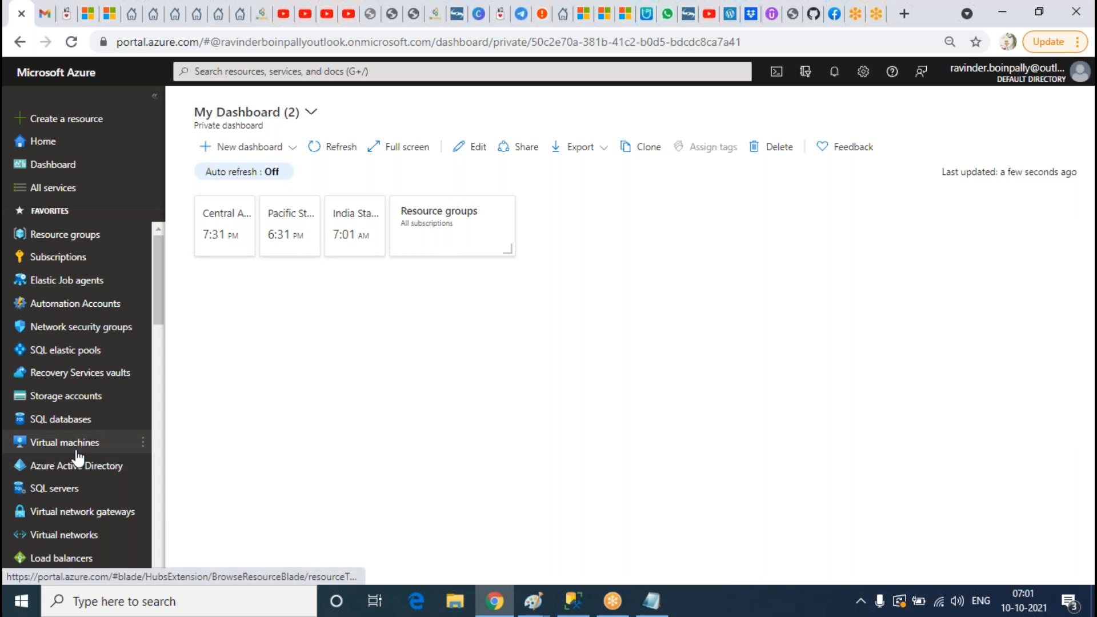
Step: Start a new virtual network named AGVNET in the existing resource group, region West India
{"action": "mouse_move", "coordinate": [77, 457]}
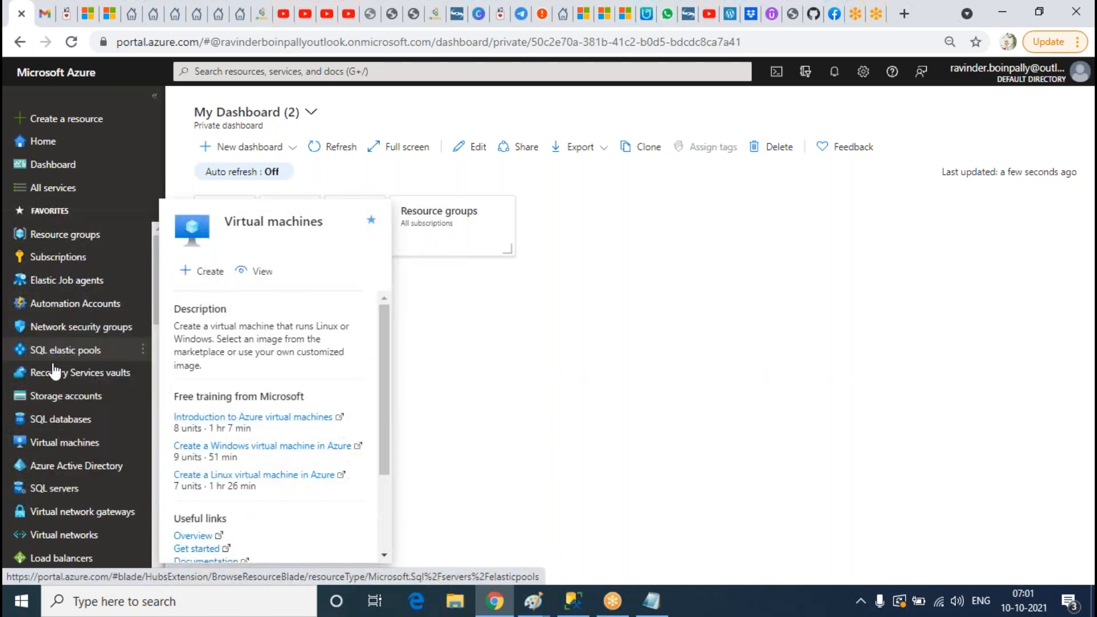
{"action": "left_click", "coordinate": [64, 534]}
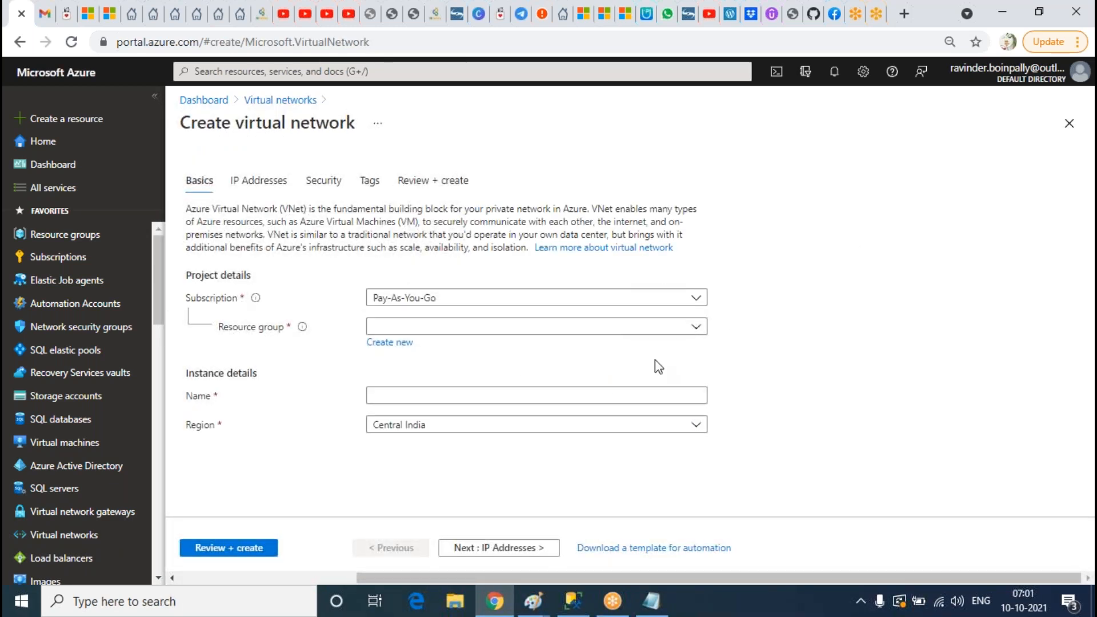
{"action": "left_click", "coordinate": [698, 326]}
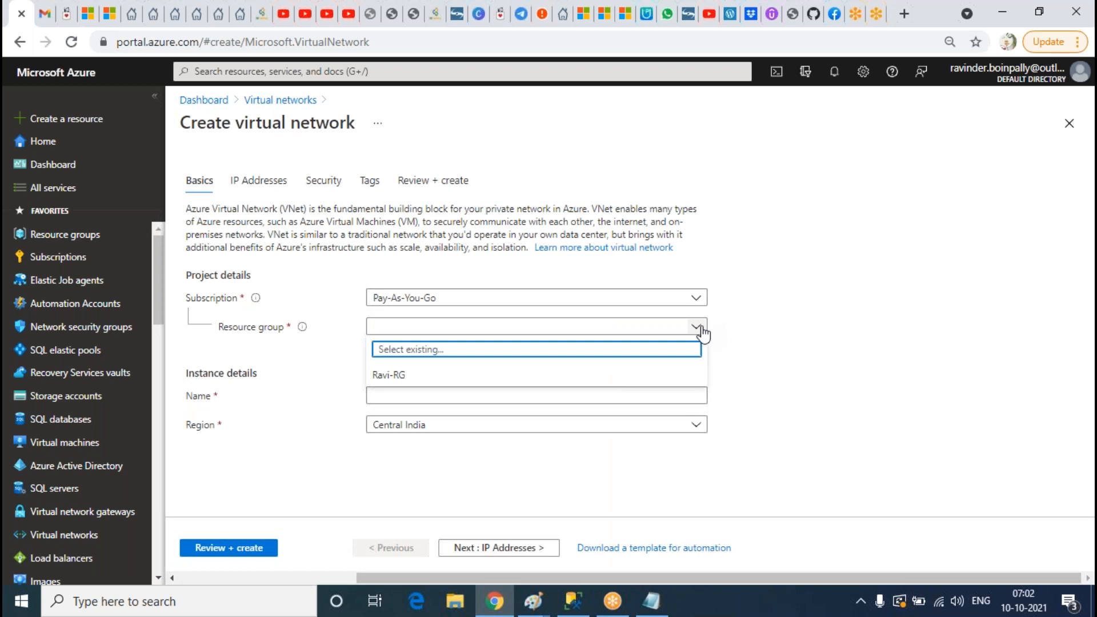
{"action": "left_click", "coordinate": [394, 382]}
{"action": "left_click", "coordinate": [431, 398]}
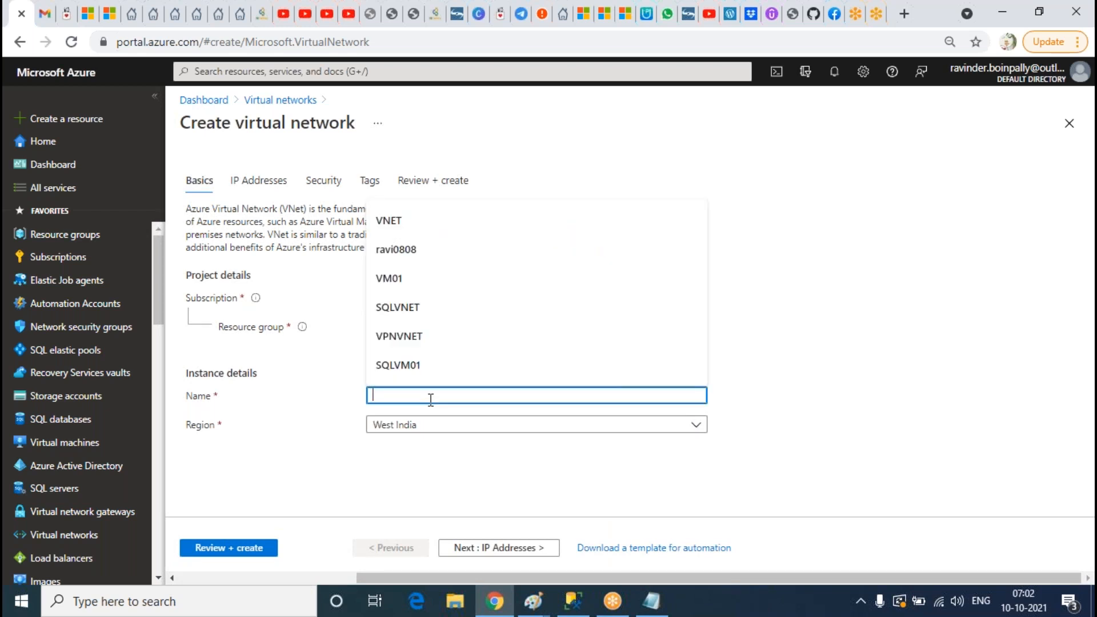
{"action": "type", "text": "T"}
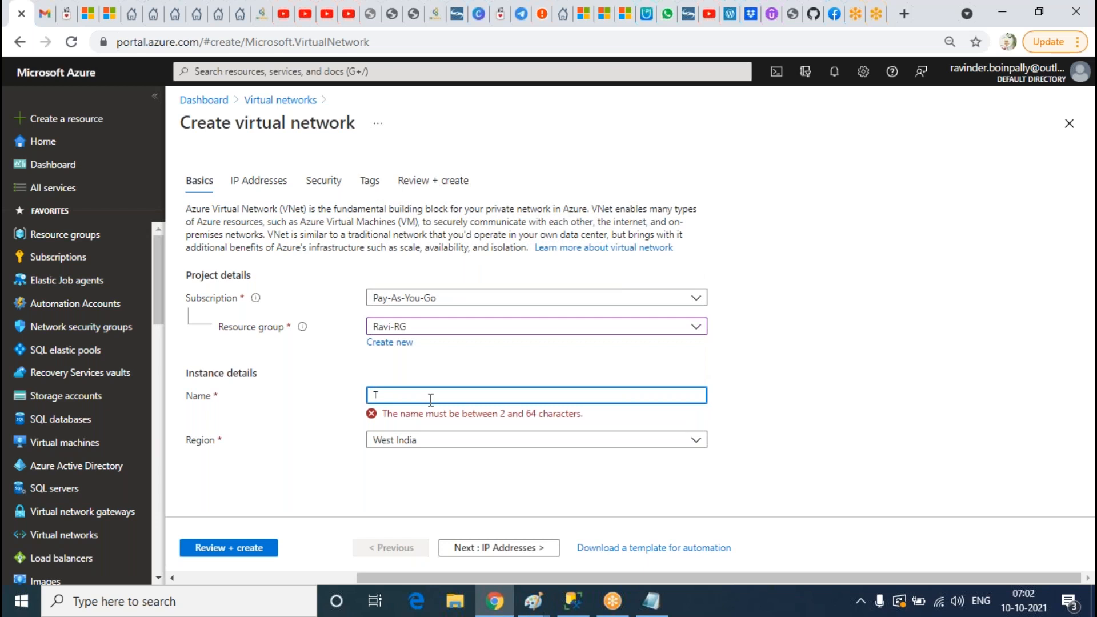
{"action": "type", "text": "AG"}
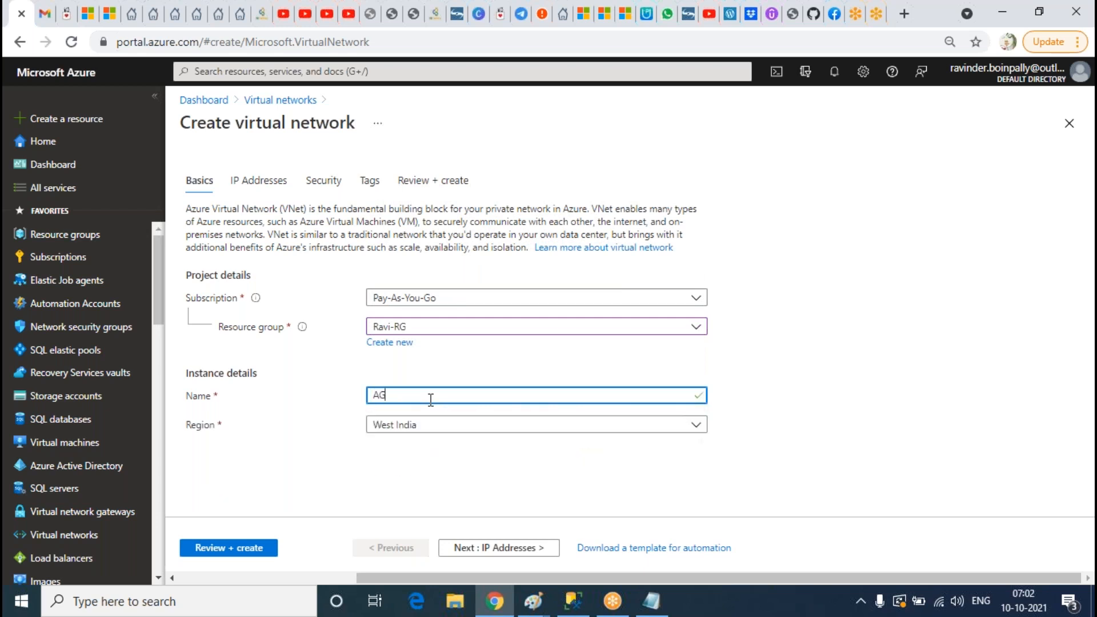
{"action": "type", "text": "VNET"}
Step: Replace the default 10.0.0.0/16 address space with 172.25.0.0/16
{"action": "left_click", "coordinate": [254, 182]}
{"action": "left_click", "coordinate": [684, 260]}
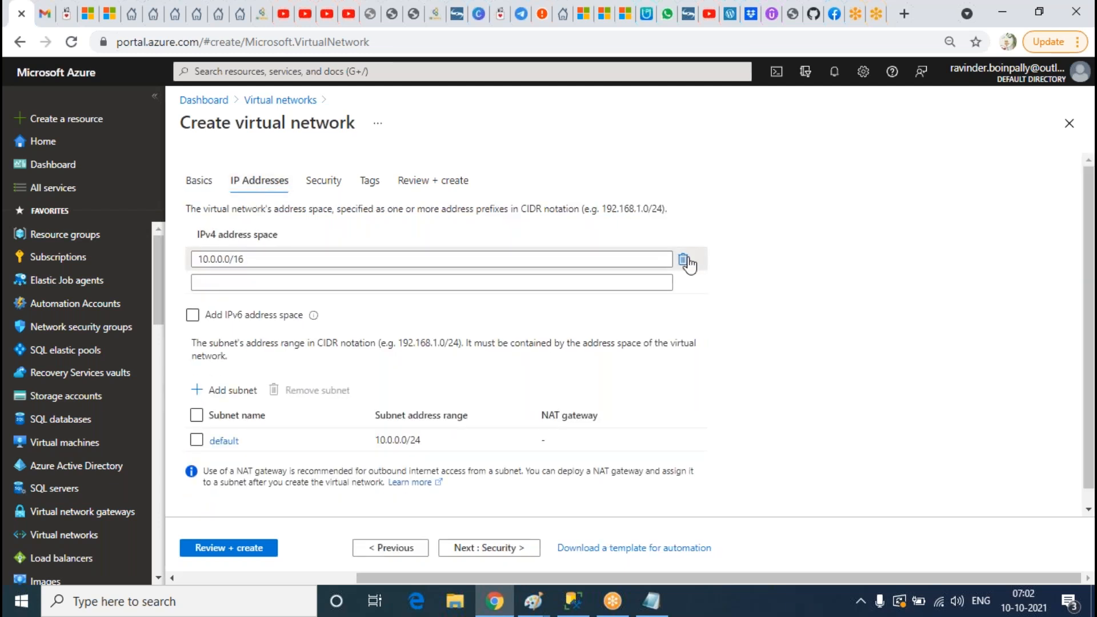
{"action": "left_click", "coordinate": [434, 268]}
{"action": "type", "text": "1"}
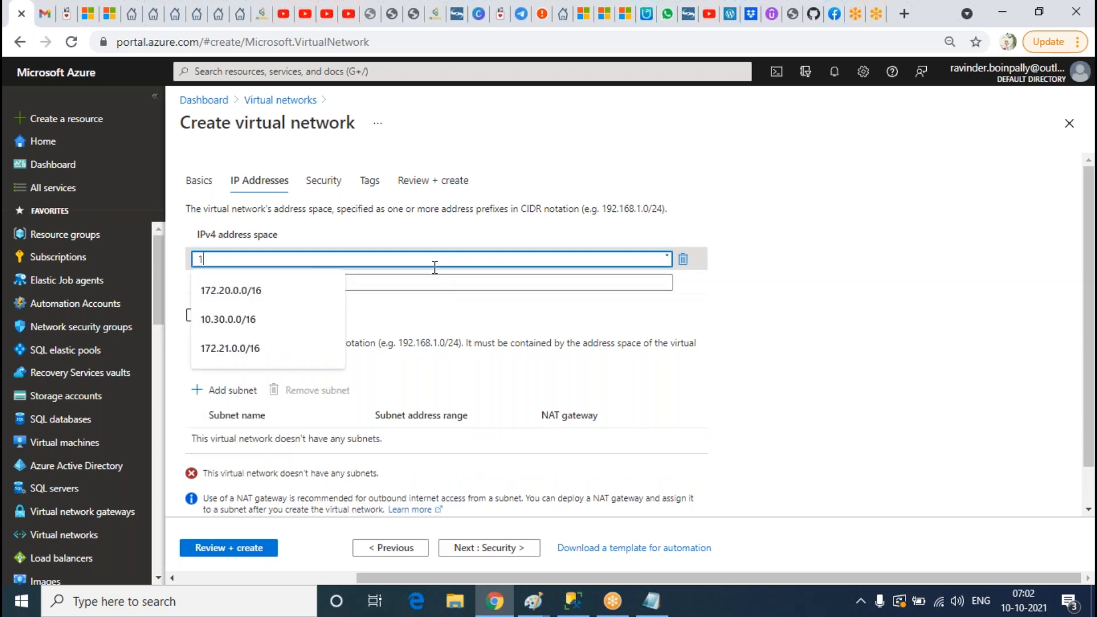
{"action": "type", "text": "72."}
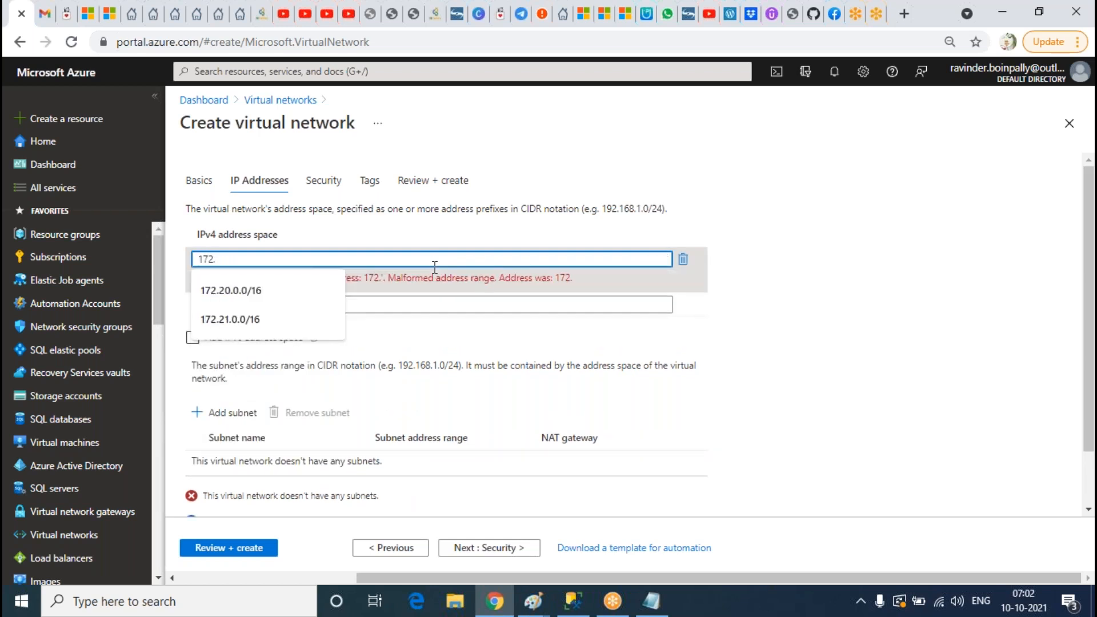
{"action": "type", "text": "25.0.0"}
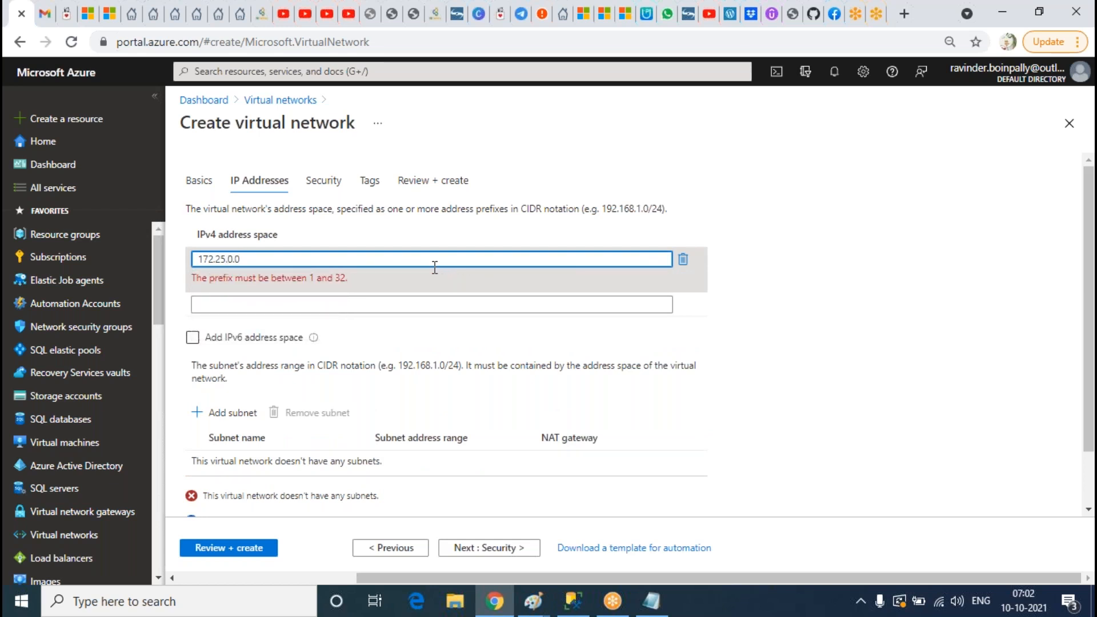
{"action": "type", "text": "/16"}
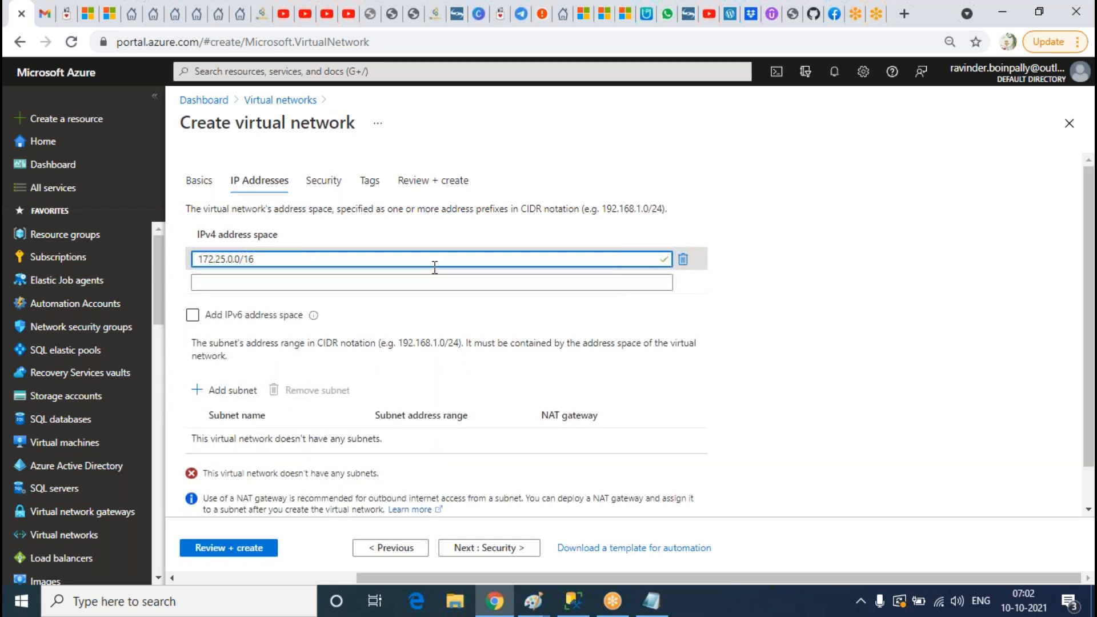
Step: Add subnets ADSUBNET 172.25.1.0/24 and SQLSUBNET 172.25.2.0/24
{"action": "left_click", "coordinate": [232, 390]}
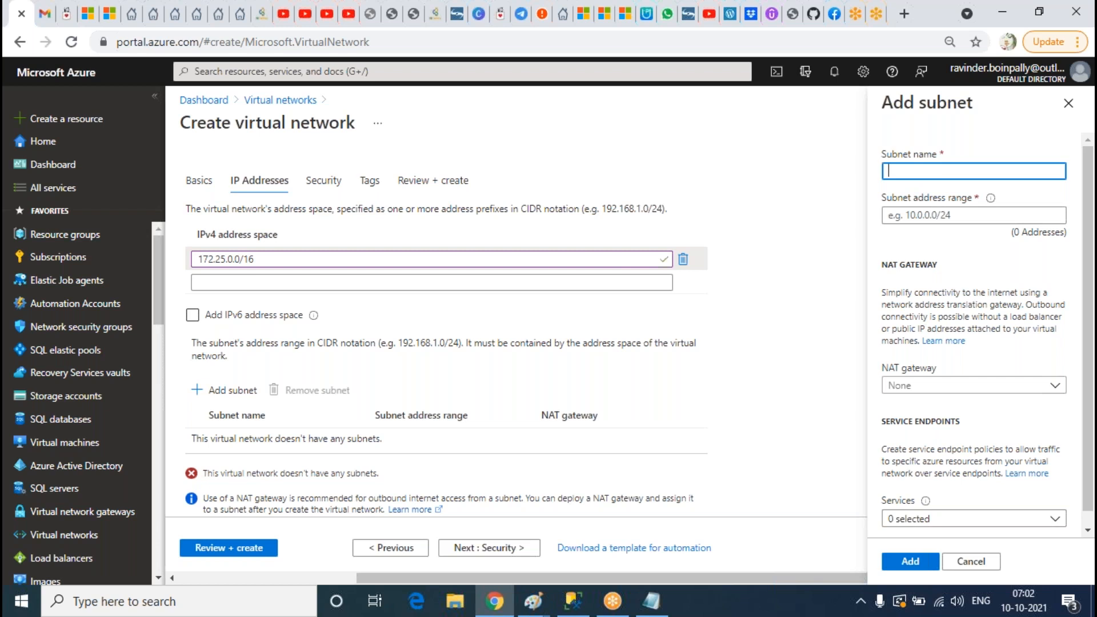
{"action": "type", "text": "ADSUBNET"}
{"action": "key", "text": "Tab"}
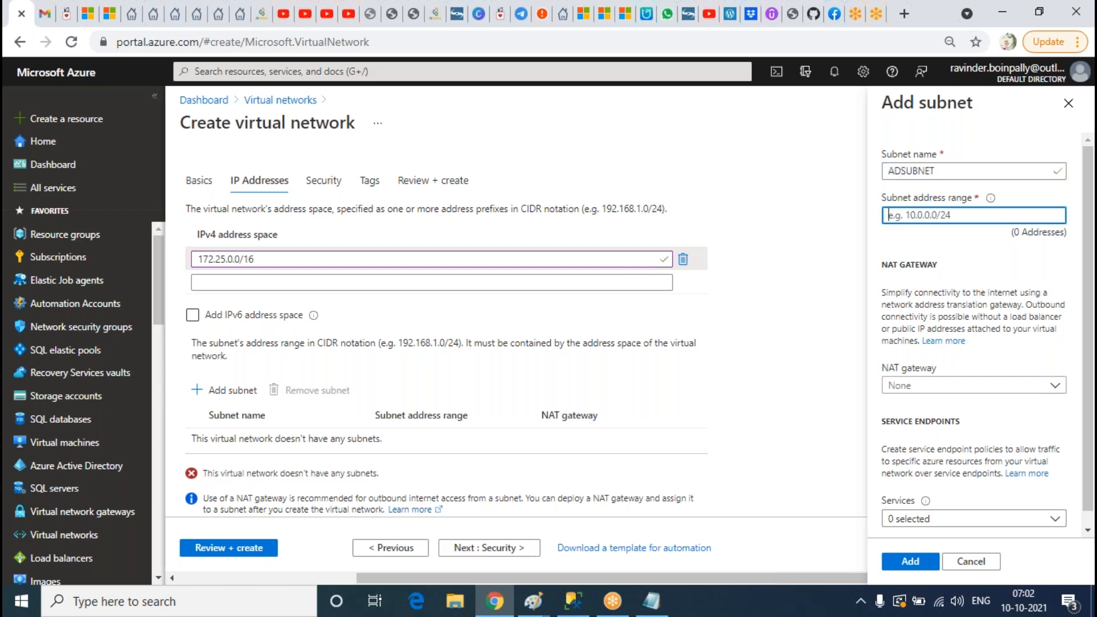
{"action": "type", "text": "172"}
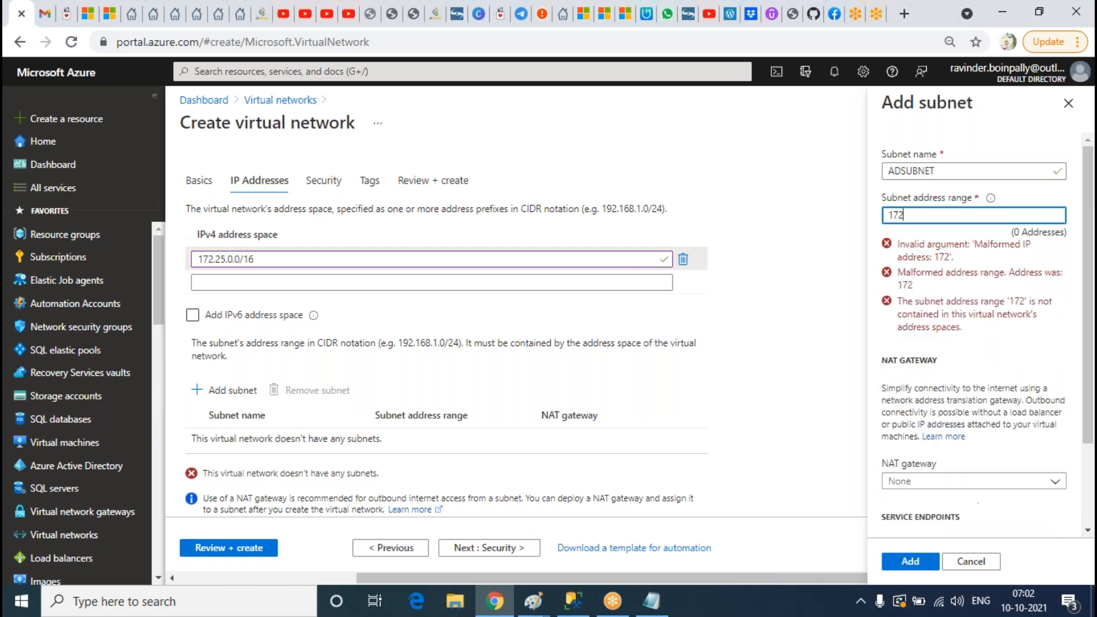
{"action": "type", "text": ".25.1.0/24"}
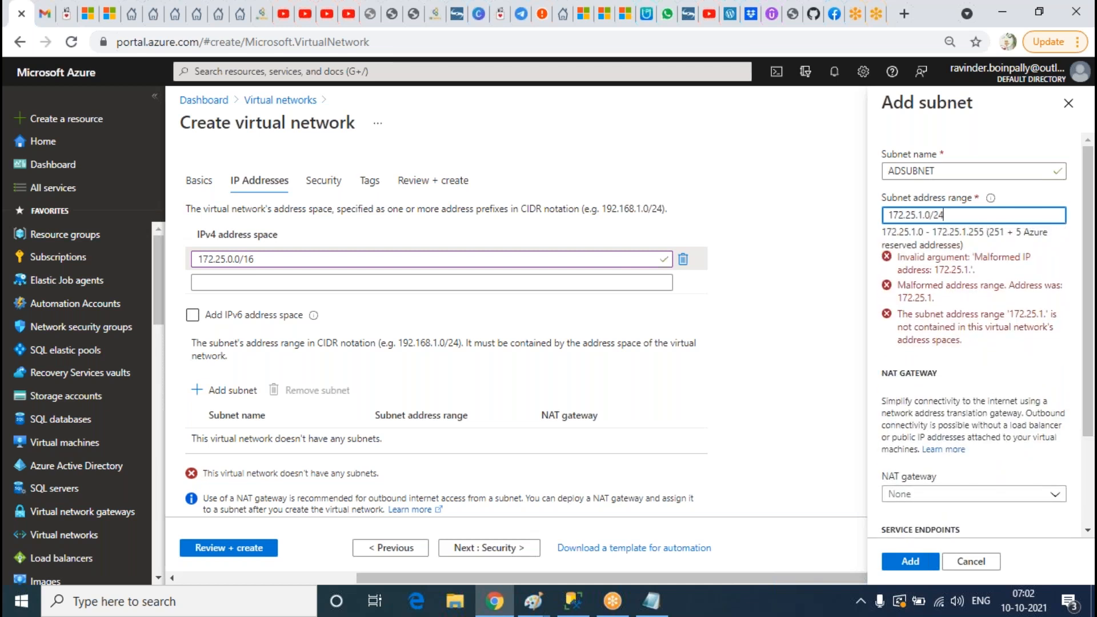
{"action": "left_click", "coordinate": [914, 562]}
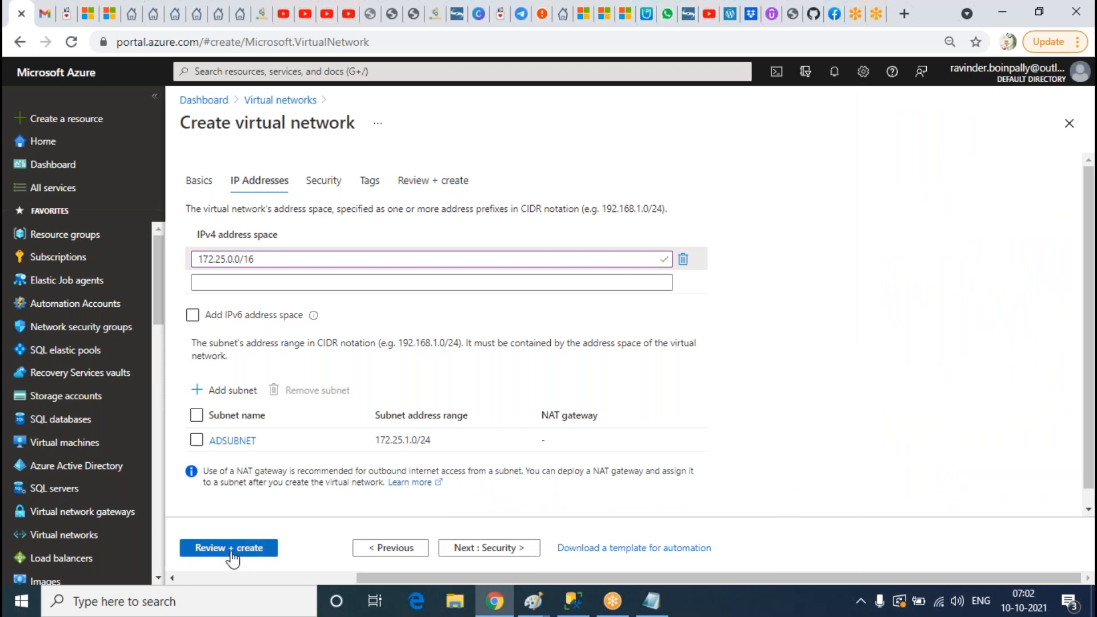
{"action": "left_click", "coordinate": [232, 390]}
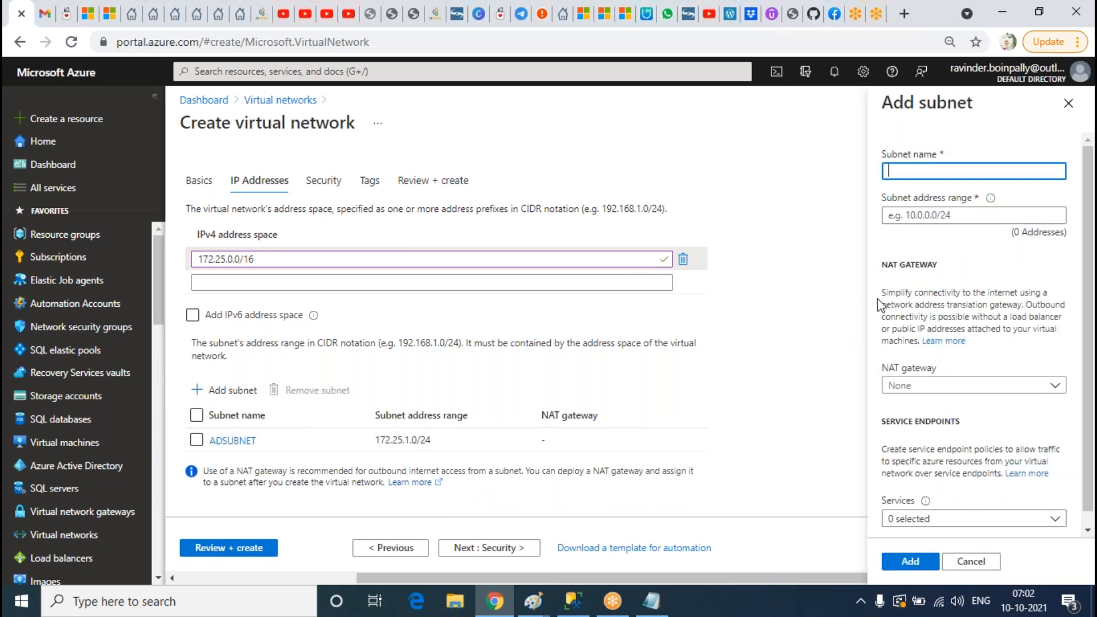
{"action": "type", "text": "SQLSUBNET"}
{"action": "key", "text": "Tab"}
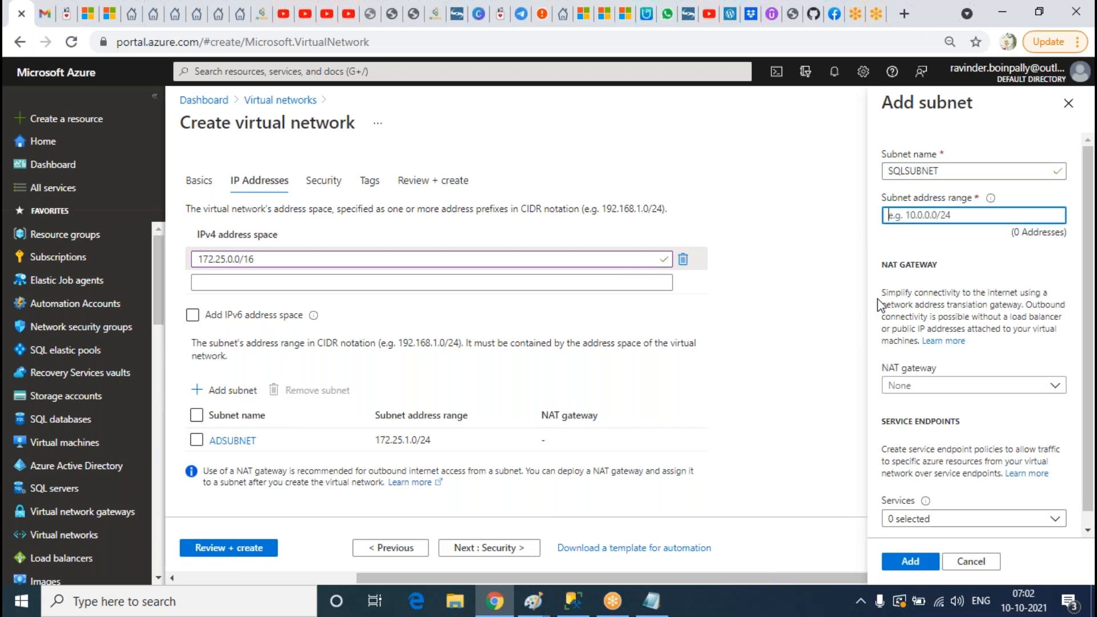
{"action": "type", "text": "172.24"}
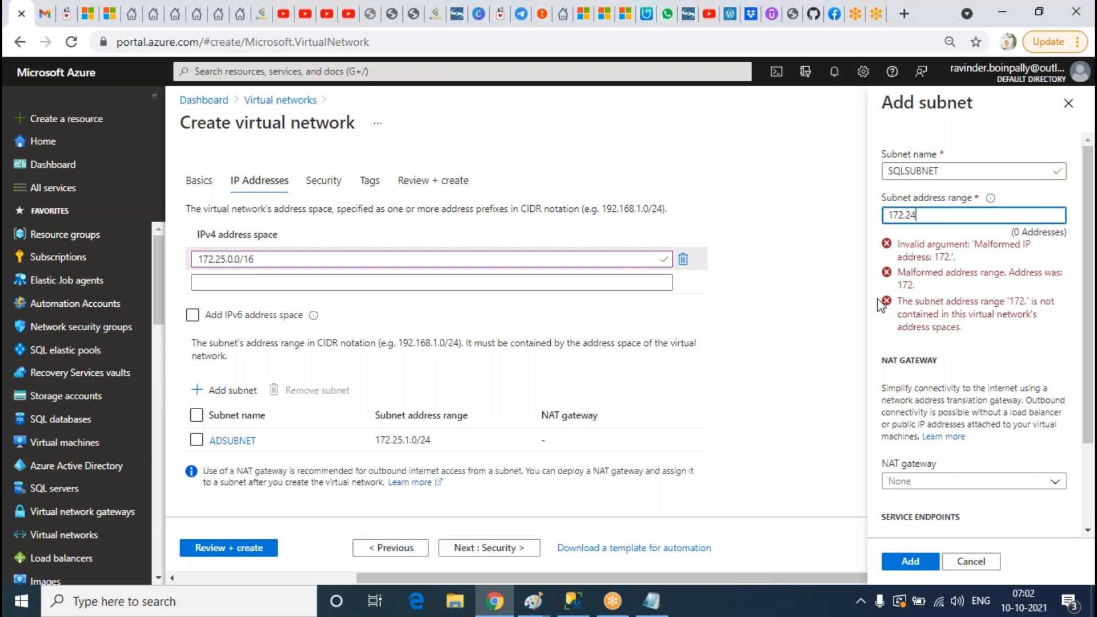
{"action": "type", "text": "5.2.0"}
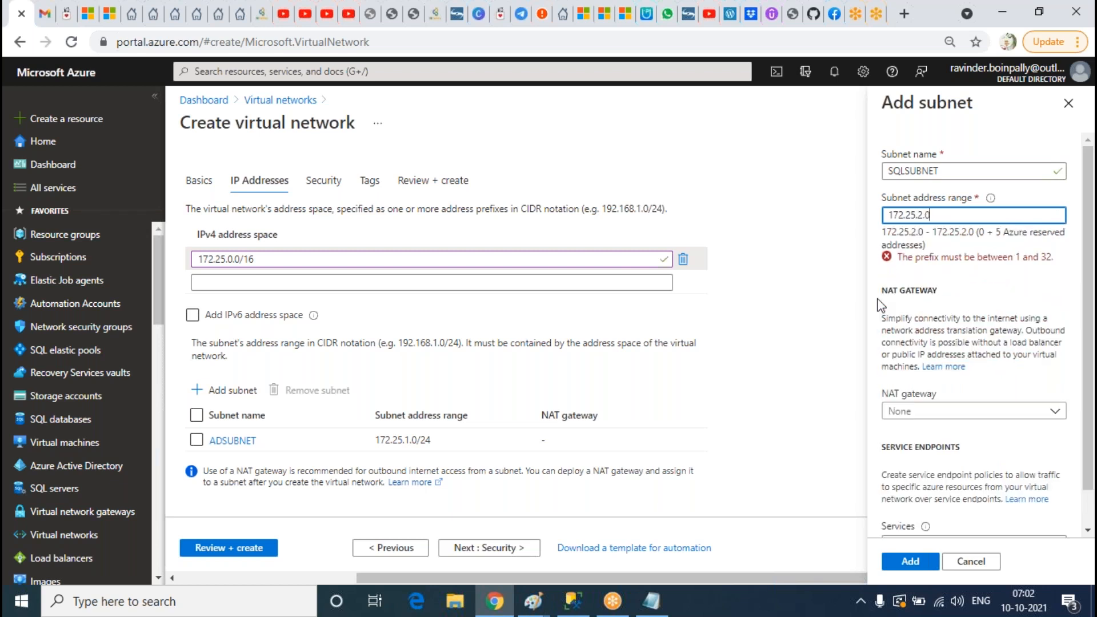
{"action": "type", "text": "/24"}
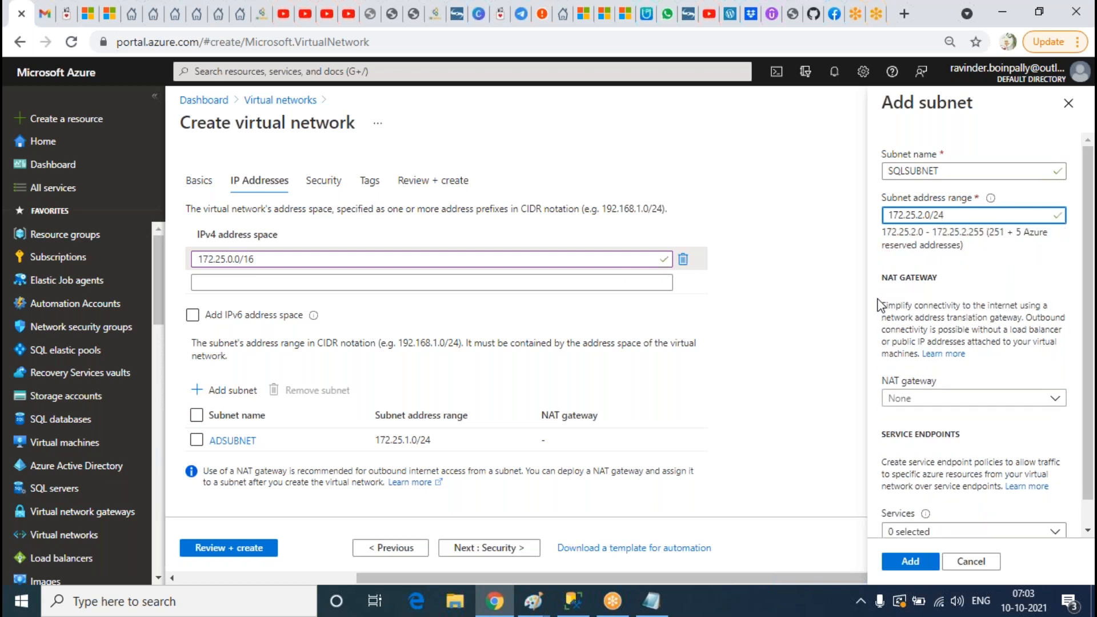
{"action": "left_click", "coordinate": [910, 561]}
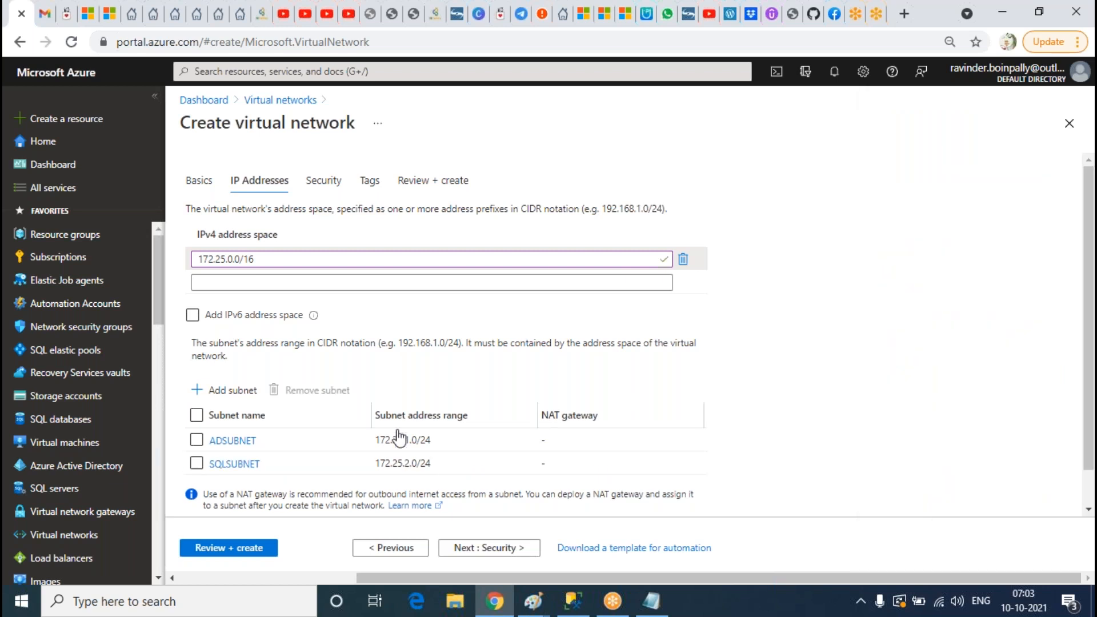
Step: Review and create the AGVNET virtual network, then return to the virtual networks list
{"action": "left_click", "coordinate": [226, 549]}
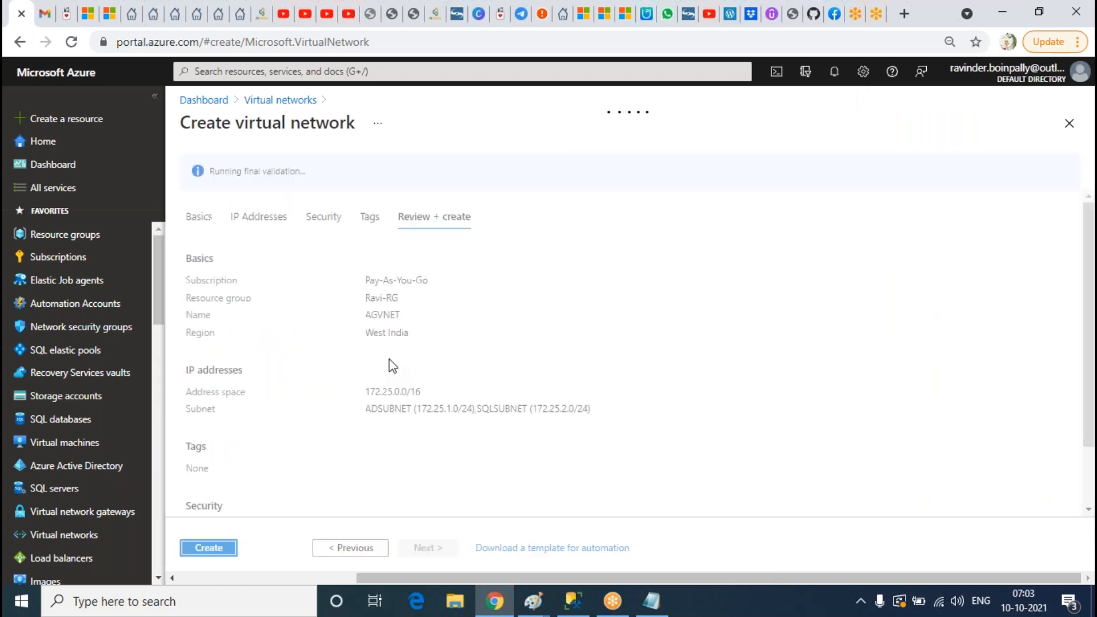
{"action": "left_click", "coordinate": [219, 549]}
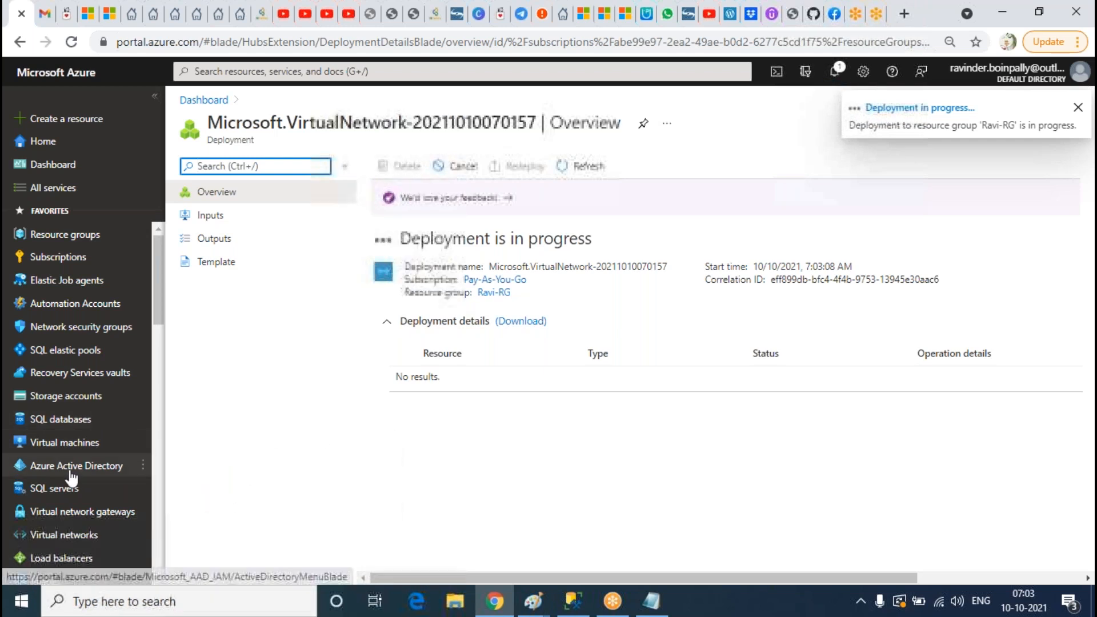
{"action": "left_click", "coordinate": [65, 536]}
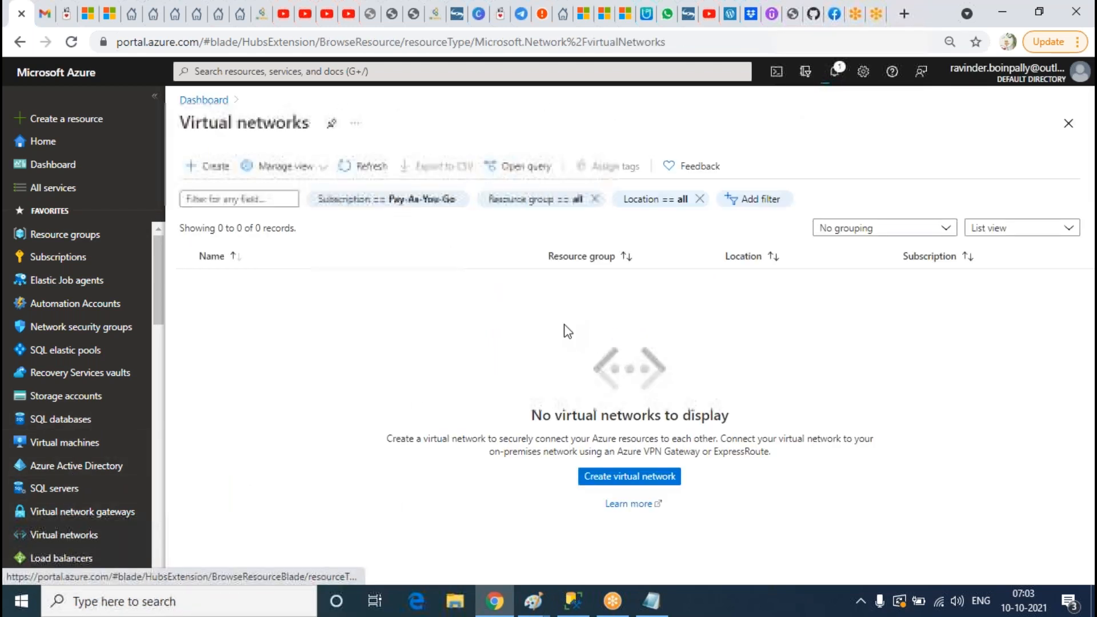
Step: Refresh until the network deployment succeeds, then open the empty Virtual machines list
{"action": "left_click", "coordinate": [374, 168]}
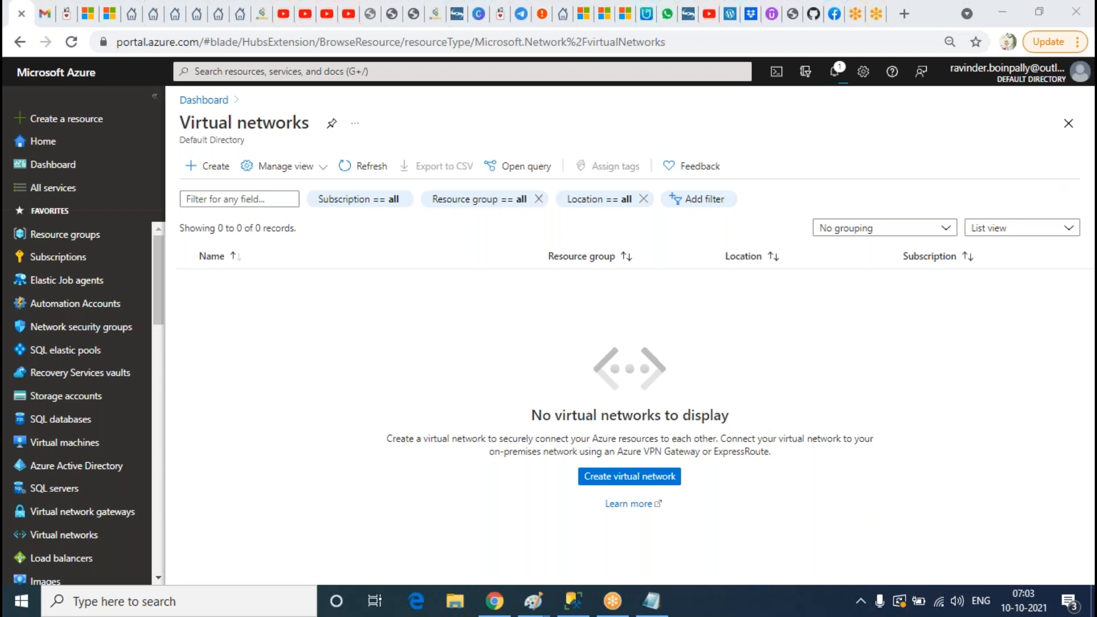
{"action": "left_click", "coordinate": [362, 169]}
{"action": "left_click", "coordinate": [361, 169]}
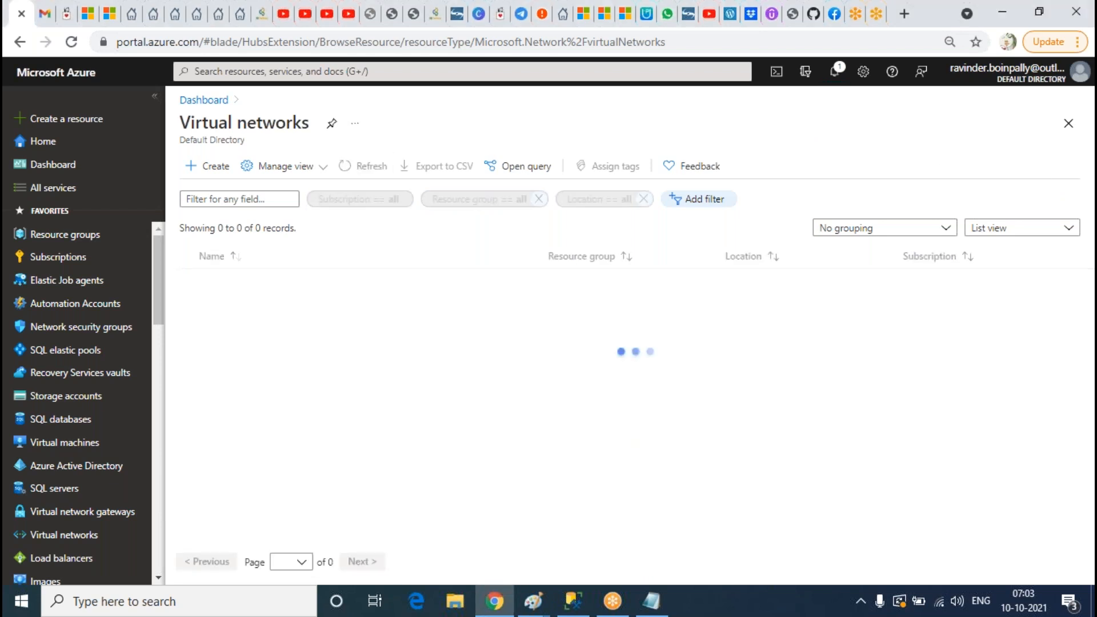
{"action": "left_click", "coordinate": [837, 79]}
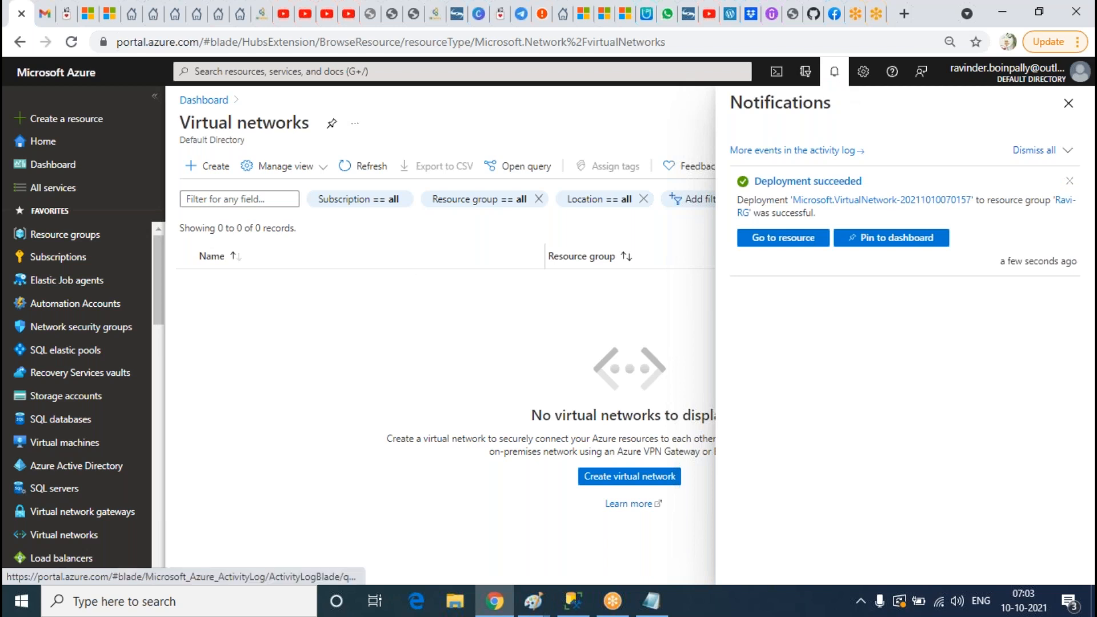
{"action": "left_click", "coordinate": [86, 444]}
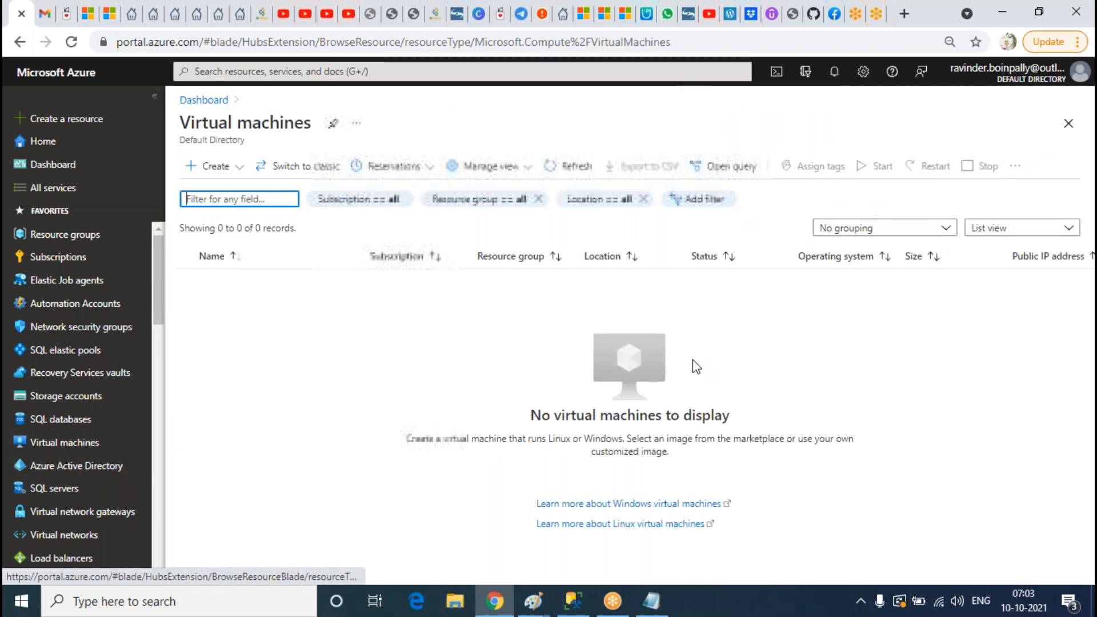
Step: Start a new virtual machine named ADVM01 in resource group Ravi-RG
{"action": "left_click", "coordinate": [231, 169]}
{"action": "left_click", "coordinate": [248, 194]}
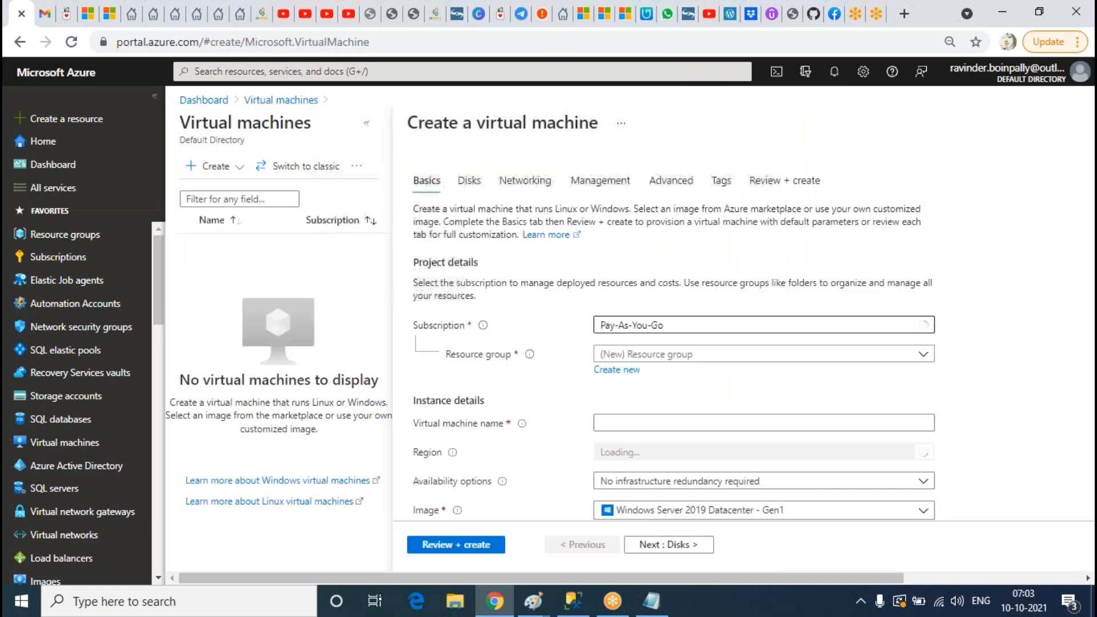
{"action": "left_click", "coordinate": [645, 354]}
{"action": "left_click", "coordinate": [637, 436]}
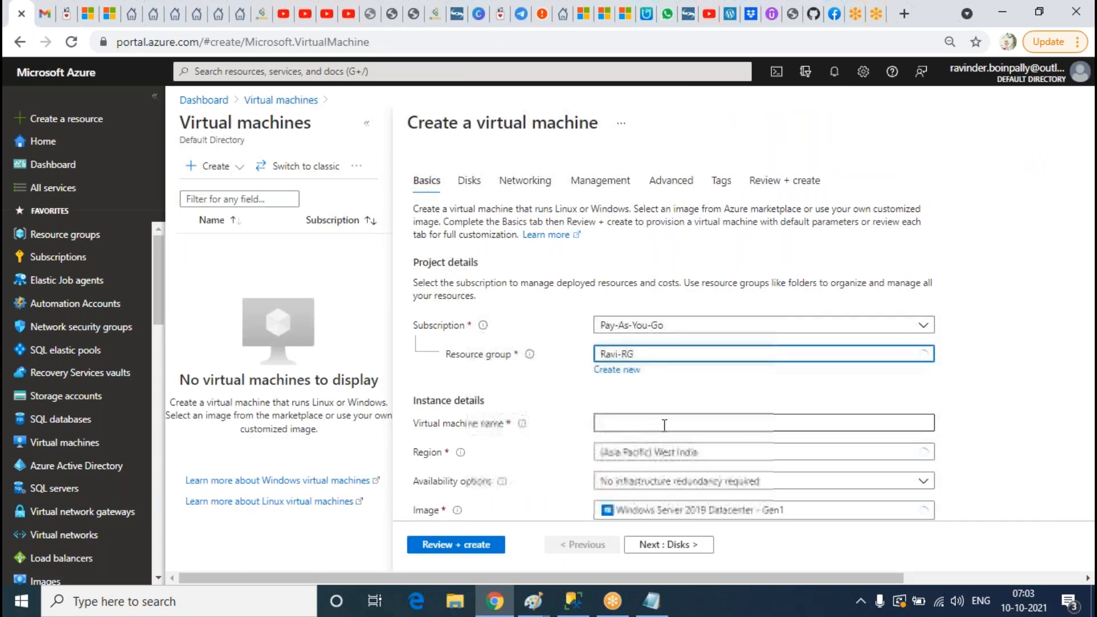
{"action": "left_click", "coordinate": [665, 423]}
{"action": "type", "text": "ADVM01"}
{"action": "scroll", "coordinate": [743, 368], "scroll_direction": "down", "scroll_amount": 3}
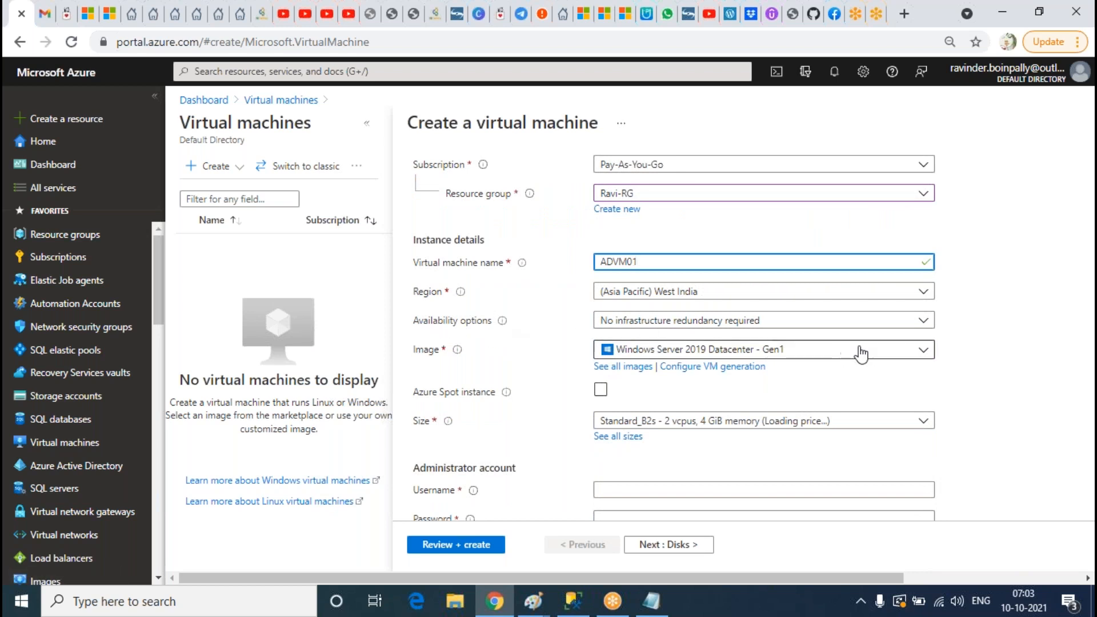
{"action": "scroll", "coordinate": [860, 354], "scroll_direction": "down", "scroll_amount": 2}
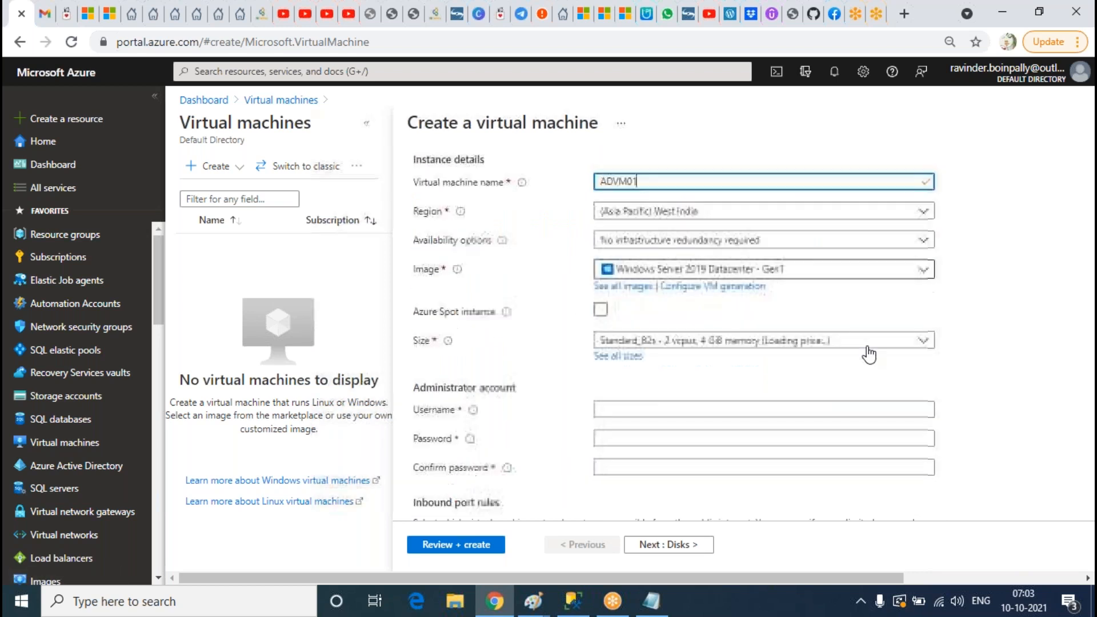
Step: Enter the administrator username and password, confirm the password, and check inbound port rules
{"action": "left_click", "coordinate": [672, 411]}
{"action": "type", "text": "Ravinder"}
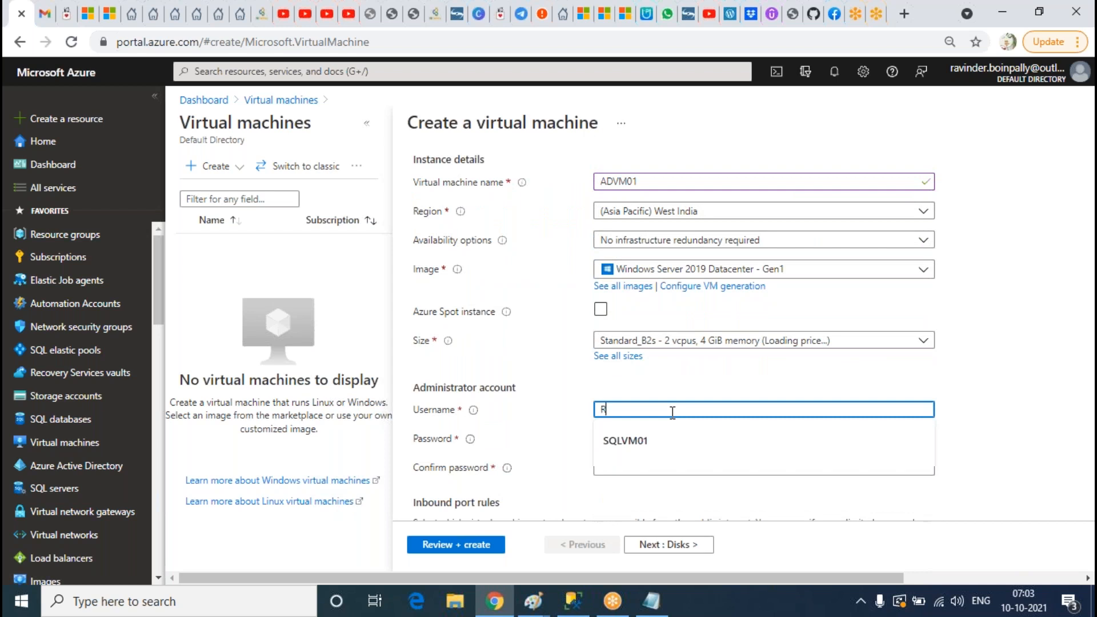
{"action": "key", "text": "Tab"}
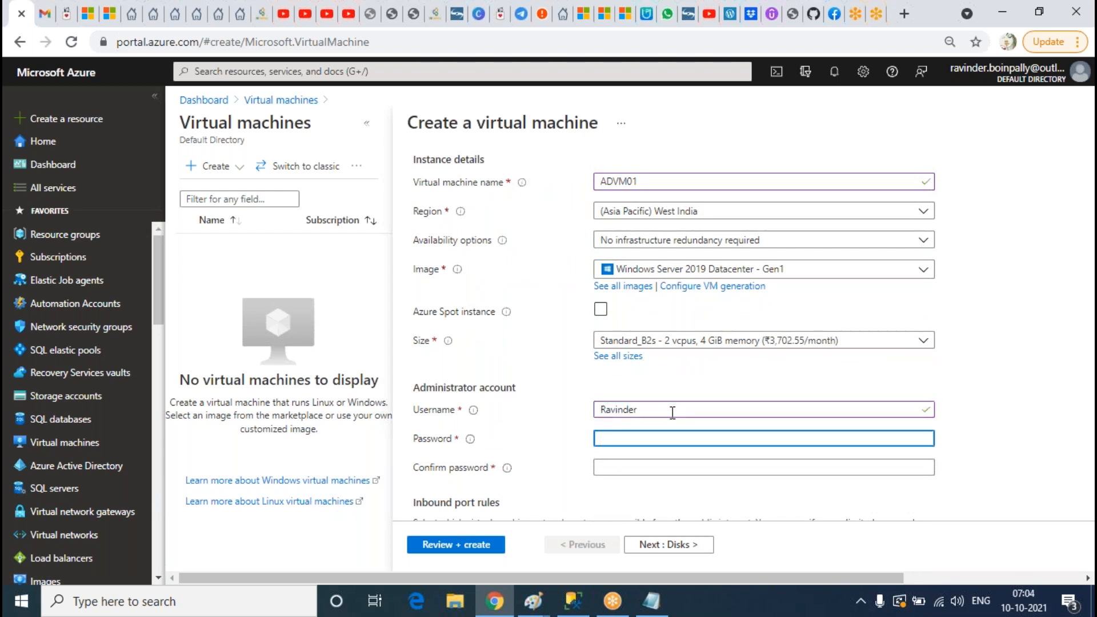
{"action": "type", "text": "••••"}
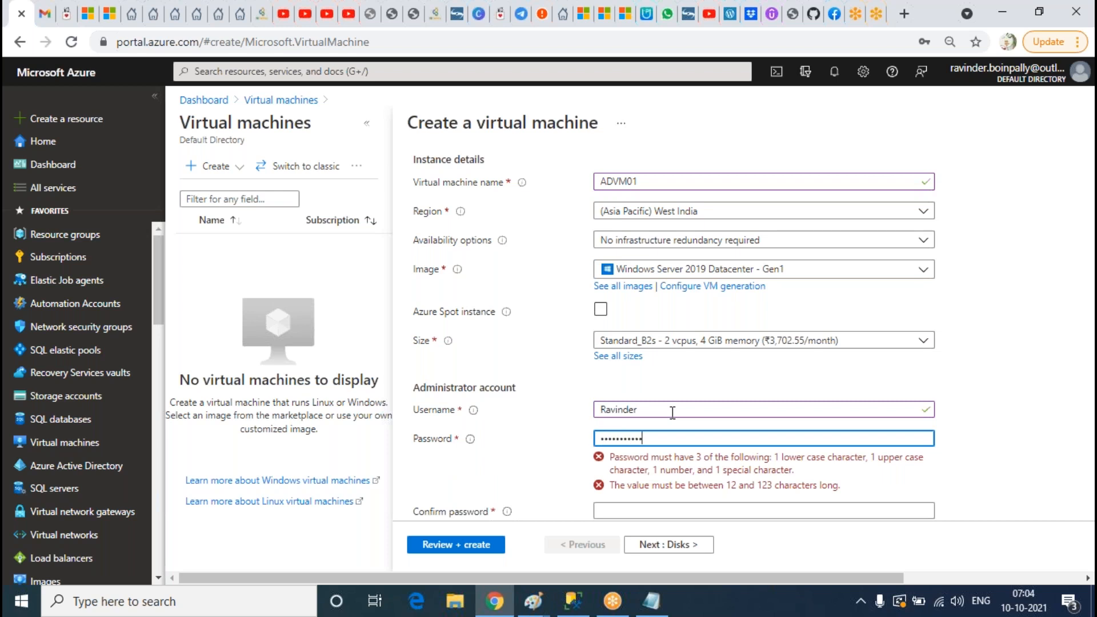
{"action": "key", "text": "Tab"}
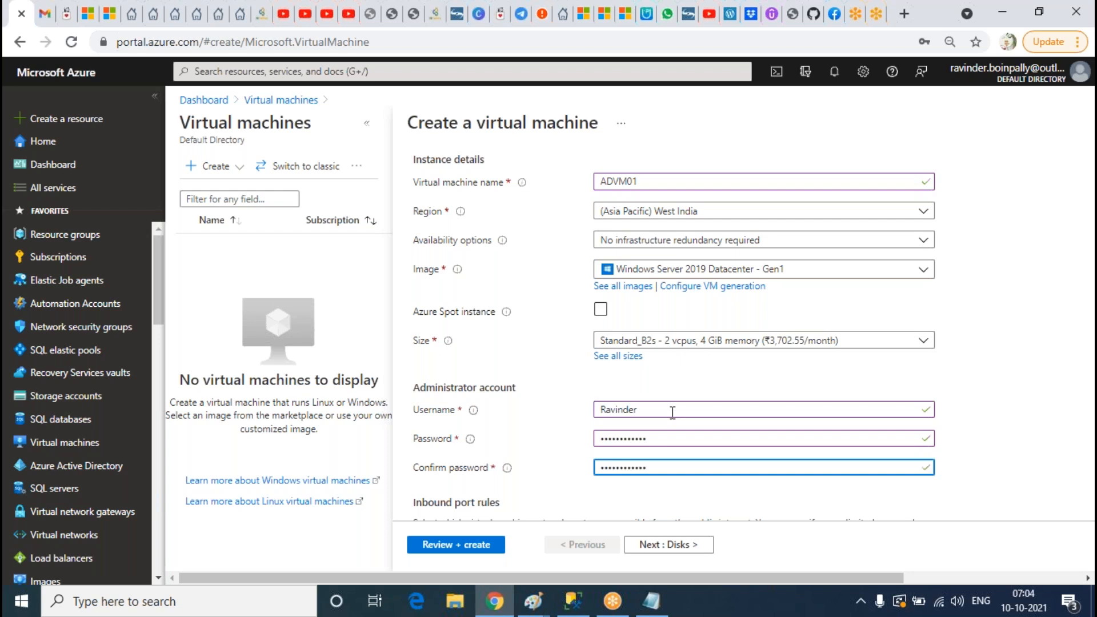
{"action": "scroll", "coordinate": [526, 377], "scroll_direction": "down", "scroll_amount": 4}
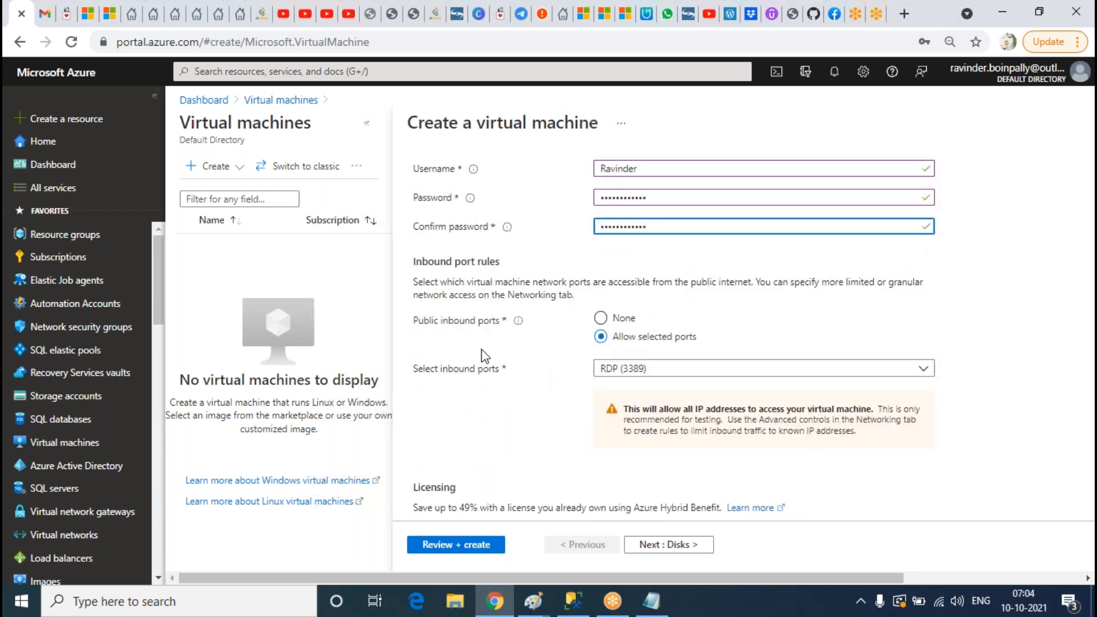
{"action": "scroll", "coordinate": [558, 379], "scroll_direction": "down", "scroll_amount": 2}
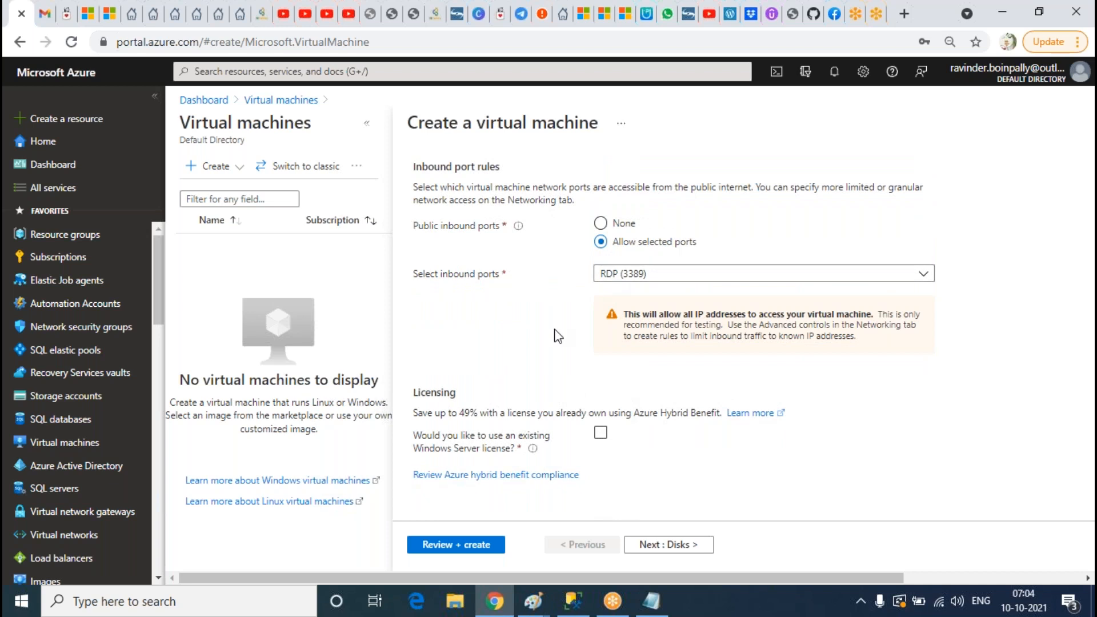
{"action": "scroll", "coordinate": [547, 404], "scroll_direction": "up", "scroll_amount": 10}
Step: Set ADVM01's OS disk type to Standard HDD
{"action": "left_click", "coordinate": [469, 180]}
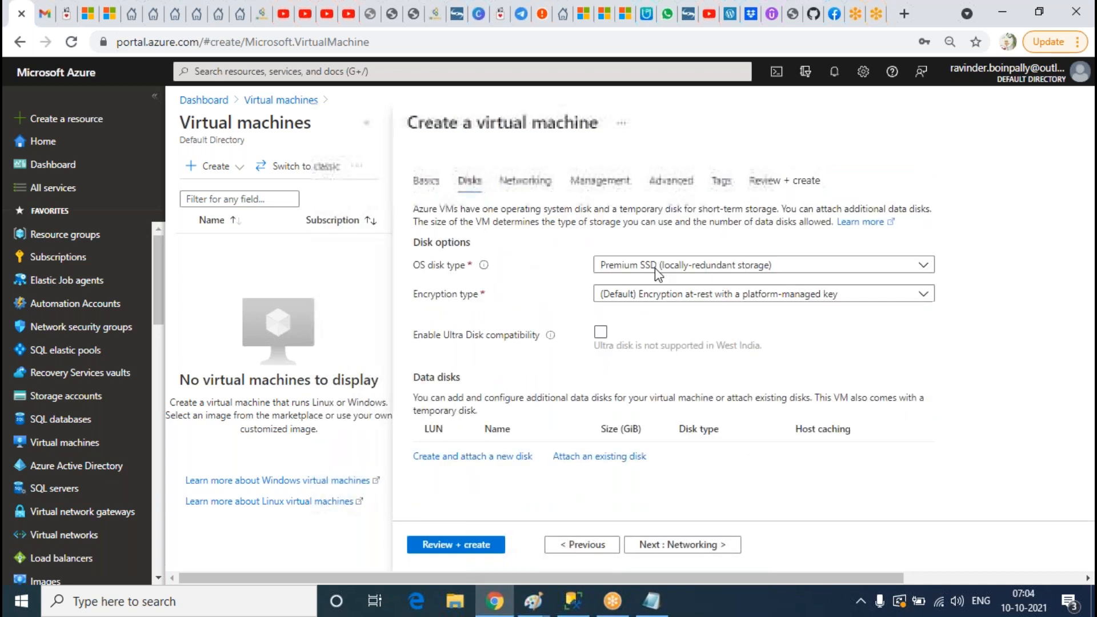
{"action": "left_click", "coordinate": [656, 267]}
{"action": "left_click", "coordinate": [614, 391]}
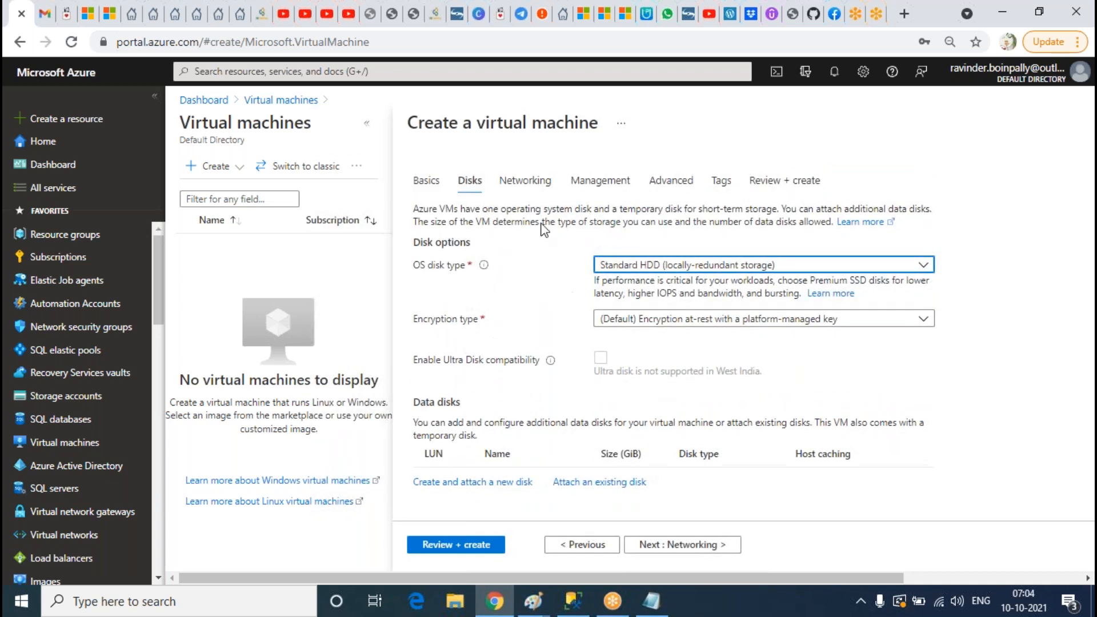
Step: Check the networking settings, validate ADVM01 and start its deployment
{"action": "left_click", "coordinate": [525, 181]}
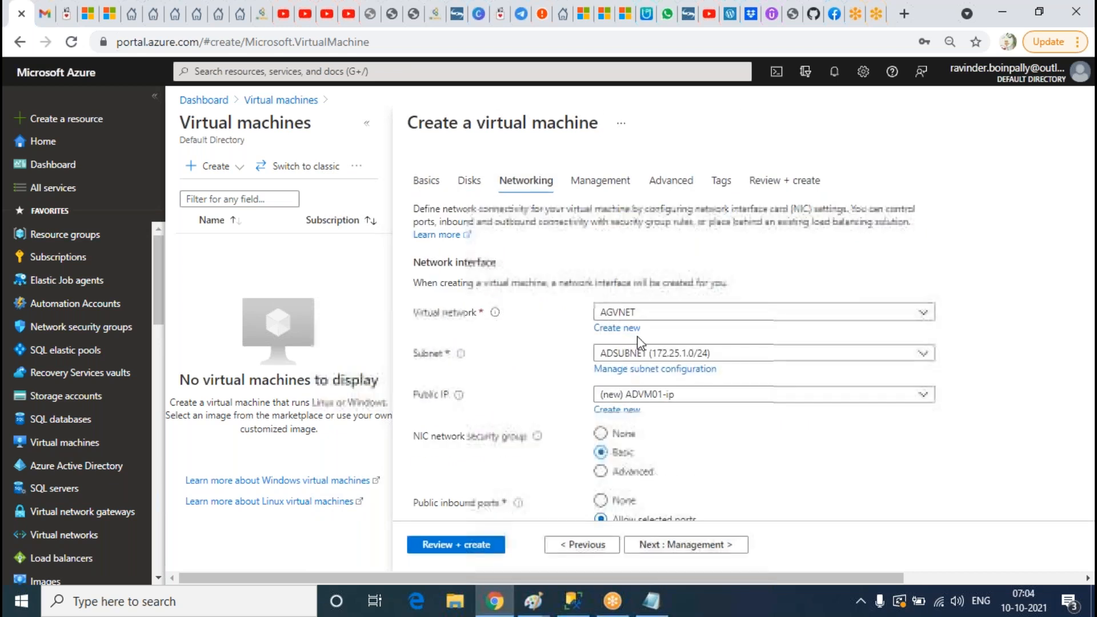
{"action": "scroll", "coordinate": [722, 502], "scroll_direction": "down", "scroll_amount": 5}
{"action": "scroll", "coordinate": [737, 320], "scroll_direction": "up", "scroll_amount": 5}
{"action": "left_click", "coordinate": [777, 184]}
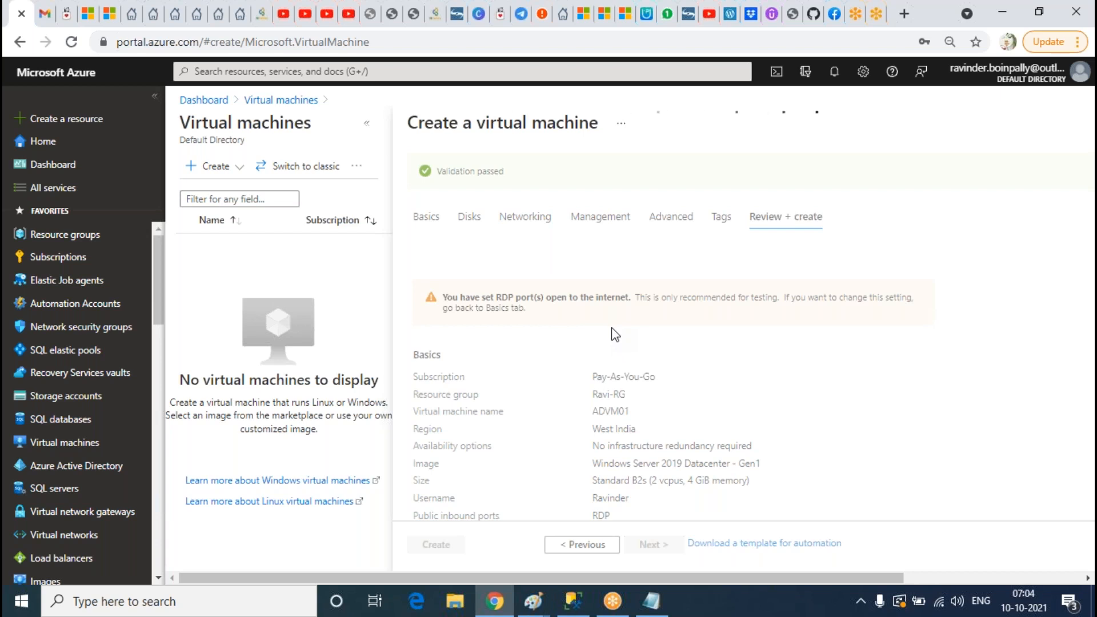
{"action": "left_click", "coordinate": [457, 546]}
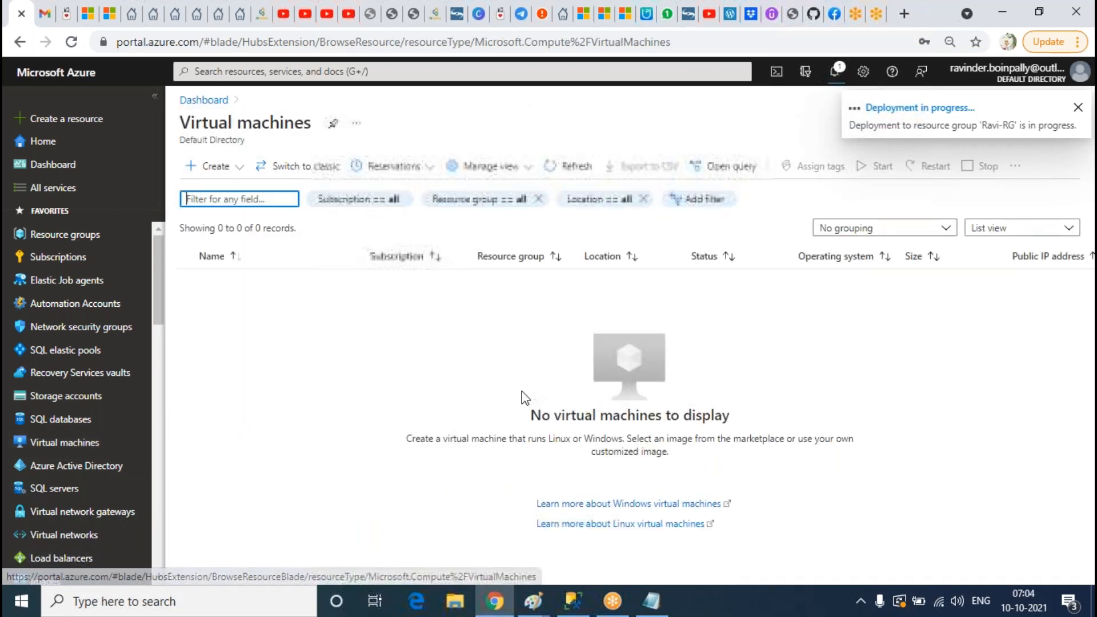
Step: Start a second virtual machine named SQLVM01 in resource group Ravi-RG
{"action": "left_click", "coordinate": [238, 166]}
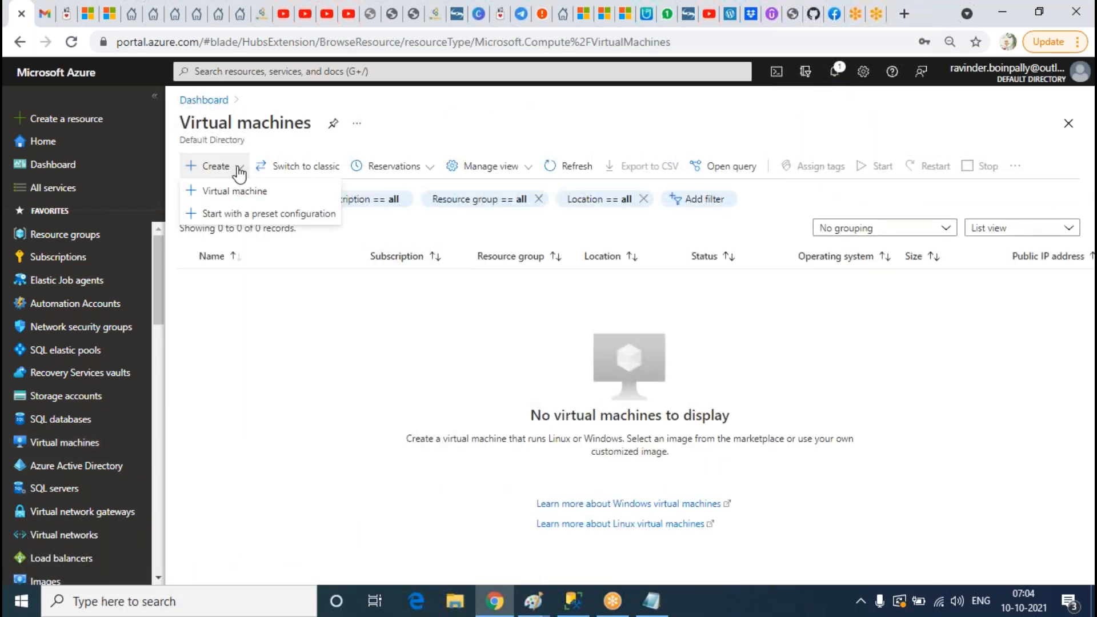
{"action": "left_click", "coordinate": [244, 188]}
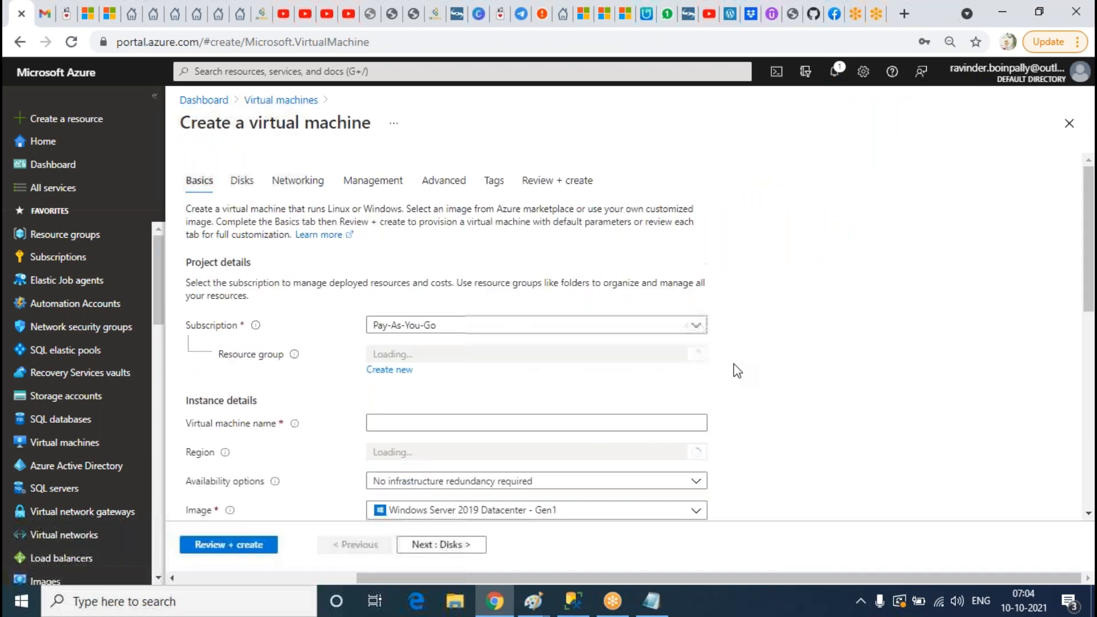
{"action": "left_click", "coordinate": [781, 356]}
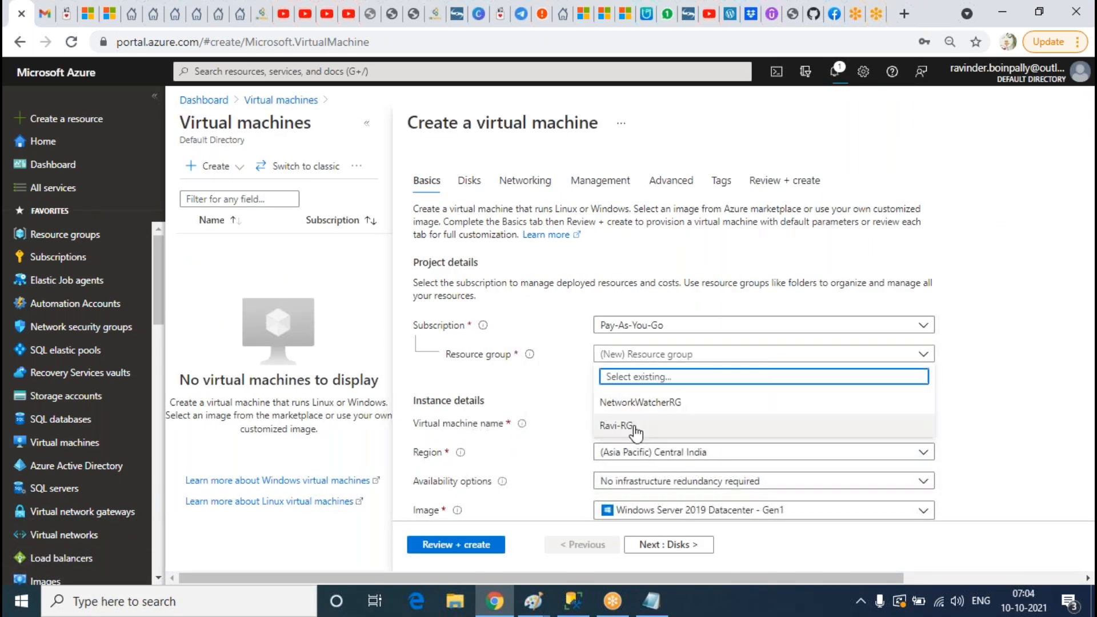
{"action": "left_click", "coordinate": [616, 425]}
{"action": "left_click", "coordinate": [615, 423]}
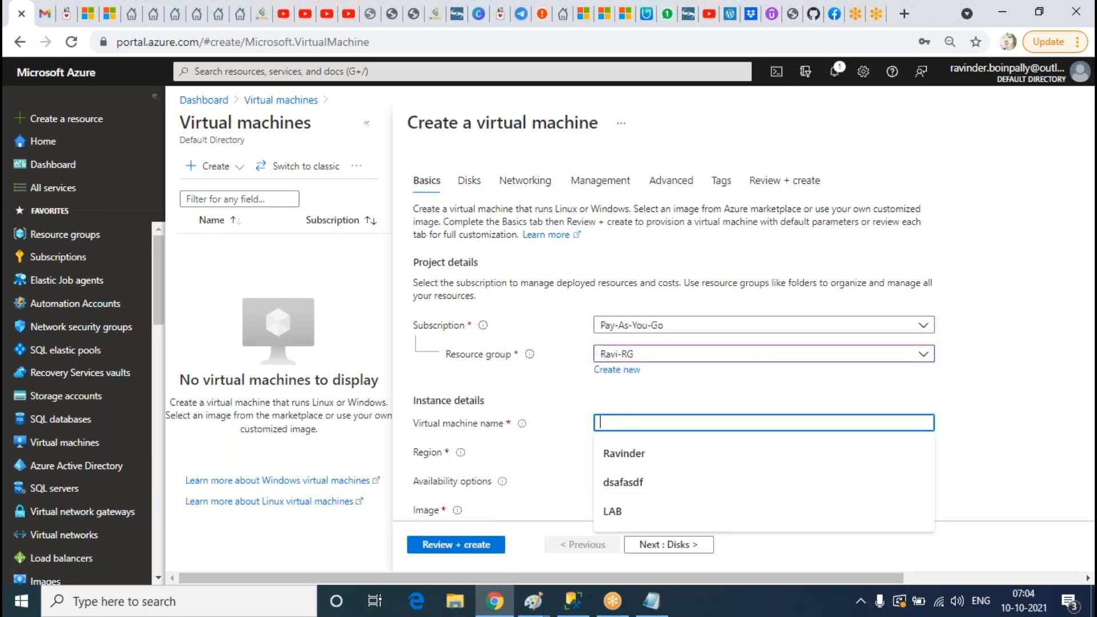
{"action": "type", "text": "SQLVM01"}
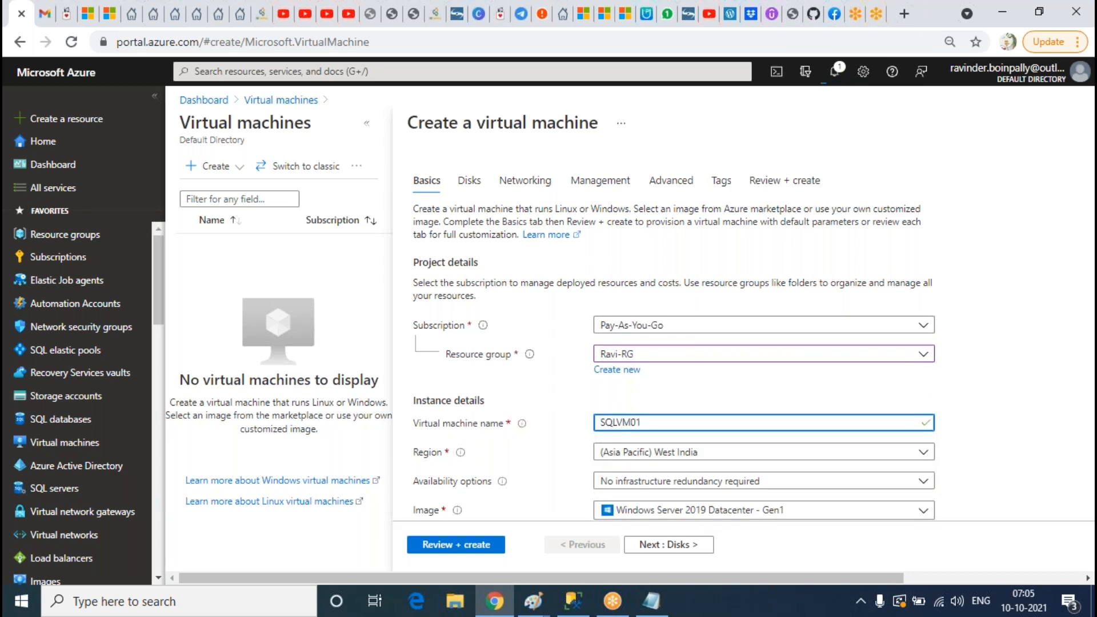
{"action": "left_click", "coordinate": [764, 379]}
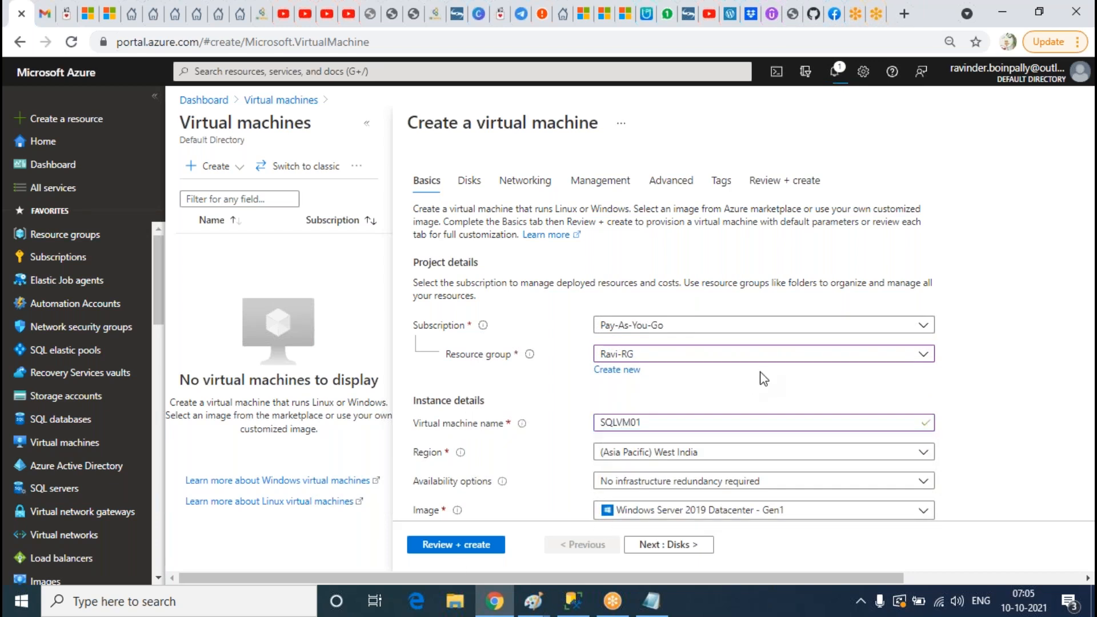
Step: Set SQLVM01's availability option to Availability set
{"action": "scroll", "coordinate": [764, 379], "scroll_direction": "down", "scroll_amount": 3}
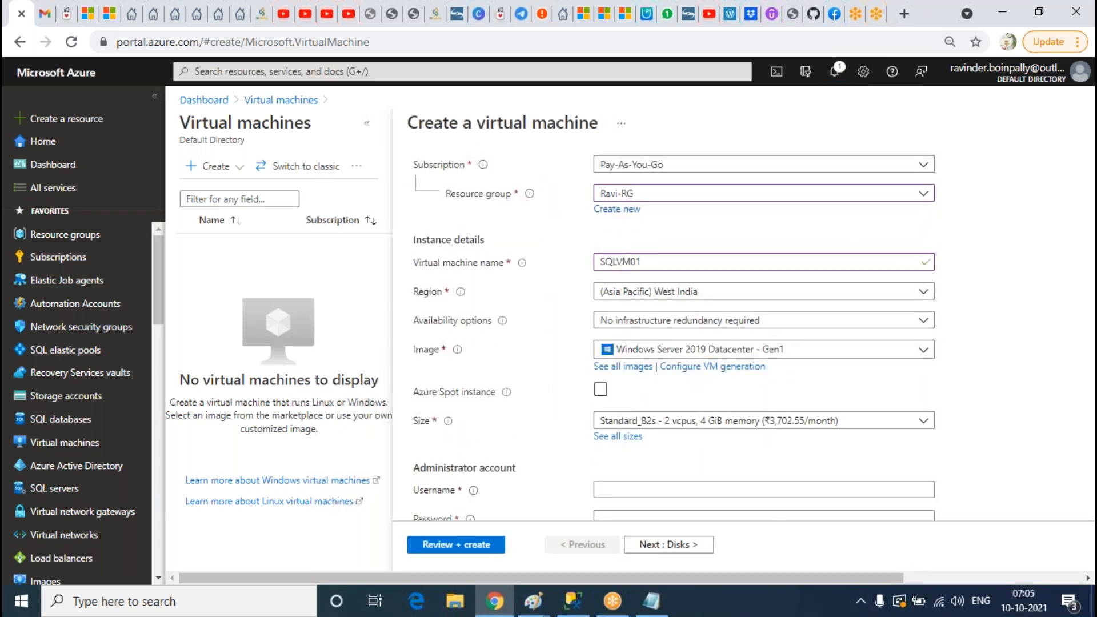
{"action": "left_click", "coordinate": [632, 321]}
{"action": "left_click", "coordinate": [664, 453]}
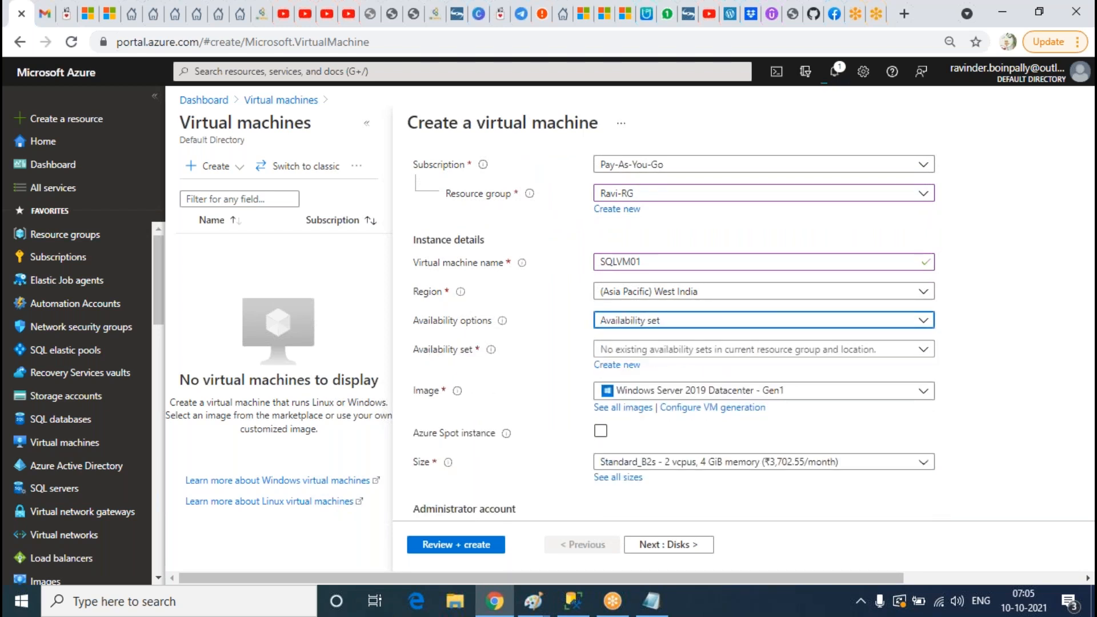
Step: Create a new availability set AGAVSET with 2 fault domains and 5 update domains
{"action": "left_click", "coordinate": [616, 364]}
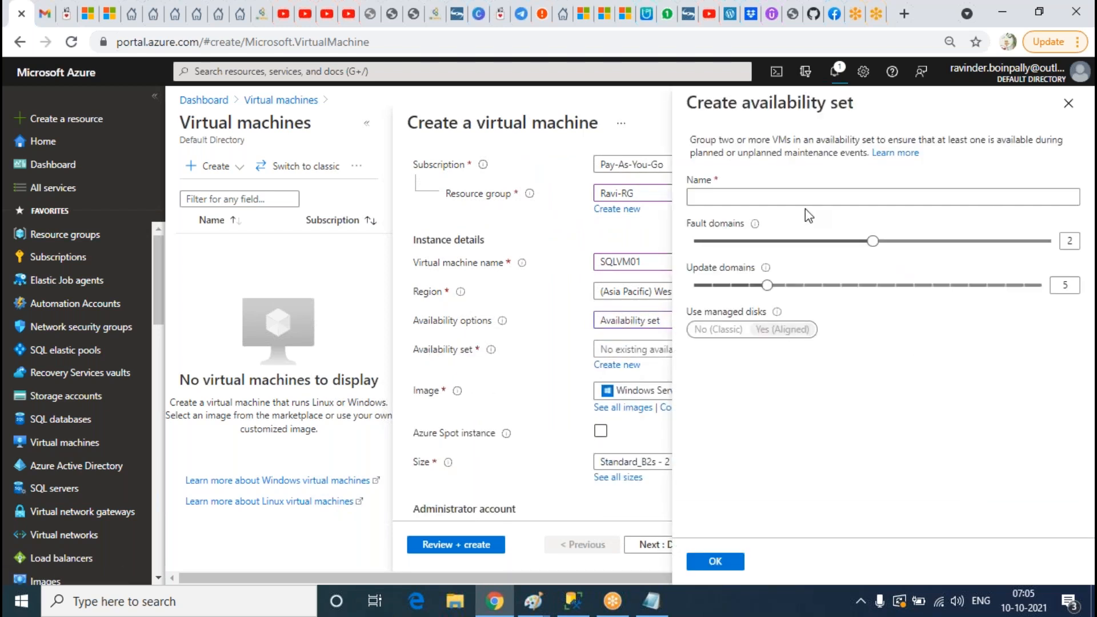
{"action": "left_click", "coordinate": [792, 196]}
{"action": "type", "text": "AG"}
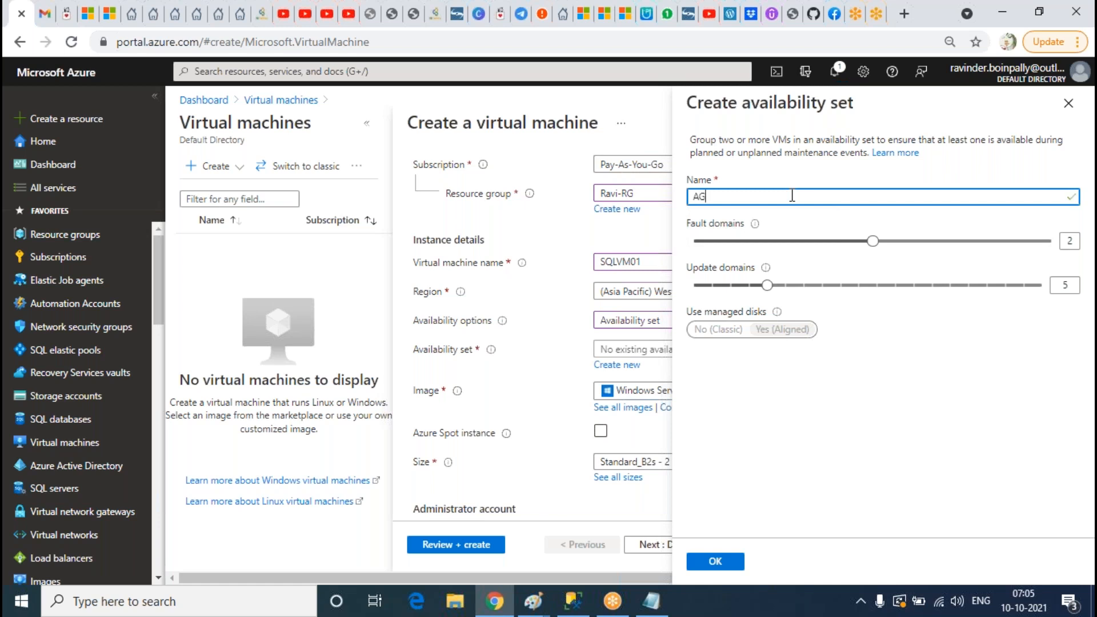
{"action": "type", "text": "AVSET"}
{"action": "left_click", "coordinate": [1067, 201]}
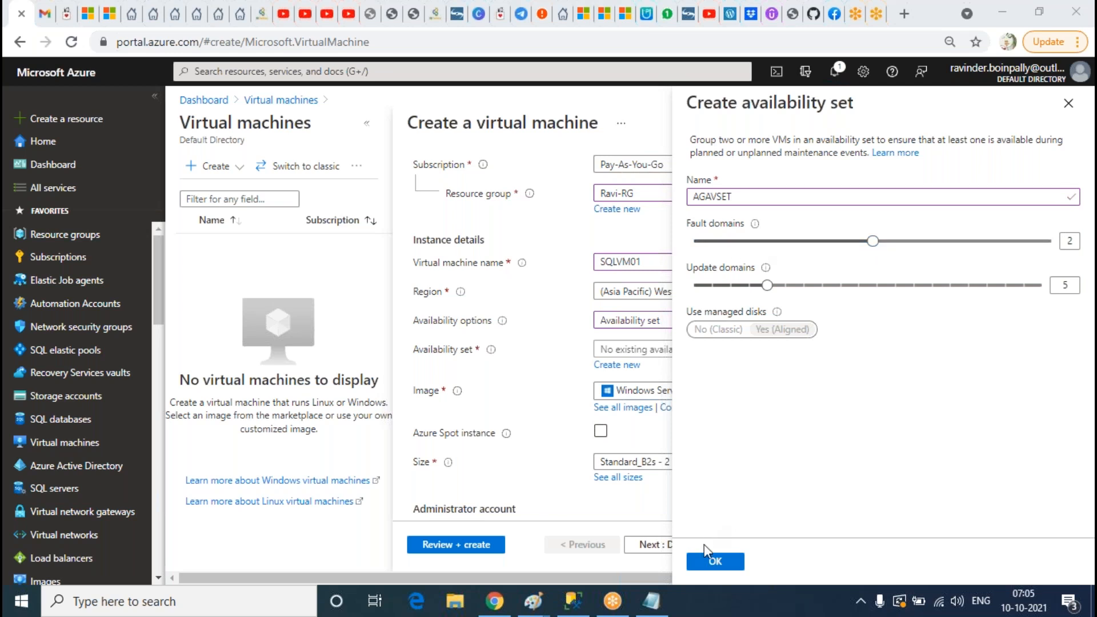
{"action": "left_click", "coordinate": [714, 561]}
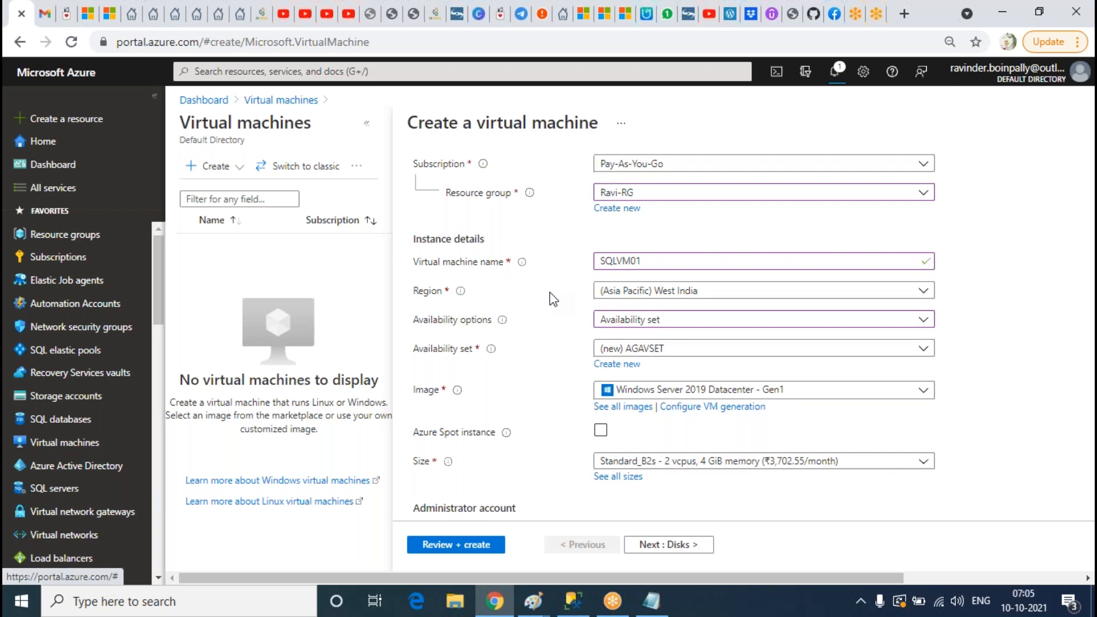
Step: Enter SQLVM01's administrator username, password and matching password confirmation
{"action": "scroll", "coordinate": [549, 292], "scroll_direction": "down", "scroll_amount": 4}
{"action": "scroll", "coordinate": [550, 293], "scroll_direction": "up", "scroll_amount": 4}
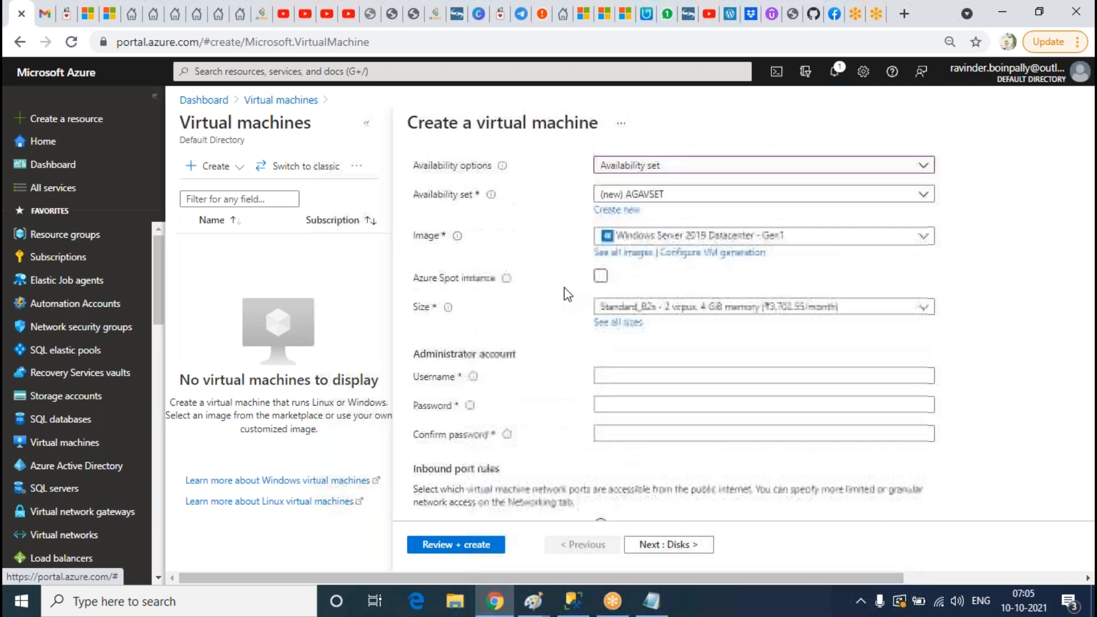
{"action": "scroll", "coordinate": [579, 320], "scroll_direction": "down", "scroll_amount": 1}
{"action": "scroll", "coordinate": [600, 308], "scroll_direction": "down", "scroll_amount": 2}
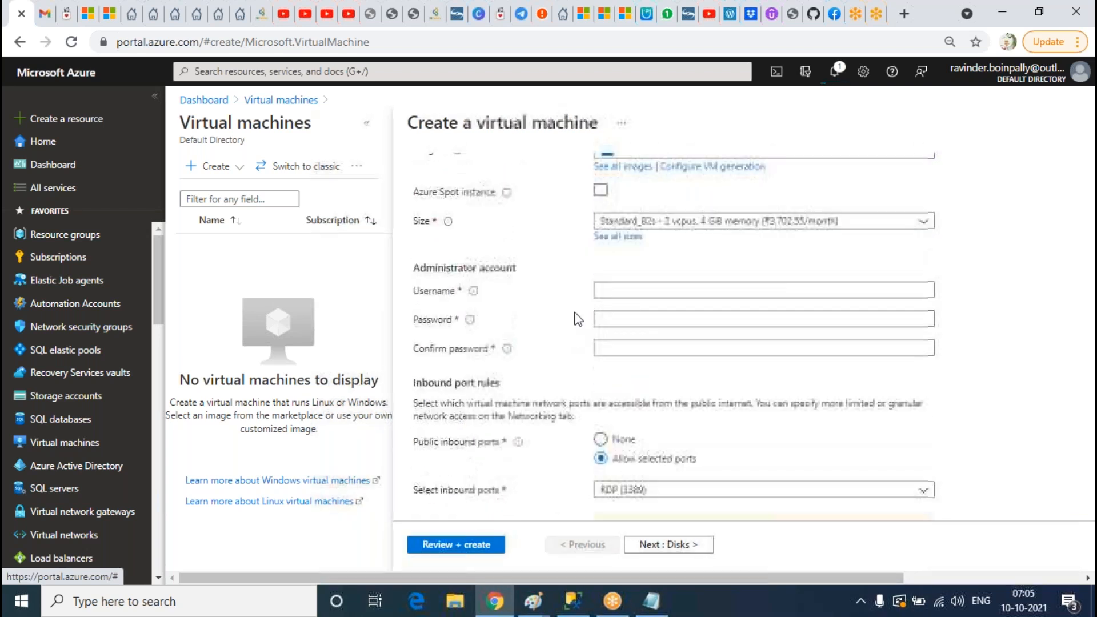
{"action": "left_click", "coordinate": [635, 290]}
{"action": "type", "text": "Ravinder"}
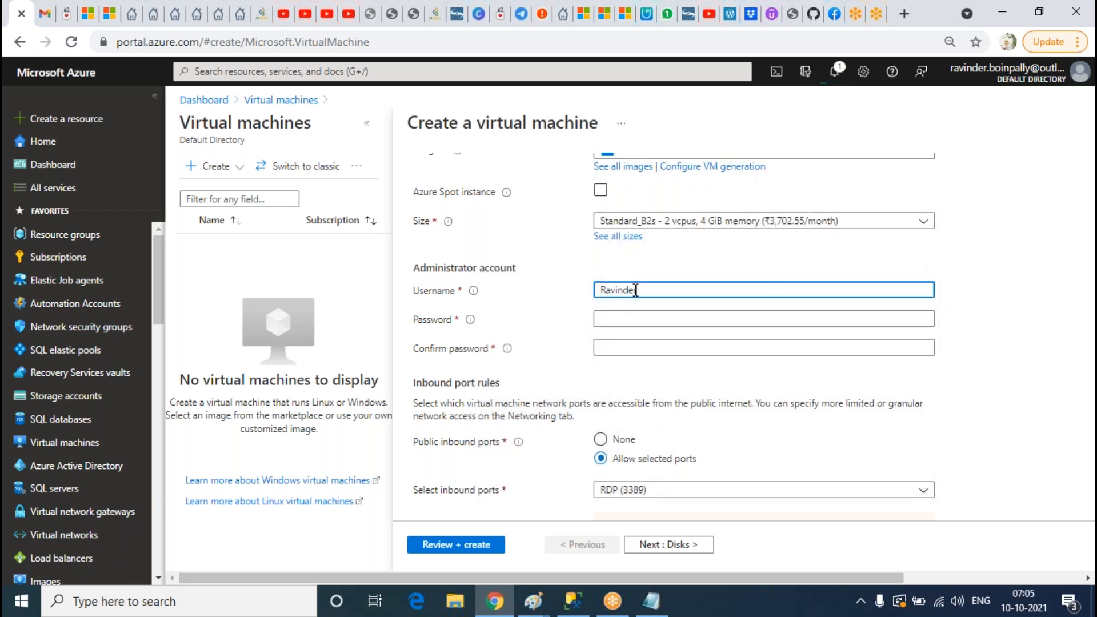
{"action": "key", "text": "Tab"}
{"action": "type", "text": "Ra"}
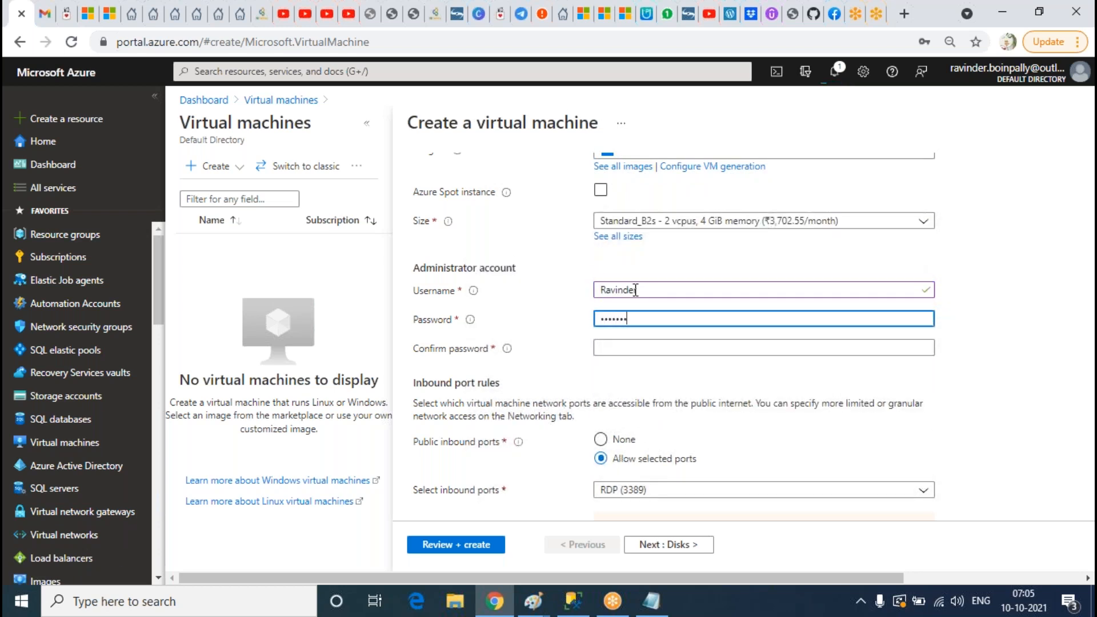
{"action": "key", "text": "Tab"}
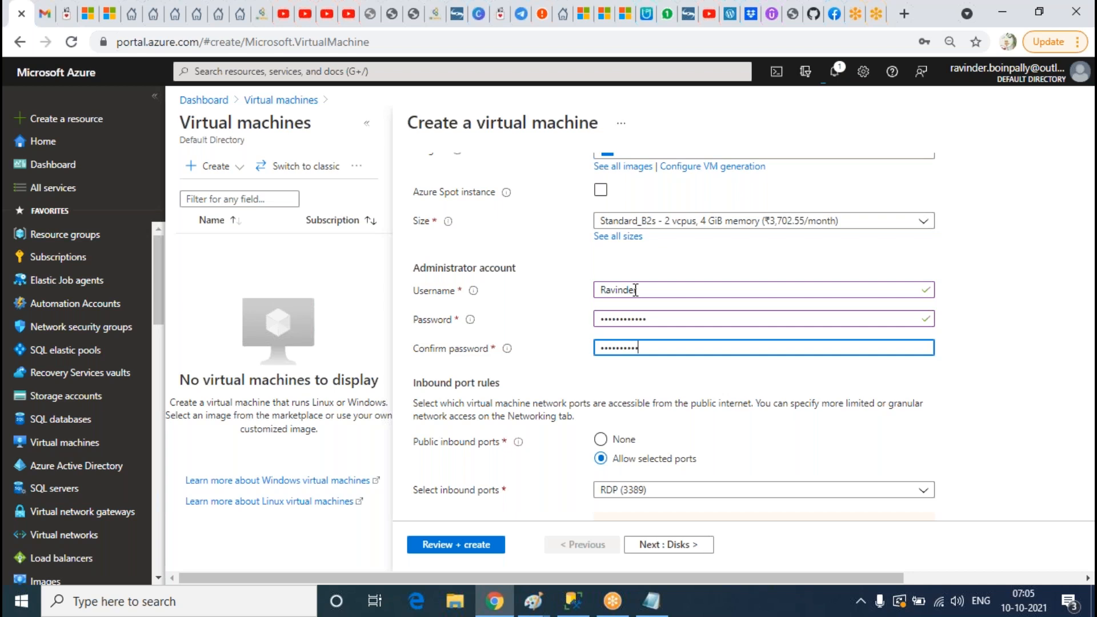
{"action": "scroll", "coordinate": [489, 298], "scroll_direction": "down", "scroll_amount": 4}
{"action": "scroll", "coordinate": [482, 299], "scroll_direction": "up", "scroll_amount": 10}
Step: Set SQLVM01's OS disk type to Standard HDD
{"action": "left_click", "coordinate": [468, 180]}
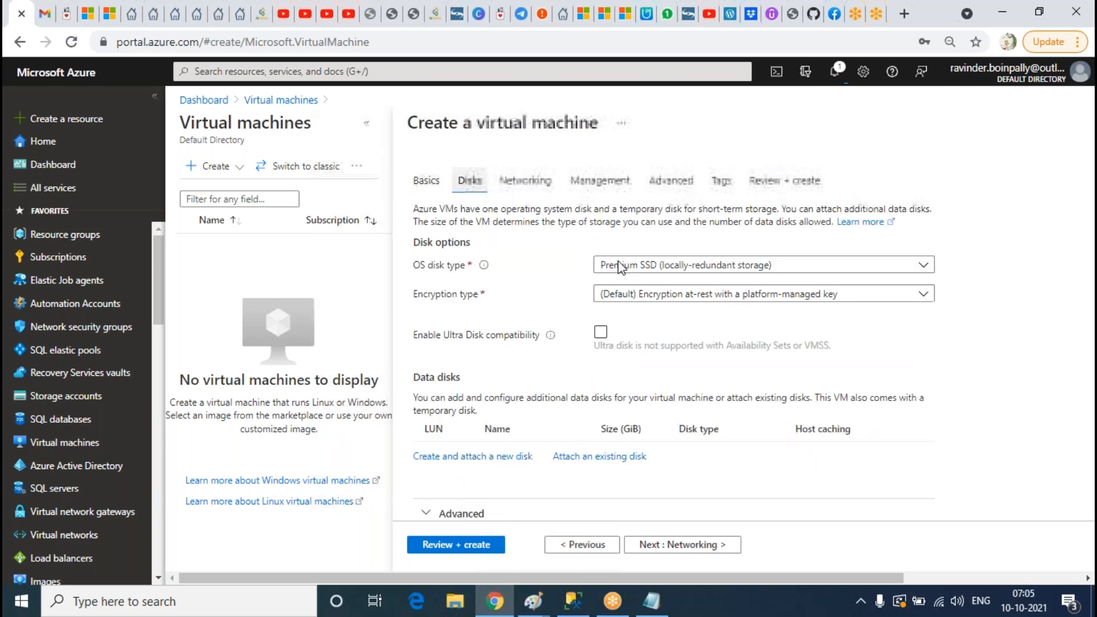
{"action": "left_click", "coordinate": [678, 266]}
{"action": "left_click", "coordinate": [642, 407]}
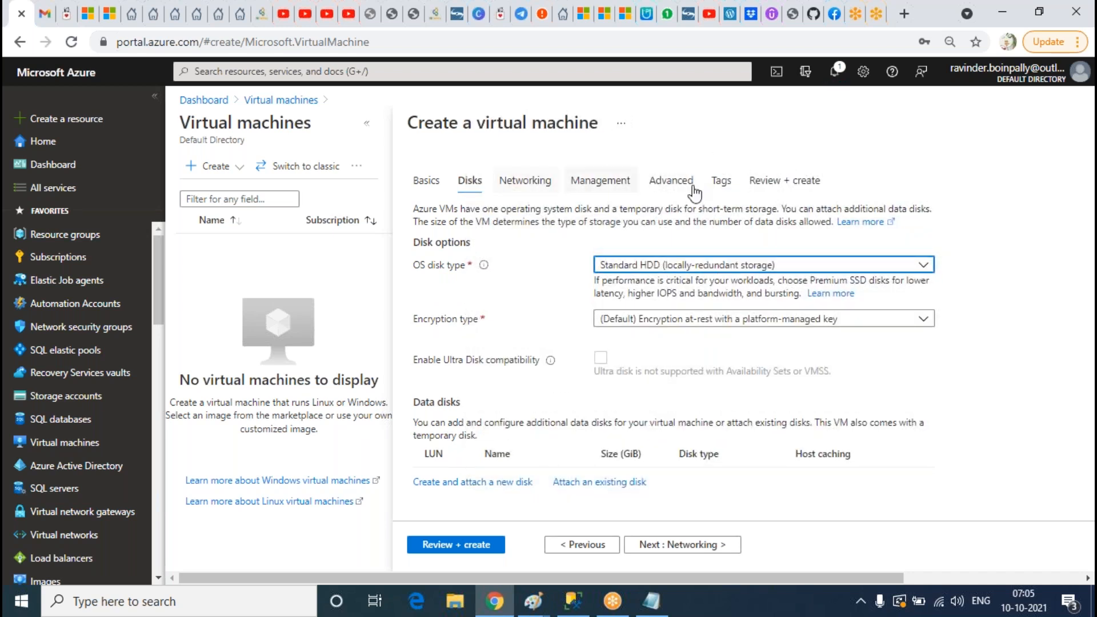
Step: Put SQLVM01 on the SQLSUBNET subnet and move to validation
{"action": "left_click", "coordinate": [549, 184]}
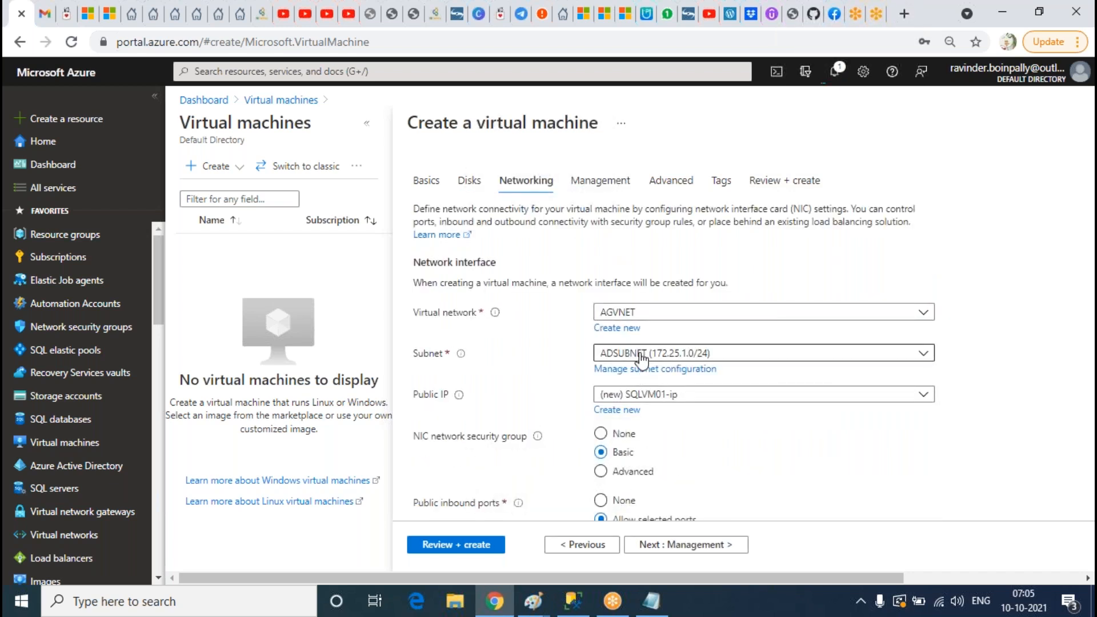
{"action": "left_click", "coordinate": [644, 354]}
{"action": "left_click", "coordinate": [655, 428]}
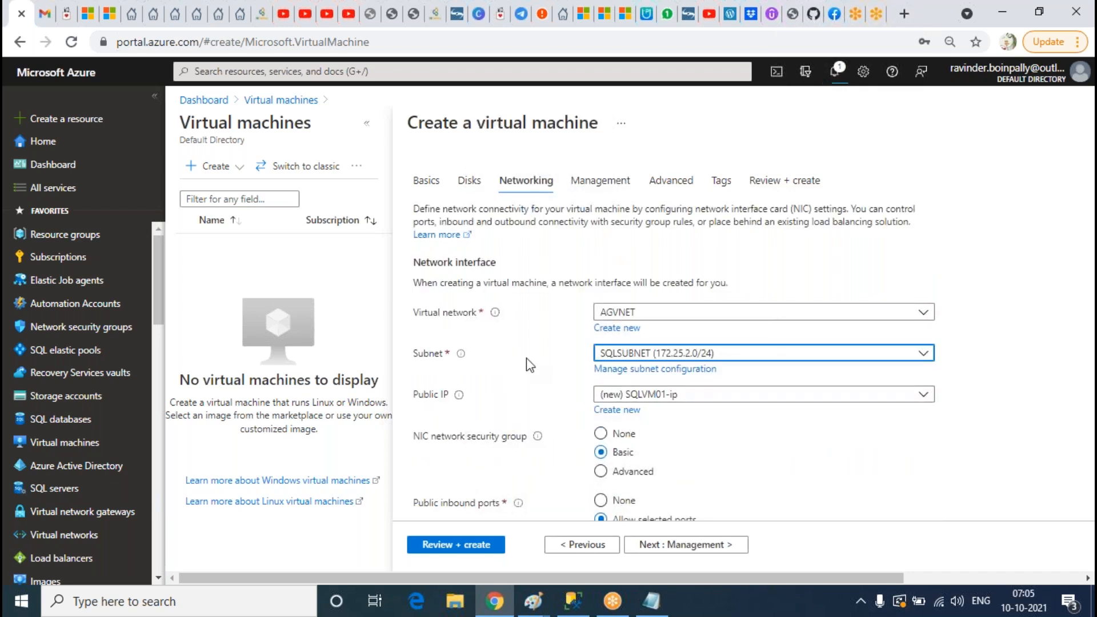
{"action": "scroll", "coordinate": [523, 345], "scroll_direction": "down", "scroll_amount": 4}
{"action": "scroll", "coordinate": [523, 341], "scroll_direction": "down", "scroll_amount": 1}
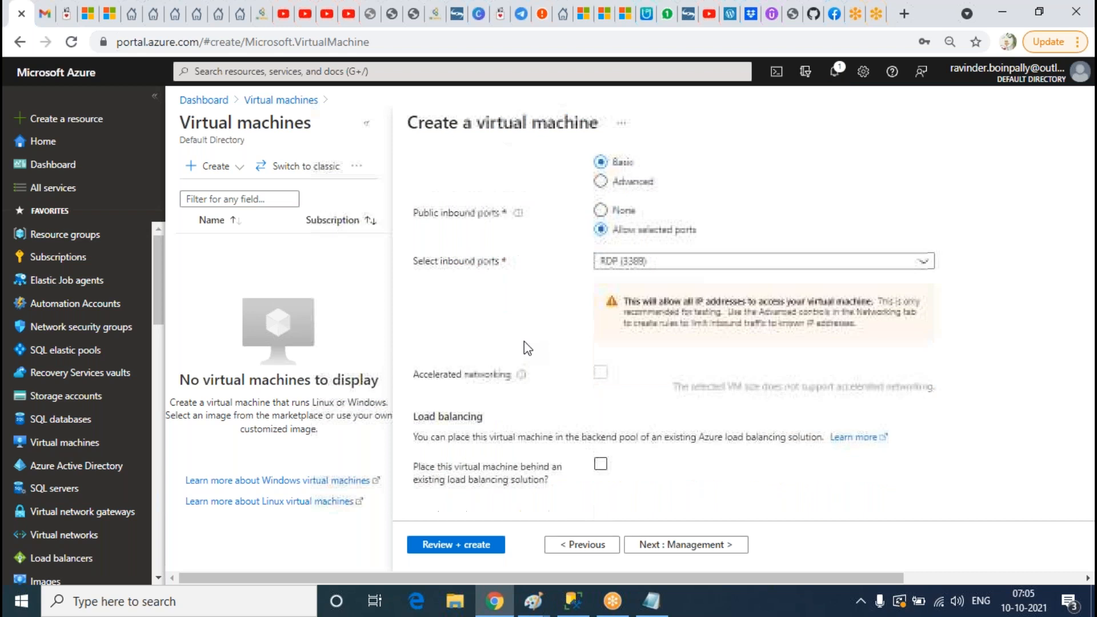
{"action": "scroll", "coordinate": [523, 341], "scroll_direction": "up", "scroll_amount": 5}
{"action": "left_click", "coordinate": [784, 181]}
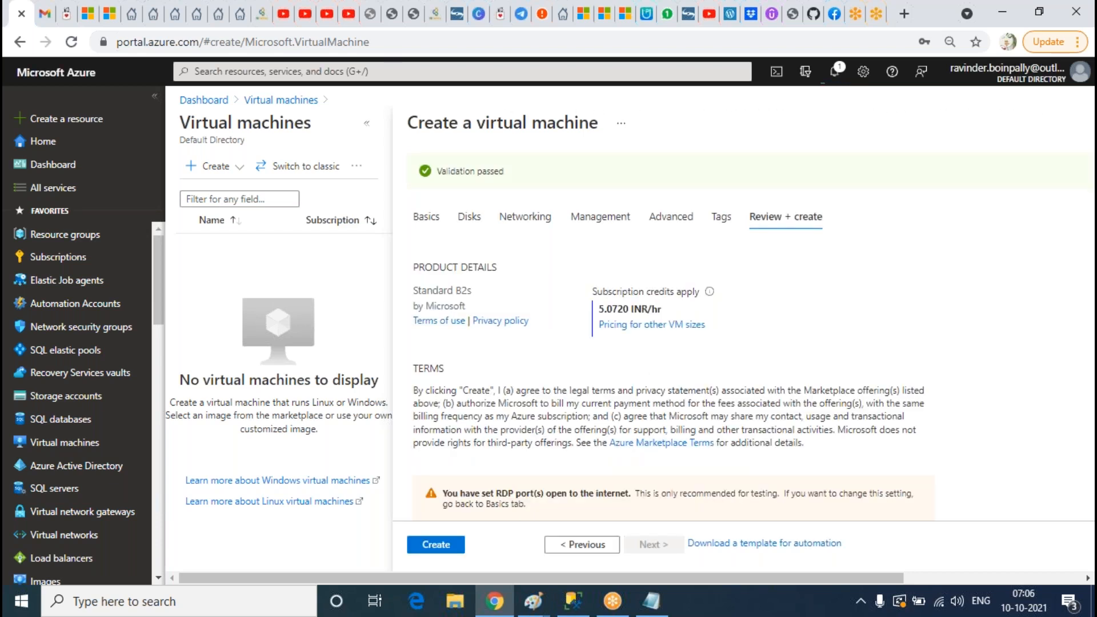
Step: Review the validated SQLVM01 summary and start its deployment to Ravi-RG
{"action": "scroll", "coordinate": [791, 359], "scroll_direction": "down", "scroll_amount": 5}
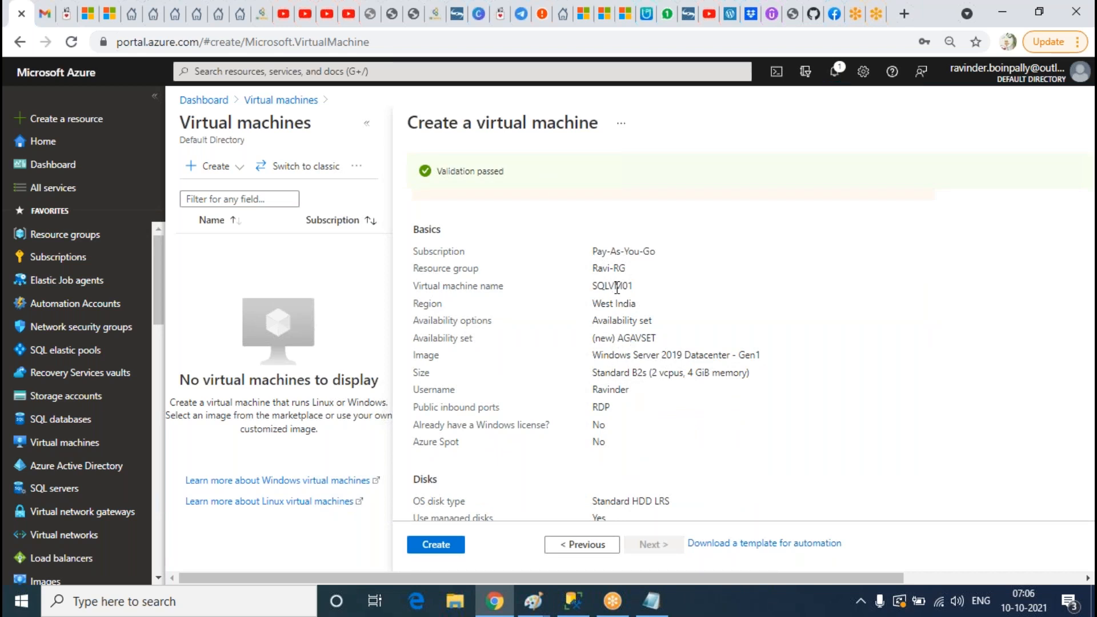
{"action": "scroll", "coordinate": [703, 425], "scroll_direction": "down", "scroll_amount": 3}
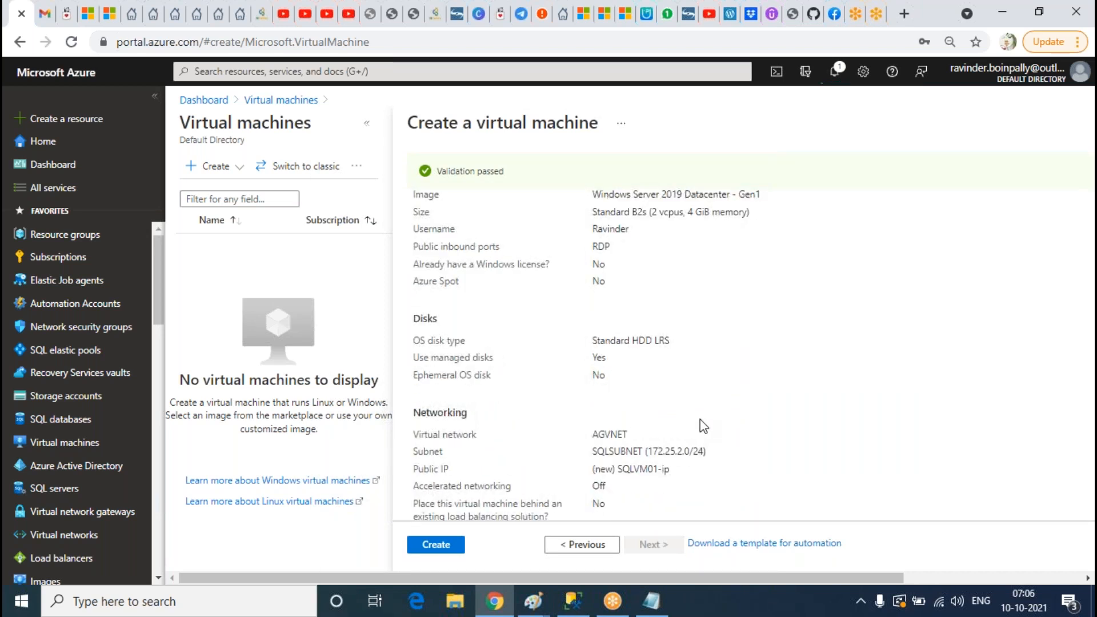
{"action": "left_click", "coordinate": [441, 544]}
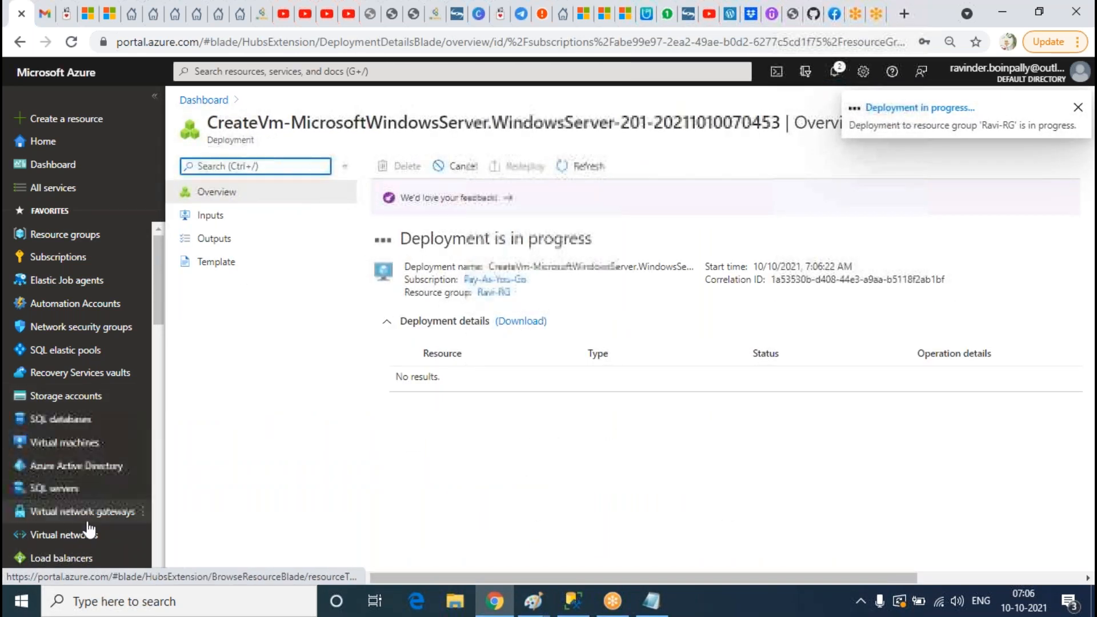
{"action": "mouse_move", "coordinate": [128, 418]}
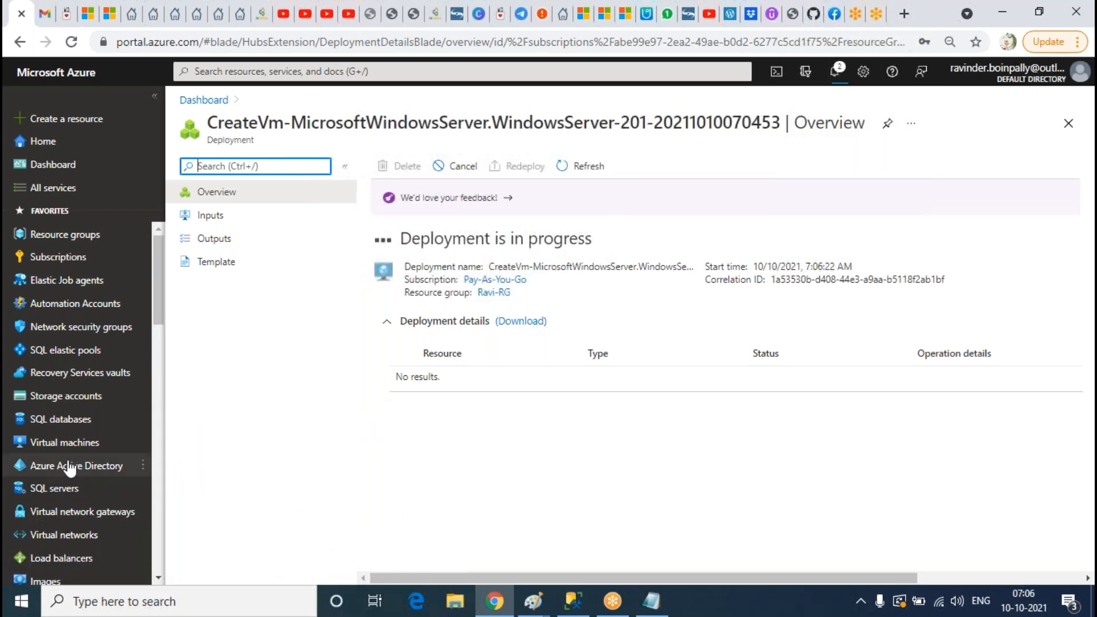
Step: Start a new virtual machine in resource group Ravi-RG and name it SQLVM02
{"action": "left_click", "coordinate": [69, 444]}
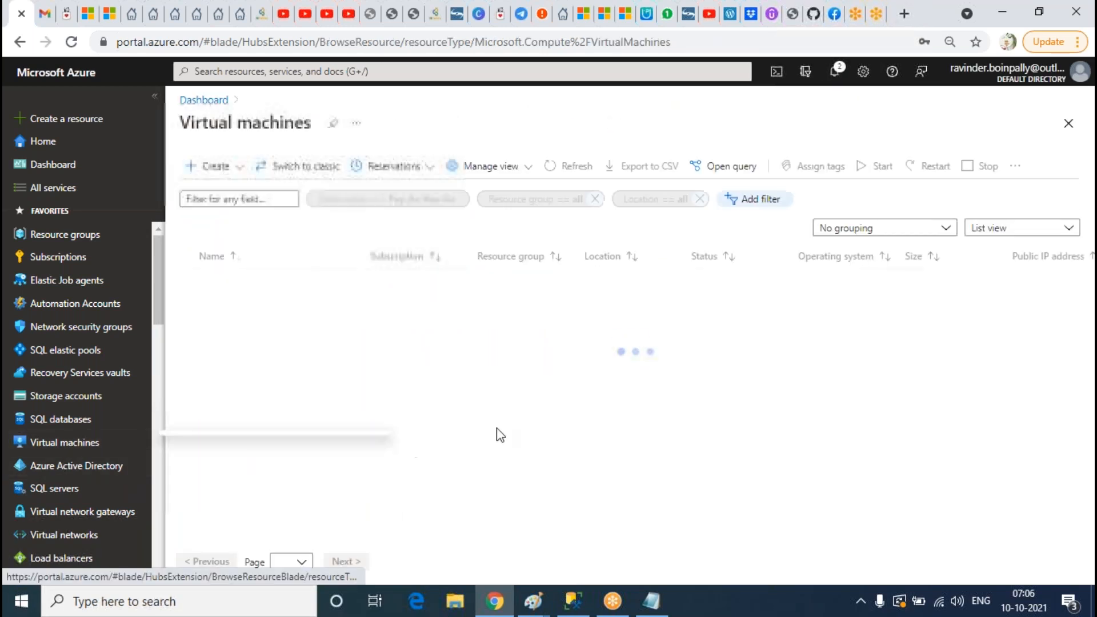
{"action": "left_click", "coordinate": [237, 167]}
{"action": "left_click", "coordinate": [235, 191]}
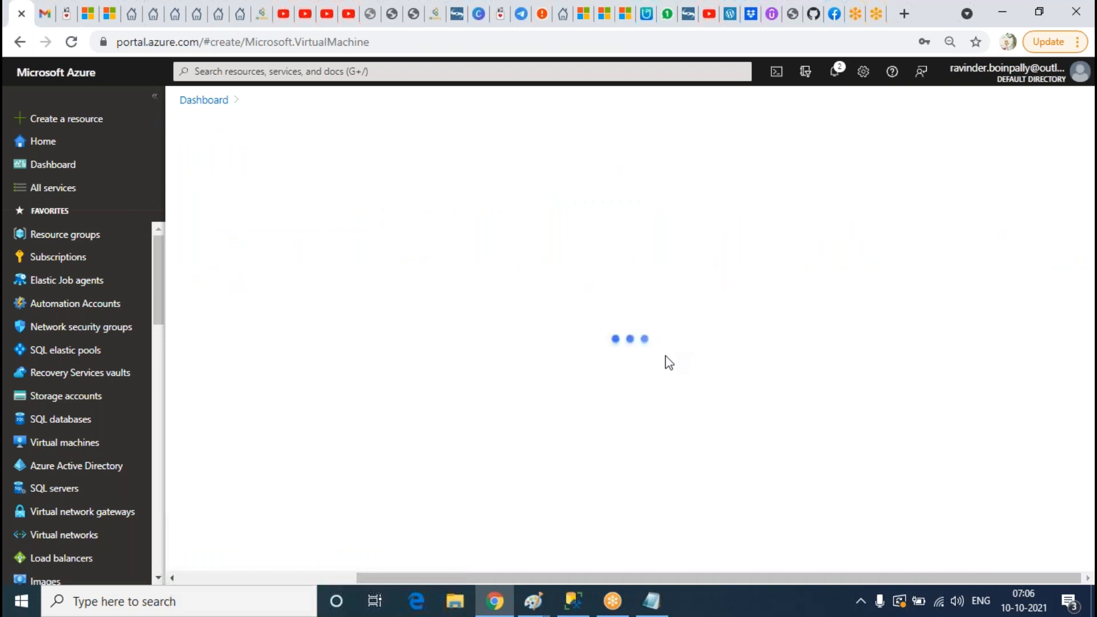
{"action": "left_click", "coordinate": [715, 359]}
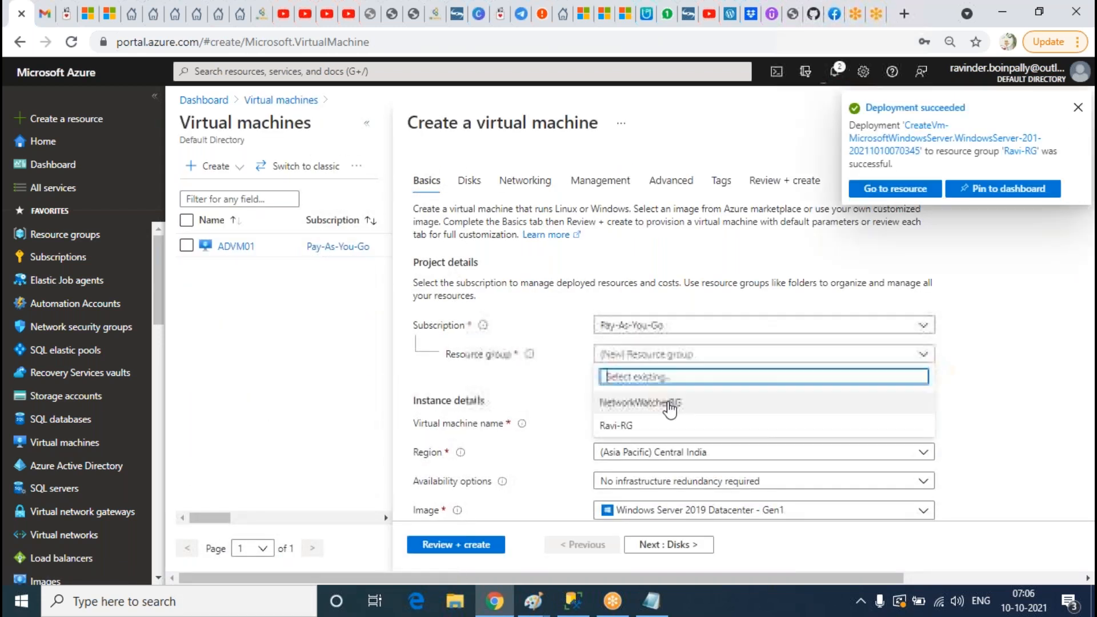
{"action": "left_click", "coordinate": [641, 423]}
{"action": "scroll", "coordinate": [522, 280], "scroll_direction": "down", "scroll_amount": 3}
{"action": "left_click", "coordinate": [628, 257]}
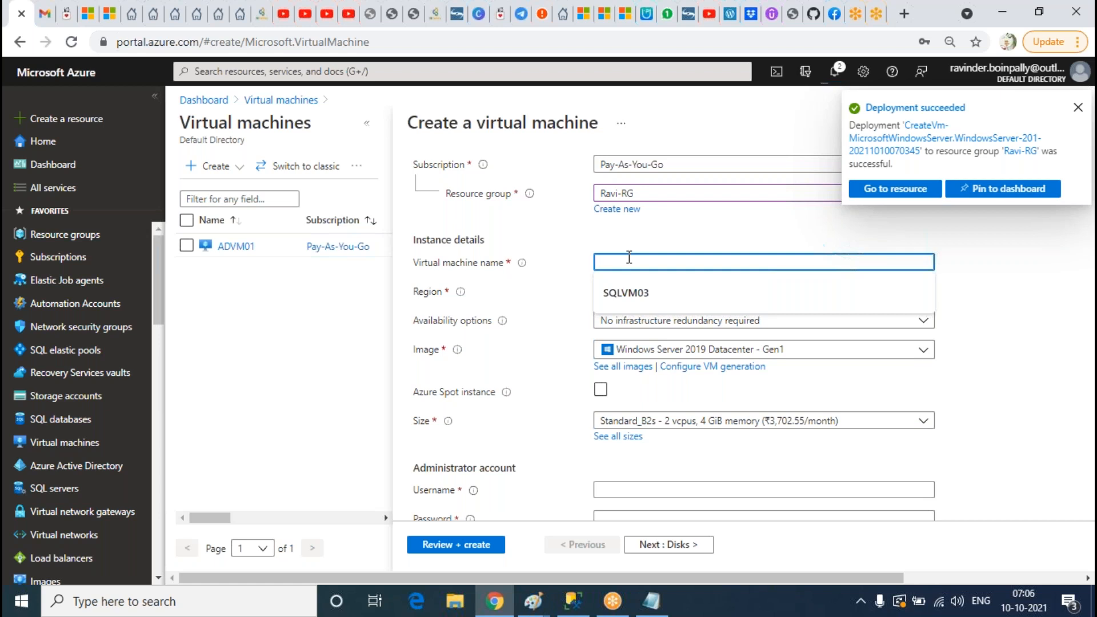
{"action": "type", "text": "SQLVM02"}
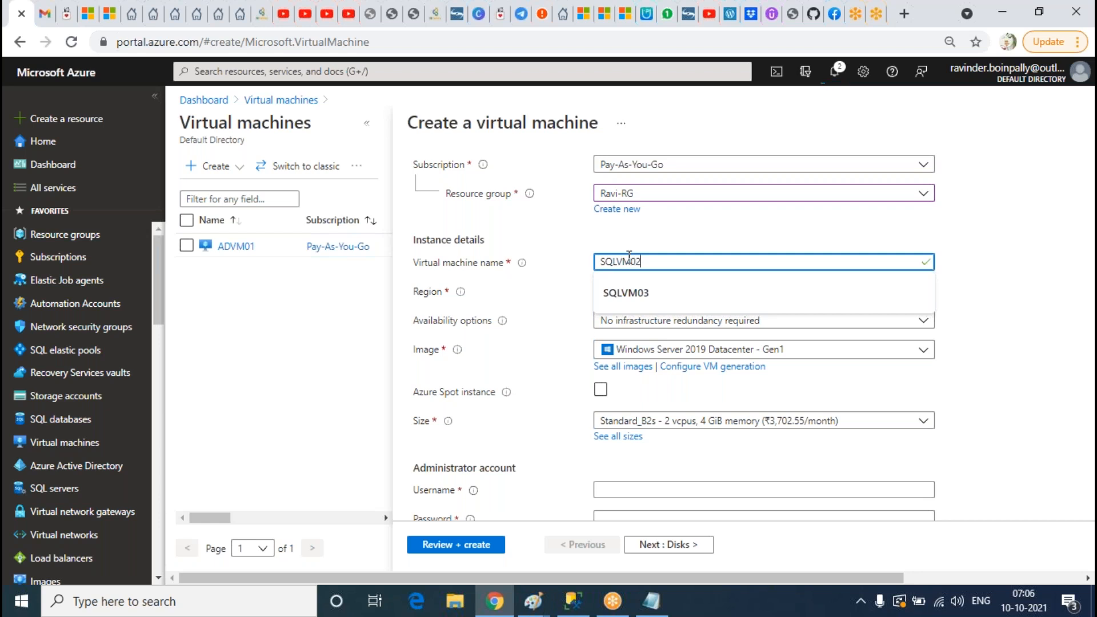
{"action": "left_click", "coordinate": [778, 223]}
Step: Place the VM in the existing AGAVSET availability set
{"action": "scroll", "coordinate": [715, 239], "scroll_direction": "down", "scroll_amount": 2}
{"action": "scroll", "coordinate": [716, 239], "scroll_direction": "up", "scroll_amount": 2}
{"action": "left_click", "coordinate": [678, 239]}
{"action": "left_click", "coordinate": [646, 368]}
{"action": "left_click", "coordinate": [742, 268]}
{"action": "left_click", "coordinate": [617, 286]}
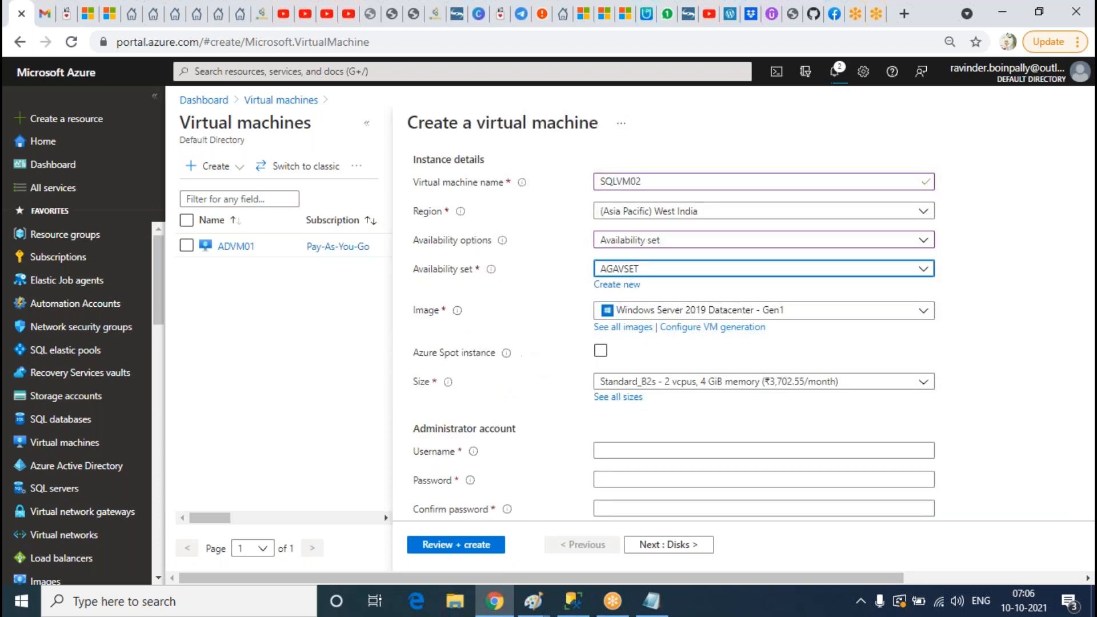
Step: Enter the administrator username and password for SQLVM02
{"action": "scroll", "coordinate": [706, 407], "scroll_direction": "down", "scroll_amount": 3}
{"action": "left_click", "coordinate": [673, 289]}
{"action": "type", "text": "Ravinder"}
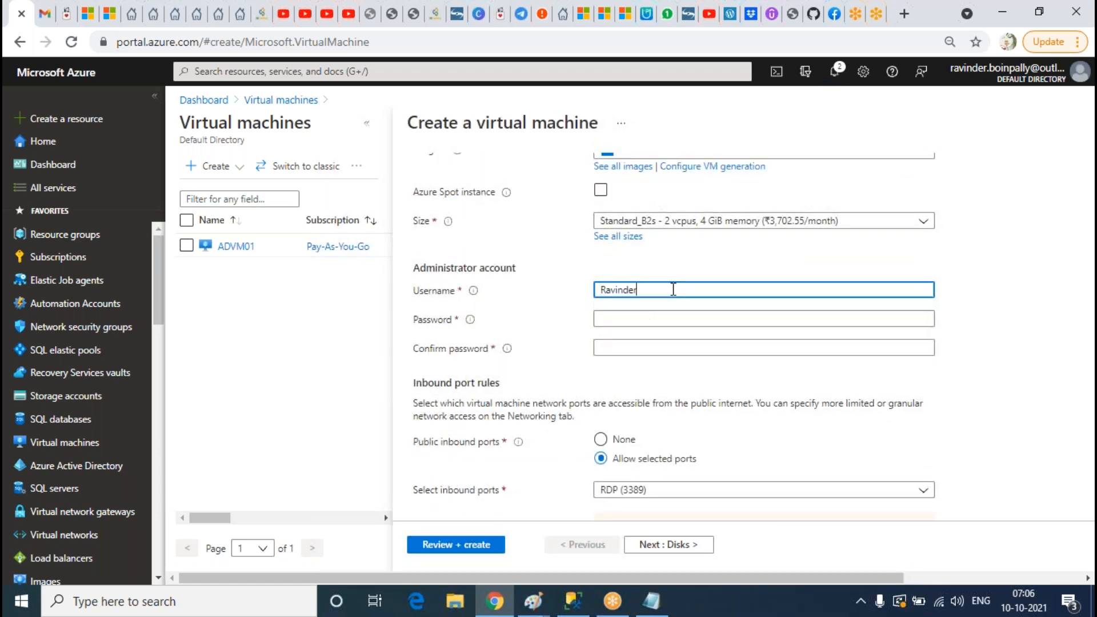
{"action": "key", "text": "Tab"}
{"action": "type", "text": "••••"}
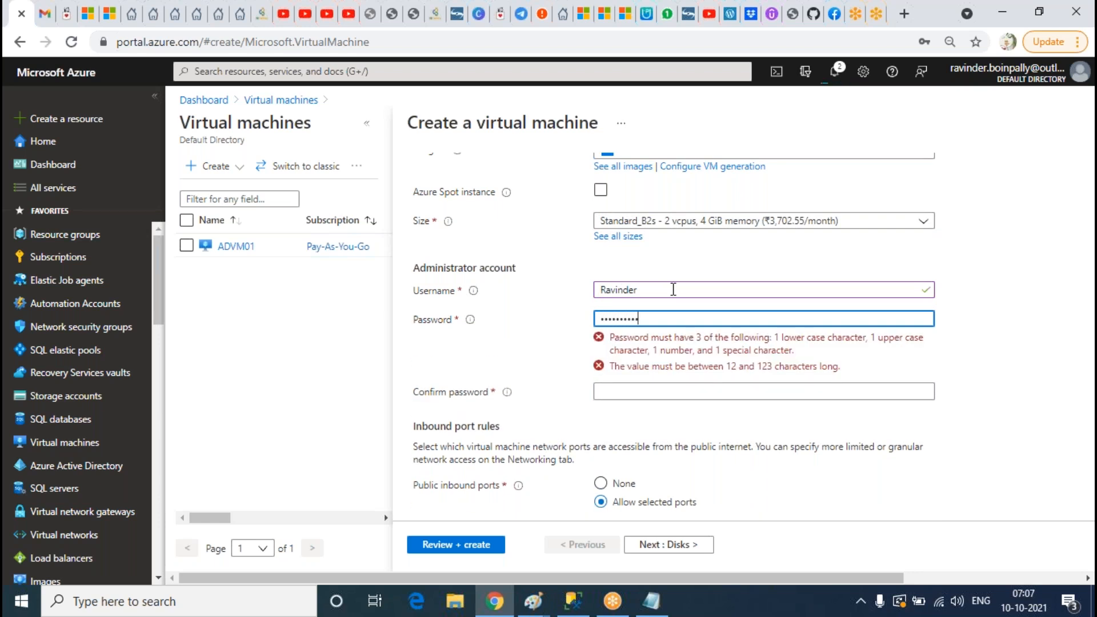
{"action": "type", "text": "••••••••"}
{"action": "key", "text": "Tab"}
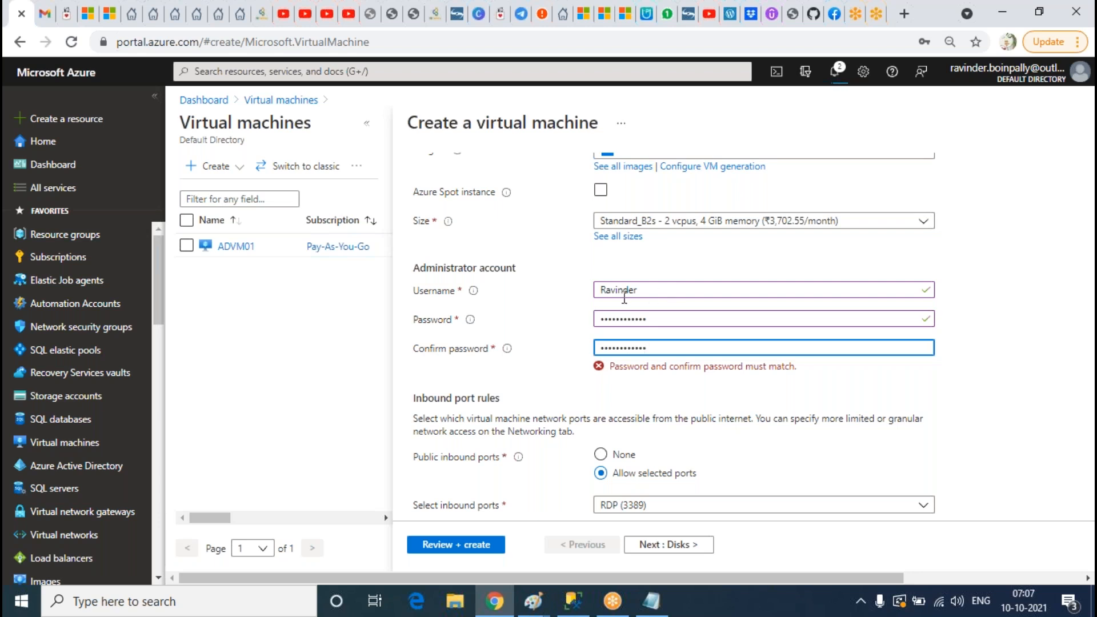
Step: Retype the password and its confirmation so they match
{"action": "scroll", "coordinate": [583, 262], "scroll_direction": "down", "scroll_amount": 3}
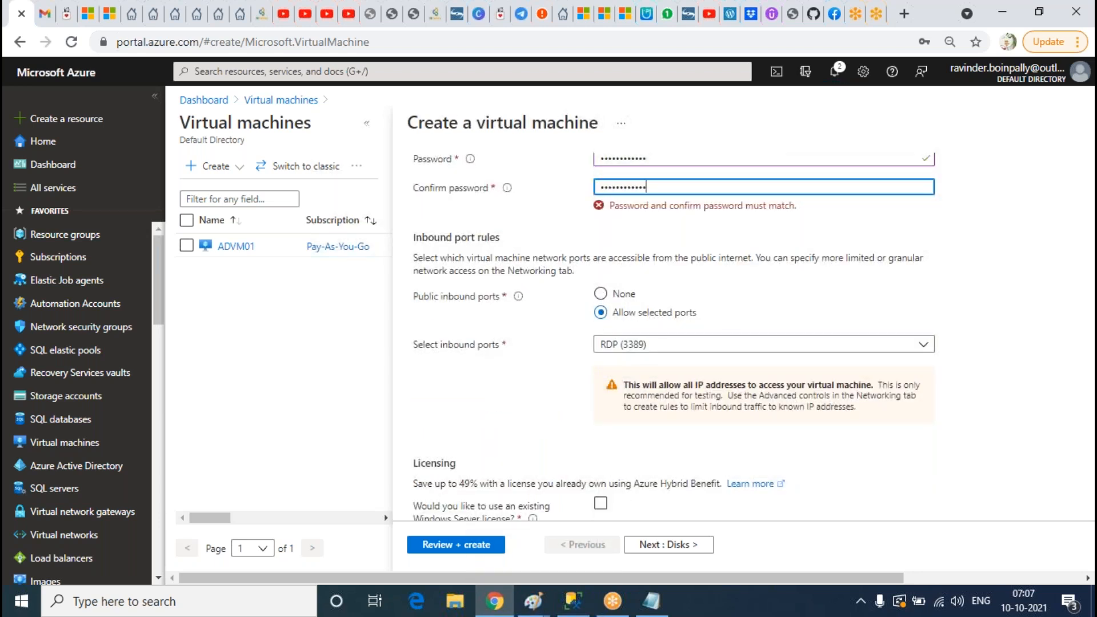
{"action": "scroll", "coordinate": [689, 339], "scroll_direction": "up", "scroll_amount": 3}
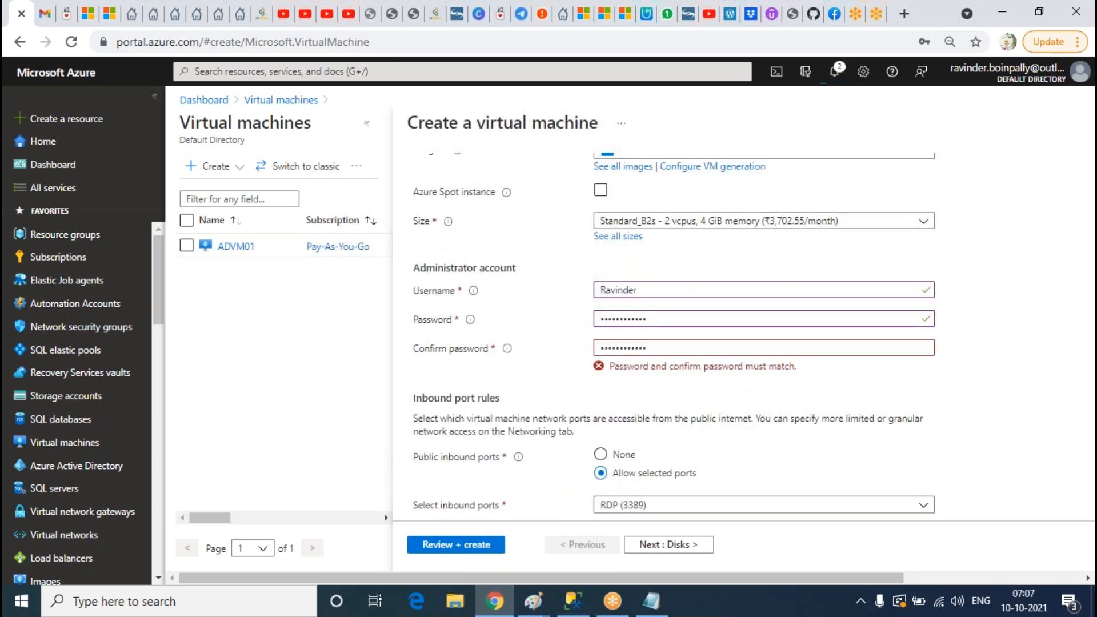
{"action": "left_click_drag", "start_coordinate": [667, 319], "coordinate": [438, 301]}
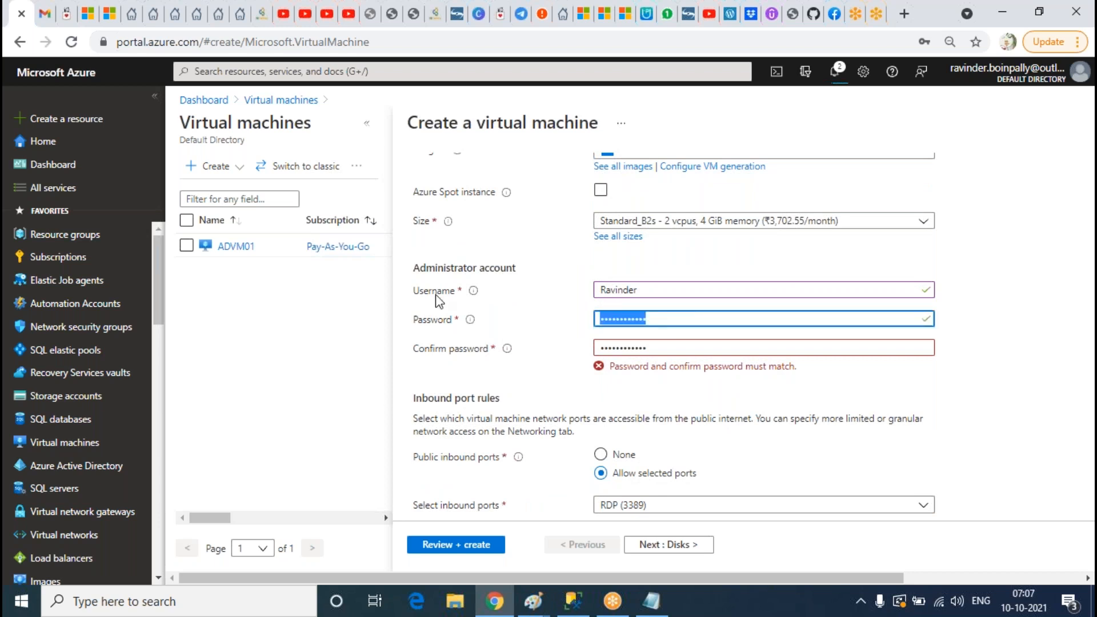
{"action": "type", "text": "Pa"}
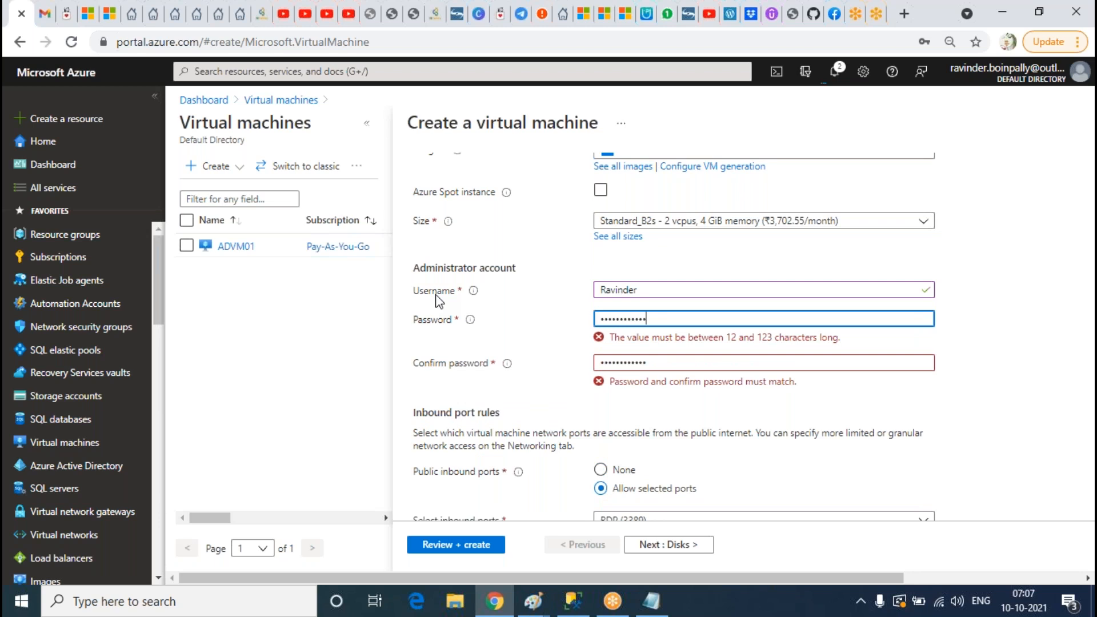
{"action": "key", "text": "Tab"}
{"action": "type", "text": "P"}
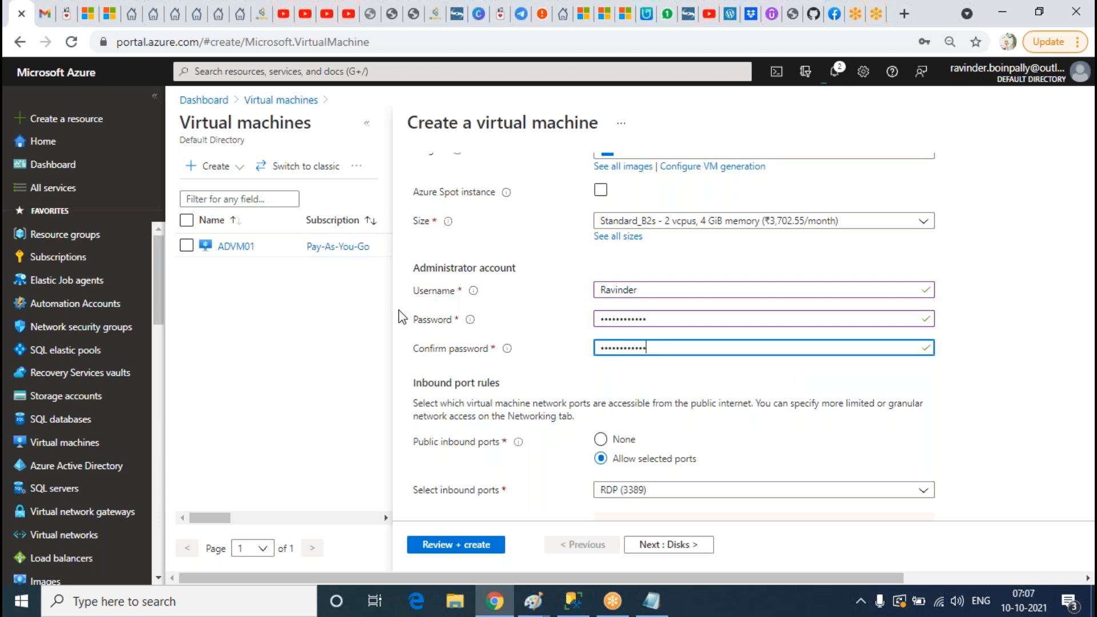
{"action": "scroll", "coordinate": [473, 268], "scroll_direction": "up", "scroll_amount": 8}
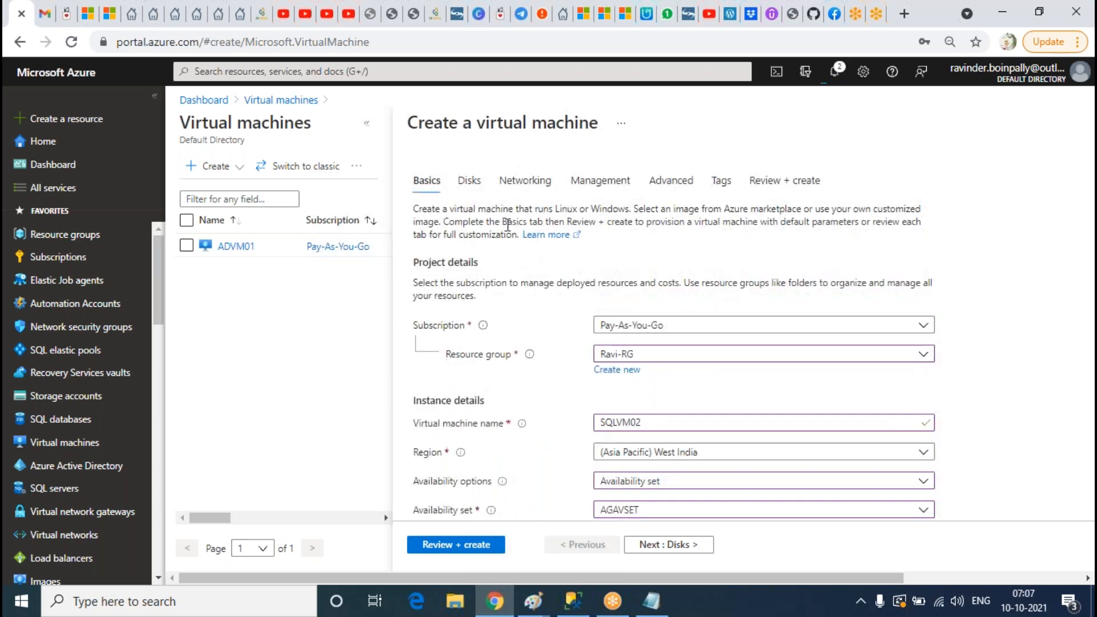
Step: Set the OS disk type to Standard HDD and continue to Networking
{"action": "left_click", "coordinate": [468, 179]}
{"action": "left_click", "coordinate": [653, 273]}
{"action": "left_click", "coordinate": [657, 394]}
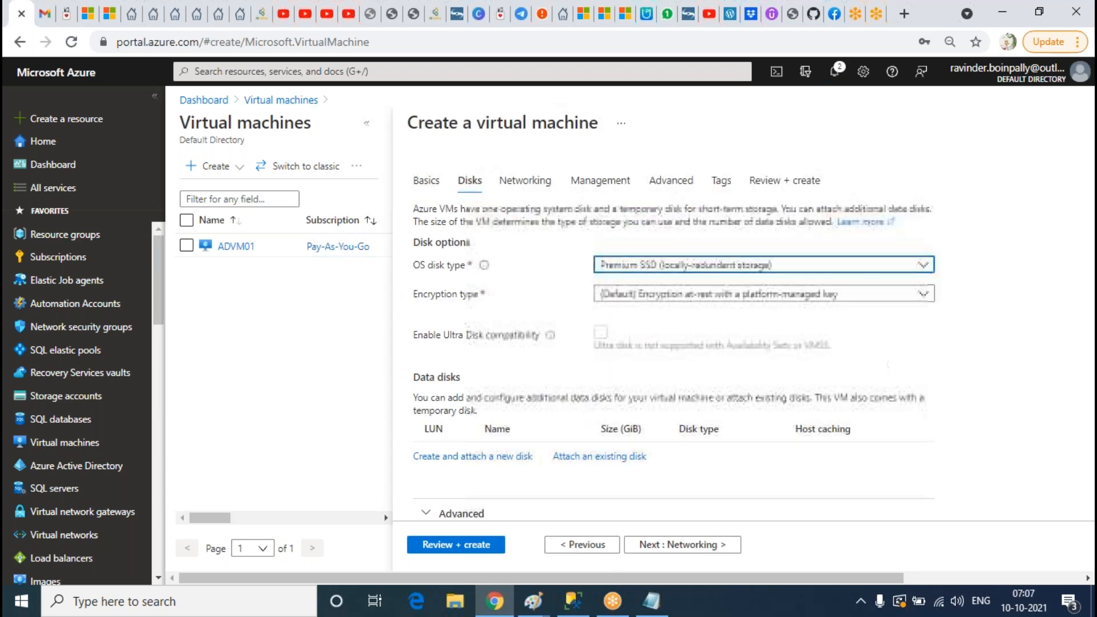
{"action": "left_click", "coordinate": [539, 189]}
Step: Put SQLVM02 on SQLSUBNET, pass validation, and submit it for creation
{"action": "left_click", "coordinate": [639, 353]}
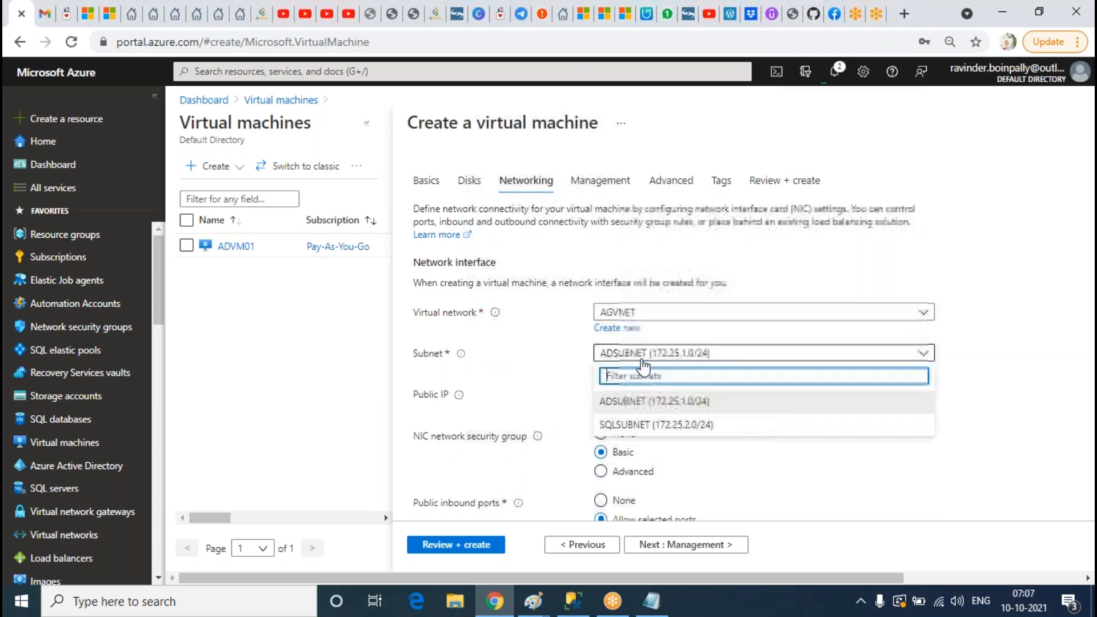
{"action": "left_click", "coordinate": [642, 422]}
{"action": "left_click", "coordinate": [774, 182]}
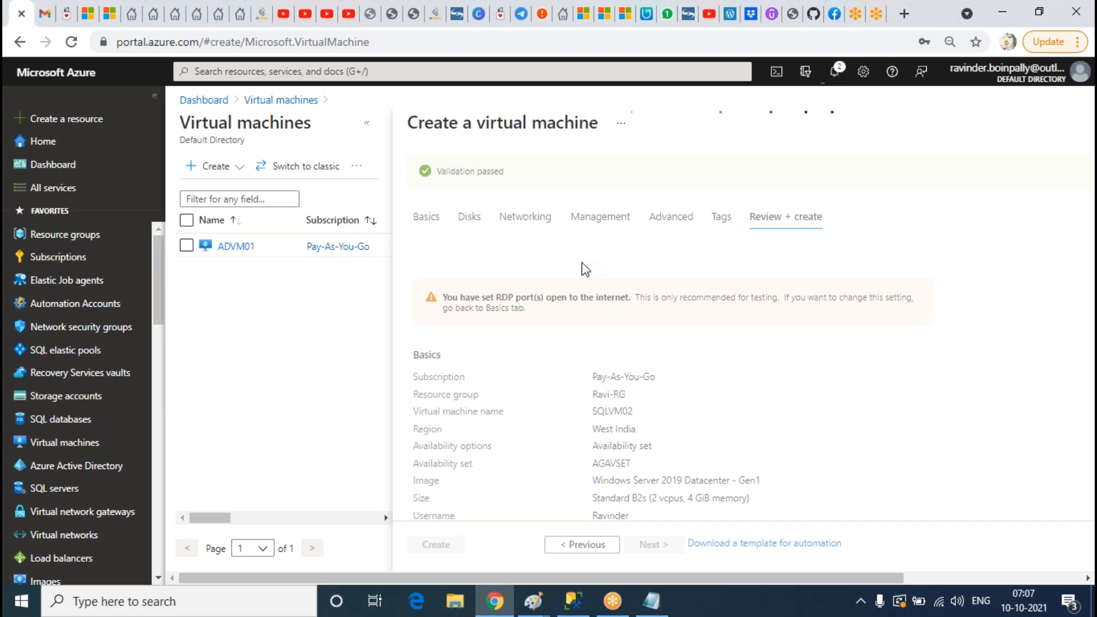
{"action": "scroll", "coordinate": [546, 395], "scroll_direction": "down", "scroll_amount": 10}
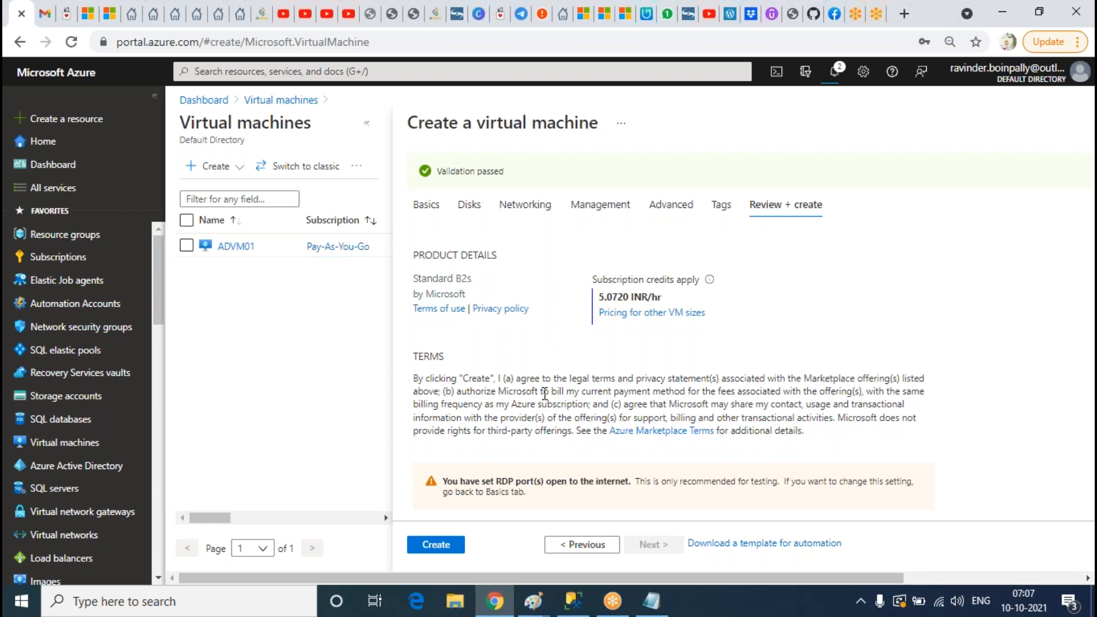
{"action": "left_click", "coordinate": [439, 545]}
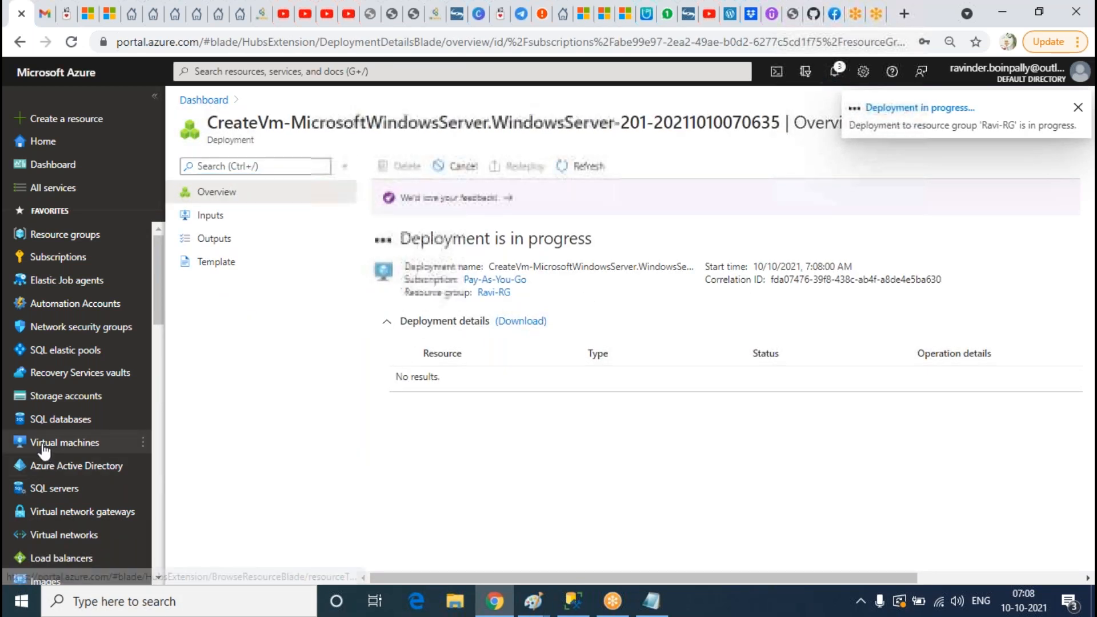
Step: Open ADVM01 from the refreshed VM list, copy public IP 52.183.130.176, and check notifications
{"action": "left_click", "coordinate": [65, 442]}
{"action": "left_click", "coordinate": [573, 168]}
{"action": "left_click", "coordinate": [569, 165]}
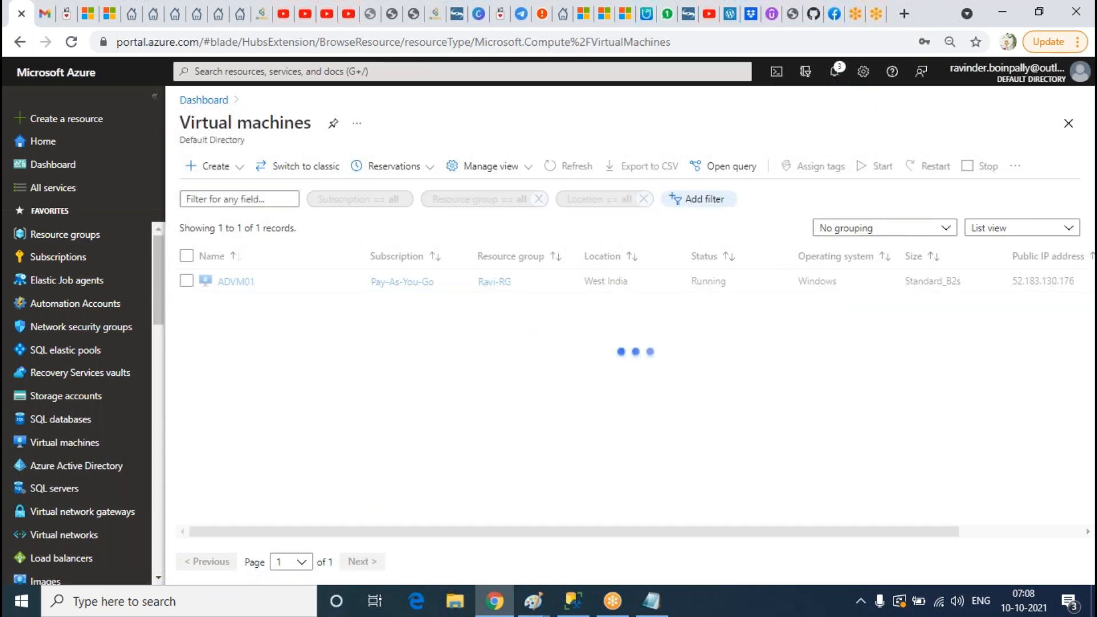
{"action": "left_click", "coordinate": [239, 282]}
{"action": "left_click", "coordinate": [804, 288]}
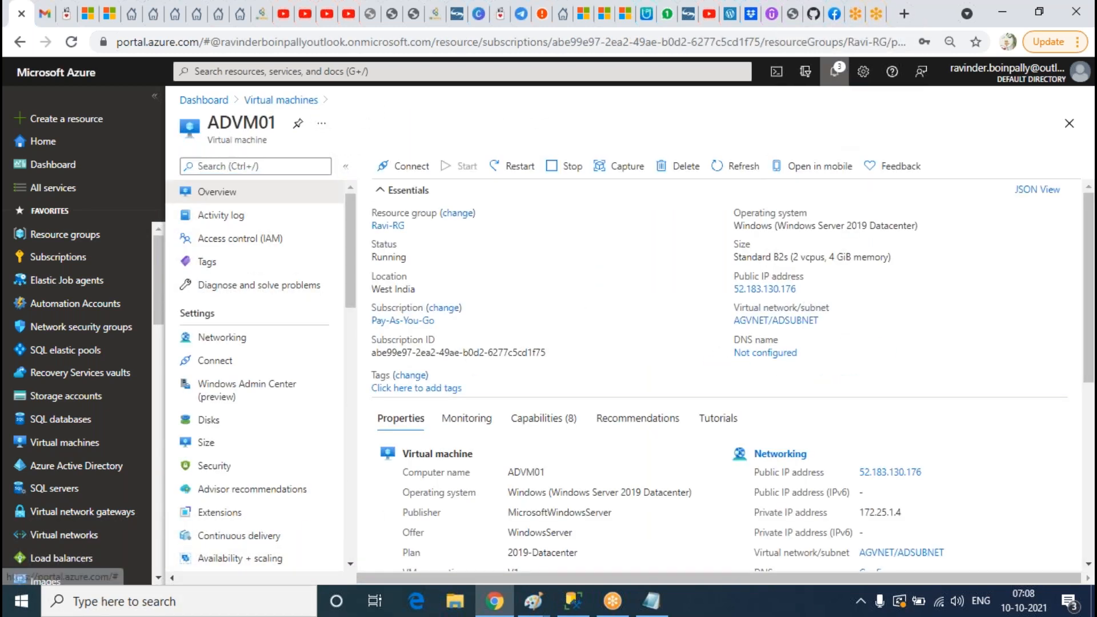
{"action": "left_click", "coordinate": [838, 70]}
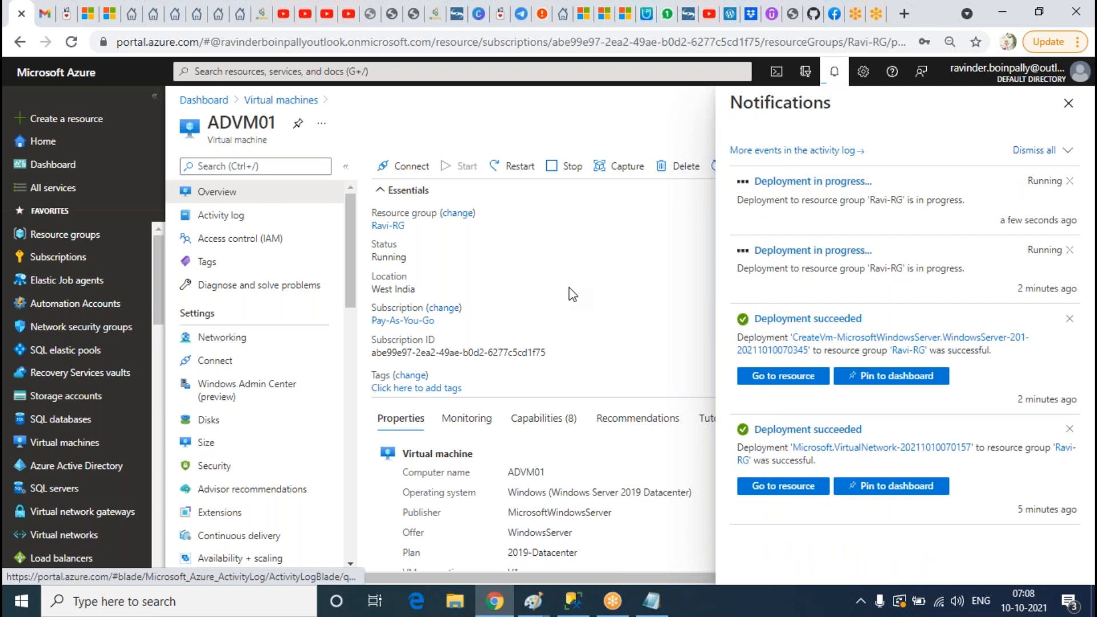
Step: Launch Remote Desktop Connection with mstsc and connect to 52.183.130.176
{"action": "left_click", "coordinate": [143, 601]}
{"action": "type", "text": "mstsc"}
{"action": "key", "text": "Return"}
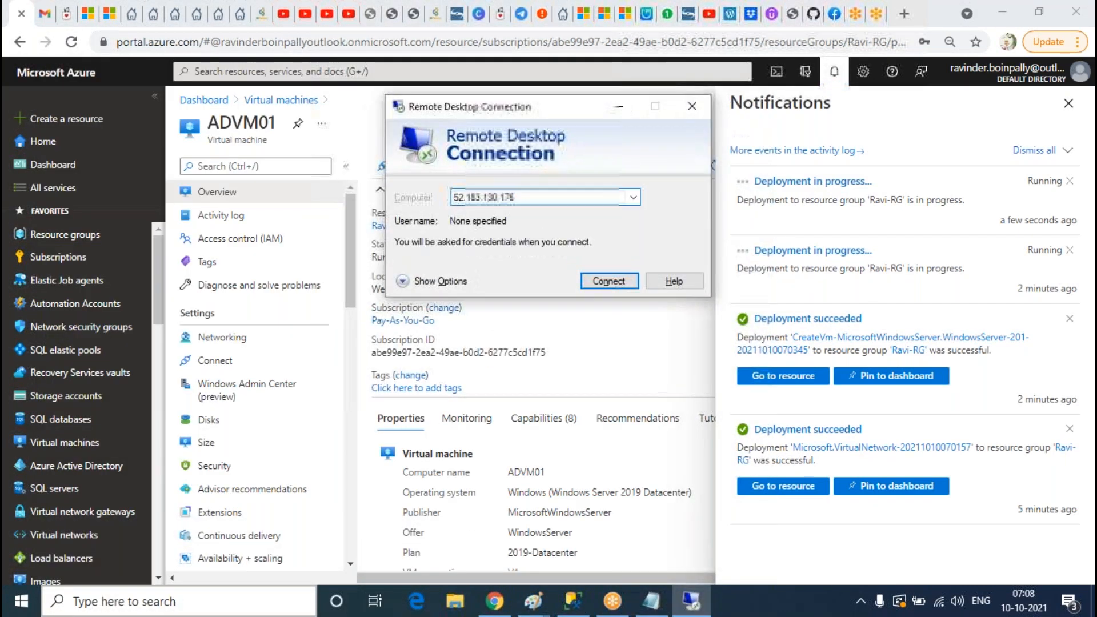
{"action": "key", "text": "Return"}
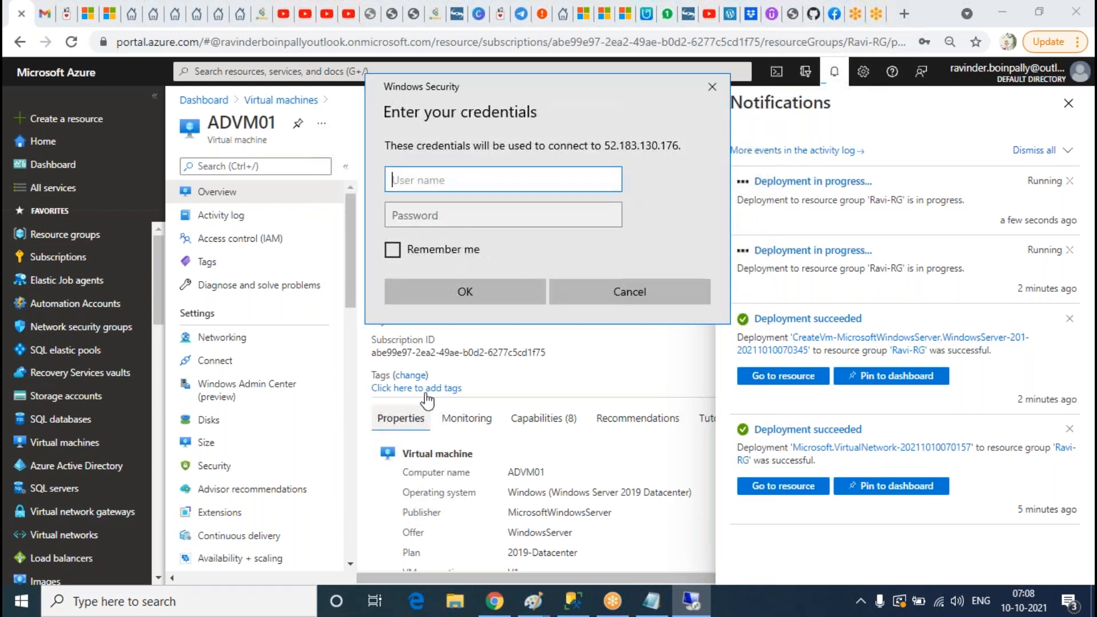
Step: Sign in with the admin credentials, accept the certificate warning, and minimize the session
{"action": "type", "text": "Ravinder"}
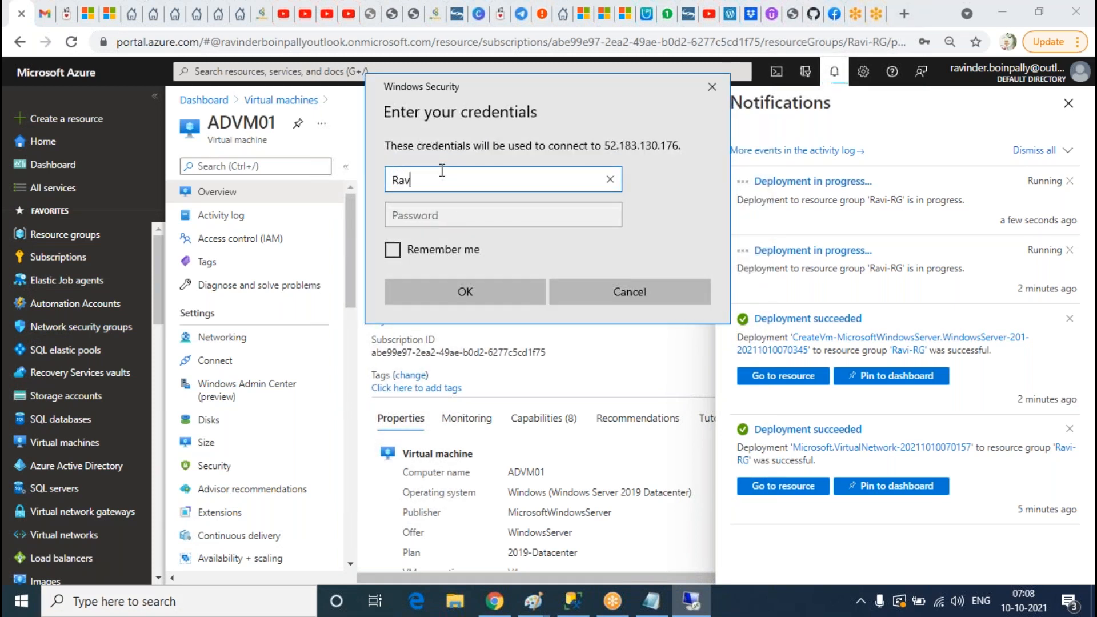
{"action": "key", "text": "Tab"}
{"action": "type", "text": "•"}
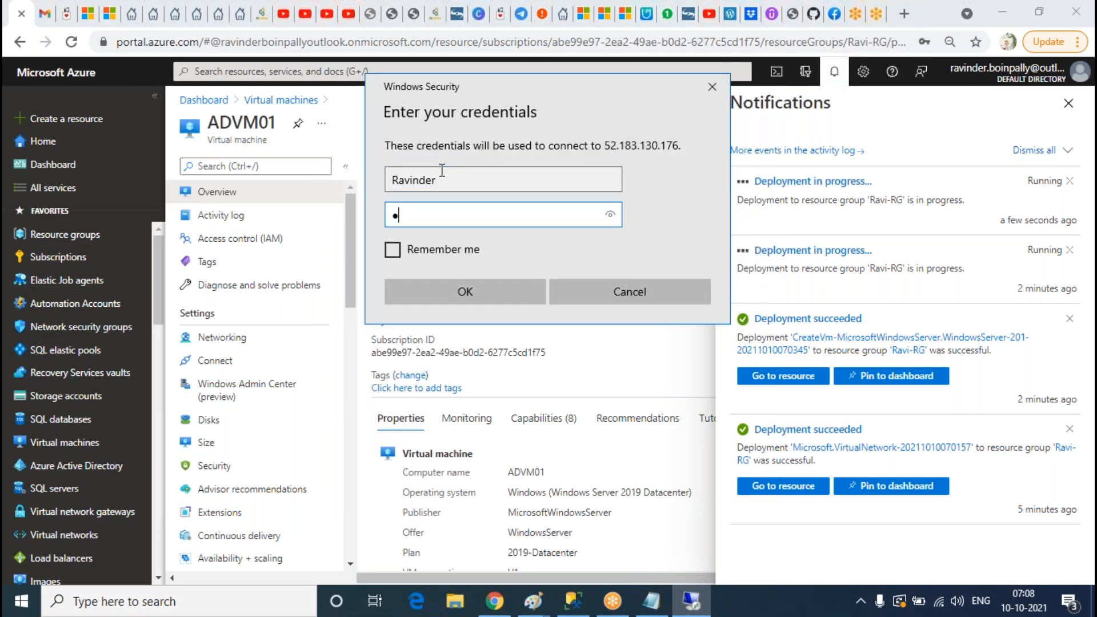
{"action": "type", "text": "•••••••••••"}
{"action": "key", "text": "Return"}
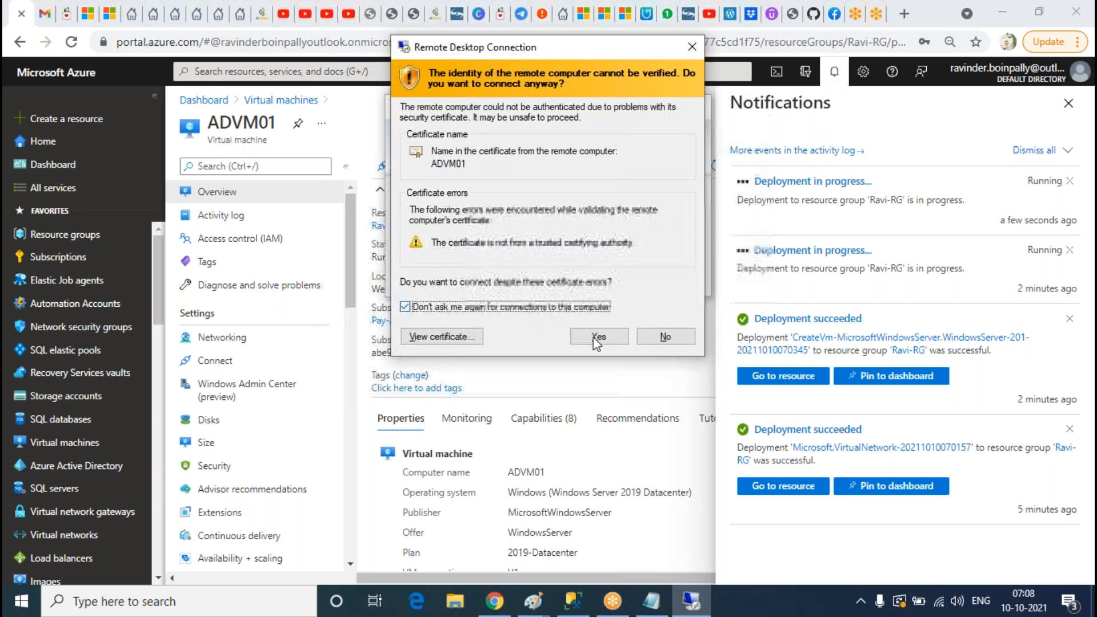
{"action": "left_click", "coordinate": [595, 336]}
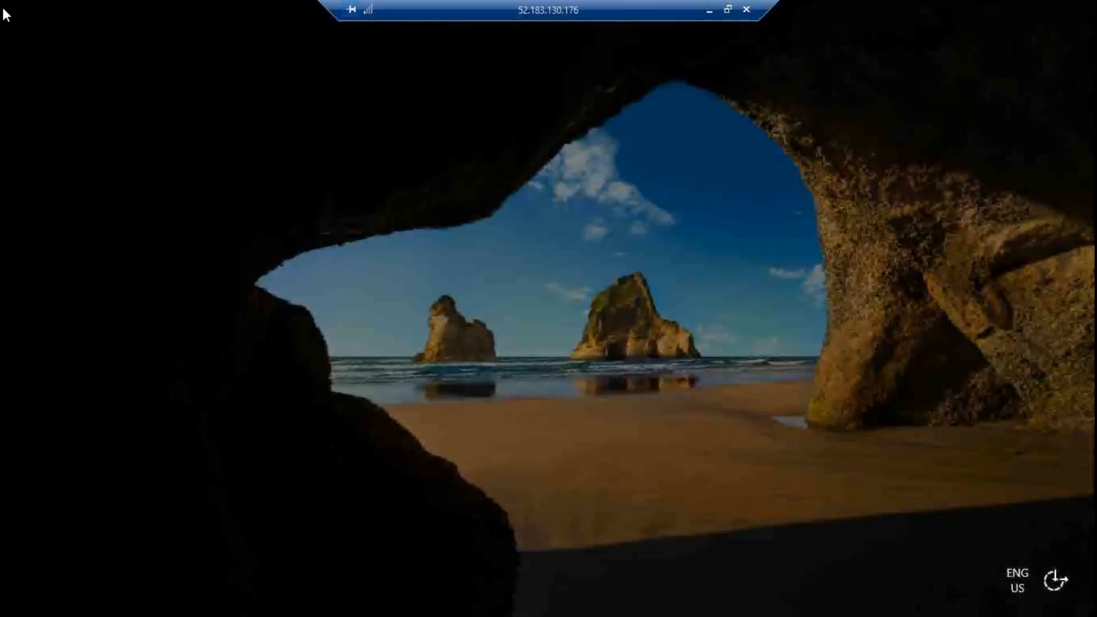
{"action": "left_click", "coordinate": [747, 9]}
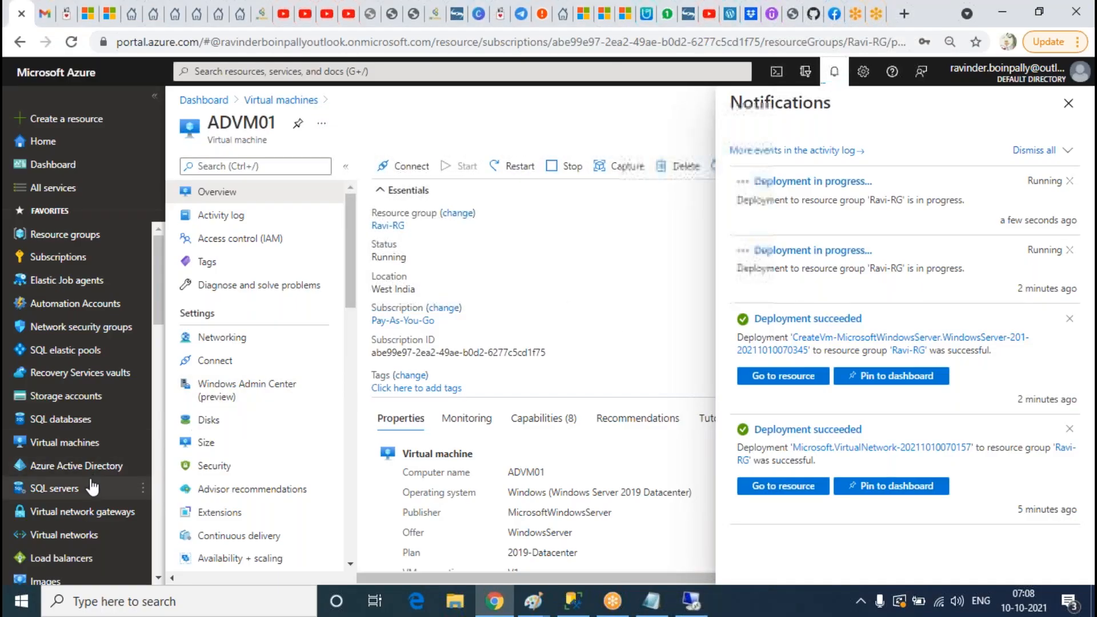
Step: Refresh the Virtual machines list three times, then view the deployment notifications
{"action": "left_click", "coordinate": [86, 444]}
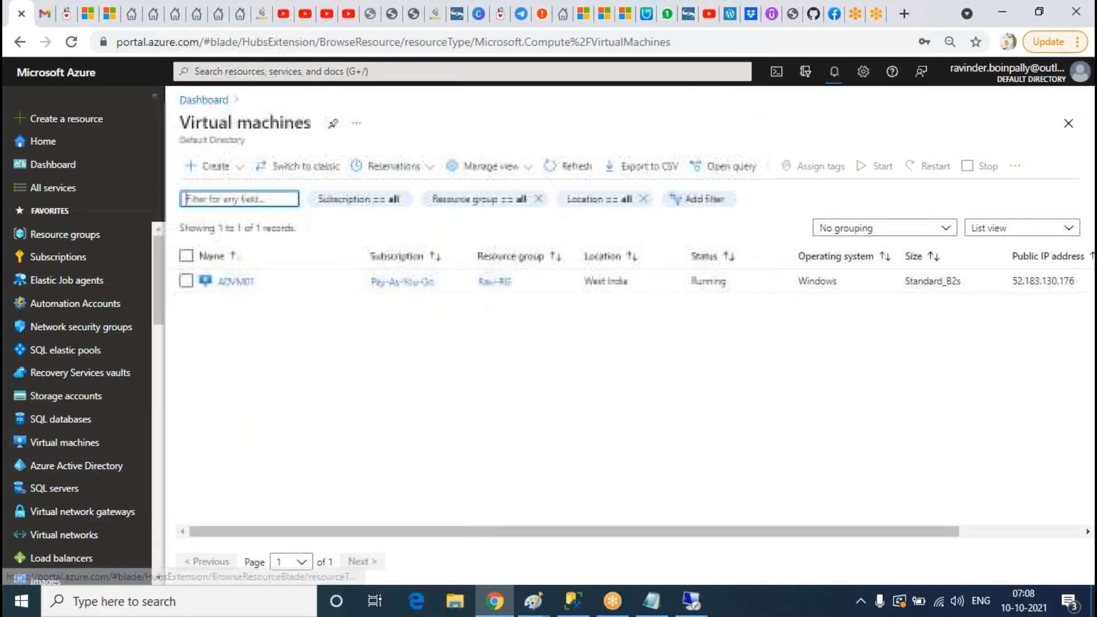
{"action": "left_click", "coordinate": [569, 166]}
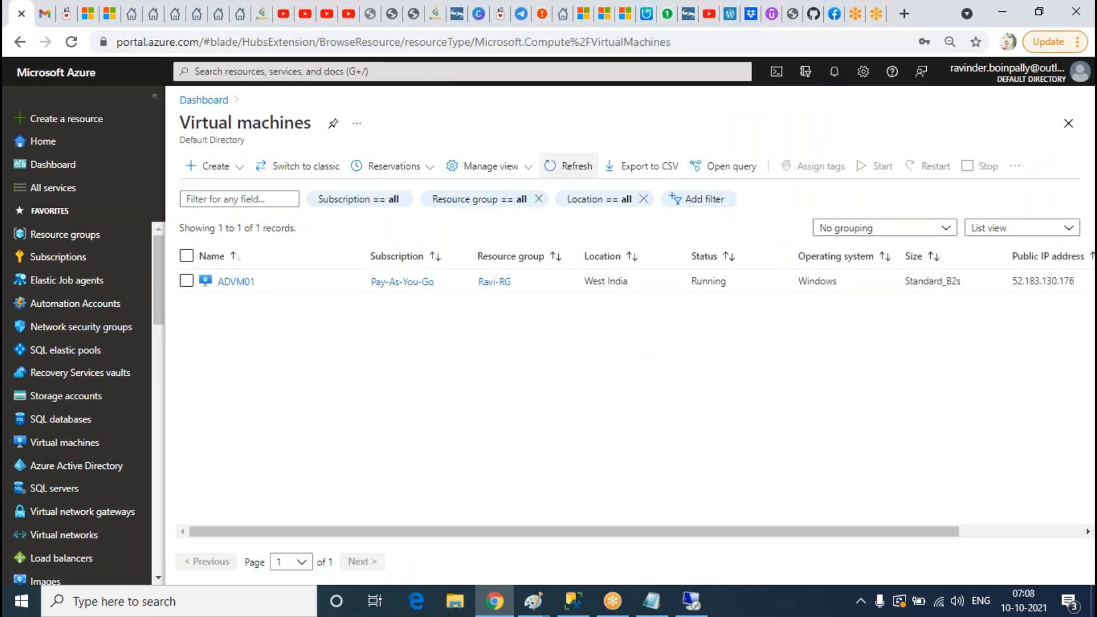
{"action": "left_click", "coordinate": [570, 167]}
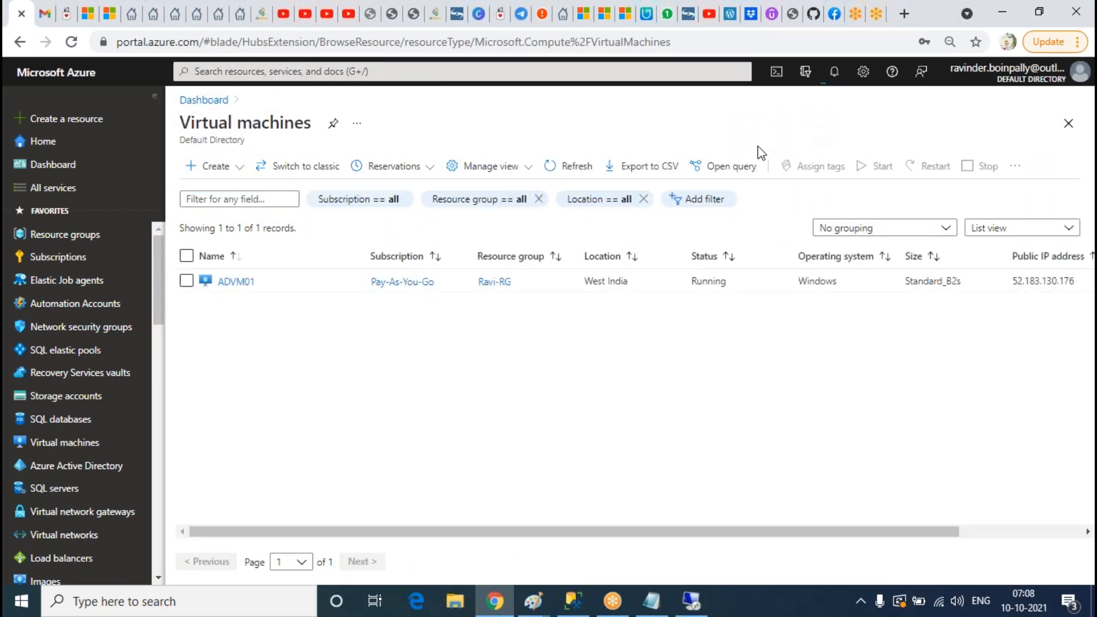
{"action": "left_click", "coordinate": [570, 166]}
{"action": "left_click", "coordinate": [833, 82]}
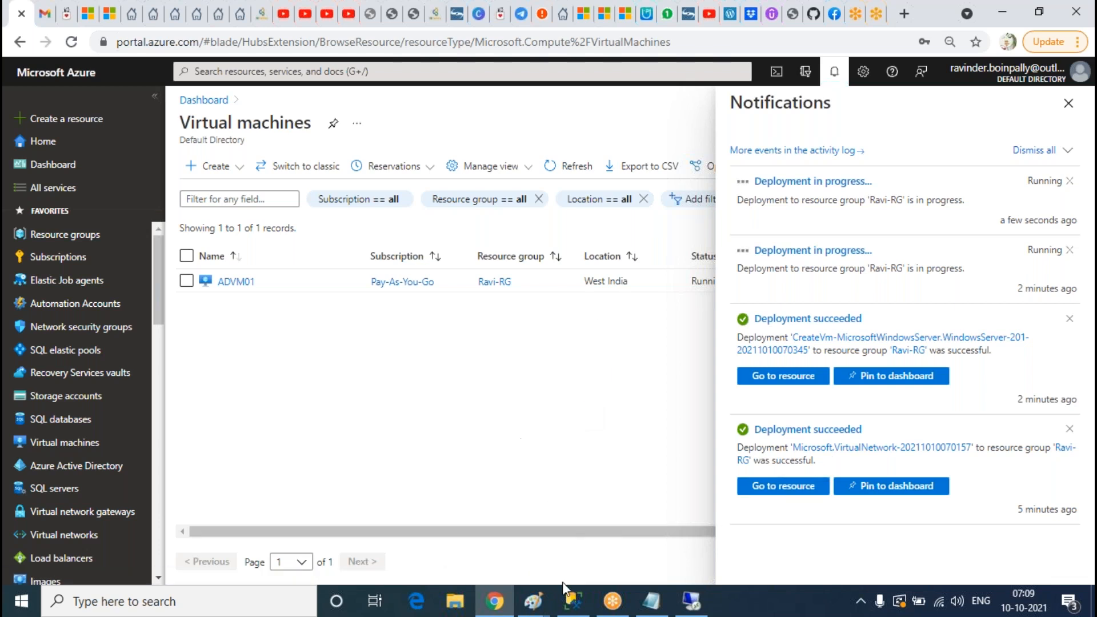
{"action": "left_click", "coordinate": [651, 603]}
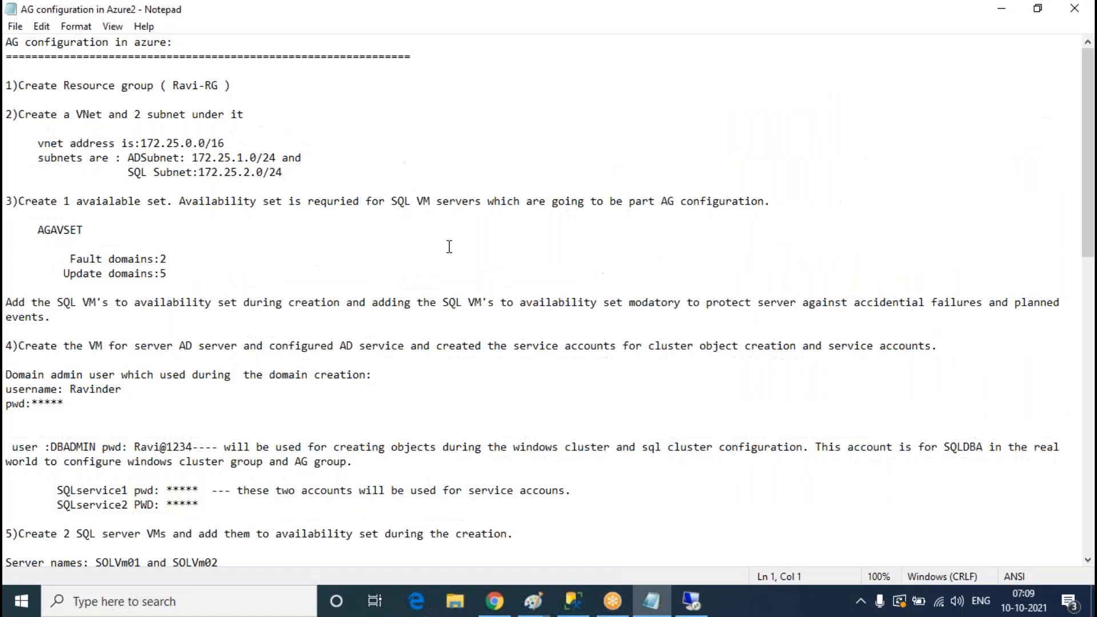
{"action": "scroll", "coordinate": [466, 255], "scroll_direction": "down", "scroll_amount": 11}
{"action": "scroll", "coordinate": [466, 255], "scroll_direction": "up", "scroll_amount": 16}
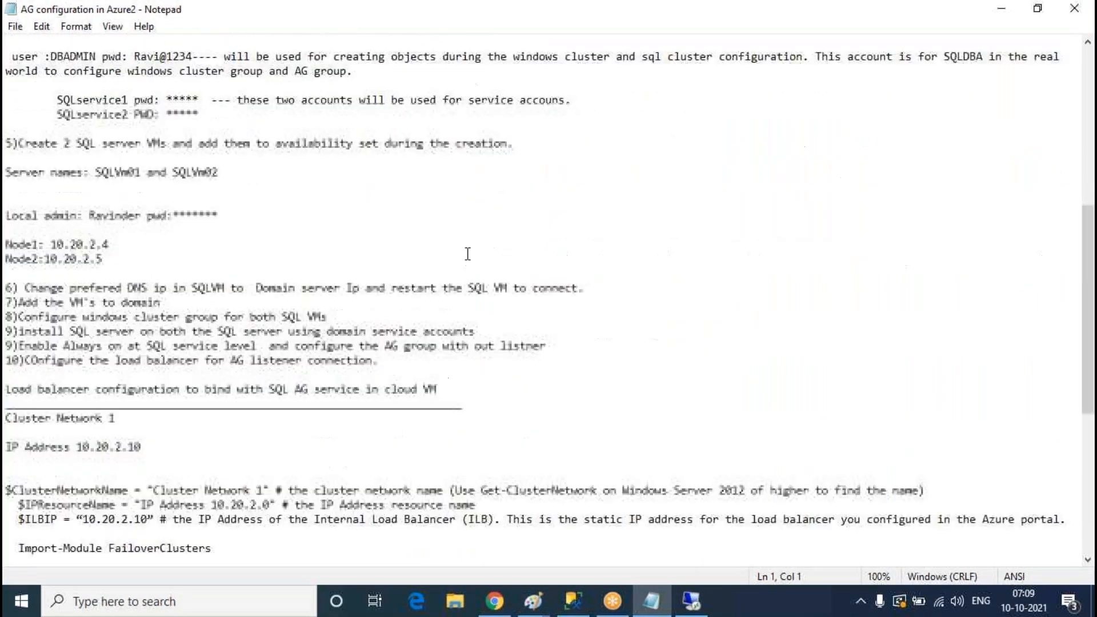
{"action": "scroll", "coordinate": [466, 255], "scroll_direction": "up", "scroll_amount": 1}
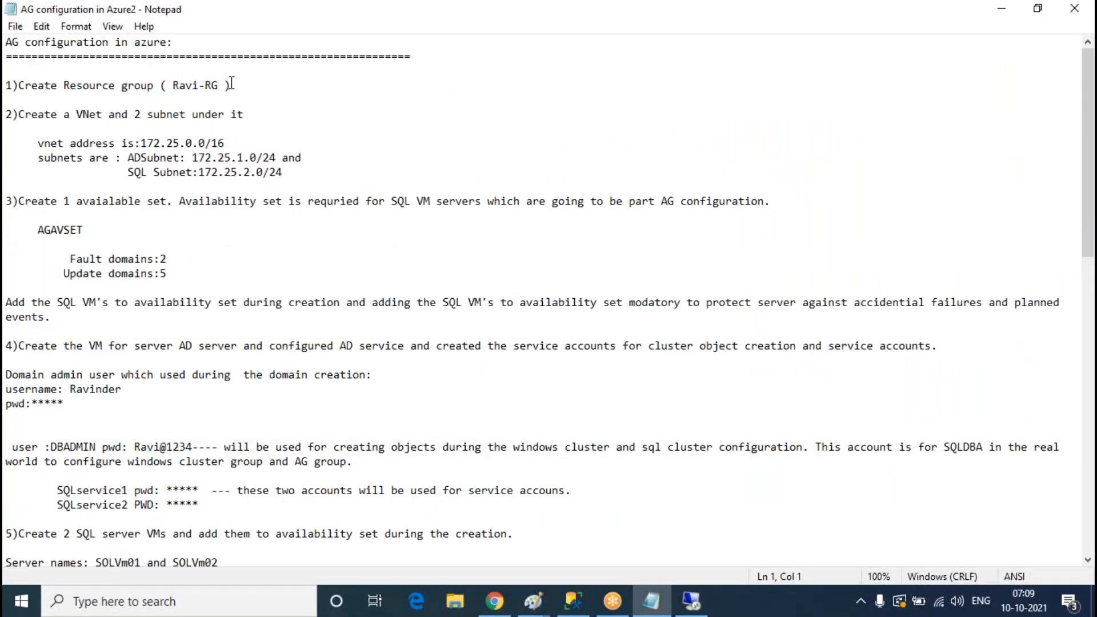
{"action": "left_click_drag", "start_coordinate": [242, 83], "coordinate": [6, 86]}
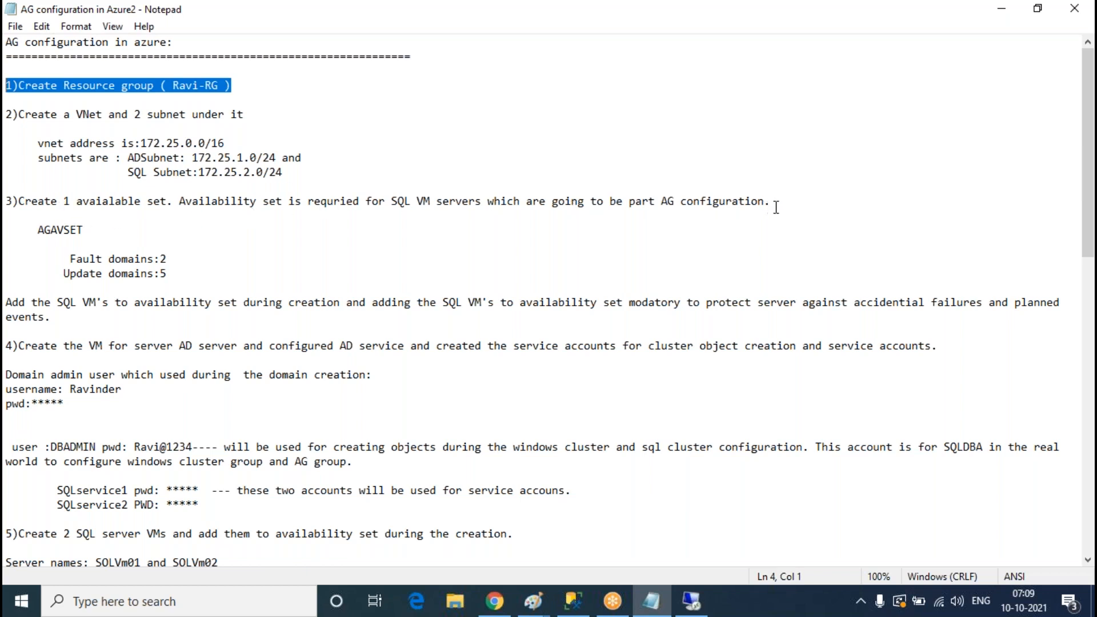
{"action": "left_click_drag", "start_coordinate": [171, 278], "coordinate": [10, 198]}
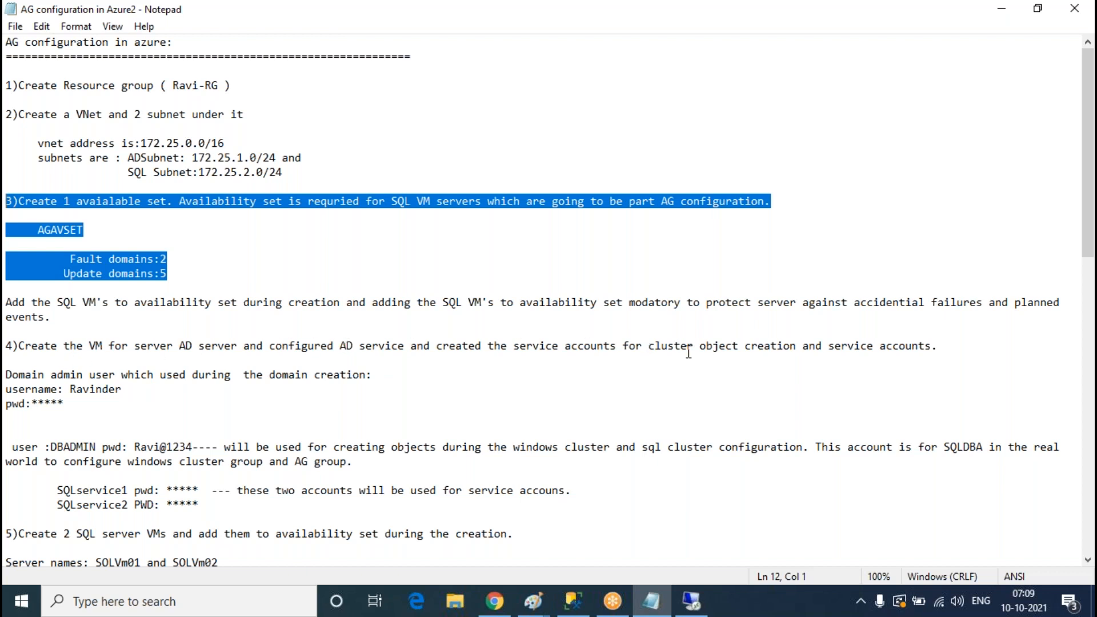
{"action": "left_click_drag", "start_coordinate": [91, 419], "coordinate": [11, 310]}
{"action": "scroll", "coordinate": [604, 416], "scroll_direction": "down", "scroll_amount": 4}
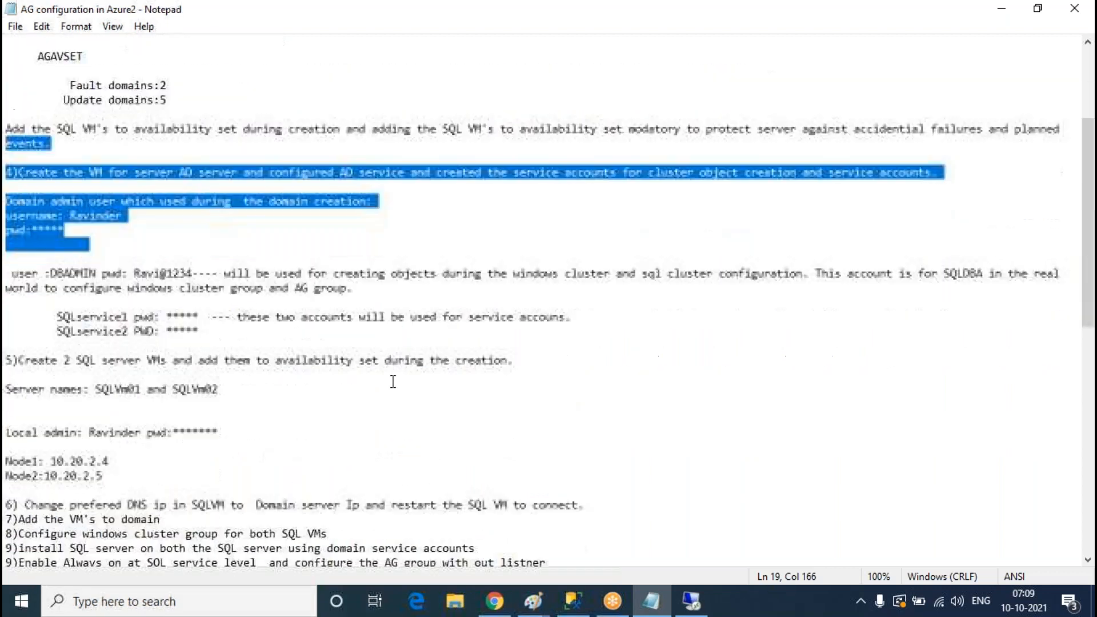
{"action": "left_click", "coordinate": [652, 601]}
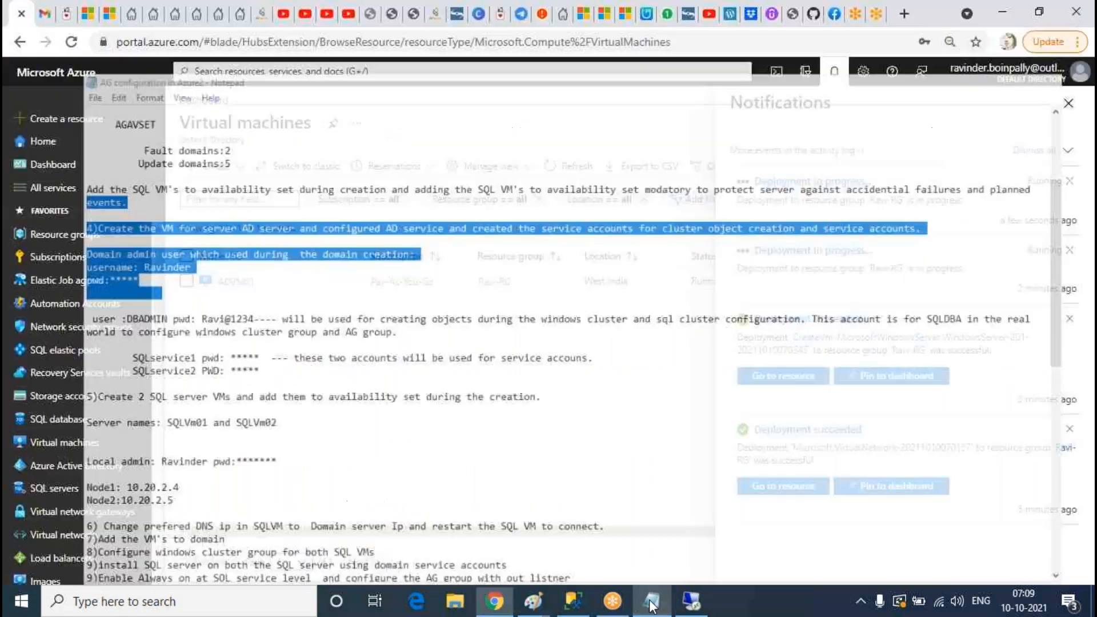
Step: Refresh the VM list and dismiss the notifications panel to see the full list
{"action": "left_click", "coordinate": [568, 166]}
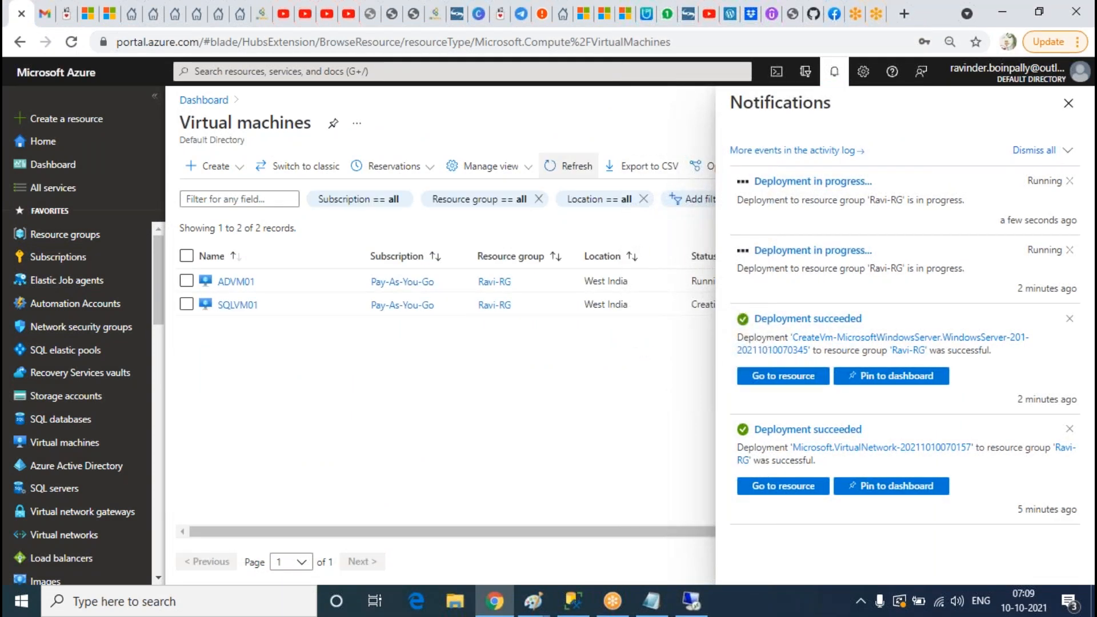
{"action": "left_click", "coordinate": [578, 169]}
{"action": "left_click", "coordinate": [568, 166]}
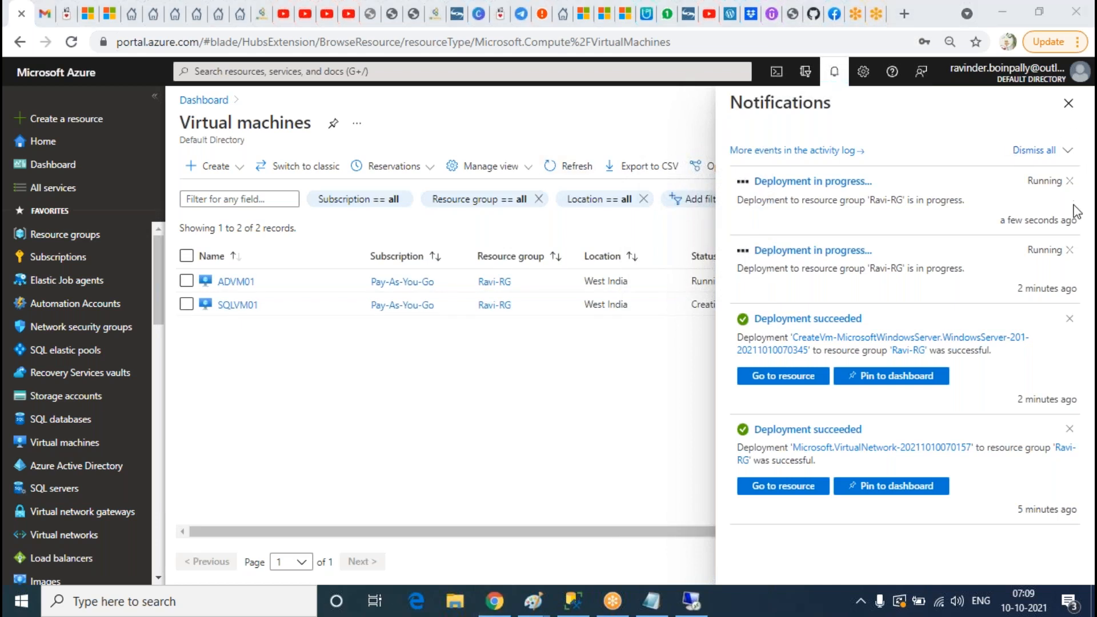
{"action": "left_click", "coordinate": [1068, 103]}
{"action": "left_click", "coordinate": [834, 71]}
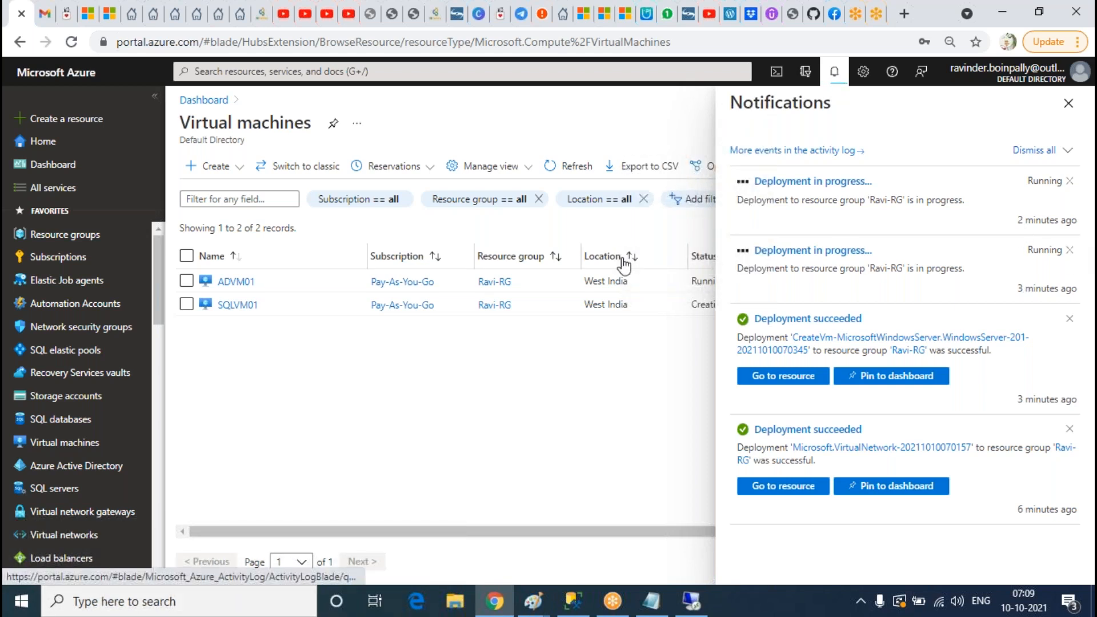
{"action": "left_click", "coordinate": [1068, 104]}
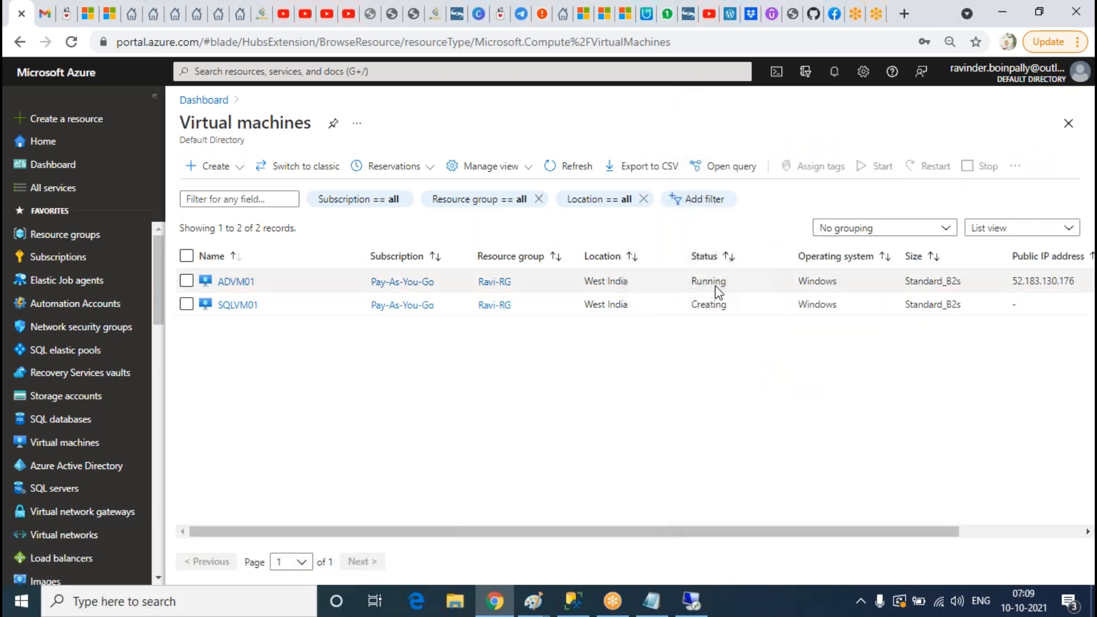
Step: Keep reloading until SQLVM02 appears as Creating, then bring up the ADVM01 remote session
{"action": "left_click", "coordinate": [567, 169]}
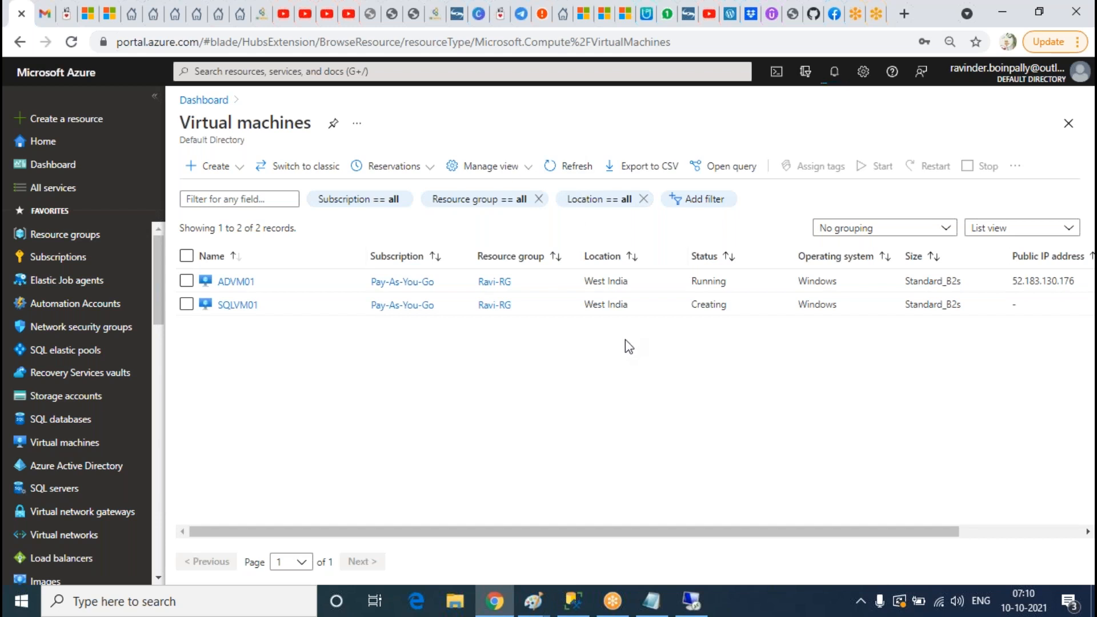
{"action": "left_click", "coordinate": [569, 166]}
{"action": "left_click", "coordinate": [580, 169]}
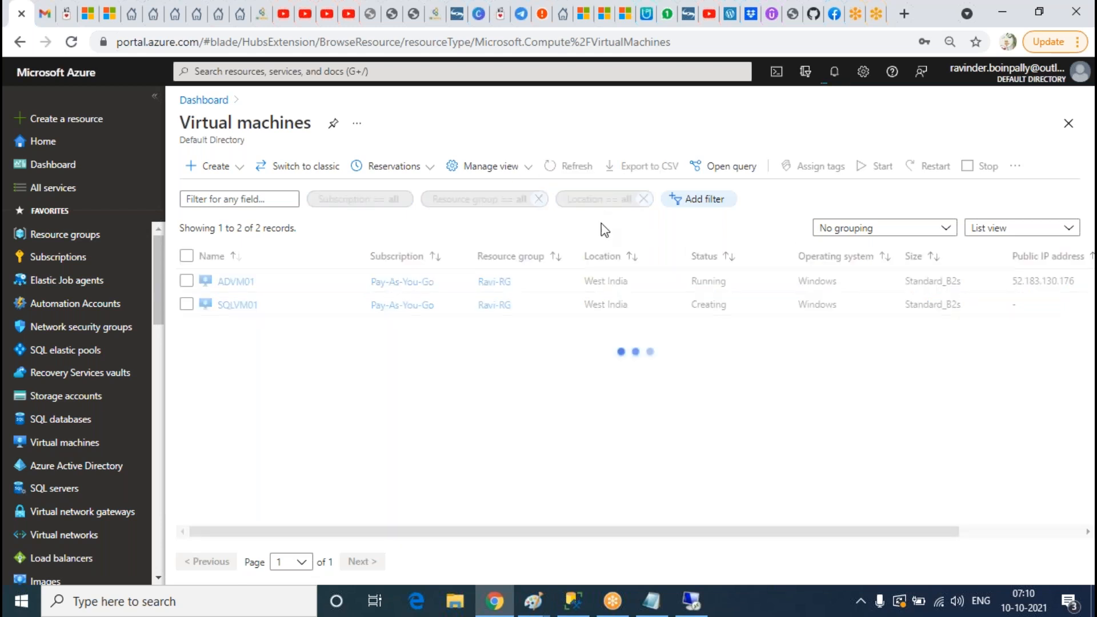
{"action": "left_click", "coordinate": [558, 172]}
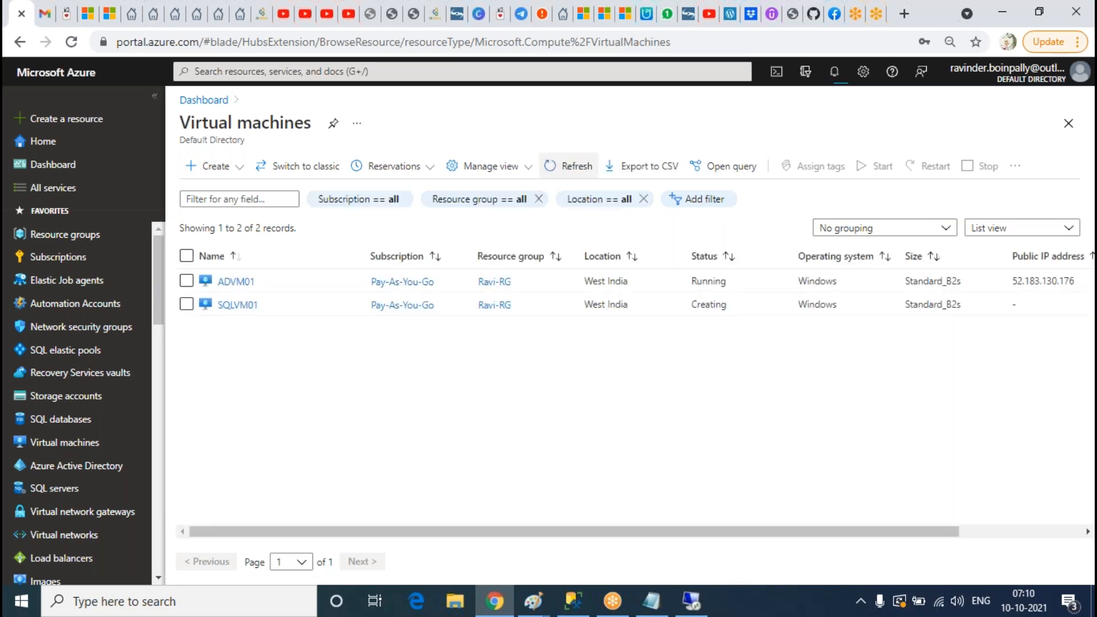
{"action": "left_click", "coordinate": [573, 172]}
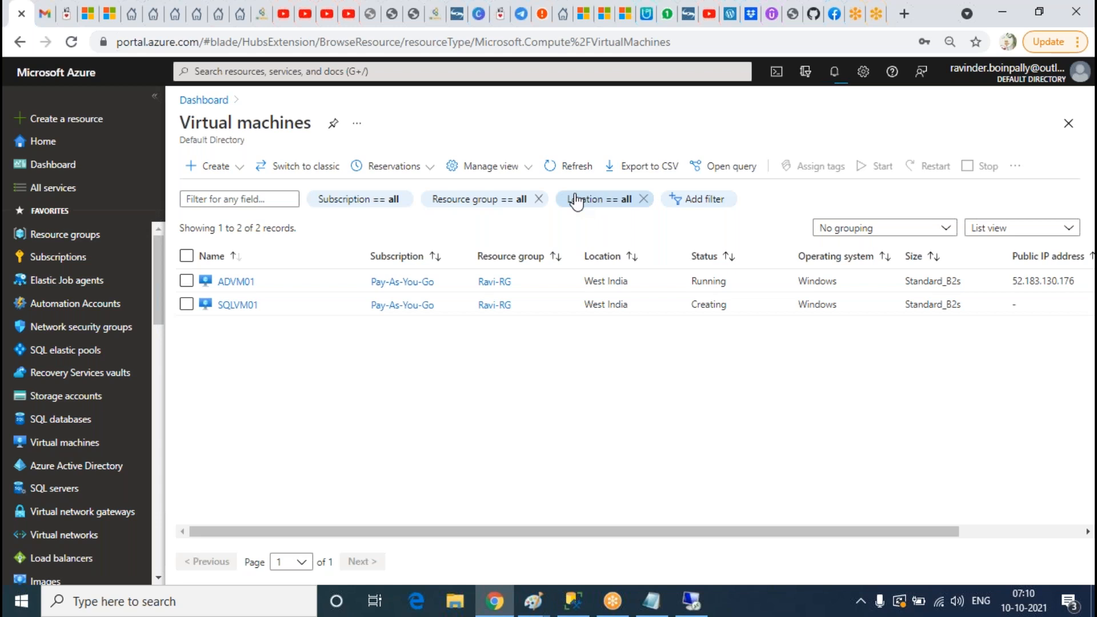
{"action": "left_click", "coordinate": [578, 168]}
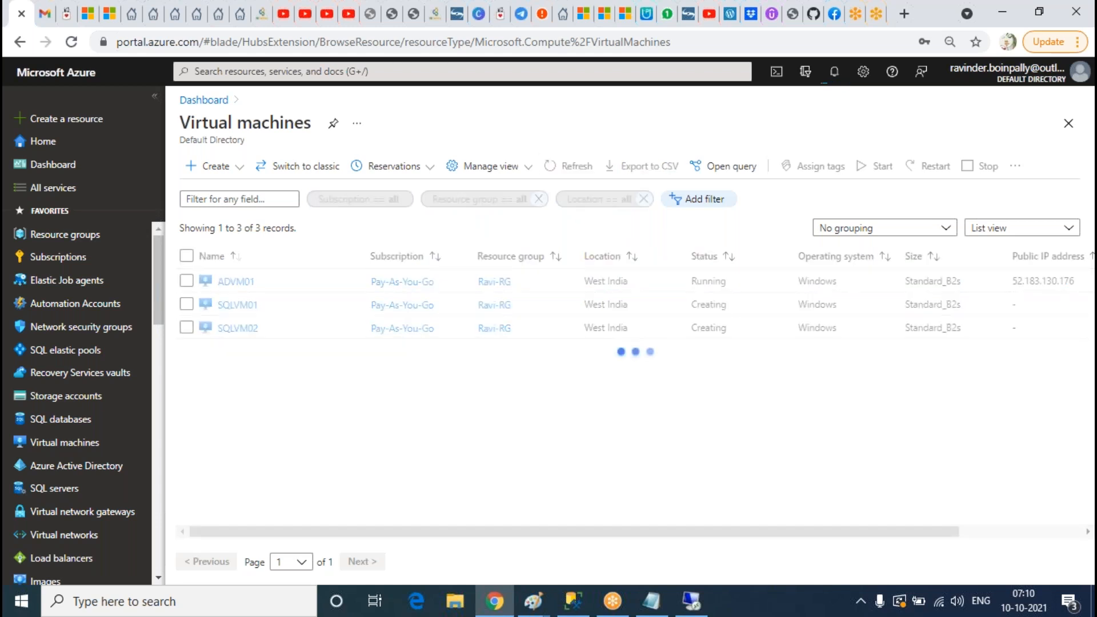
{"action": "left_click", "coordinate": [571, 167]}
{"action": "left_click", "coordinate": [691, 601]}
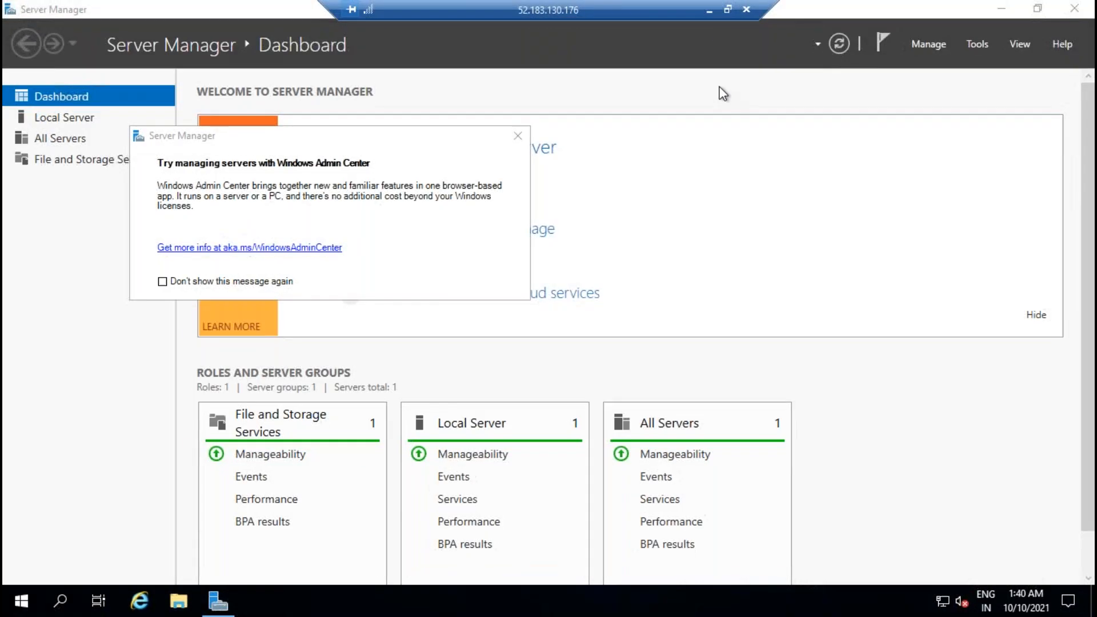
Step: Recheck the portal VM list, return to ADVM01, and dismiss the Windows Admin Center popup
{"action": "left_click", "coordinate": [709, 10]}
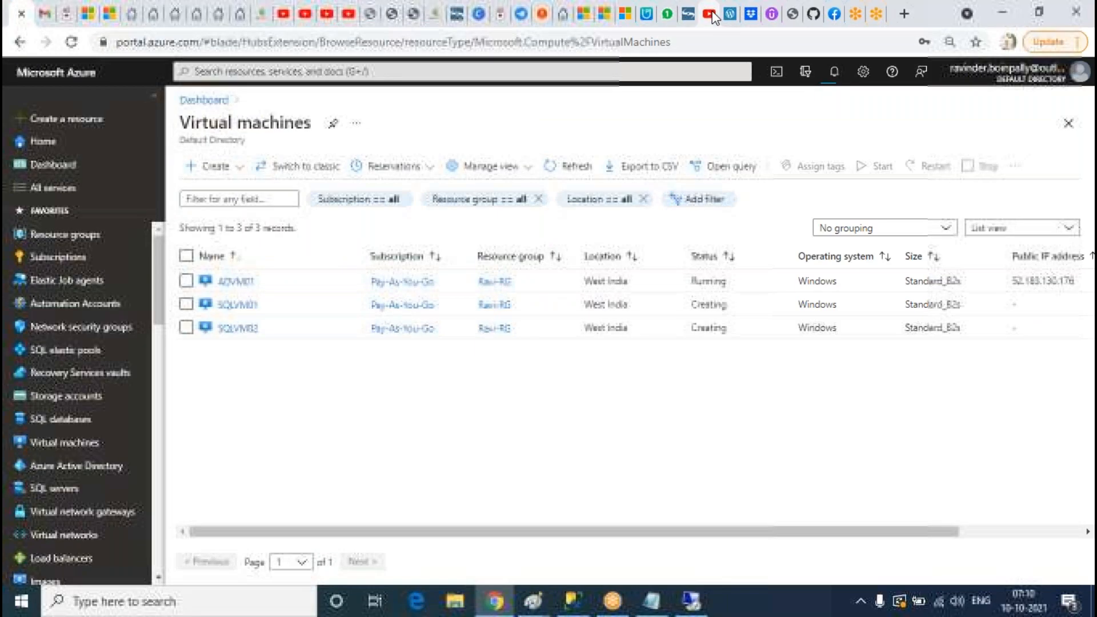
{"action": "left_click", "coordinate": [580, 166]}
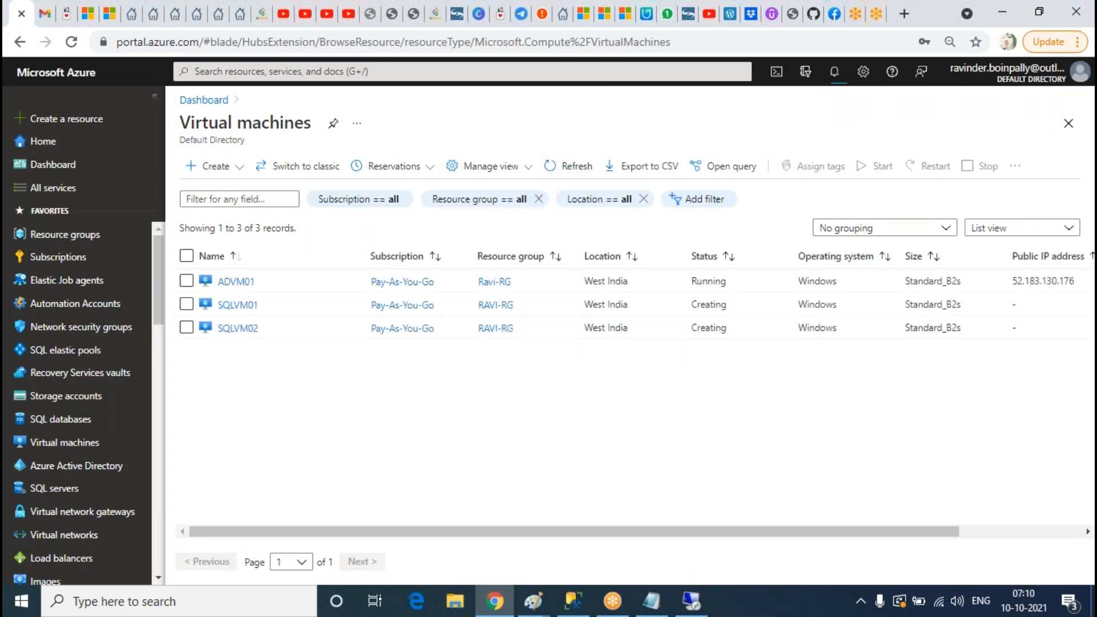
{"action": "left_click", "coordinate": [691, 601]}
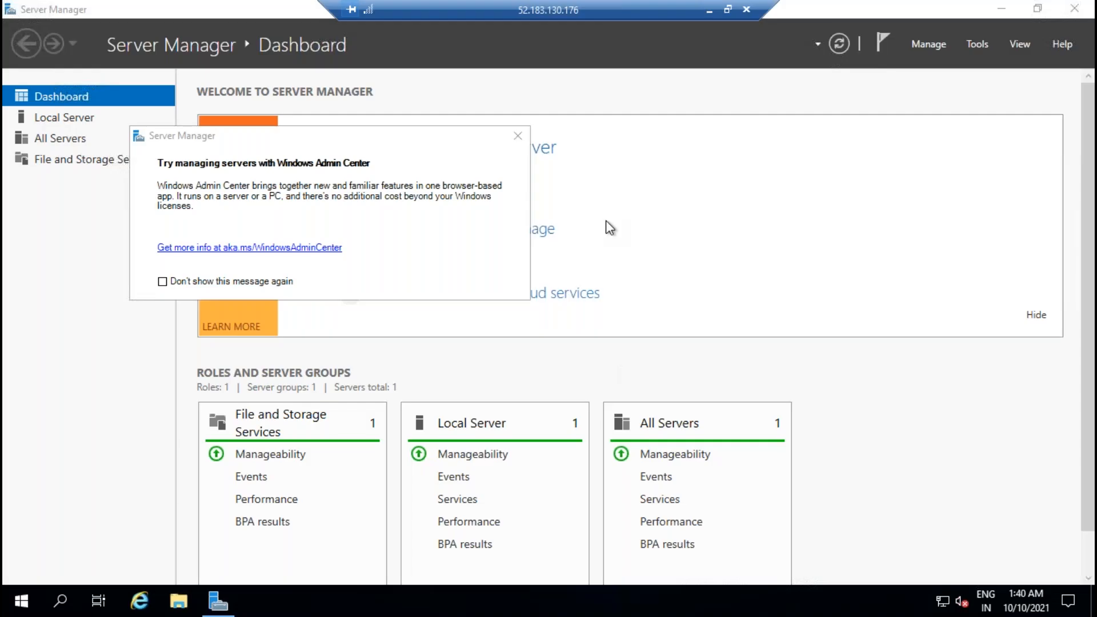
{"action": "left_click", "coordinate": [518, 136]}
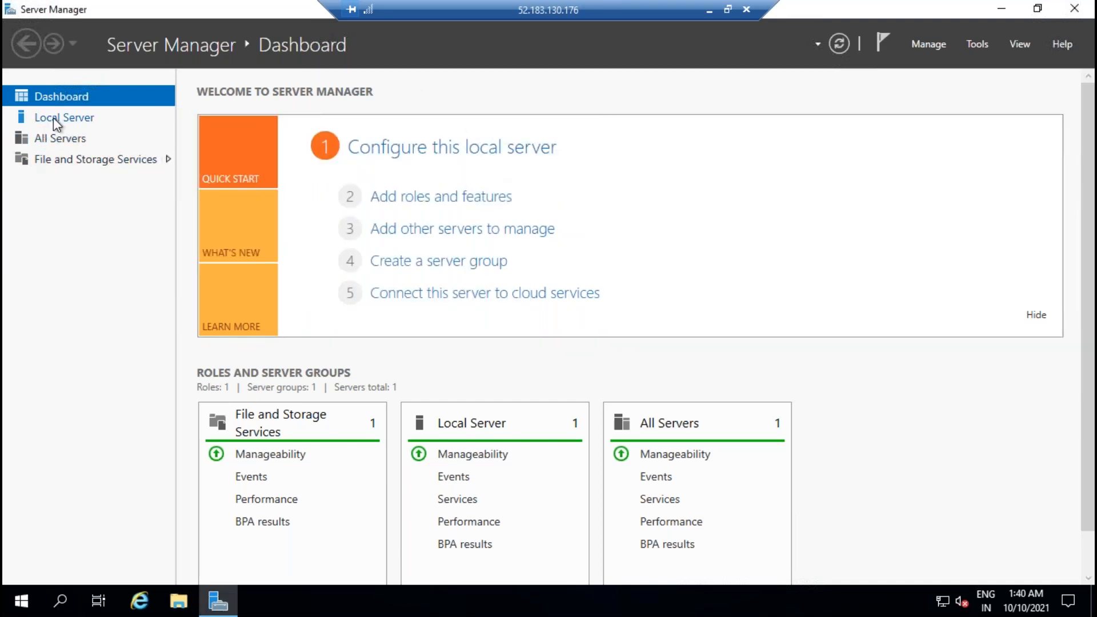
Step: Turn IE Enhanced Security Configuration off for Administrators and Users on Local Server
{"action": "left_click", "coordinate": [53, 117]}
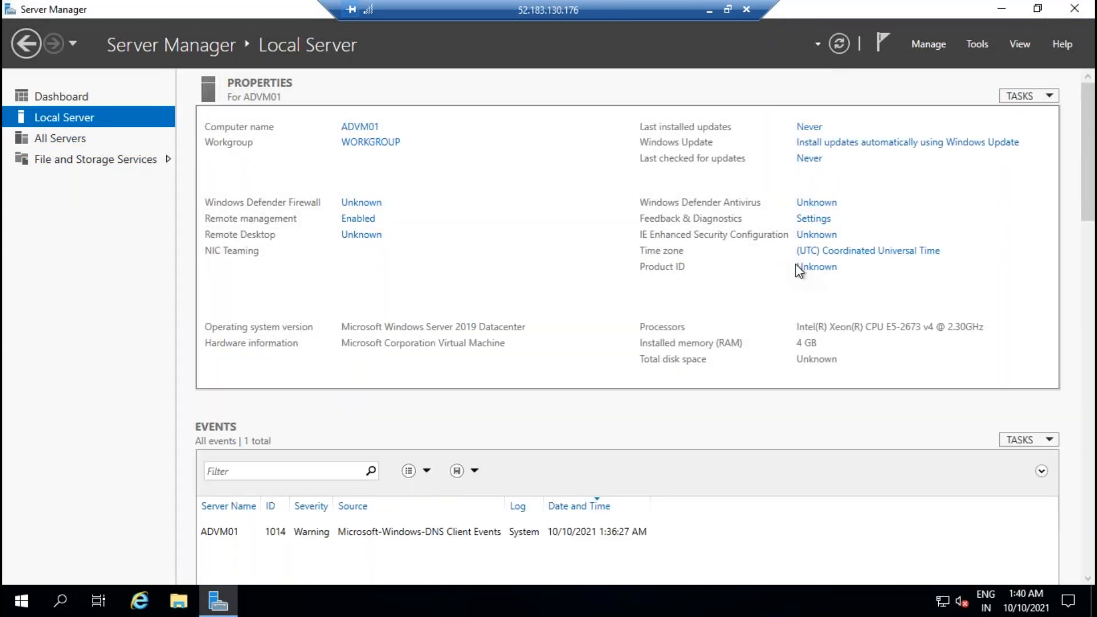
{"action": "left_click", "coordinate": [802, 235]}
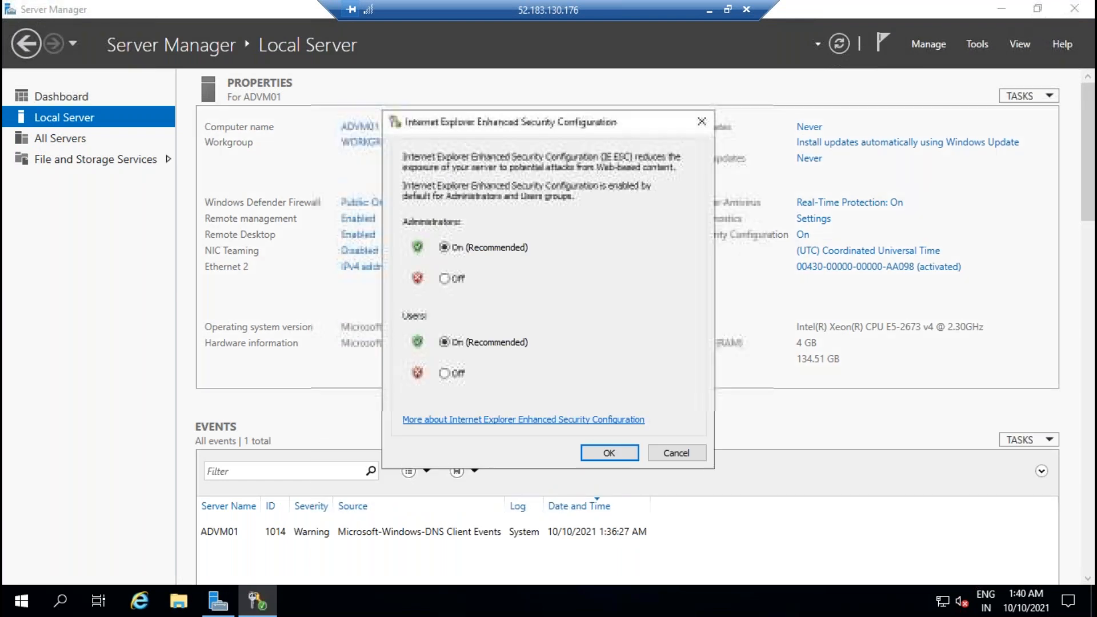
{"action": "left_click", "coordinate": [457, 374]}
{"action": "left_click", "coordinate": [451, 279]}
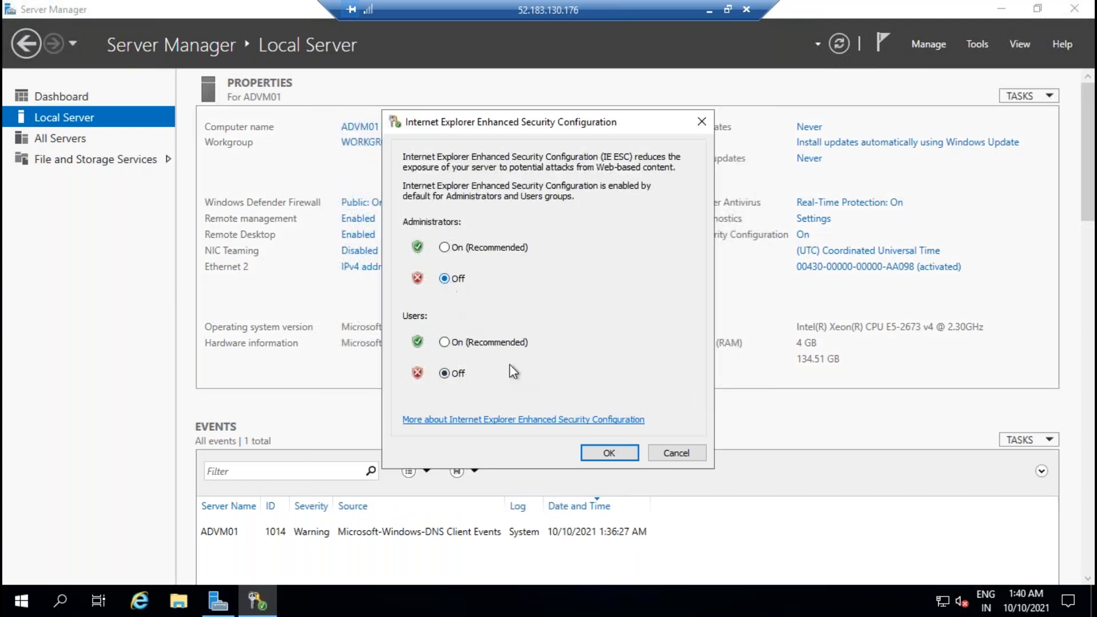
{"action": "left_click", "coordinate": [606, 452]}
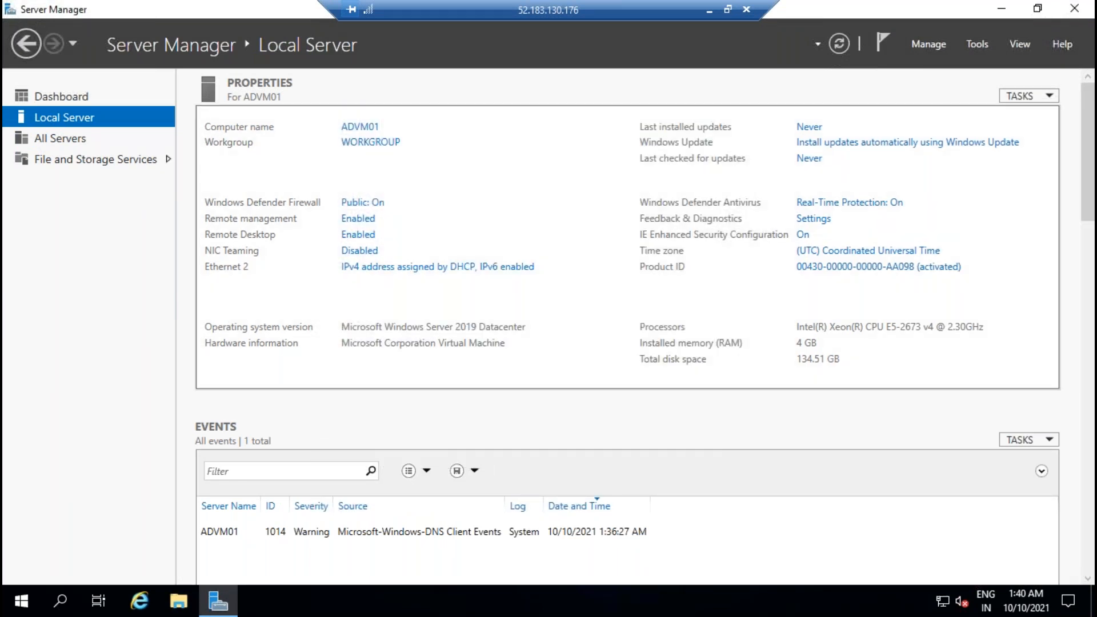
{"action": "left_click", "coordinate": [57, 96]}
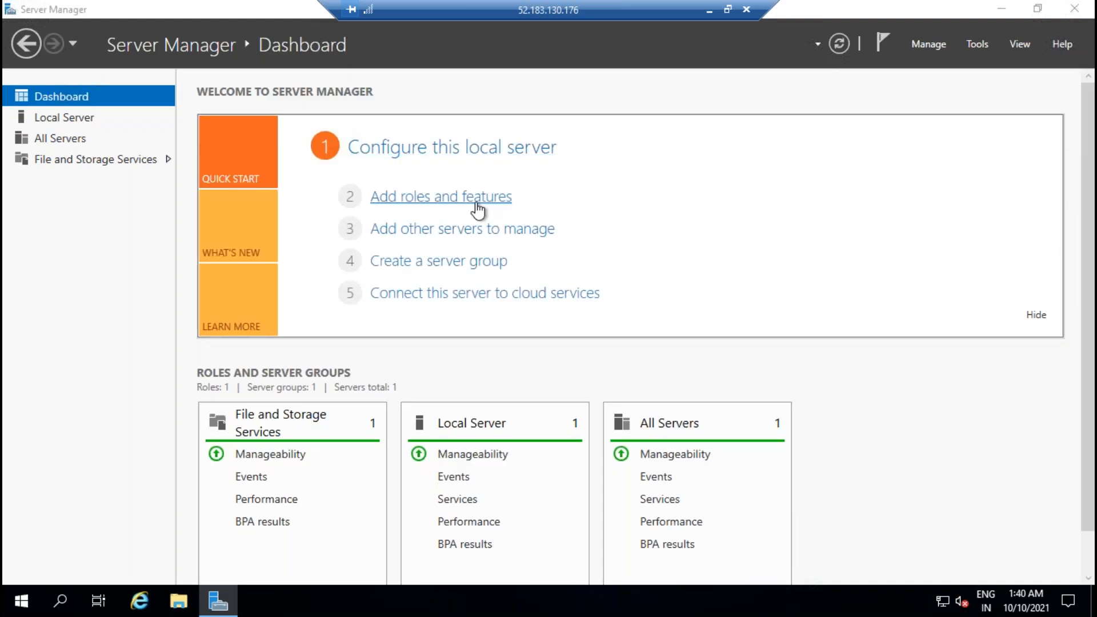
{"action": "left_click", "coordinate": [478, 211]}
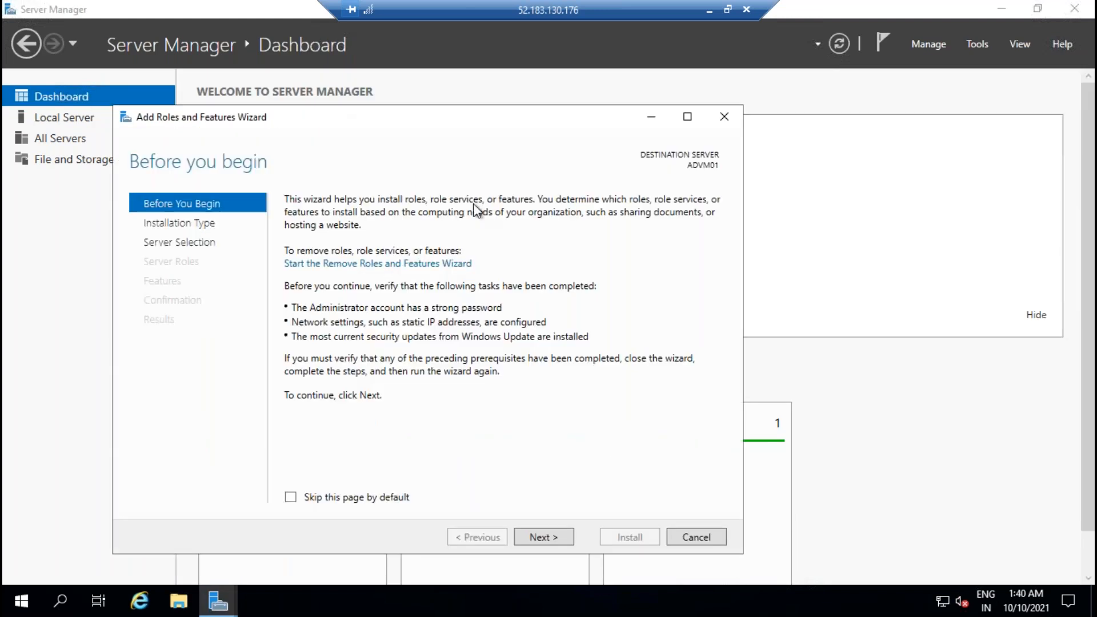
Step: Restart the Add Roles wizard with role-based installation targeting ADVM01
{"action": "left_click", "coordinate": [551, 537]}
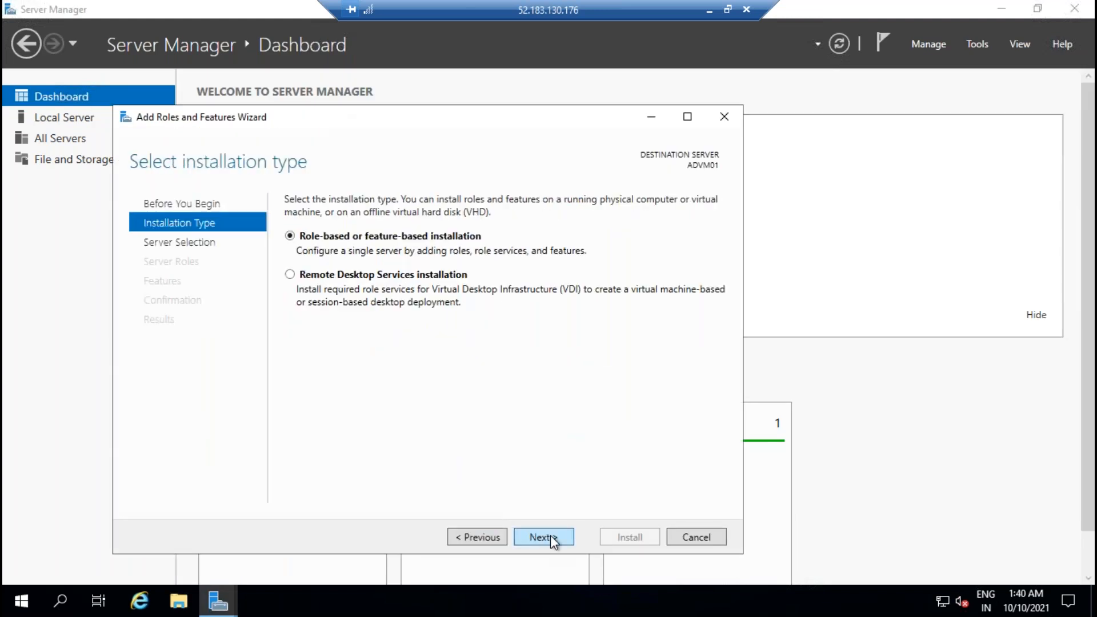
{"action": "left_click", "coordinate": [697, 537]}
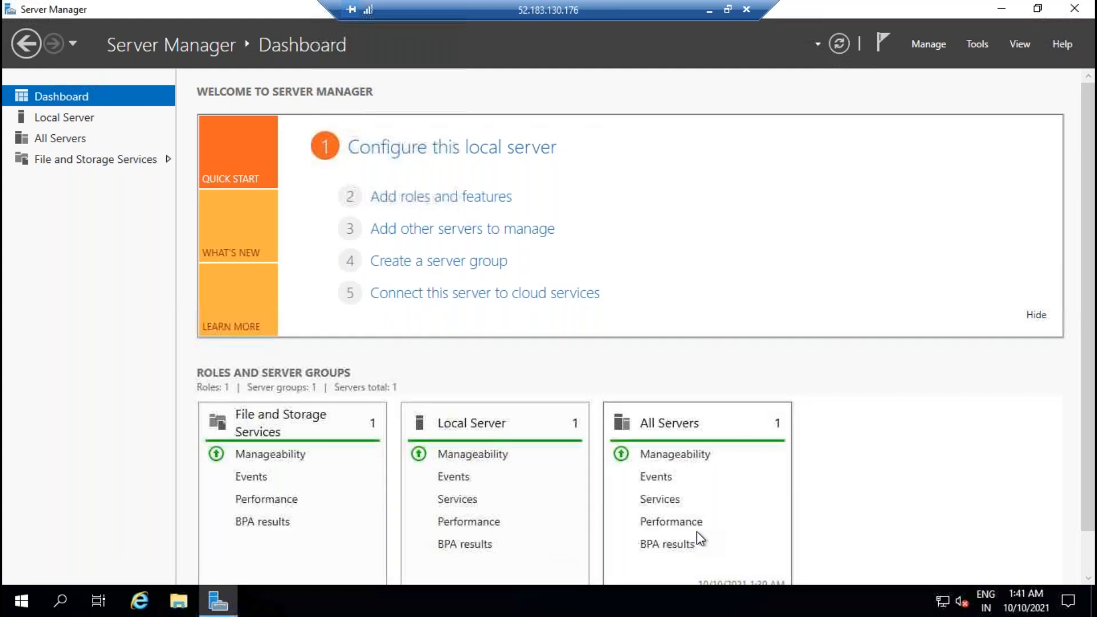
{"action": "left_click", "coordinate": [444, 200]}
{"action": "left_click", "coordinate": [585, 558]}
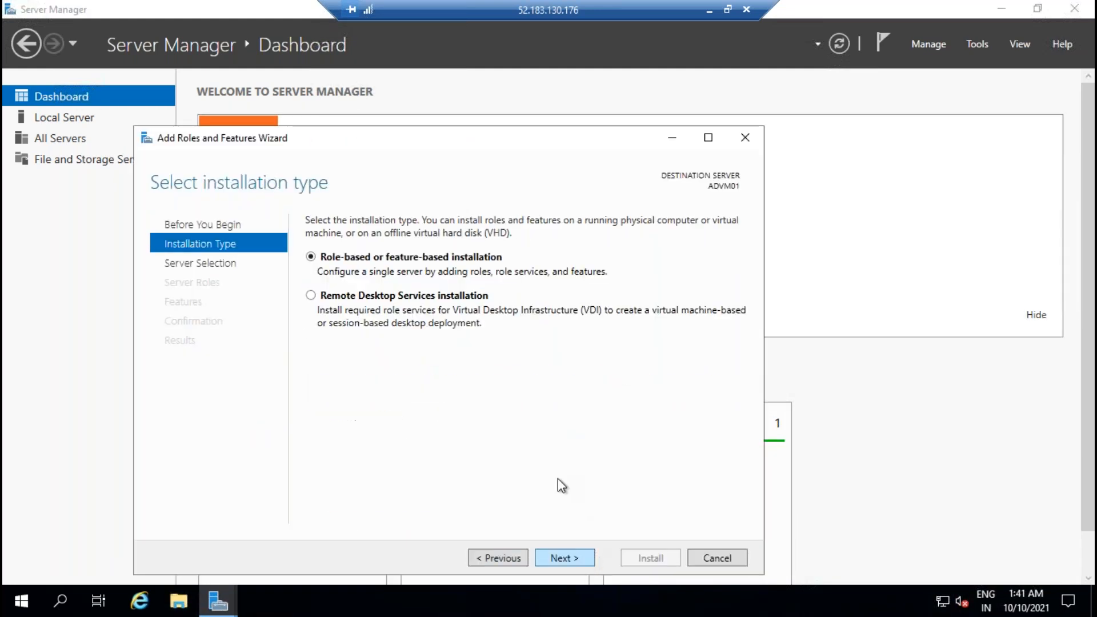
{"action": "left_click", "coordinate": [567, 557]}
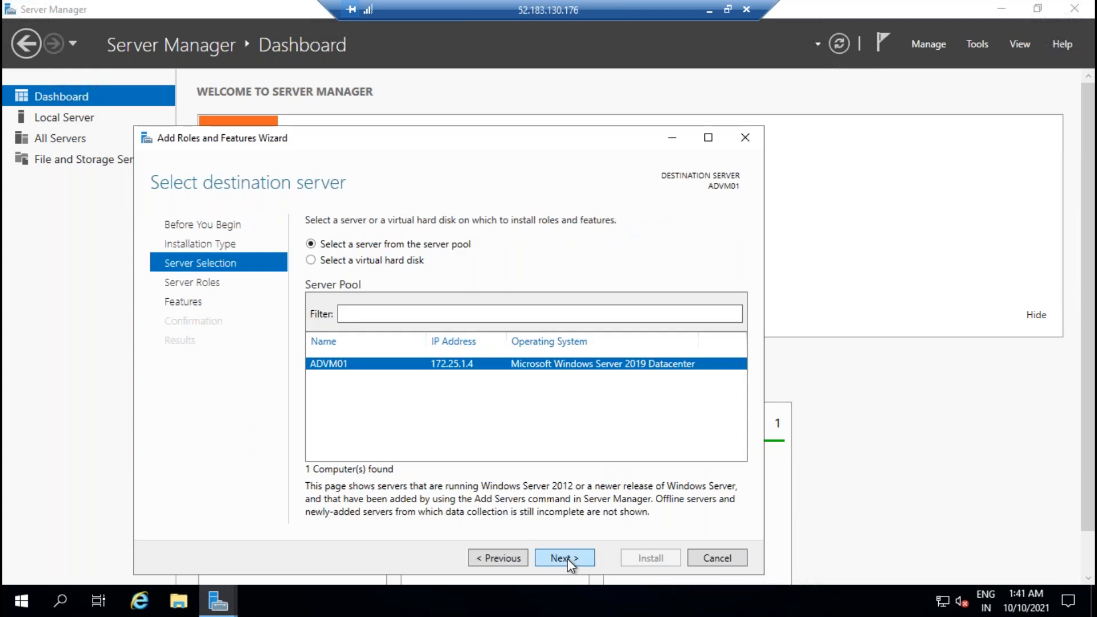
{"action": "left_click", "coordinate": [567, 557]}
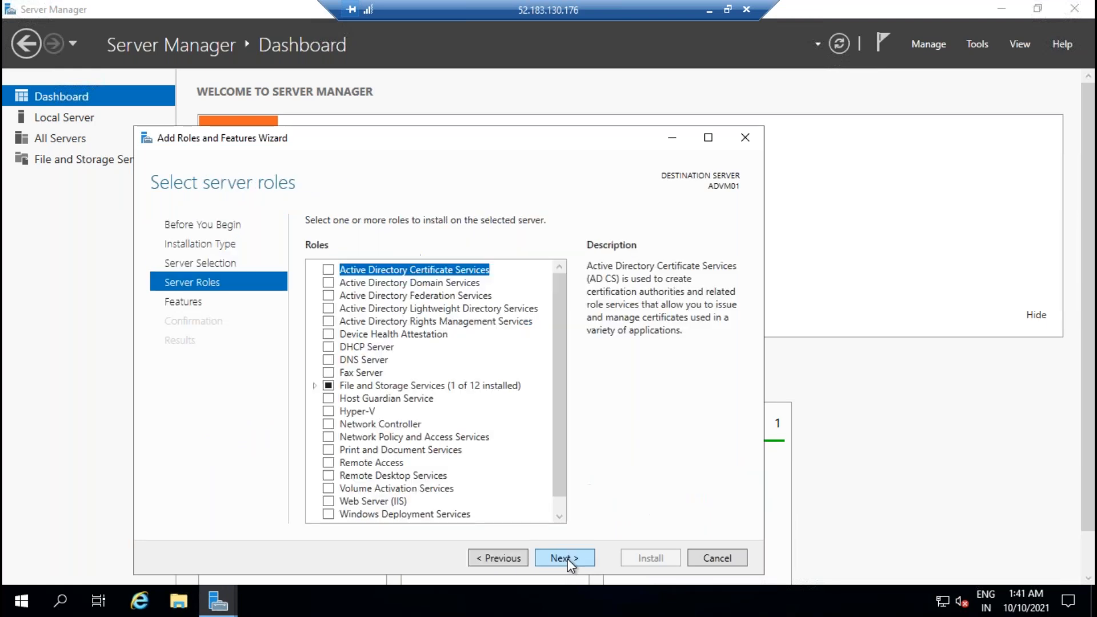
Step: Add AD DS and DNS Server roles with their required features and install
{"action": "left_click", "coordinate": [329, 282]}
{"action": "left_click", "coordinate": [509, 495]}
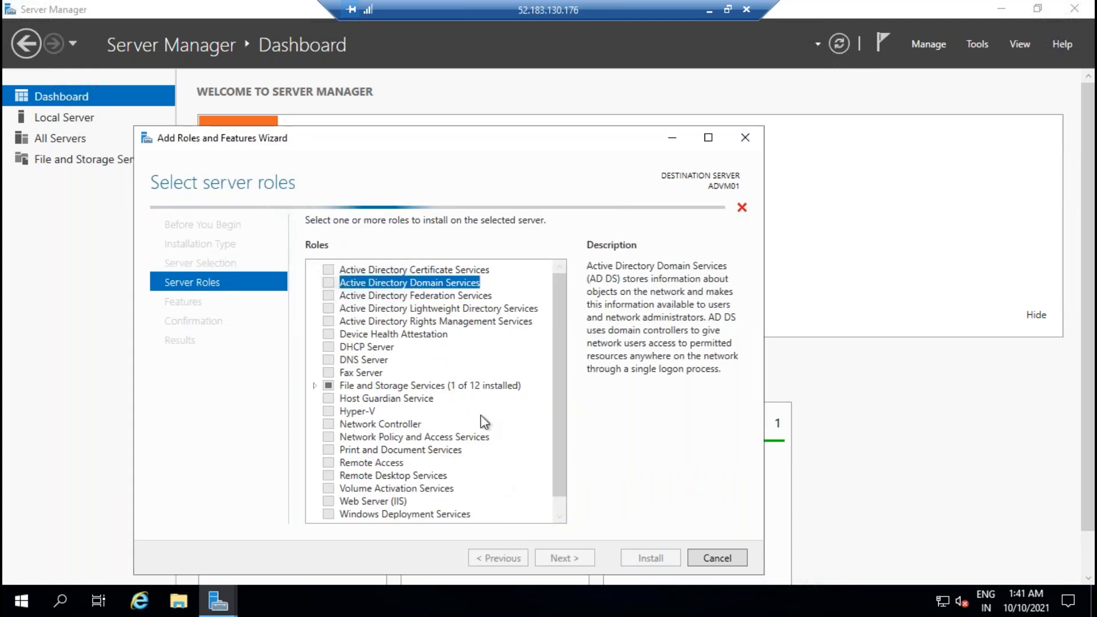
{"action": "left_click", "coordinate": [329, 360]}
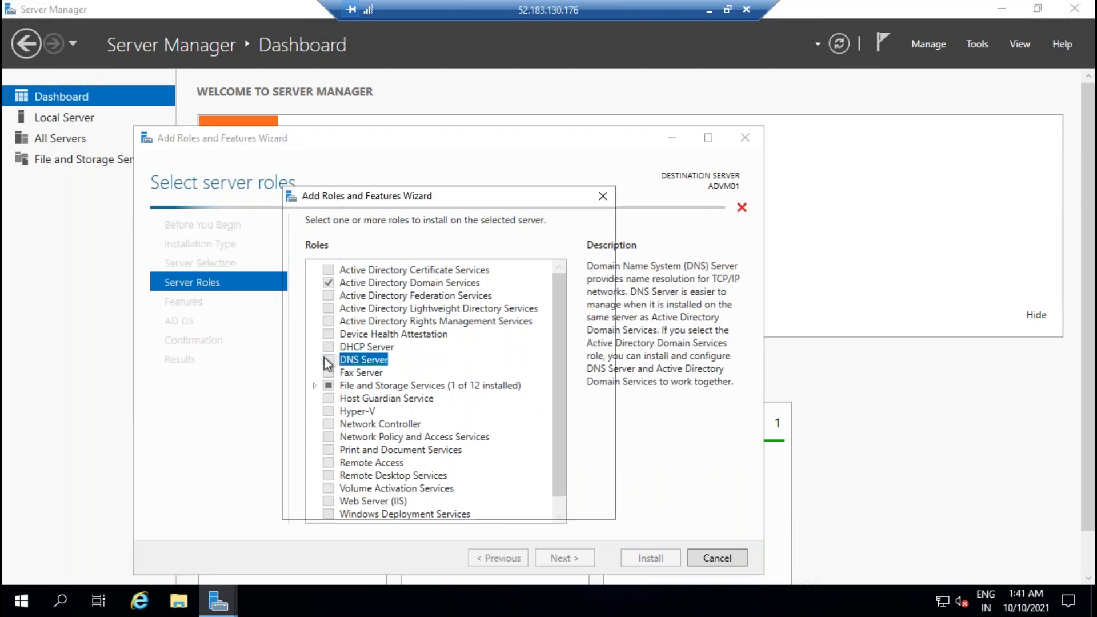
{"action": "left_click", "coordinate": [505, 483]}
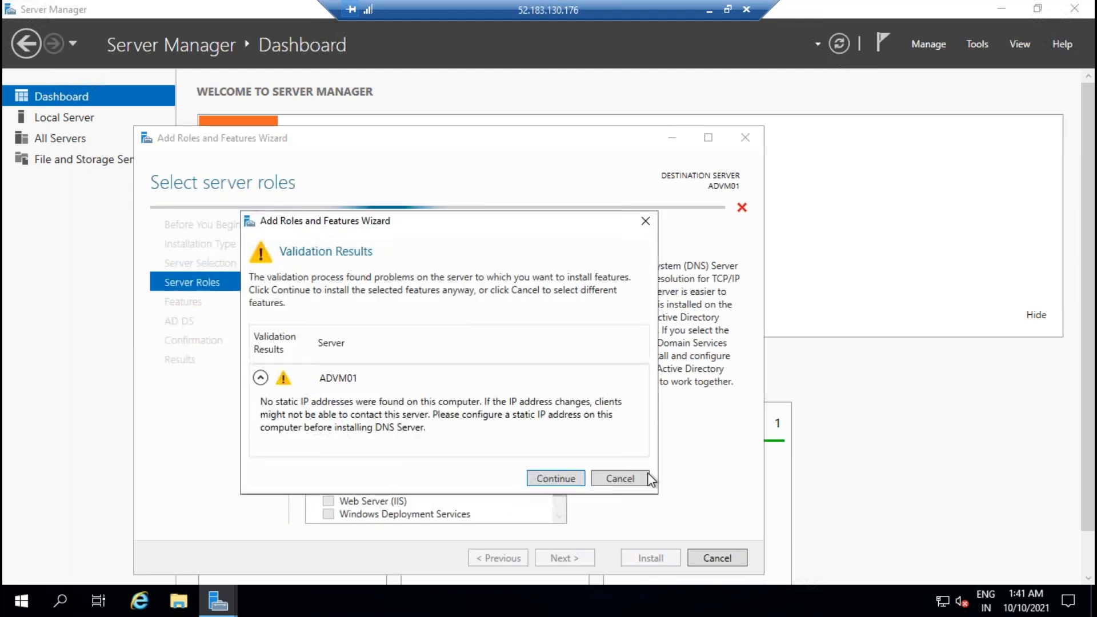
{"action": "left_click", "coordinate": [562, 479]}
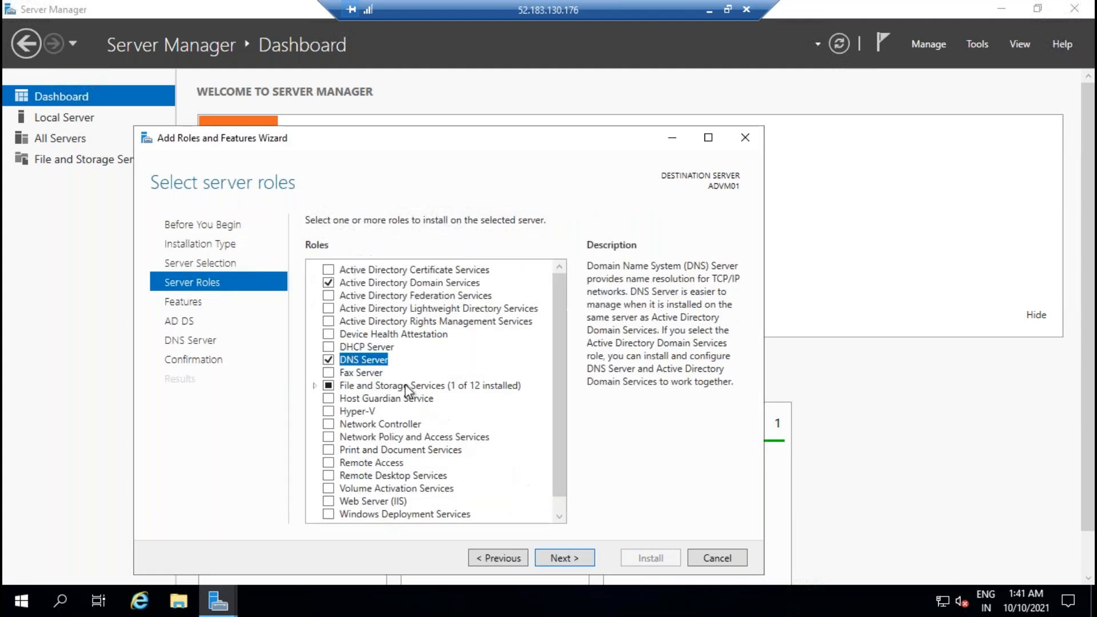
{"action": "left_click", "coordinate": [574, 560]}
{"action": "left_click", "coordinate": [574, 560]}
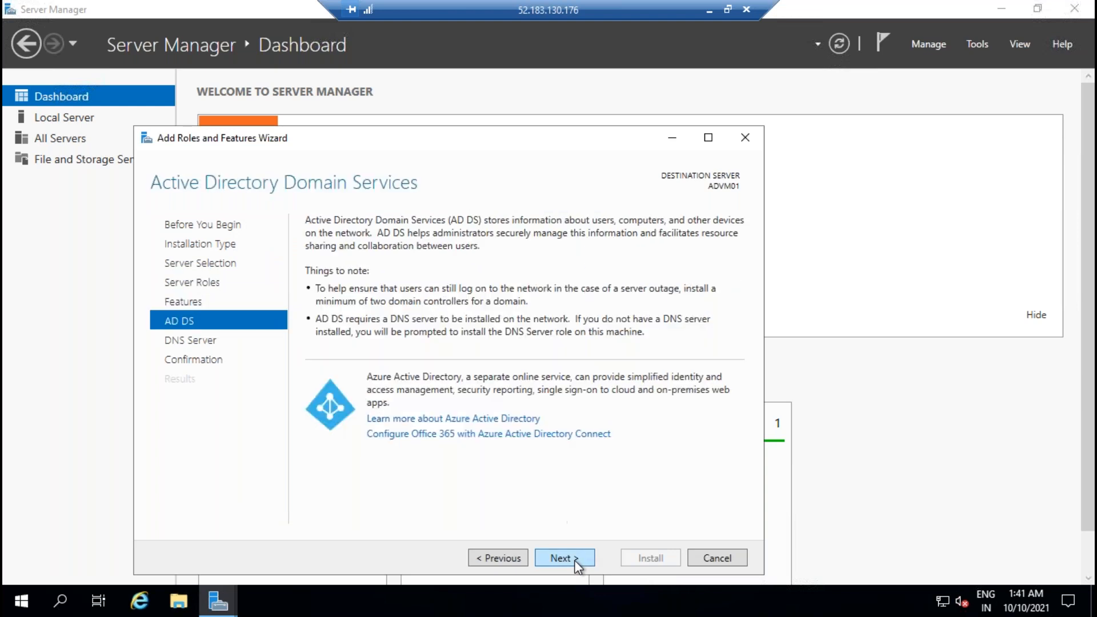
{"action": "left_click", "coordinate": [574, 560]}
{"action": "left_click", "coordinate": [574, 559]}
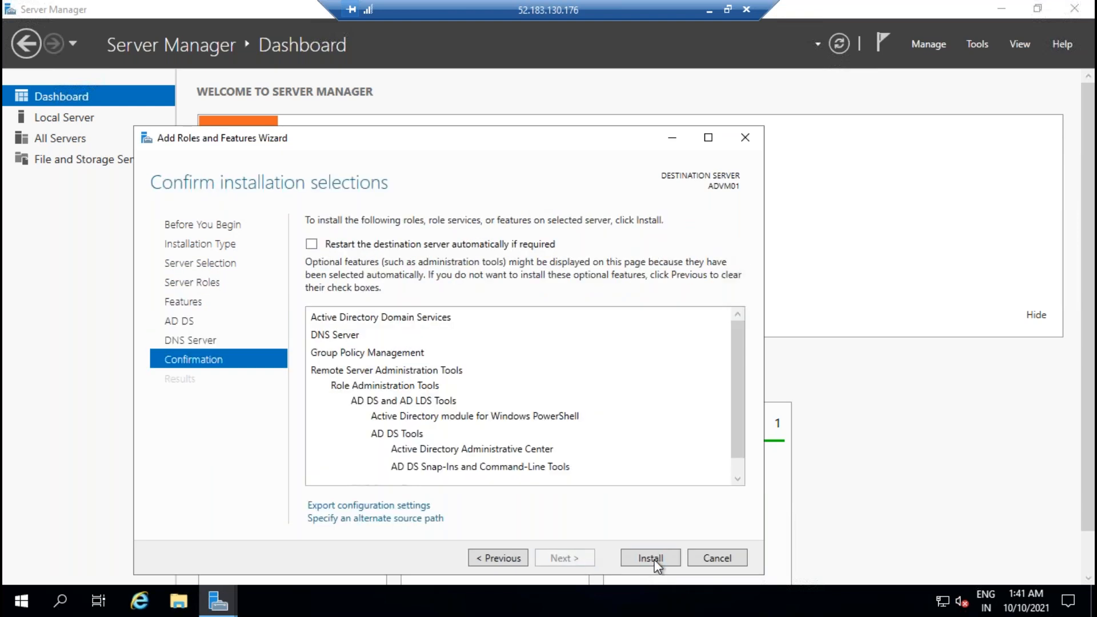
{"action": "left_click", "coordinate": [650, 558]}
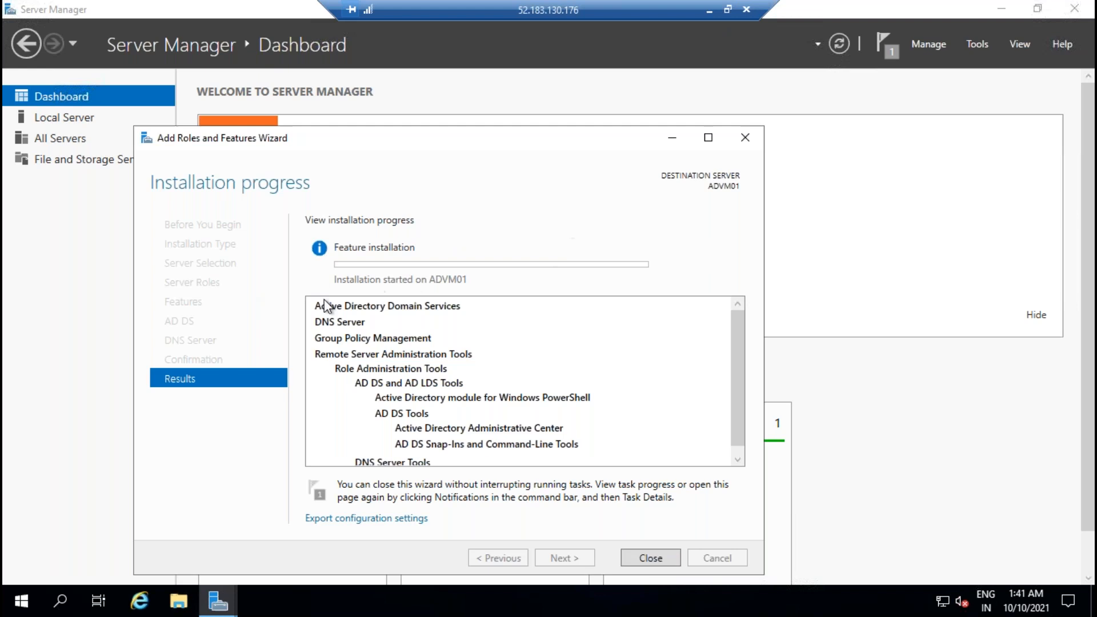
Step: Refresh the VM list, glance at SQLVM01's overview, and recheck the VMs' status
{"action": "left_click", "coordinate": [708, 10]}
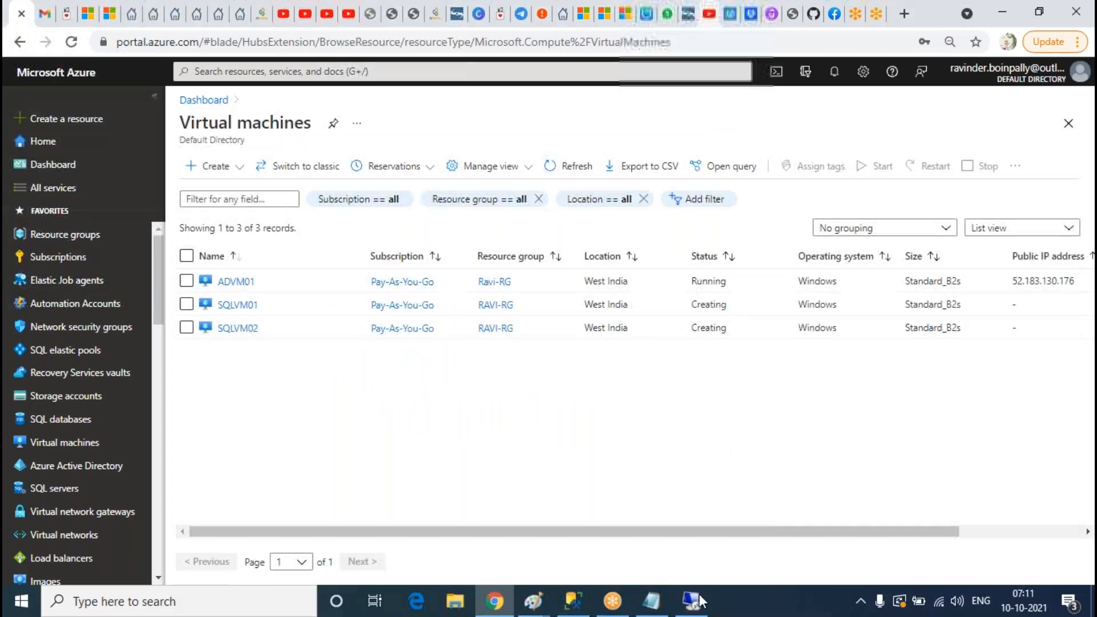
{"action": "left_click", "coordinate": [700, 598]}
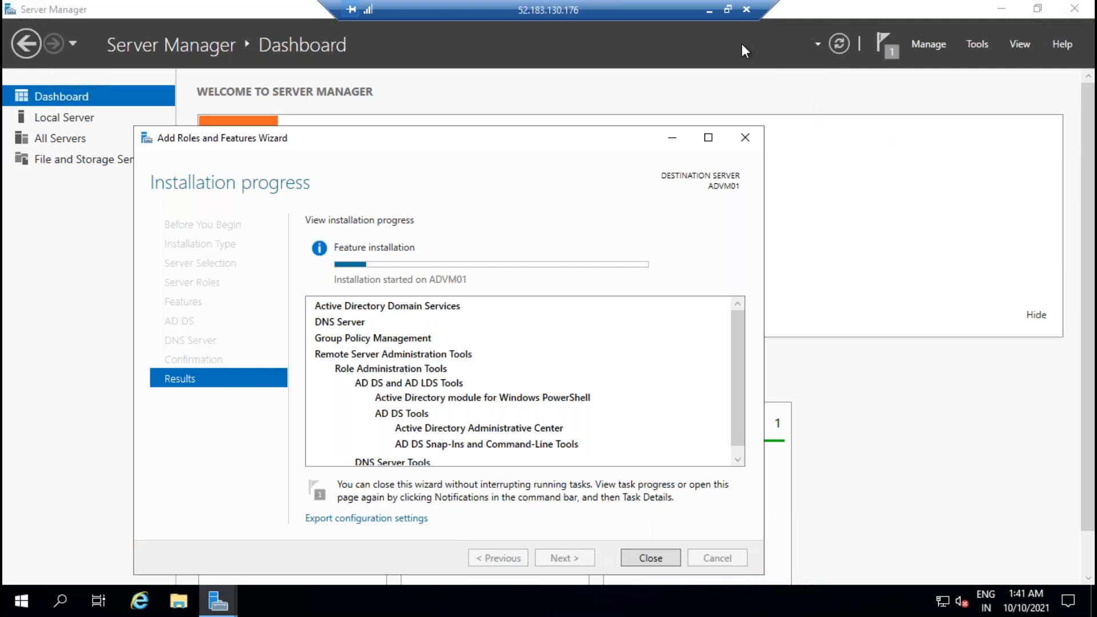
{"action": "left_click", "coordinate": [708, 10]}
{"action": "left_click", "coordinate": [580, 167]}
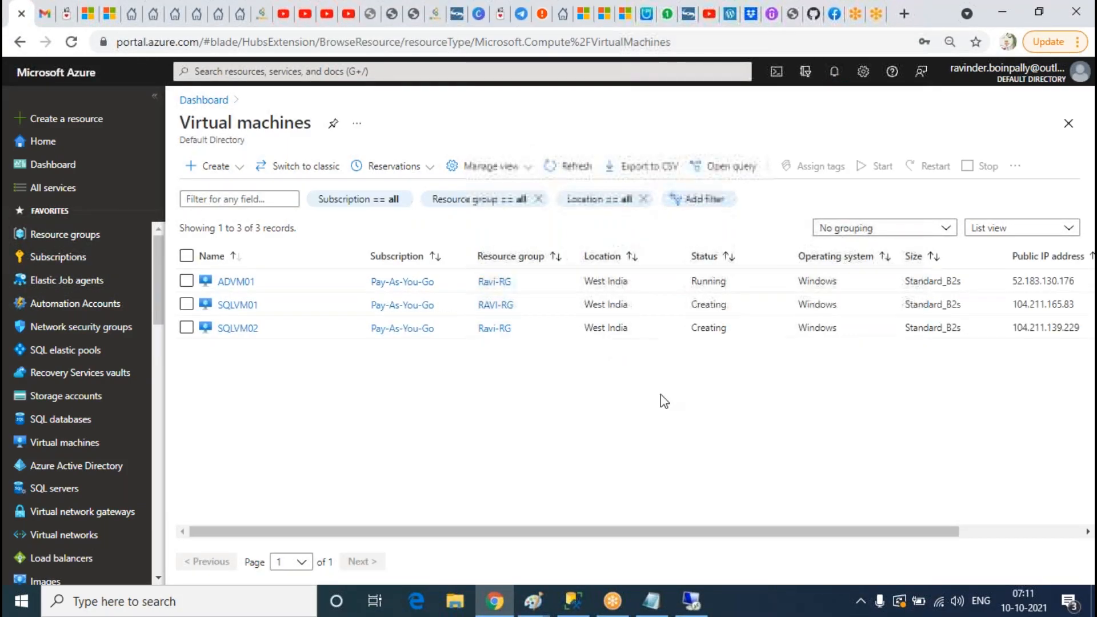
{"action": "left_click", "coordinate": [236, 305]}
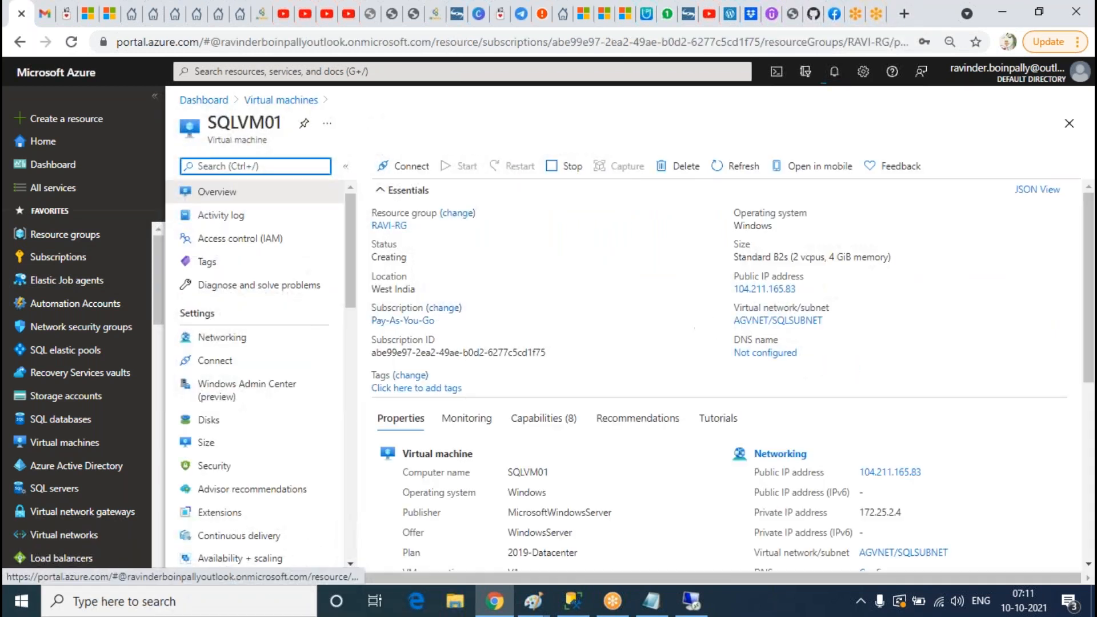
{"action": "left_click", "coordinate": [283, 101]}
{"action": "left_click", "coordinate": [568, 166]}
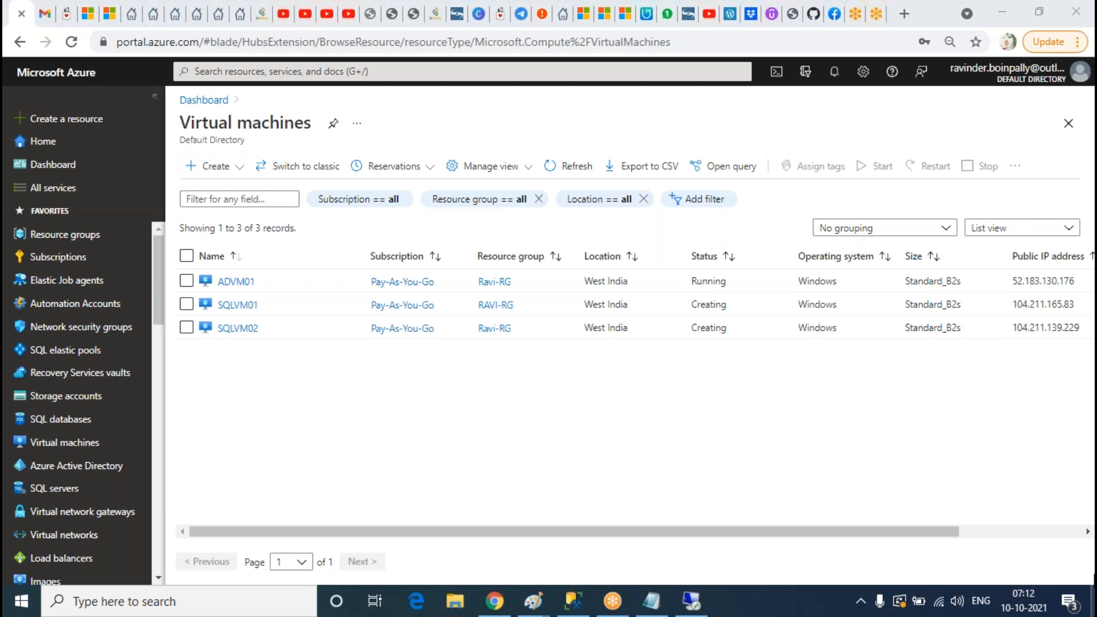
{"action": "left_click", "coordinate": [567, 166]}
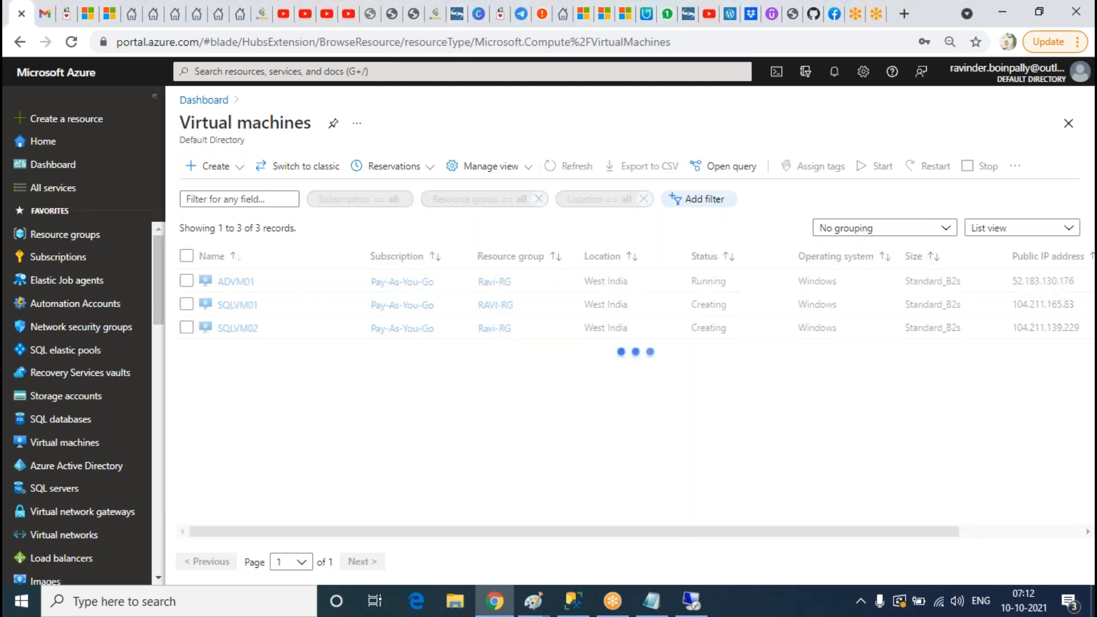
Step: Copy SQLVM01's public IP and launch Remote Desktop Connection with mstsc
{"action": "left_click", "coordinate": [238, 306]}
{"action": "left_click", "coordinate": [804, 289]}
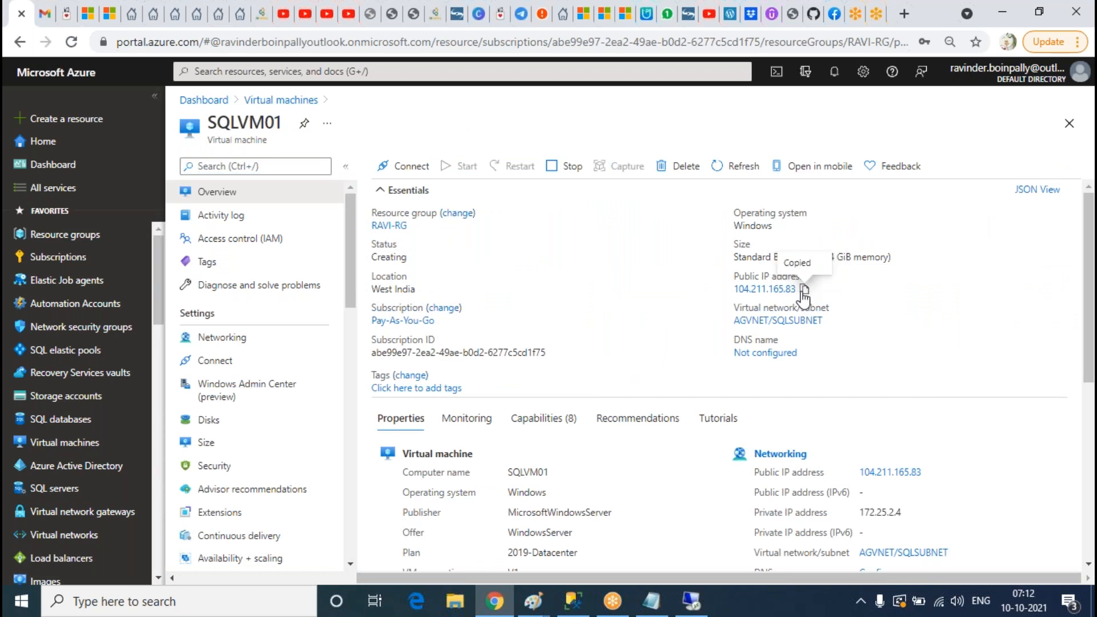
{"action": "left_click", "coordinate": [143, 601]}
{"action": "type", "text": "m"}
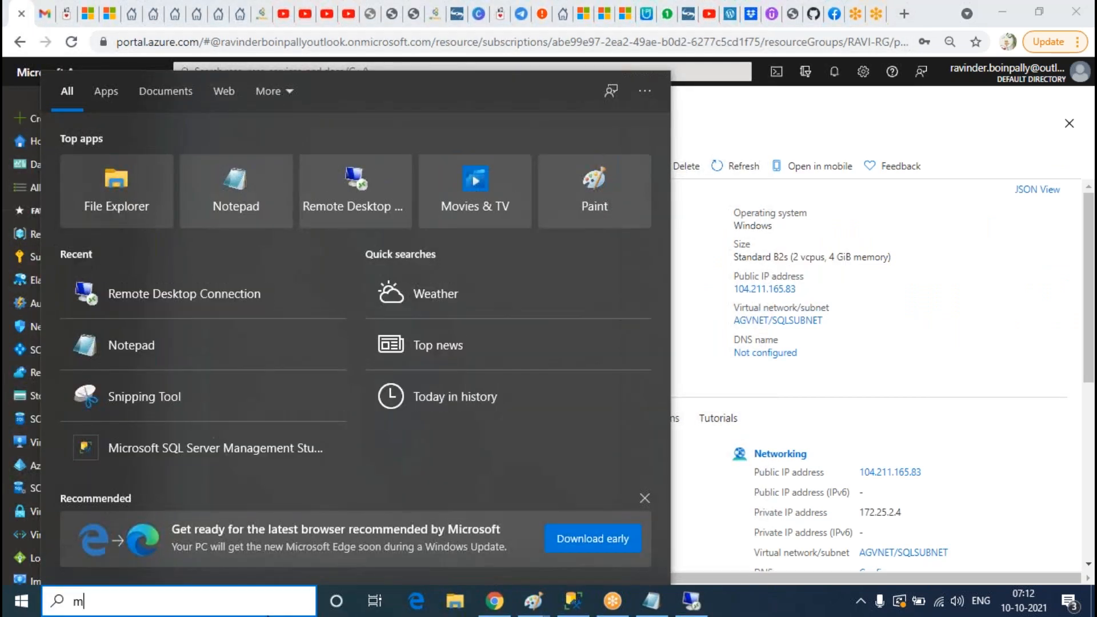
{"action": "type", "text": "stsc"}
{"action": "key", "text": "Return"}
Step: Connect to 104.211.165.83 with the admin user name and password and accept the certificate
{"action": "key", "text": "ctrl+v"}
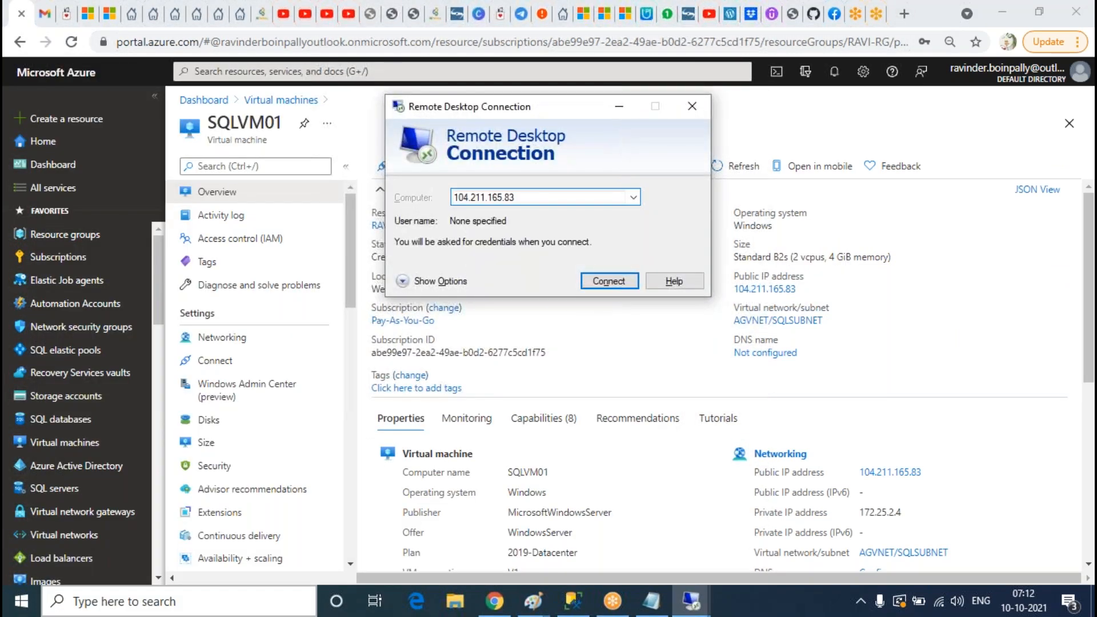
{"action": "key", "text": "Return"}
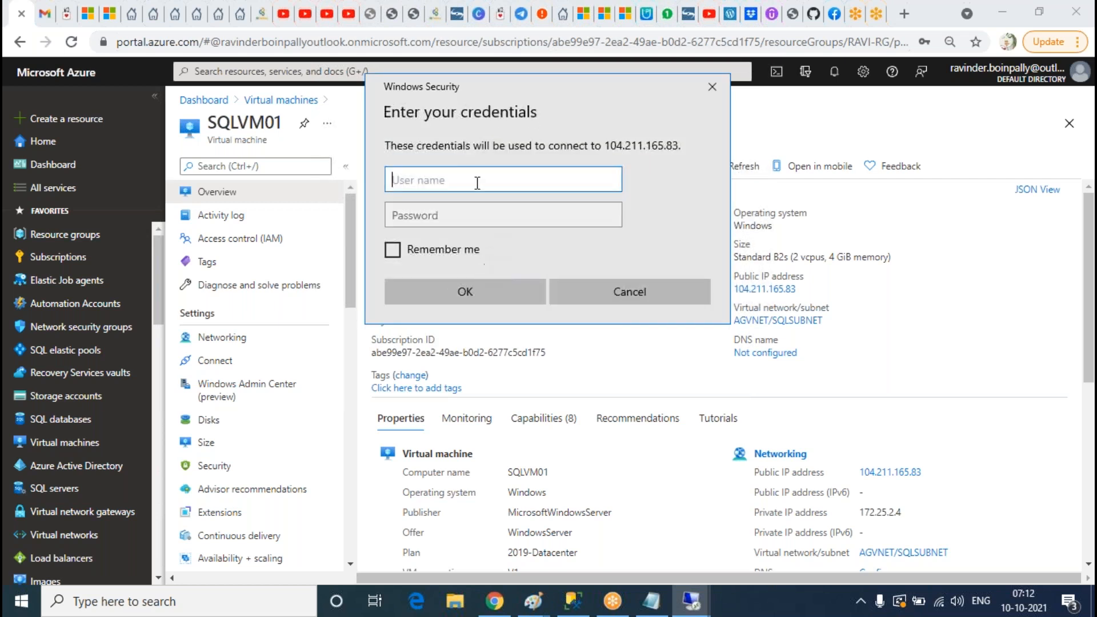
{"action": "type", "text": "Ravinder"}
{"action": "key", "text": "Tab"}
{"action": "type", "text": "••"}
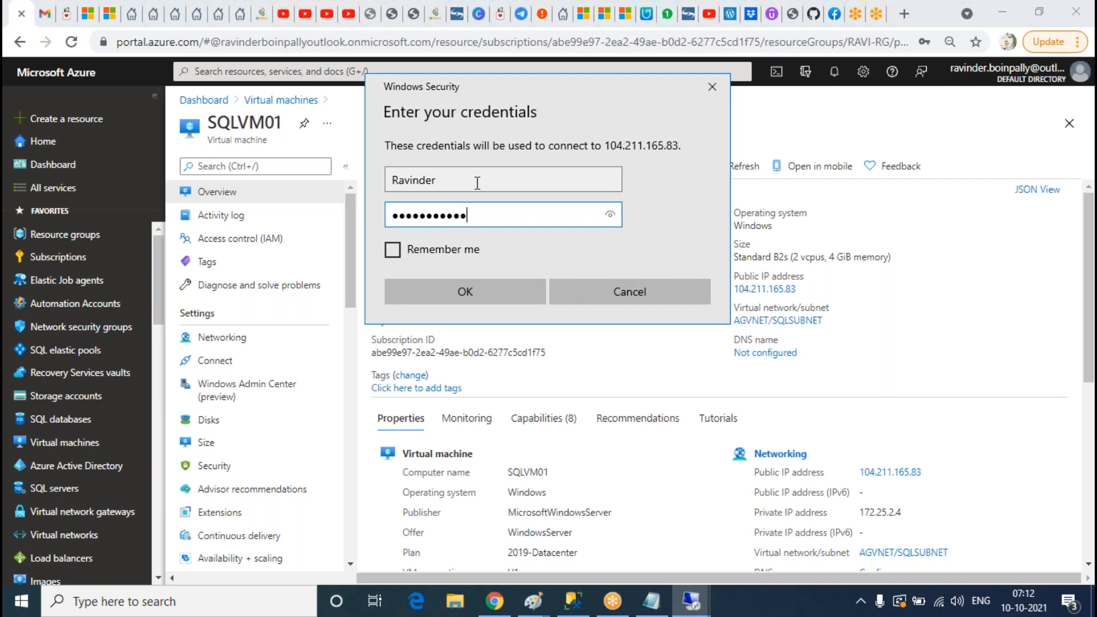
{"action": "key", "text": "Return"}
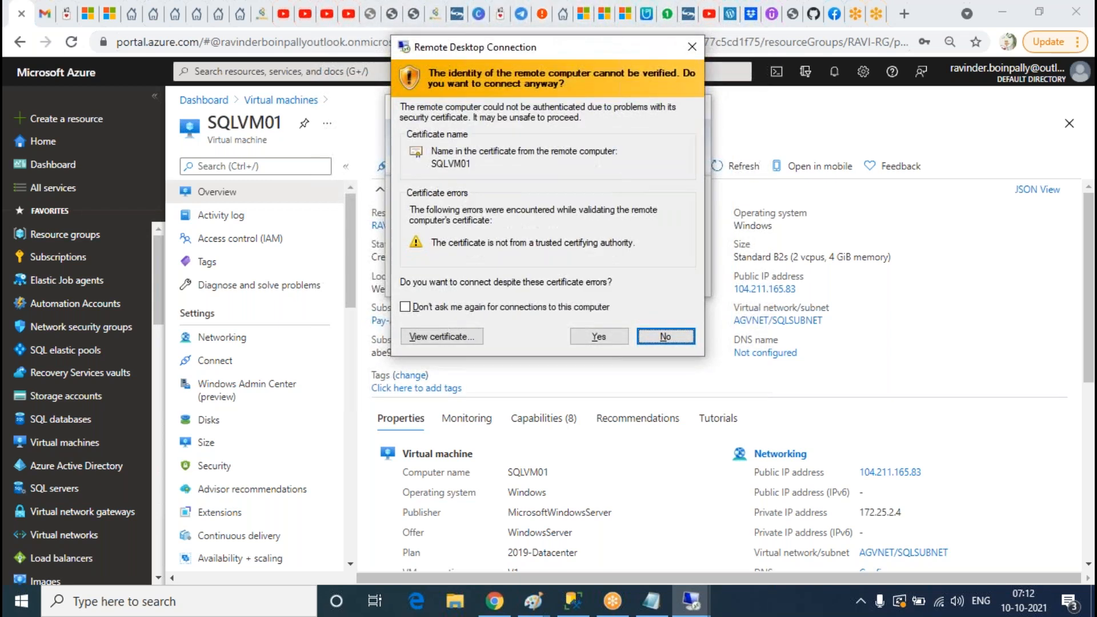
{"action": "left_click", "coordinate": [598, 336]}
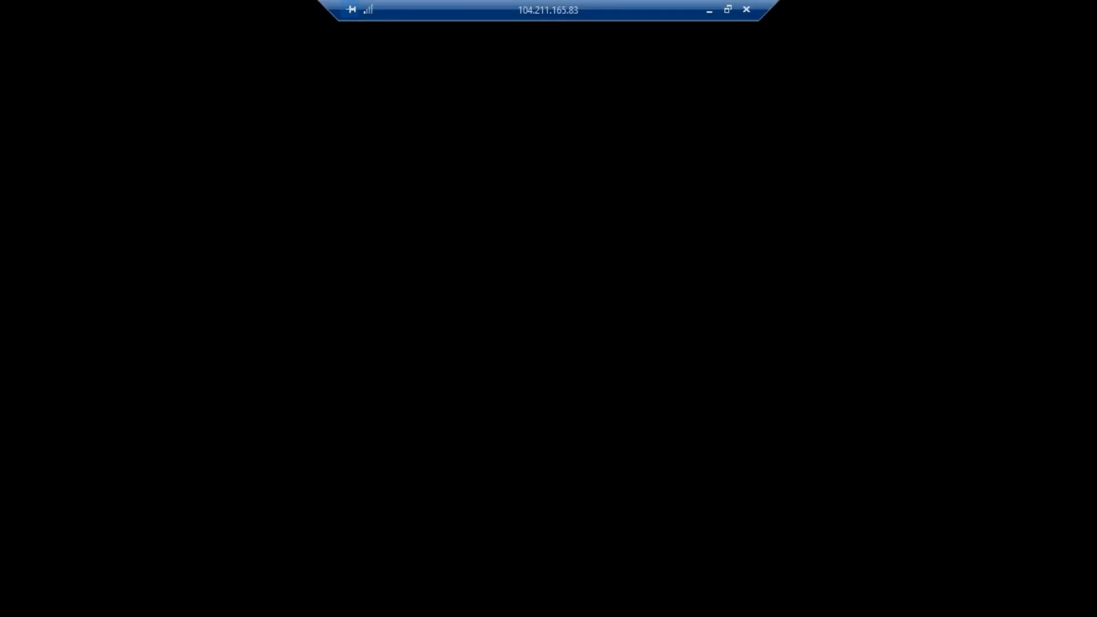
{"action": "left_click_drag", "start_coordinate": [563, 14], "coordinate": [654, 11]}
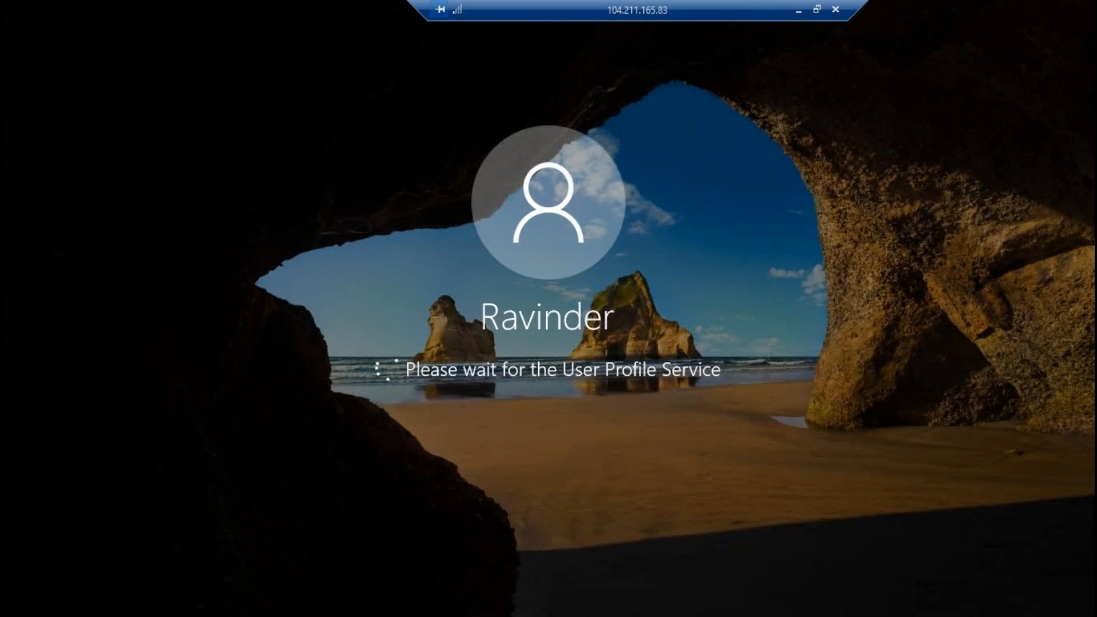
Step: Back in the Azure portal, refresh the virtual machine list and open SQLVM02's overview
{"action": "left_click", "coordinate": [798, 9]}
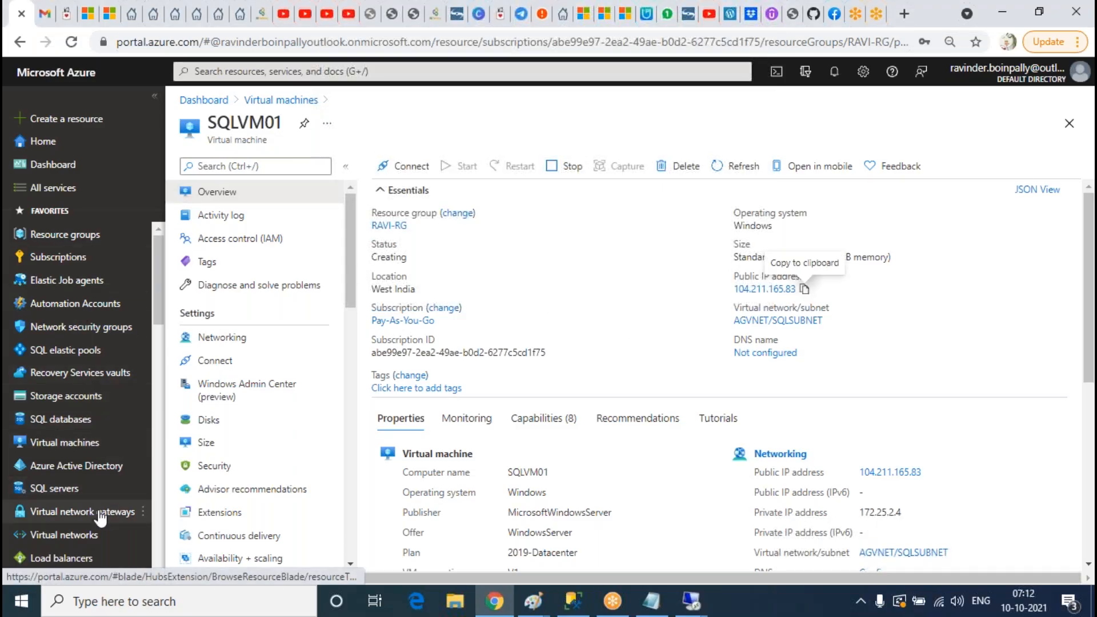
{"action": "left_click", "coordinate": [65, 442]}
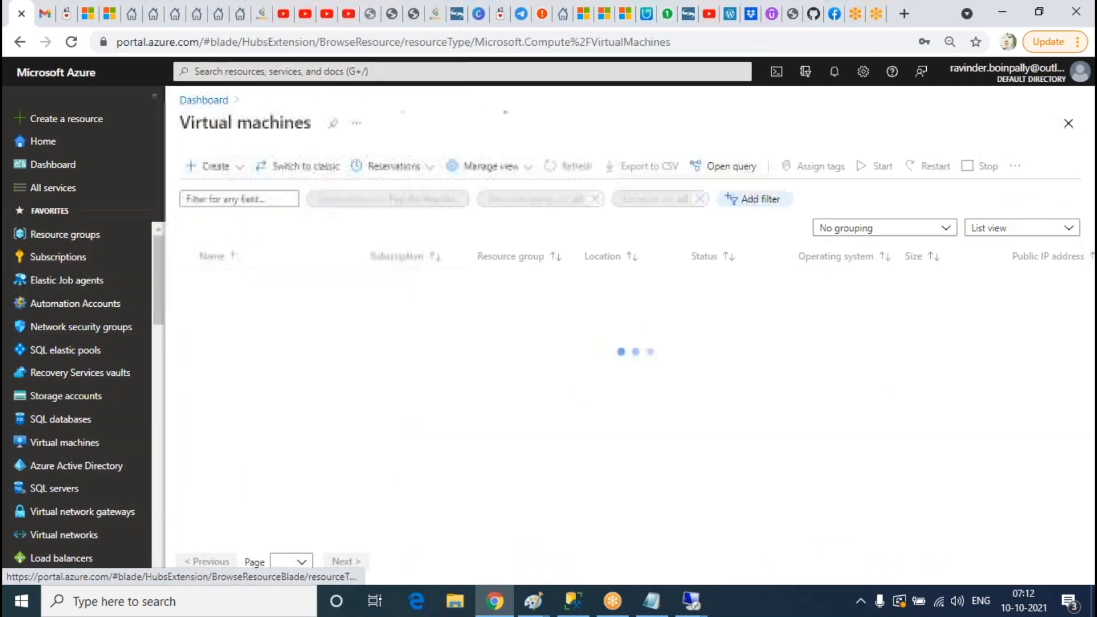
{"action": "left_click", "coordinate": [578, 171]}
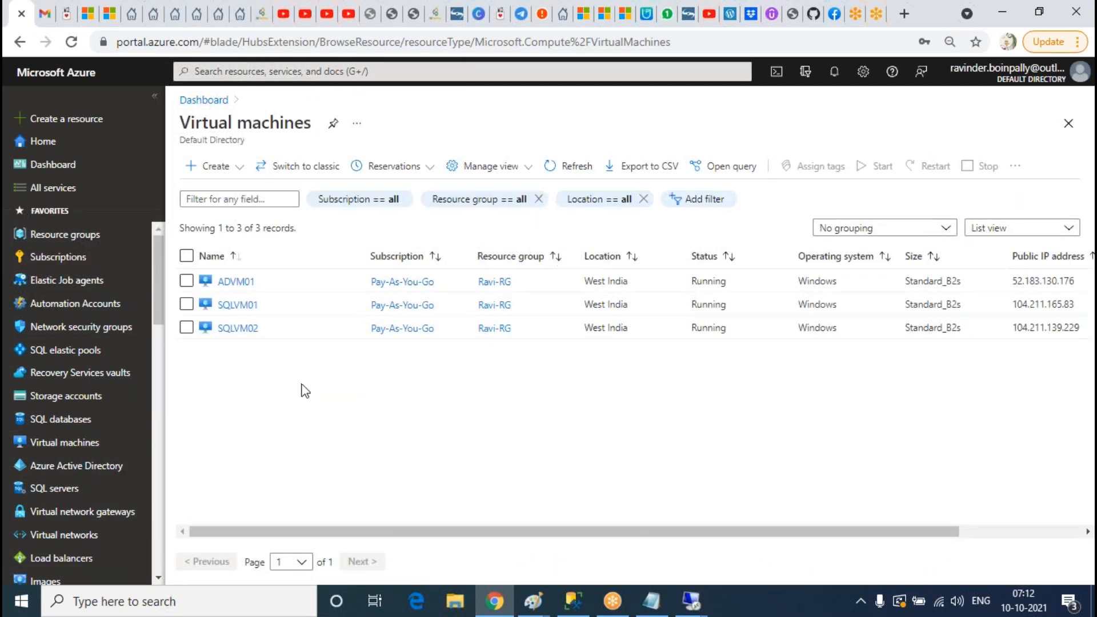
{"action": "left_click", "coordinate": [237, 328]}
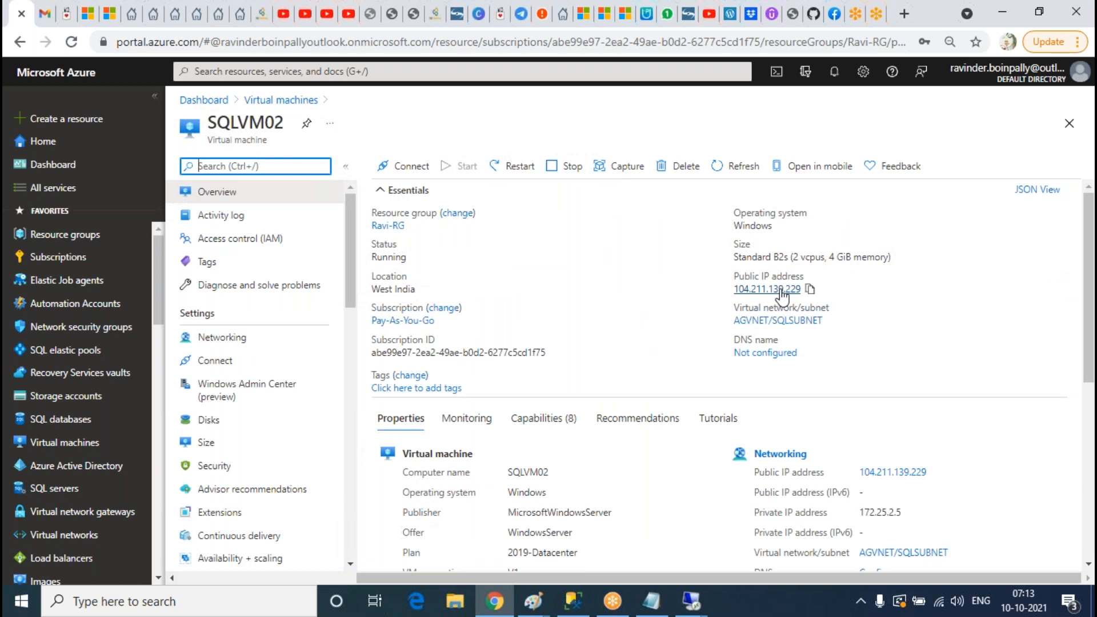
Step: Launch Remote Desktop Connection via mstsc and paste SQLVM02's IP 104.211.139.229
{"action": "left_click", "coordinate": [264, 599]}
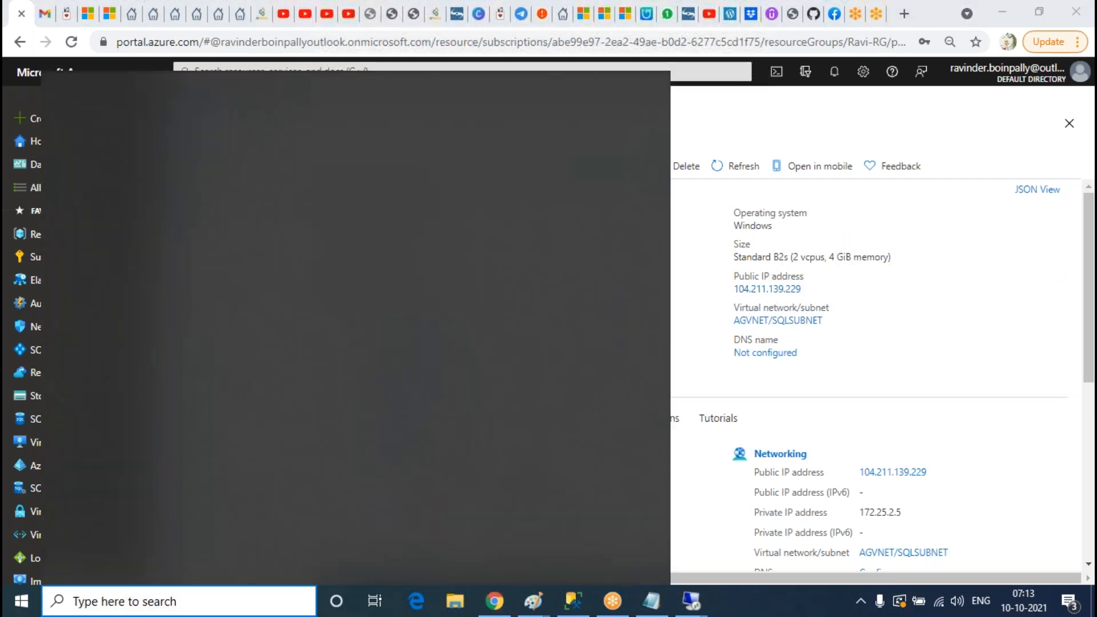
{"action": "type", "text": "mstsc"}
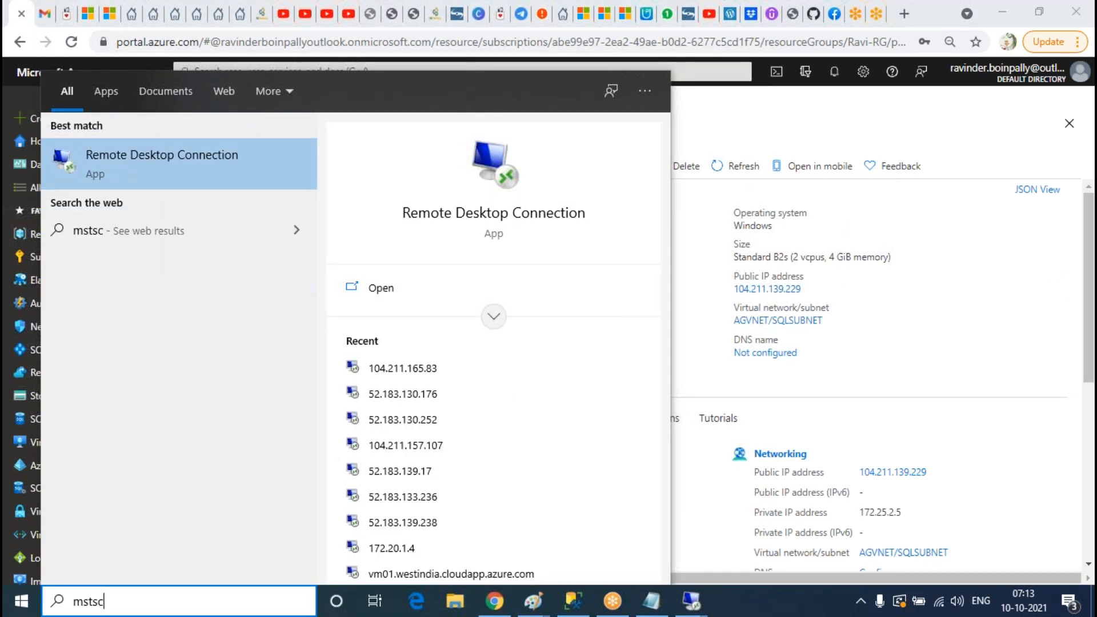
{"action": "key", "text": "Return"}
{"action": "key", "text": "ctrl+v"}
Step: Connect to SQLVM02 at 104.211.139.229 with the admin credentials, accept the certificate, then minimize the session
{"action": "left_click", "coordinate": [605, 279]}
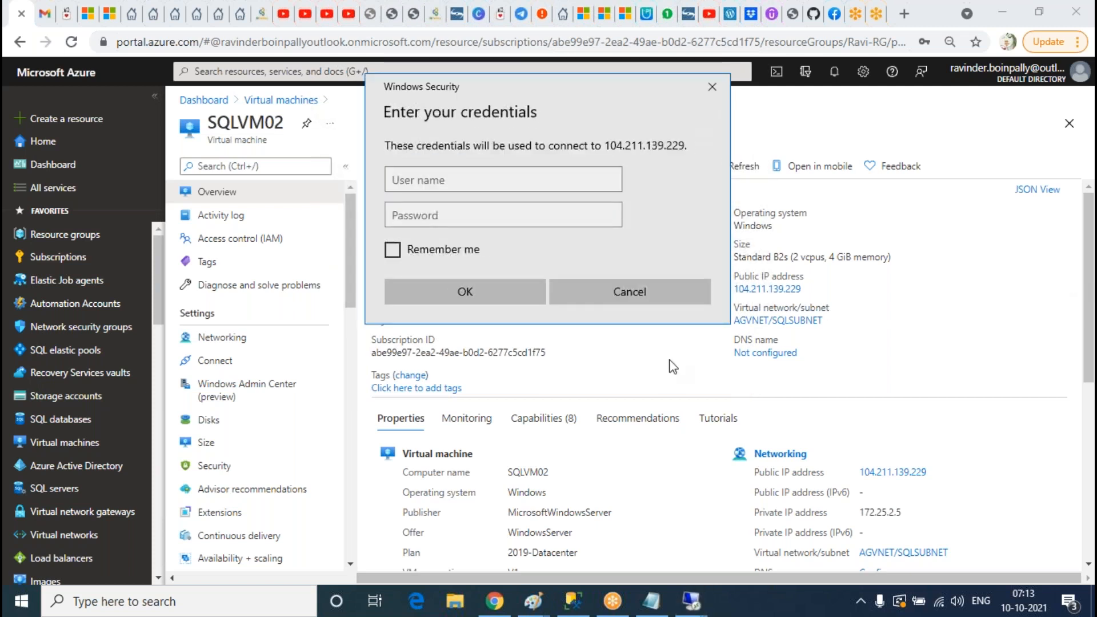
{"action": "left_click", "coordinate": [471, 180]}
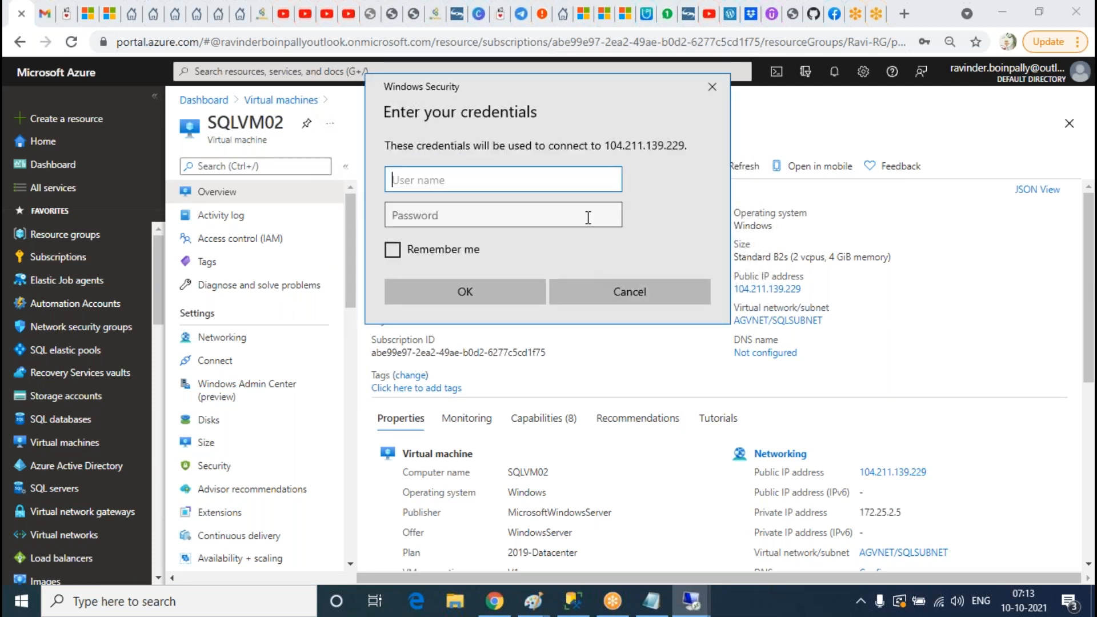
{"action": "left_click", "coordinate": [1076, 236]}
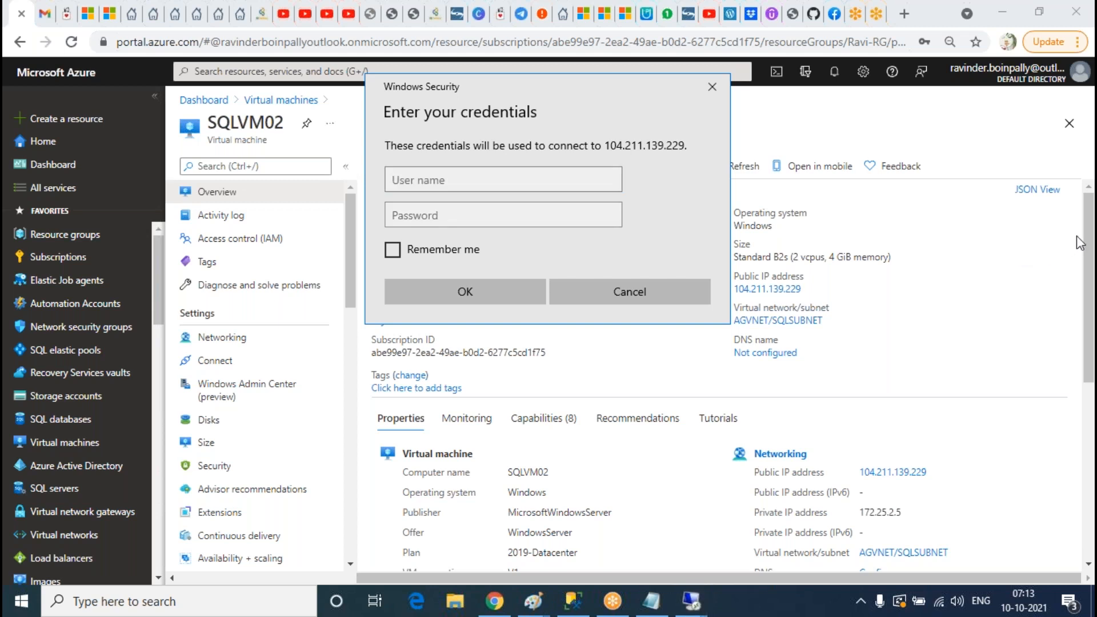
{"action": "left_click", "coordinate": [513, 185]}
{"action": "type", "text": "Ravinder"}
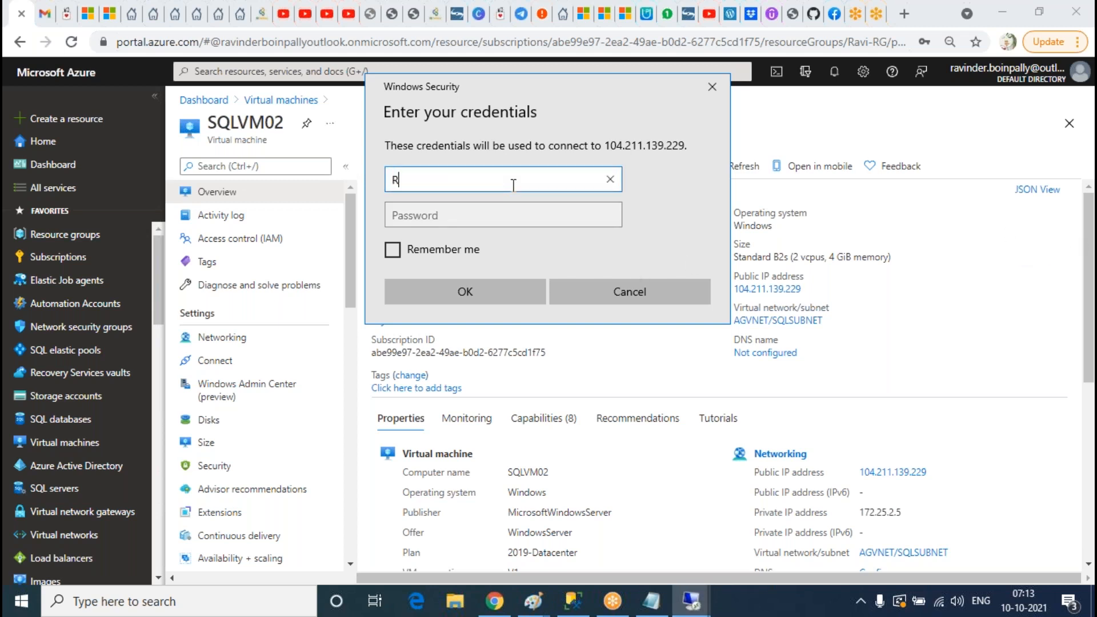
{"action": "key", "text": "Tab"}
{"action": "type", "text": "••••••••"}
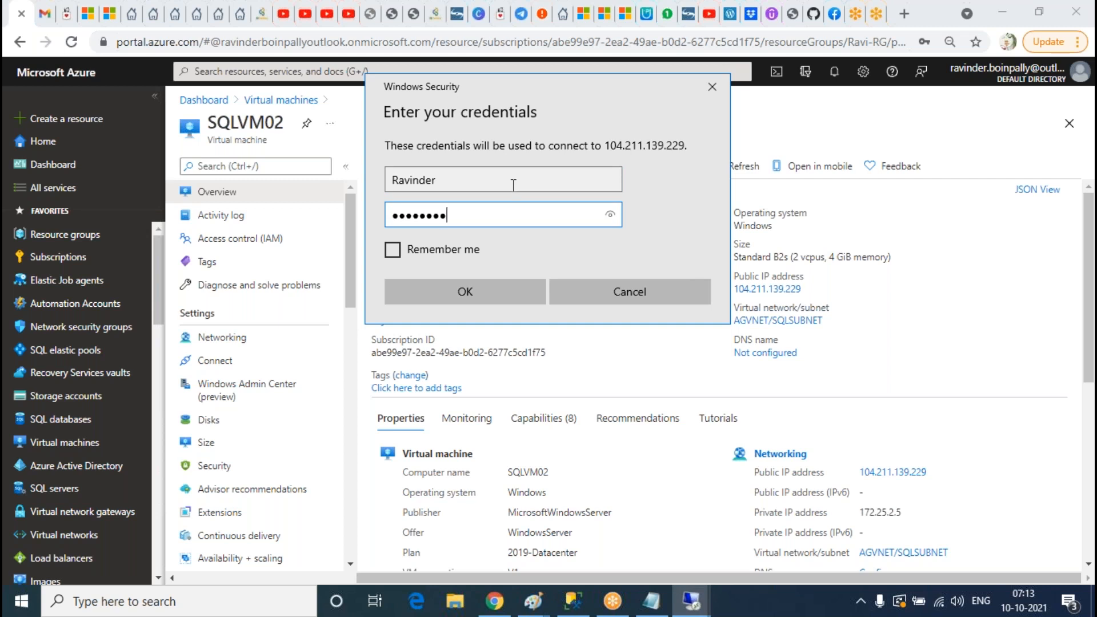
{"action": "key", "text": "Return"}
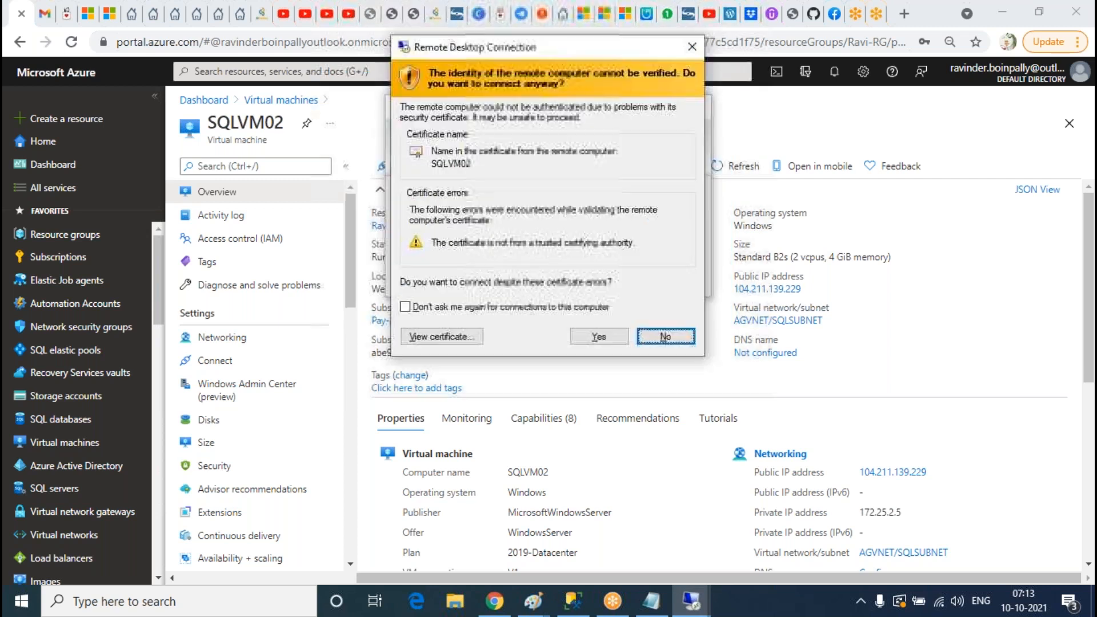
{"action": "left_click", "coordinate": [599, 337]}
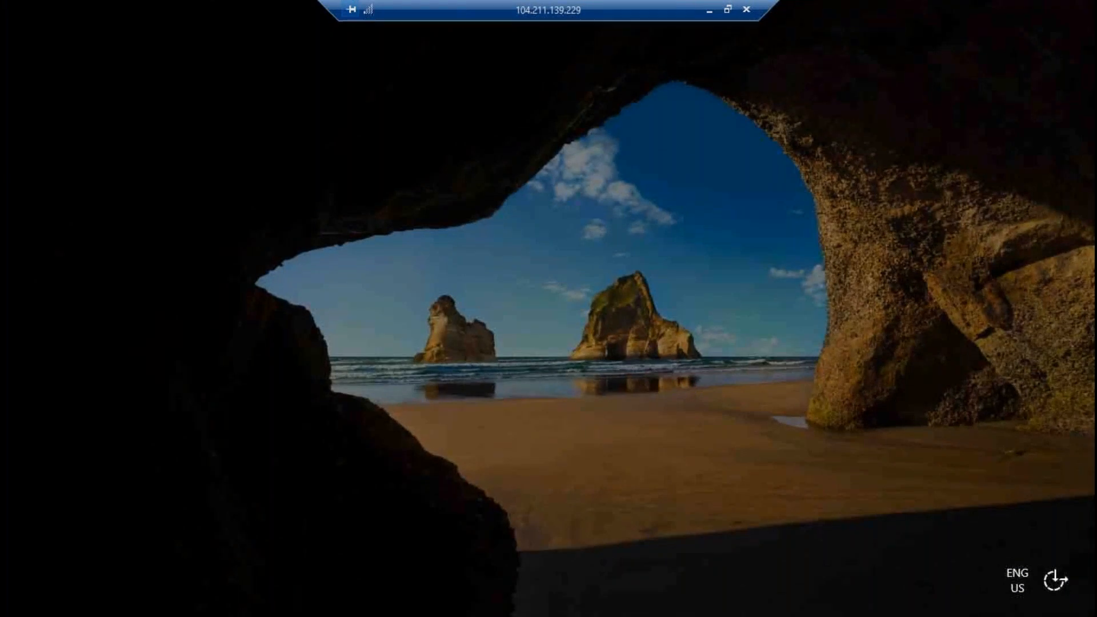
{"action": "left_click", "coordinate": [709, 11]}
Step: Switch between the SQLVM01 and SQLVM02 remote sessions, dismissing the Windows Admin Center prompt
{"action": "left_click", "coordinate": [693, 597]}
{"action": "left_click", "coordinate": [686, 529]}
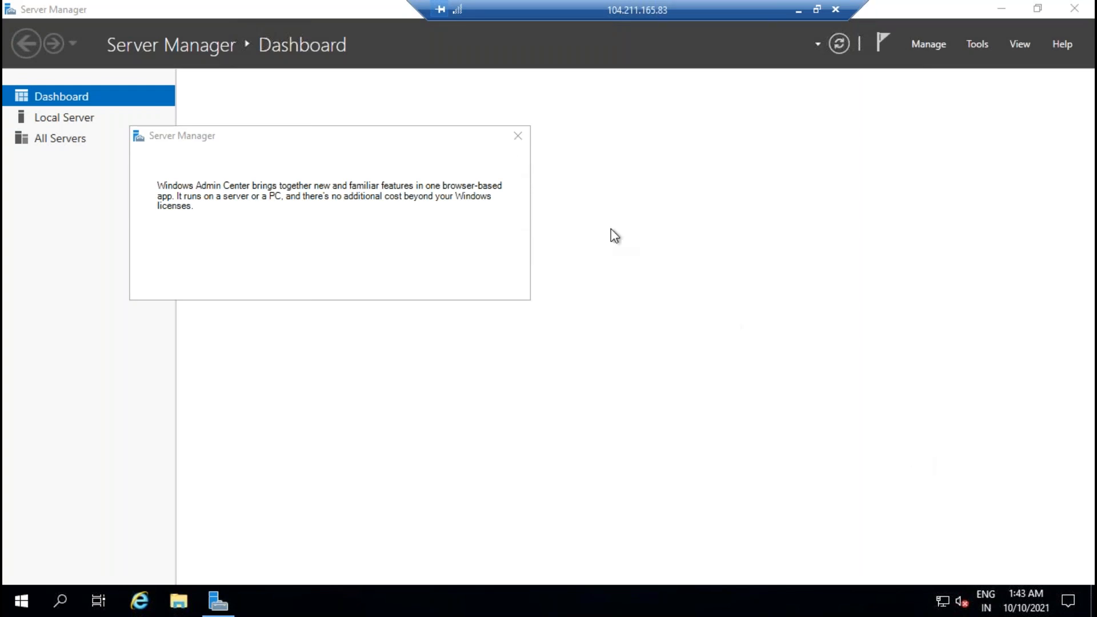
{"action": "left_click", "coordinate": [520, 137]}
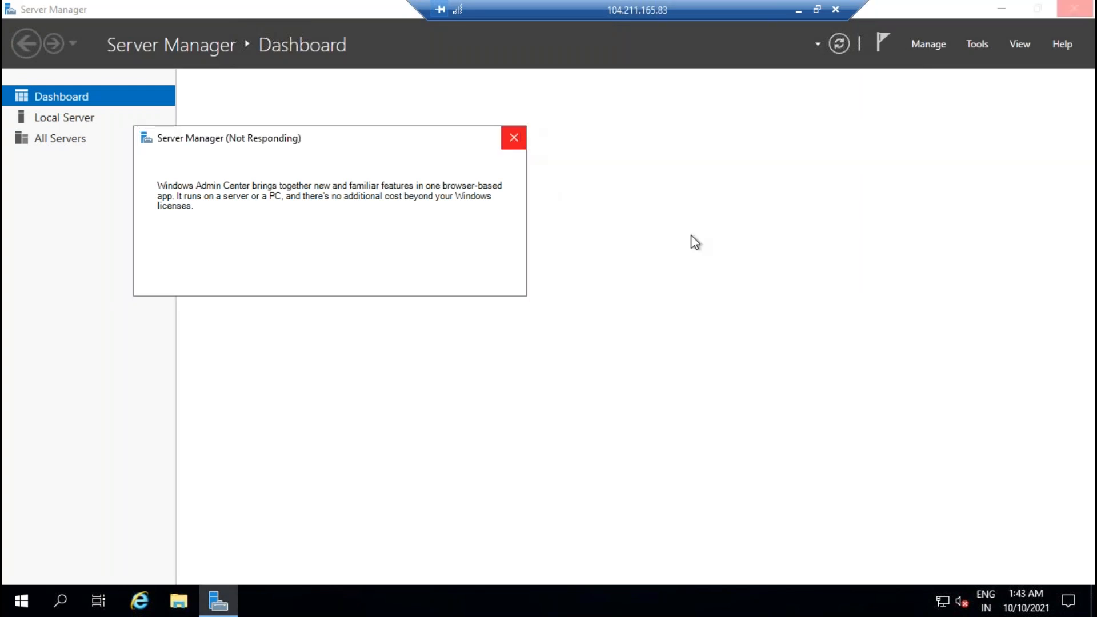
{"action": "left_click", "coordinate": [799, 10]}
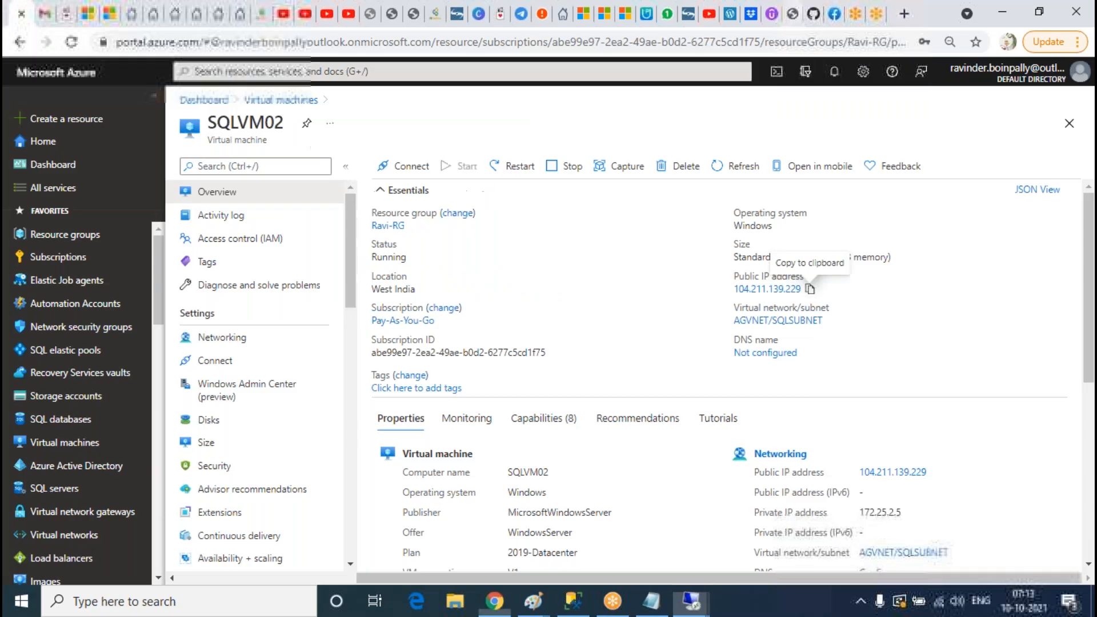
{"action": "mouse_move", "coordinate": [706, 607]}
{"action": "left_click", "coordinate": [865, 538]}
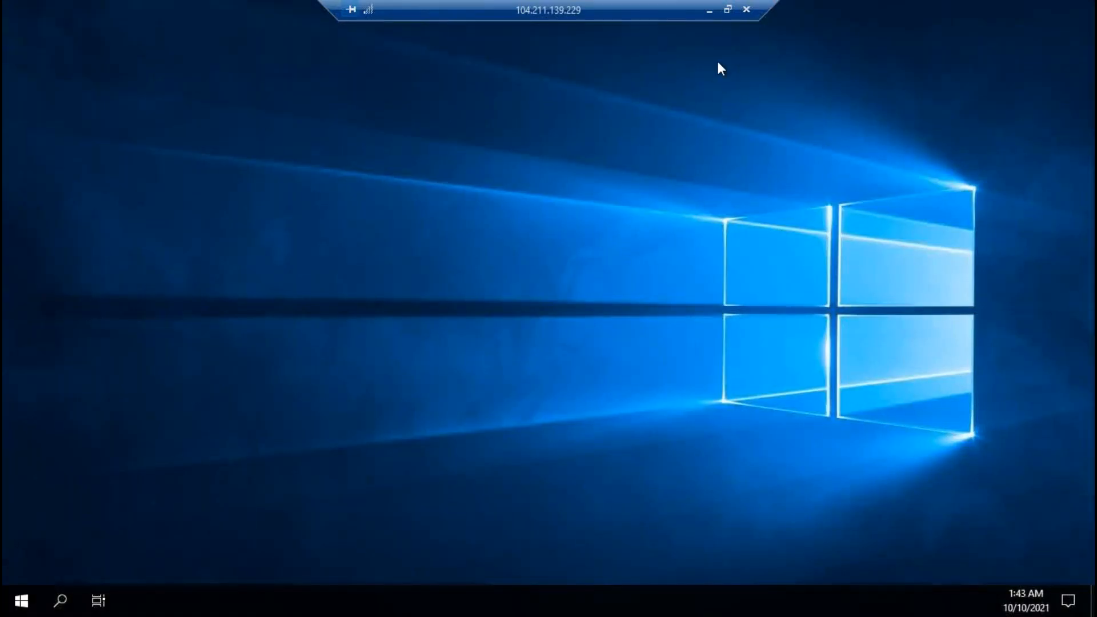
{"action": "left_click", "coordinate": [18, 606]}
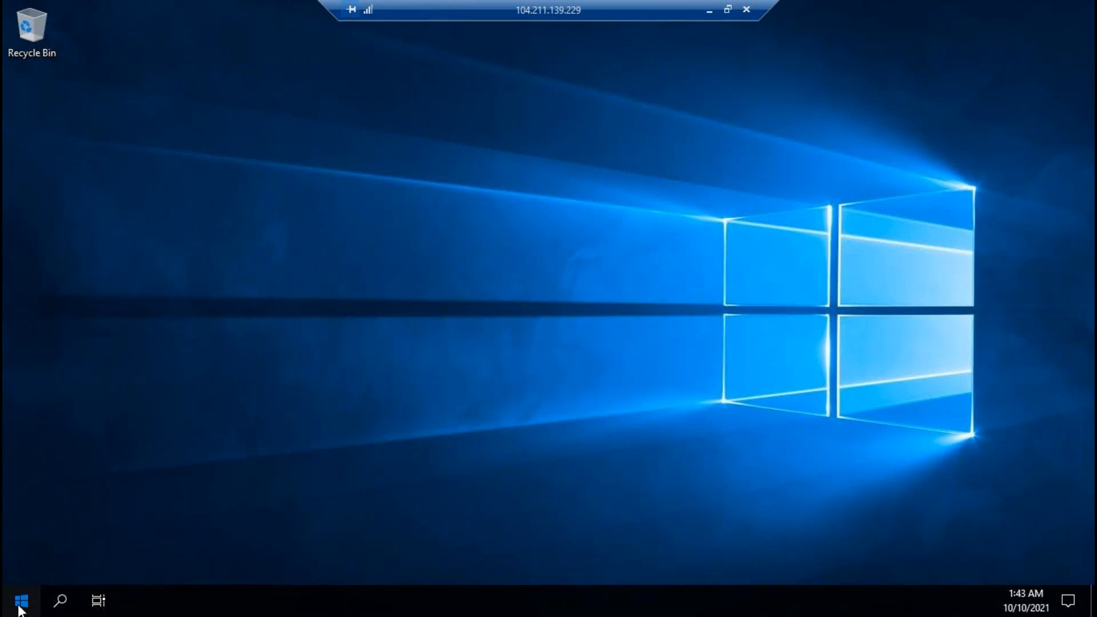
{"action": "left_click", "coordinate": [22, 603]}
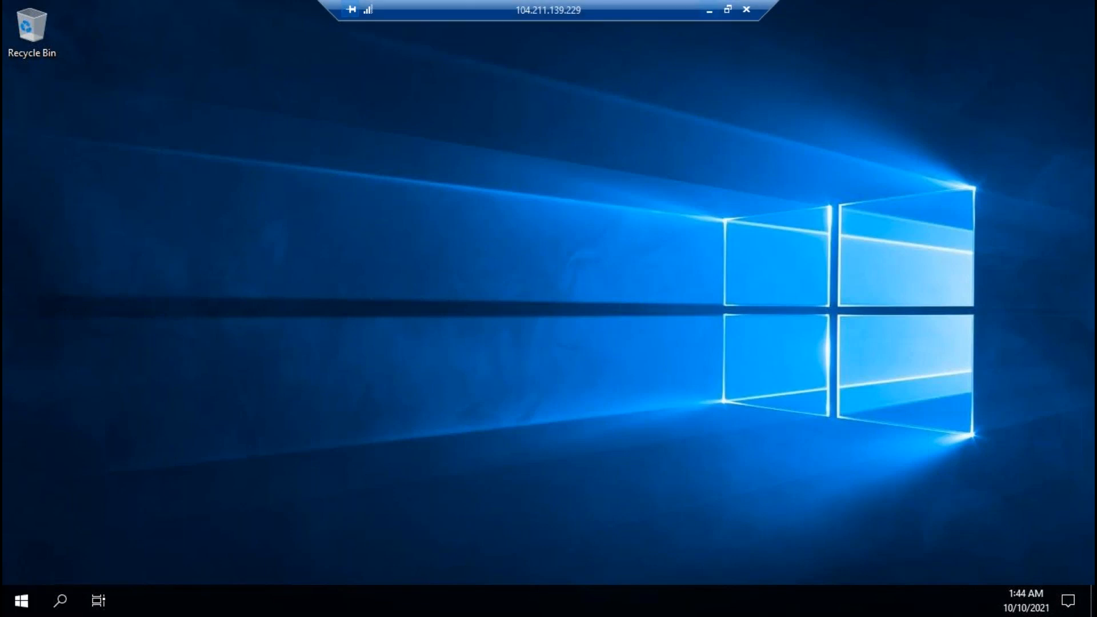
Step: In the SQLVM01 session, show Local Server properties and open IE Enhanced Security Configuration
{"action": "left_click", "coordinate": [709, 10]}
{"action": "mouse_move", "coordinate": [693, 611]}
{"action": "left_click", "coordinate": [686, 531]}
{"action": "left_click", "coordinate": [519, 138]}
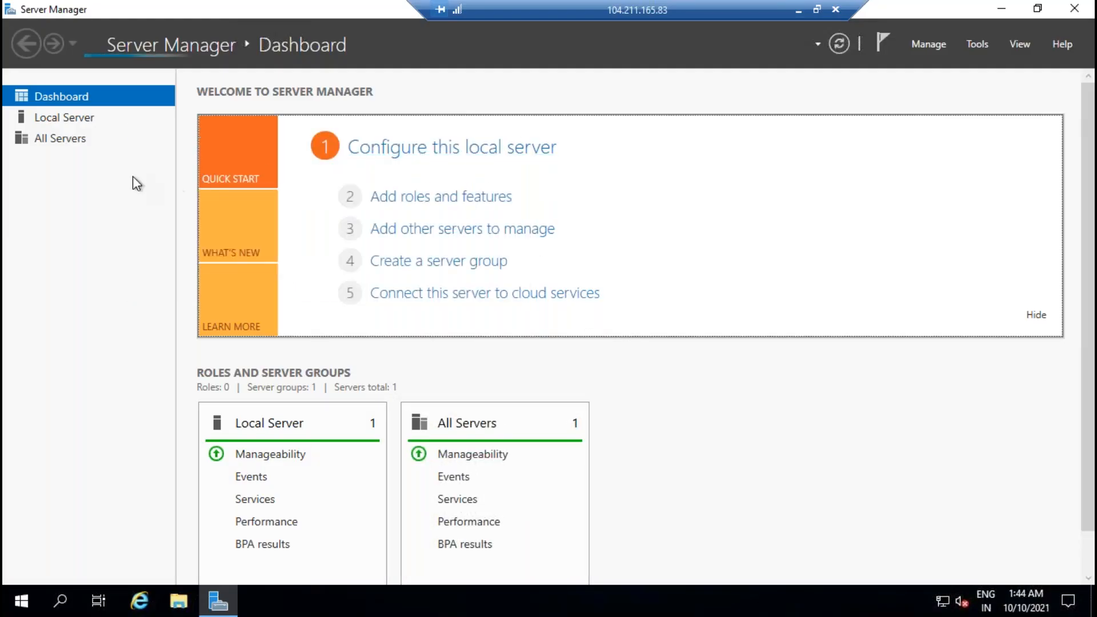
{"action": "left_click", "coordinate": [90, 121]}
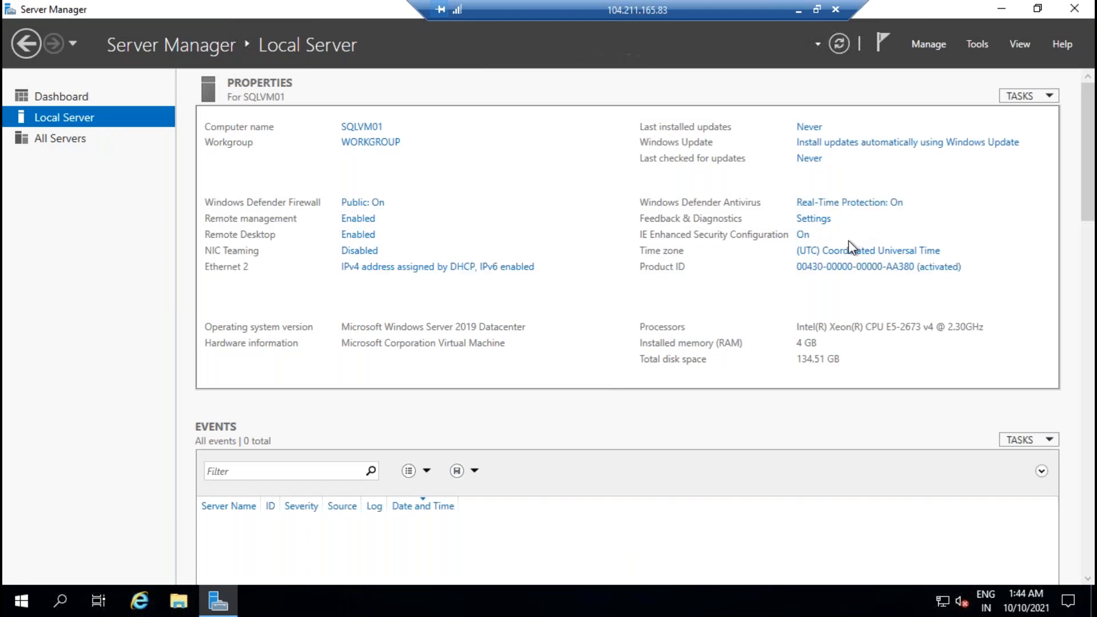
{"action": "left_click", "coordinate": [803, 236]}
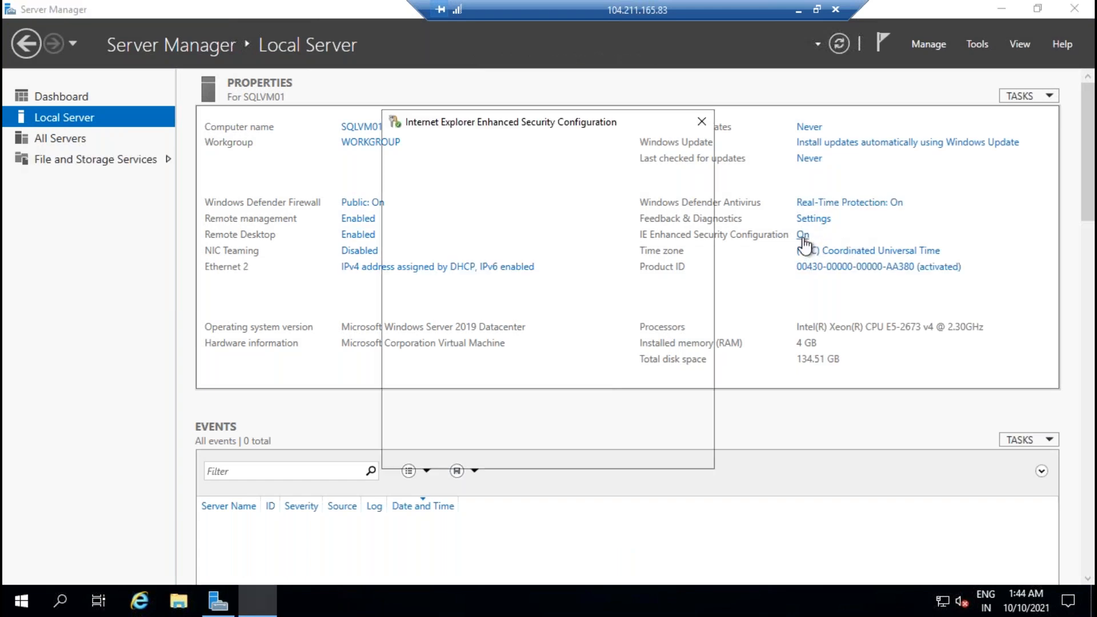
Step: Turn IE Enhanced Security off for administrators and users on SQLVM01
{"action": "left_click", "coordinate": [455, 372]}
{"action": "left_click", "coordinate": [455, 279]}
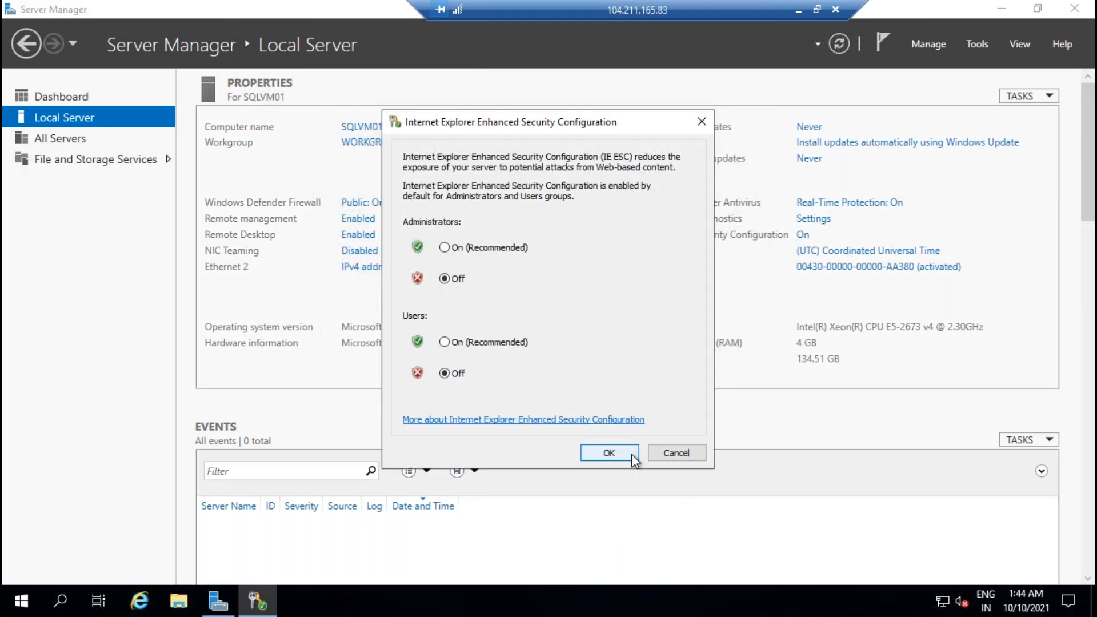
{"action": "left_click", "coordinate": [609, 453]}
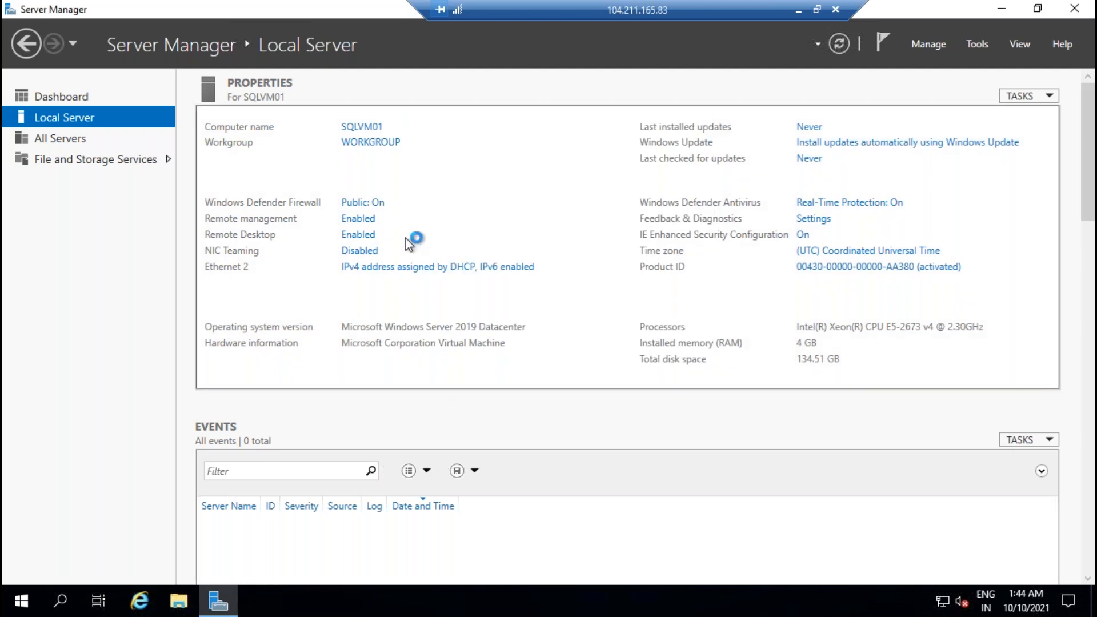
Step: Turn off the Windows Defender Firewall for domain networks
{"action": "left_click", "coordinate": [374, 204]}
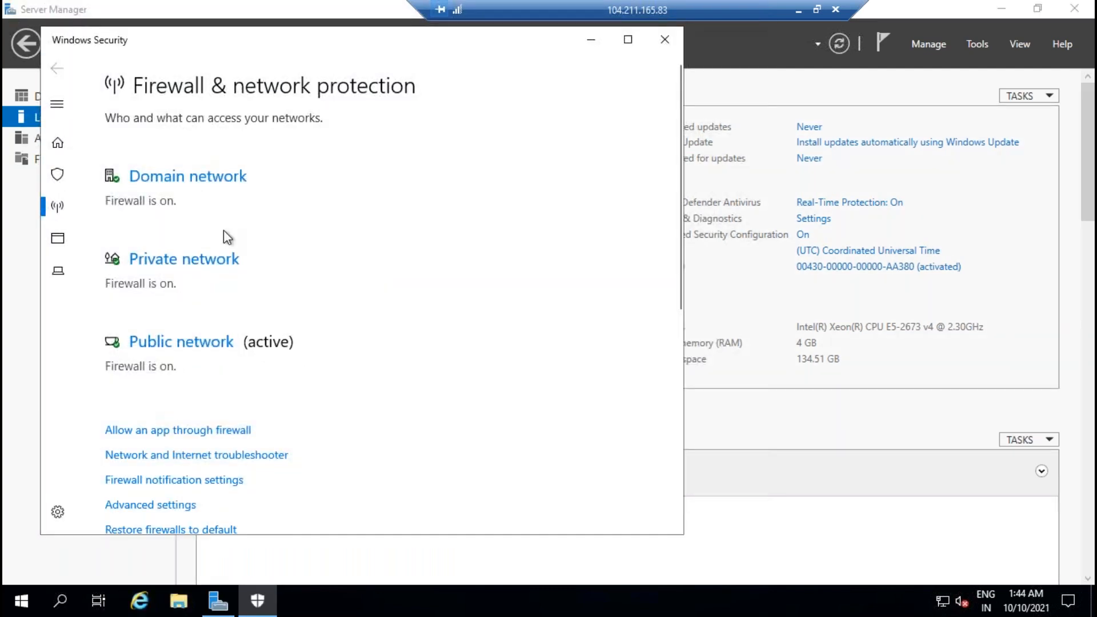
{"action": "left_click", "coordinate": [218, 179]}
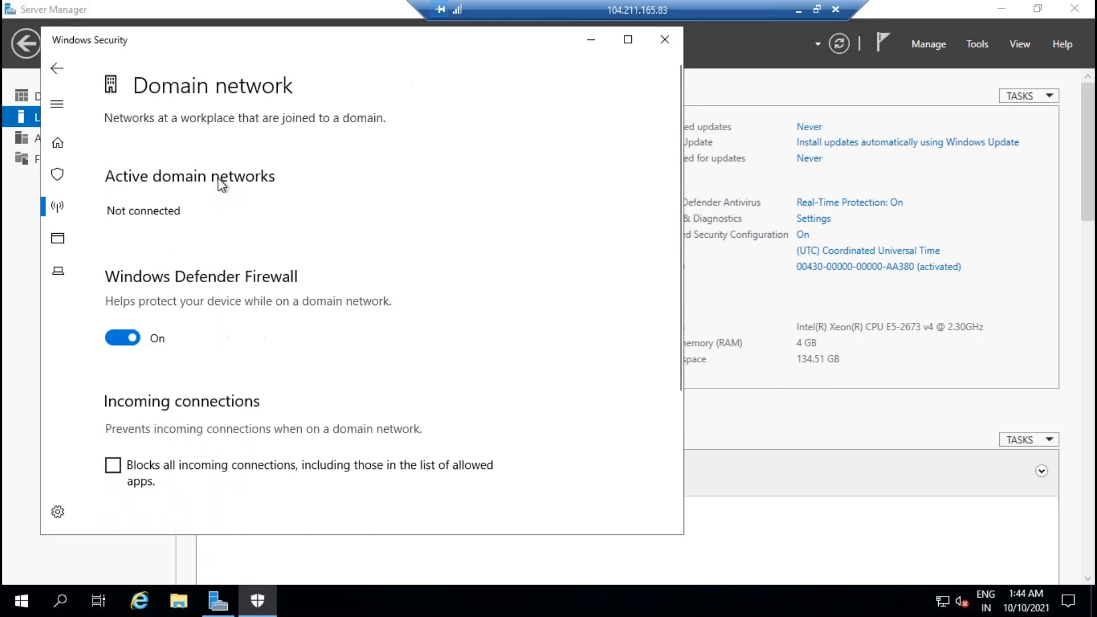
{"action": "left_click", "coordinate": [122, 338]}
{"action": "scroll", "coordinate": [238, 358], "scroll_direction": "down", "scroll_amount": 2}
{"action": "scroll", "coordinate": [235, 337], "scroll_direction": "down", "scroll_amount": 2}
{"action": "scroll", "coordinate": [207, 381], "scroll_direction": "up", "scroll_amount": 4}
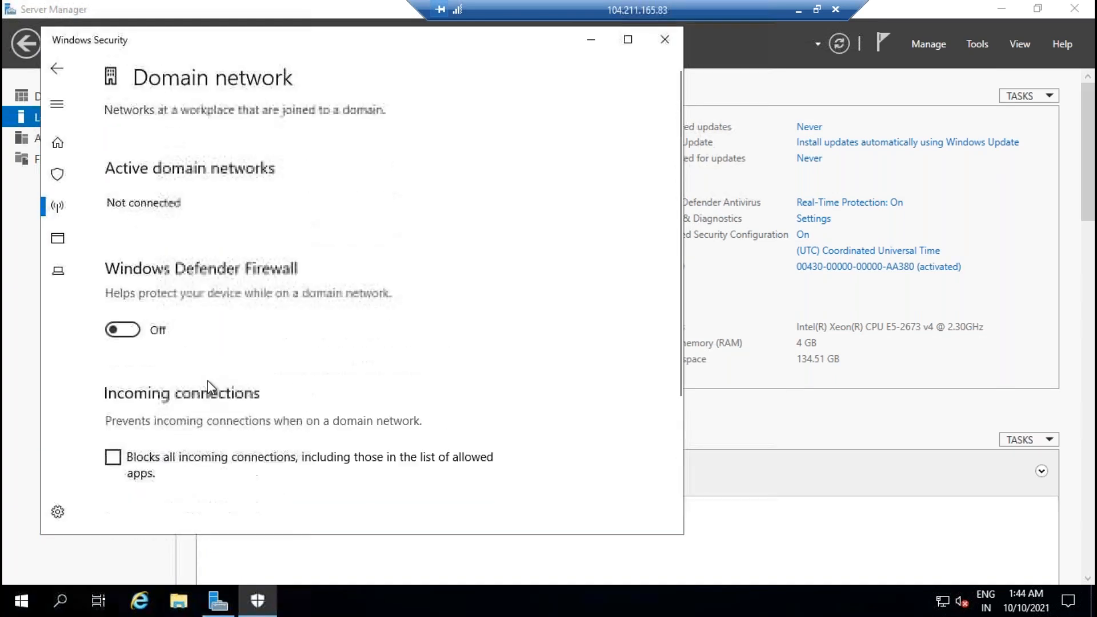
{"action": "left_click", "coordinate": [665, 40]}
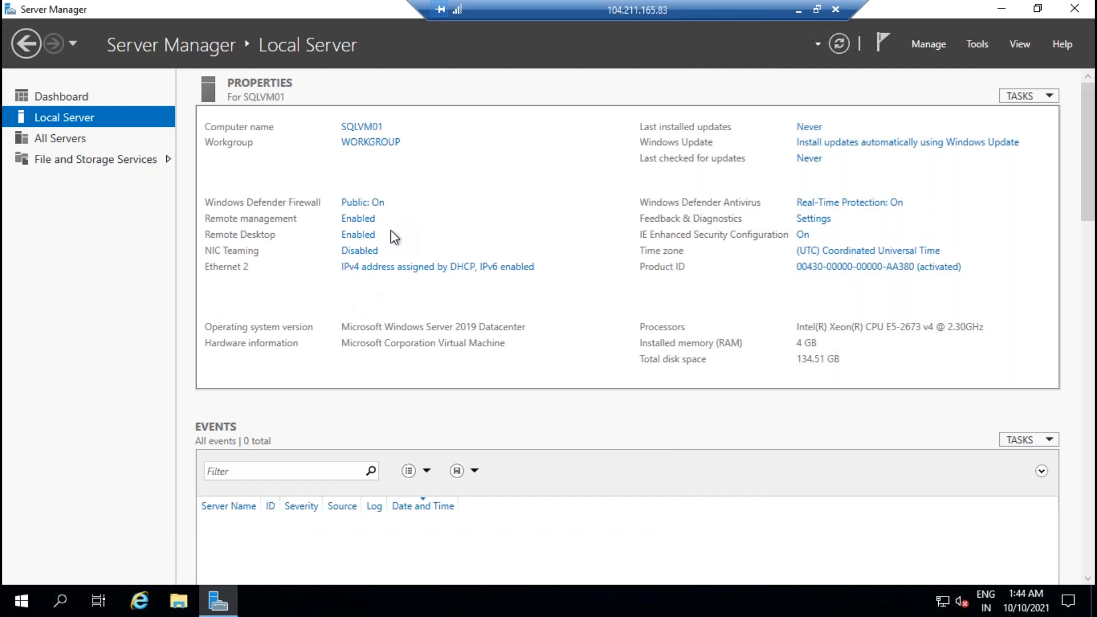
Step: Turn off the Windows Defender Firewall for private networks
{"action": "left_click", "coordinate": [381, 205]}
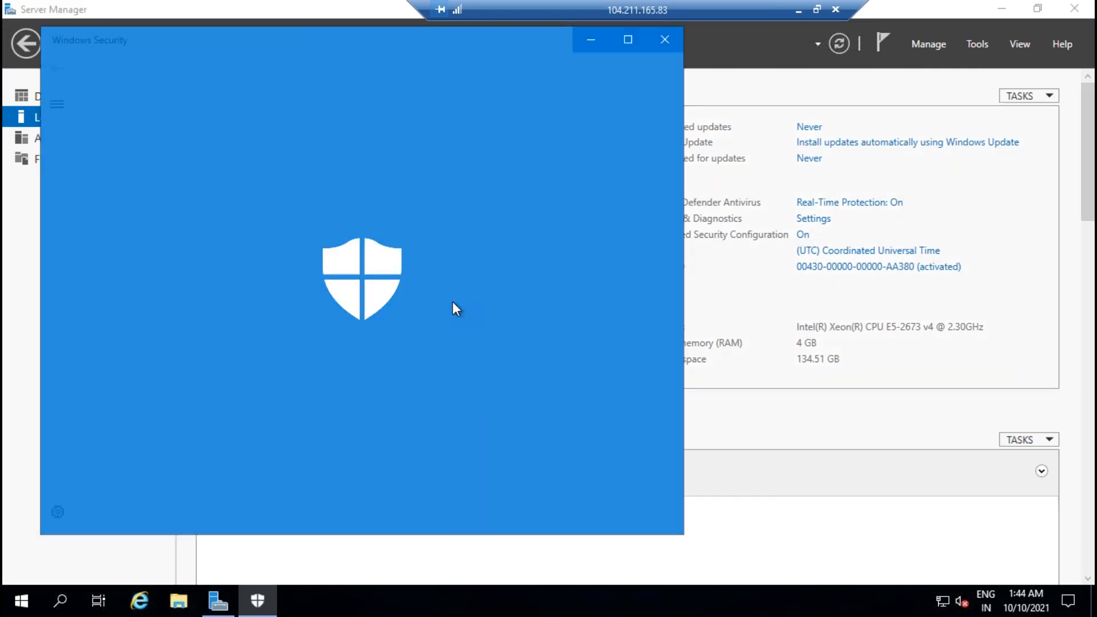
{"action": "scroll", "coordinate": [379, 259], "scroll_direction": "down", "scroll_amount": 4}
{"action": "left_click", "coordinate": [186, 230]}
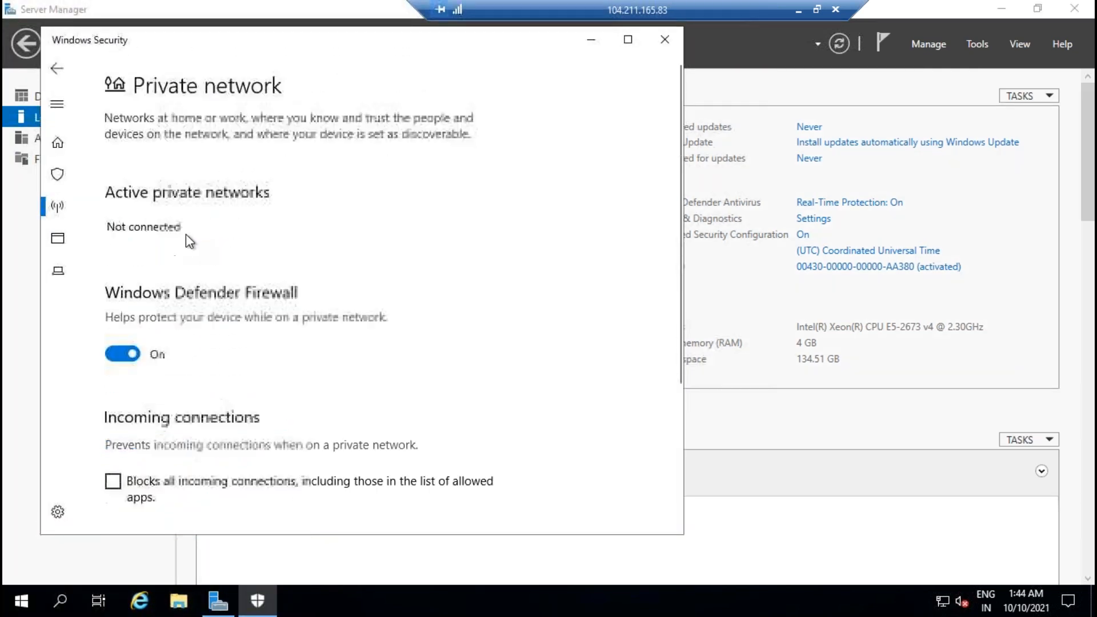
{"action": "left_click", "coordinate": [123, 354]}
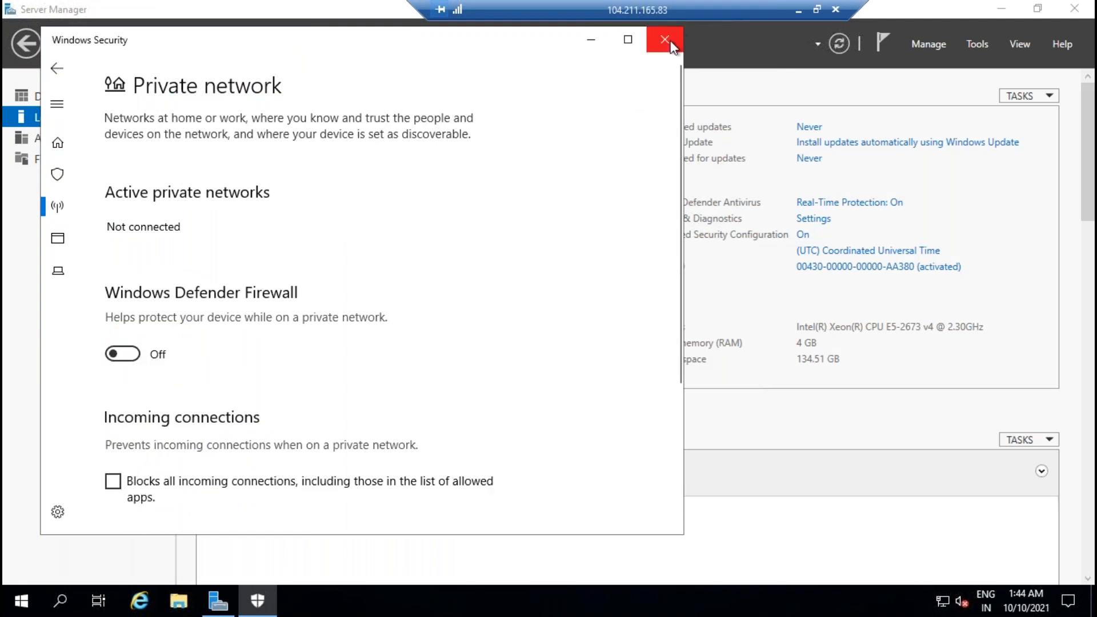
{"action": "left_click", "coordinate": [664, 39]}
Step: Turn off the public network firewall and return to the Server Manager dashboard
{"action": "left_click", "coordinate": [381, 205]}
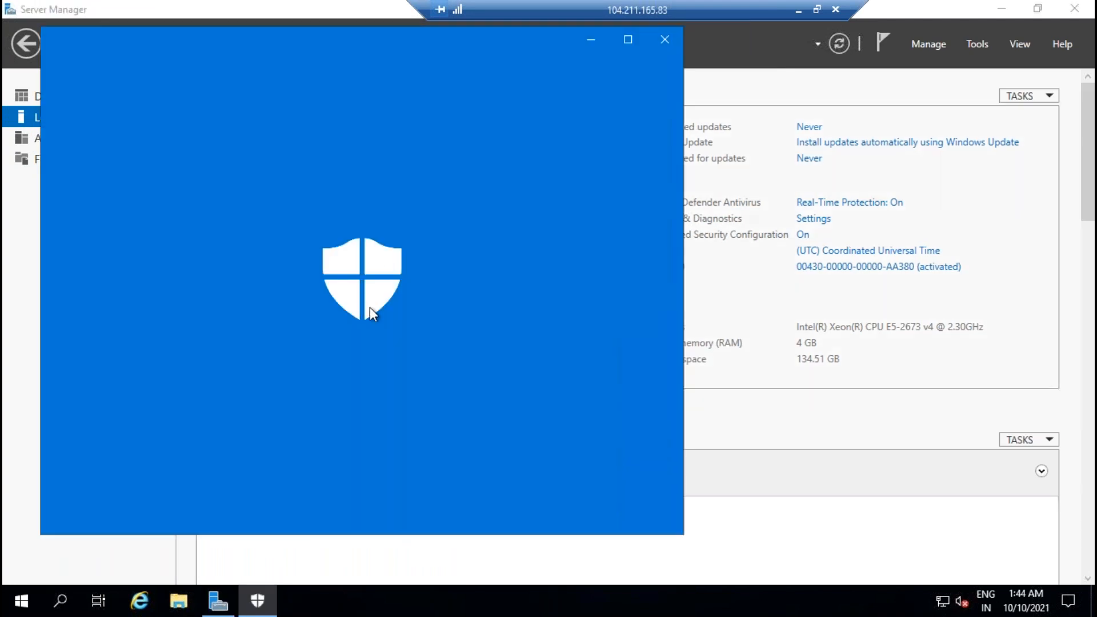
{"action": "scroll", "coordinate": [367, 364], "scroll_direction": "down", "scroll_amount": 1}
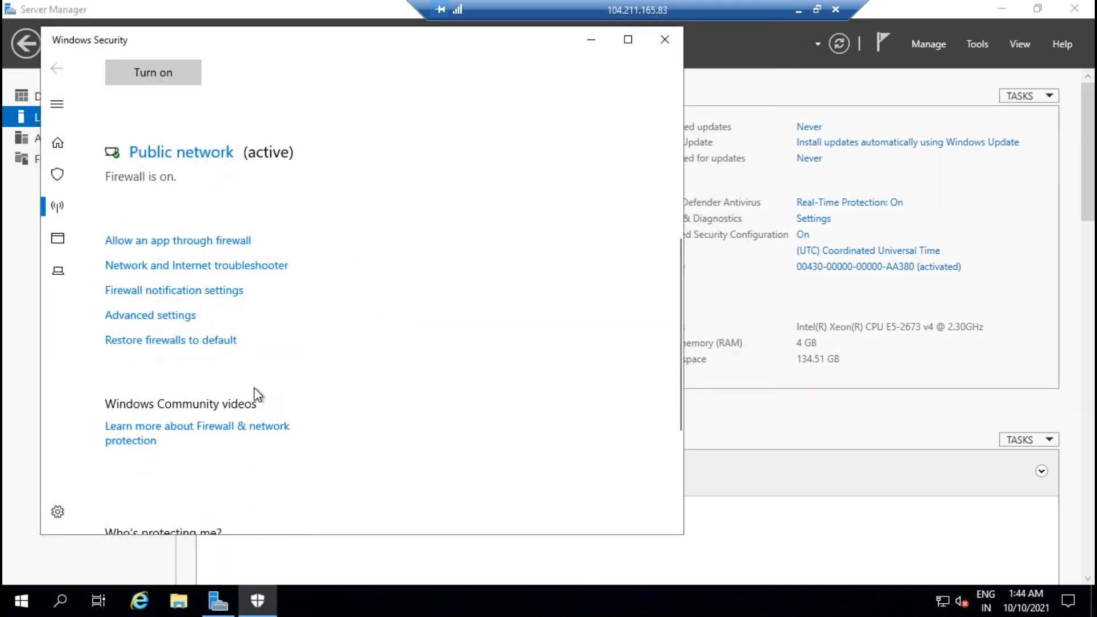
{"action": "left_click", "coordinate": [174, 152]}
{"action": "left_click", "coordinate": [122, 354]}
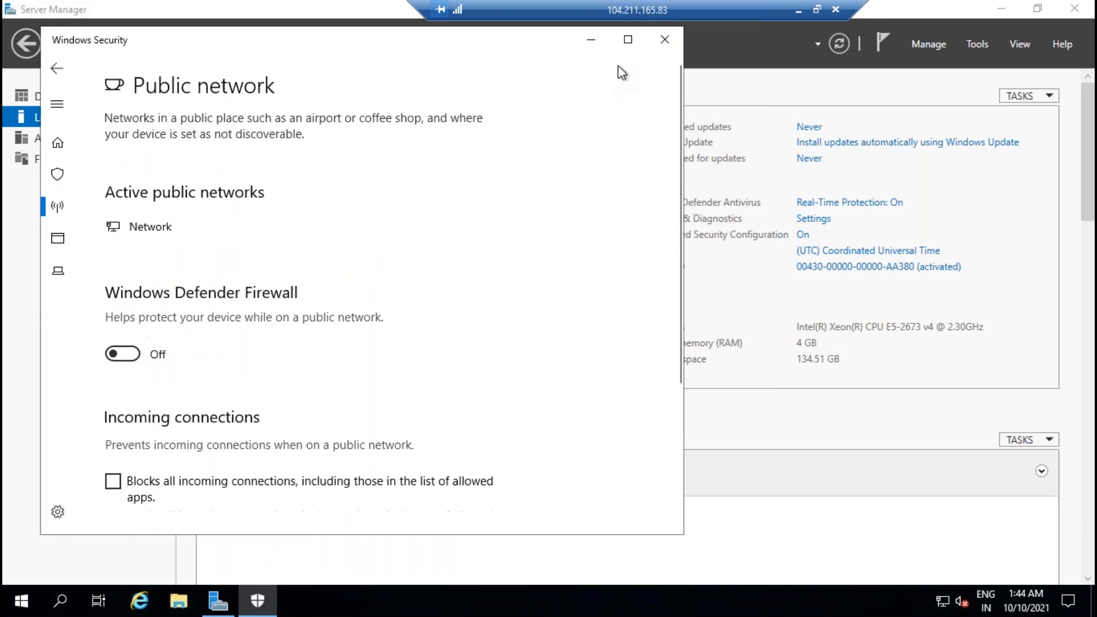
{"action": "left_click", "coordinate": [657, 40]}
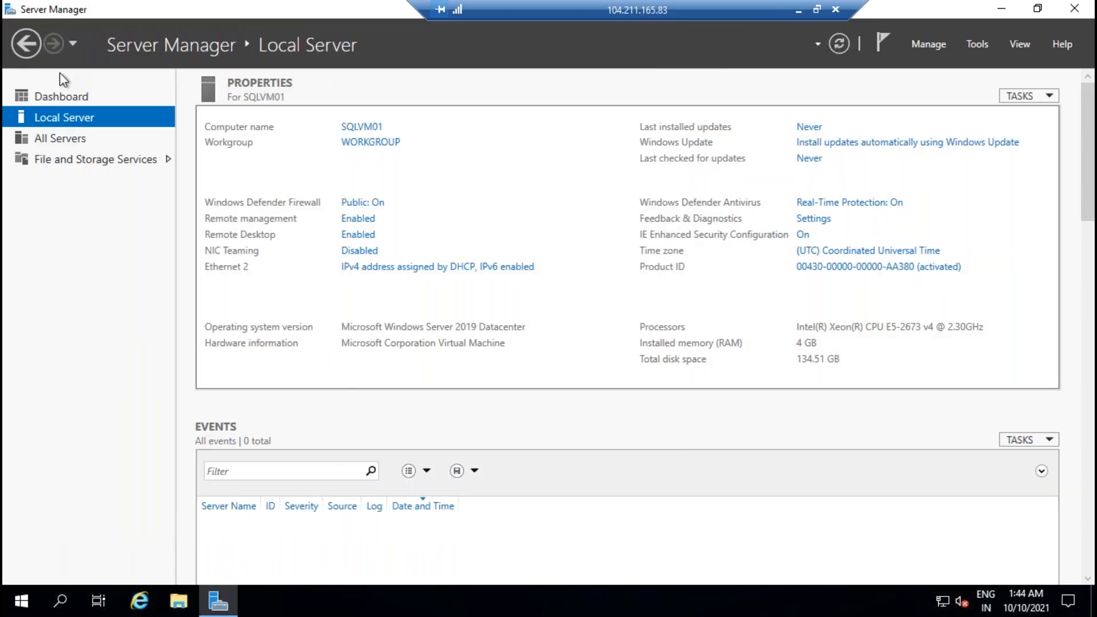
{"action": "left_click", "coordinate": [55, 101]}
Step: Advance the Add Roles and Features wizard on SQLVM01 to the Features page
{"action": "left_click", "coordinate": [449, 205]}
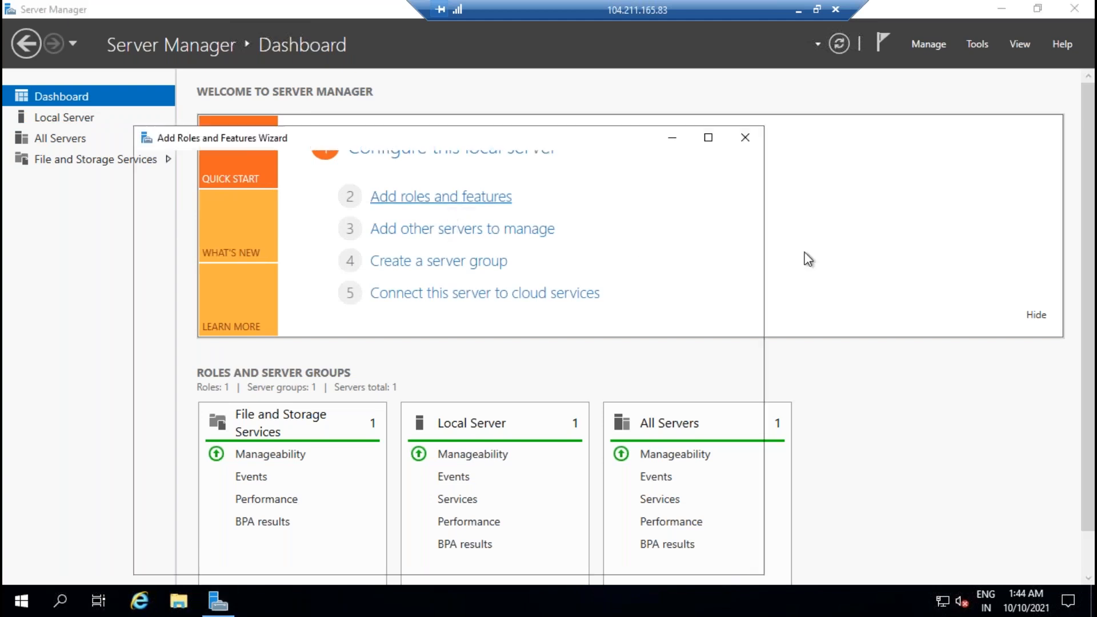
{"action": "left_click", "coordinate": [557, 561]}
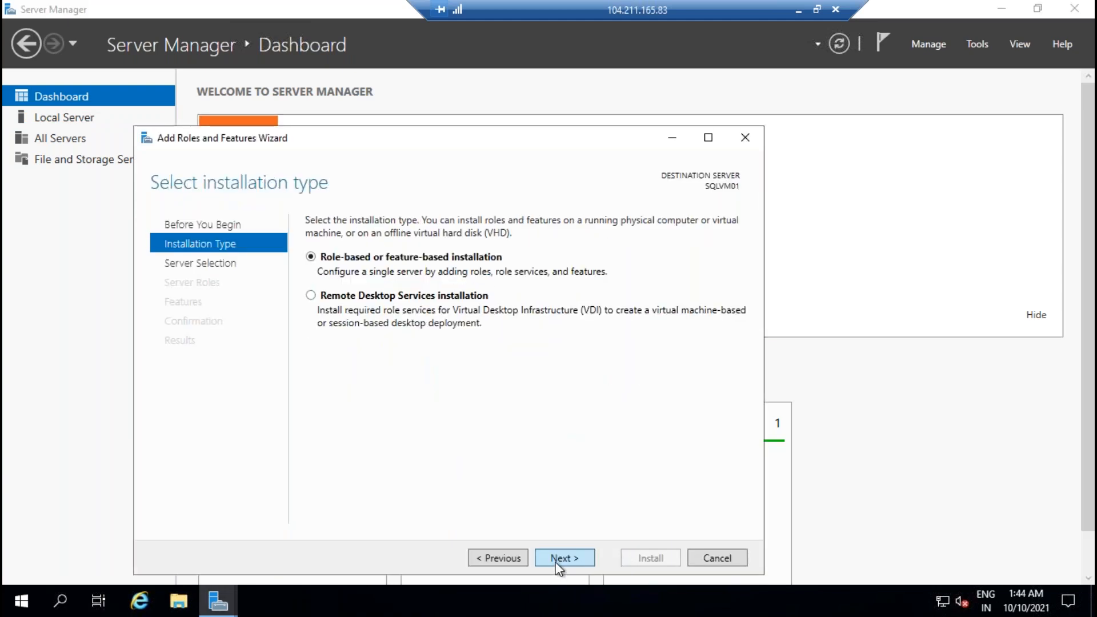
{"action": "left_click", "coordinate": [557, 559]}
{"action": "left_click", "coordinate": [557, 559]}
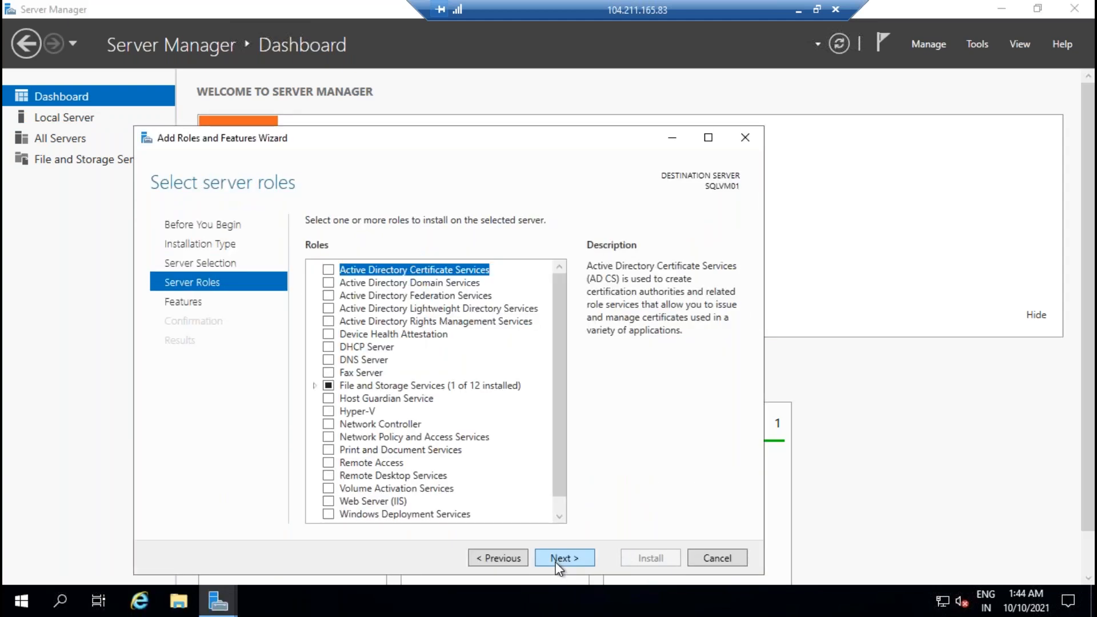
{"action": "scroll", "coordinate": [509, 445], "scroll_direction": "down", "scroll_amount": 1}
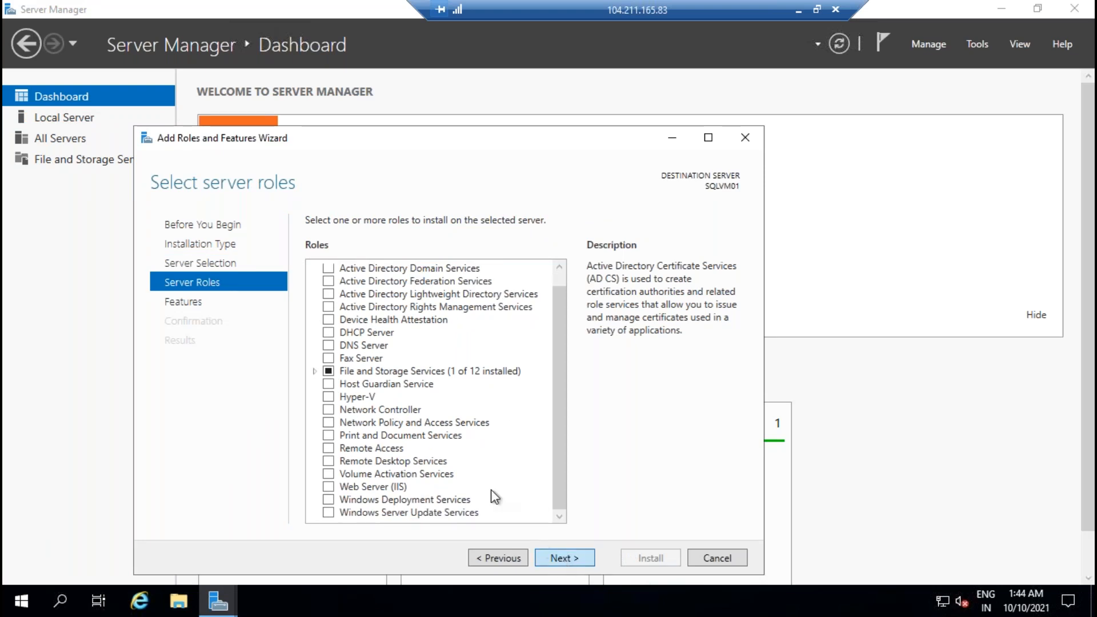
{"action": "left_click", "coordinate": [557, 557]}
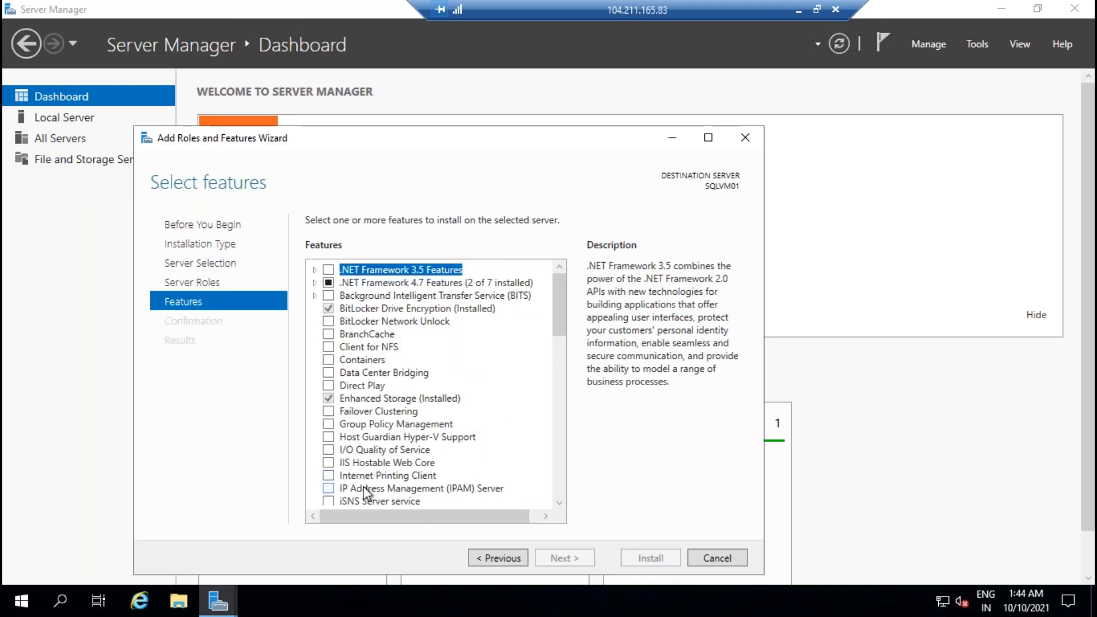
Step: Select Failover Clustering with its management tools and start the installation
{"action": "scroll", "coordinate": [404, 425], "scroll_direction": "down", "scroll_amount": 1}
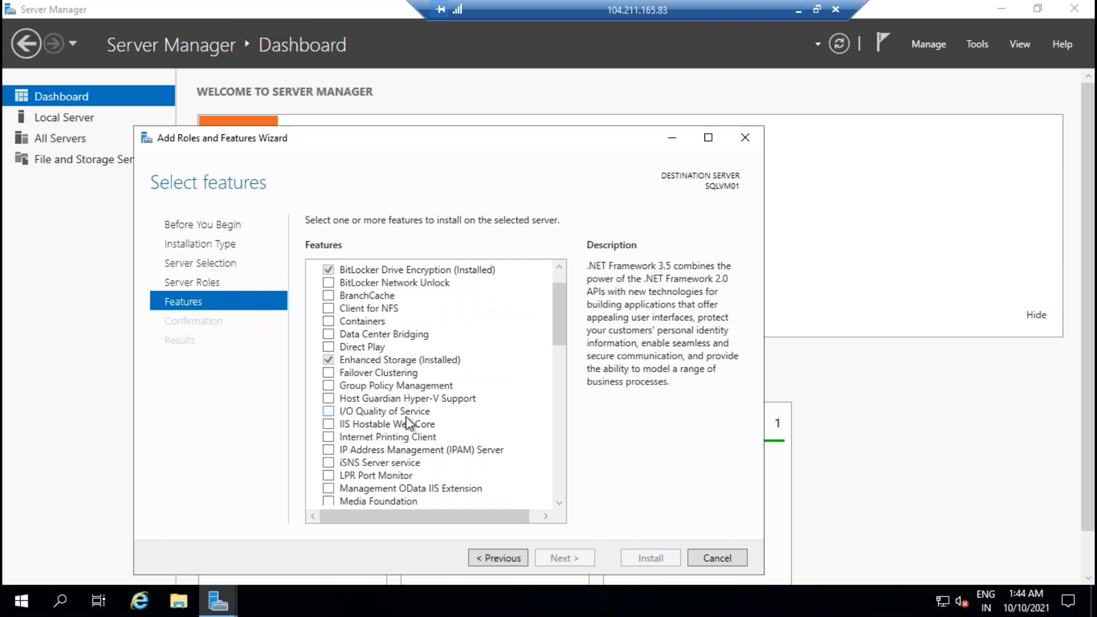
{"action": "left_click", "coordinate": [328, 372]}
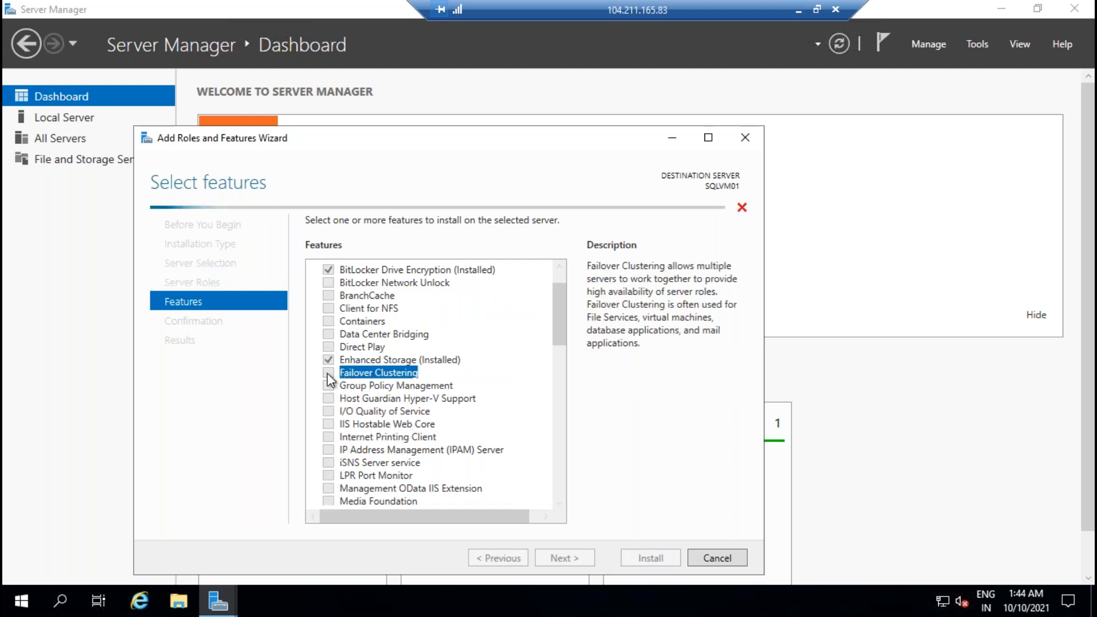
{"action": "left_click", "coordinate": [501, 482]}
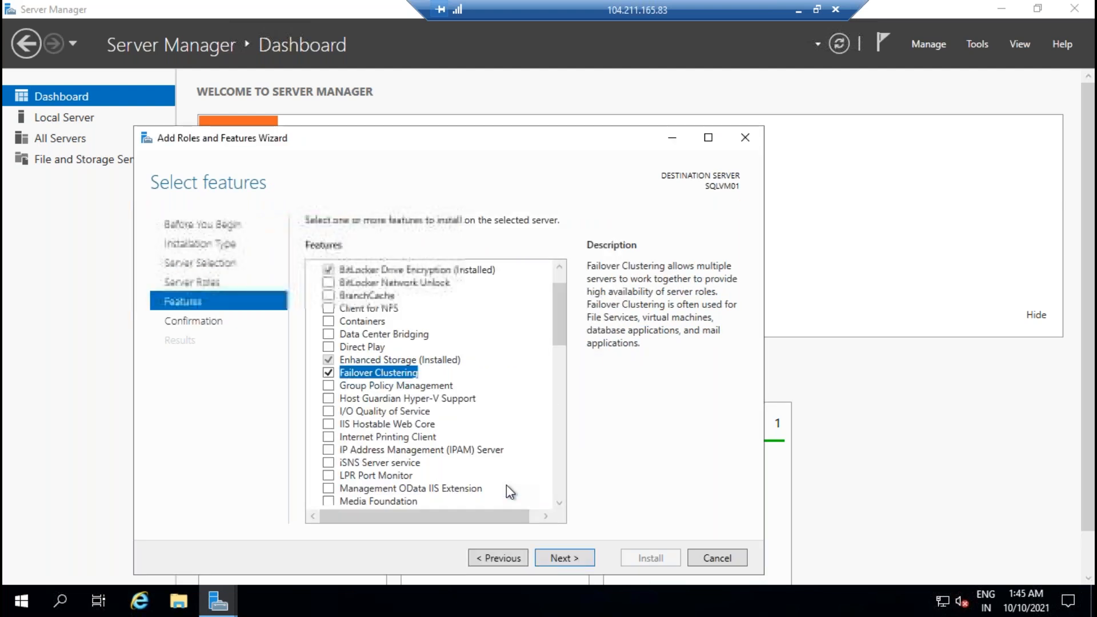
{"action": "left_click", "coordinate": [573, 559]}
{"action": "left_click", "coordinate": [644, 560]}
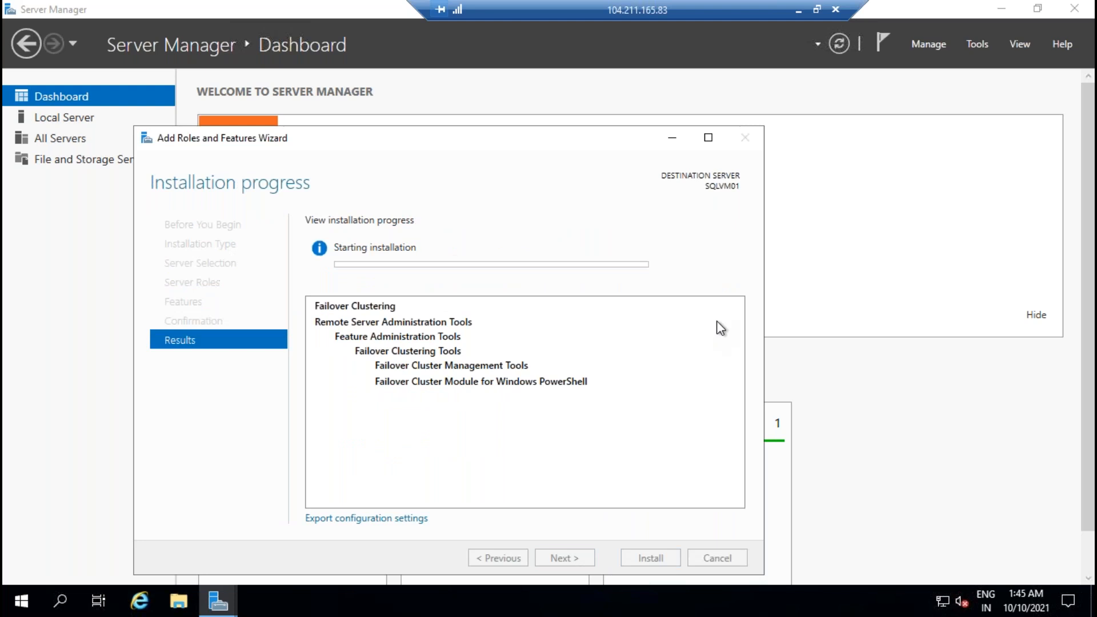
Step: Switch from the SQLVM01 session to the other remote desktop session
{"action": "left_click", "coordinate": [798, 11]}
{"action": "left_click", "coordinate": [692, 600]}
{"action": "left_click", "coordinate": [811, 522]}
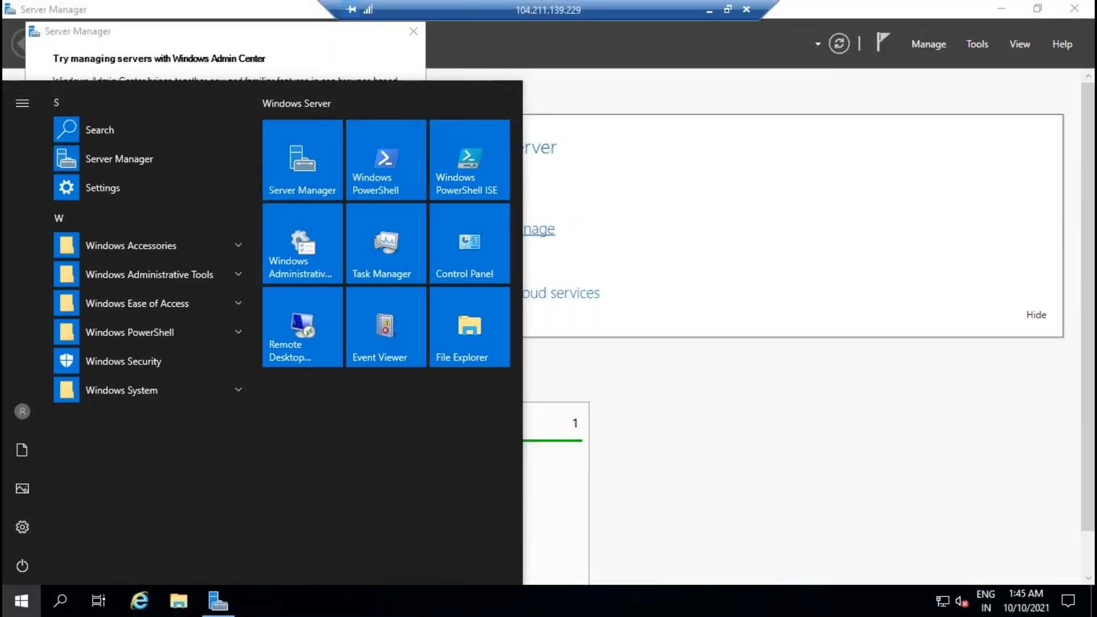
Step: Maximize Server Manager on SQLVM02 and turn IE Enhanced Security off for users and administrators
{"action": "left_click", "coordinate": [307, 171]}
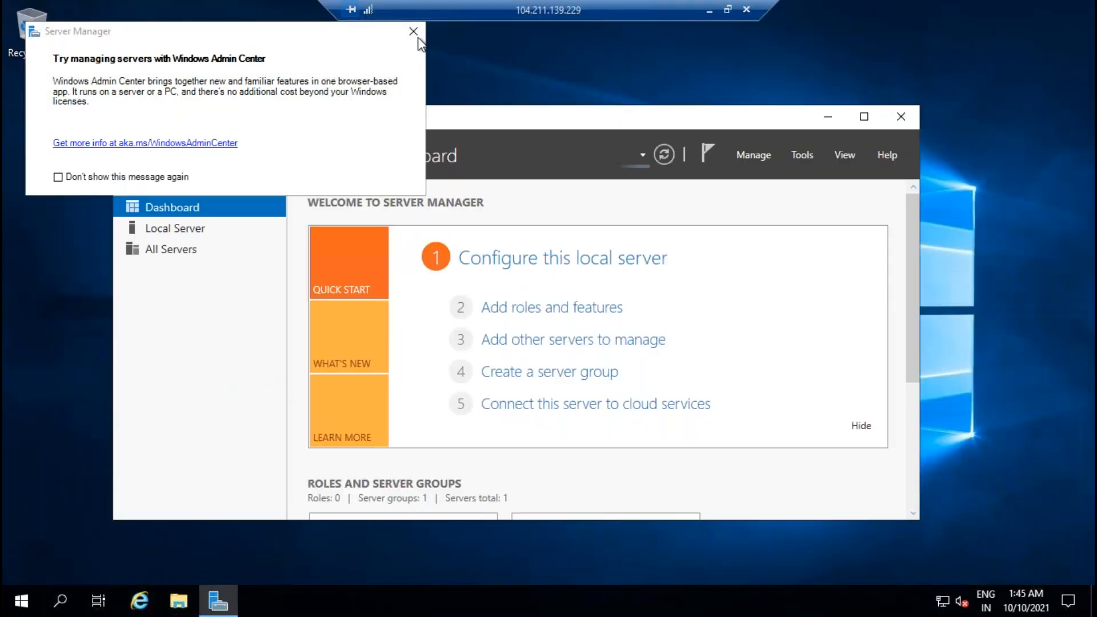
{"action": "left_click", "coordinate": [413, 32]}
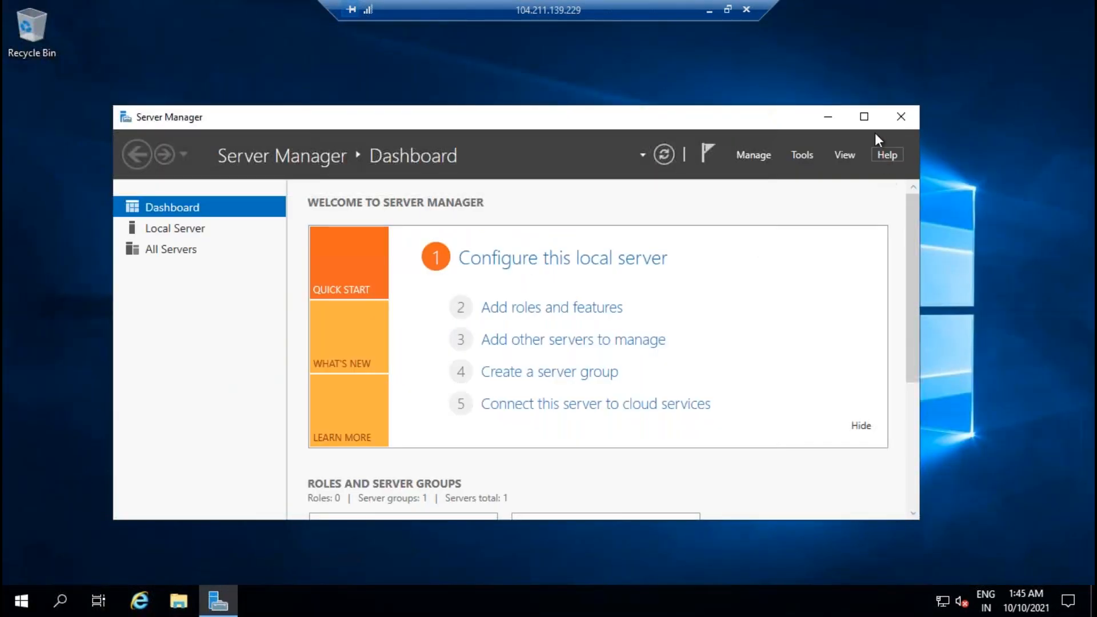
{"action": "double_click", "coordinate": [786, 129]}
{"action": "left_click", "coordinate": [80, 122]}
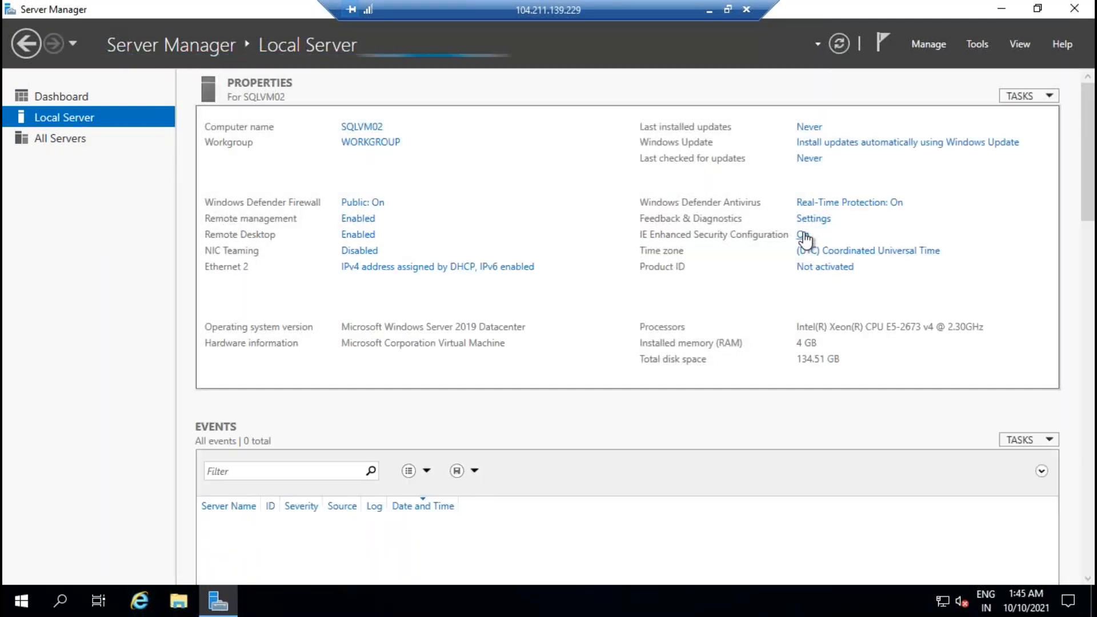
{"action": "left_click", "coordinate": [803, 235]}
{"action": "left_click", "coordinate": [446, 375]}
{"action": "left_click", "coordinate": [444, 279]}
{"action": "left_click", "coordinate": [622, 447]}
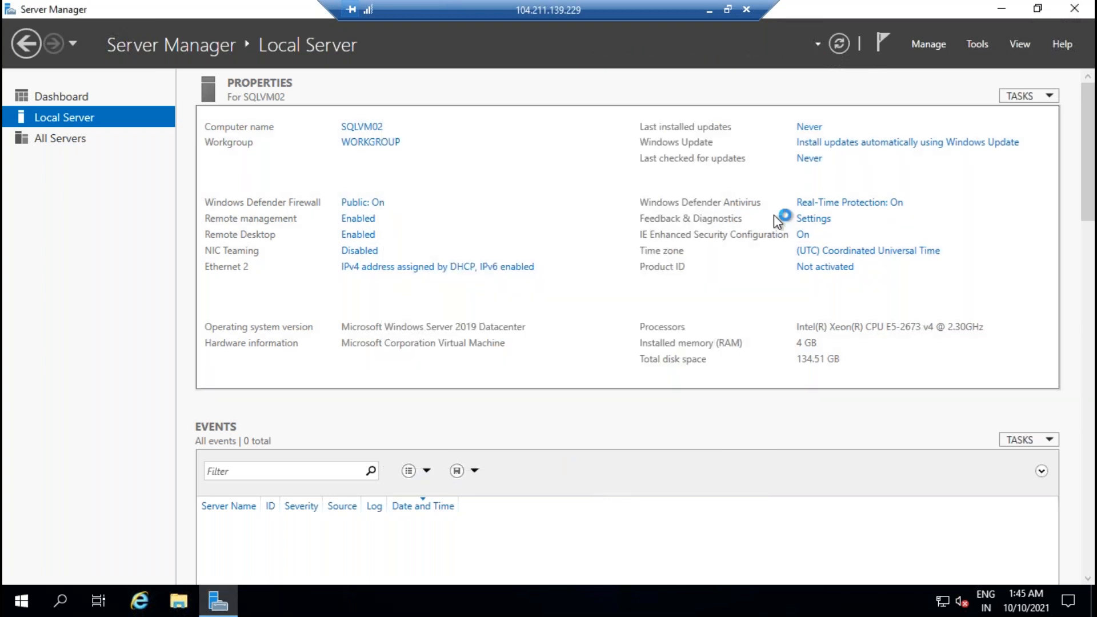
Step: Turn off the Windows Defender Firewall for domain and private networks
{"action": "left_click", "coordinate": [379, 203]}
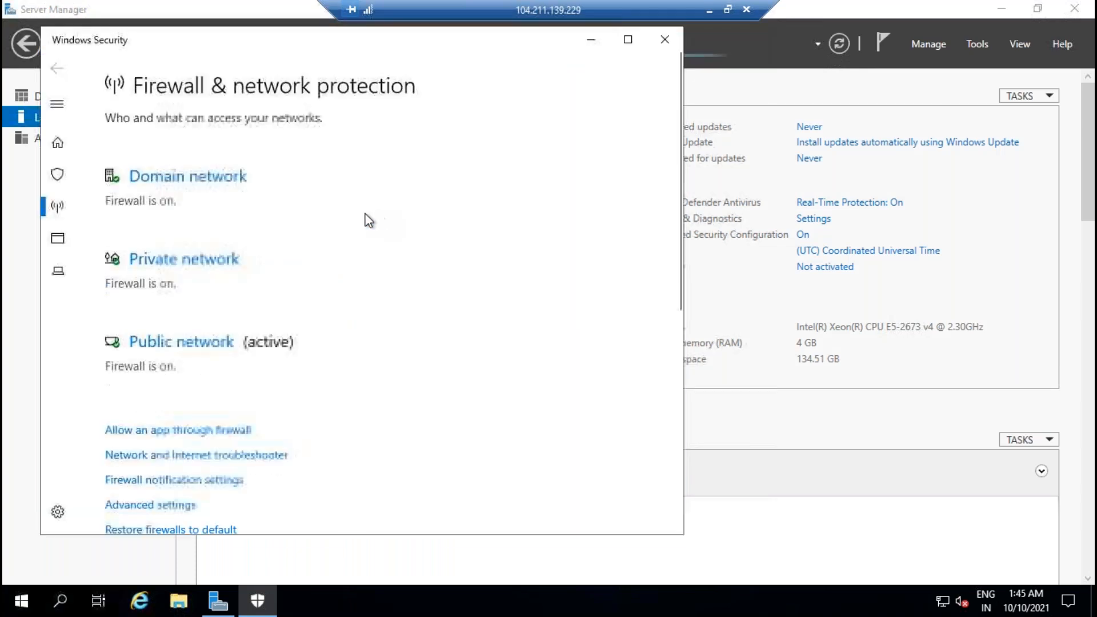
{"action": "left_click", "coordinate": [171, 178]}
{"action": "left_click", "coordinate": [122, 338]}
{"action": "left_click", "coordinate": [56, 69]}
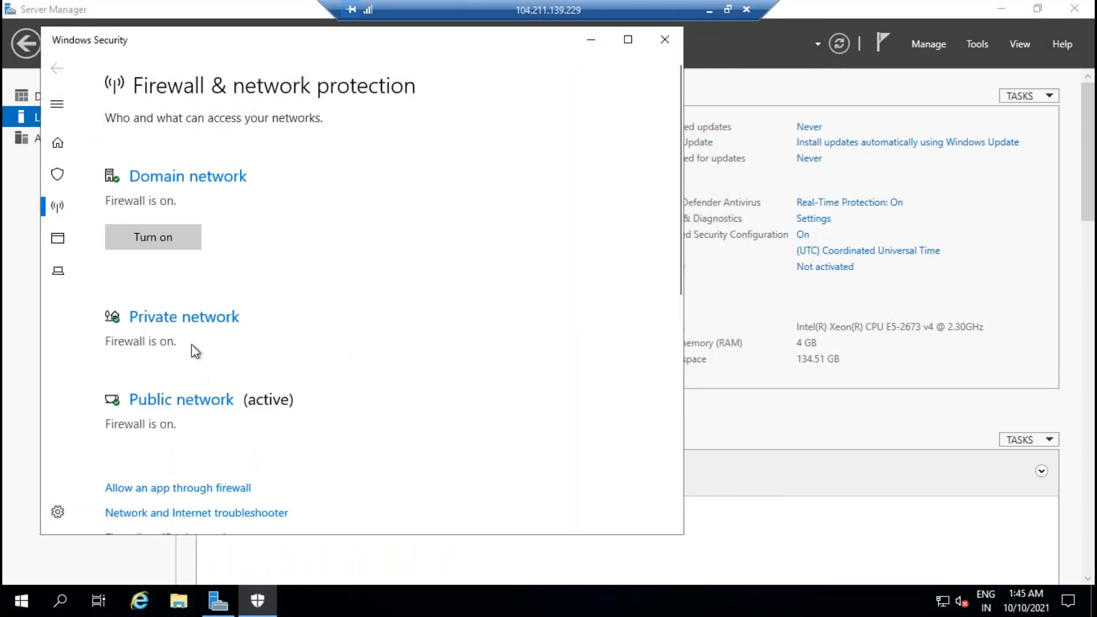
{"action": "left_click", "coordinate": [200, 321]}
{"action": "left_click", "coordinate": [128, 354]}
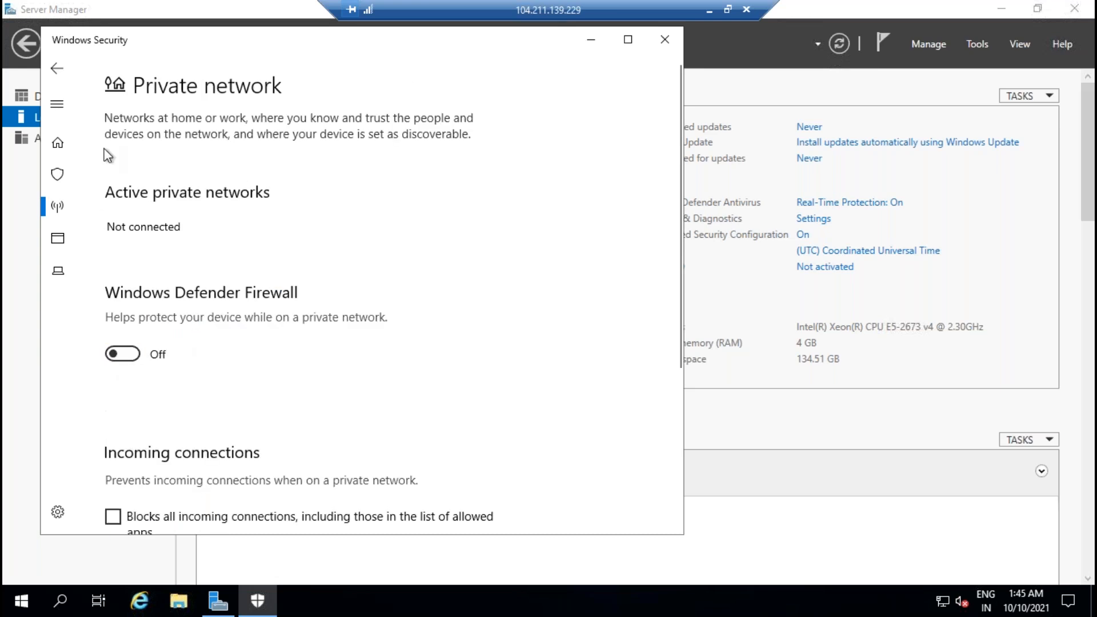
Step: Turn off the public network firewall and close Windows Security
{"action": "left_click", "coordinate": [61, 73]}
{"action": "scroll", "coordinate": [347, 352], "scroll_direction": "down", "scroll_amount": 5}
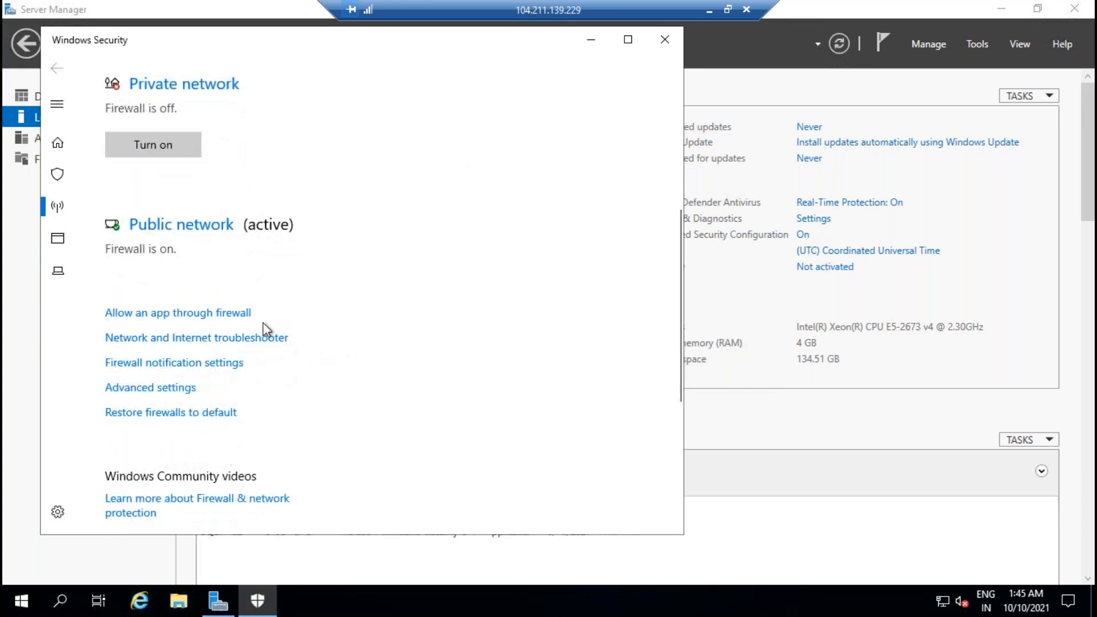
{"action": "left_click", "coordinate": [174, 225]}
{"action": "left_click", "coordinate": [115, 355]}
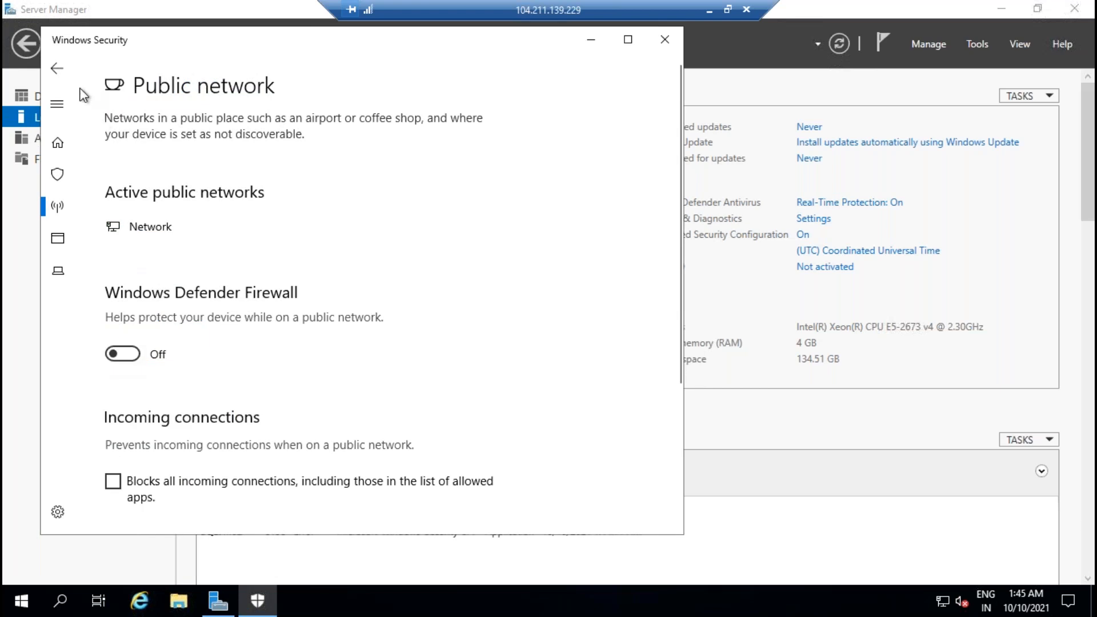
{"action": "left_click", "coordinate": [57, 71]}
{"action": "left_click", "coordinate": [664, 40]}
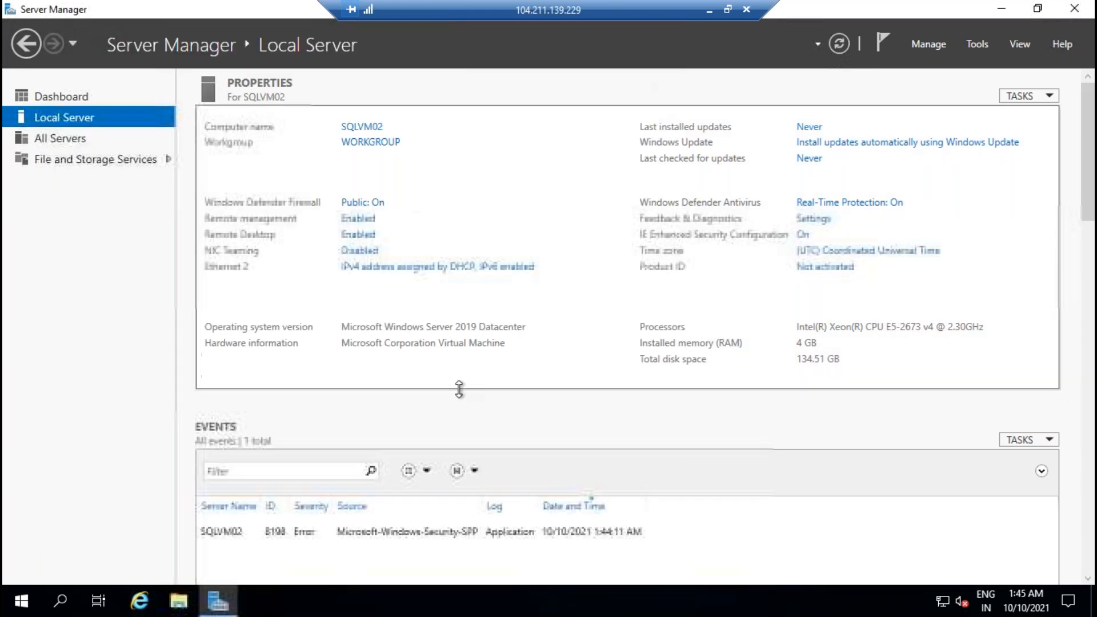
Step: Install Failover Clustering with its management tools on SQLVM02, then minimize the session
{"action": "left_click", "coordinate": [65, 102]}
{"action": "left_click", "coordinate": [465, 189]}
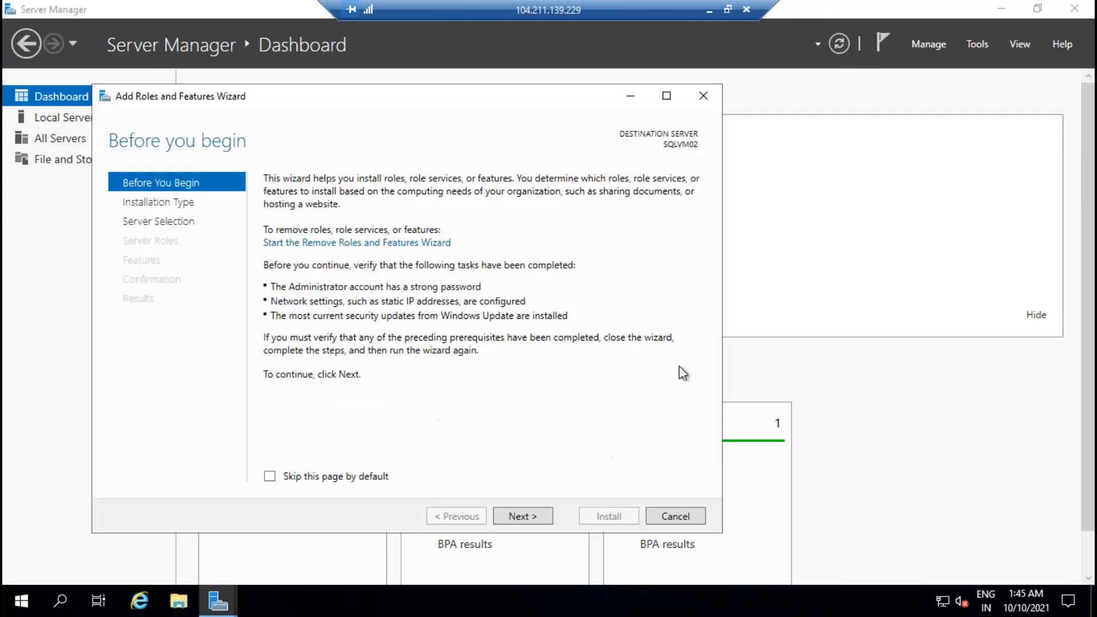
{"action": "left_click", "coordinate": [544, 516]}
{"action": "left_click", "coordinate": [544, 516]}
{"action": "left_click", "coordinate": [544, 516]}
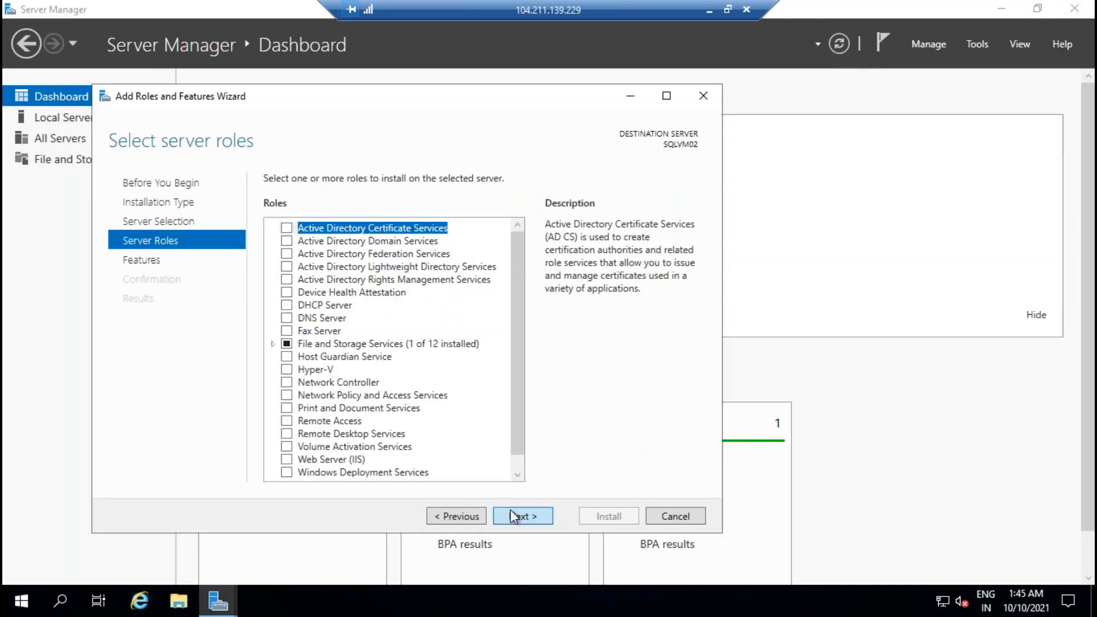
{"action": "left_click", "coordinate": [522, 517]}
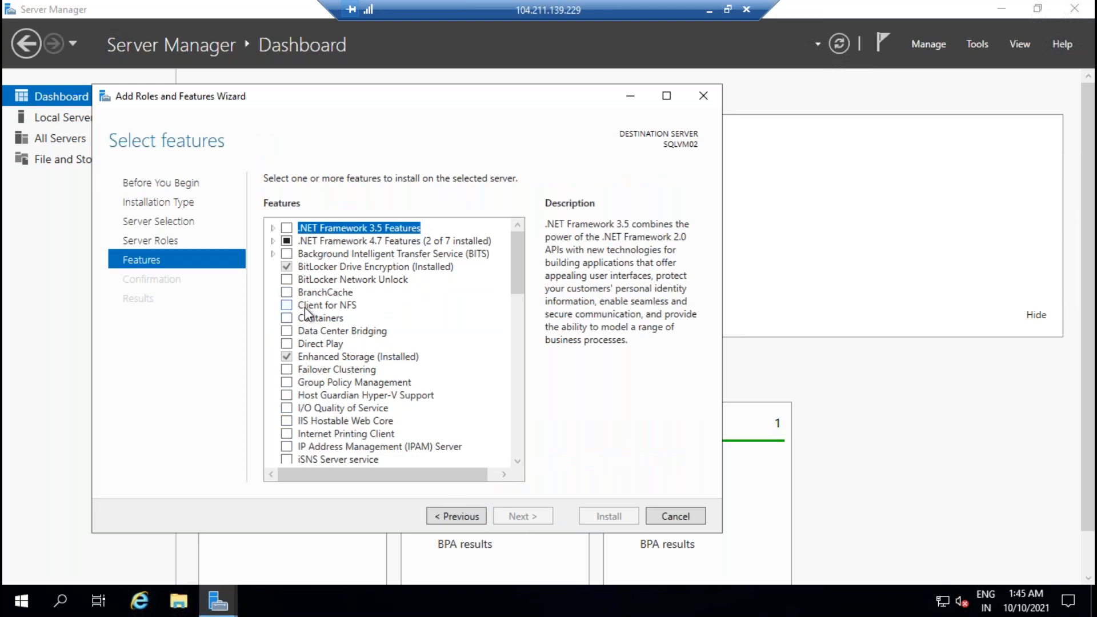
{"action": "left_click", "coordinate": [287, 369]}
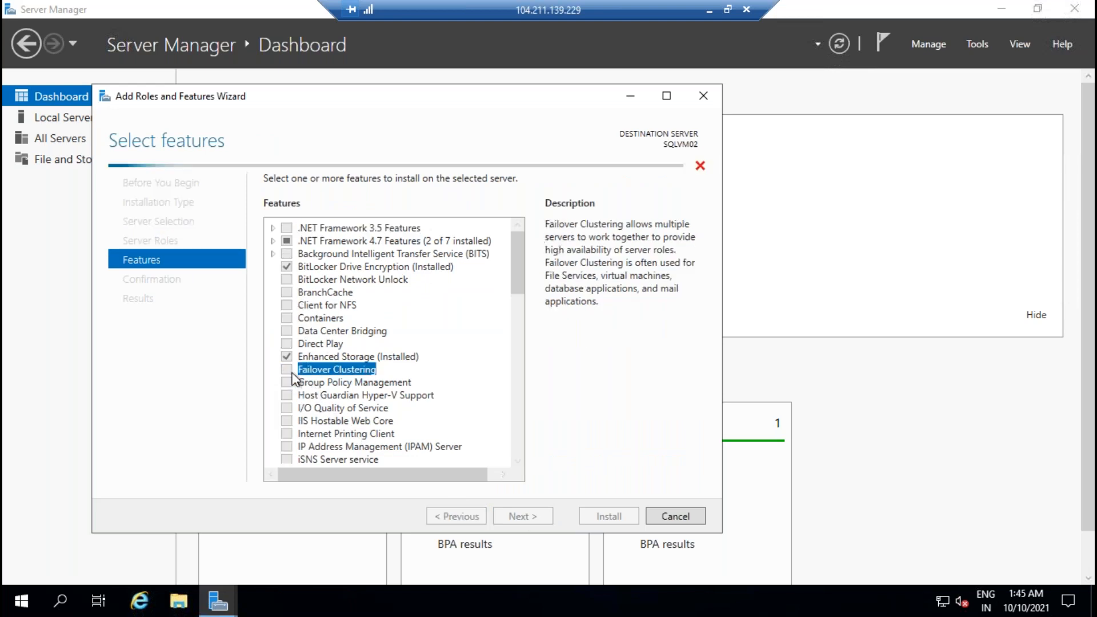
{"action": "left_click", "coordinate": [522, 516]}
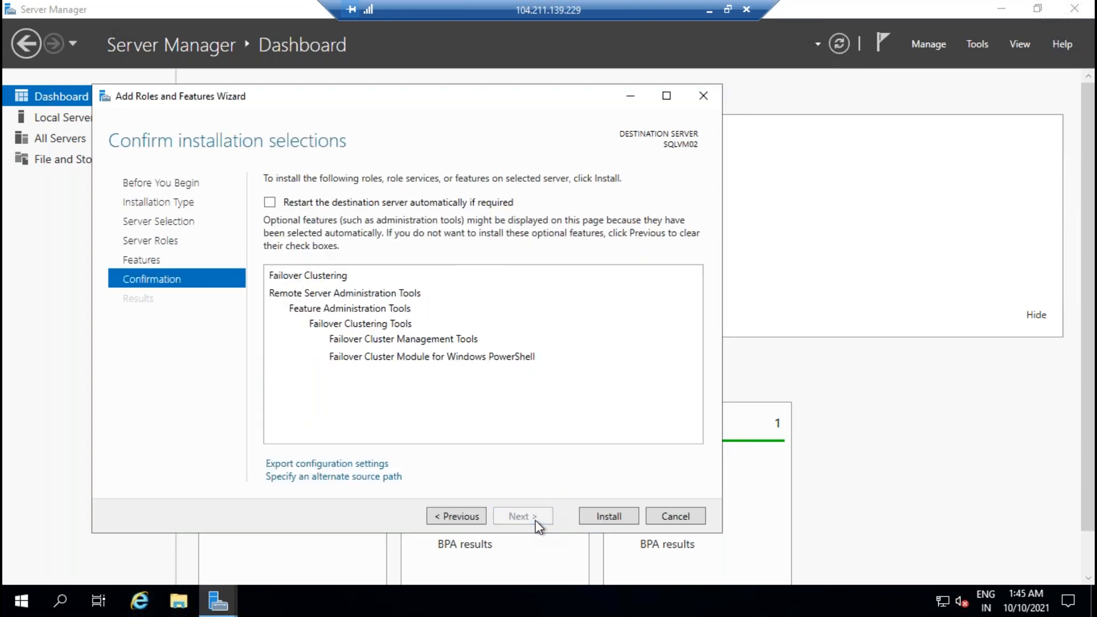
{"action": "left_click", "coordinate": [597, 517]}
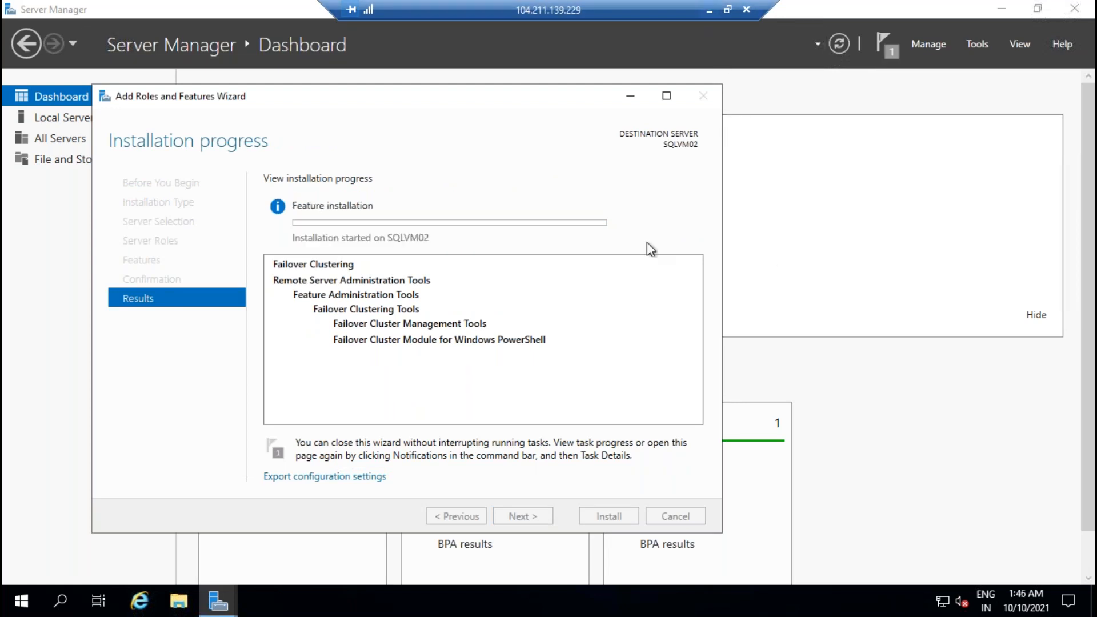
{"action": "left_click", "coordinate": [709, 11]}
Step: On ADVM01, start the domain controller promotion as a new forest named SQLDBA.com
{"action": "mouse_move", "coordinate": [689, 612]}
{"action": "left_click", "coordinate": [523, 567]}
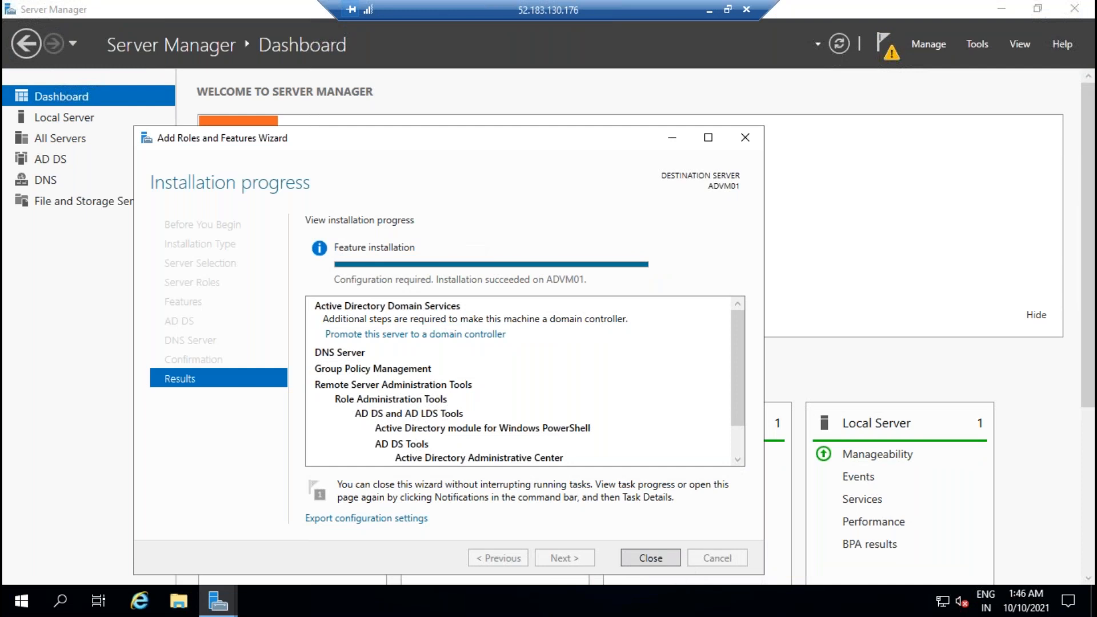
{"action": "left_click", "coordinate": [650, 558]}
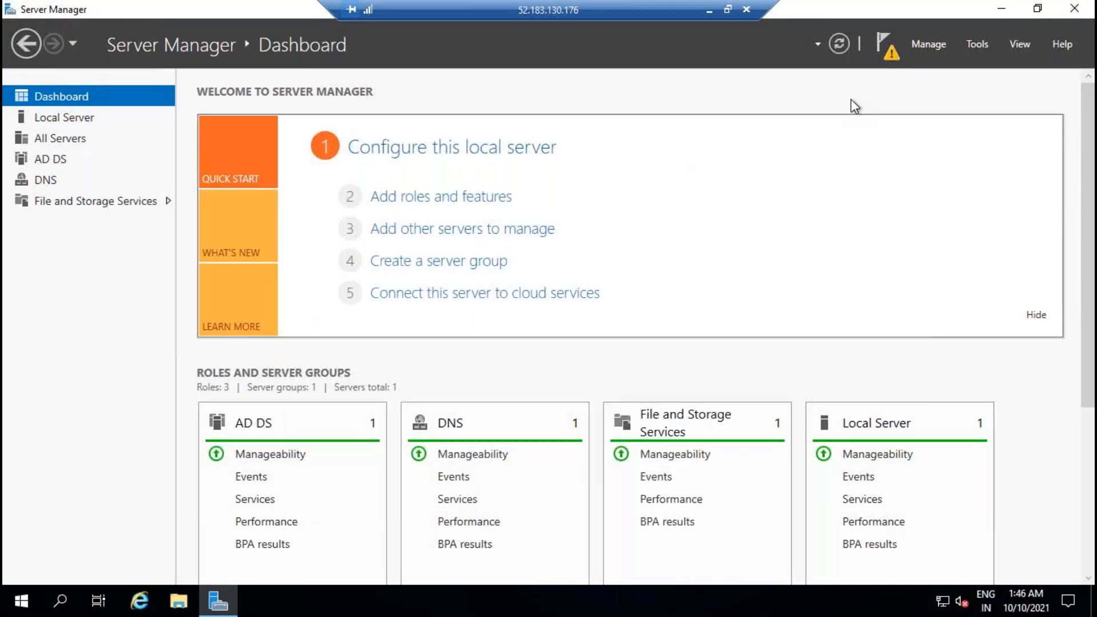
{"action": "left_click", "coordinate": [890, 56]}
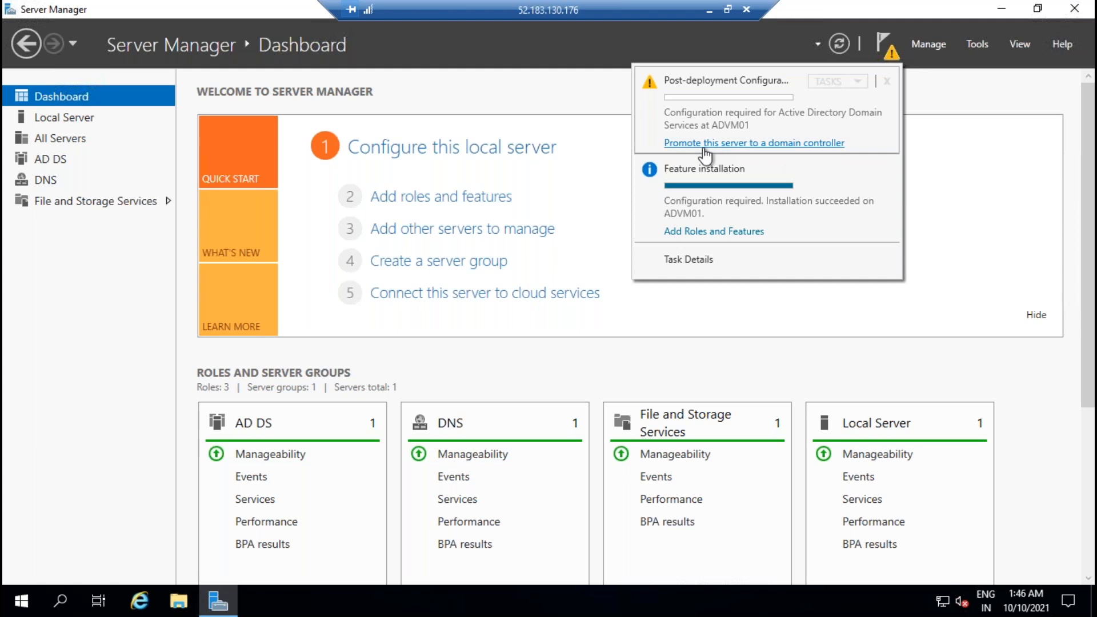
{"action": "left_click", "coordinate": [794, 144]}
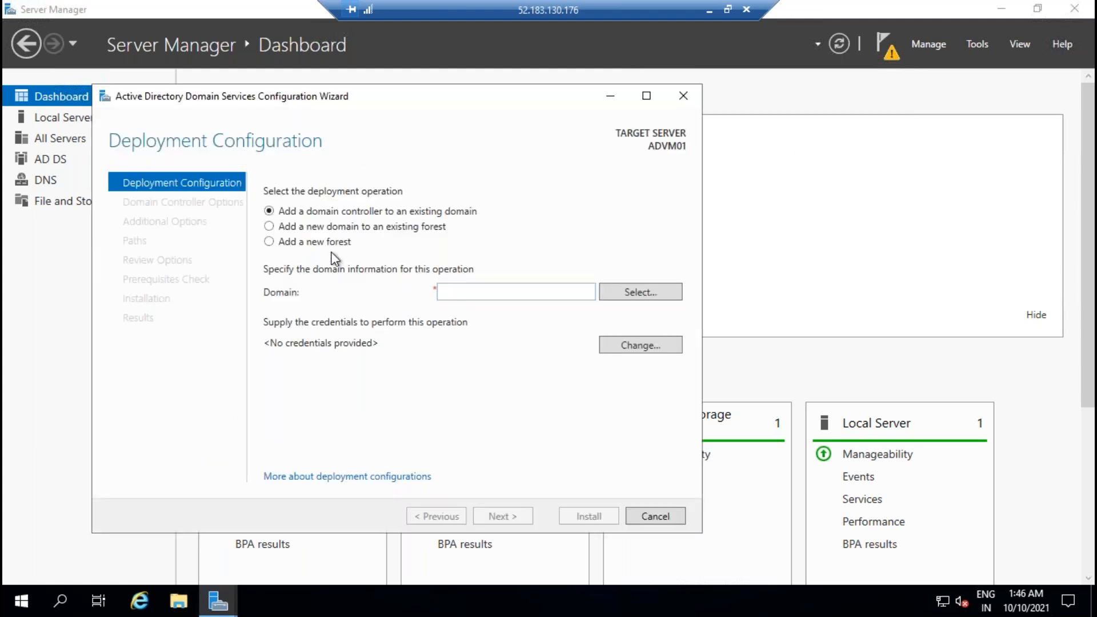
{"action": "left_click", "coordinate": [334, 243]}
{"action": "left_click", "coordinate": [483, 293]}
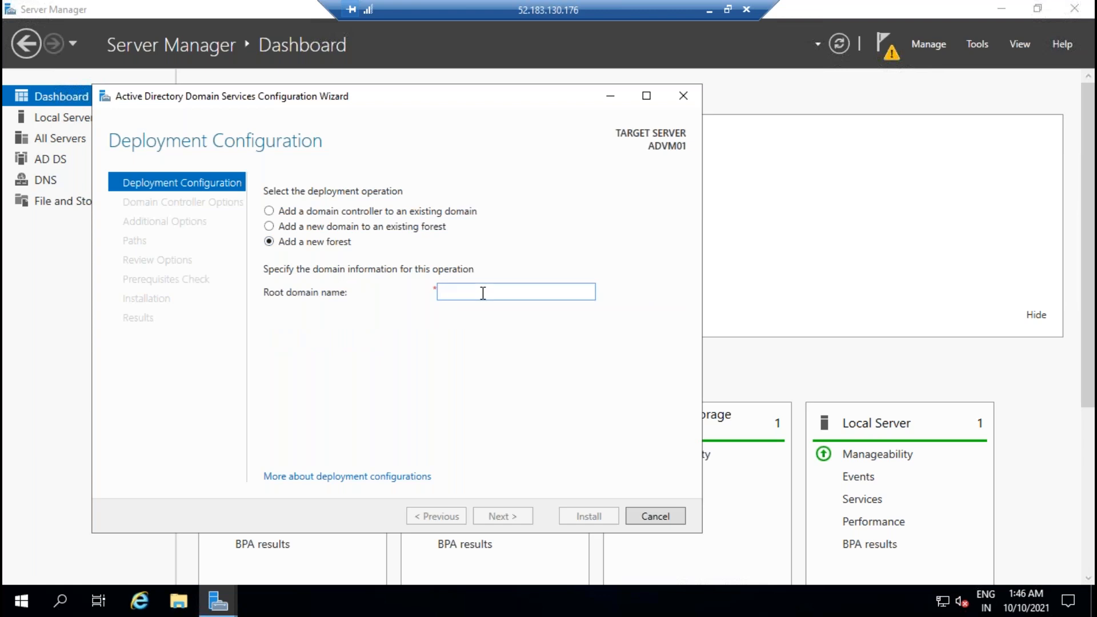
{"action": "type", "text": "SQLDBA.com"}
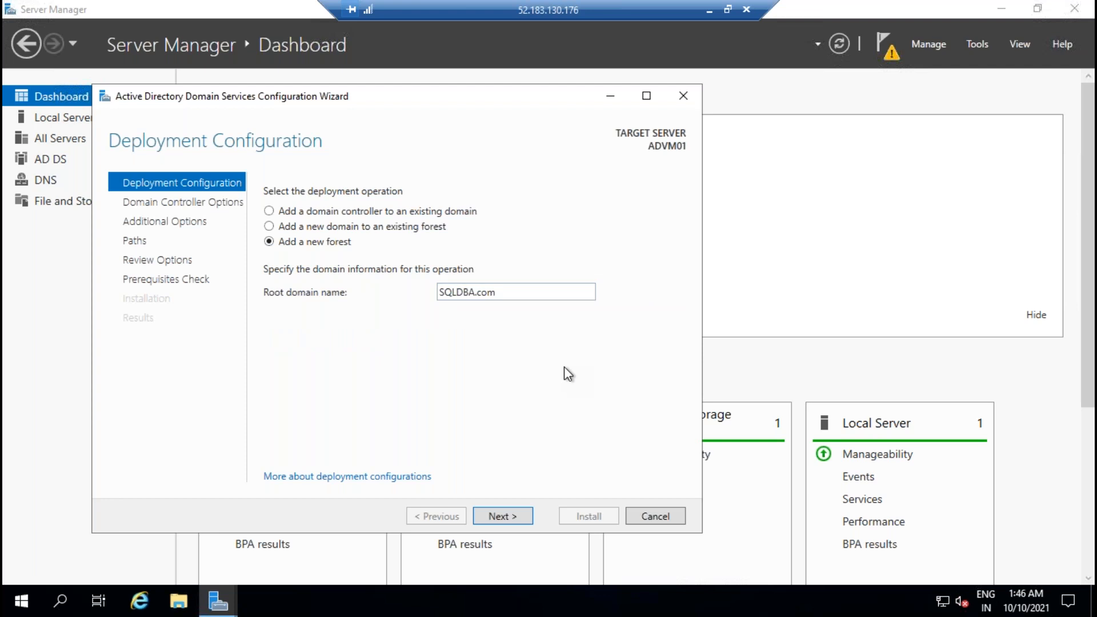
{"action": "left_click", "coordinate": [511, 518]}
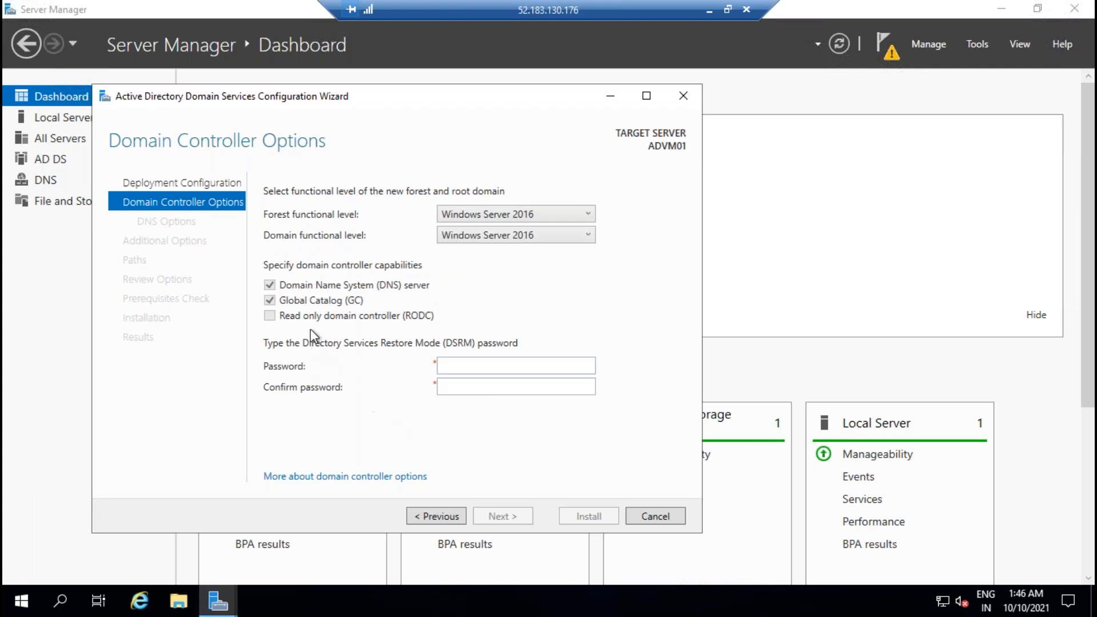
Step: Set and confirm the DSRM password, skip DNS delegation, then minimize the ADVM01 session
{"action": "left_click", "coordinate": [484, 369]}
{"action": "type", "text": "Pa"}
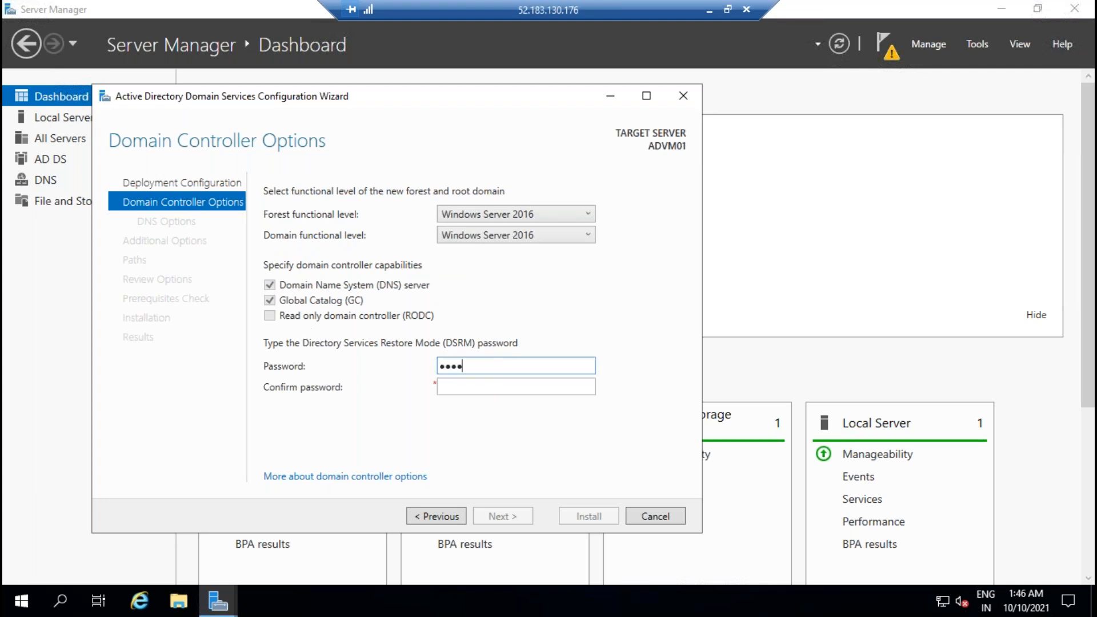
{"action": "type", "text": "•••••••"}
{"action": "key", "text": "Tab"}
{"action": "type", "text": "••"}
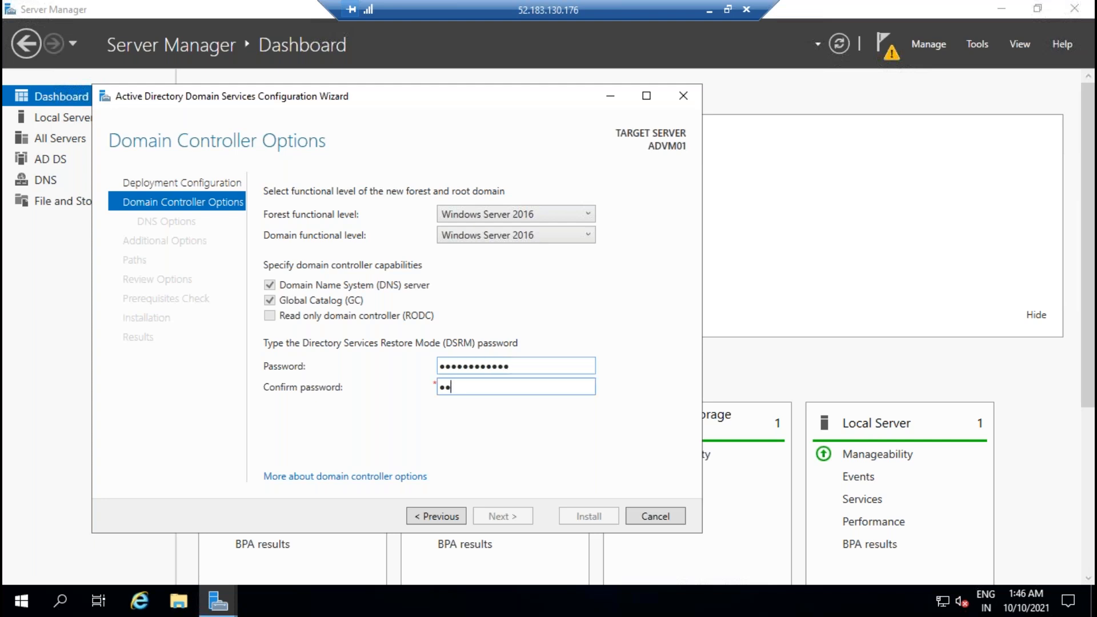
{"action": "key", "text": "BackSpace"}
{"action": "key", "text": "BackSpace"}
{"action": "type", "text": "•••••••••••••"}
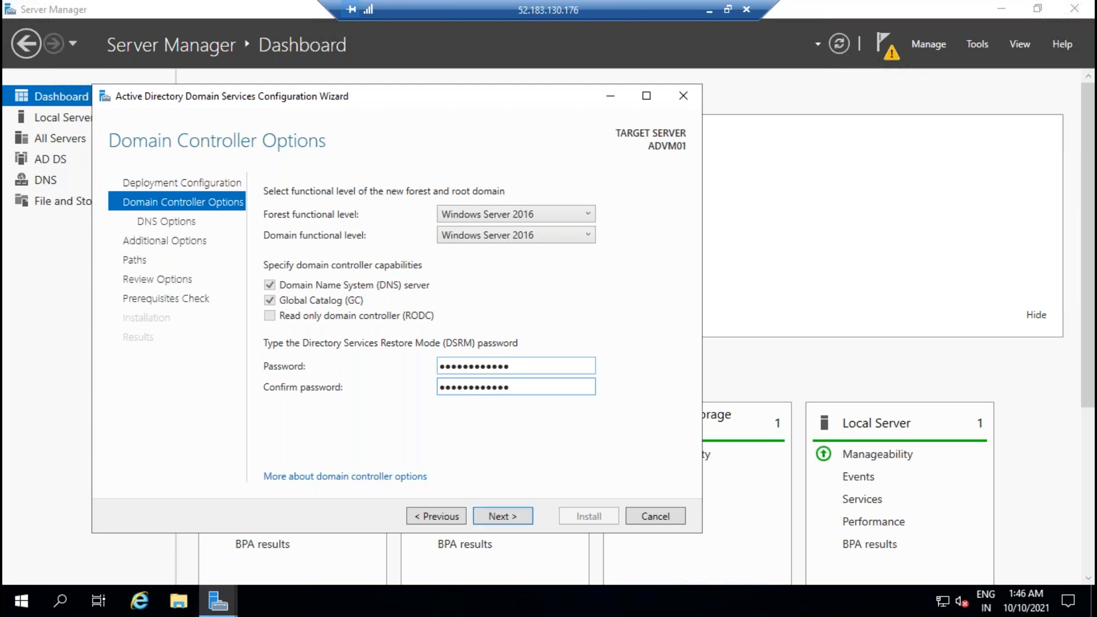
{"action": "left_click", "coordinate": [500, 517]}
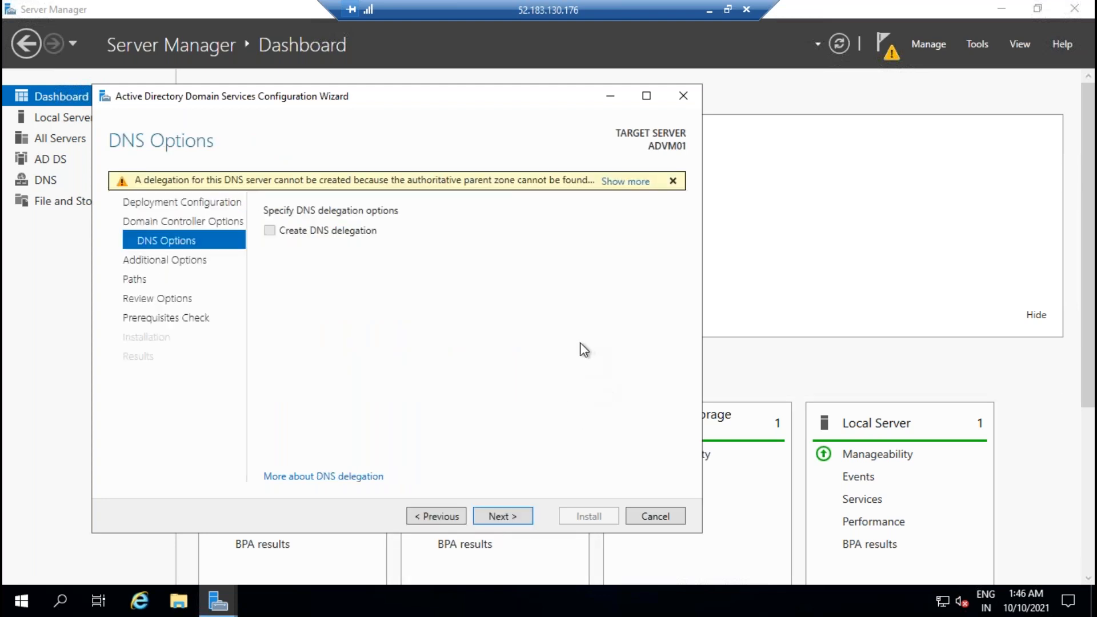
{"action": "left_click", "coordinate": [505, 516]}
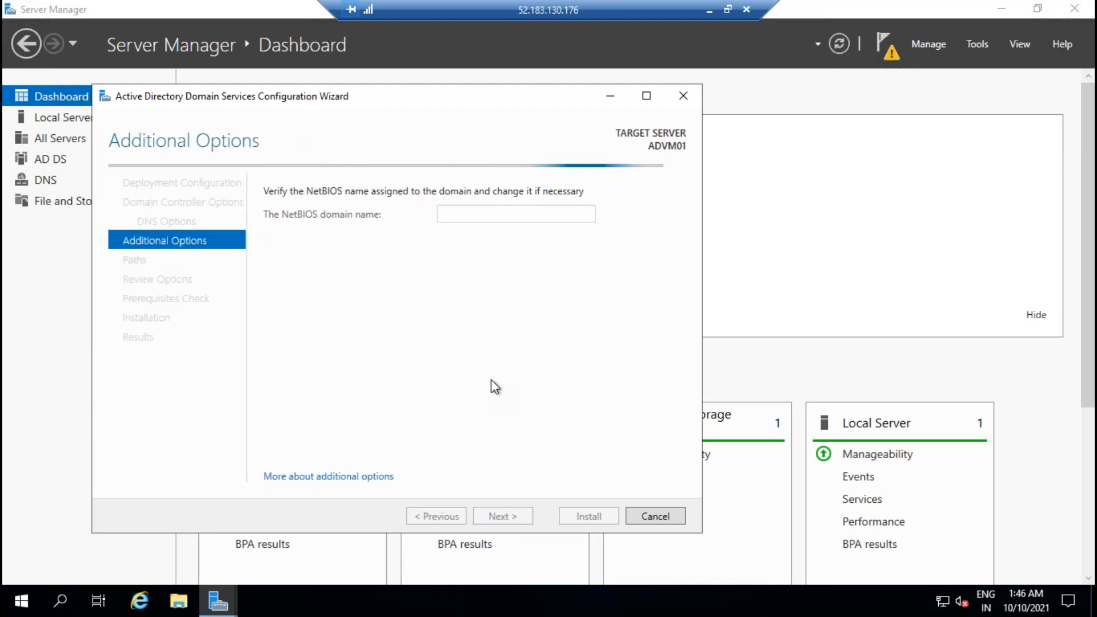
{"action": "left_click", "coordinate": [709, 10]}
Step: In the 104.211.165.83 session, open Internet Explorer maximized and dismiss its setup prompt
{"action": "mouse_move", "coordinate": [690, 606]}
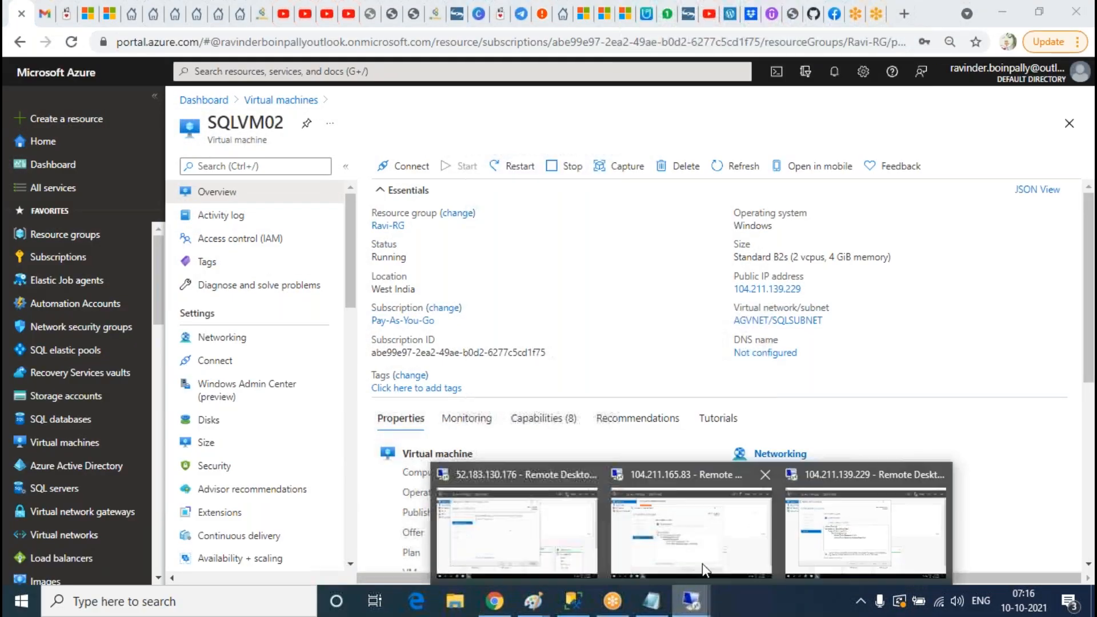
{"action": "left_click", "coordinate": [688, 526]}
{"action": "left_click", "coordinate": [650, 557]}
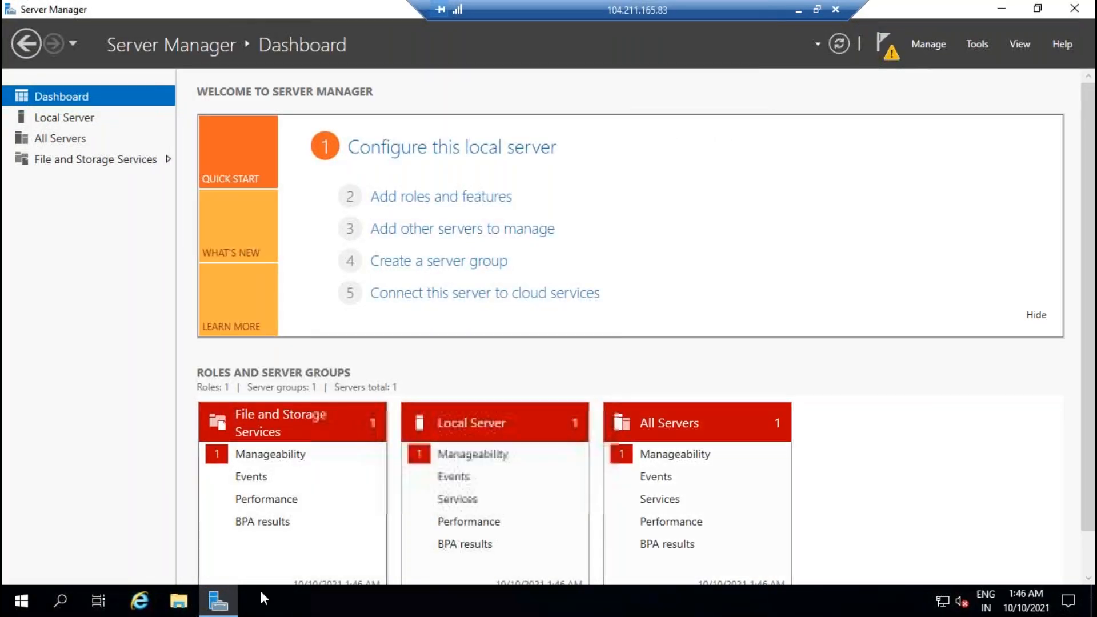
{"action": "left_click", "coordinate": [140, 600]}
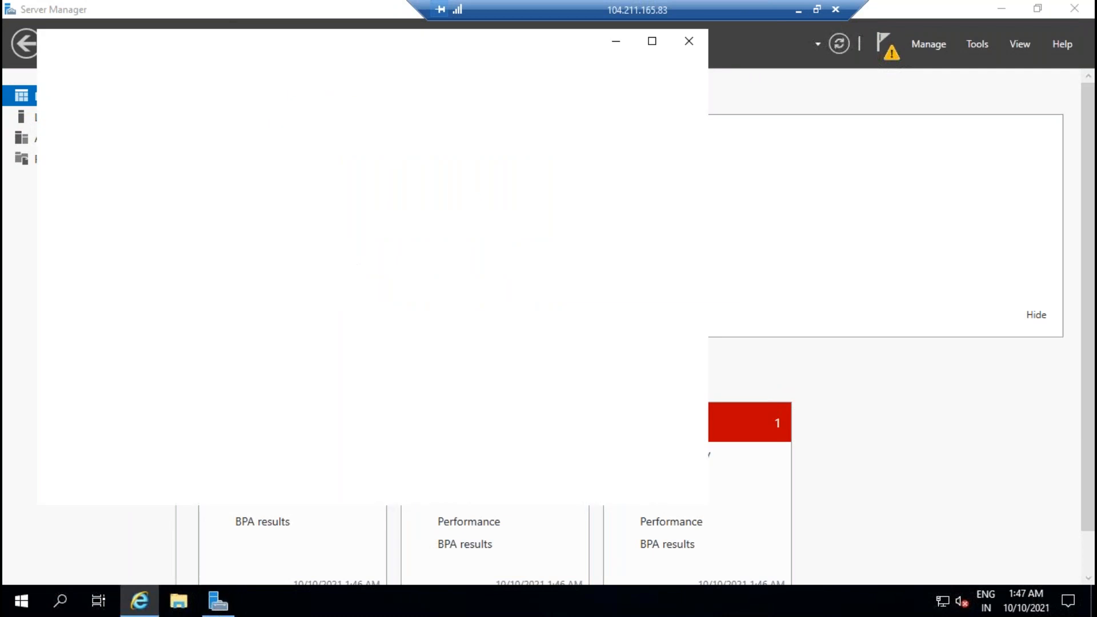
{"action": "left_click", "coordinate": [652, 41]}
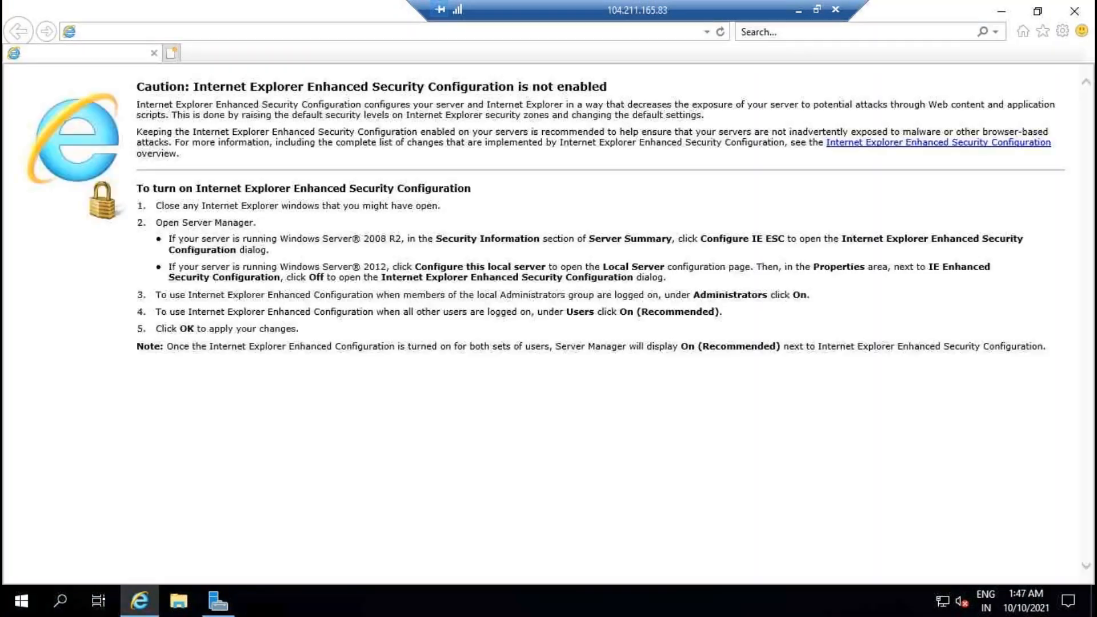
{"action": "left_click", "coordinate": [742, 421]}
{"action": "left_click", "coordinate": [468, 33]}
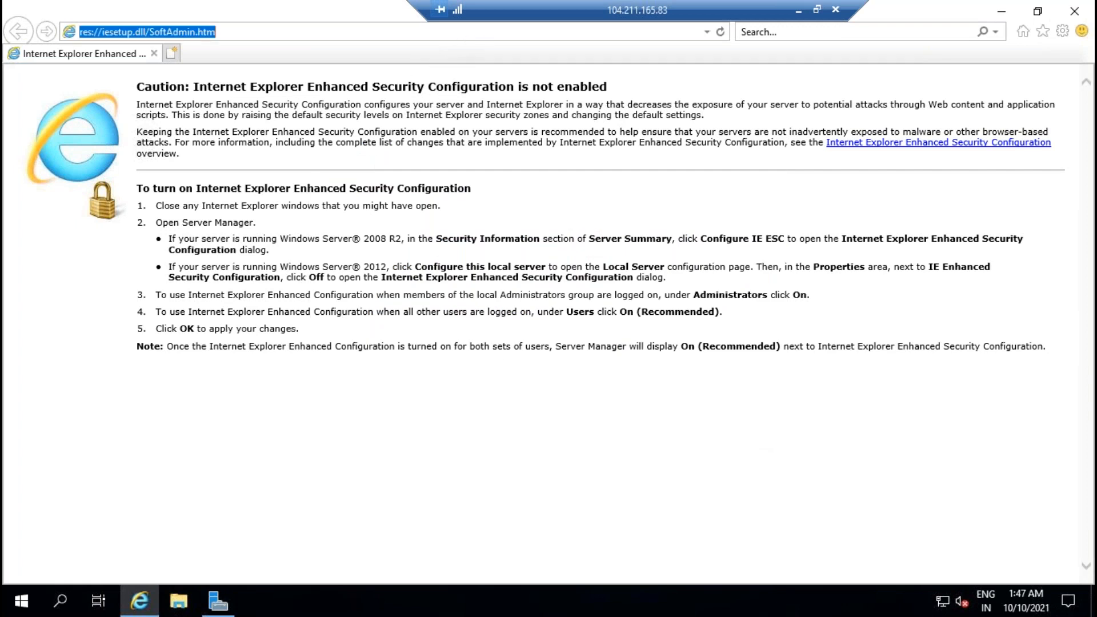
{"action": "type", "text": "www.google.c"}
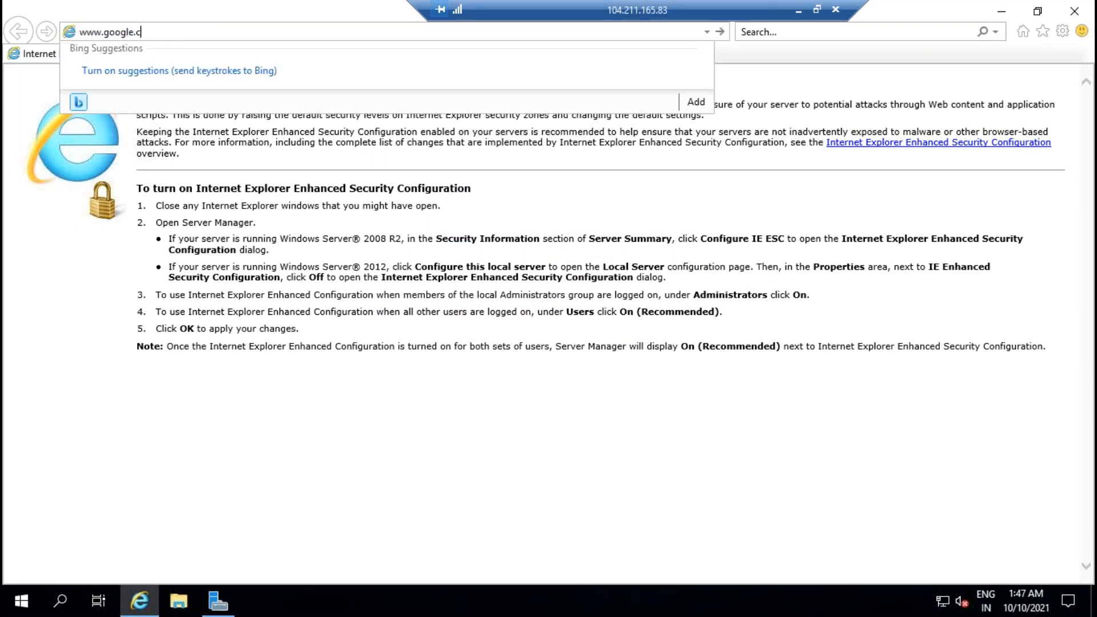
{"action": "type", "text": "om"}
{"action": "key", "text": "Return"}
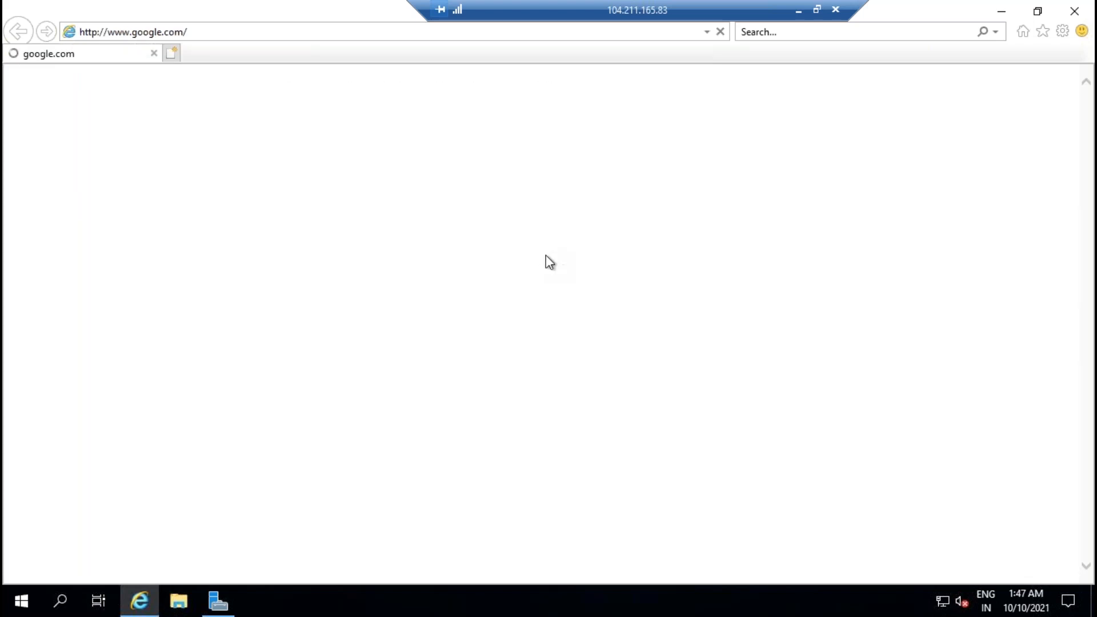
{"action": "left_click", "coordinate": [494, 229]}
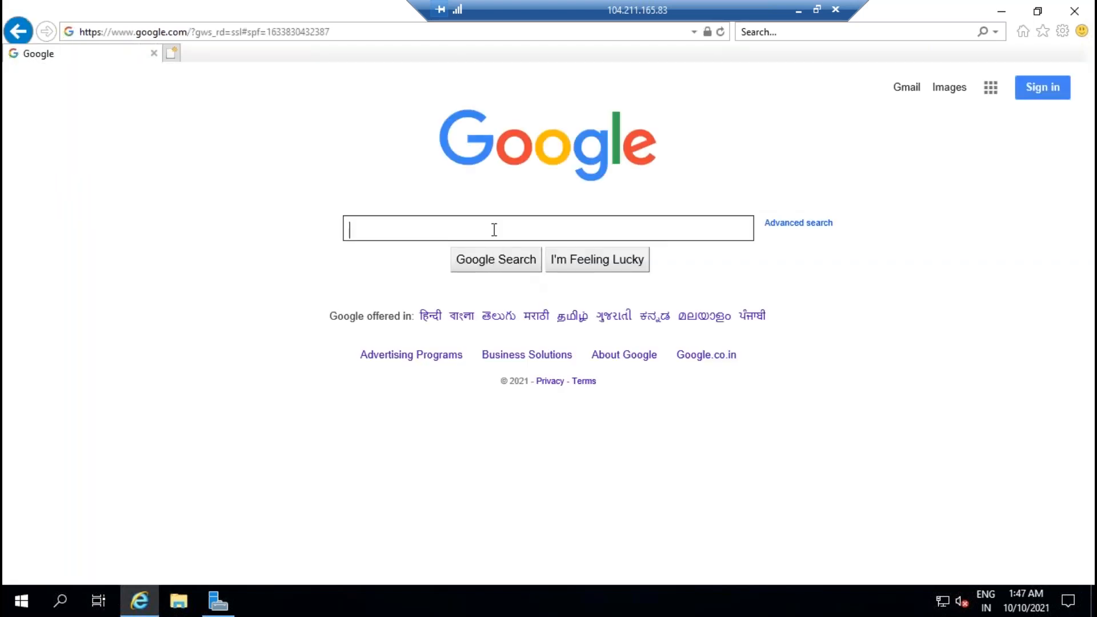
{"action": "type", "text": "down"}
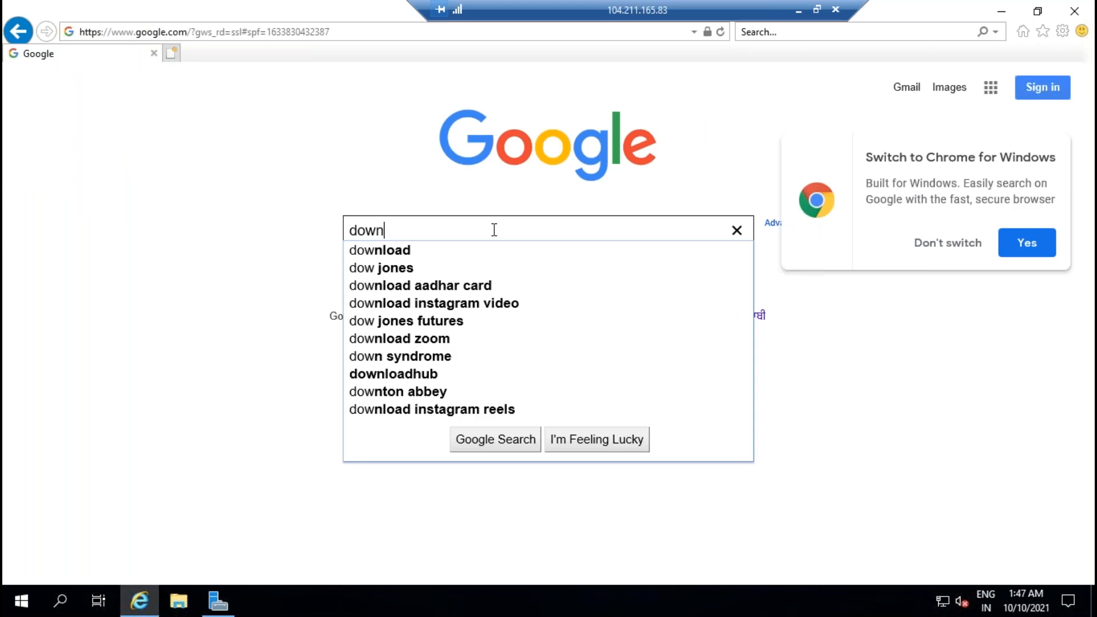
{"action": "type", "text": "load sql s"}
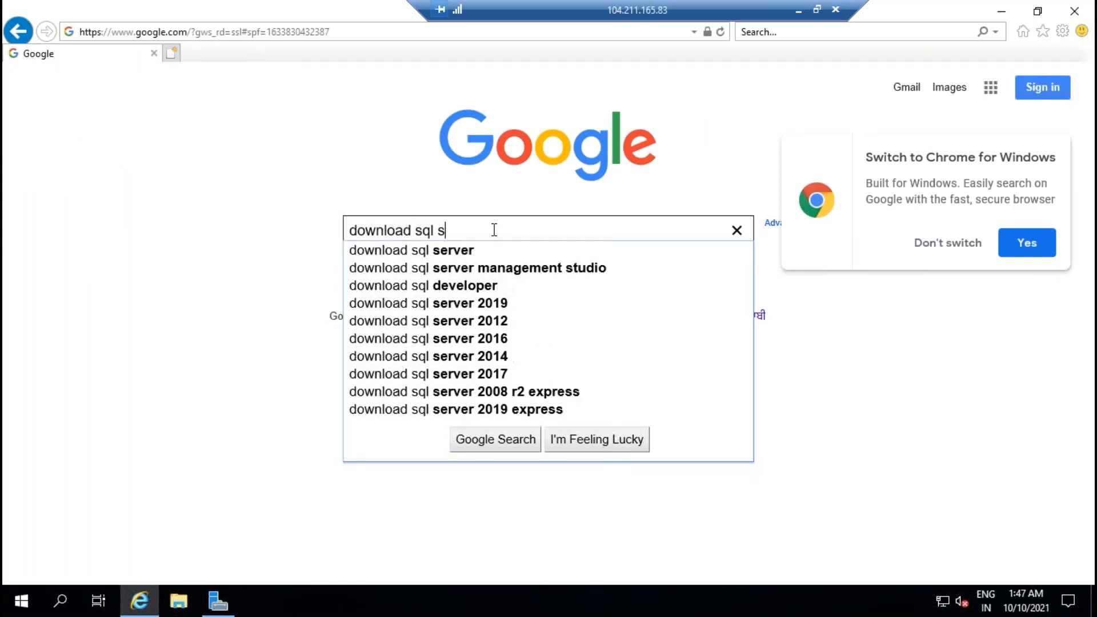
{"action": "type", "text": "erver 2019"}
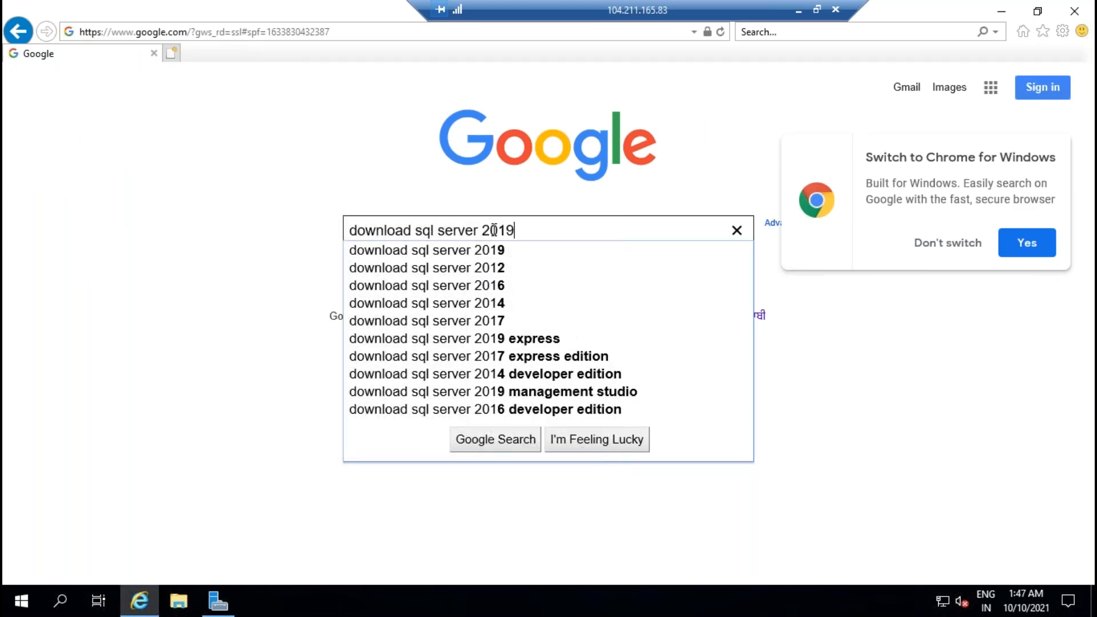
{"action": "type", "text": " eva"}
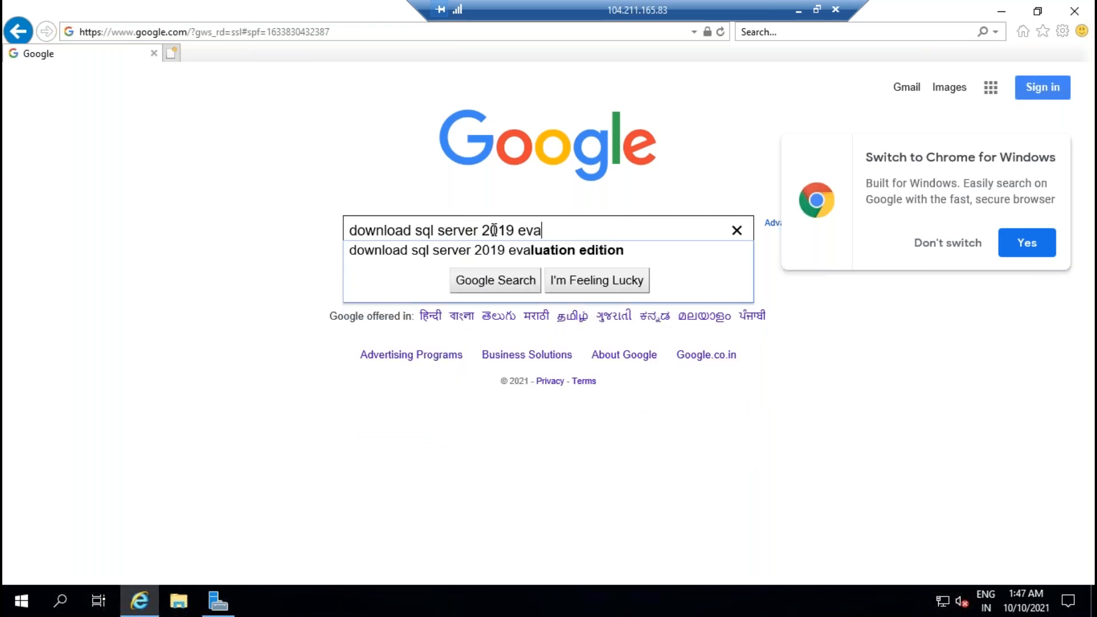
{"action": "key", "text": "Return"}
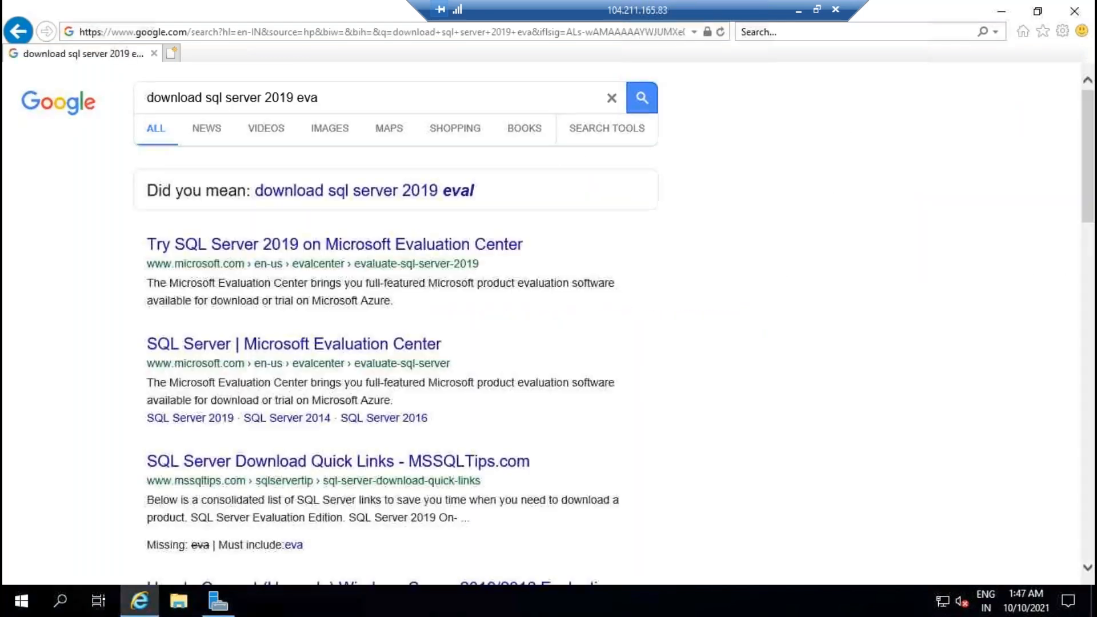
Step: Open the SQL Server 2019 evaluation result and choose the EXE download experience
{"action": "left_click", "coordinate": [358, 251]}
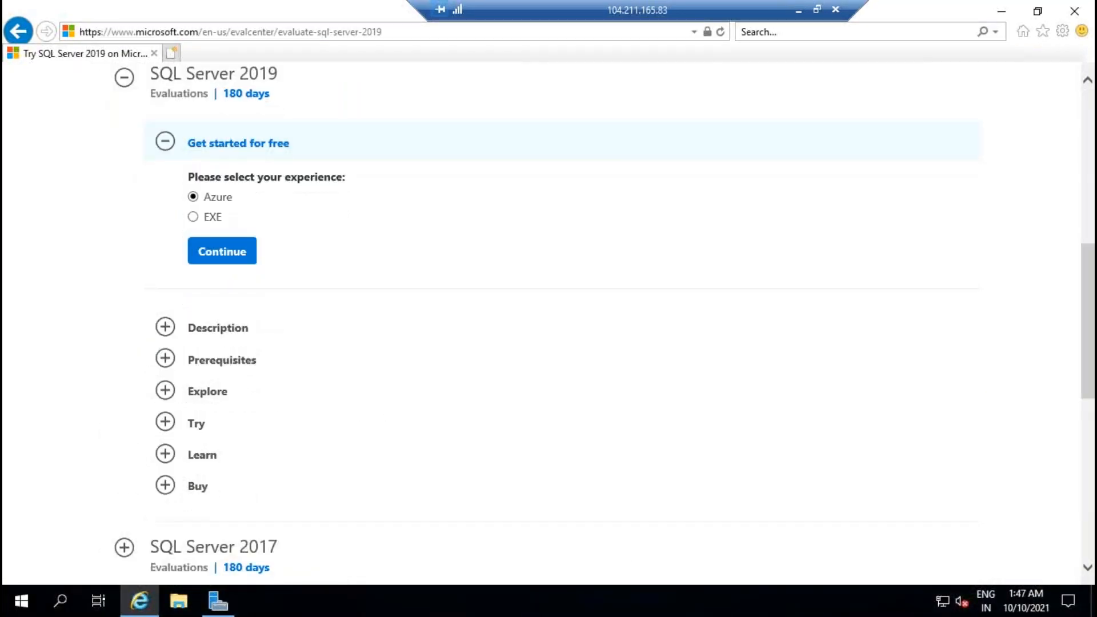
{"action": "left_click", "coordinate": [210, 217]}
{"action": "left_click", "coordinate": [222, 255]}
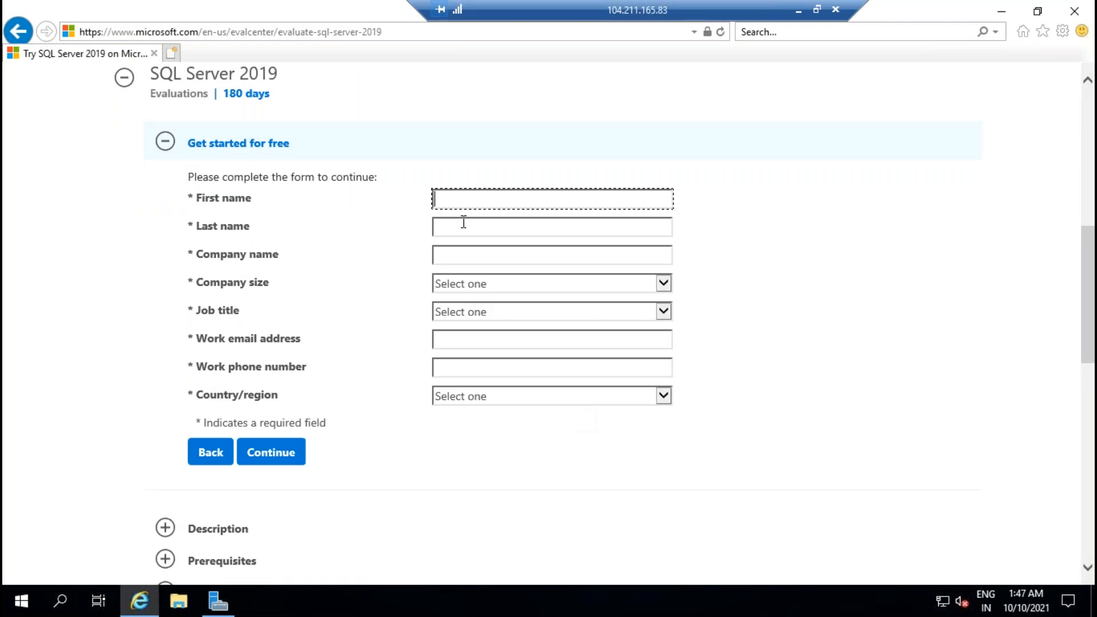
Step: Enter first and last name, company 'Self', company size 1, and job title DBA
{"action": "type", "text": "Ravinder"}
{"action": "left_click", "coordinate": [463, 222]}
{"action": "type", "text": "B"}
{"action": "key", "text": "Tab"}
{"action": "type", "text": "Serlf"}
{"action": "key", "text": "Tab"}
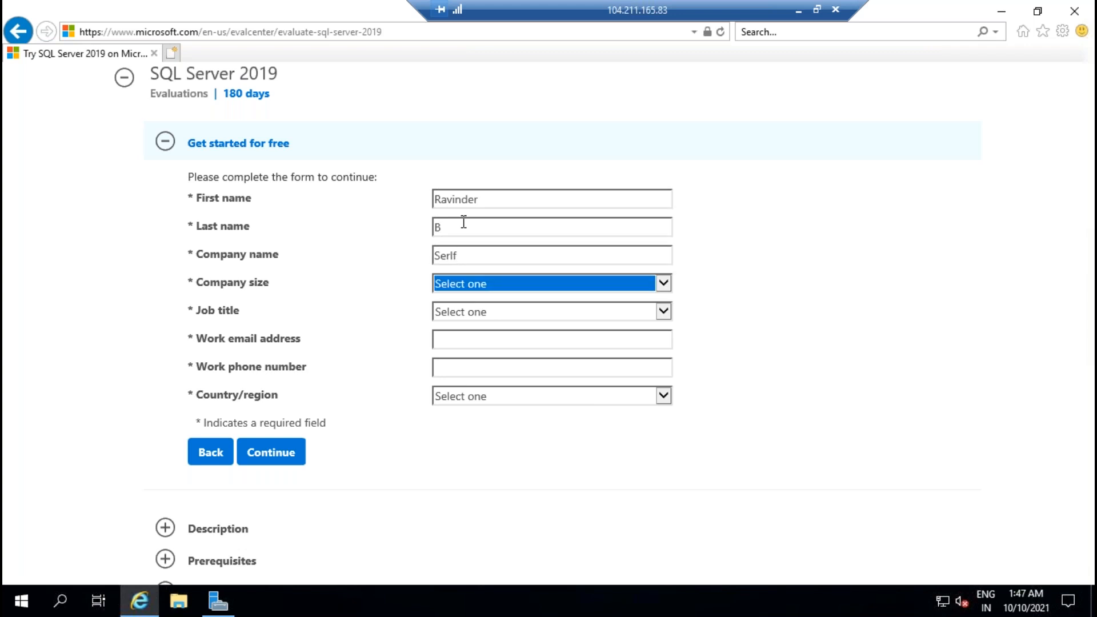
{"action": "key", "text": "shift+Tab"}
{"action": "type", "text": "Self"}
{"action": "key", "text": "Tab"}
{"action": "key", "text": "Down"}
{"action": "key", "text": "Tab"}
{"action": "key", "text": "Down"}
{"action": "key", "text": "Tab"}
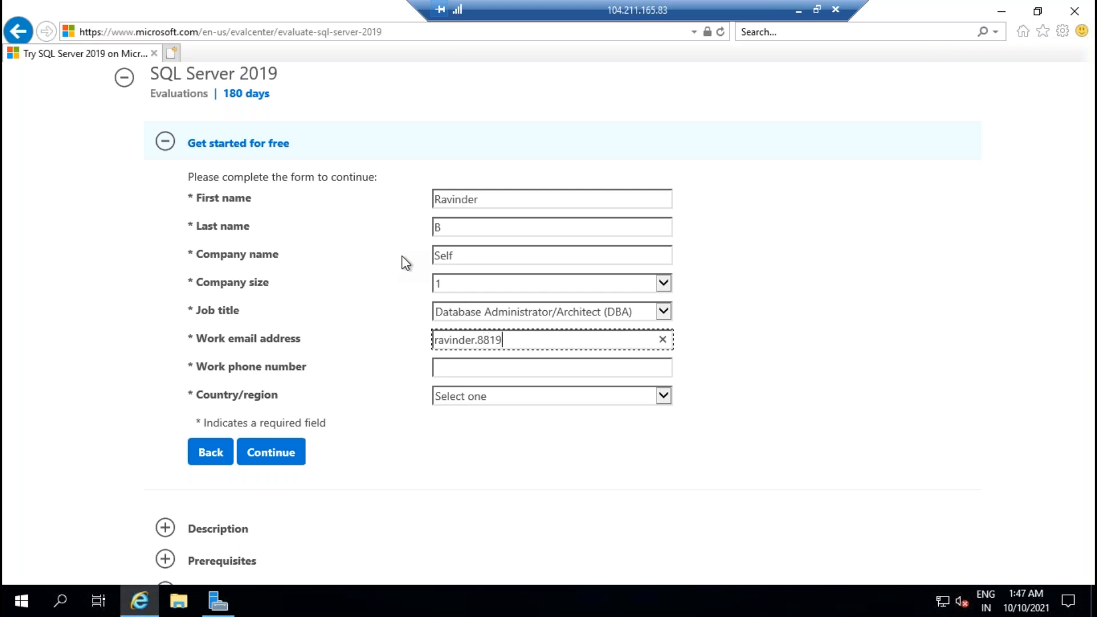
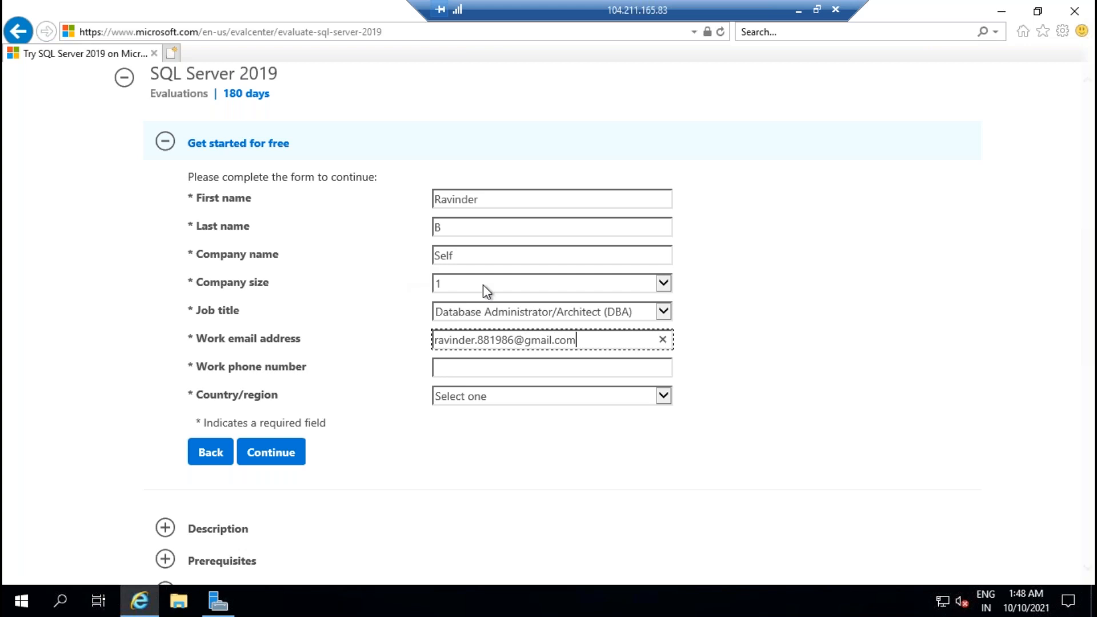
Step: Enter the work email and phone number, set Country to India, opt out of offers, and submit
{"action": "left_click_drag", "start_coordinate": [583, 340], "coordinate": [387, 343]}
{"action": "left_click", "coordinate": [480, 372]}
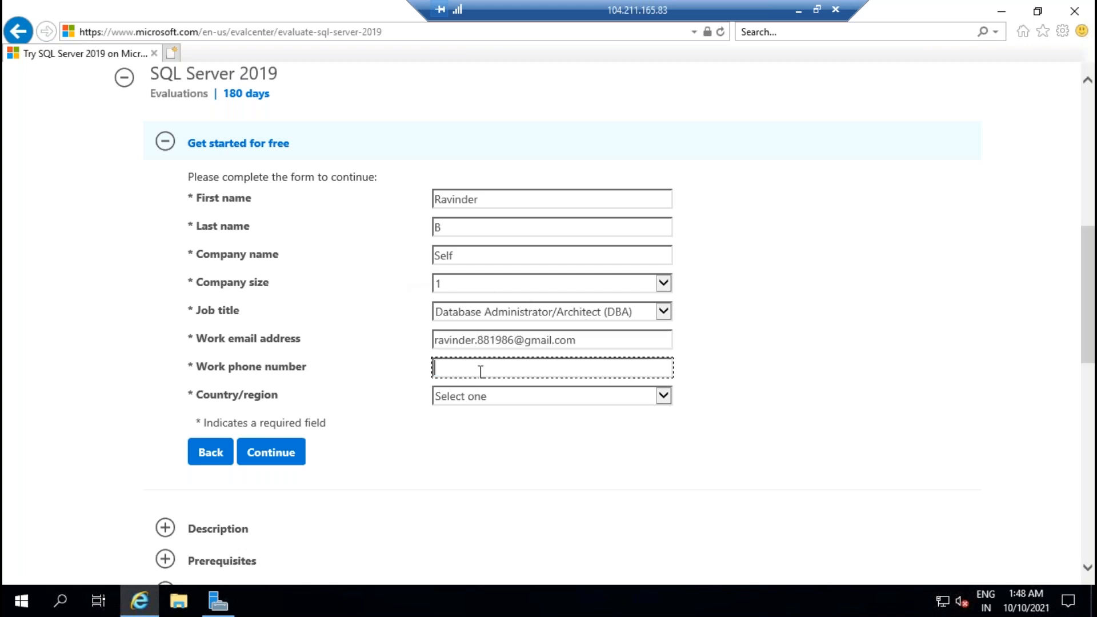
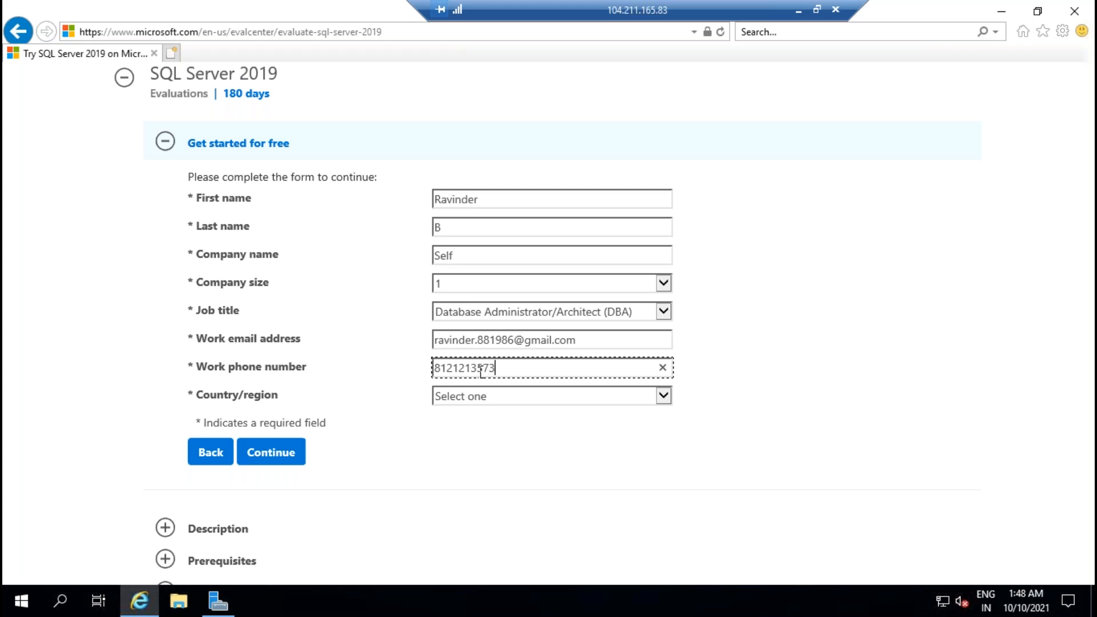
{"action": "left_click", "coordinate": [514, 399]}
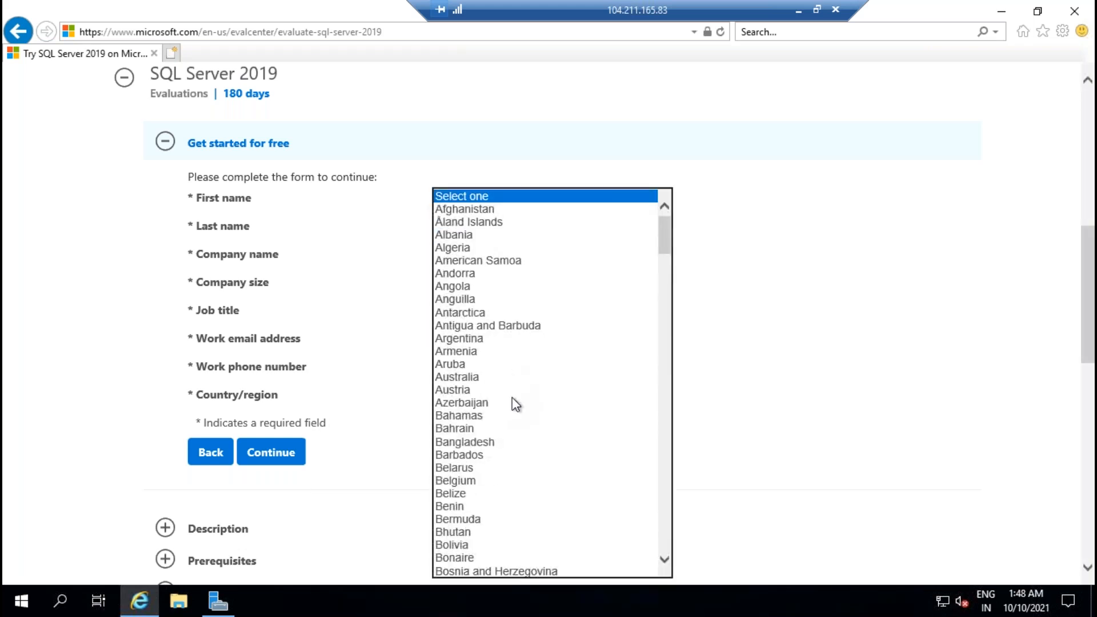
{"action": "type", "text": "in"}
{"action": "key", "text": "Return"}
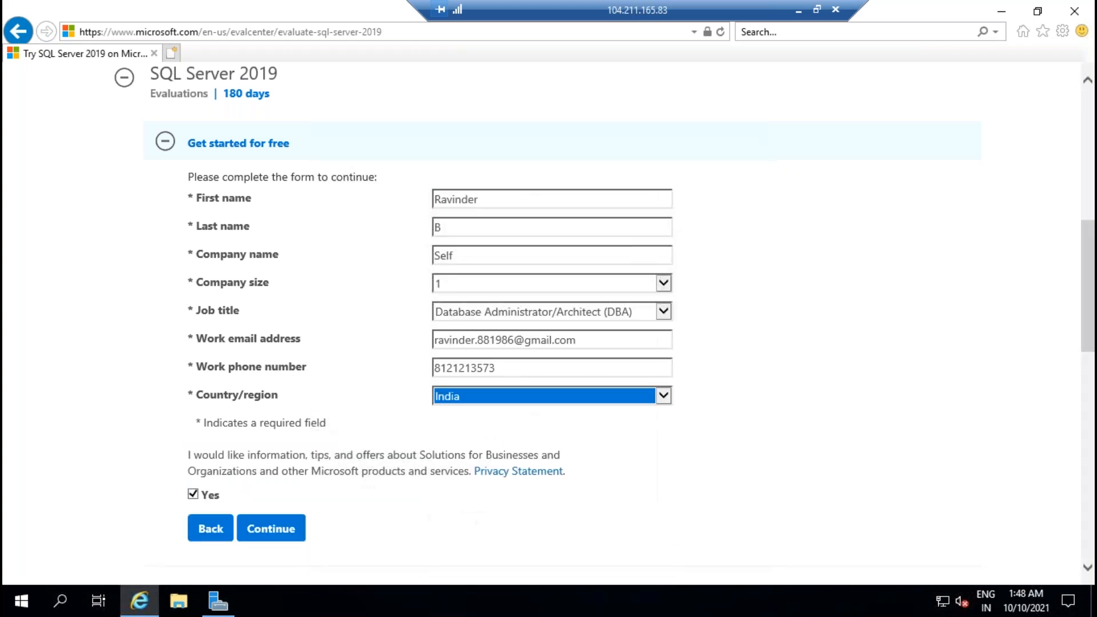
{"action": "left_click", "coordinate": [194, 495]}
{"action": "left_click", "coordinate": [269, 530]}
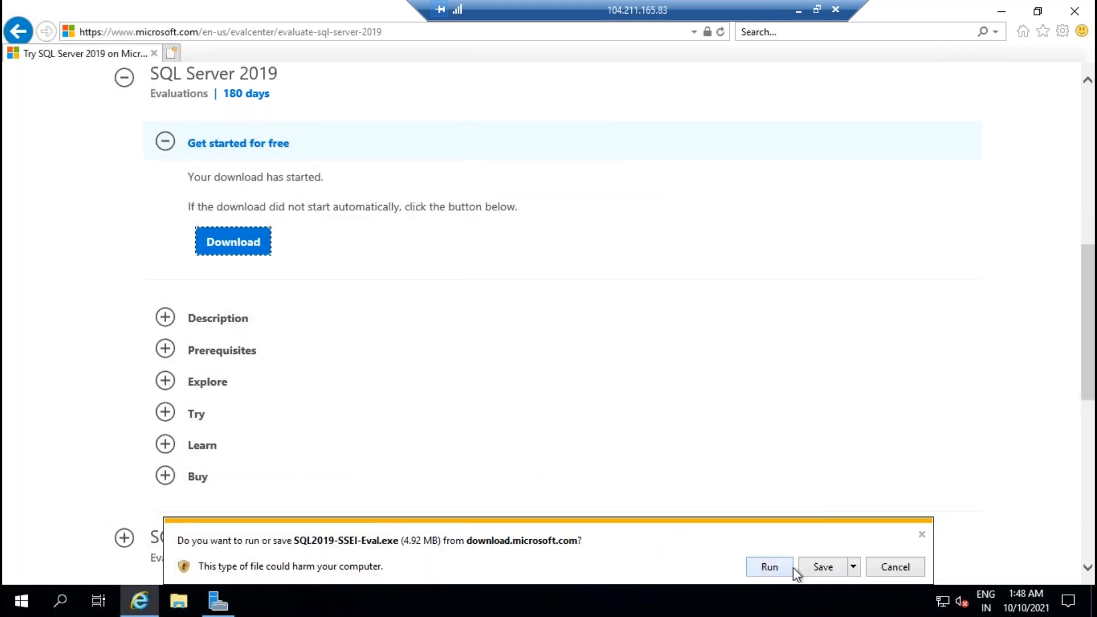
Step: Save SQL2019-SSEI-Eval.exe, then switch to the SQLVM02 remote session
{"action": "left_click", "coordinate": [818, 568]}
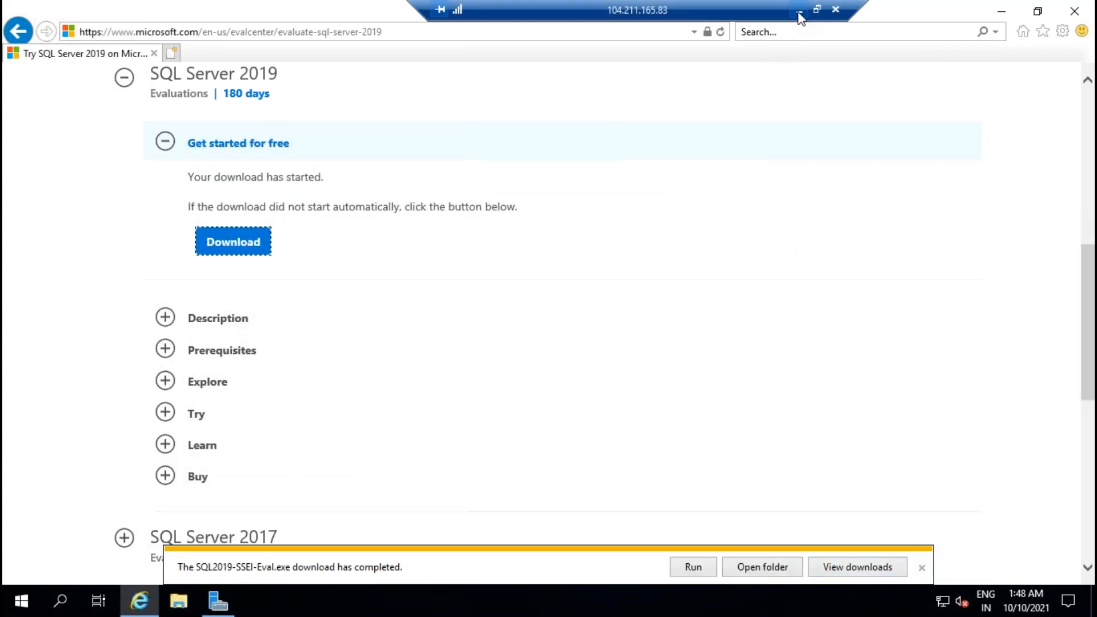
{"action": "left_click", "coordinate": [799, 12]}
{"action": "left_click", "coordinate": [692, 602]}
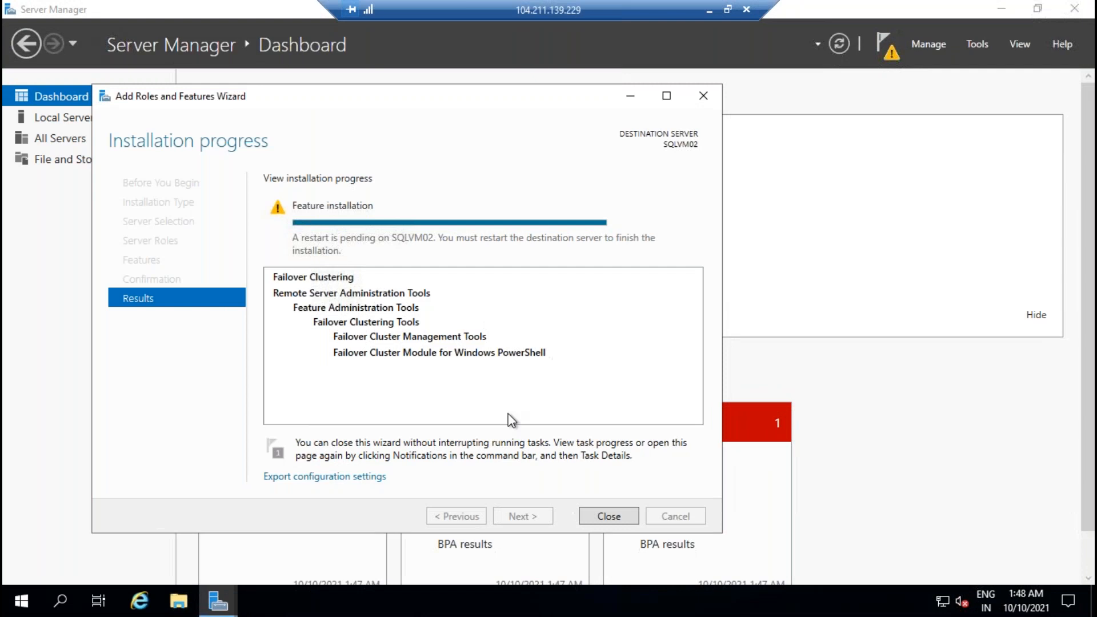
Step: Close the Add Roles and Features Wizard and open a maximized Internet Explorer on SQLVM02
{"action": "left_click", "coordinate": [601, 515]}
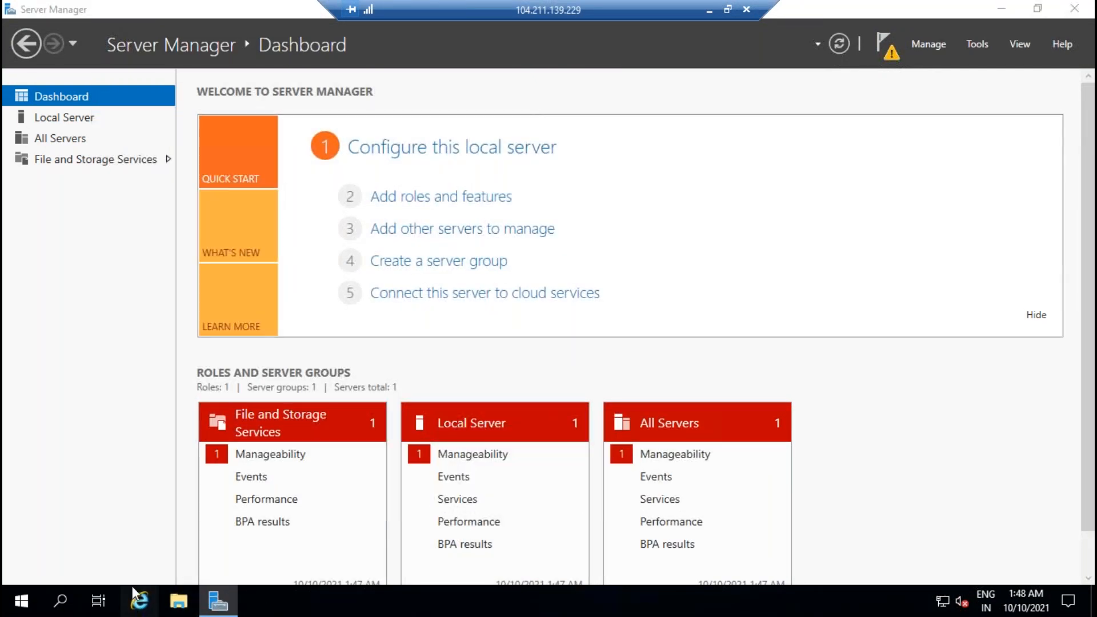
{"action": "left_click", "coordinate": [208, 228]}
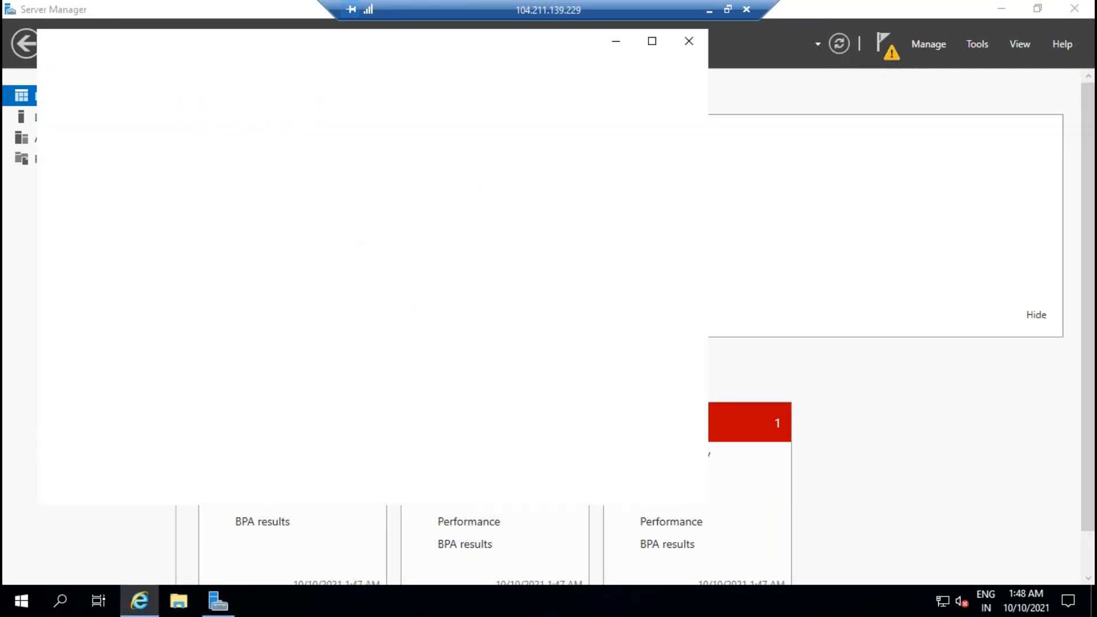
{"action": "left_click", "coordinate": [652, 41]}
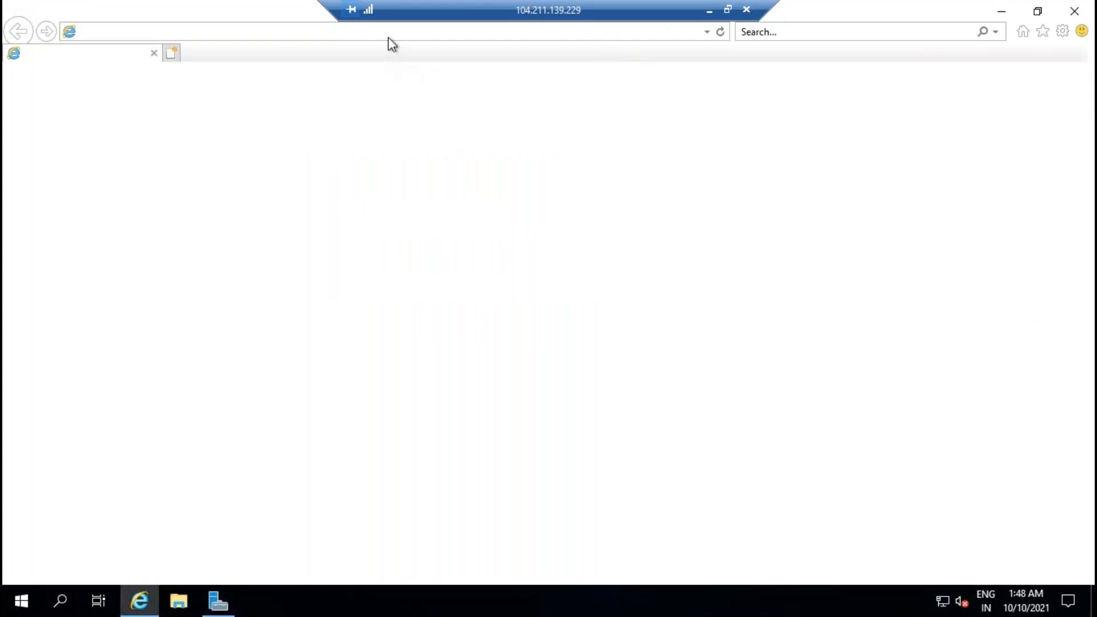
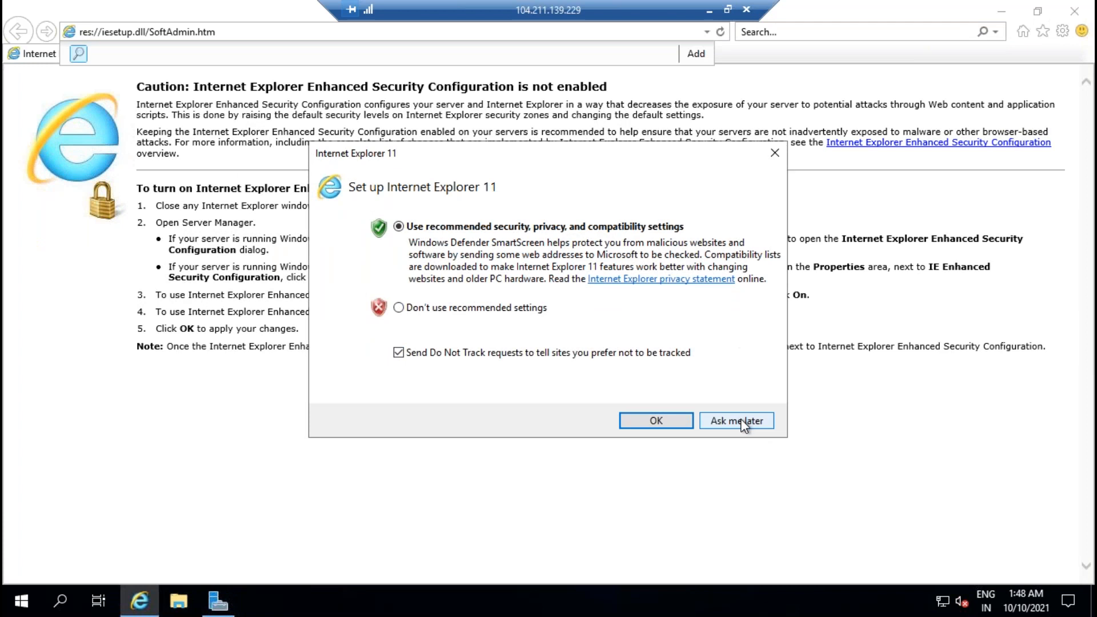
{"action": "left_click", "coordinate": [739, 421]}
{"action": "type", "text": "www.goo"}
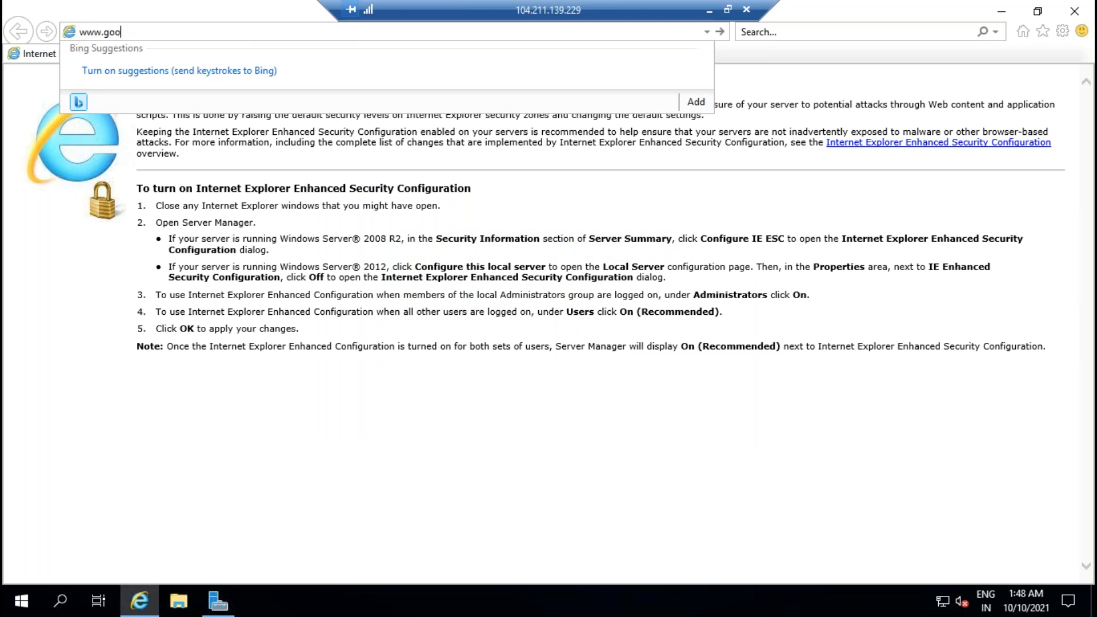
{"action": "type", "text": "ge.com"}
{"action": "key", "text": "Return"}
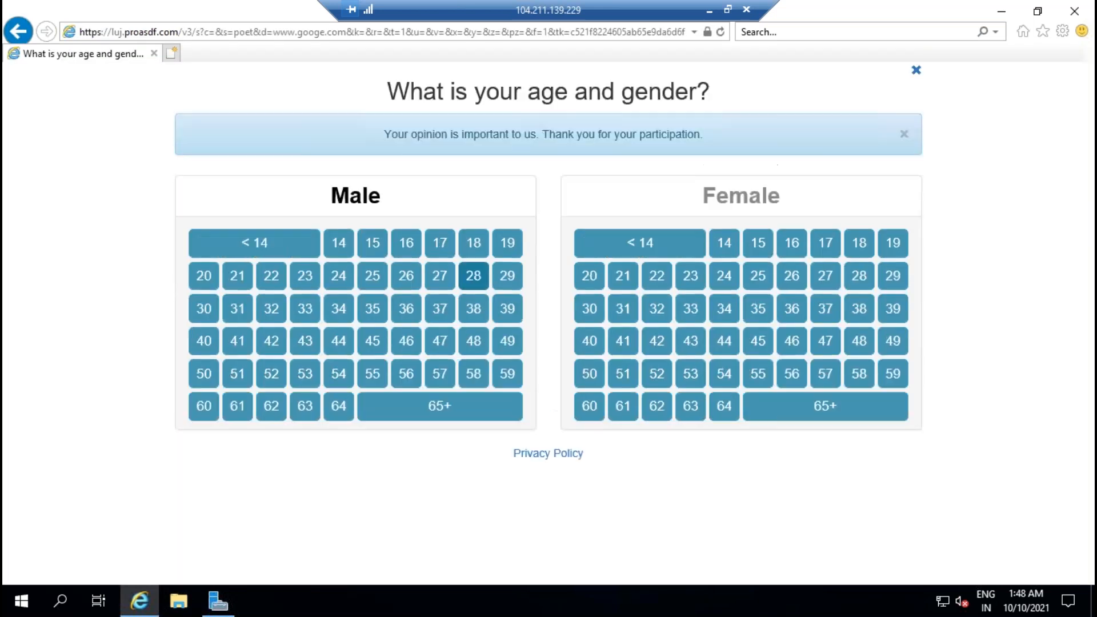
{"action": "left_click", "coordinate": [431, 32]}
{"action": "type", "text": "w"}
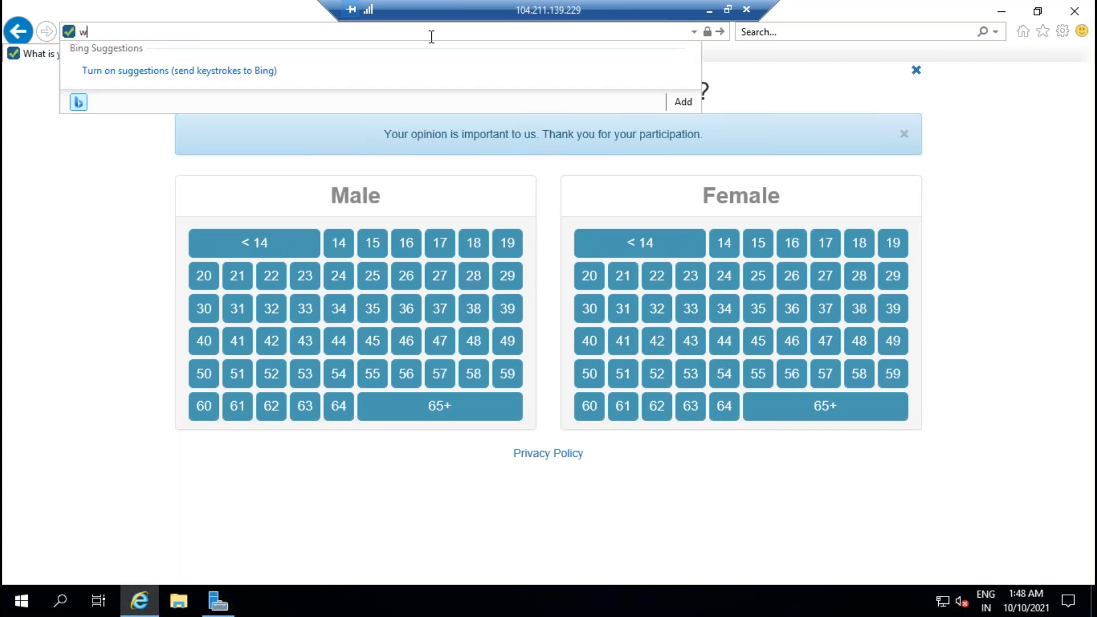
{"action": "type", "text": "ww.google.com"}
{"action": "key", "text": "Return"}
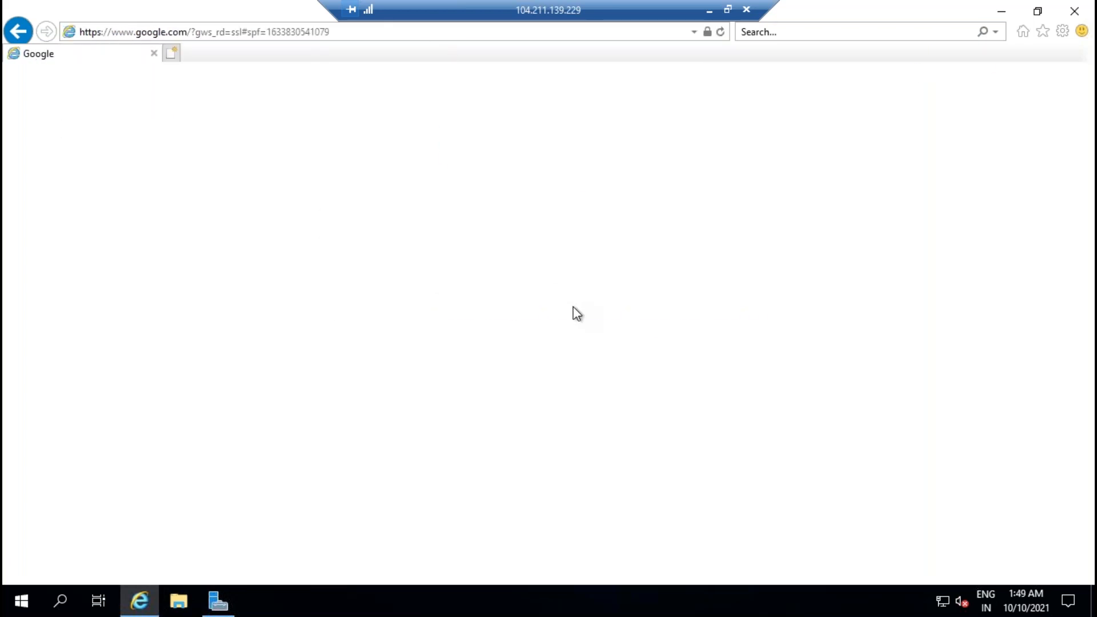
Step: Search Google for 'download sql server 2019 evaluation edition', dismissing the browser-switch suggestion
{"action": "left_click", "coordinate": [424, 231]}
{"action": "type", "text": "donw"}
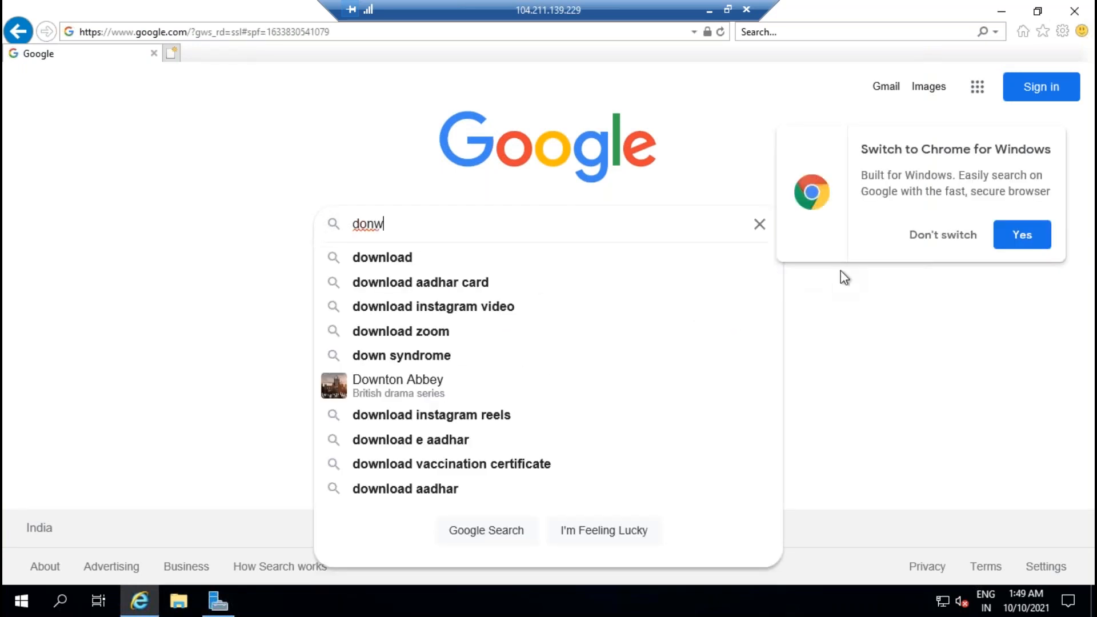
{"action": "left_click", "coordinate": [939, 236]}
{"action": "key", "text": "BackSpace"}
{"action": "key", "text": "BackSpace"}
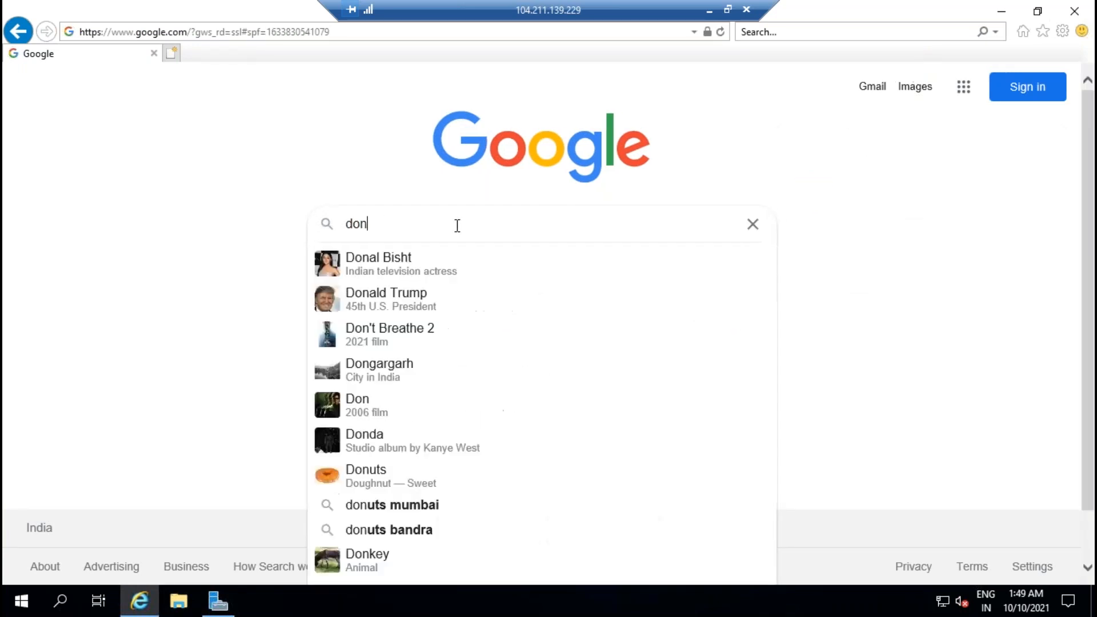
{"action": "type", "text": "wnal"}
{"action": "key", "text": "BackSpace"}
{"action": "key", "text": "BackSpace"}
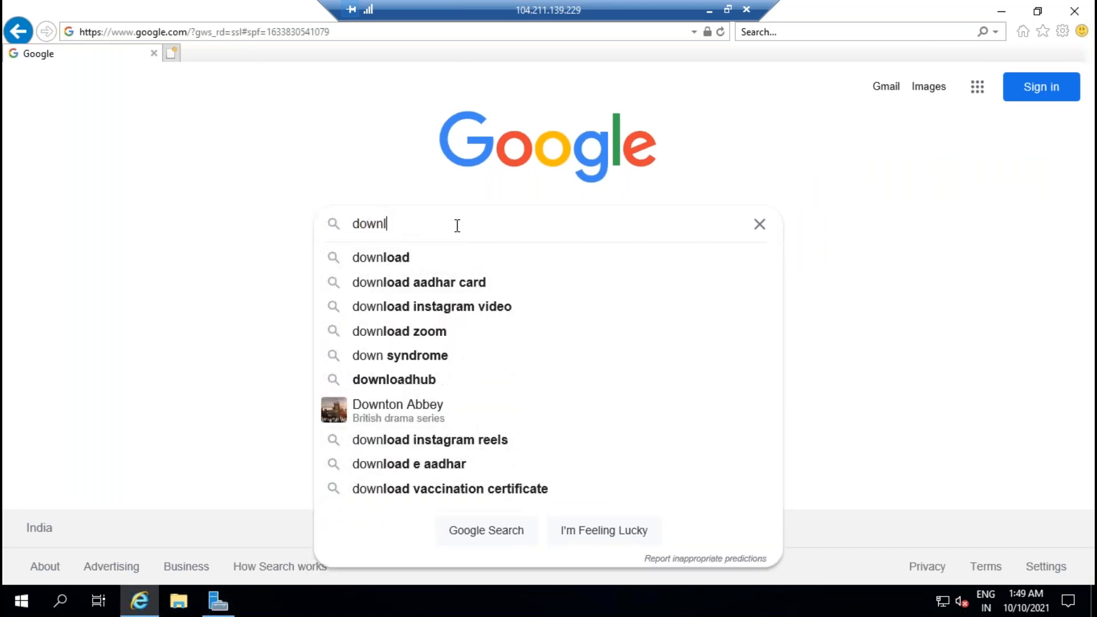
{"action": "type", "text": "load sql se"}
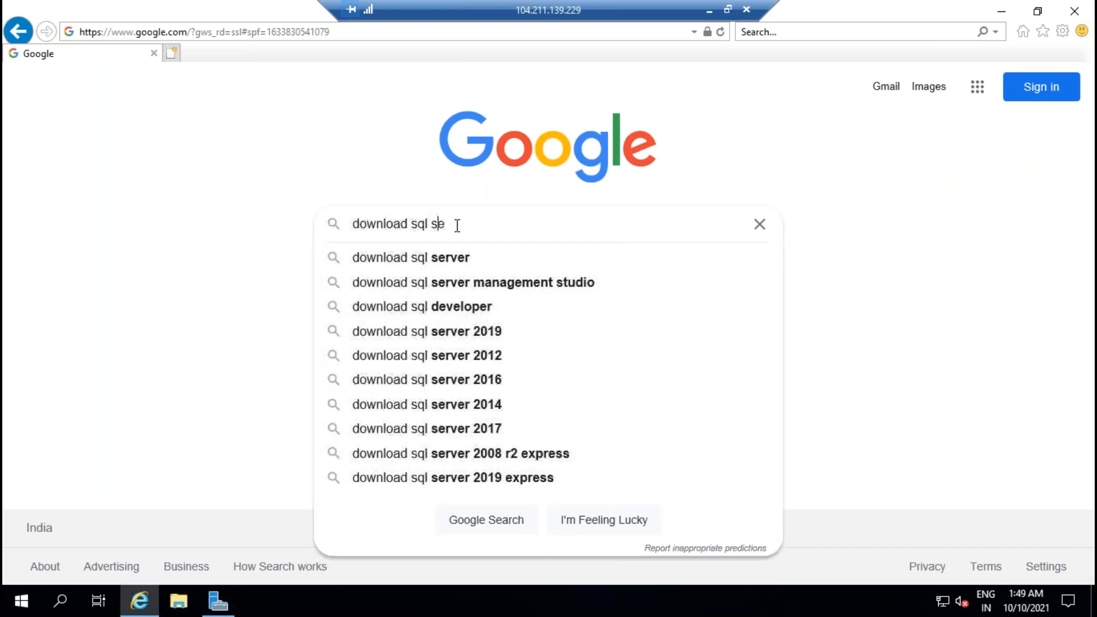
{"action": "type", "text": "rver 2019 eva"}
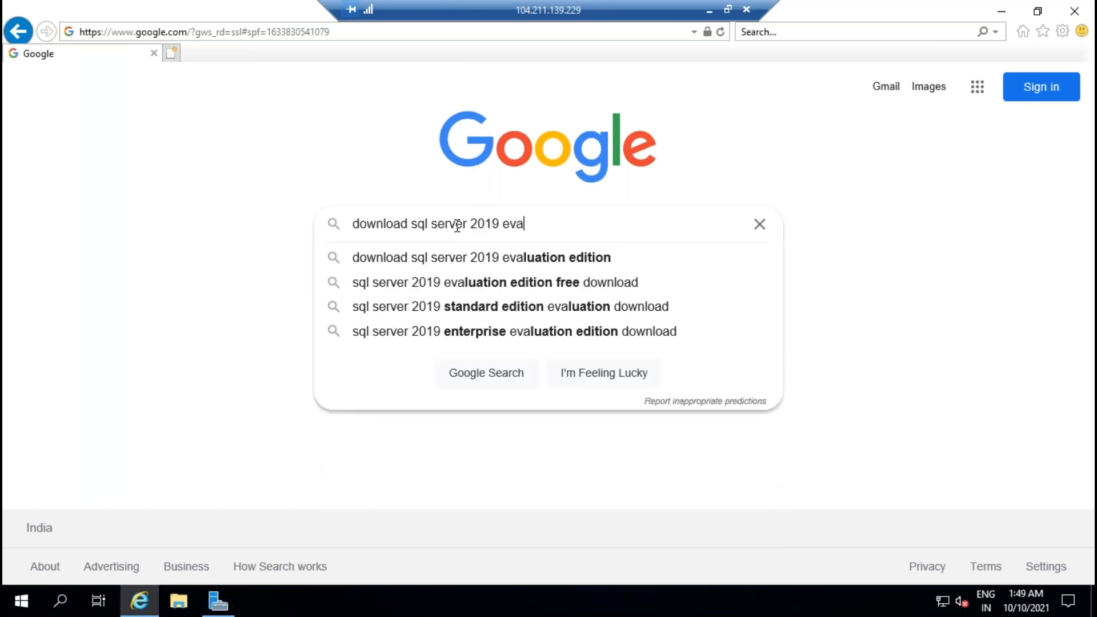
{"action": "key", "text": "Down"}
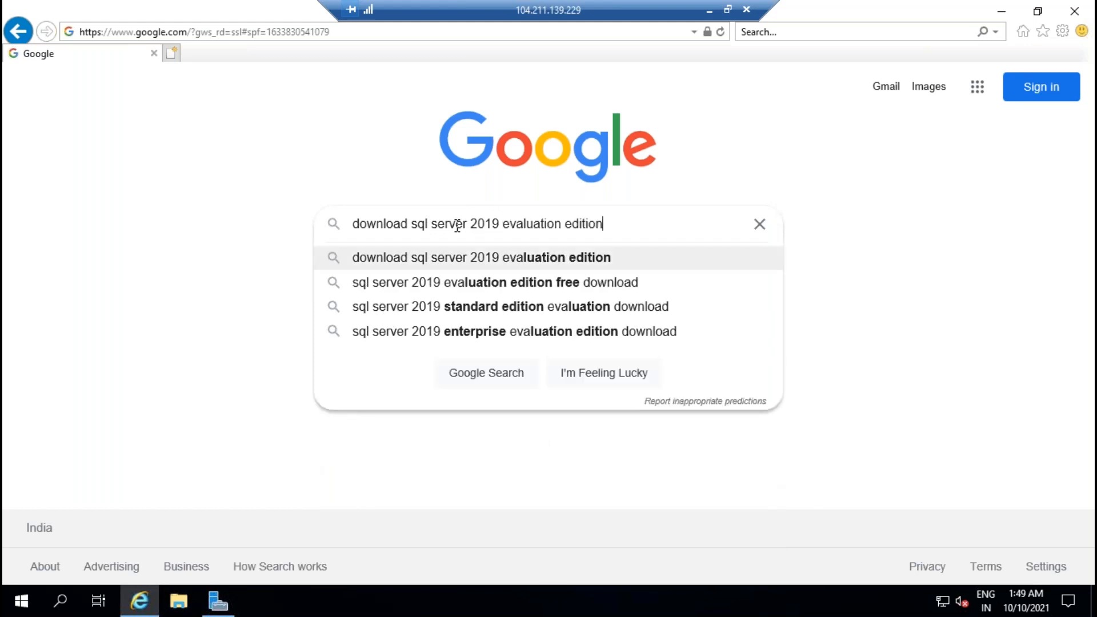
{"action": "key", "text": "Return"}
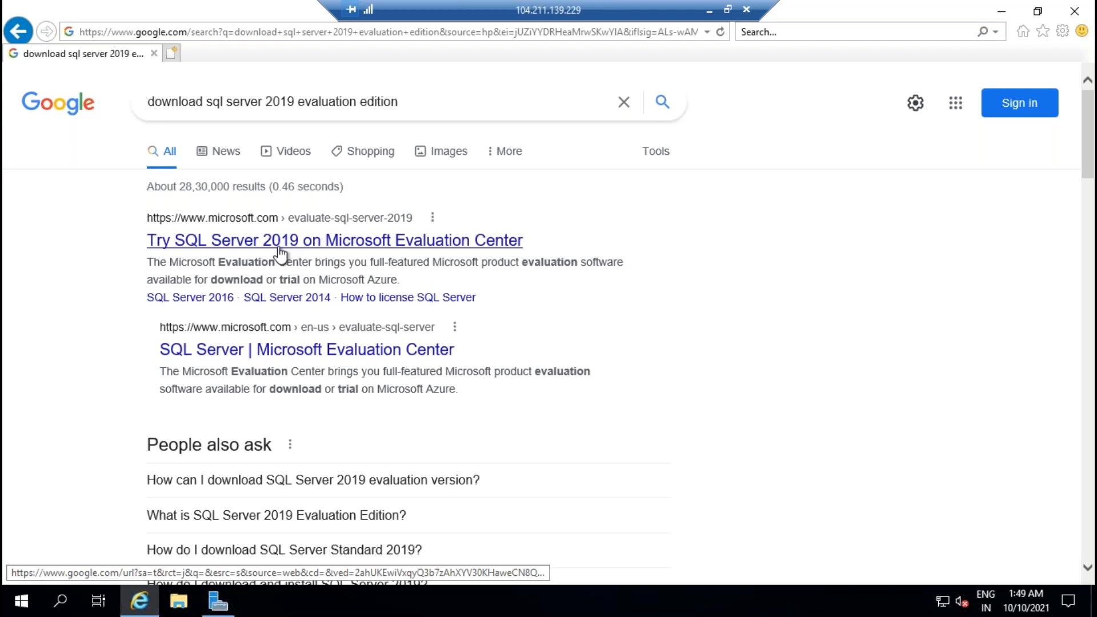
Step: Open the SQL Server 2019 Evaluation Center page and enter the registrant's name and company 'self'
{"action": "left_click", "coordinate": [280, 243]}
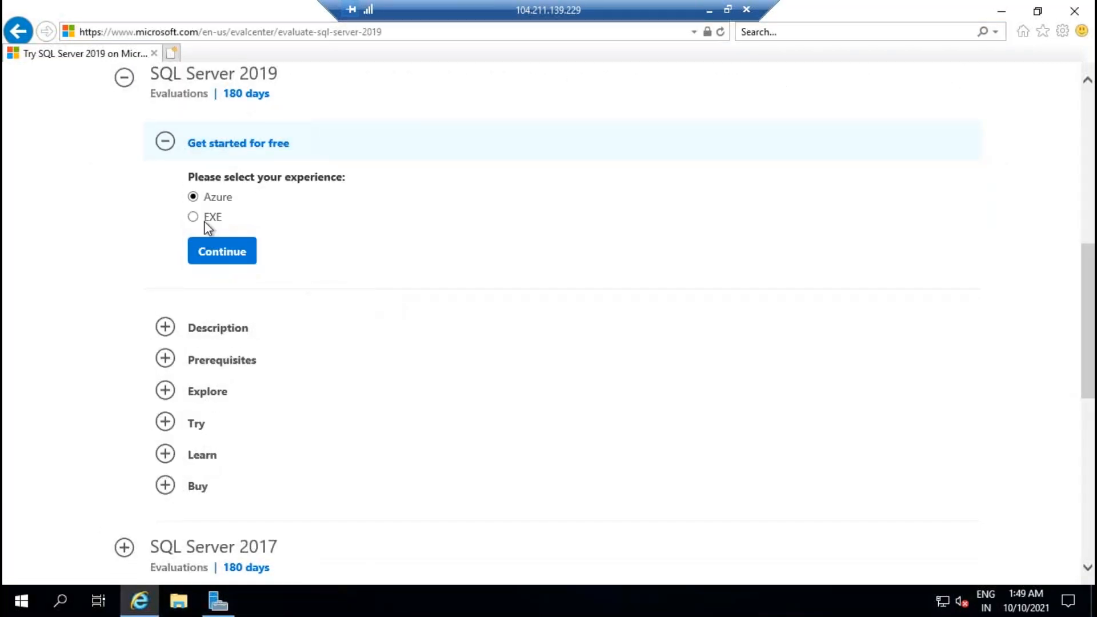
{"action": "left_click", "coordinate": [223, 255]}
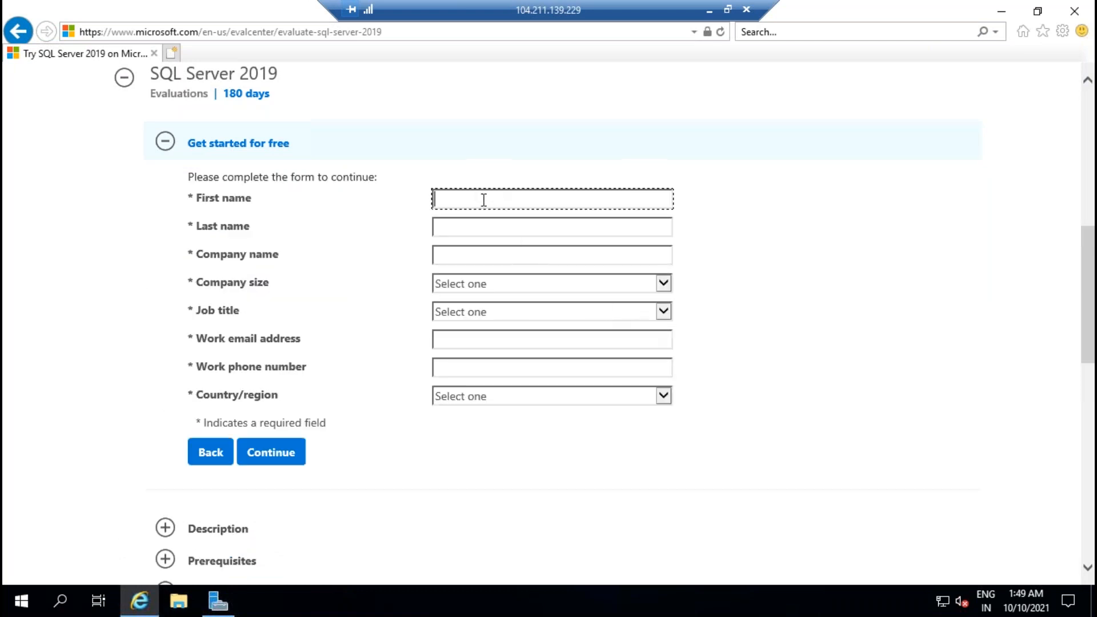
{"action": "type", "text": "R"}
{"action": "key", "text": "Tab"}
{"action": "type", "text": "B"}
{"action": "key", "text": "Tab"}
{"action": "type", "text": "self"}
{"action": "key", "text": "Tab"}
Step: Set company size 1 and job title database administrator, add work e-mail and phone, country India
{"action": "key", "text": "1"}
{"action": "key", "text": "Tab"}
{"action": "key", "text": "d"}
{"action": "key", "text": "Tab"}
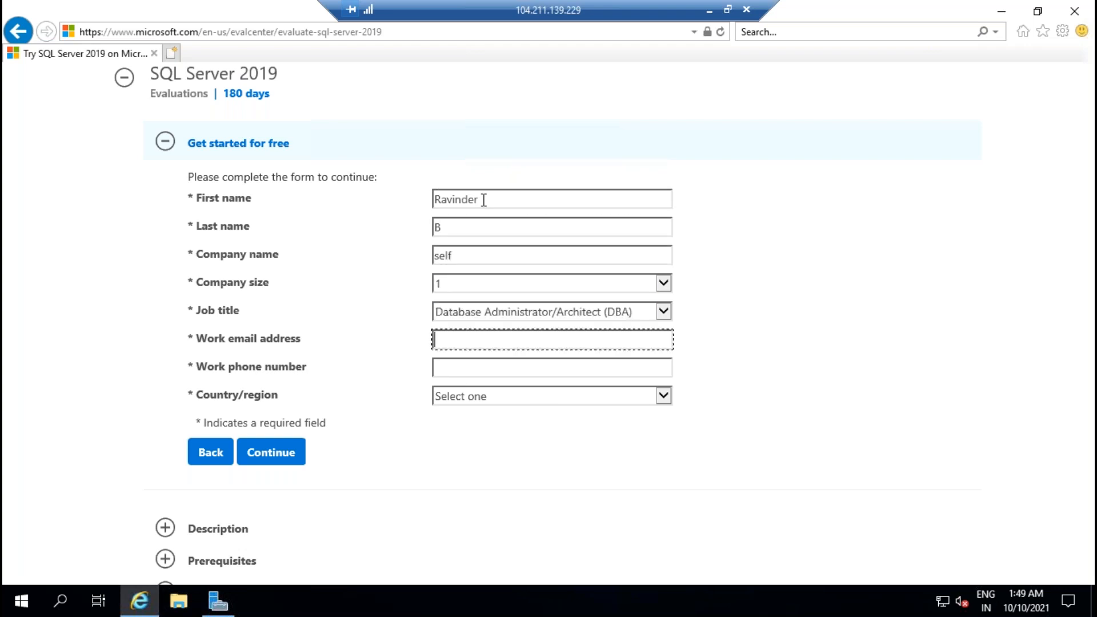
{"action": "key", "text": "ctrl+v"}
{"action": "key", "text": "Tab"}
{"action": "key", "text": "Tab"}
{"action": "type", "text": "india"}
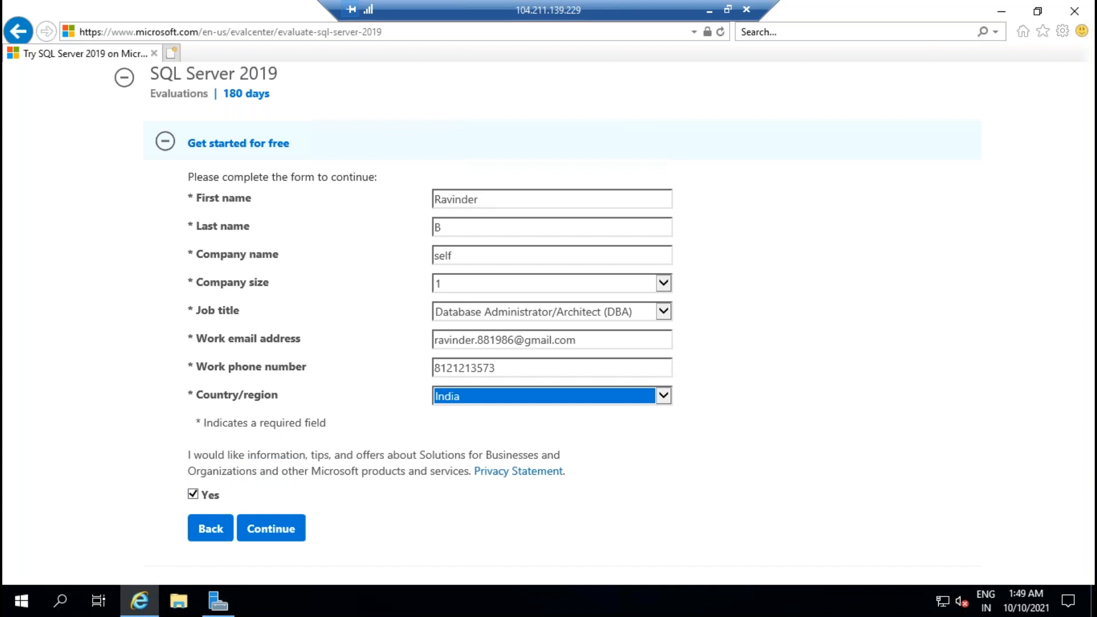
Step: Opt out of marketing offers, submit the registration, and save the SQL Server installer
{"action": "left_click", "coordinate": [193, 495]}
{"action": "left_click", "coordinate": [280, 535]}
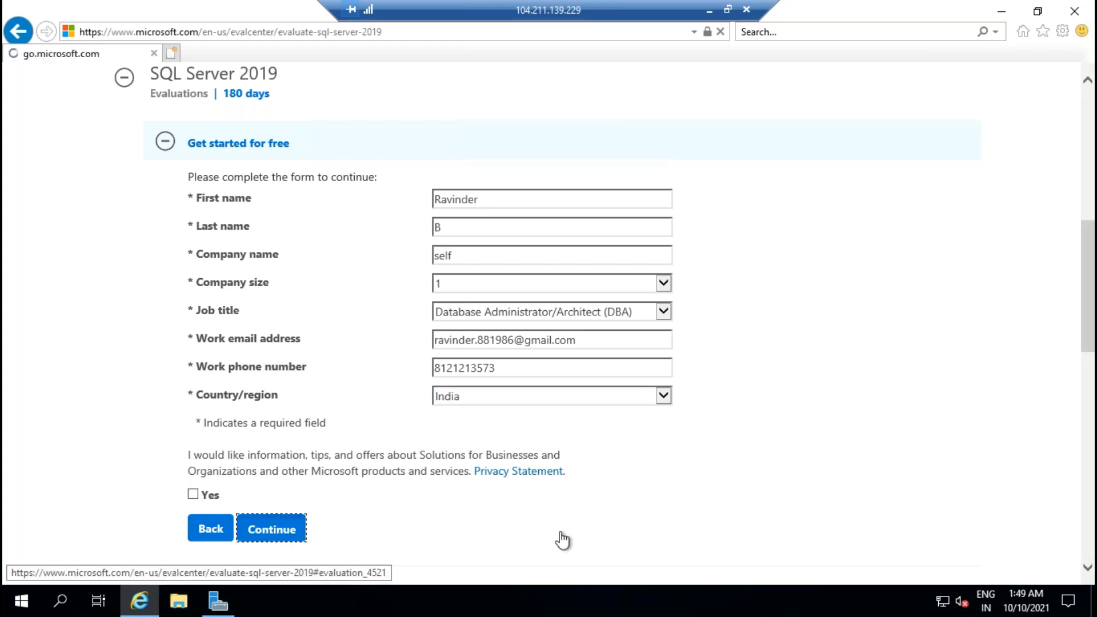
{"action": "left_click", "coordinate": [820, 567]}
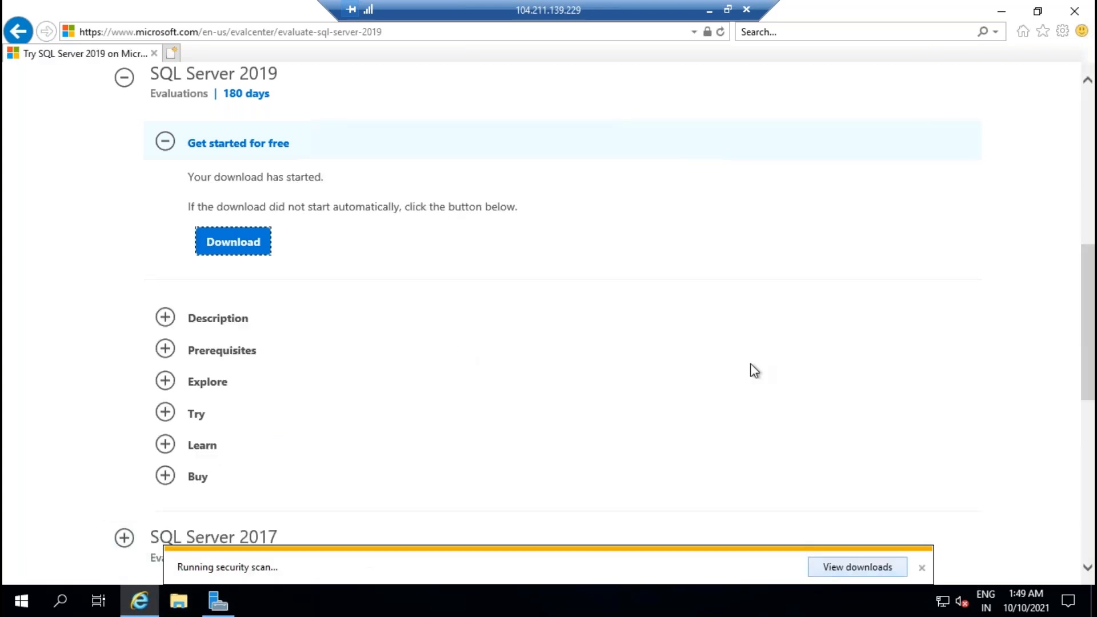
{"action": "left_click", "coordinate": [709, 12]}
{"action": "left_click", "coordinate": [691, 601]}
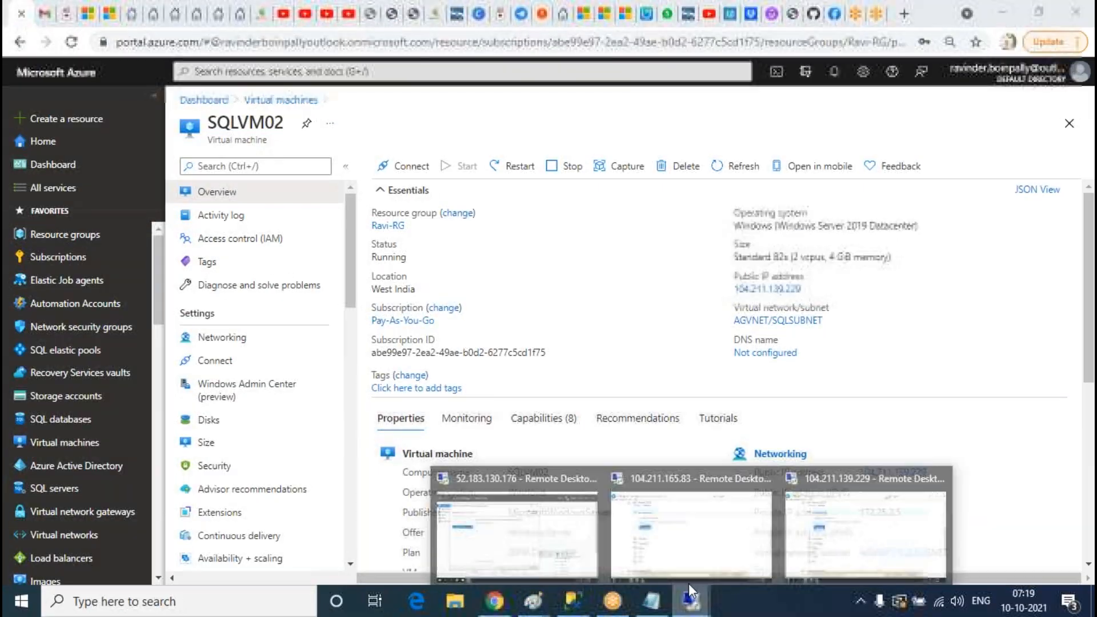
Step: On 104.211.165.83, run the downloaded installer and start downloading the English ISO installation media
{"action": "left_click", "coordinate": [657, 519]}
{"action": "left_click", "coordinate": [775, 573]}
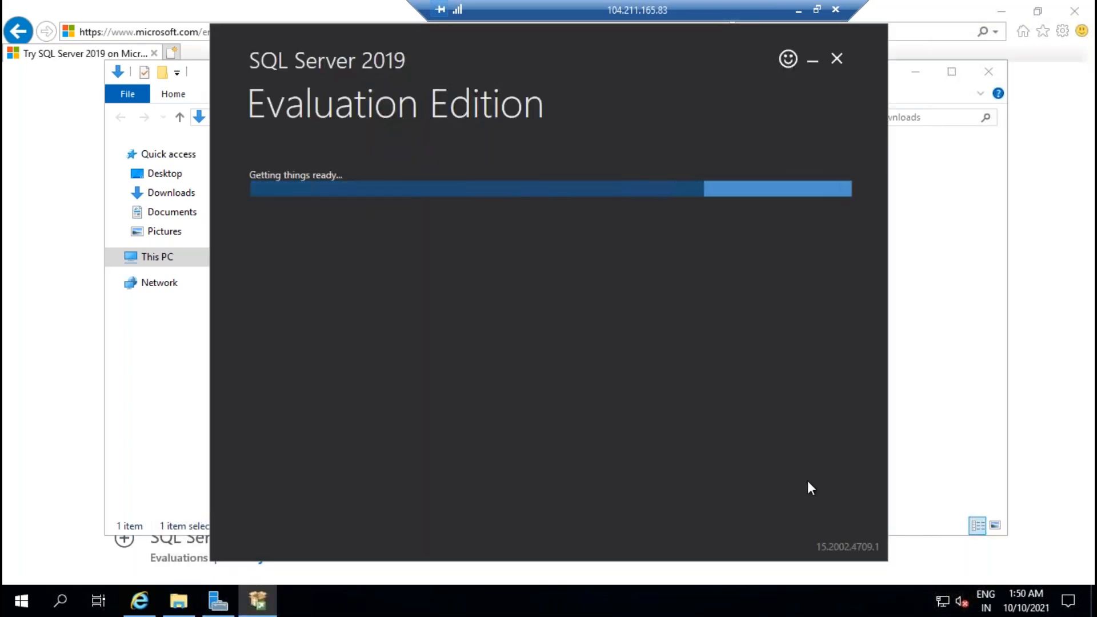
{"action": "left_click", "coordinate": [767, 297]}
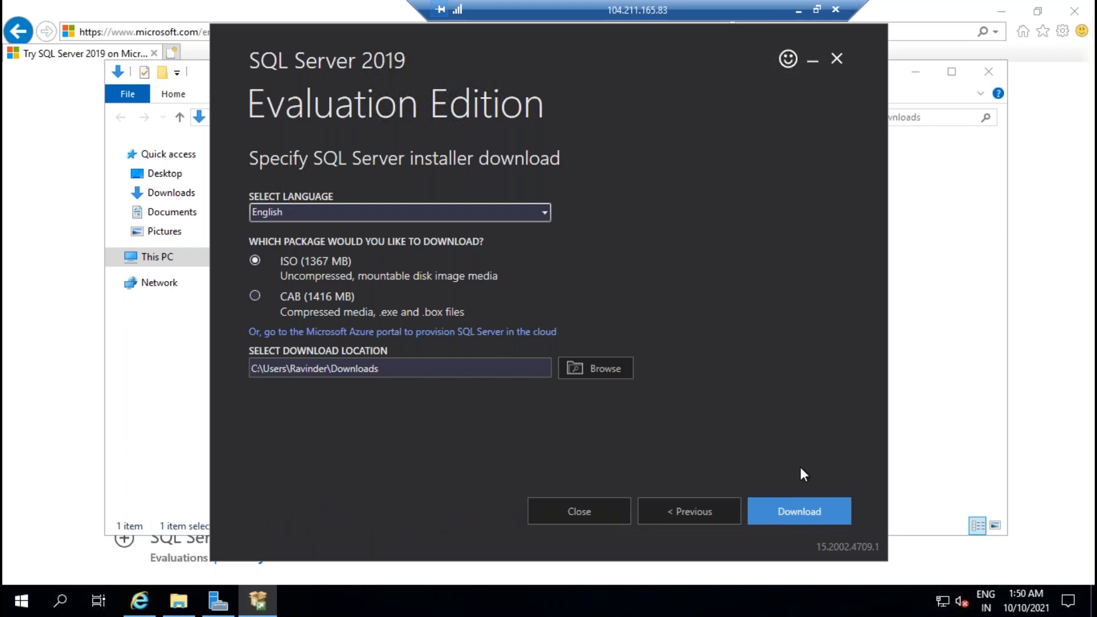
{"action": "left_click", "coordinate": [799, 511]}
{"action": "left_click", "coordinate": [798, 10]}
Step: On 104.211.139.229, run the installer and start the same Download Media ISO download
{"action": "mouse_move", "coordinate": [720, 588]}
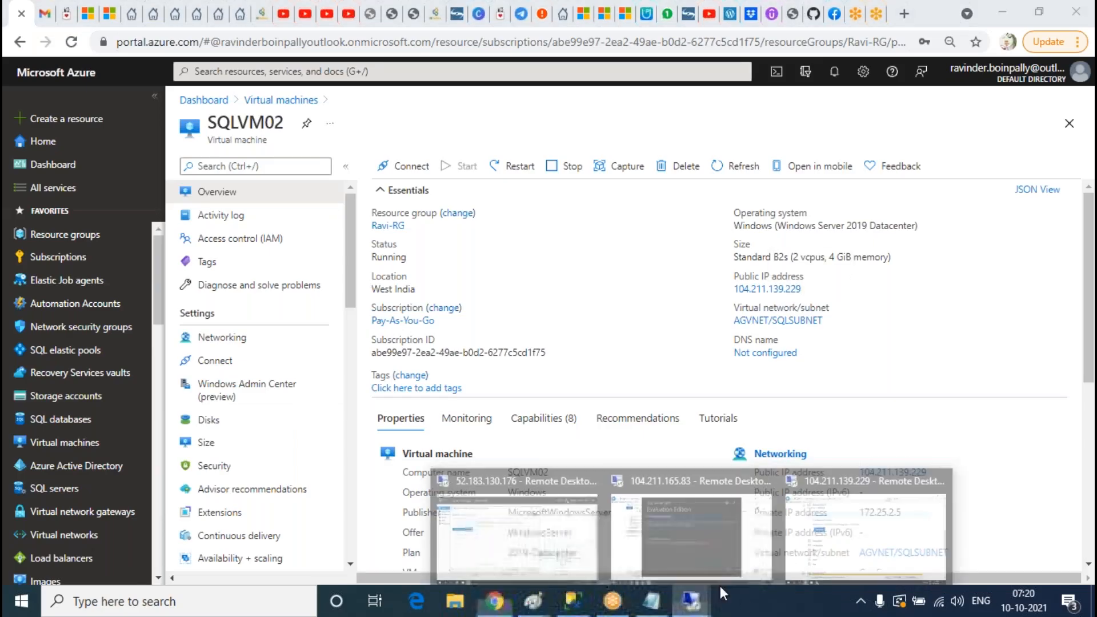
{"action": "left_click", "coordinate": [791, 485]}
{"action": "left_click", "coordinate": [762, 567]}
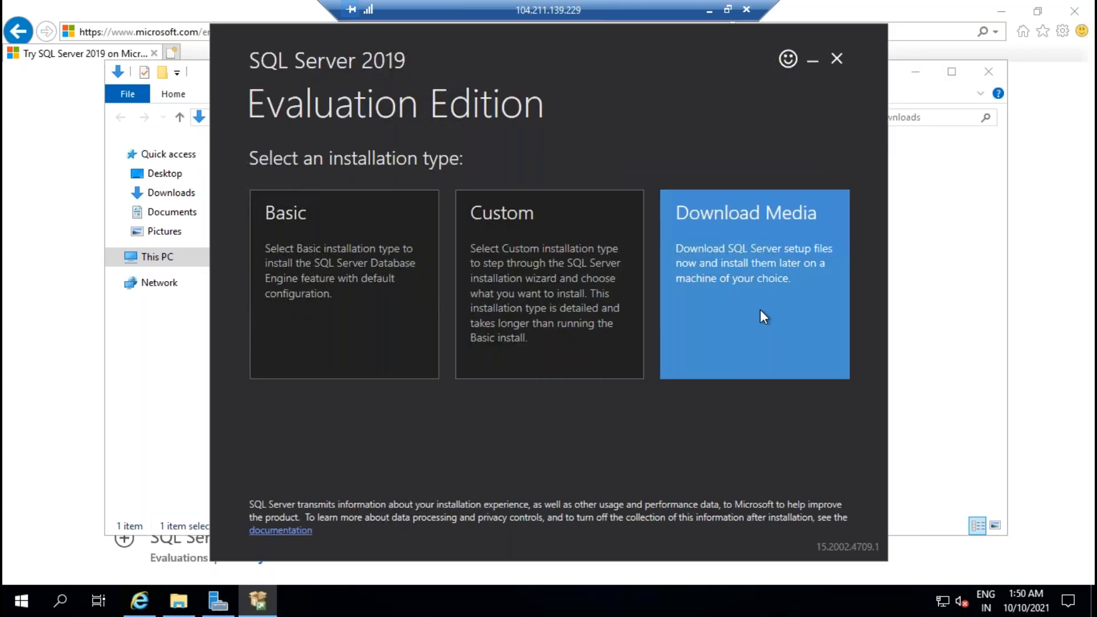
{"action": "left_click", "coordinate": [838, 306]}
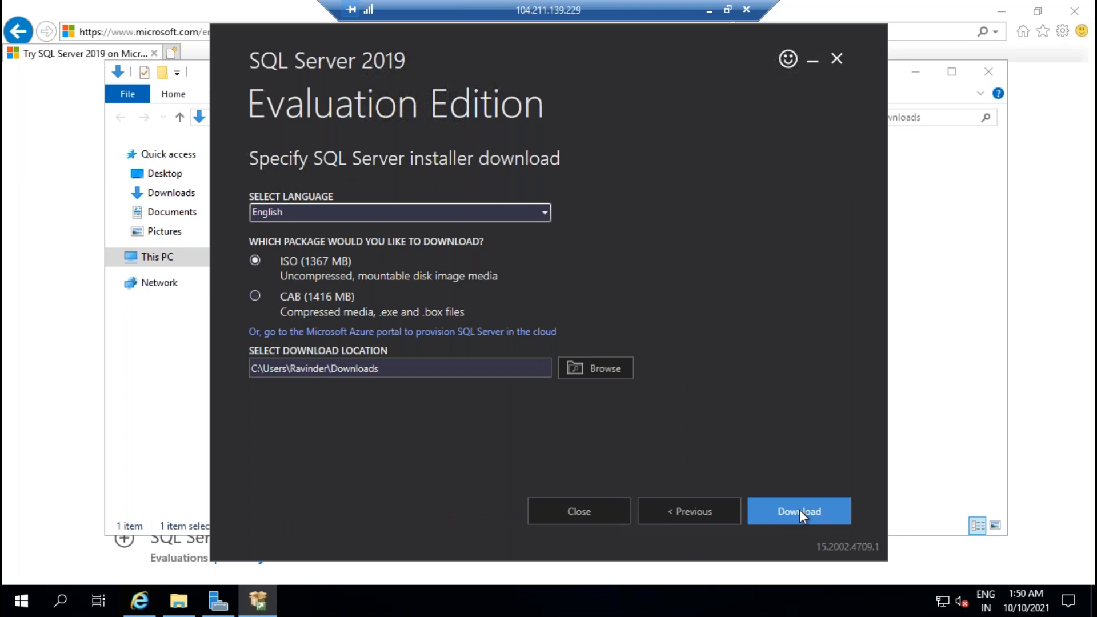
{"action": "left_click", "coordinate": [799, 510]}
{"action": "left_click", "coordinate": [709, 10]}
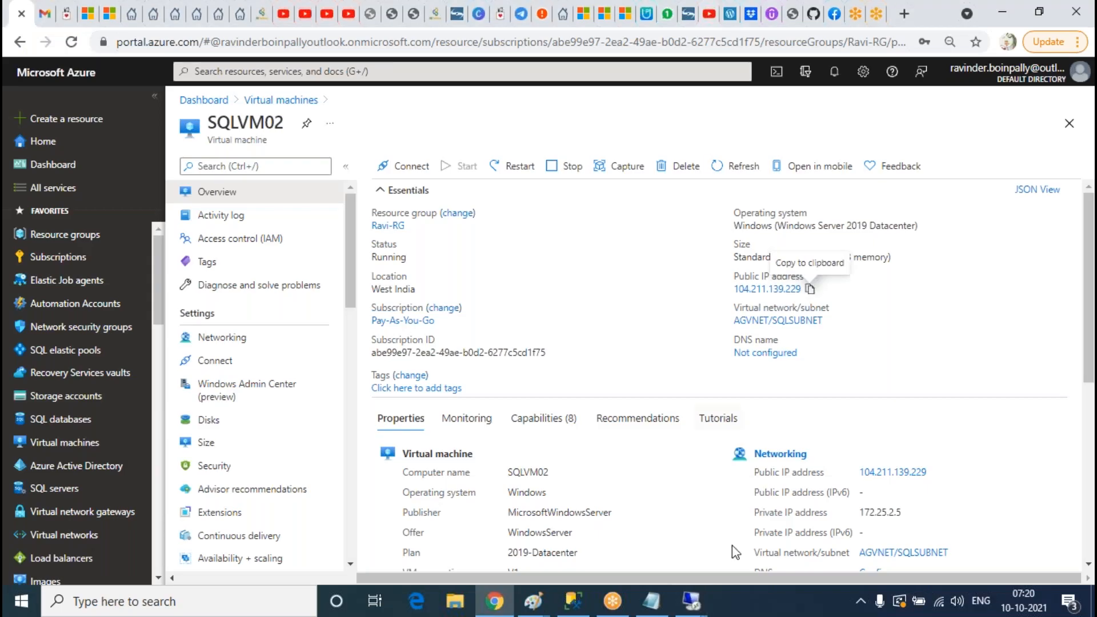
Step: On ADVM01, accept NetBIOS name SQLDBA, default paths and review options, then install the domain controller
{"action": "left_click", "coordinate": [540, 531]}
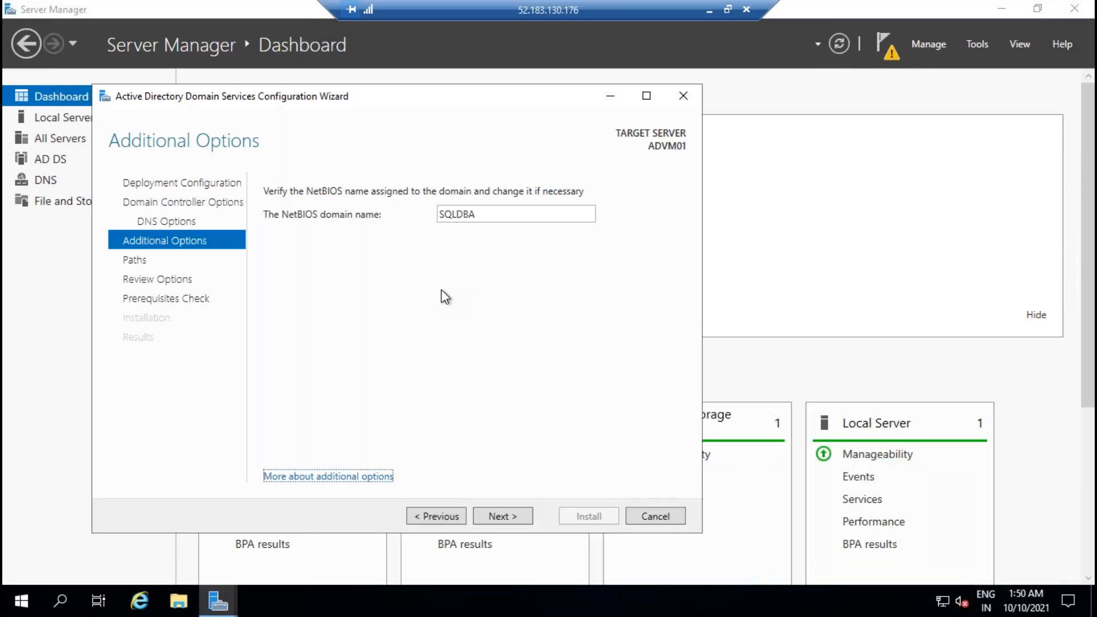
{"action": "left_click", "coordinate": [507, 517]}
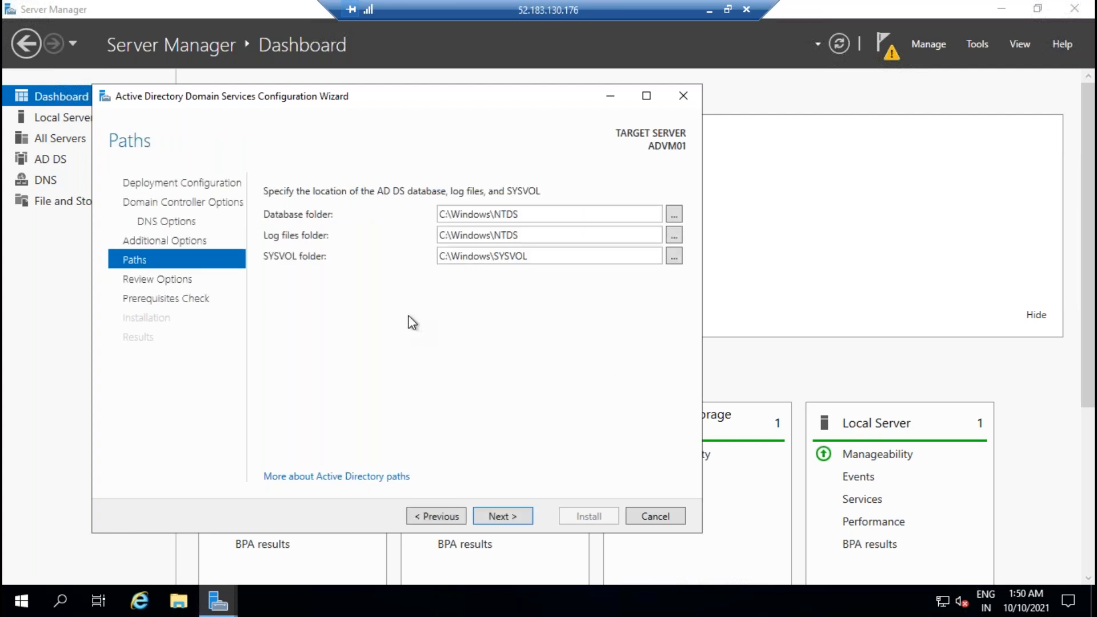
{"action": "left_click", "coordinate": [529, 518]}
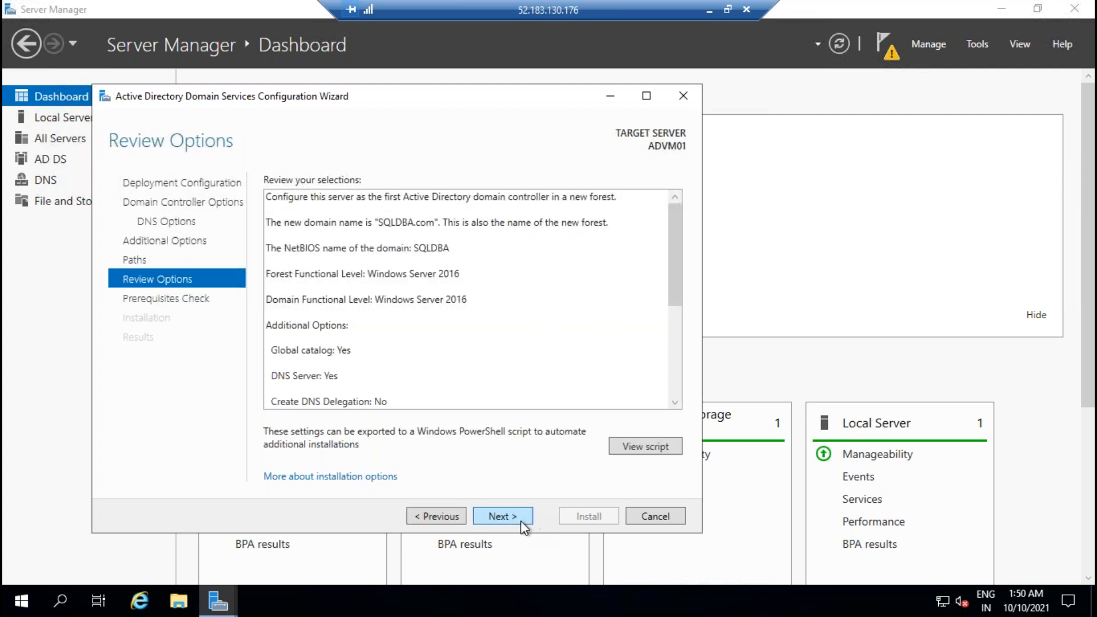
{"action": "left_click", "coordinate": [520, 519]}
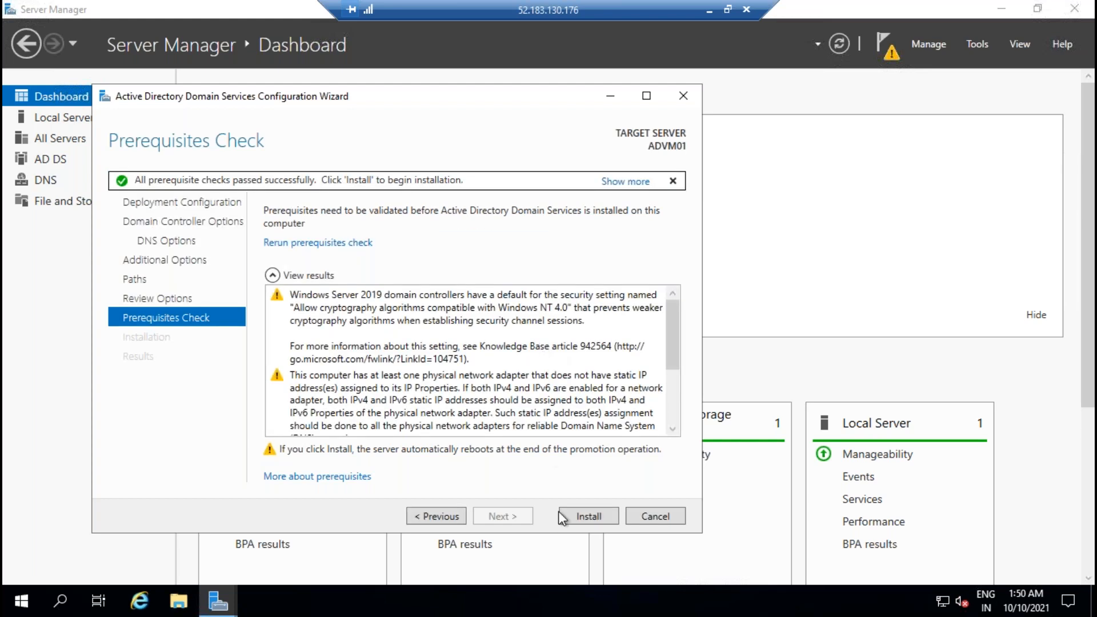
{"action": "left_click", "coordinate": [591, 517]}
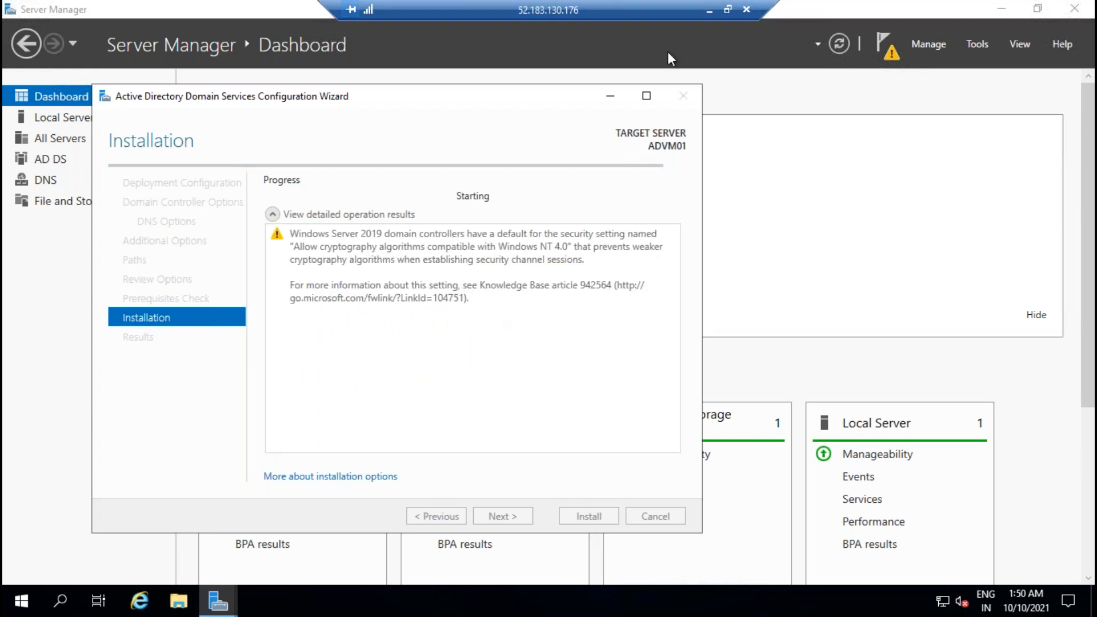
{"action": "left_click", "coordinate": [709, 9]}
Step: Mount the SQLServer2019-x64-ENU image from Downloads on the 104.211.165.83 server
{"action": "mouse_move", "coordinate": [690, 600]}
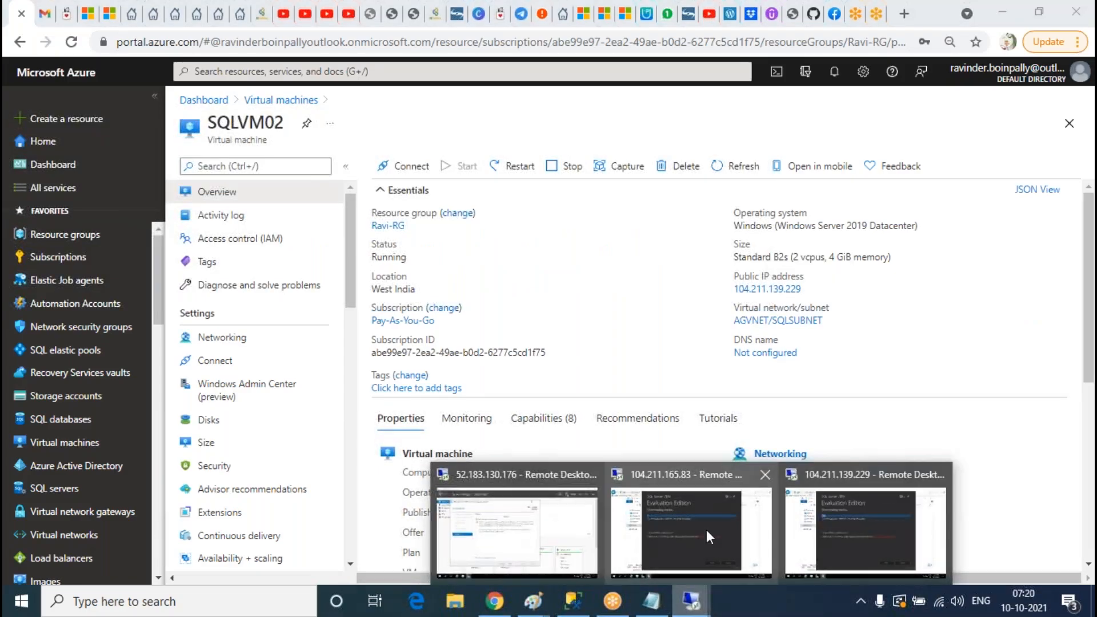
{"action": "left_click", "coordinate": [709, 537]}
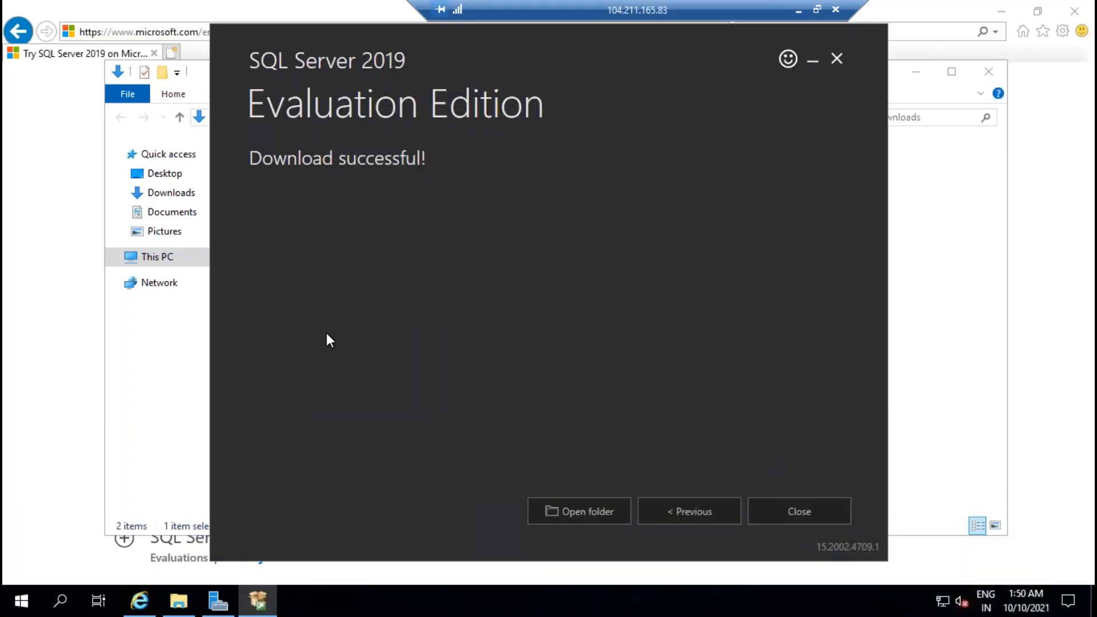
{"action": "left_click", "coordinate": [587, 517]}
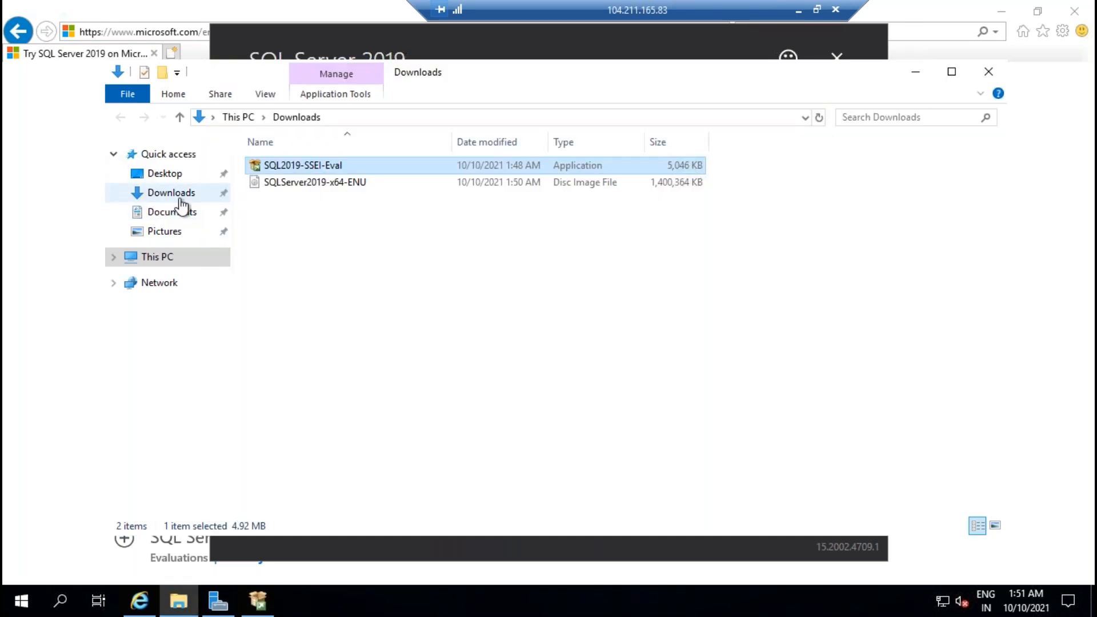
{"action": "left_click", "coordinate": [329, 188]}
{"action": "right_click", "coordinate": [329, 189]}
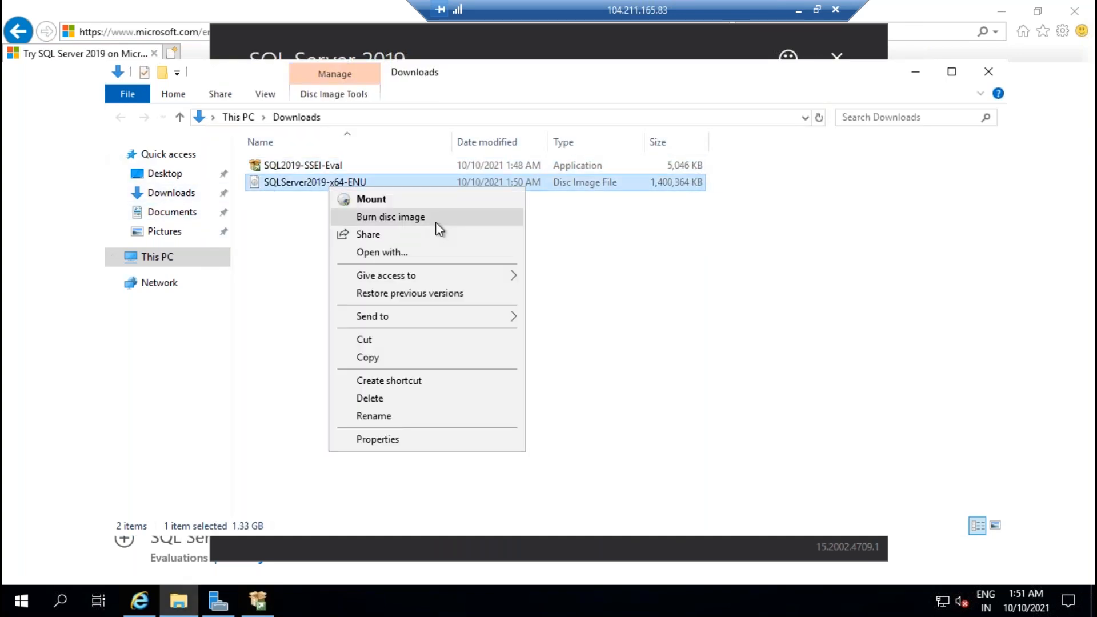
{"action": "left_click", "coordinate": [371, 200]}
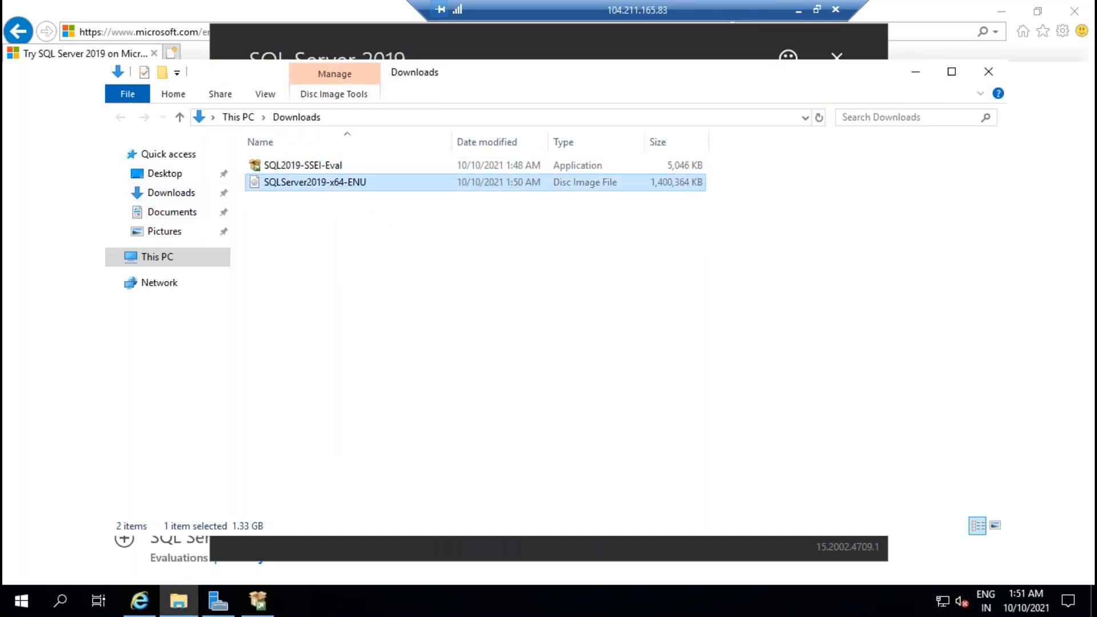
Step: Mount the same SQLServer2019-x64-ENU image on the 104.211.139.229 server
{"action": "left_click", "coordinate": [799, 9]}
{"action": "left_click", "coordinate": [691, 601]}
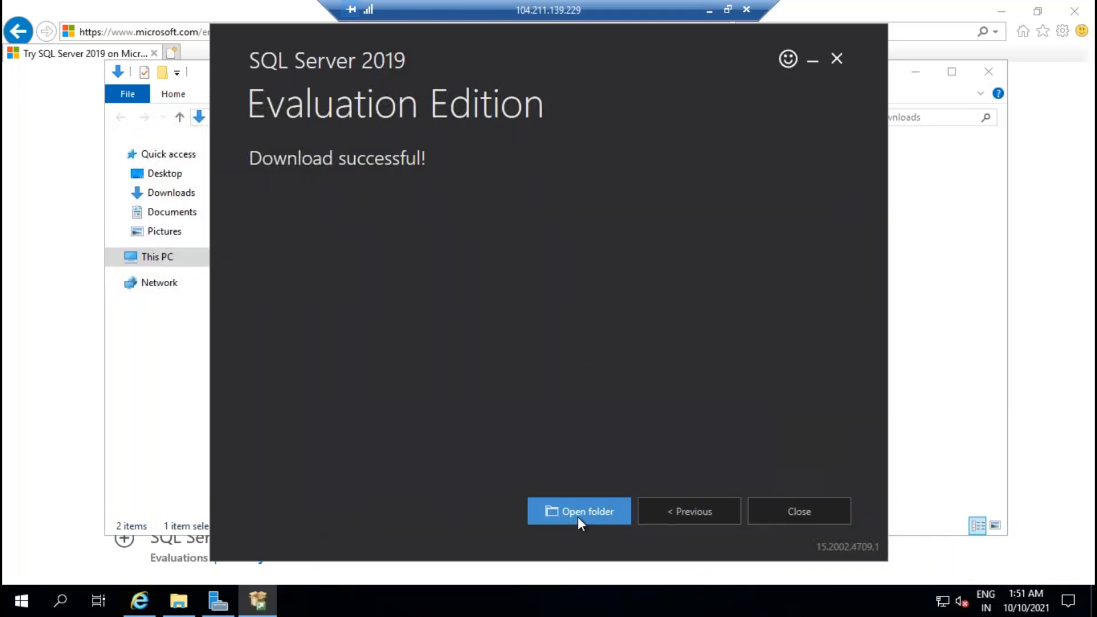
{"action": "left_click", "coordinate": [577, 517]}
{"action": "left_click", "coordinate": [333, 187]}
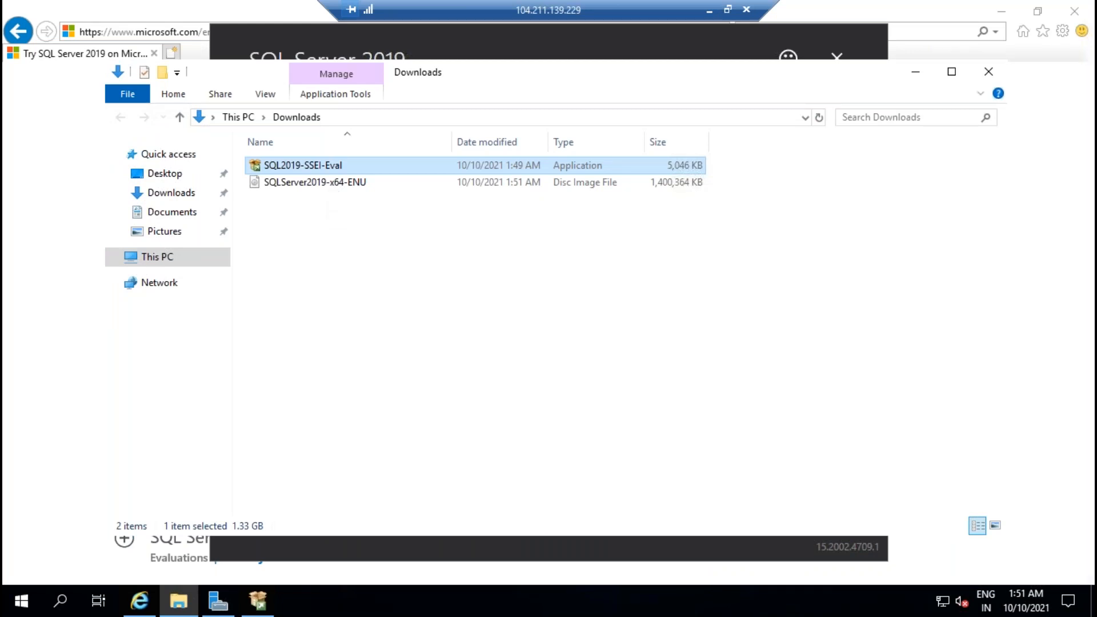
{"action": "right_click", "coordinate": [333, 185]}
{"action": "left_click", "coordinate": [372, 196]}
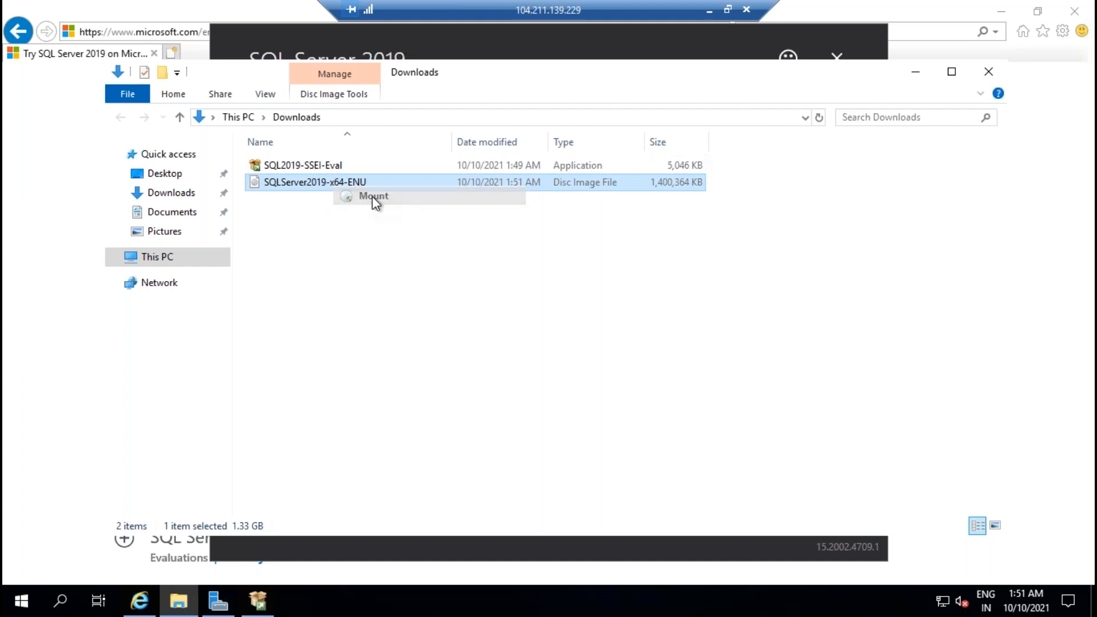
Step: Launch setup.exe from the mounted drive F: on both SQL servers
{"action": "left_click", "coordinate": [709, 10]}
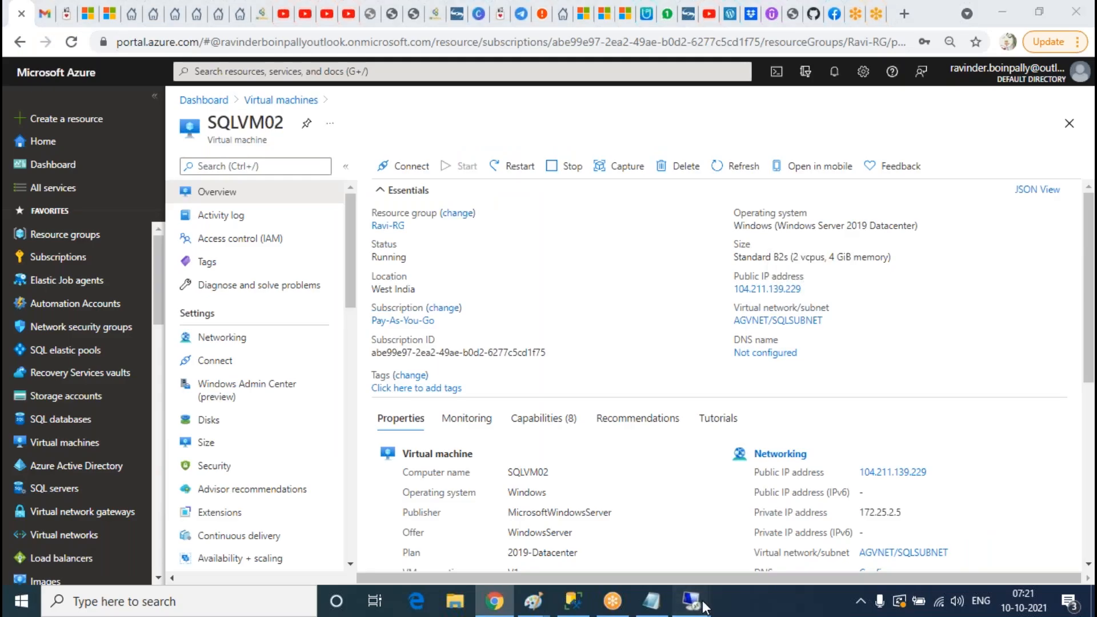
{"action": "mouse_move", "coordinate": [690, 600]}
{"action": "left_click", "coordinate": [686, 558]}
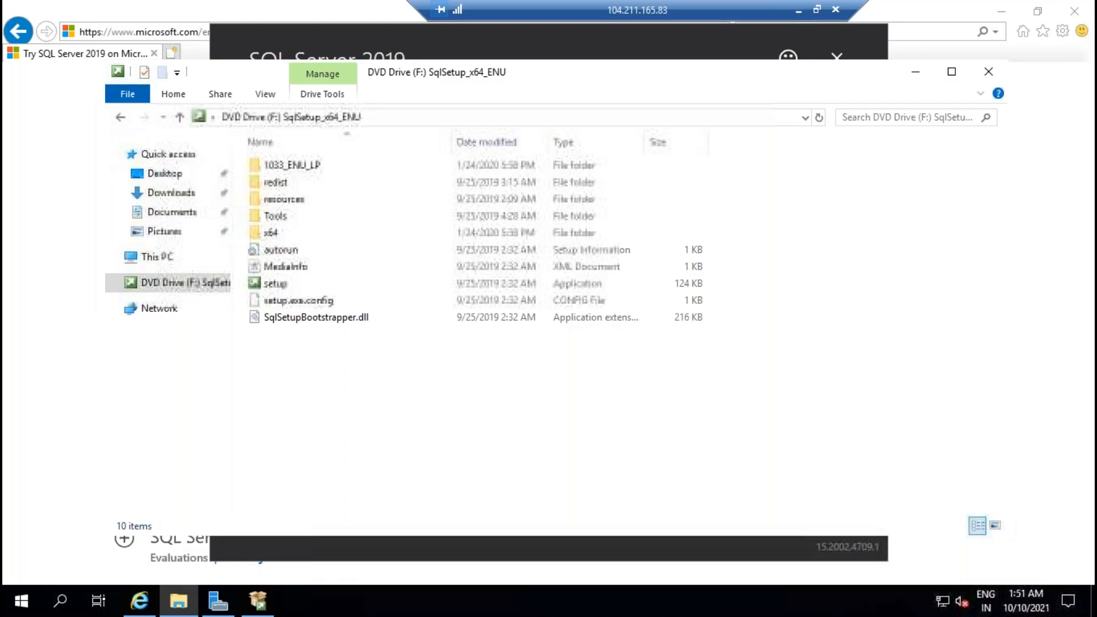
{"action": "left_click", "coordinate": [277, 289]}
{"action": "double_click", "coordinate": [276, 289]}
{"action": "left_click", "coordinate": [798, 10]}
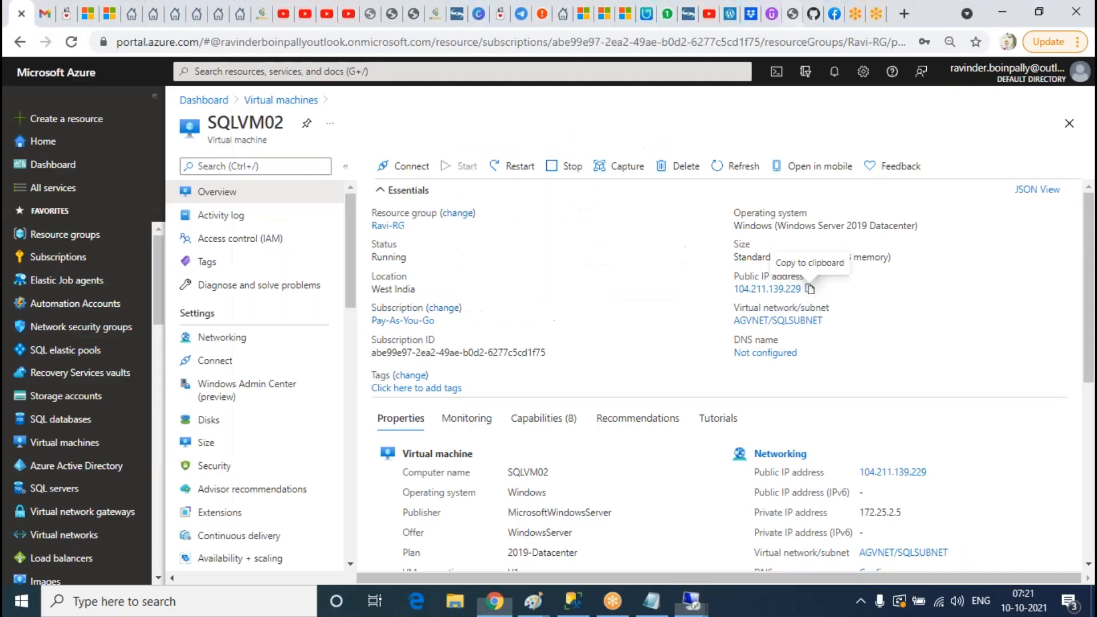
{"action": "mouse_move", "coordinate": [707, 606]}
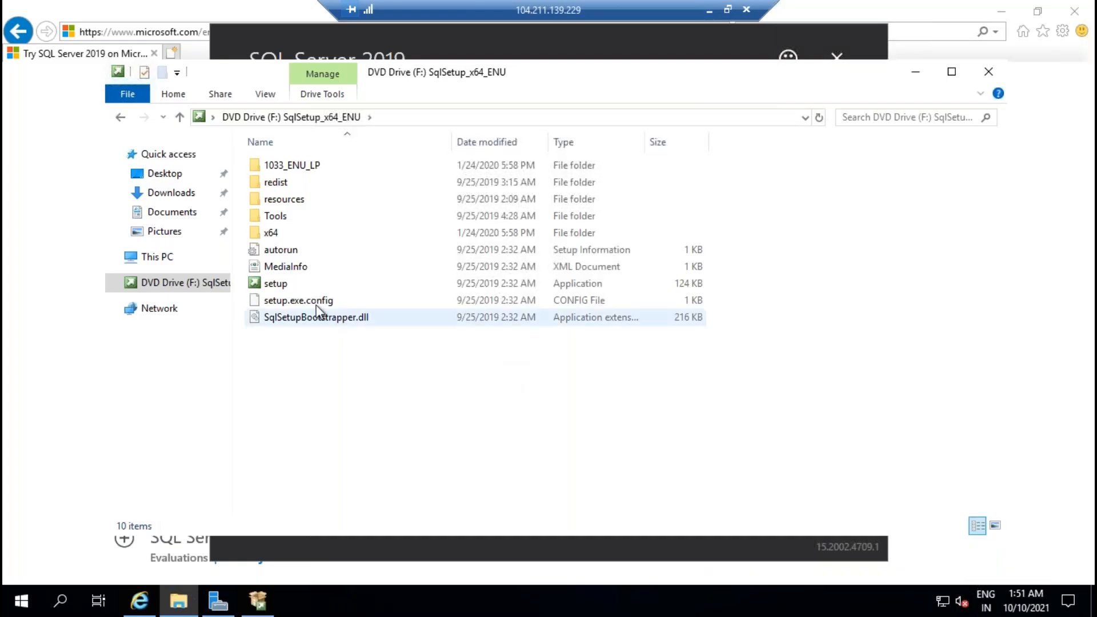
{"action": "double_click", "coordinate": [273, 284]}
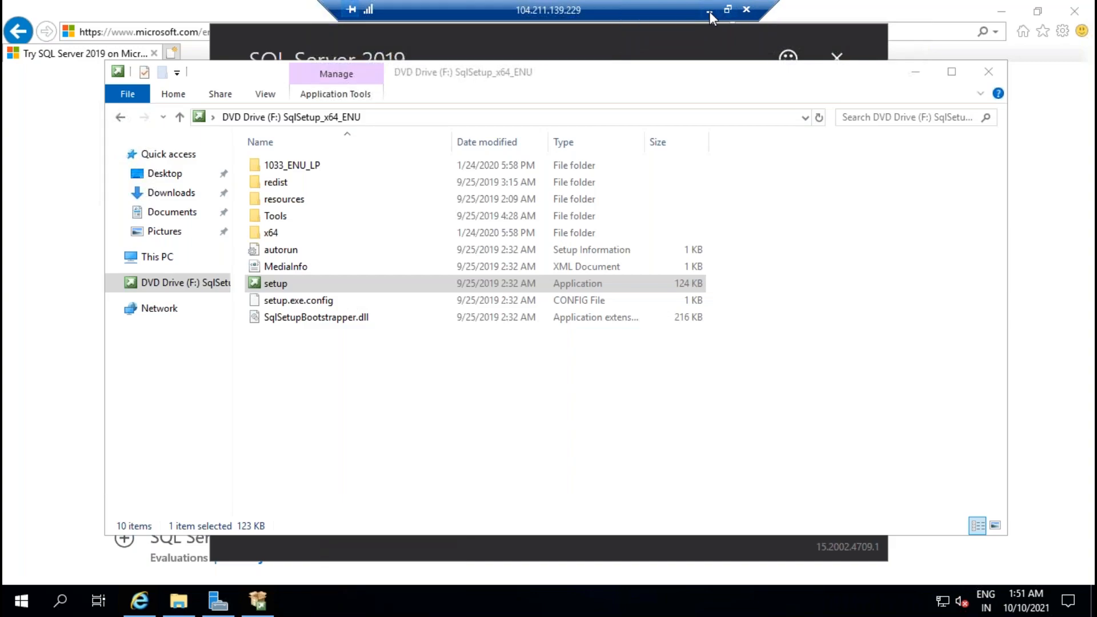
{"action": "left_click", "coordinate": [709, 11]}
Step: On 104.211.165.83, start a new stand-alone SQL Server installation from the Installation page
{"action": "mouse_move", "coordinate": [690, 600]}
{"action": "left_click", "coordinate": [658, 528]}
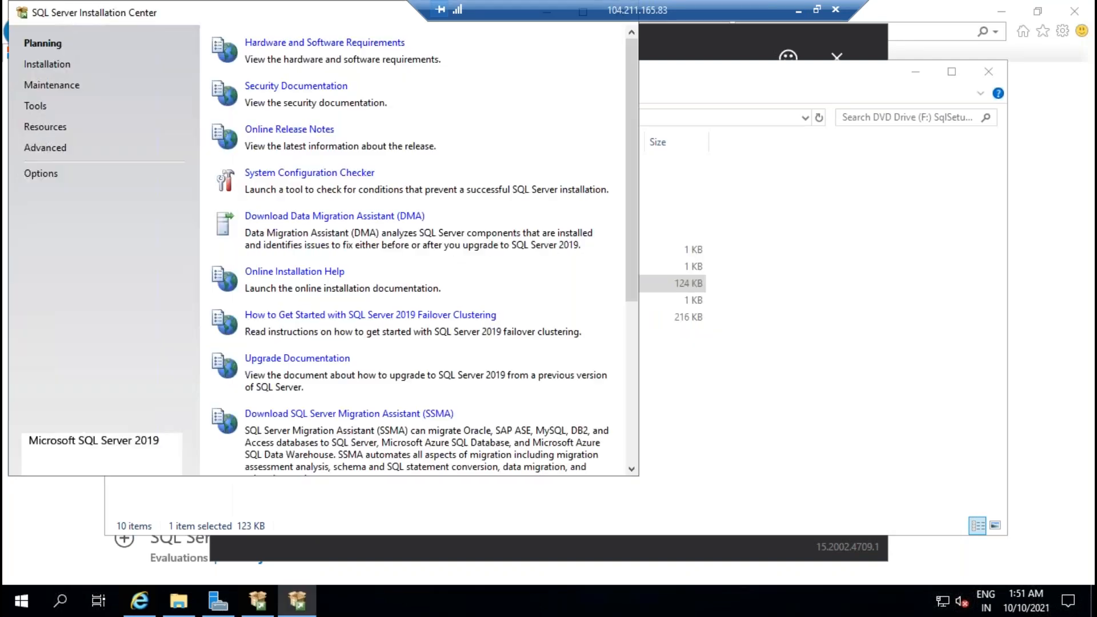
{"action": "left_click", "coordinate": [48, 64]}
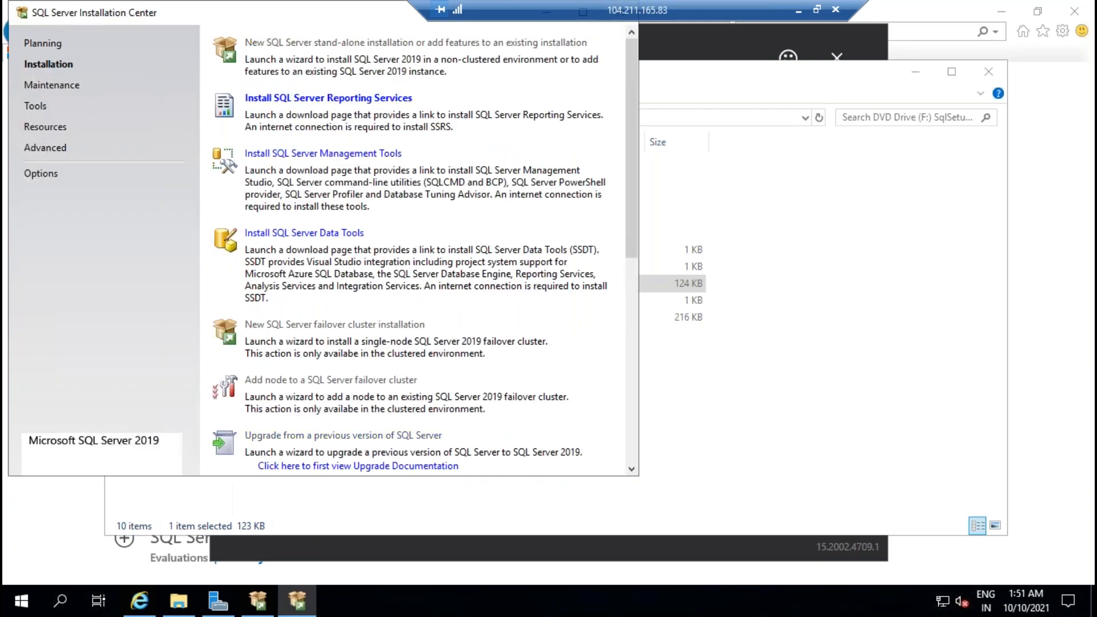
{"action": "left_click", "coordinate": [392, 43]}
{"action": "left_click", "coordinate": [798, 10]}
Step: Start the same new stand-alone SQL Server installation on 104.211.139.229
{"action": "left_click", "coordinate": [698, 605]}
{"action": "left_click", "coordinate": [833, 526]}
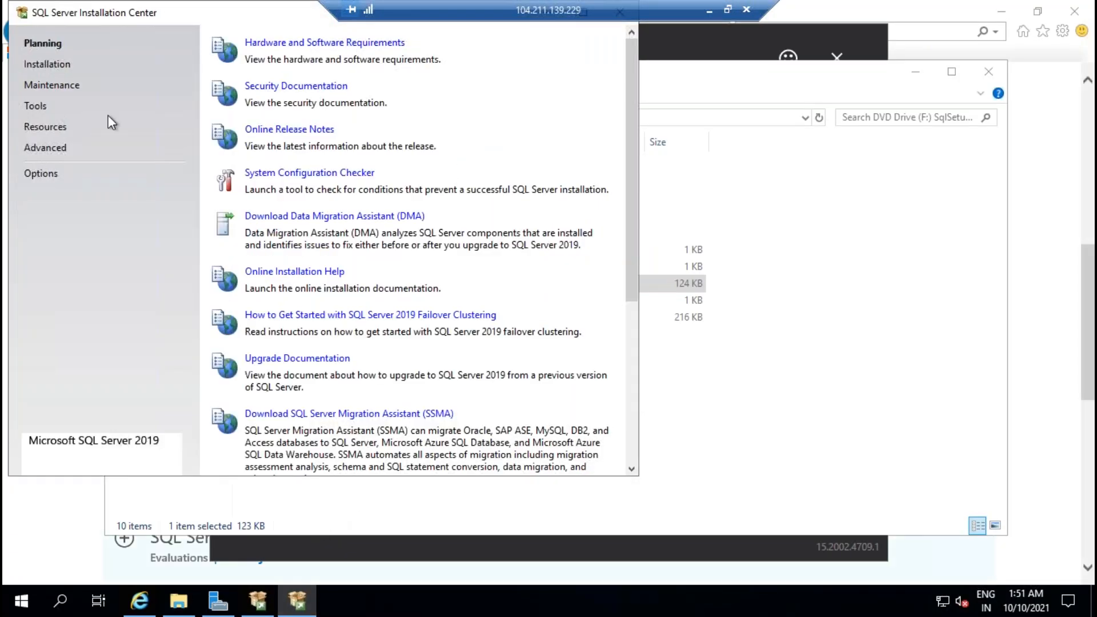
{"action": "left_click", "coordinate": [35, 64]}
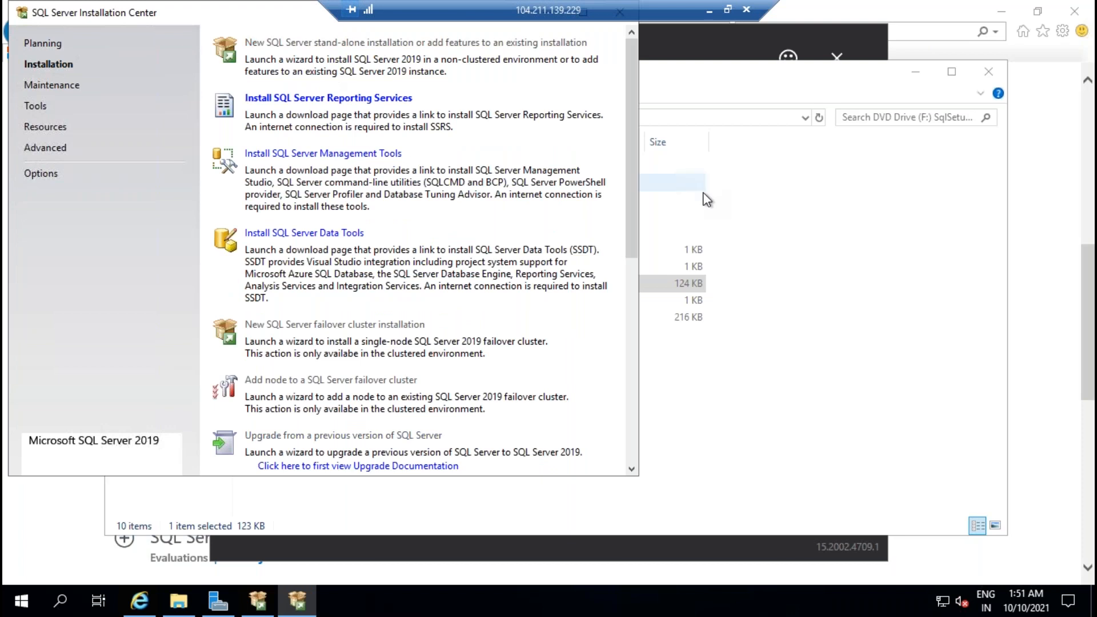
{"action": "left_click", "coordinate": [709, 11]}
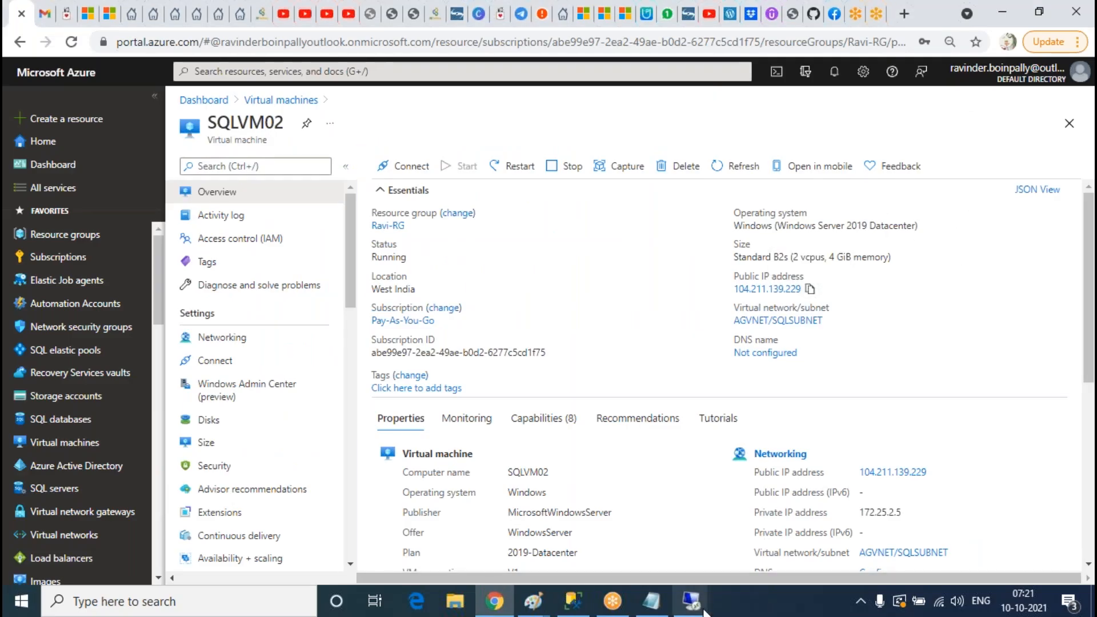
Step: On 104.211.165.83, keep the Evaluation edition and accept the license terms
{"action": "mouse_move", "coordinate": [691, 601]}
{"action": "left_click", "coordinate": [691, 523]}
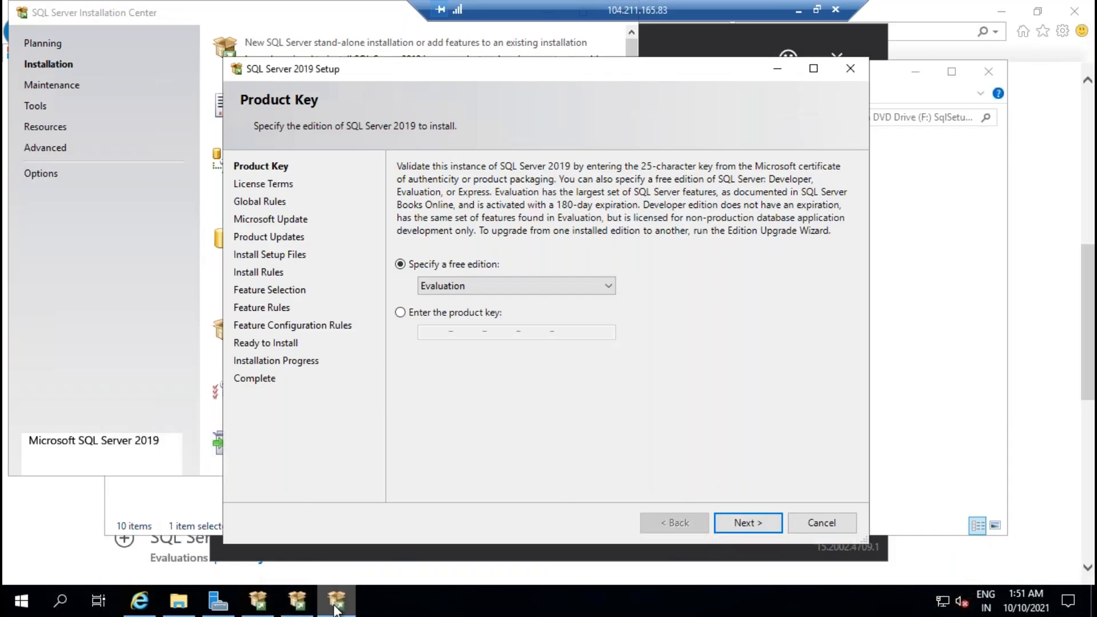
{"action": "left_click", "coordinate": [760, 529]}
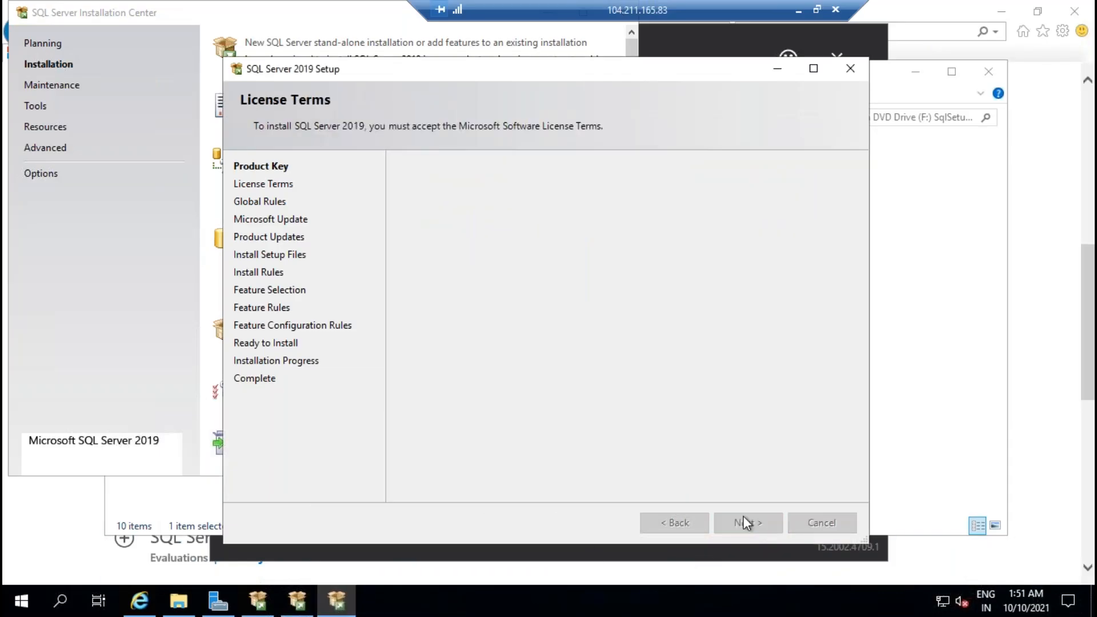
{"action": "left_click", "coordinate": [465, 419]}
{"action": "left_click", "coordinate": [776, 526]}
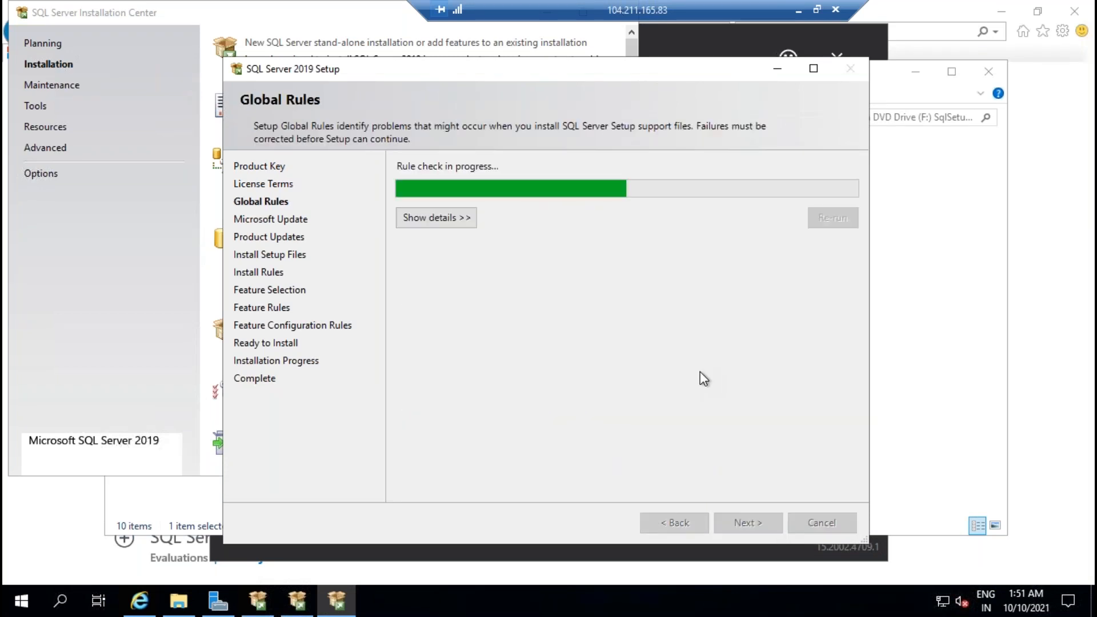
{"action": "left_click", "coordinate": [797, 10]}
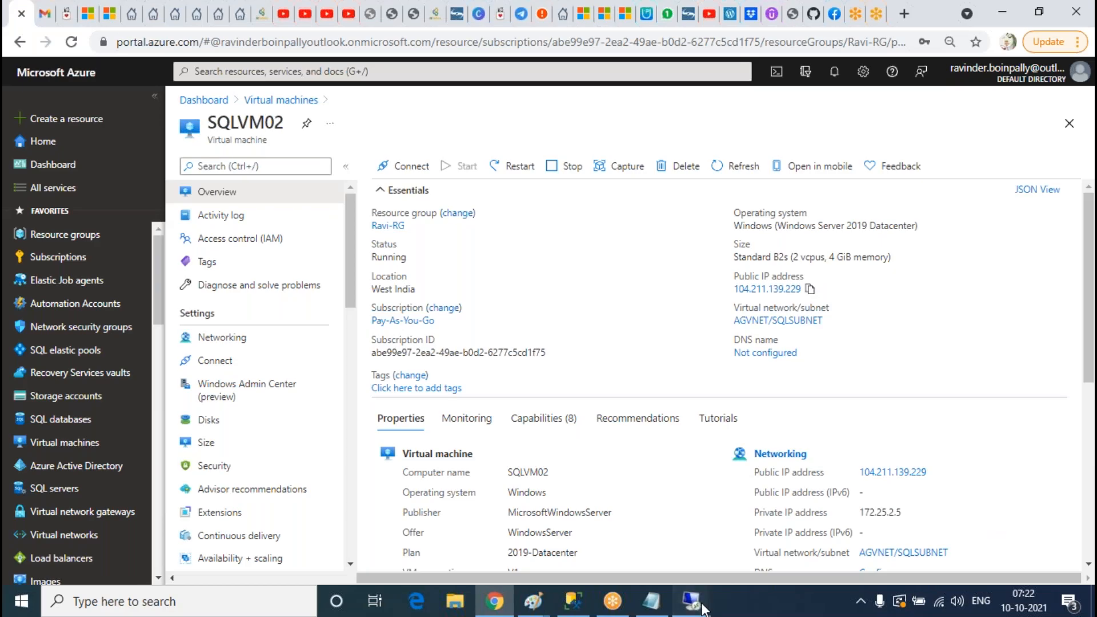
Step: On 104.211.139.229, keep the Evaluation edition and accept the license terms too
{"action": "mouse_move", "coordinate": [690, 600]}
{"action": "left_click", "coordinate": [873, 553]}
{"action": "left_click", "coordinate": [748, 514]}
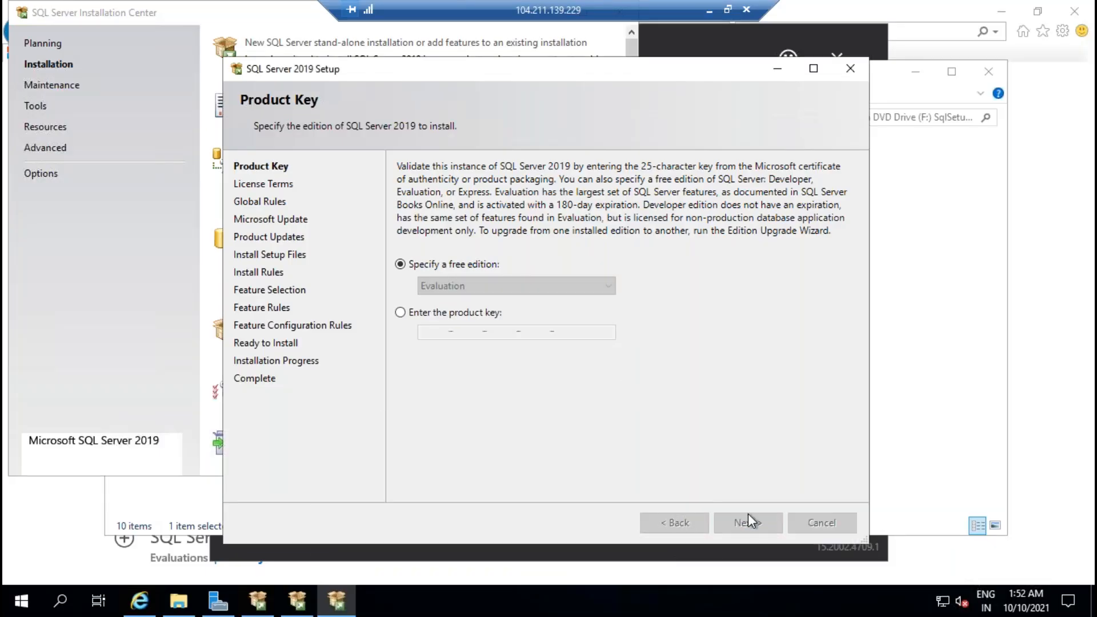
{"action": "left_click", "coordinate": [444, 419]}
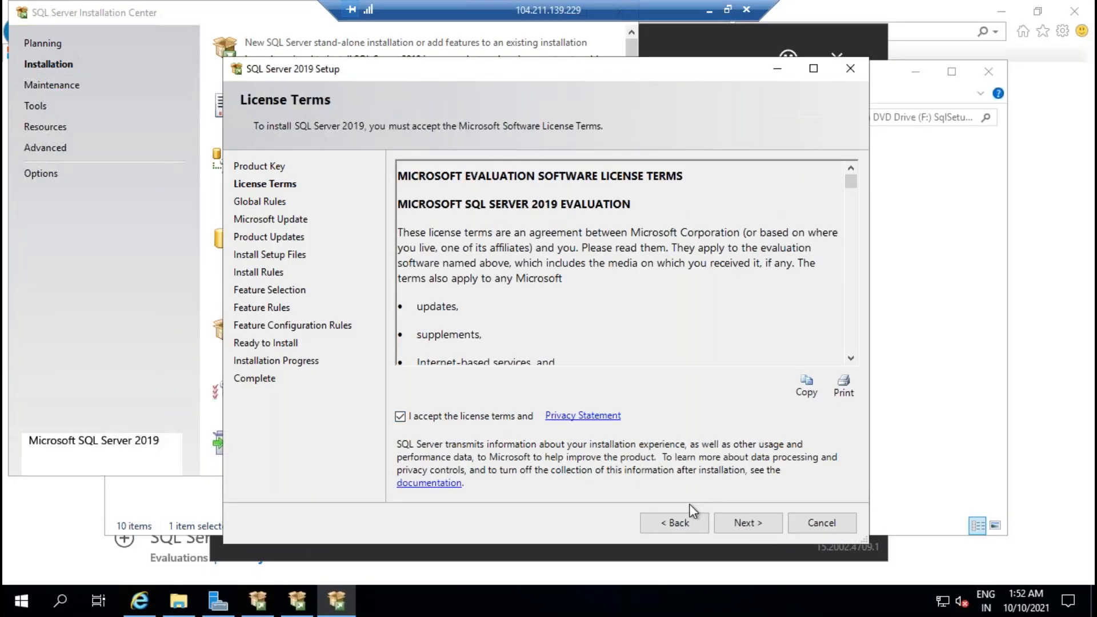
{"action": "left_click", "coordinate": [742, 522]}
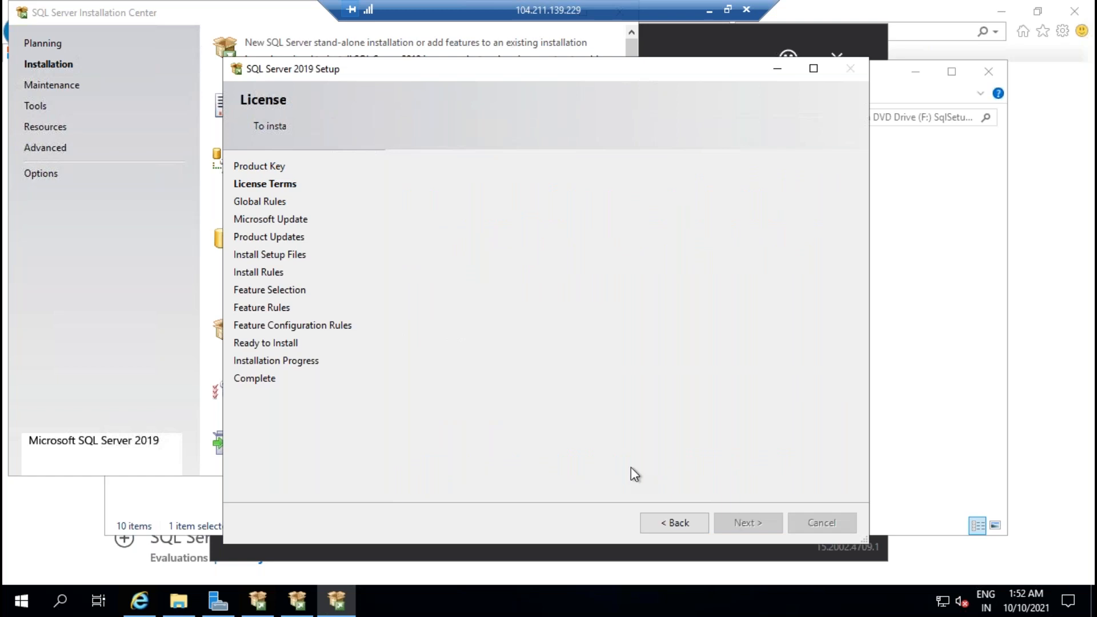
{"action": "left_click", "coordinate": [708, 11]}
Step: Skip Microsoft Update and continue setup on both SQL servers
{"action": "left_click", "coordinate": [699, 608]}
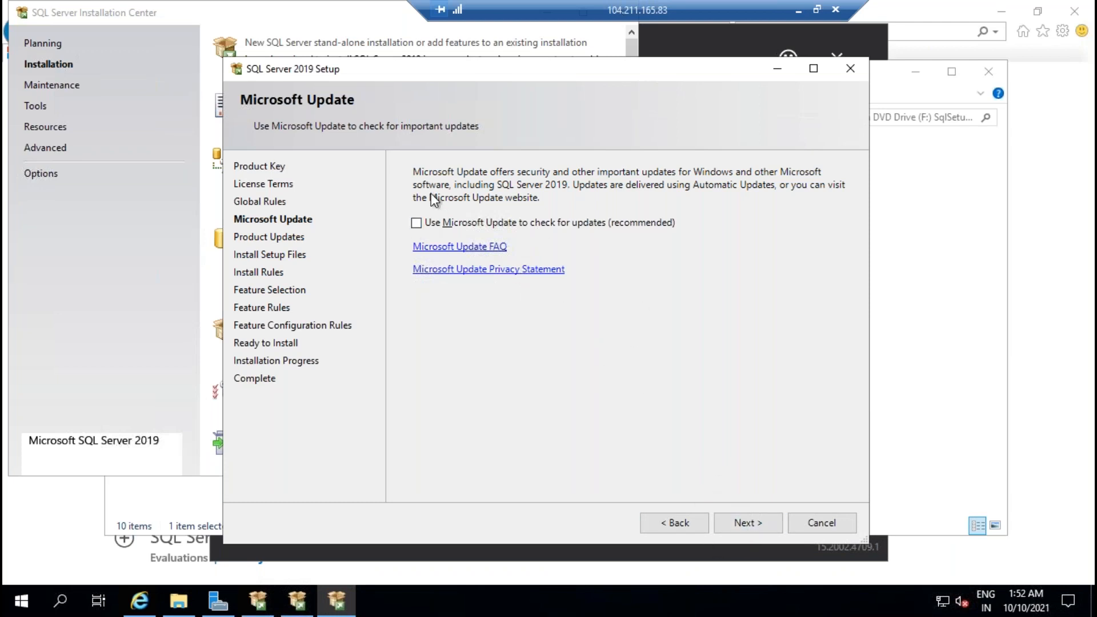
{"action": "left_click", "coordinate": [764, 522]}
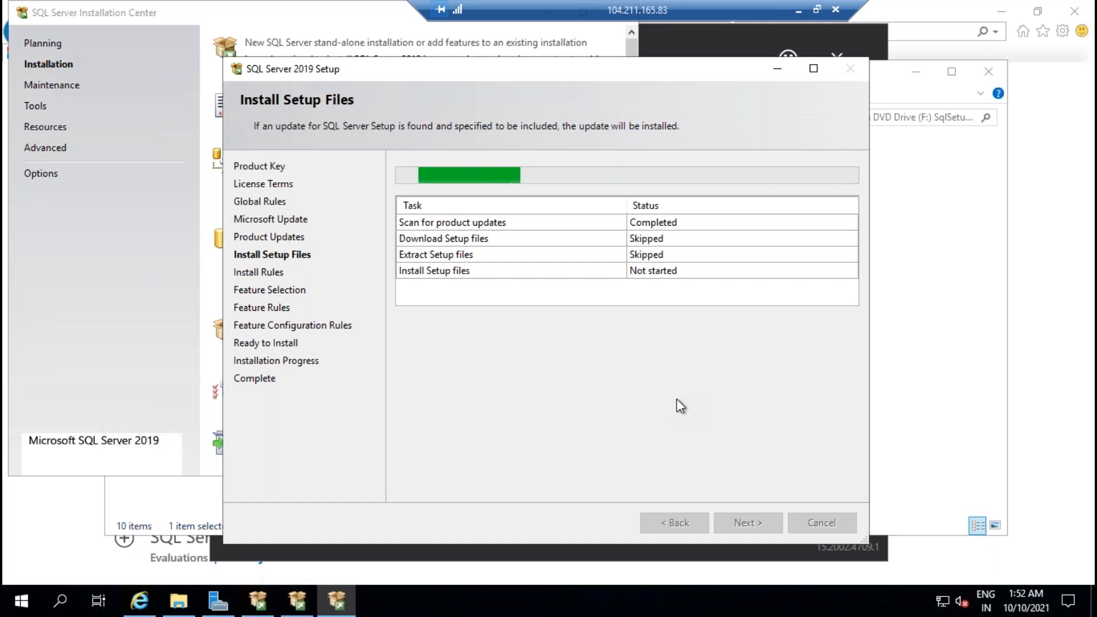
{"action": "left_click", "coordinate": [798, 11]}
{"action": "left_click", "coordinate": [692, 600]}
{"action": "left_click", "coordinate": [829, 516]}
{"action": "left_click", "coordinate": [746, 529]}
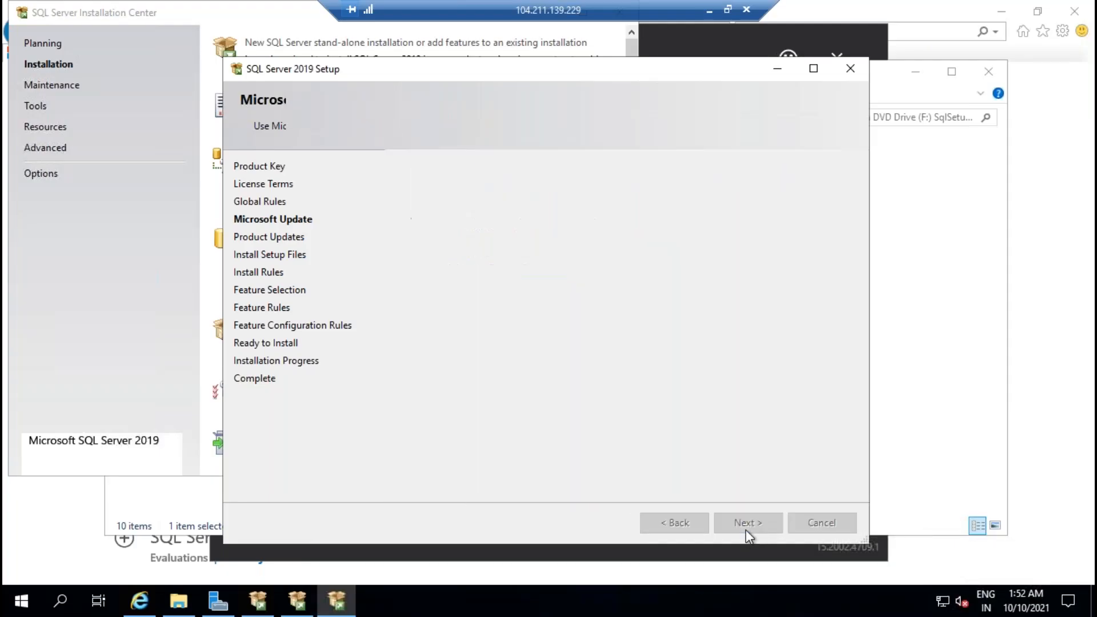
{"action": "left_click", "coordinate": [709, 9]}
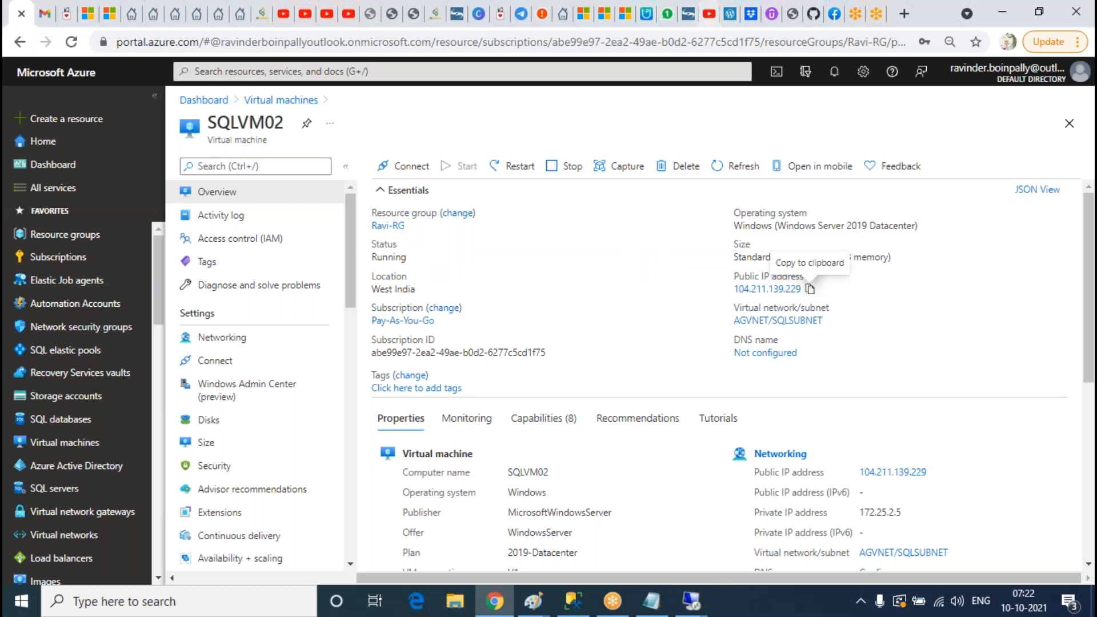
Step: Check the domain controller's session, then return to the 104.211.165.83 setup
{"action": "left_click", "coordinate": [693, 604]}
{"action": "left_click", "coordinate": [528, 522]}
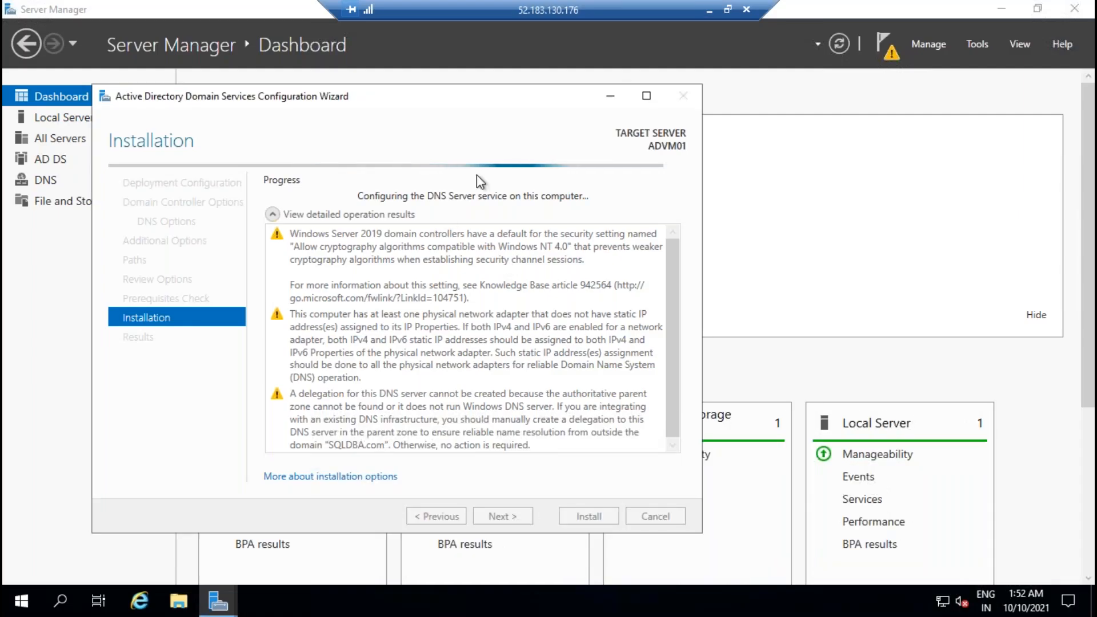
{"action": "left_click", "coordinate": [709, 9]}
{"action": "mouse_move", "coordinate": [690, 604]}
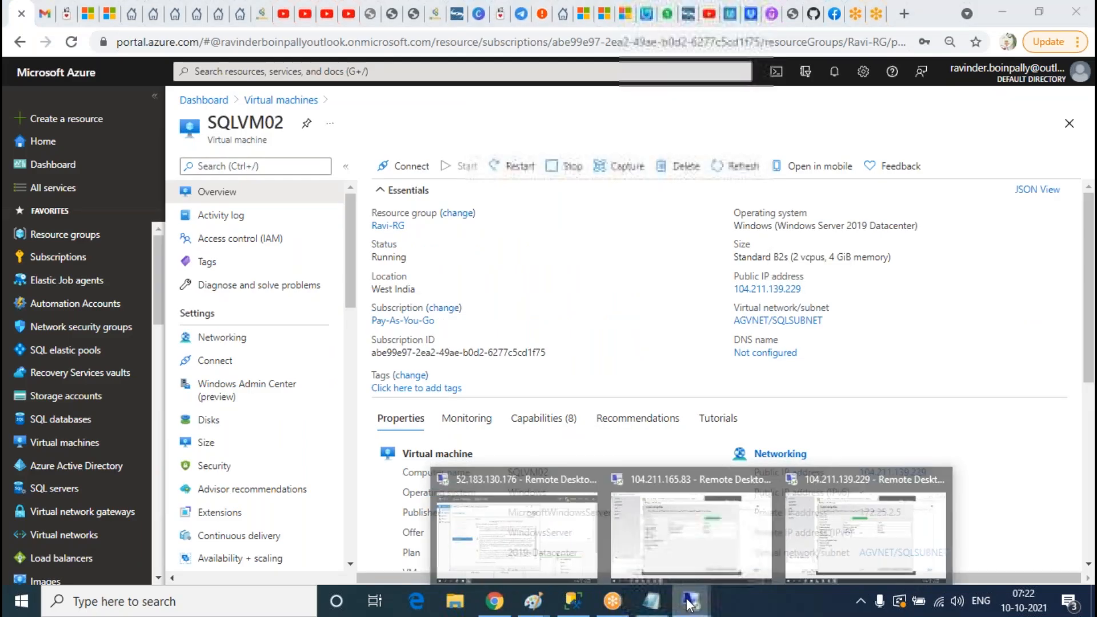
{"action": "left_click", "coordinate": [679, 531]}
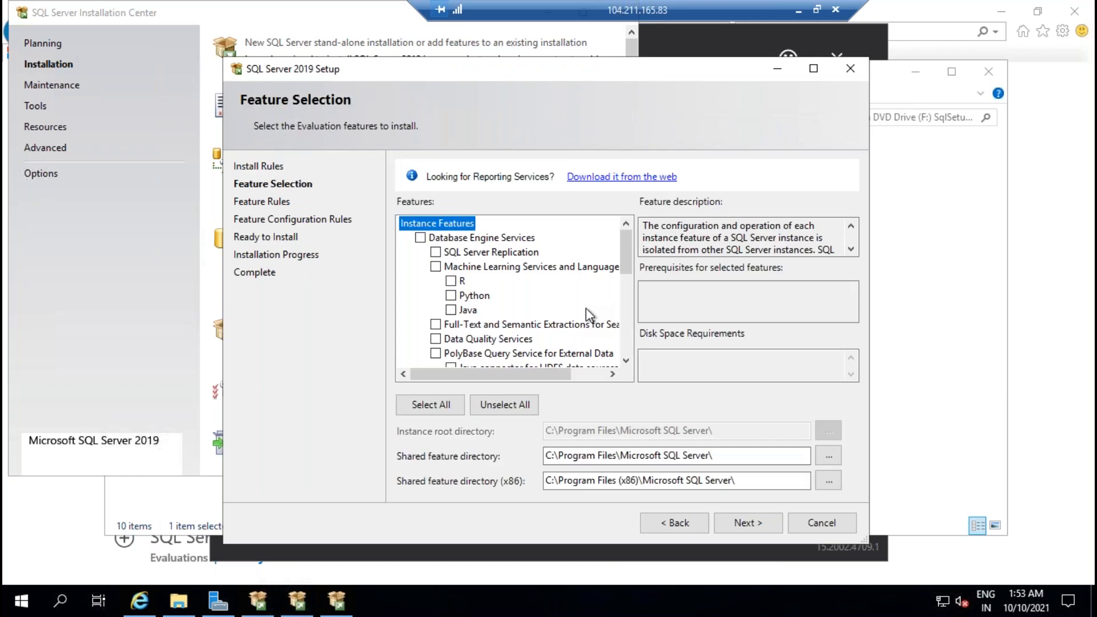
Step: Select Database Engine, Full-Text Search and Client Tools Backwards Compatibility with the default MSSQLSERVER instance
{"action": "left_click", "coordinate": [420, 238]}
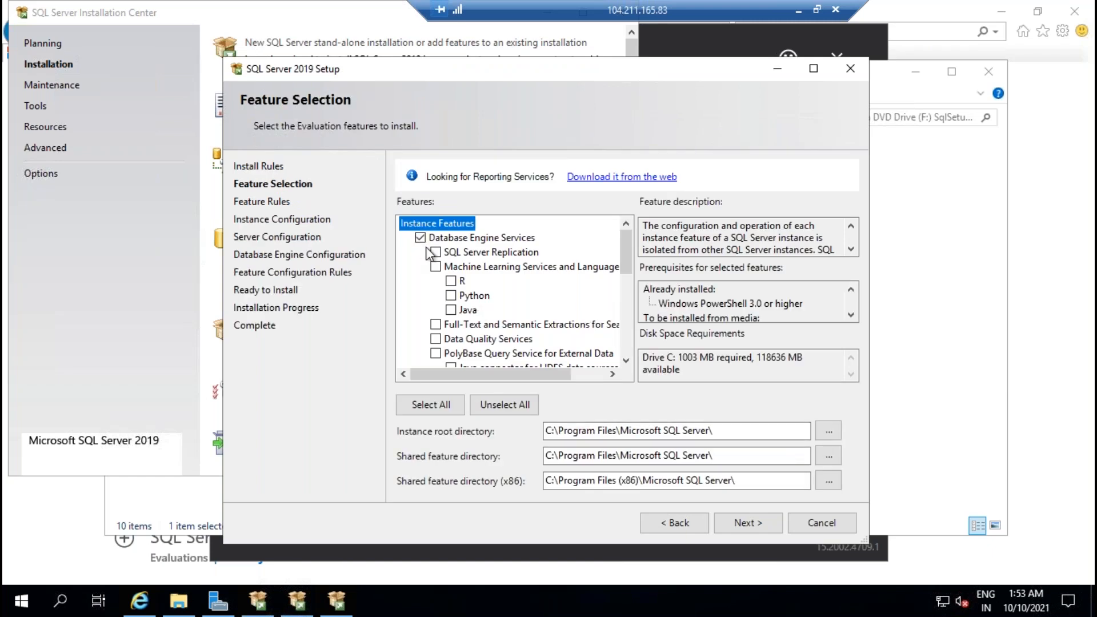
{"action": "left_click", "coordinate": [435, 323]}
{"action": "scroll", "coordinate": [553, 269], "scroll_direction": "down", "scroll_amount": 5}
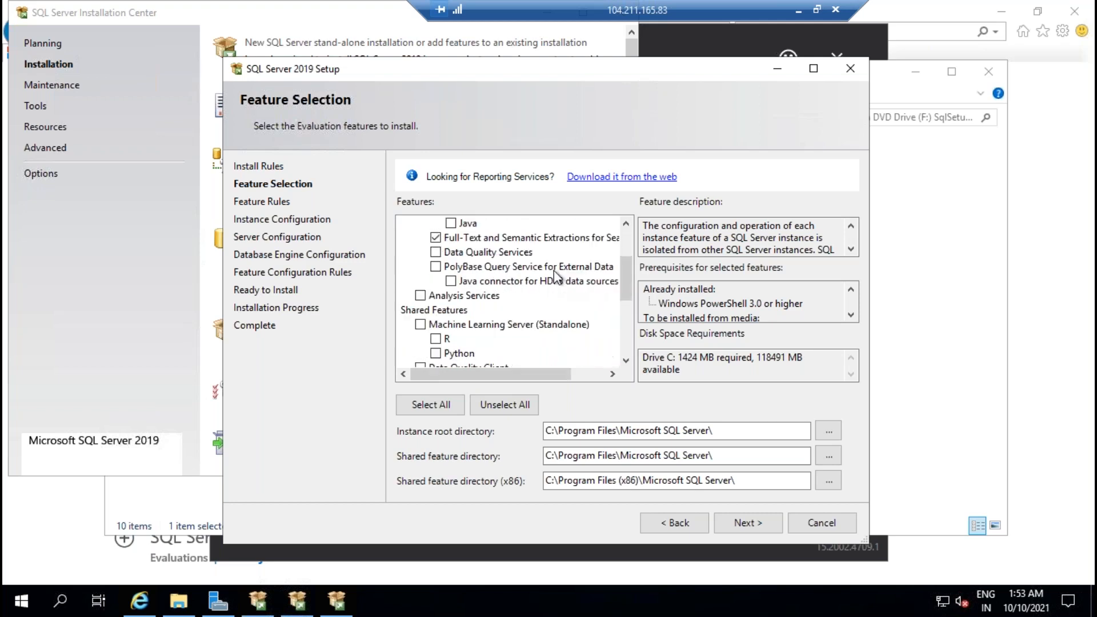
{"action": "left_click", "coordinate": [420, 310]}
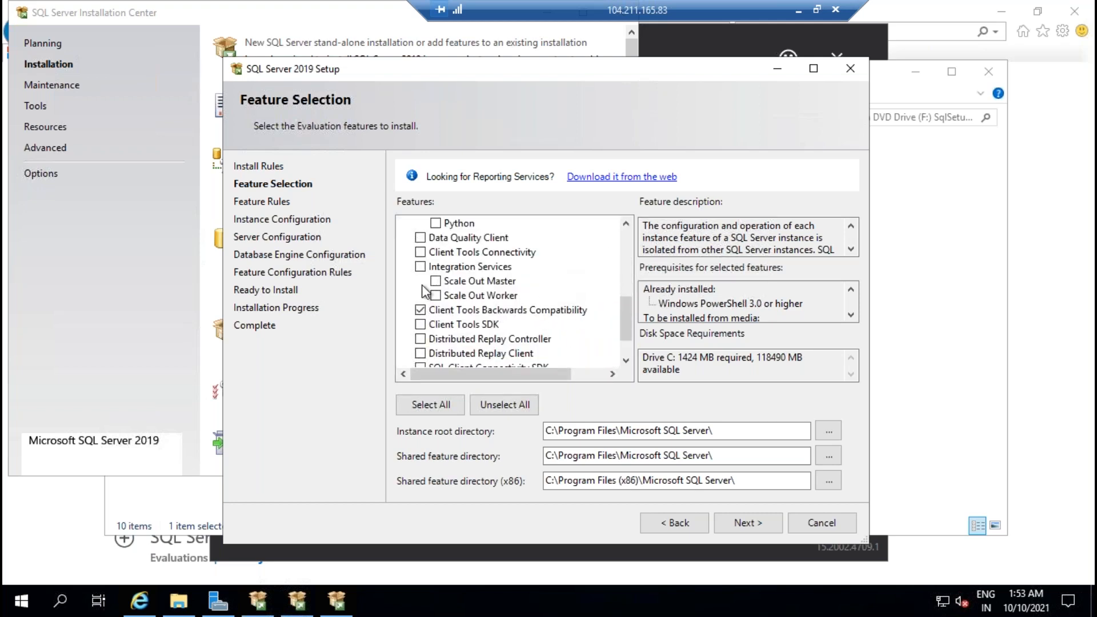
{"action": "left_click", "coordinate": [747, 526]}
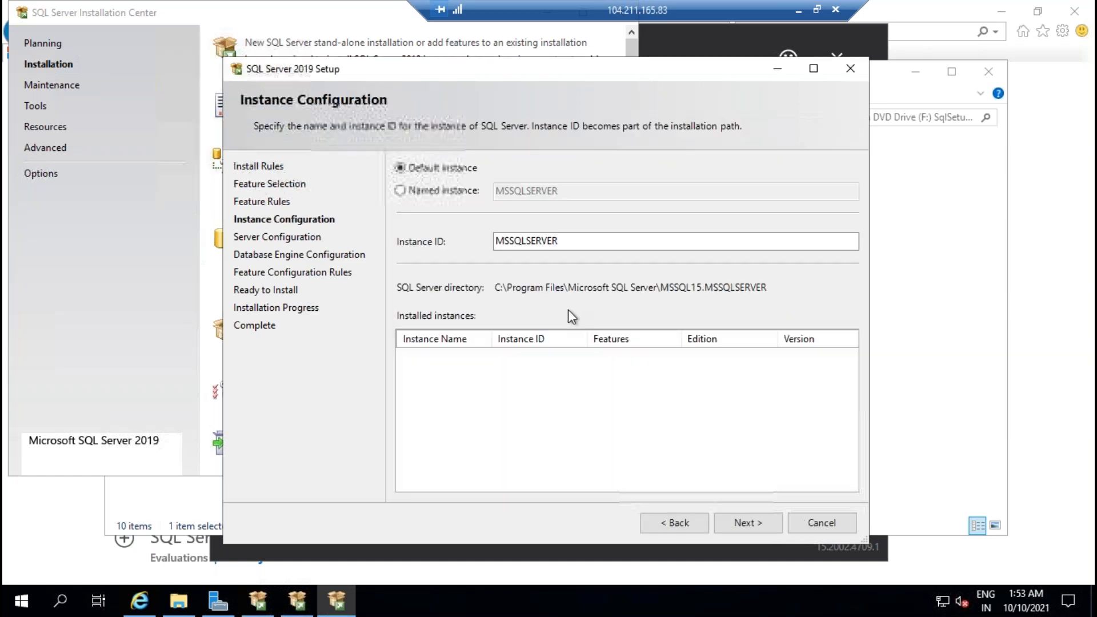
{"action": "left_click", "coordinate": [746, 523]}
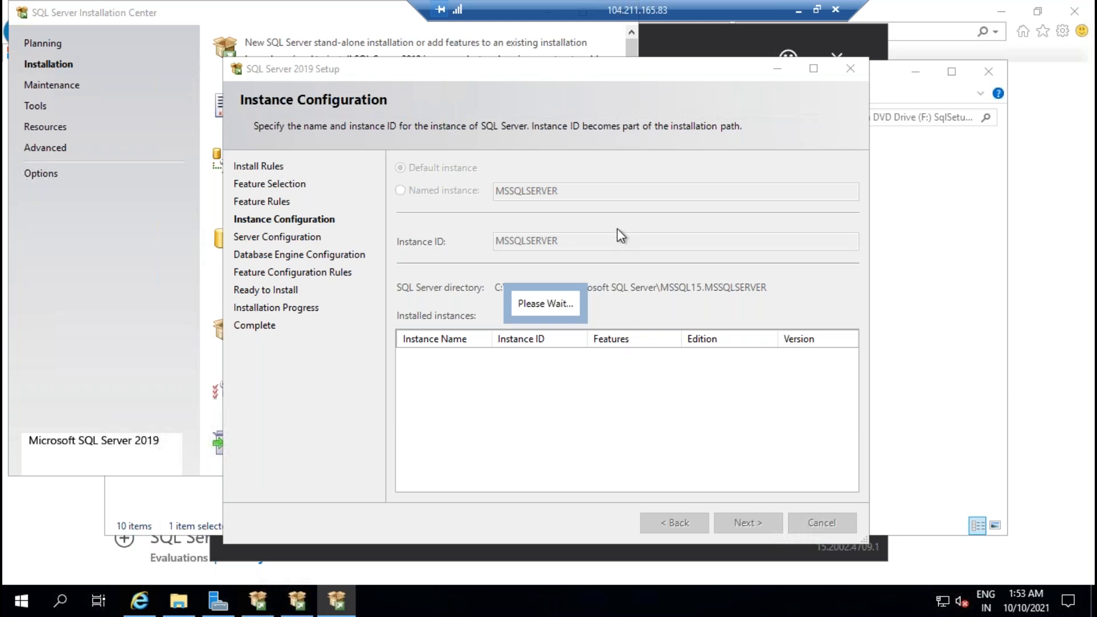
Step: Grant volume maintenance privilege, choose Mixed Mode with an sa password, and add the current user as admin
{"action": "left_click", "coordinate": [412, 324]}
{"action": "left_click", "coordinate": [760, 527]}
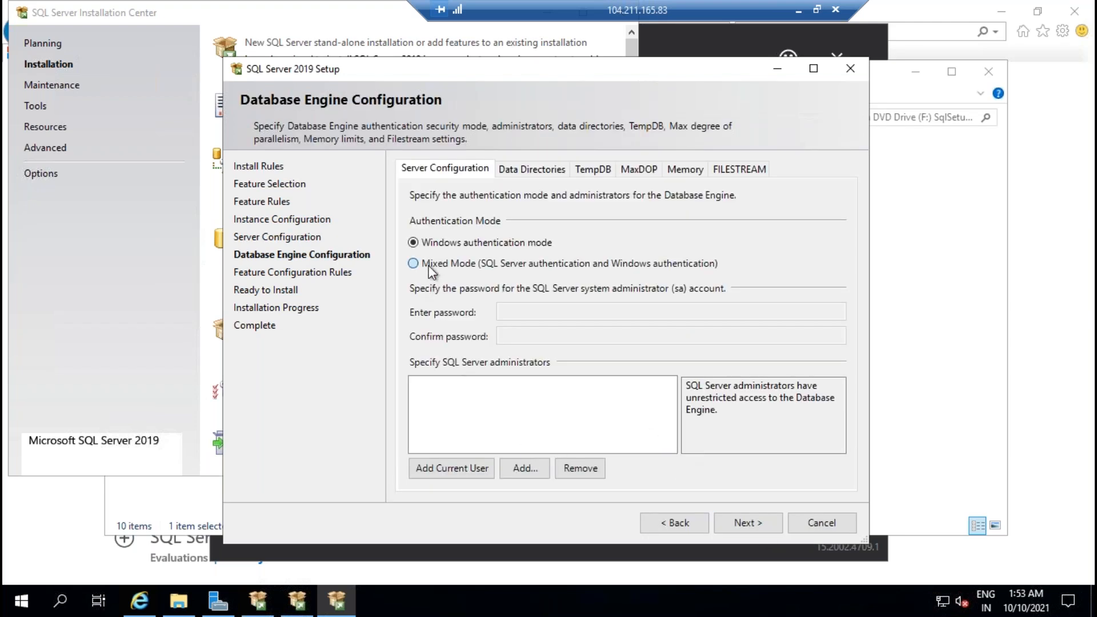
{"action": "left_click", "coordinate": [430, 263]}
{"action": "left_click", "coordinate": [531, 313]}
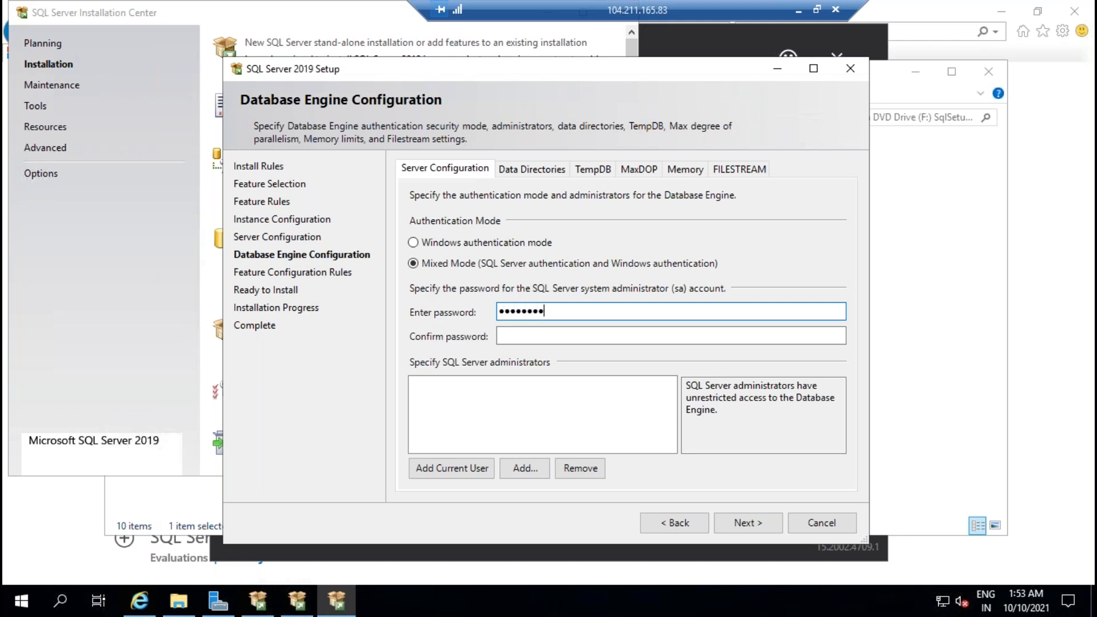
{"action": "key", "text": "Tab"}
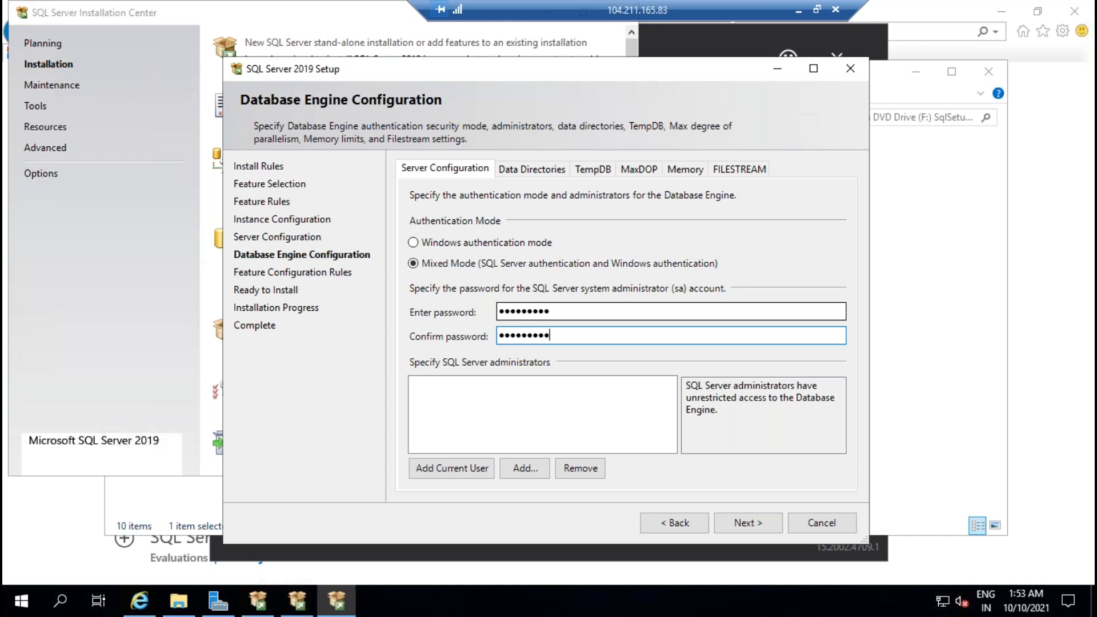
{"action": "key", "text": "Tab"}
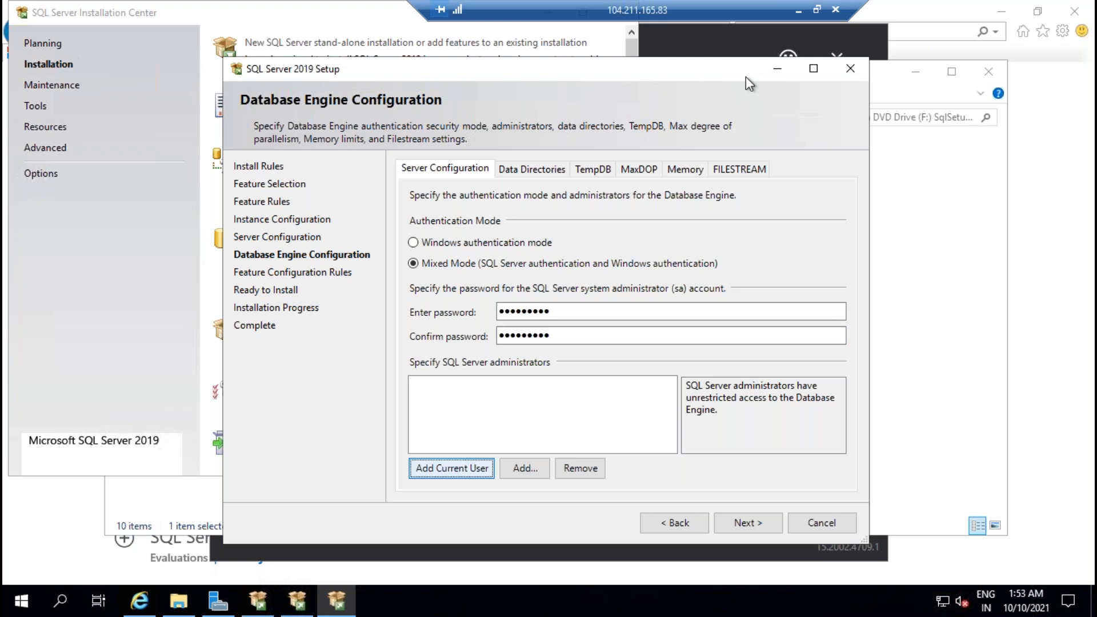
{"action": "key", "text": "Return"}
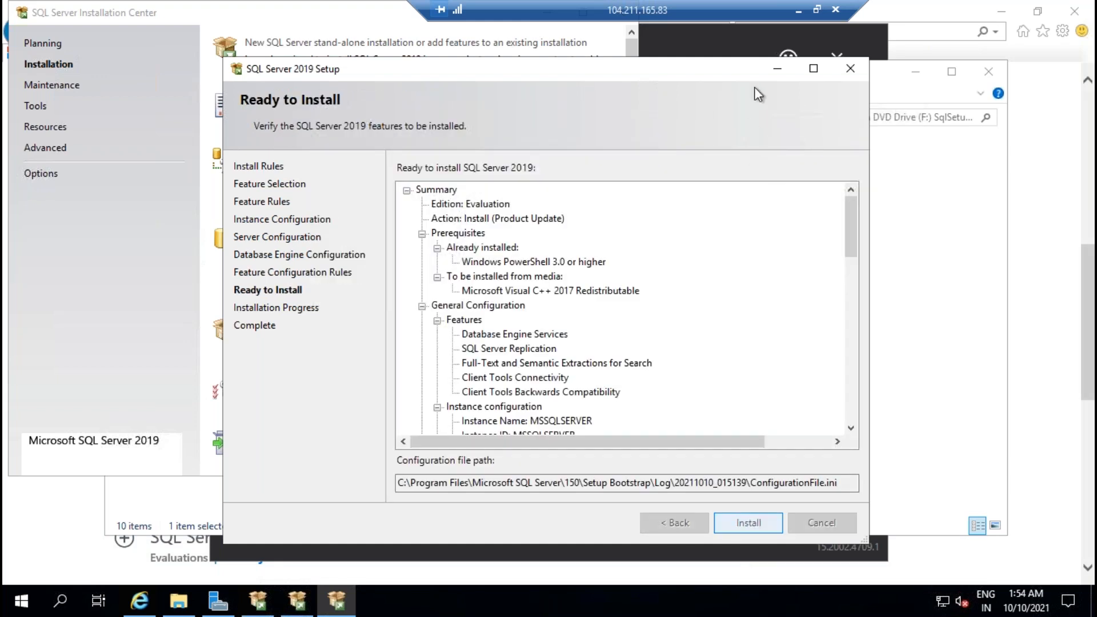
Step: On 104.211.139.229, select Database Engine, Replication, Client Tools Connectivity and Backwards Compatibility features
{"action": "left_click", "coordinate": [798, 11]}
{"action": "left_click", "coordinate": [693, 601]}
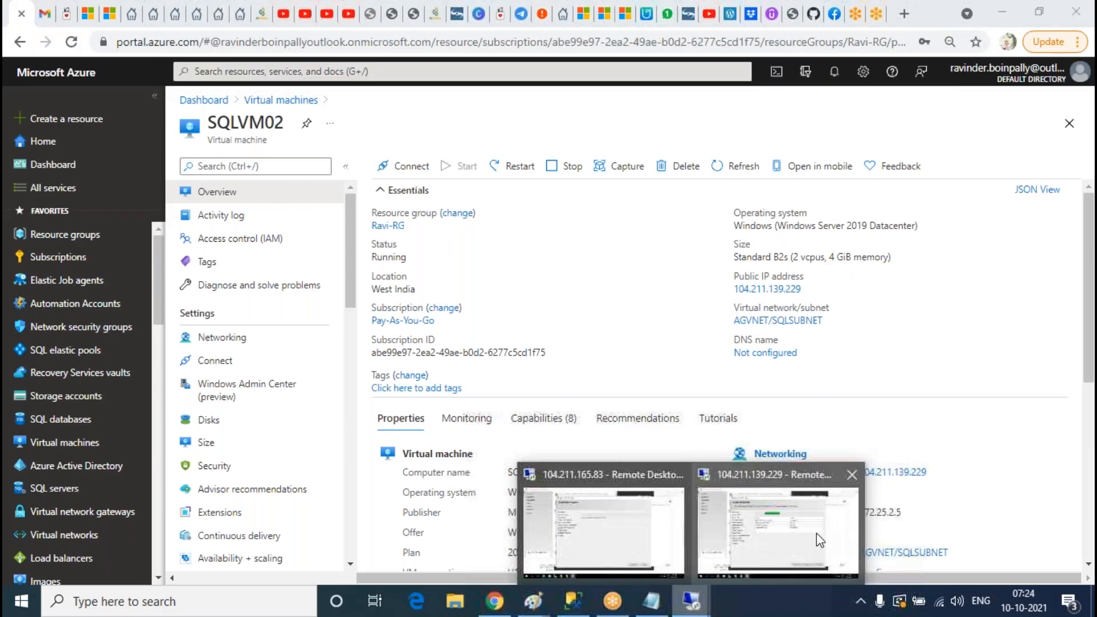
{"action": "left_click", "coordinate": [818, 537]}
{"action": "left_click", "coordinate": [421, 237]}
{"action": "left_click", "coordinate": [435, 252]}
{"action": "scroll", "coordinate": [451, 309], "scroll_direction": "down", "scroll_amount": 5}
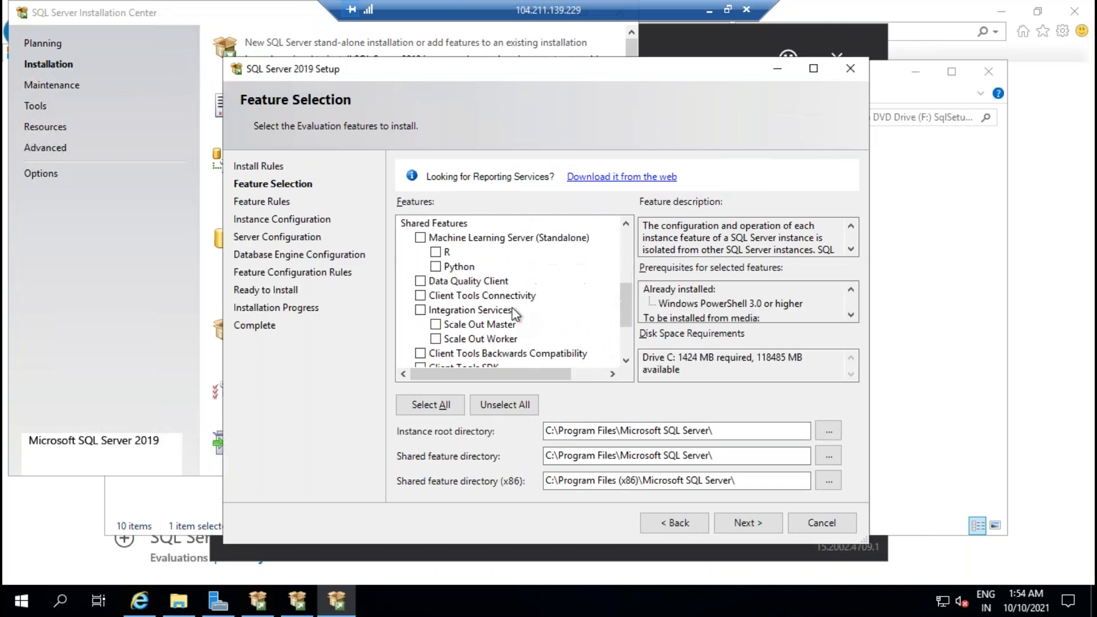
{"action": "left_click", "coordinate": [421, 309]}
{"action": "left_click", "coordinate": [421, 310]}
{"action": "left_click", "coordinate": [420, 295]}
{"action": "left_click", "coordinate": [421, 353]}
{"action": "left_click", "coordinate": [744, 523]}
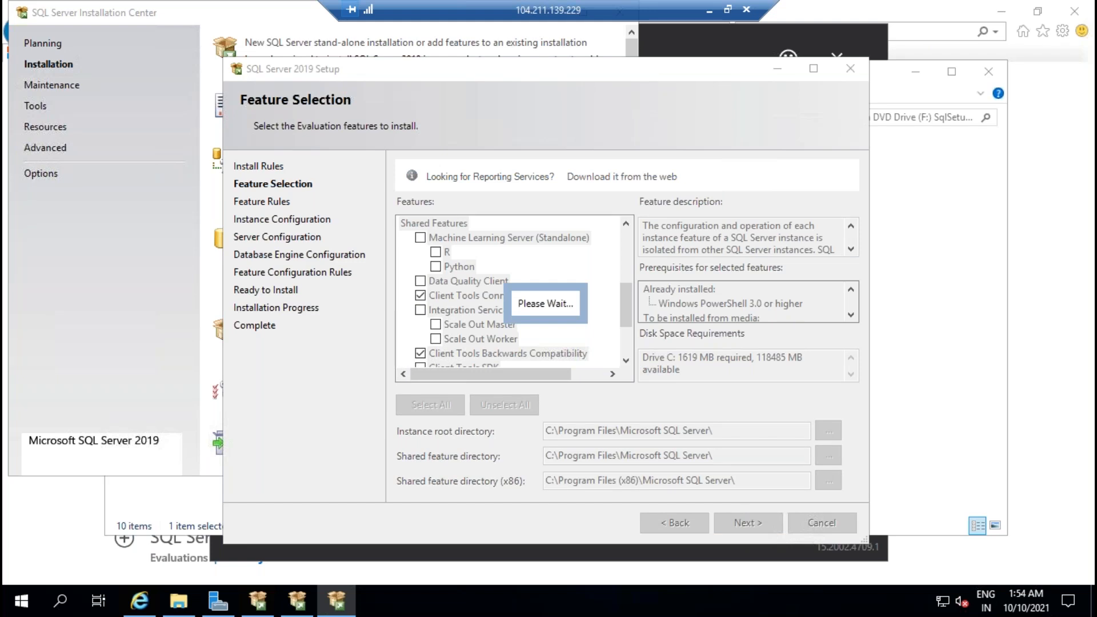
Step: Keep the default MSSQLSERVER instance and set SQL Server Agent startup to Automatic
{"action": "left_click", "coordinate": [744, 522]}
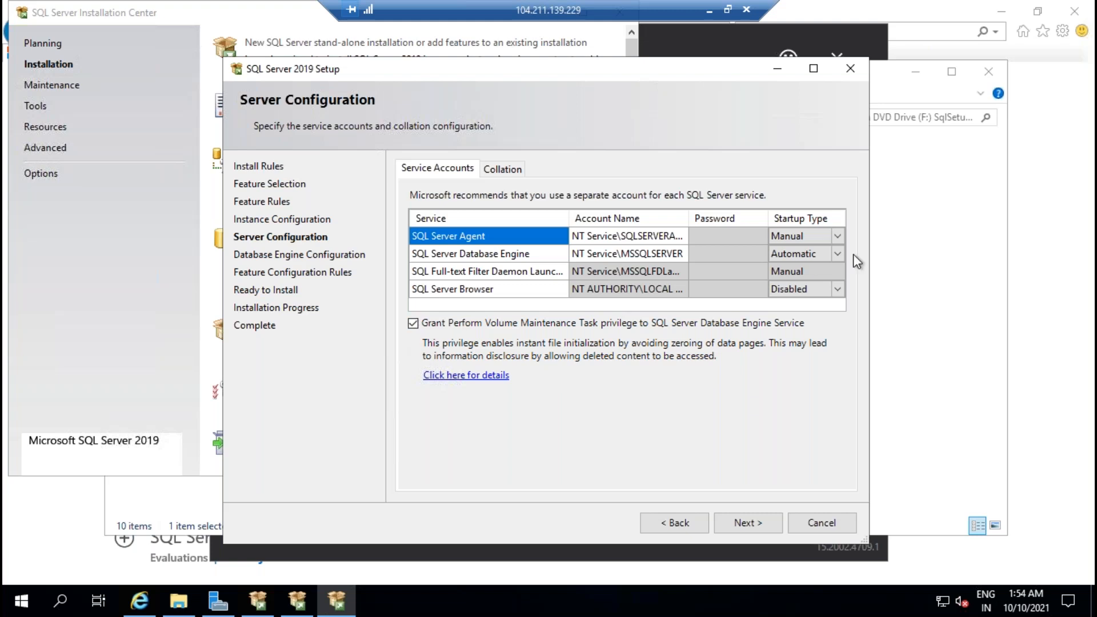
{"action": "left_click", "coordinate": [838, 235]}
{"action": "left_click", "coordinate": [807, 253]}
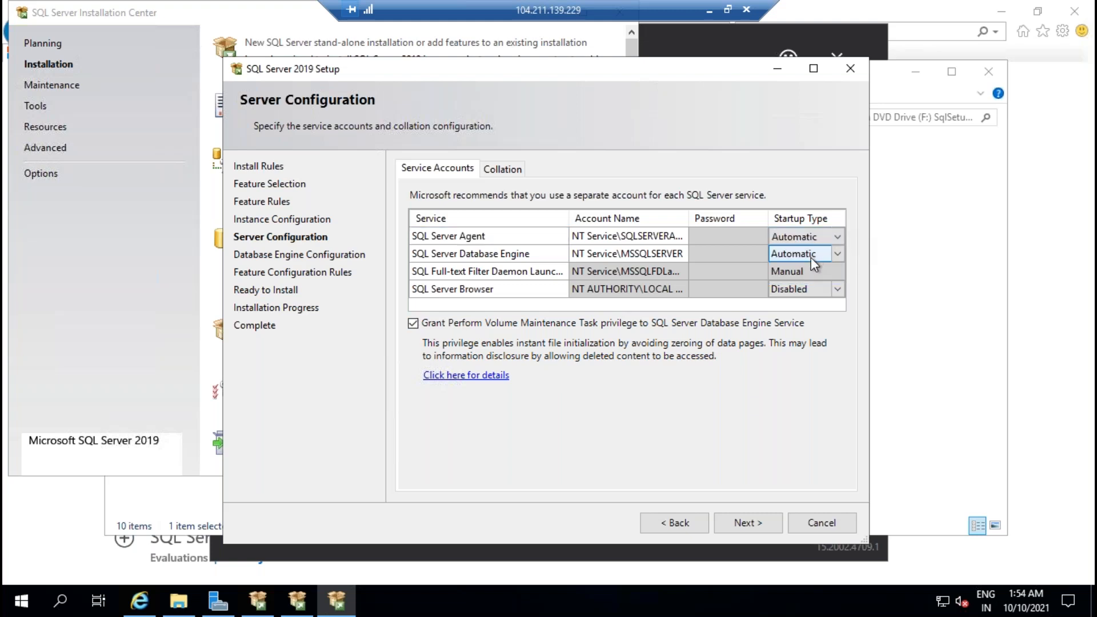
{"action": "left_click", "coordinate": [757, 526]}
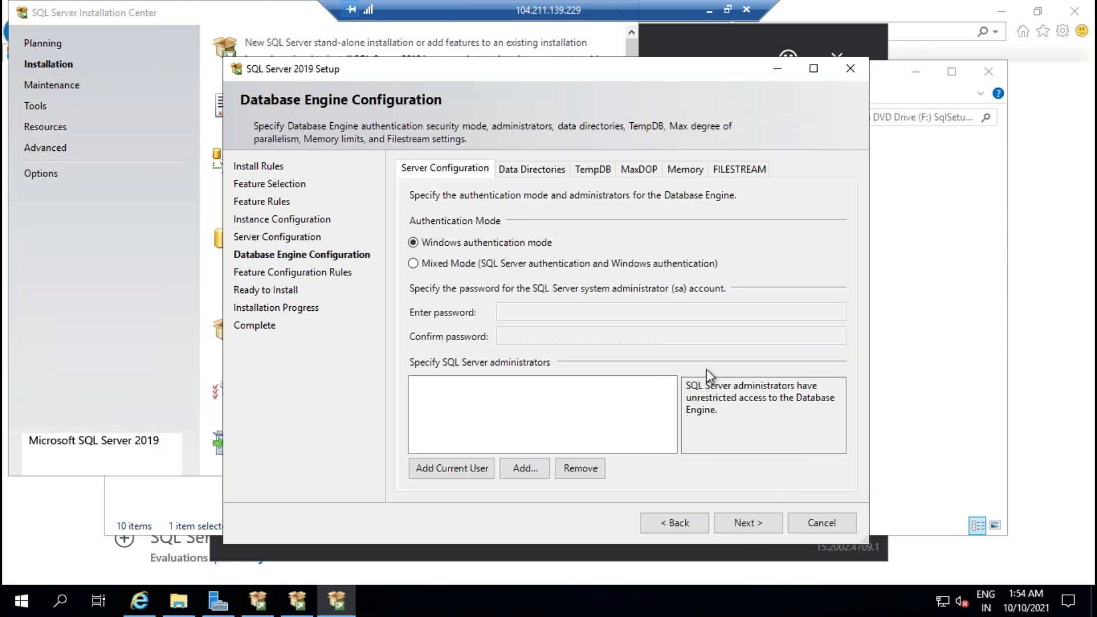
Step: Choose Mixed Mode with an sa password, add the current user as administrator, and install
{"action": "left_click", "coordinate": [447, 263]}
{"action": "left_click", "coordinate": [551, 309]}
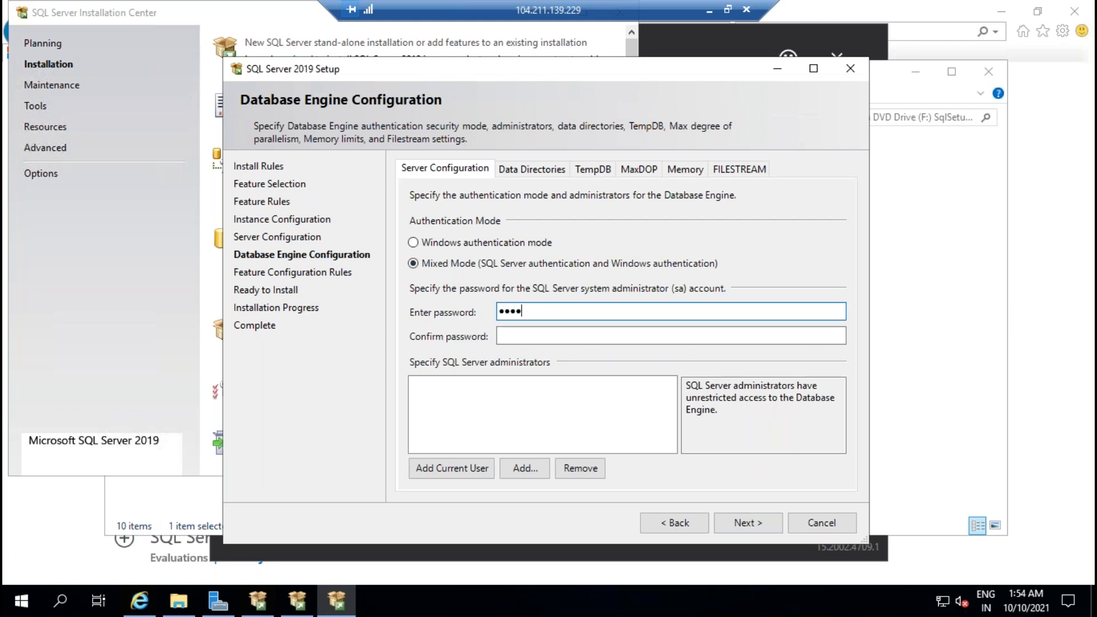
{"action": "key", "text": "Tab"}
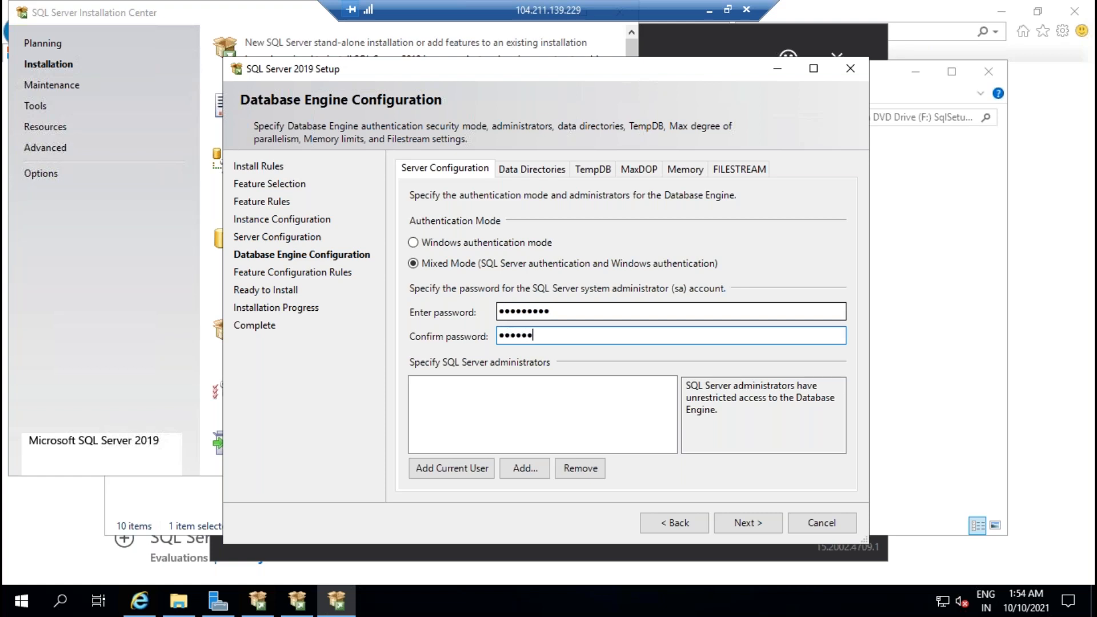
{"action": "left_click", "coordinate": [464, 473]}
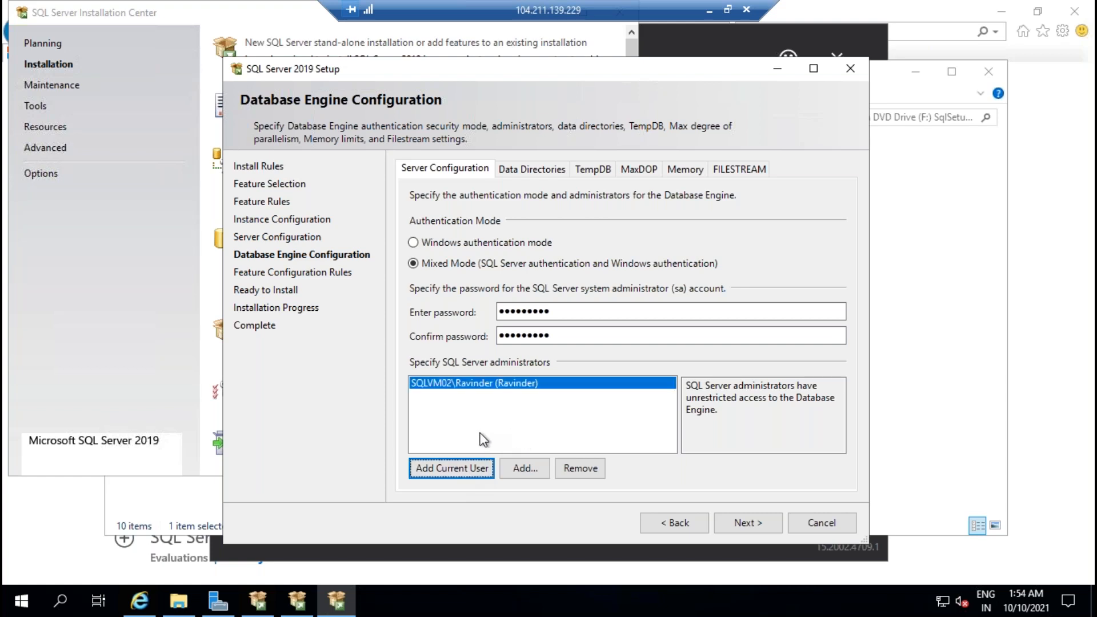
{"action": "left_click", "coordinate": [759, 525]}
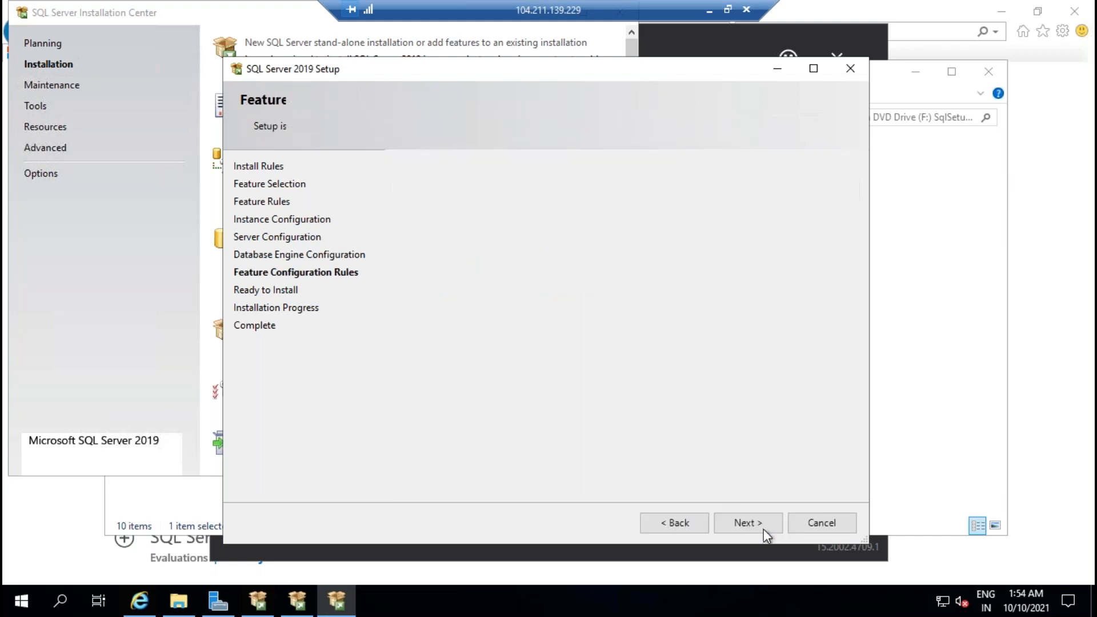
{"action": "left_click", "coordinate": [759, 525]}
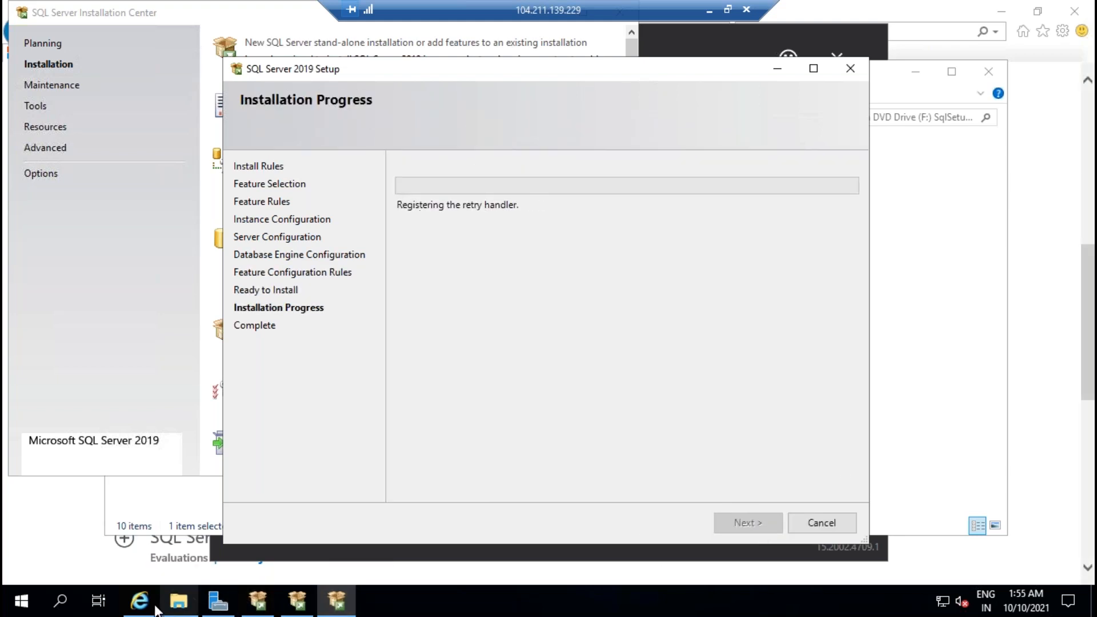
Step: Search Google for 'download ssms' and open the Download SQL Server Management Studio result
{"action": "left_click", "coordinate": [148, 605]}
{"action": "scroll", "coordinate": [445, 224], "scroll_direction": "up", "scroll_amount": 8}
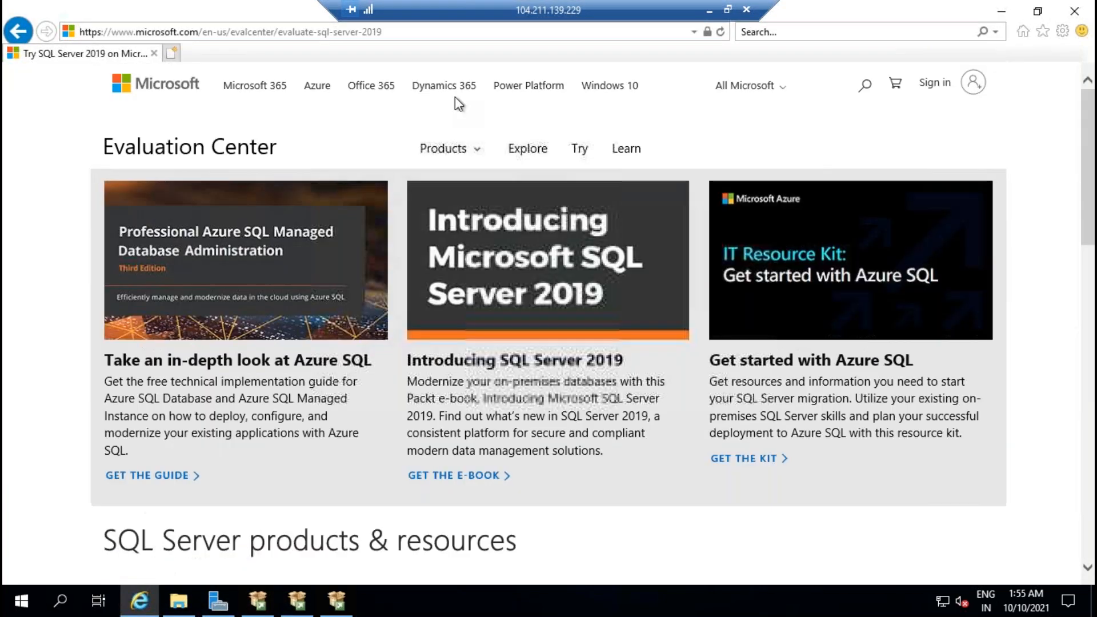
{"action": "left_click", "coordinate": [460, 32]}
{"action": "type", "text": "www"}
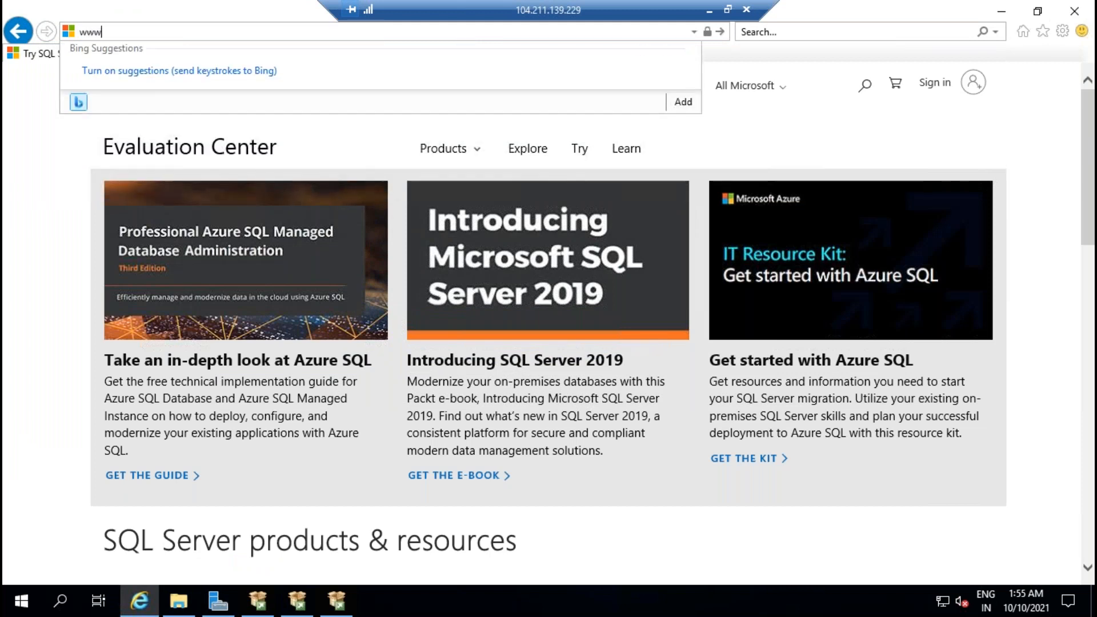
{"action": "type", "text": ".google.com/"}
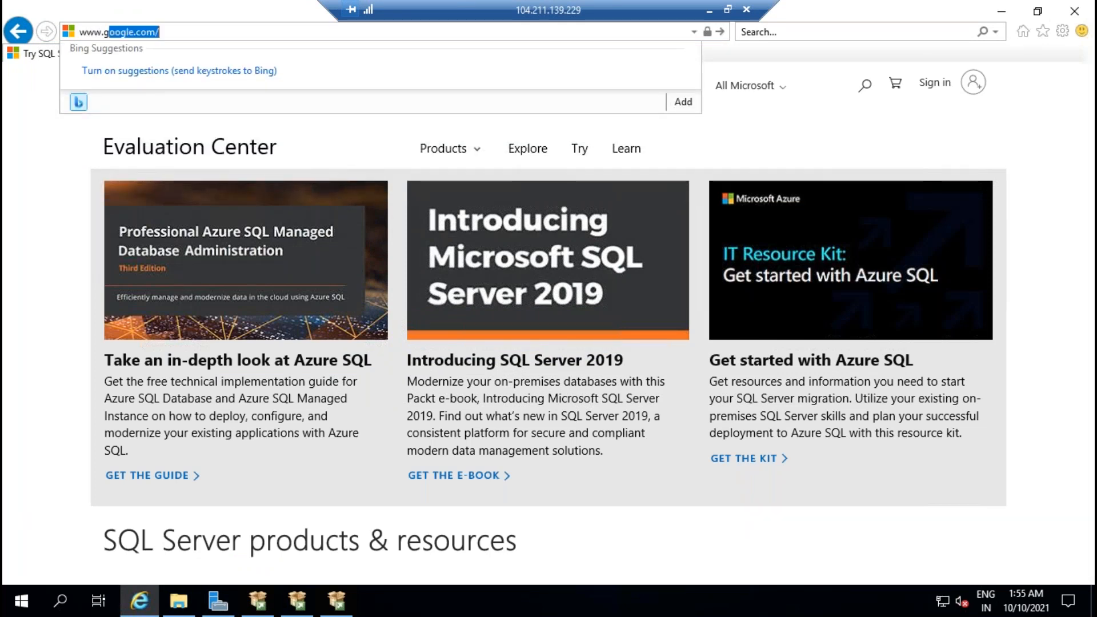
{"action": "key", "text": "Return"}
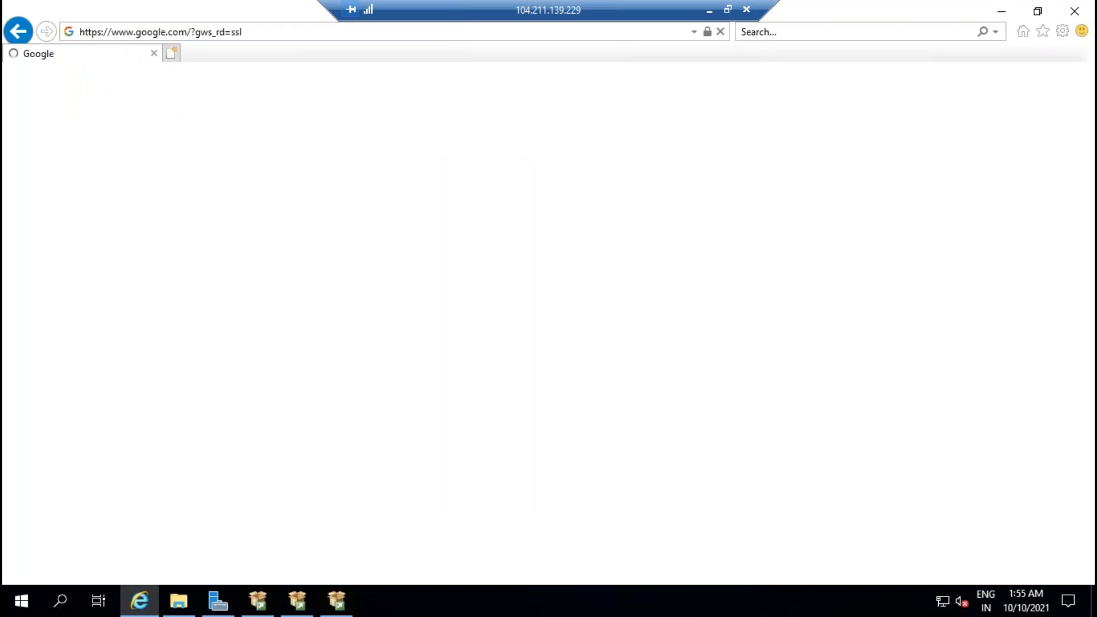
{"action": "type", "text": "don"}
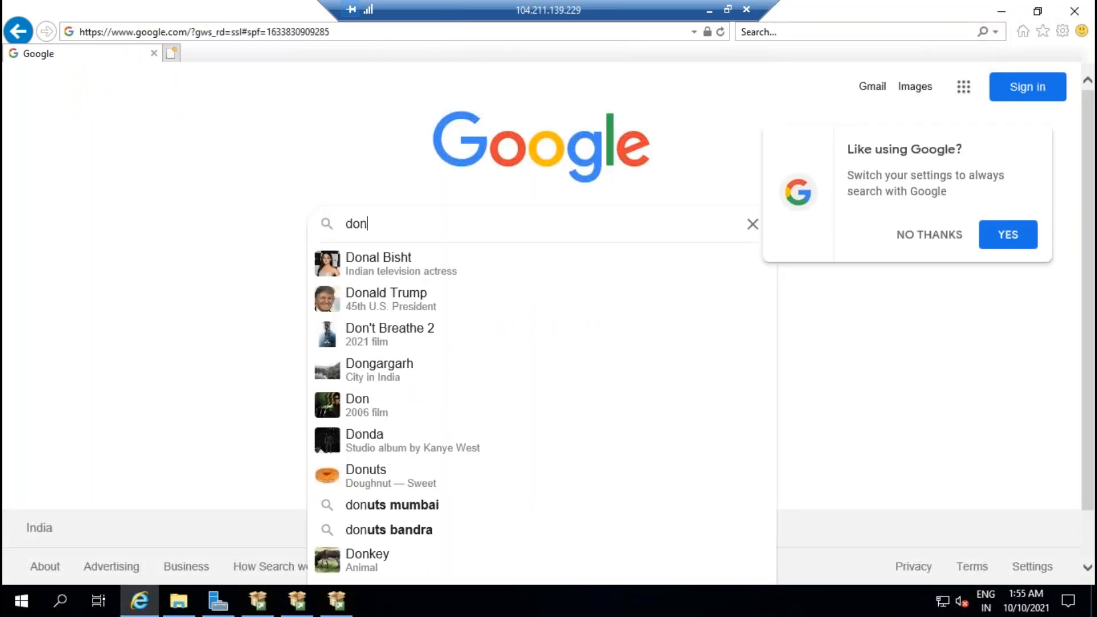
{"action": "type", "text": "nload ssms"}
{"action": "key", "text": "Return"}
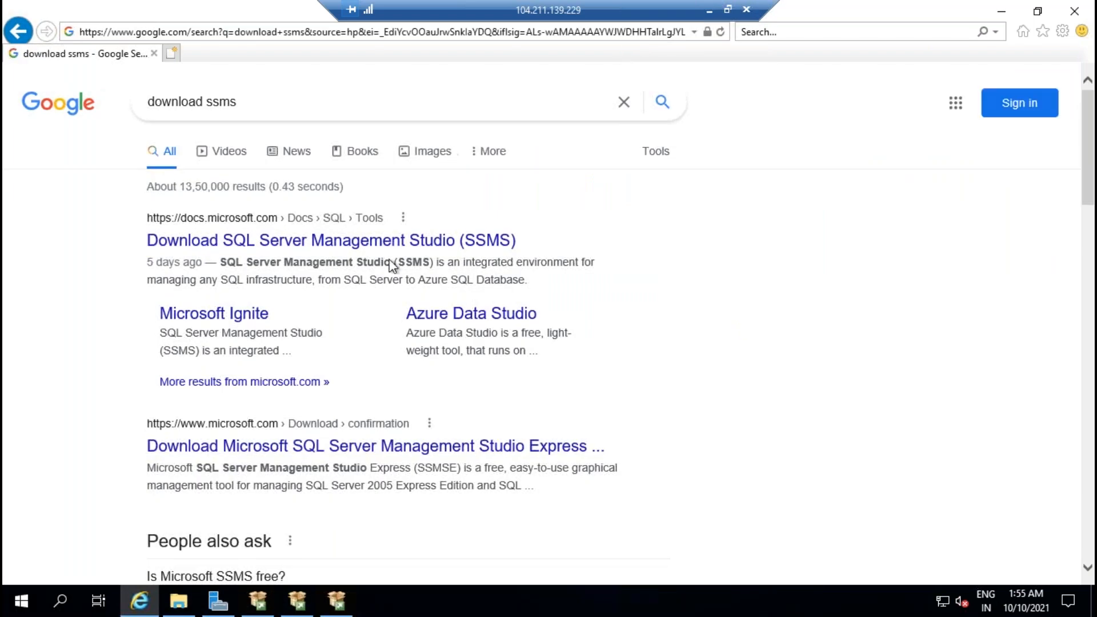
{"action": "left_click", "coordinate": [388, 240]}
Step: Switch back to the first server's SQL Server setup session
{"action": "left_click", "coordinate": [709, 9]}
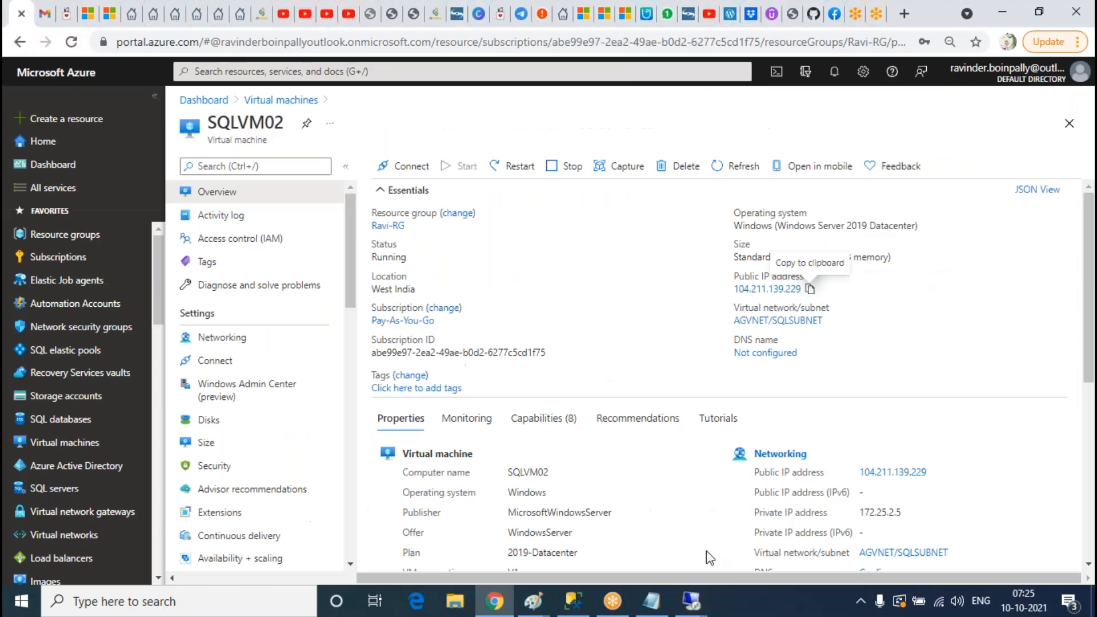
{"action": "mouse_move", "coordinate": [691, 600]}
{"action": "left_click", "coordinate": [776, 534]}
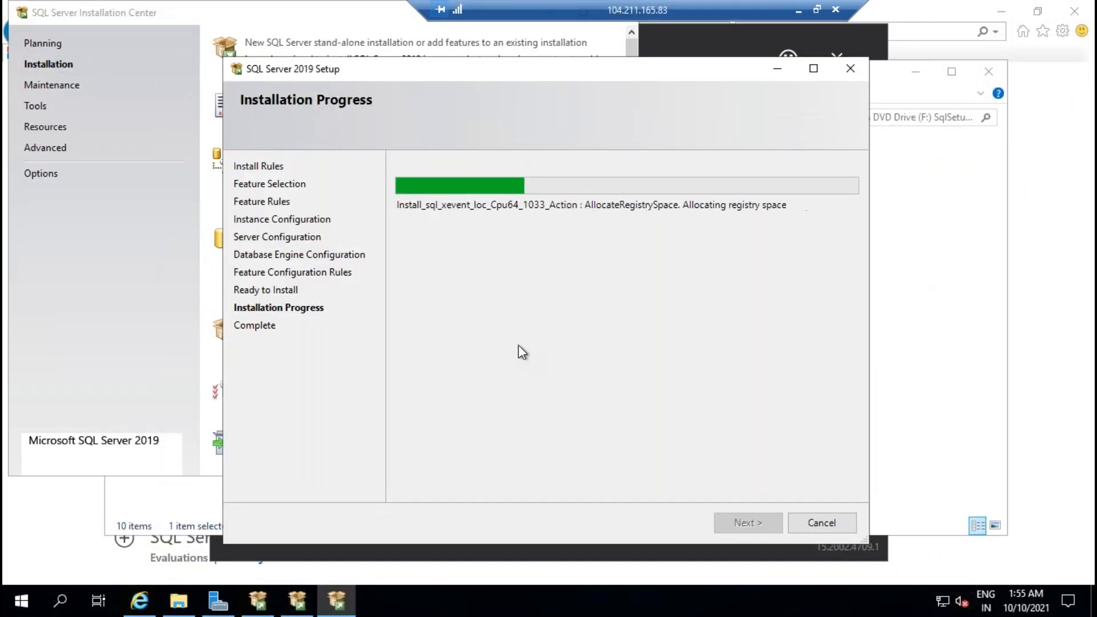
Step: Search Google for 'download ssms' in the 104.211.165.83 server's browser
{"action": "left_click", "coordinate": [139, 600]}
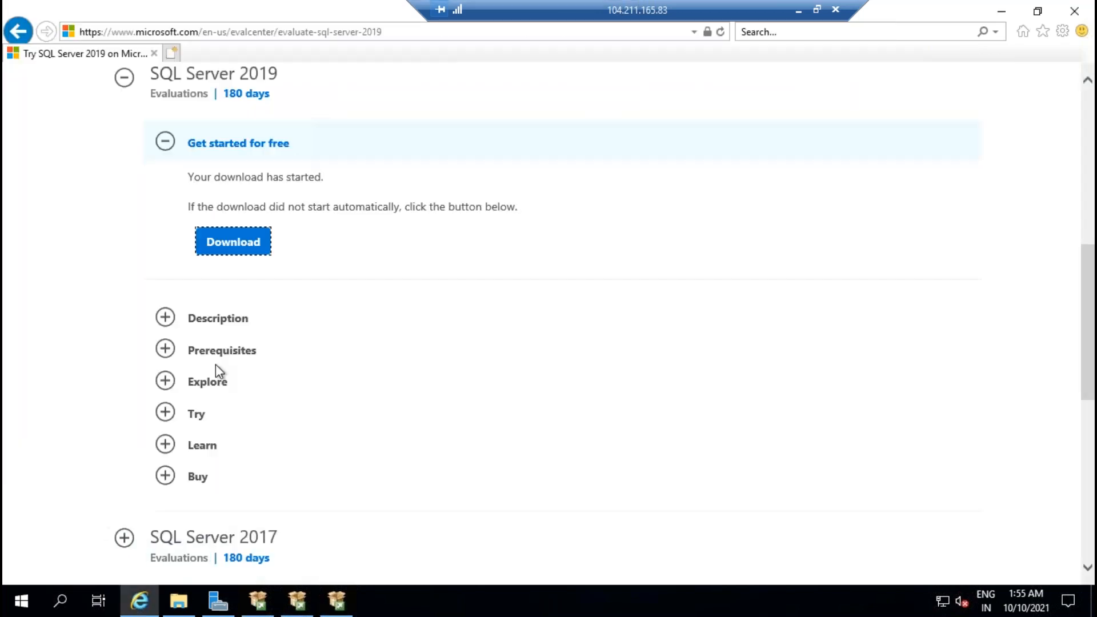
{"action": "left_click", "coordinate": [343, 32]}
{"action": "type", "text": "www"}
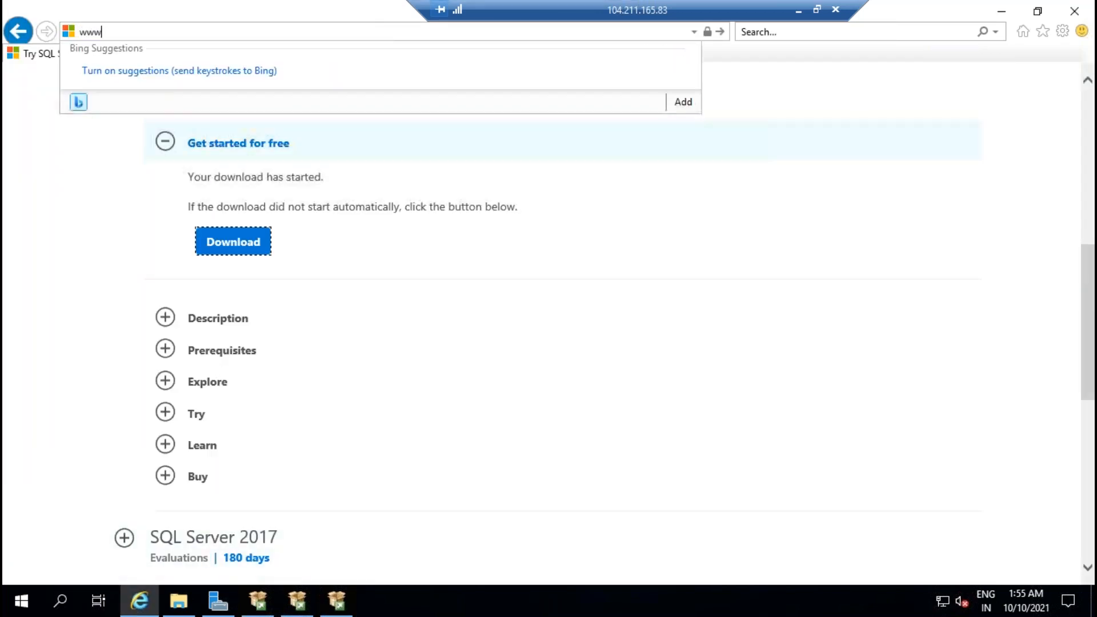
{"action": "type", "text": ".google.com/"}
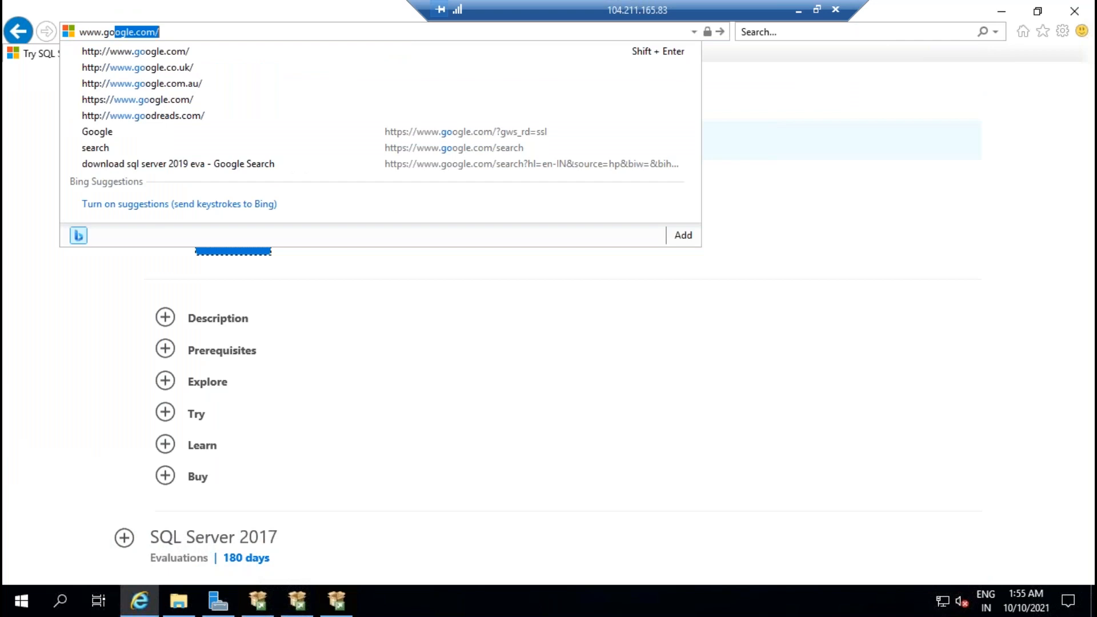
{"action": "key", "text": "Return"}
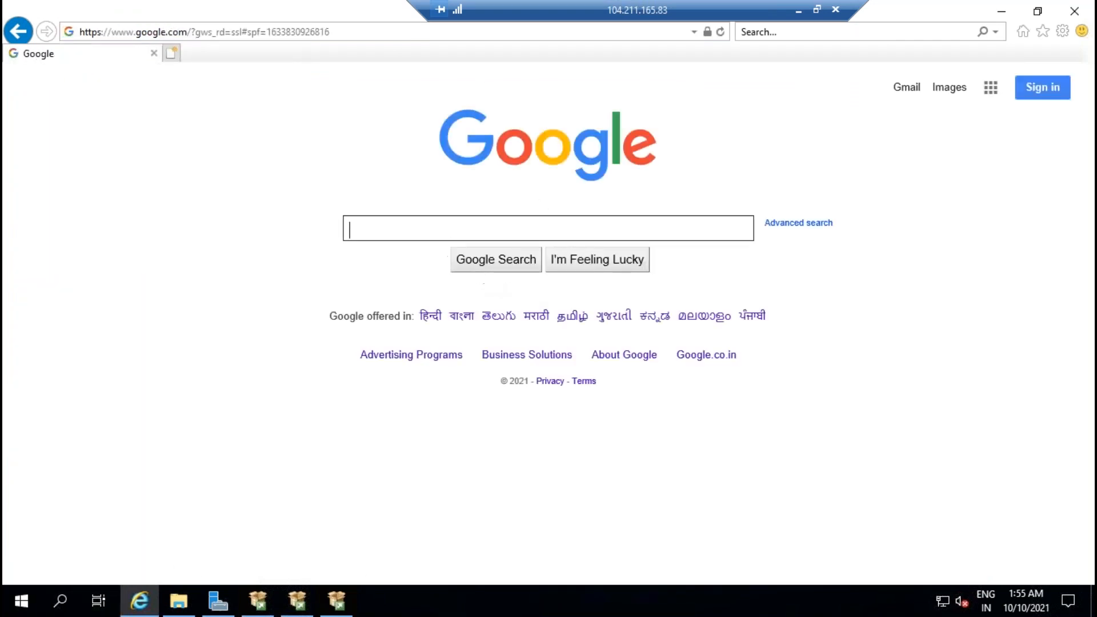
{"action": "type", "text": "download ssms"}
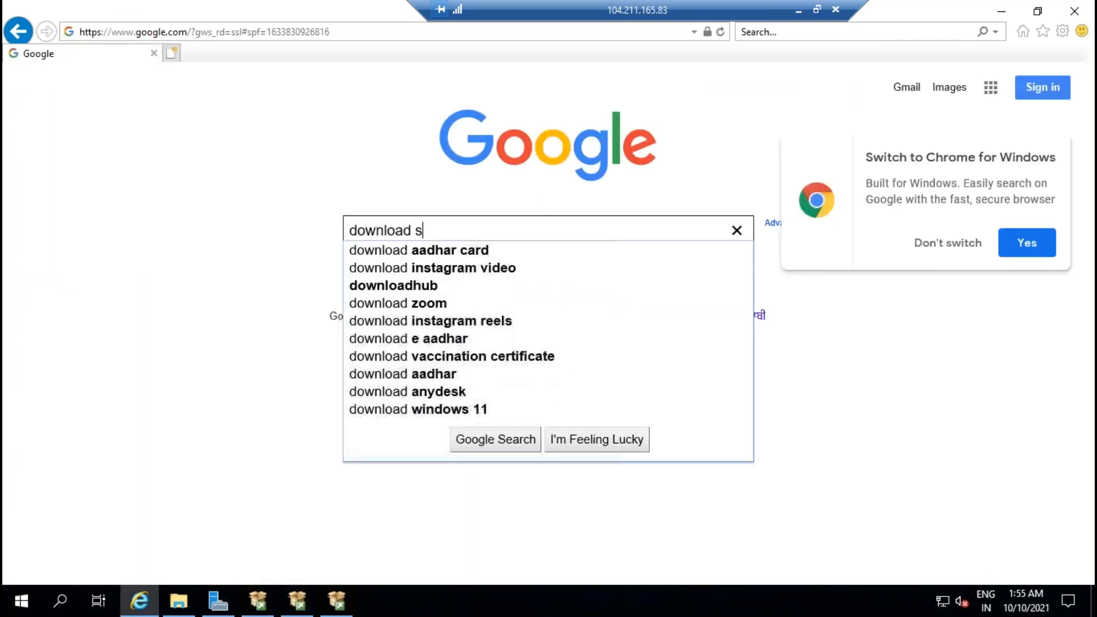
{"action": "key", "text": "Return"}
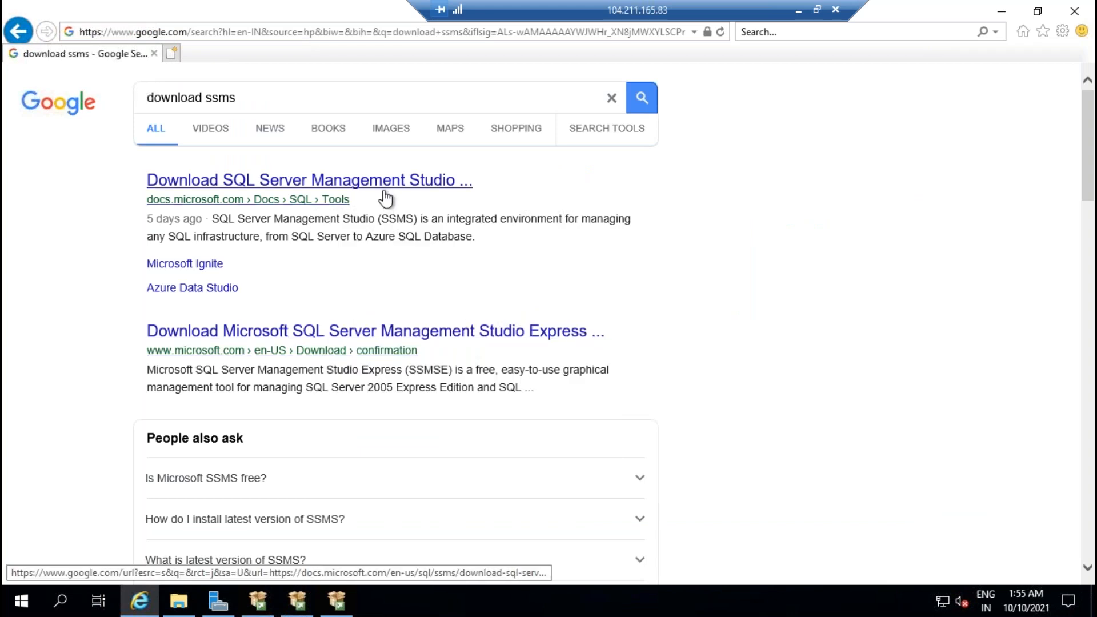
Step: Download and save the SSMS 18.10 installer from the Microsoft docs page
{"action": "left_click", "coordinate": [464, 182]}
{"action": "scroll", "coordinate": [590, 334], "scroll_direction": "down", "scroll_amount": 5}
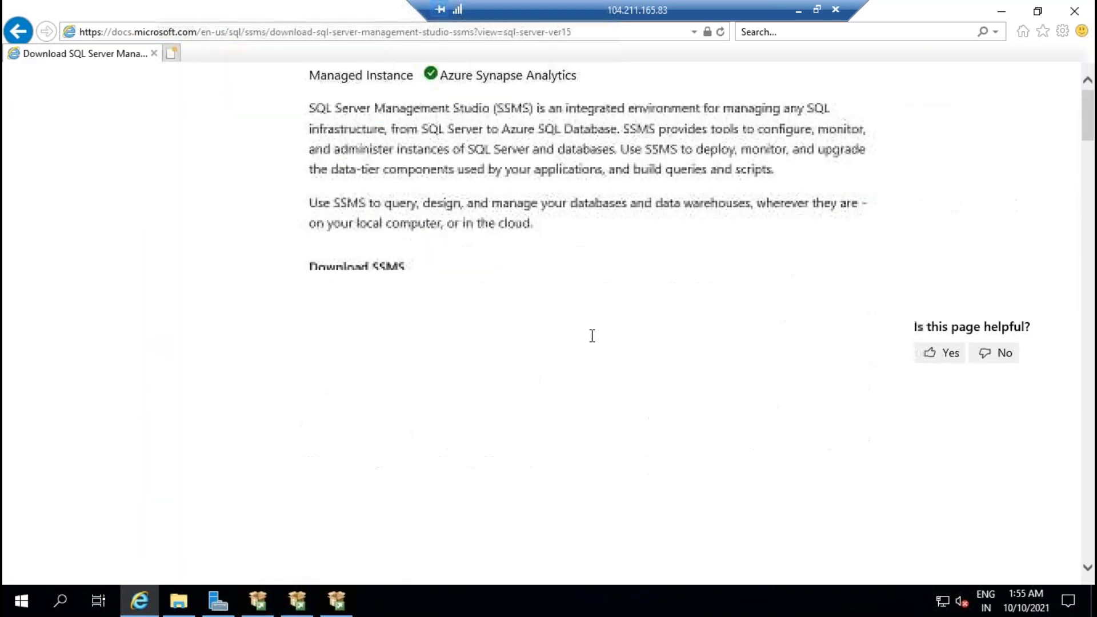
{"action": "left_click", "coordinate": [548, 303]}
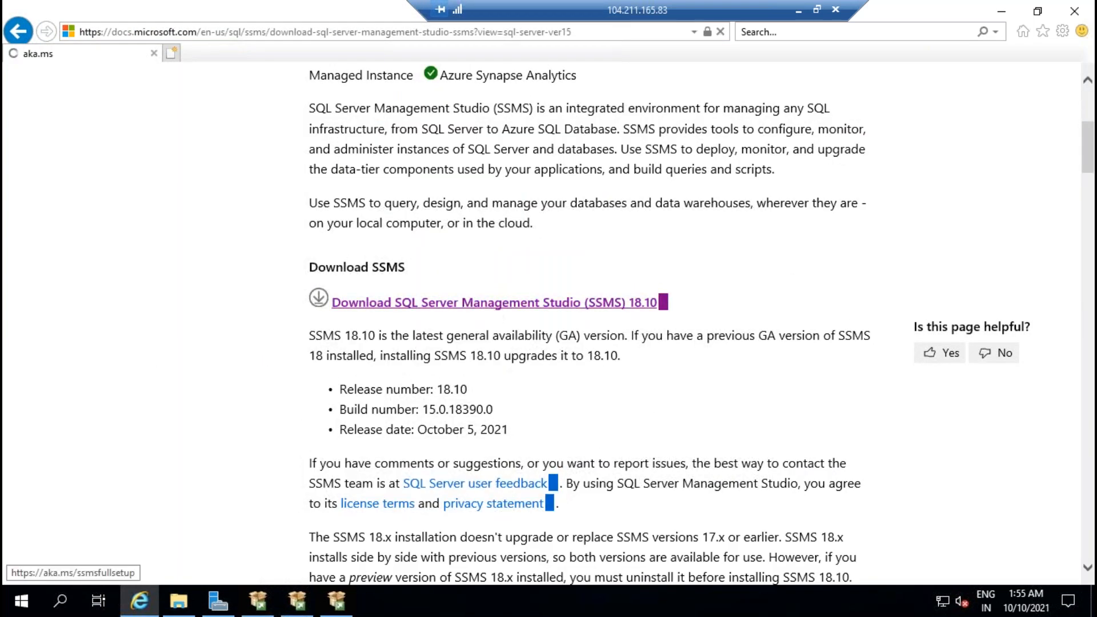
{"action": "left_click", "coordinate": [823, 566]}
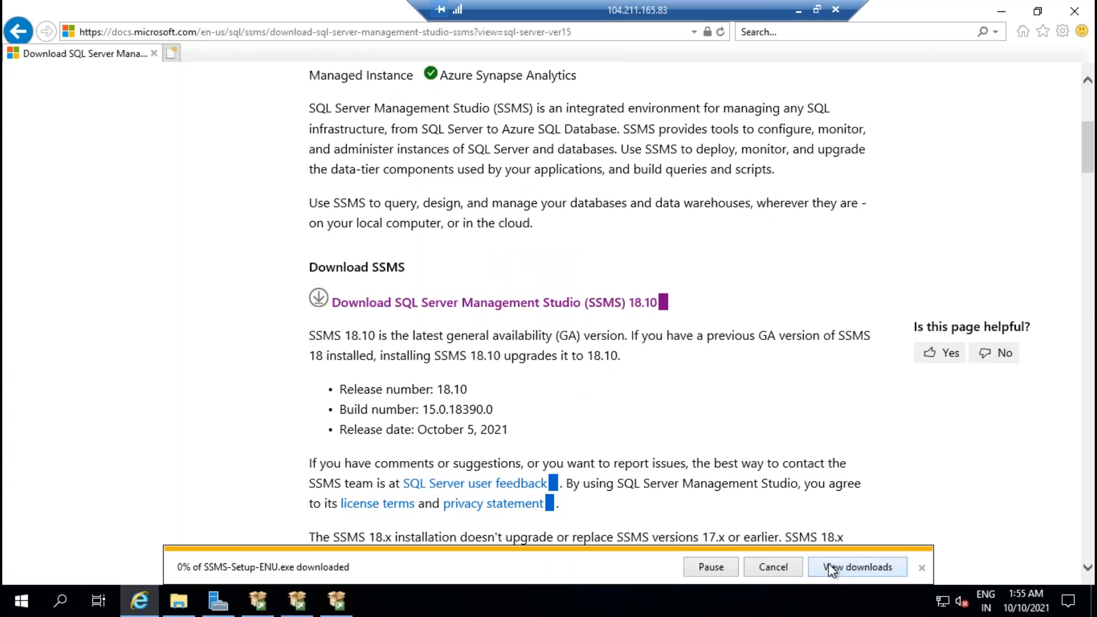
{"action": "left_click", "coordinate": [799, 10]}
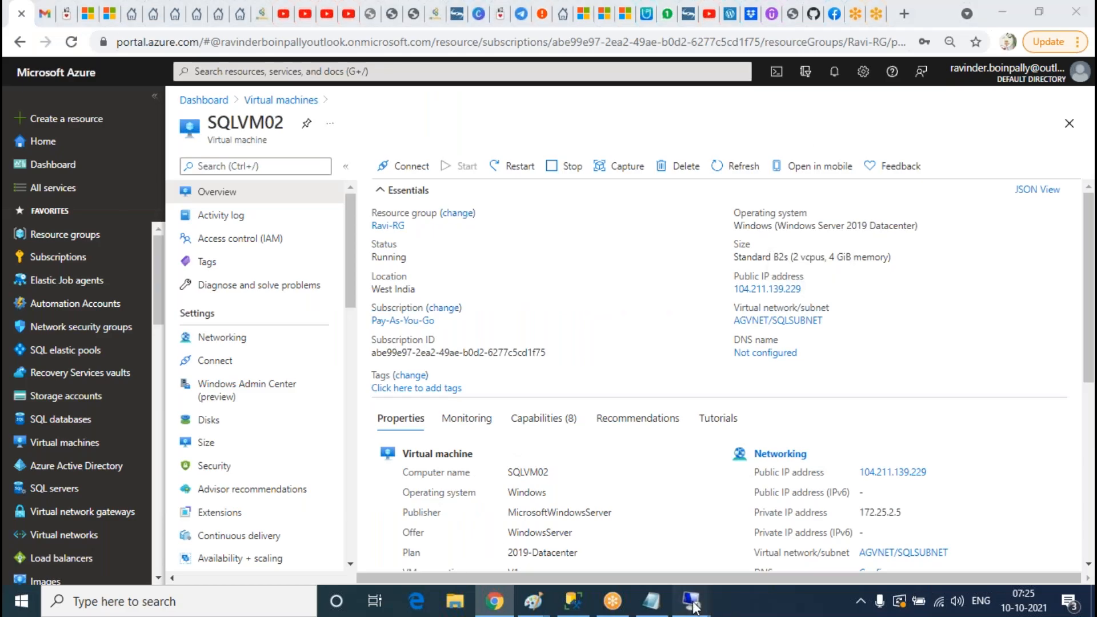
Step: Check the SSMS download and SQL Server setup progress in the remote session
{"action": "mouse_move", "coordinate": [691, 601]}
{"action": "left_click", "coordinate": [828, 523]}
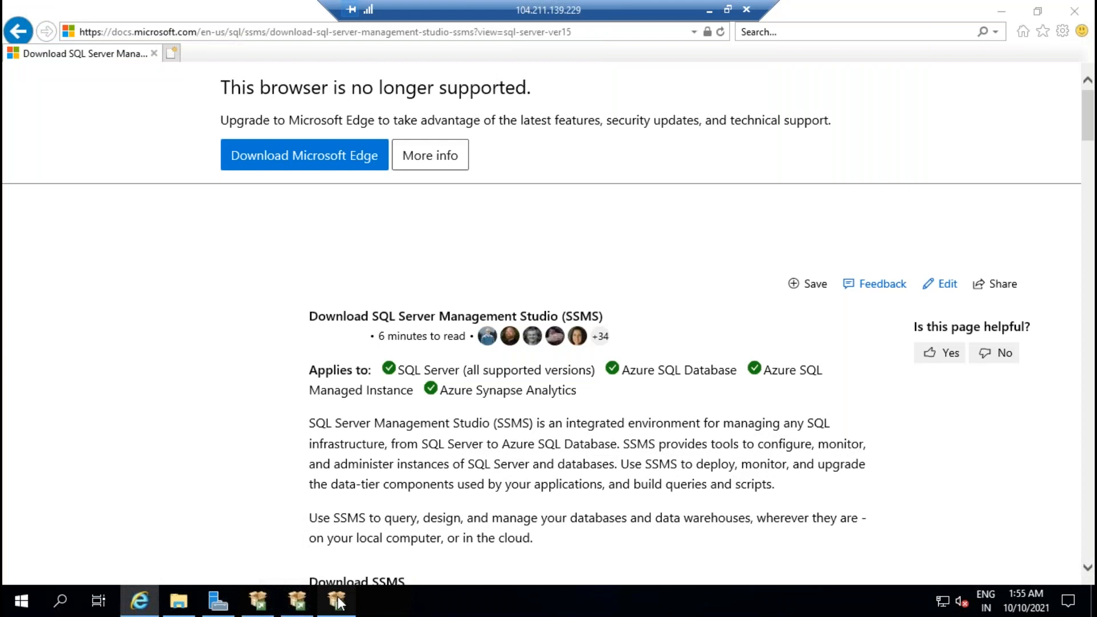
{"action": "left_click", "coordinate": [336, 600]}
{"action": "left_click", "coordinate": [709, 9]}
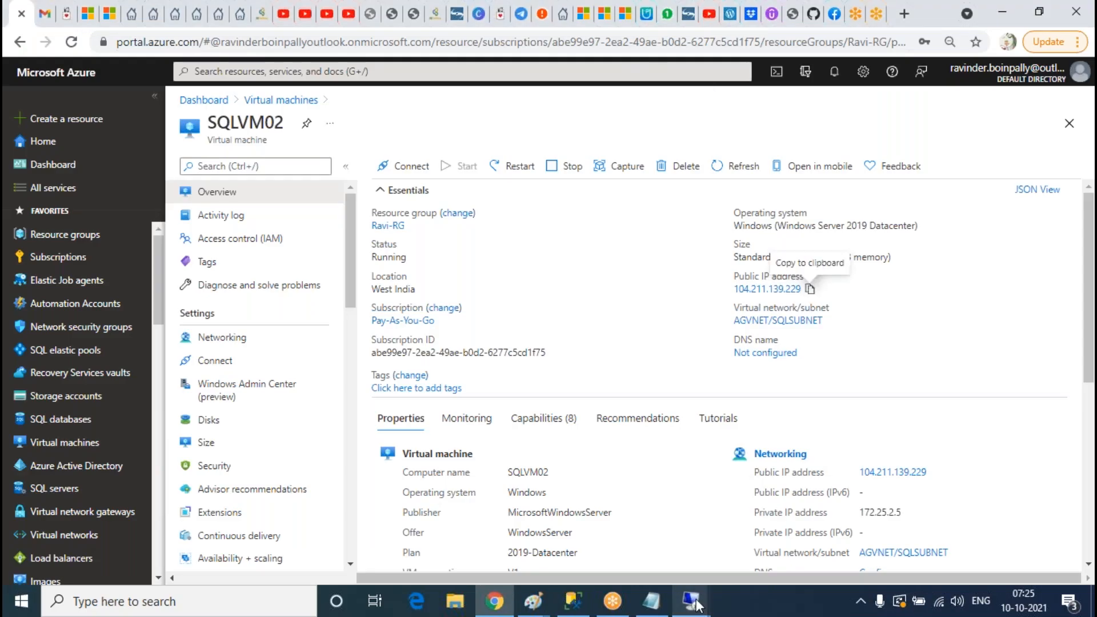
{"action": "mouse_move", "coordinate": [691, 601]}
{"action": "left_click", "coordinate": [605, 531]}
{"action": "left_click", "coordinate": [343, 604]}
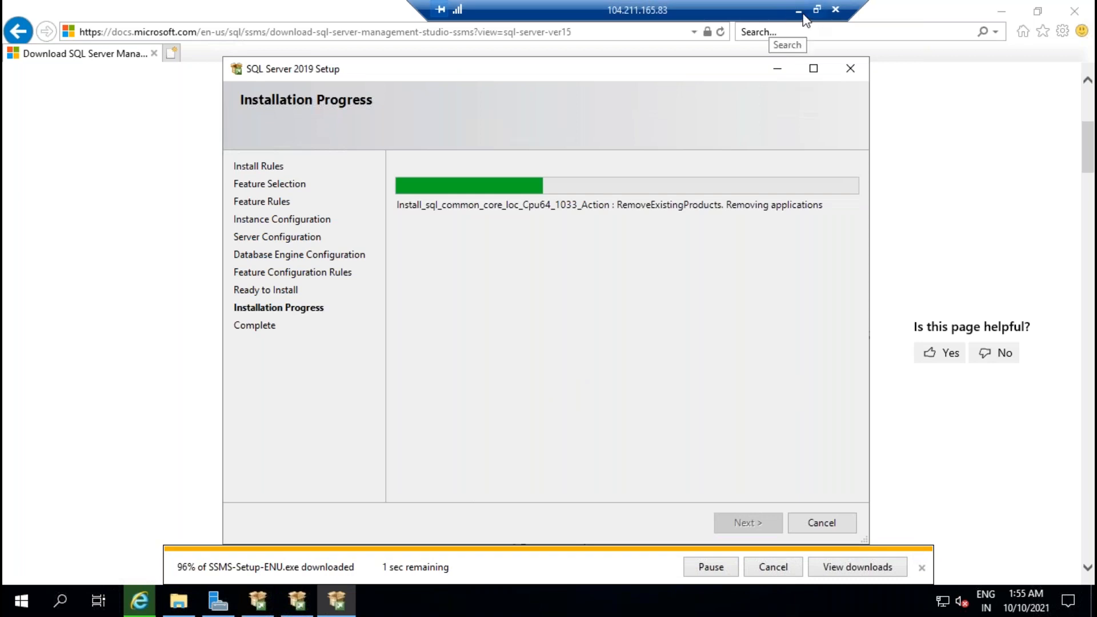
{"action": "left_click", "coordinate": [798, 10]}
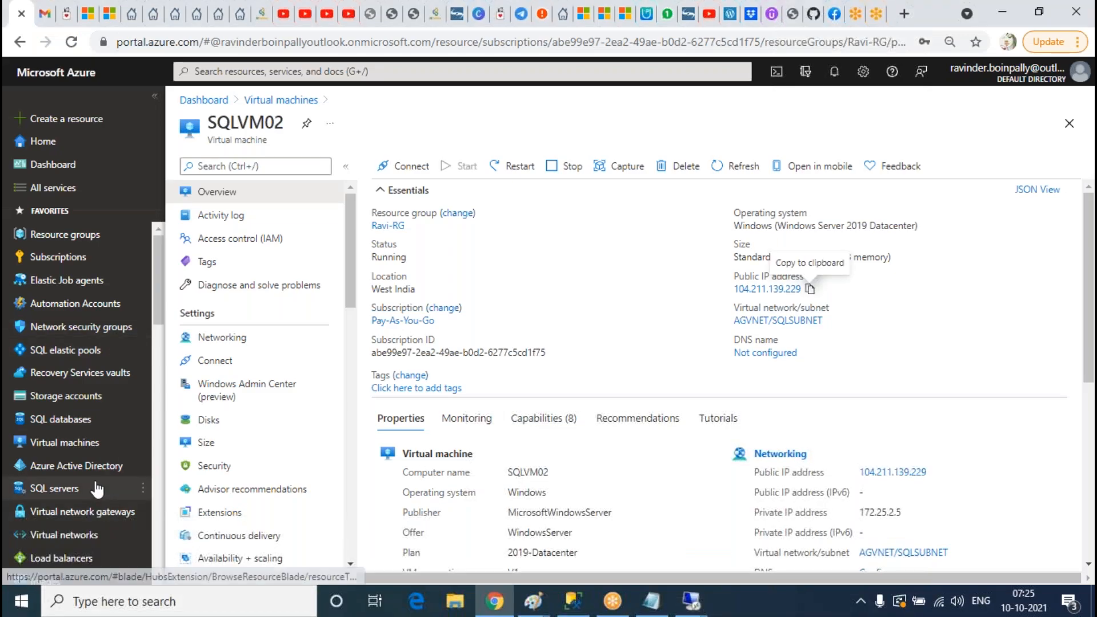
Step: Open the ADVM01 virtual machine overview in Azure and launch Remote Desktop Connection (mstsc)
{"action": "left_click", "coordinate": [66, 442]}
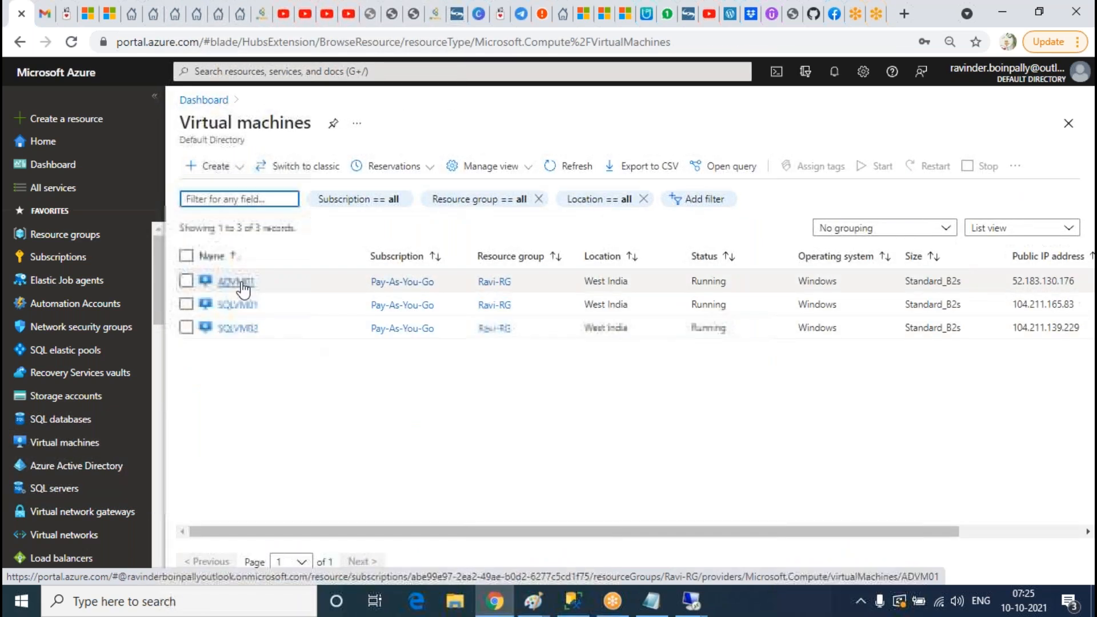
{"action": "left_click", "coordinate": [236, 283]}
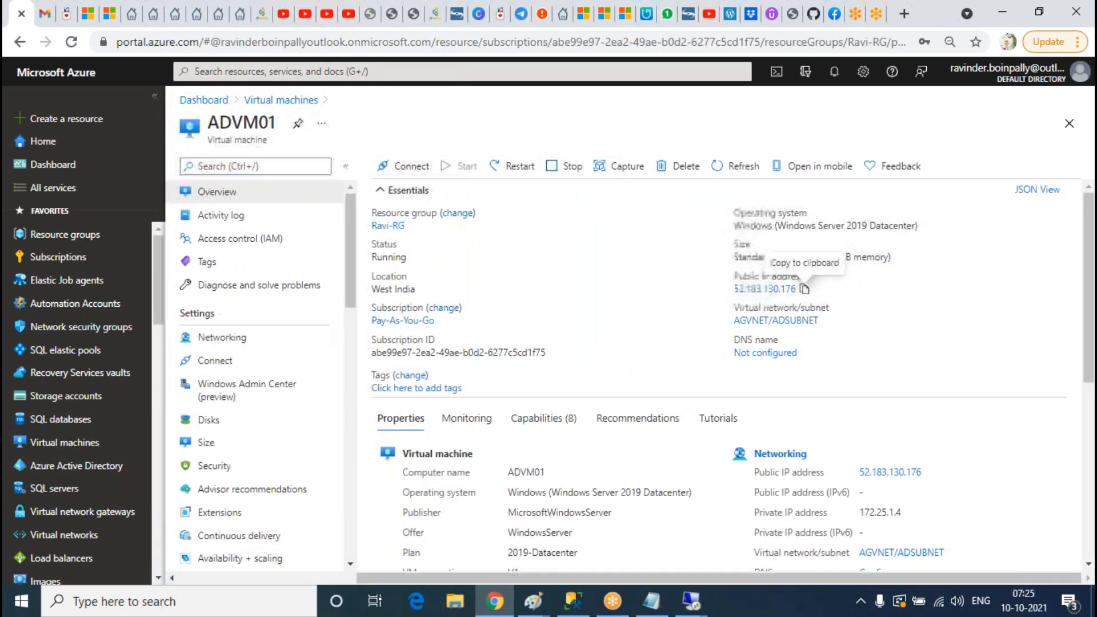
{"action": "left_click", "coordinate": [229, 610]}
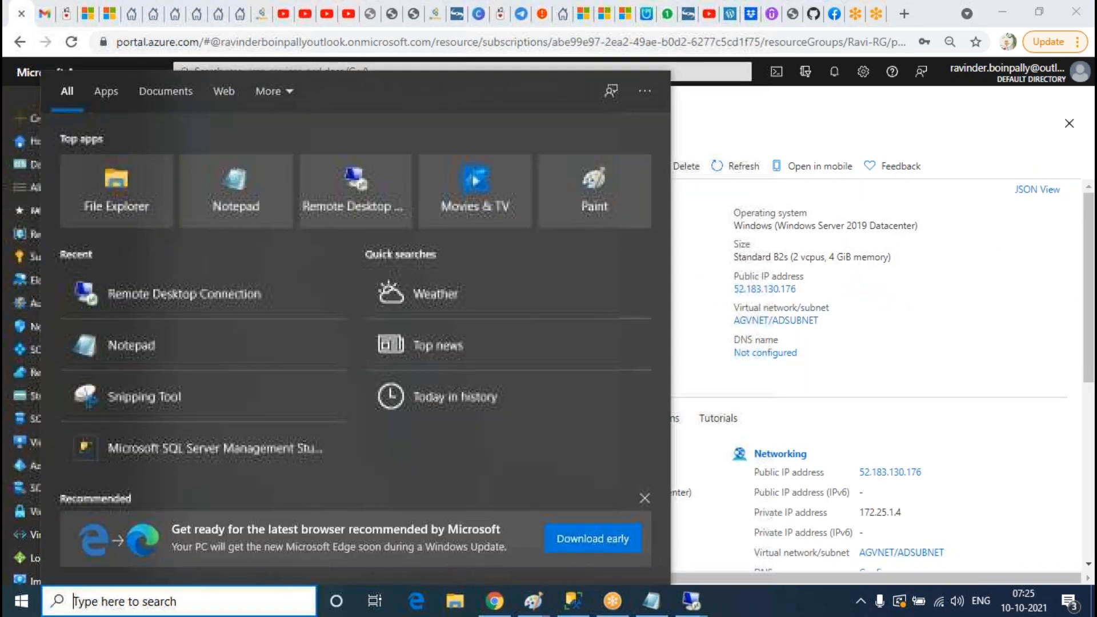
{"action": "type", "text": "mstsc"}
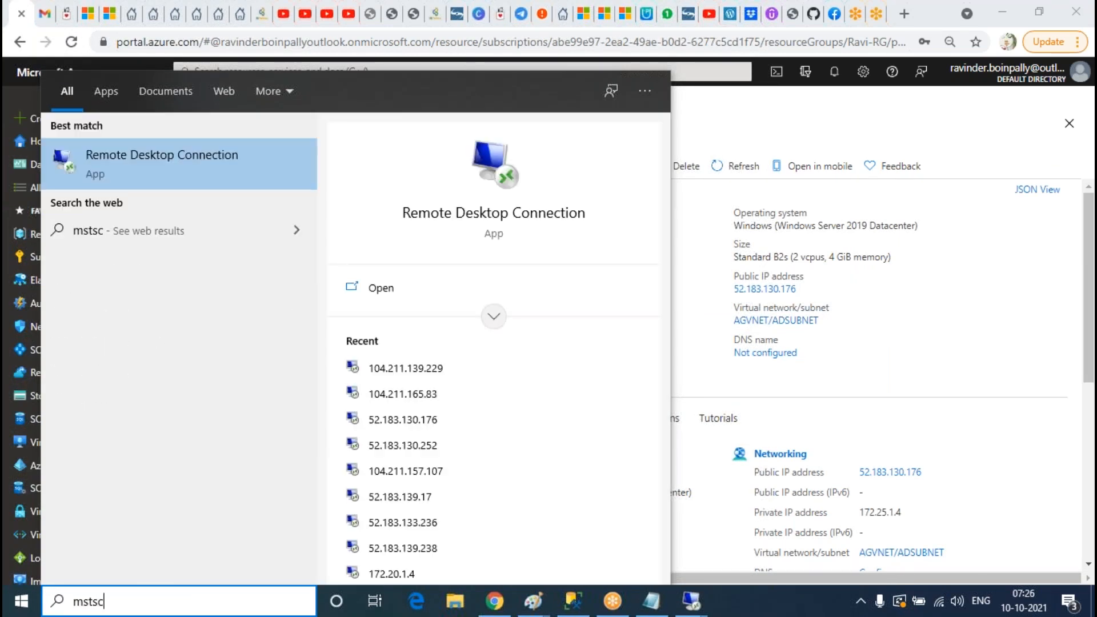
{"action": "key", "text": "Return"}
{"action": "key", "text": "Return"}
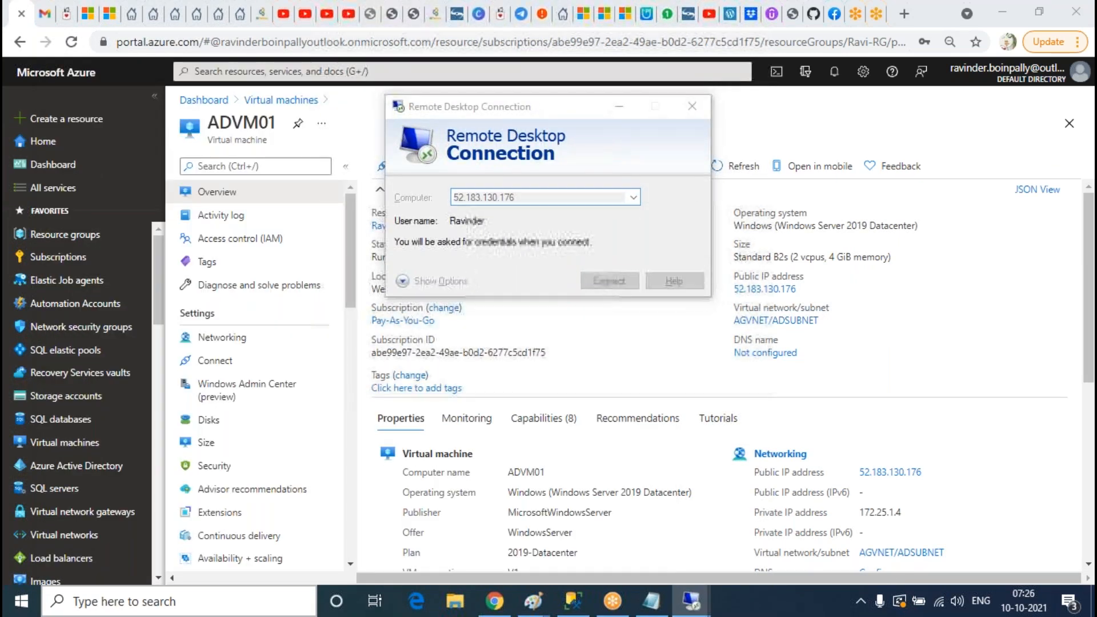
Step: Connect to 52.183.130.176 with a different SQLDBA domain account and accept the certificate
{"action": "left_click", "coordinate": [425, 279]}
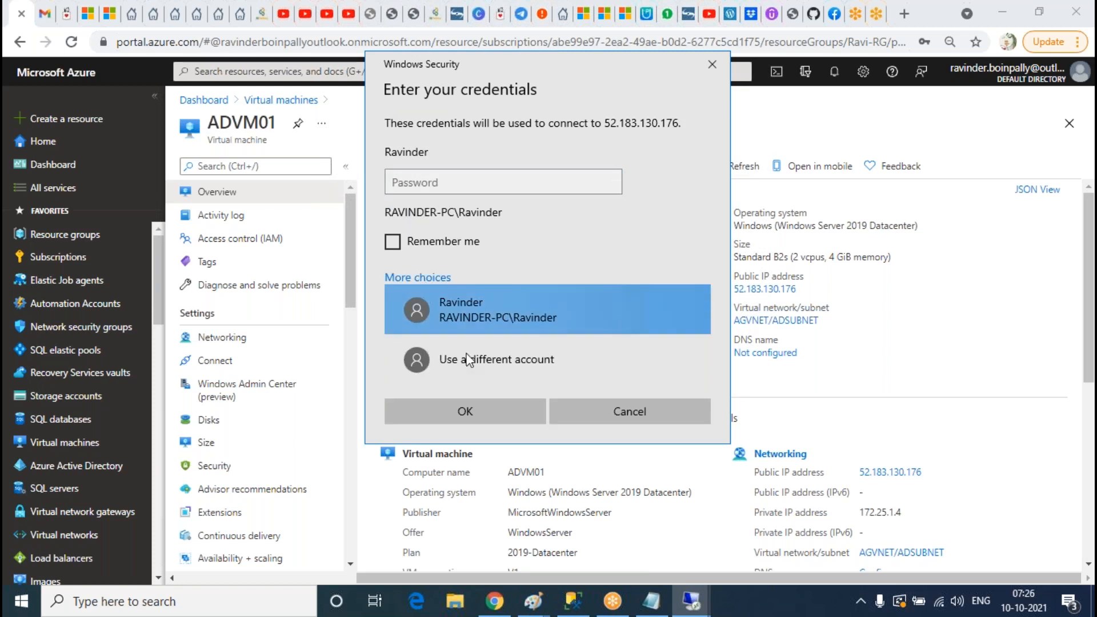
{"action": "left_click", "coordinate": [481, 369]}
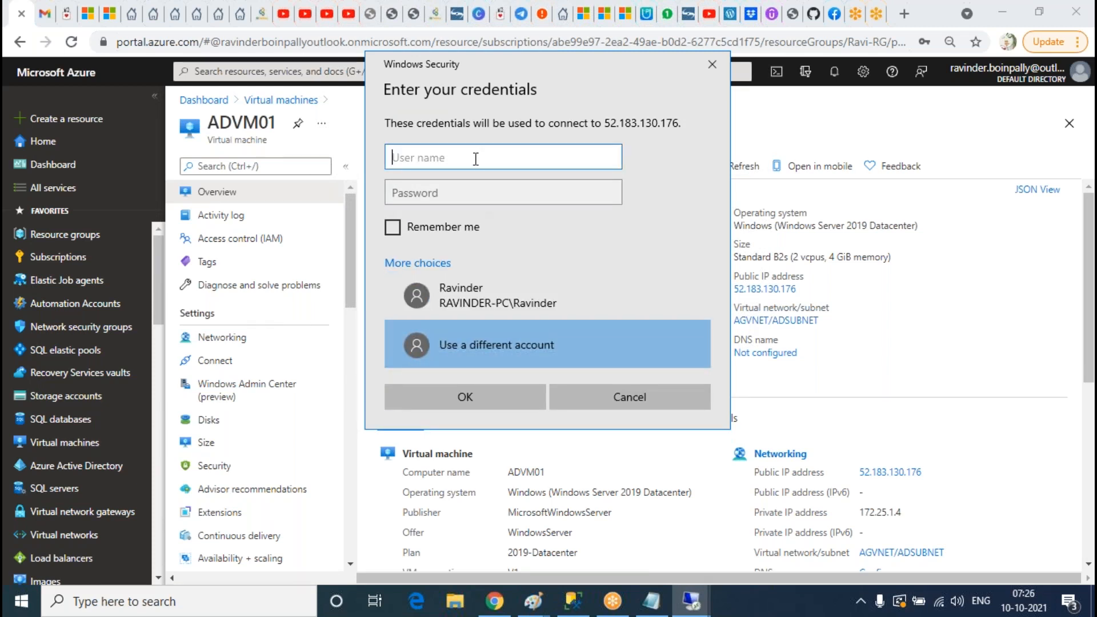
{"action": "type", "text": "SQLDBA\\Ravinder"}
{"action": "key", "text": "Tab"}
{"action": "type", "text": "•"}
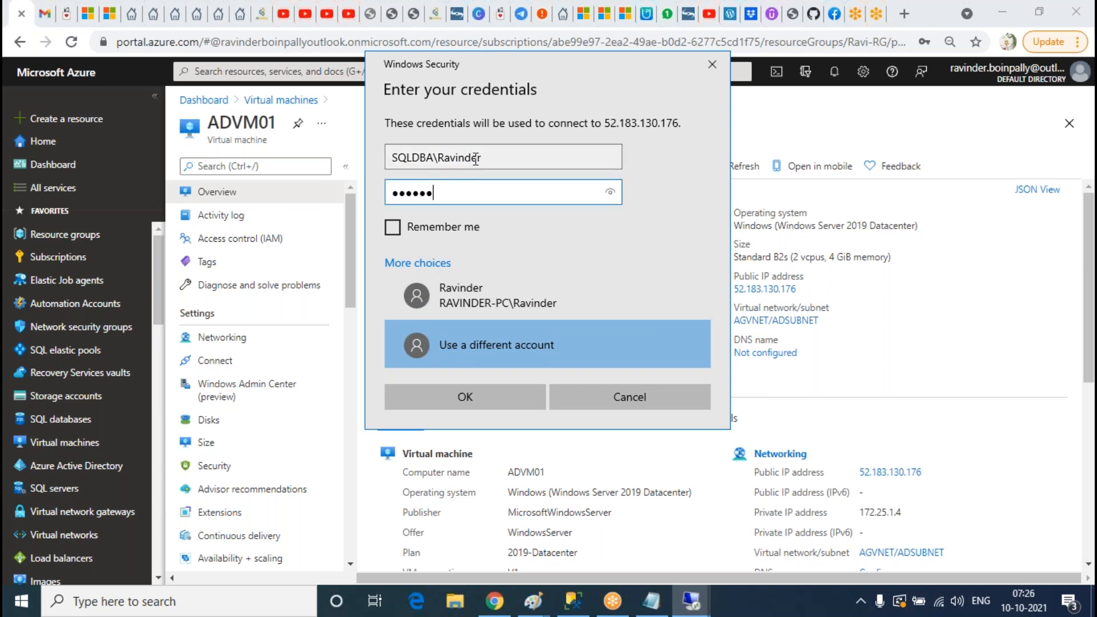
{"action": "key", "text": "Return"}
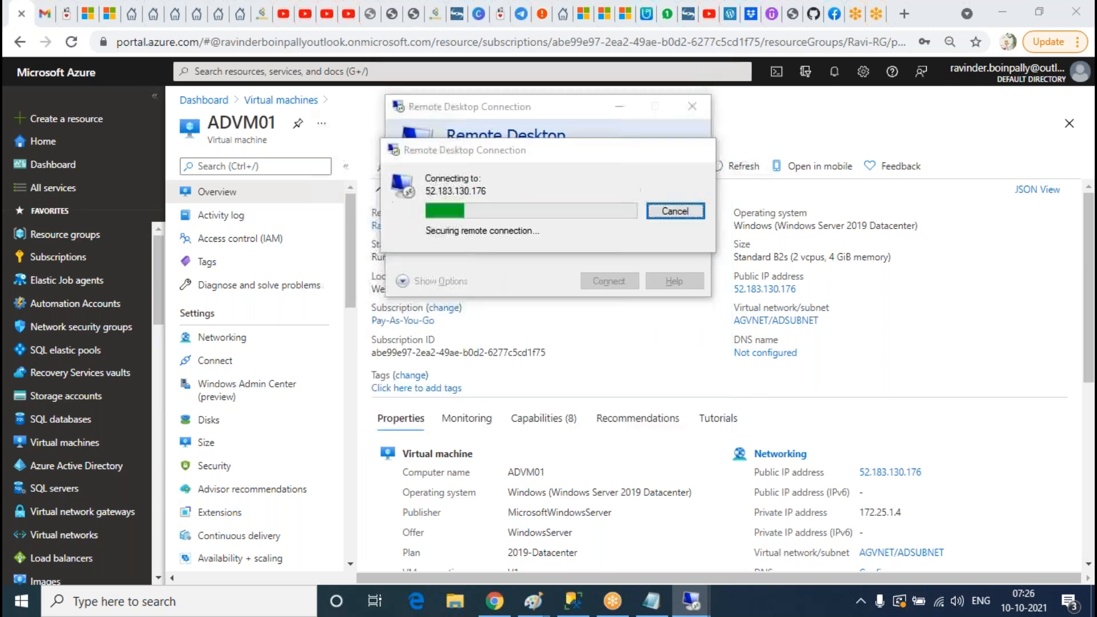
{"action": "left_click", "coordinate": [599, 337]}
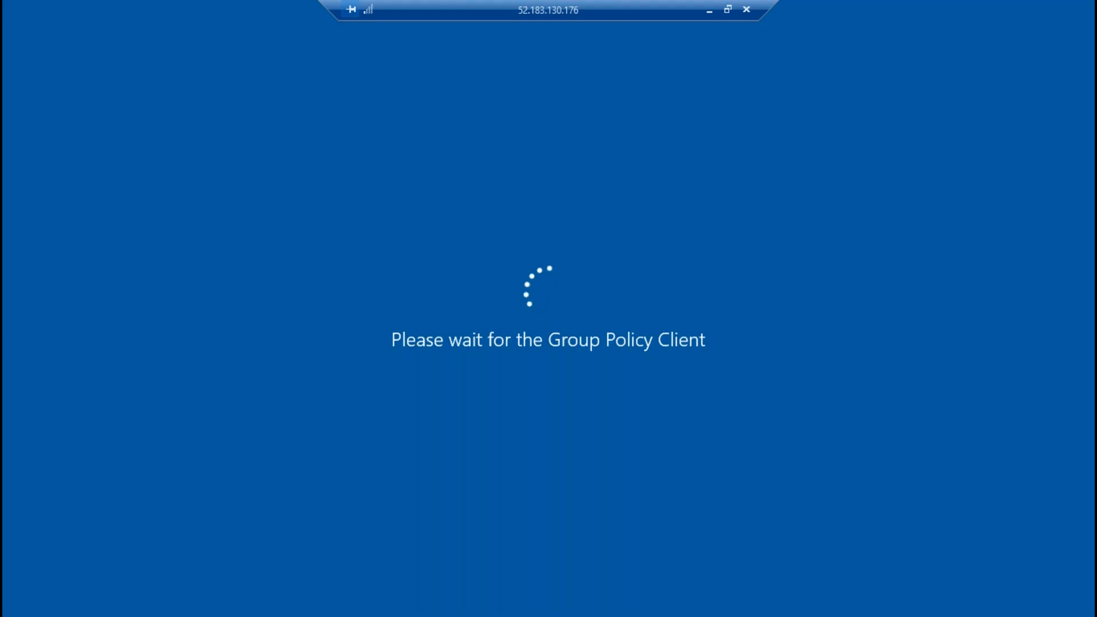
Step: Cycle through the 104.211.139.229 and 104.211.165.83 sessions, then reopen the 52.183.130.176 session
{"action": "left_click_drag", "start_coordinate": [547, 8], "coordinate": [586, 26]}
{"action": "left_click", "coordinate": [786, 9]}
{"action": "left_click", "coordinate": [743, 12]}
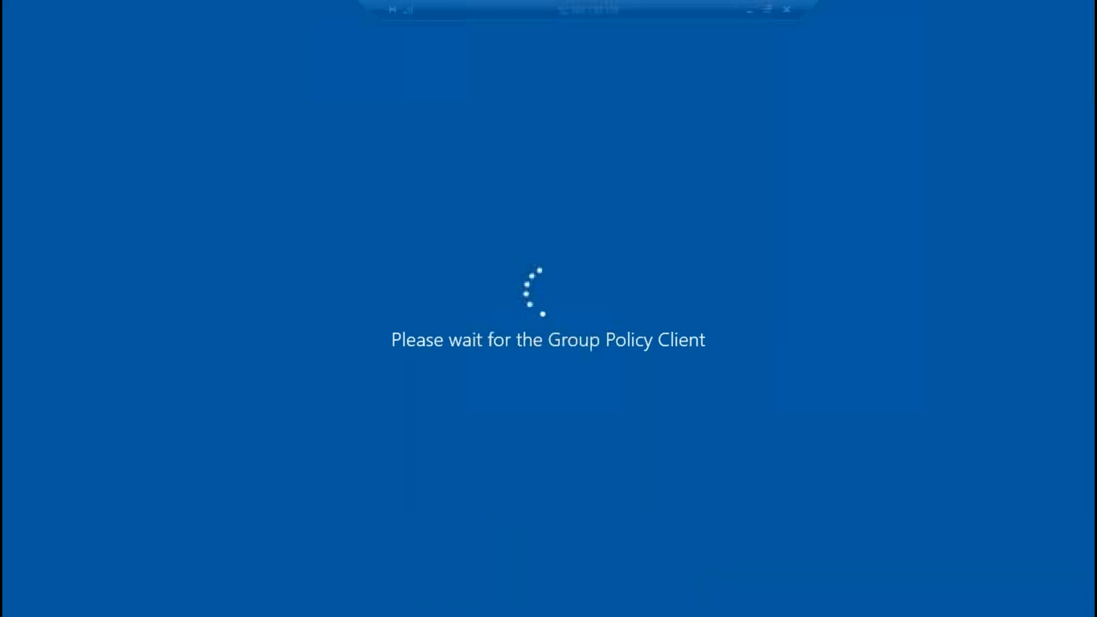
{"action": "left_click", "coordinate": [749, 12]}
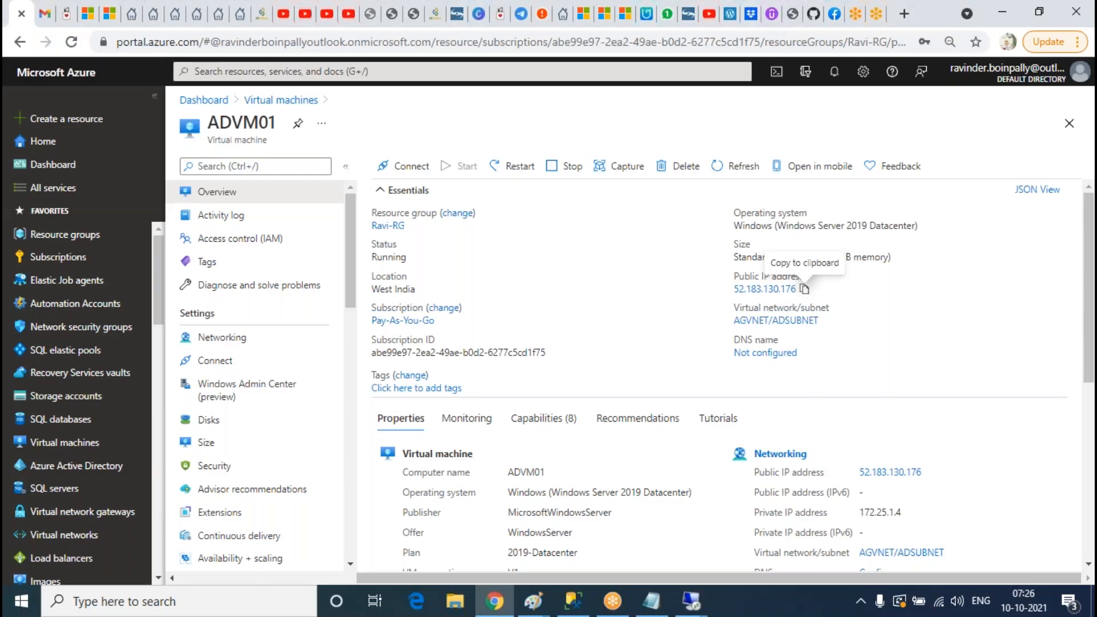
{"action": "mouse_move", "coordinate": [692, 600]}
{"action": "left_click", "coordinate": [686, 503]}
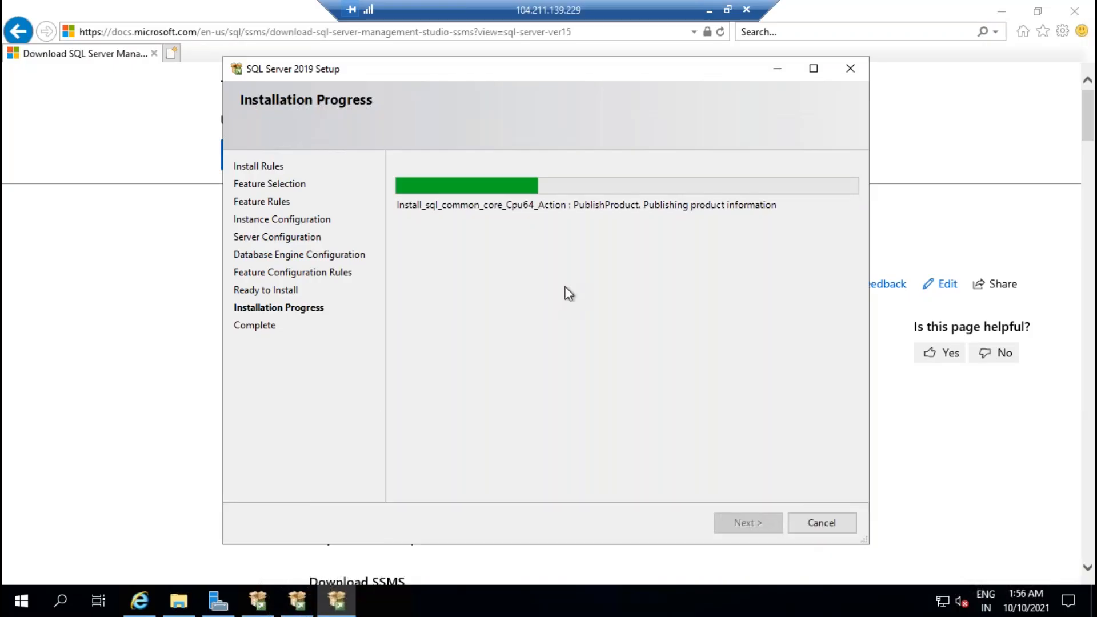
{"action": "left_click", "coordinate": [709, 9]}
{"action": "mouse_move", "coordinate": [692, 602]}
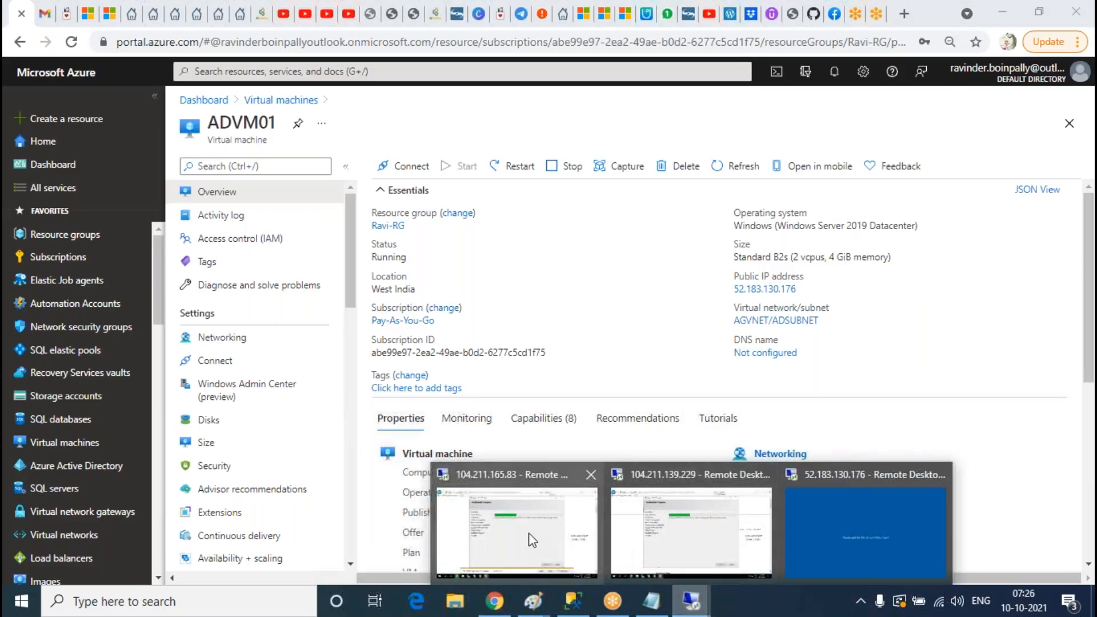
{"action": "left_click", "coordinate": [514, 532]}
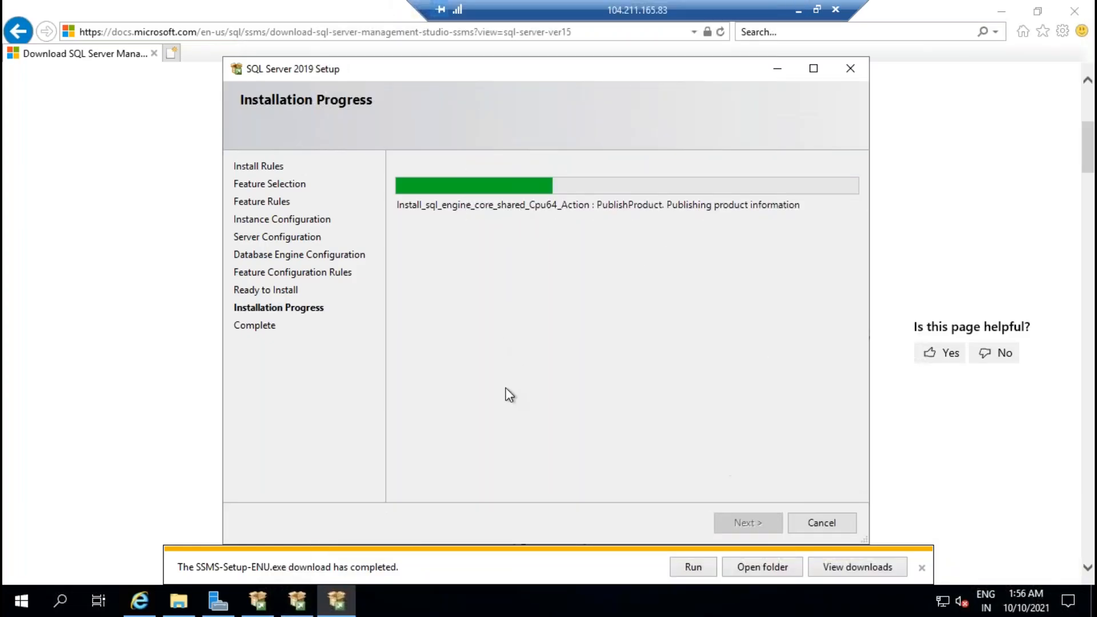
{"action": "left_click", "coordinate": [798, 9]}
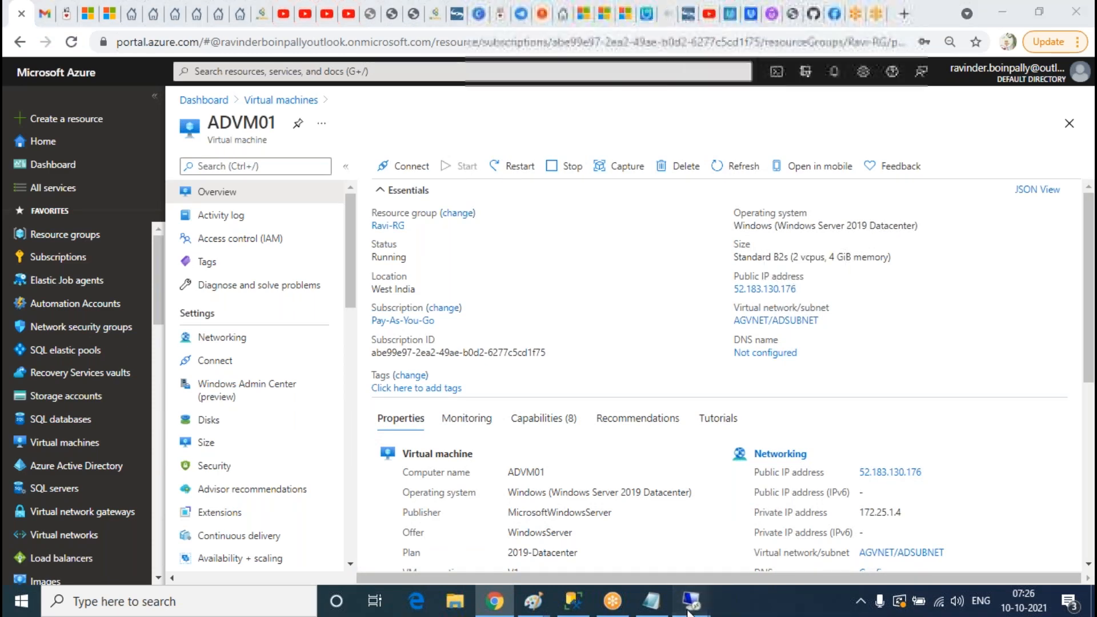
{"action": "mouse_move", "coordinate": [691, 603]}
{"action": "left_click", "coordinate": [825, 552]}
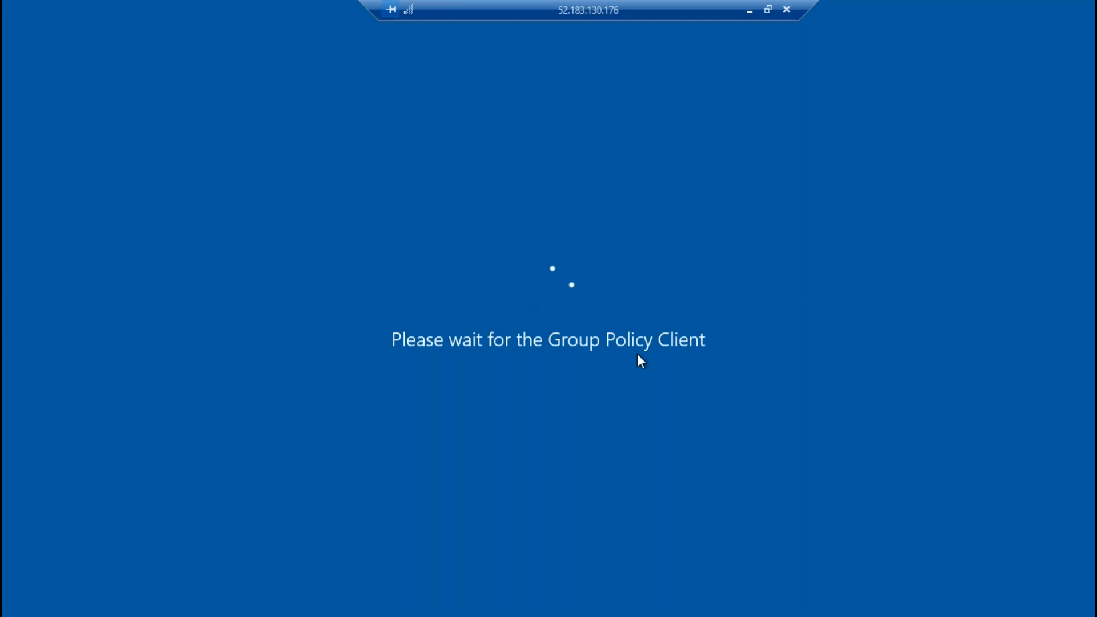
Step: Cycle through the three remote sessions checking SQL Server setup progress on both servers
{"action": "left_click", "coordinate": [749, 11]}
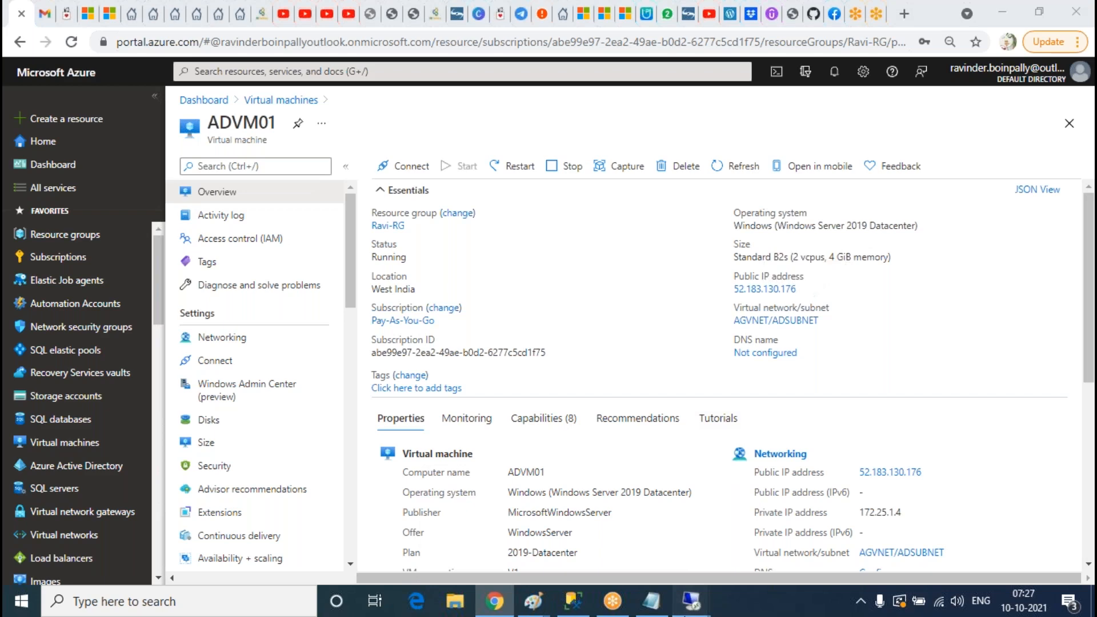
{"action": "mouse_move", "coordinate": [690, 600]}
{"action": "left_click", "coordinate": [527, 536]}
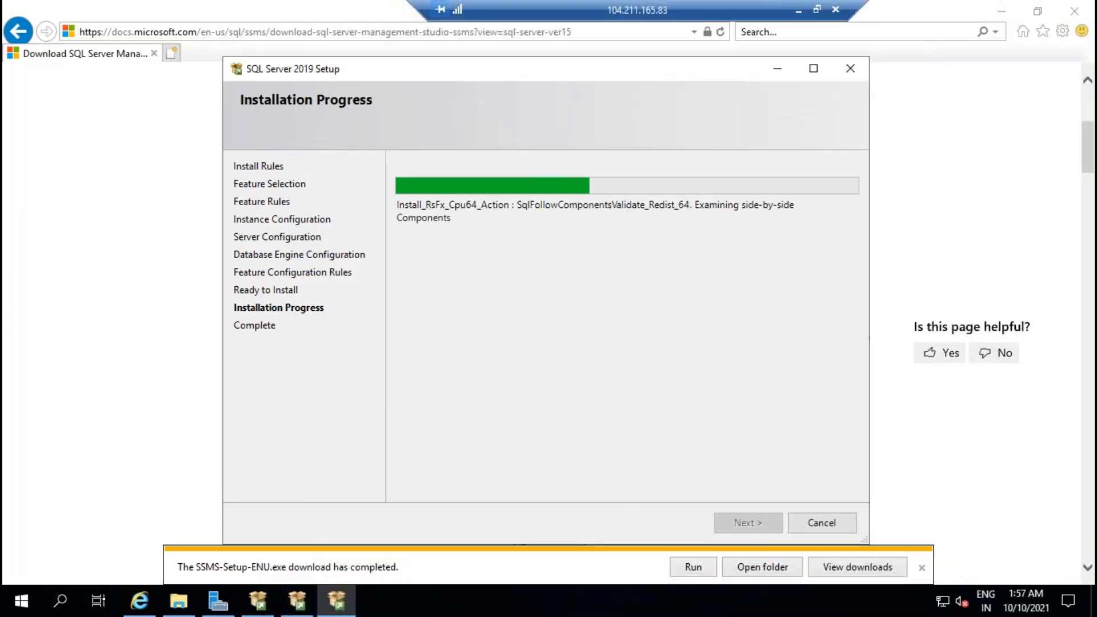
{"action": "left_click", "coordinate": [798, 11]}
{"action": "mouse_move", "coordinate": [690, 600]}
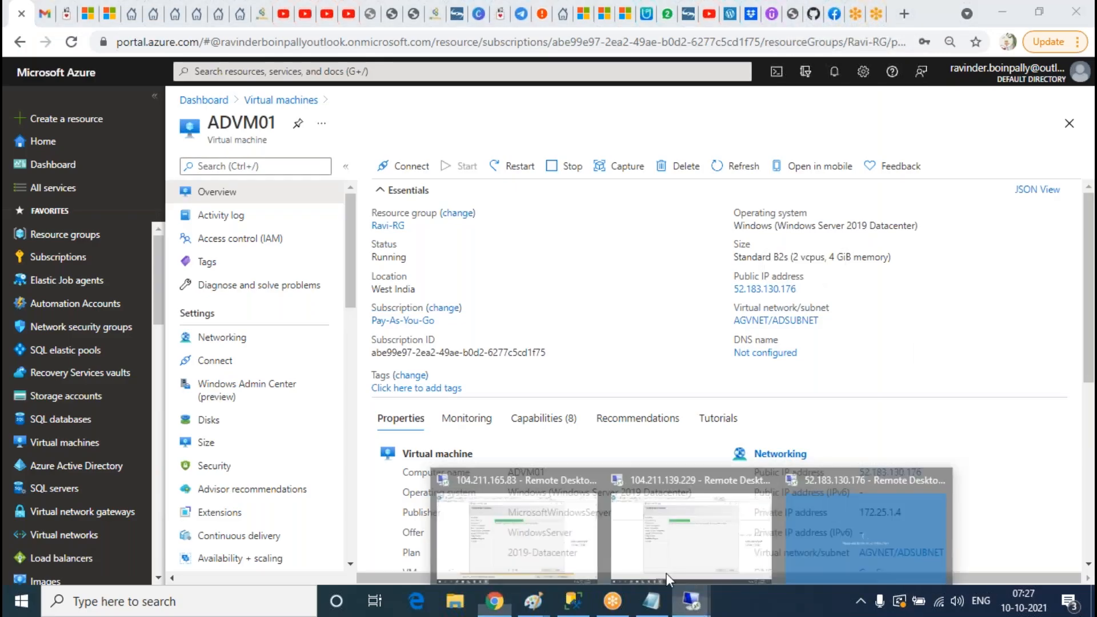
{"action": "left_click", "coordinate": [666, 573]}
{"action": "left_click", "coordinate": [709, 9]}
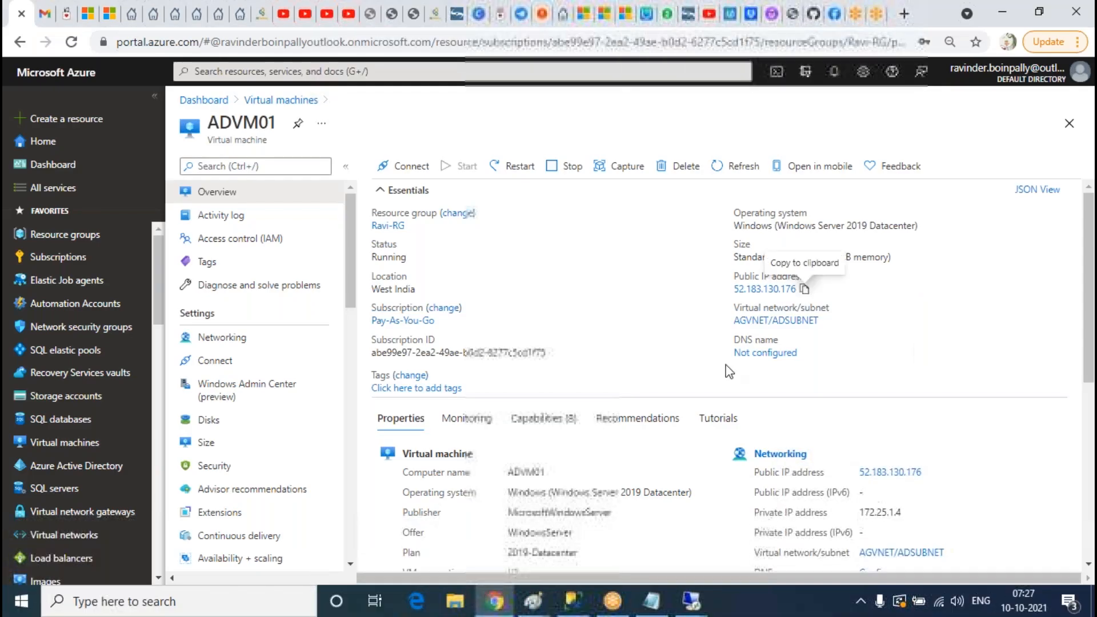
{"action": "mouse_move", "coordinate": [703, 611]}
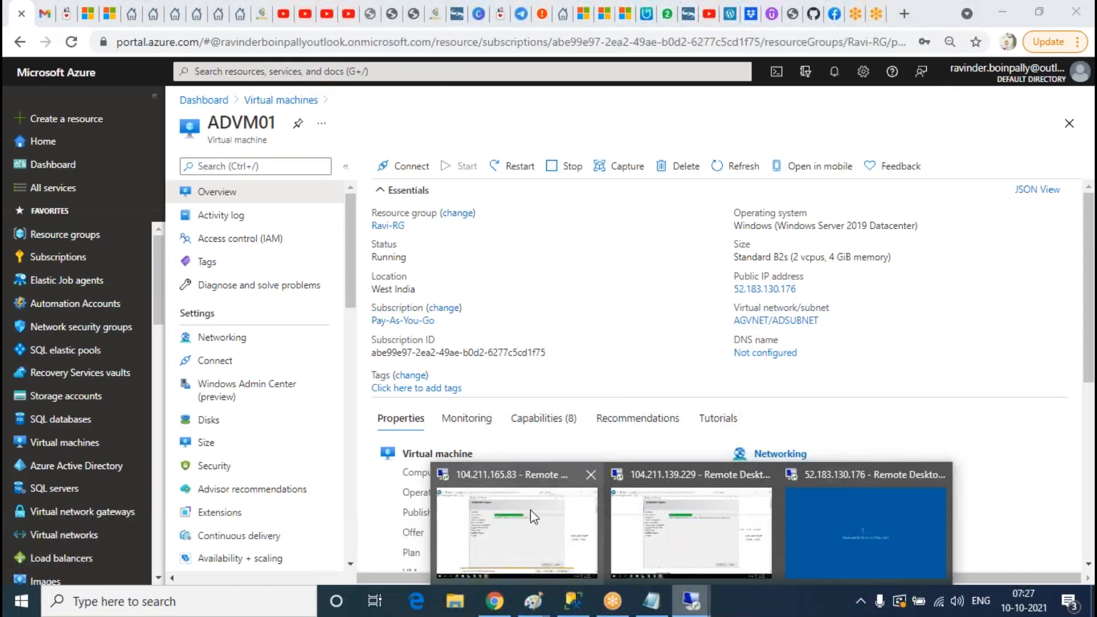
{"action": "left_click", "coordinate": [603, 301]}
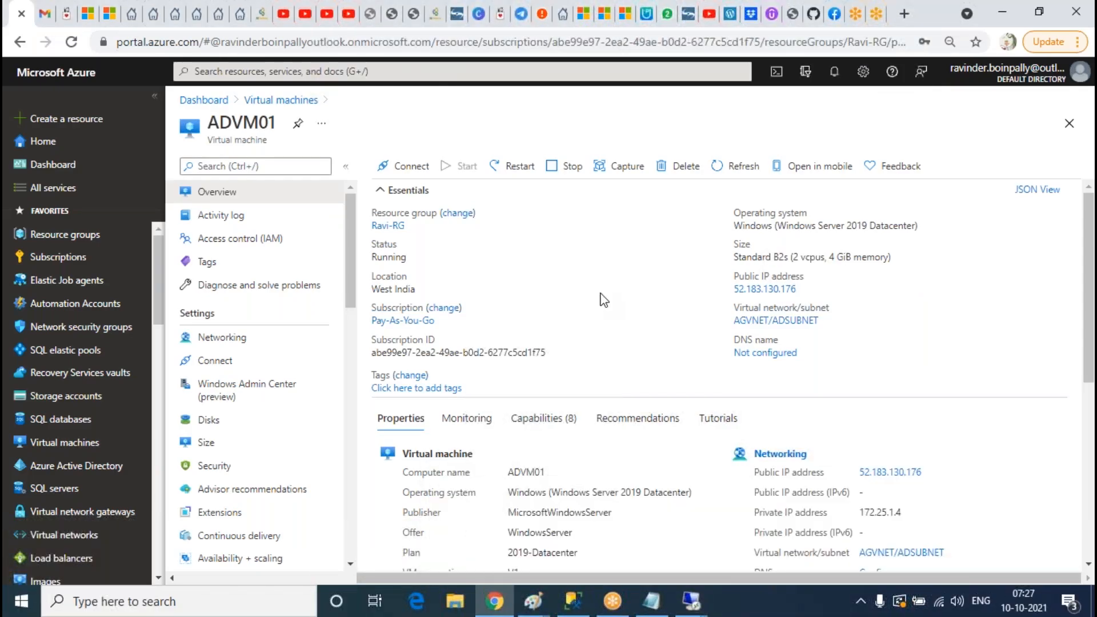
{"action": "mouse_move", "coordinate": [689, 606]}
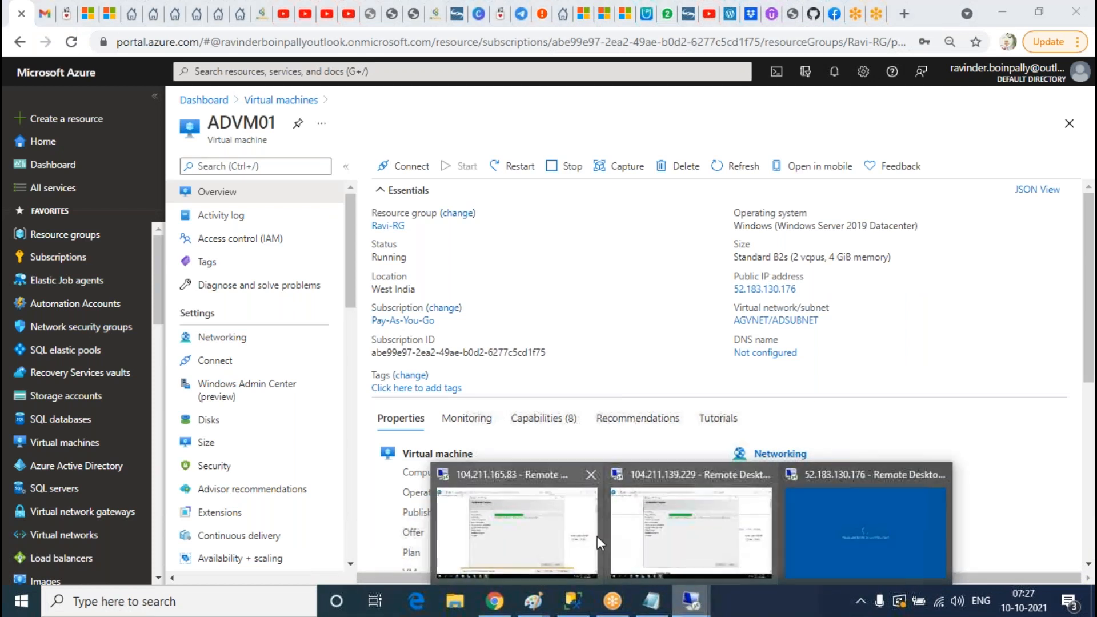
{"action": "left_click", "coordinate": [842, 542]}
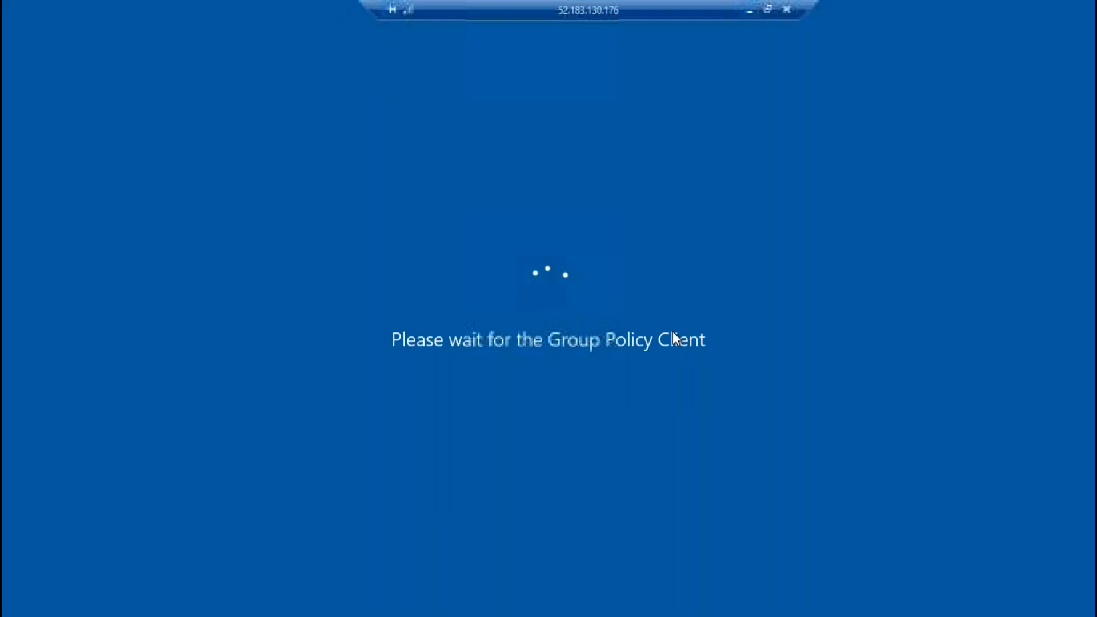
{"action": "left_click", "coordinate": [750, 8]}
{"action": "mouse_move", "coordinate": [689, 600]}
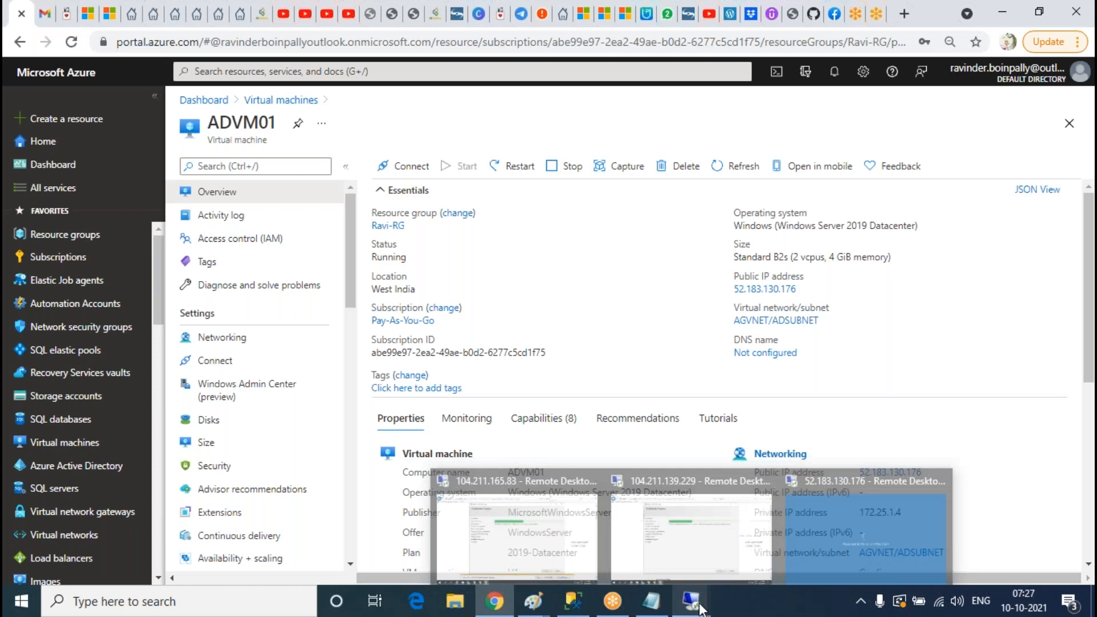
{"action": "left_click", "coordinate": [546, 539]}
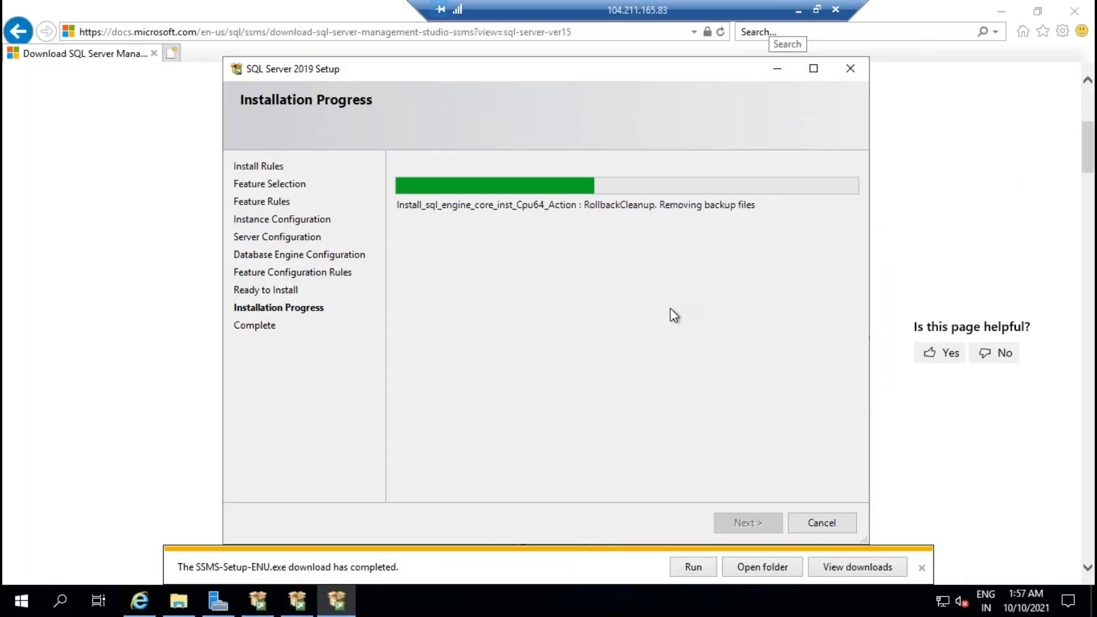
{"action": "left_click", "coordinate": [798, 9]}
{"action": "mouse_move", "coordinate": [690, 601]}
{"action": "left_click", "coordinate": [651, 543]}
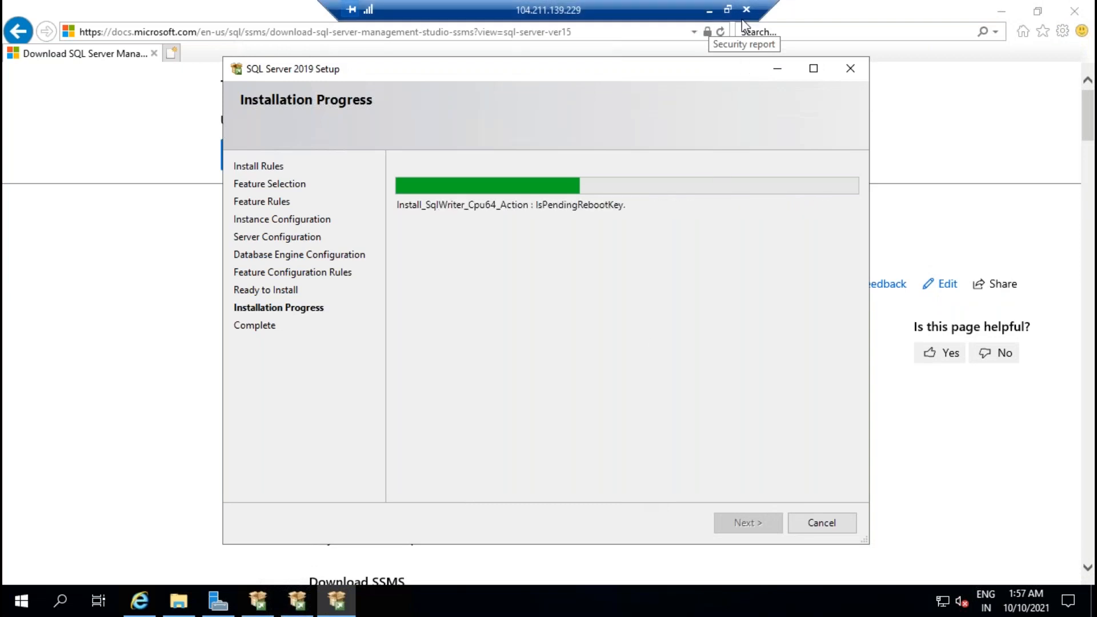
{"action": "left_click", "coordinate": [709, 9]}
Step: Check the restarting 52.183.130.176 machine, then return to 104.211.165.83 until its setup completes
{"action": "left_click", "coordinate": [700, 606]}
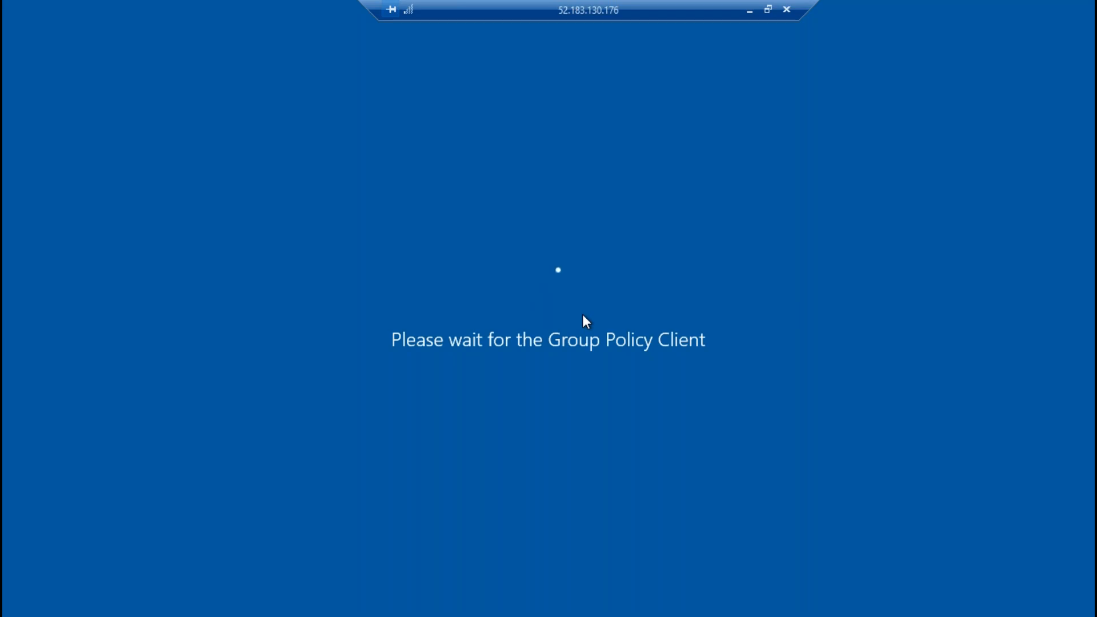
{"action": "left_click", "coordinate": [750, 11]}
{"action": "mouse_move", "coordinate": [691, 600]}
{"action": "left_click", "coordinate": [680, 542]}
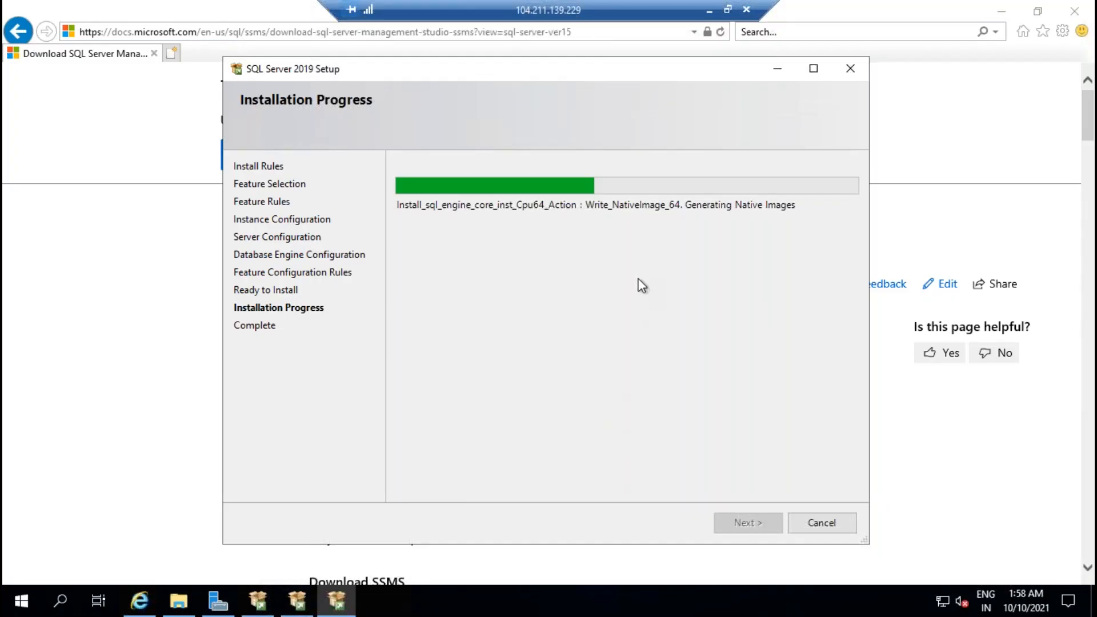
{"action": "mouse_move", "coordinate": [651, 606]}
{"action": "left_click", "coordinate": [530, 530]}
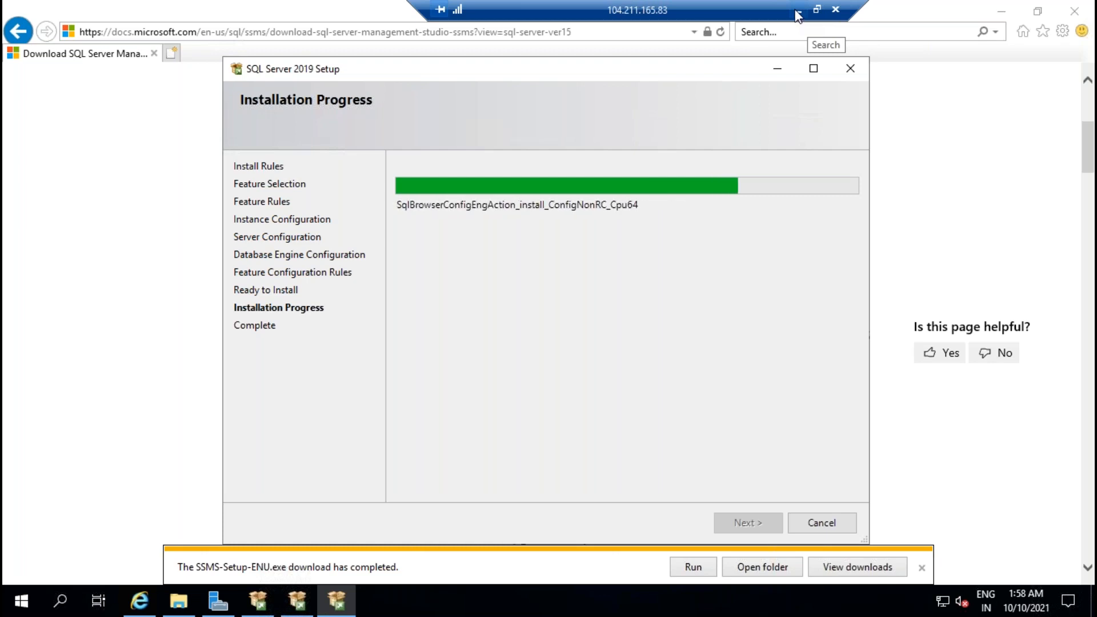
{"action": "left_click", "coordinate": [798, 12]}
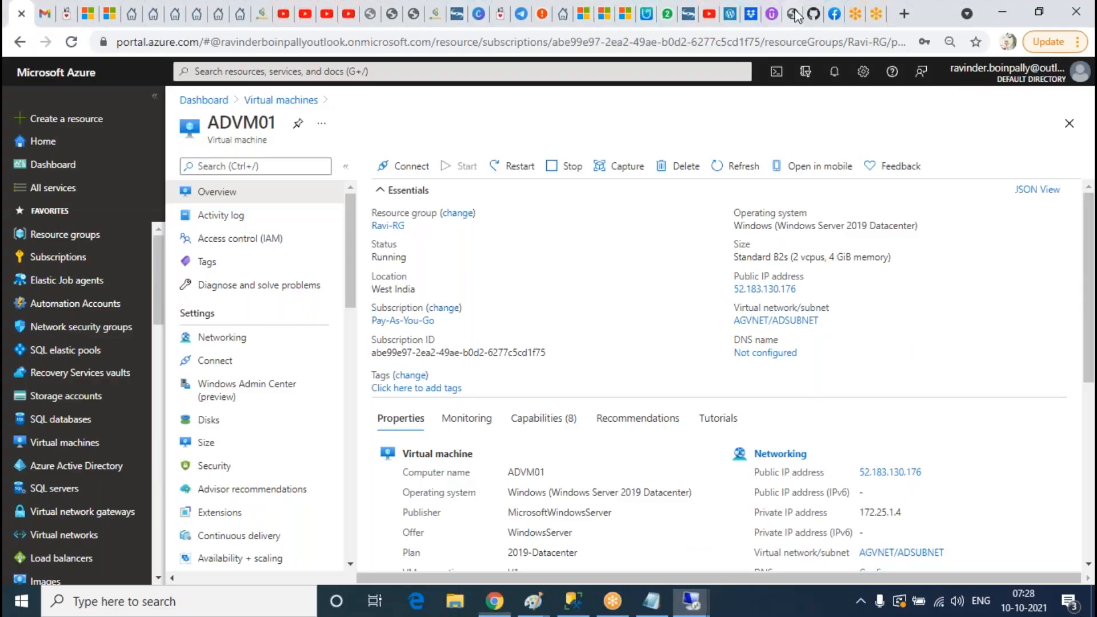
{"action": "mouse_move", "coordinate": [692, 599]}
{"action": "left_click", "coordinate": [847, 503]}
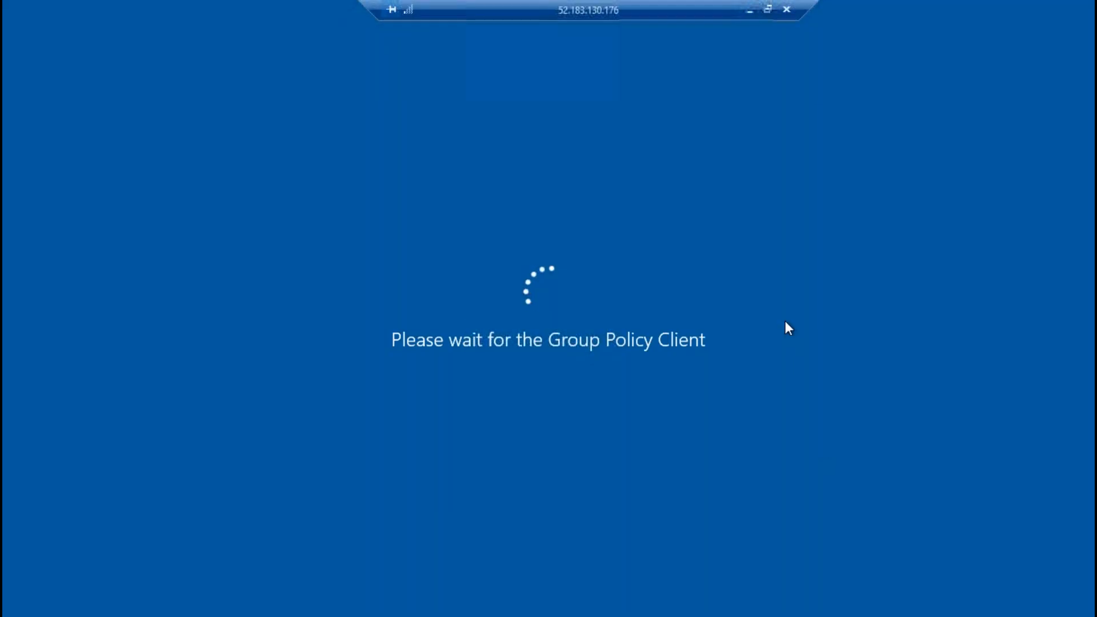
{"action": "left_click", "coordinate": [751, 12]}
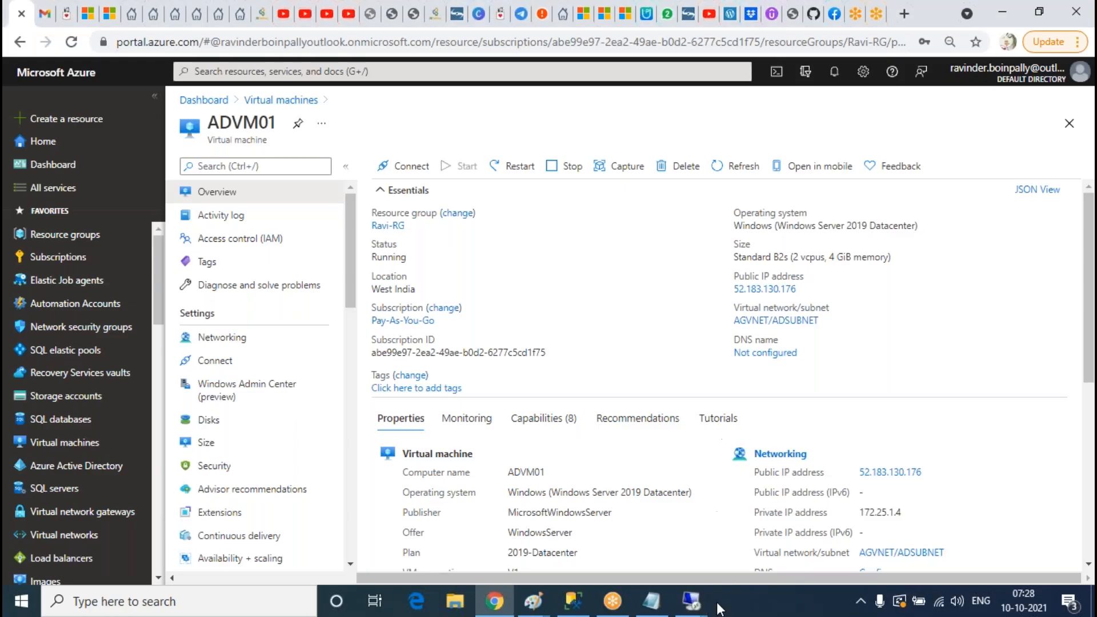
{"action": "mouse_move", "coordinate": [692, 599]}
{"action": "left_click", "coordinate": [688, 537]}
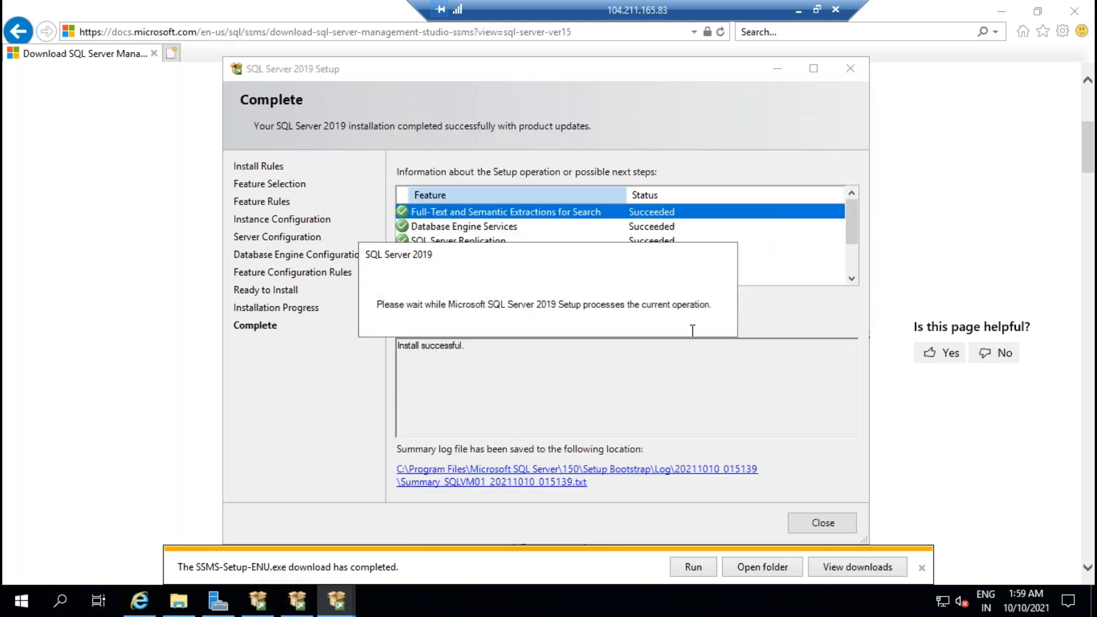
Step: Close the completed SQL Server setup on 104.211.165.83 and open the SSMS installer's folder
{"action": "left_click", "coordinate": [818, 523]}
{"action": "left_click", "coordinate": [762, 567]}
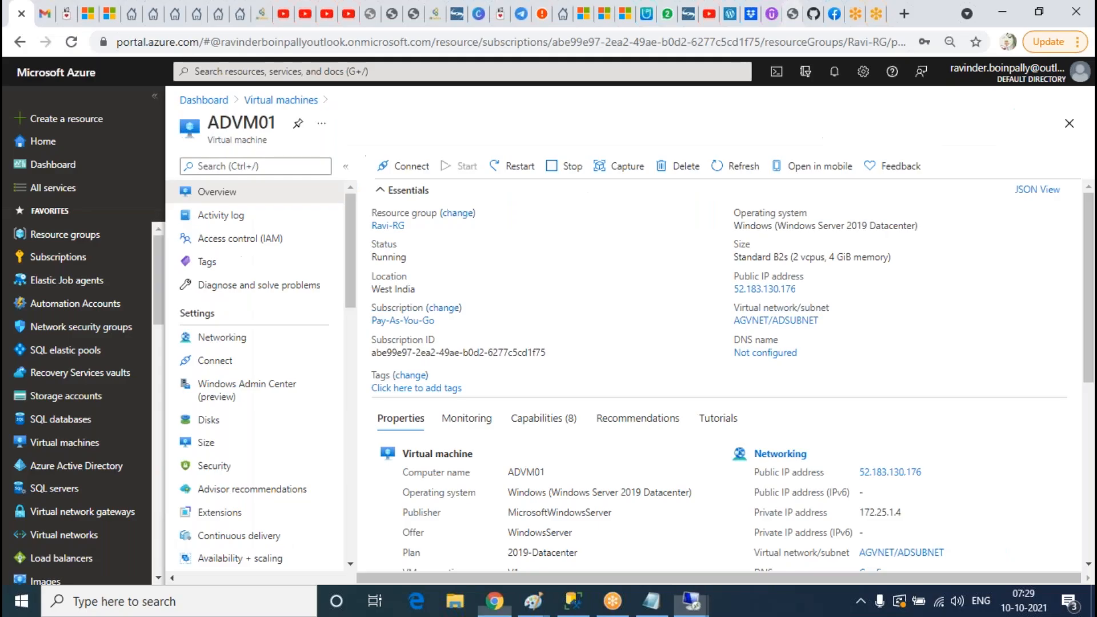
{"action": "left_click", "coordinate": [798, 10]}
Step: Wait for the 104.211.139.229 setup to complete, then close it
{"action": "mouse_move", "coordinate": [693, 595]}
{"action": "left_click", "coordinate": [690, 531]}
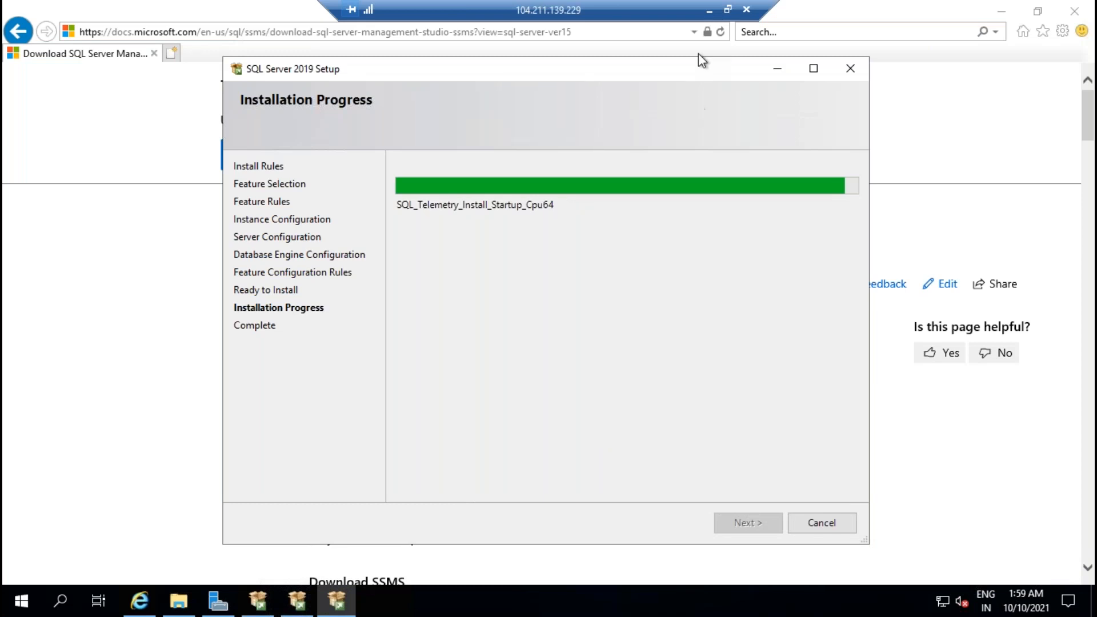
{"action": "left_click", "coordinate": [709, 10]}
{"action": "mouse_move", "coordinate": [693, 597]}
{"action": "left_click", "coordinate": [565, 501]}
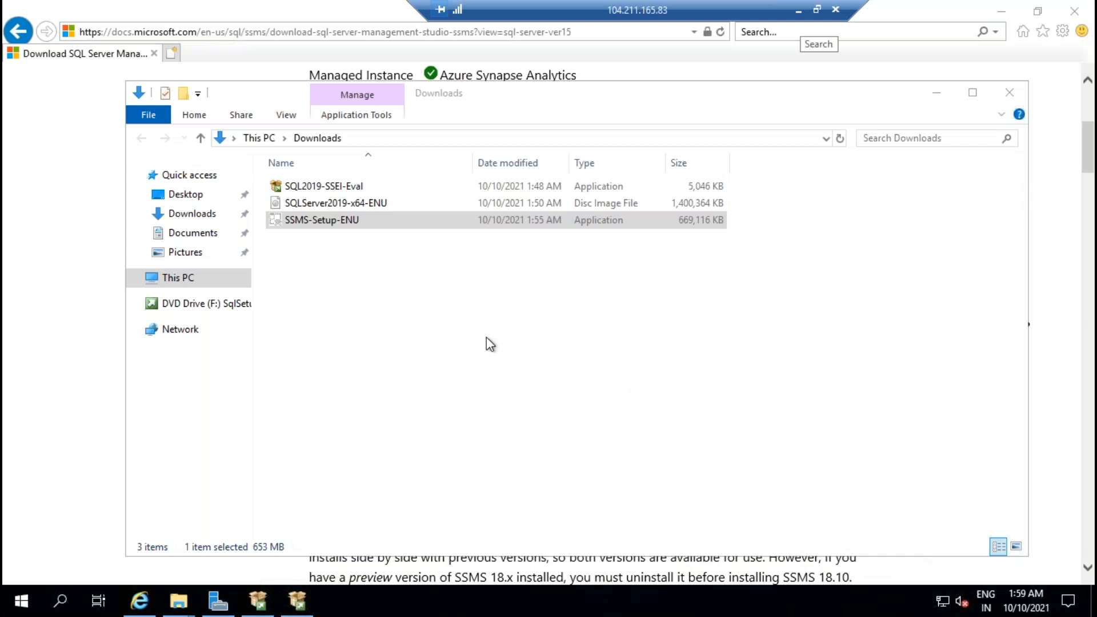
{"action": "left_click", "coordinate": [798, 11]}
{"action": "left_click", "coordinate": [692, 602]}
{"action": "left_click", "coordinate": [665, 526]}
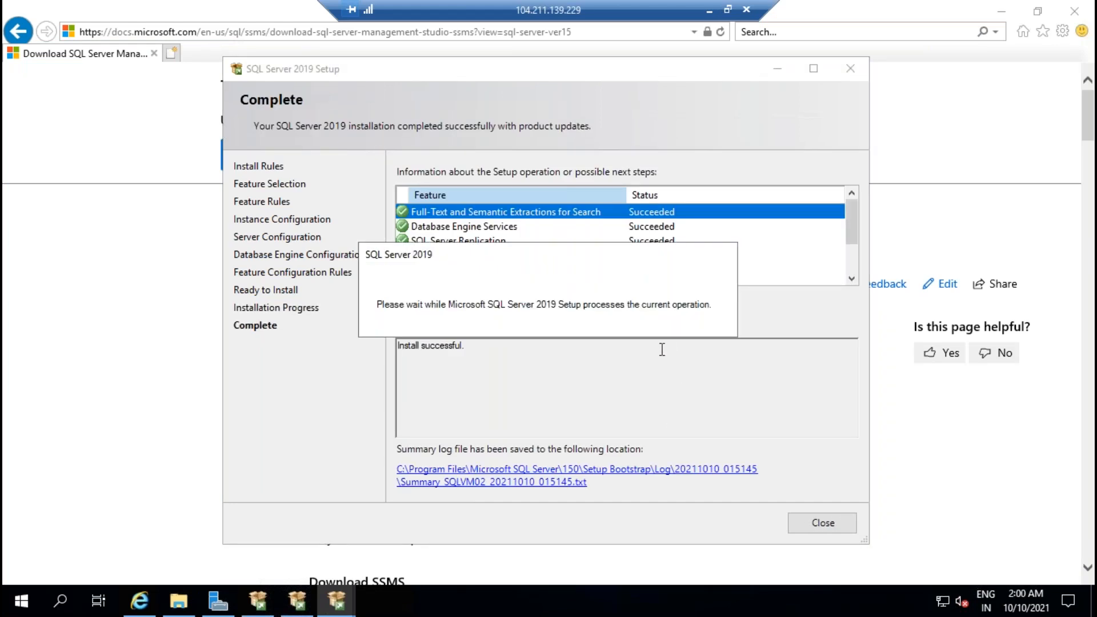
{"action": "left_click", "coordinate": [822, 523]}
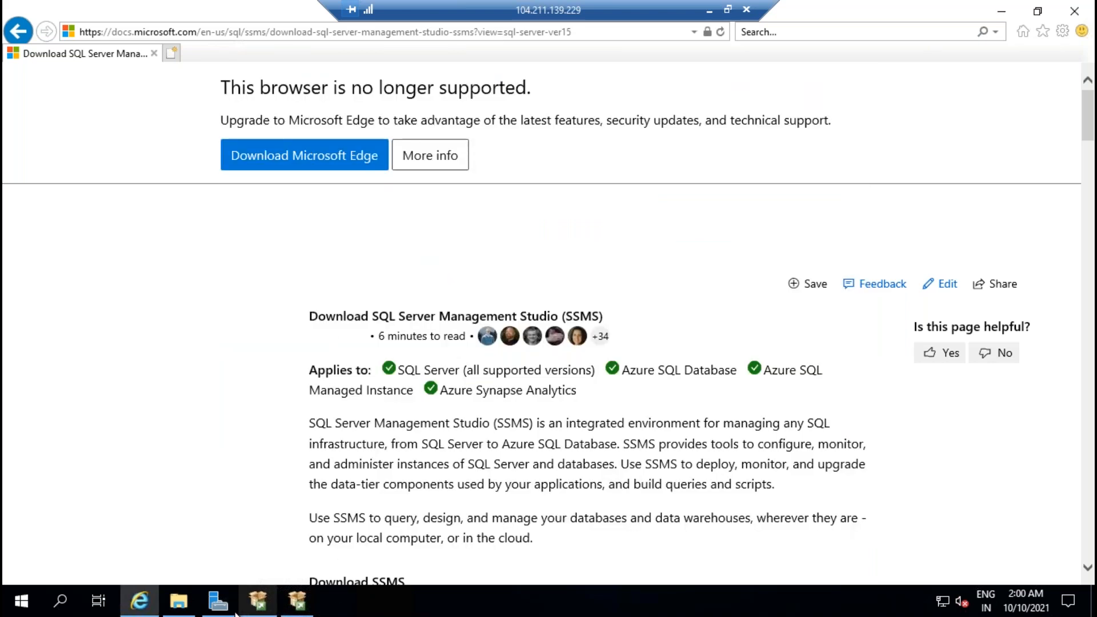
Step: Check the Downloads folder holding the SQLServer2019-x64-ENU image and refresh the listing
{"action": "left_click", "coordinate": [179, 600]}
{"action": "left_click", "coordinate": [171, 194]}
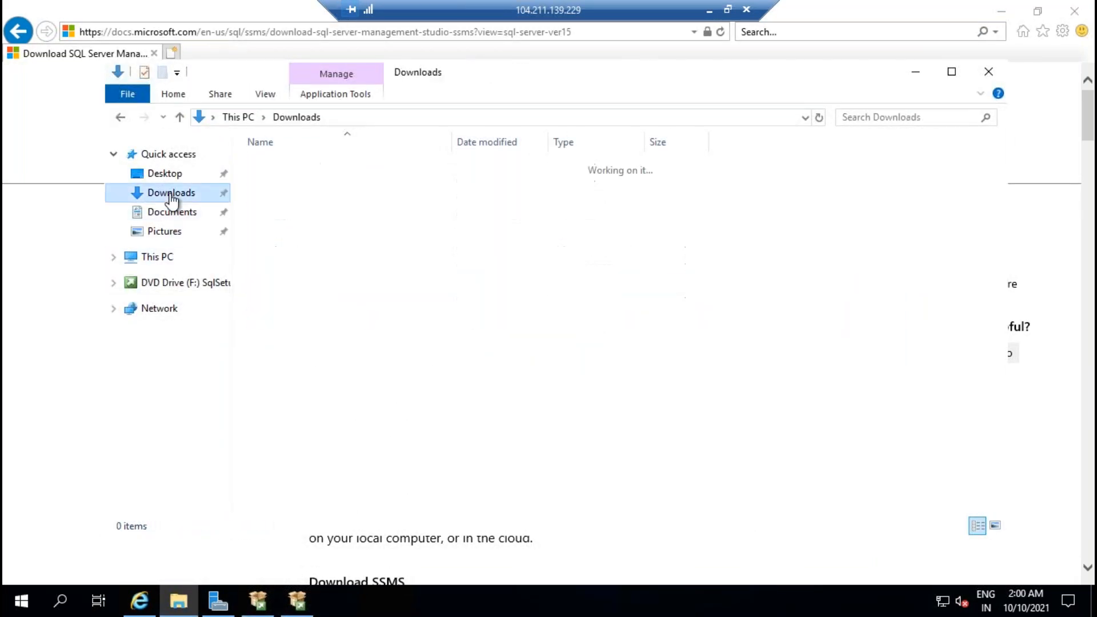
{"action": "left_click", "coordinate": [329, 184]}
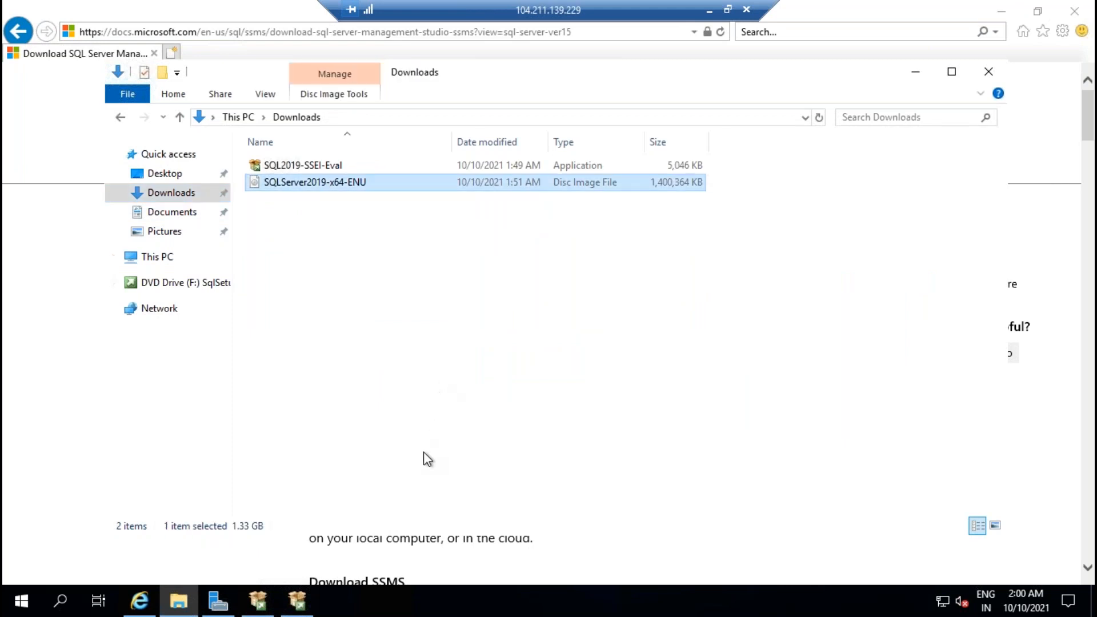
{"action": "mouse_move", "coordinate": [142, 608]}
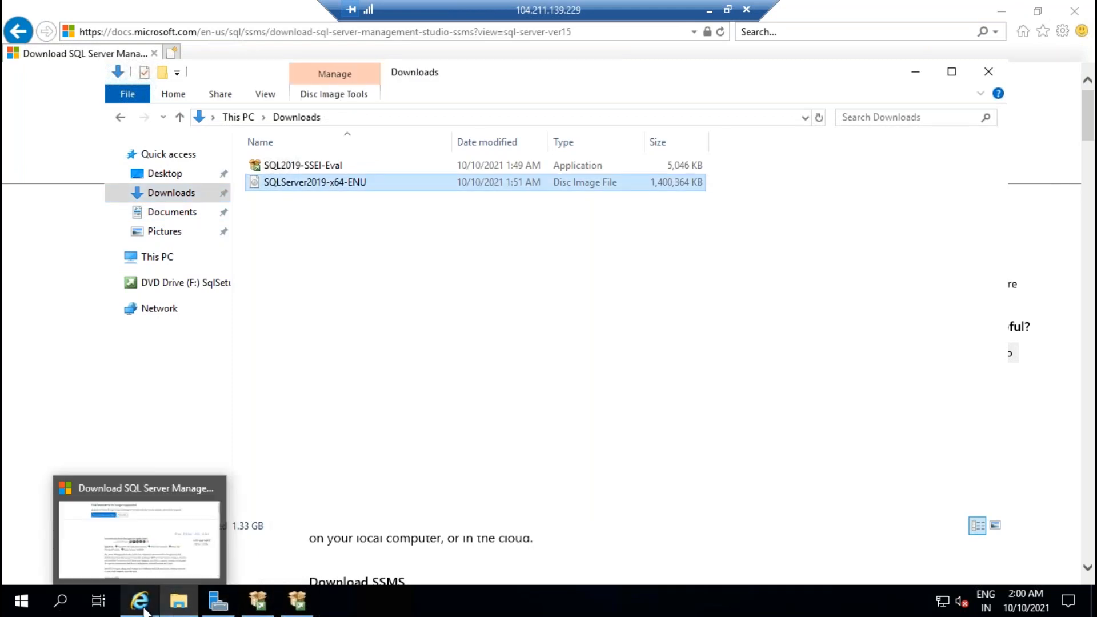
{"action": "right_click", "coordinate": [584, 273]}
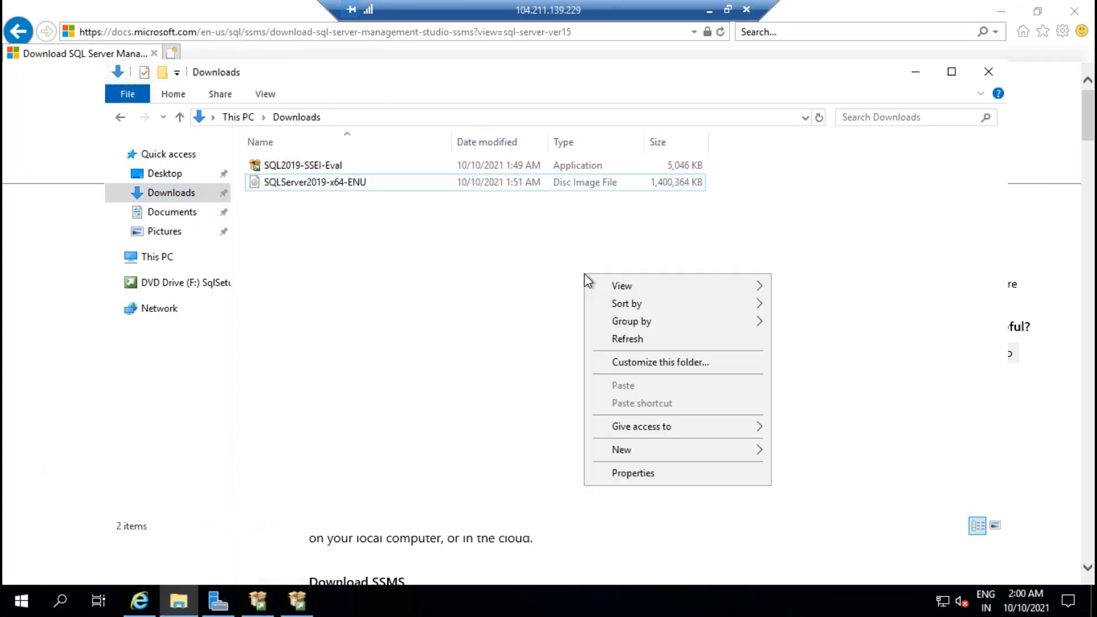
{"action": "left_click", "coordinate": [635, 339]}
Step: Download and save the SSMS 18.10 installer from the docs page
{"action": "left_click", "coordinate": [143, 604]}
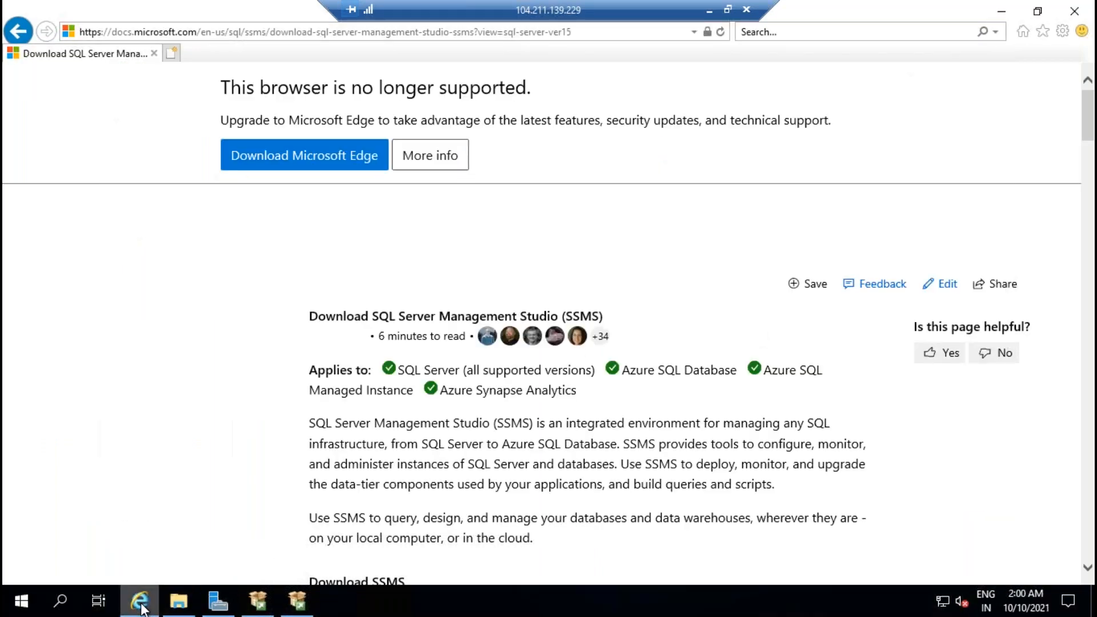
{"action": "scroll", "coordinate": [735, 331], "scroll_direction": "down", "scroll_amount": 5}
{"action": "left_click", "coordinate": [572, 302]}
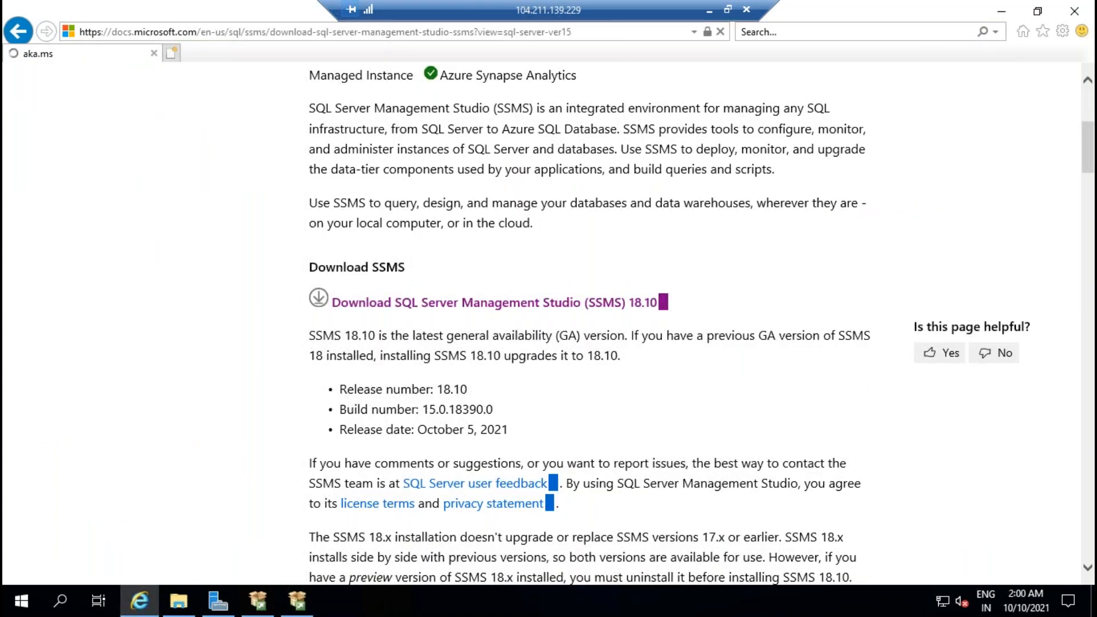
{"action": "left_click", "coordinate": [823, 566]}
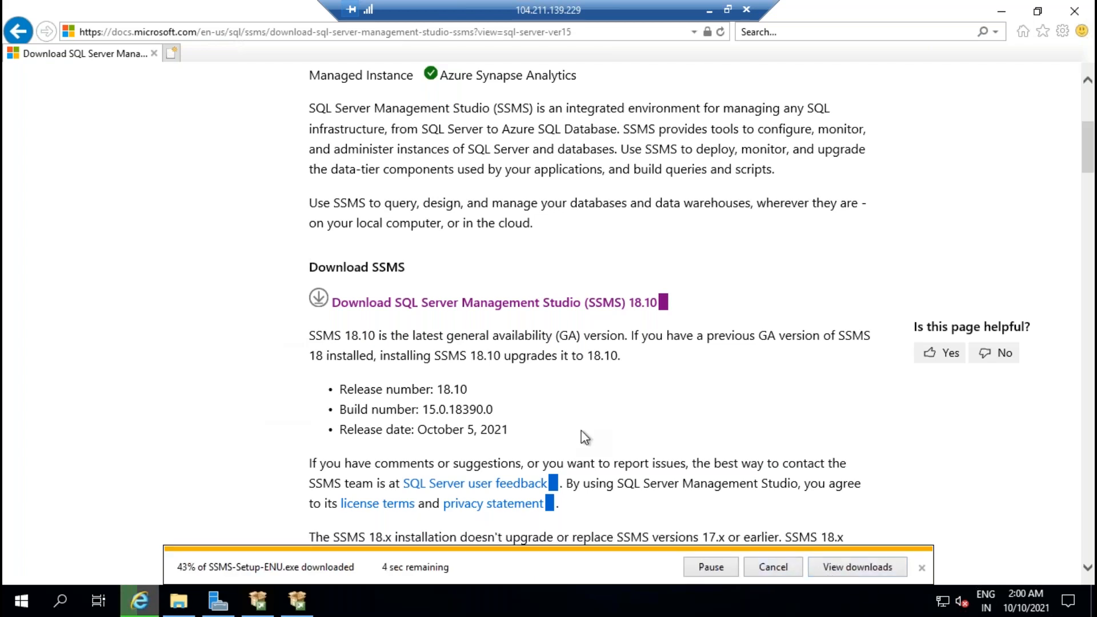
Step: Close the SQL Server Installation Center window
{"action": "left_click", "coordinate": [297, 600]}
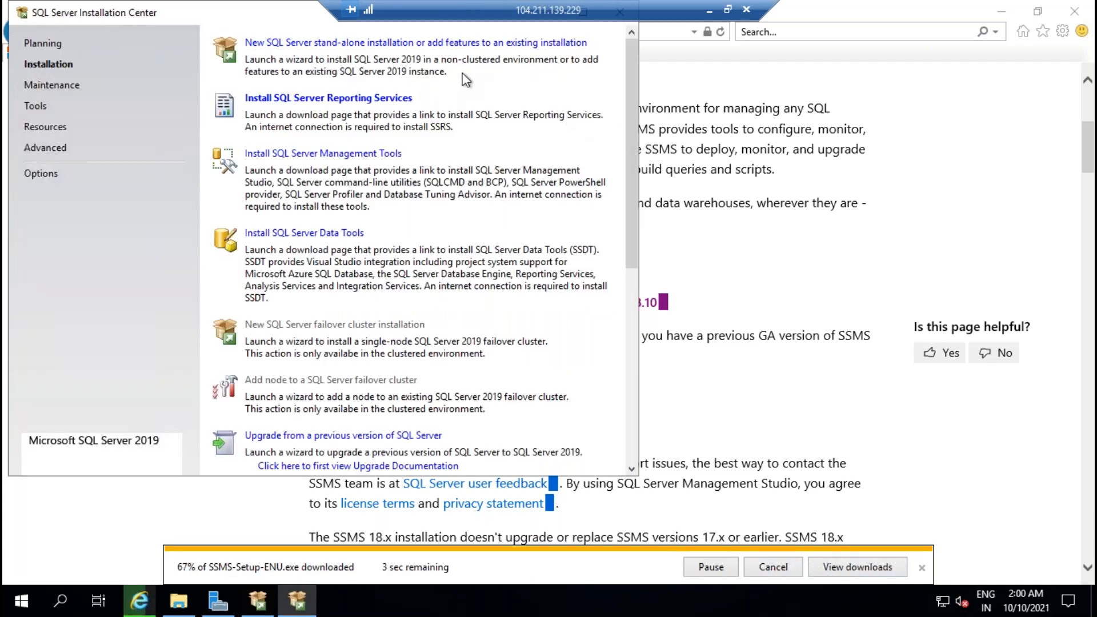
{"action": "left_click_drag", "start_coordinate": [152, 22], "coordinate": [200, 103]}
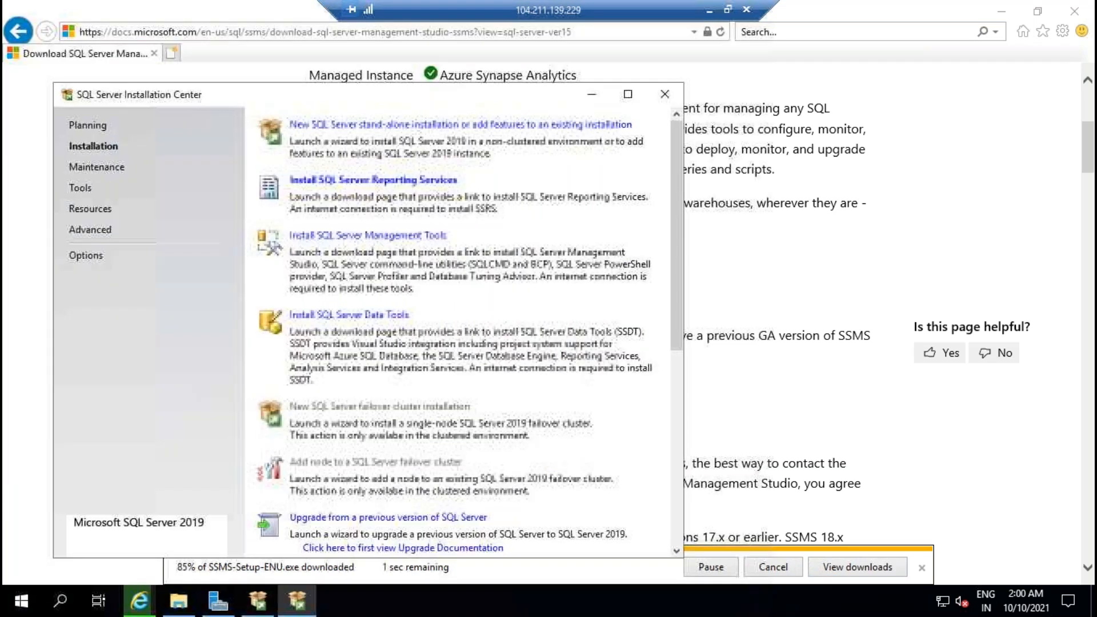
{"action": "left_click", "coordinate": [662, 90]}
Step: On the other SQL VM, start the SSMS installation
{"action": "left_click", "coordinate": [709, 9]}
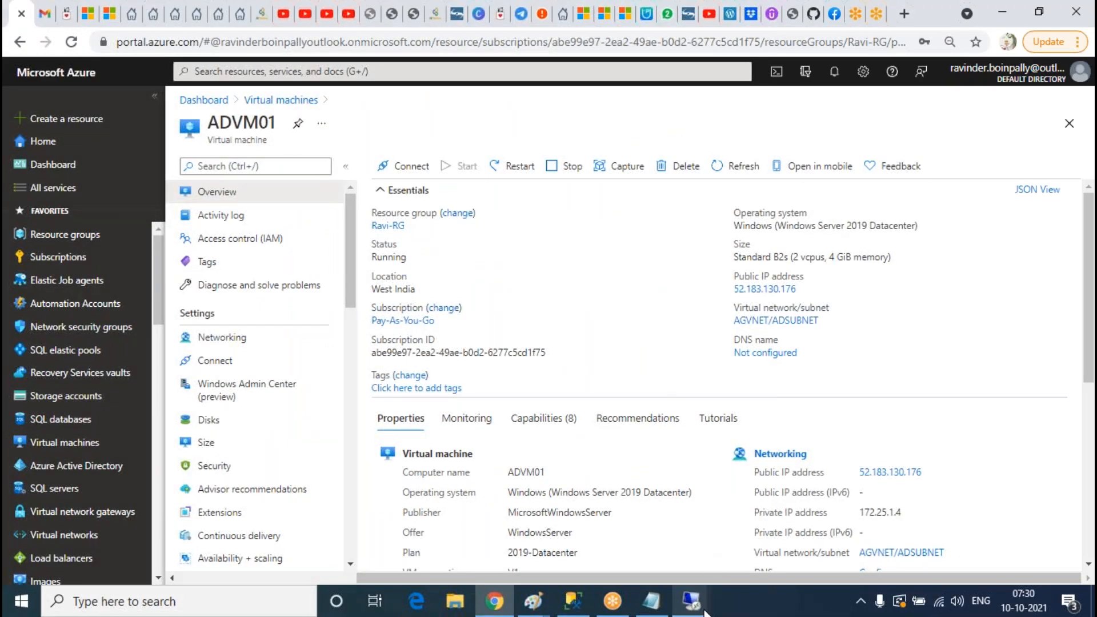
{"action": "mouse_move", "coordinate": [691, 600]}
{"action": "left_click", "coordinate": [536, 540]}
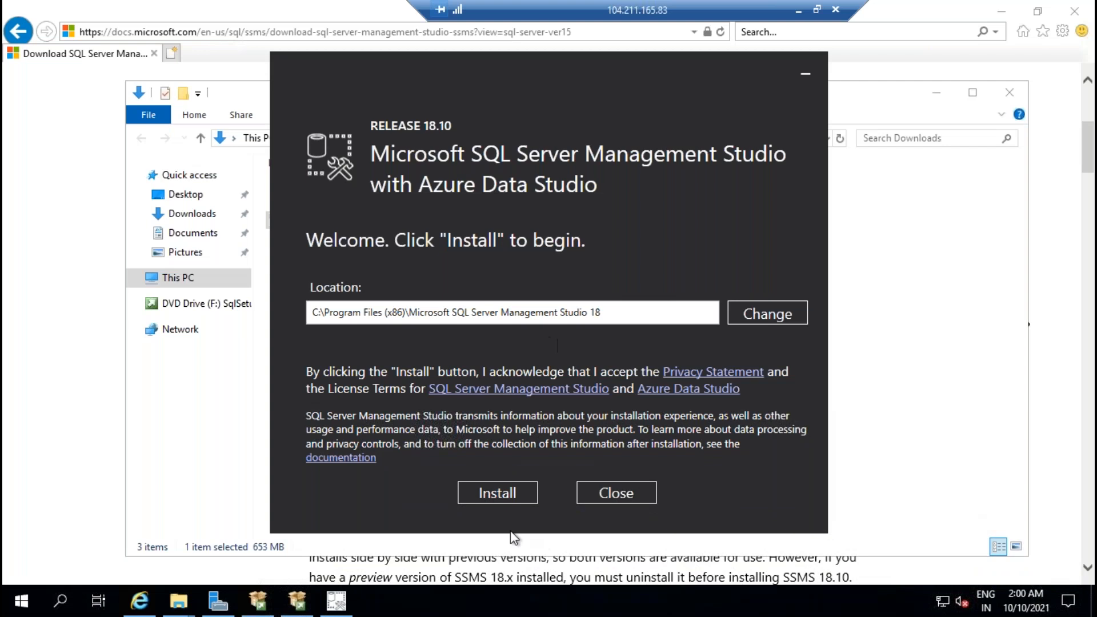
{"action": "left_click", "coordinate": [499, 493]}
Step: Close the SQL Server Installation Center and exit the SQL Server 2019 evaluation downloader
{"action": "left_click", "coordinate": [297, 600]}
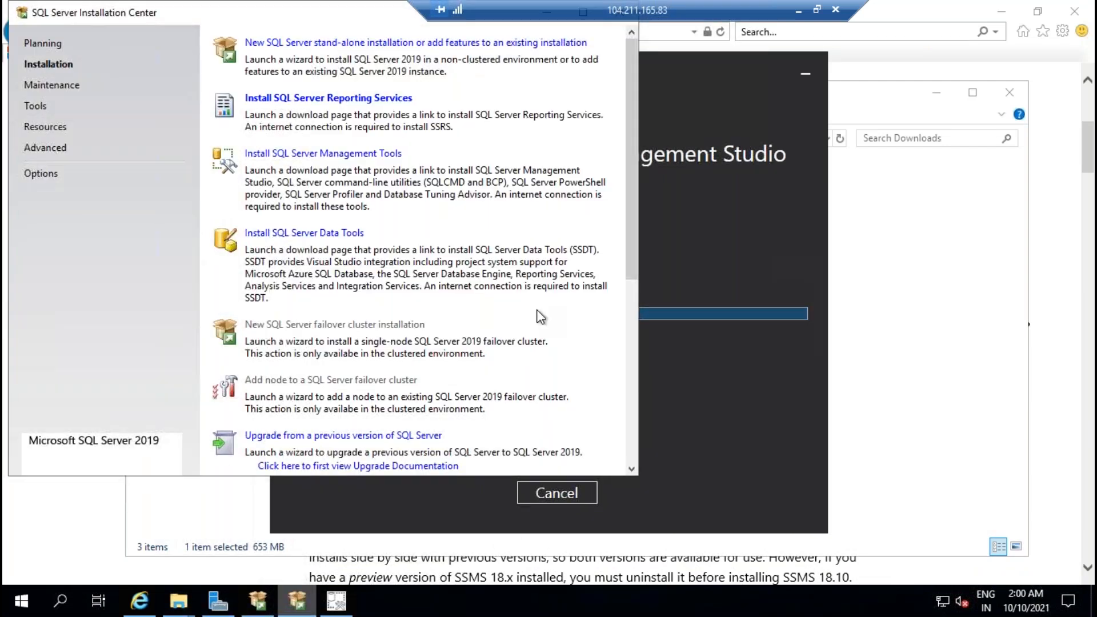
{"action": "left_click_drag", "start_coordinate": [177, 24], "coordinate": [188, 74]}
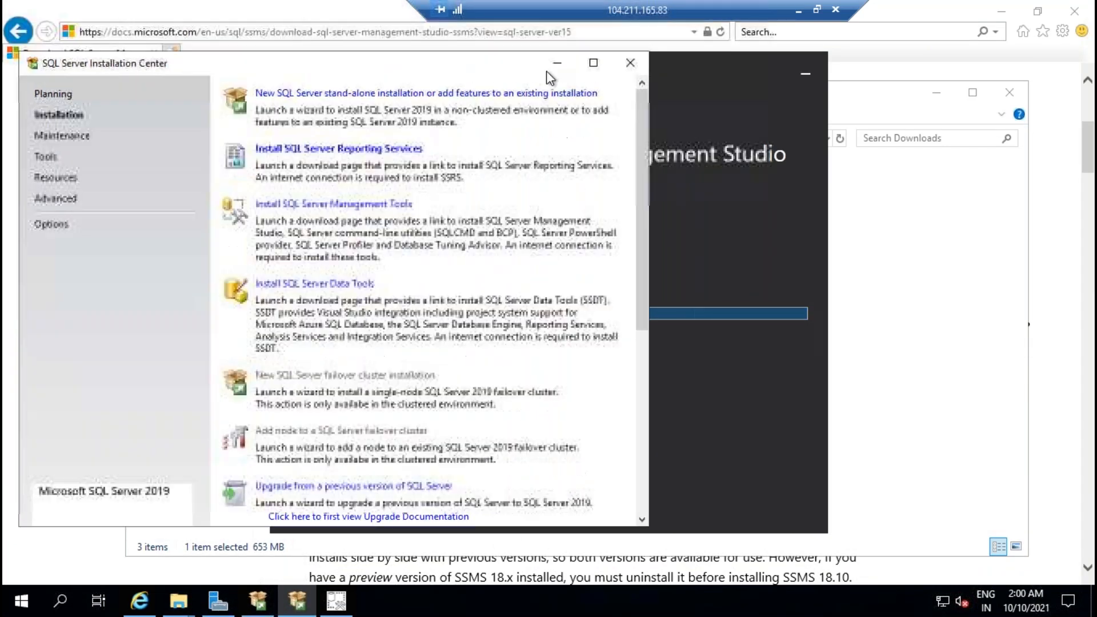
{"action": "left_click", "coordinate": [640, 62]}
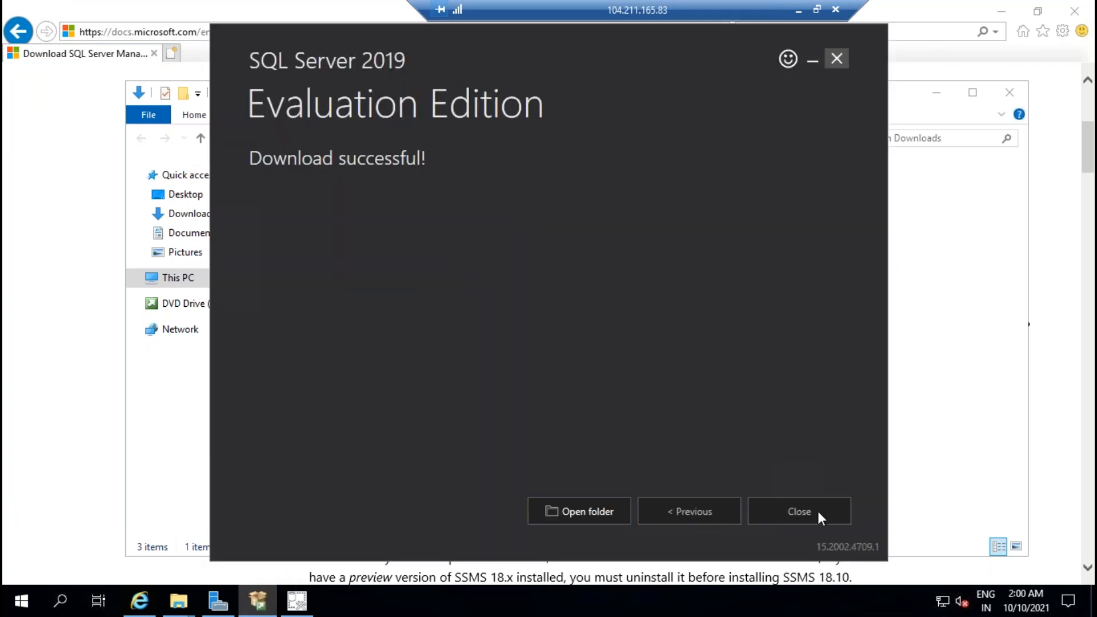
{"action": "left_click", "coordinate": [768, 510]}
{"action": "left_click", "coordinate": [541, 330]}
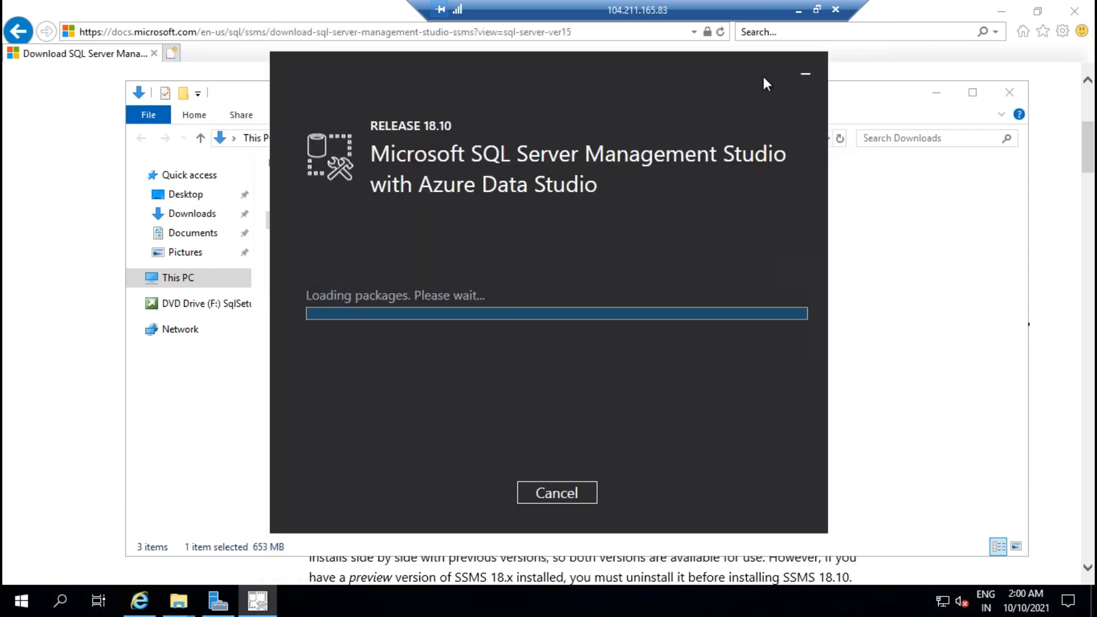
Step: On the first SQL VM, run SSMS-Setup-ENU from Downloads and install SSMS 18.10
{"action": "left_click", "coordinate": [798, 16]}
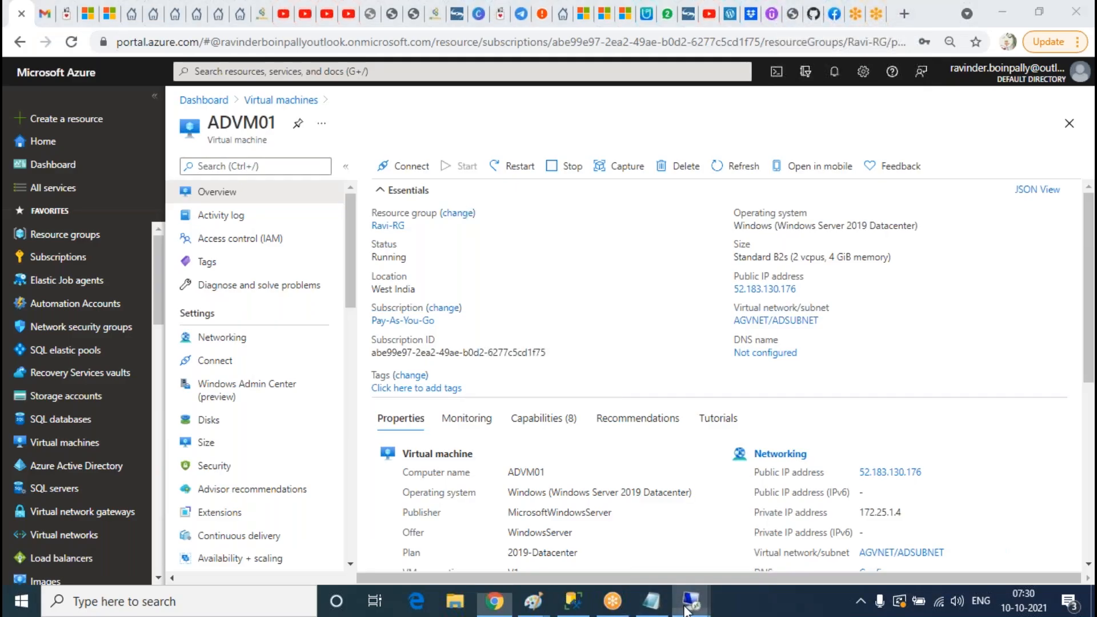
{"action": "mouse_move", "coordinate": [690, 601]}
{"action": "left_click", "coordinate": [715, 541]}
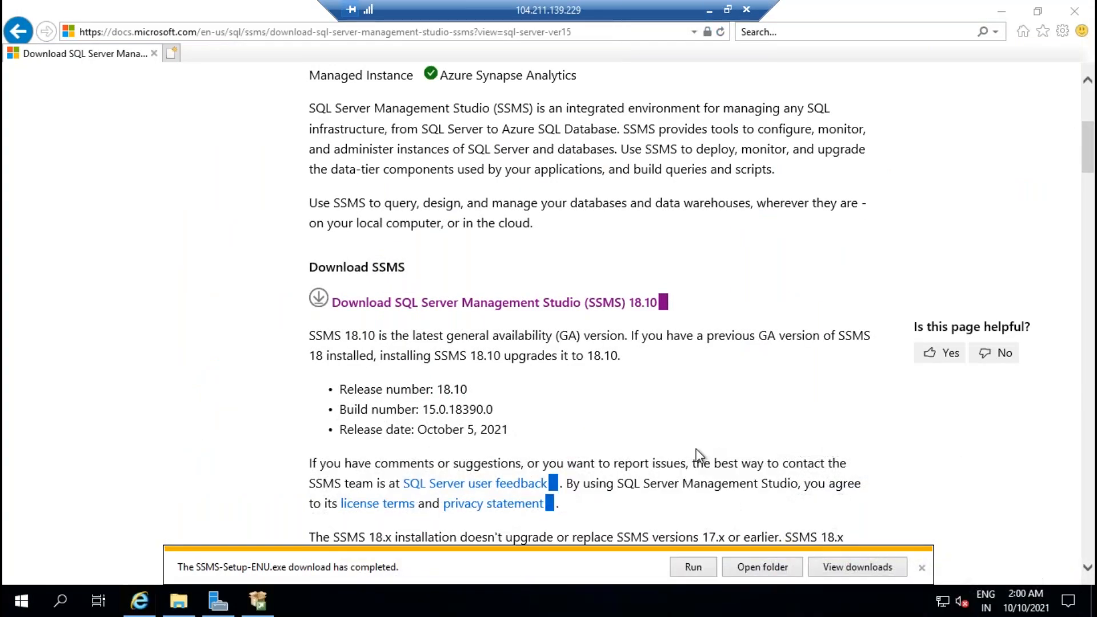
{"action": "left_click", "coordinate": [766, 566]}
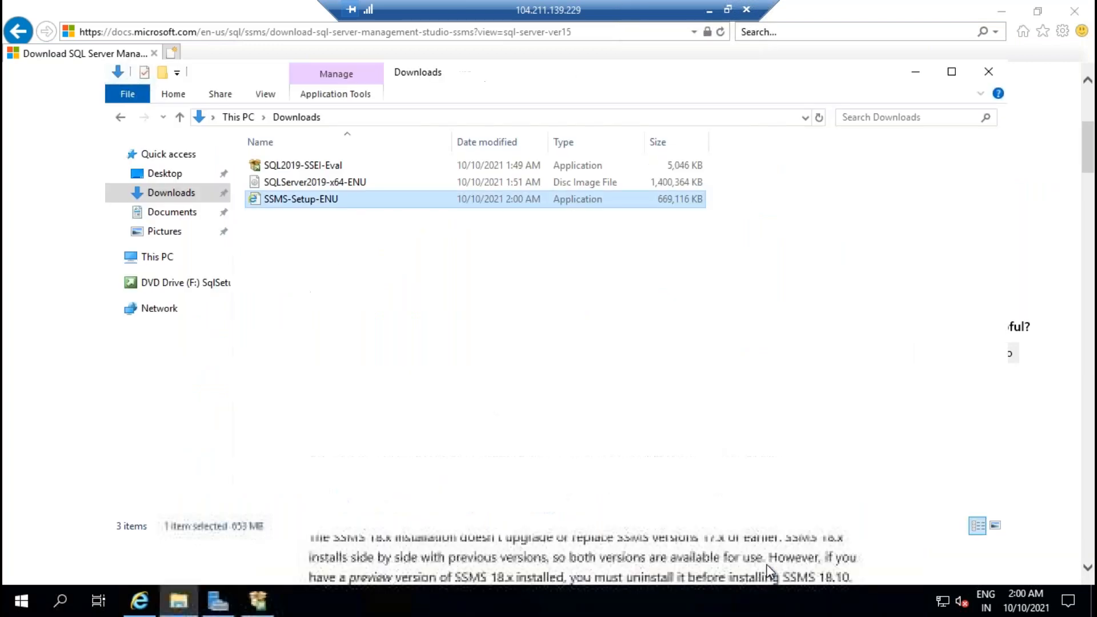
{"action": "double_click", "coordinate": [334, 201]}
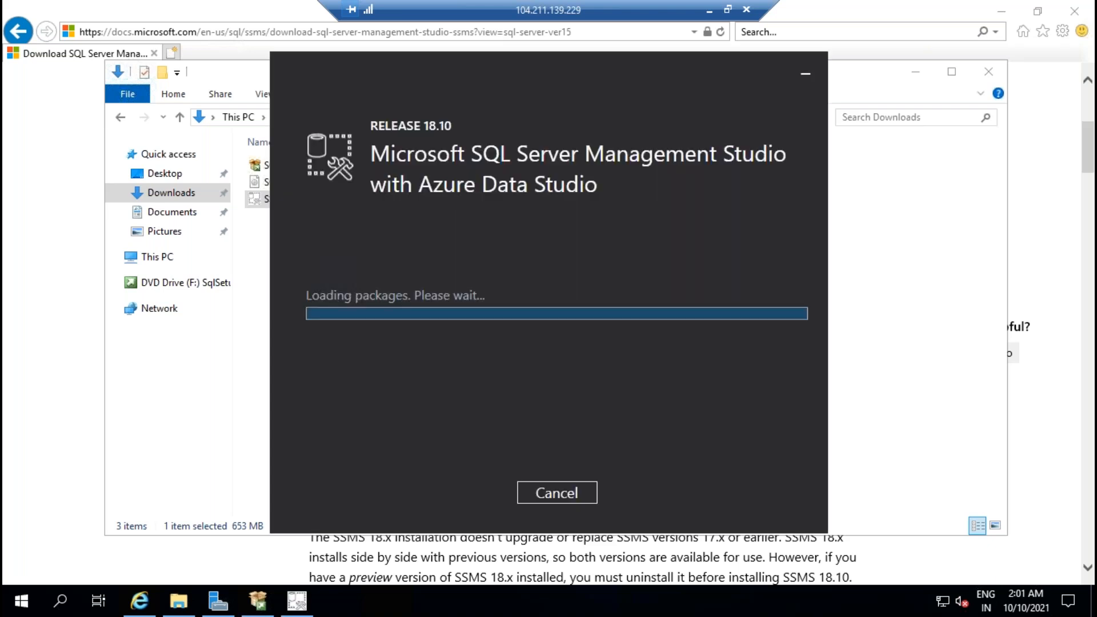
{"action": "left_click", "coordinate": [481, 495]}
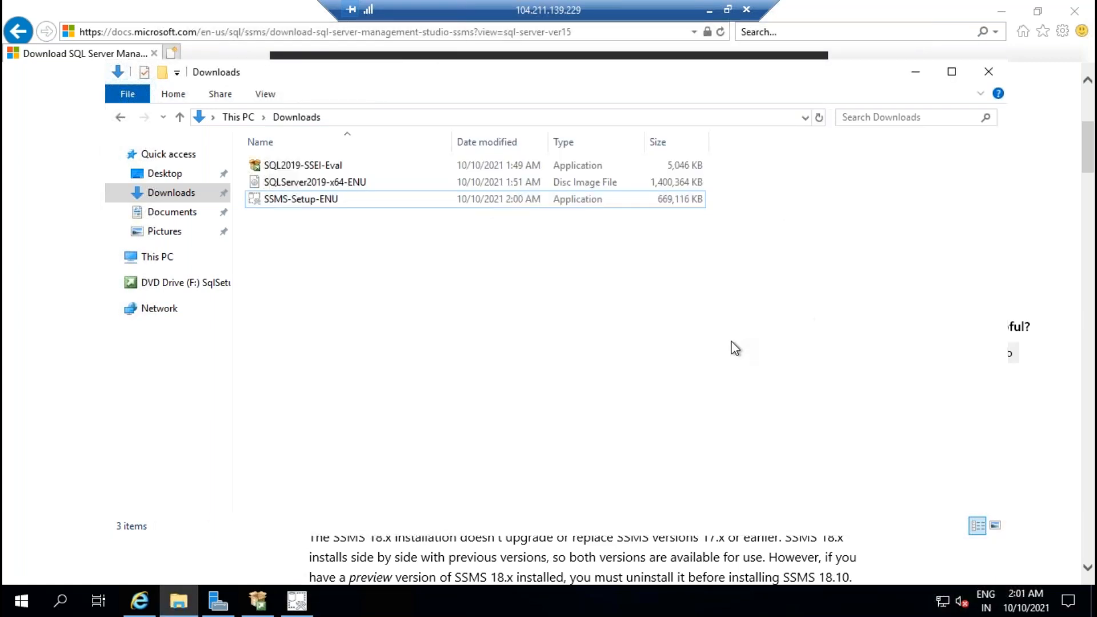
{"action": "left_click", "coordinate": [708, 9]}
Step: On the domain controller's session, dismiss the Windows Admin Center prompt in Server Manager
{"action": "mouse_move", "coordinate": [695, 611]}
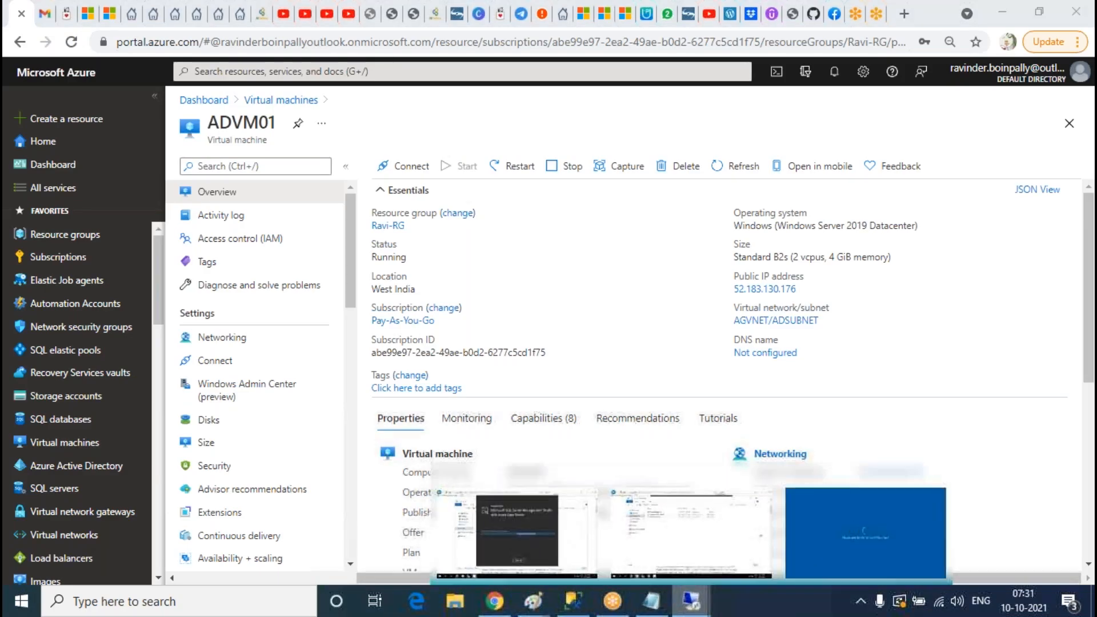
{"action": "left_click", "coordinate": [865, 531]}
{"action": "left_click", "coordinate": [434, 52]}
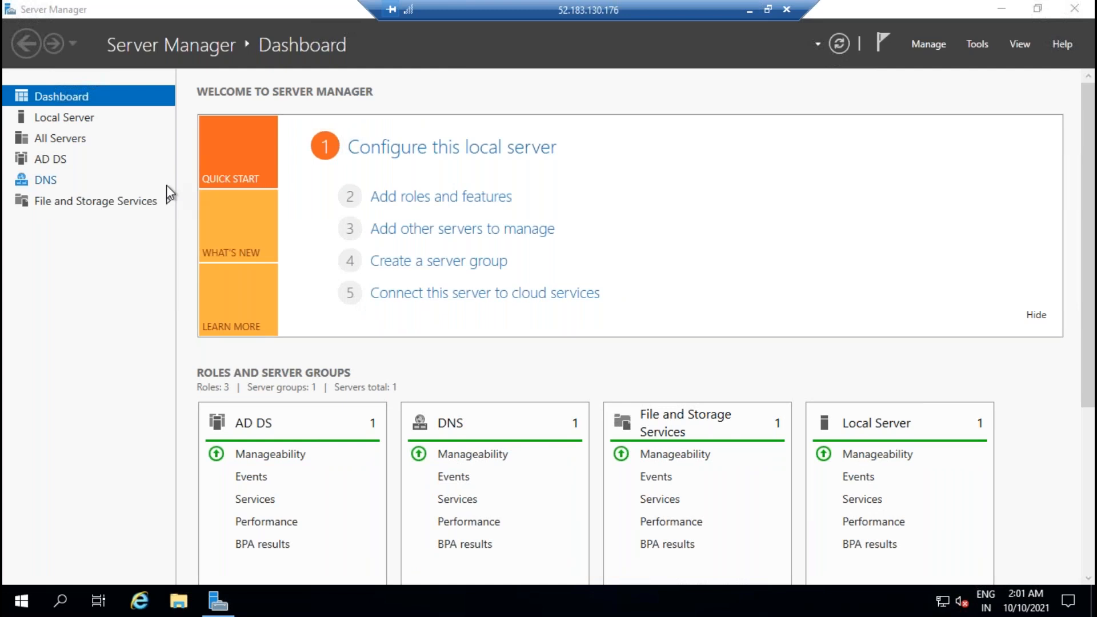
{"action": "left_click", "coordinate": [622, 89]}
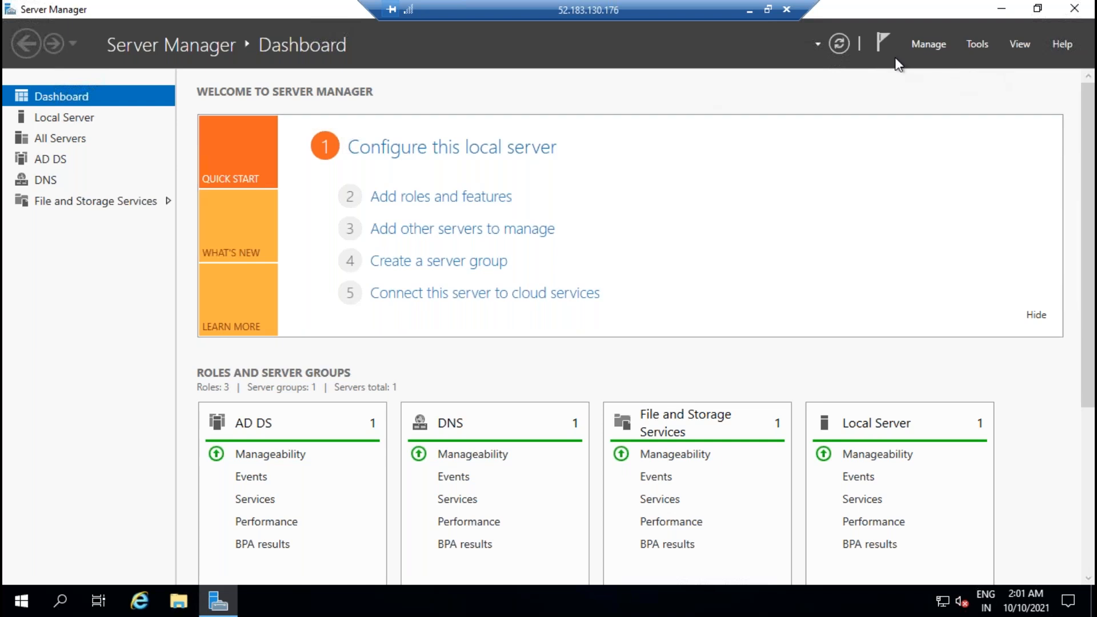
Step: Show Server Manager's DNS page and open the Tools menu
{"action": "left_click", "coordinate": [881, 40]}
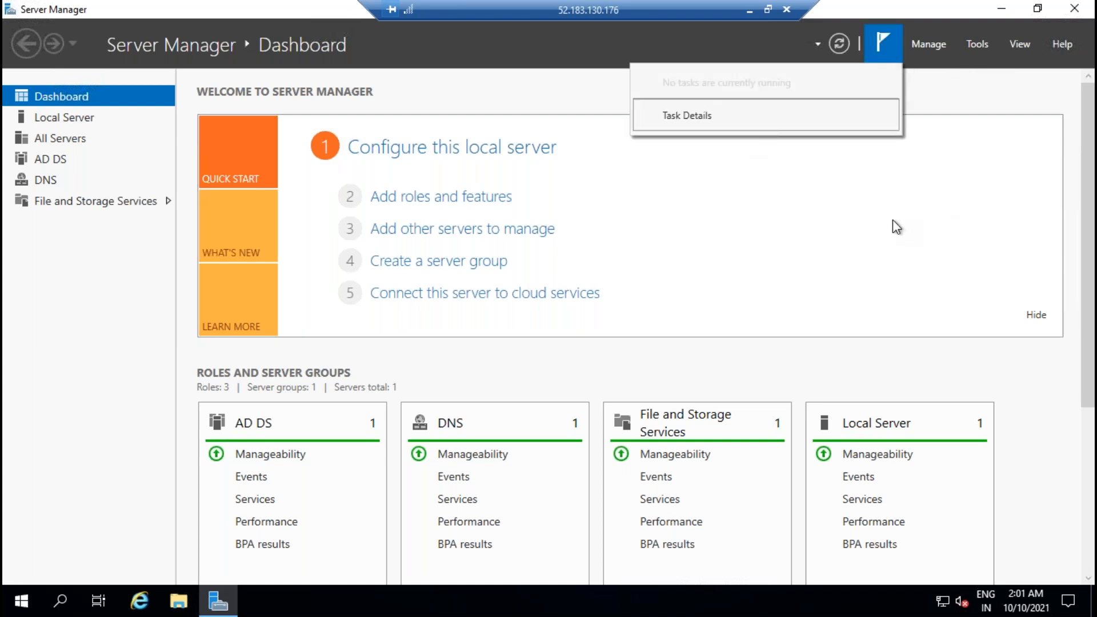
{"action": "left_click", "coordinate": [41, 183]}
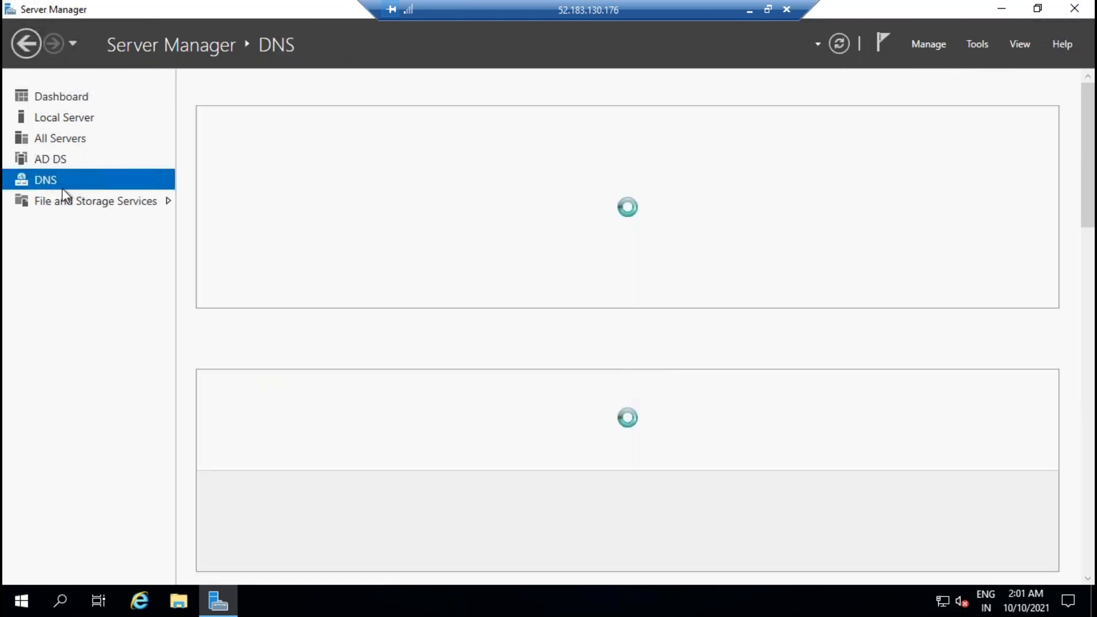
{"action": "left_click", "coordinate": [881, 45]}
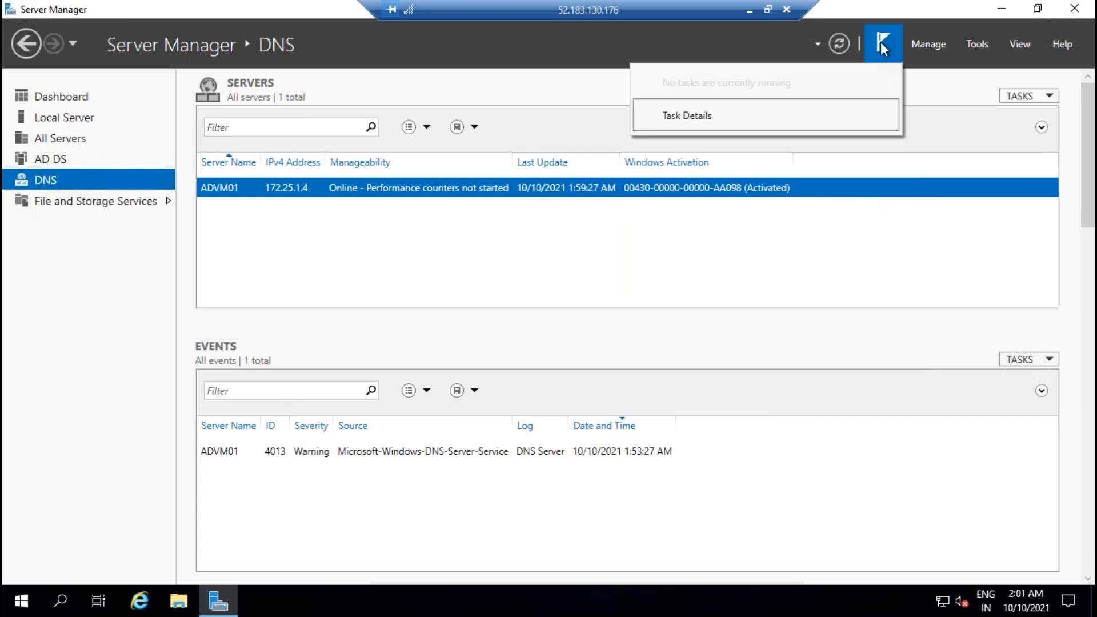
{"action": "left_click", "coordinate": [975, 45]}
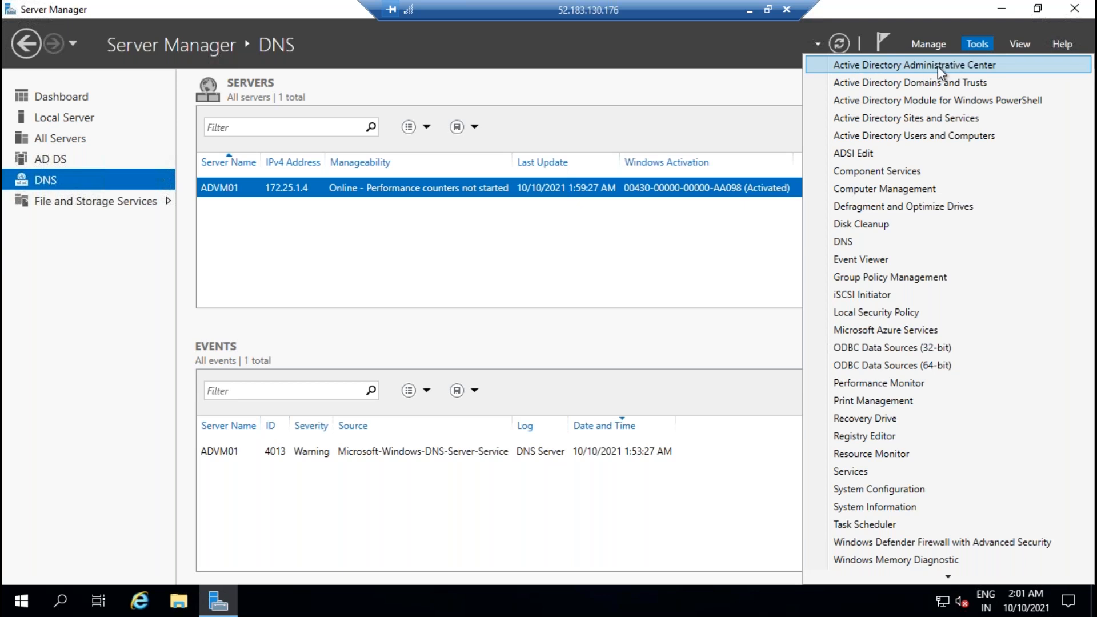
Step: Open Active Directory Administrative Center maximized on the SQLDBA (local) domain
{"action": "left_click", "coordinate": [912, 67]}
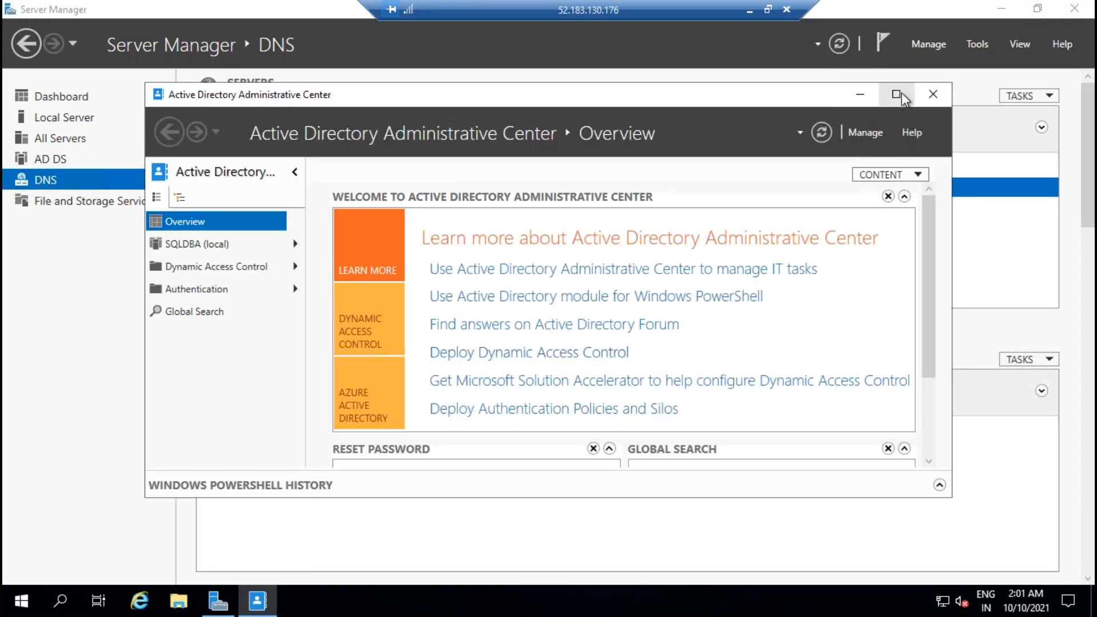
{"action": "left_click", "coordinate": [901, 96]}
{"action": "left_click", "coordinate": [55, 153]}
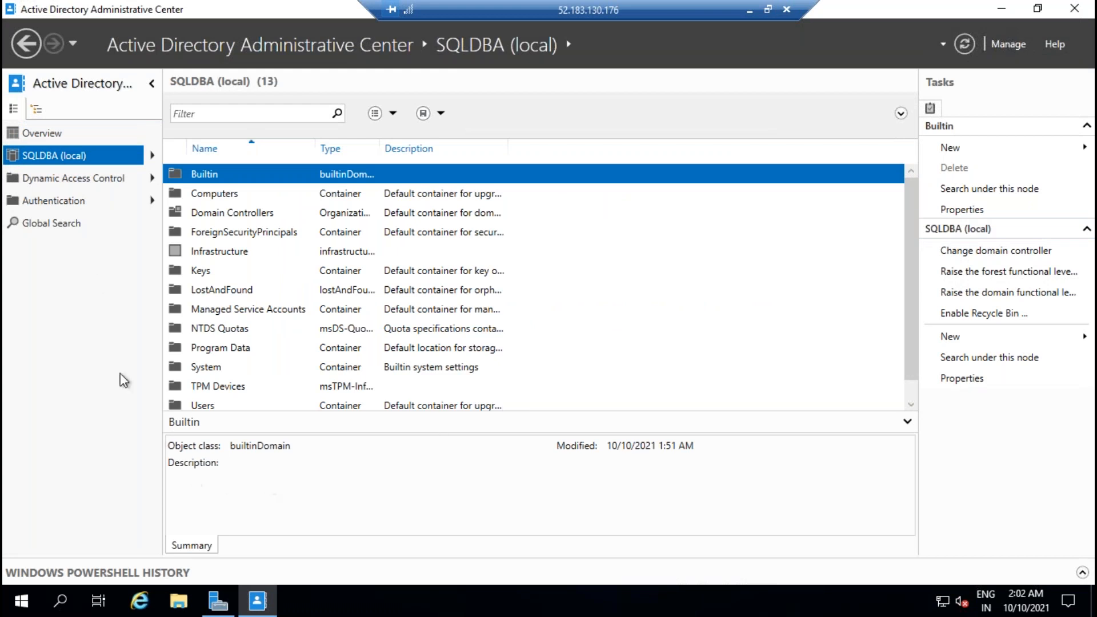
Step: Start a new user with first name and logon name sqlservice1
{"action": "left_click", "coordinate": [948, 338]}
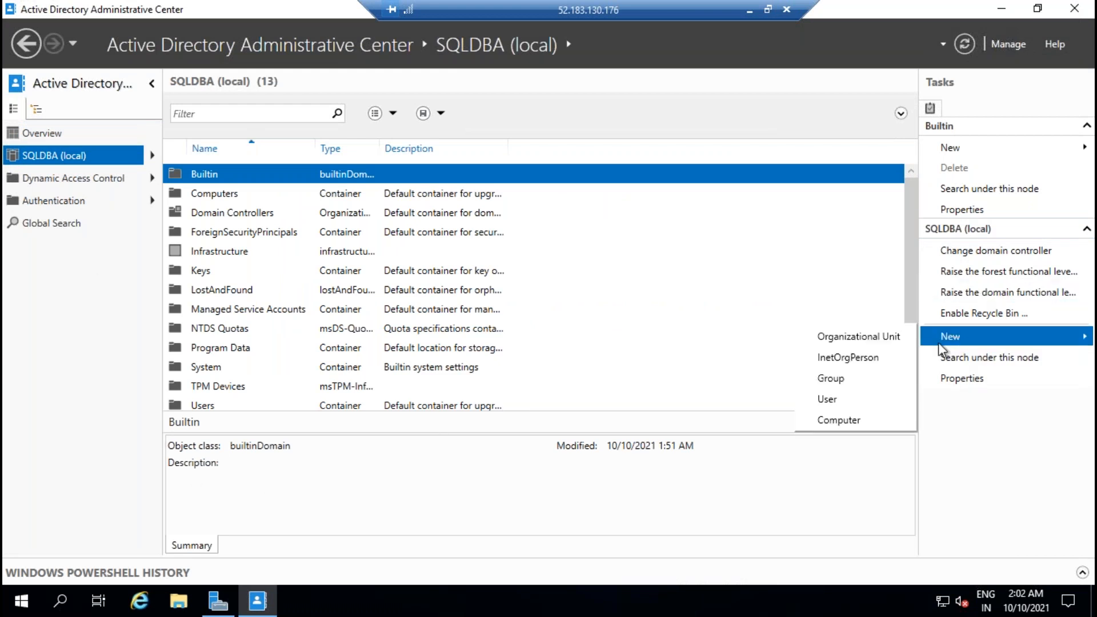
{"action": "left_click", "coordinate": [845, 399]}
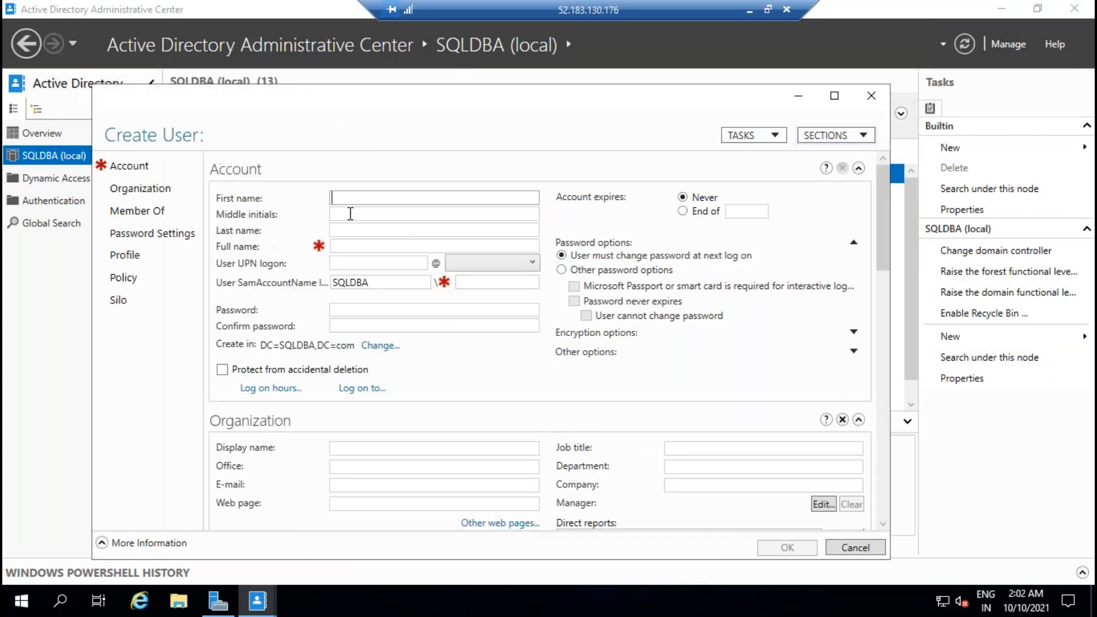
{"action": "type", "text": "sqlserv"}
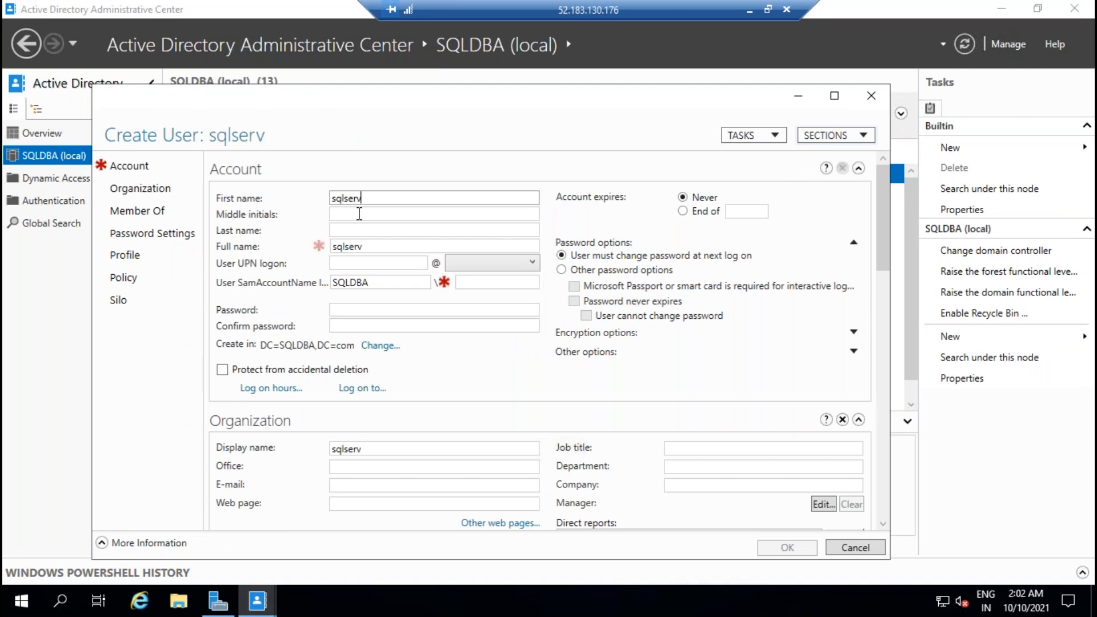
{"action": "type", "text": "ice1"}
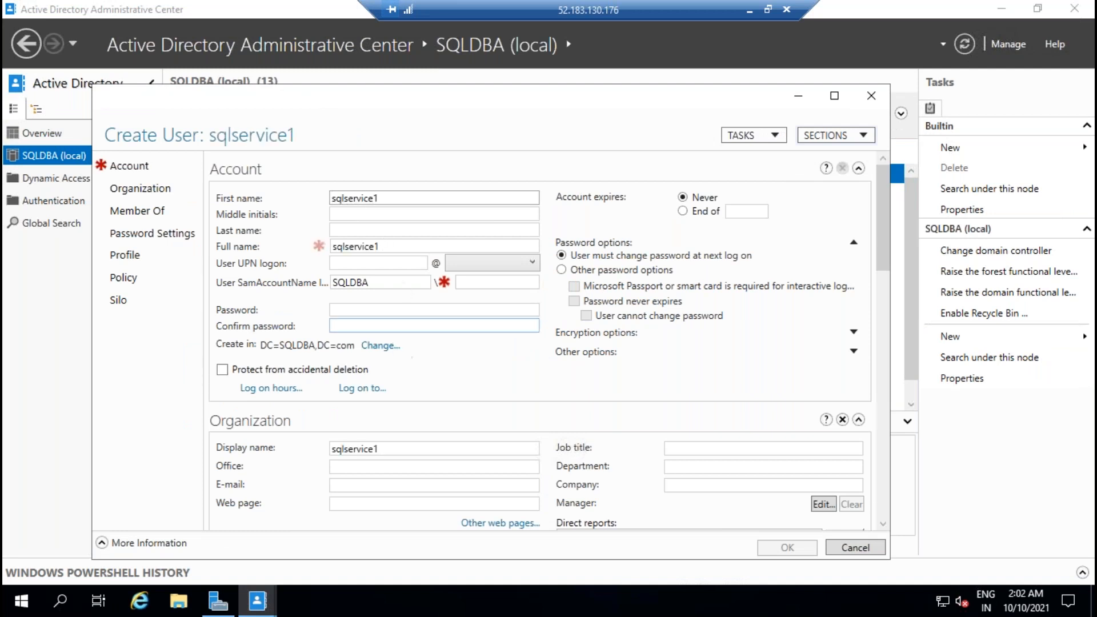
{"action": "left_click_drag", "start_coordinate": [396, 201], "coordinate": [307, 203]}
{"action": "key", "text": "ctrl+c"}
{"action": "left_click", "coordinate": [399, 263]}
{"action": "key", "text": "ctrl+v"}
{"action": "left_click", "coordinate": [405, 310]}
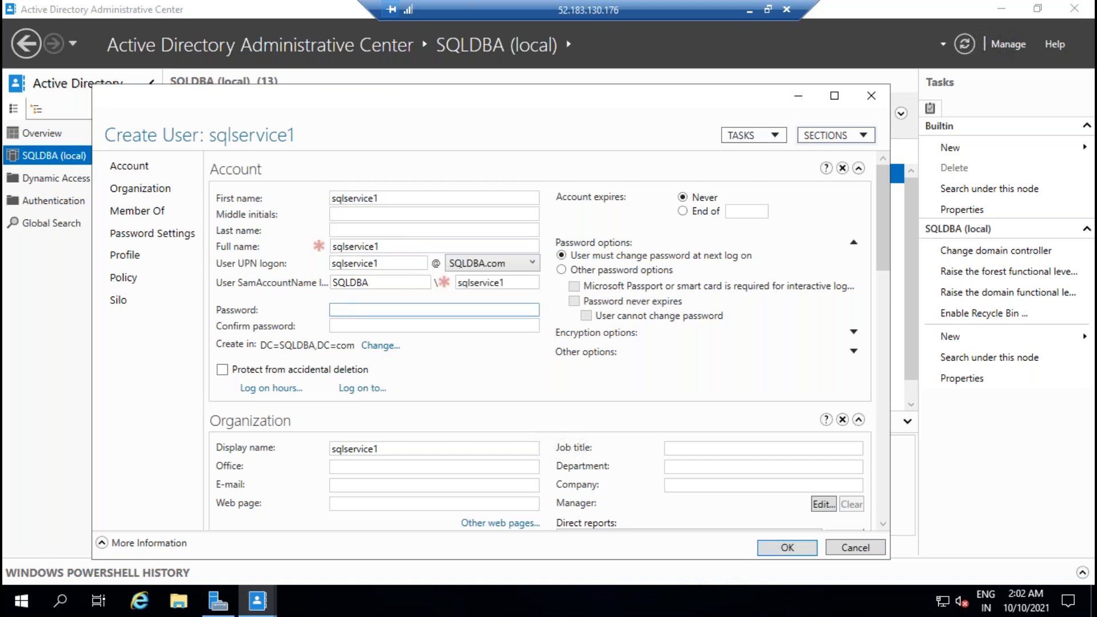
Step: Give sqlservice1 a password that never expires and the user cannot change, and create it
{"action": "type", "text": "*********"}
{"action": "key", "text": "Tab"}
{"action": "type", "text": "*******"}
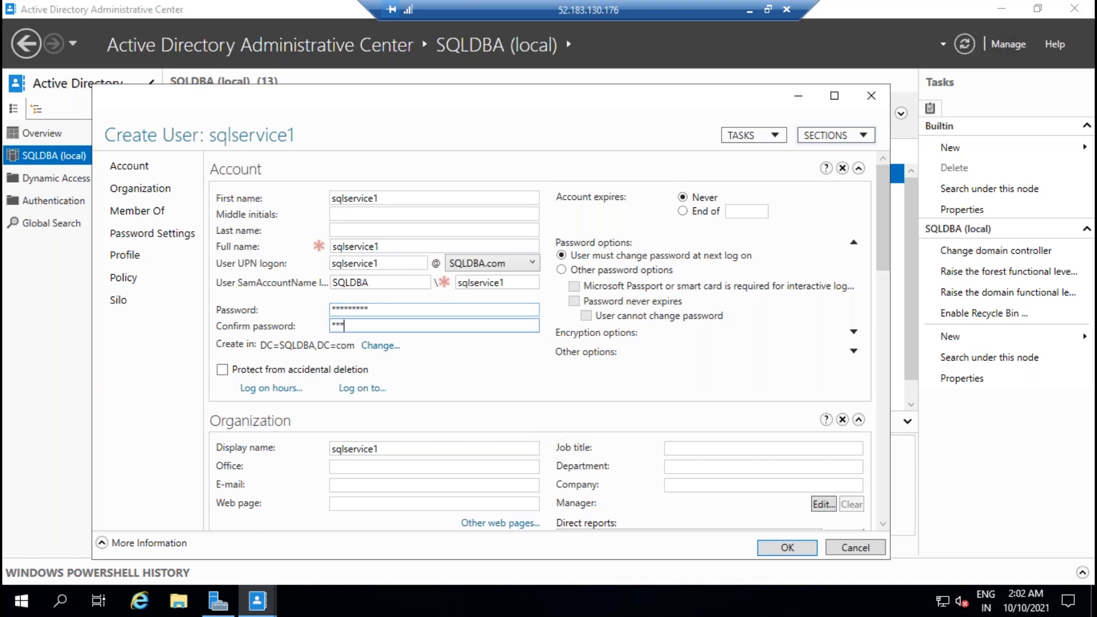
{"action": "type", "text": "**"}
{"action": "left_click", "coordinate": [561, 269]}
{"action": "left_click", "coordinate": [574, 301]}
{"action": "left_click", "coordinate": [586, 316]}
{"action": "left_click", "coordinate": [804, 549]}
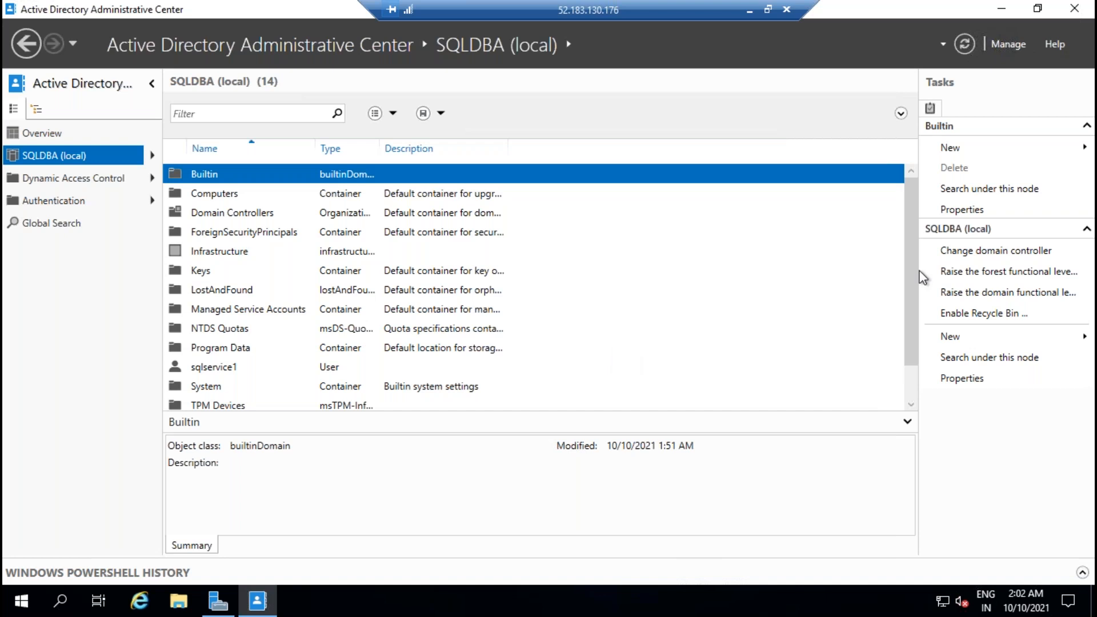
{"action": "left_click", "coordinate": [950, 336]}
Step: Start a new user with first name and logon name SQLservice2
{"action": "left_click", "coordinate": [840, 398]}
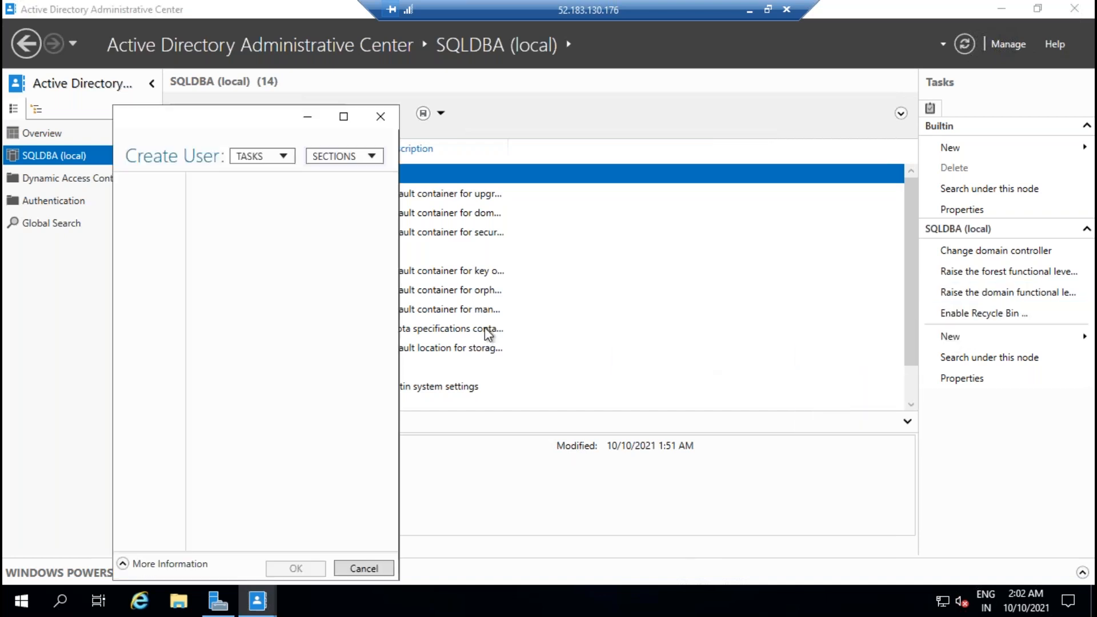
{"action": "type", "text": "SQLservice2"}
{"action": "key", "text": "ctrl+a"}
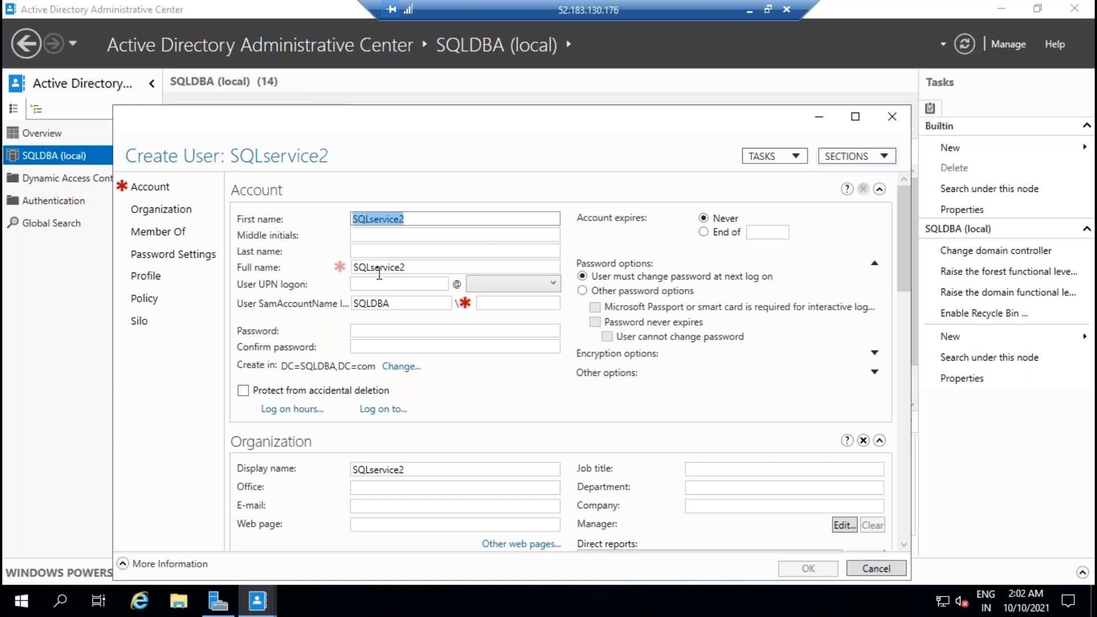
{"action": "left_click", "coordinate": [393, 284]}
{"action": "key", "text": "ctrl+v"}
{"action": "left_click", "coordinate": [404, 331]}
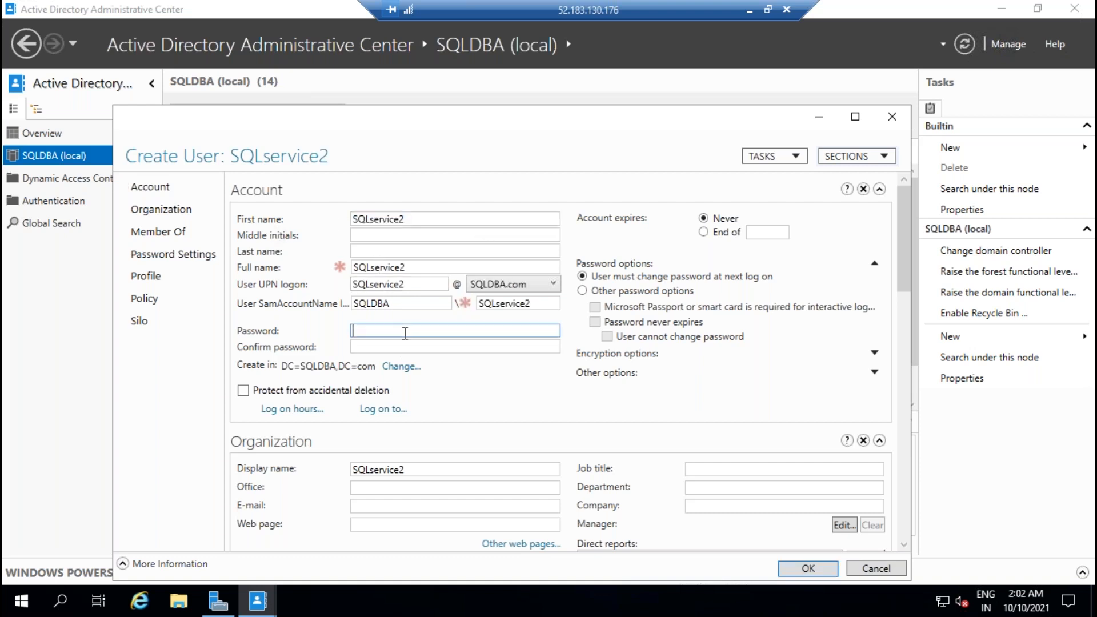
Step: Give SQLservice2 a password that never expires and the user cannot change, and create it
{"action": "type", "text": "**********"}
{"action": "key", "text": "Tab"}
{"action": "type", "text": "**********"}
{"action": "left_click", "coordinate": [582, 290]}
{"action": "left_click", "coordinate": [595, 322]}
{"action": "left_click", "coordinate": [606, 336]}
{"action": "left_click", "coordinate": [808, 568]}
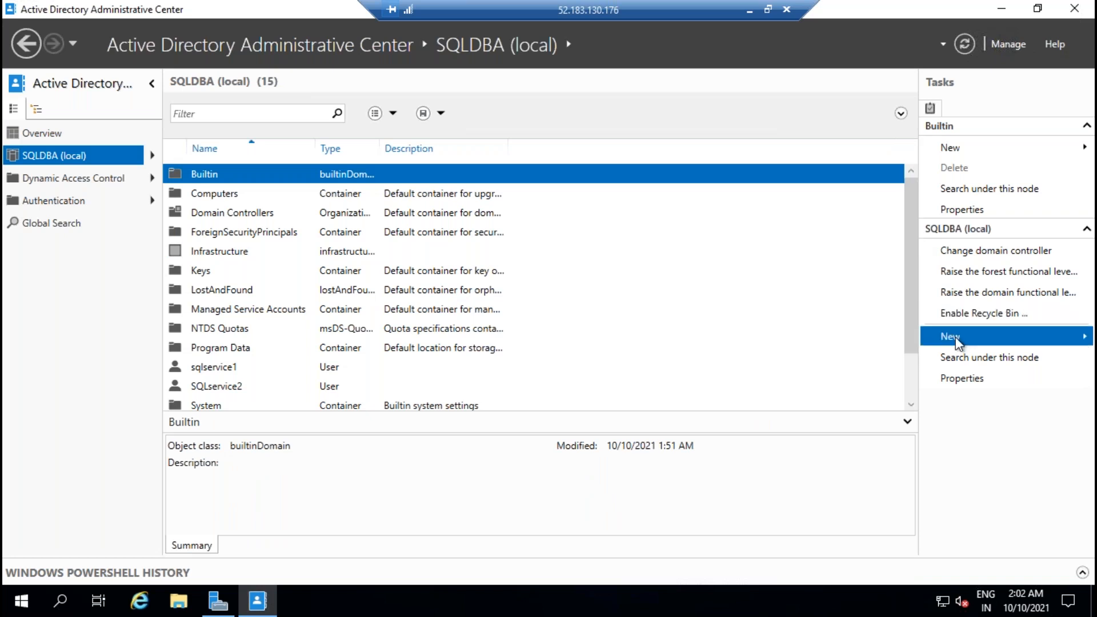
Step: Start a new user with SQLADMIN as first name and logon name, and begin its password
{"action": "left_click", "coordinate": [958, 341]}
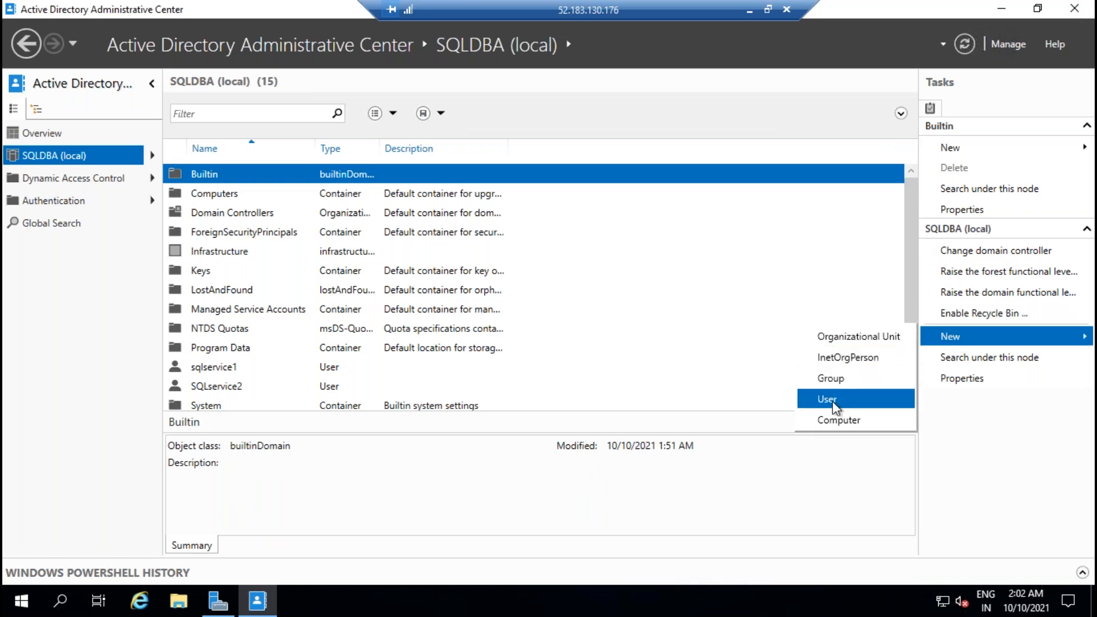
{"action": "left_click", "coordinate": [832, 400]}
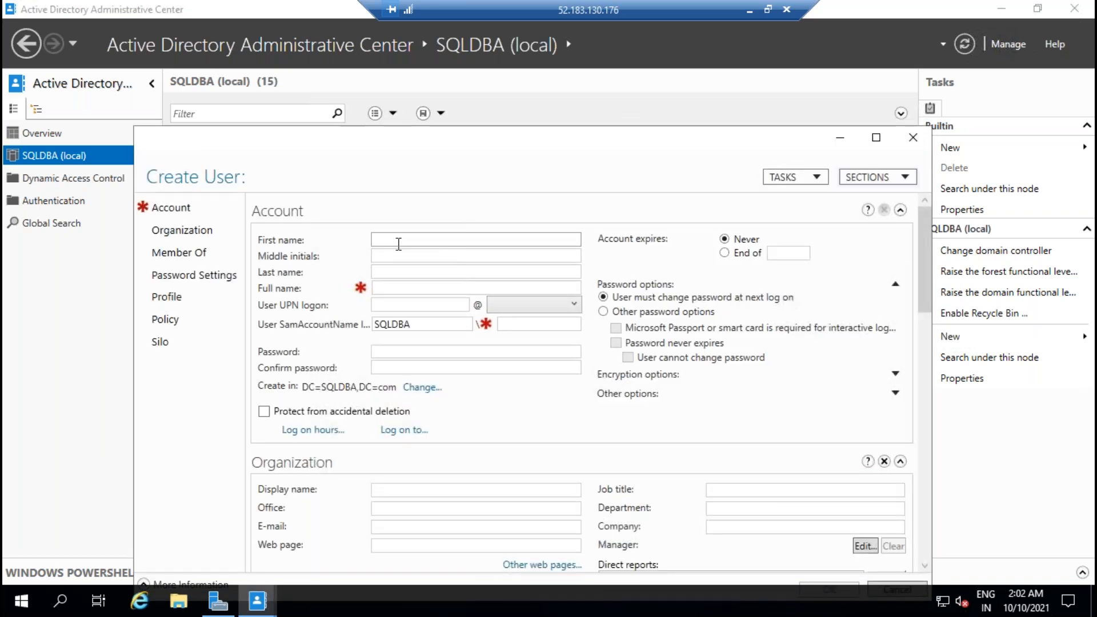
{"action": "left_click", "coordinate": [399, 244]}
{"action": "type", "text": "SQLADMIN"}
{"action": "left_click_drag", "start_coordinate": [460, 243], "coordinate": [372, 247]}
{"action": "left_click", "coordinate": [423, 287]}
{"action": "left_click", "coordinate": [420, 304]}
{"action": "key", "text": "ctrl+v"}
{"action": "left_click", "coordinate": [391, 351]}
{"action": "left_click", "coordinate": [404, 352]}
{"action": "type", "text": "**"}
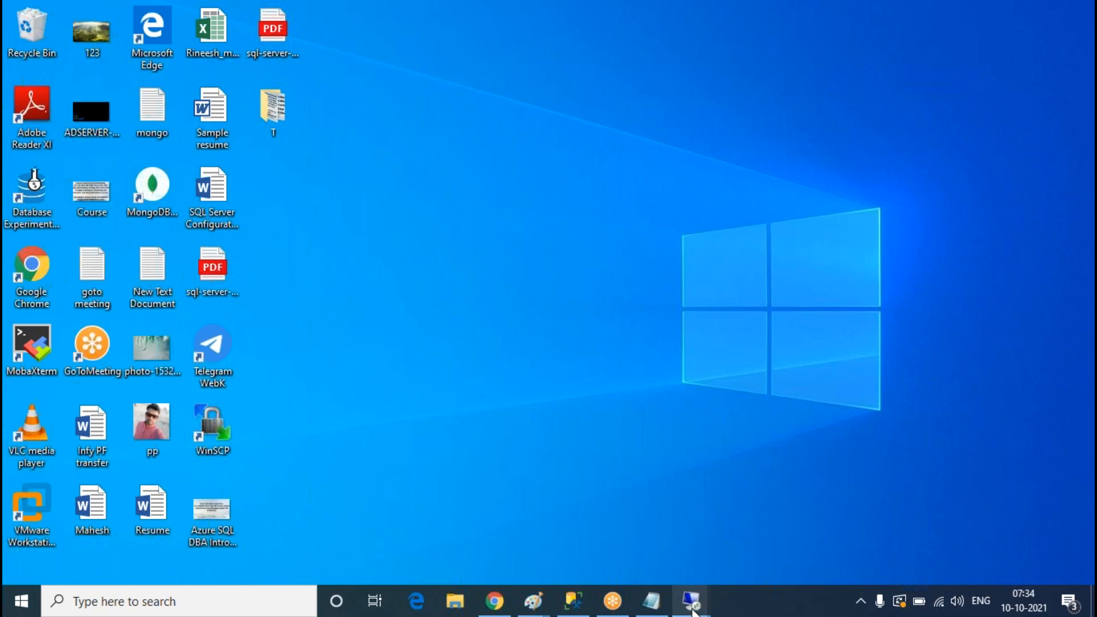
Step: Finish SQLADMIN's password, set it never to expire and unchangeable by the user, and create it
{"action": "mouse_move", "coordinate": [691, 600]}
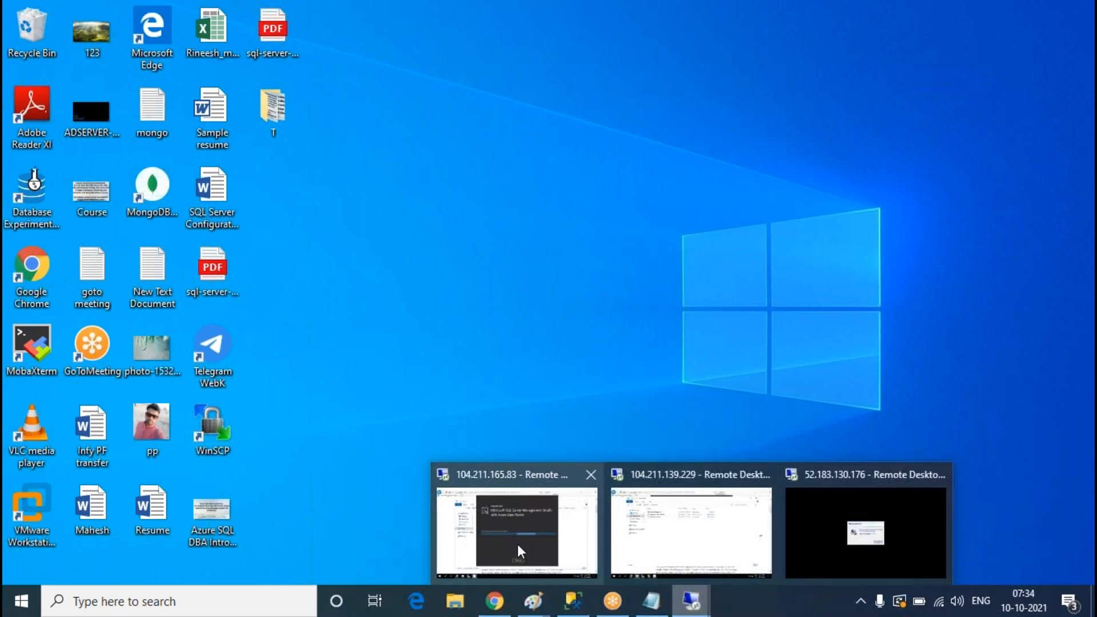
{"action": "left_click", "coordinate": [824, 540]}
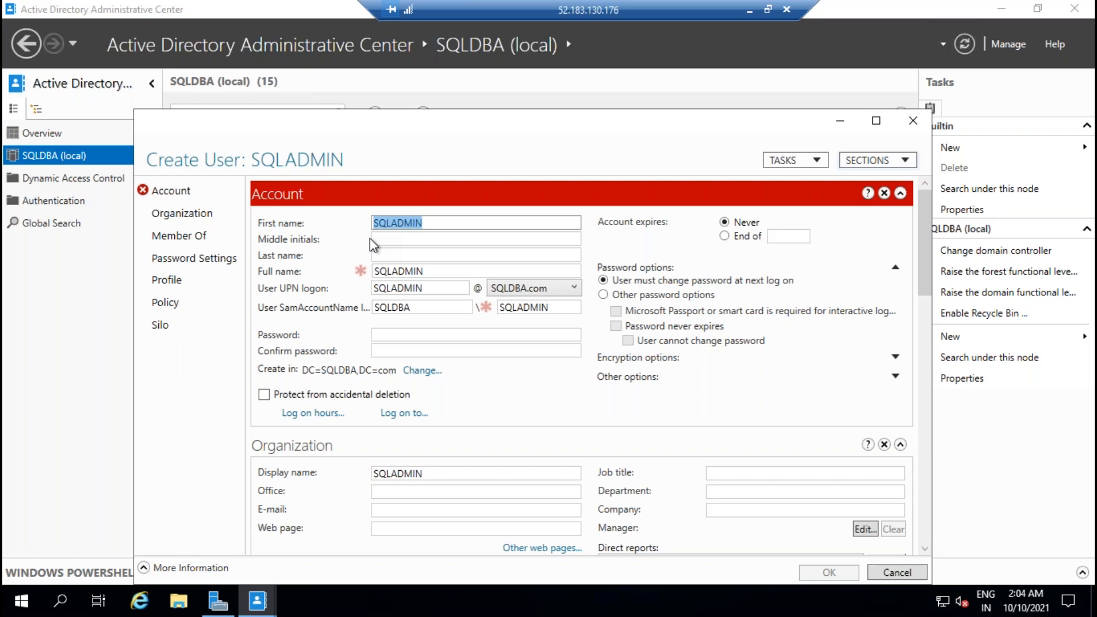
{"action": "left_click", "coordinate": [437, 337]}
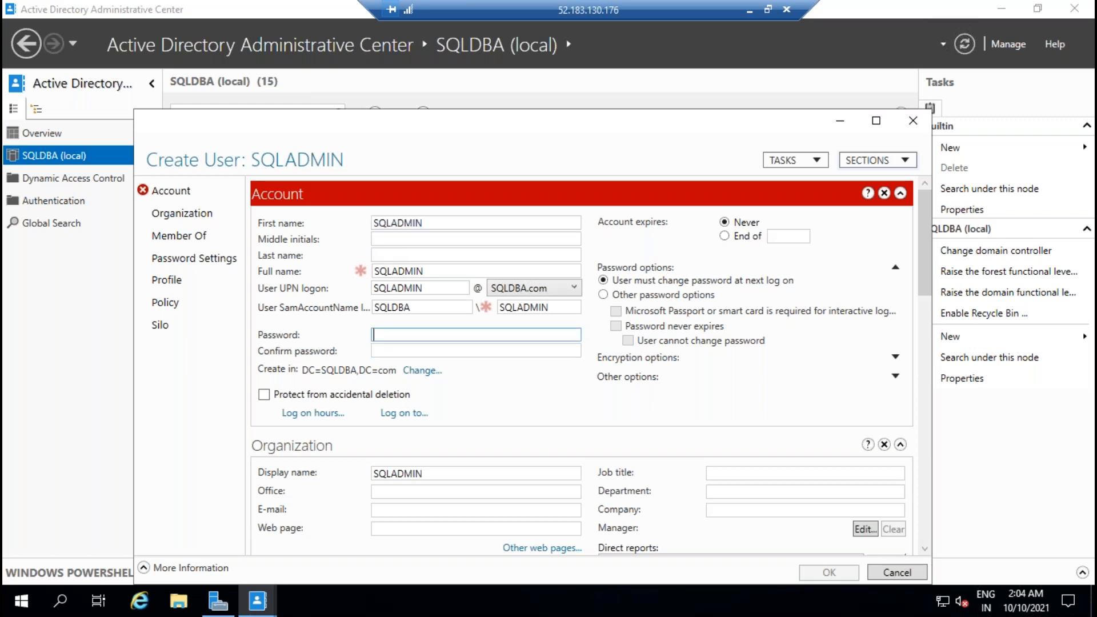
{"action": "type", "text": "*********"}
{"action": "key", "text": "Tab"}
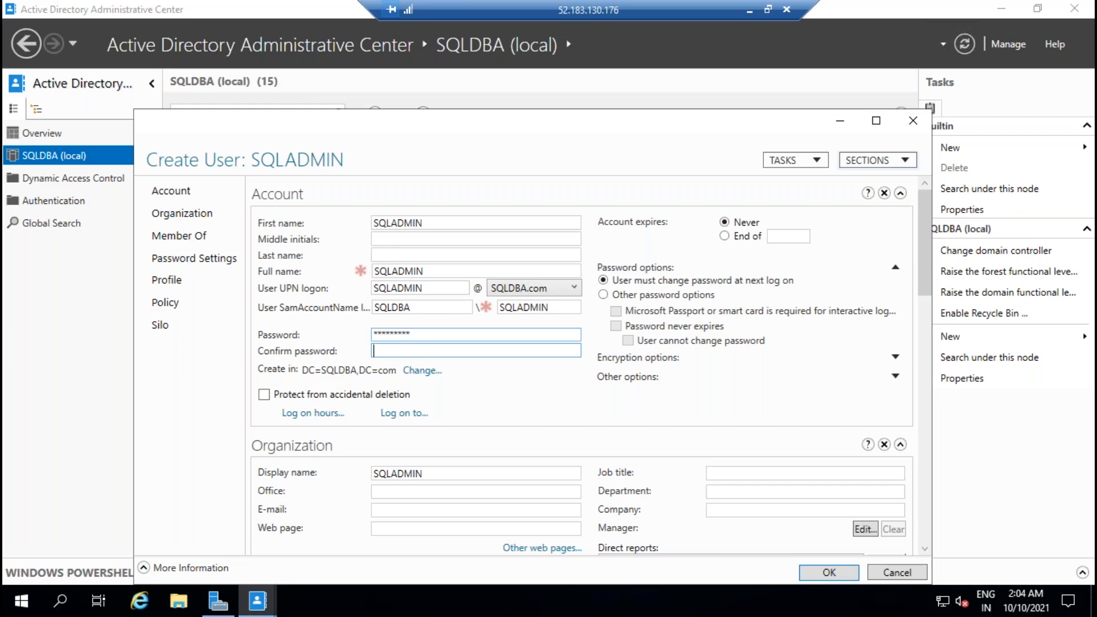
{"action": "type", "text": "*********"}
{"action": "left_click", "coordinate": [603, 294]}
{"action": "left_click", "coordinate": [615, 326]}
{"action": "left_click", "coordinate": [627, 340]}
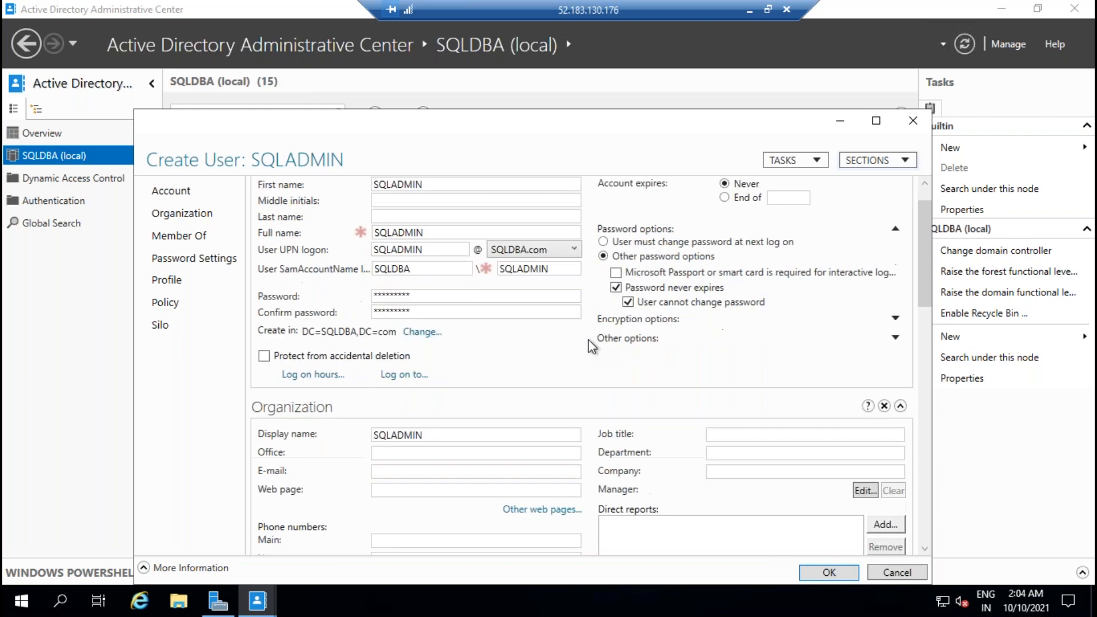
{"action": "left_click", "coordinate": [827, 577]}
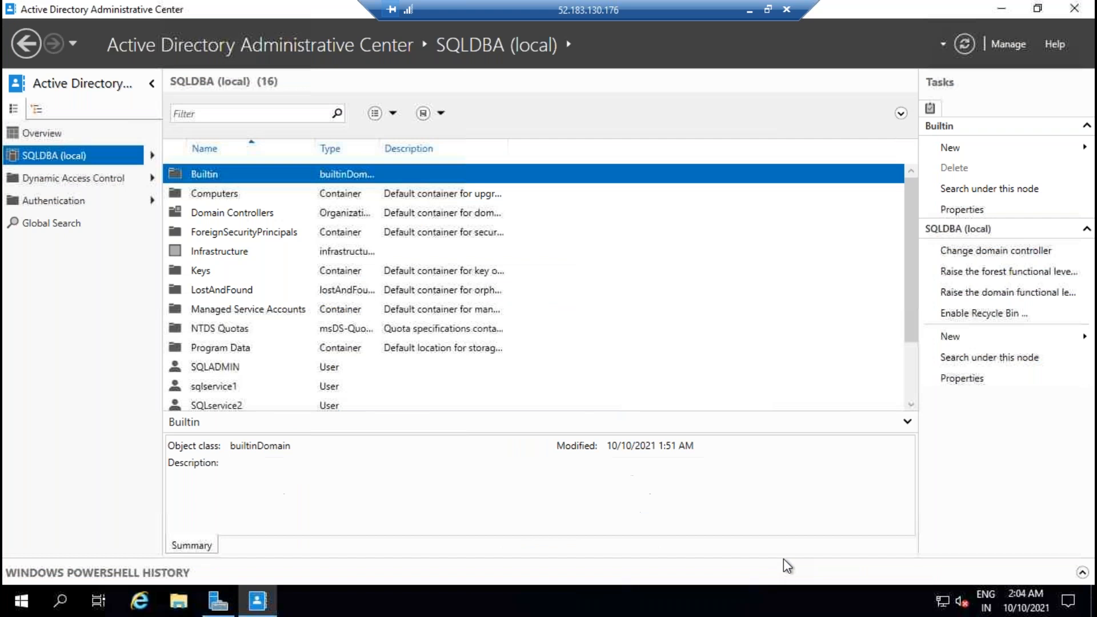
Step: Check sqlservice1, SQLservice2 and SQLADMIN in the list, then open the SQLDBA domain properties
{"action": "scroll", "coordinate": [331, 327], "scroll_direction": "down", "scroll_amount": 2}
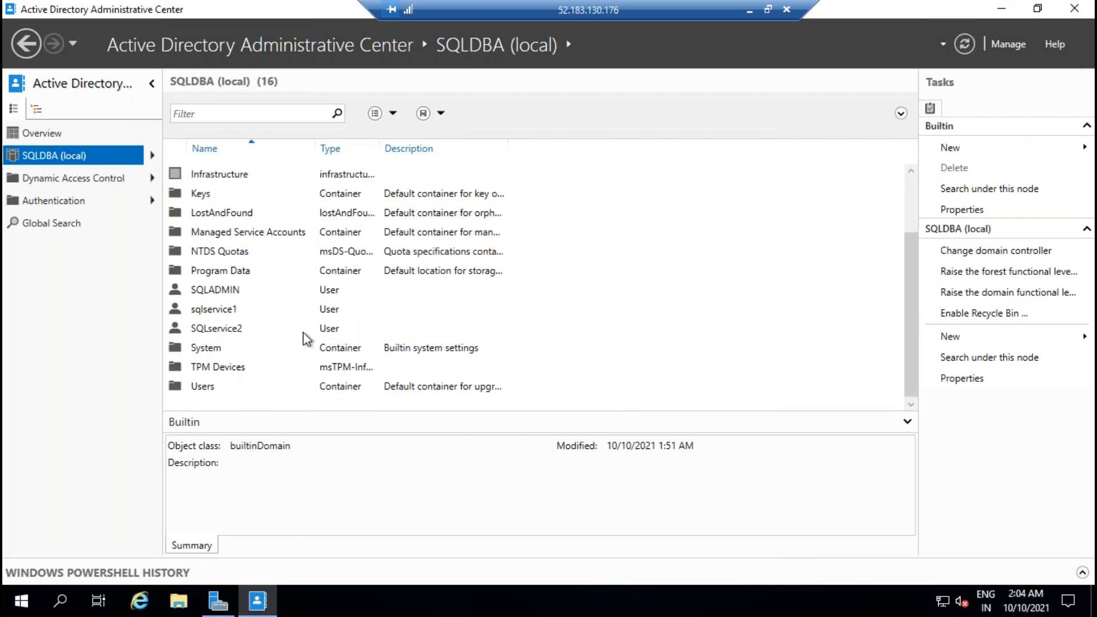
{"action": "left_click", "coordinate": [224, 328]}
{"action": "left_click", "coordinate": [223, 313]}
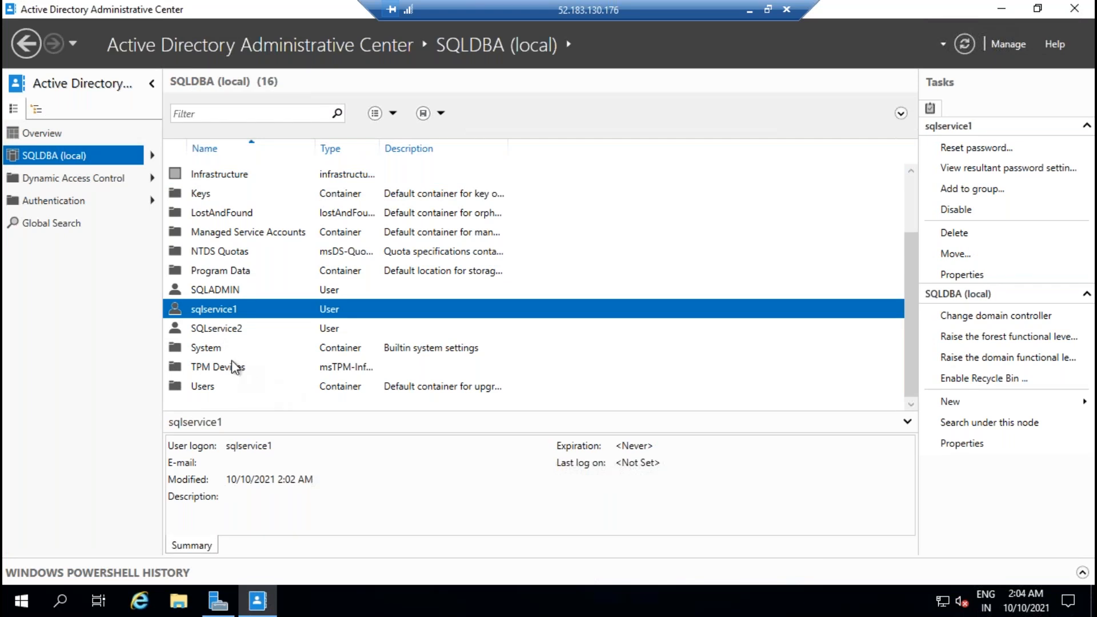
{"action": "scroll", "coordinate": [278, 323], "scroll_direction": "up", "scroll_amount": 2}
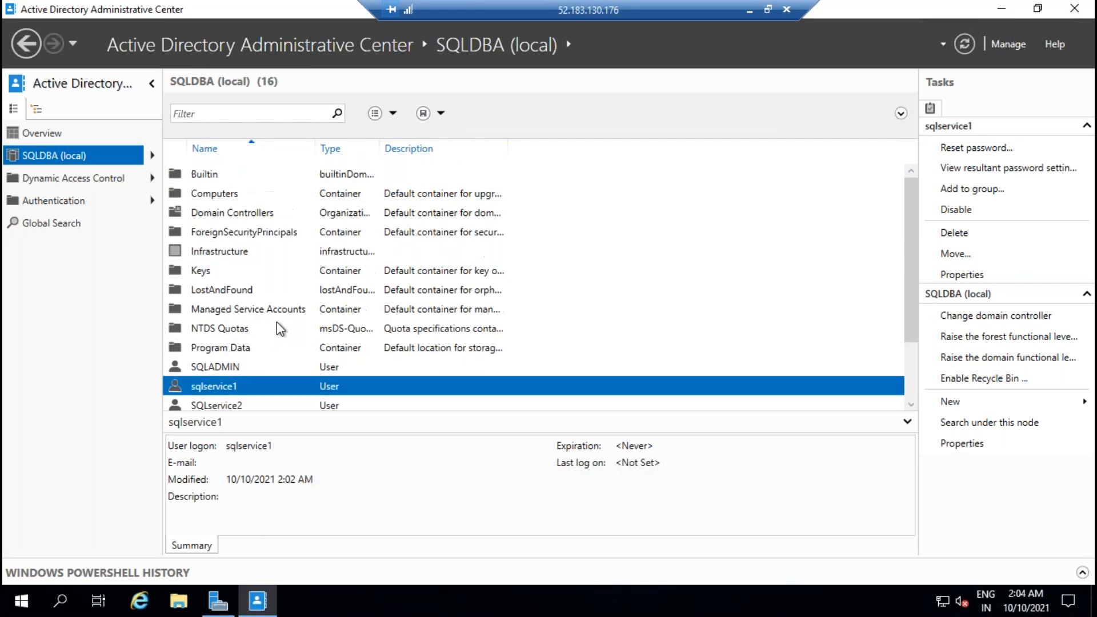
{"action": "scroll", "coordinate": [276, 321], "scroll_direction": "down", "scroll_amount": 1}
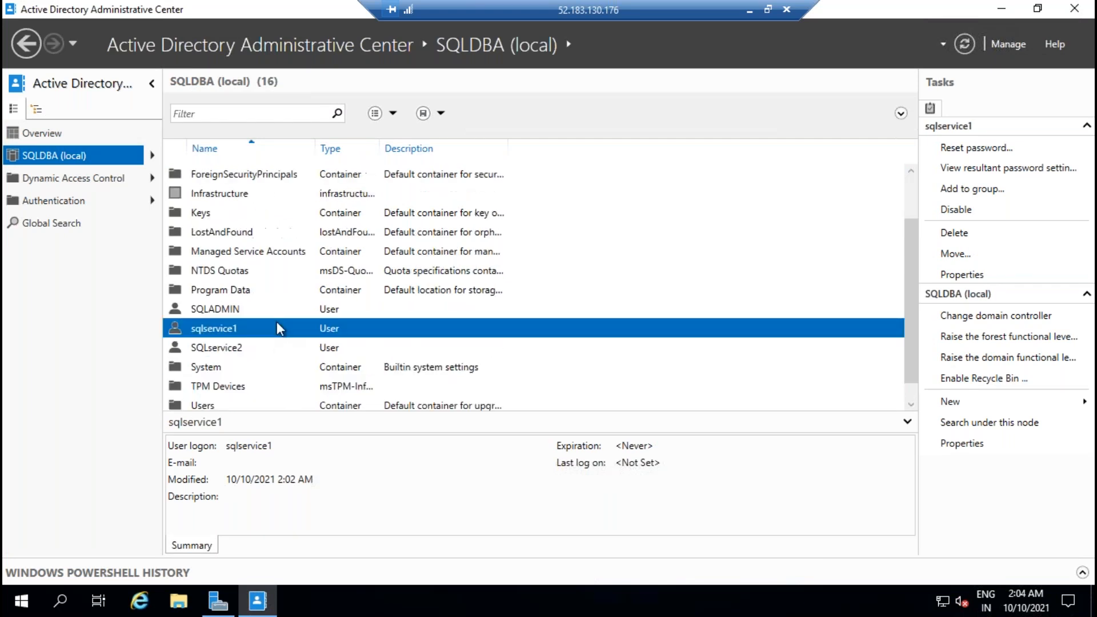
{"action": "left_click", "coordinate": [233, 314]}
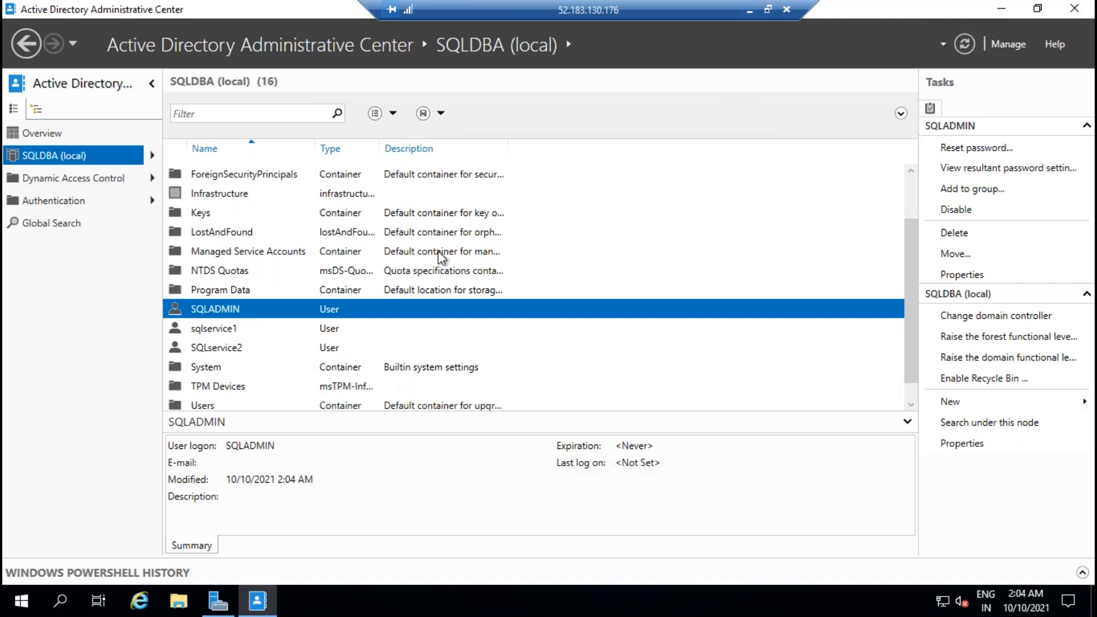
{"action": "scroll", "coordinate": [379, 342], "scroll_direction": "up", "scroll_amount": 1}
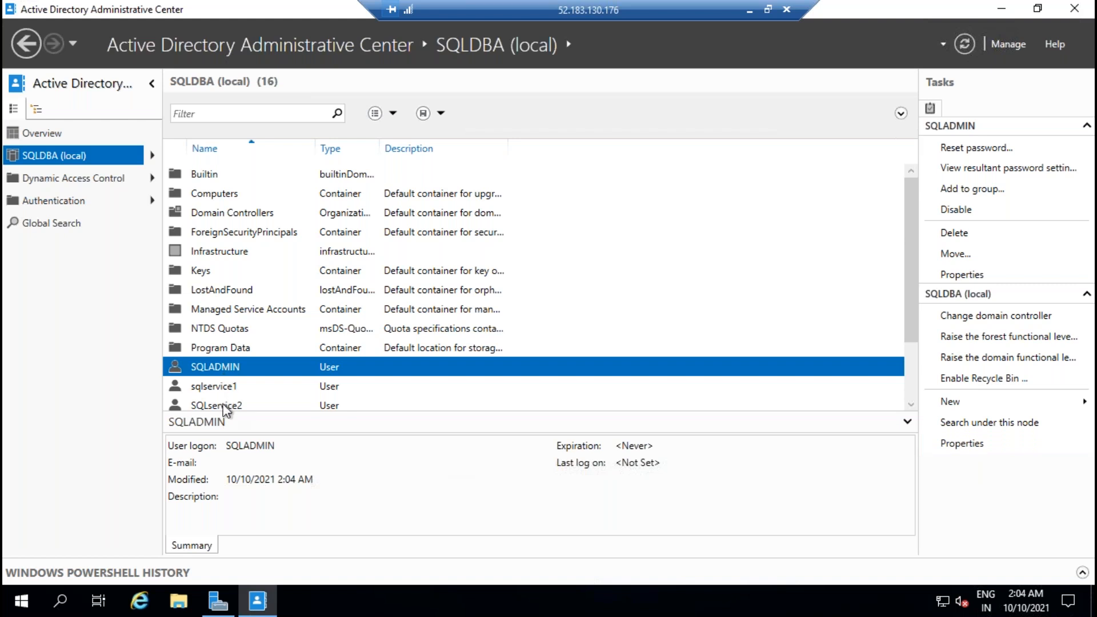
{"action": "left_click", "coordinate": [953, 447]}
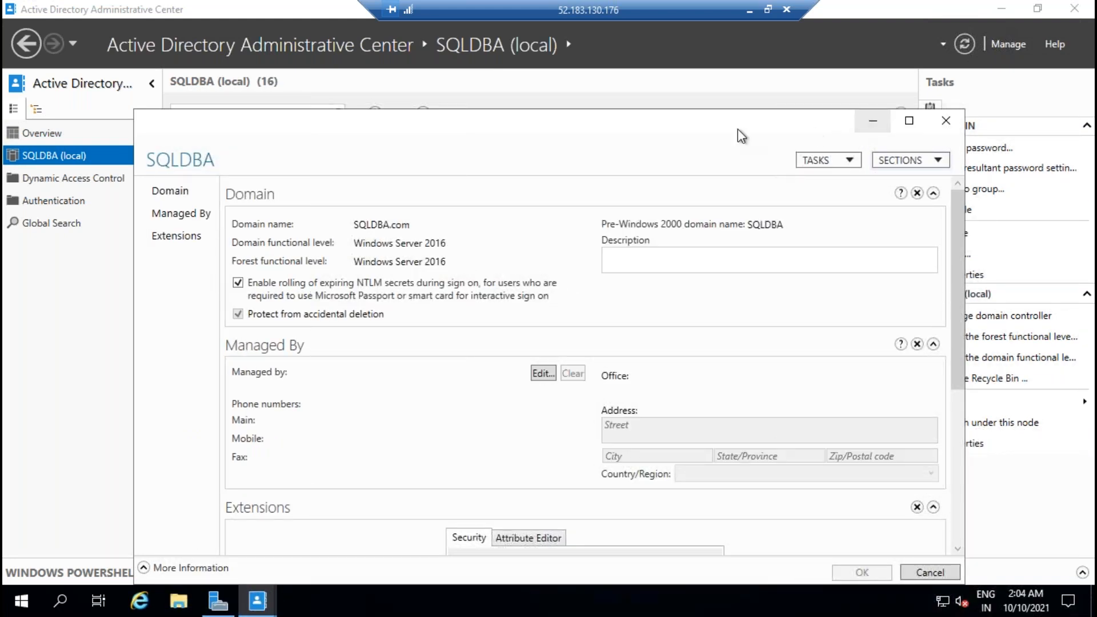
Step: Reopen the SQLDBA domain properties and open the advanced security settings under Extensions
{"action": "left_click", "coordinate": [760, 123]}
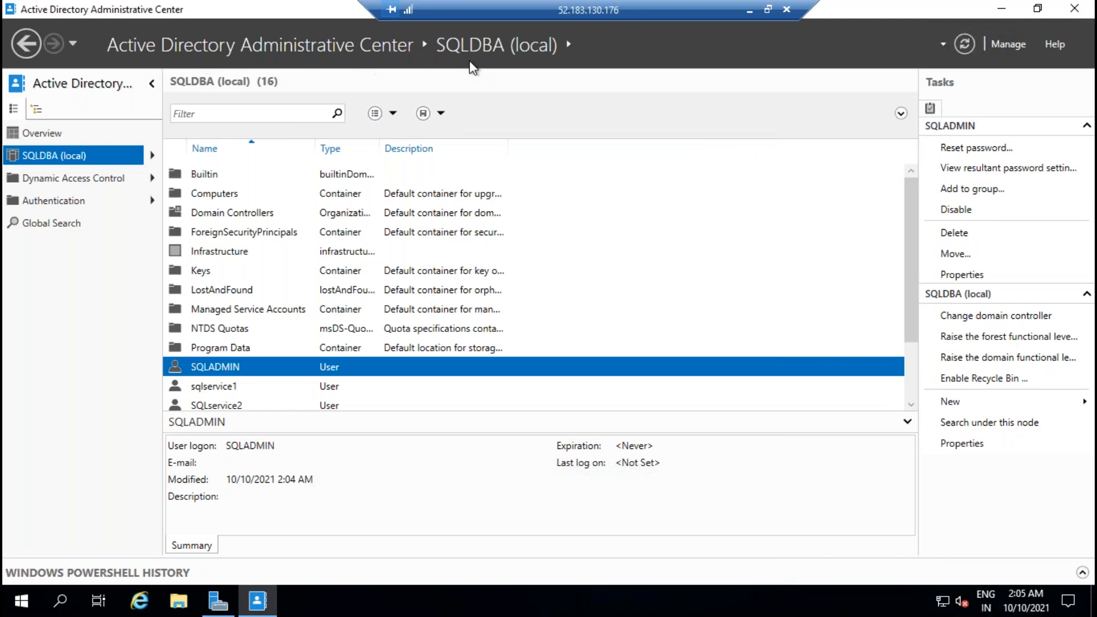
{"action": "left_click", "coordinate": [962, 444]}
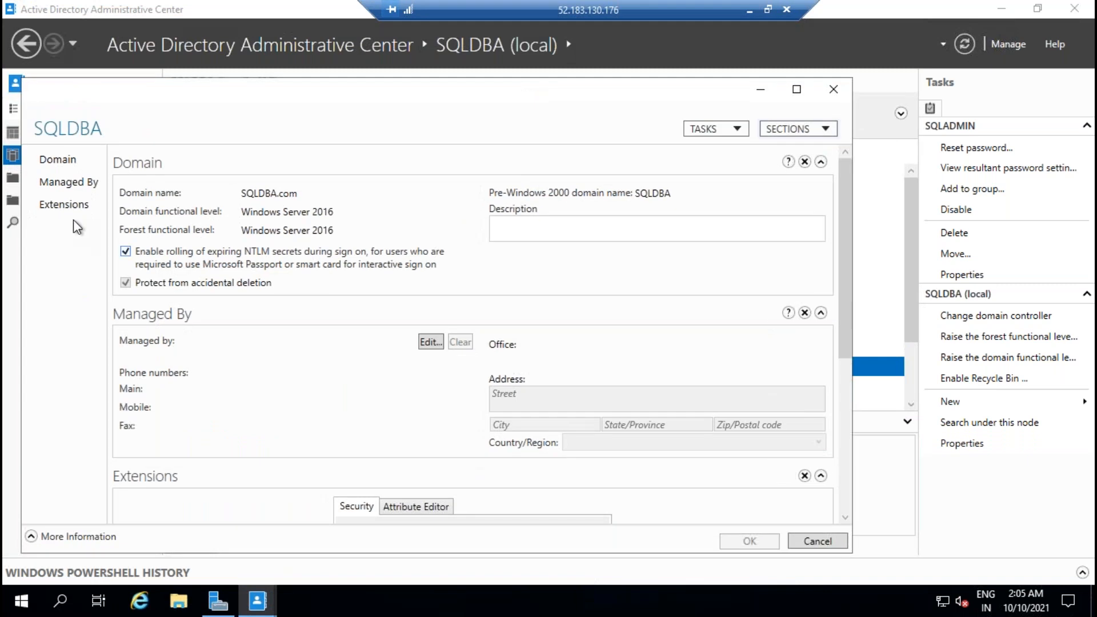
{"action": "left_click", "coordinate": [68, 182]}
{"action": "left_click", "coordinate": [65, 205]}
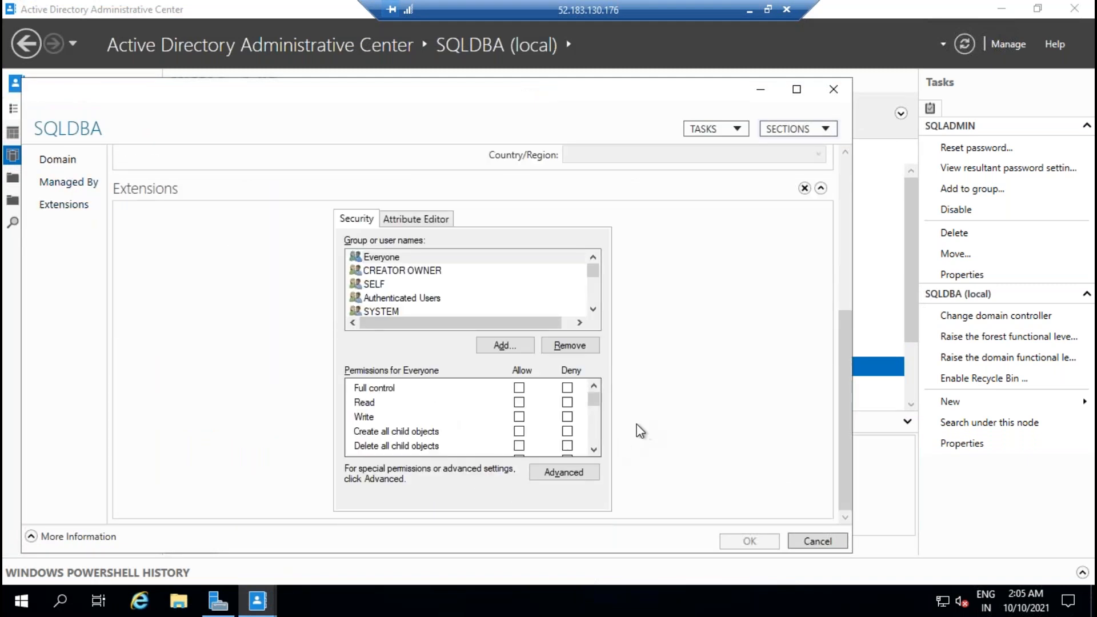
{"action": "left_click", "coordinate": [548, 474]}
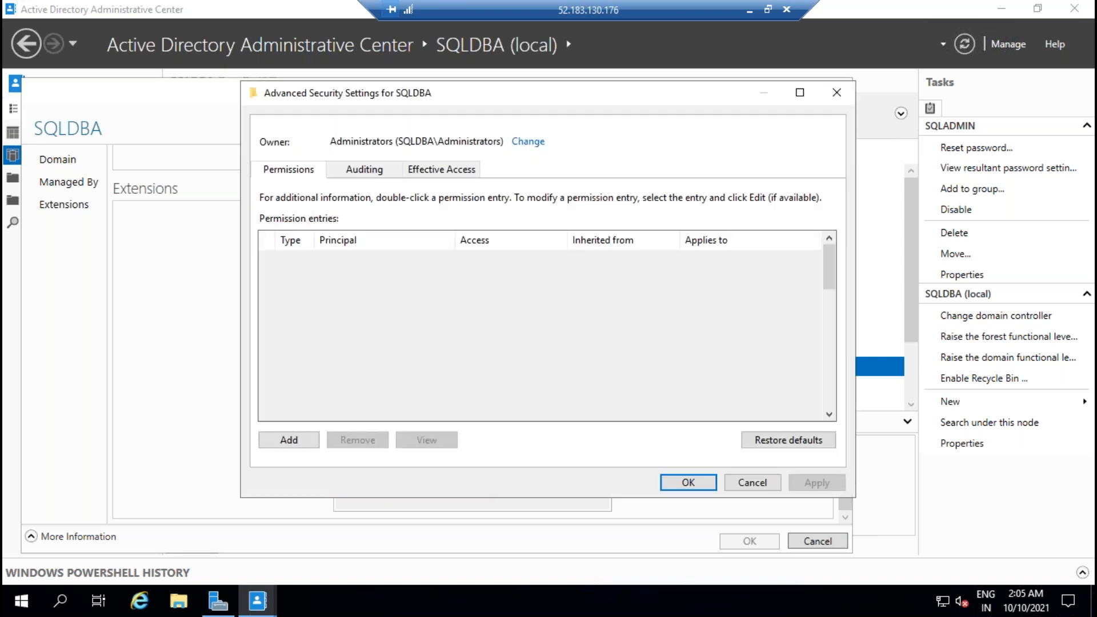
Step: Add an Allow entry for SQLADMIN including Create Computer objects, and apply it
{"action": "left_click", "coordinate": [281, 442]}
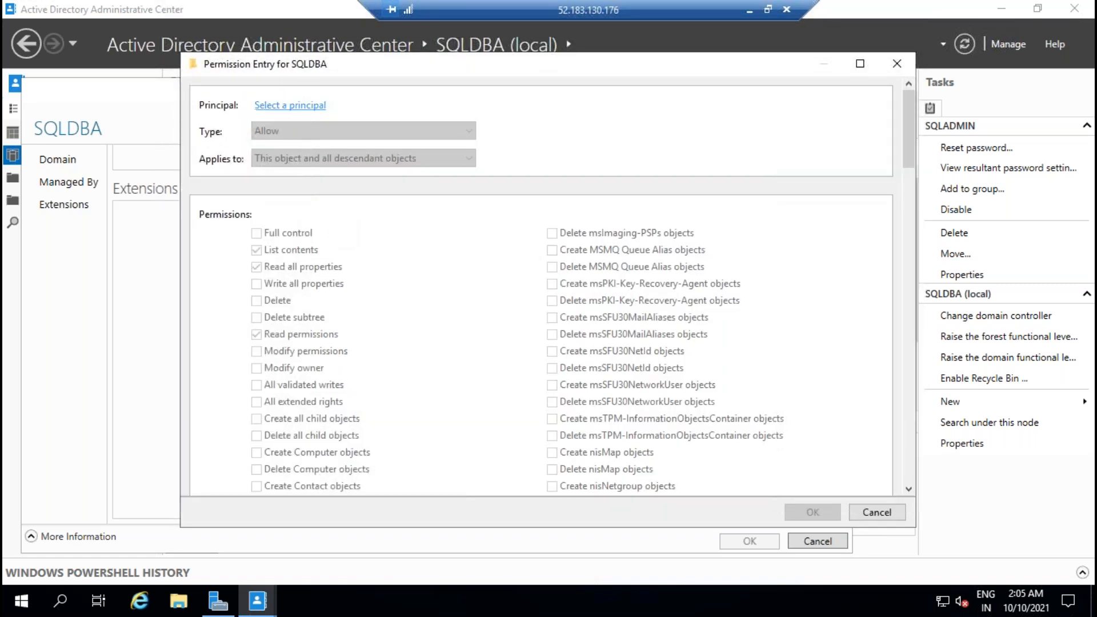
{"action": "left_click", "coordinate": [289, 105]}
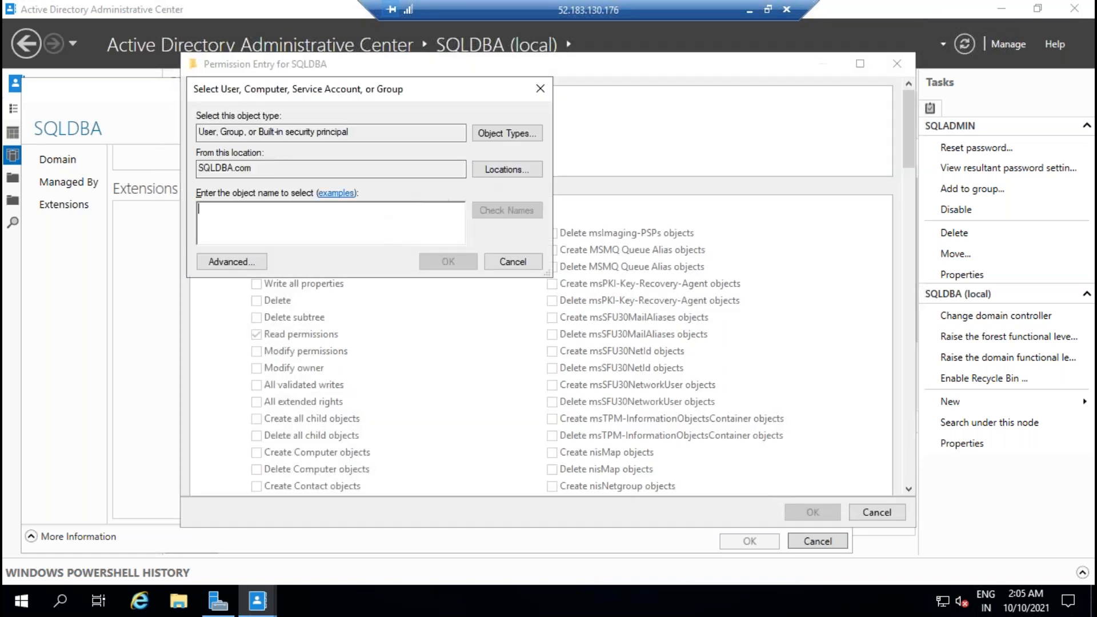
{"action": "type", "text": "SQLADMIN"}
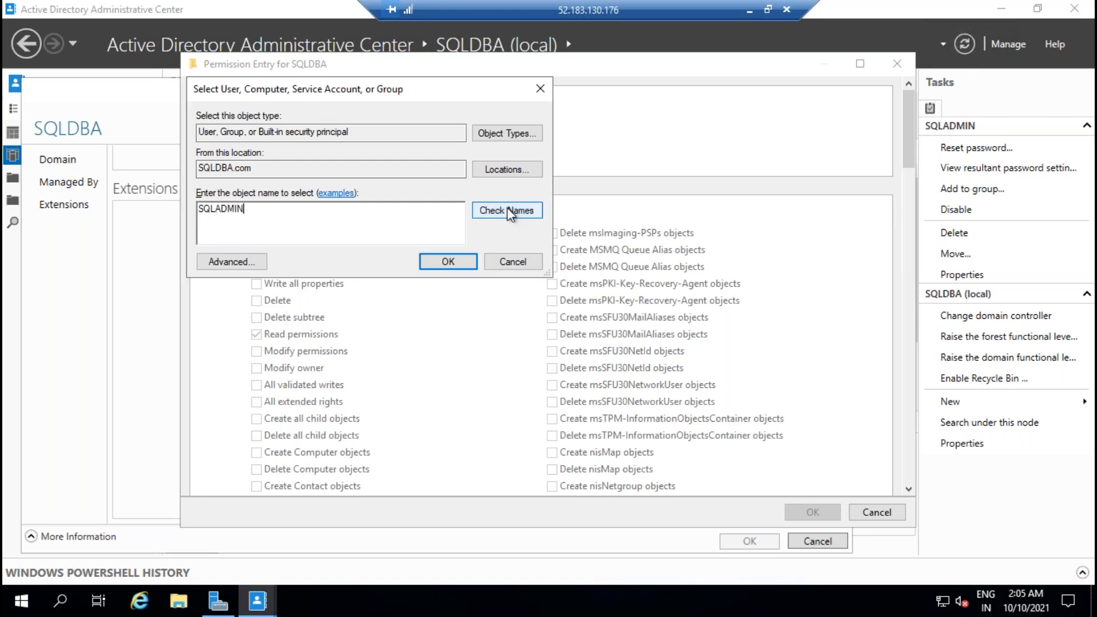
{"action": "left_click", "coordinate": [507, 211]}
{"action": "left_click", "coordinate": [448, 261]}
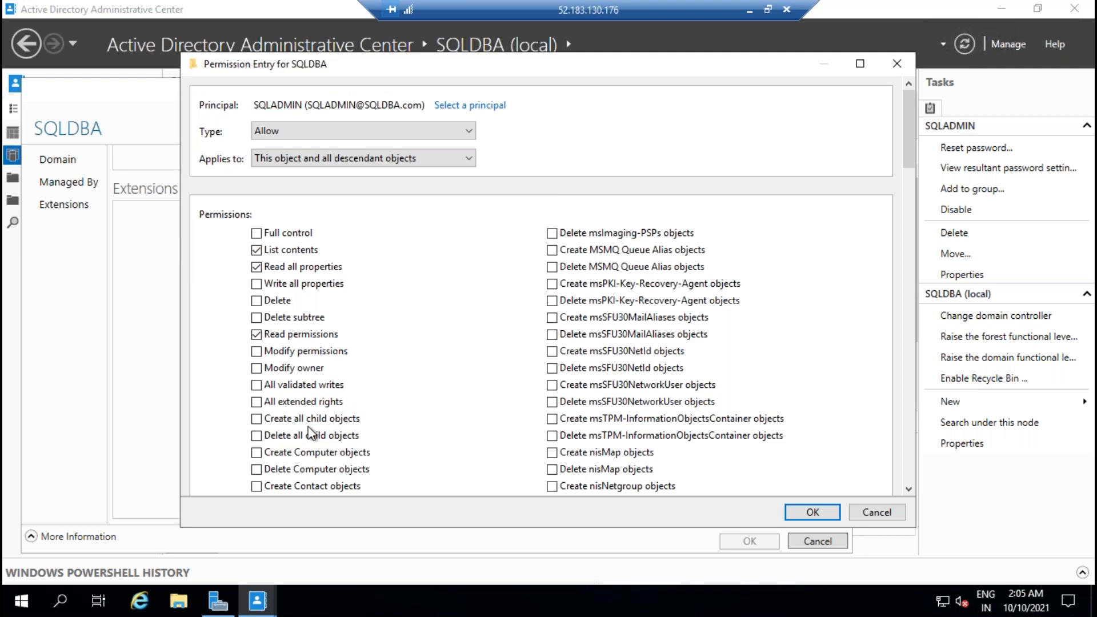
{"action": "left_click", "coordinate": [256, 452]}
{"action": "left_click", "coordinate": [800, 513]}
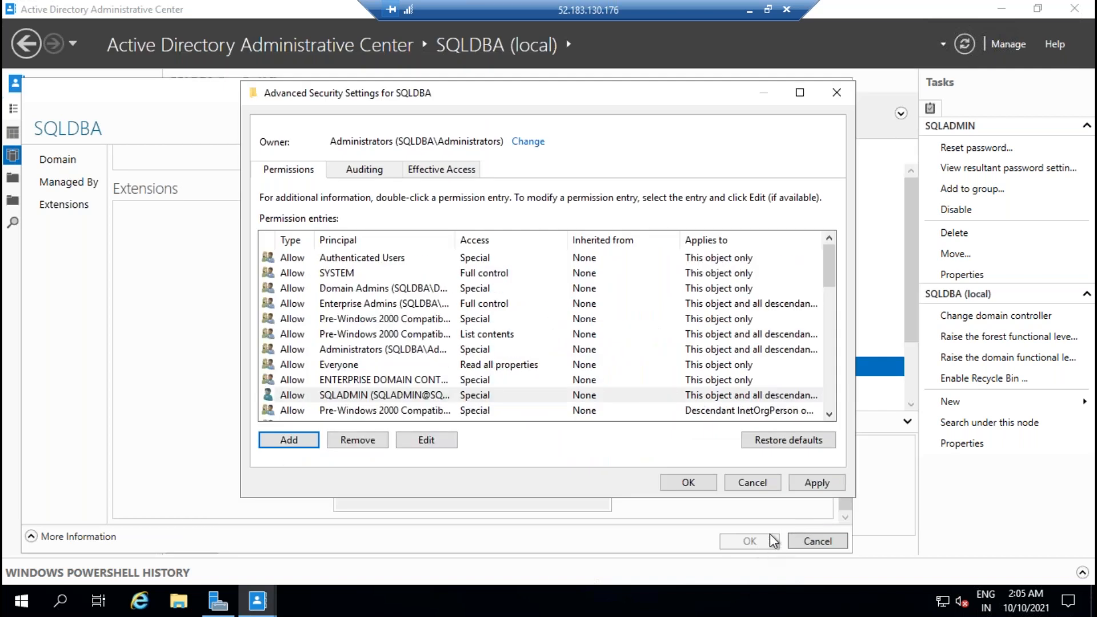
{"action": "left_click", "coordinate": [815, 484]}
{"action": "left_click", "coordinate": [742, 485]}
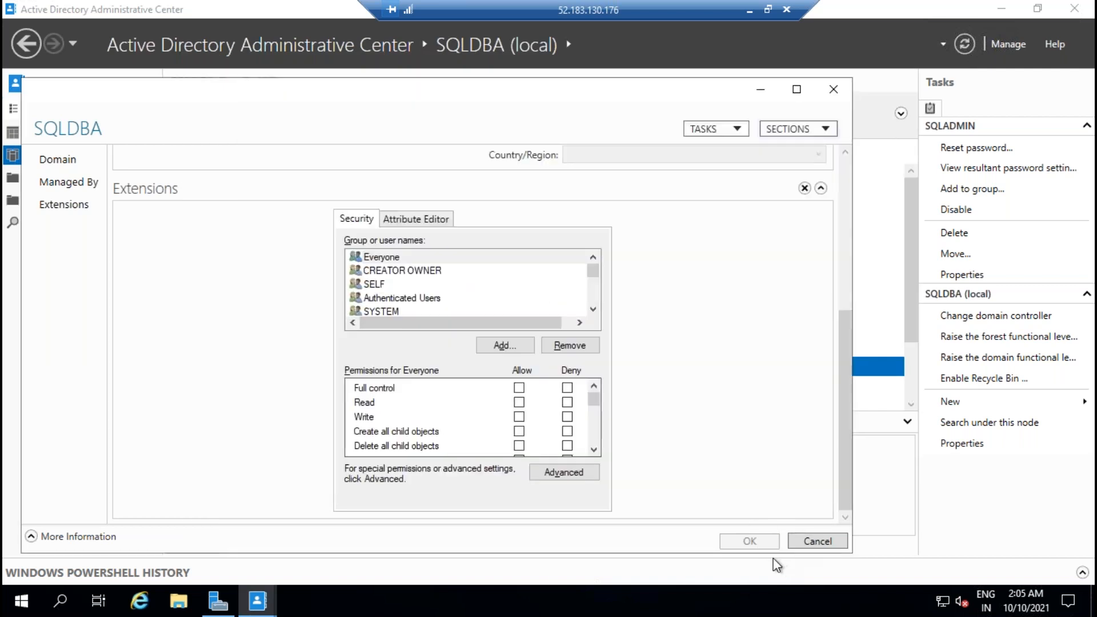
Step: Close the domain properties, search 'dmd', then dismiss search and minimize the Administrative Center
{"action": "left_click", "coordinate": [816, 541]}
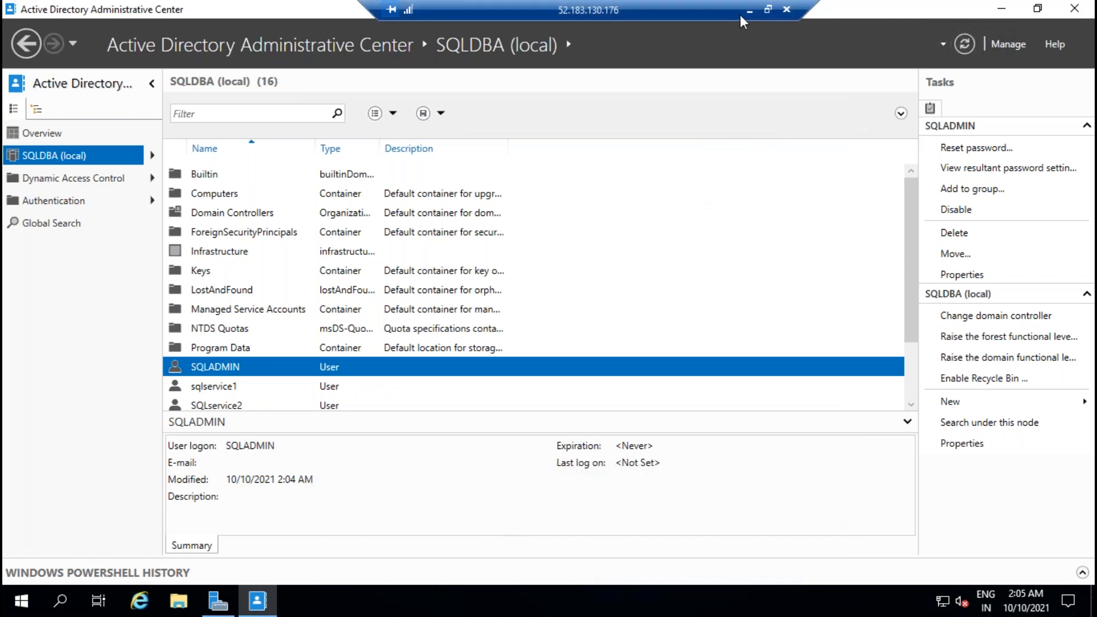
{"action": "left_click", "coordinate": [60, 600]}
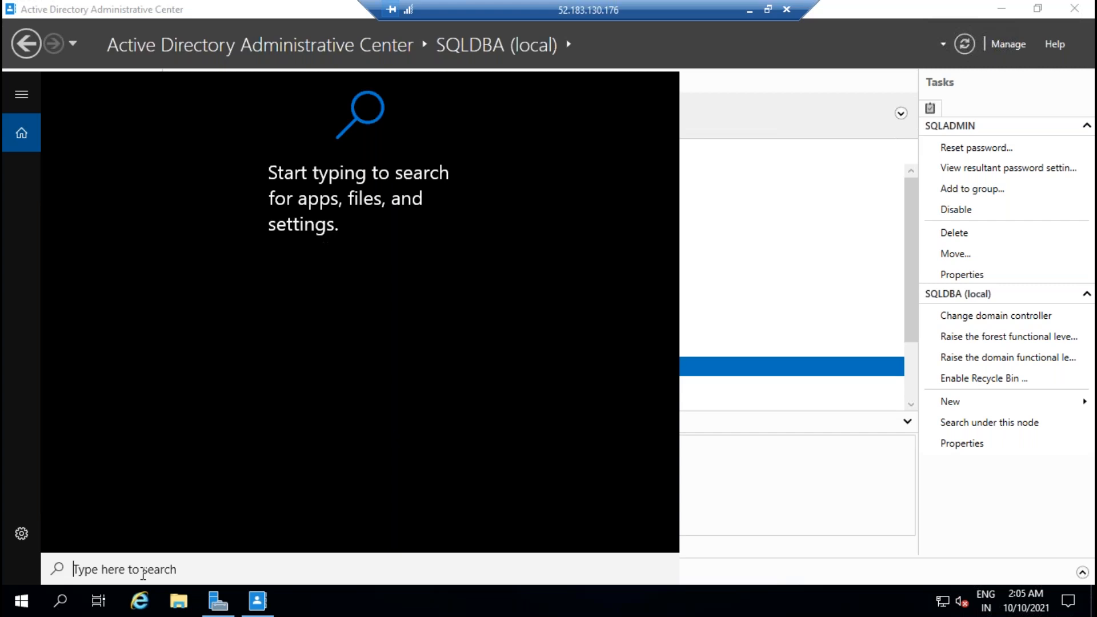
{"action": "type", "text": "dmd"}
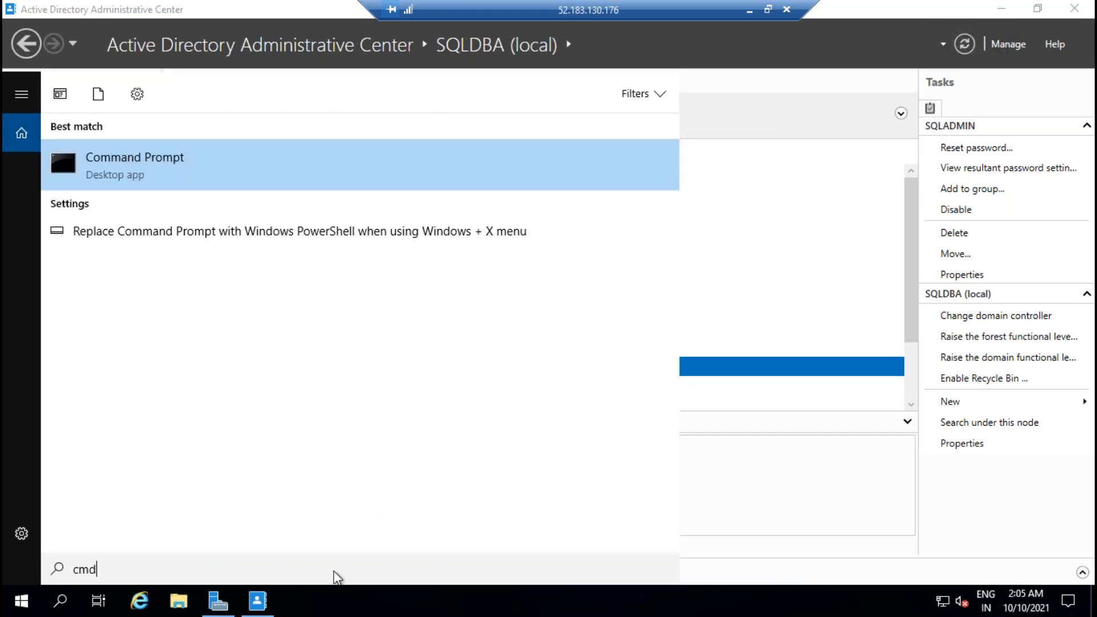
{"action": "left_click", "coordinate": [1001, 14]}
{"action": "left_click", "coordinate": [1000, 14]}
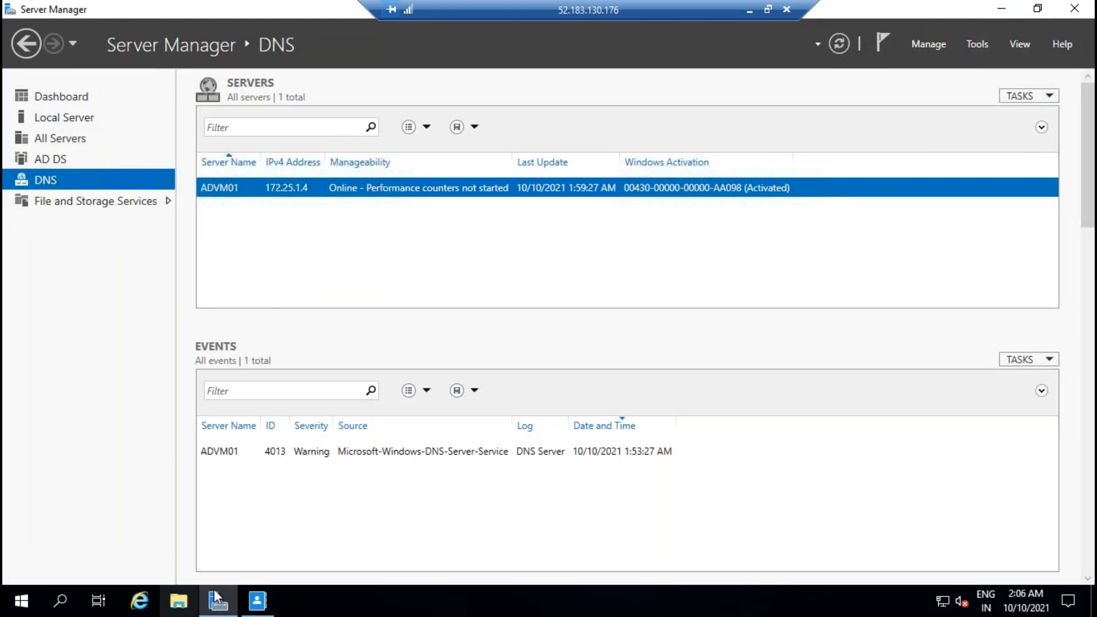
Step: Bring Server Manager back to the front and maximize it
{"action": "left_click", "coordinate": [221, 606]}
{"action": "left_click", "coordinate": [221, 607]}
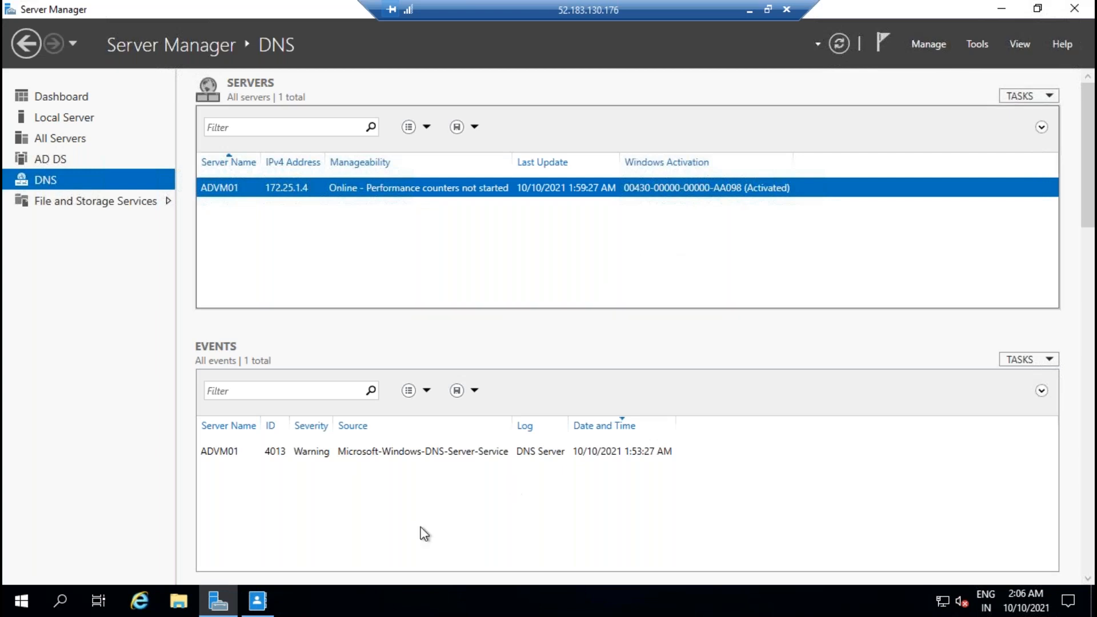
{"action": "left_click", "coordinate": [18, 608]}
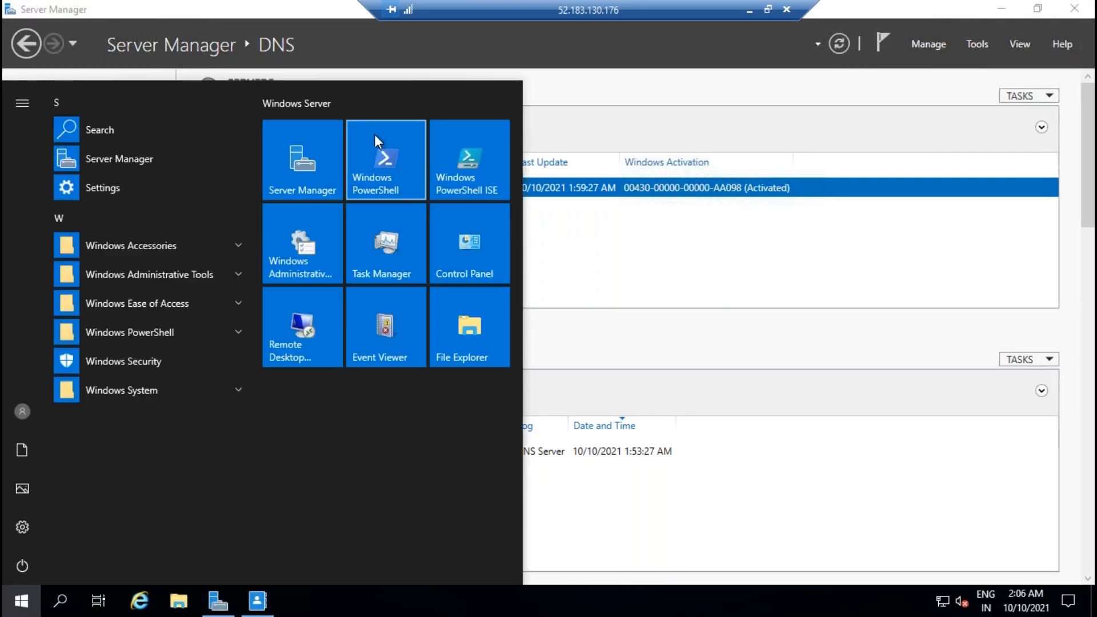
{"action": "left_click", "coordinate": [287, 167]}
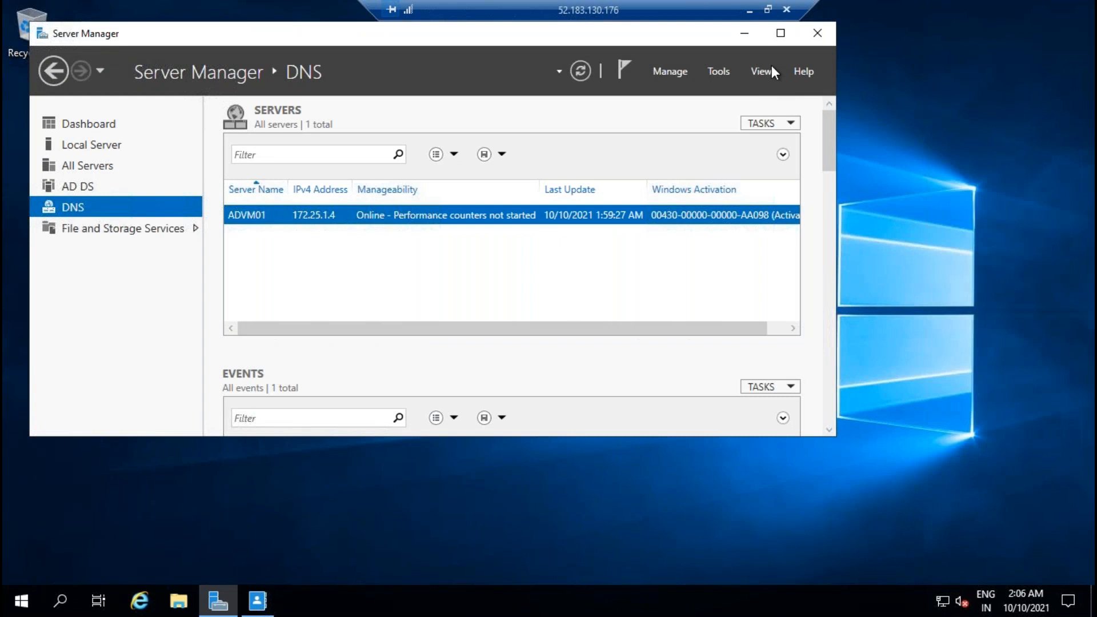
{"action": "left_click", "coordinate": [788, 39]}
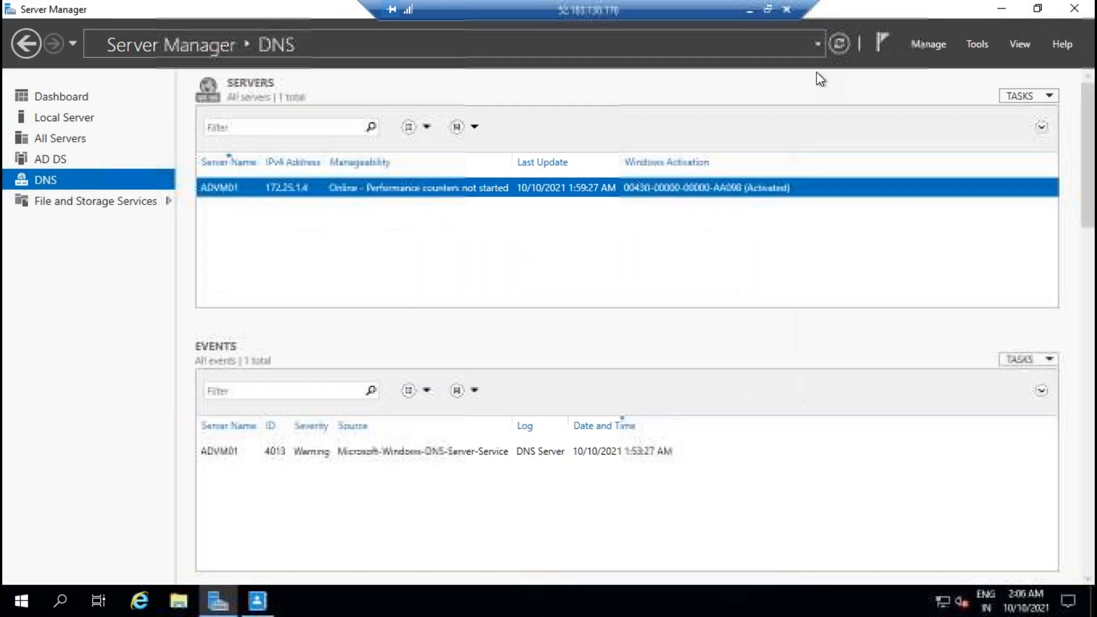
Step: Open Active Directory Users and Computers maximized, showing SQLDBA.com's Computers container
{"action": "left_click", "coordinate": [978, 44]}
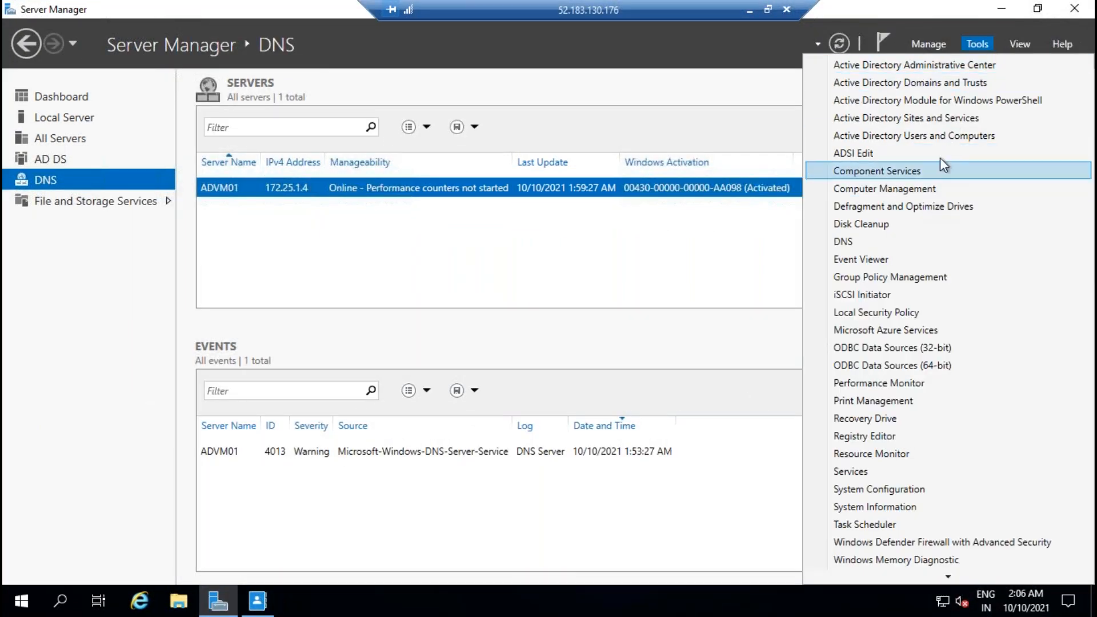
{"action": "left_click", "coordinate": [944, 143]}
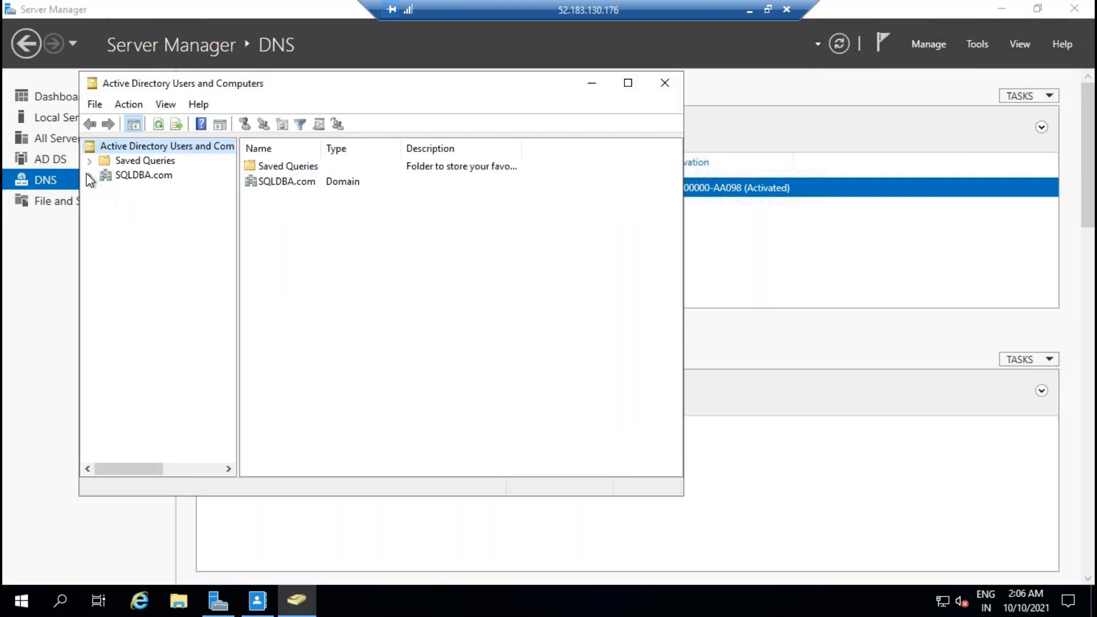
{"action": "left_click", "coordinate": [89, 176]}
{"action": "left_click", "coordinate": [167, 207]}
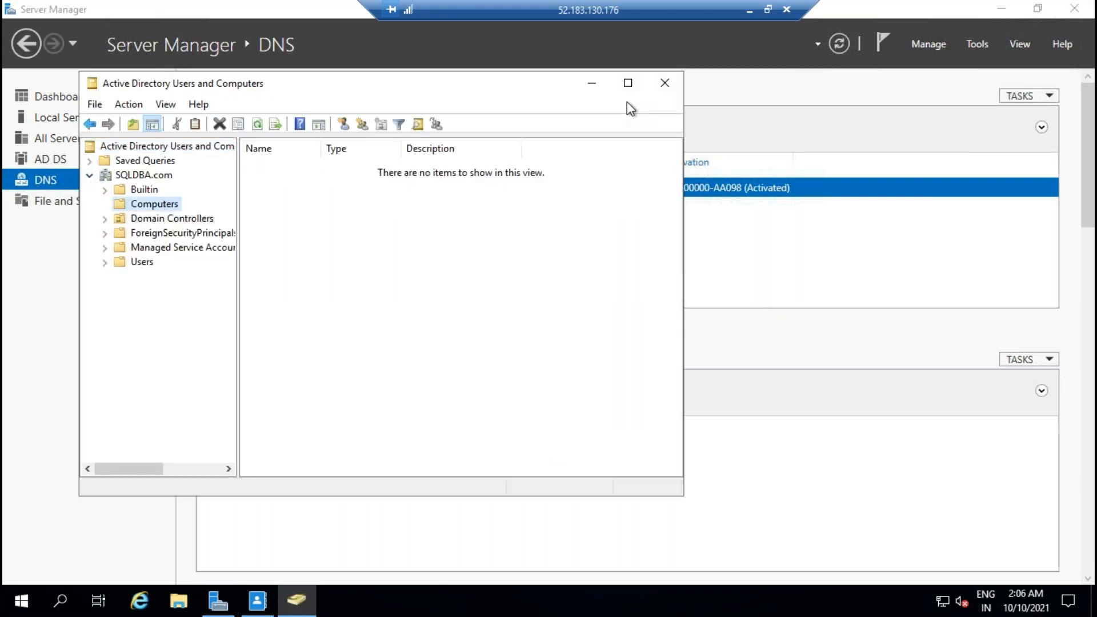
{"action": "left_click", "coordinate": [628, 84]}
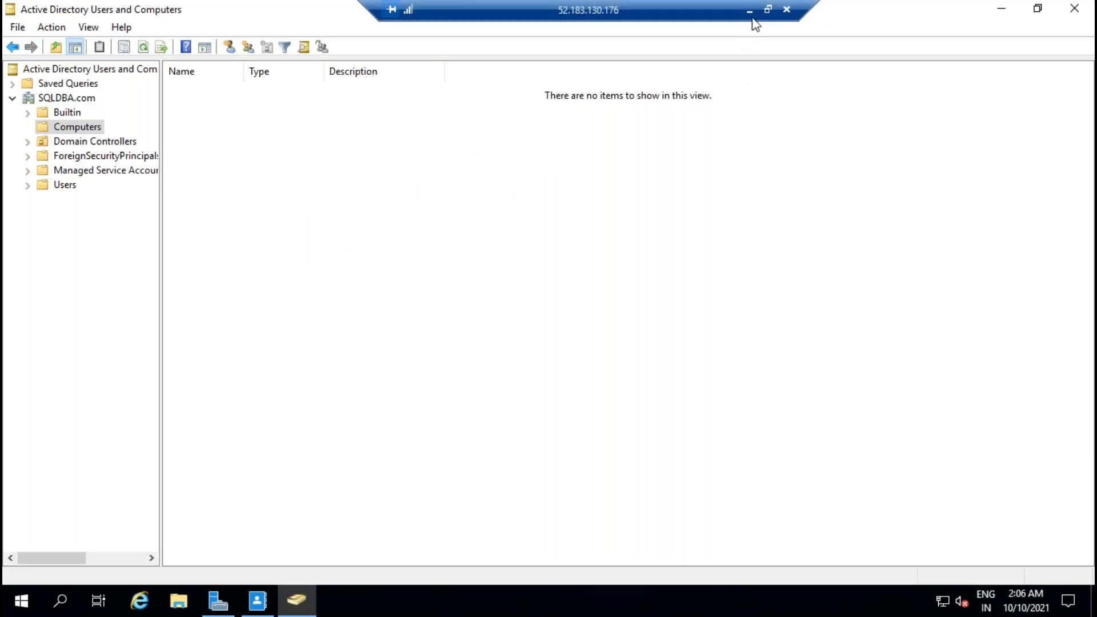
Step: Run ipconfig in Command Prompt to confirm the domain controller's IPv4 address, 172.25.1.4
{"action": "left_click", "coordinate": [59, 604]}
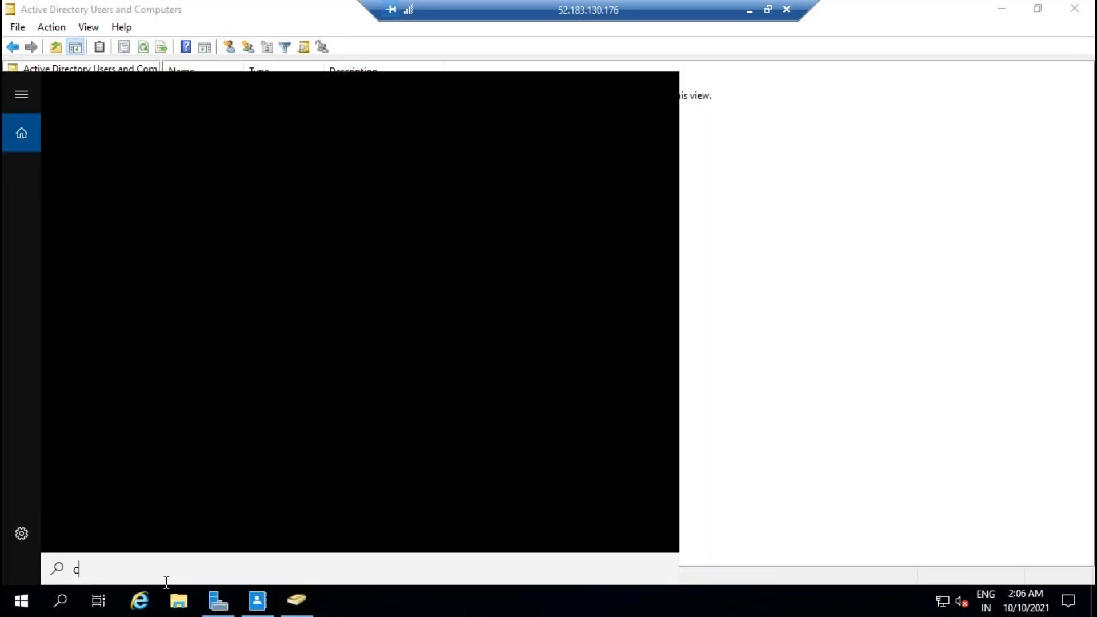
{"action": "type", "text": "cmd"}
{"action": "key", "text": "Return"}
{"action": "type", "text": "ipconfig"}
{"action": "key", "text": "Return"}
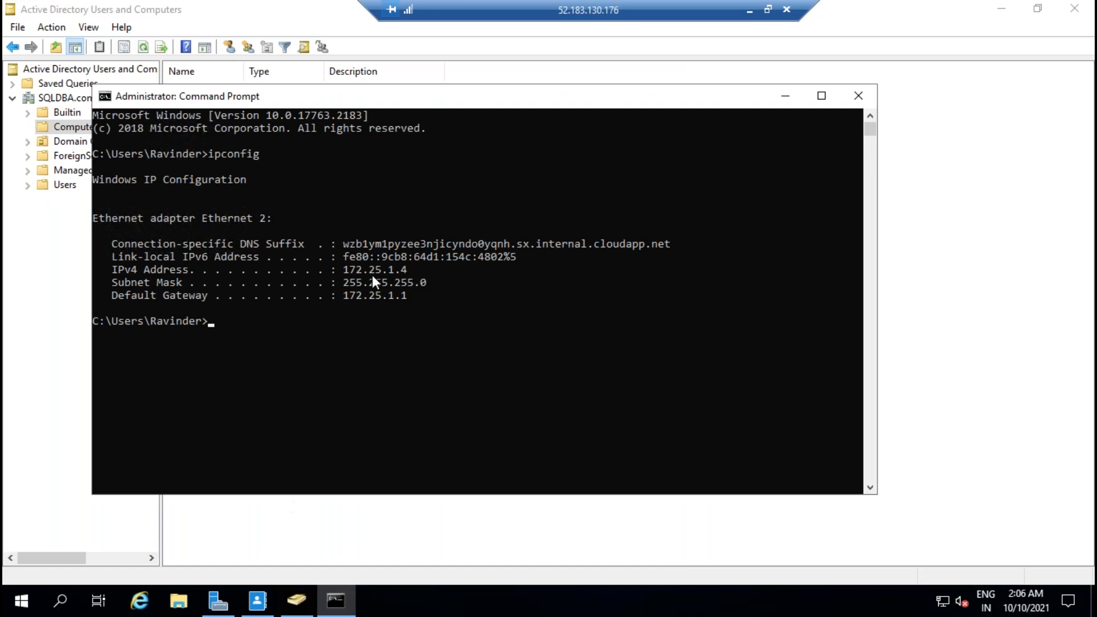
Step: Minimize the domain controller's session and switch to the SQLVM01 remote session
{"action": "left_click", "coordinate": [749, 11]}
{"action": "mouse_move", "coordinate": [691, 600]}
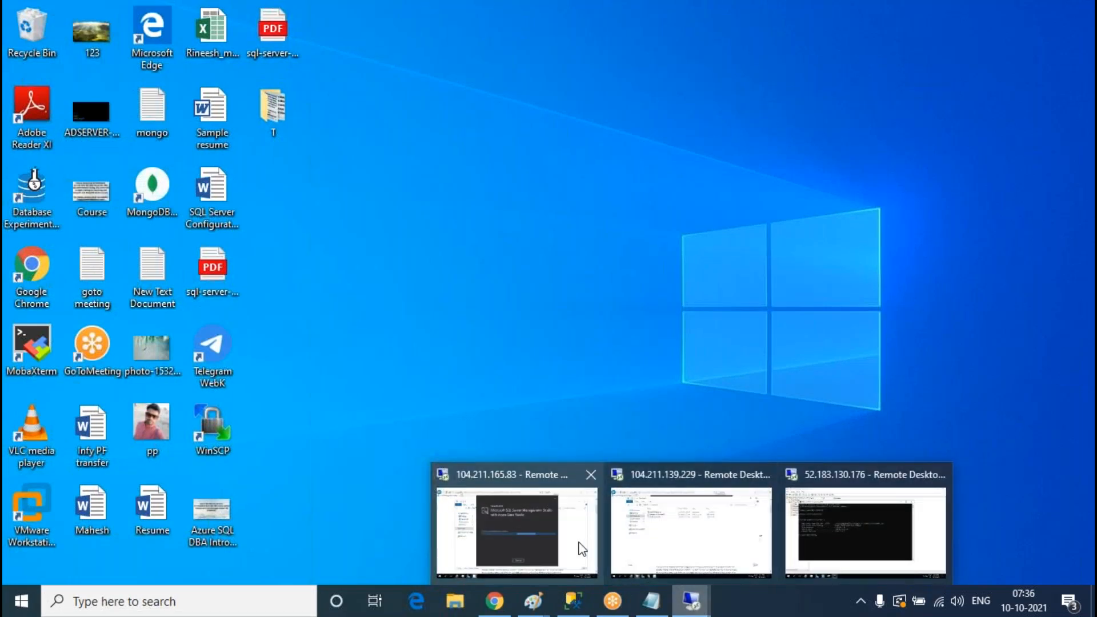
{"action": "left_click", "coordinate": [523, 507]}
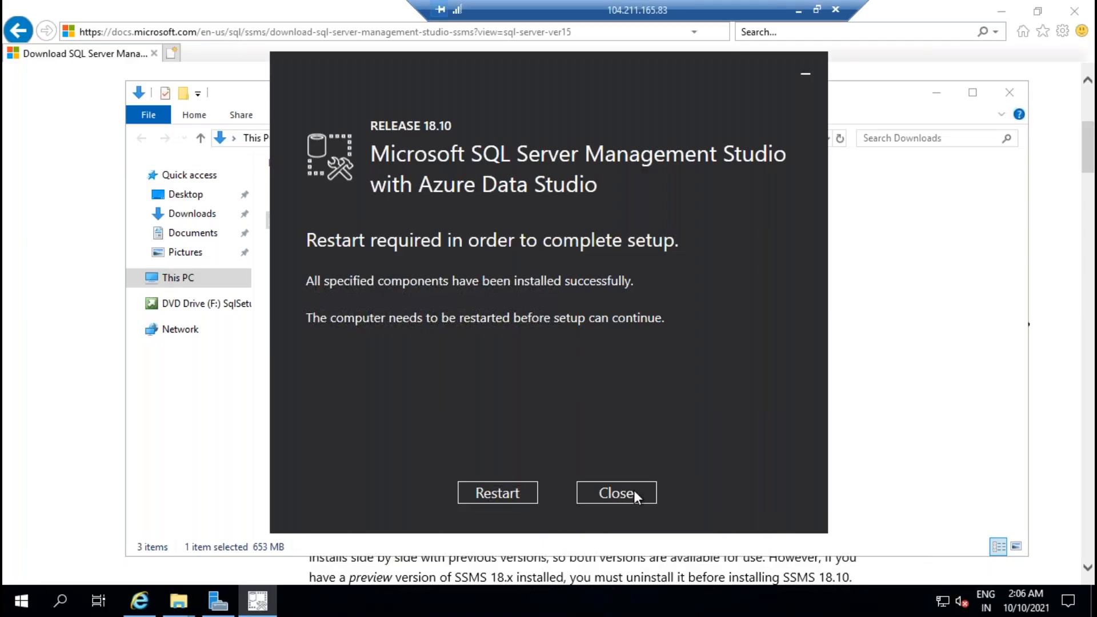
Step: Dismiss the SSMS restart prompt and open Ethernet 2's properties on SQLVM01 via Server Manager
{"action": "left_click", "coordinate": [633, 490]}
{"action": "left_click", "coordinate": [218, 601]}
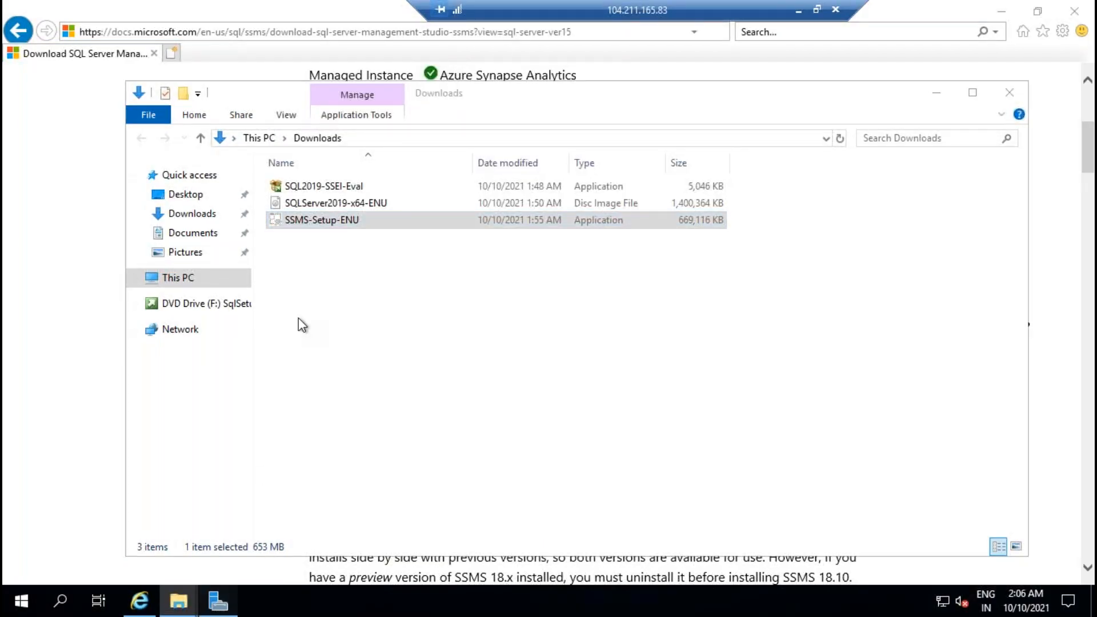
{"action": "left_click", "coordinate": [65, 117]}
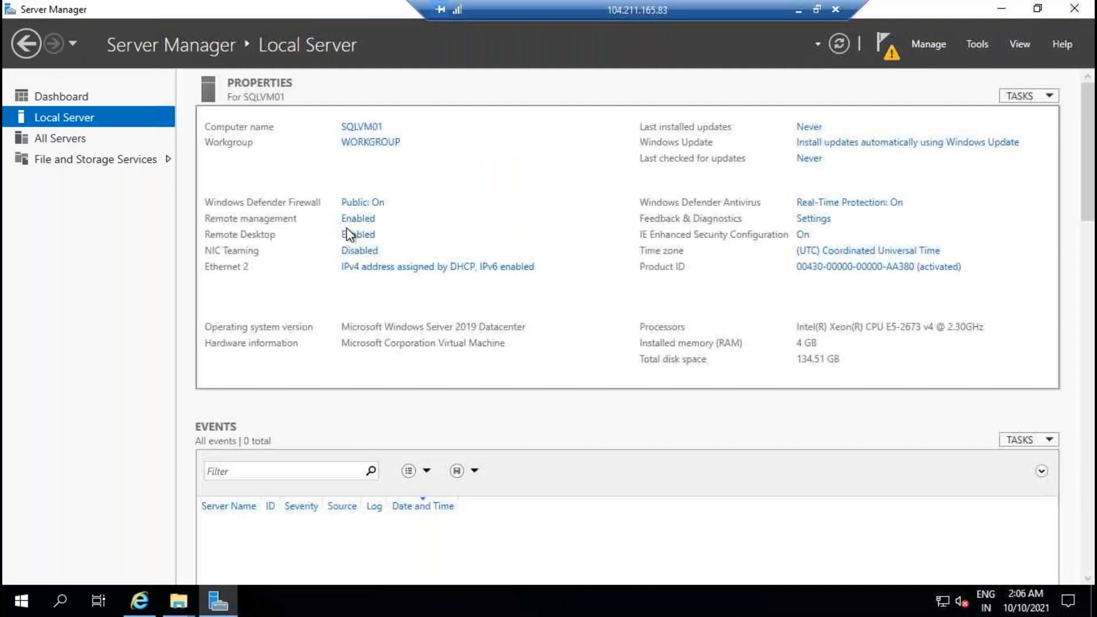
{"action": "left_click", "coordinate": [458, 268]}
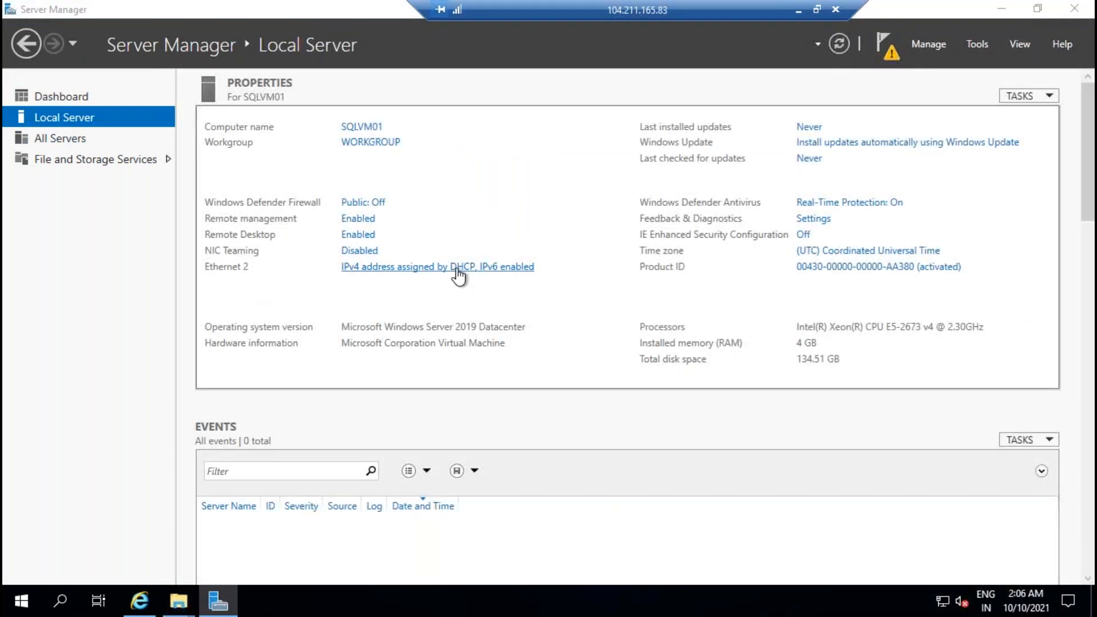
{"action": "left_click", "coordinate": [208, 180]}
{"action": "right_click", "coordinate": [208, 181]}
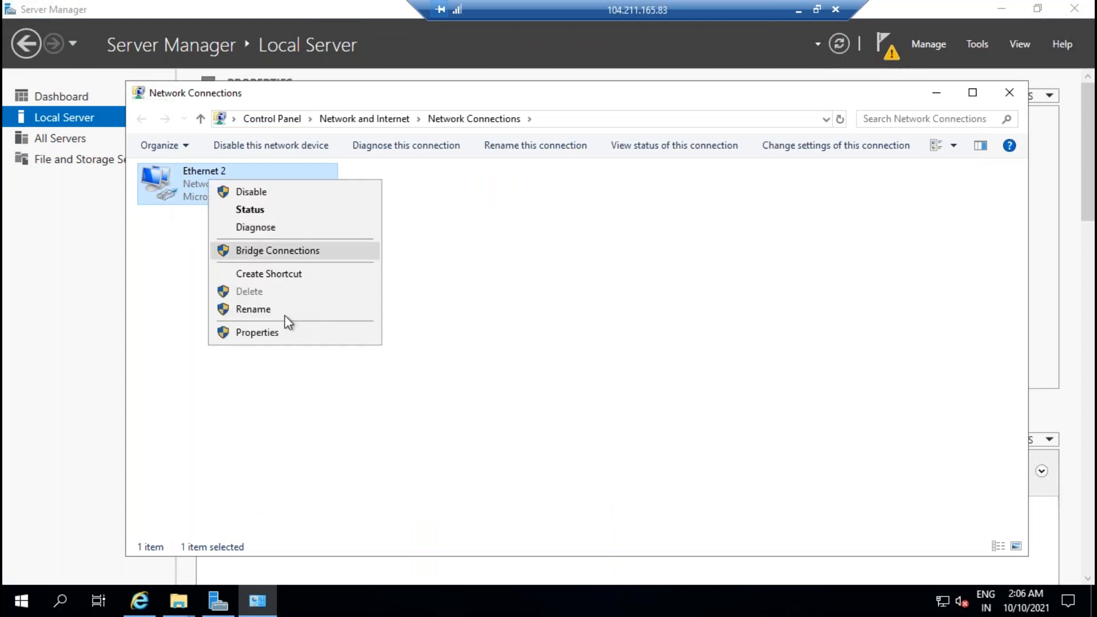
{"action": "left_click", "coordinate": [267, 334]}
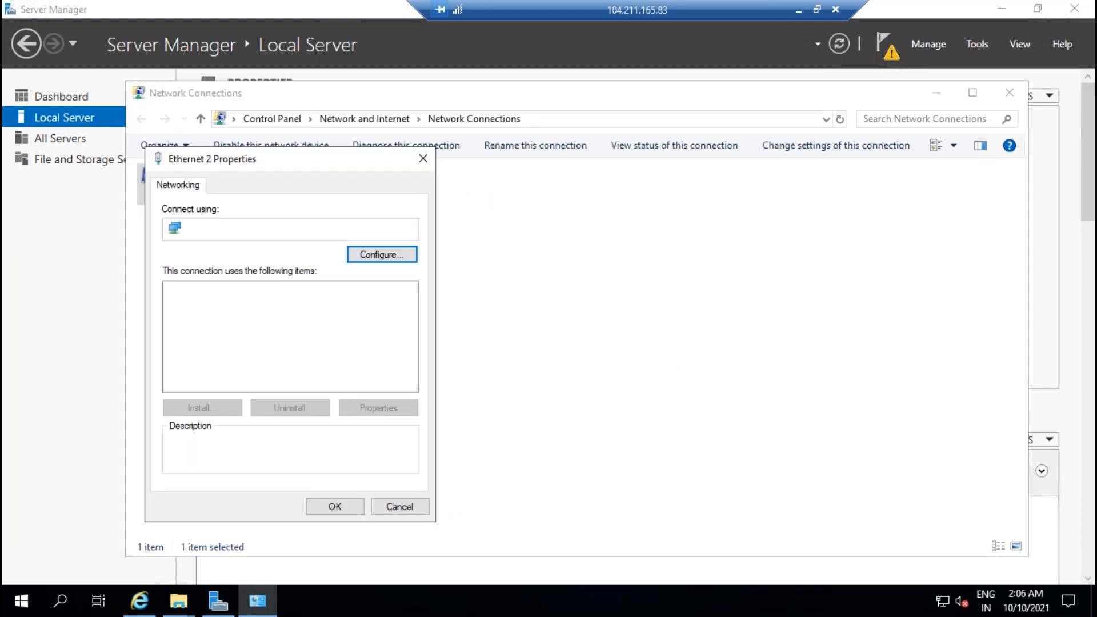
Step: In Ethernet 2's IPv4 settings, enter 172.25.1.4 as the preferred DNS server
{"action": "left_click", "coordinate": [320, 331]}
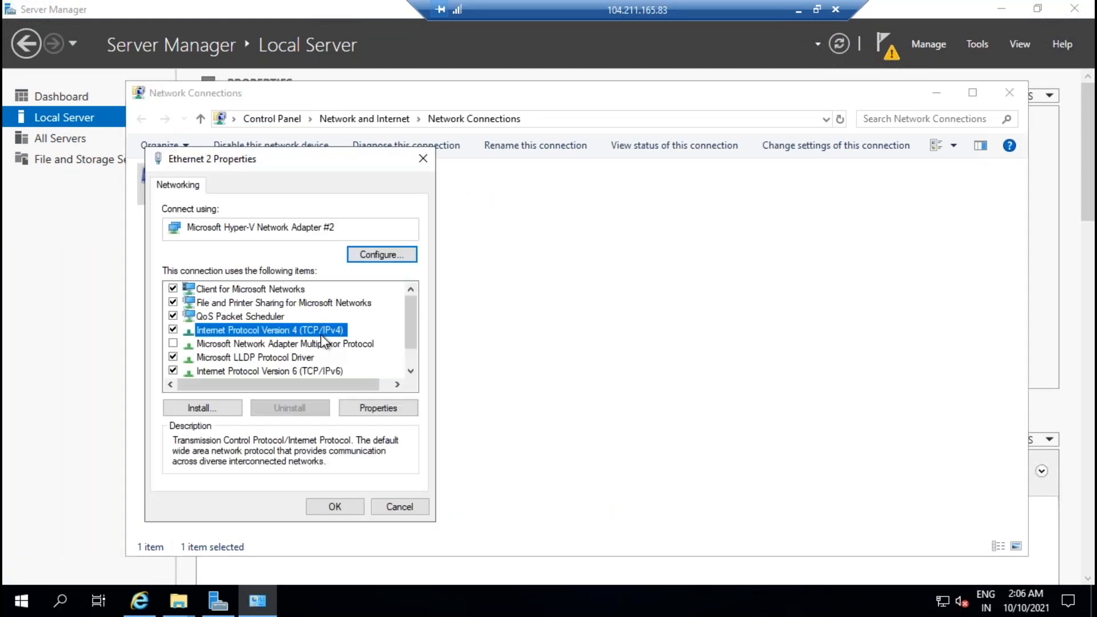
{"action": "left_click", "coordinate": [394, 409]}
{"action": "left_click", "coordinate": [263, 445]}
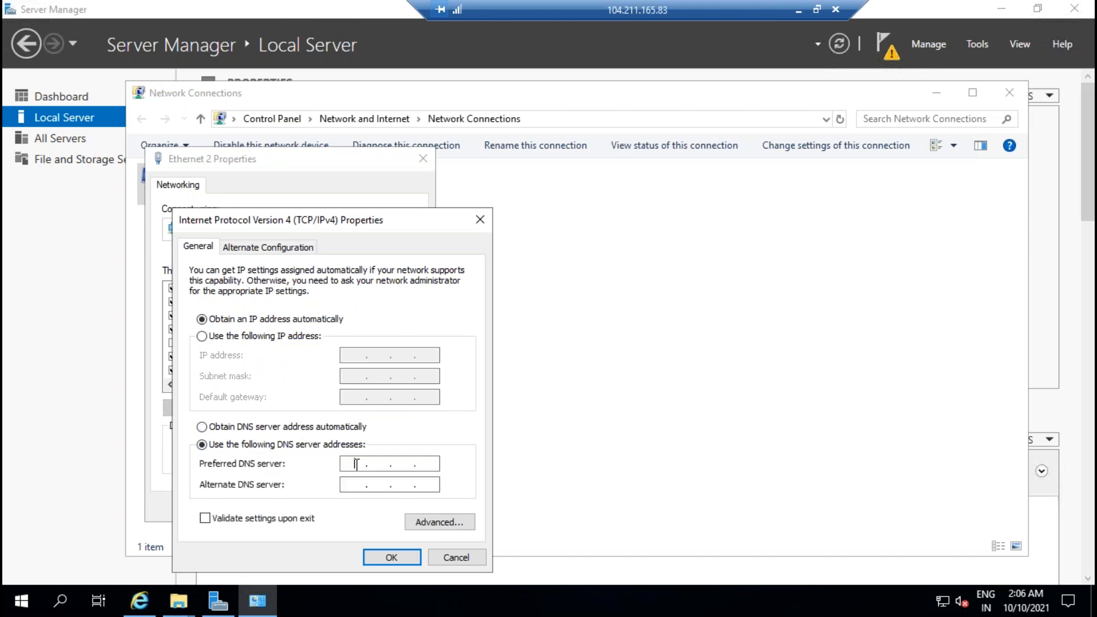
{"action": "type", "text": "172"}
{"action": "type", "text": ".4"}
Step: Double-check the domain controller's IP in its session, then save the DNS setting on SQLVM01
{"action": "left_click", "coordinate": [798, 10]}
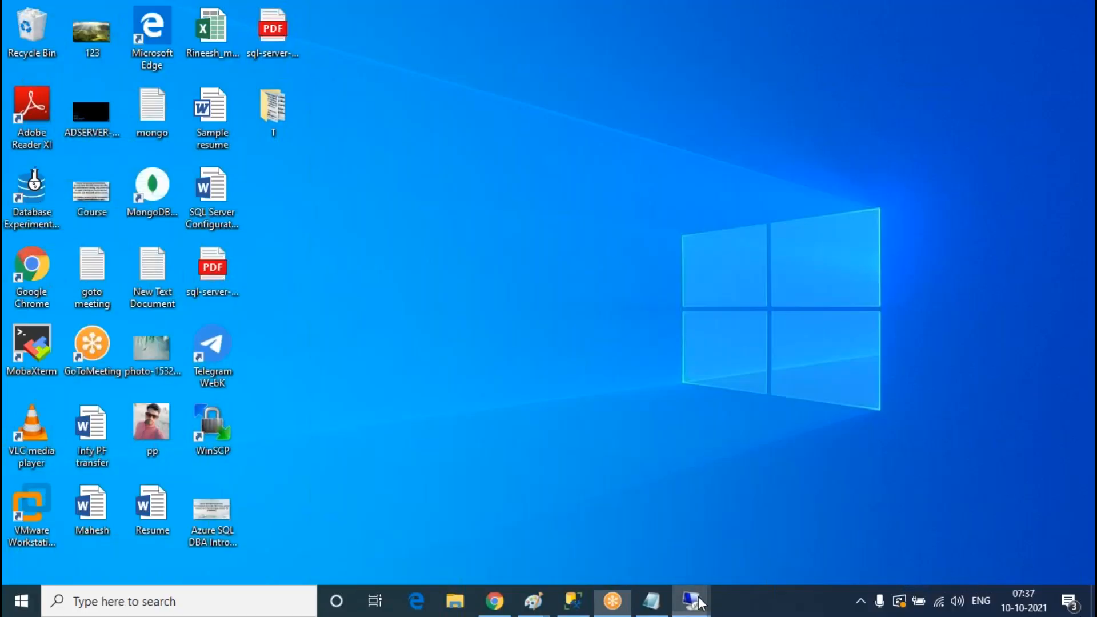
{"action": "mouse_move", "coordinate": [692, 600]}
{"action": "left_click", "coordinate": [863, 525]}
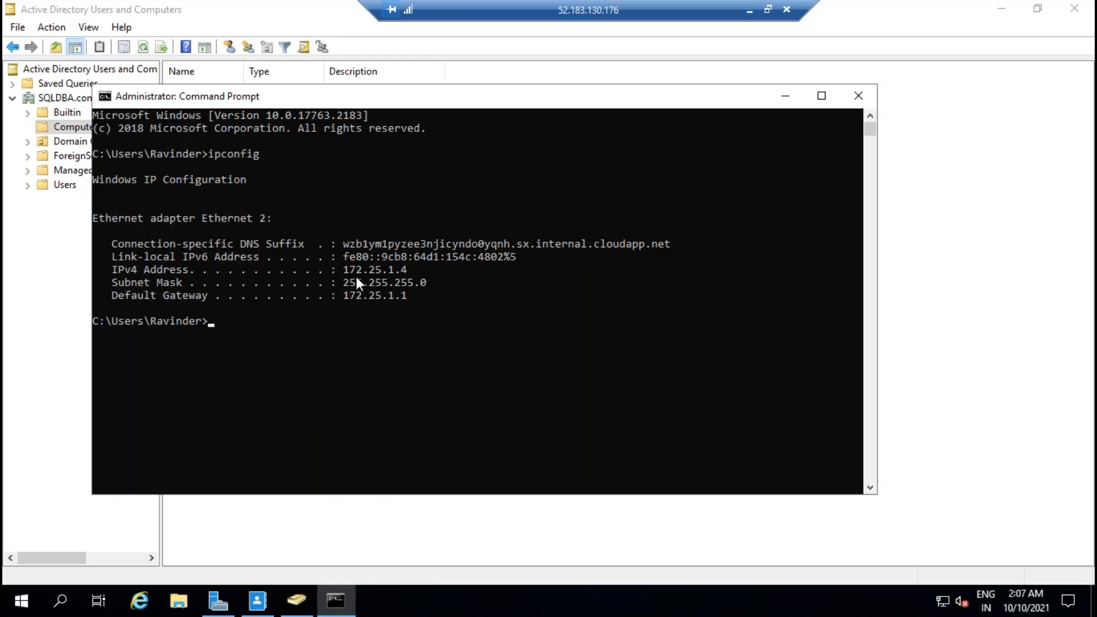
{"action": "left_click", "coordinate": [749, 10]}
{"action": "mouse_move", "coordinate": [691, 600]}
{"action": "left_click", "coordinate": [544, 564]}
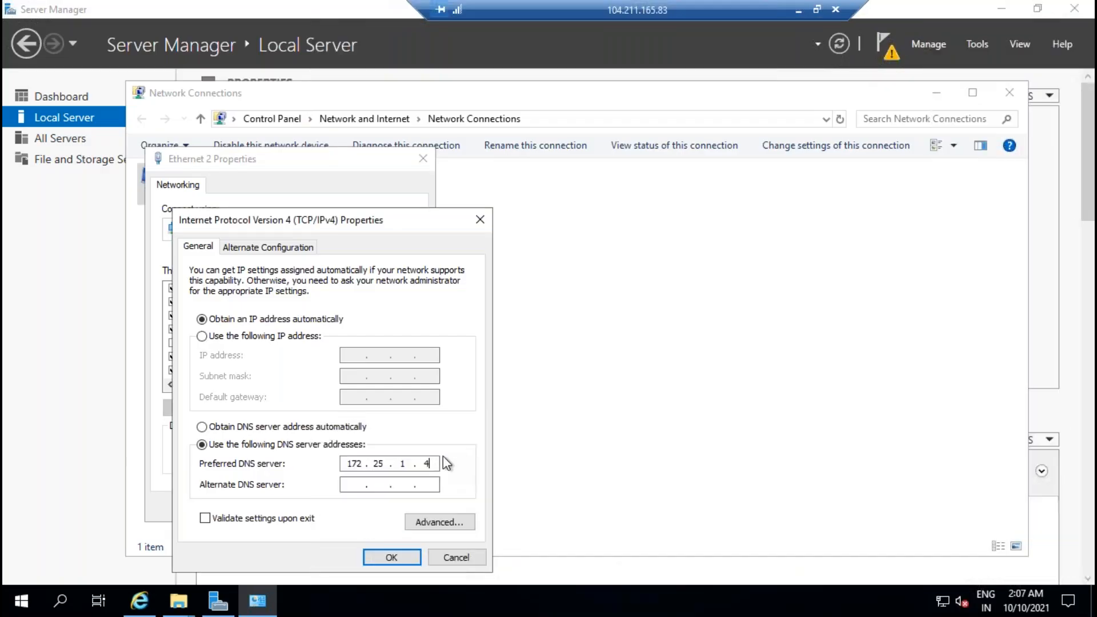
{"action": "left_click", "coordinate": [391, 556]}
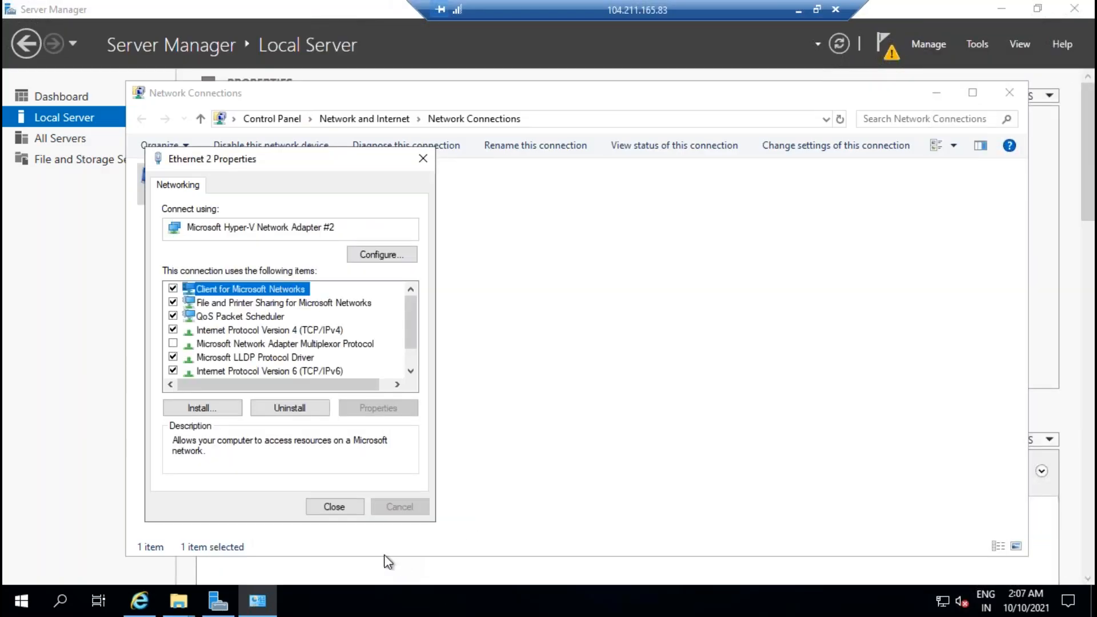
{"action": "left_click", "coordinate": [799, 10]}
Step: On SQLVM02, open Ethernet 2's connection properties from Server Manager
{"action": "mouse_move", "coordinate": [692, 600]}
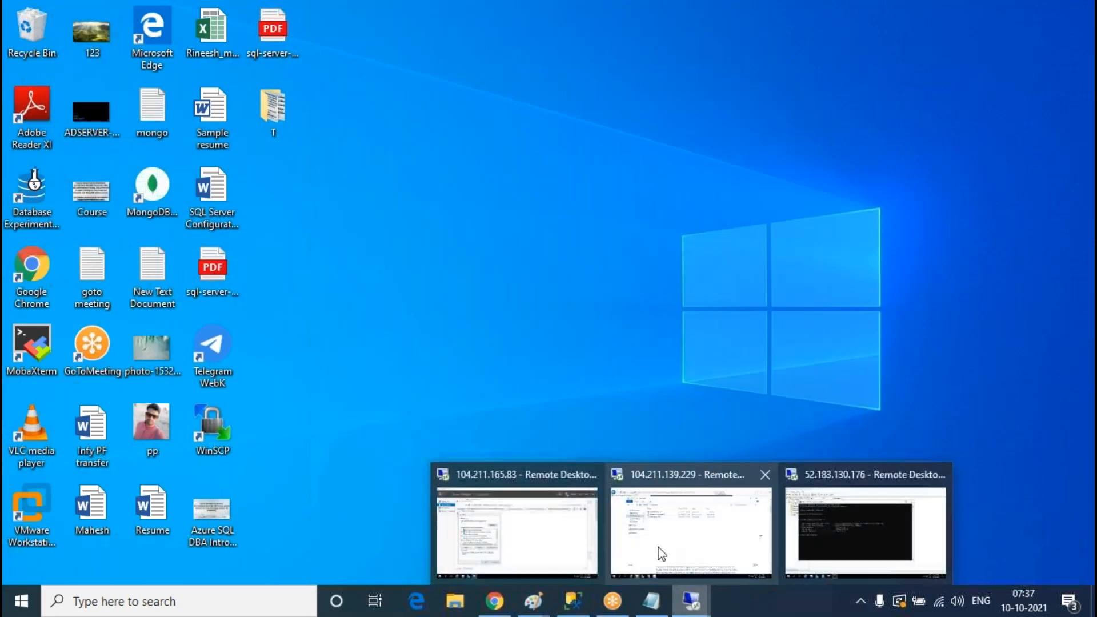
{"action": "left_click", "coordinate": [693, 525]}
{"action": "left_click", "coordinate": [218, 600]}
{"action": "left_click", "coordinate": [86, 118]}
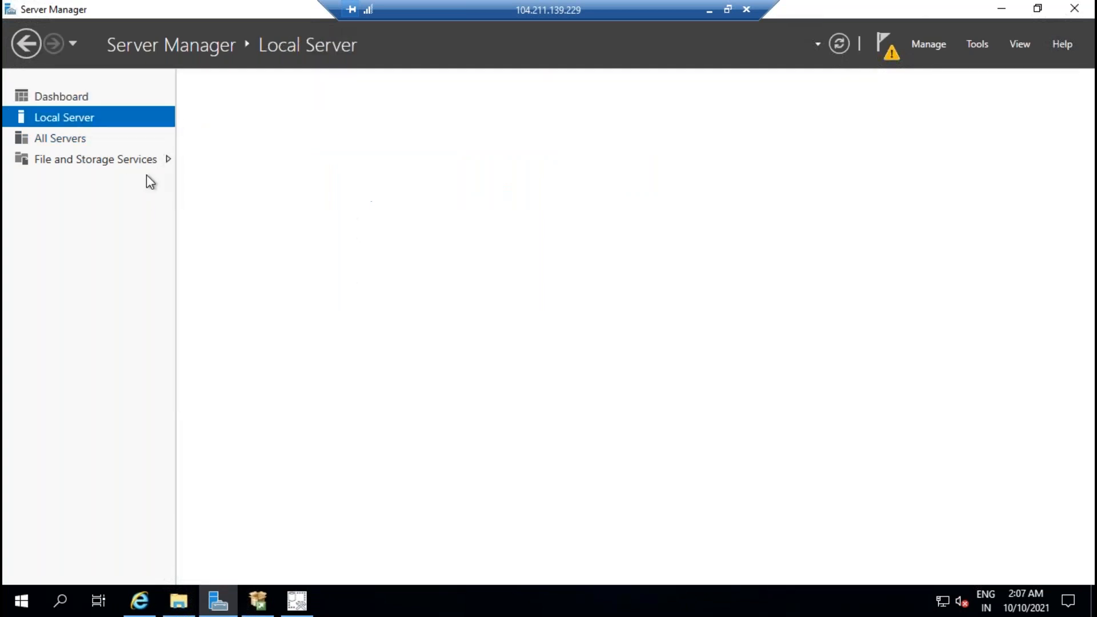
{"action": "left_click", "coordinate": [437, 266]}
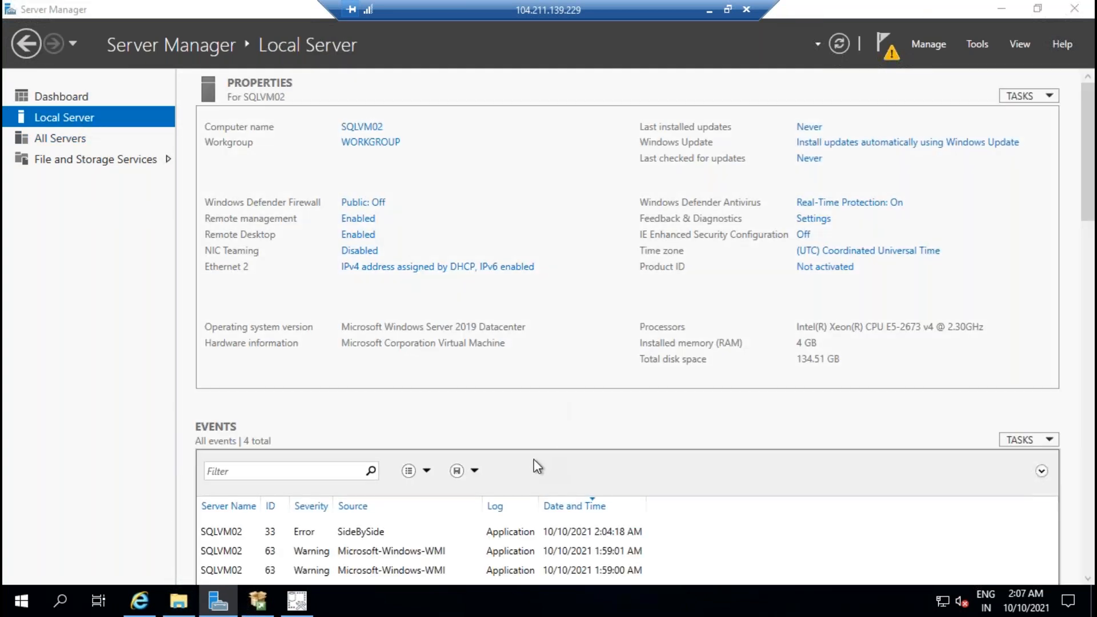
{"action": "right_click", "coordinate": [252, 200]}
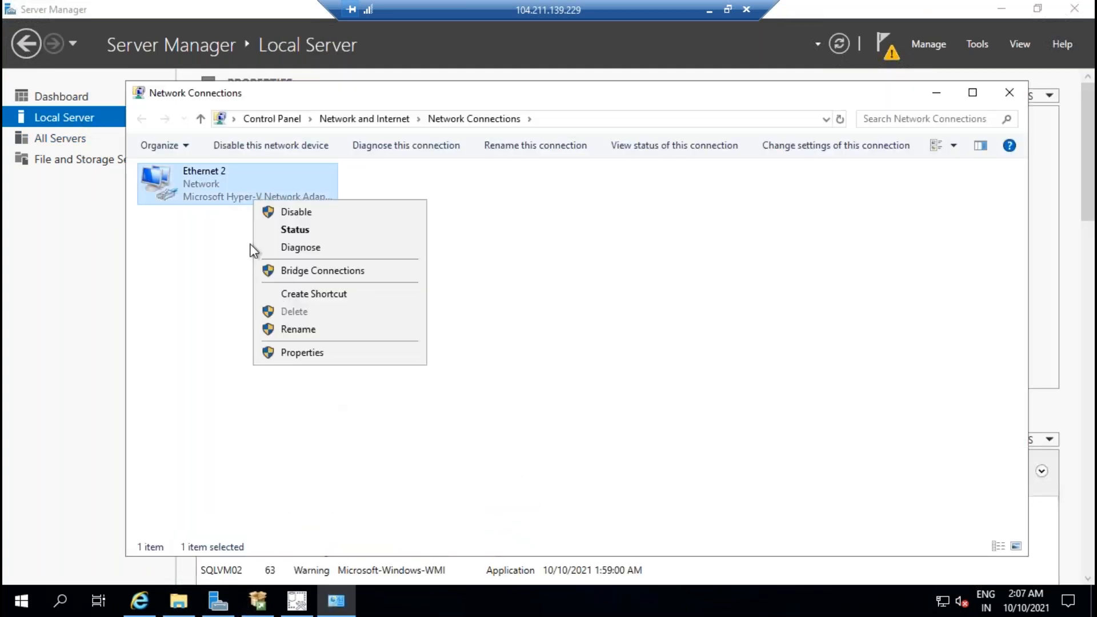
{"action": "left_click", "coordinate": [306, 352]}
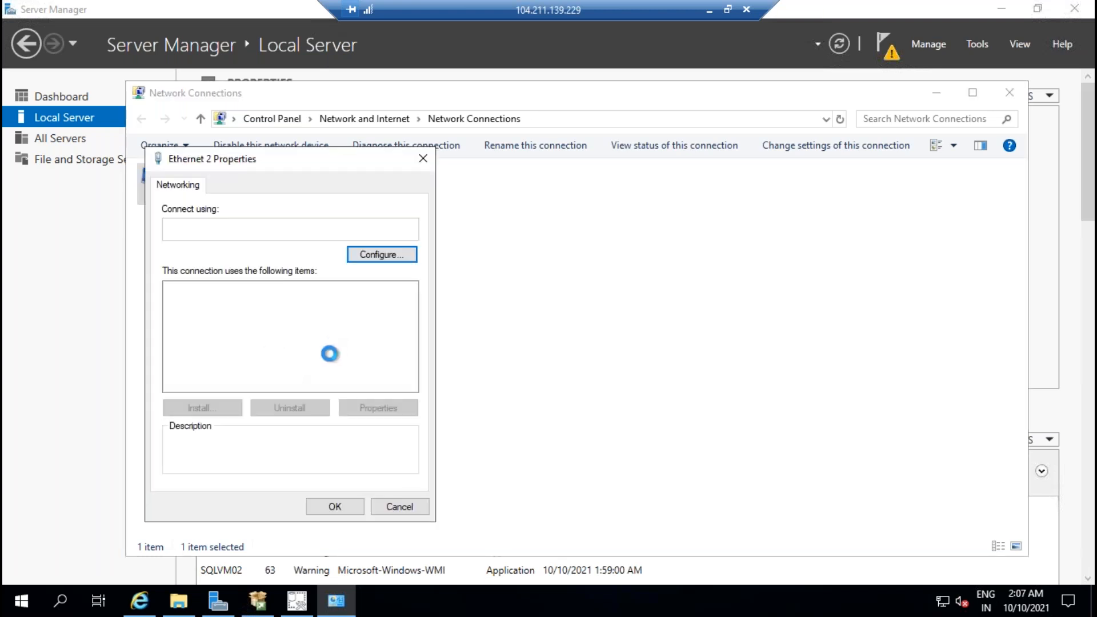
Step: Set Ethernet 2's preferred IPv4 DNS server to the domain controller's 172.25.1.4 and close the properties
{"action": "left_click", "coordinate": [312, 330]}
{"action": "left_click", "coordinate": [376, 409]}
{"action": "left_click", "coordinate": [265, 445]}
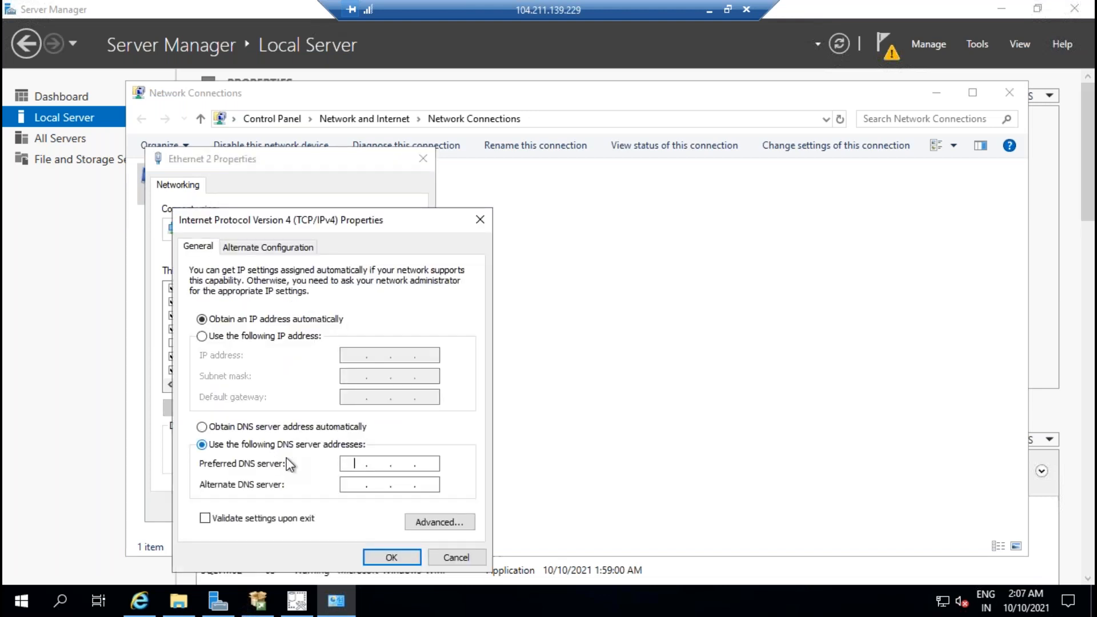
{"action": "type", "text": "172"}
{"action": "type", "text": "1.4"}
{"action": "left_click", "coordinate": [393, 556]}
{"action": "left_click", "coordinate": [347, 511]}
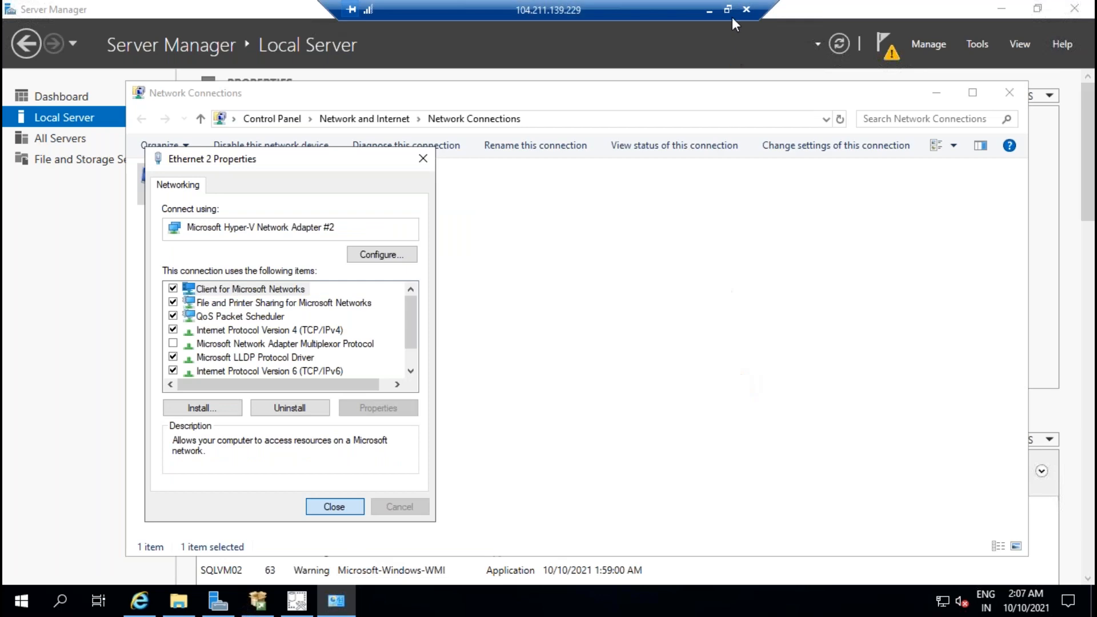
{"action": "left_click", "coordinate": [709, 11]}
Step: Reload portal.azure.com in the browser
{"action": "left_click", "coordinate": [494, 600]}
{"action": "left_click", "coordinate": [241, 39]}
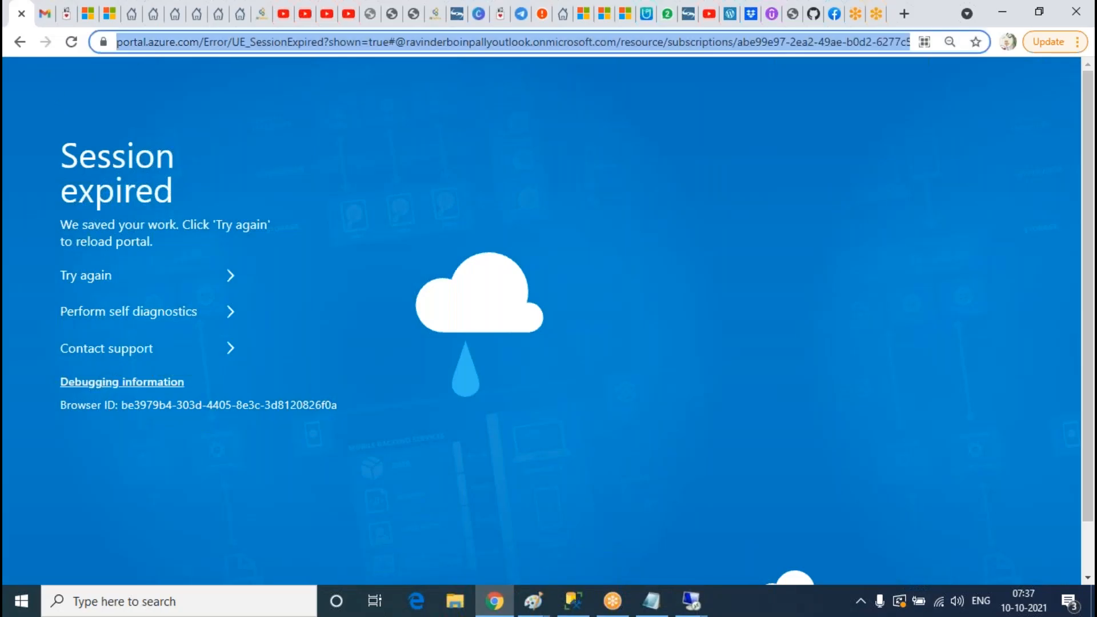
{"action": "type", "text": "portal.azure.com"}
{"action": "key", "text": "Return"}
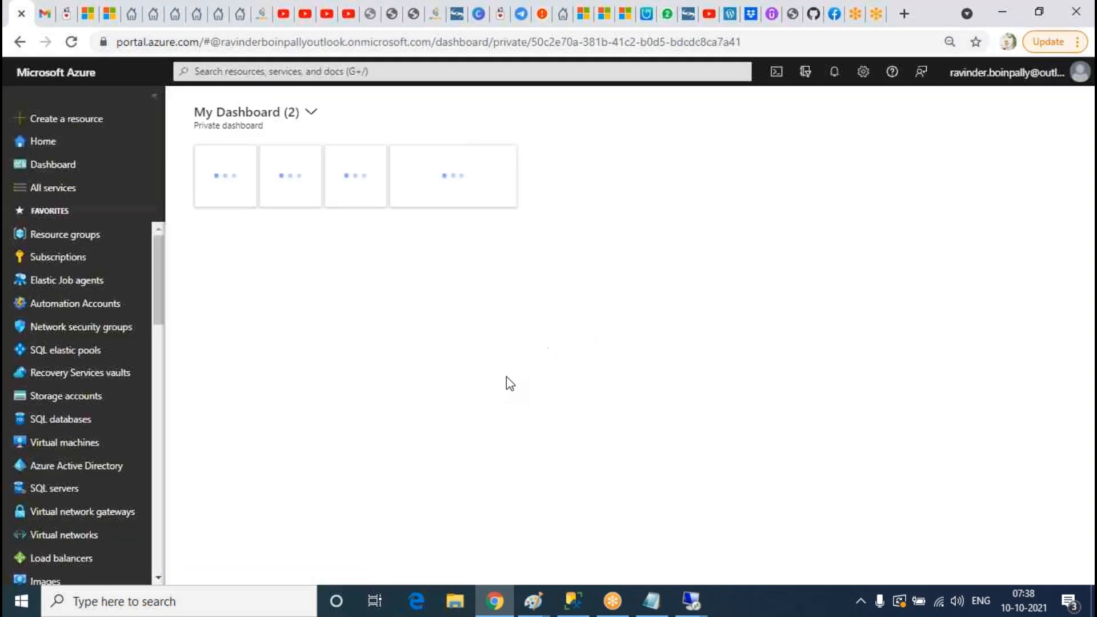
Step: Restart both SQLVM01 and SQLVM02 from the Virtual machines list
{"action": "left_click", "coordinate": [86, 444]}
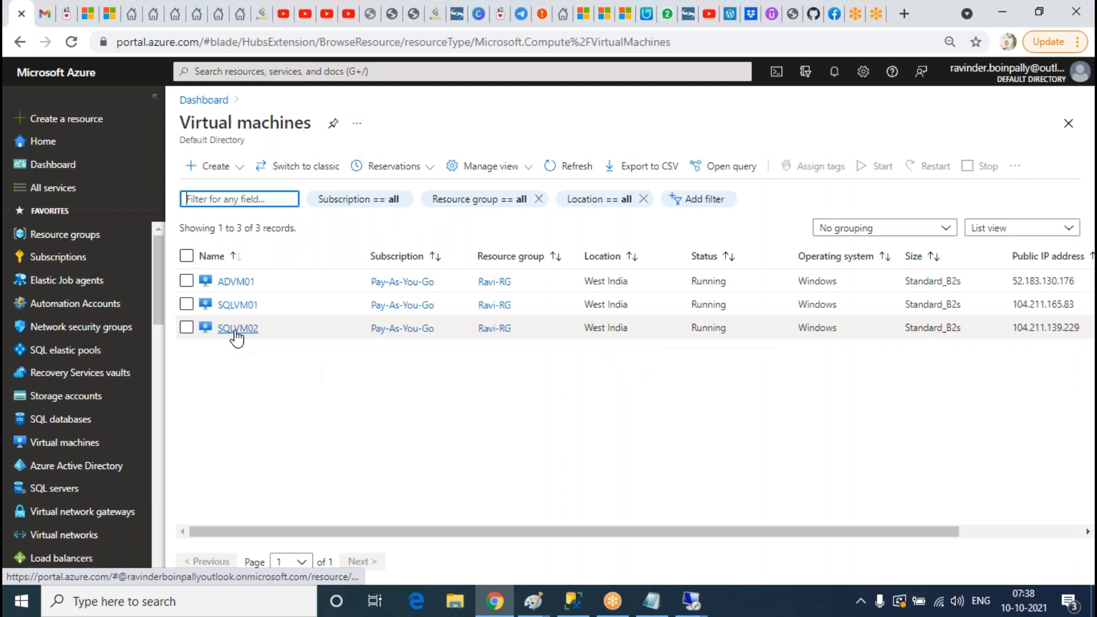
{"action": "left_click", "coordinate": [186, 304]}
{"action": "left_click", "coordinate": [186, 328]}
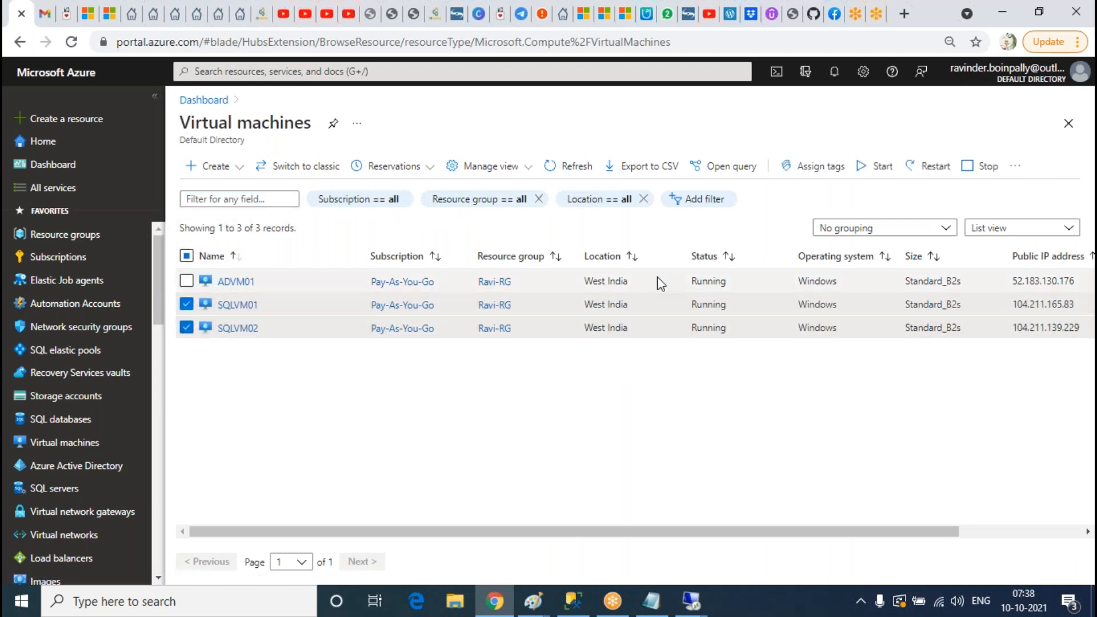
{"action": "left_click", "coordinate": [928, 167]}
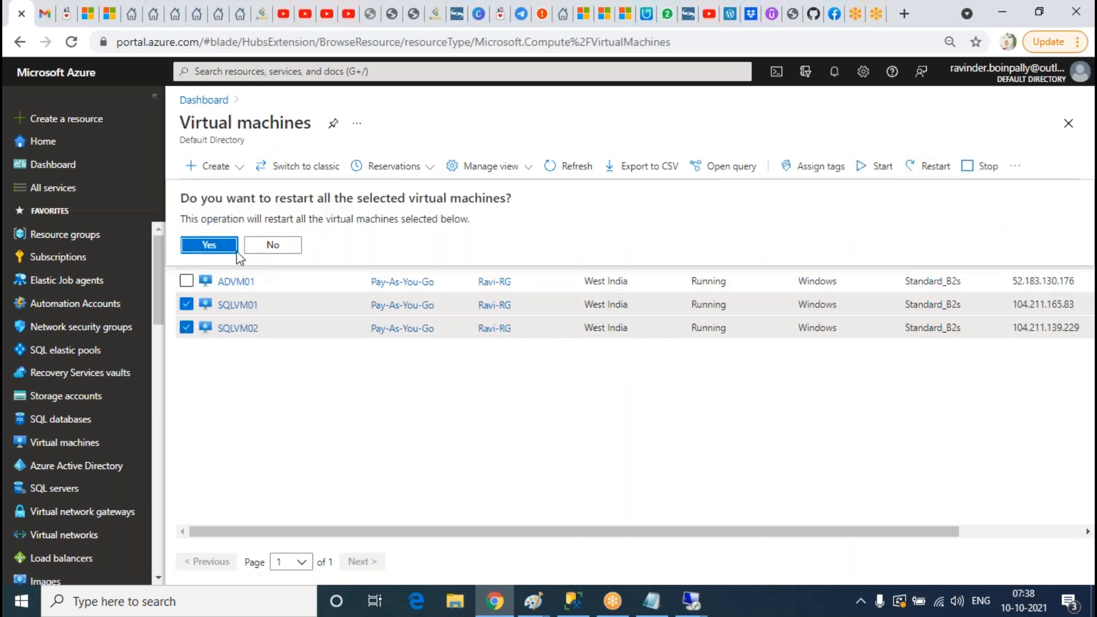
{"action": "left_click", "coordinate": [201, 245]}
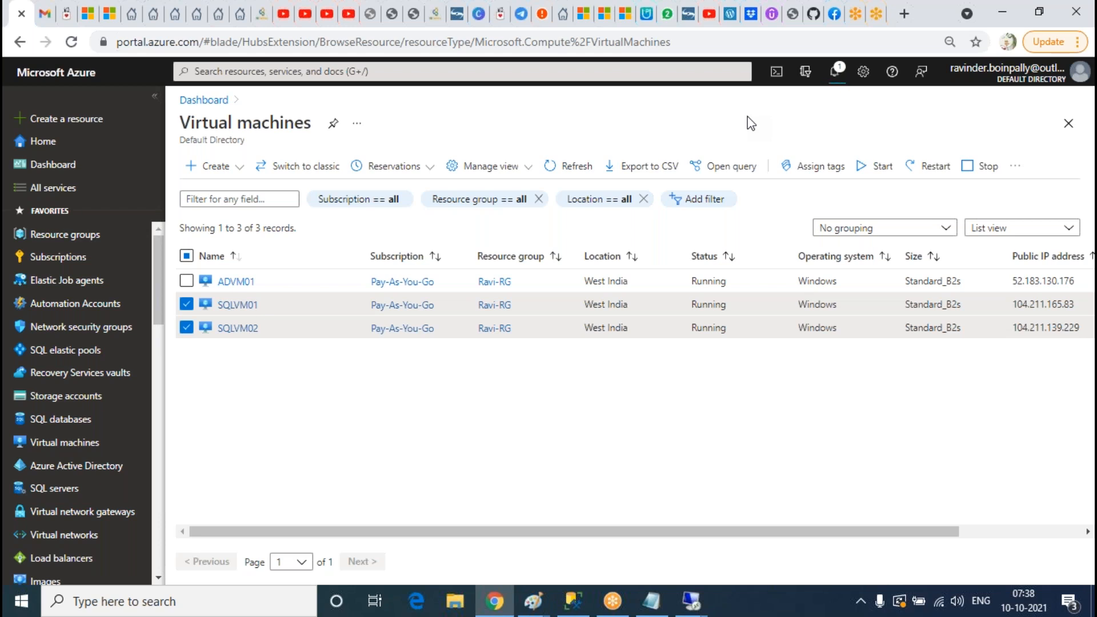
Step: Check the restart notification and refresh the virtual machines list
{"action": "left_click", "coordinate": [834, 70]}
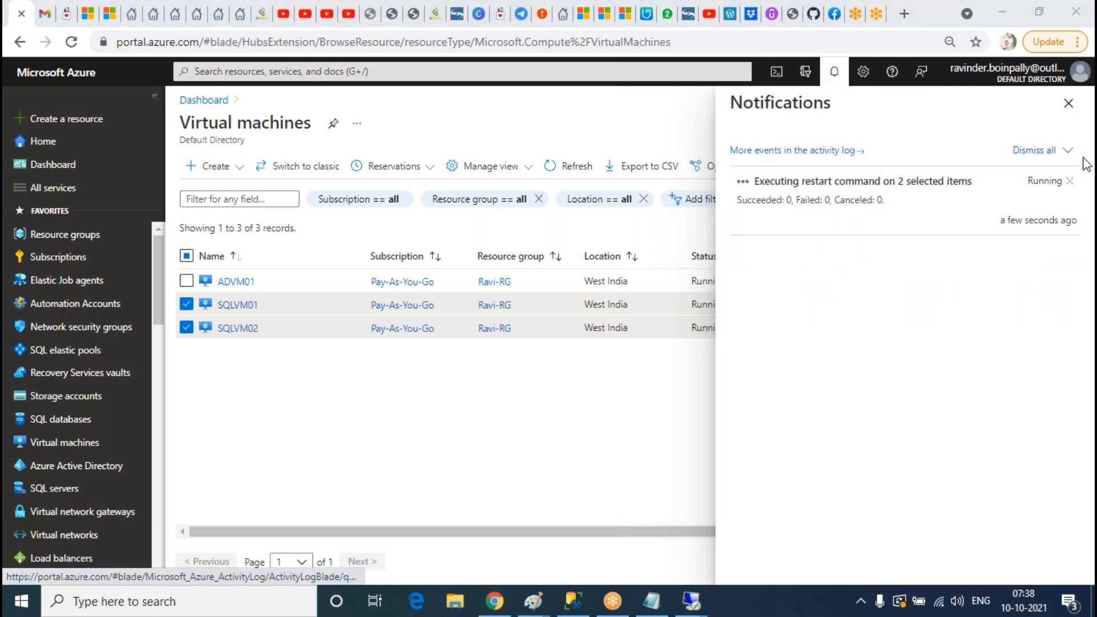
{"action": "left_click", "coordinate": [1068, 103]}
{"action": "left_click", "coordinate": [575, 167]}
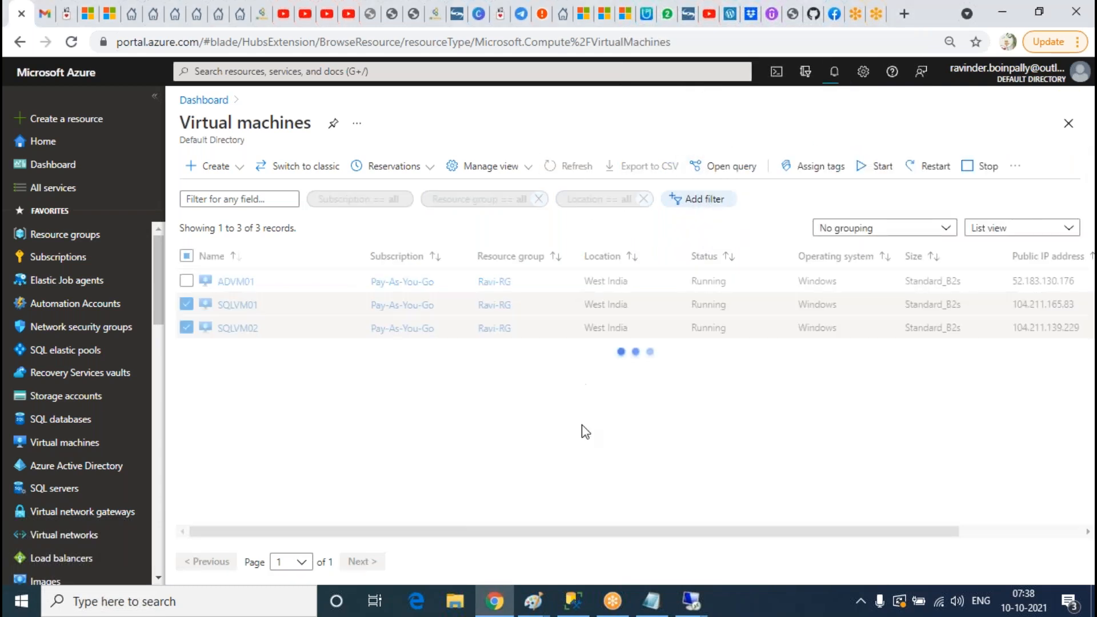
{"action": "left_click", "coordinate": [576, 166]}
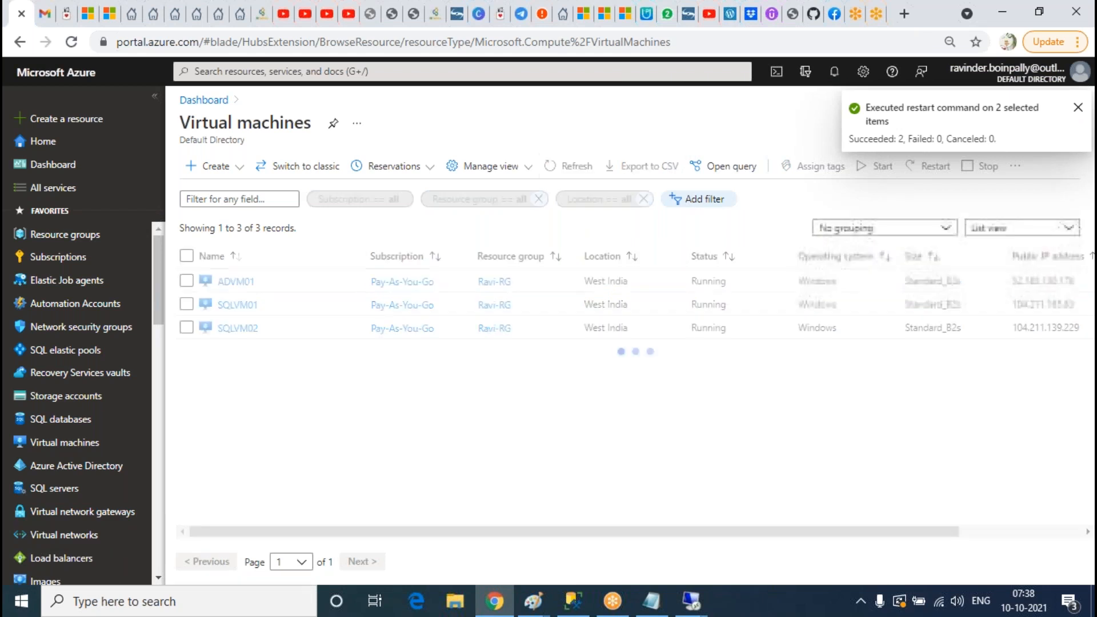
Step: Close the dropped remote session to 104.211.165.83 and check the other open sessions
{"action": "mouse_move", "coordinate": [691, 601]}
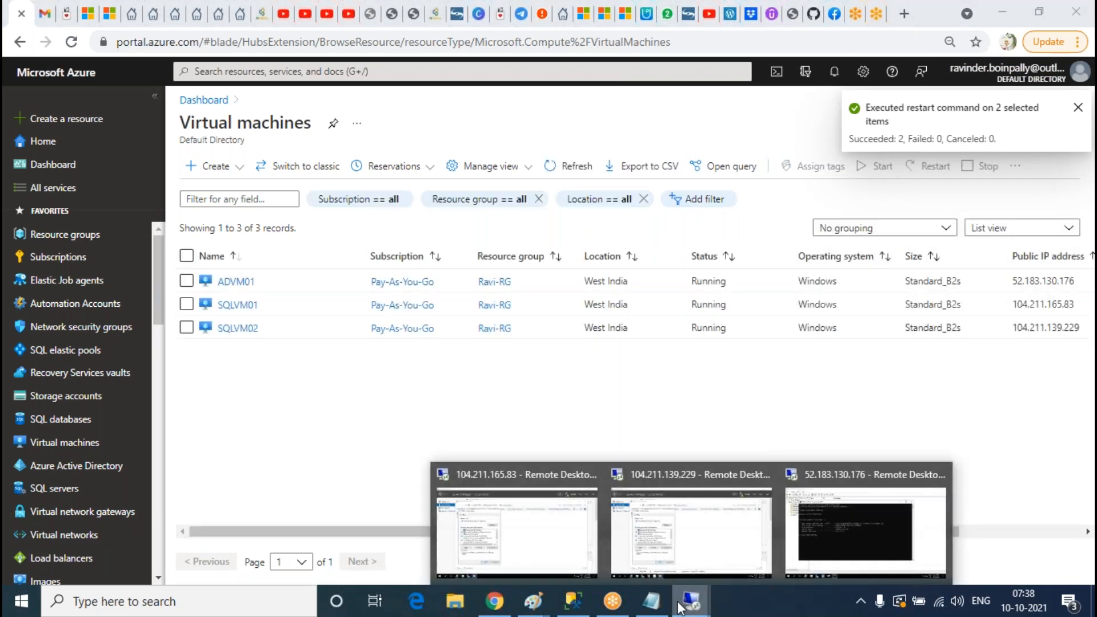
{"action": "left_click", "coordinate": [453, 522]}
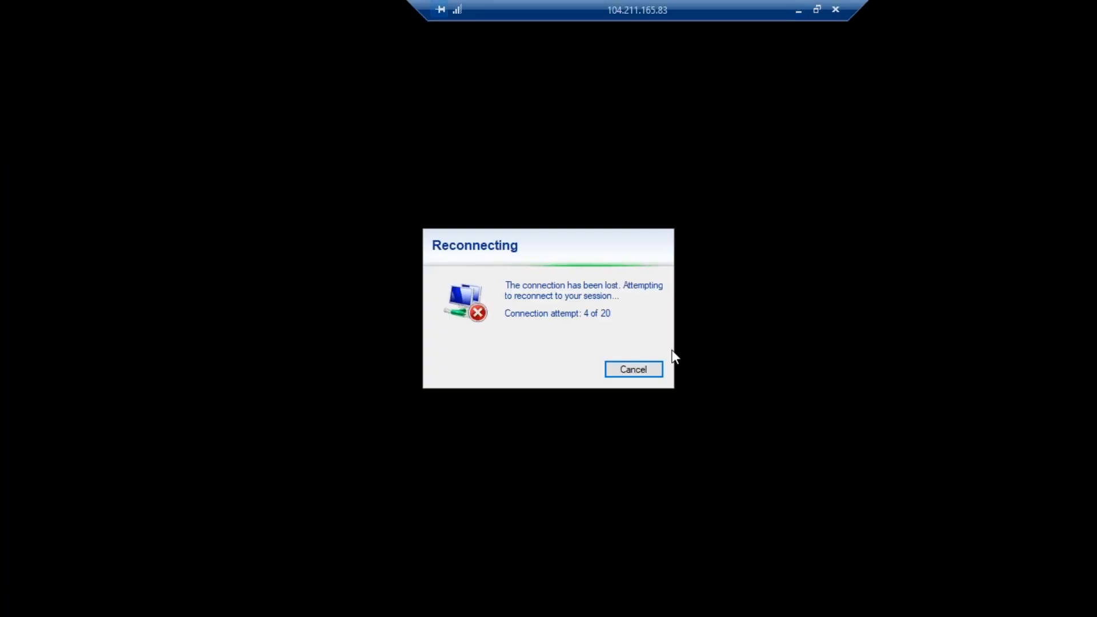
{"action": "left_click", "coordinate": [798, 10]}
{"action": "mouse_move", "coordinate": [692, 601]}
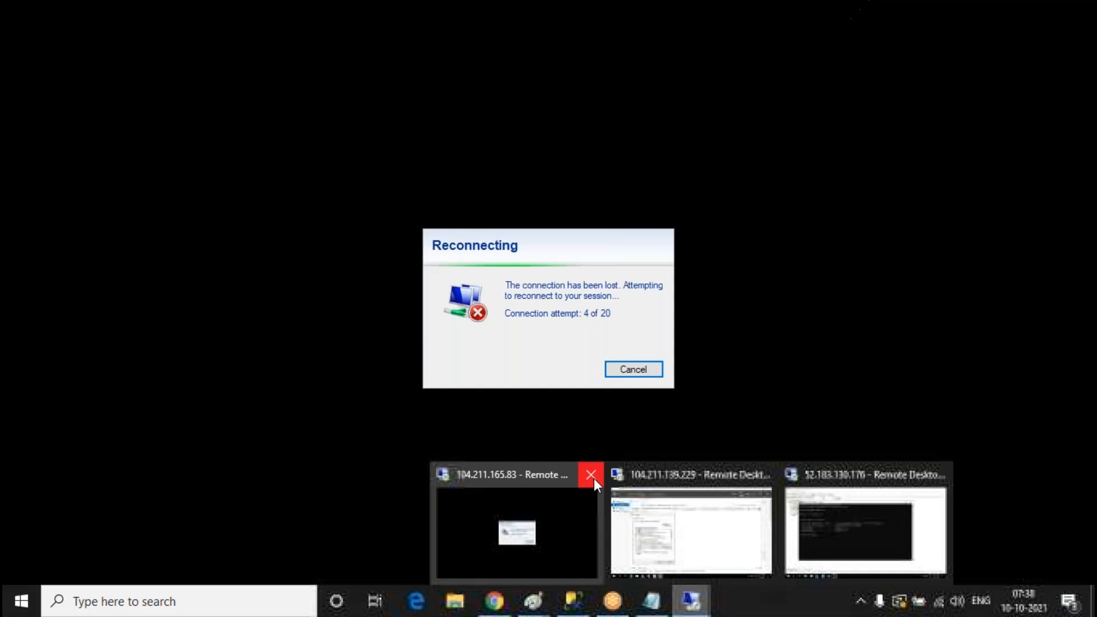
{"action": "left_click", "coordinate": [594, 480]}
{"action": "left_click", "coordinate": [677, 476]}
{"action": "left_click", "coordinate": [691, 601]}
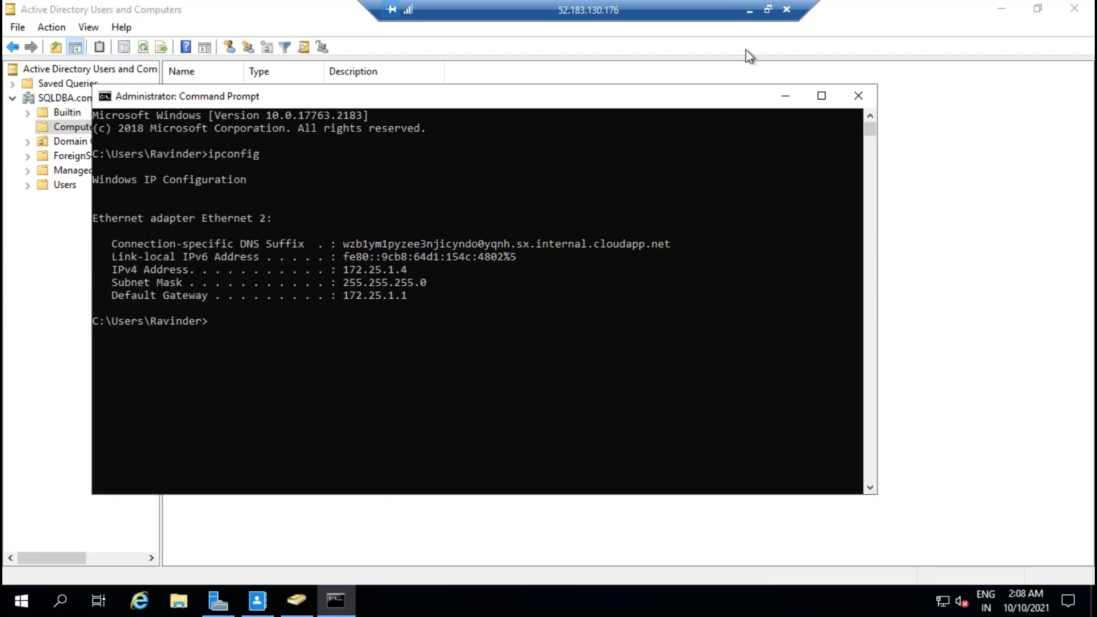
{"action": "left_click", "coordinate": [797, 10]}
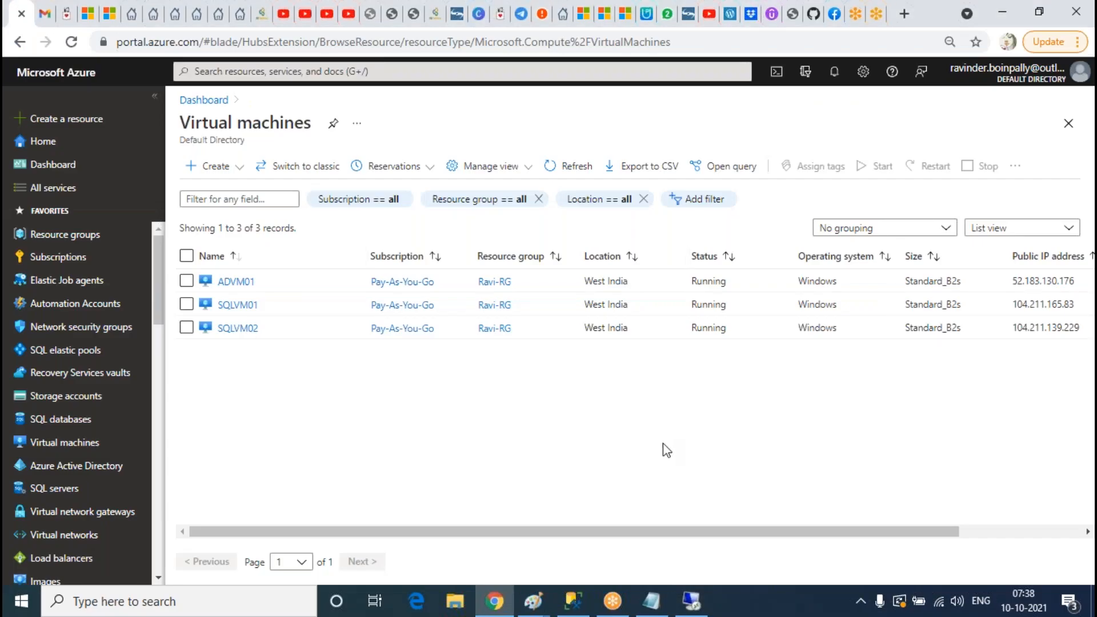
Step: Refresh the VM list and confirm the SQL VMs' restart succeeded in Notifications
{"action": "left_click", "coordinate": [578, 167]}
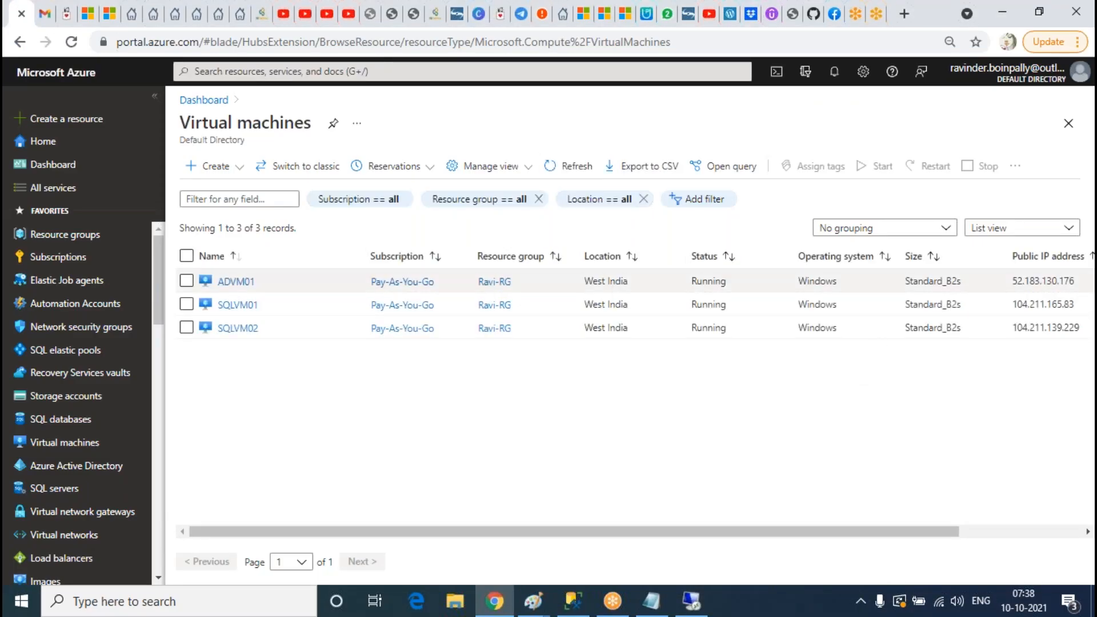
{"action": "left_click", "coordinate": [834, 78]}
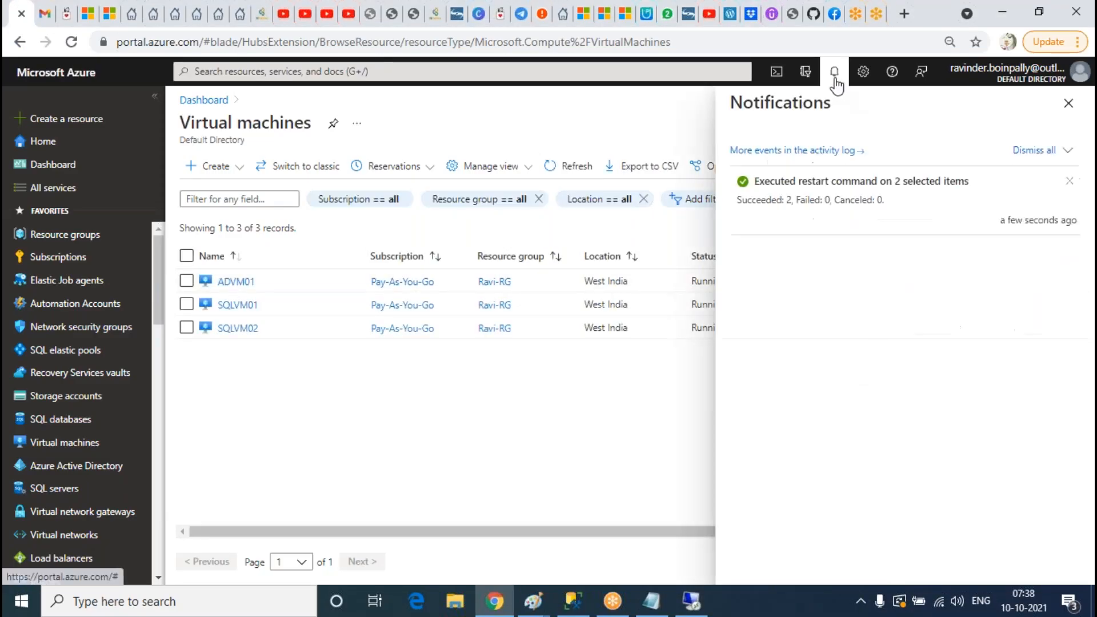
{"action": "left_click", "coordinate": [1067, 103]}
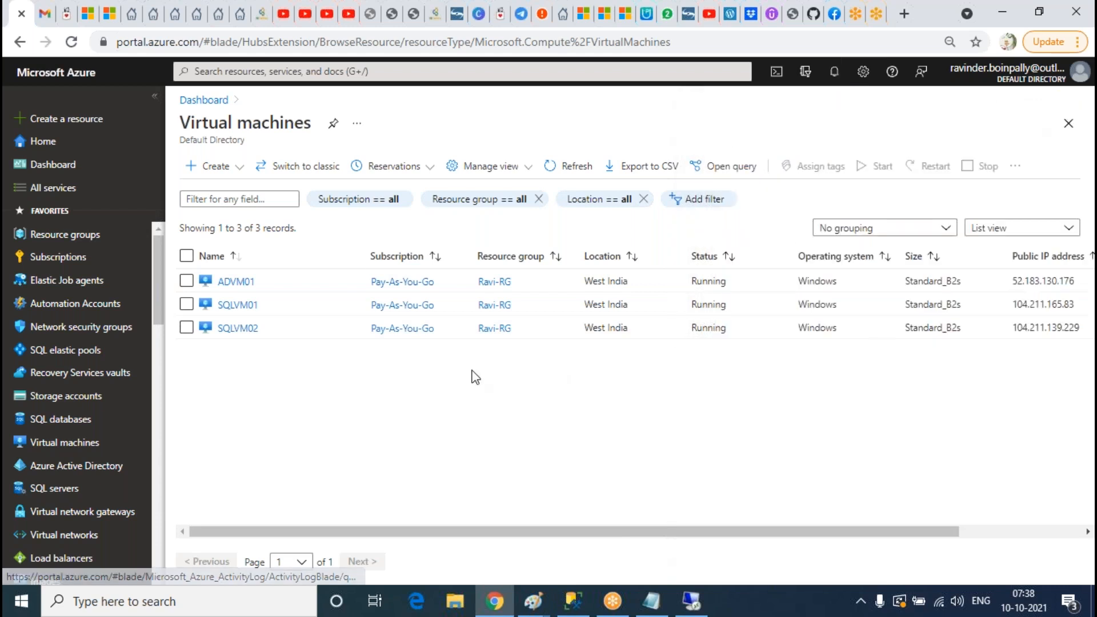
Step: Copy SQLVM01's public IP and connect to 104.211.165.83 with mstsc, retrying after one failure
{"action": "left_click", "coordinate": [236, 305]}
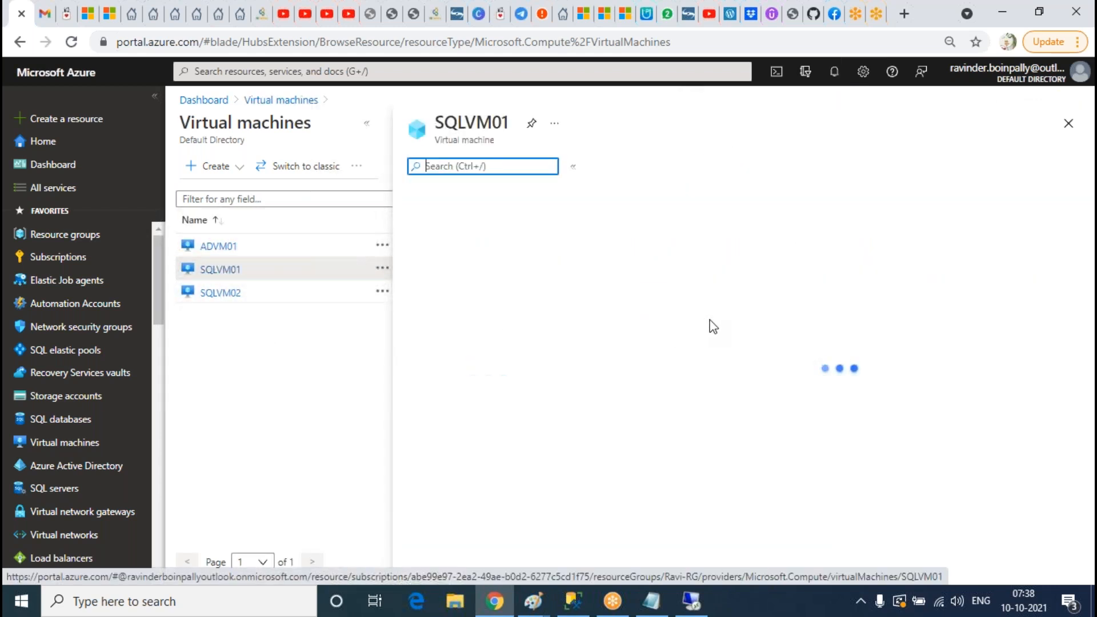
{"action": "left_click", "coordinate": [805, 290]}
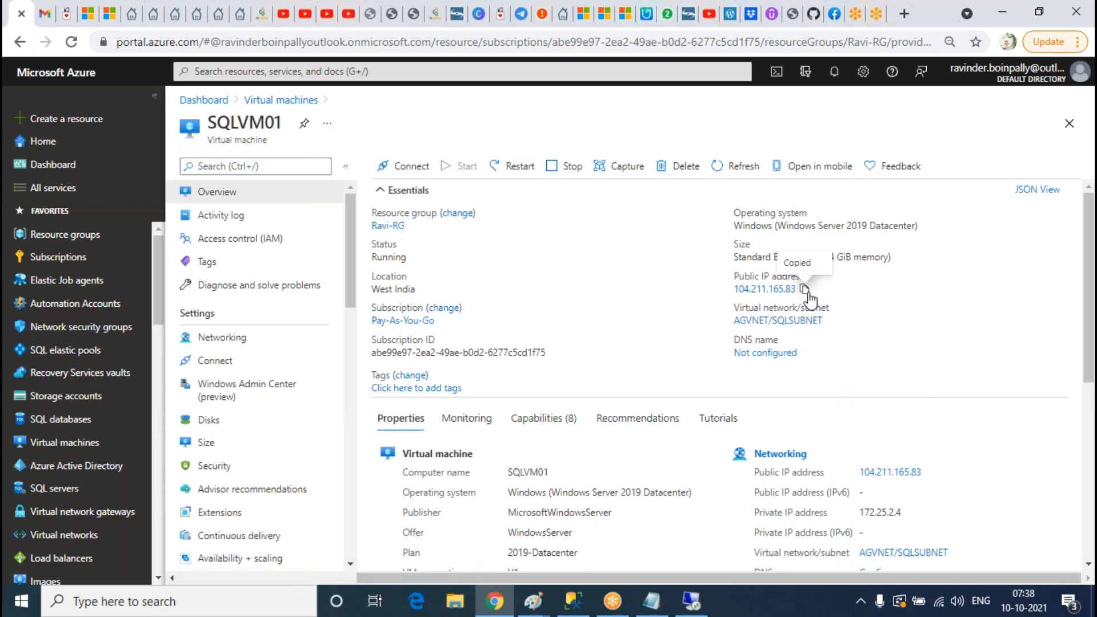
{"action": "left_click", "coordinate": [274, 606]}
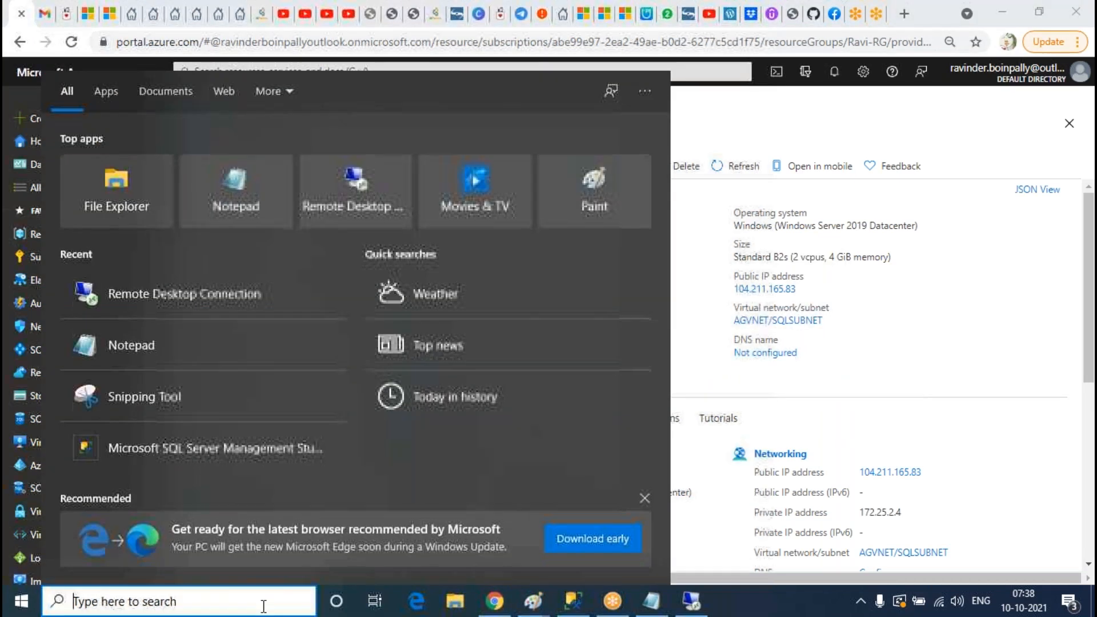
{"action": "type", "text": "mstsc"}
{"action": "key", "text": "Return"}
{"action": "key", "text": "ctrl+v"}
{"action": "key", "text": "Return"}
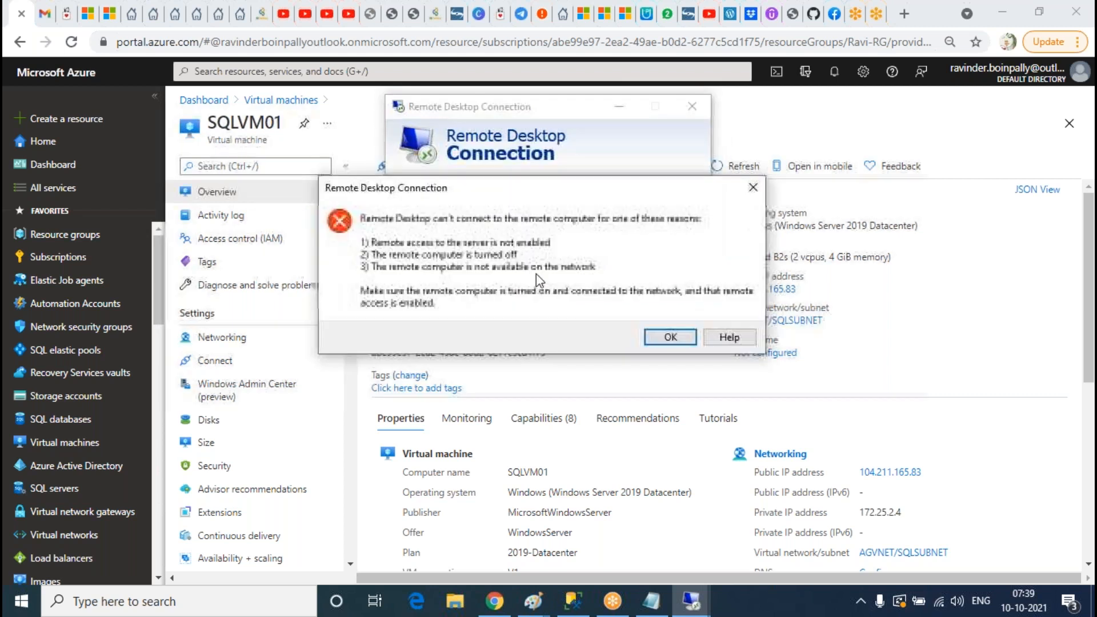
{"action": "left_click", "coordinate": [668, 337]}
{"action": "left_click", "coordinate": [611, 280]}
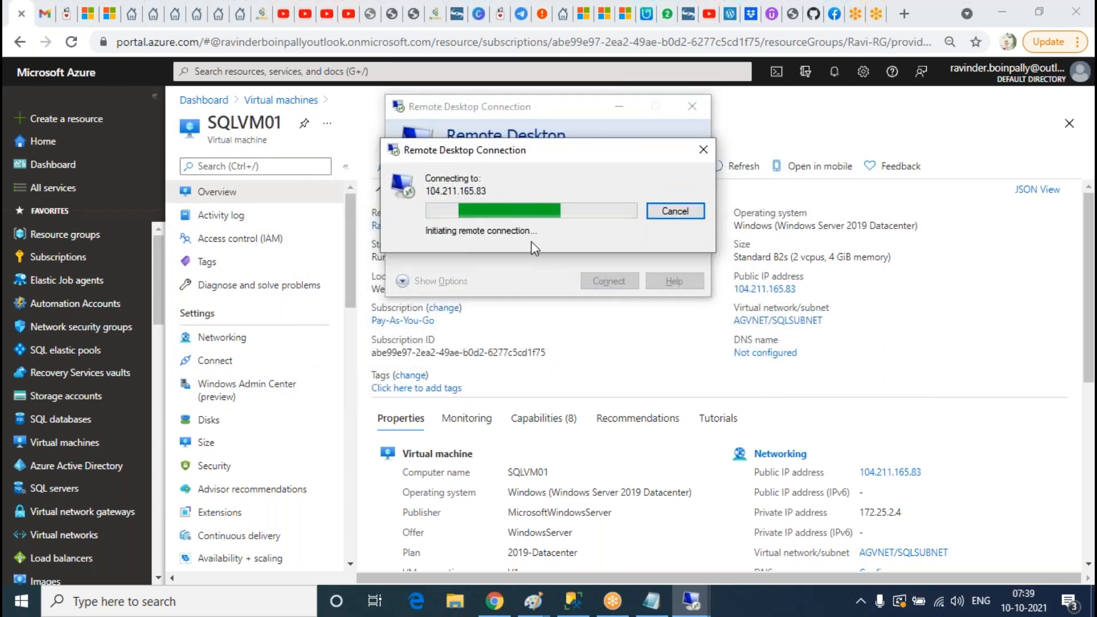
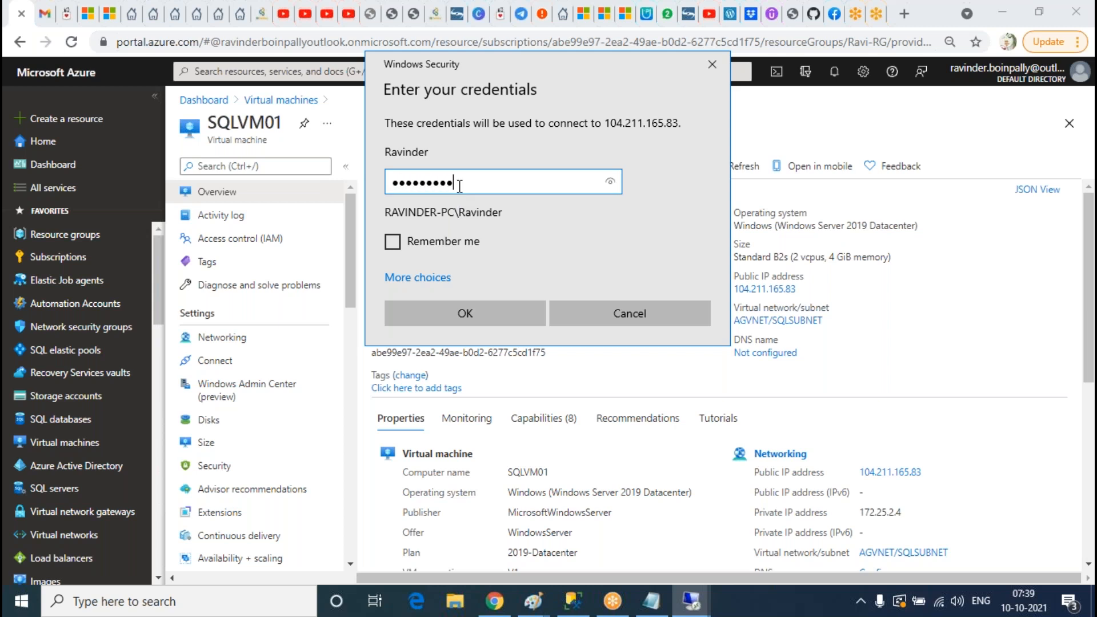
Step: Re-enter the SQLVM01 password, accept its certificate warning, and return to the Virtual machines list
{"action": "key", "text": "Return"}
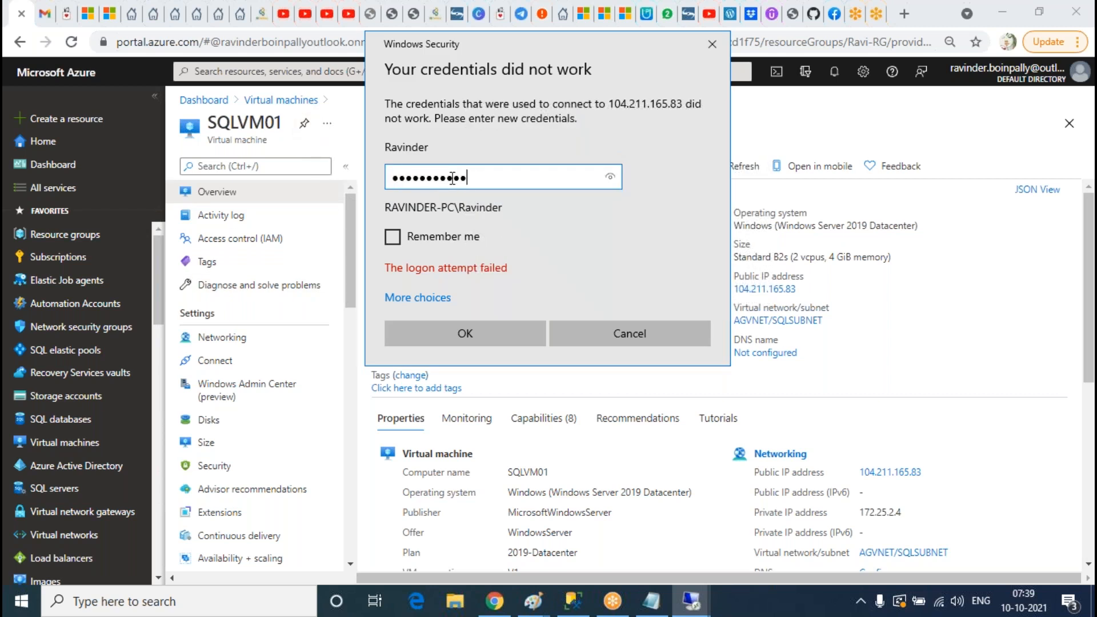
{"action": "key", "text": "Return"}
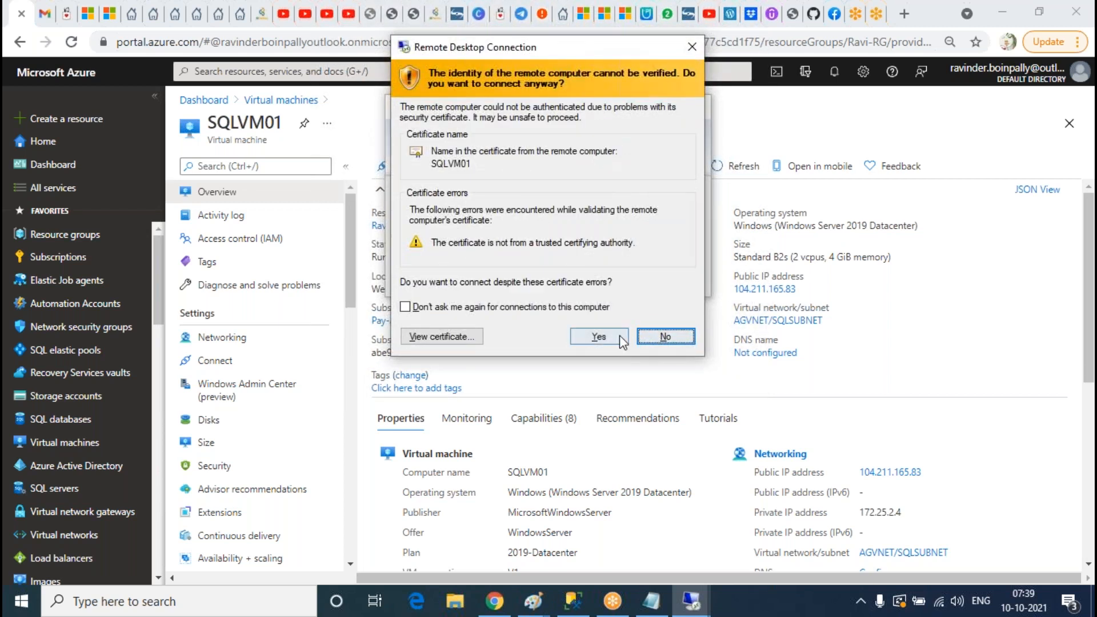
{"action": "left_click", "coordinate": [620, 337]}
{"action": "left_click", "coordinate": [309, 100]}
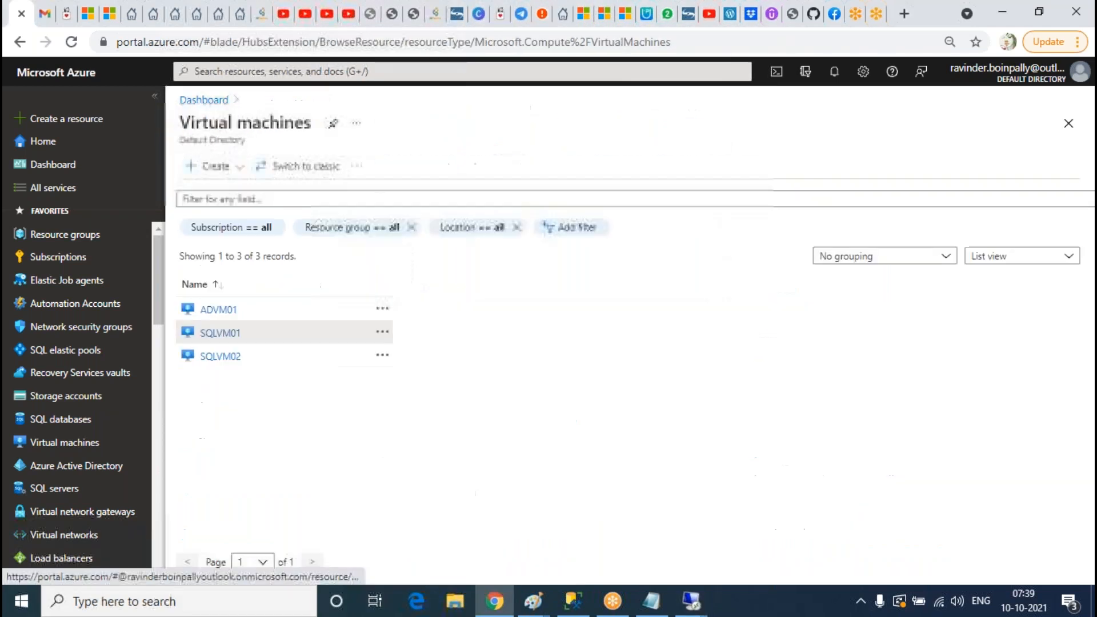
Step: Open SQLVM02 in the portal and connect to 104.211.139.229 via mstsc, accepting the certificate
{"action": "left_click", "coordinate": [253, 327]}
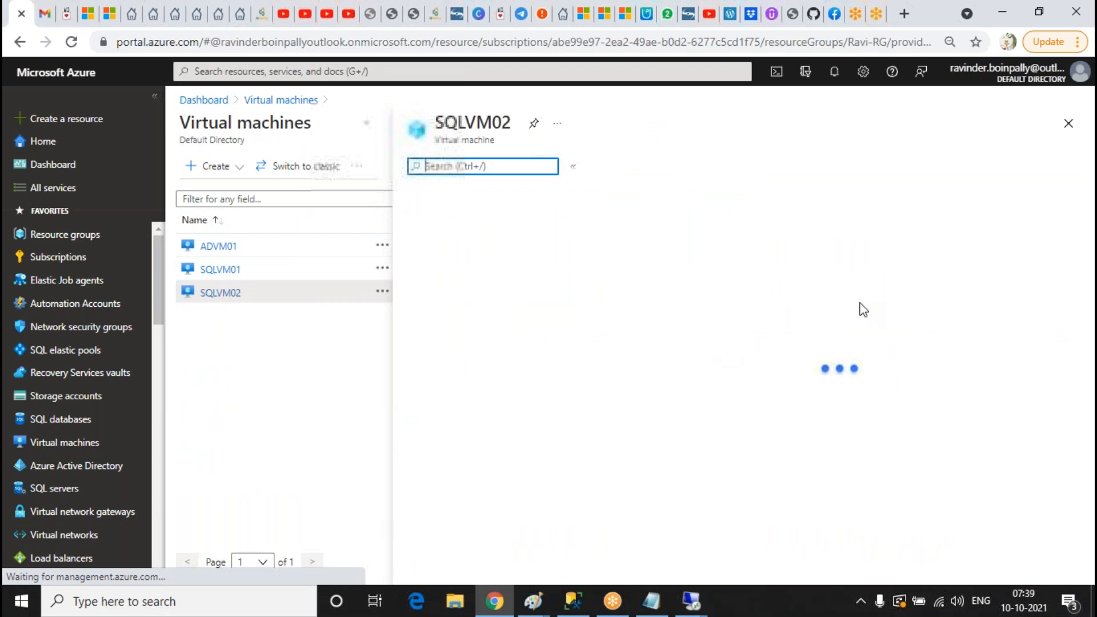
{"action": "left_click", "coordinate": [250, 610]}
{"action": "type", "text": "mstsc"}
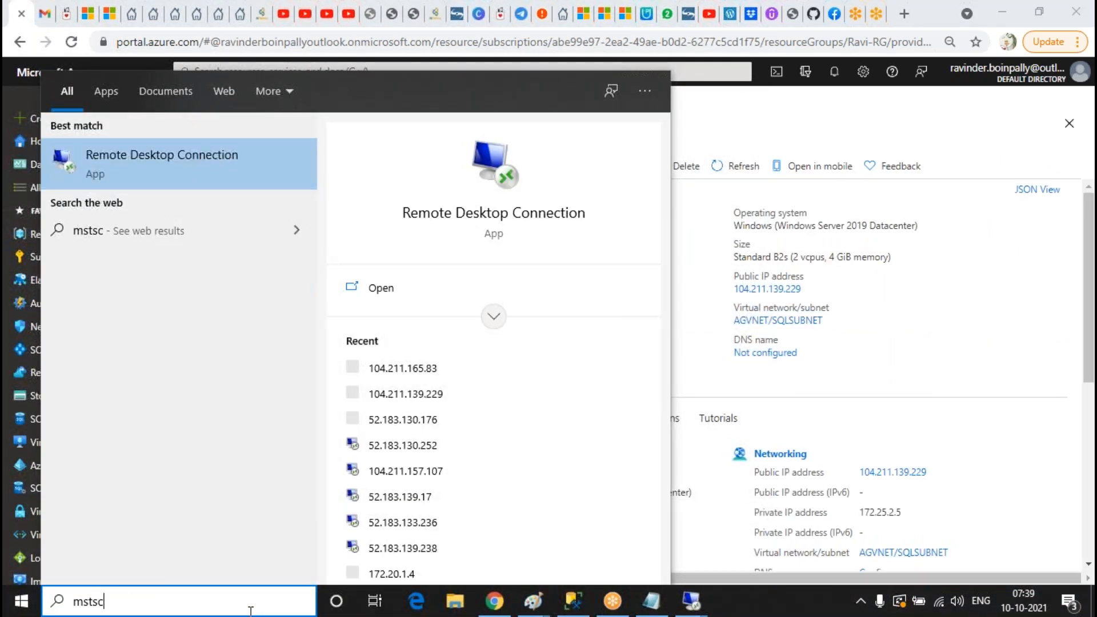
{"action": "key", "text": "Return"}
{"action": "key", "text": "Return"}
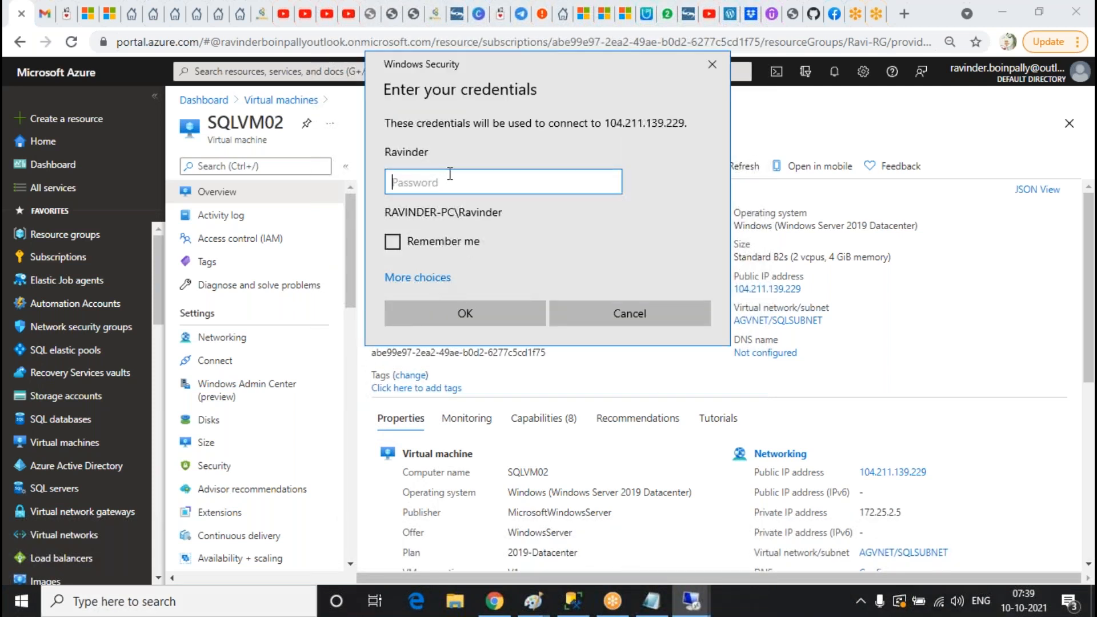
{"action": "type", "text": "••"}
{"action": "key", "text": "Return"}
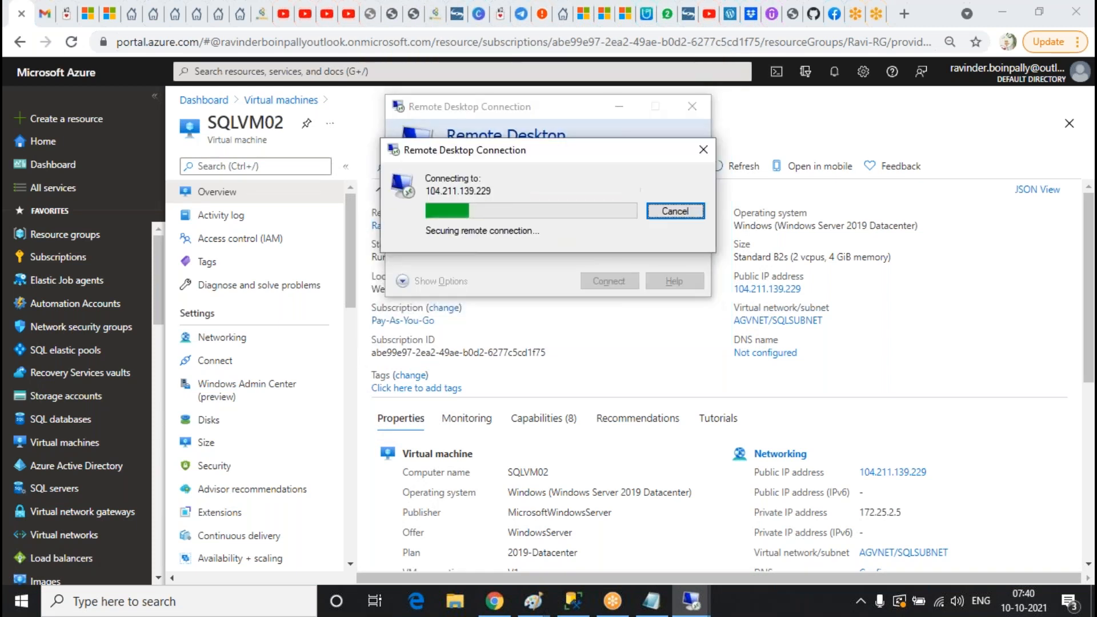
{"action": "left_click", "coordinate": [598, 337]}
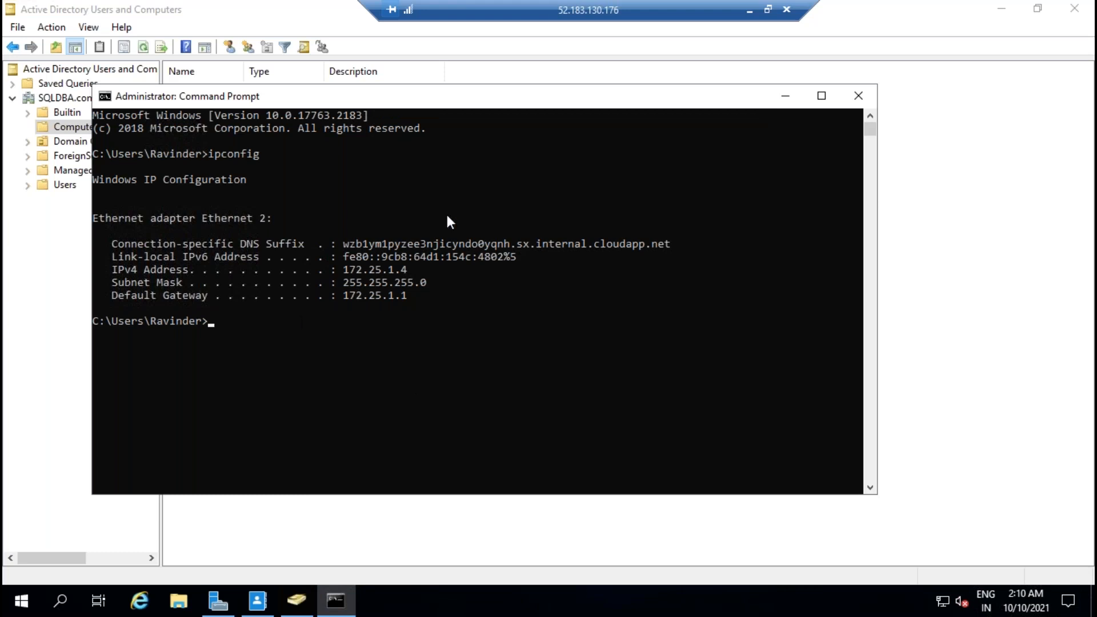
Step: Minimize Command Prompt to view ADUC's empty Computers folder, then switch to the SQLVM02 session
{"action": "left_click", "coordinate": [785, 98]}
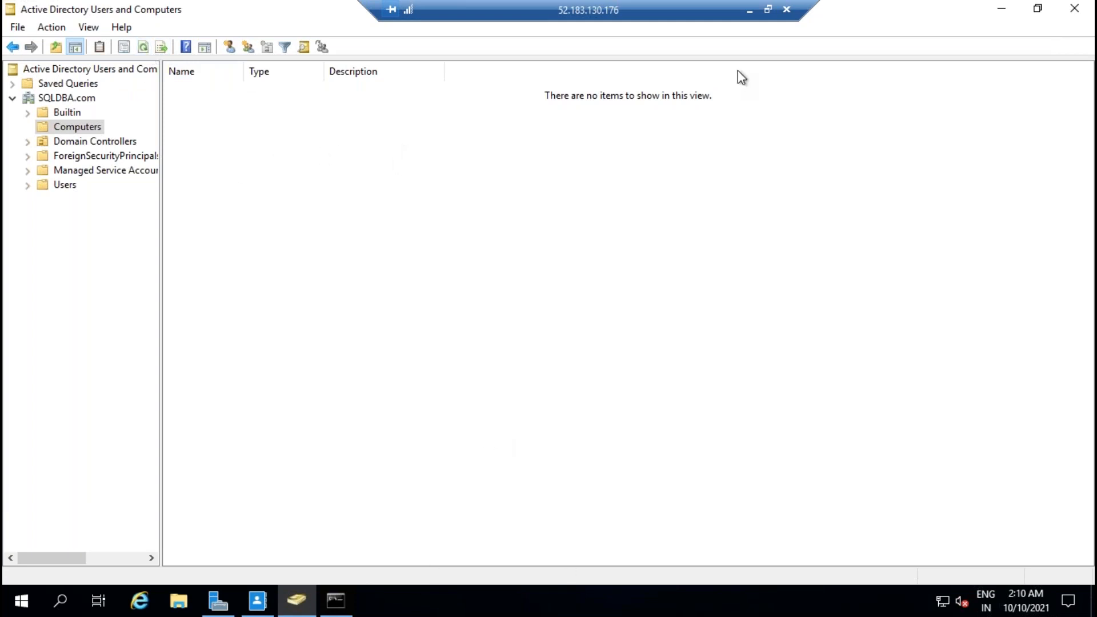
{"action": "left_click", "coordinate": [749, 9]}
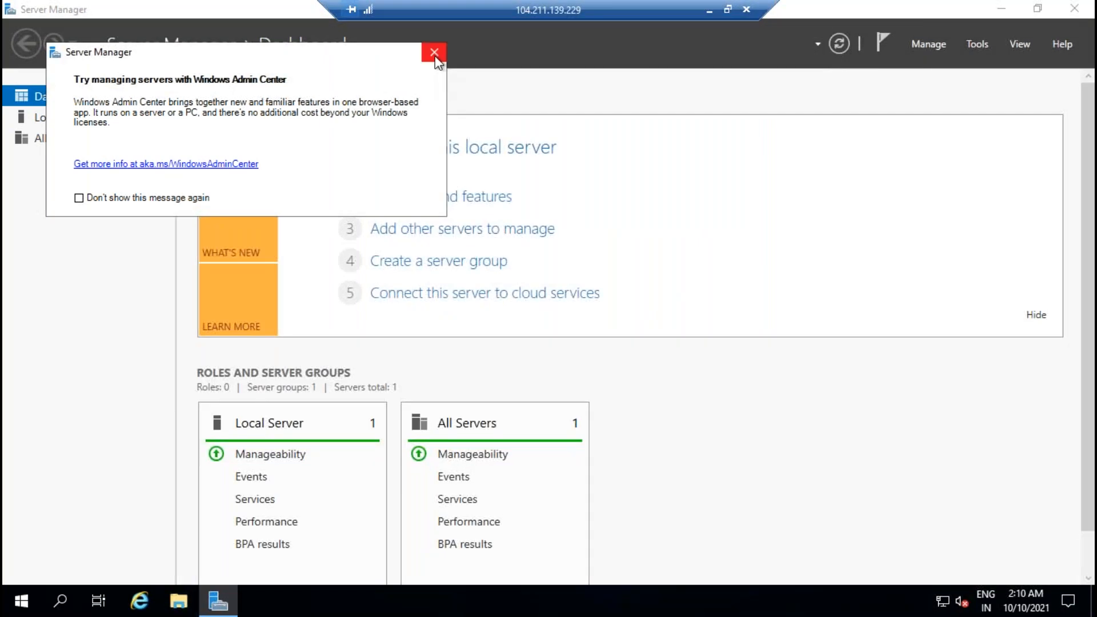
Step: On SQLVM02's Local Server page, change its membership from workgroup to the SQLDBA.com domain
{"action": "left_click", "coordinate": [434, 52]}
{"action": "left_click", "coordinate": [73, 117]}
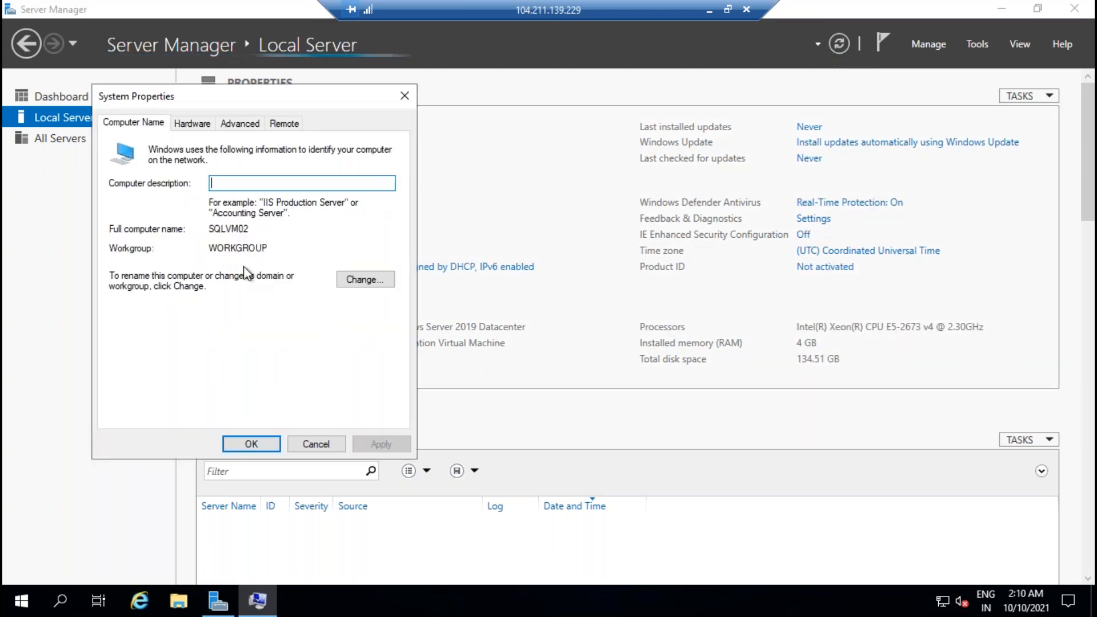
{"action": "left_click", "coordinate": [363, 279]}
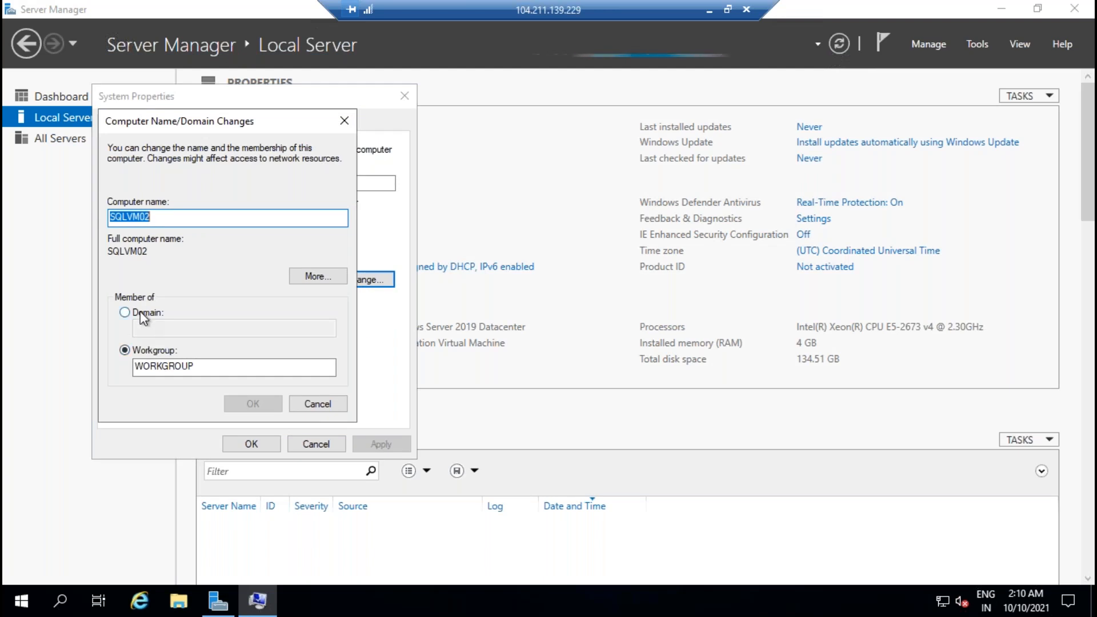
{"action": "left_click", "coordinate": [139, 312]}
{"action": "left_click", "coordinate": [186, 329]}
{"action": "type", "text": "S"}
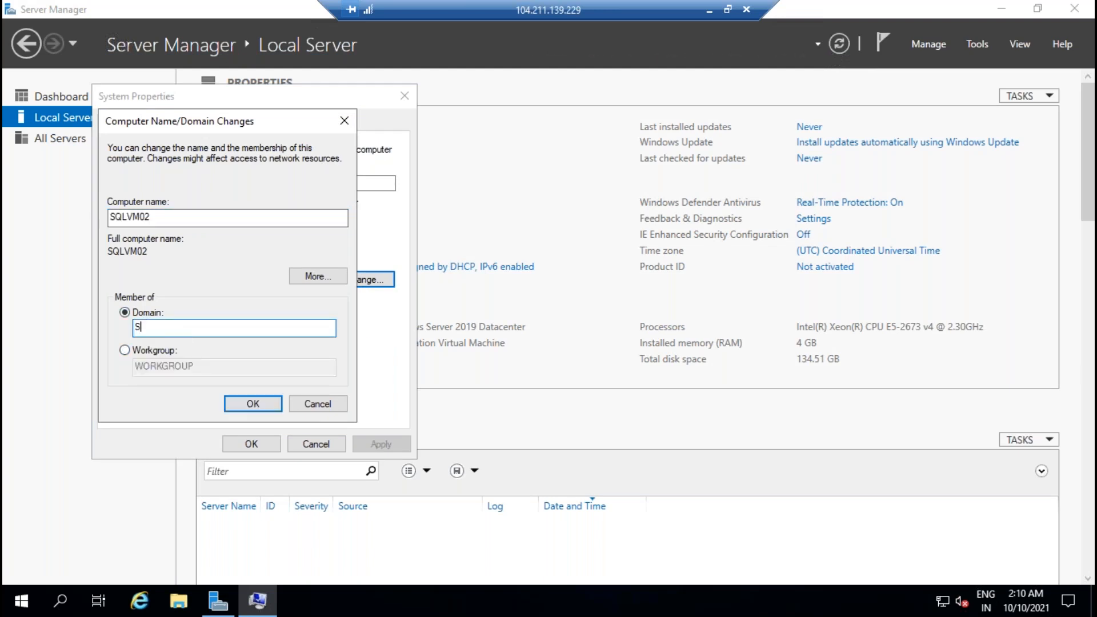
{"action": "type", "text": "QLDBA.com"}
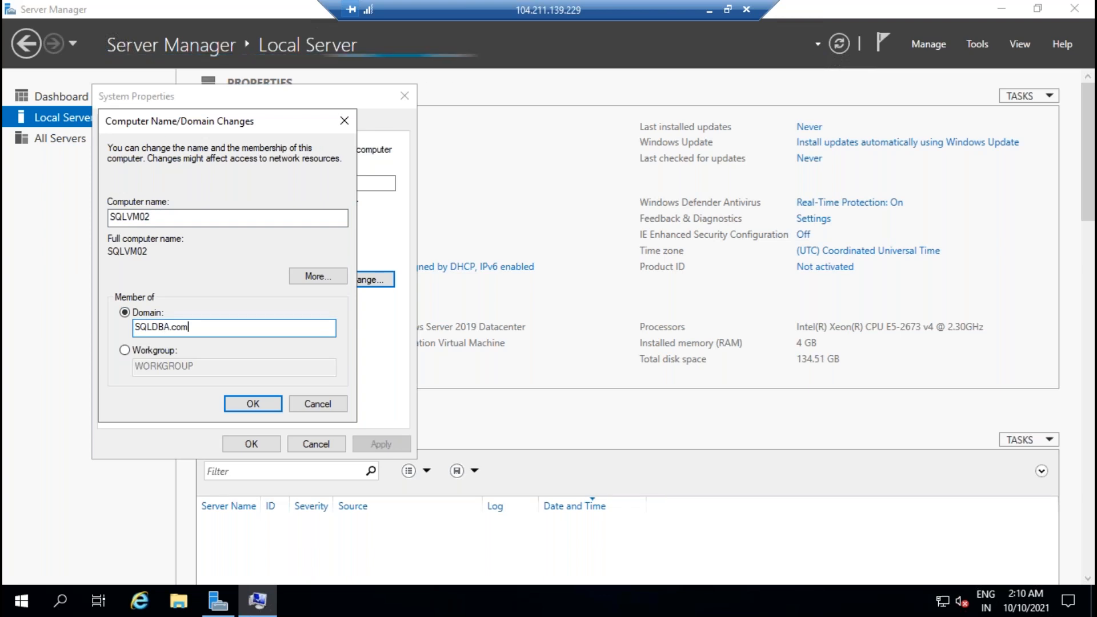
{"action": "key", "text": "Return"}
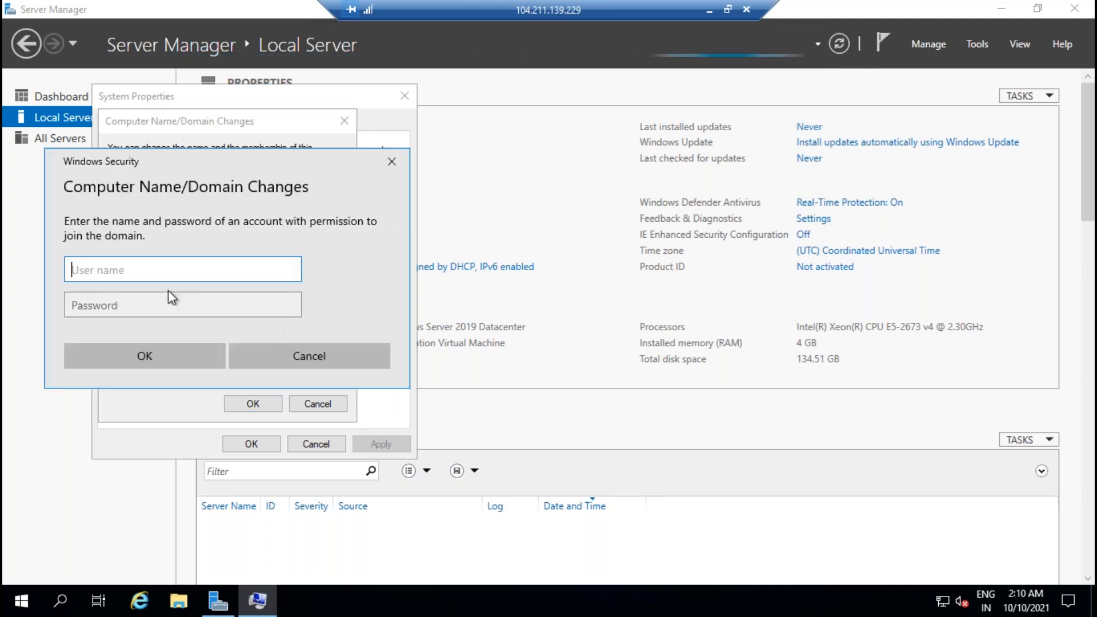
Step: Authenticate with the SQLDBA domain admin account, acknowledge the welcome, and restart SQLVM02 now
{"action": "type", "text": "SQLDBA"}
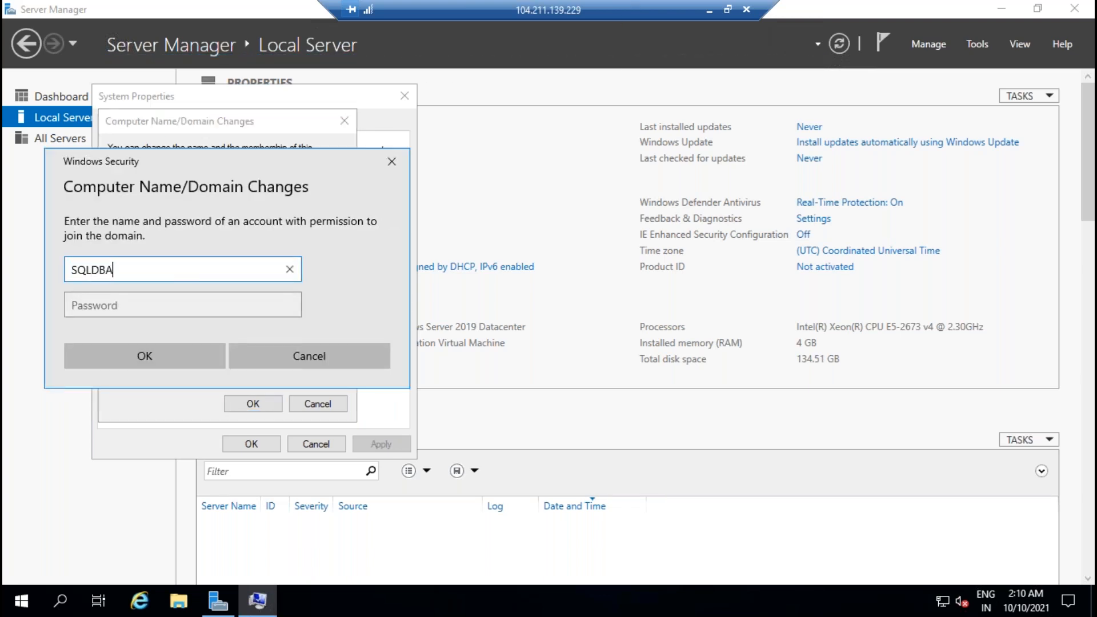
{"action": "type", "text": "\\Ravinder"}
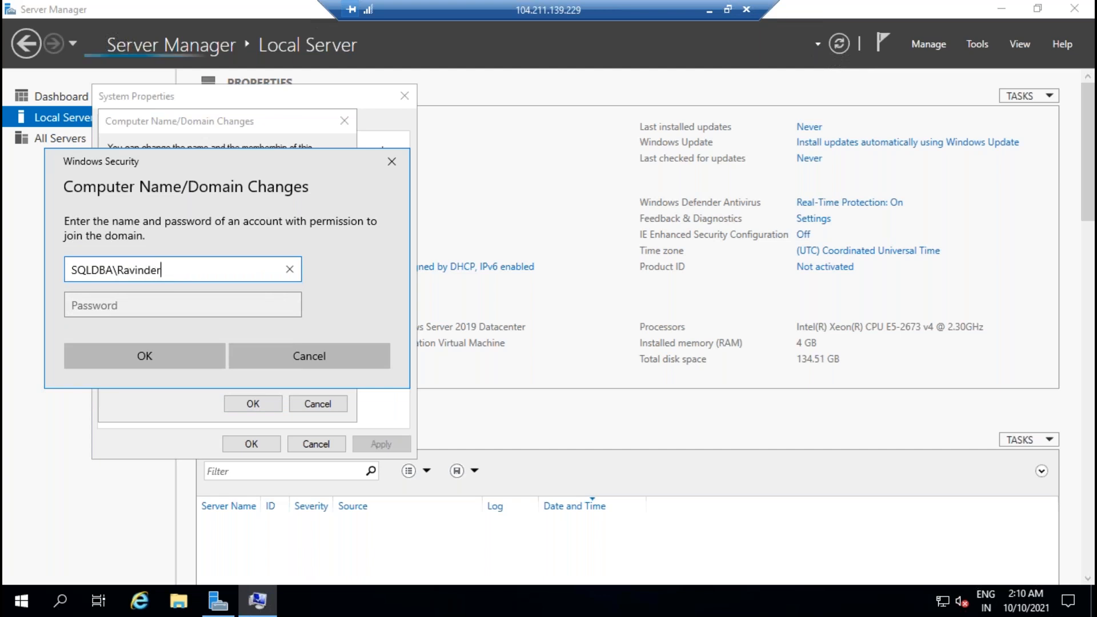
{"action": "key", "text": "Tab"}
{"action": "type", "text": "•••••••••"}
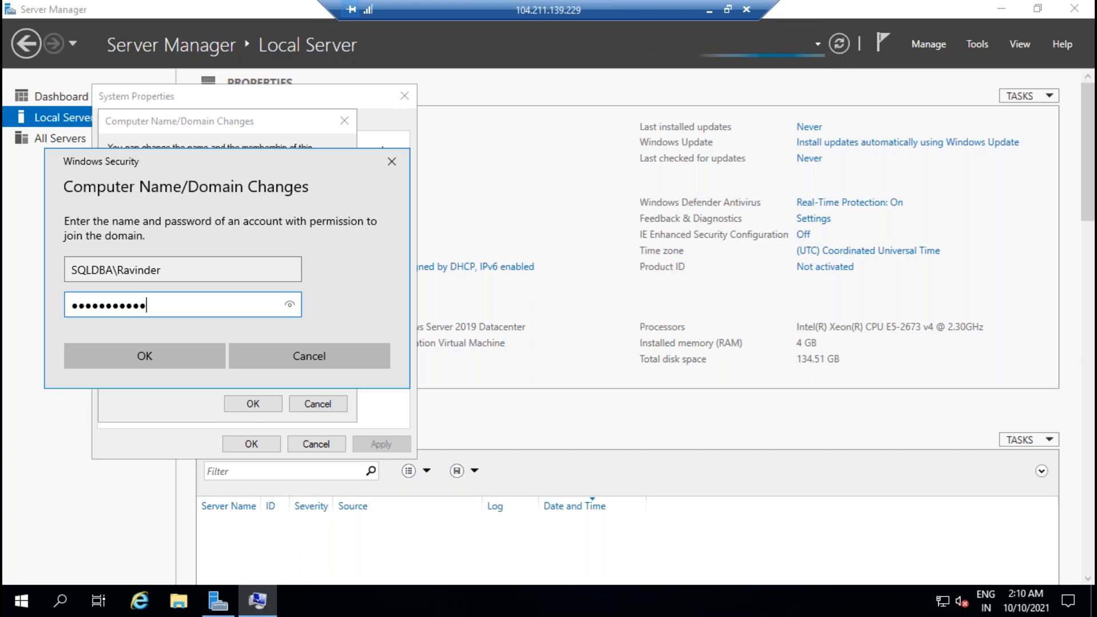
{"action": "key", "text": "Return"}
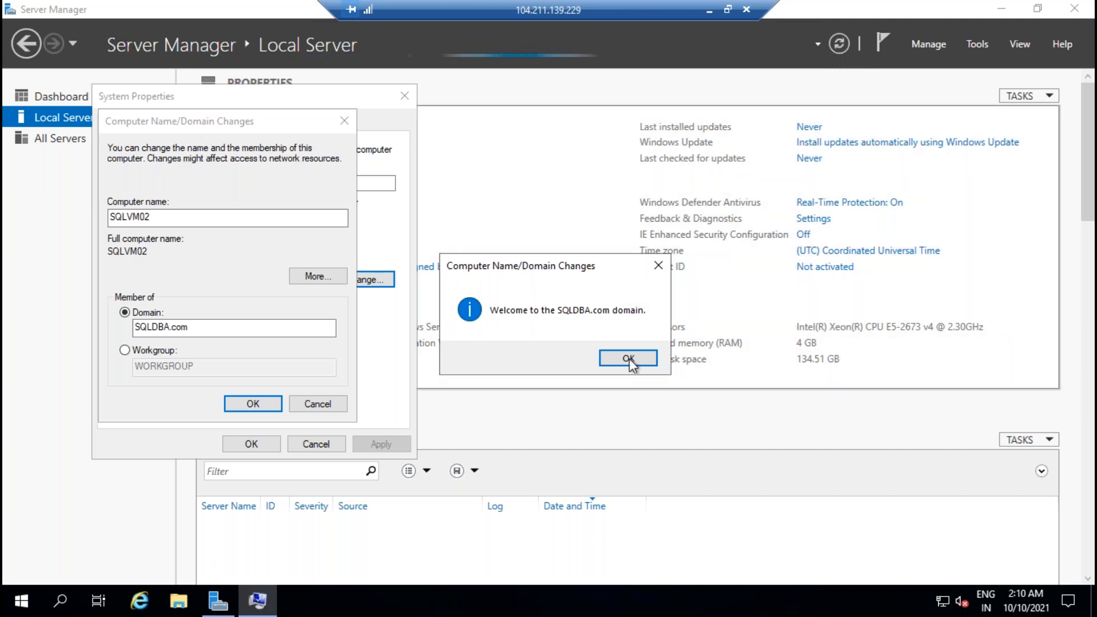
{"action": "left_click", "coordinate": [626, 357]}
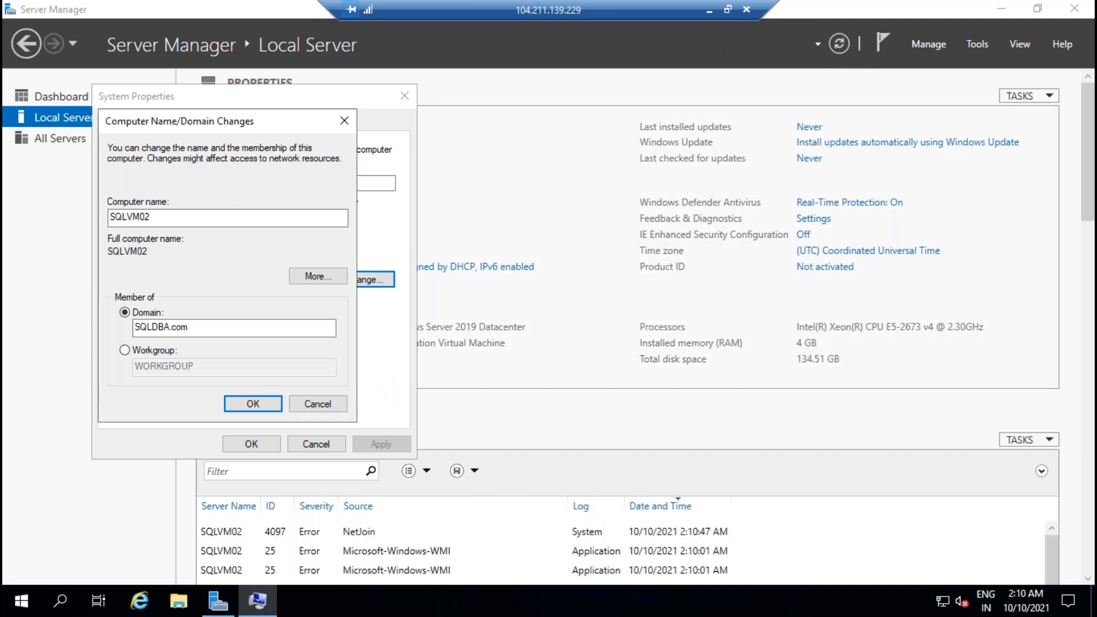
{"action": "left_click", "coordinate": [647, 321]}
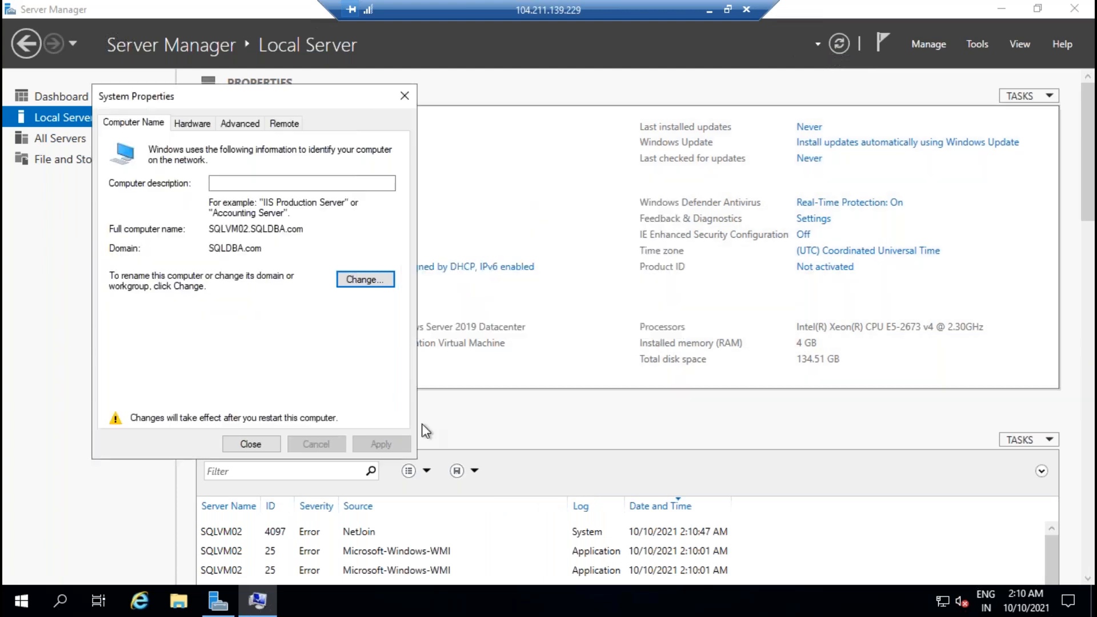
{"action": "left_click", "coordinate": [263, 448]}
{"action": "left_click", "coordinate": [547, 320]}
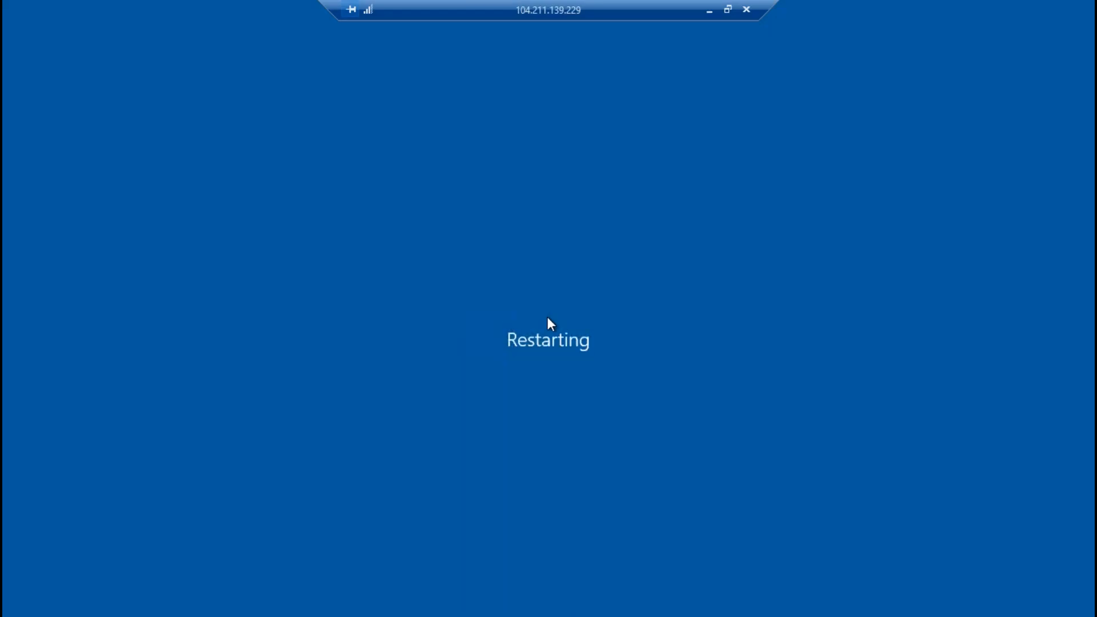
Step: Refresh the domain controller's Computers container to confirm SQLVM02 now appears
{"action": "left_click", "coordinate": [708, 11]}
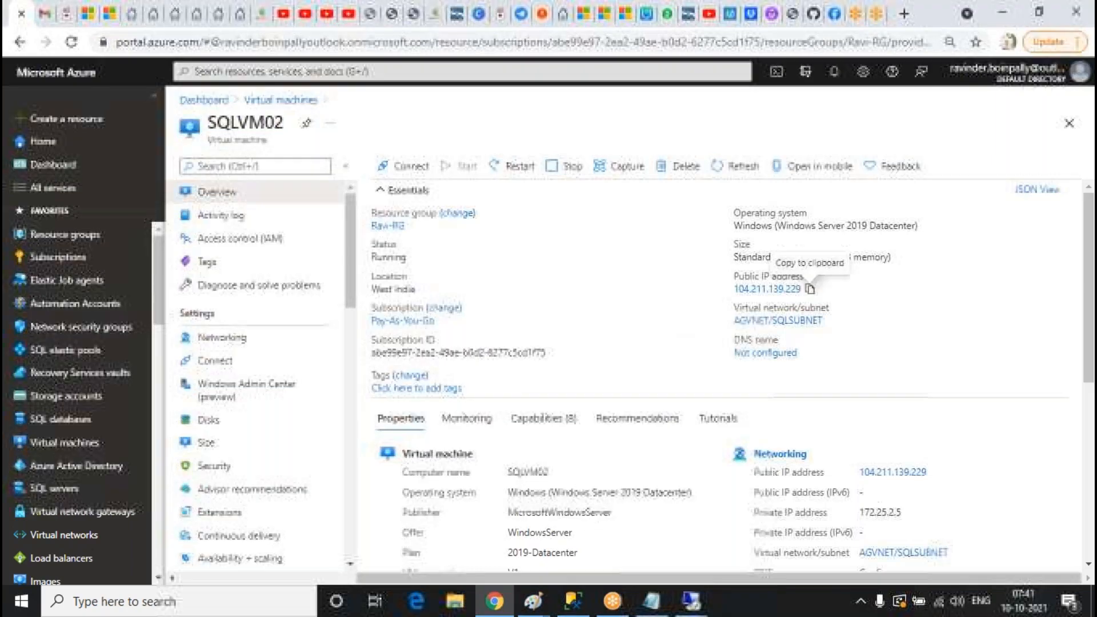
{"action": "mouse_move", "coordinate": [699, 606]}
{"action": "left_click", "coordinate": [600, 548]}
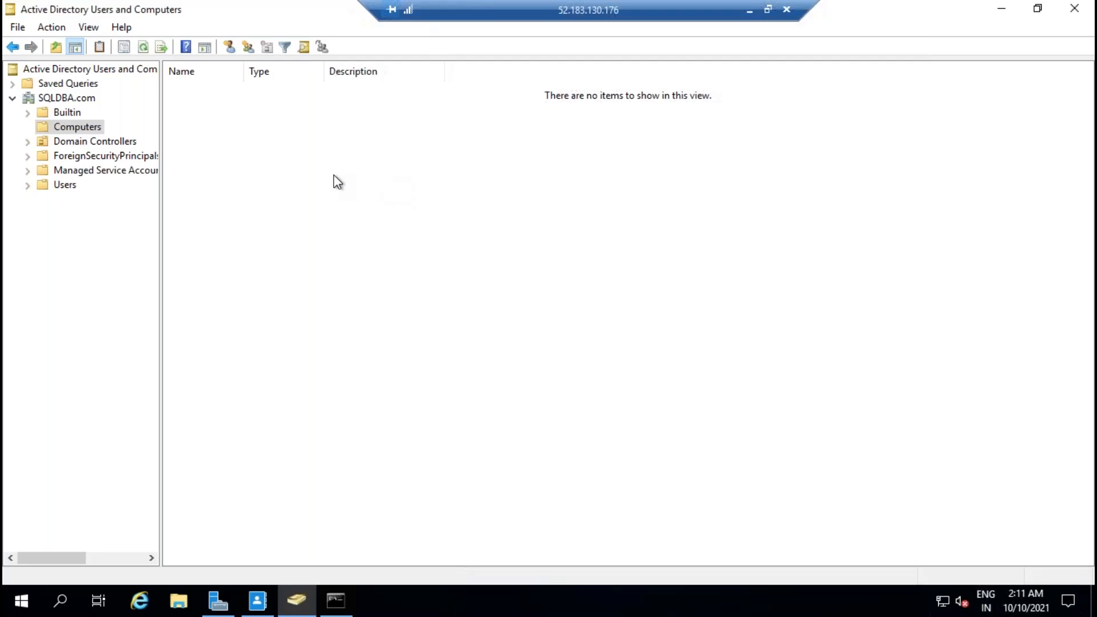
{"action": "left_click", "coordinate": [145, 44]}
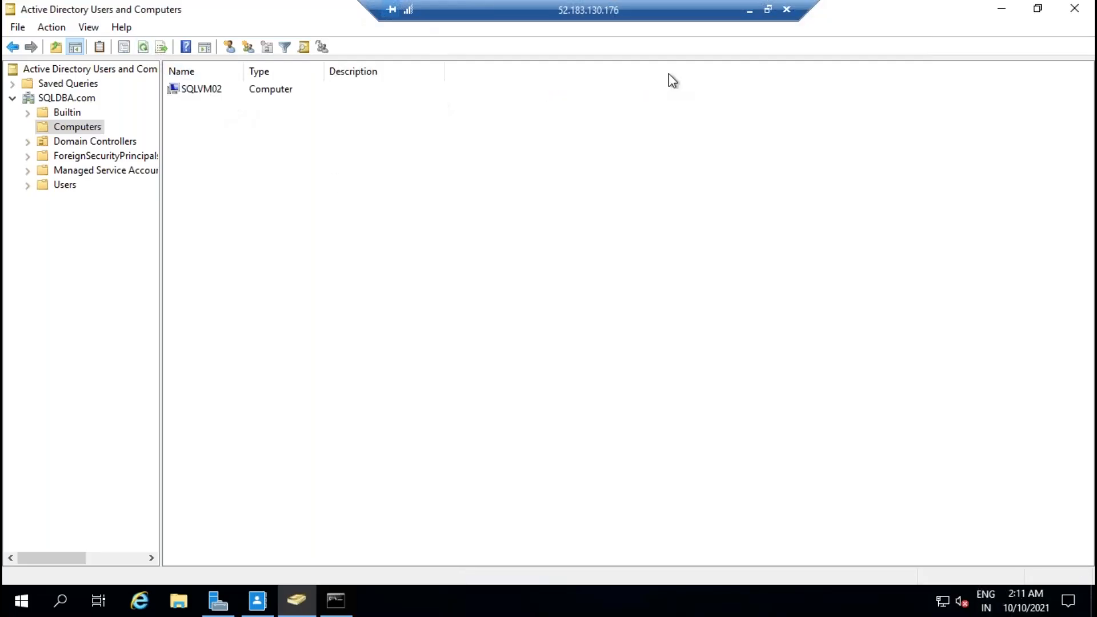
{"action": "left_click", "coordinate": [748, 10]}
Step: In the SQLVM01 session, change the computer's membership to the SQLDBA.com domain
{"action": "mouse_move", "coordinate": [691, 602]}
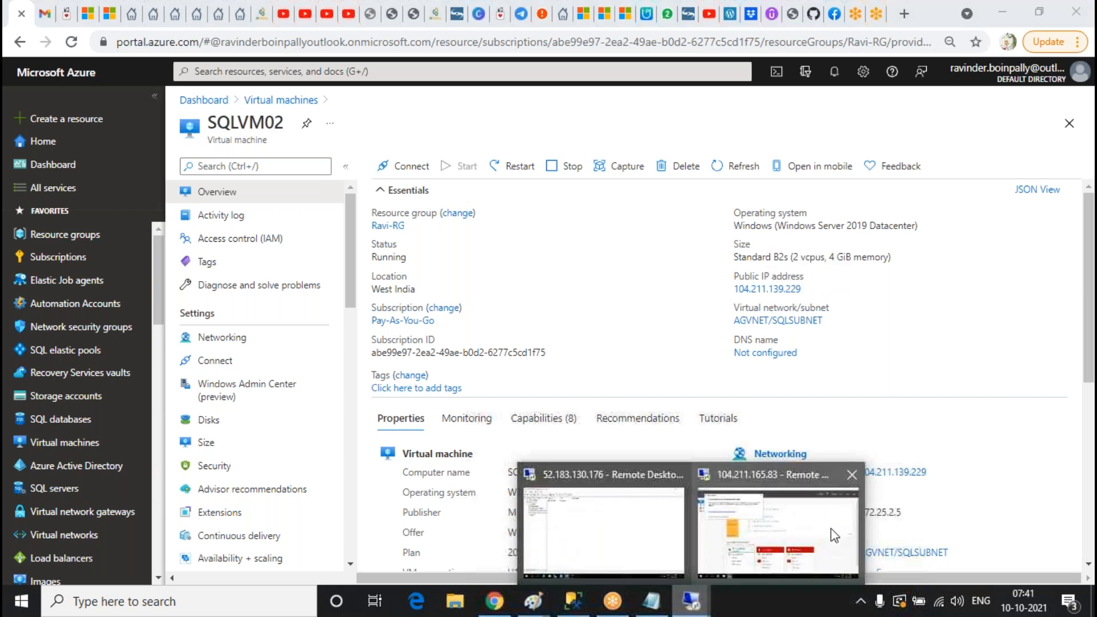
{"action": "left_click", "coordinate": [830, 529]}
{"action": "left_click", "coordinate": [437, 52]}
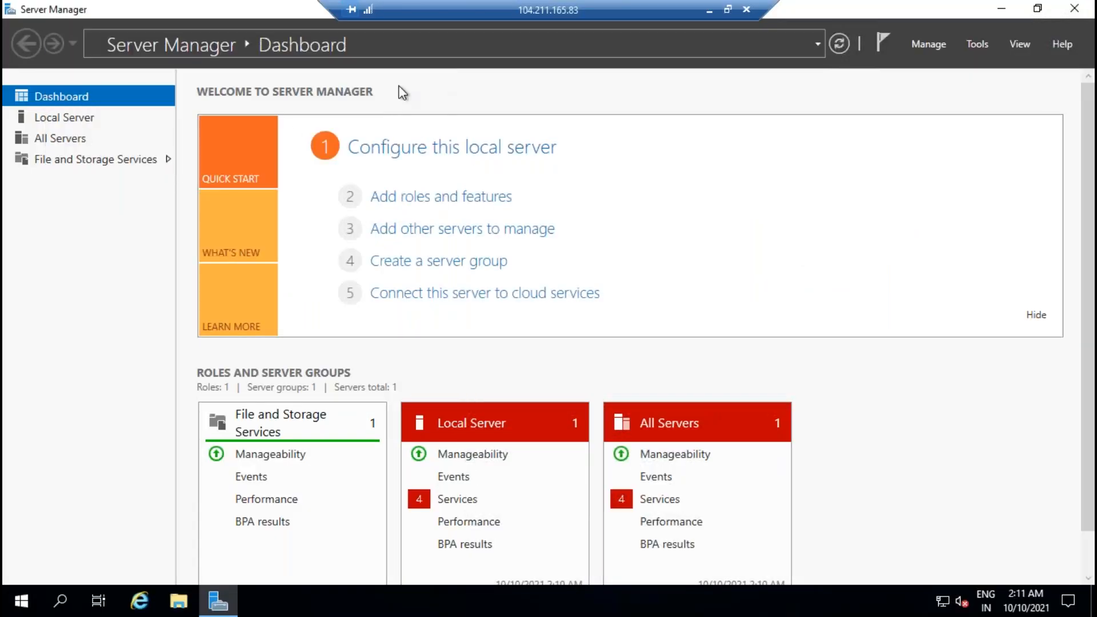
{"action": "left_click", "coordinate": [85, 119]}
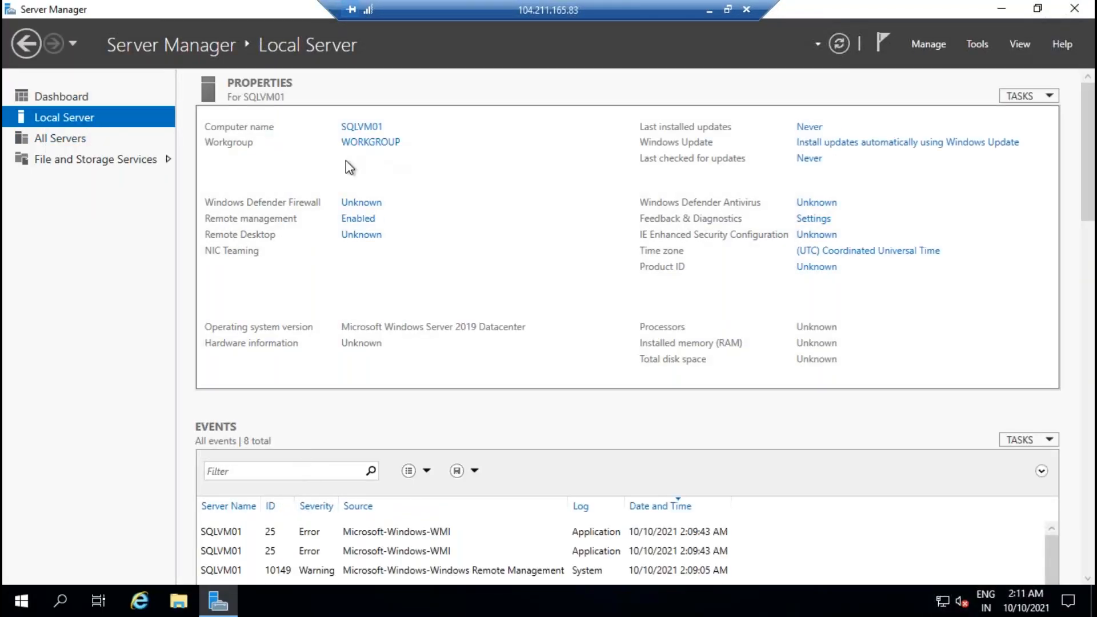
{"action": "left_click", "coordinate": [372, 143]}
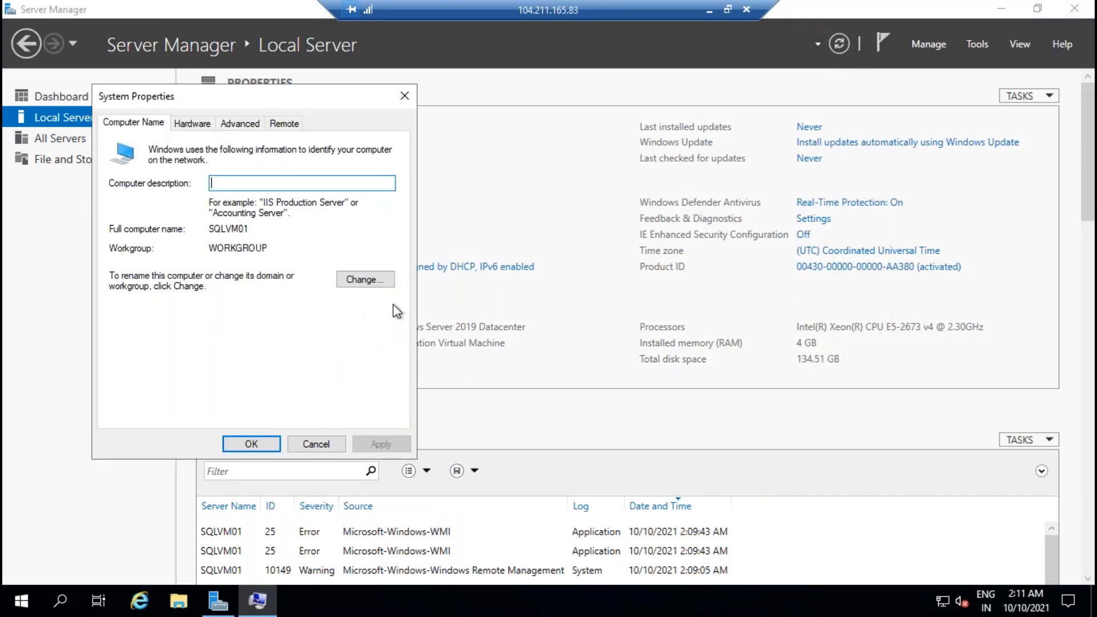
{"action": "left_click", "coordinate": [377, 279]}
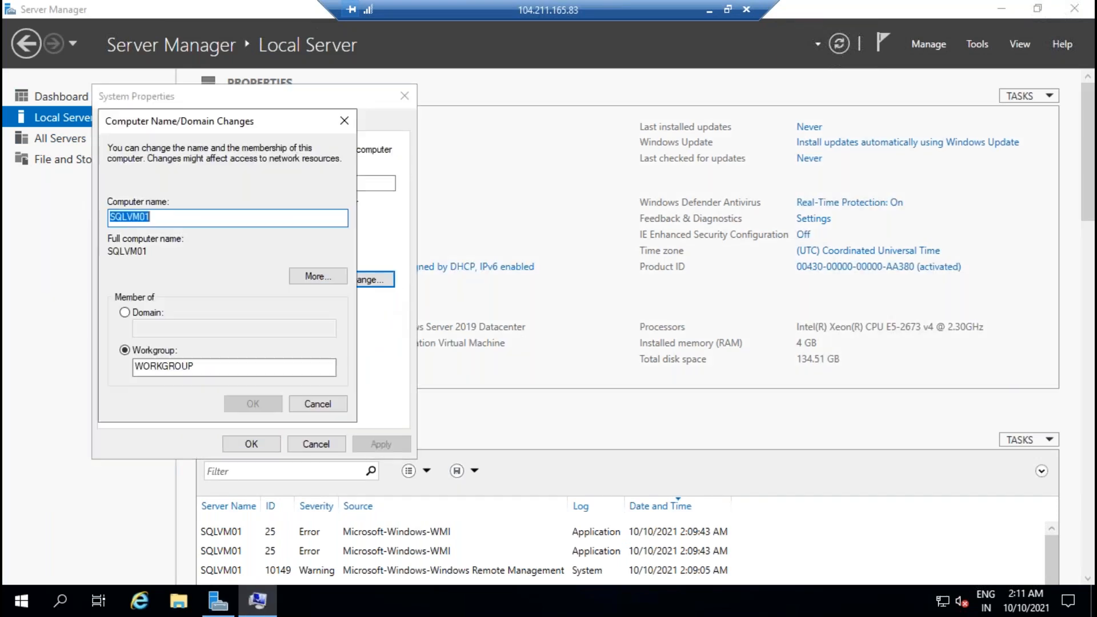
{"action": "left_click", "coordinate": [125, 312]}
{"action": "left_click", "coordinate": [182, 331]}
{"action": "type", "text": "SQLDBA.com"}
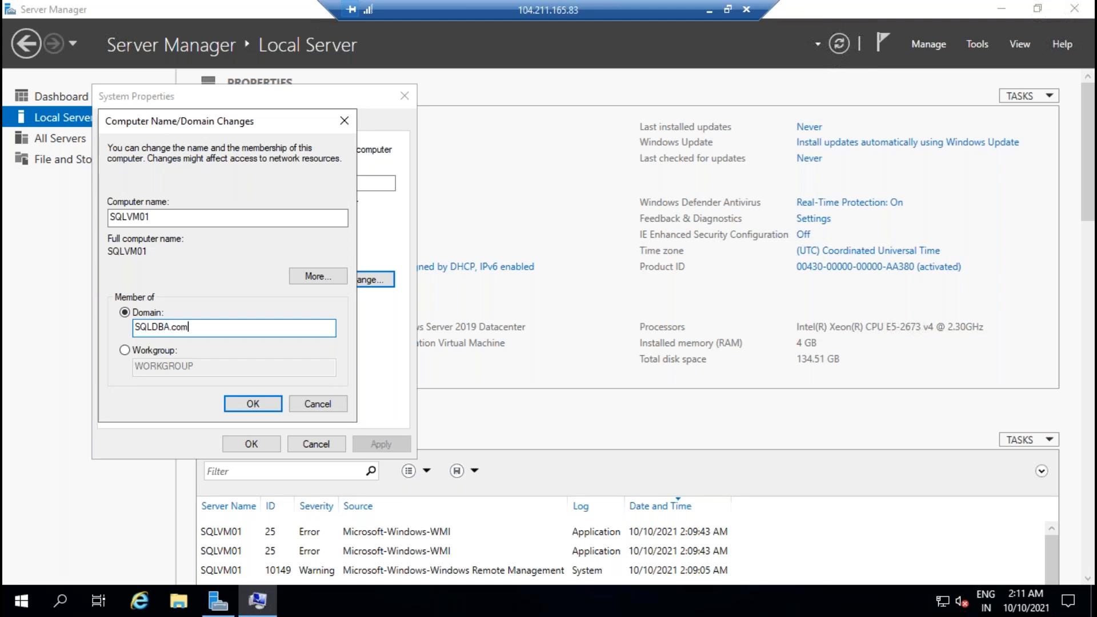
{"action": "left_click", "coordinate": [242, 406]}
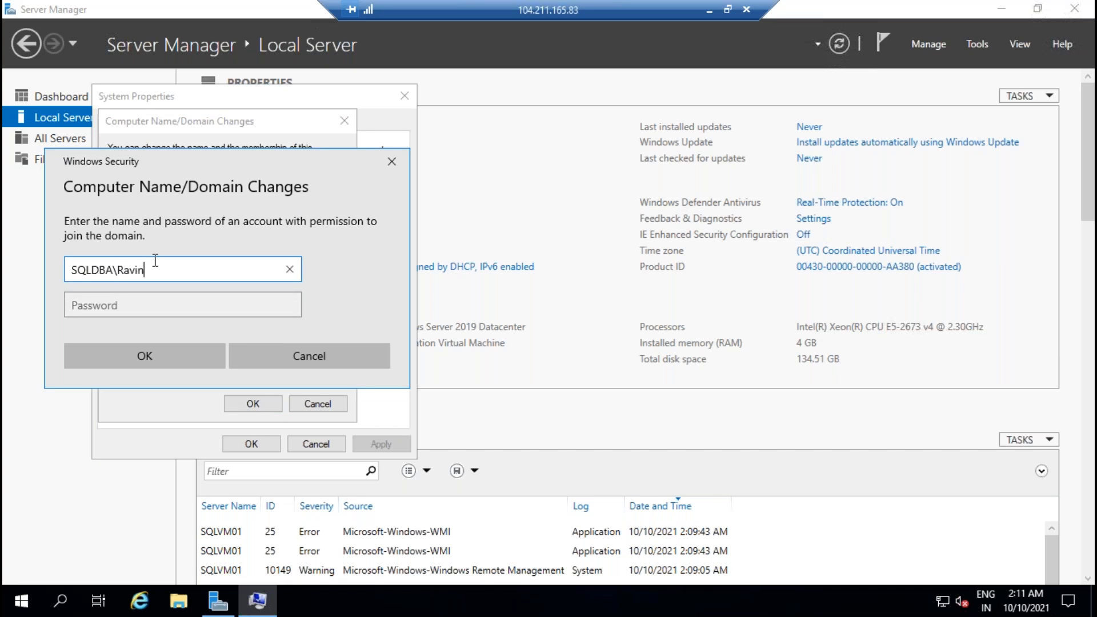
Step: Enter domain admin credentials, dismiss the welcome and restart notices, and restart SQLVM01
{"action": "key", "text": "Tab"}
{"action": "type", "text": "•"}
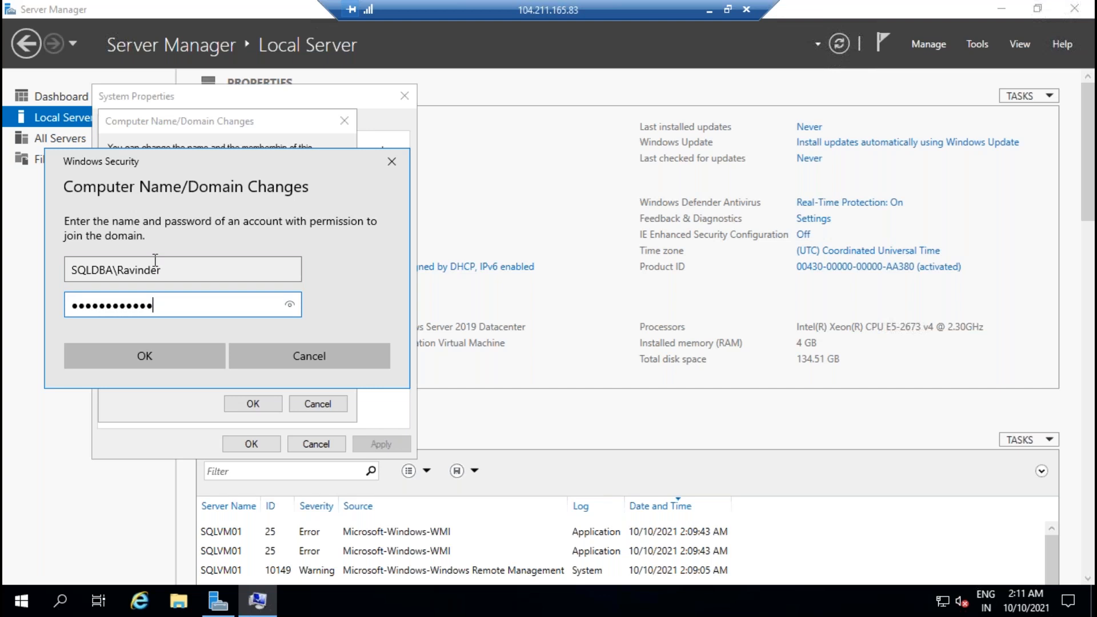
{"action": "key", "text": "Return"}
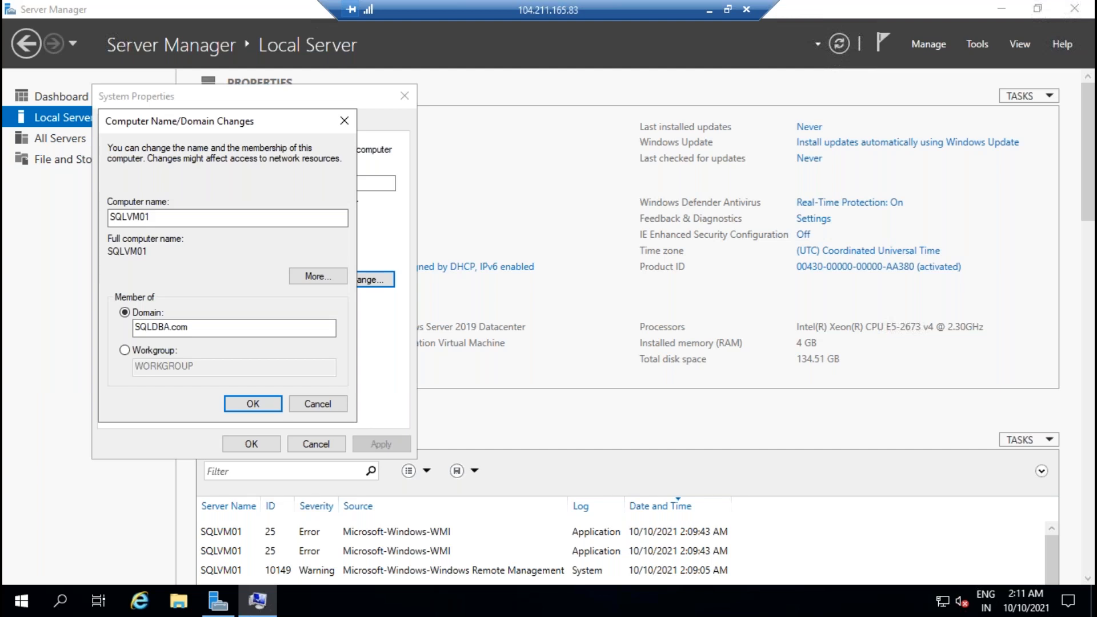
{"action": "left_click", "coordinate": [606, 363]}
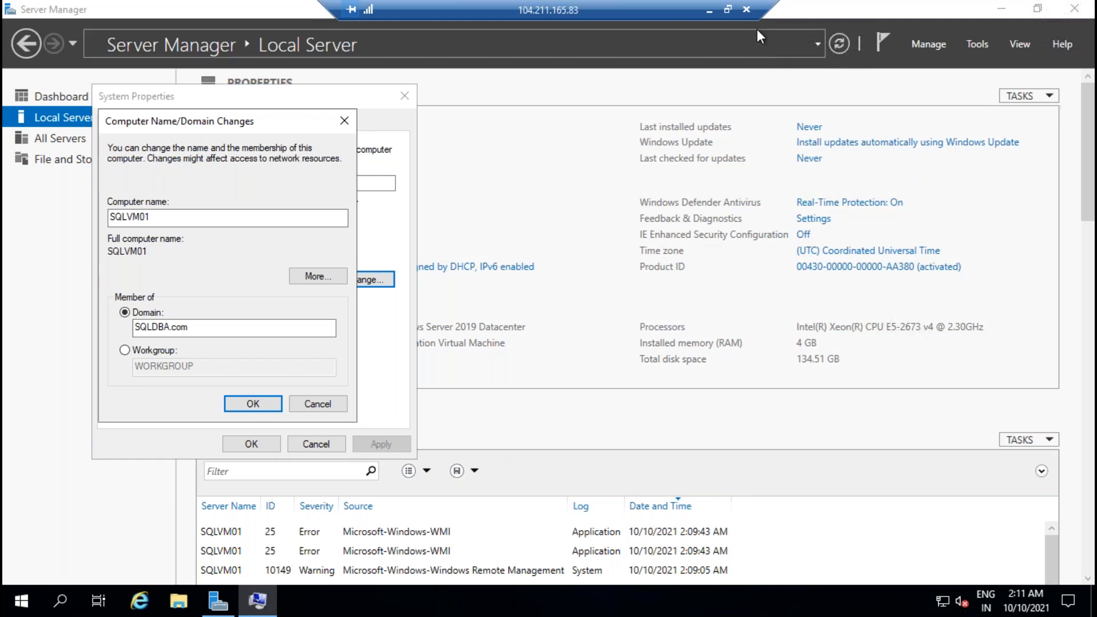
{"action": "left_click", "coordinate": [256, 404]}
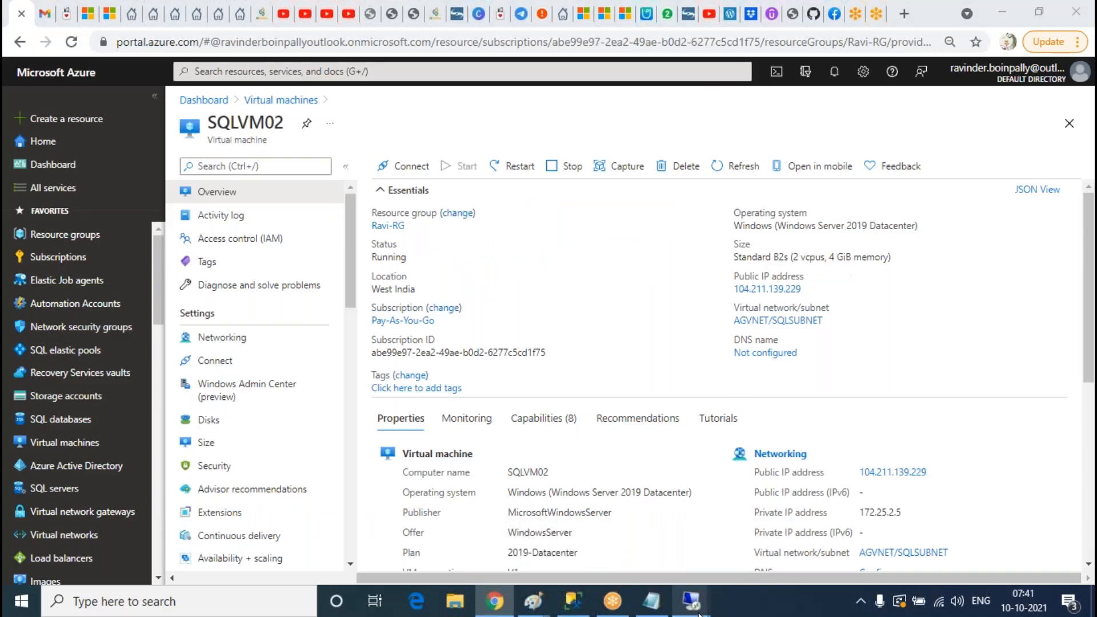
{"action": "mouse_move", "coordinate": [691, 600]}
{"action": "left_click", "coordinate": [771, 526]}
{"action": "left_click", "coordinate": [647, 322]}
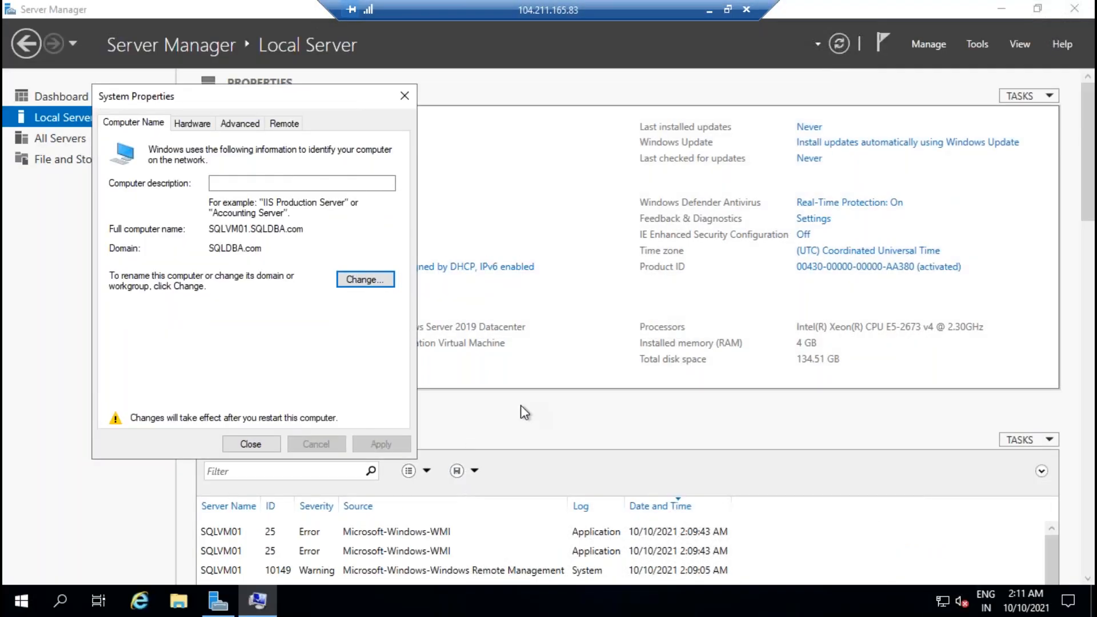
{"action": "left_click", "coordinate": [240, 444]}
{"action": "left_click", "coordinate": [511, 319]}
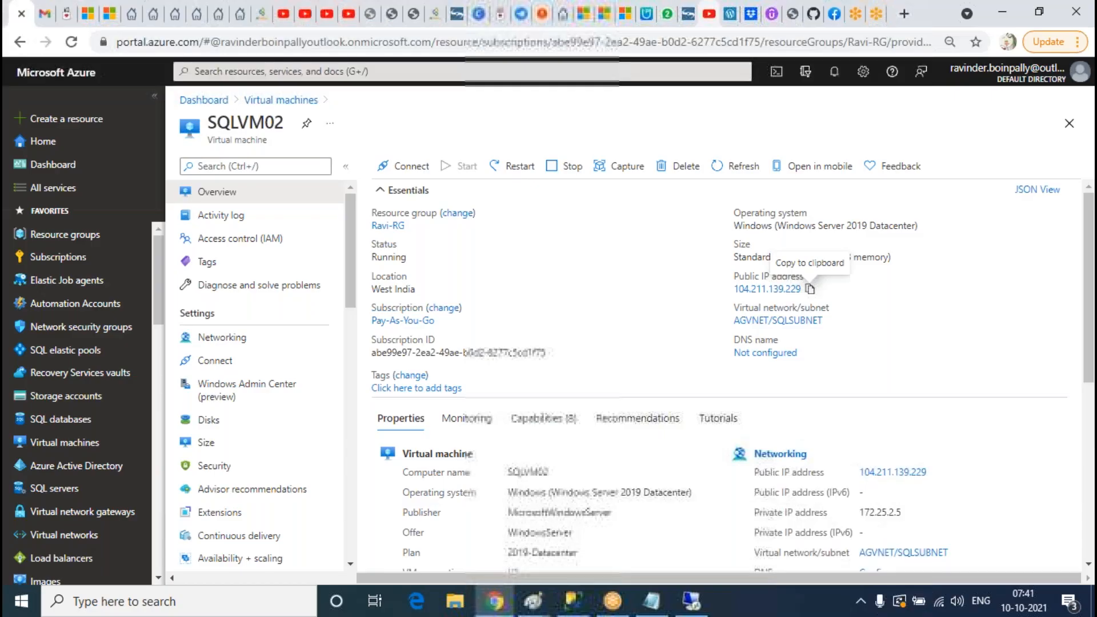
Step: Refresh the domain controller's Computers list to confirm SQLVM01 appears
{"action": "left_click", "coordinate": [692, 605]}
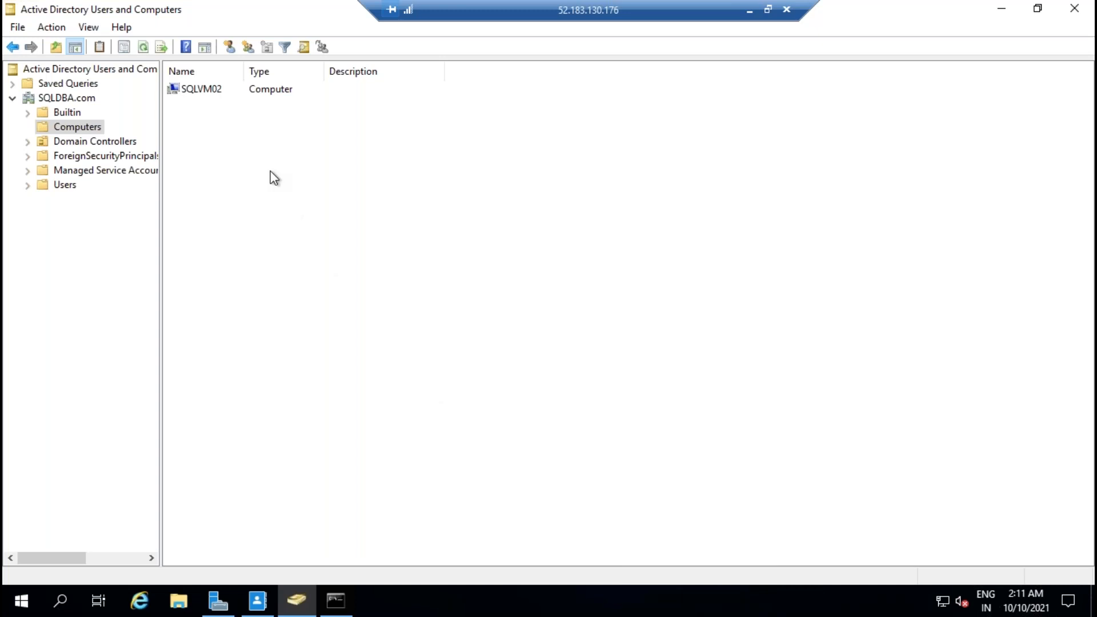
{"action": "left_click", "coordinate": [143, 46]}
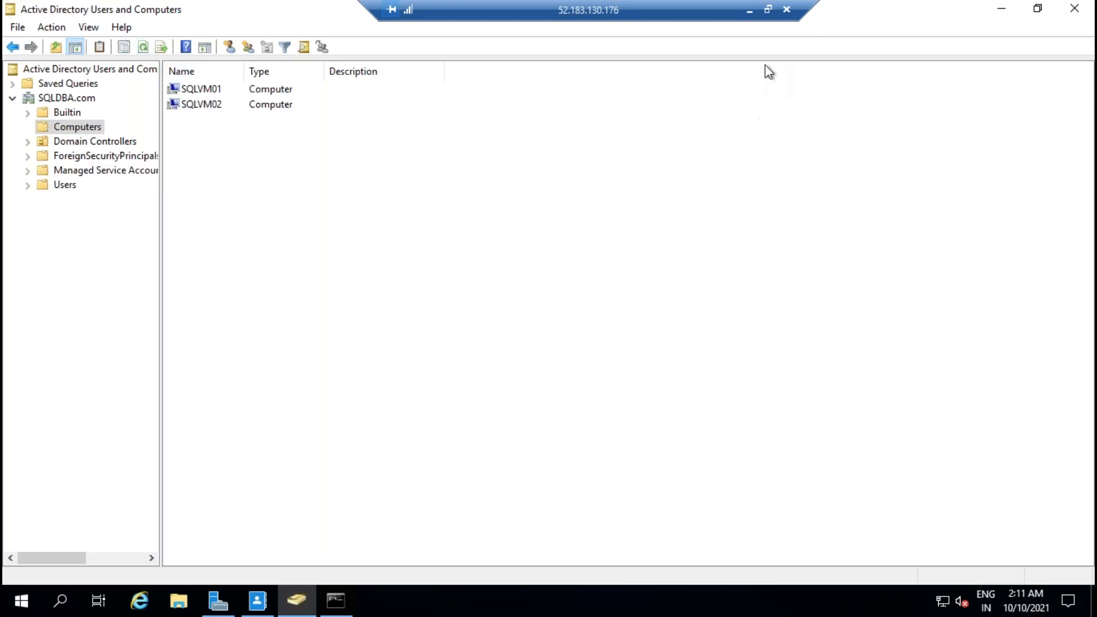
{"action": "left_click", "coordinate": [750, 12]}
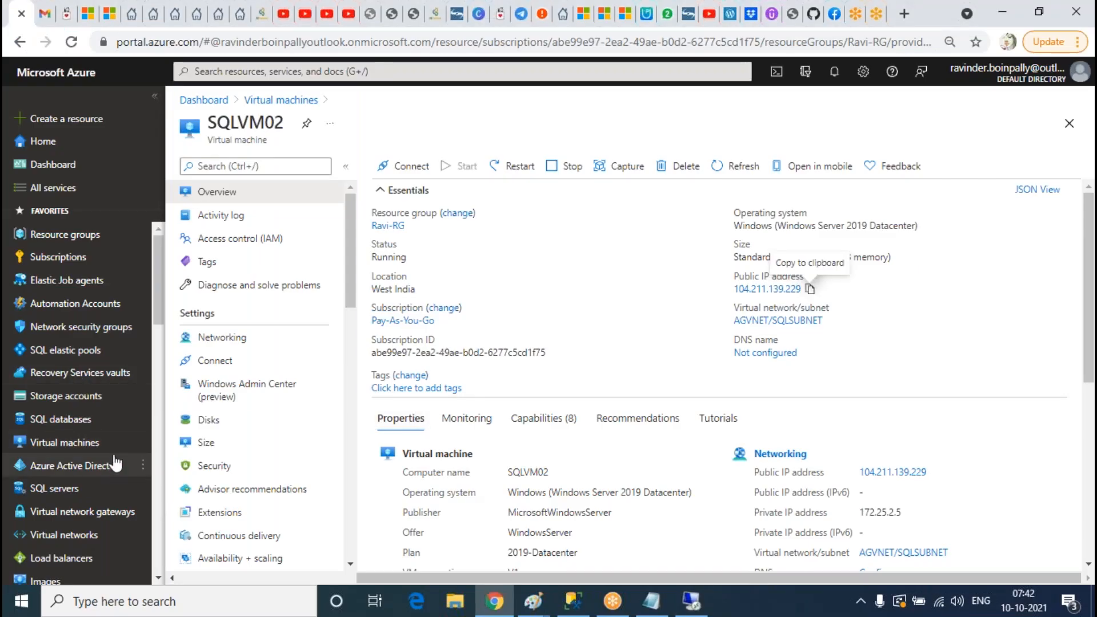
Step: Open SQLVM01 in the portal and try an mstsc connection, declining at the certificate warning
{"action": "left_click", "coordinate": [280, 100]}
{"action": "left_click", "coordinate": [237, 305]}
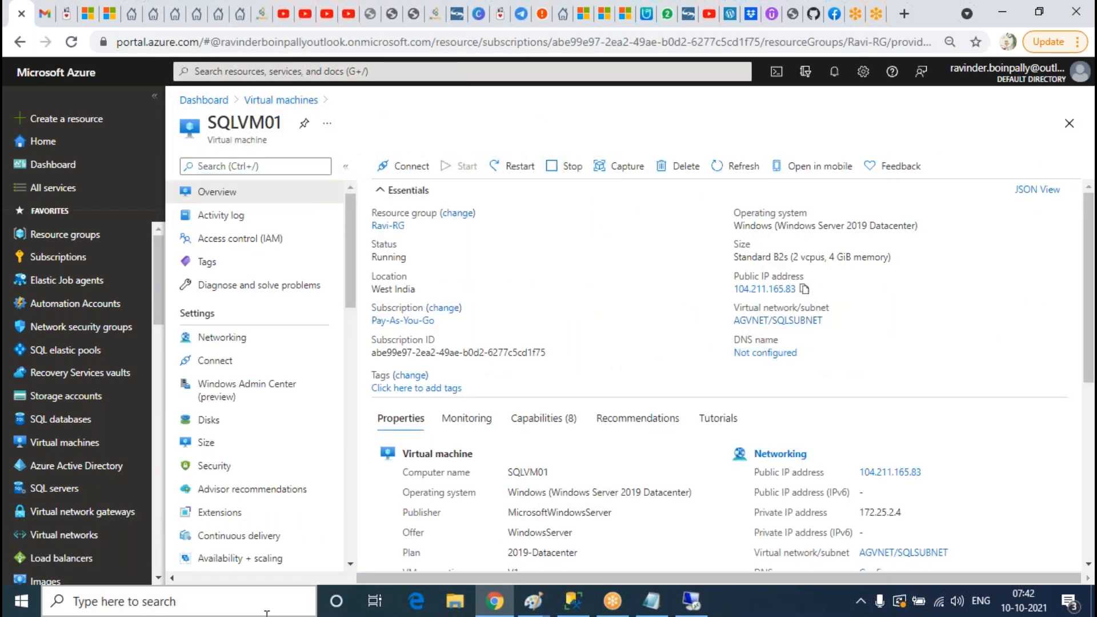
{"action": "left_click", "coordinate": [249, 606]}
{"action": "type", "text": "mstsc"}
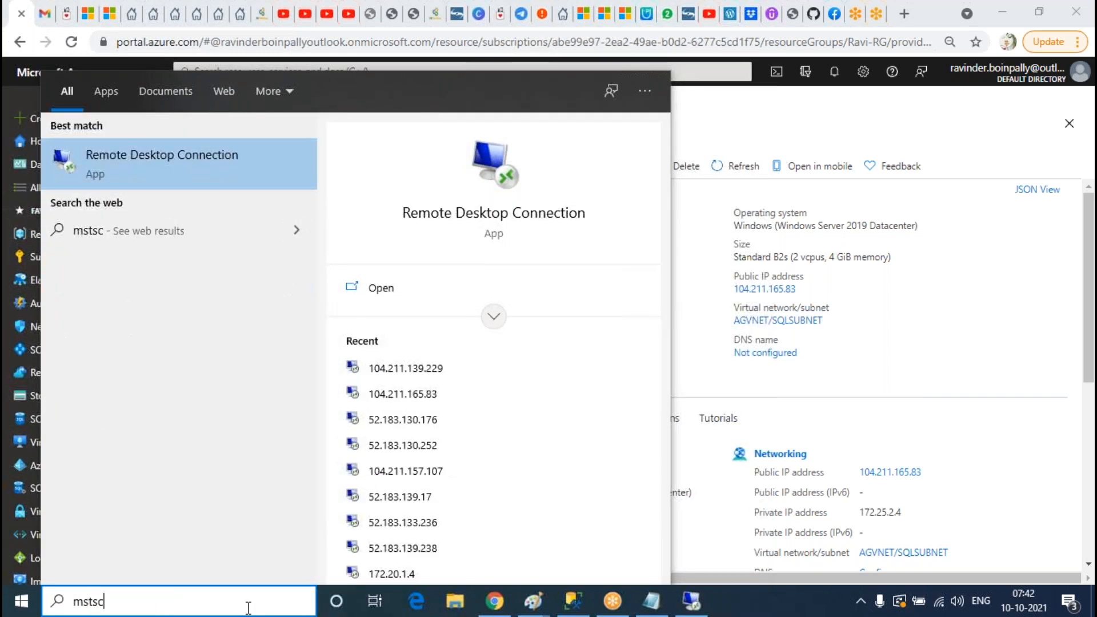
{"action": "key", "text": "Return"}
{"action": "key", "text": "Return"}
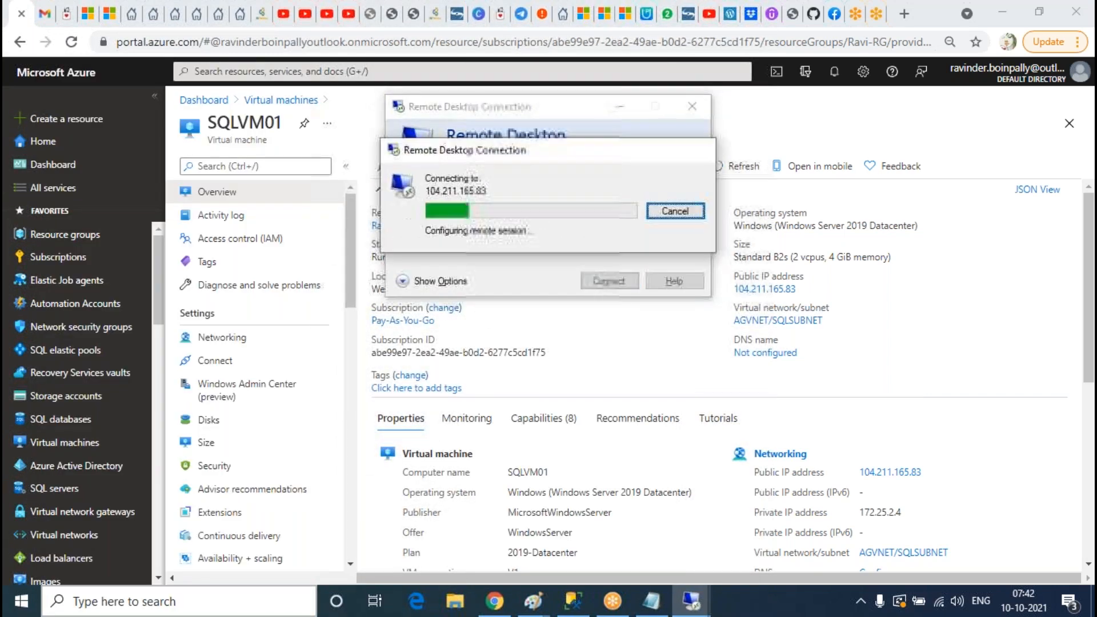
{"action": "left_click", "coordinate": [586, 297]}
{"action": "left_click", "coordinate": [607, 278]}
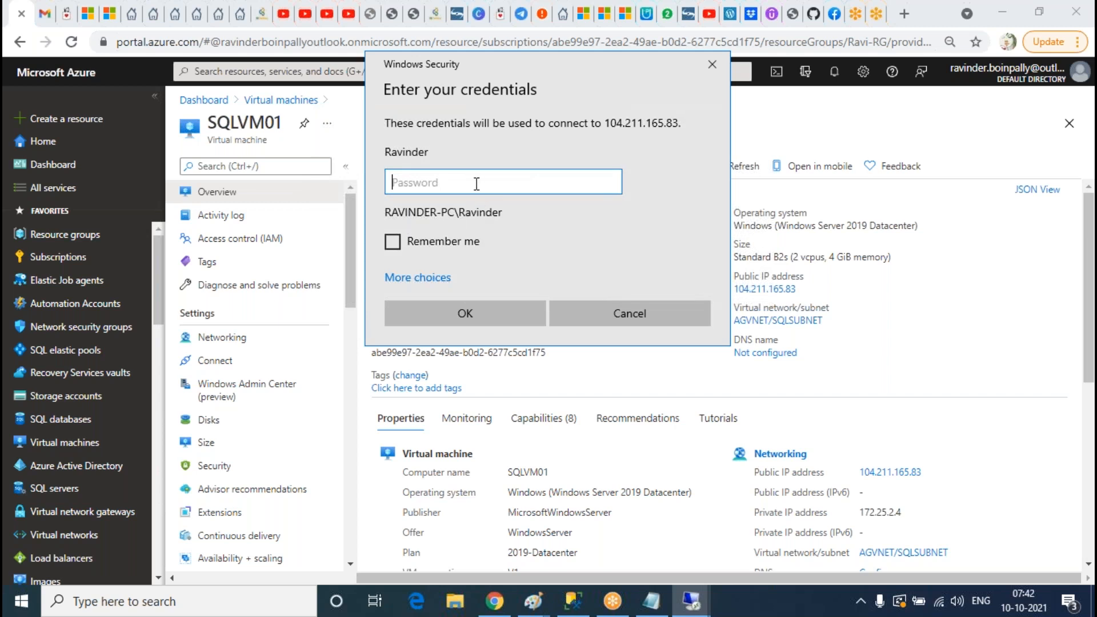
{"action": "type", "text": "•••"}
{"action": "key", "text": "Return"}
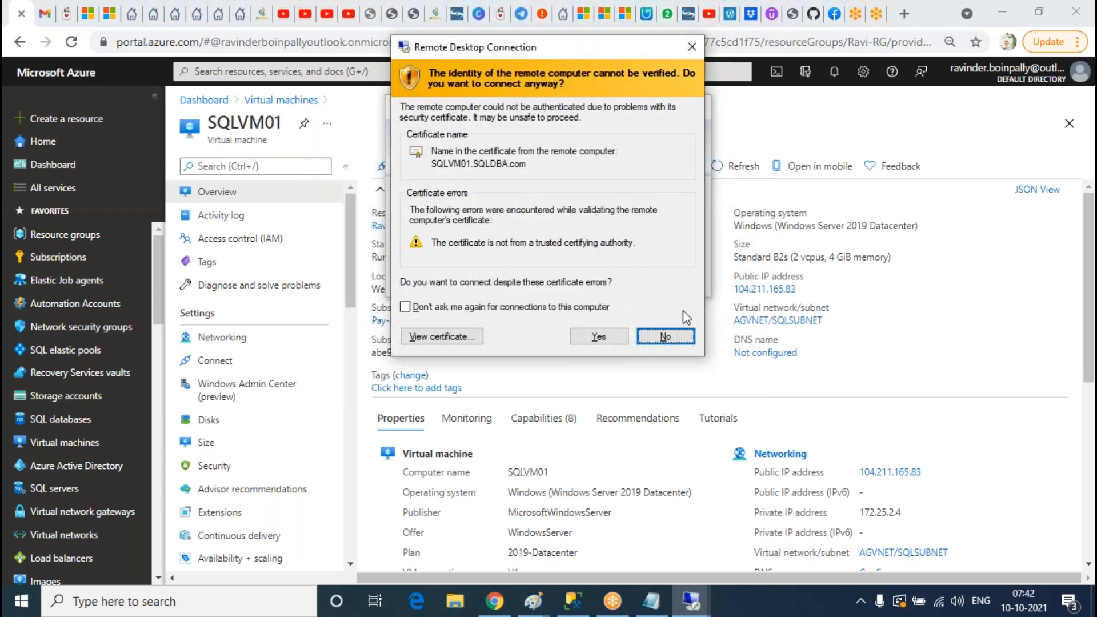
{"action": "left_click", "coordinate": [667, 337]}
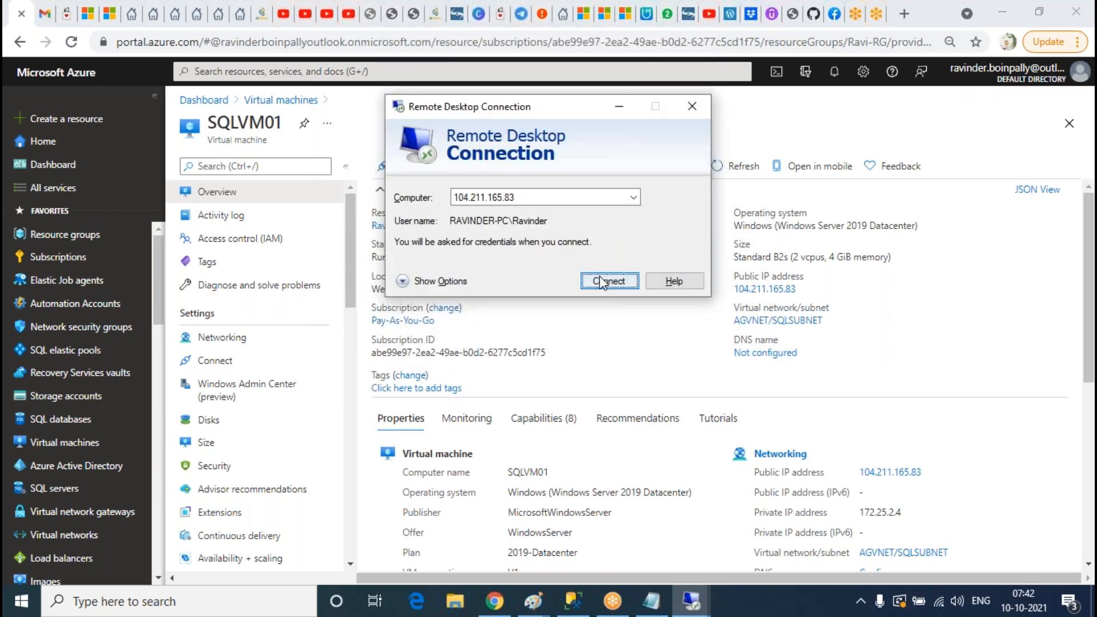
{"action": "left_click", "coordinate": [457, 281]}
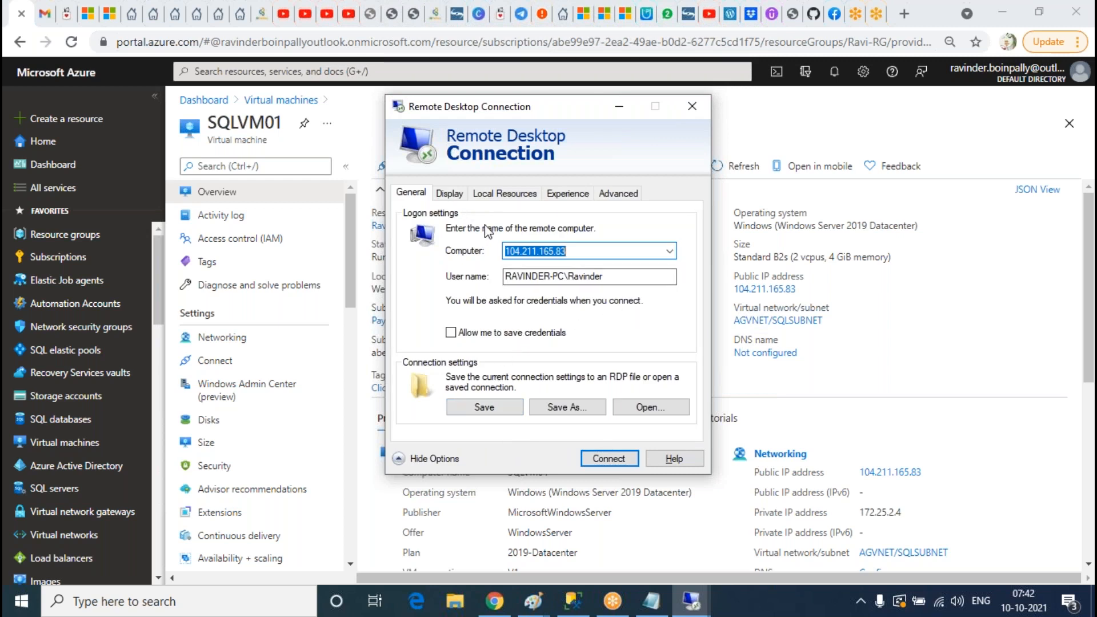
{"action": "left_click", "coordinate": [693, 457]}
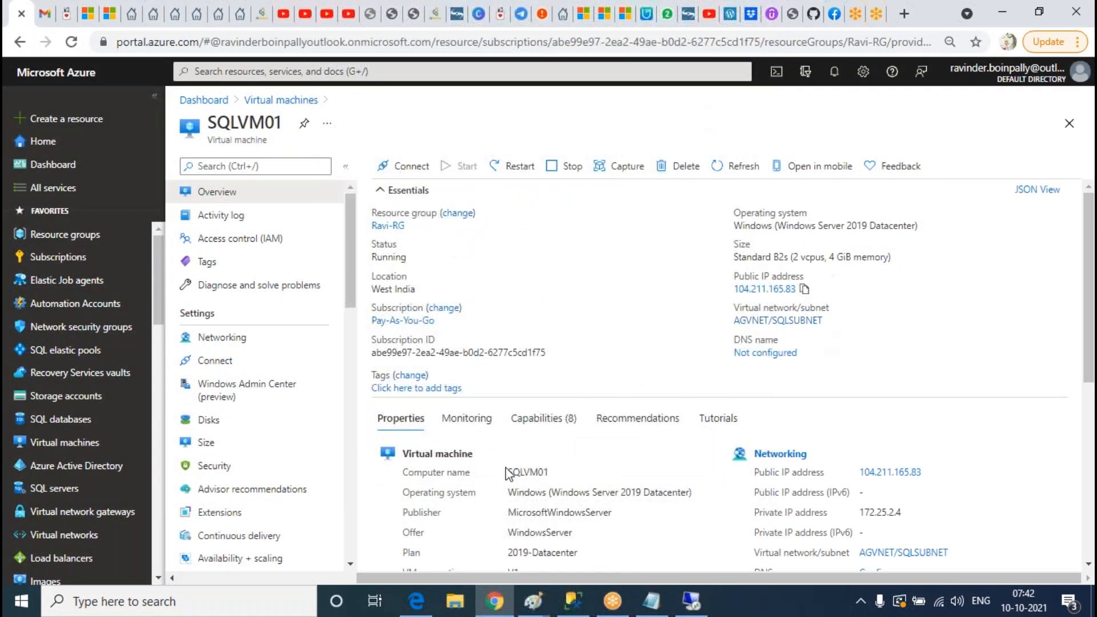
Step: Relaunch mstsc with SQLVM01's address and set a SQLDBA domain user name before connecting
{"action": "left_click", "coordinate": [245, 601]}
{"action": "type", "text": "mstsc"}
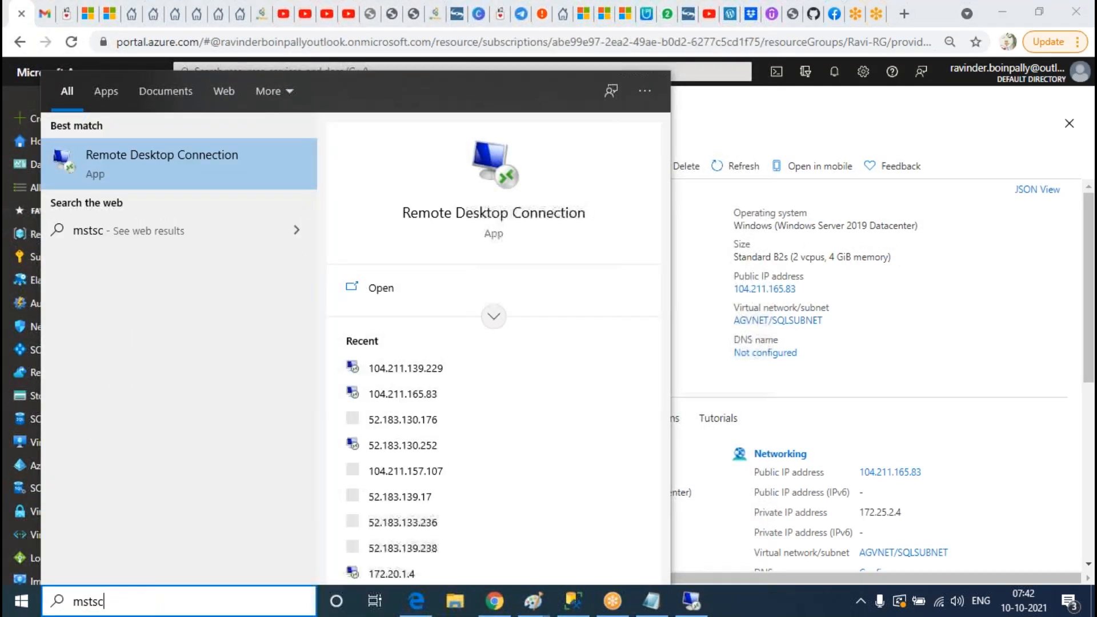
{"action": "key", "text": "Return"}
{"action": "type", "text": "104.211.165.83"}
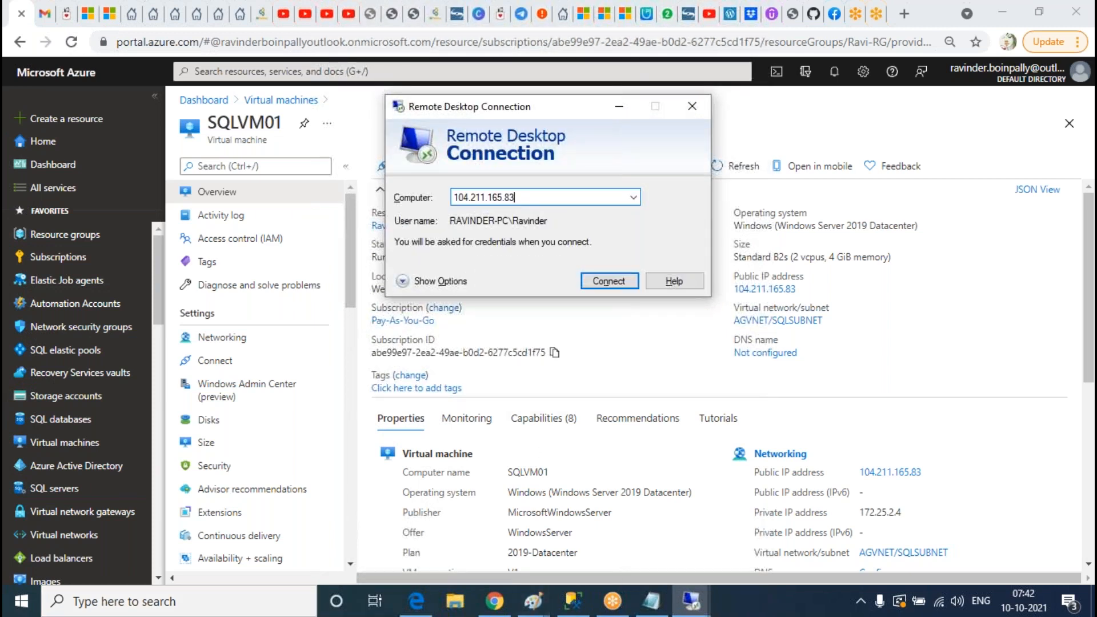
{"action": "left_click", "coordinate": [455, 284]}
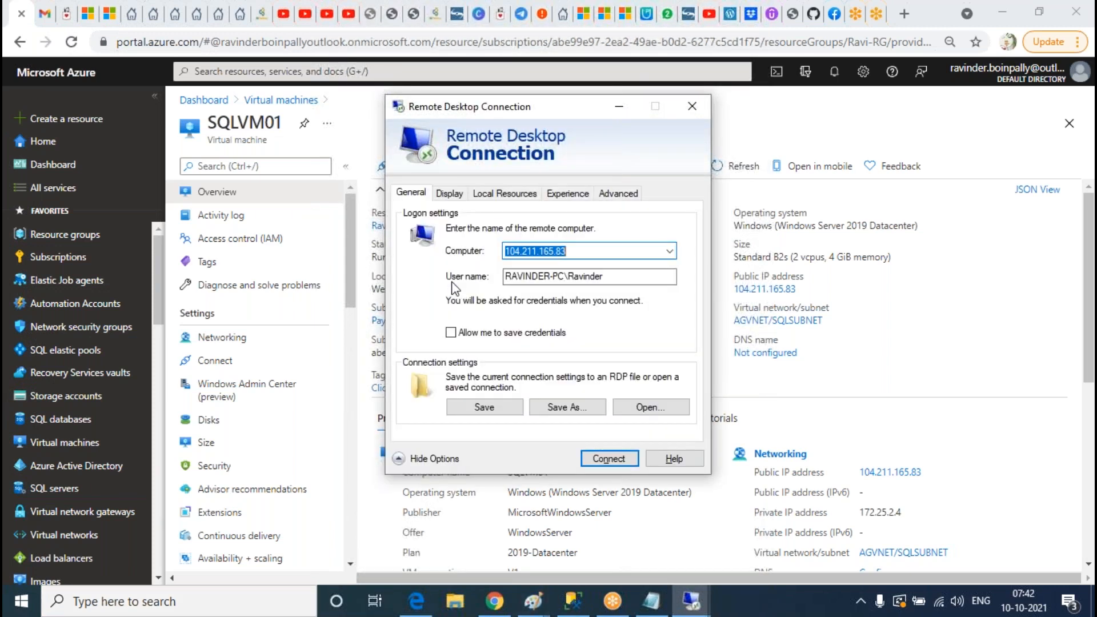
{"action": "left_click", "coordinate": [662, 414]}
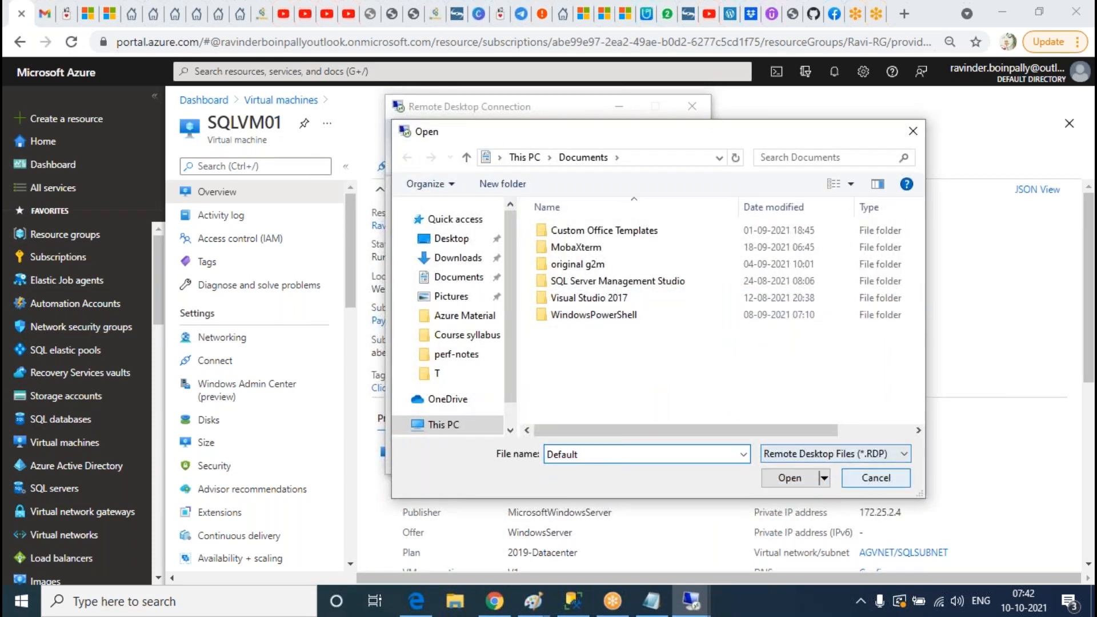
{"action": "key", "text": "Escape"}
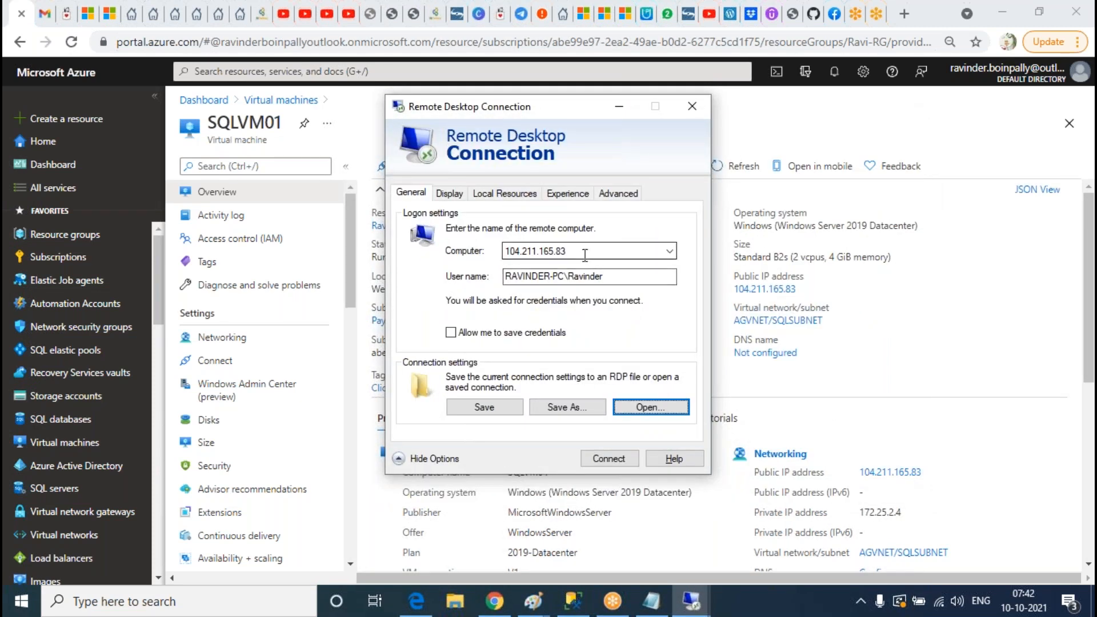
{"action": "key", "text": "Tab"}
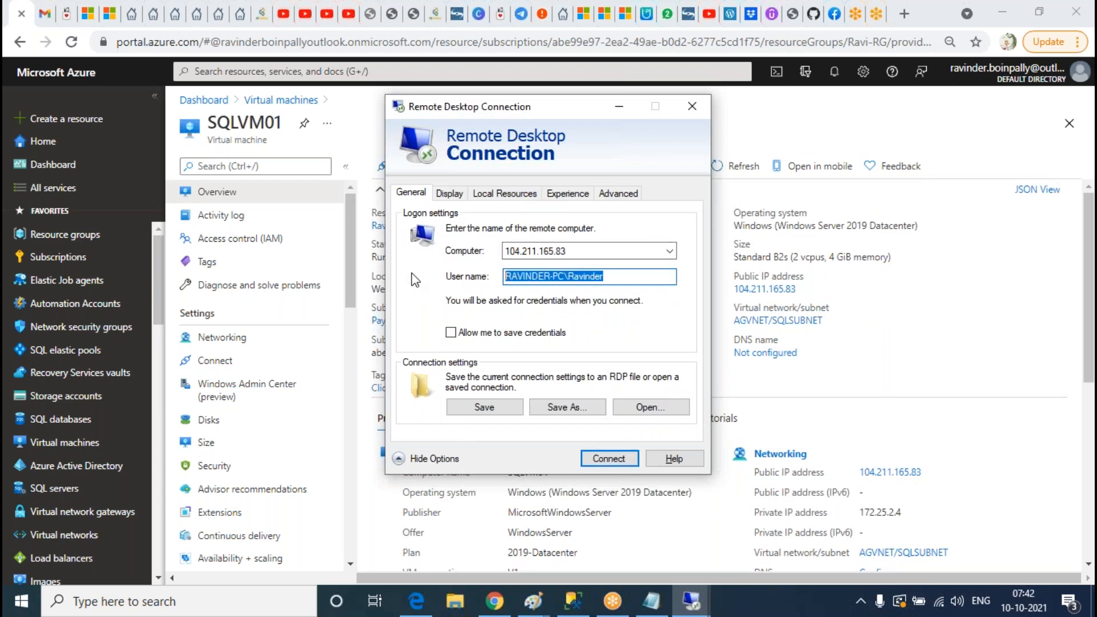
{"action": "type", "text": "SQD"}
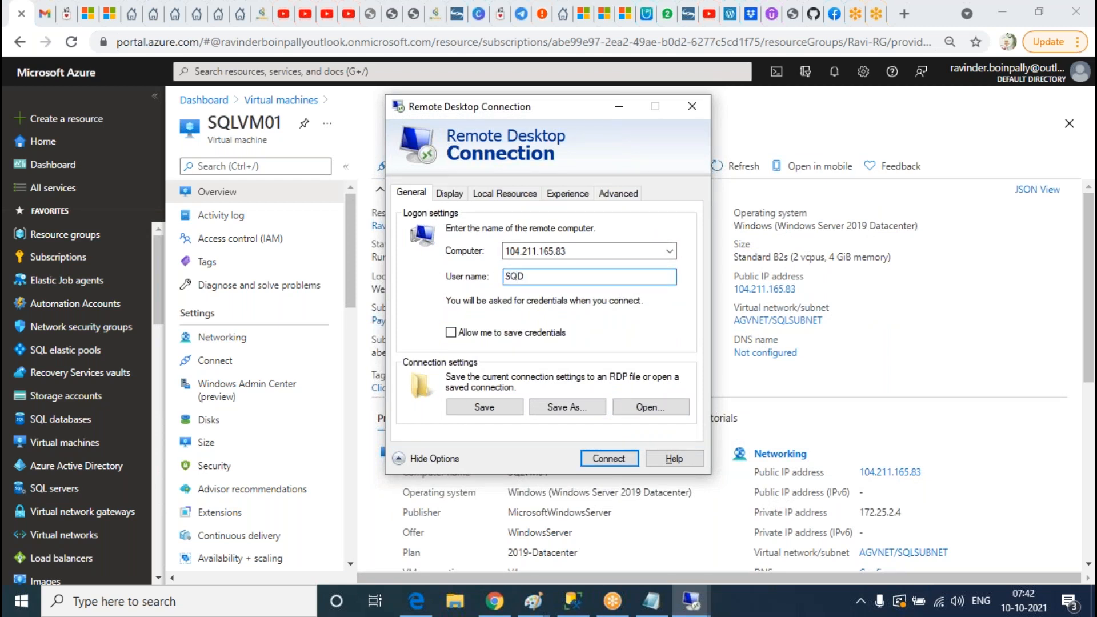
{"action": "left_click", "coordinate": [601, 461]}
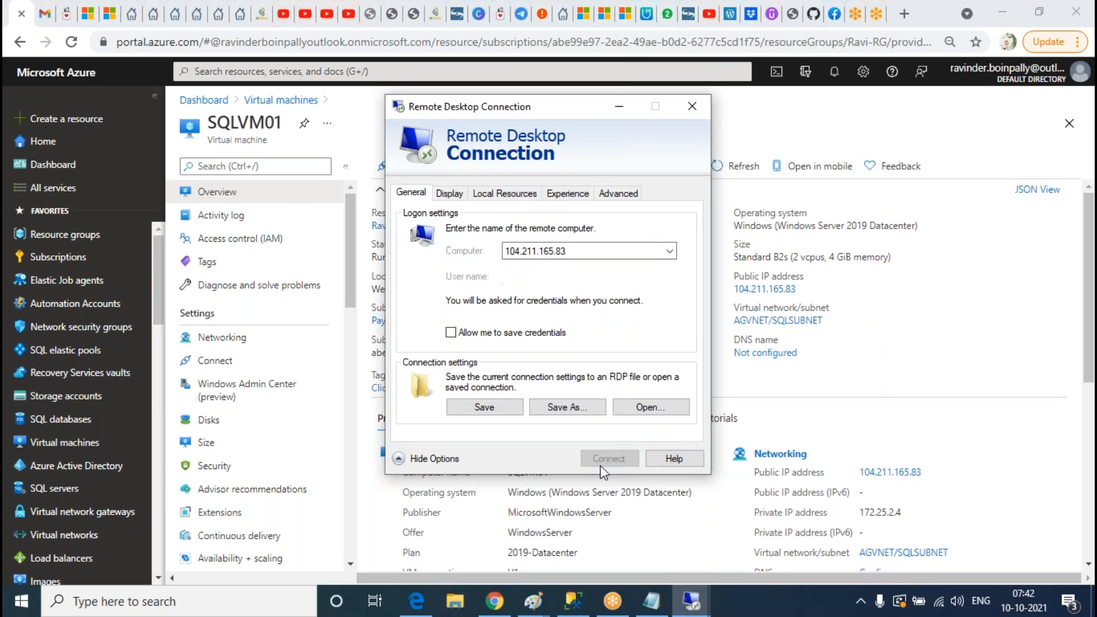
Step: Sign in to SQLVM01 with a different SQLDBA domain account and accept the certificate
{"action": "left_click", "coordinate": [437, 363]}
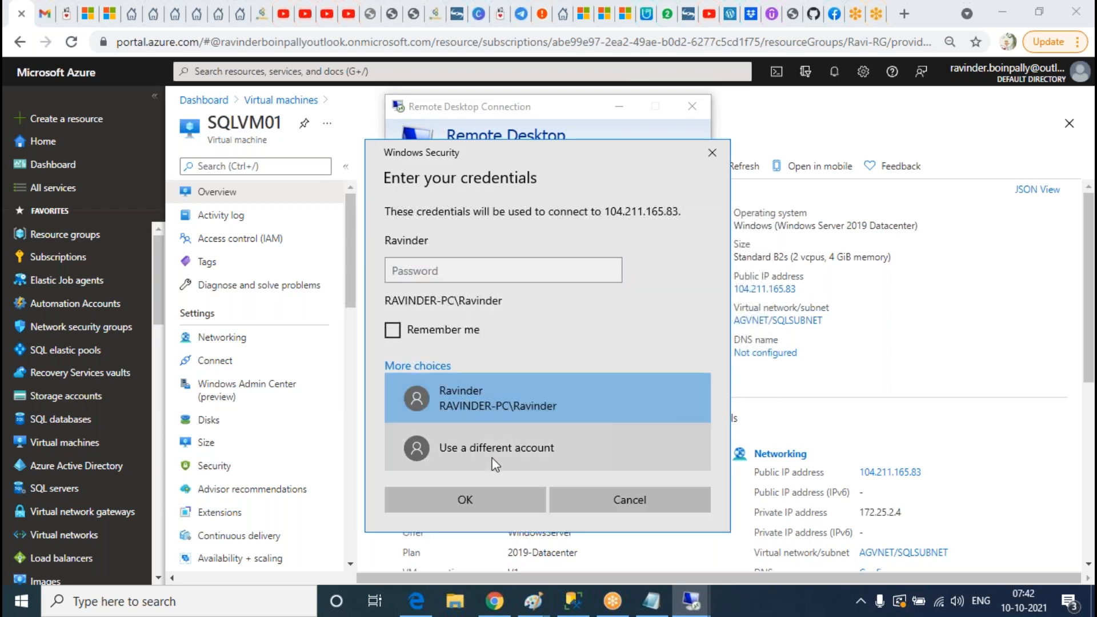
{"action": "left_click", "coordinate": [486, 439]}
{"action": "type", "text": "SQLDBA"}
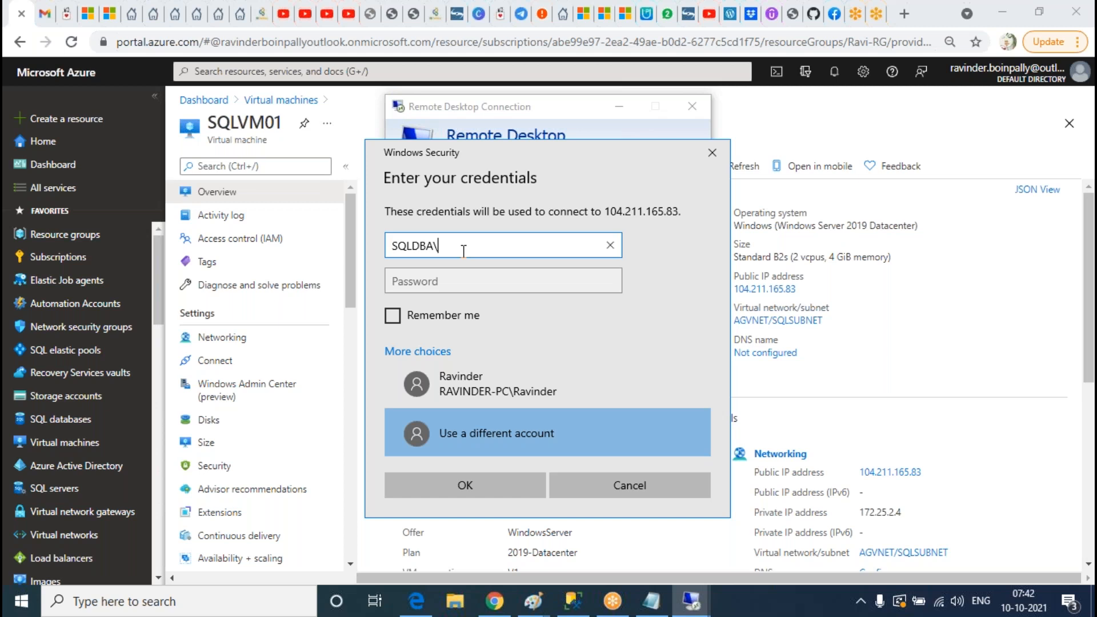
{"action": "type", "text": "\\Ravinder"}
{"action": "key", "text": "Tab"}
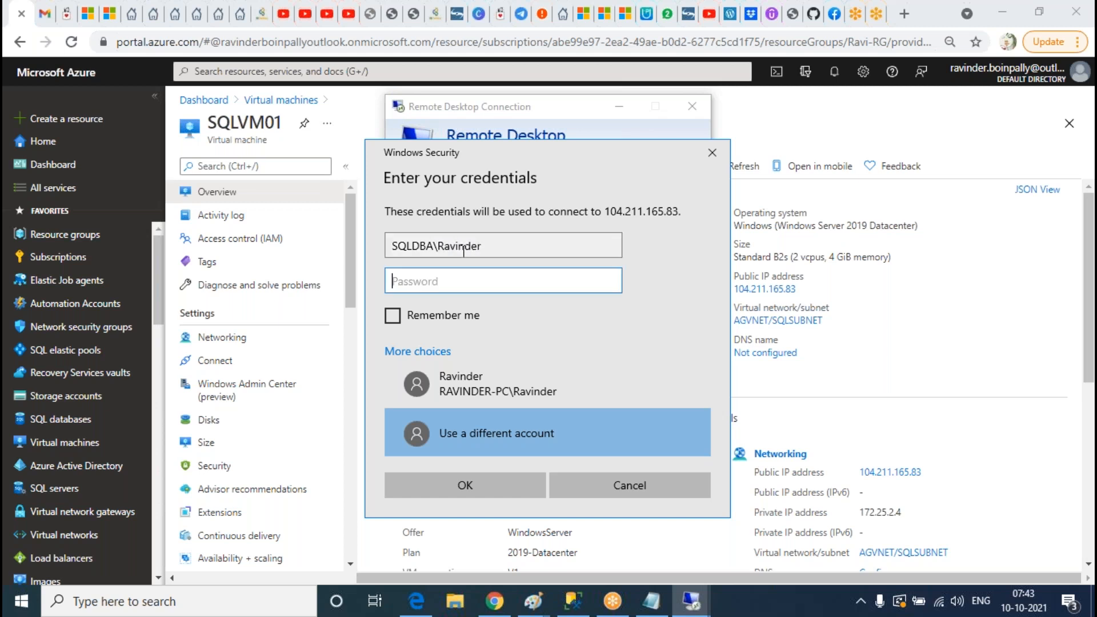
{"action": "type", "text": "••••••••••"}
{"action": "key", "text": "Return"}
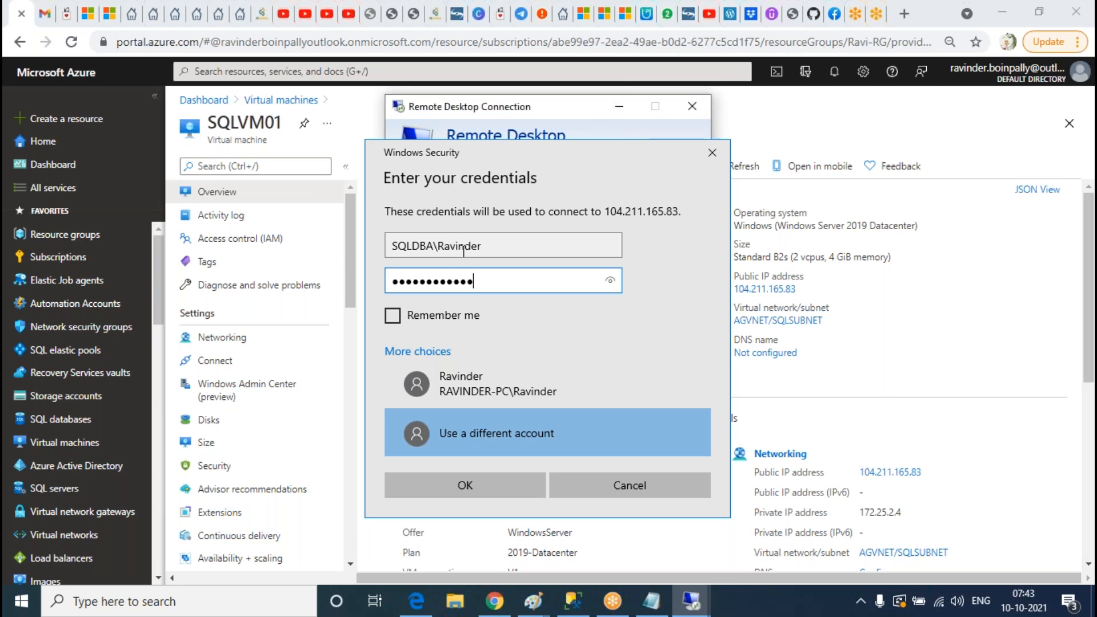
{"action": "left_click", "coordinate": [597, 426]}
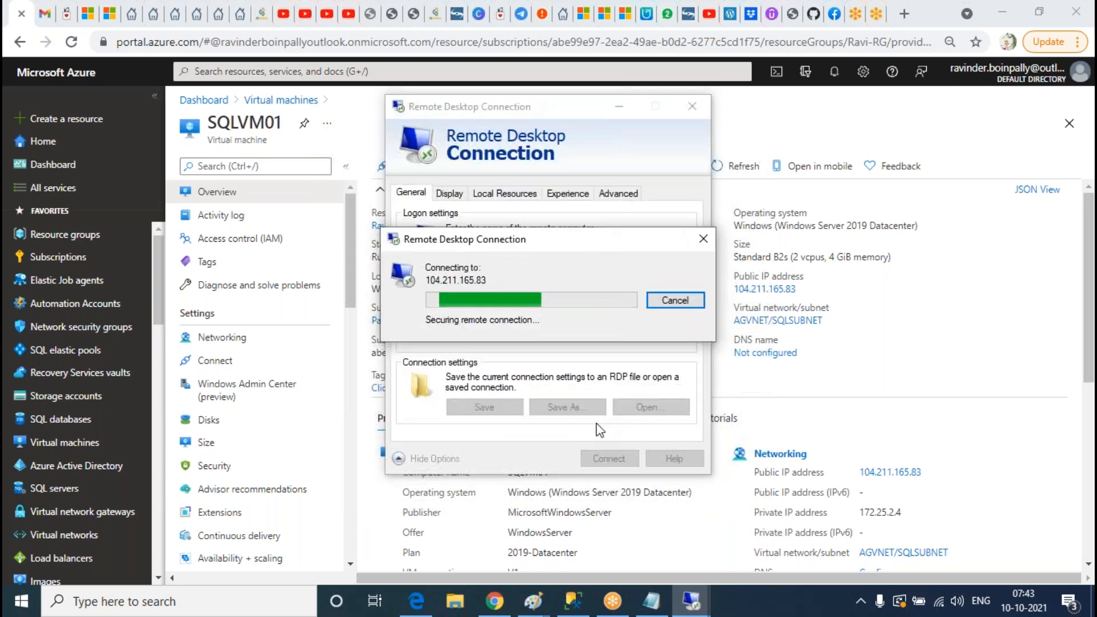
{"action": "left_click", "coordinate": [896, 349]}
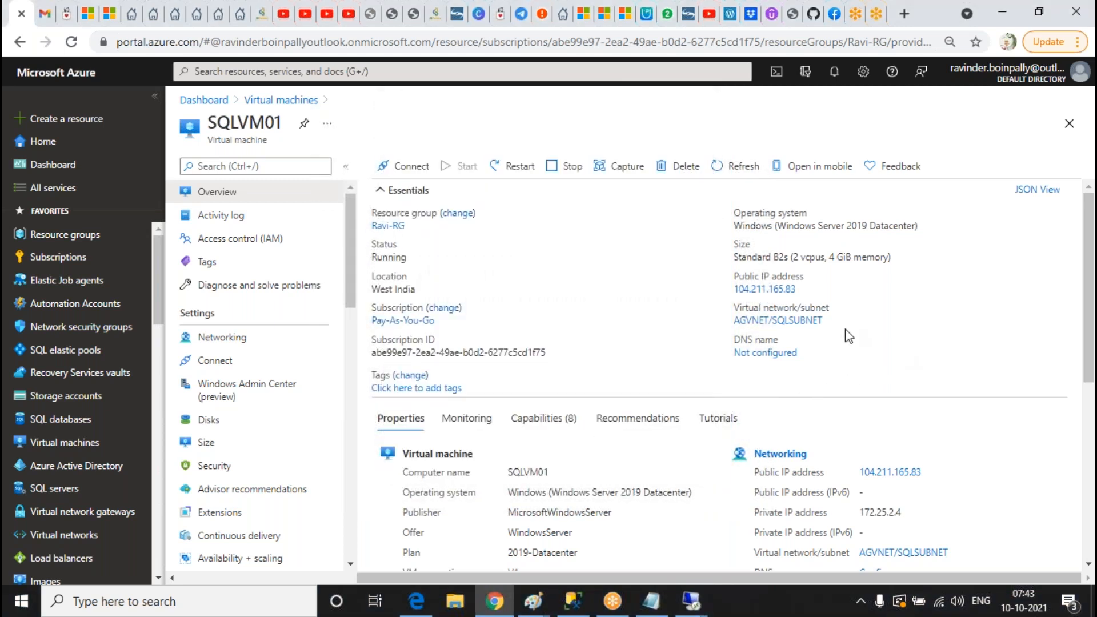
Step: Open SQLVM02 in the portal and start an mstsc connection to 104.211.139.229
{"action": "left_click", "coordinate": [281, 100]}
{"action": "left_click", "coordinate": [248, 333]}
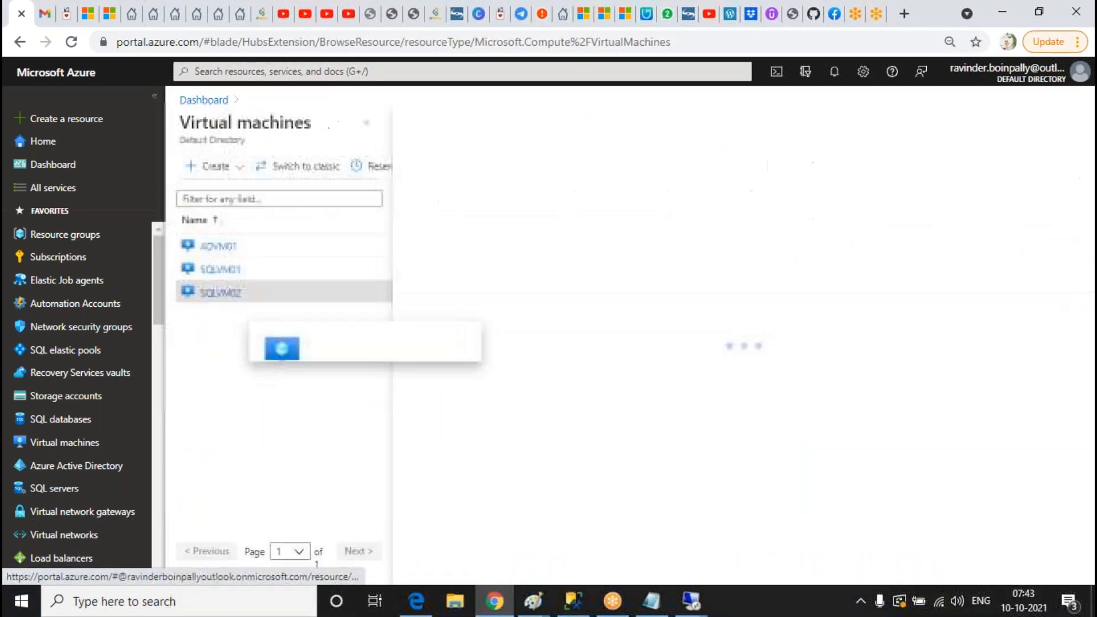
{"action": "left_click", "coordinate": [232, 599]}
{"action": "type", "text": "mstsc"}
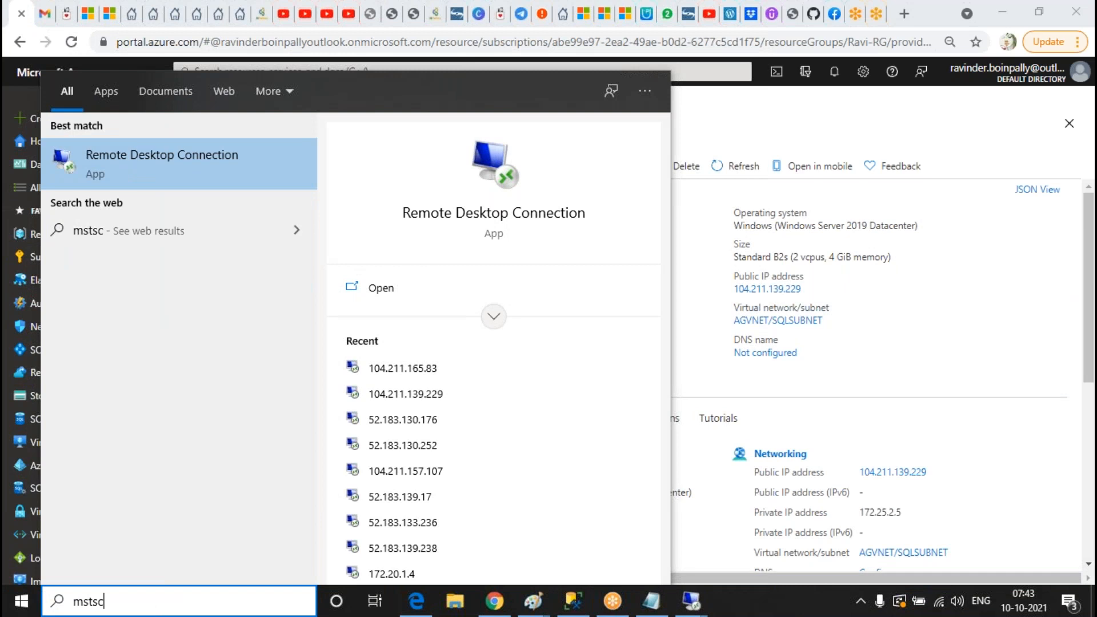
{"action": "key", "text": "Return"}
{"action": "type", "text": "104.211.139.229"}
{"action": "key", "text": "Return"}
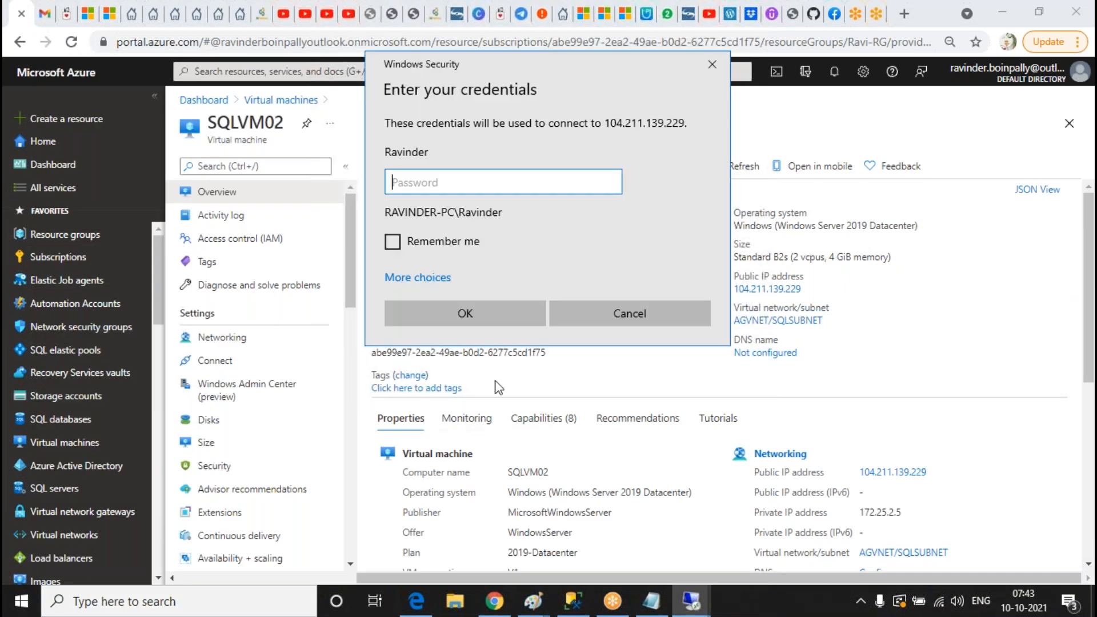
Step: Sign in with a different SQLDBA domain account and accept the certificate warning
{"action": "left_click", "coordinate": [428, 280]}
{"action": "left_click", "coordinate": [474, 359]}
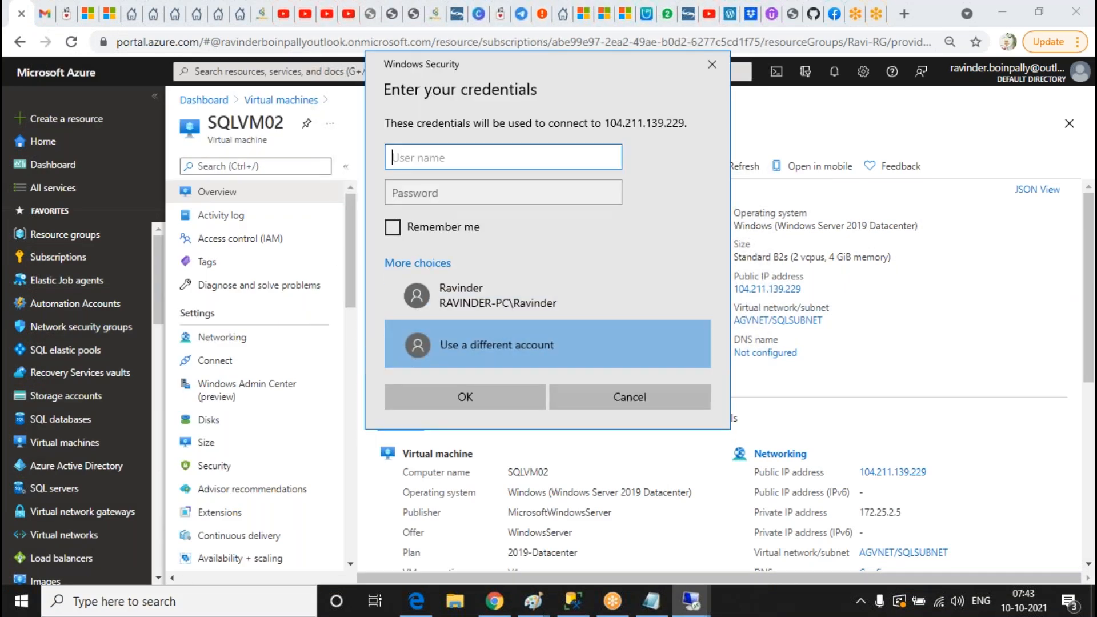
{"action": "type", "text": "SQLDBA"}
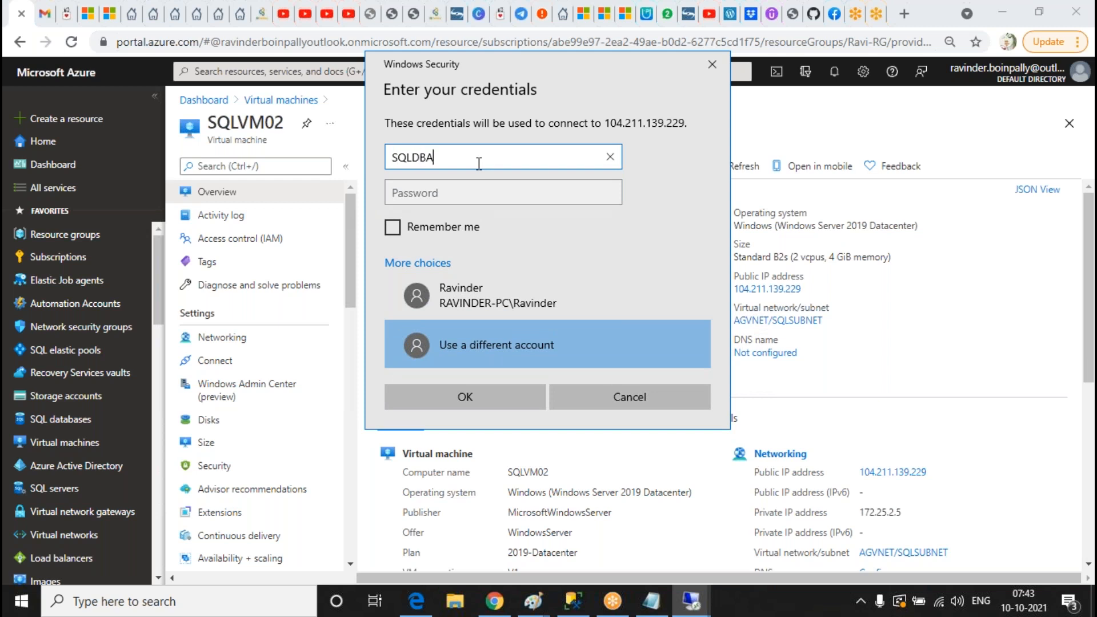
{"action": "type", "text": "\\Ravinder"}
{"action": "key", "text": "Tab"}
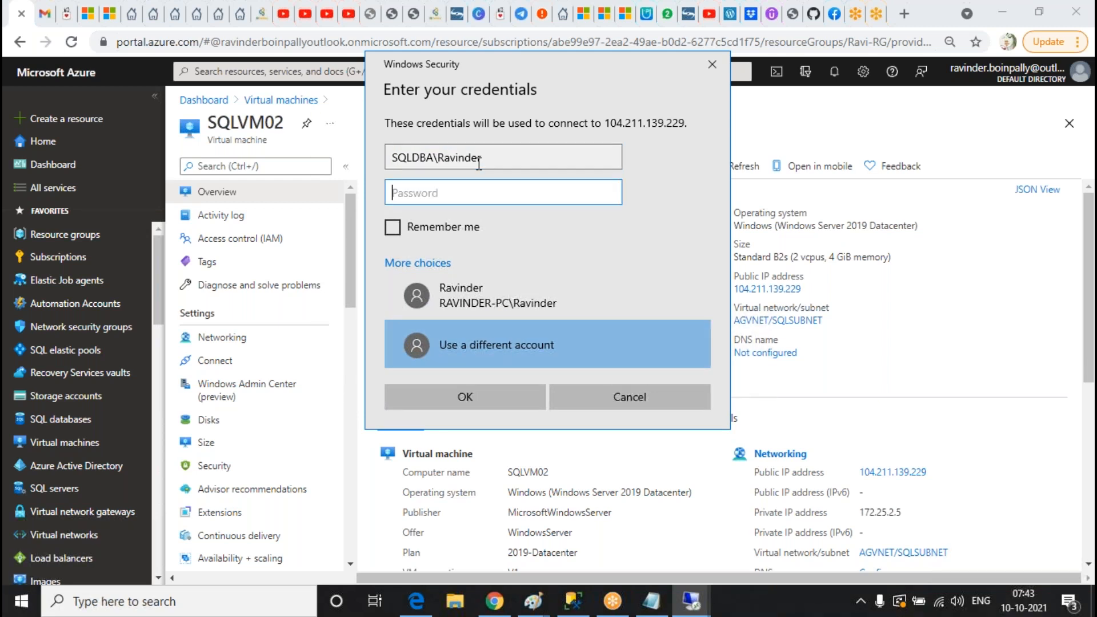
{"action": "type", "text": "••••••••••"}
{"action": "key", "text": "Return"}
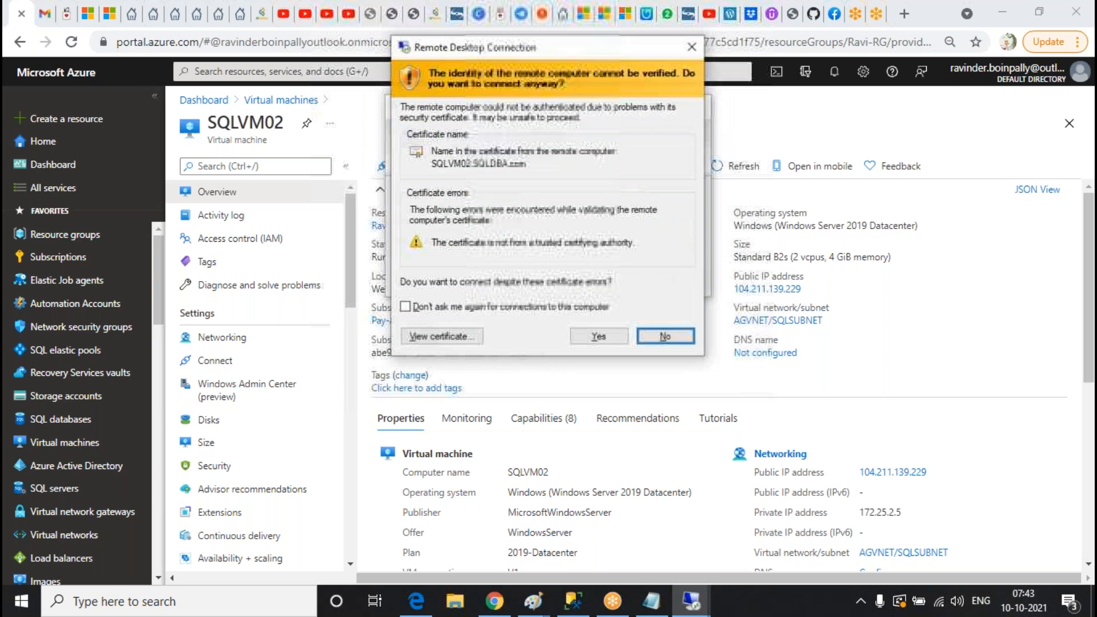
{"action": "left_click", "coordinate": [588, 336]}
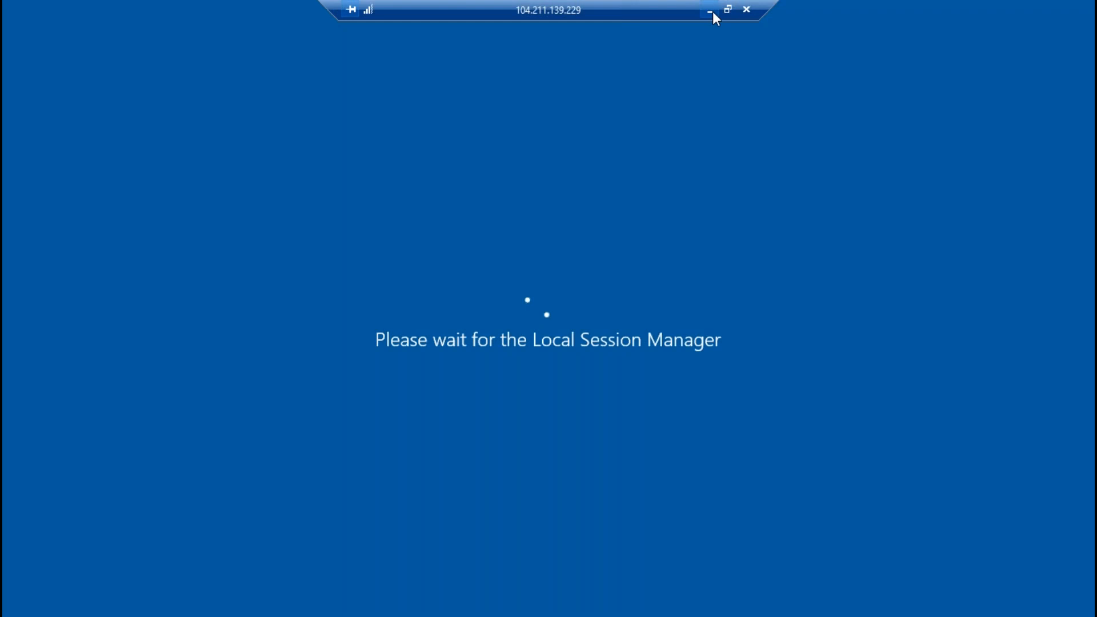
Step: Switch to the SQLVM01 session and launch Computer Management from Server Manager's Tools
{"action": "left_click", "coordinate": [709, 9]}
{"action": "mouse_move", "coordinate": [691, 600]}
{"action": "left_click", "coordinate": [725, 551]}
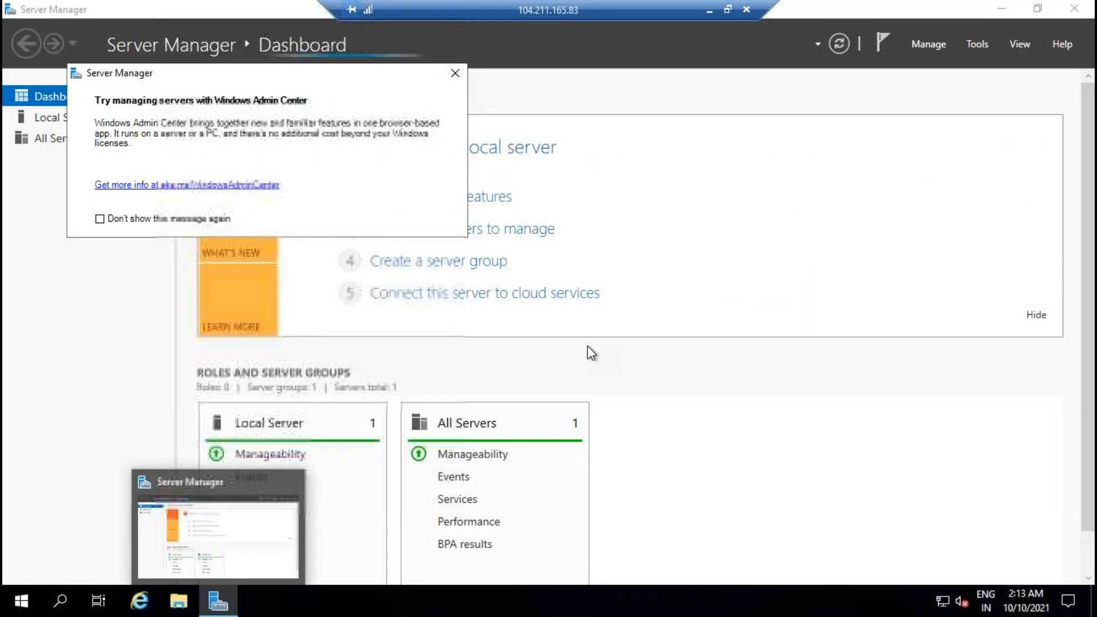
{"action": "left_click", "coordinate": [456, 73]}
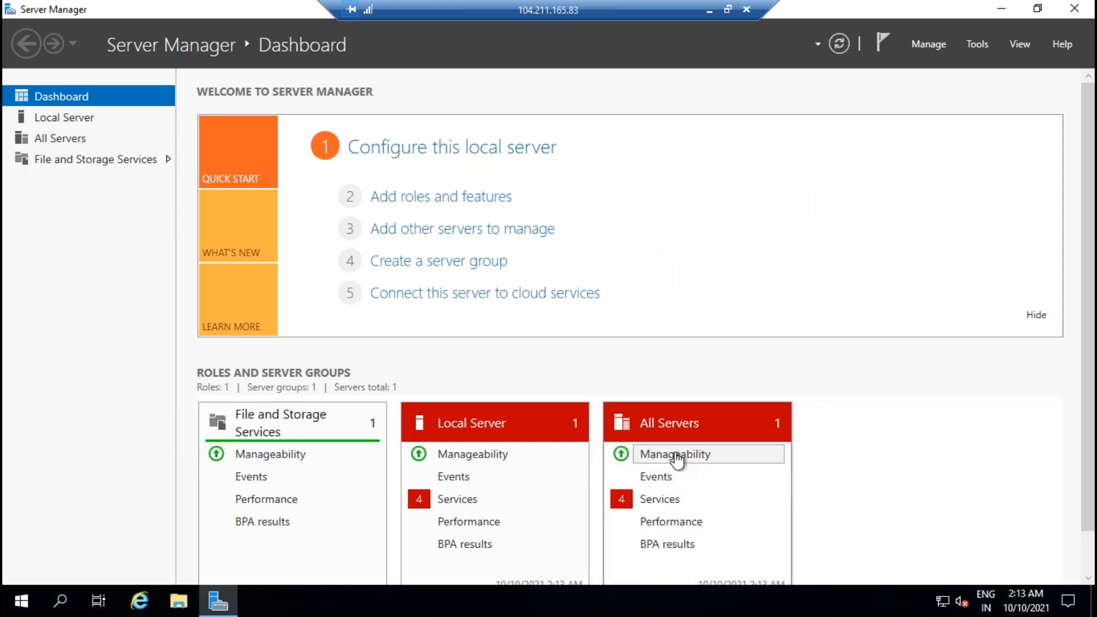
{"action": "left_click", "coordinate": [234, 611]}
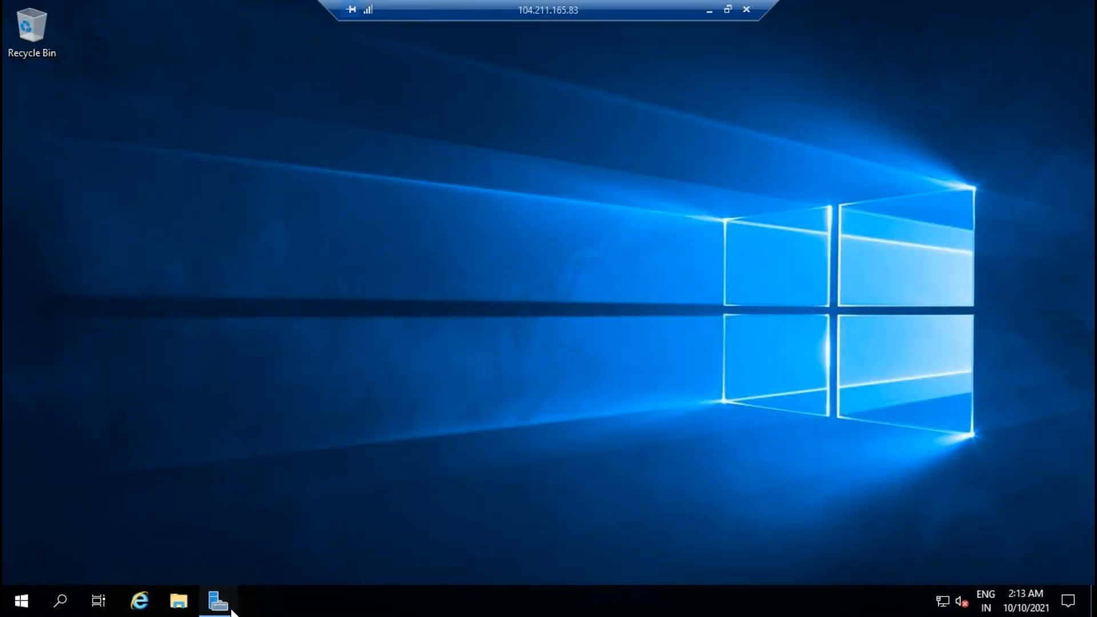
{"action": "left_click", "coordinate": [229, 609]}
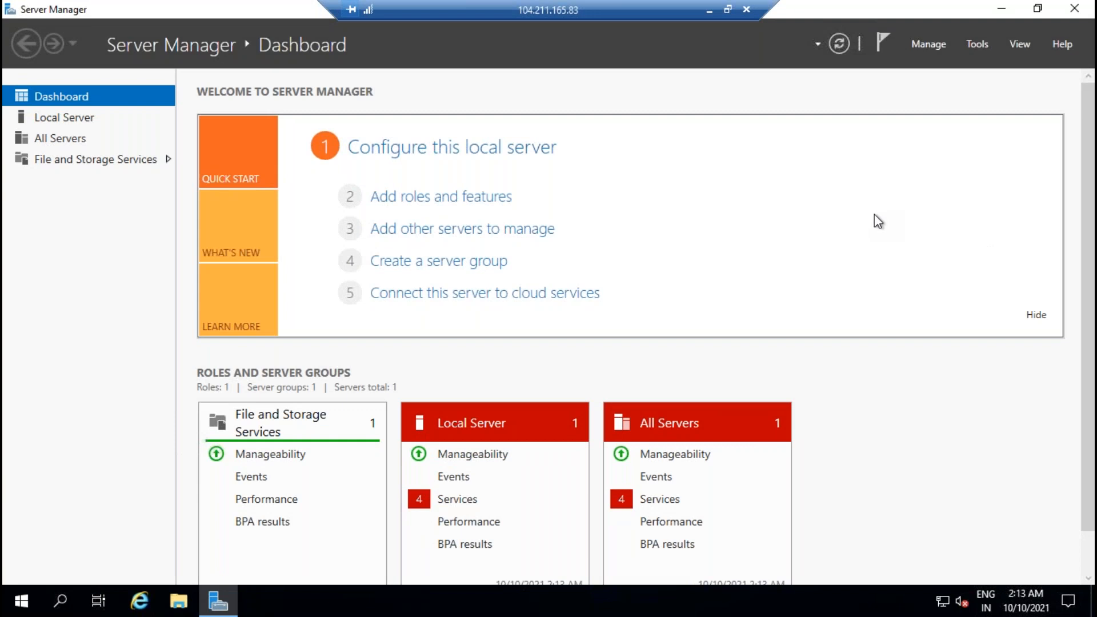
{"action": "left_click", "coordinate": [983, 44]}
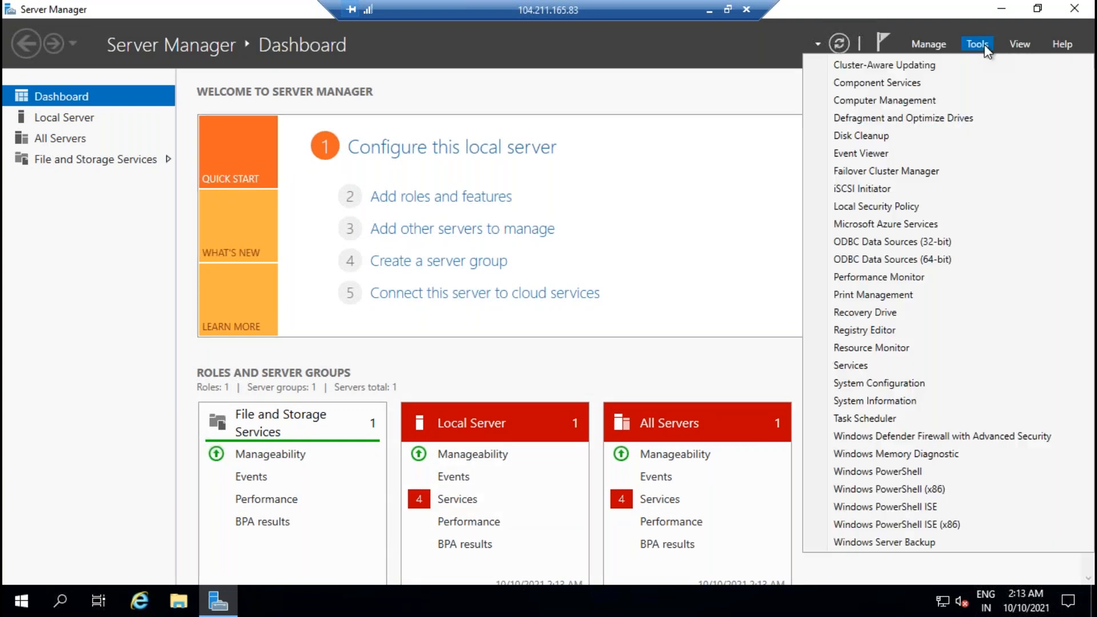
{"action": "left_click", "coordinate": [972, 101]}
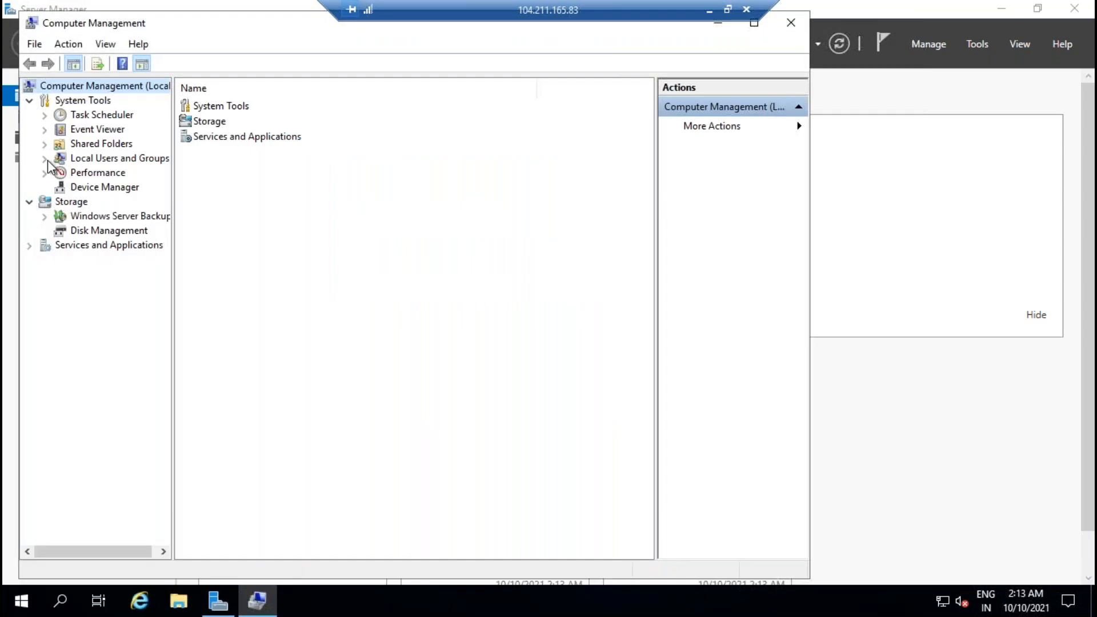
Step: Open the local Administrators group and add the first SQL service account, sqlservice1
{"action": "left_click", "coordinate": [45, 159]}
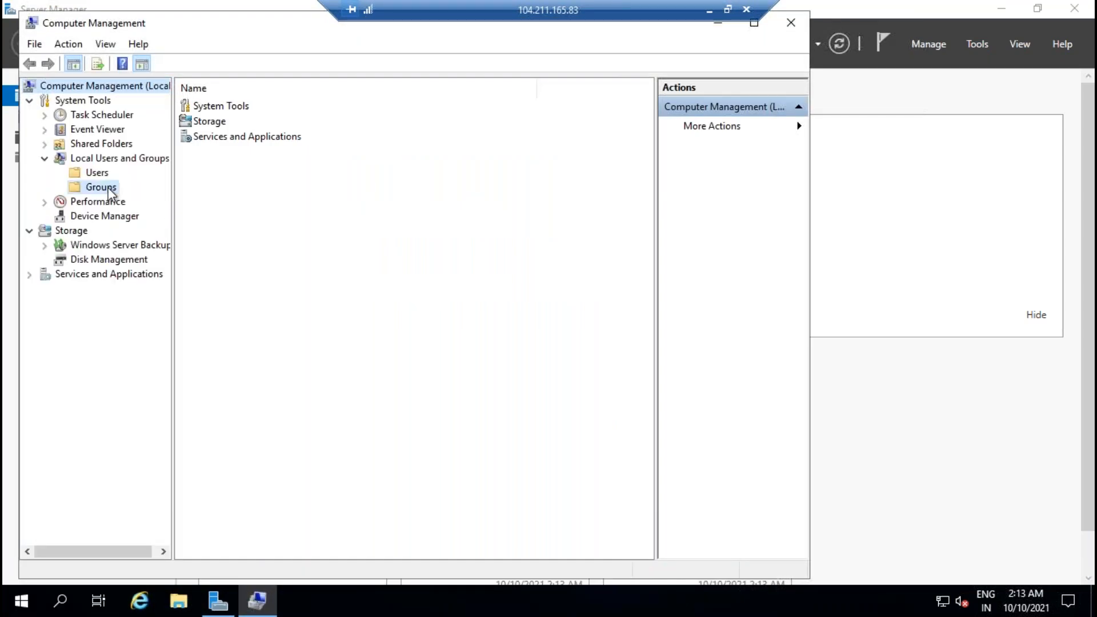
{"action": "left_click", "coordinate": [102, 187]}
{"action": "left_click", "coordinate": [244, 122]}
{"action": "double_click", "coordinate": [245, 122]}
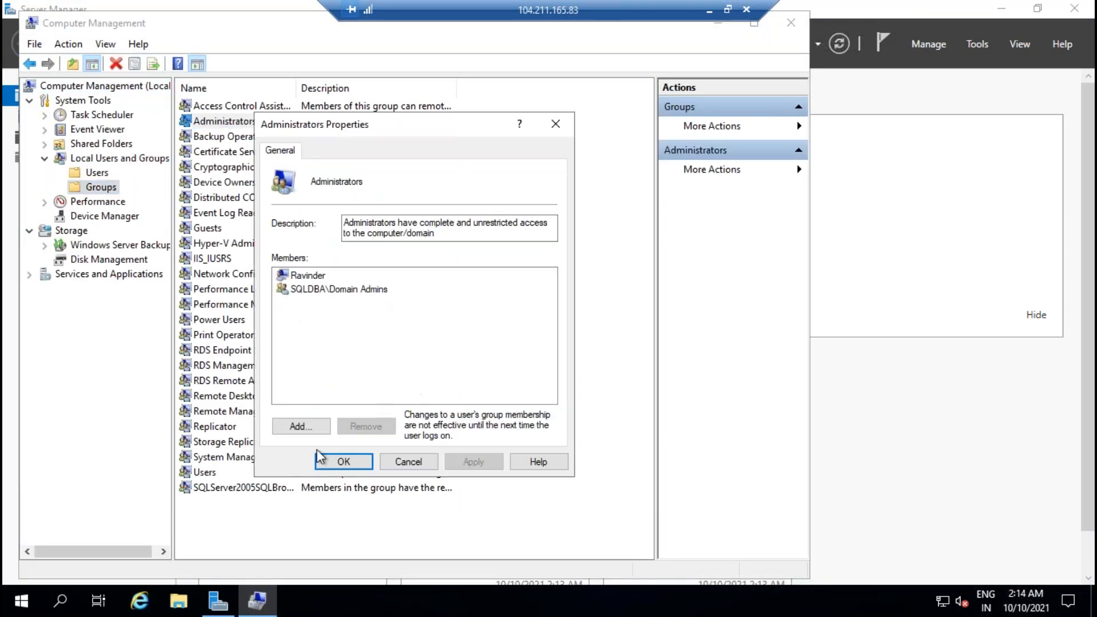
{"action": "left_click", "coordinate": [297, 426]}
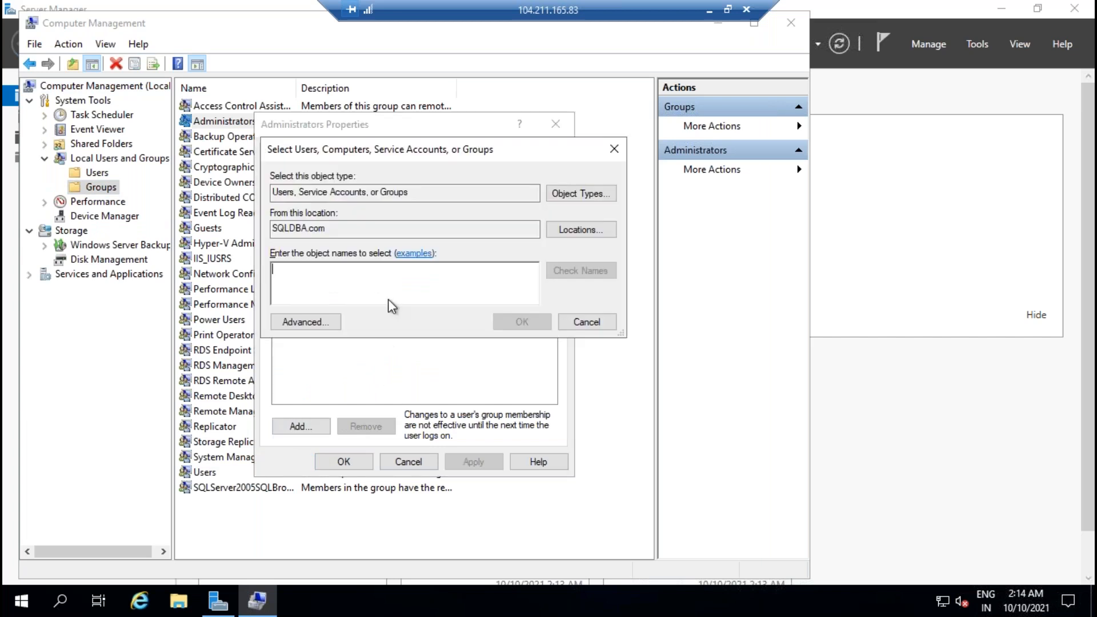
{"action": "type", "text": "sqlservice1"}
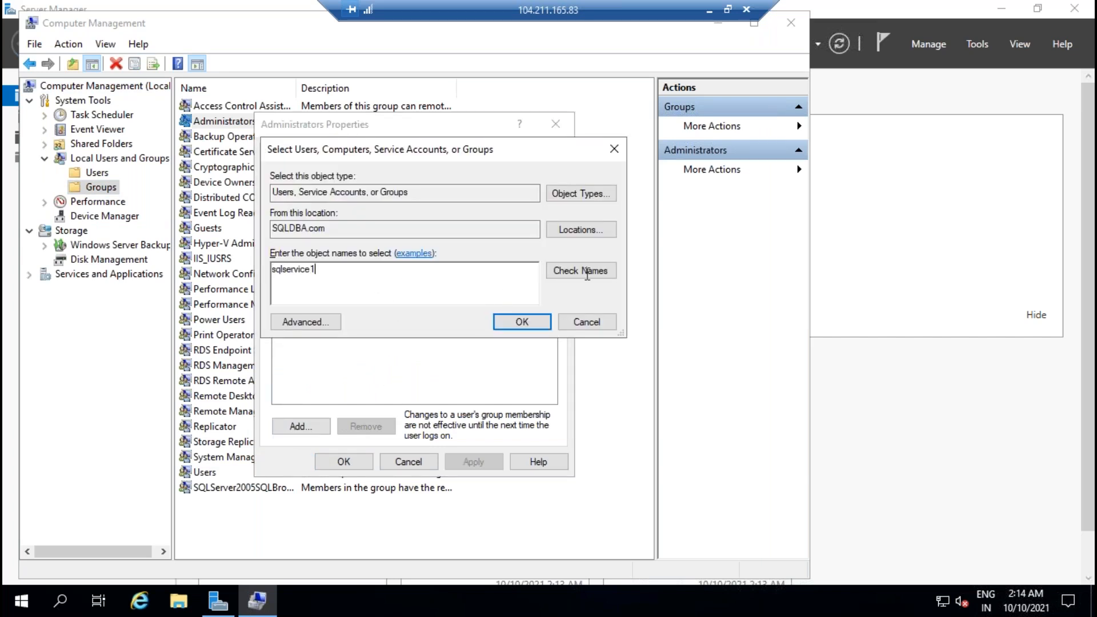
{"action": "left_click", "coordinate": [587, 271]}
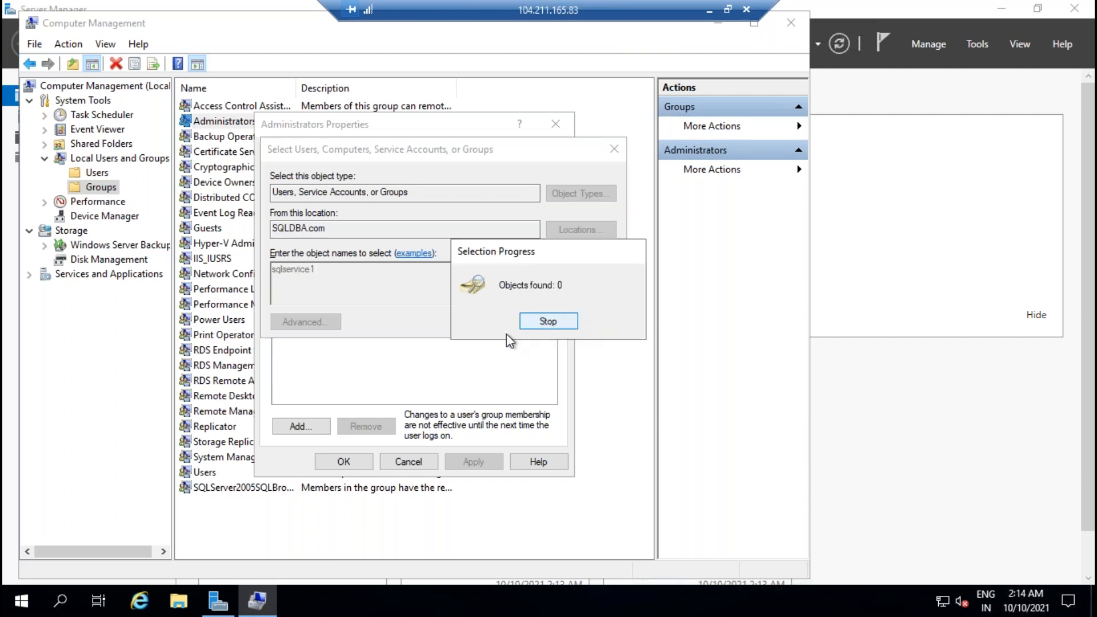
{"action": "left_click", "coordinate": [517, 321]}
Step: Add SQLservice2 and SQLADMIN to Administrators, then apply and close the properties
{"action": "left_click", "coordinate": [300, 425]}
{"action": "type", "text": "s"}
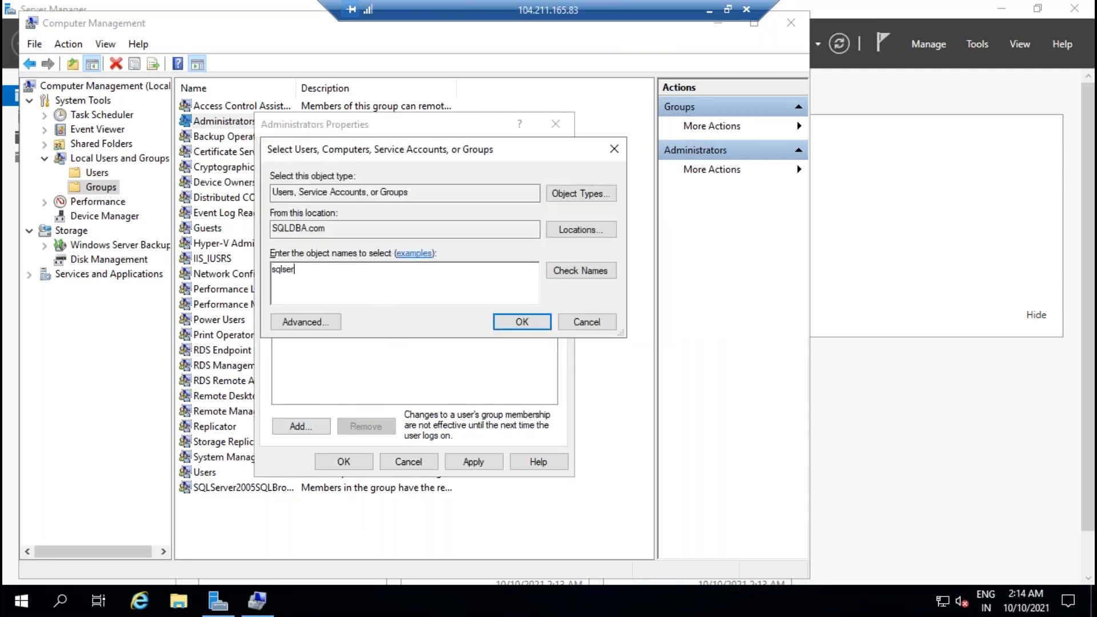
{"action": "left_click", "coordinate": [578, 273]}
{"action": "left_click", "coordinate": [520, 321]}
{"action": "left_click", "coordinate": [314, 424]}
{"action": "type", "text": "s"}
{"action": "left_click", "coordinate": [580, 272]}
{"action": "left_click", "coordinate": [522, 322]}
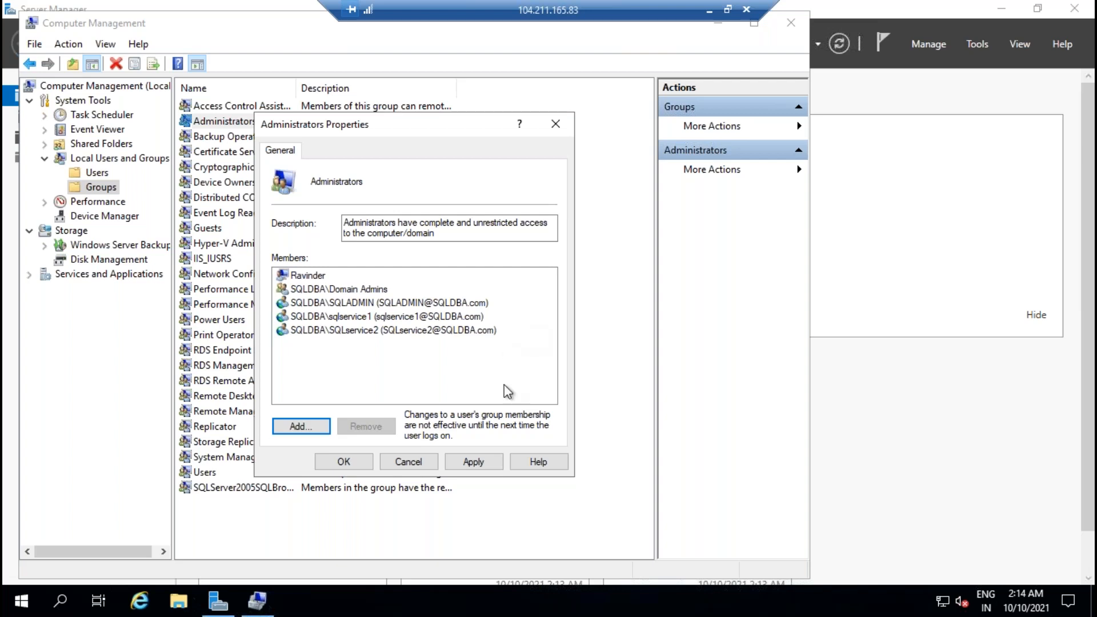
{"action": "left_click", "coordinate": [495, 460]}
{"action": "left_click", "coordinate": [329, 463]}
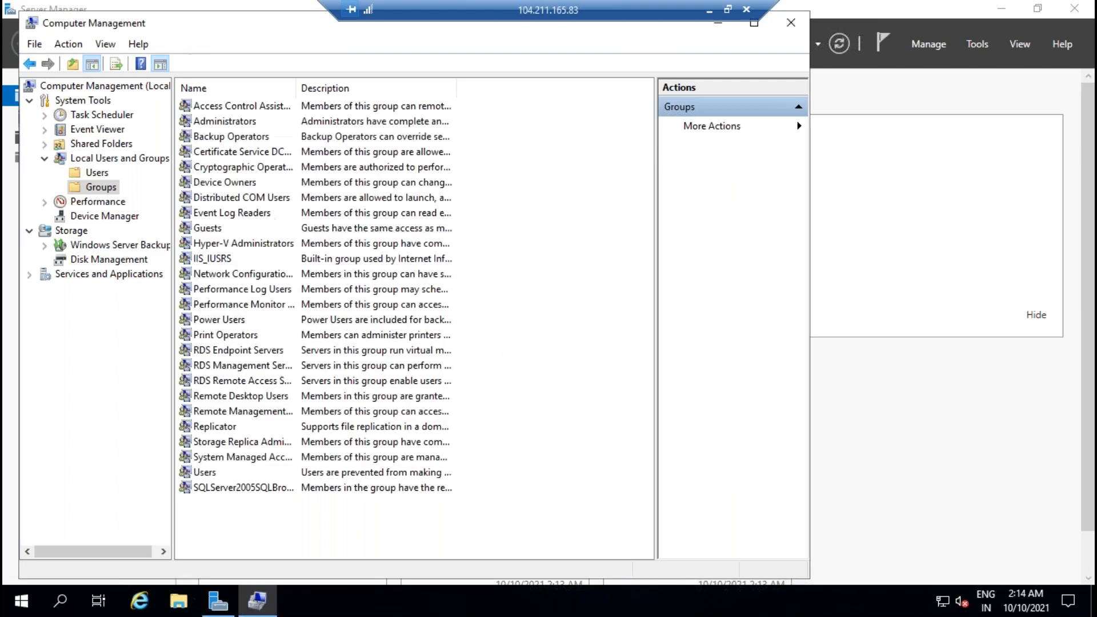
Step: On SQLVM02, open Computer Management's Administrators group properties under Local Users and Groups
{"action": "left_click", "coordinate": [708, 10]}
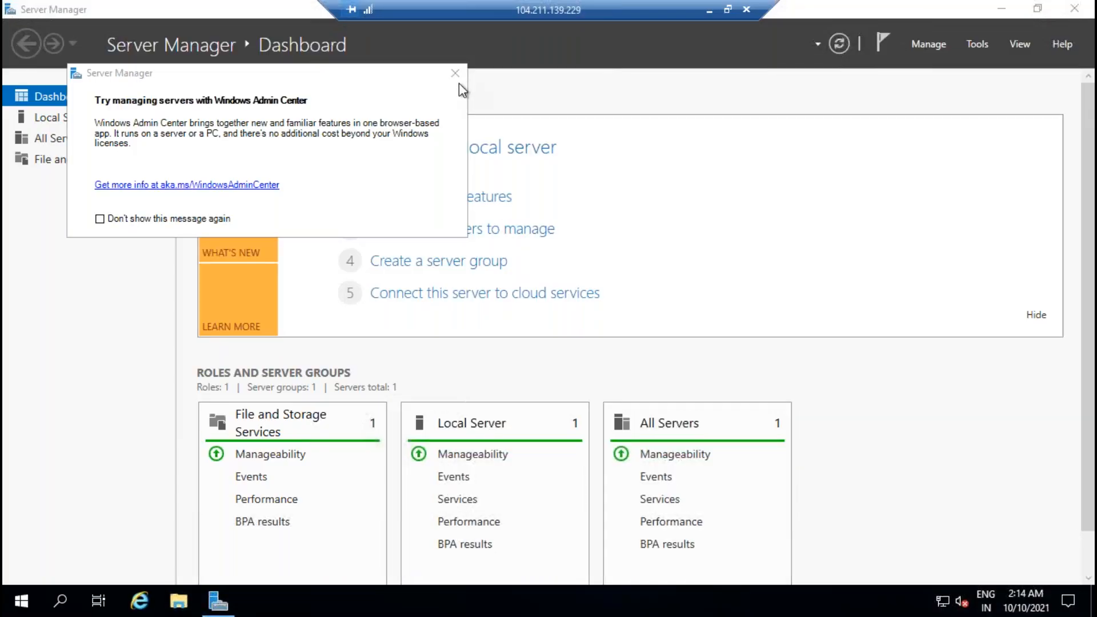
{"action": "left_click", "coordinate": [455, 74]}
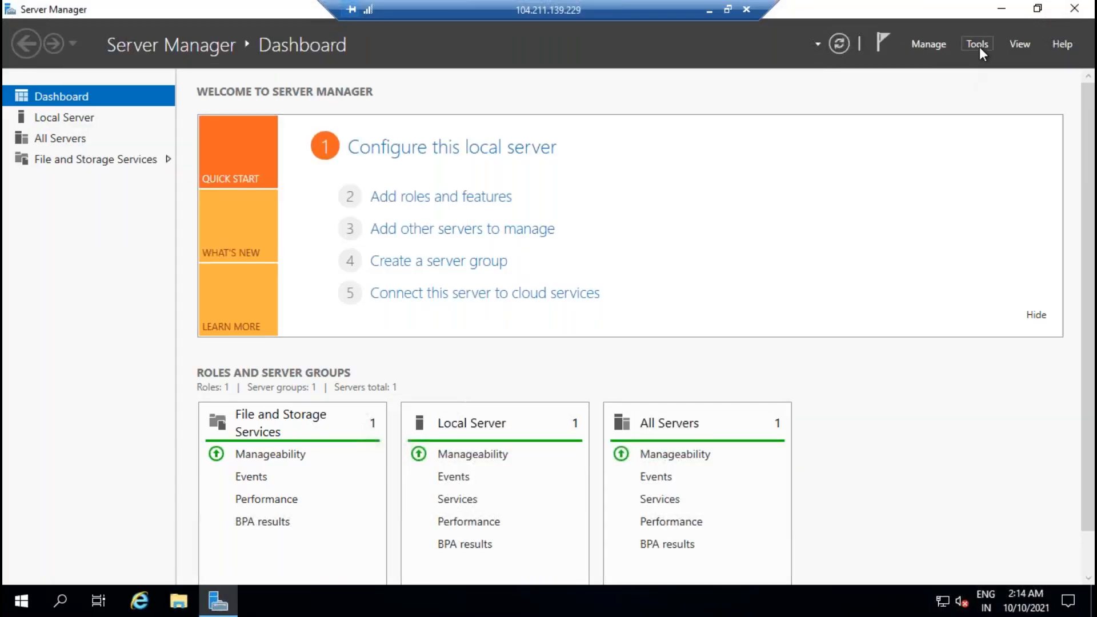
{"action": "left_click", "coordinate": [979, 47]}
{"action": "left_click", "coordinate": [894, 105]}
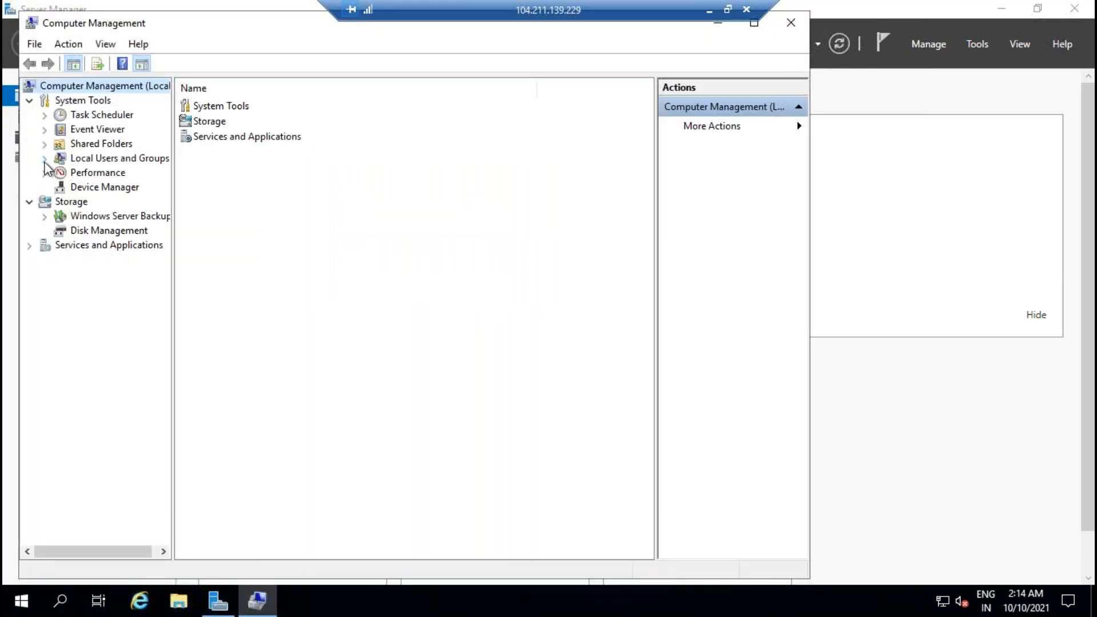
{"action": "left_click", "coordinate": [45, 158]}
{"action": "left_click", "coordinate": [100, 187]}
{"action": "double_click", "coordinate": [240, 121]}
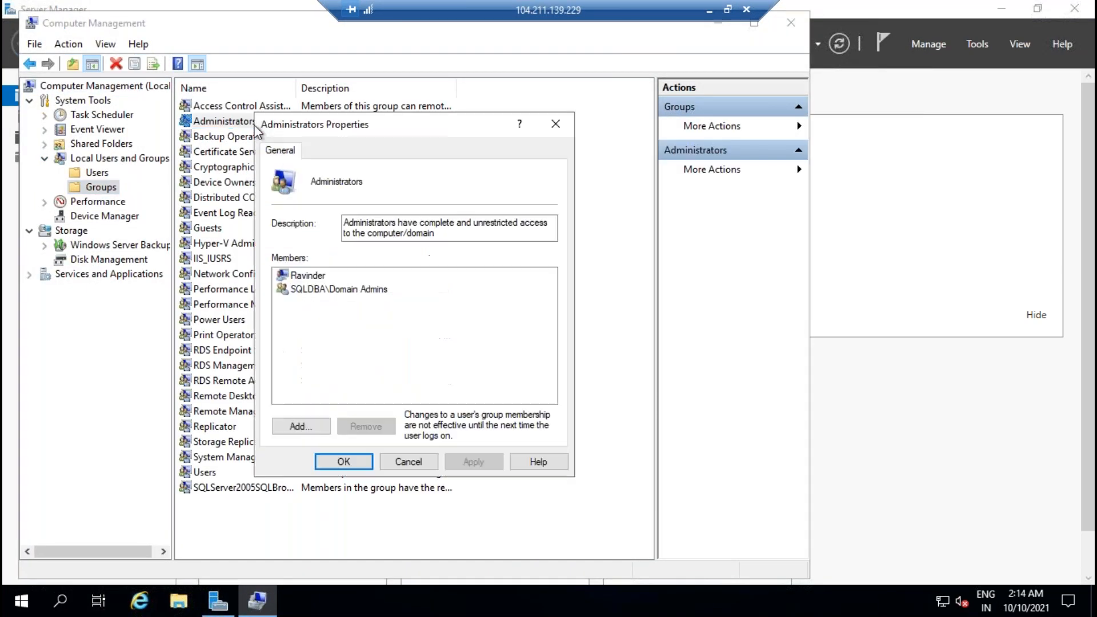
Step: Add the two domain SQL service accounts, sqlservice1 and SQLservice2, to Administrators
{"action": "left_click", "coordinate": [301, 427]}
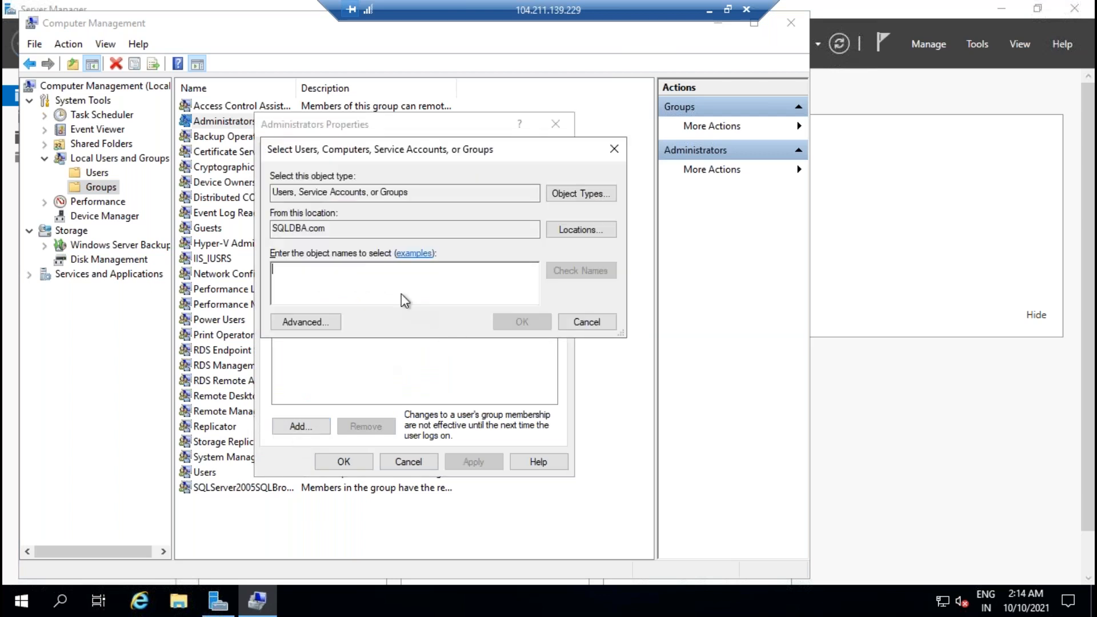
{"action": "type", "text": "SQLservice1"}
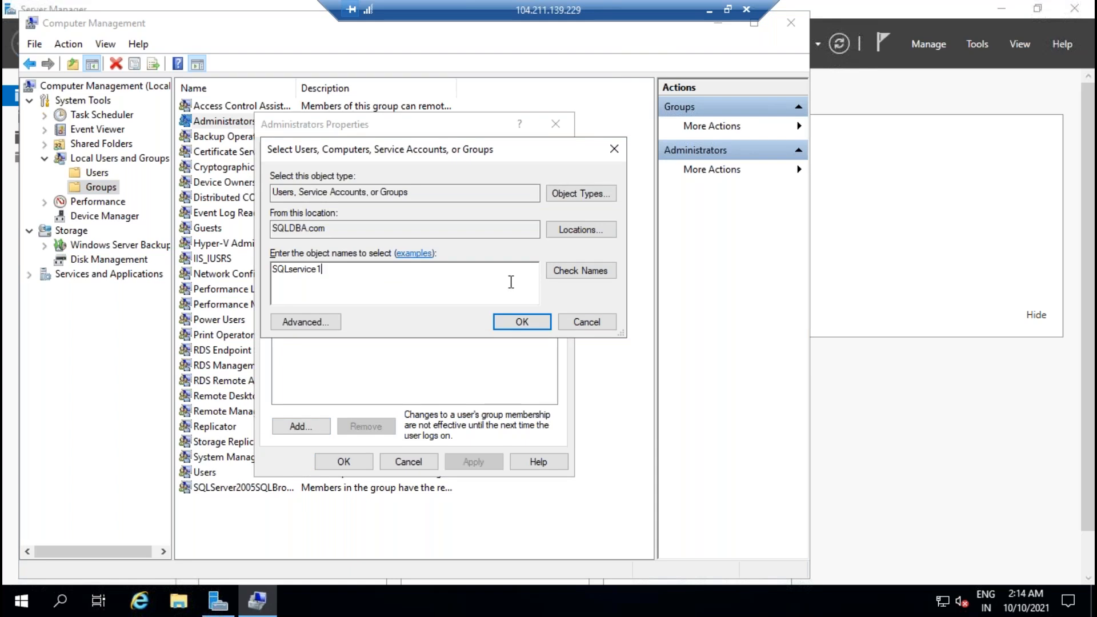
{"action": "left_click", "coordinate": [578, 273]}
{"action": "left_click", "coordinate": [526, 324]}
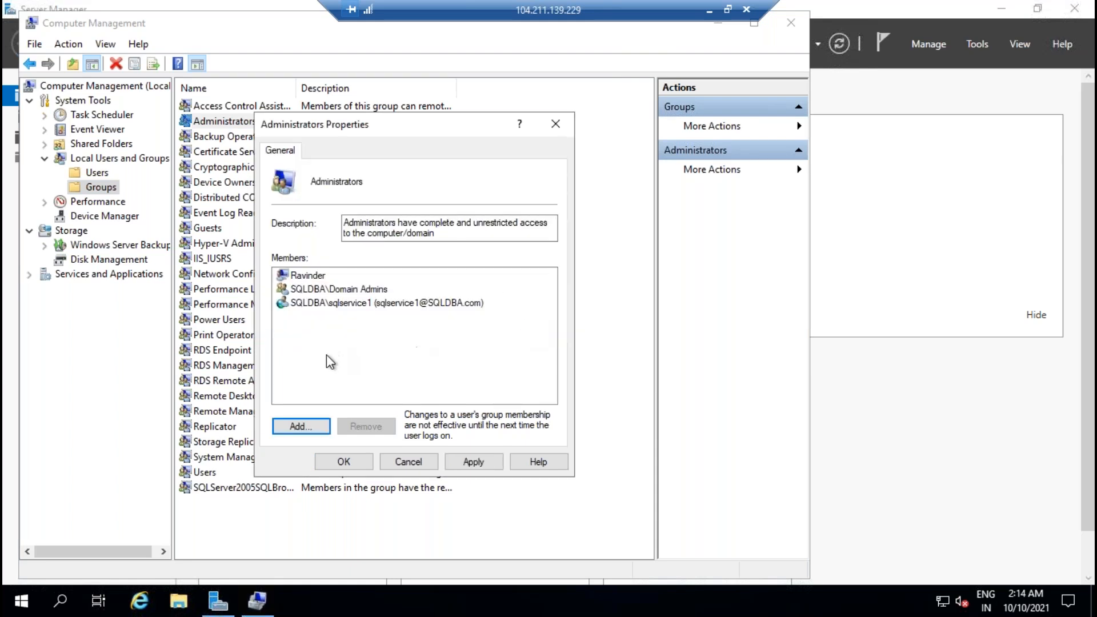
{"action": "left_click", "coordinate": [301, 426]}
{"action": "type", "text": "sqlservice2"}
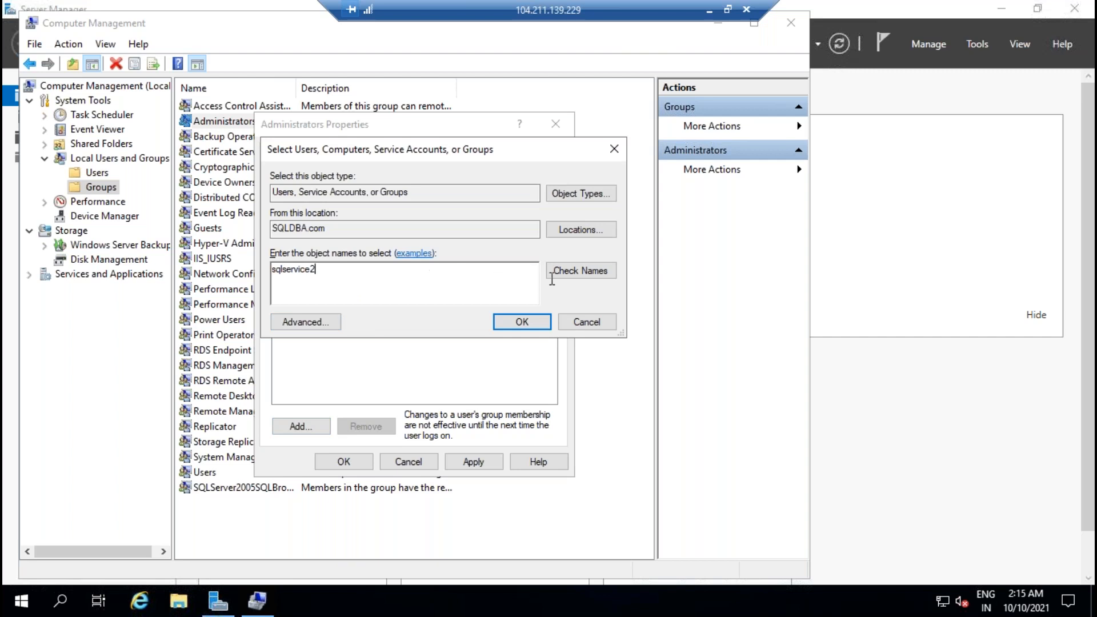
{"action": "left_click", "coordinate": [553, 274]}
{"action": "left_click", "coordinate": [522, 322]}
Step: Add the SQLADMIN domain account to Administrators and apply the new membership
{"action": "left_click", "coordinate": [301, 426]}
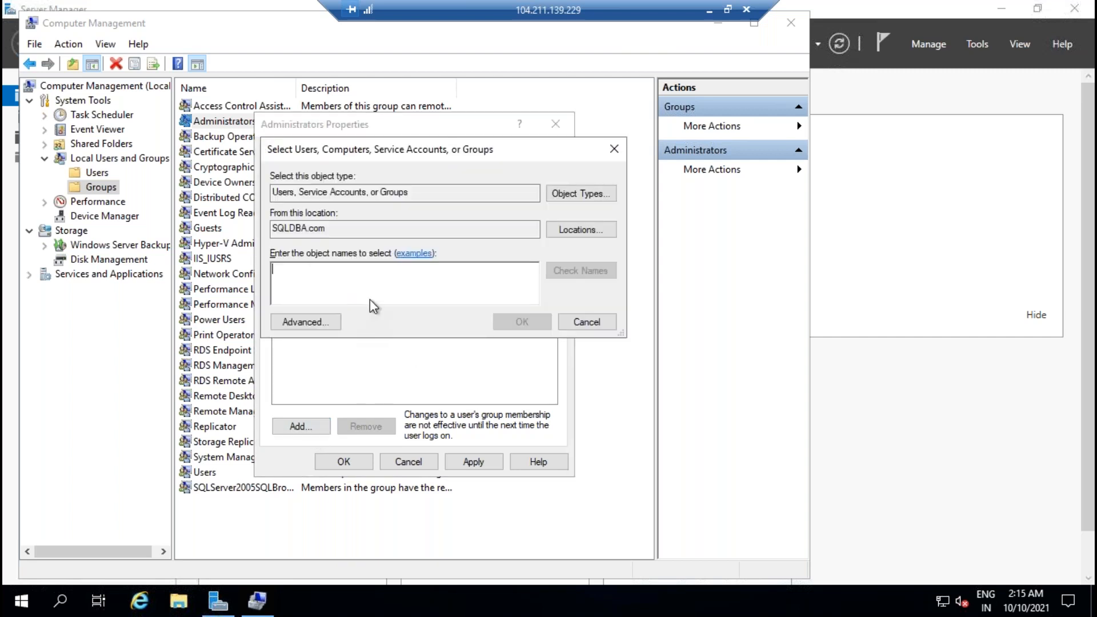
{"action": "type", "text": "sqladmin"}
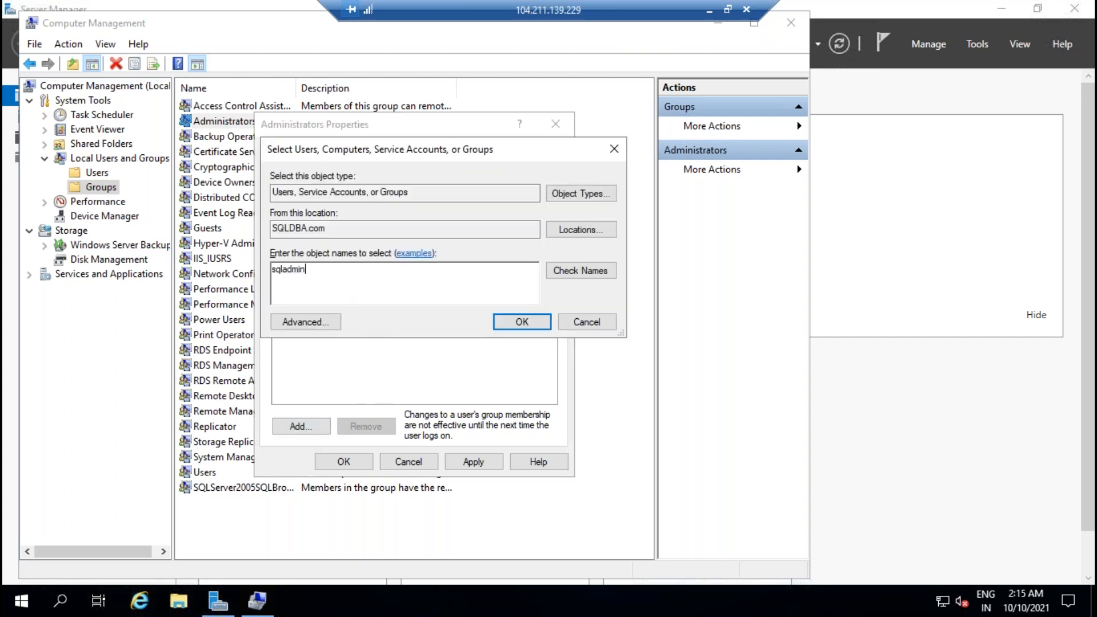
{"action": "left_click", "coordinate": [594, 274]}
{"action": "left_click", "coordinate": [522, 322]}
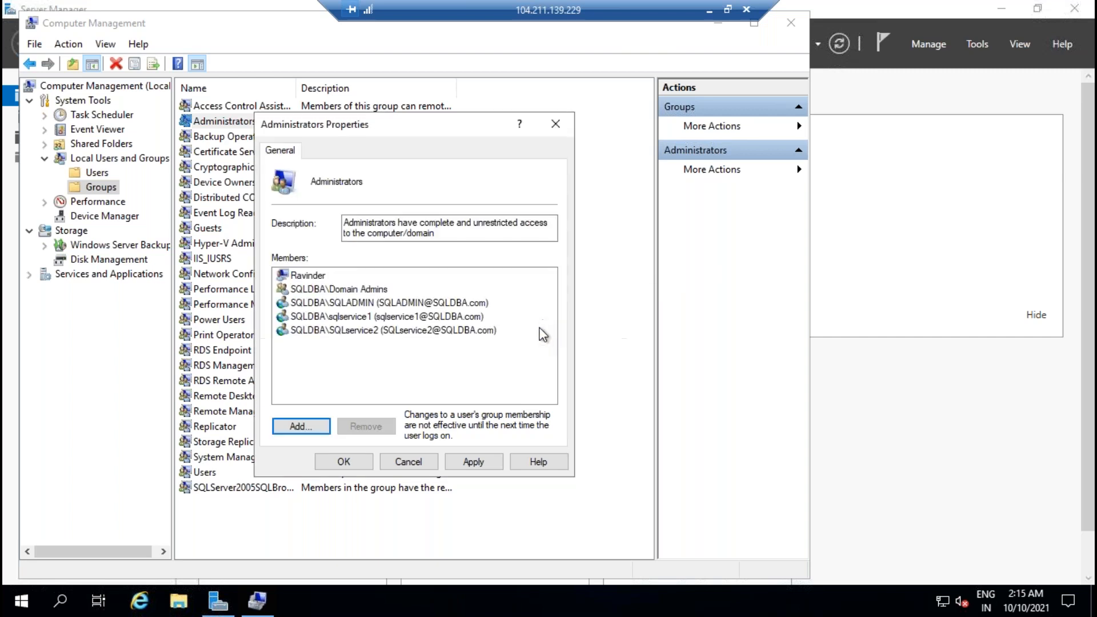
{"action": "left_click", "coordinate": [473, 462]}
{"action": "left_click", "coordinate": [344, 461]}
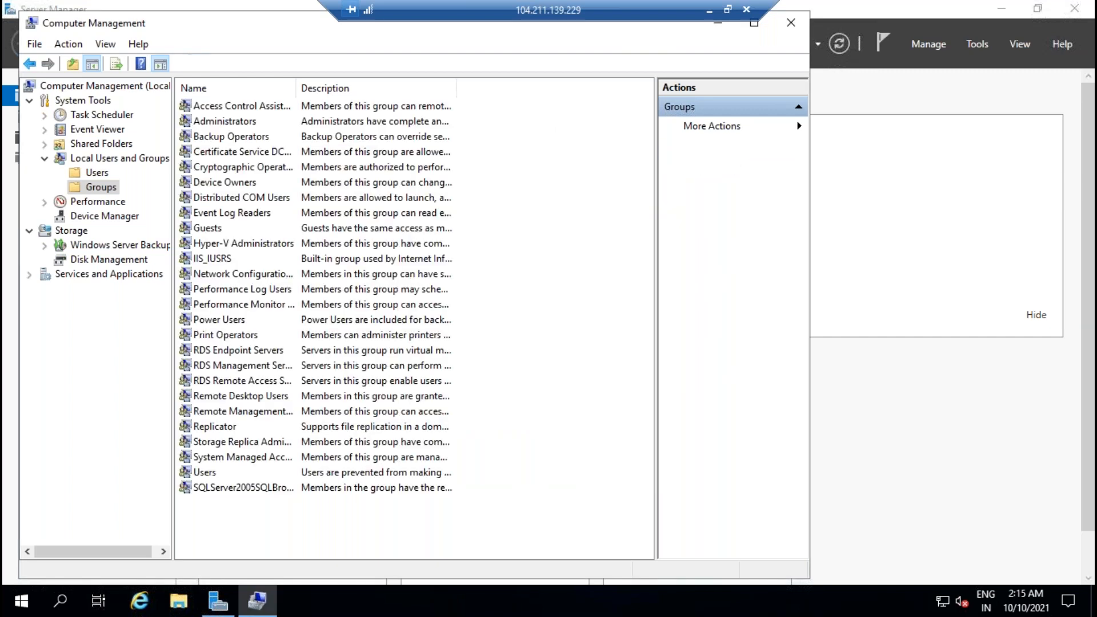
Step: Sign out of the SQLVM02 remote session from the Start menu
{"action": "left_click", "coordinate": [23, 609]}
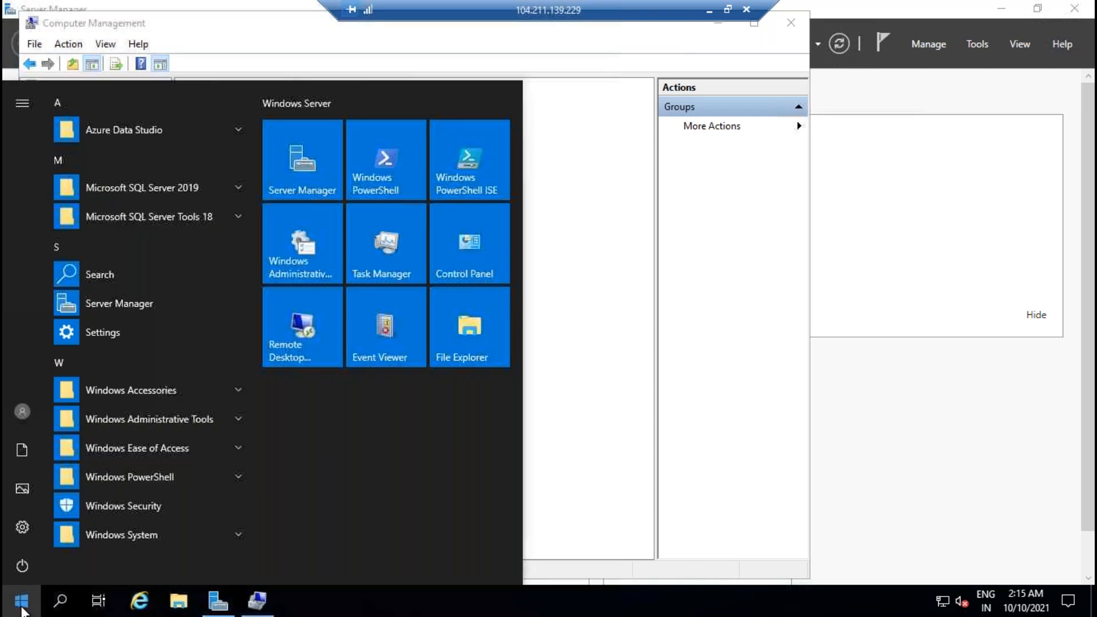
{"action": "left_click", "coordinate": [19, 407]}
{"action": "left_click", "coordinate": [56, 370]}
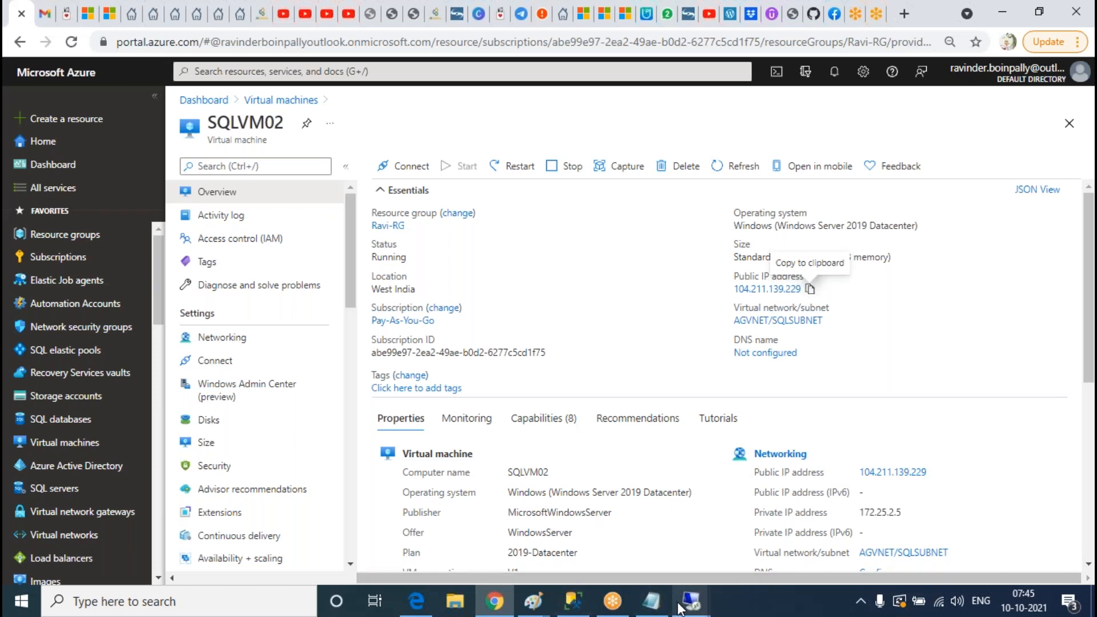
Step: Sign out of the SQLVM01 session and open SQLVM01's overview in the Azure portal
{"action": "left_click", "coordinate": [691, 601]}
{"action": "left_click", "coordinate": [785, 550]}
{"action": "left_click", "coordinate": [21, 600]}
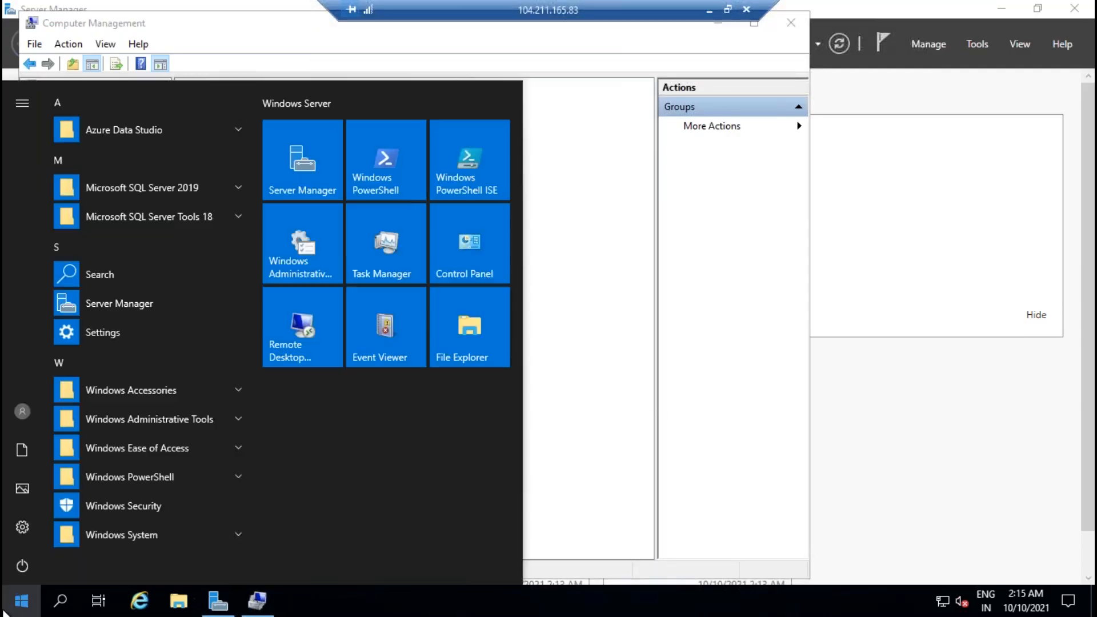
{"action": "left_click", "coordinate": [19, 410]}
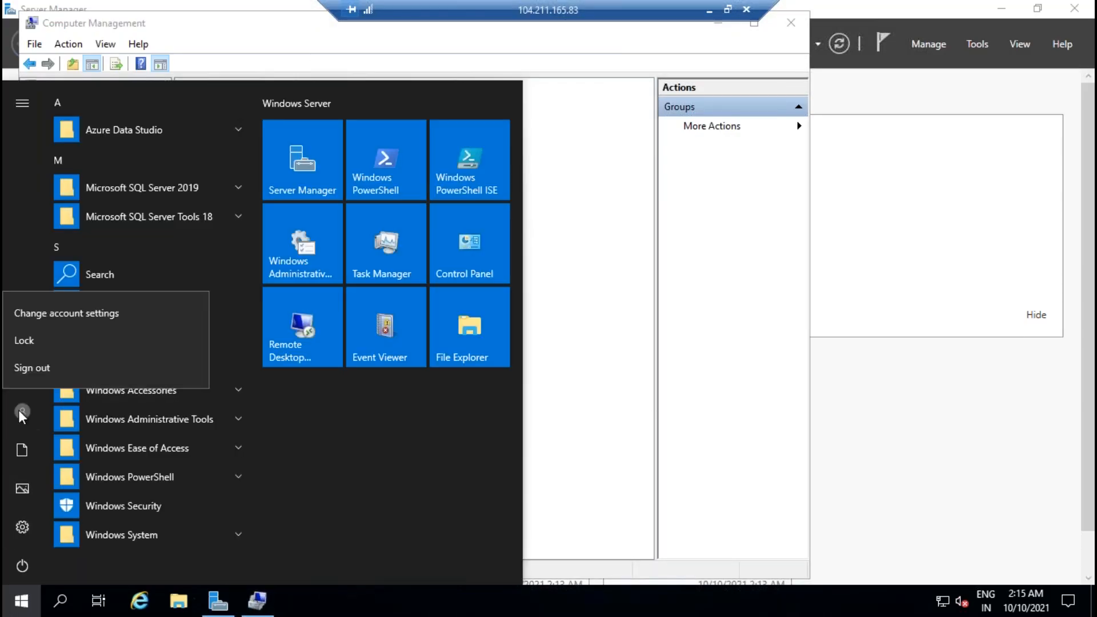
{"action": "left_click", "coordinate": [31, 368]}
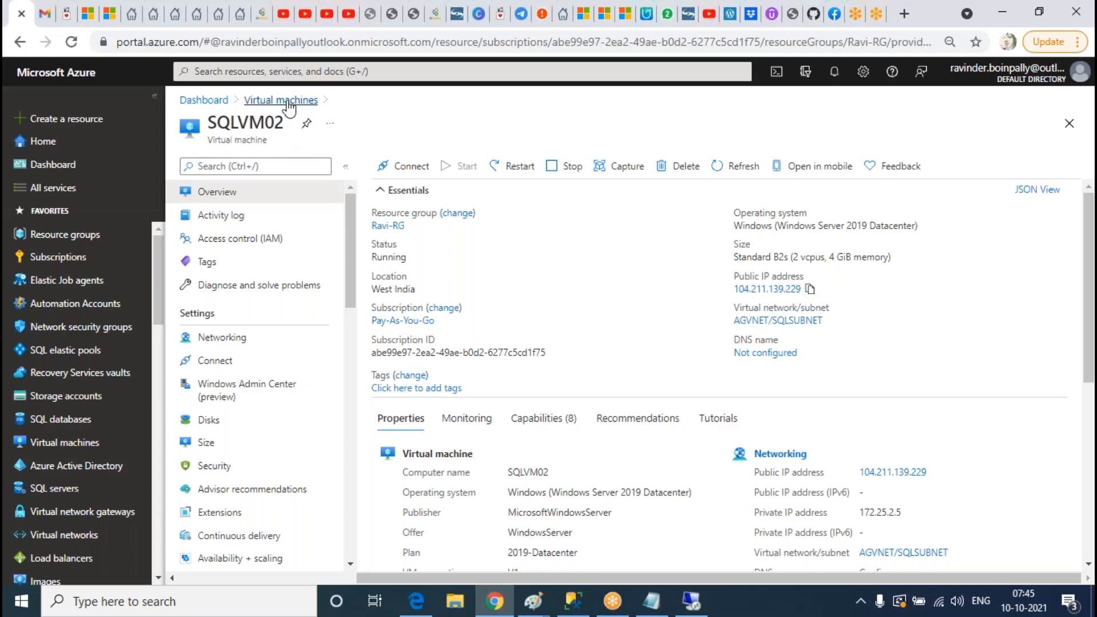
{"action": "left_click", "coordinate": [288, 105]}
{"action": "left_click", "coordinate": [226, 307]}
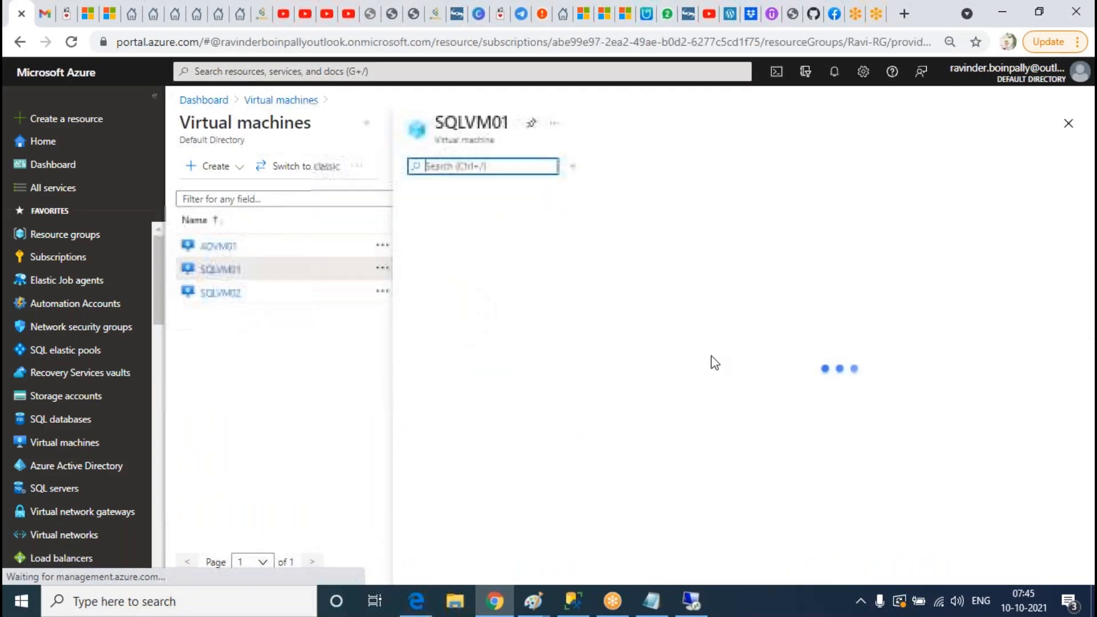
Step: Connect to SQLVM01 with mstsc as SQLDBA\SQLadmin, accepting the certificate warning
{"action": "left_click", "coordinate": [191, 604]}
{"action": "type", "text": "mstsc"}
{"action": "key", "text": "Return"}
{"action": "type", "text": "104.211.165.83"}
{"action": "key", "text": "Return"}
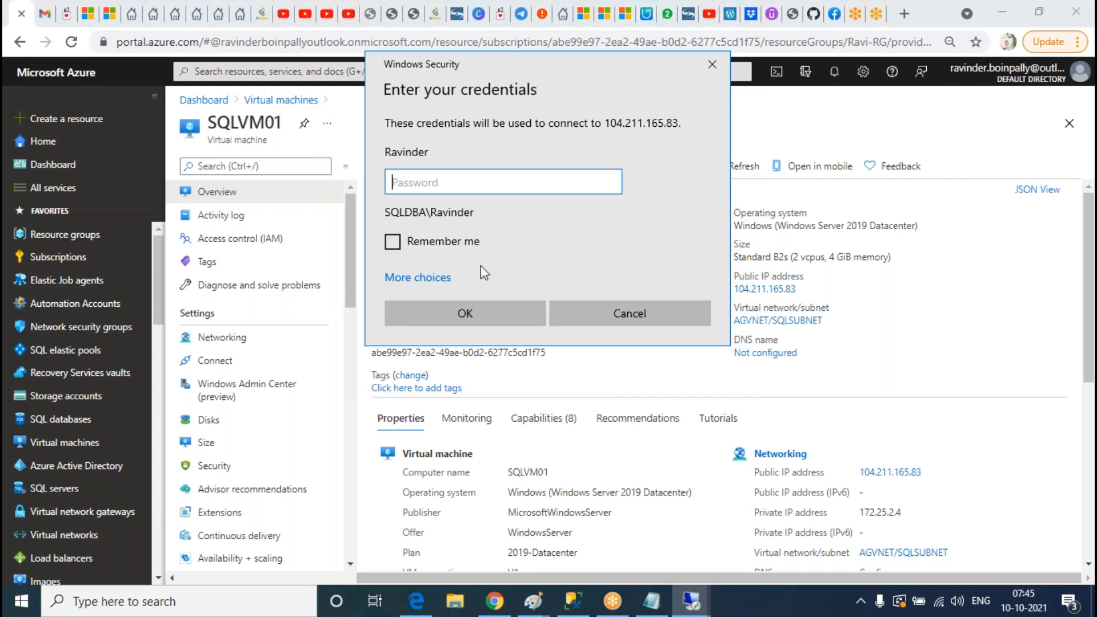
{"action": "left_click", "coordinate": [434, 278]}
{"action": "left_click", "coordinate": [474, 346]}
{"action": "type", "text": "SQLDBA\\SQLadmin"}
{"action": "key", "text": "Tab"}
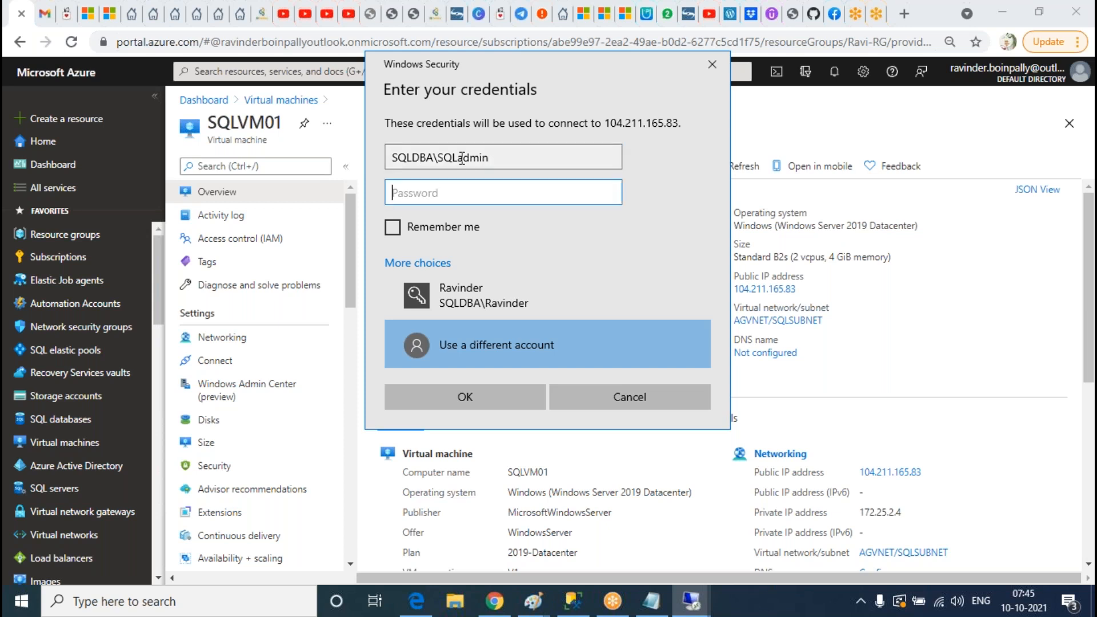
{"action": "type", "text": "•••"}
{"action": "key", "text": "Return"}
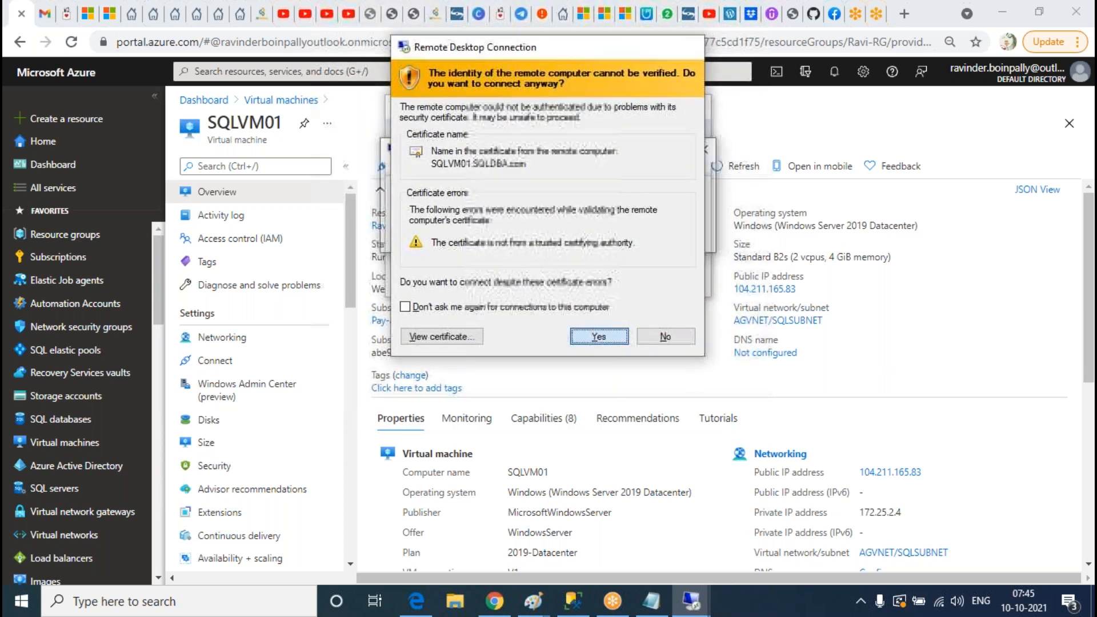
{"action": "left_click", "coordinate": [602, 337]}
Step: Copy SQLVM02's public IP from the Azure portal and start a Remote Desktop connection to it
{"action": "left_click", "coordinate": [805, 343]}
{"action": "left_click", "coordinate": [281, 100]}
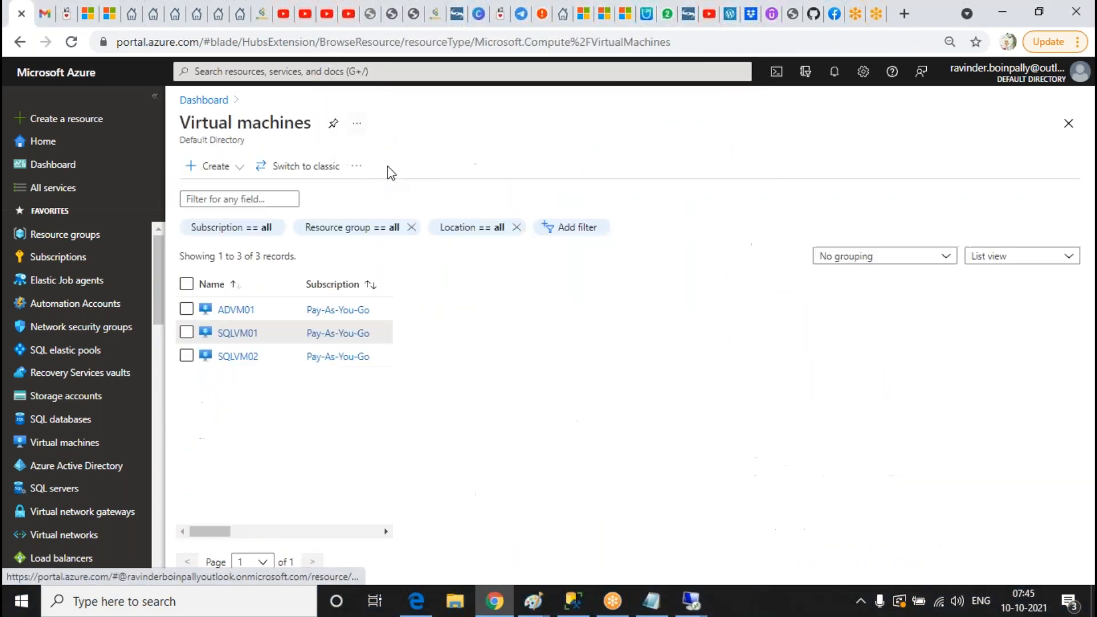
{"action": "left_click", "coordinate": [237, 329]}
{"action": "left_click", "coordinate": [810, 289]}
{"action": "left_click", "coordinate": [182, 605]}
{"action": "type", "text": "mstsc"}
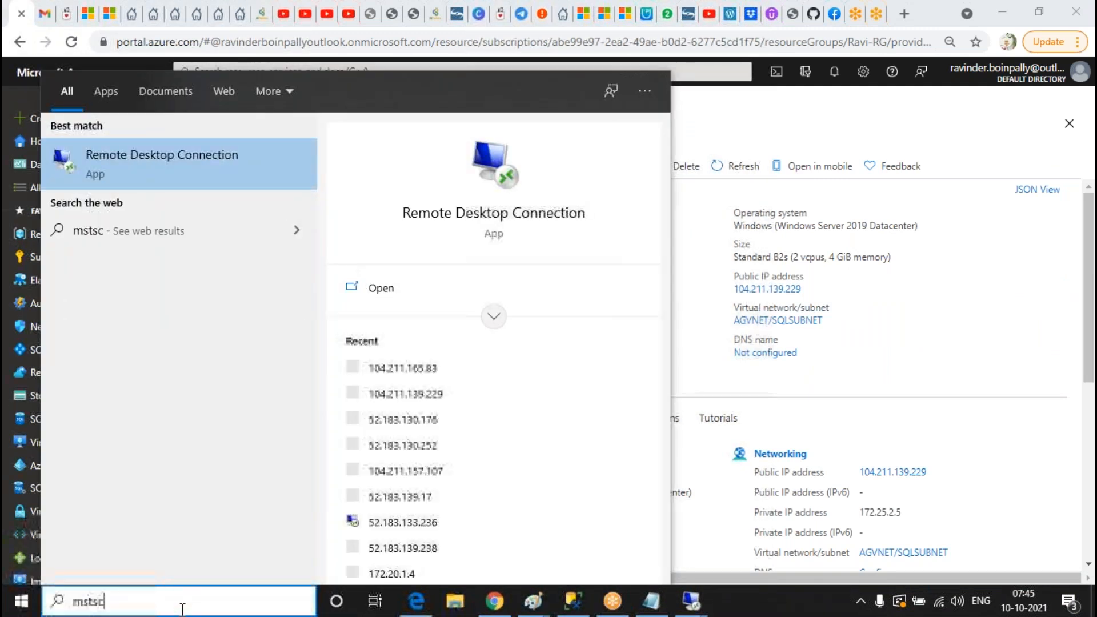
{"action": "key", "text": "Return"}
{"action": "key", "text": "ctrl+v"}
{"action": "key", "text": "Return"}
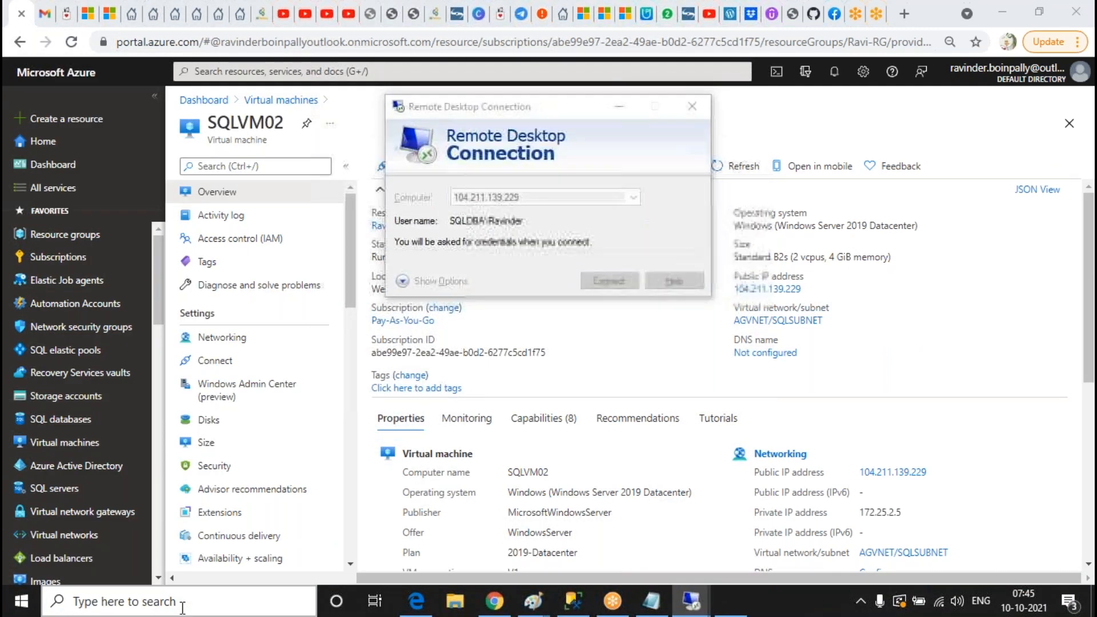
Step: Sign in to SQLVM02 as SQLDBA\SQLadmin and accept the certificate warning
{"action": "left_click", "coordinate": [428, 278]}
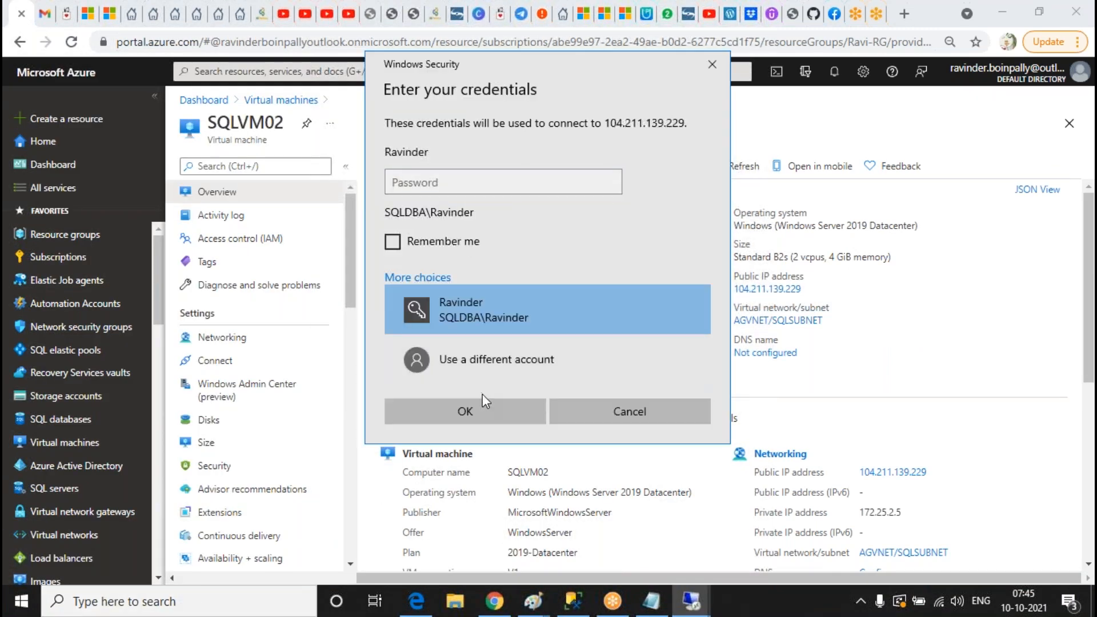
{"action": "left_click", "coordinate": [495, 368]}
{"action": "type", "text": "SQLDB"}
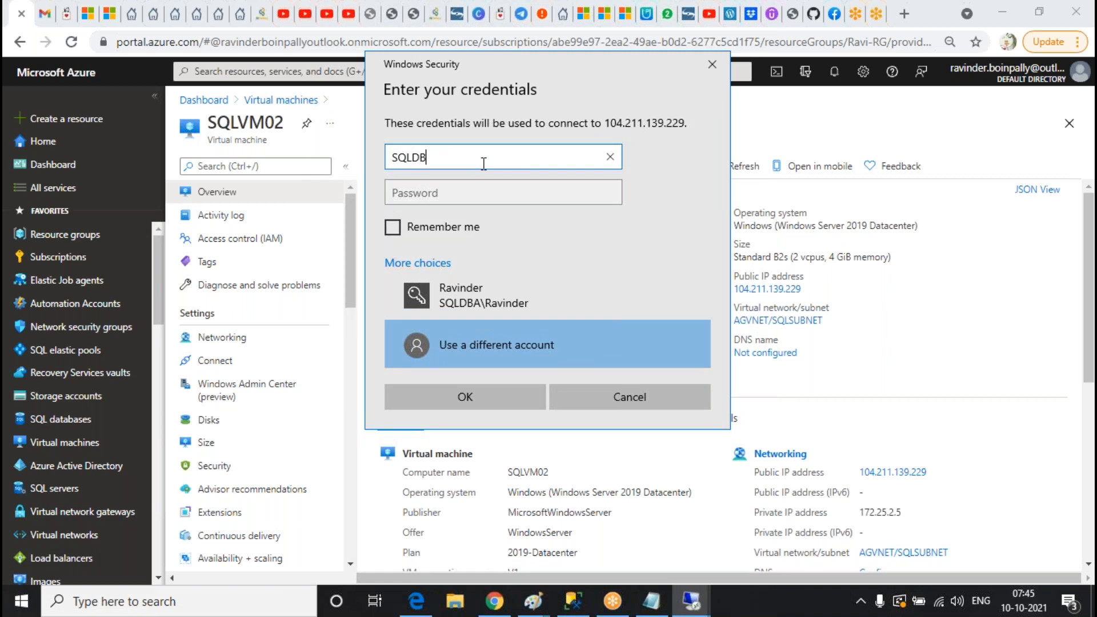
{"action": "type", "text": "A\\SQLadmin"}
{"action": "key", "text": "Tab"}
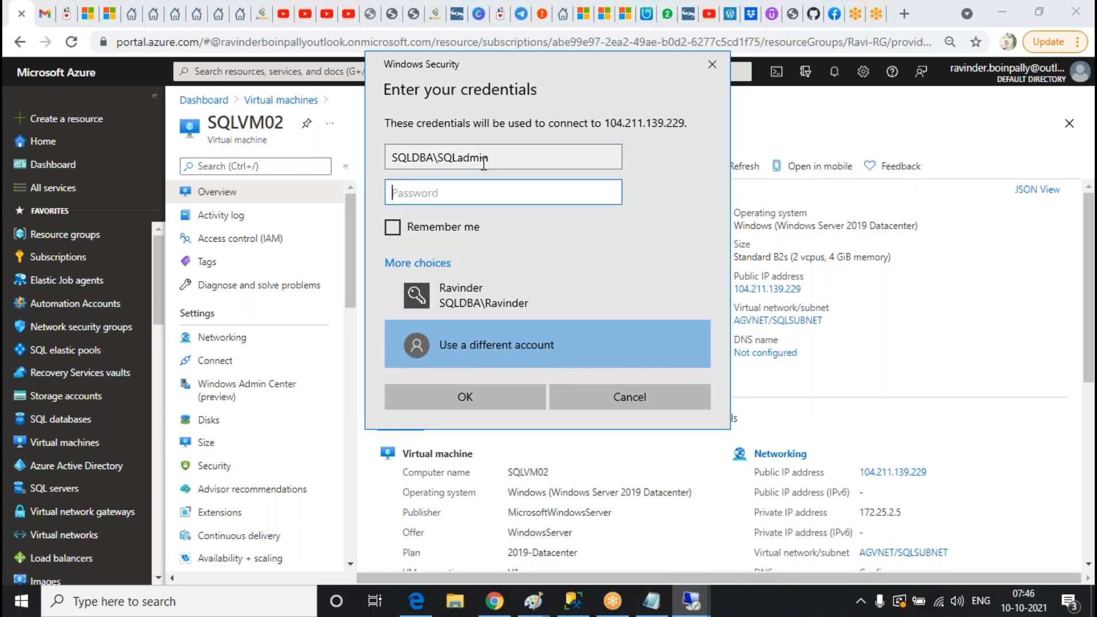
{"action": "type", "text": "••••••••"}
{"action": "key", "text": "Return"}
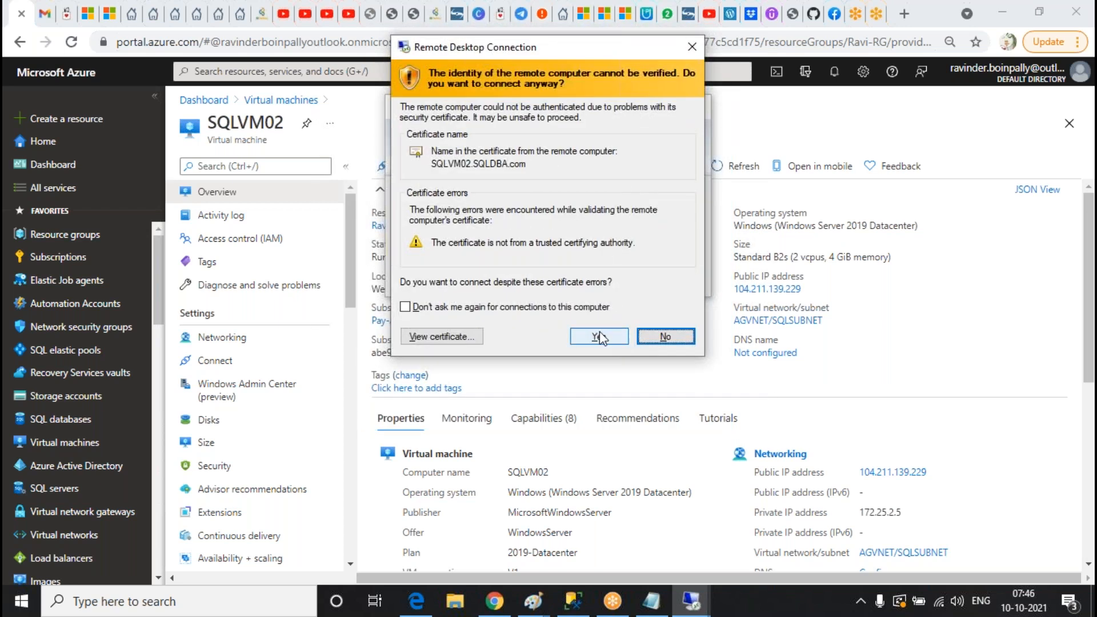
{"action": "left_click", "coordinate": [618, 337]}
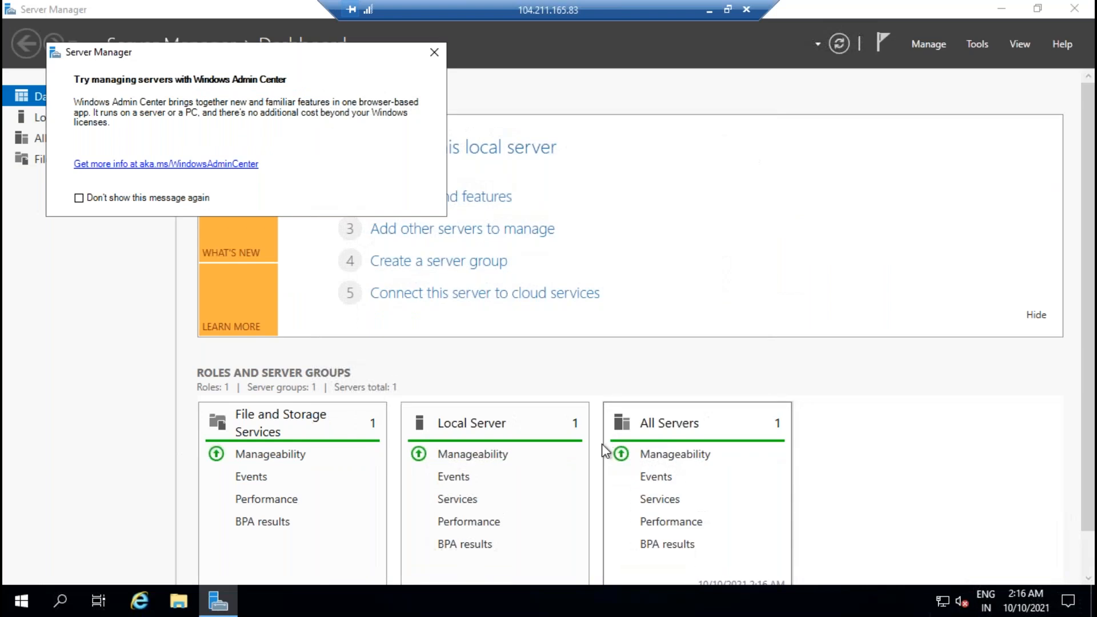
Step: Launch SQL Server Configuration Manager from the Microsoft SQL Server 2019 folder and approve UAC
{"action": "left_click", "coordinate": [434, 53]}
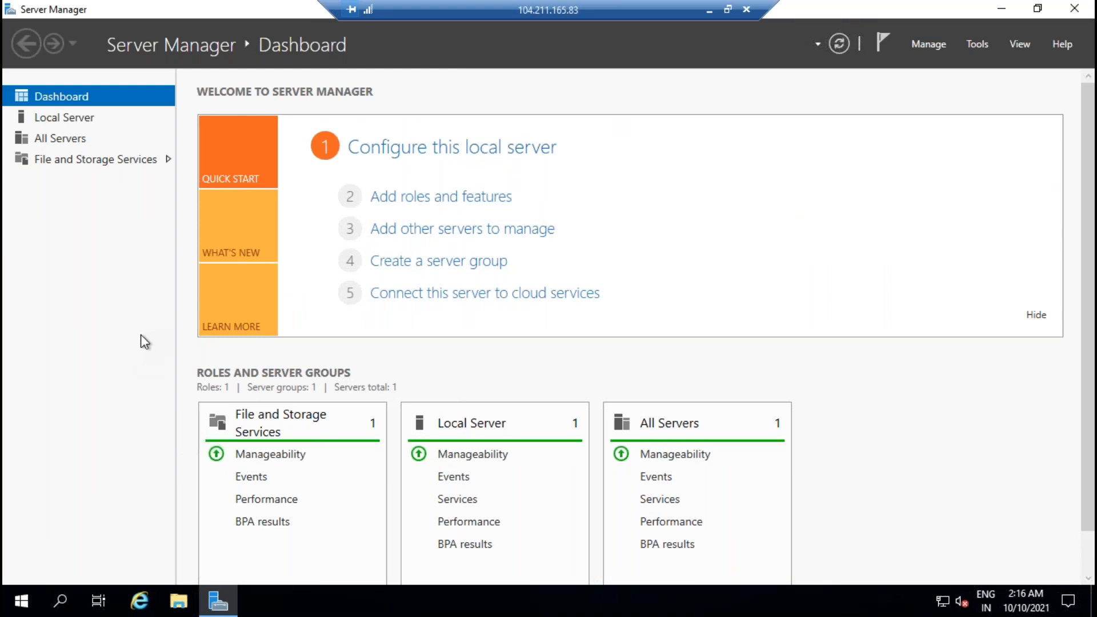
{"action": "left_click", "coordinate": [60, 600]}
{"action": "left_click", "coordinate": [22, 601]}
{"action": "scroll", "coordinate": [214, 341], "scroll_direction": "up", "scroll_amount": 1}
{"action": "left_click", "coordinate": [190, 189]}
{"action": "left_click", "coordinate": [162, 221]}
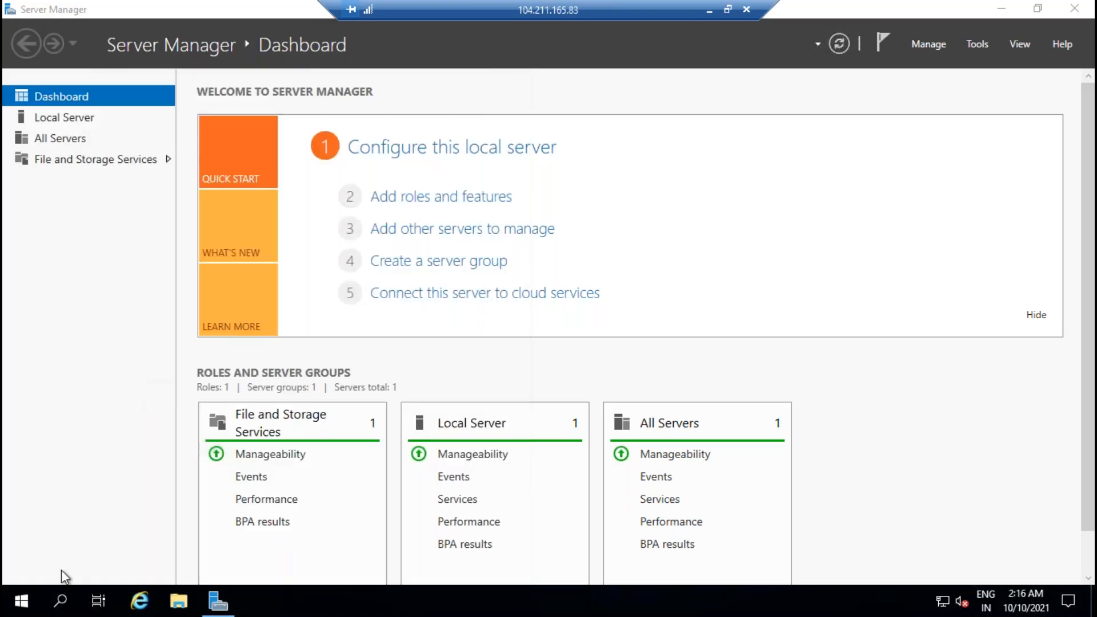
{"action": "left_click", "coordinate": [522, 400]}
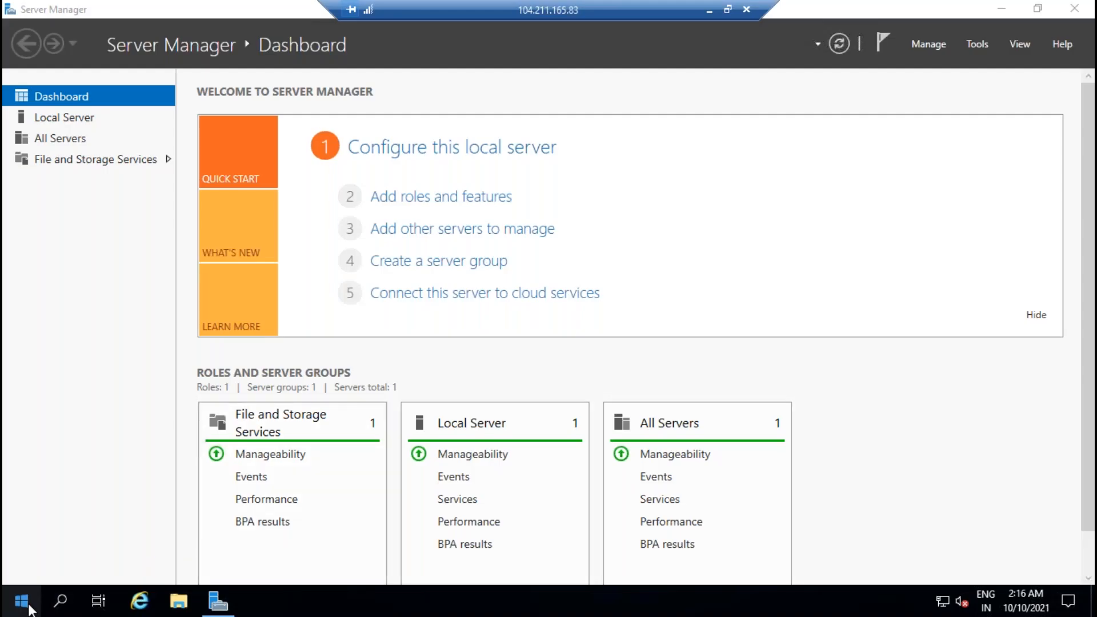
Step: Browse the SQL Server Tools 18 group, check the VM in Azure, and return to the remote session
{"action": "left_click", "coordinate": [21, 601]}
{"action": "left_click", "coordinate": [148, 215]}
{"action": "left_click", "coordinate": [149, 307]}
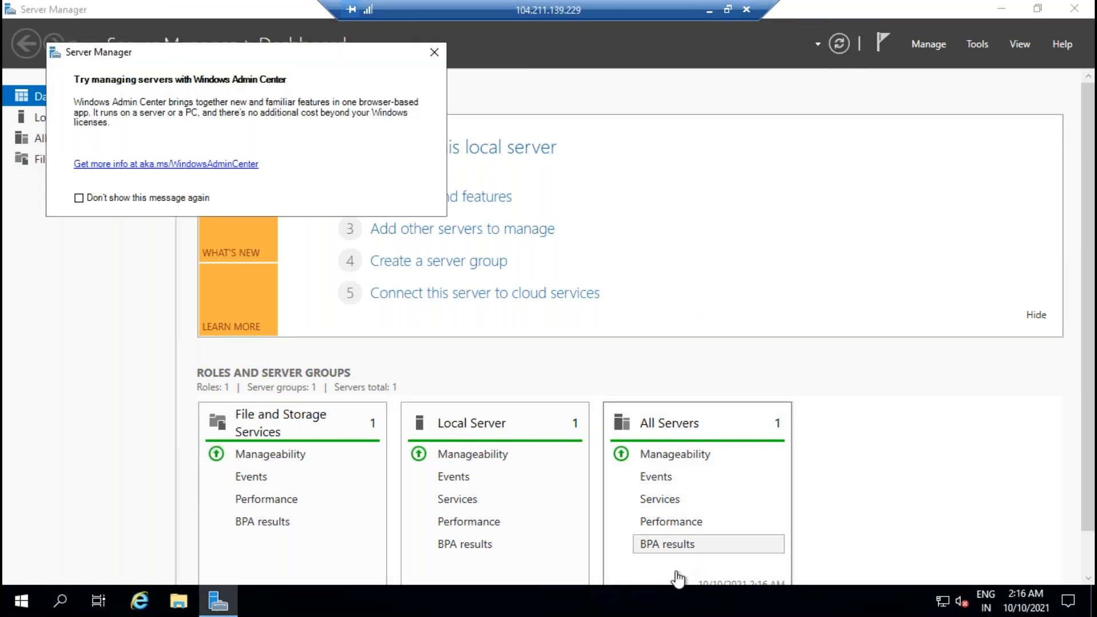
{"action": "left_click", "coordinate": [709, 11]}
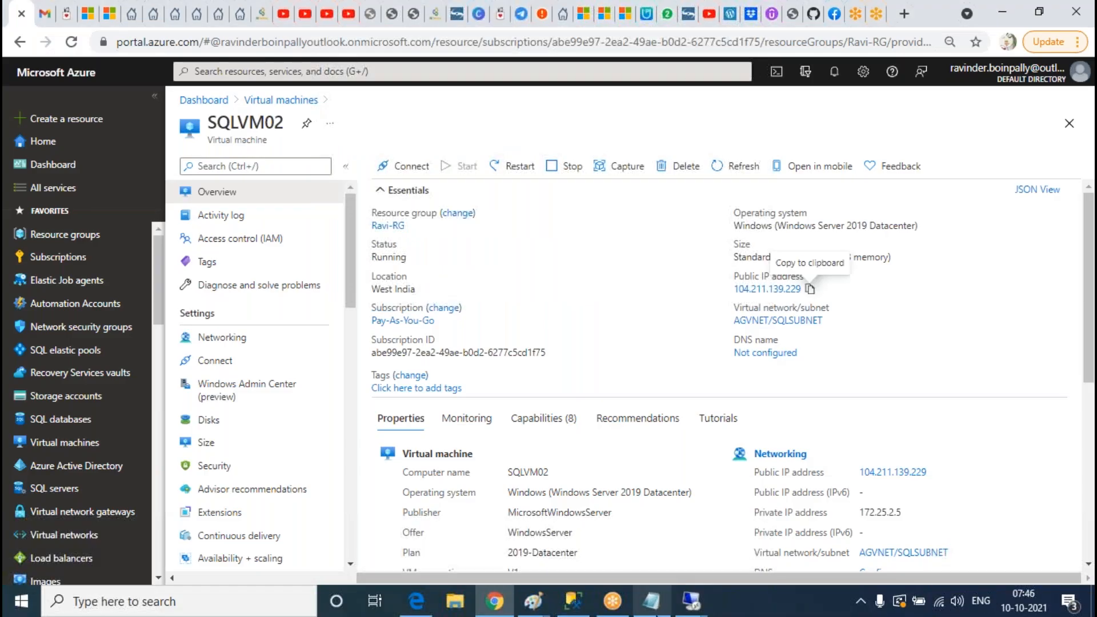
{"action": "left_click", "coordinate": [691, 601]}
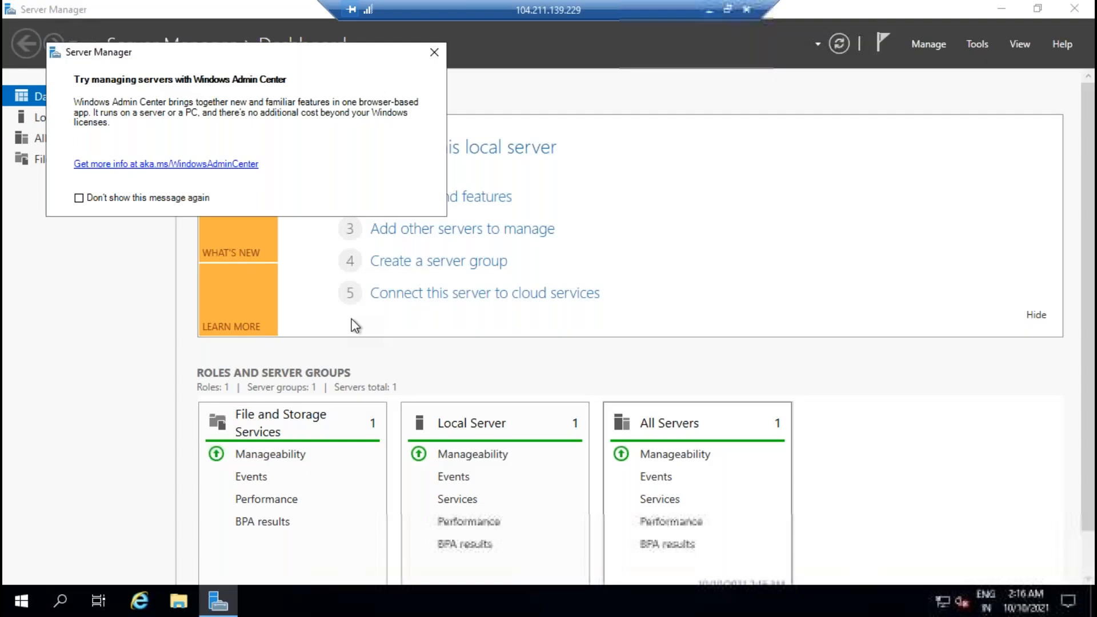
{"action": "left_click", "coordinate": [435, 52]}
Step: Launch SQL Server Configuration Manager with UAC approval, then start SQL Server Management Studio 18
{"action": "left_click", "coordinate": [22, 601]}
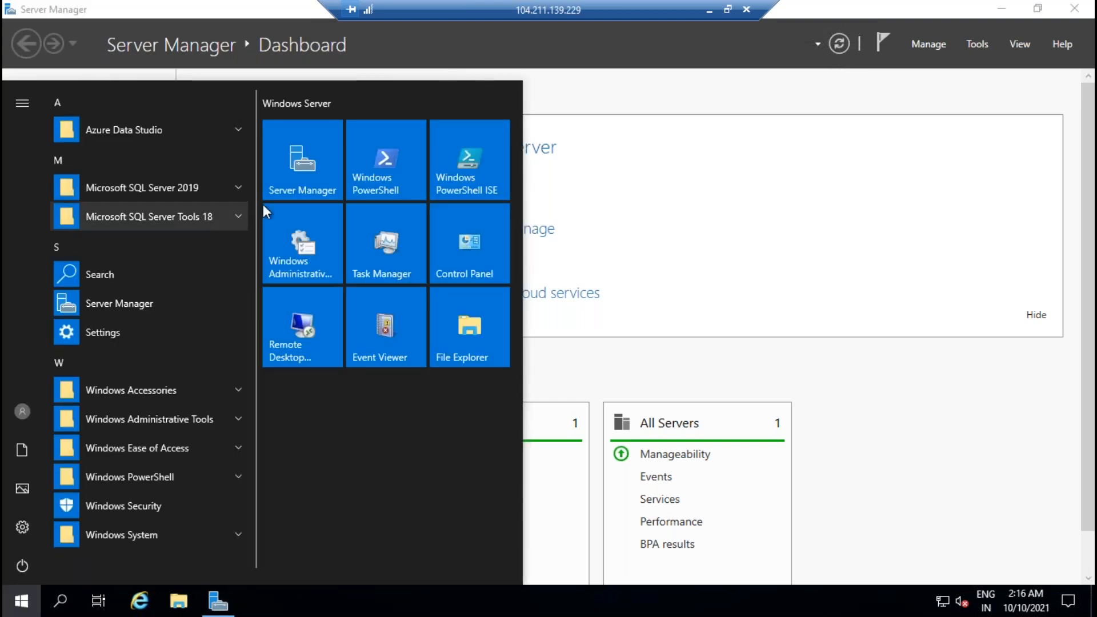
{"action": "left_click", "coordinate": [209, 192]}
{"action": "left_click", "coordinate": [159, 224]}
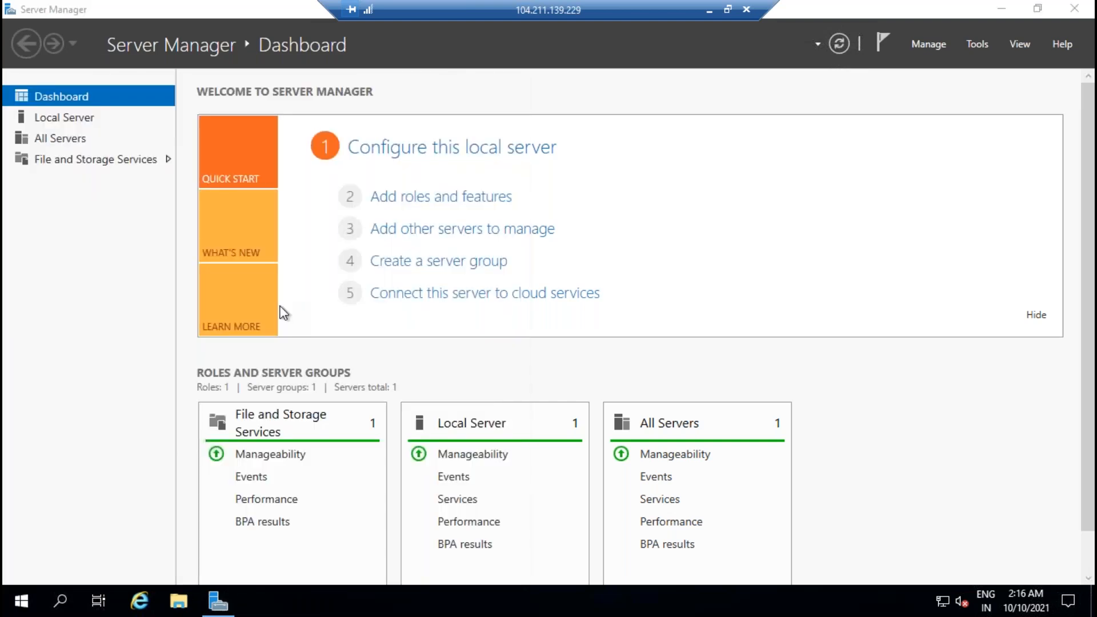
{"action": "left_click", "coordinate": [449, 396]}
{"action": "left_click", "coordinate": [22, 601]}
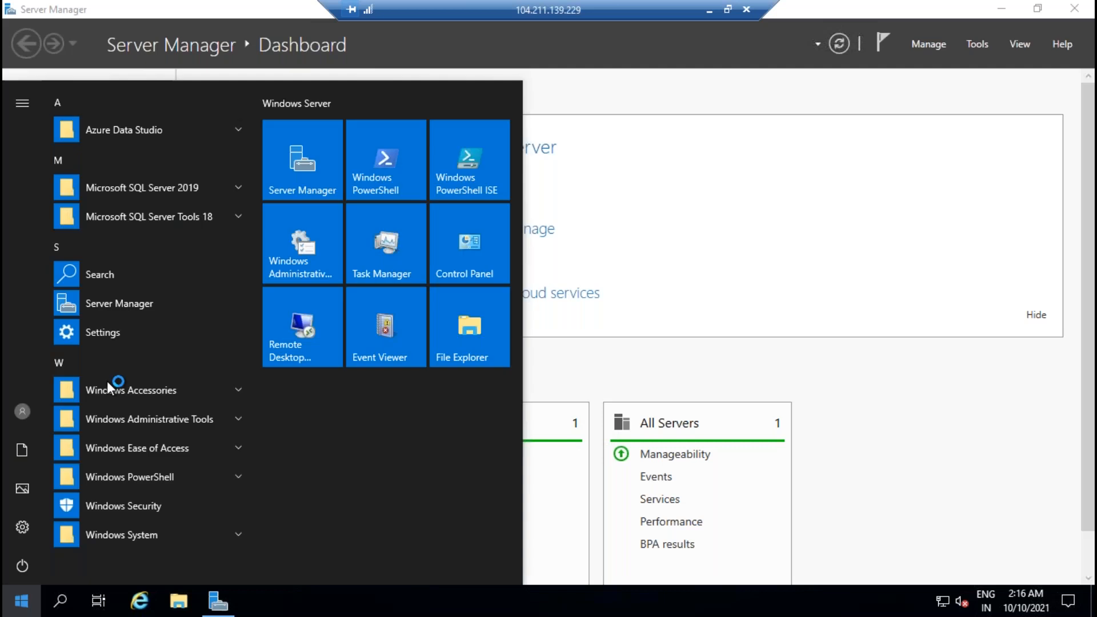
{"action": "left_click", "coordinate": [177, 220]}
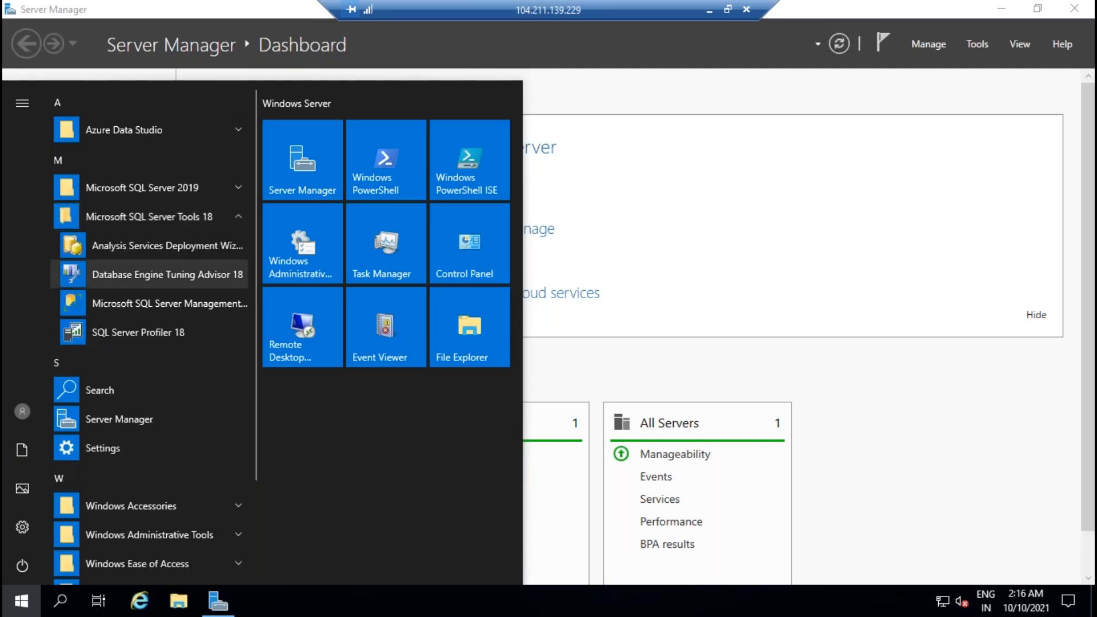
{"action": "left_click", "coordinate": [169, 304]}
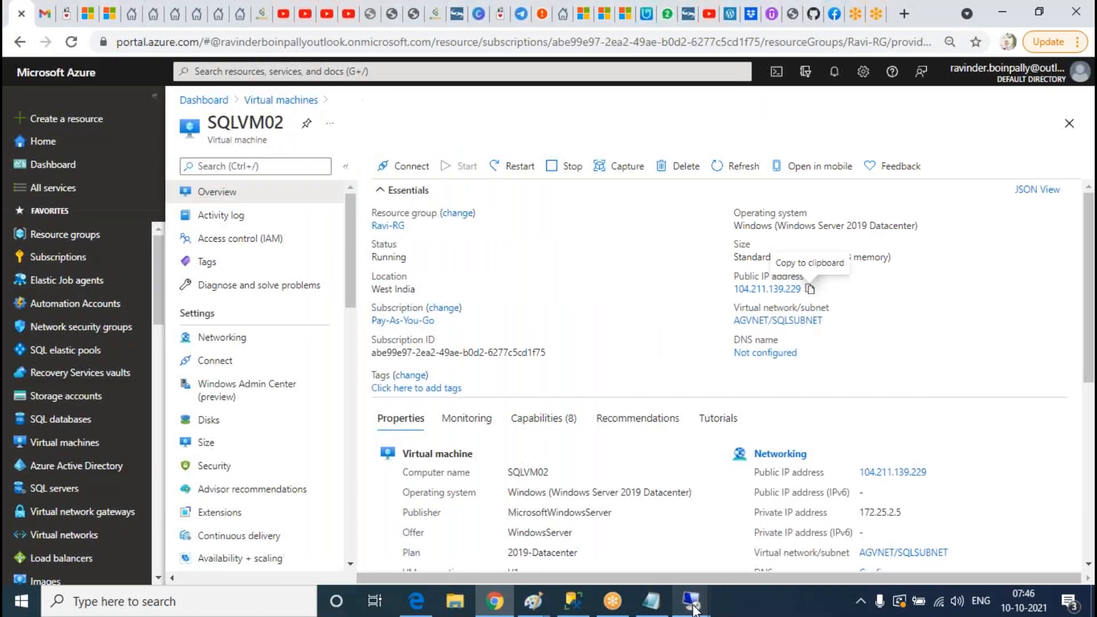
Step: On the other server, list SQL Server Services with widened Name and Log On As columns
{"action": "mouse_move", "coordinate": [693, 609]}
{"action": "left_click", "coordinate": [785, 562]}
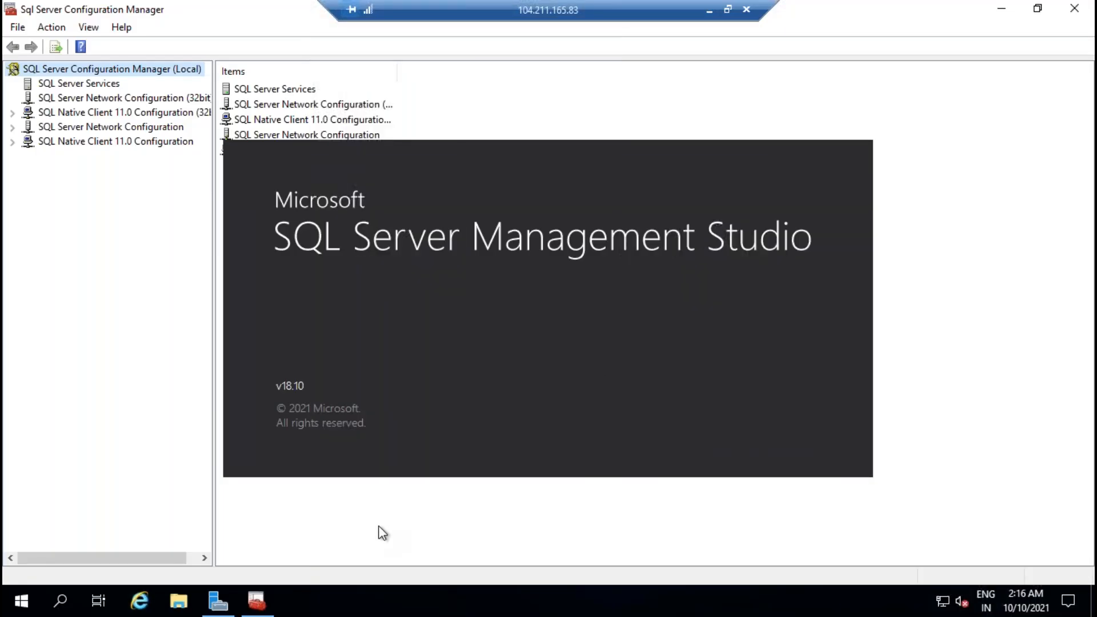
{"action": "left_click", "coordinate": [116, 88]}
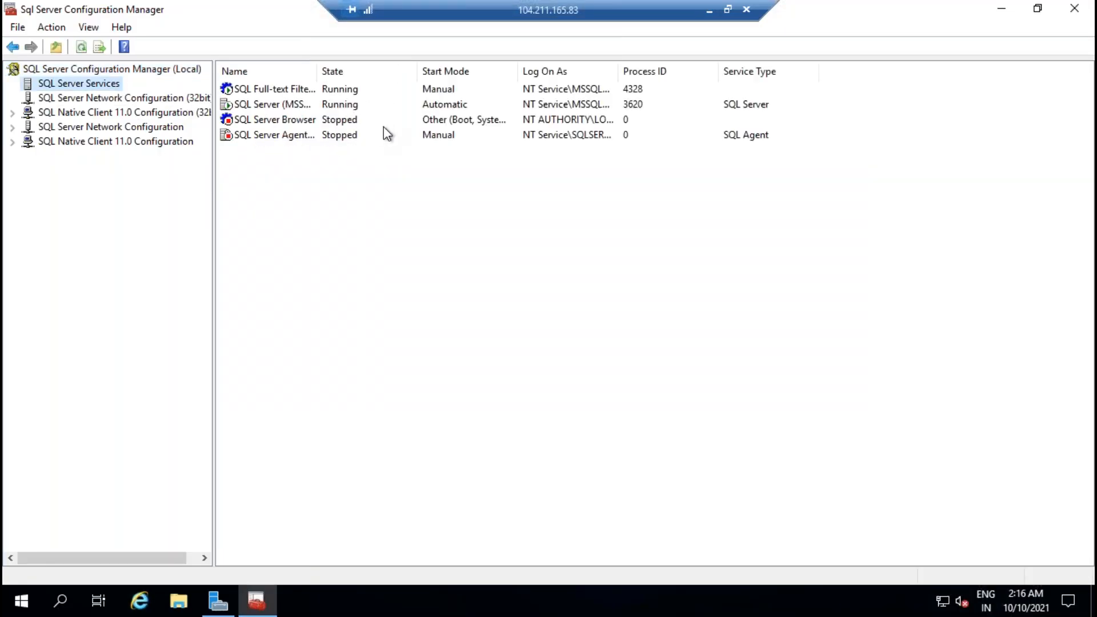
{"action": "left_click_drag", "start_coordinate": [319, 73], "coordinate": [431, 73]}
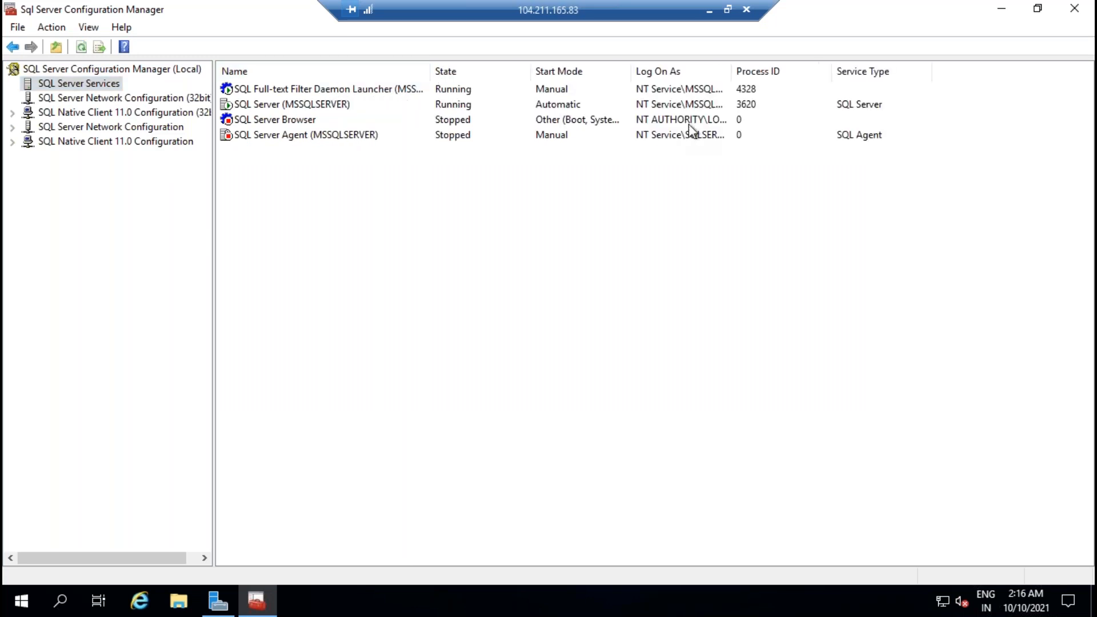
{"action": "left_click_drag", "start_coordinate": [730, 71], "coordinate": [828, 80]}
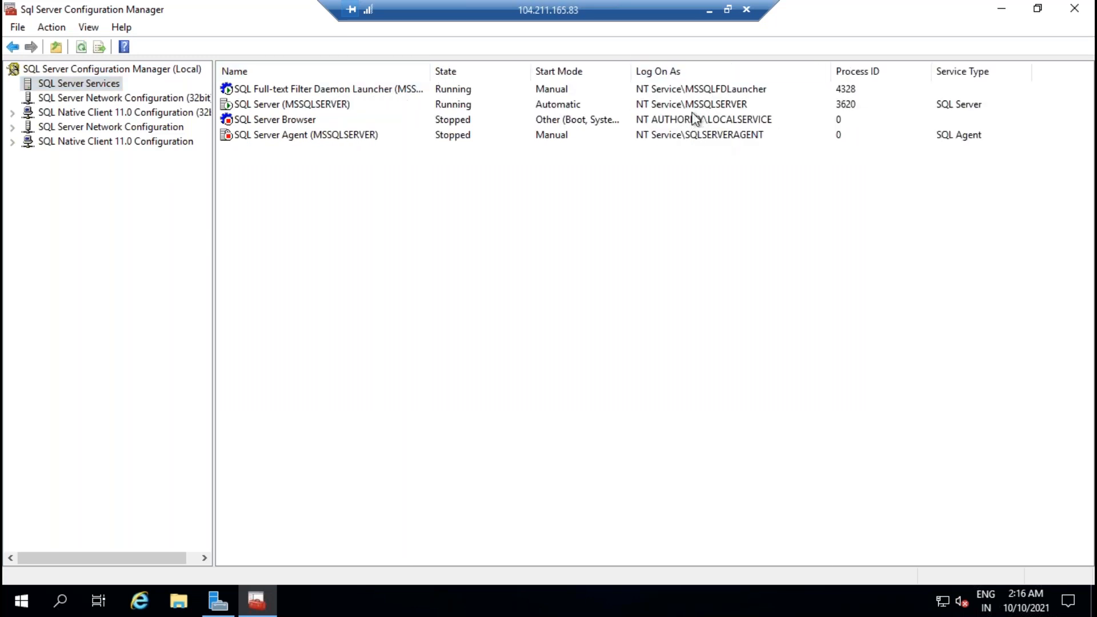
{"action": "left_click", "coordinate": [692, 107]}
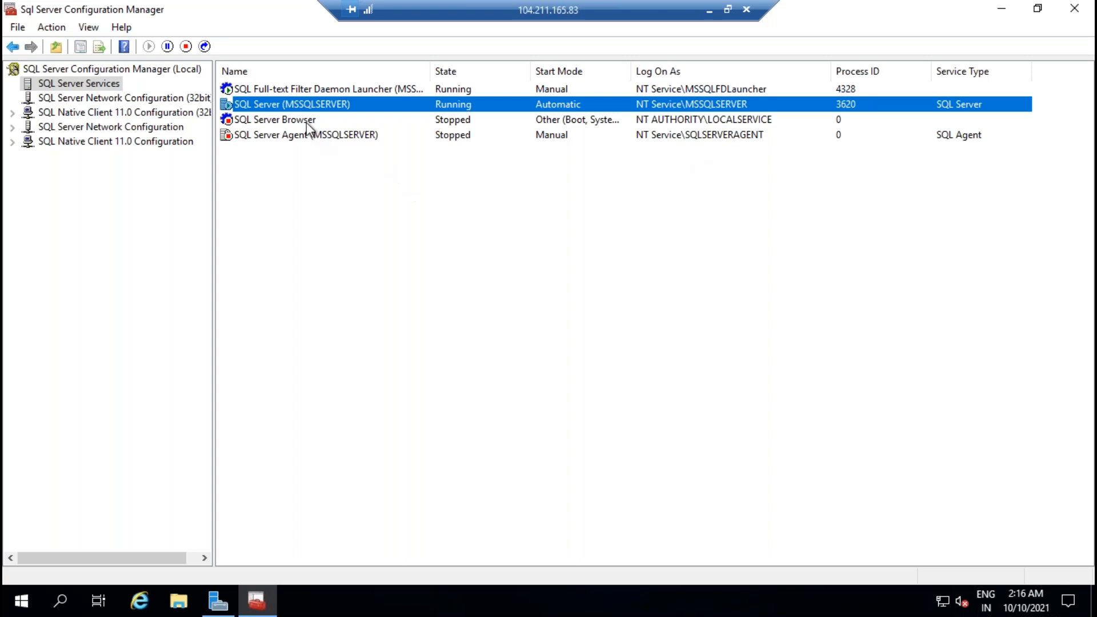
Step: In SQL Server (MSSQLSERVER) log-on properties, browse accounts in the SQLDBA.com domain
{"action": "right_click", "coordinate": [301, 105]}
{"action": "left_click", "coordinate": [352, 205]}
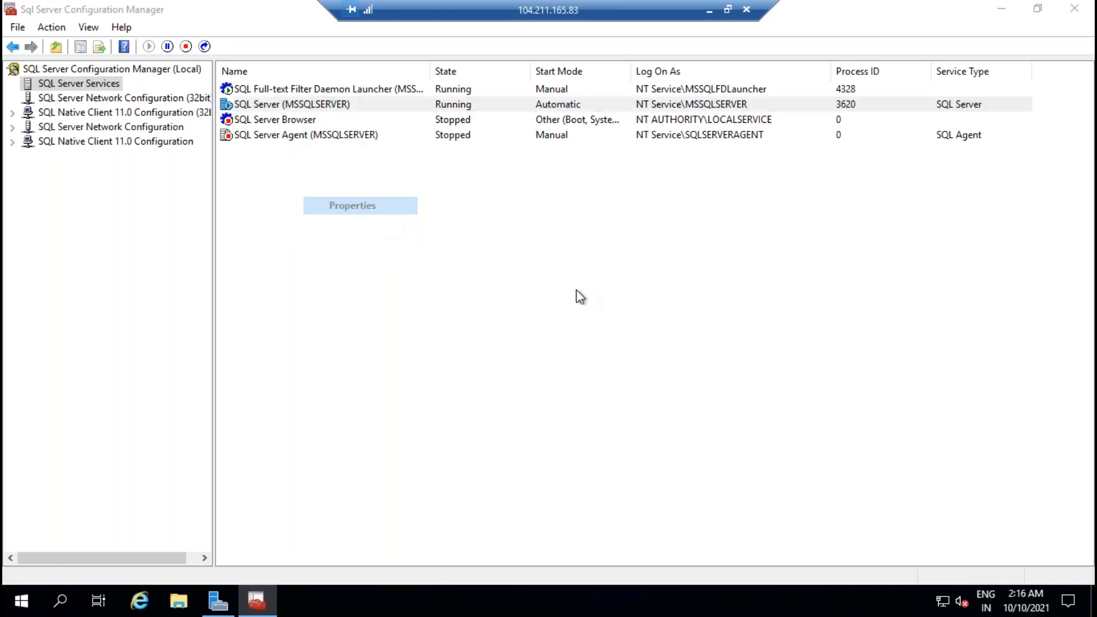
{"action": "left_click", "coordinate": [663, 261]}
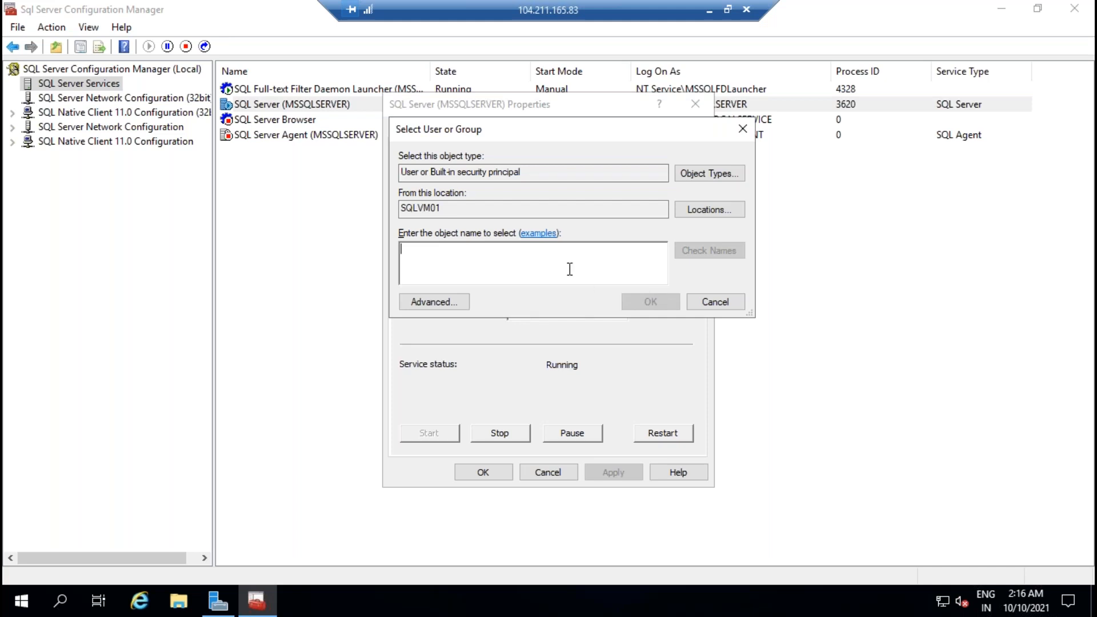
{"action": "left_click", "coordinate": [710, 209]}
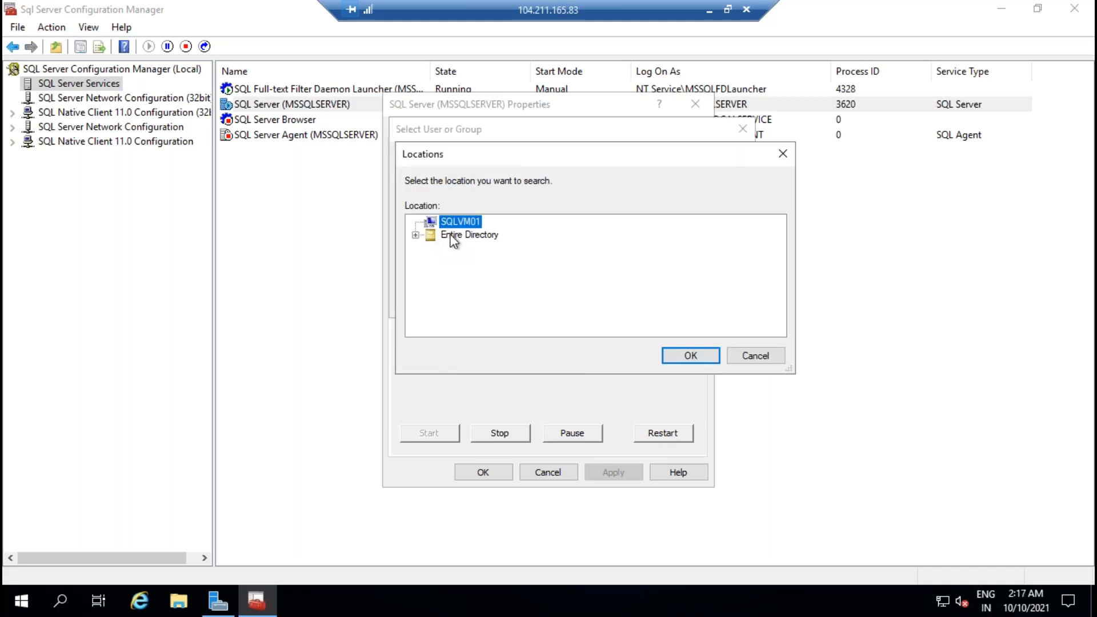
{"action": "left_click", "coordinate": [451, 236]}
{"action": "left_click", "coordinate": [415, 235]}
{"action": "left_click", "coordinate": [464, 248]}
{"action": "left_click", "coordinate": [674, 351]}
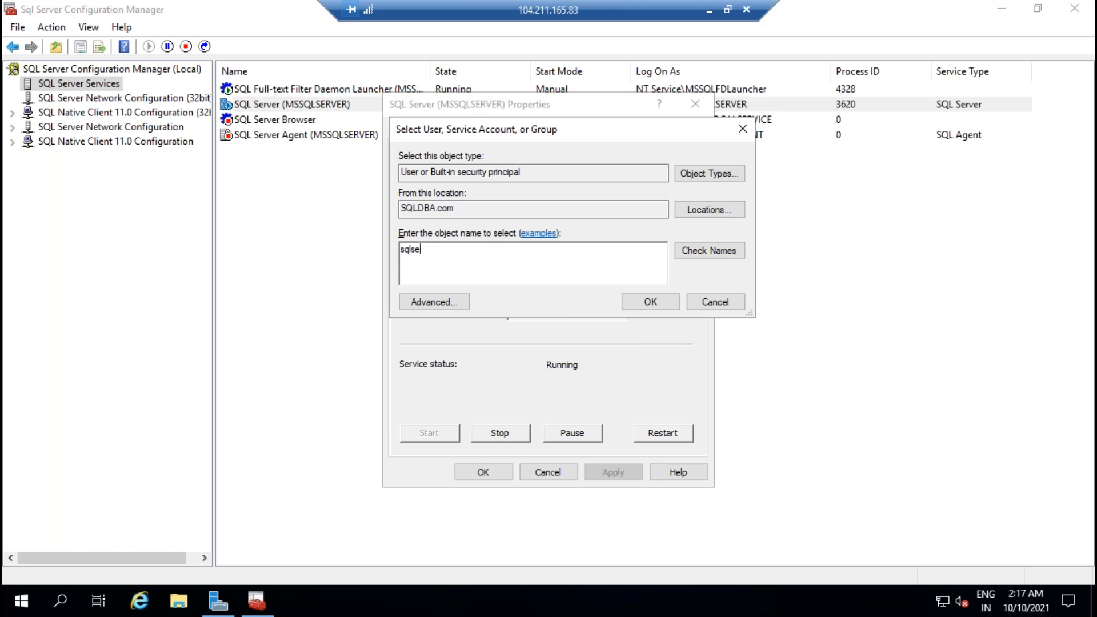
Step: Set the SQLDBA domain service account with its password and confirm the service restart
{"action": "left_click", "coordinate": [715, 255]}
{"action": "left_click", "coordinate": [650, 301]}
{"action": "left_click", "coordinate": [568, 282]}
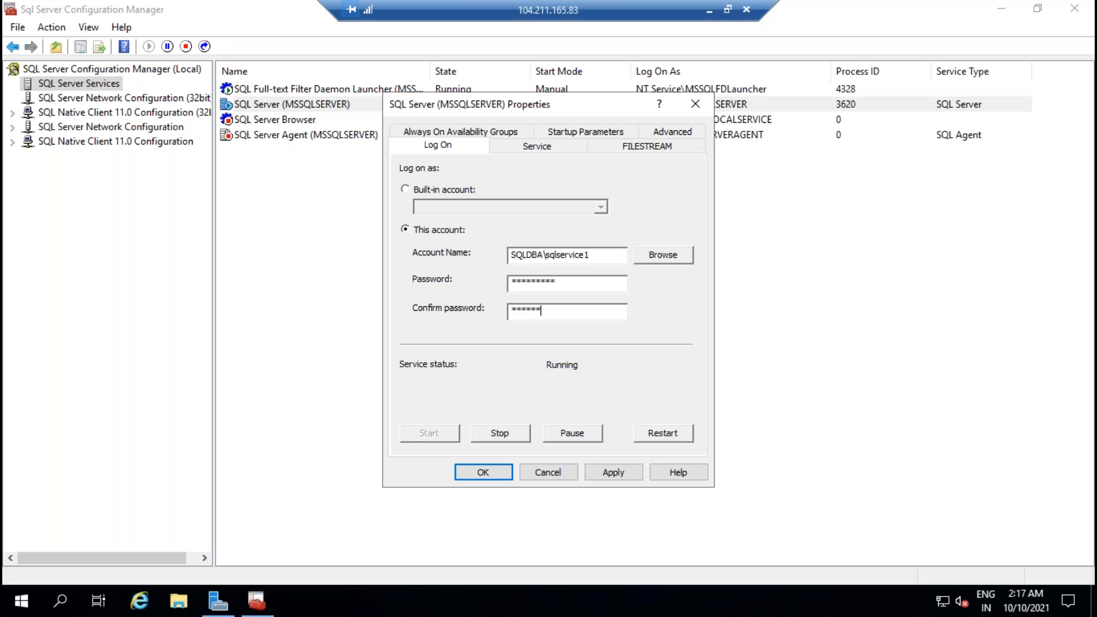
{"action": "left_click", "coordinate": [613, 472]}
{"action": "left_click", "coordinate": [602, 357]}
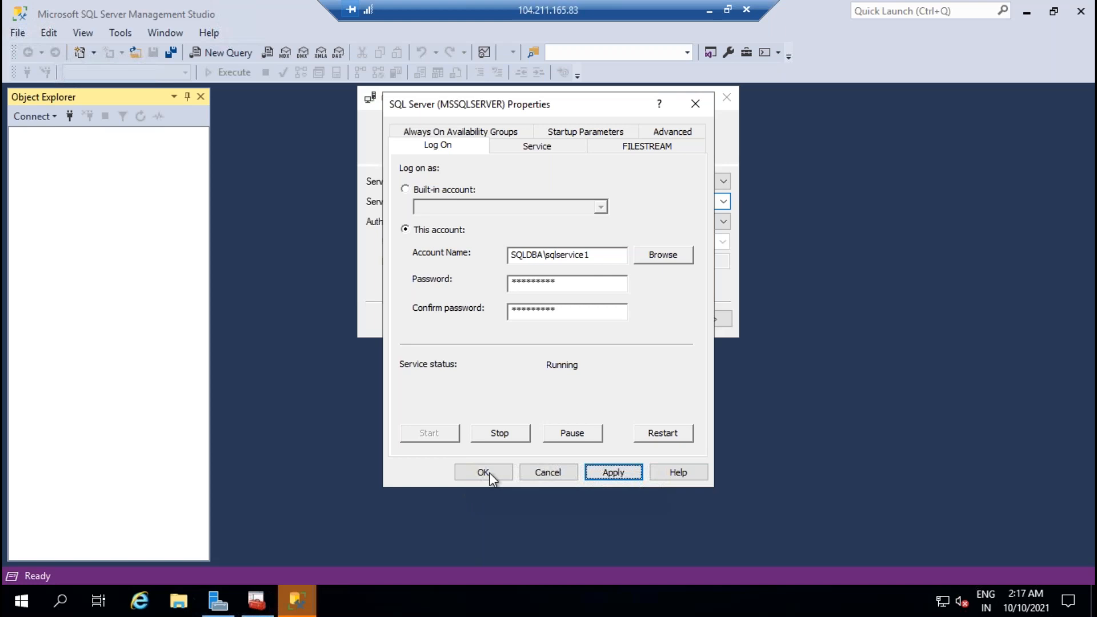
Step: Refresh the services list to show MSSQLSERVER restarted with process ID 2900
{"action": "left_click", "coordinate": [297, 602]}
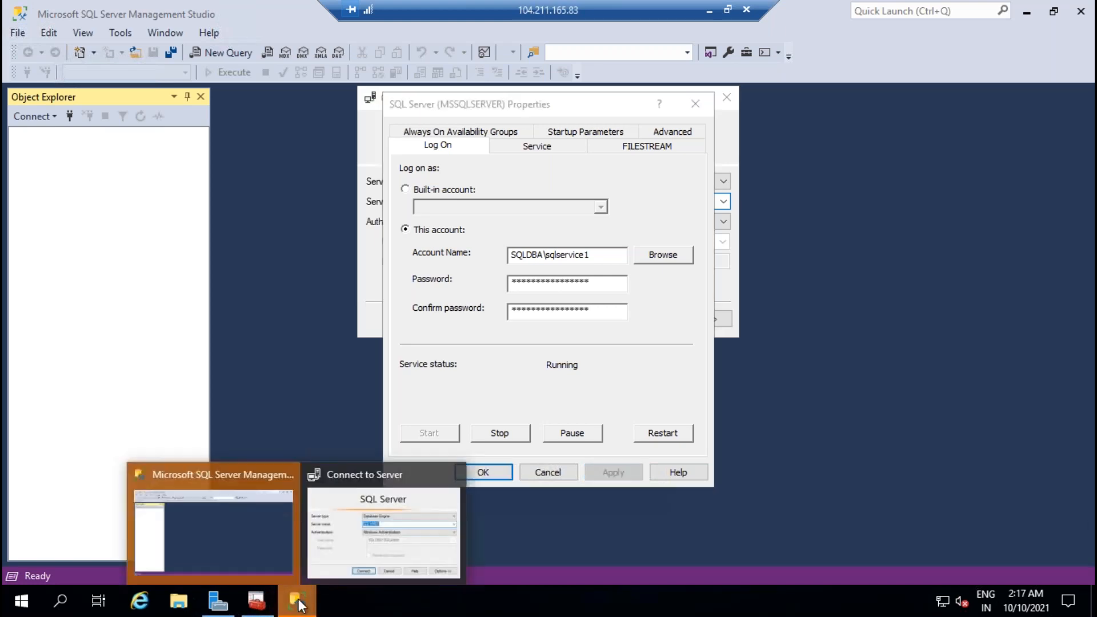
{"action": "left_click", "coordinate": [362, 576]}
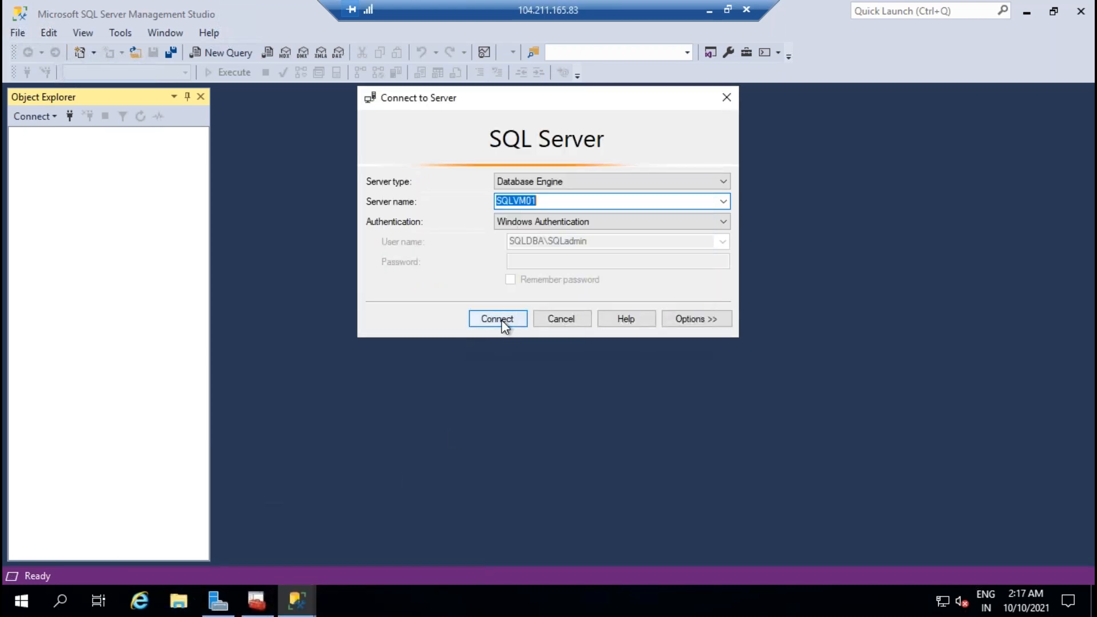
{"action": "left_click", "coordinate": [258, 600]}
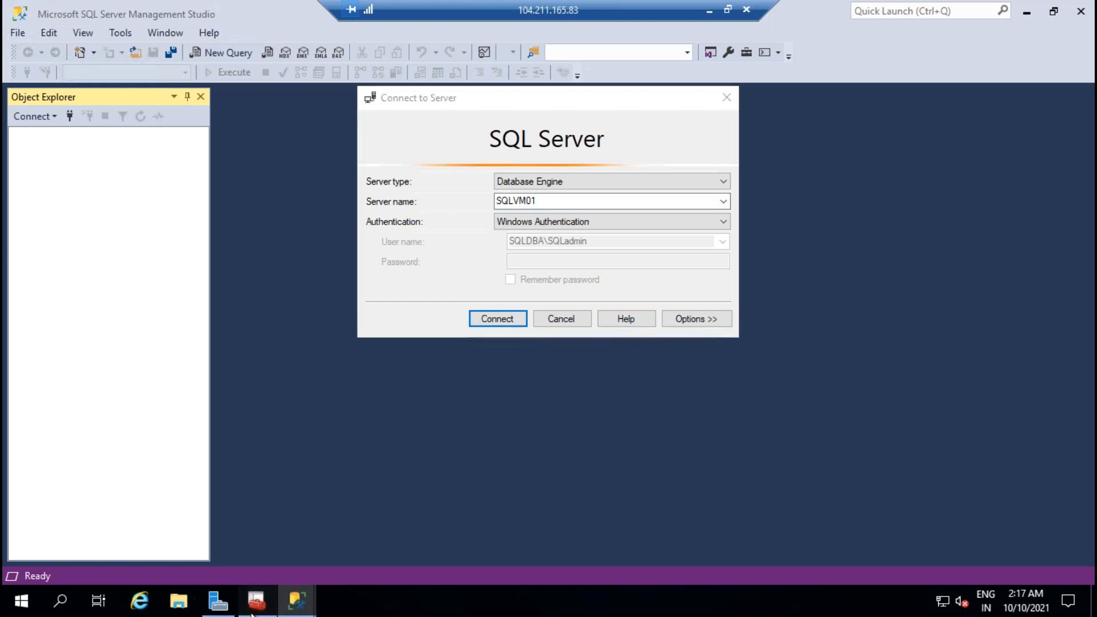
{"action": "right_click", "coordinate": [467, 279]}
{"action": "left_click", "coordinate": [485, 289]}
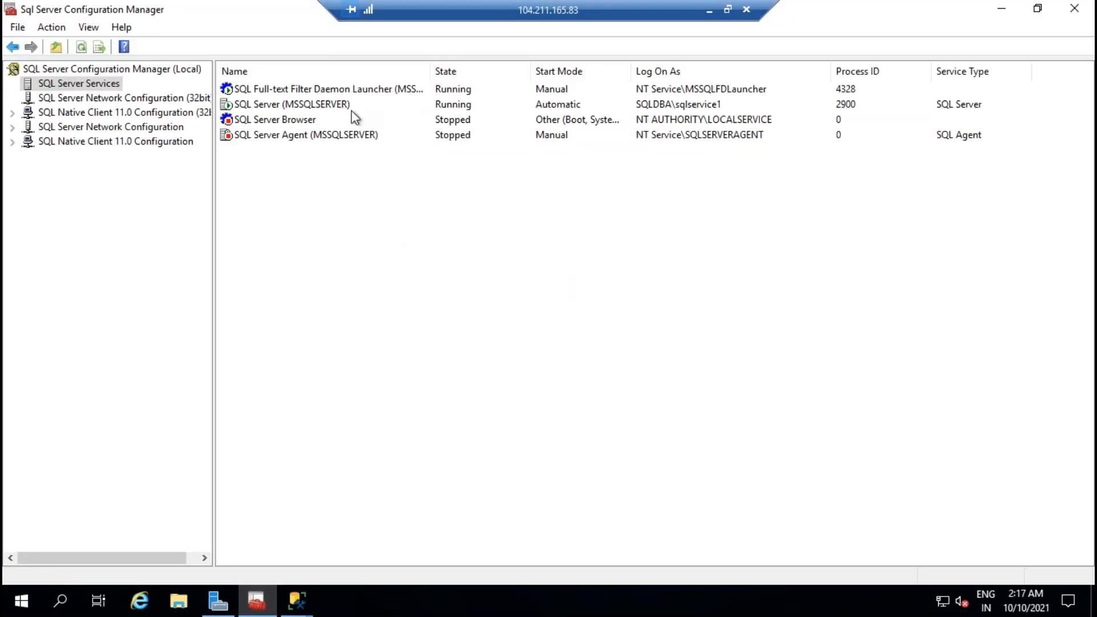
{"action": "left_click", "coordinate": [332, 137]}
Step: Set SQL Server Agent's log-on account to SQLDBA\sqlservice1 and enter its password
{"action": "right_click", "coordinate": [333, 140]}
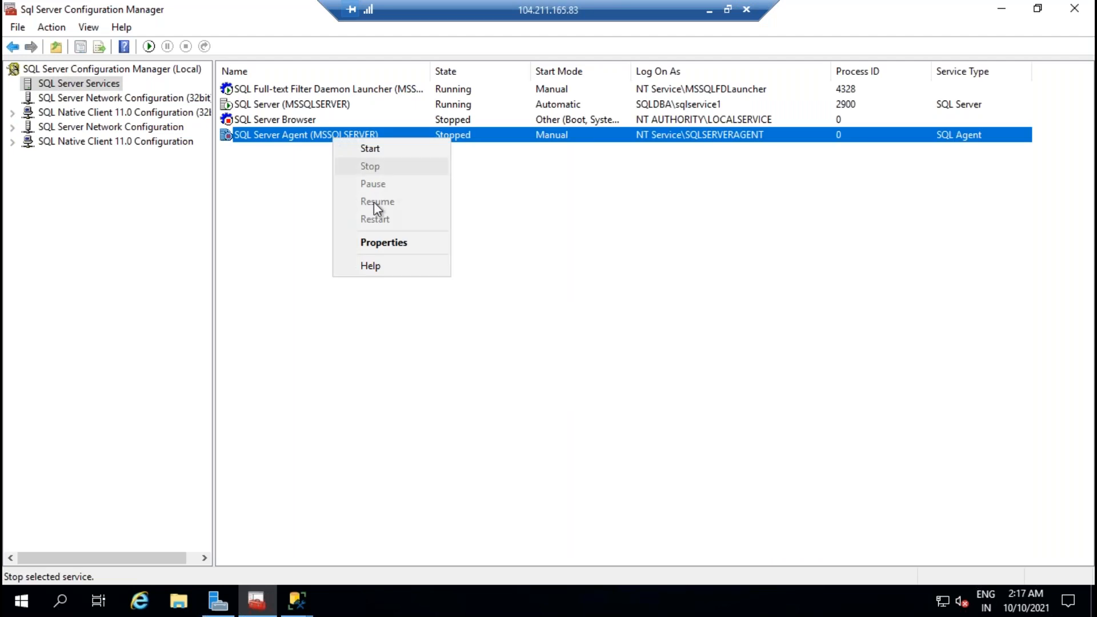
{"action": "left_click", "coordinate": [376, 240]}
{"action": "left_click", "coordinate": [666, 243]}
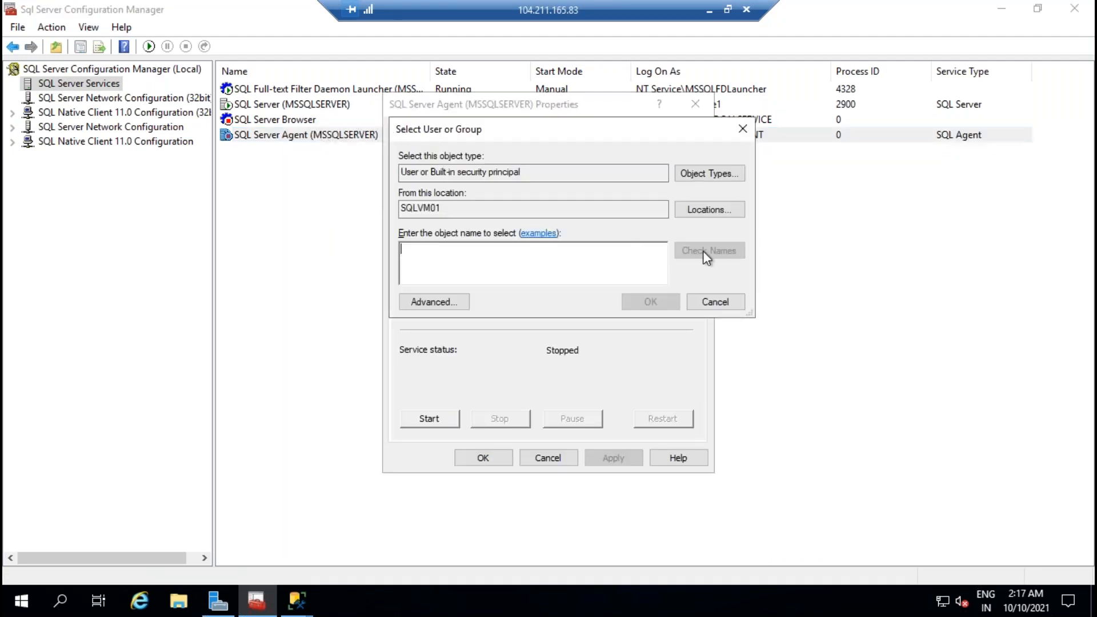
{"action": "left_click", "coordinate": [709, 210]}
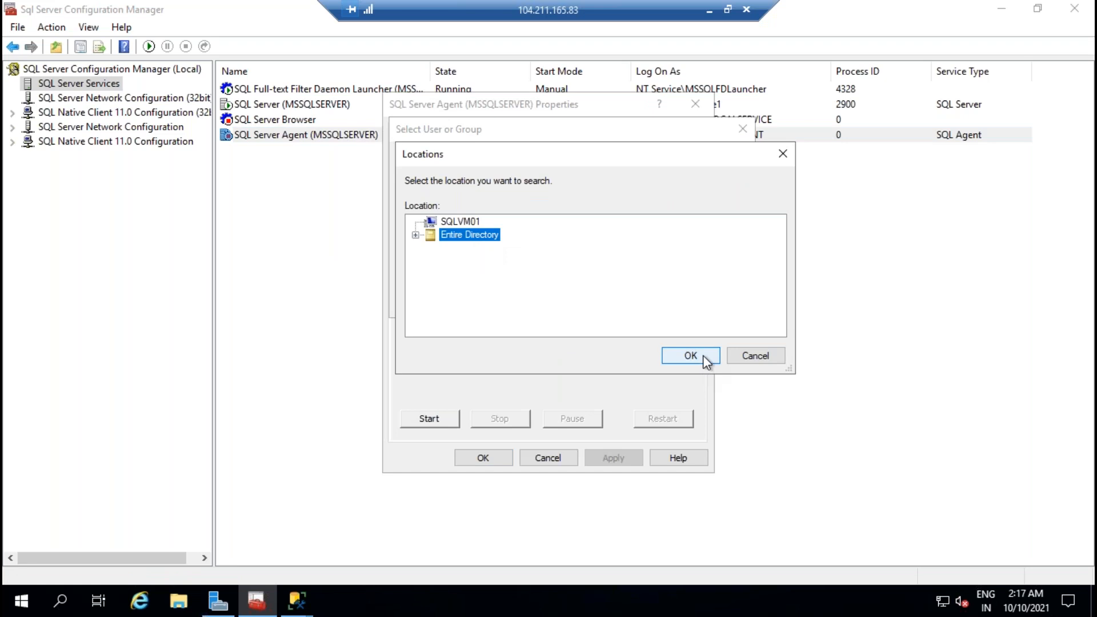
{"action": "left_click", "coordinate": [703, 357]}
{"action": "type", "text": "SQLDBA\\"}
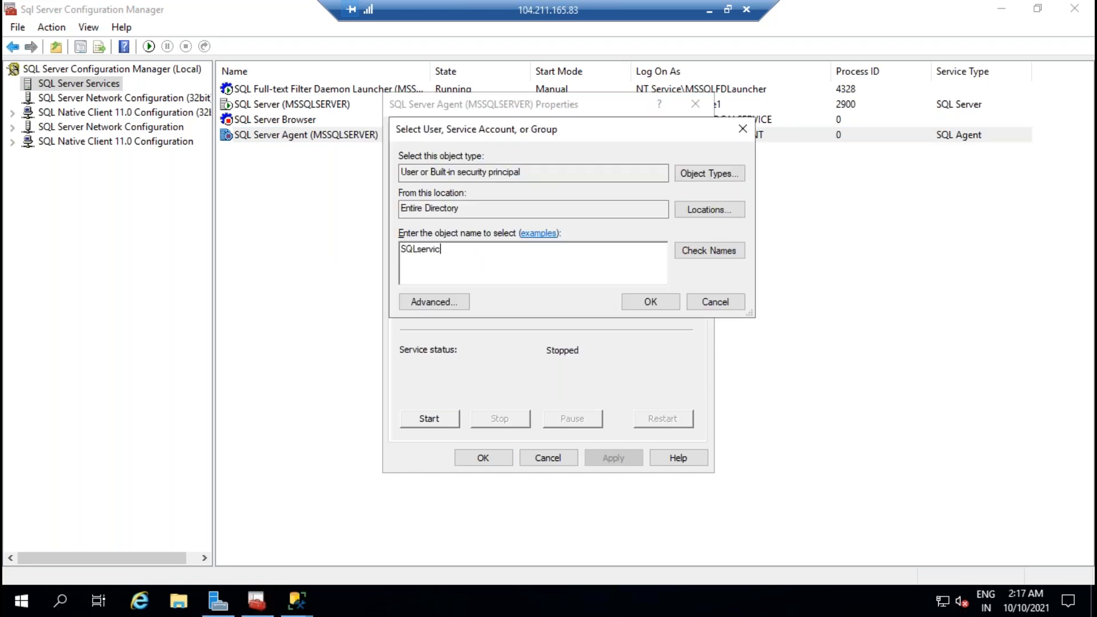
{"action": "type", "text": "sqlservice1"}
{"action": "left_click", "coordinate": [729, 253]}
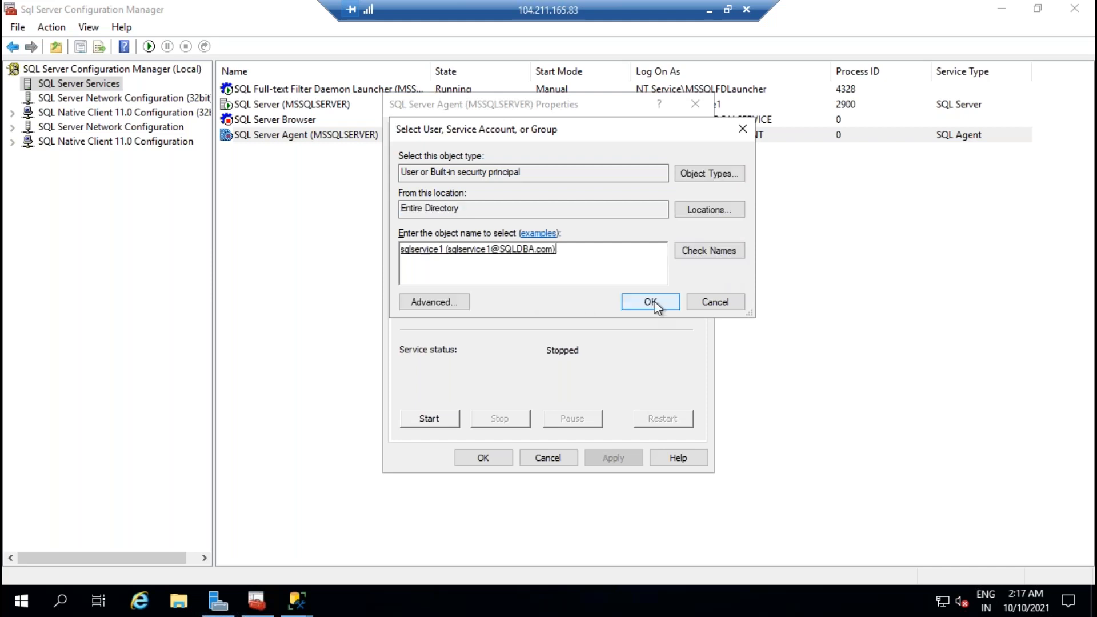
{"action": "left_click", "coordinate": [652, 302]}
{"action": "left_click", "coordinate": [590, 273]}
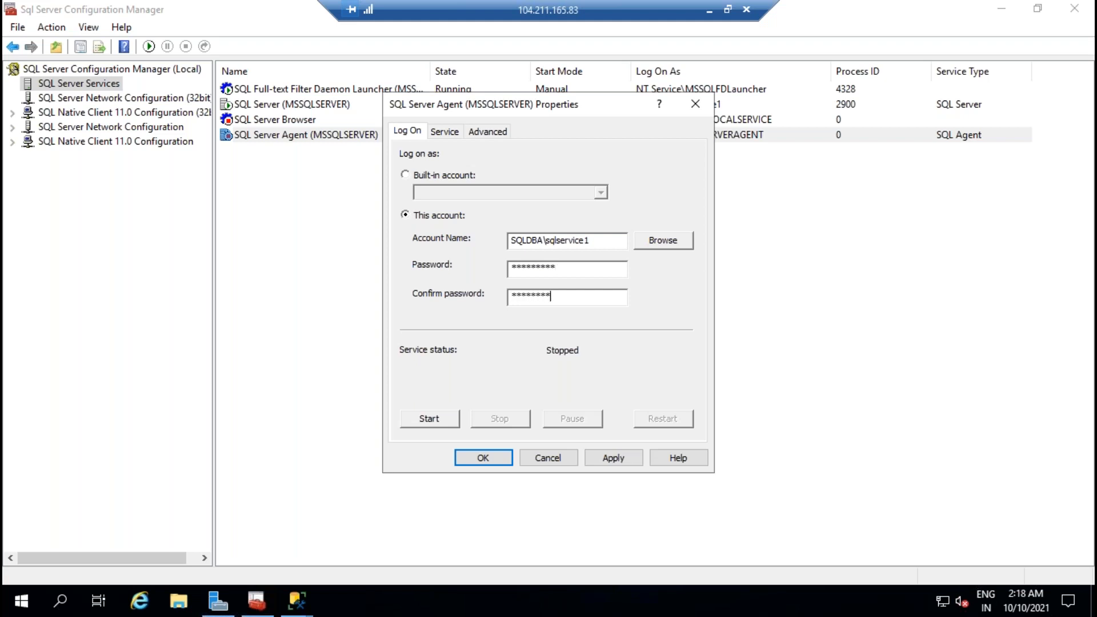
Step: Save the agent's new log-on account and start the SQL Server Agent service
{"action": "left_click", "coordinate": [613, 457]}
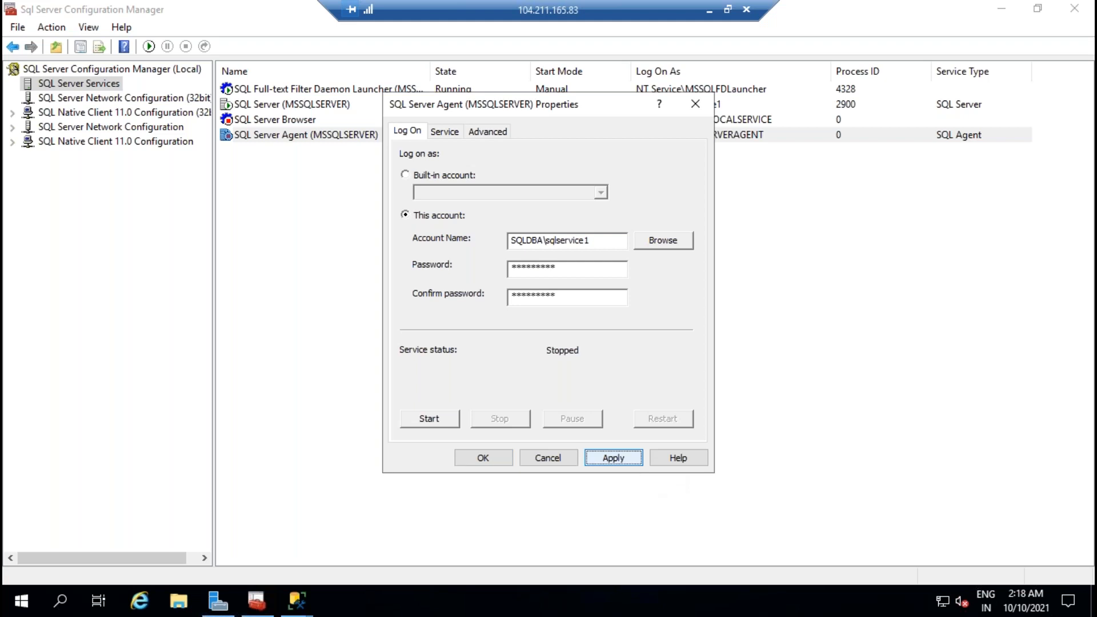
{"action": "left_click", "coordinate": [482, 458]}
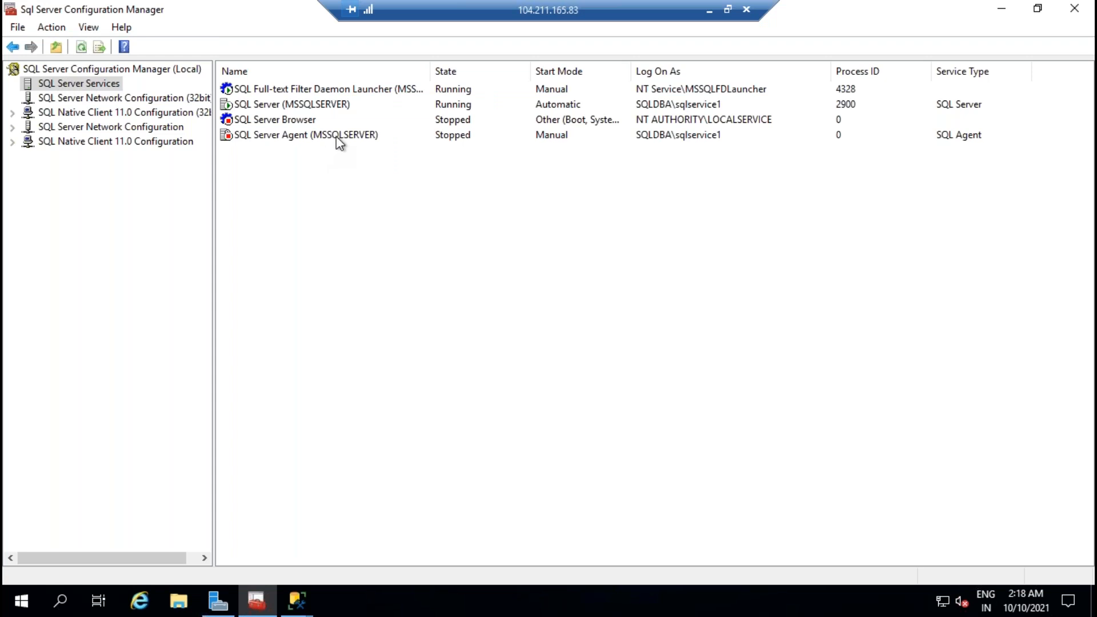
{"action": "right_click", "coordinate": [336, 136]}
{"action": "left_click", "coordinate": [377, 146]}
Step: Try connecting Management Studio to SQLVM01 with Windows Authentication, which fails with a login error
{"action": "mouse_move", "coordinate": [303, 601]}
{"action": "left_click", "coordinate": [362, 543]}
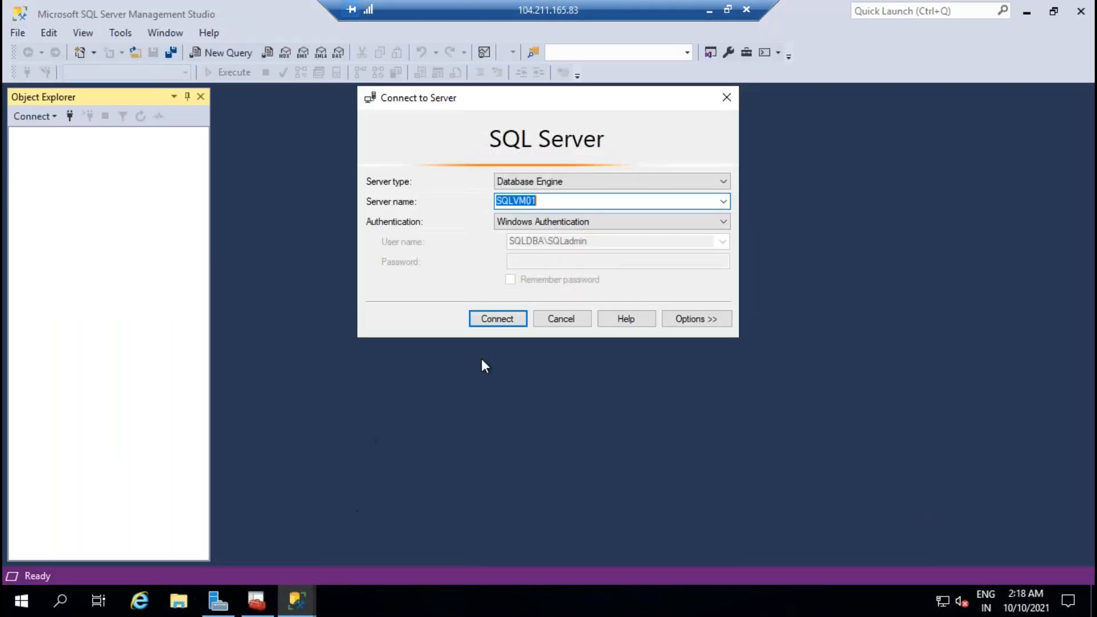
{"action": "left_click", "coordinate": [498, 318]}
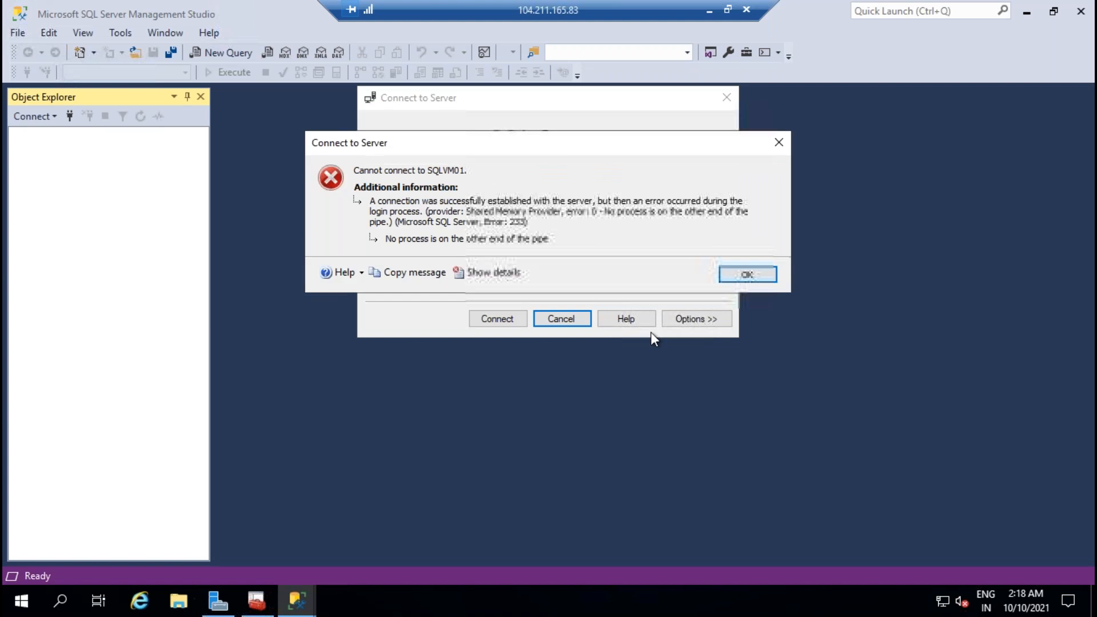
{"action": "left_click", "coordinate": [747, 274]}
{"action": "left_click", "coordinate": [495, 315]}
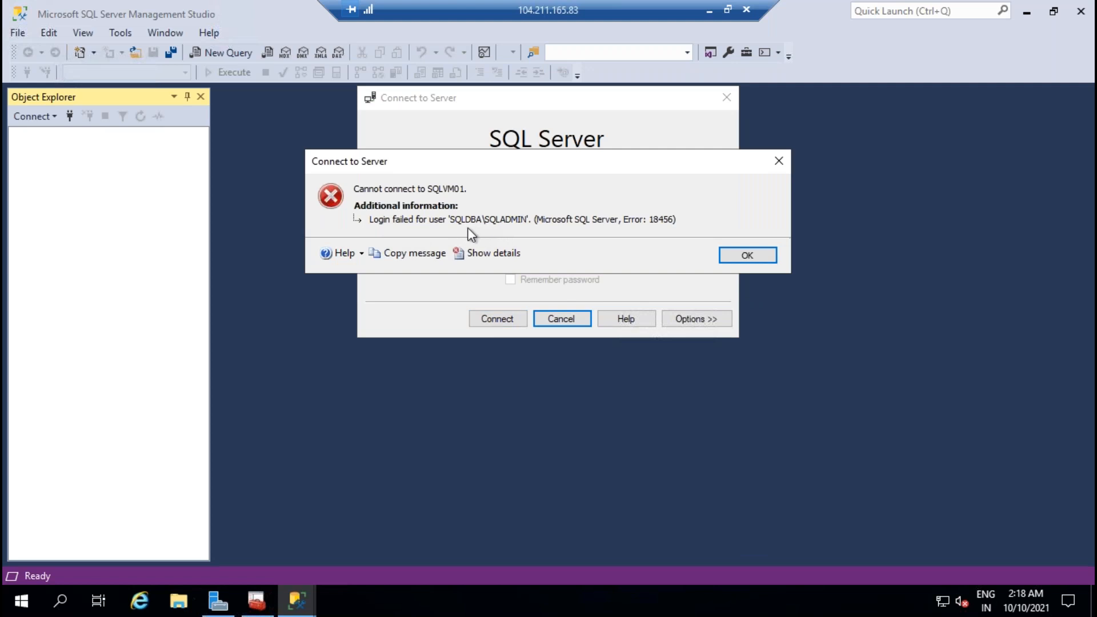
{"action": "left_click", "coordinate": [762, 255]}
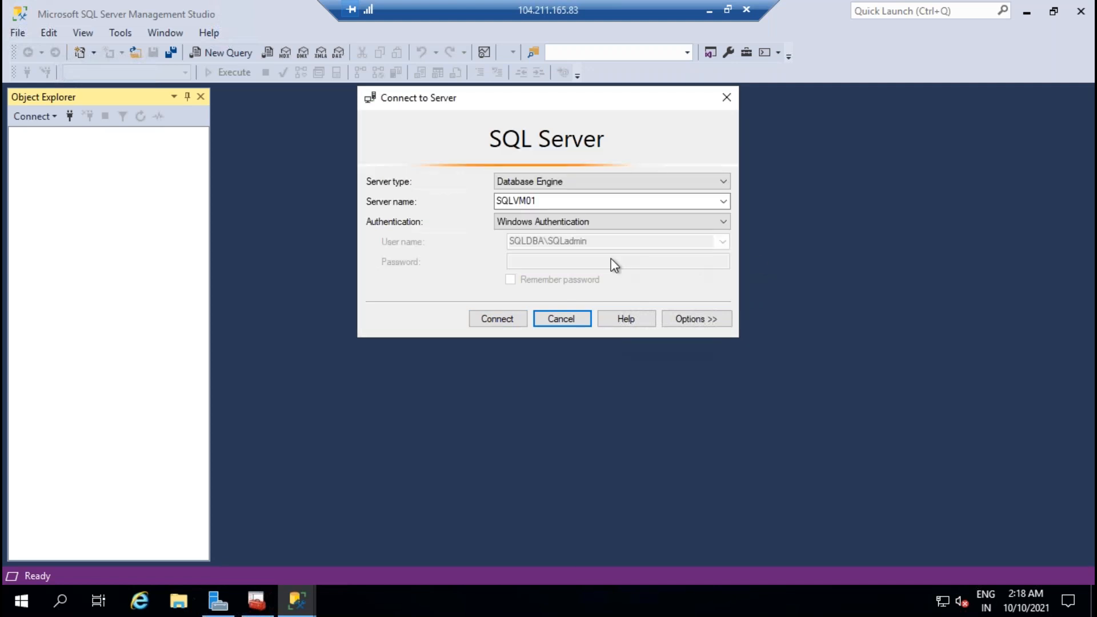
Step: Connect to SQLVM01 using SQL Server Authentication as SA with its password
{"action": "left_click", "coordinate": [560, 226]}
{"action": "left_click", "coordinate": [557, 246]}
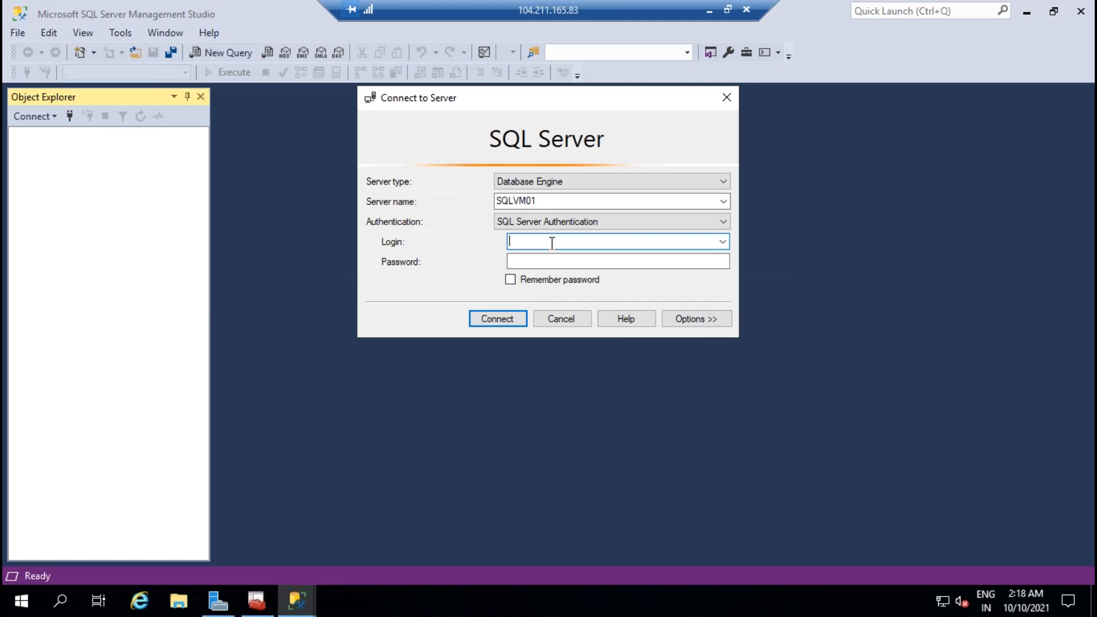
{"action": "type", "text": "SA"}
{"action": "key", "text": "Tab"}
{"action": "type", "text": "****"}
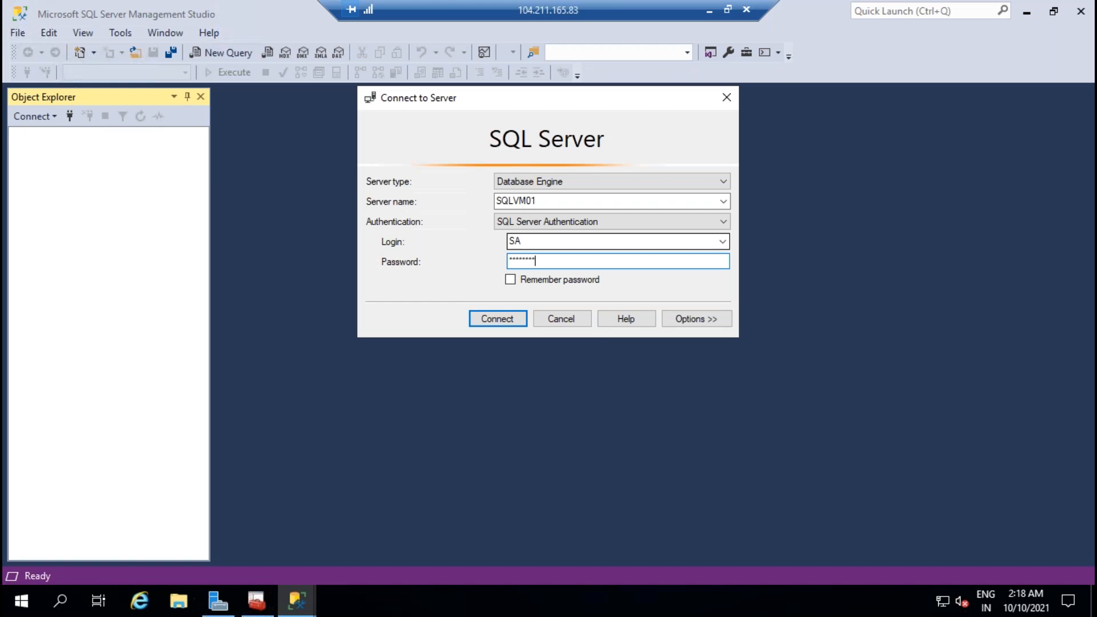
{"action": "key", "text": "Return"}
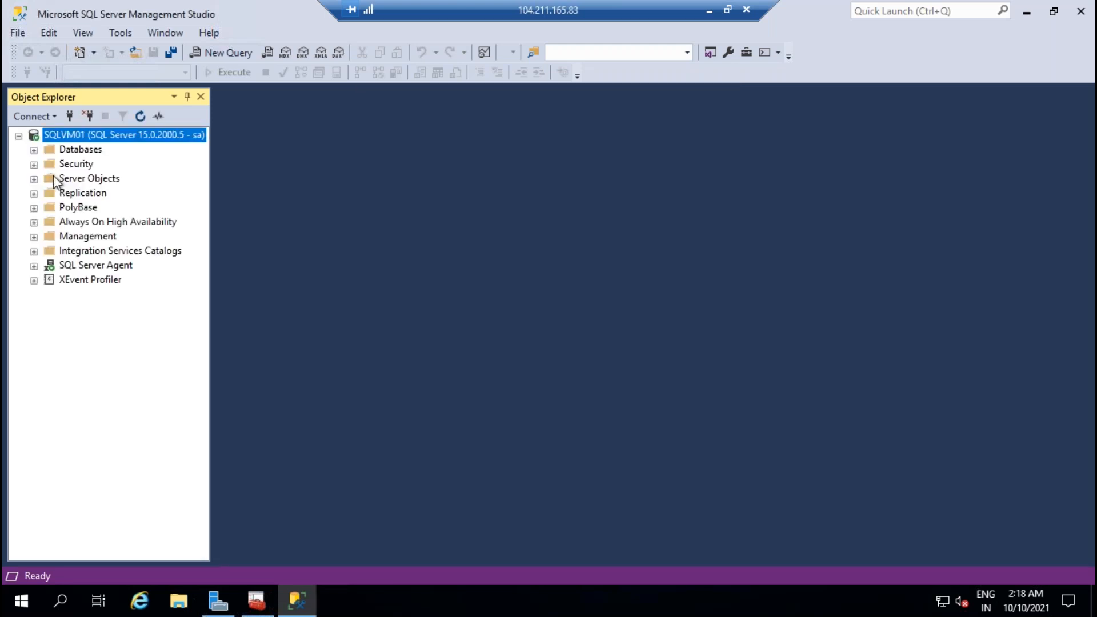
Step: Create a Windows login for SQLADMIN, searched across the Entire Directory, with the sysadmin server role
{"action": "left_click", "coordinate": [34, 165]}
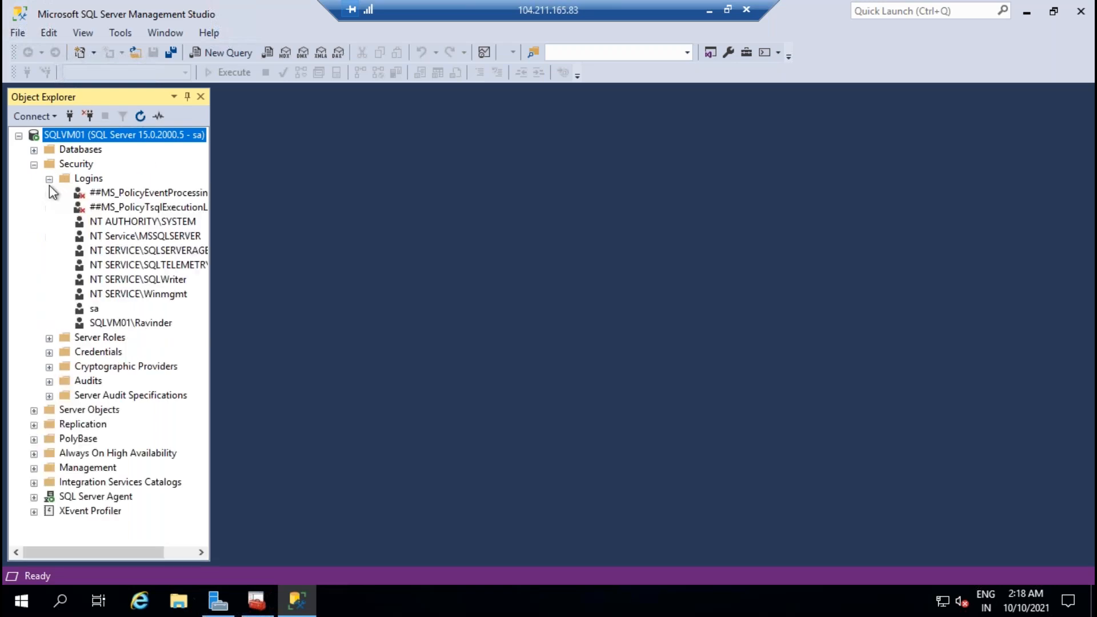
{"action": "left_click", "coordinate": [89, 179]}
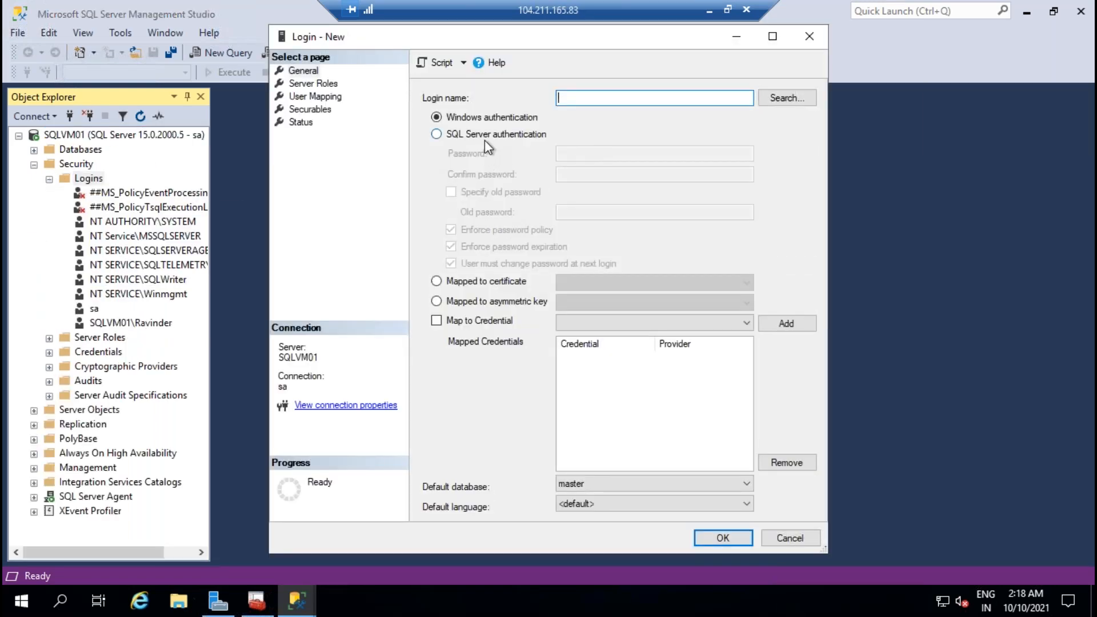
{"action": "left_click", "coordinate": [786, 98]}
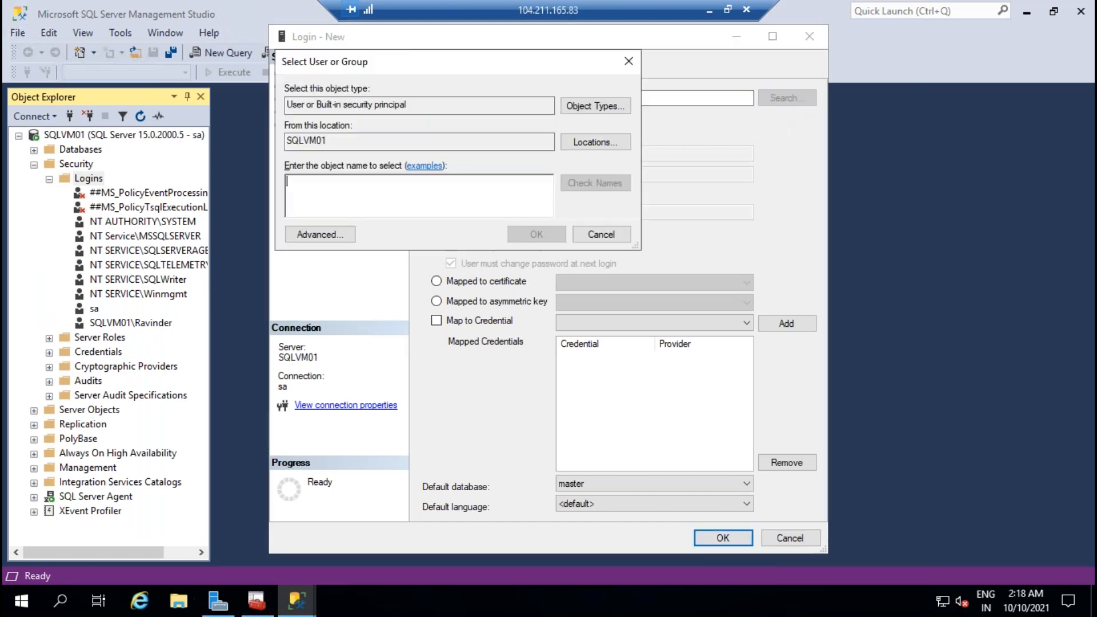
{"action": "left_click", "coordinate": [587, 143]}
{"action": "left_click", "coordinate": [576, 287]}
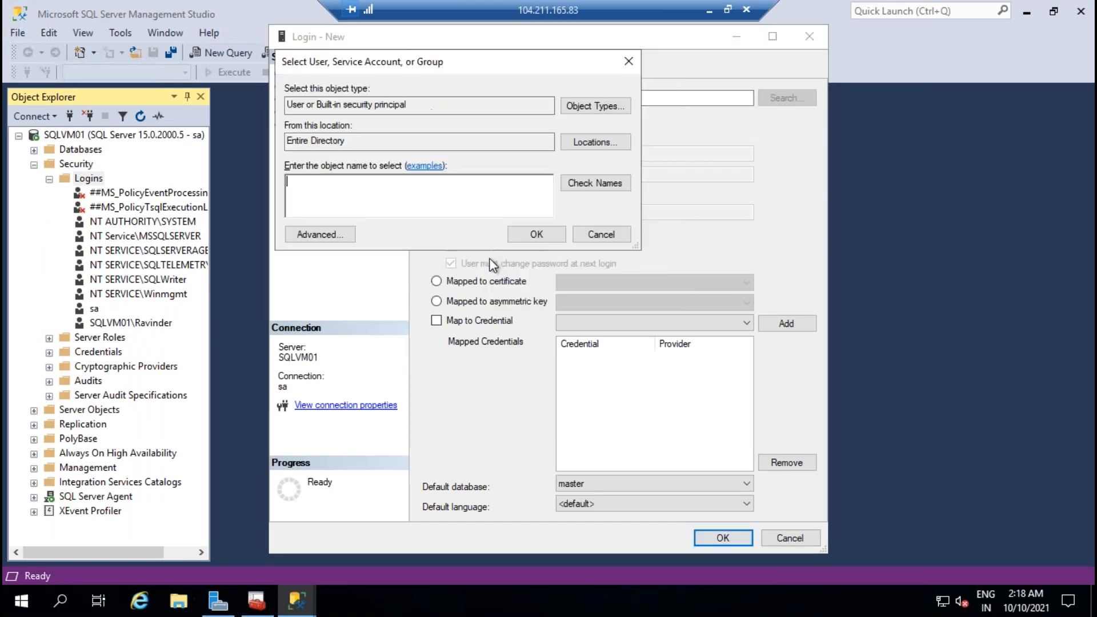
{"action": "type", "text": "SQL"}
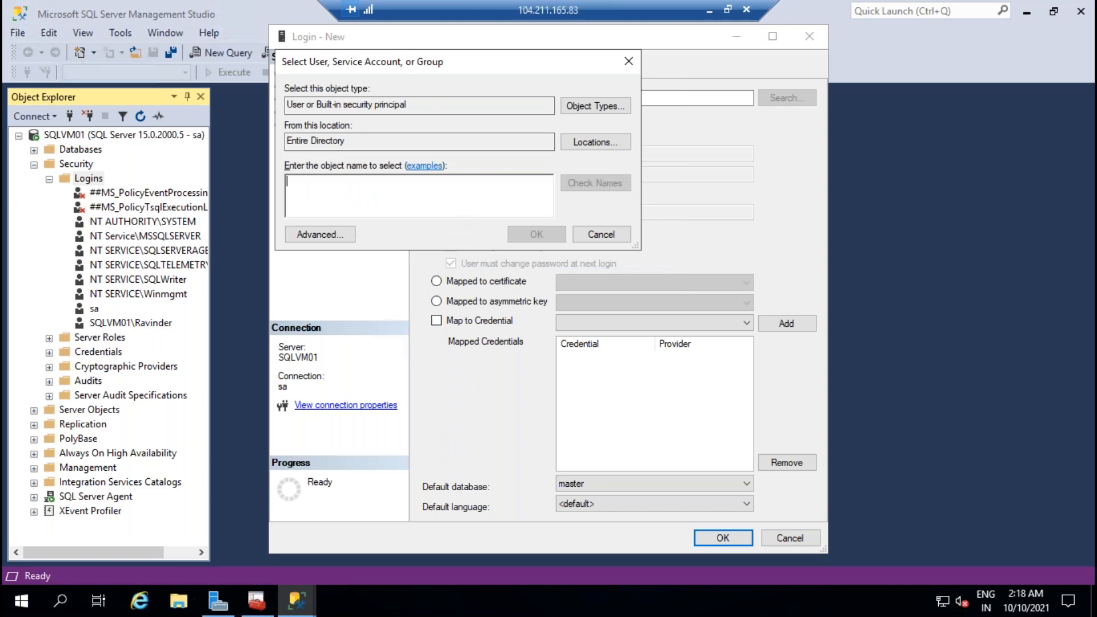
{"action": "type", "text": "ADMI"}
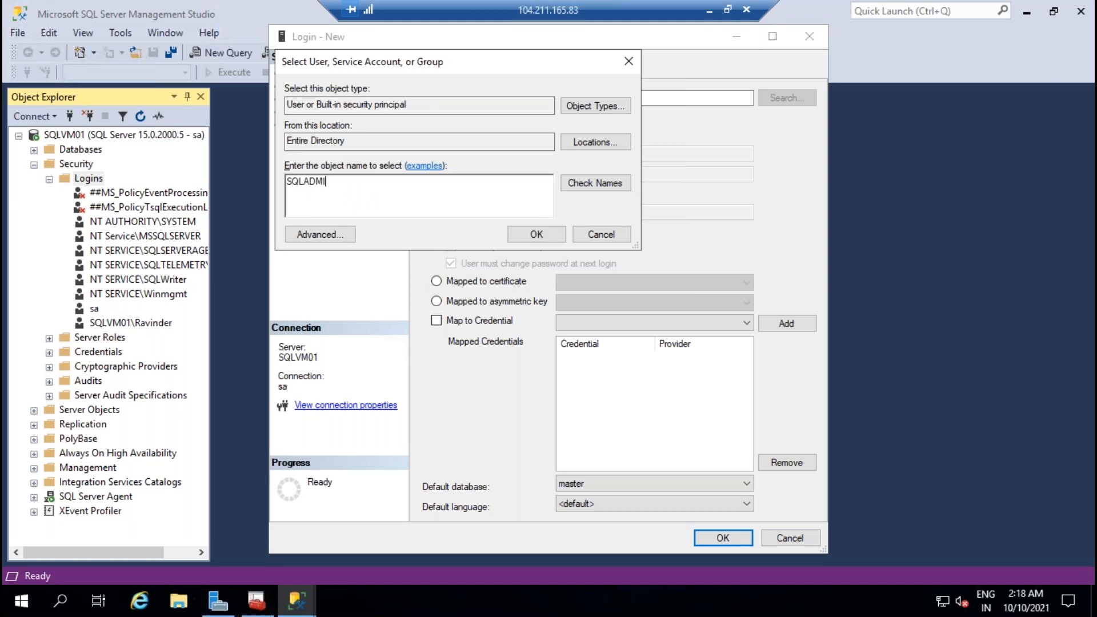
{"action": "type", "text": "n"}
{"action": "left_click", "coordinate": [615, 191]}
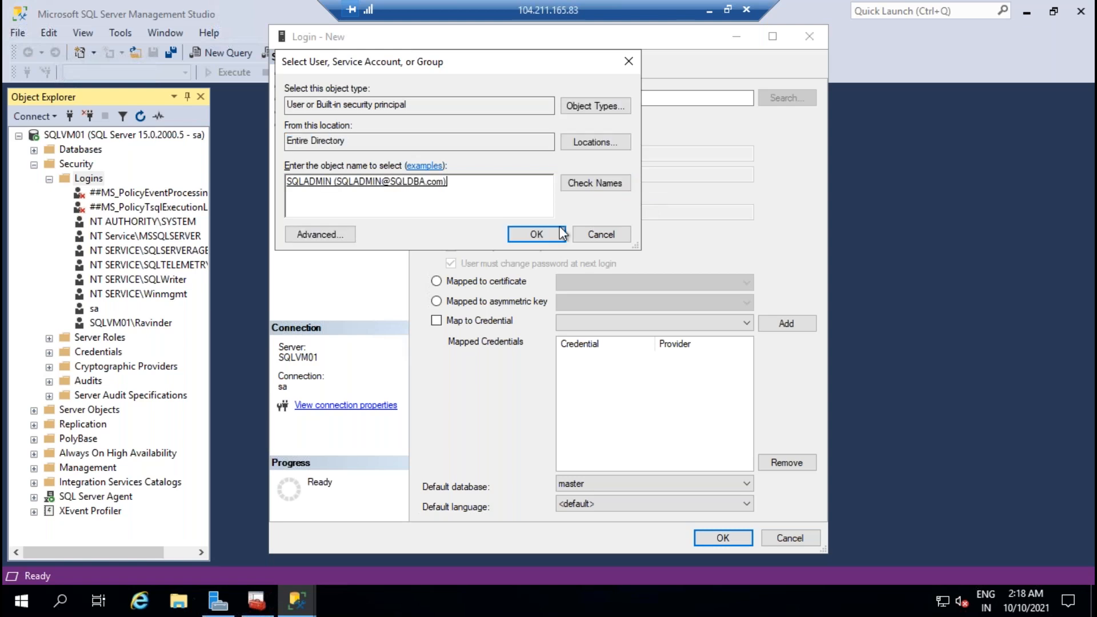
{"action": "left_click", "coordinate": [554, 233]}
{"action": "left_click", "coordinate": [313, 84]}
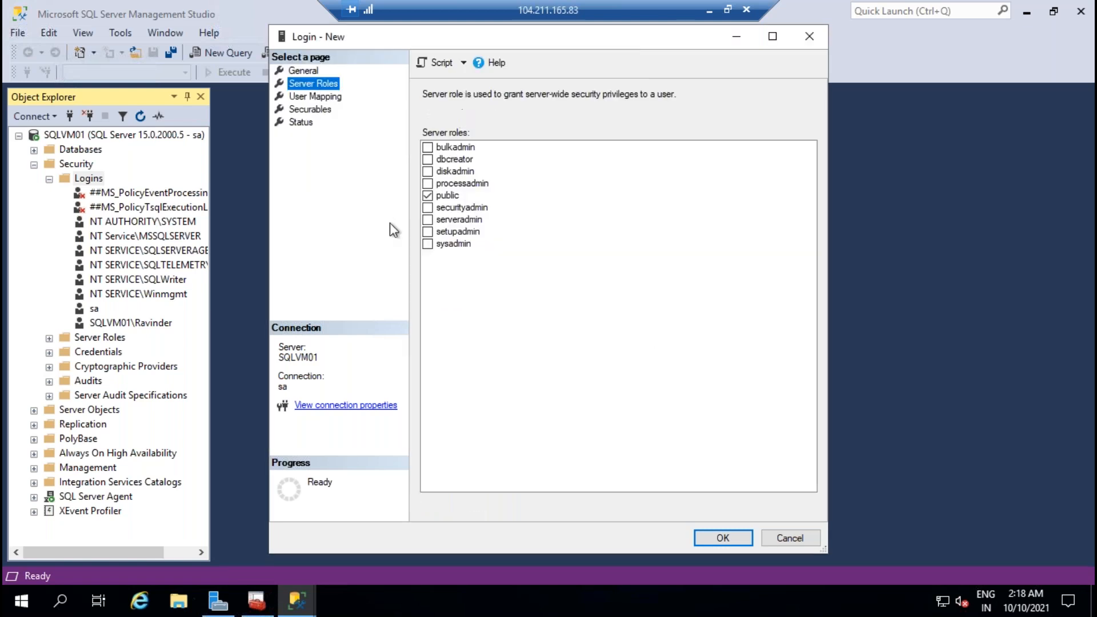
{"action": "left_click", "coordinate": [428, 245]}
{"action": "left_click", "coordinate": [722, 537]}
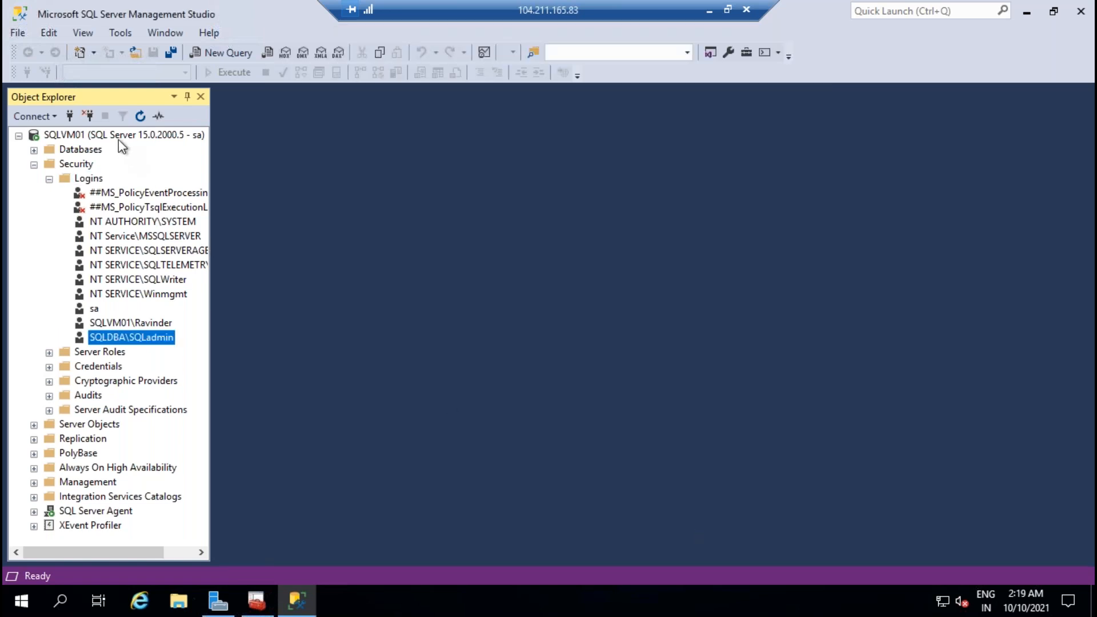
Step: Reconnect to SQLVM01 using Windows Authentication and leave its remote session
{"action": "left_click", "coordinate": [87, 116]}
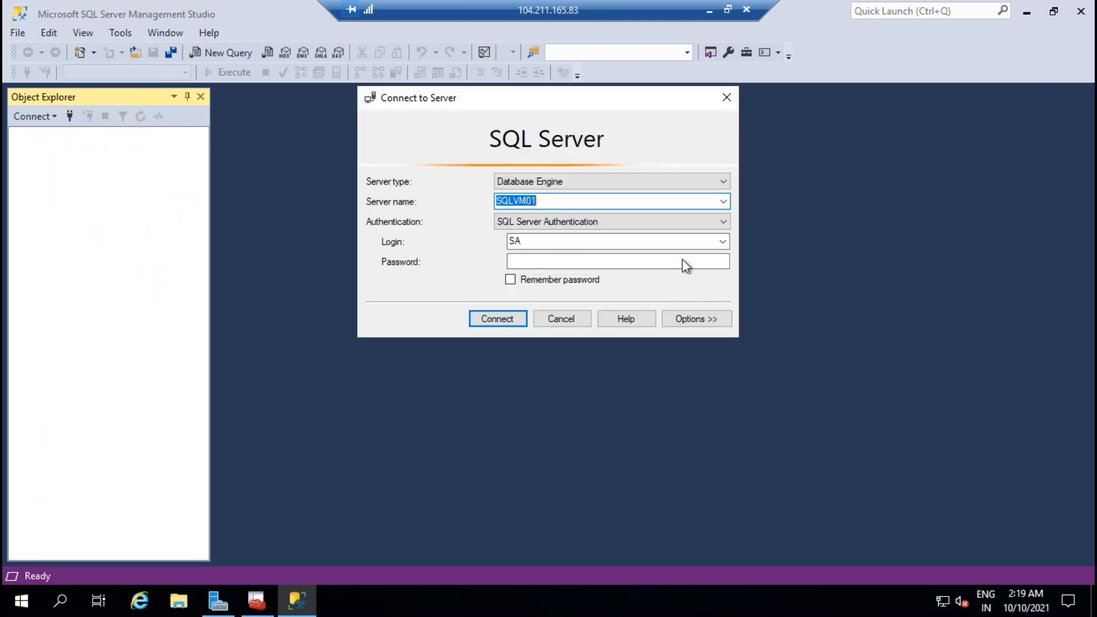
{"action": "left_click", "coordinate": [692, 222]}
{"action": "left_click", "coordinate": [570, 235]}
{"action": "left_click", "coordinate": [516, 316]}
{"action": "left_click", "coordinate": [708, 10]}
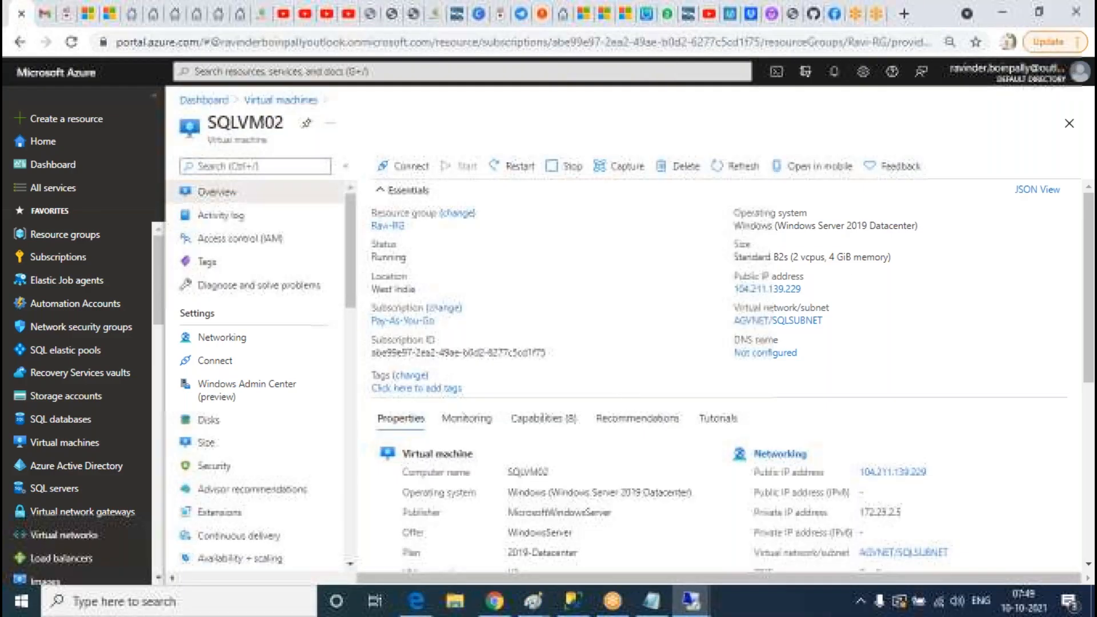
Step: In the SQLVM02 session, try connecting with Windows Authentication and dismiss the login-failed error
{"action": "left_click", "coordinate": [693, 601]}
{"action": "left_click", "coordinate": [926, 534]}
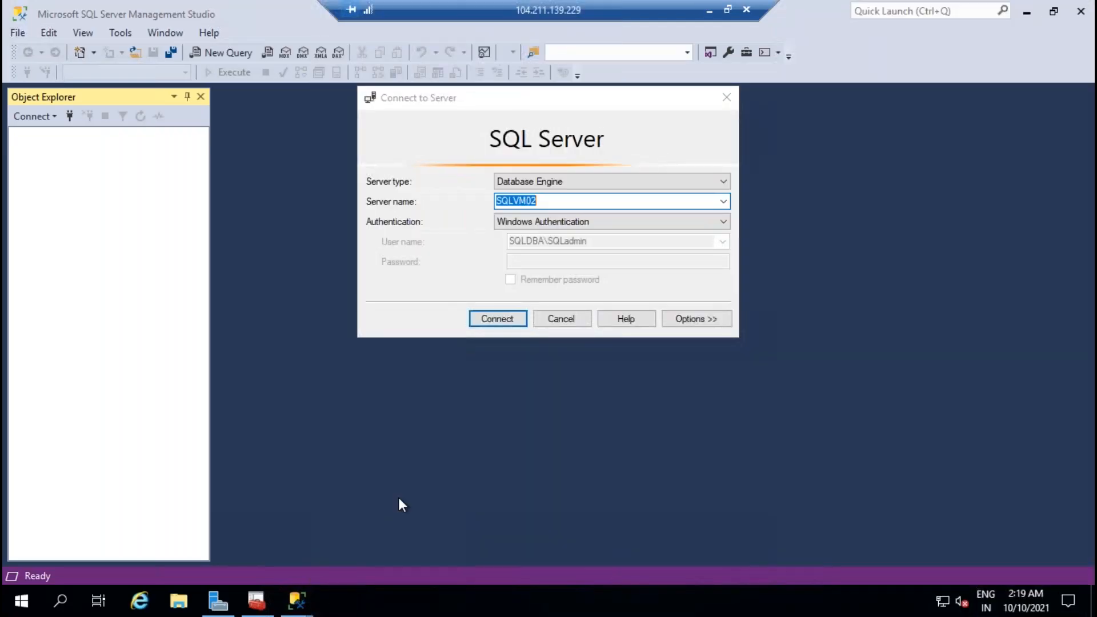
{"action": "left_click", "coordinate": [497, 319]}
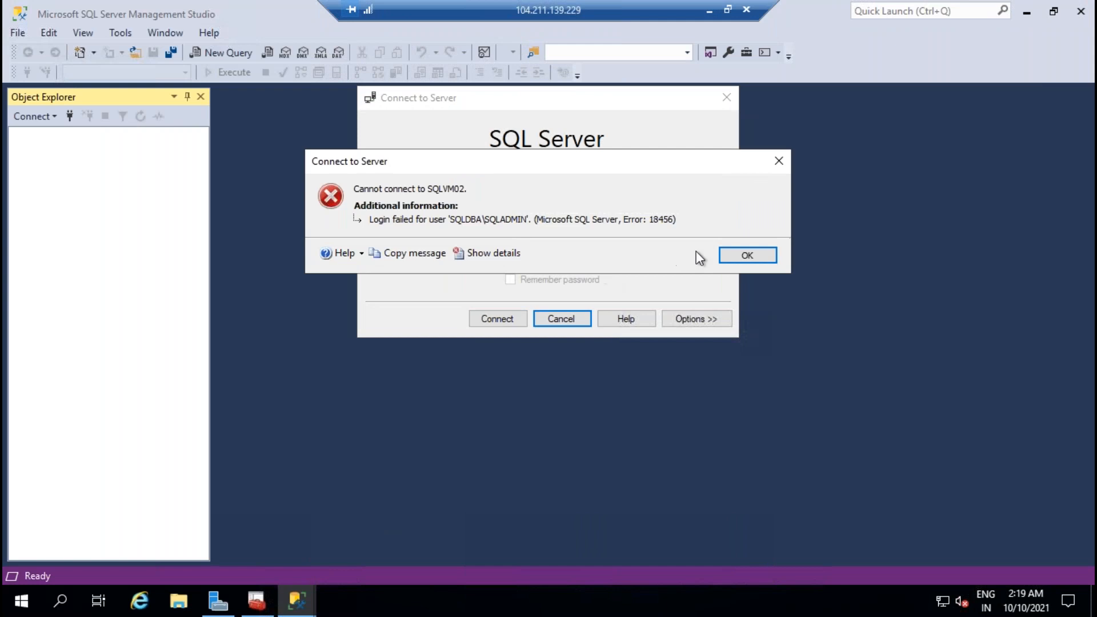
{"action": "left_click", "coordinate": [768, 258]}
Step: Connect to SQLVM02 with SQL Server Authentication as sa and its password, then expand Security
{"action": "left_click", "coordinate": [587, 228]}
{"action": "left_click", "coordinate": [583, 246]}
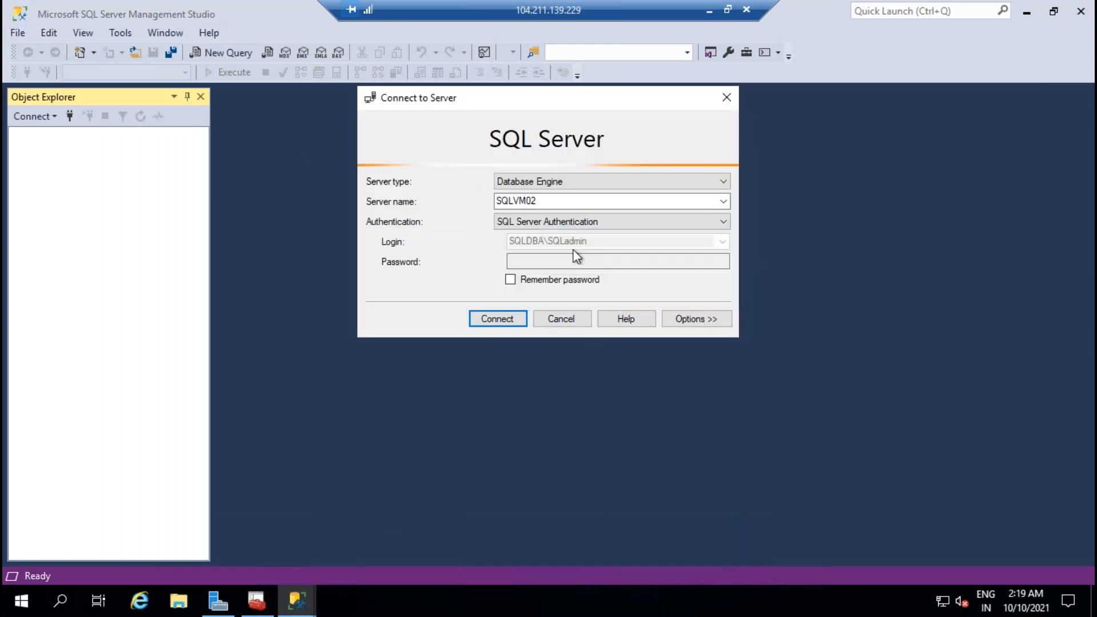
{"action": "type", "text": "sa"}
{"action": "key", "text": "Tab"}
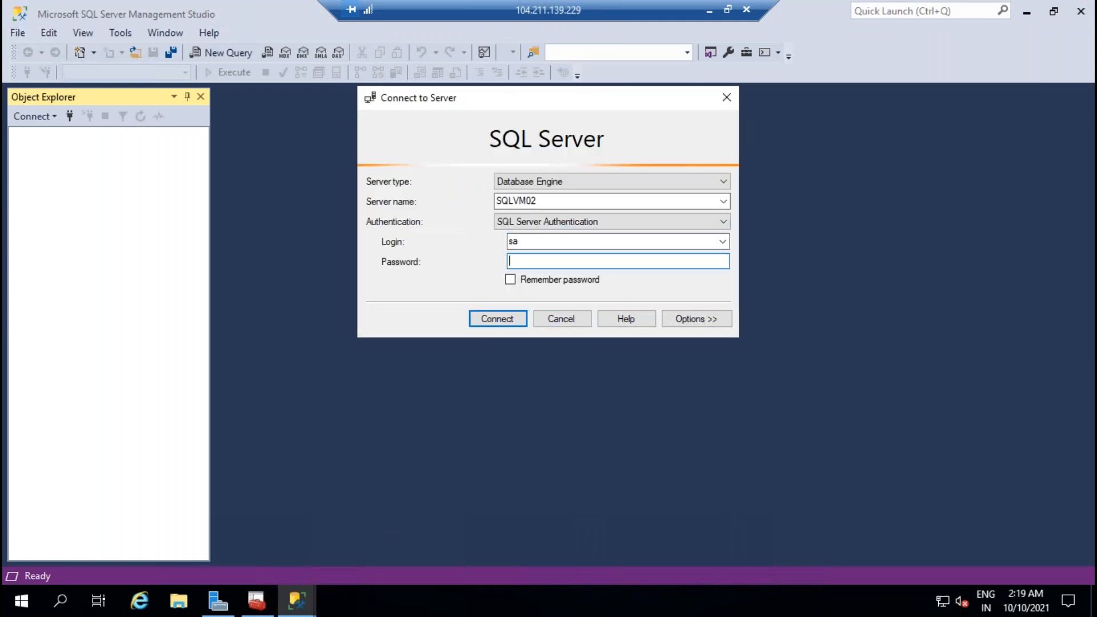
{"action": "type", "text": "**"}
{"action": "key", "text": "Return"}
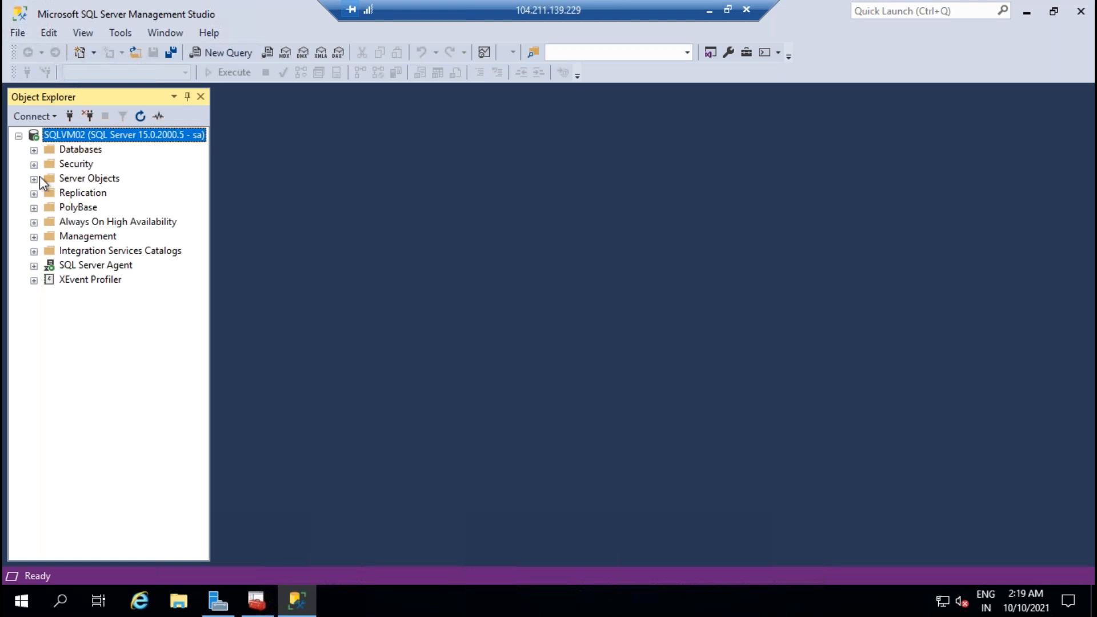
{"action": "left_click", "coordinate": [34, 164]}
Step: Create a new SQLDBA\SQLadmin Windows login from the Entire Directory with the sysadmin role
{"action": "left_click", "coordinate": [49, 179]}
{"action": "right_click", "coordinate": [93, 179]}
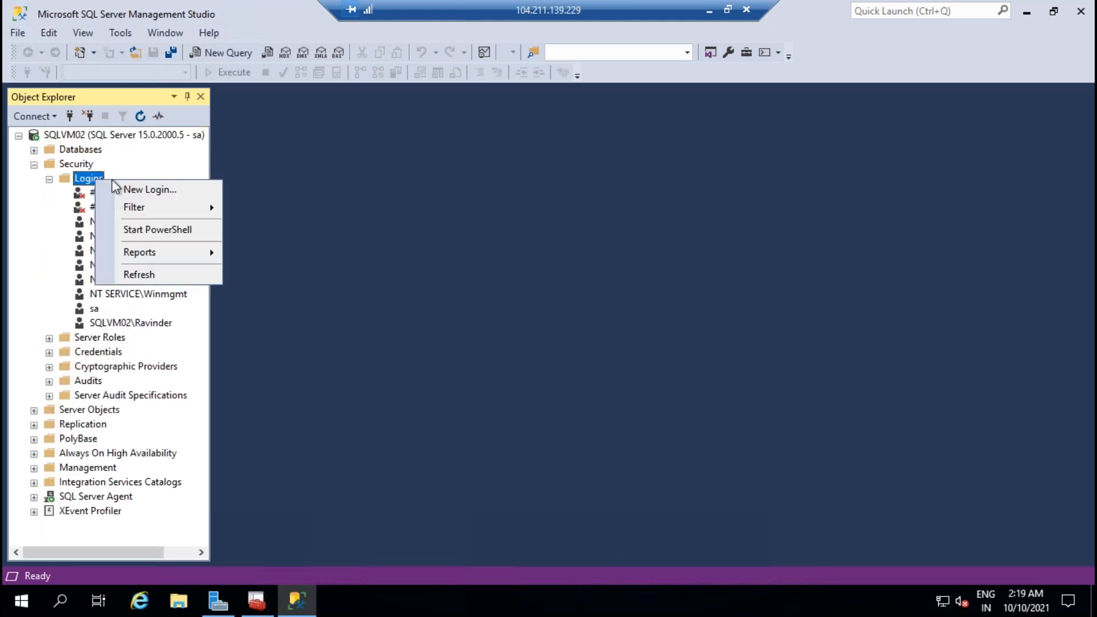
{"action": "left_click", "coordinate": [146, 189]}
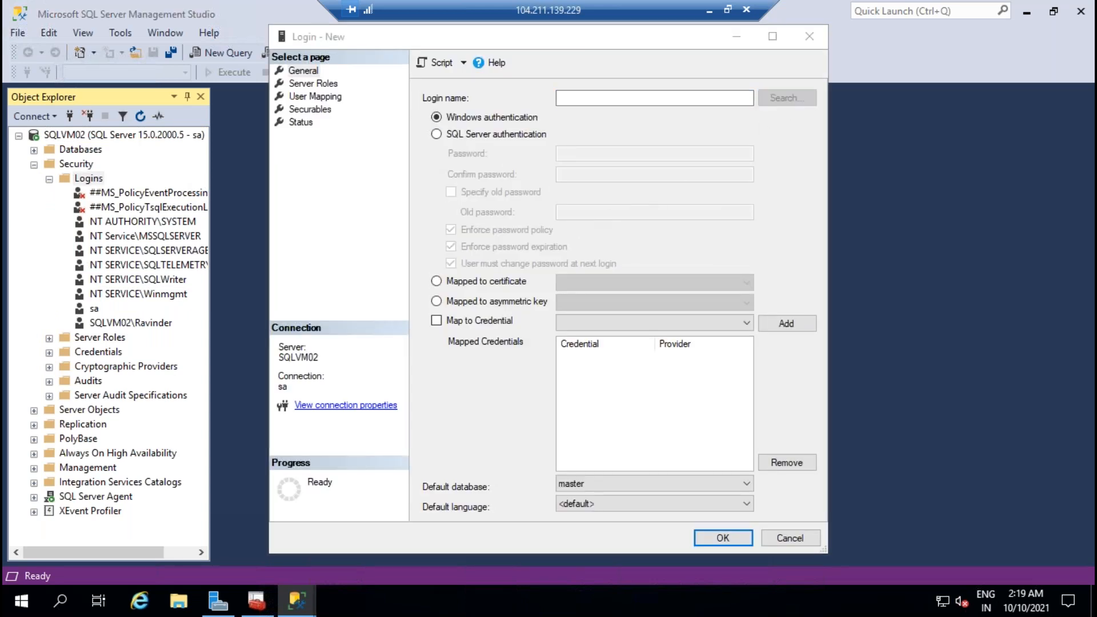
{"action": "left_click", "coordinate": [594, 142]}
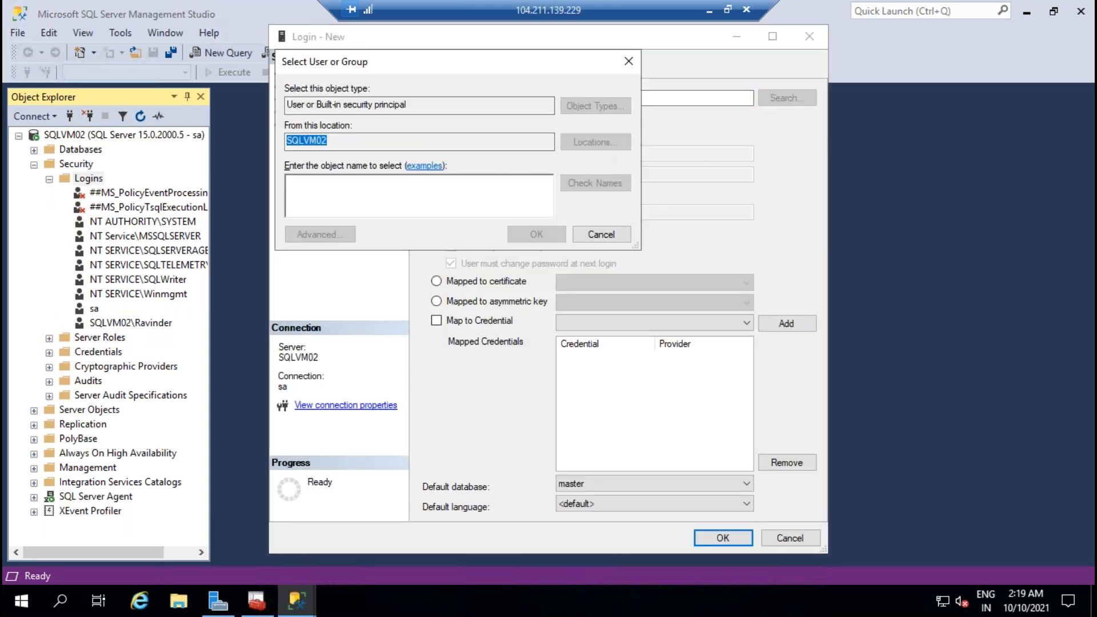
{"action": "left_click", "coordinate": [355, 167]}
{"action": "left_click", "coordinate": [573, 290]}
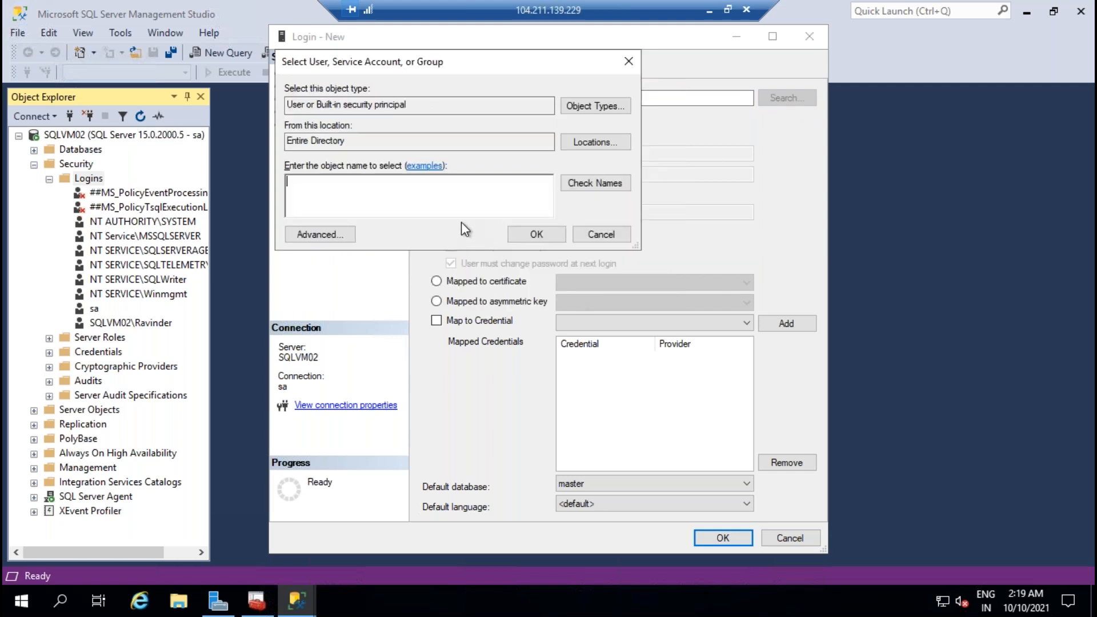
{"action": "type", "text": "SQLADMIN"}
{"action": "left_click", "coordinate": [595, 183]}
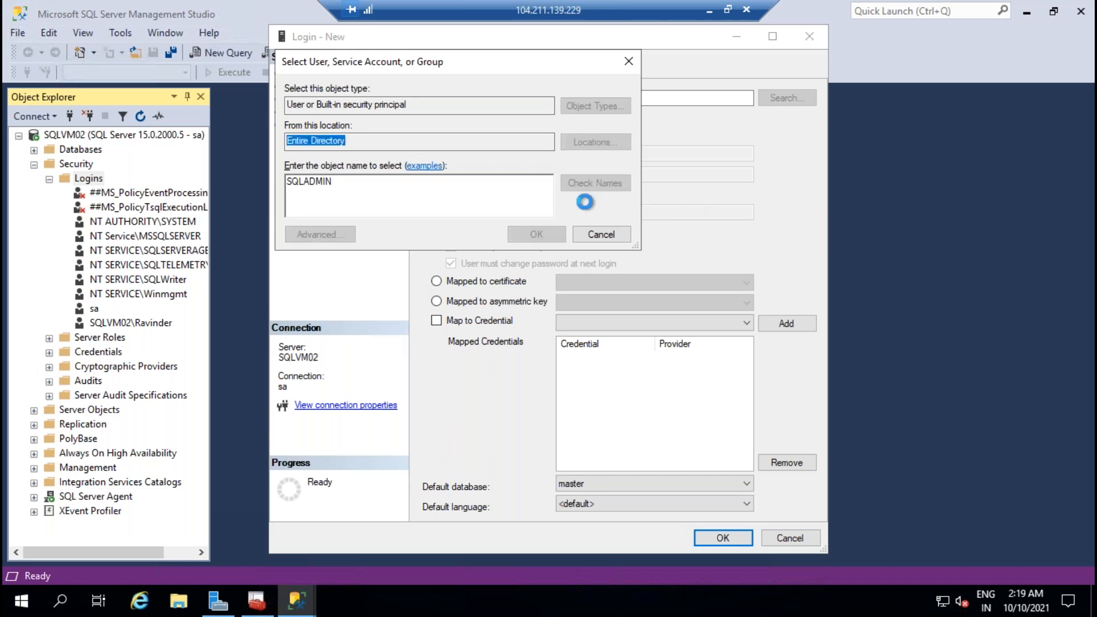
{"action": "left_click", "coordinate": [539, 239]}
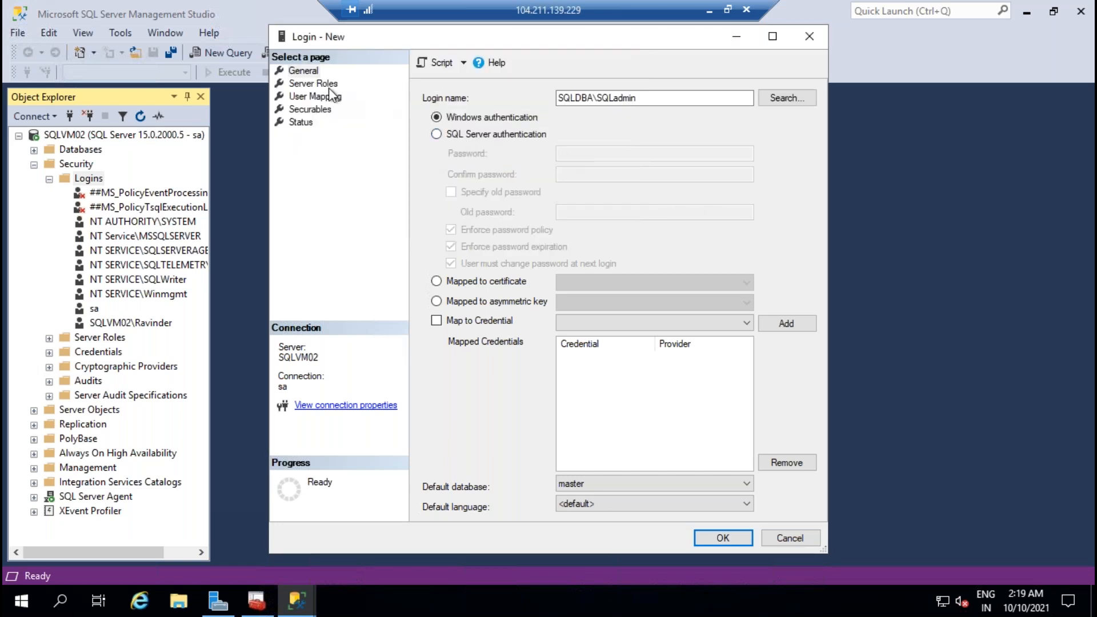
{"action": "left_click", "coordinate": [313, 83]}
{"action": "left_click", "coordinate": [427, 244]}
{"action": "left_click", "coordinate": [723, 538]}
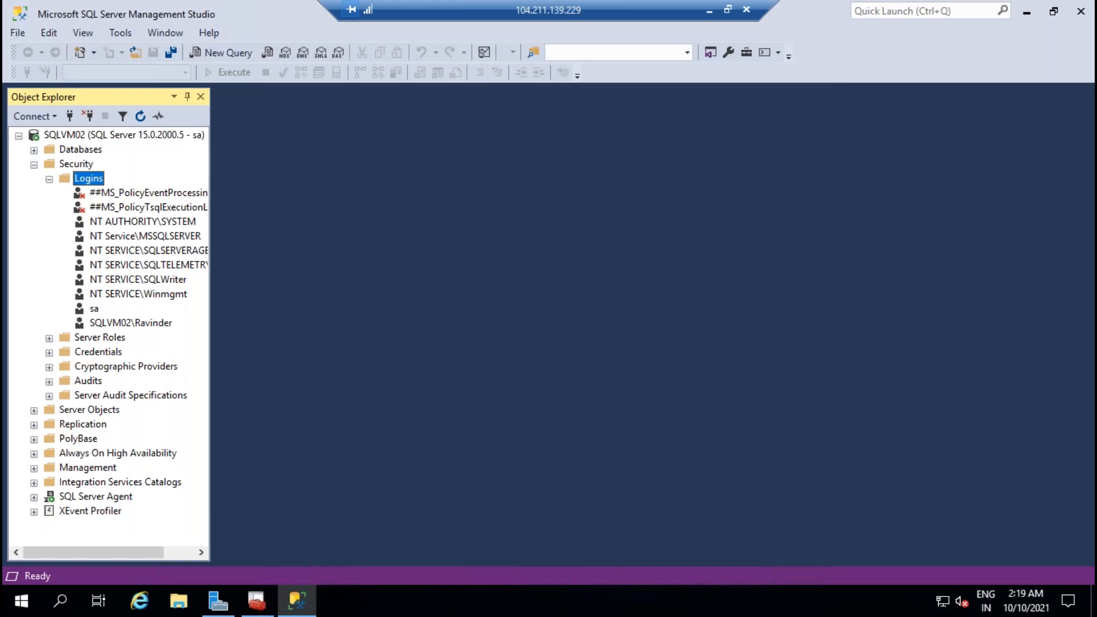
Step: Disconnect and reconnect to SQLVM02 using Windows Authentication
{"action": "left_click", "coordinate": [88, 114]}
{"action": "left_click", "coordinate": [69, 115]}
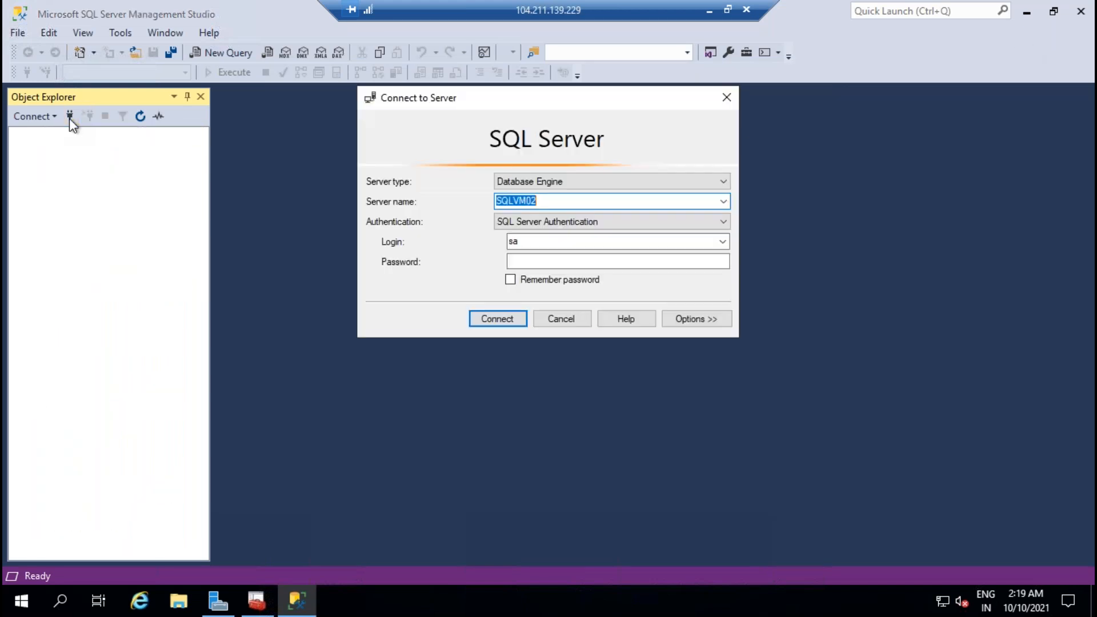
{"action": "left_click", "coordinate": [643, 220]}
{"action": "left_click", "coordinate": [562, 233]}
{"action": "left_click", "coordinate": [499, 319]}
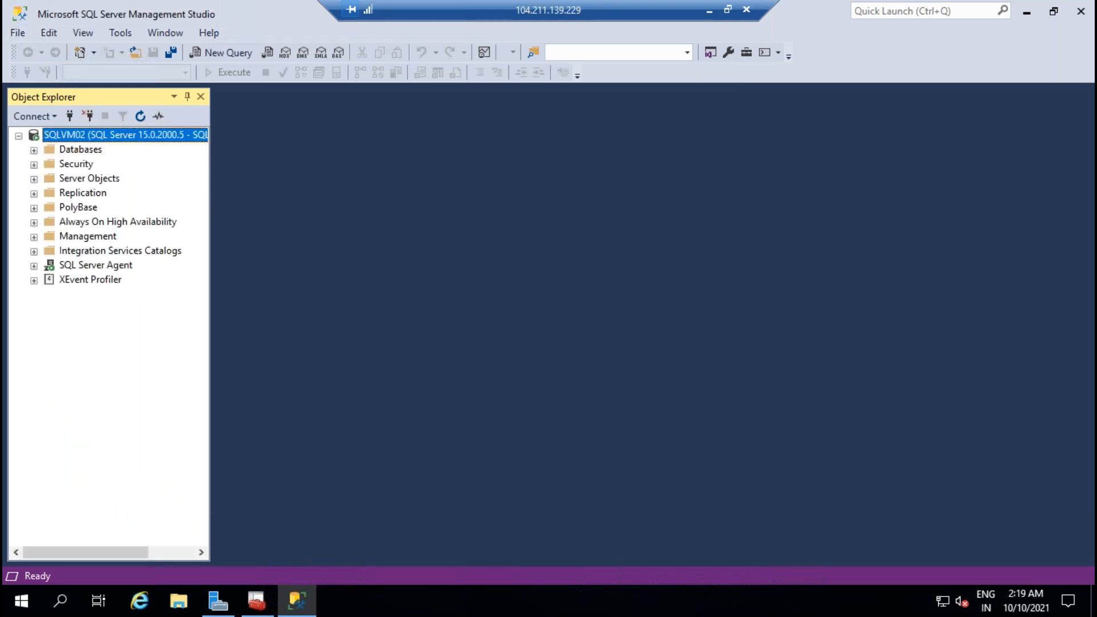
{"action": "left_click", "coordinate": [33, 151]}
{"action": "left_click", "coordinate": [33, 151]}
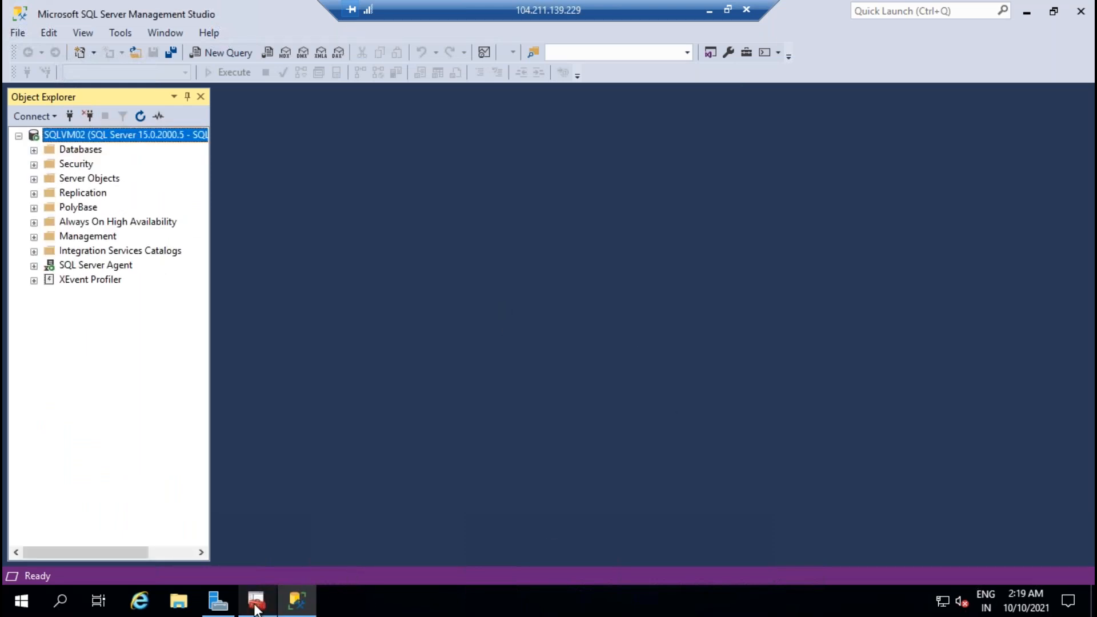
Step: In the SQLVM01 session, launch Failover Cluster Manager from Server Manager's Tools menu
{"action": "left_click", "coordinate": [218, 600]}
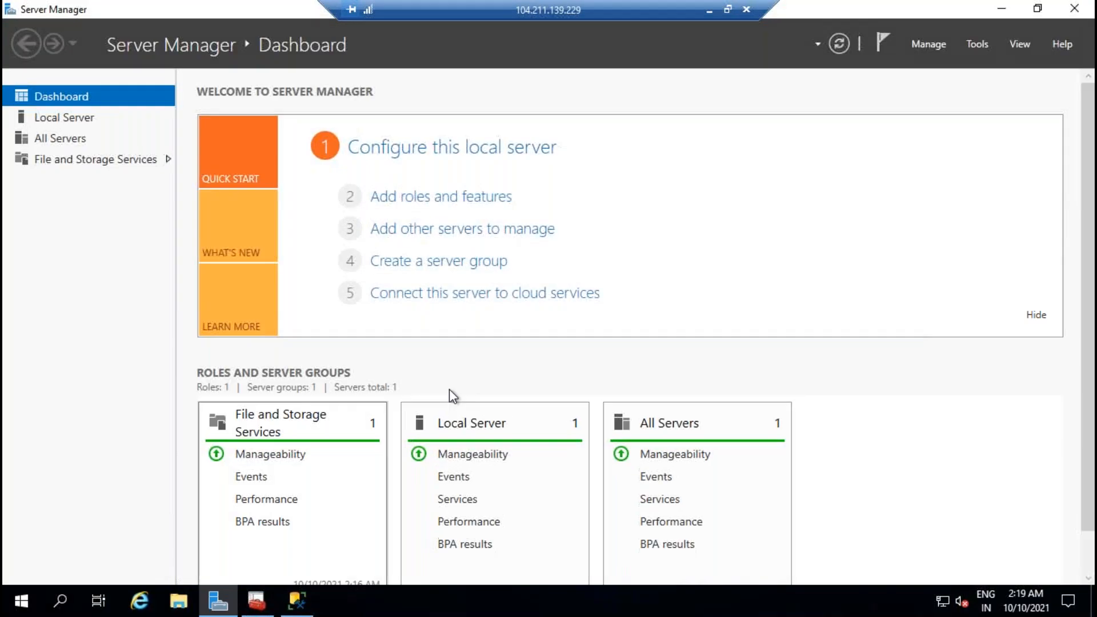
{"action": "left_click", "coordinate": [709, 9]}
{"action": "mouse_move", "coordinate": [678, 603]}
{"action": "left_click", "coordinate": [676, 492]}
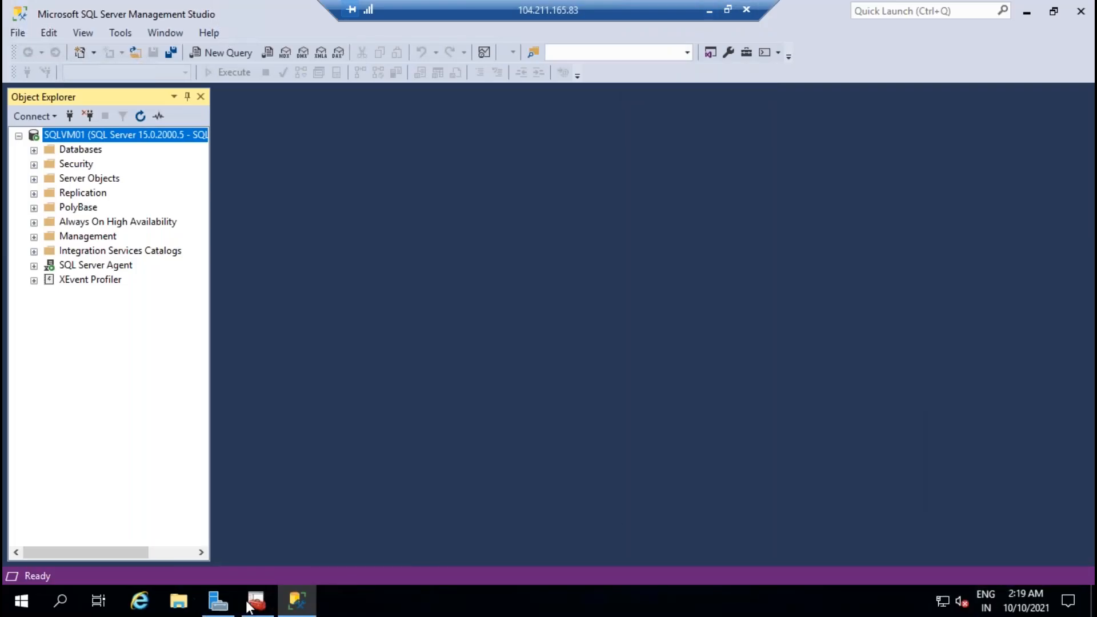
{"action": "left_click", "coordinate": [218, 600]}
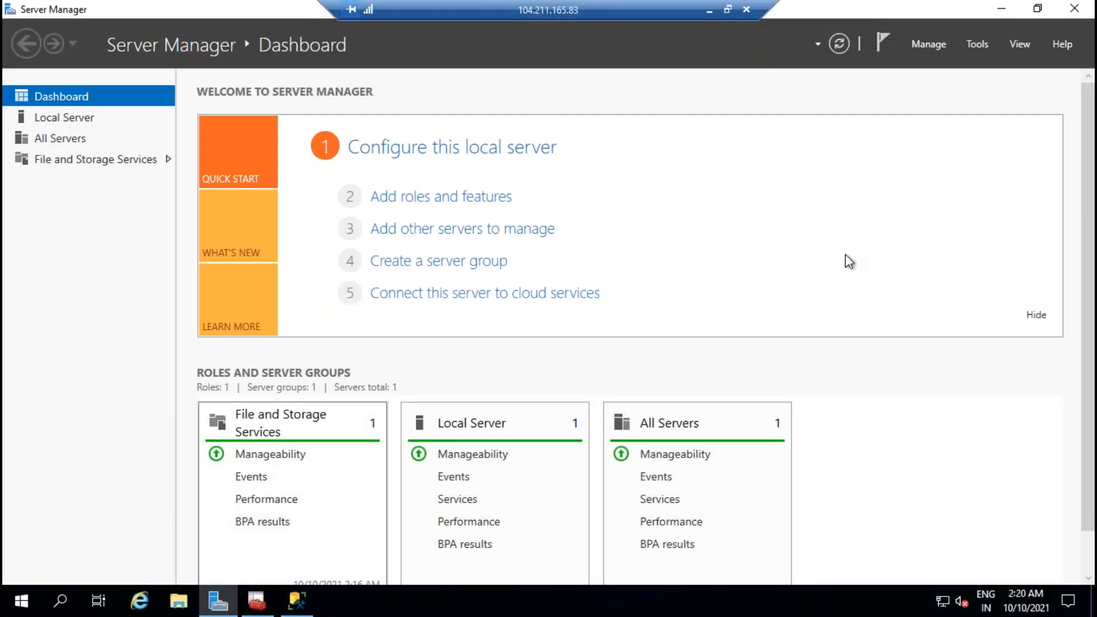
{"action": "left_click", "coordinate": [975, 44]}
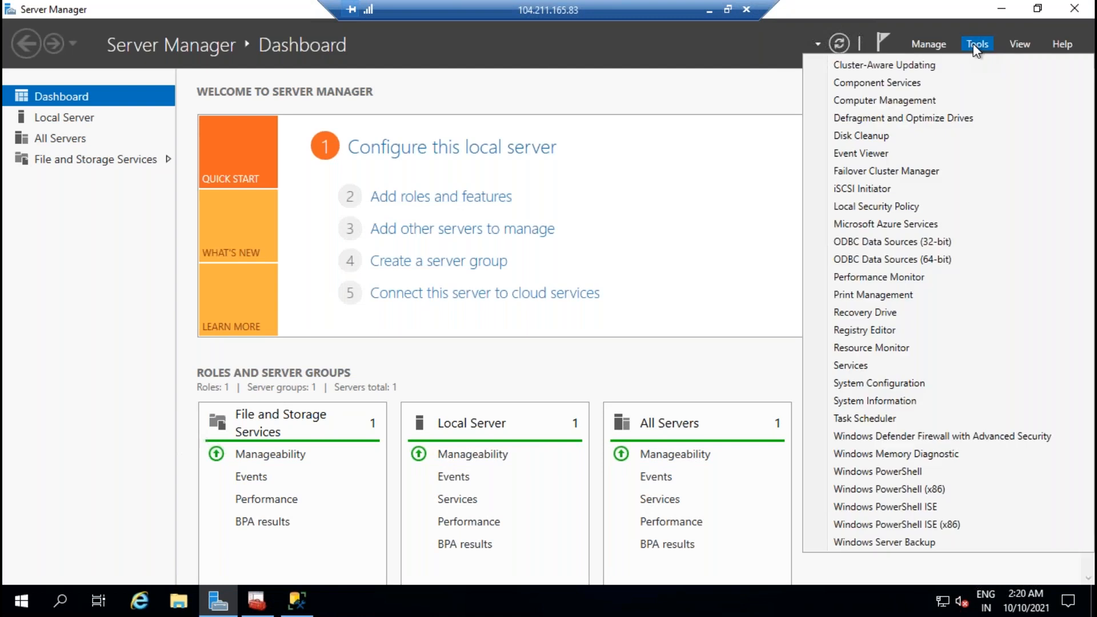
{"action": "left_click", "coordinate": [908, 172]}
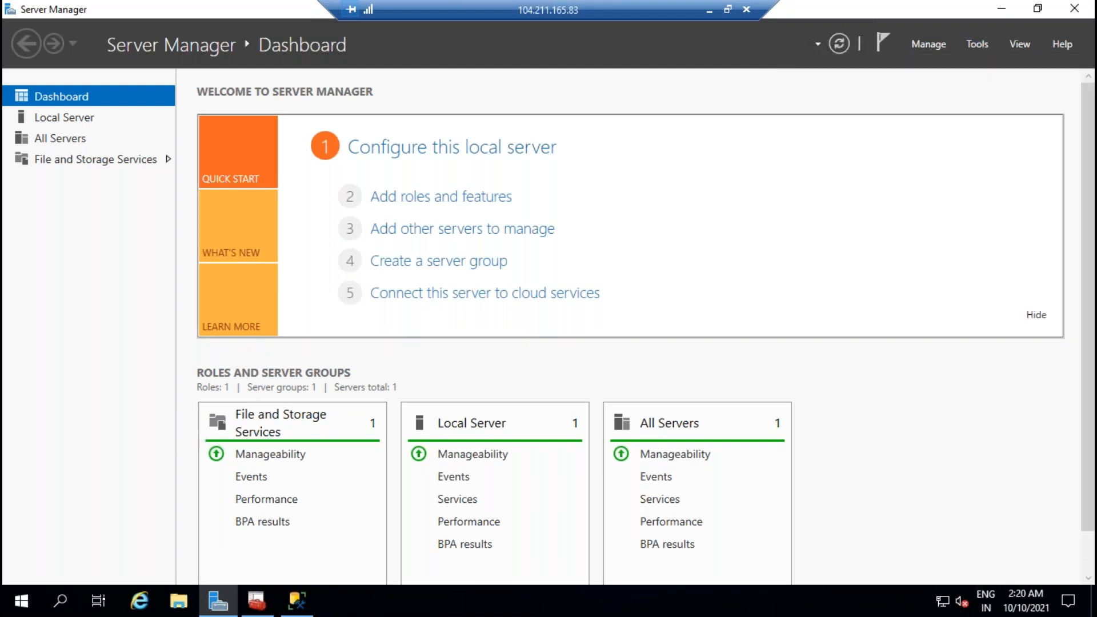
Step: Launch Failover Cluster Manager from Server Manager in the other remote session too
{"action": "left_click", "coordinate": [708, 11]}
{"action": "mouse_move", "coordinate": [692, 601]}
{"action": "left_click", "coordinate": [816, 549]}
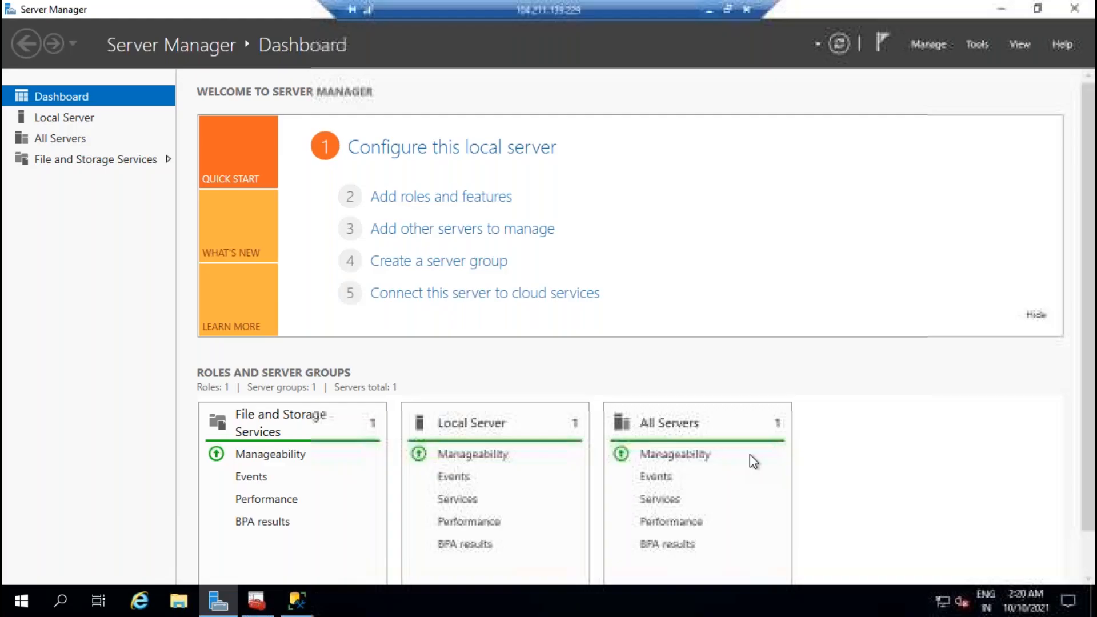
{"action": "left_click", "coordinate": [986, 44]}
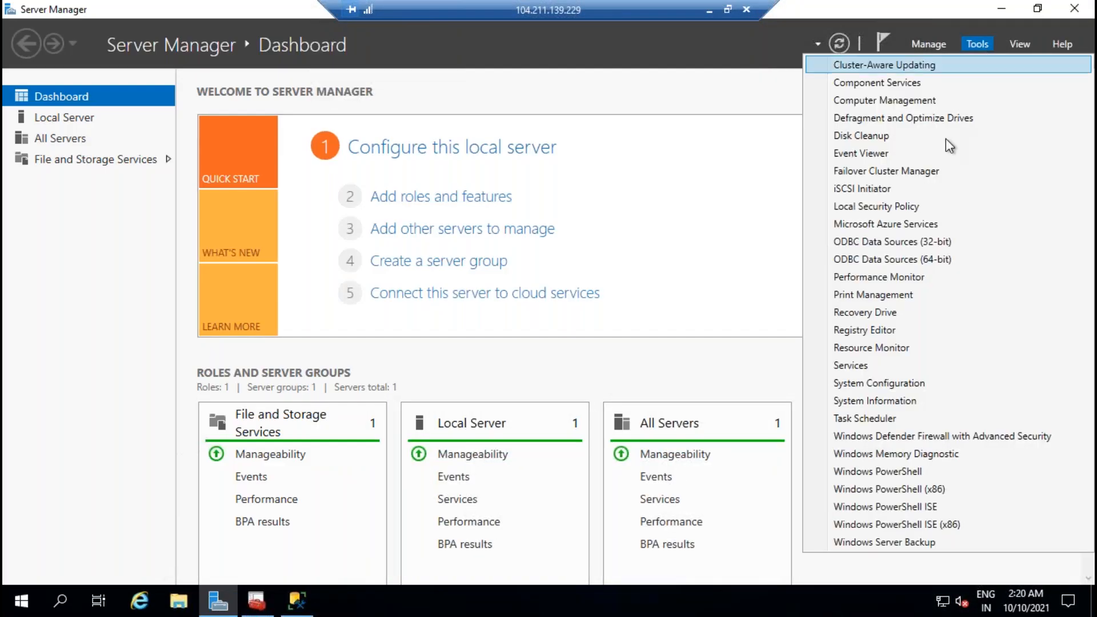
{"action": "left_click", "coordinate": [918, 187]}
Step: Back on SQLVM01, bring Failover Cluster Manager forward and dismiss the Windows Admin Center notice
{"action": "left_click", "coordinate": [709, 11]}
{"action": "mouse_move", "coordinate": [691, 601]}
{"action": "left_click", "coordinate": [607, 474]}
{"action": "mouse_move", "coordinate": [336, 600]}
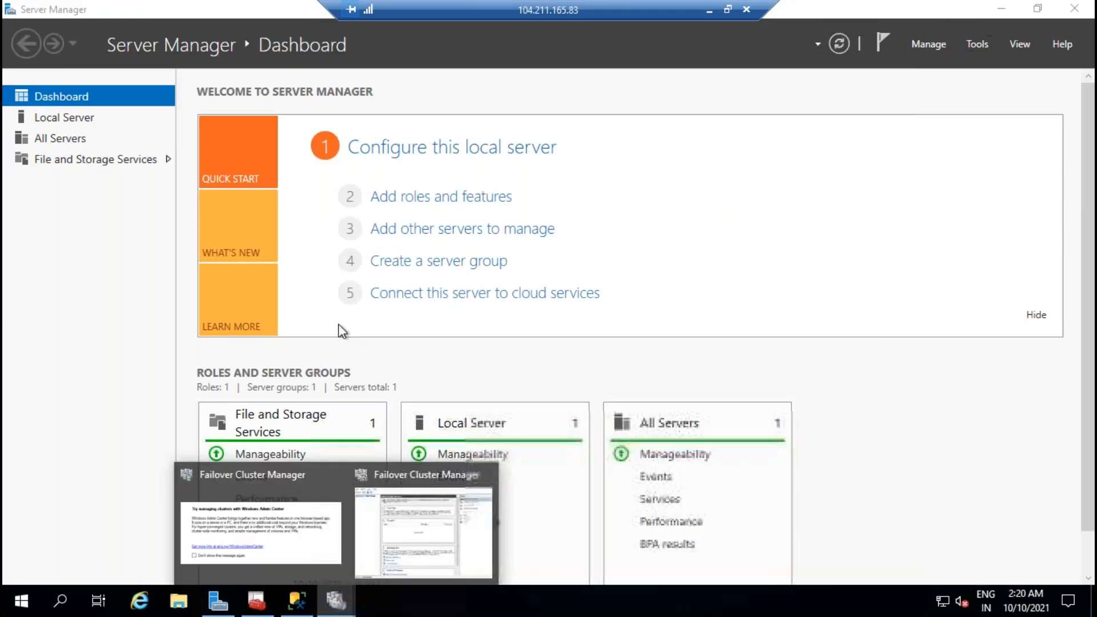
{"action": "left_click", "coordinate": [393, 544]}
{"action": "mouse_move", "coordinate": [336, 600]}
{"action": "left_click", "coordinate": [266, 542]}
{"action": "left_click", "coordinate": [501, 117]}
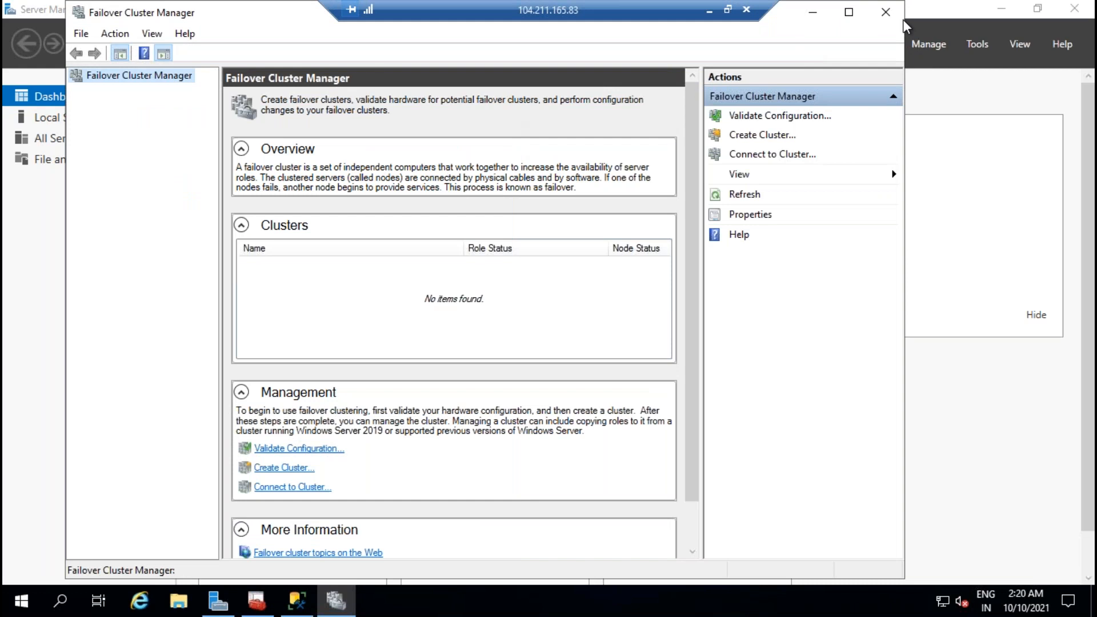
{"action": "left_click", "coordinate": [852, 12]}
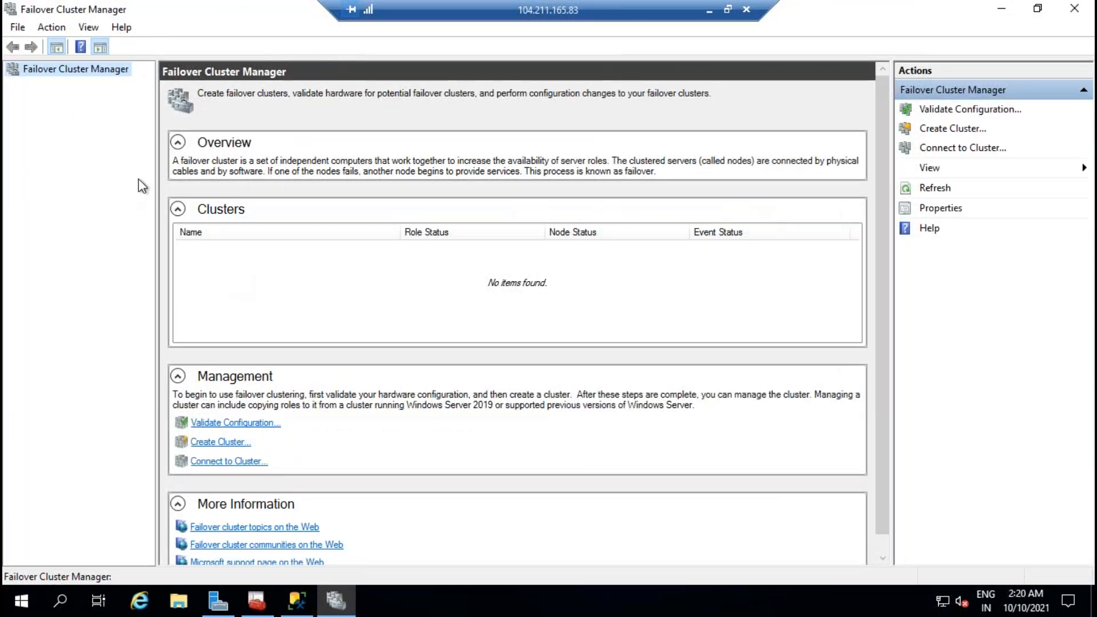
{"action": "left_click", "coordinate": [709, 10]}
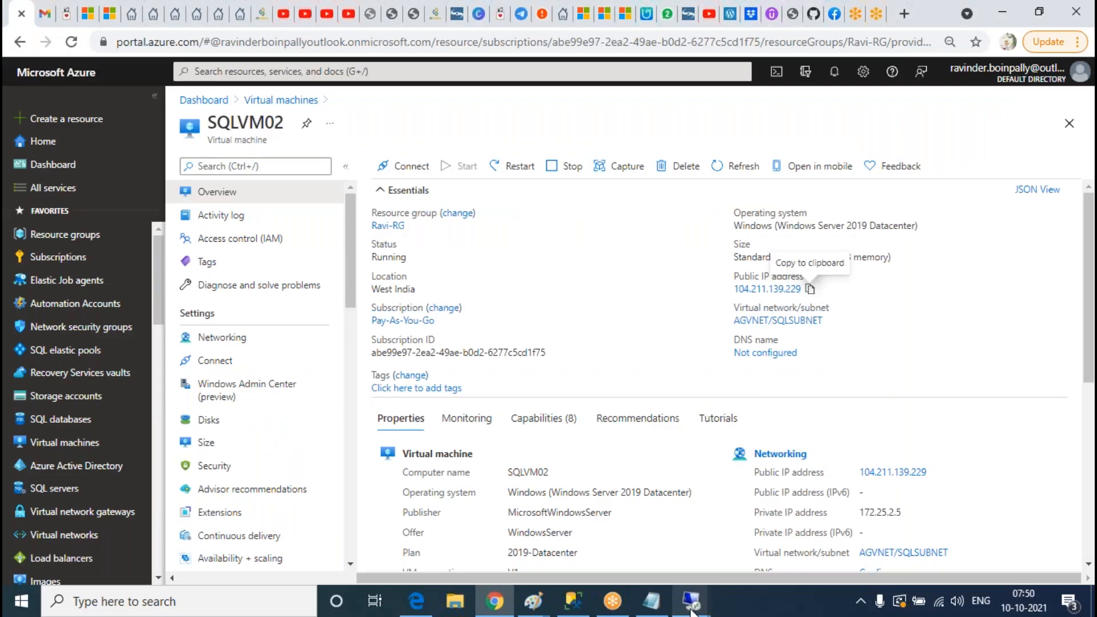
{"action": "mouse_move", "coordinate": [691, 600]}
{"action": "left_click", "coordinate": [571, 531]}
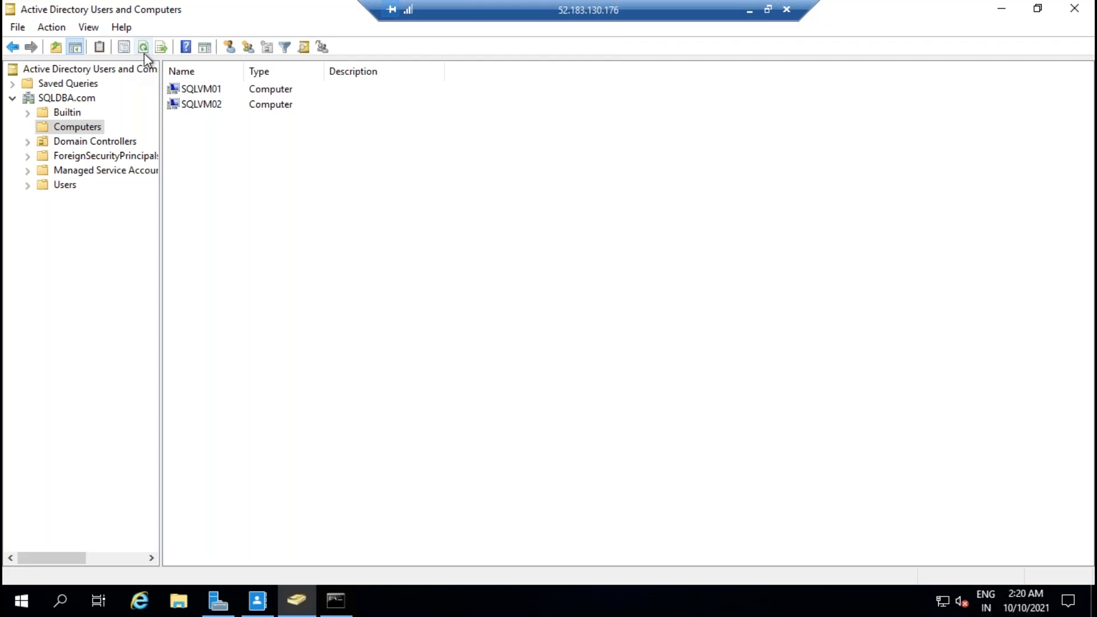
{"action": "left_click", "coordinate": [749, 10]}
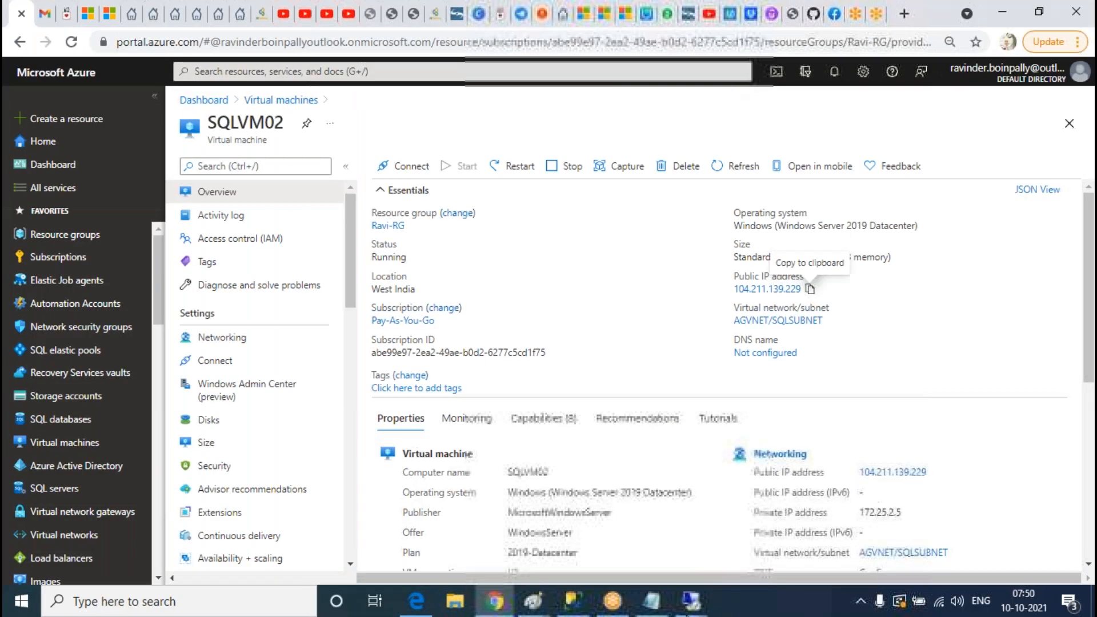
{"action": "mouse_move", "coordinate": [692, 599]}
{"action": "left_click", "coordinate": [696, 544]}
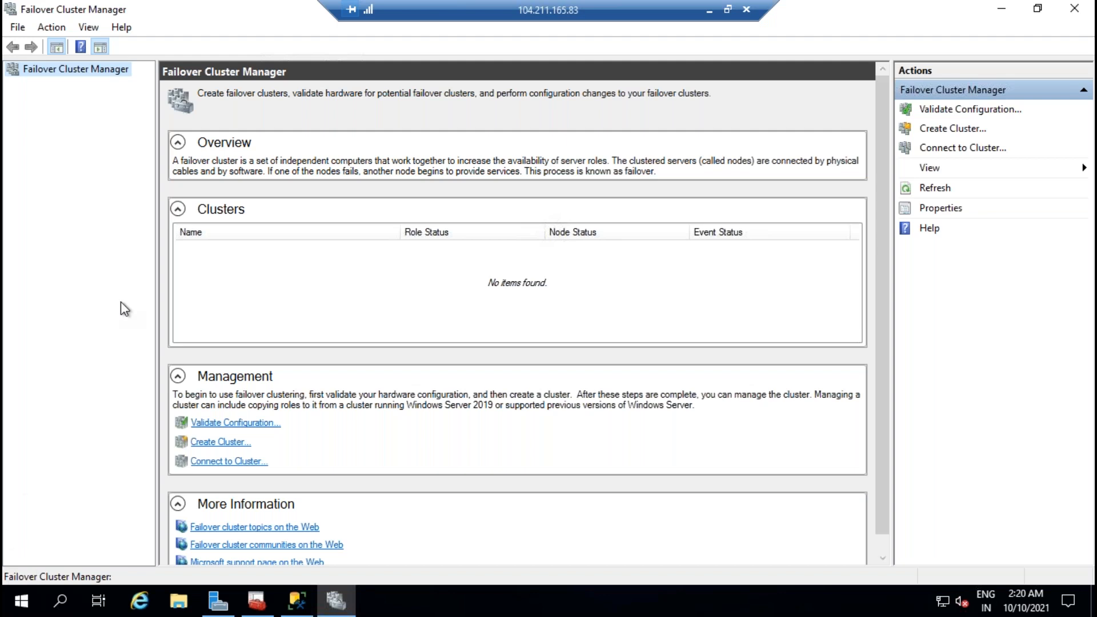
Step: Start the Create Cluster Wizard and add SQLVM01 as the cluster's server
{"action": "left_click", "coordinate": [226, 443]}
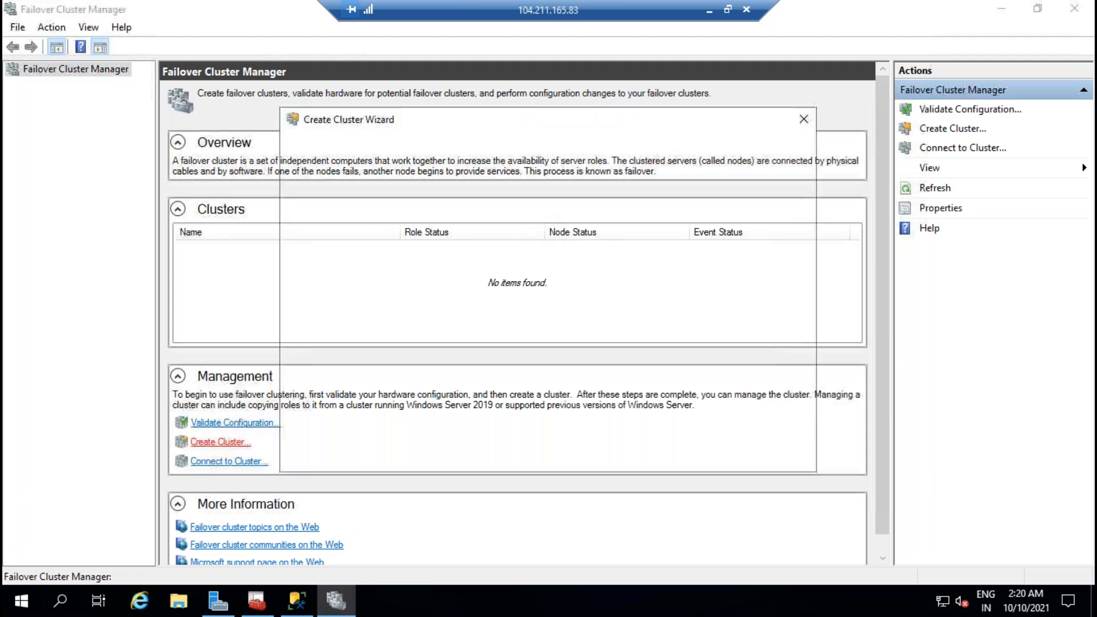
{"action": "left_click", "coordinate": [775, 450]}
{"action": "left_click", "coordinate": [53, 28]}
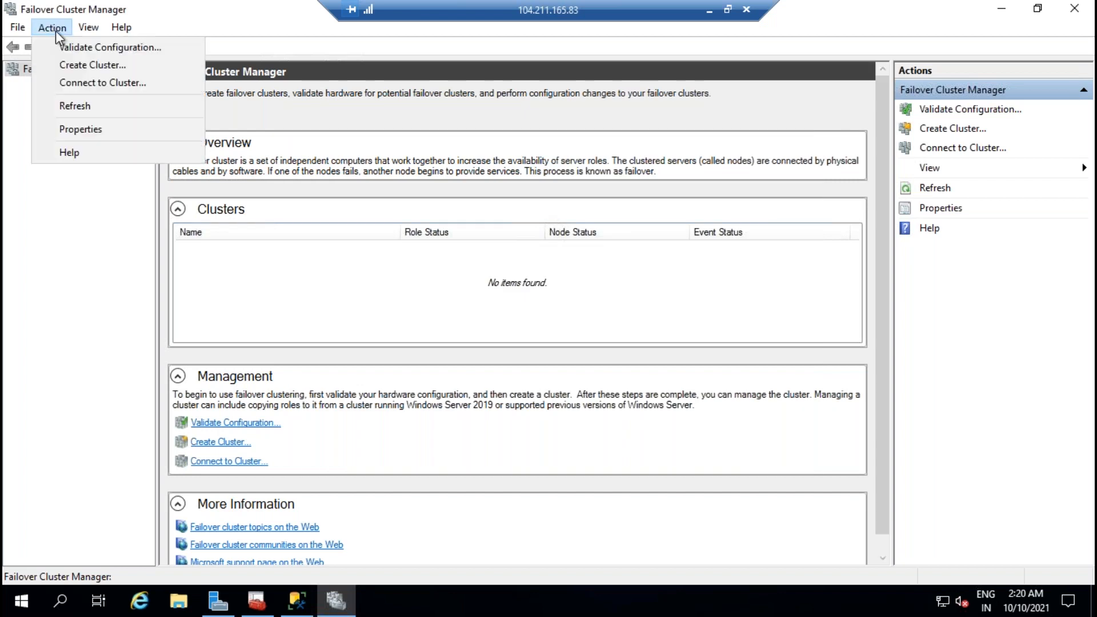
{"action": "left_click", "coordinate": [88, 67]}
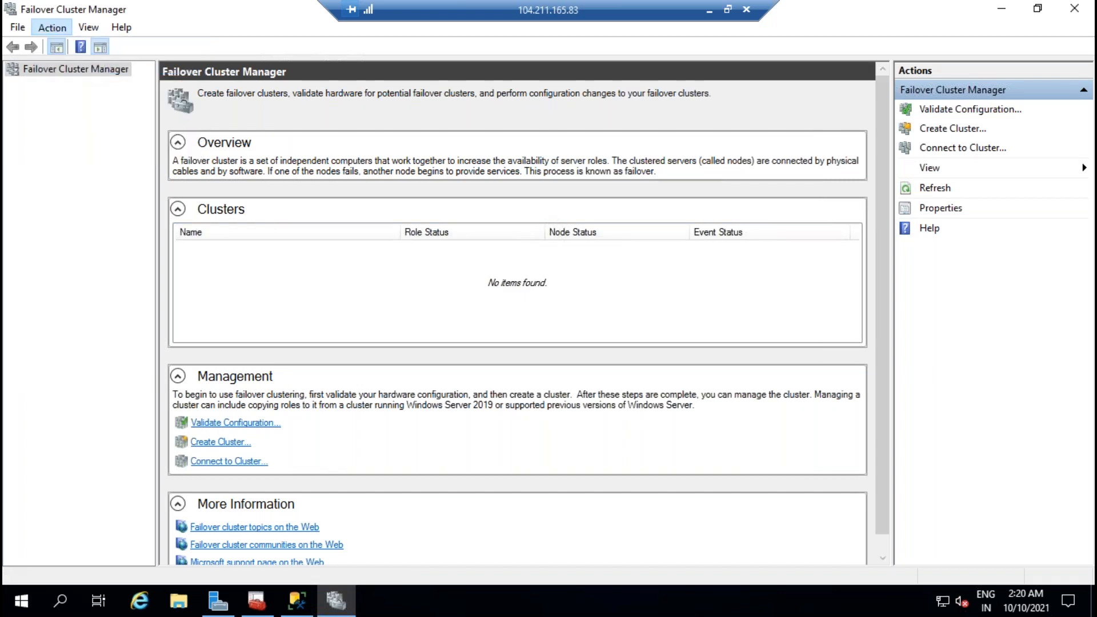
{"action": "left_click", "coordinate": [692, 451]}
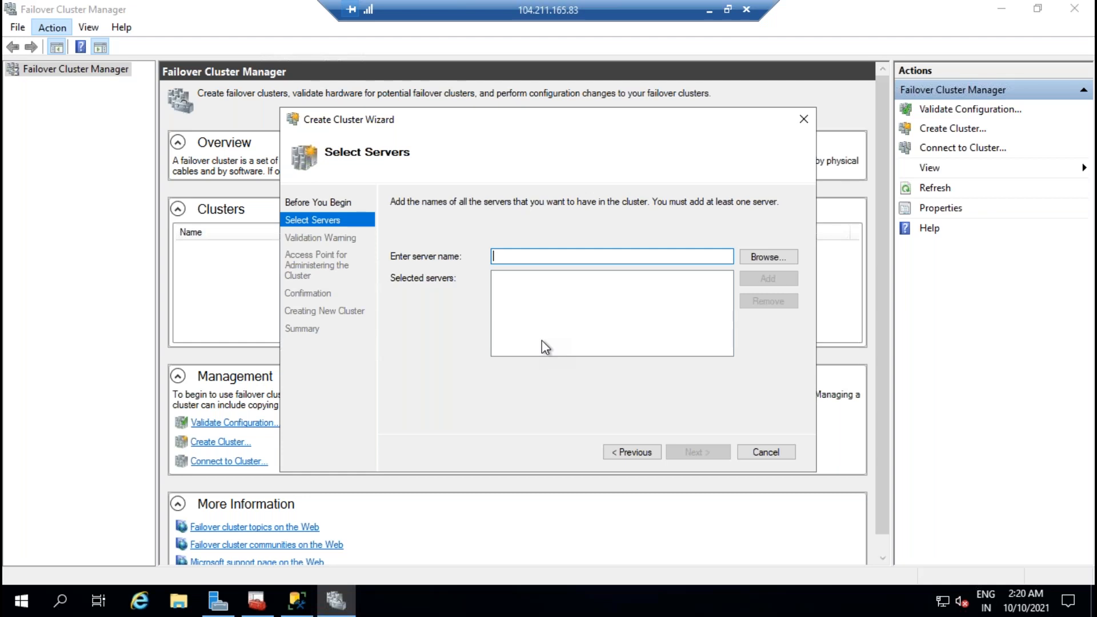
{"action": "type", "text": "sqlv"}
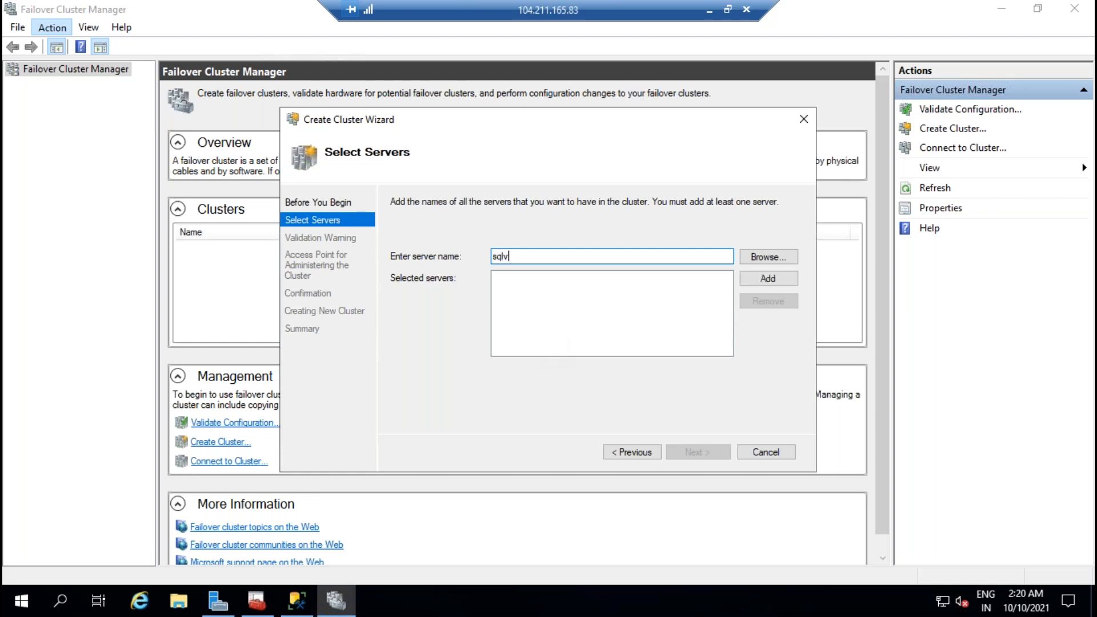
{"action": "type", "text": "m01"}
{"action": "left_click", "coordinate": [759, 281]}
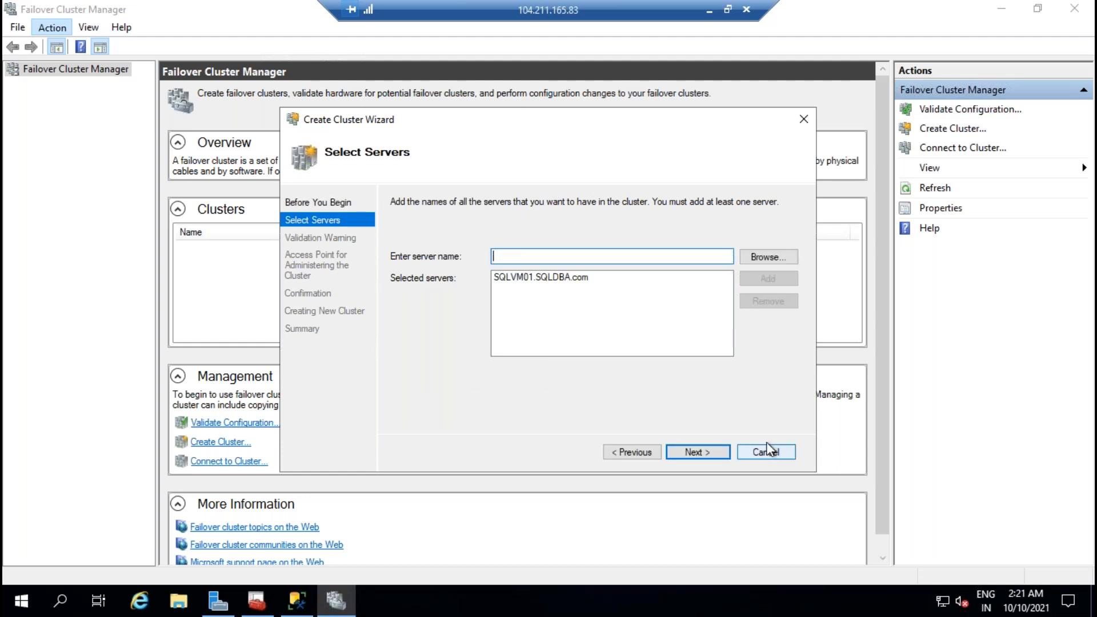
{"action": "left_click", "coordinate": [711, 451]}
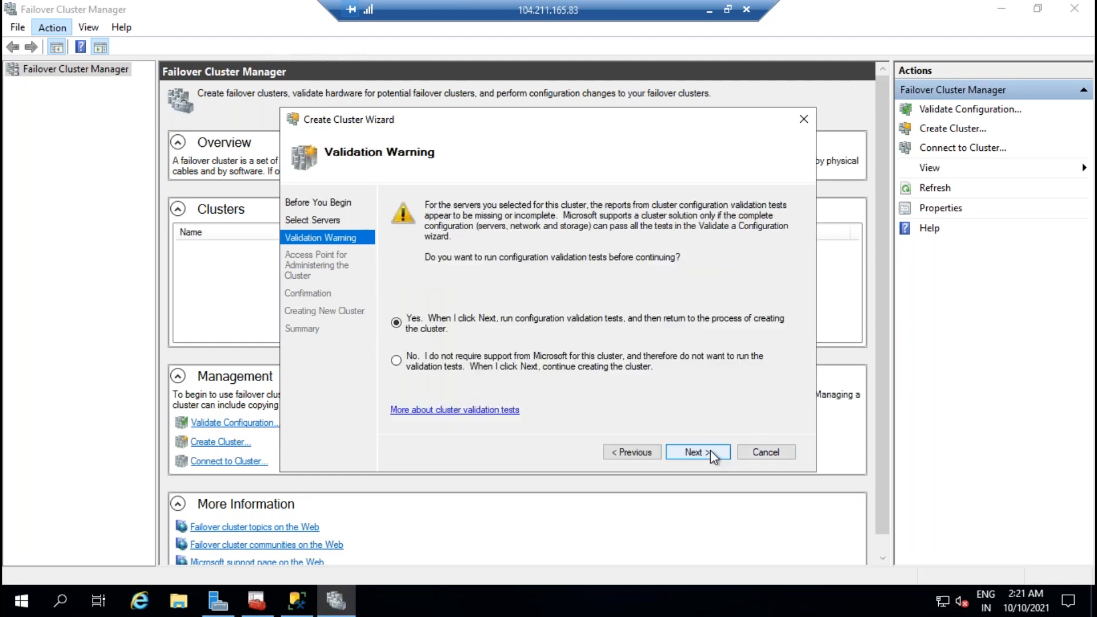
Step: Skip validation tests, name the cluster WINDAGGROUP, and create it
{"action": "left_click", "coordinate": [449, 365]}
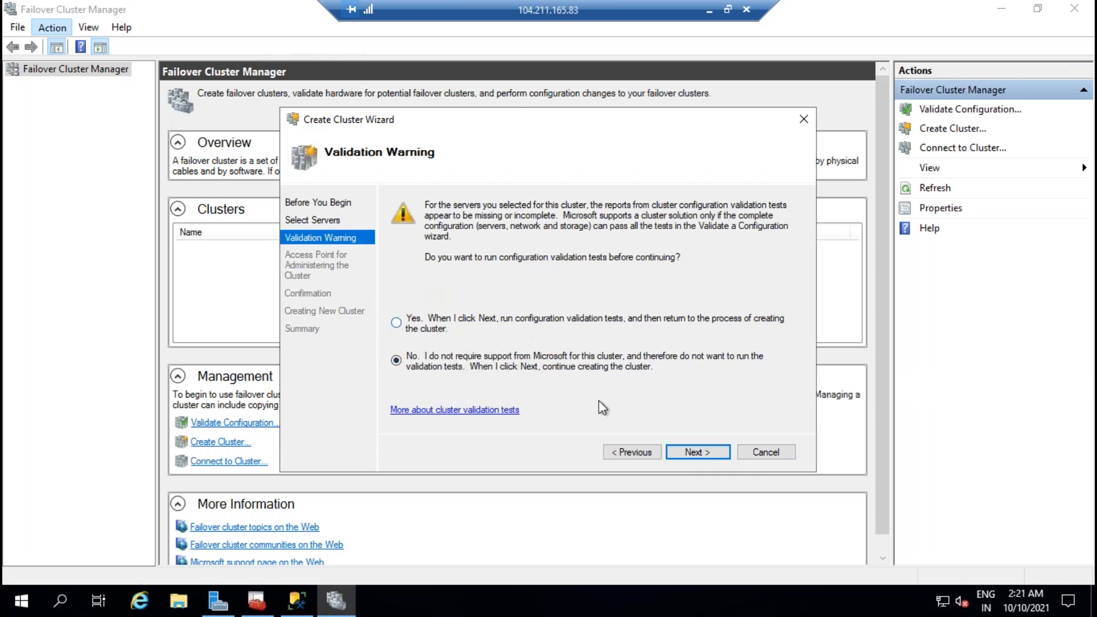
{"action": "left_click", "coordinate": [701, 454]}
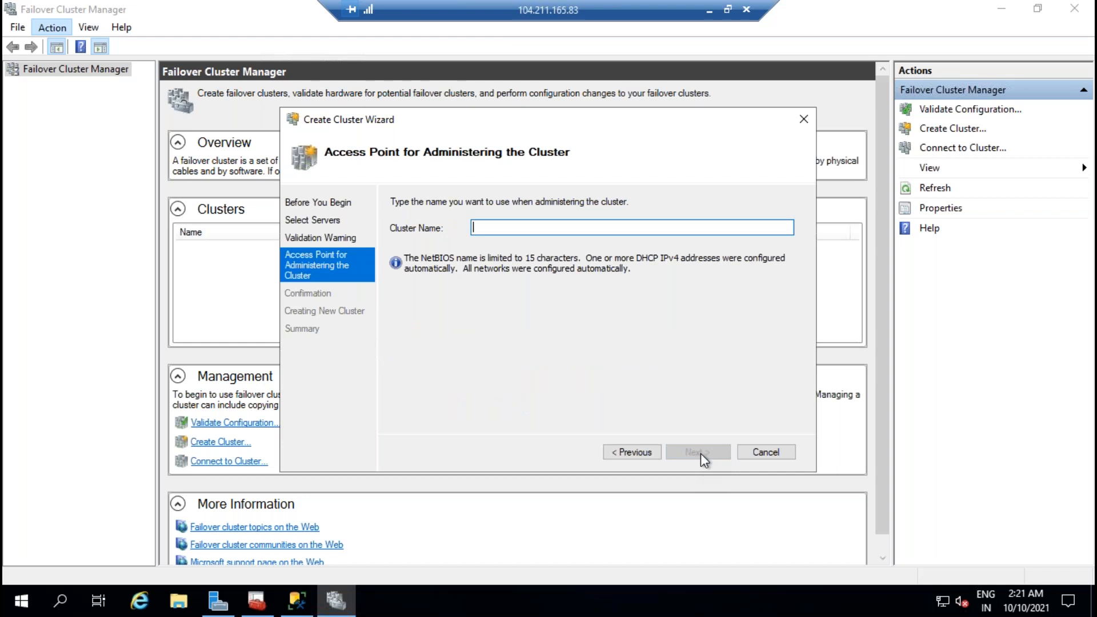
{"action": "type", "text": "WINAG"}
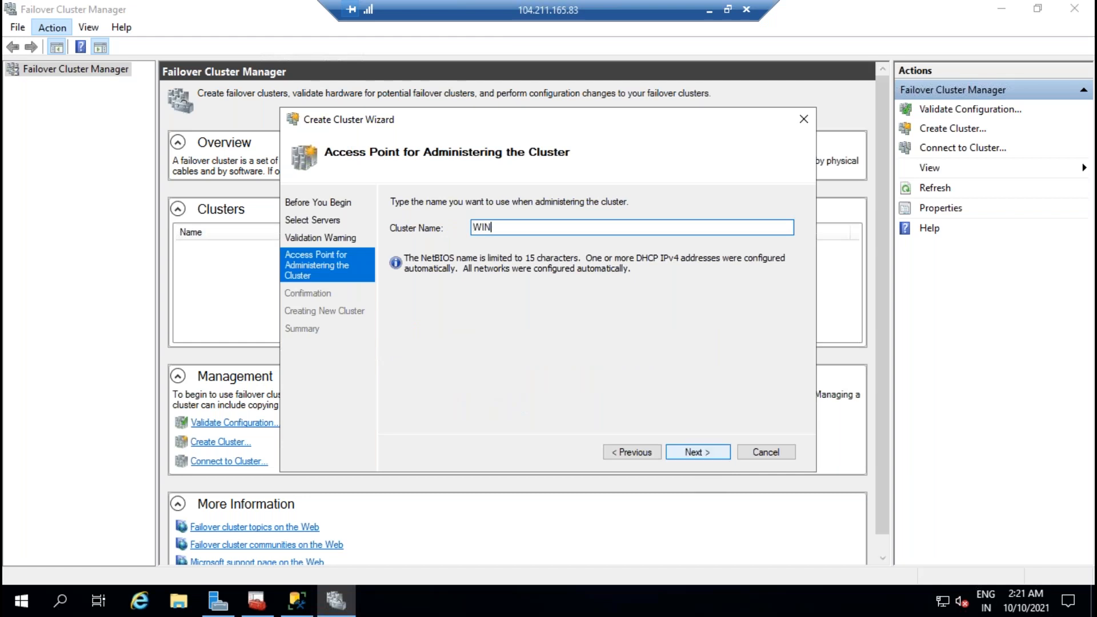
{"action": "key", "text": "BackSpace"}
{"action": "key", "text": "BackSpace"}
{"action": "type", "text": "DAGGROUP"}
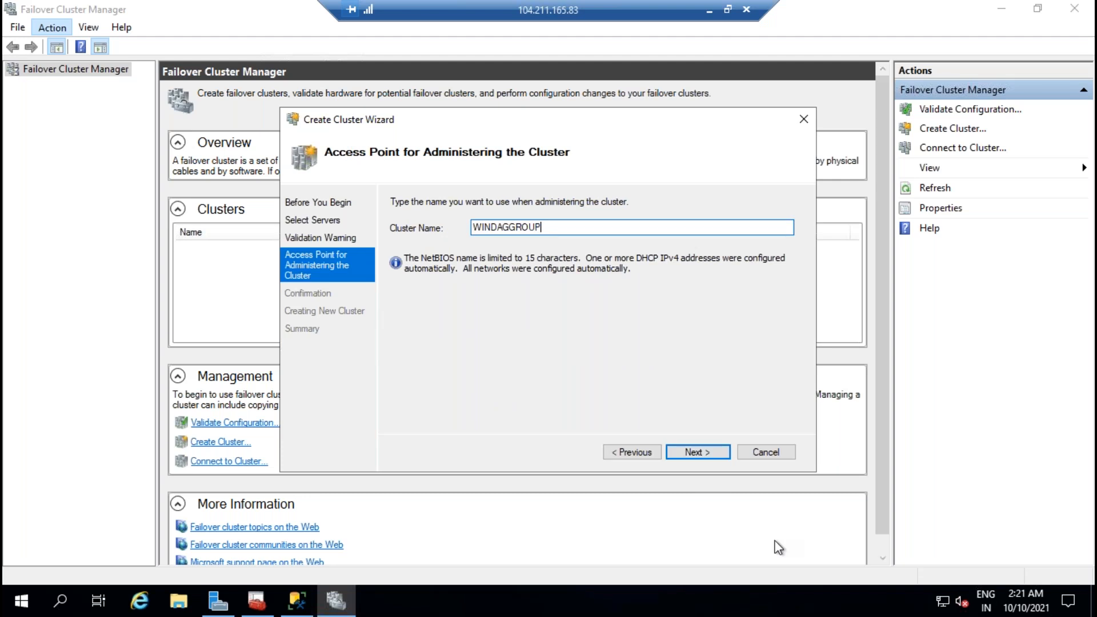
{"action": "left_click", "coordinate": [700, 457]}
{"action": "left_click", "coordinate": [698, 453]}
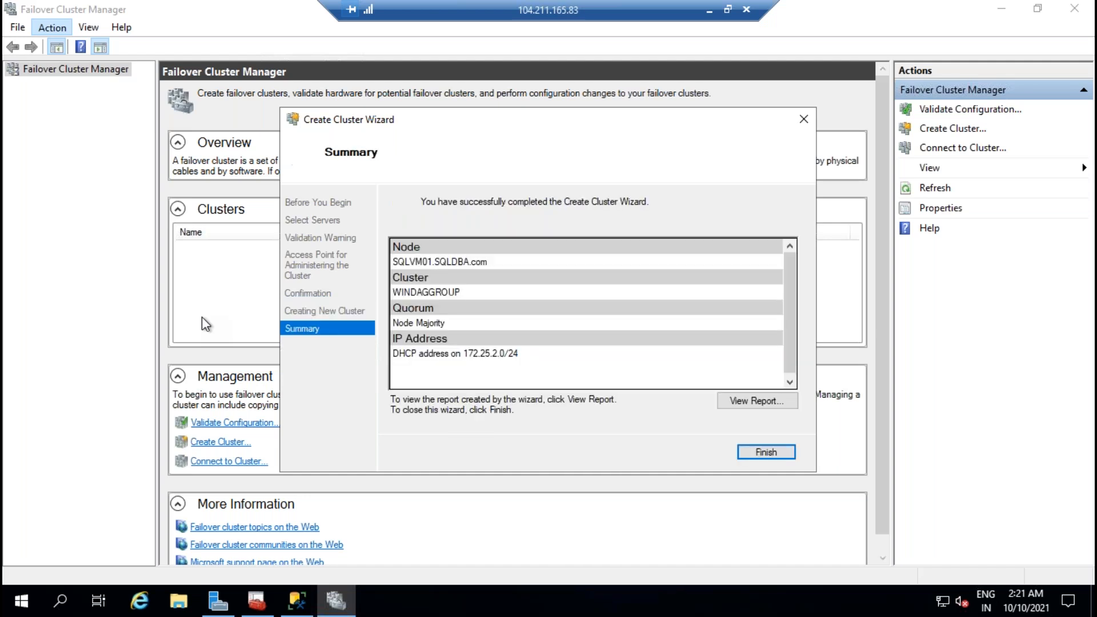
Step: Finish the wizard, browse Roles and Nodes, and inspect the WINDAGGROUP name resource in the summary
{"action": "left_click", "coordinate": [766, 453]}
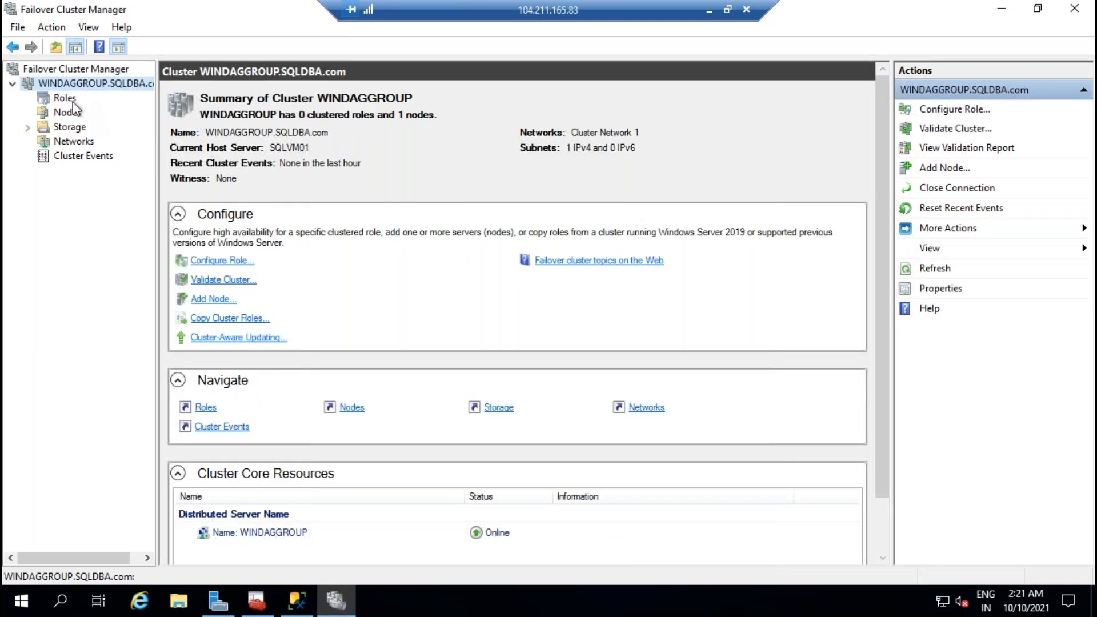
{"action": "left_click", "coordinate": [65, 98]}
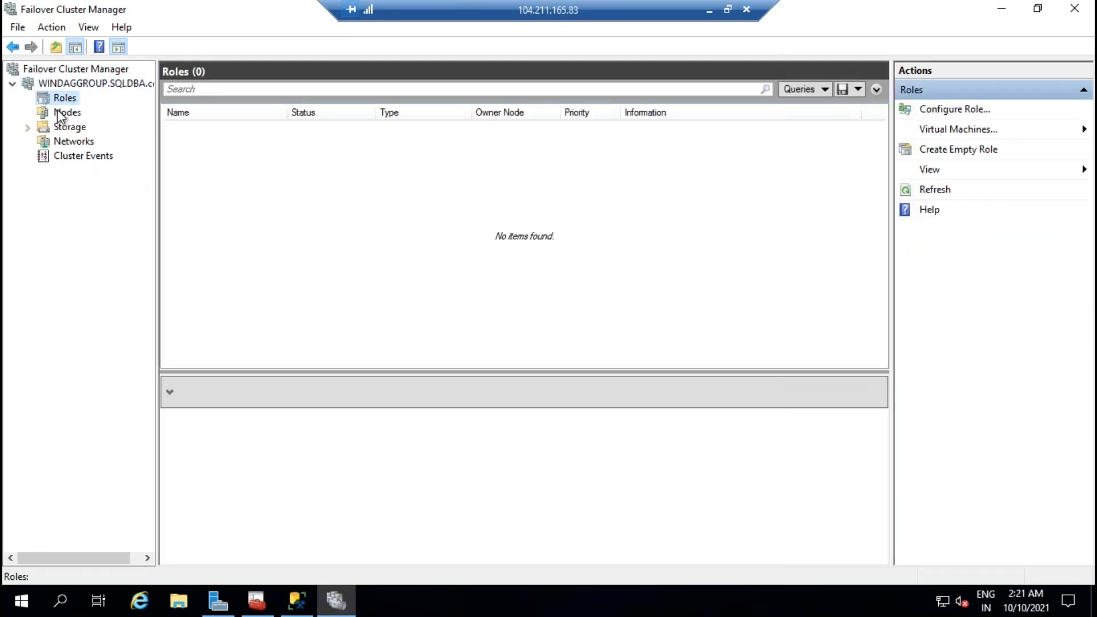
{"action": "left_click", "coordinate": [60, 112]}
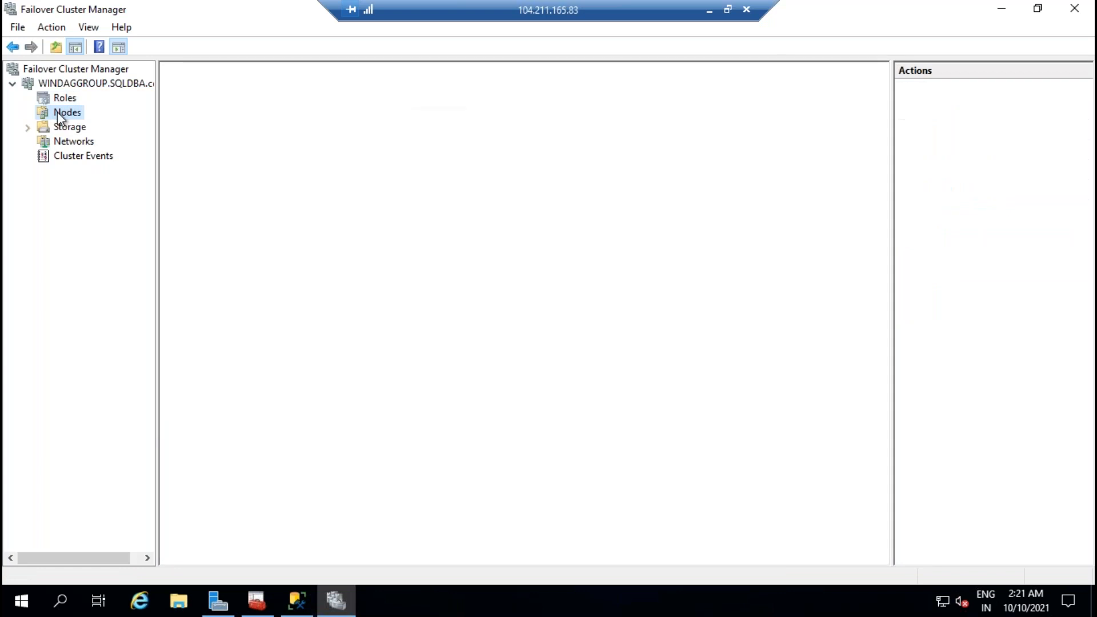
{"action": "key", "text": "Up"}
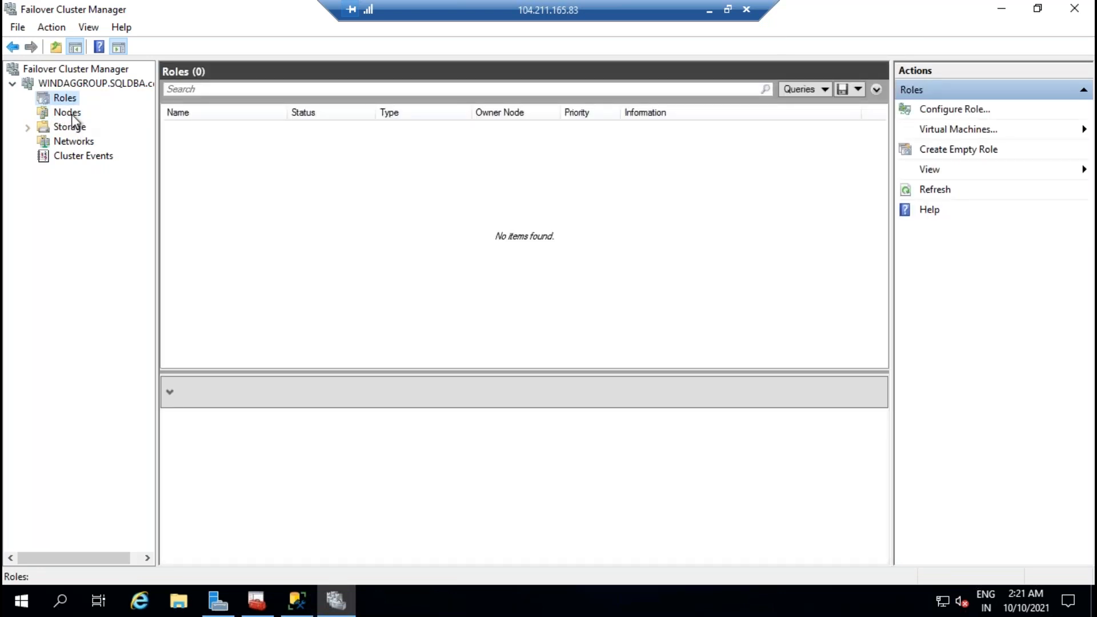
{"action": "left_click", "coordinate": [80, 87]}
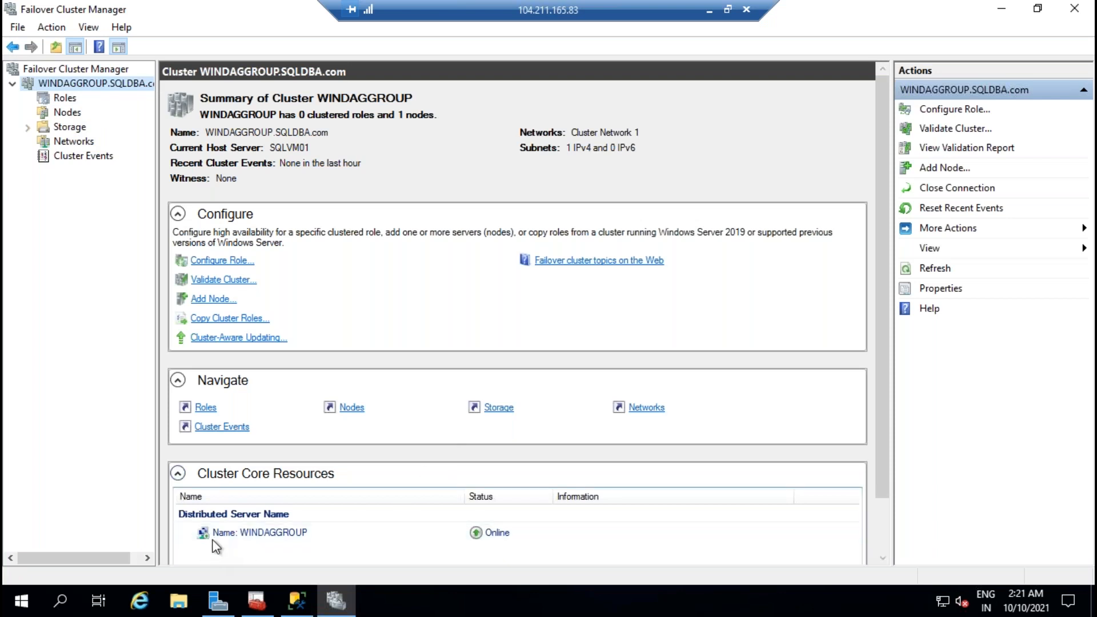
{"action": "left_click", "coordinate": [274, 533]}
{"action": "left_click", "coordinate": [709, 10]}
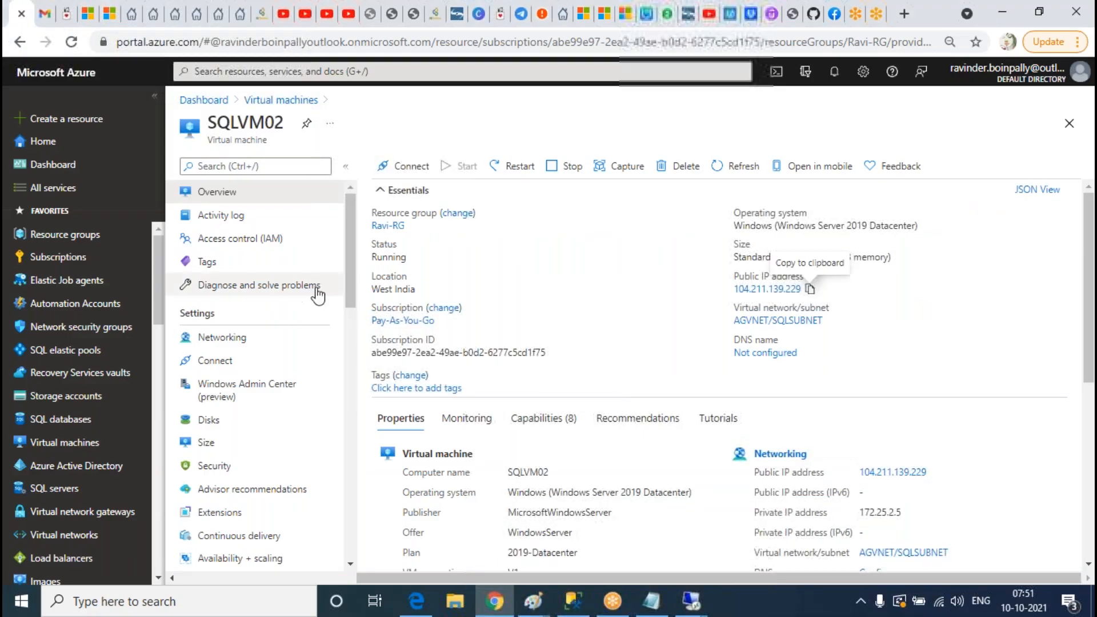
Step: On the domain controller, refresh Computers, select WINDAGGROUP, and autofit the Name and Description columns
{"action": "mouse_move", "coordinate": [698, 611]}
{"action": "left_click", "coordinate": [509, 497]}
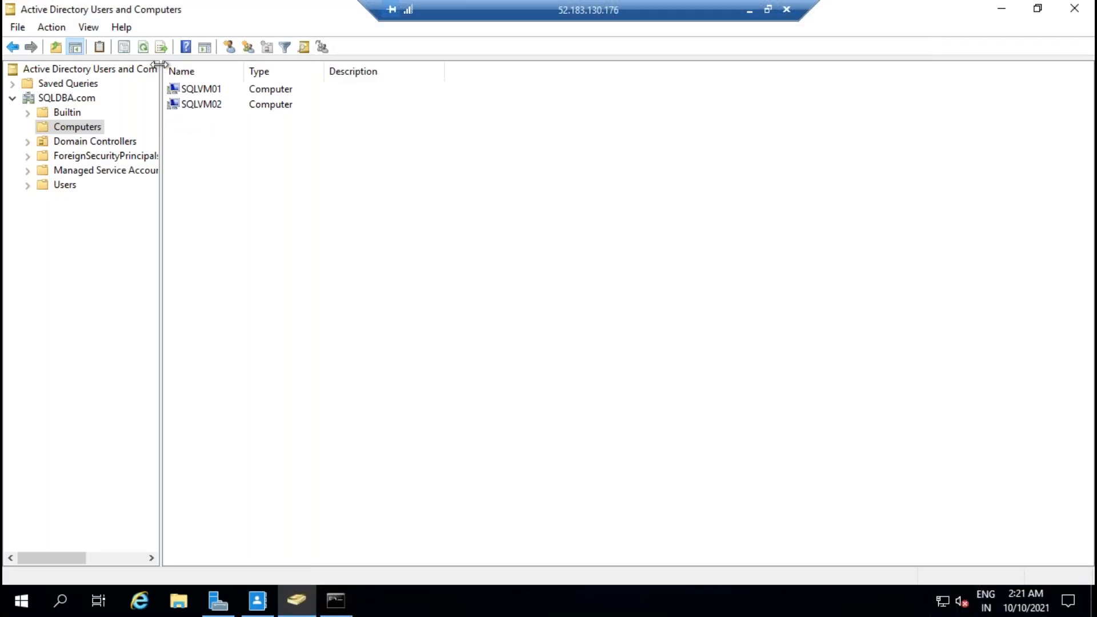
{"action": "left_click", "coordinate": [143, 50]}
{"action": "left_click", "coordinate": [224, 122]}
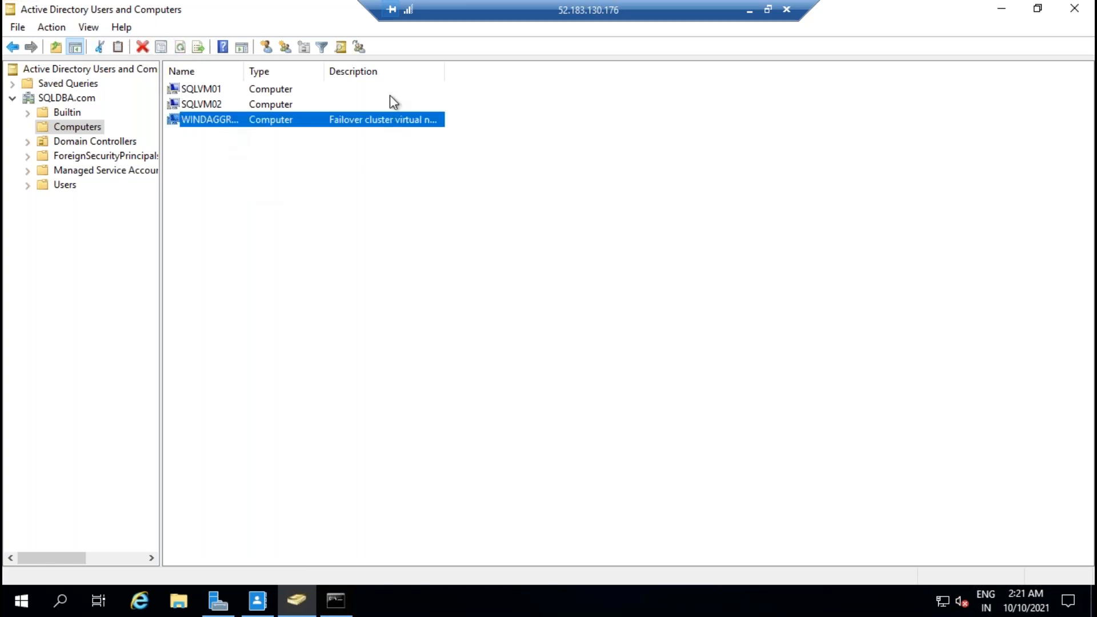
{"action": "left_click_drag", "start_coordinate": [443, 71], "coordinate": [465, 71]}
{"action": "double_click", "coordinate": [444, 70]}
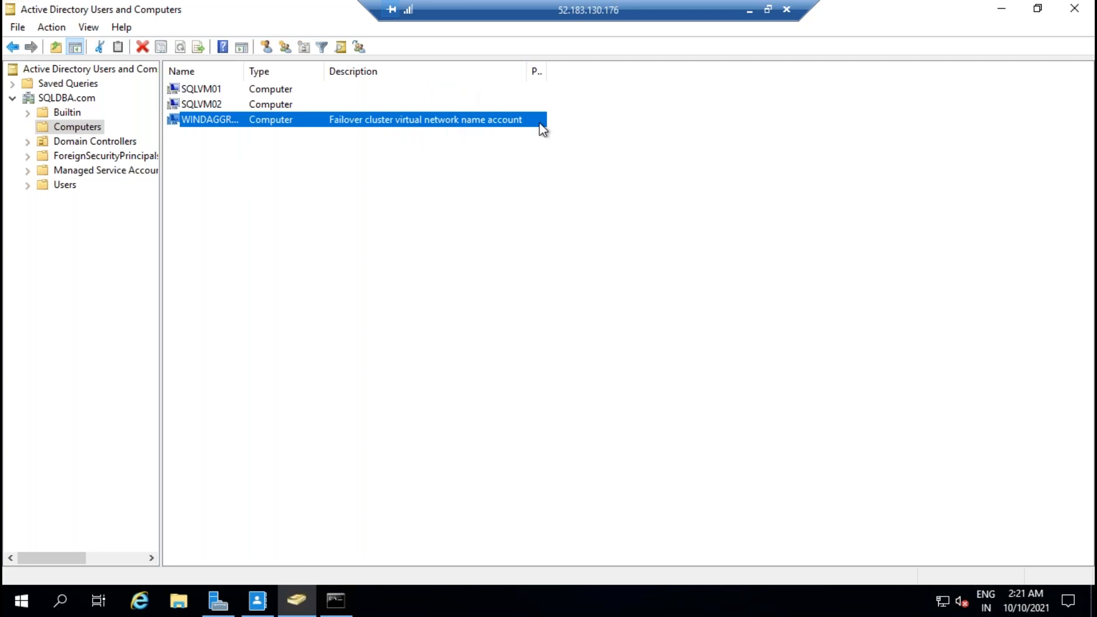
{"action": "double_click", "coordinate": [244, 71]}
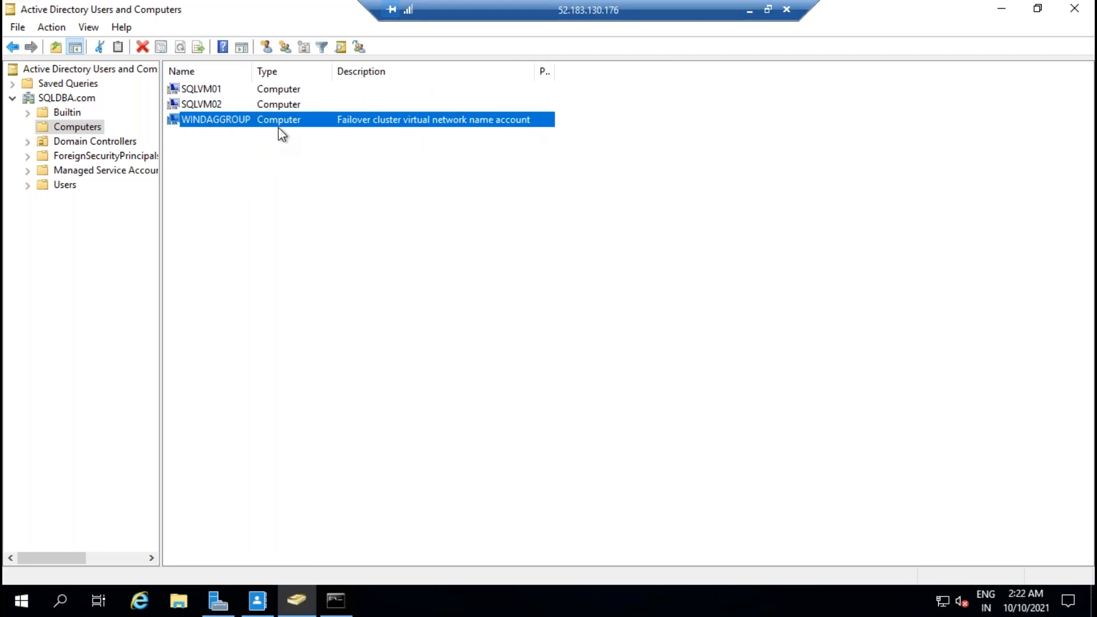
{"action": "left_click", "coordinate": [749, 10]}
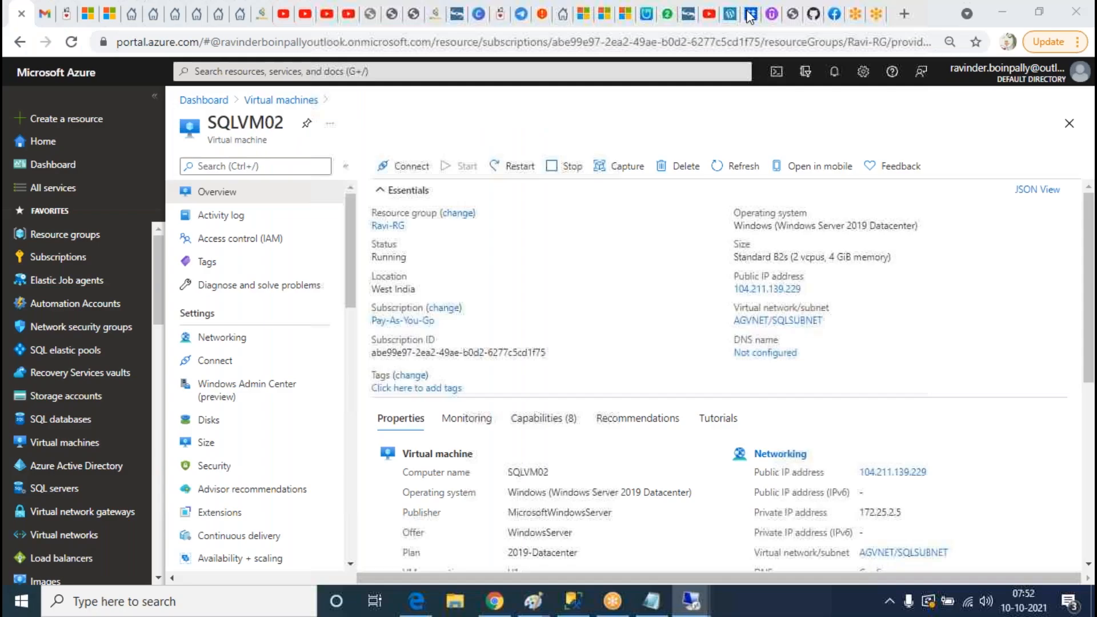
Step: Start the Add Node Wizard from the Nodes list and add SQLVM02 as the server to join
{"action": "mouse_move", "coordinate": [691, 600]}
{"action": "left_click", "coordinate": [697, 530]}
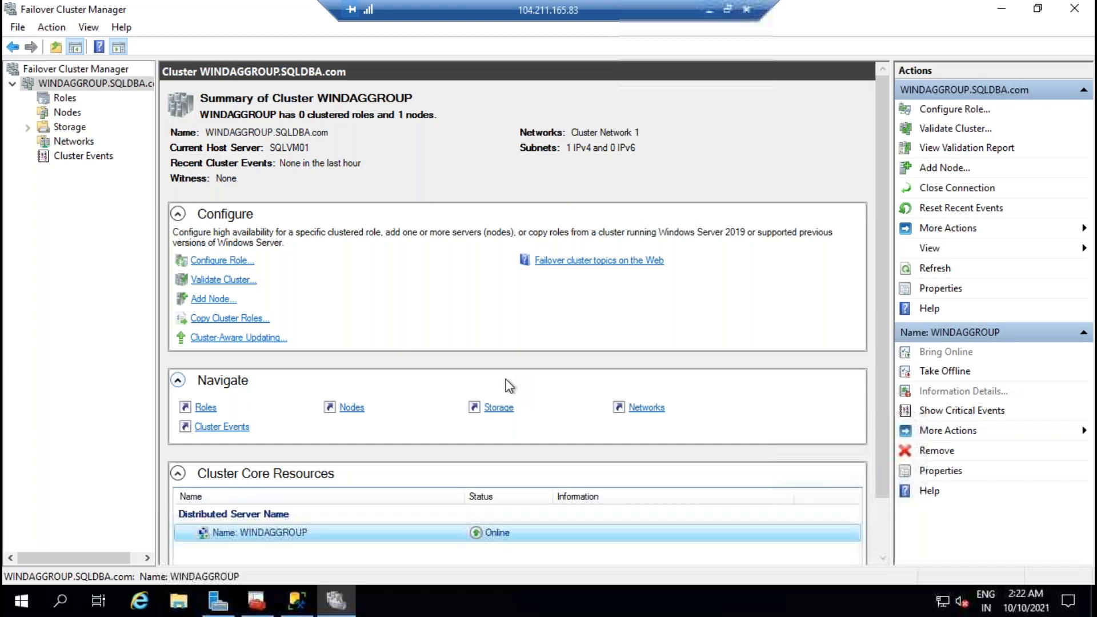
{"action": "left_click", "coordinate": [67, 112]}
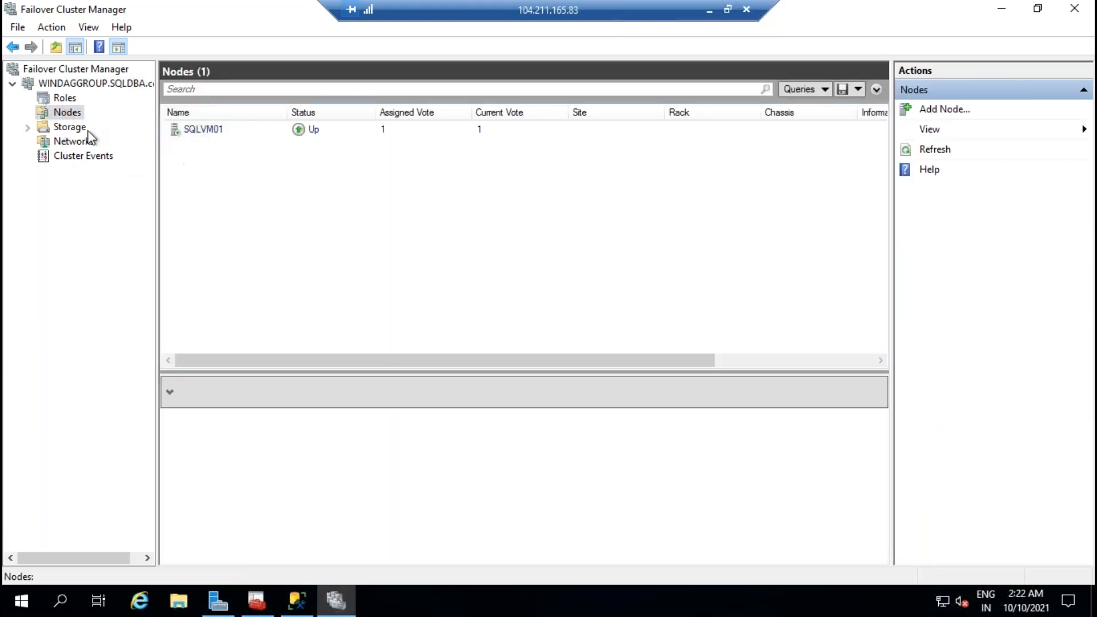
{"action": "right_click", "coordinate": [77, 117]}
{"action": "left_click", "coordinate": [110, 127]}
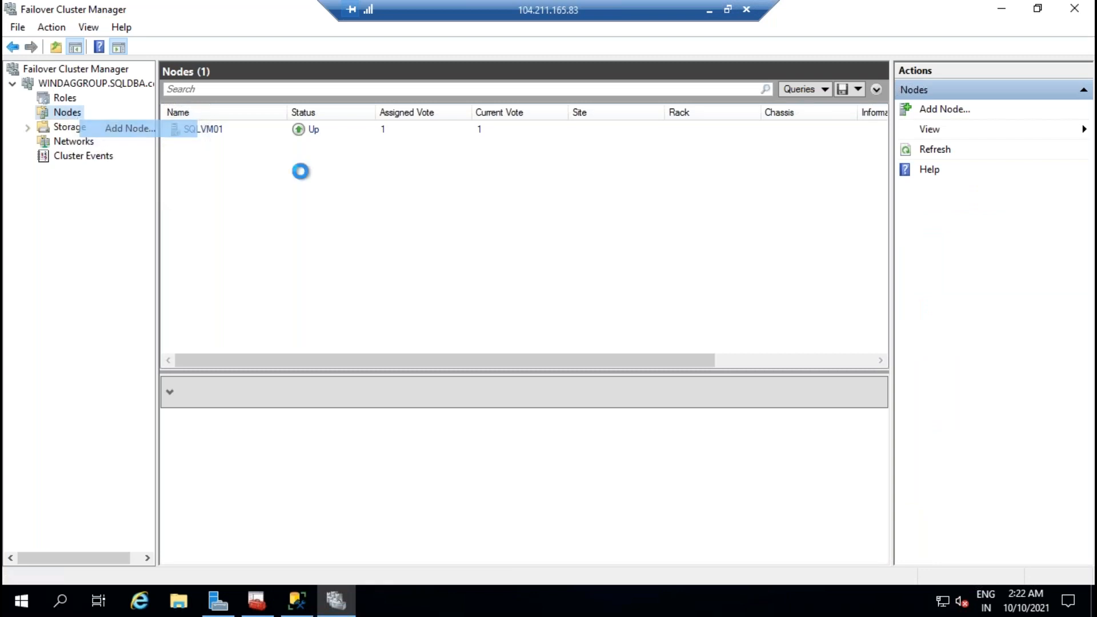
{"action": "left_click", "coordinate": [706, 455]}
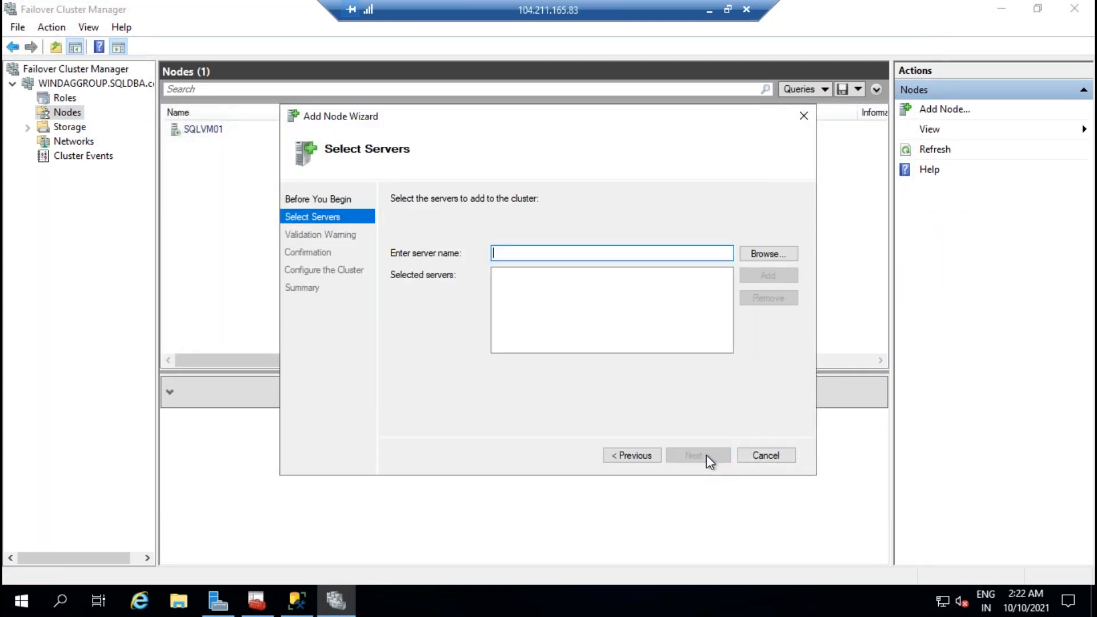
{"action": "type", "text": "SQLVM"}
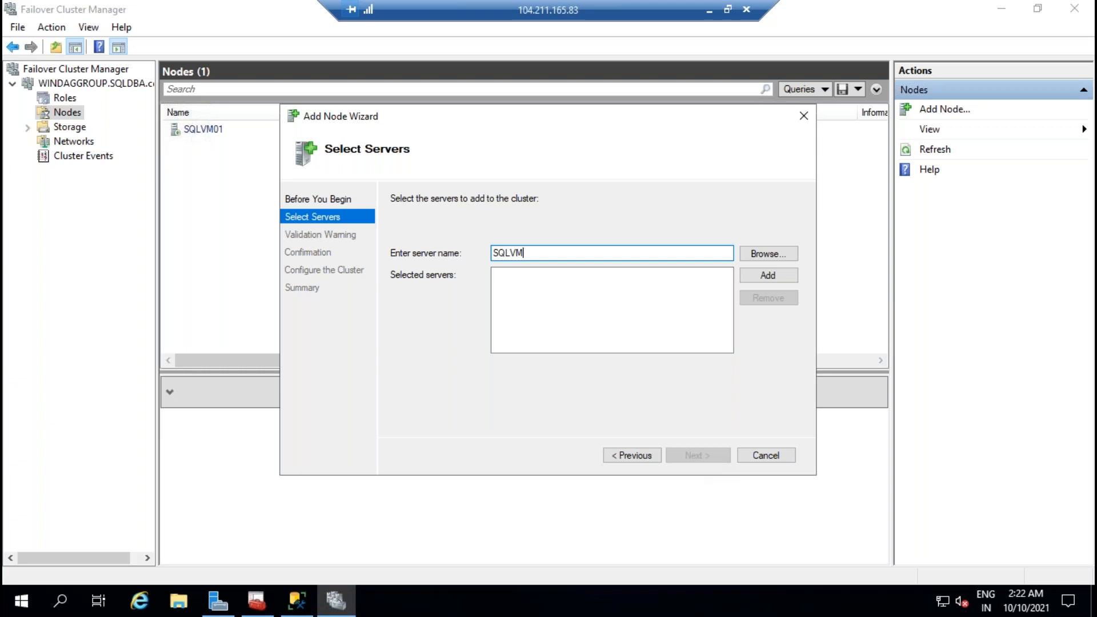
{"action": "type", "text": "02"}
{"action": "left_click", "coordinate": [768, 275]}
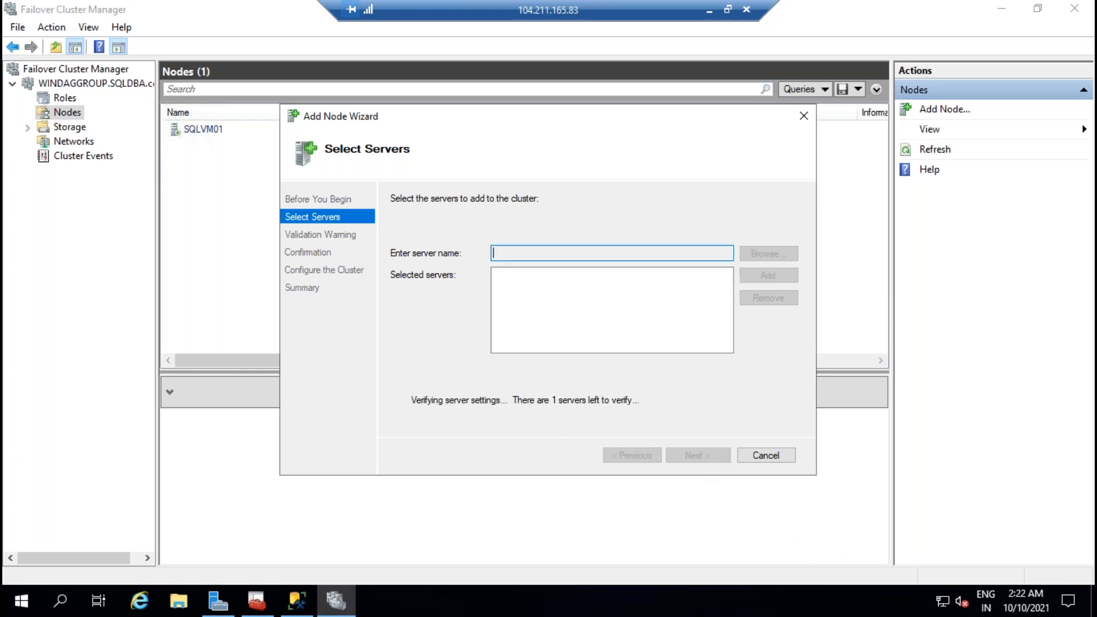
{"action": "left_click", "coordinate": [707, 459]}
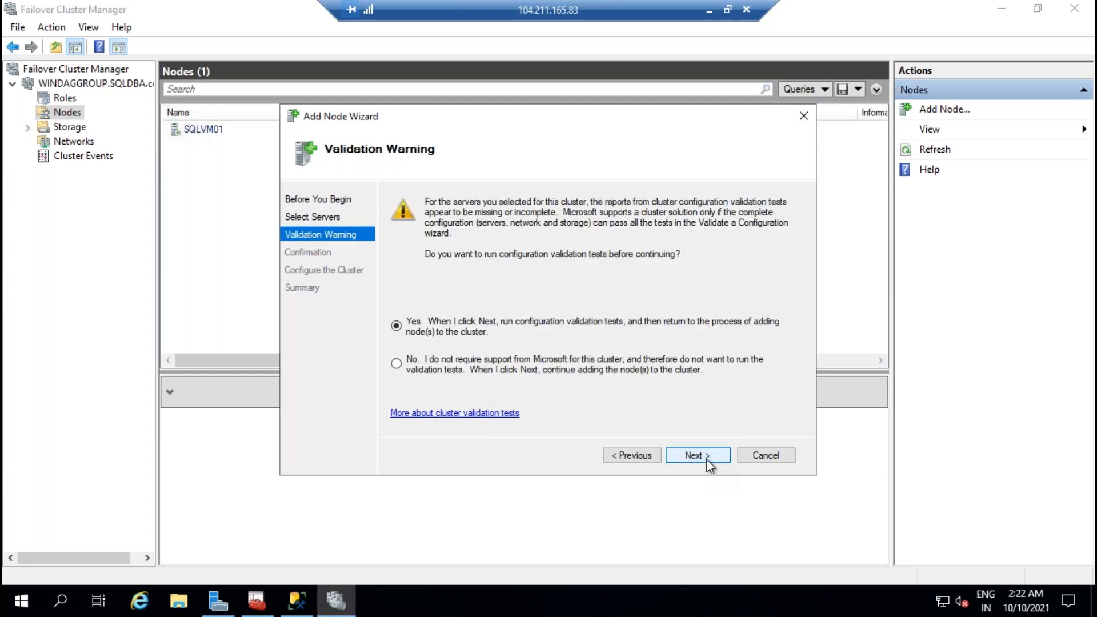
Step: Choose to validate, select Run all tests, and start the validation run
{"action": "left_click", "coordinate": [706, 458]}
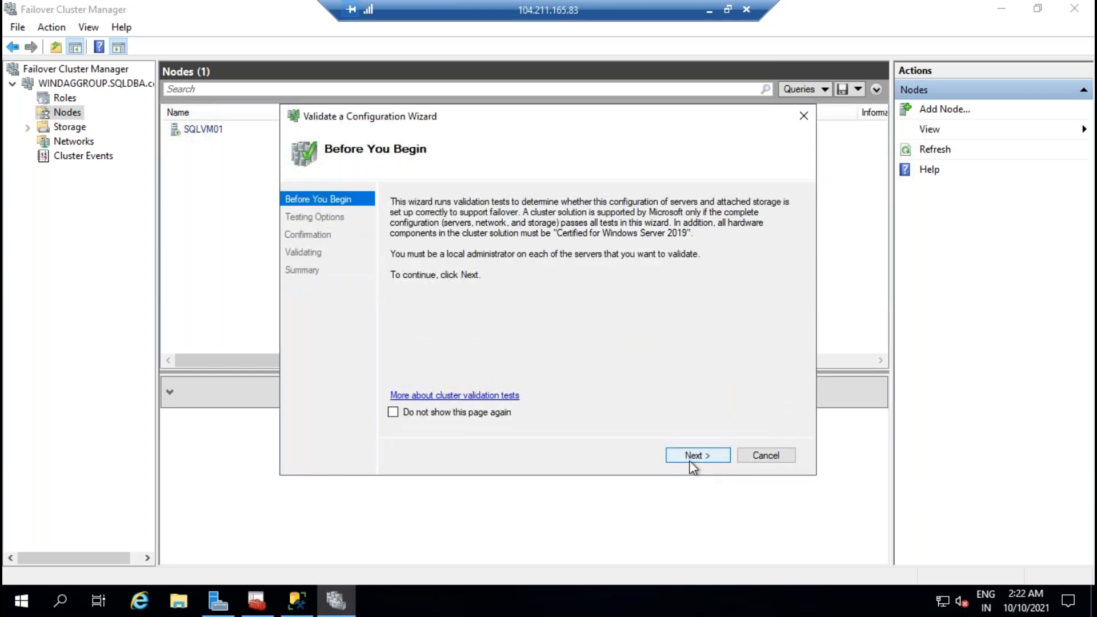
{"action": "left_click", "coordinate": [694, 457]}
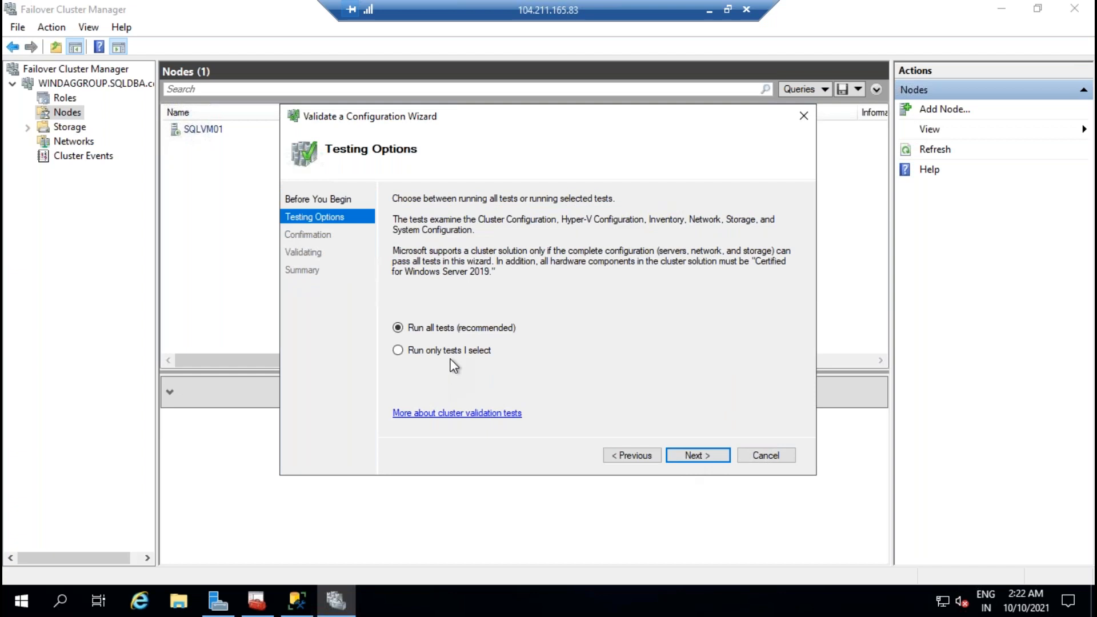
{"action": "left_click", "coordinate": [455, 352]}
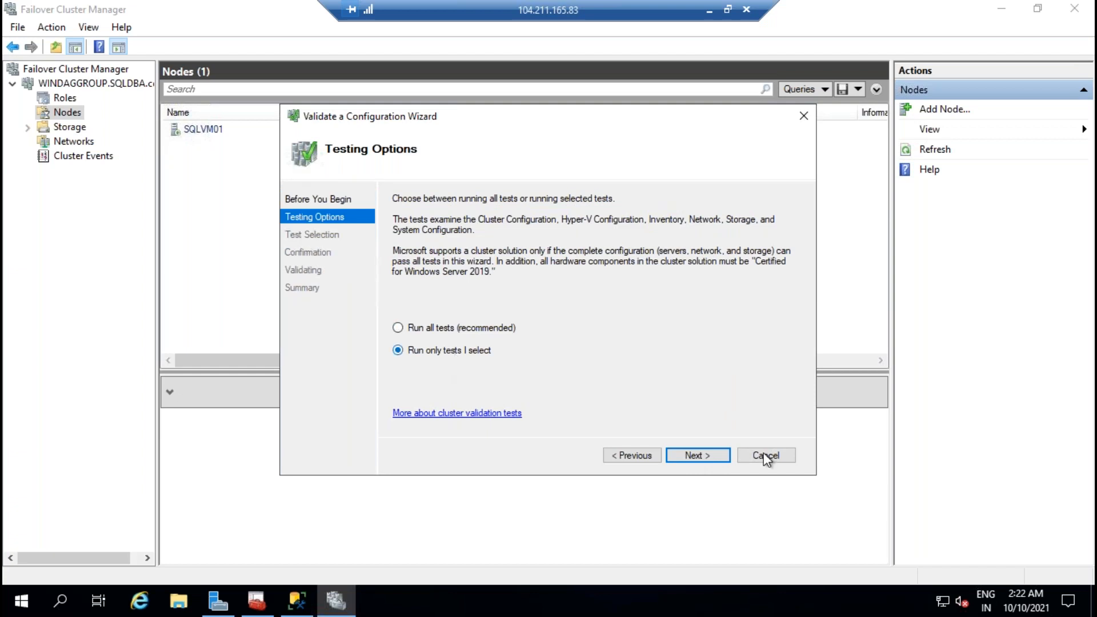
{"action": "left_click", "coordinate": [398, 327]}
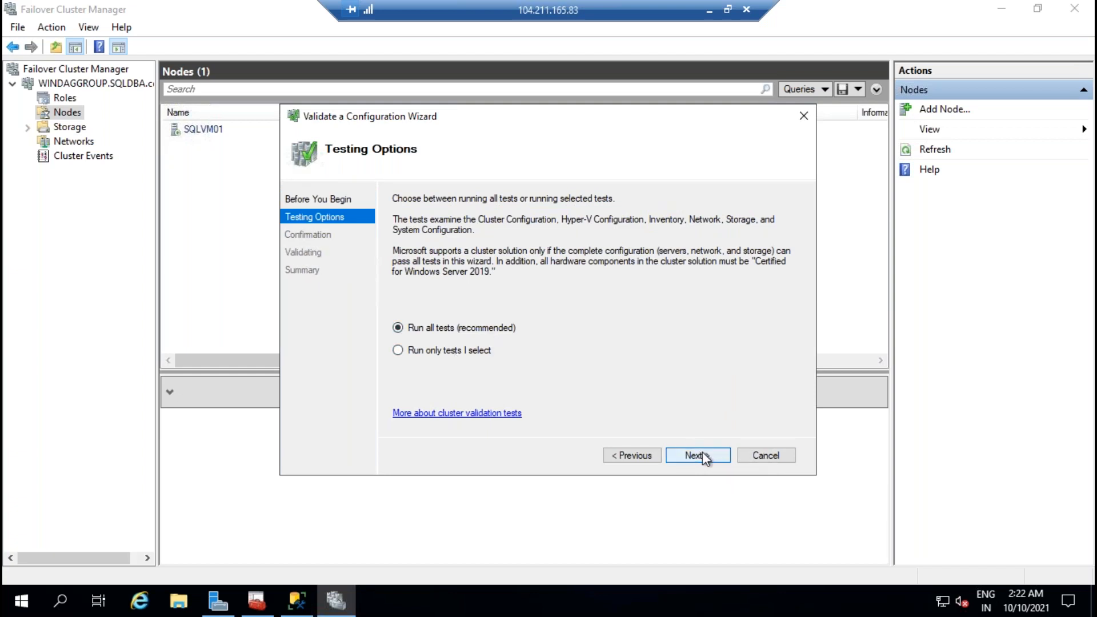
{"action": "left_click", "coordinate": [702, 453]}
{"action": "left_click", "coordinate": [621, 461]}
{"action": "left_click", "coordinate": [706, 460]}
{"action": "left_click", "coordinate": [706, 461]}
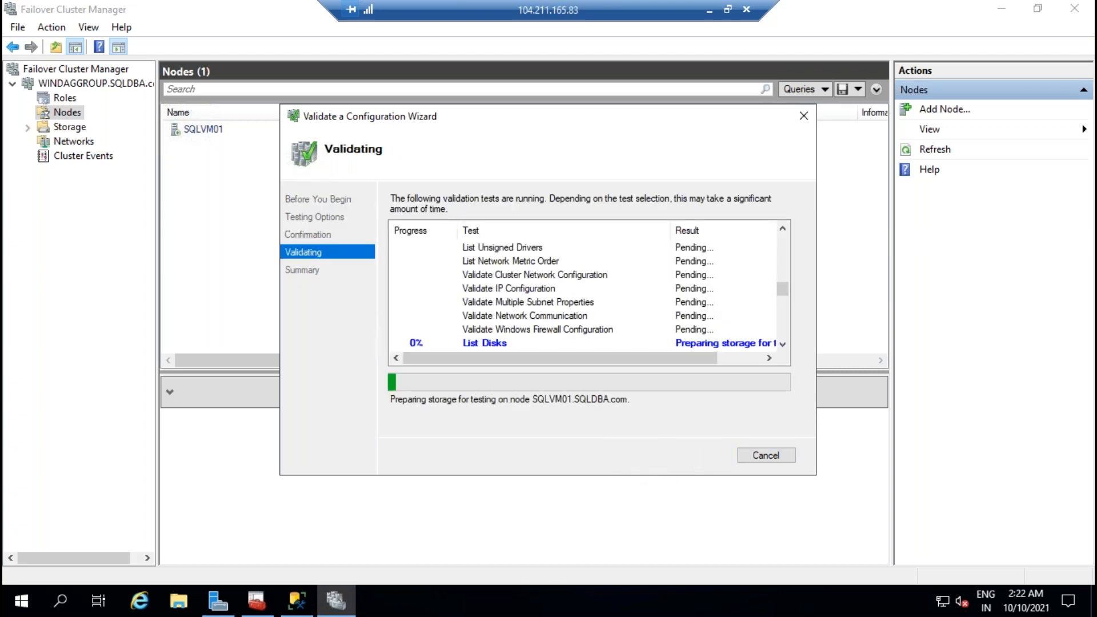
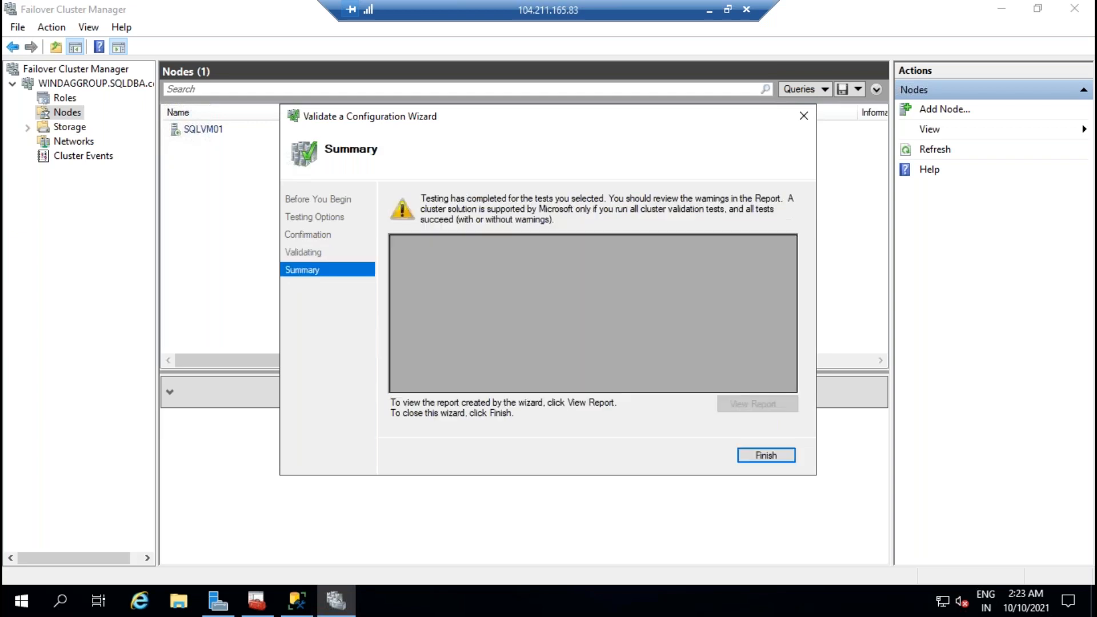
Step: Finish validation and add SQLVM02 to the cluster without adding eligible storage
{"action": "scroll", "coordinate": [717, 309], "scroll_direction": "down", "scroll_amount": 5}
{"action": "scroll", "coordinate": [724, 297], "scroll_direction": "down", "scroll_amount": 10}
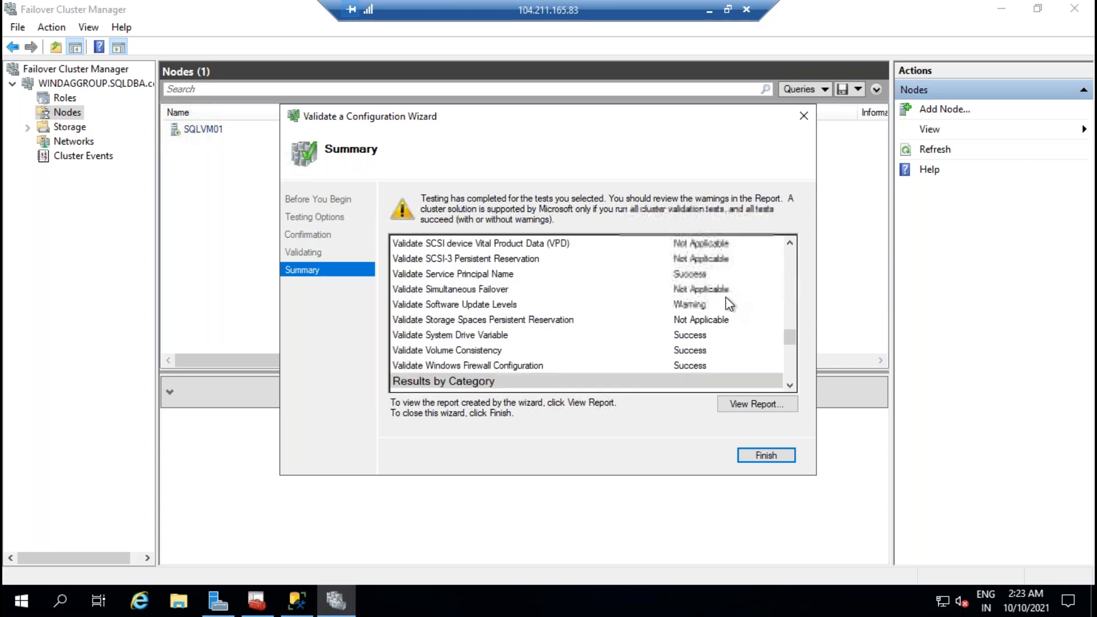
{"action": "left_click", "coordinate": [750, 455]}
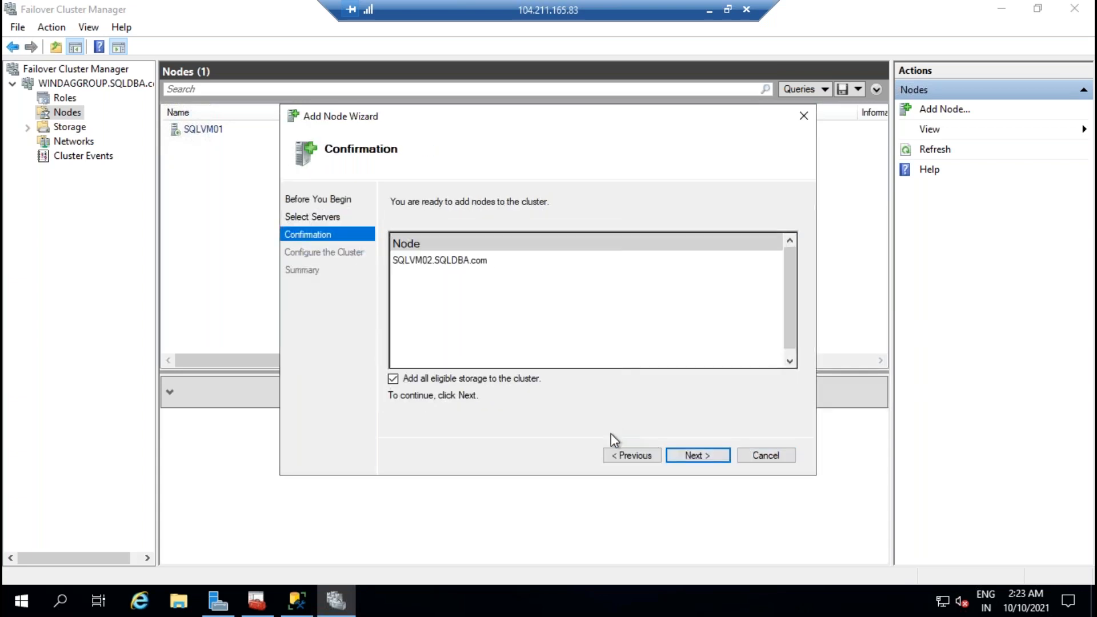
{"action": "left_click", "coordinate": [430, 379]}
{"action": "left_click", "coordinate": [698, 456]}
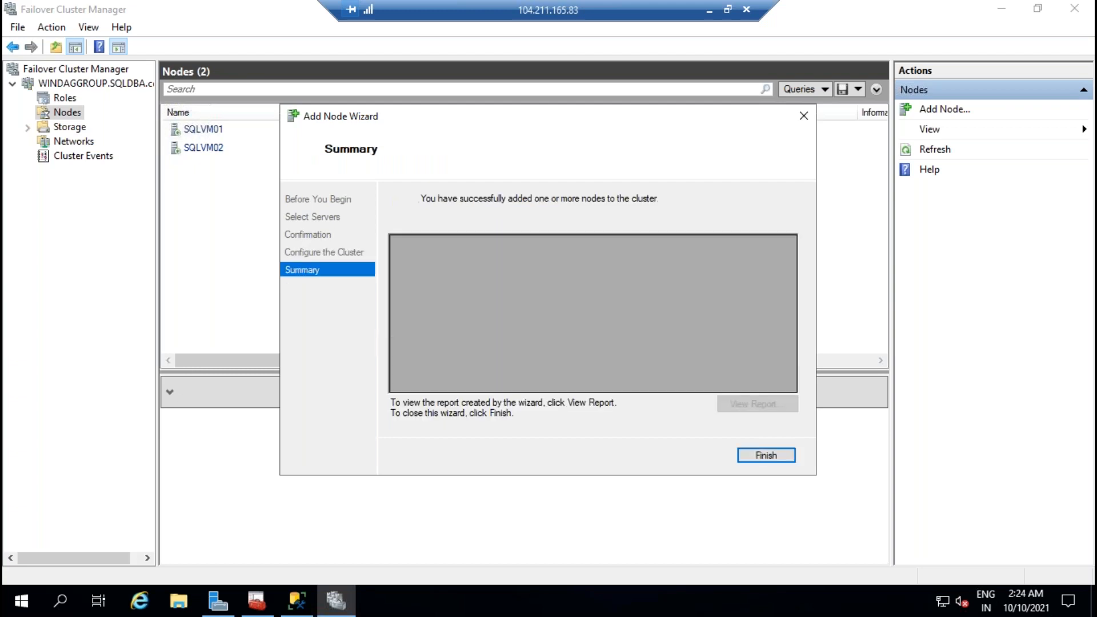
{"action": "left_click", "coordinate": [766, 457]}
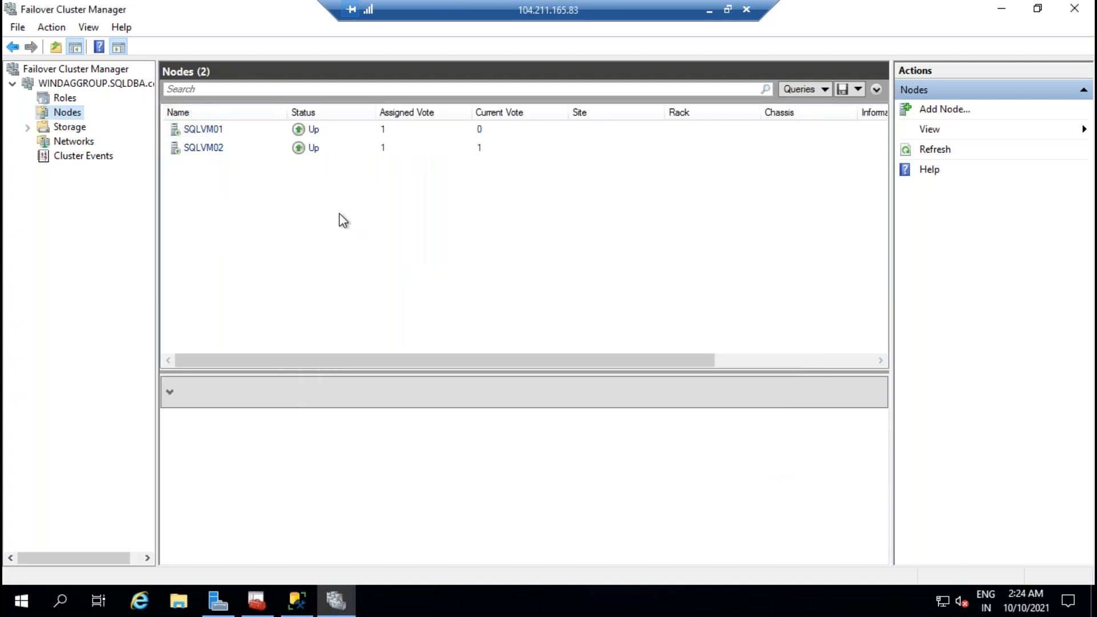
Step: Review the cluster's Roles and Storage, then return to the Nodes list
{"action": "left_click", "coordinate": [65, 98]}
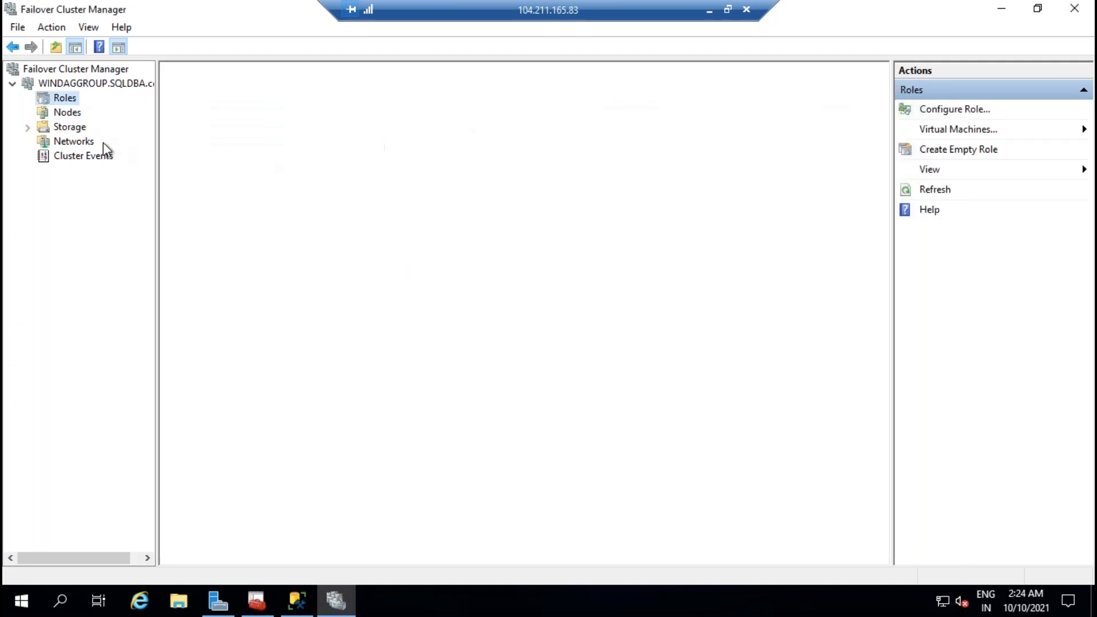
{"action": "left_click", "coordinate": [73, 127]}
{"action": "left_click", "coordinate": [66, 112]}
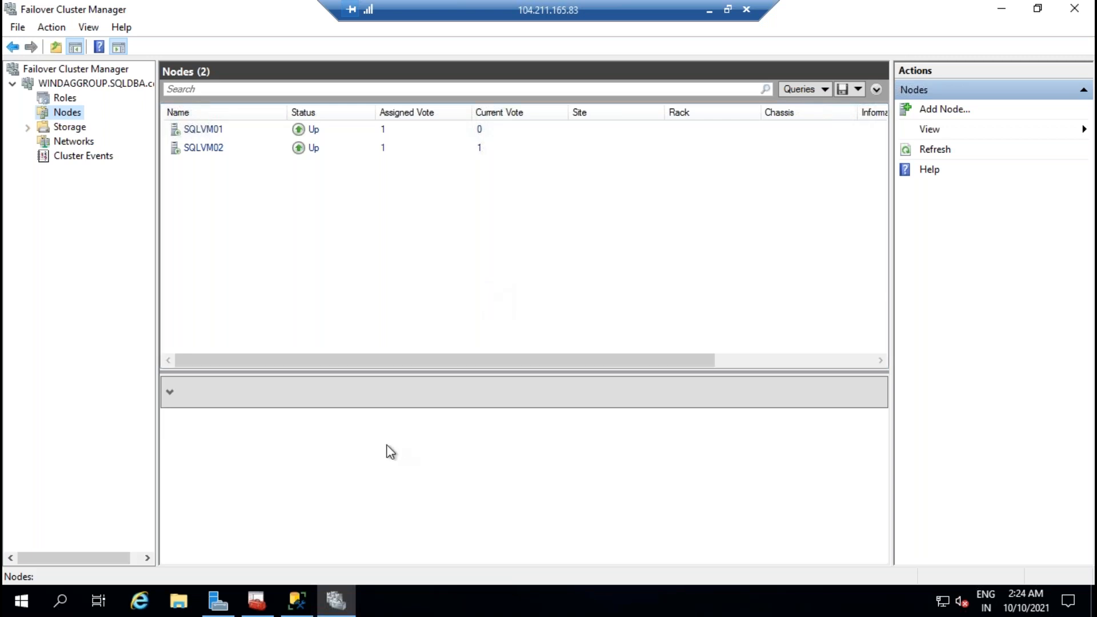
Step: In Management Studio, expand Always On High Availability and dismiss the feature-not-enabled error
{"action": "left_click", "coordinate": [260, 601]}
{"action": "left_click", "coordinate": [291, 608]}
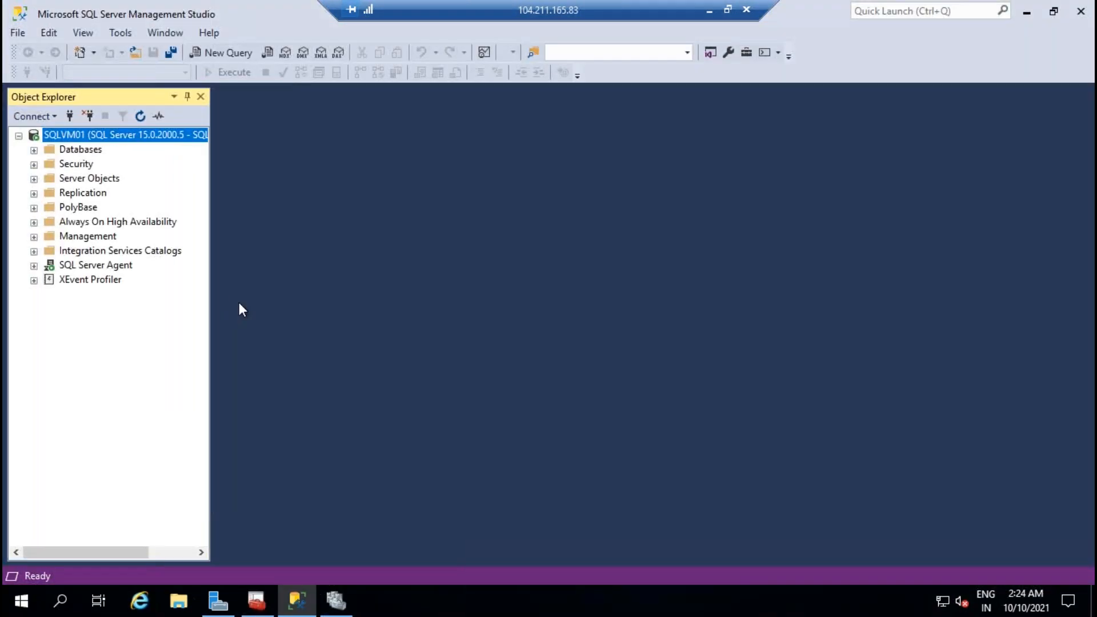
{"action": "left_click", "coordinate": [34, 222]}
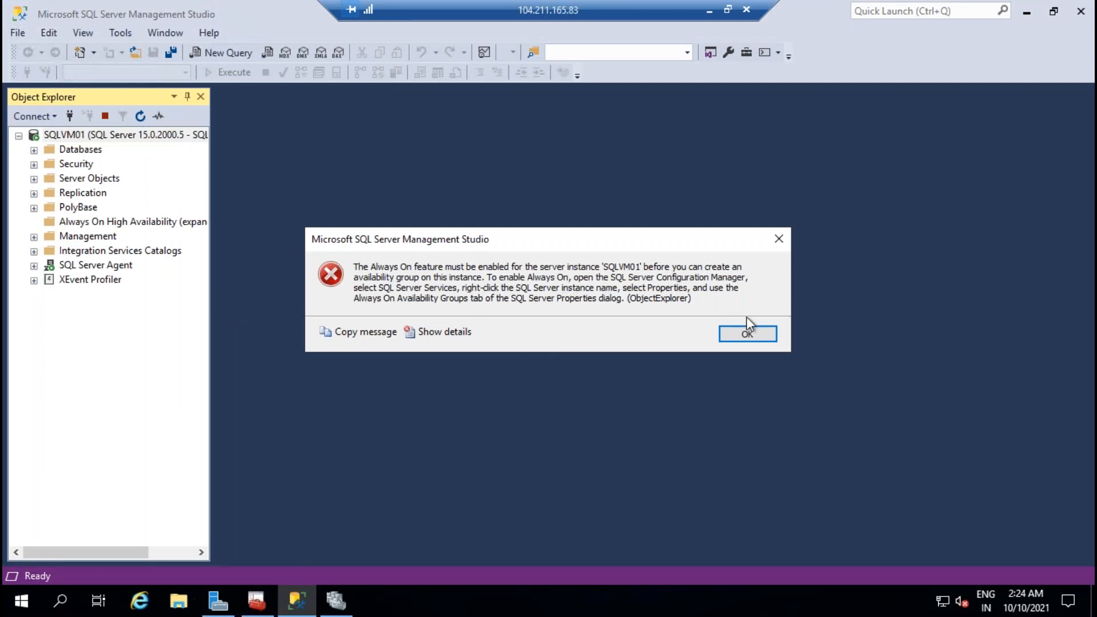
{"action": "left_click", "coordinate": [771, 338]}
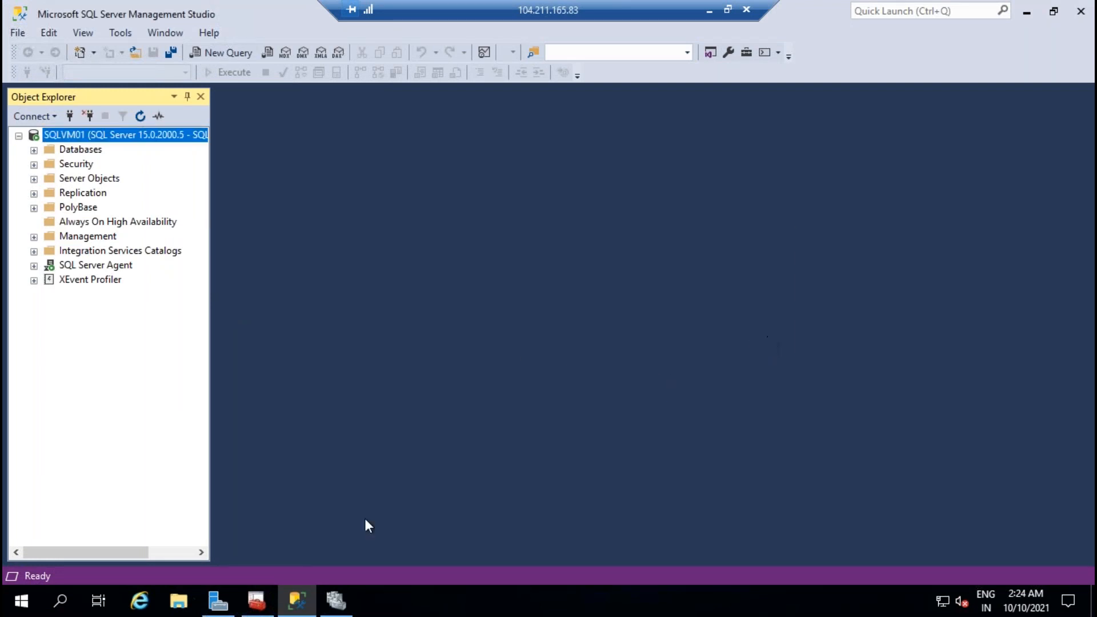
{"action": "left_click", "coordinate": [256, 600]}
Step: Enable Always On Availability Groups in the SQL Server (MSSQLSERVER) service properties
{"action": "left_click", "coordinate": [304, 108]}
{"action": "right_click", "coordinate": [306, 112]}
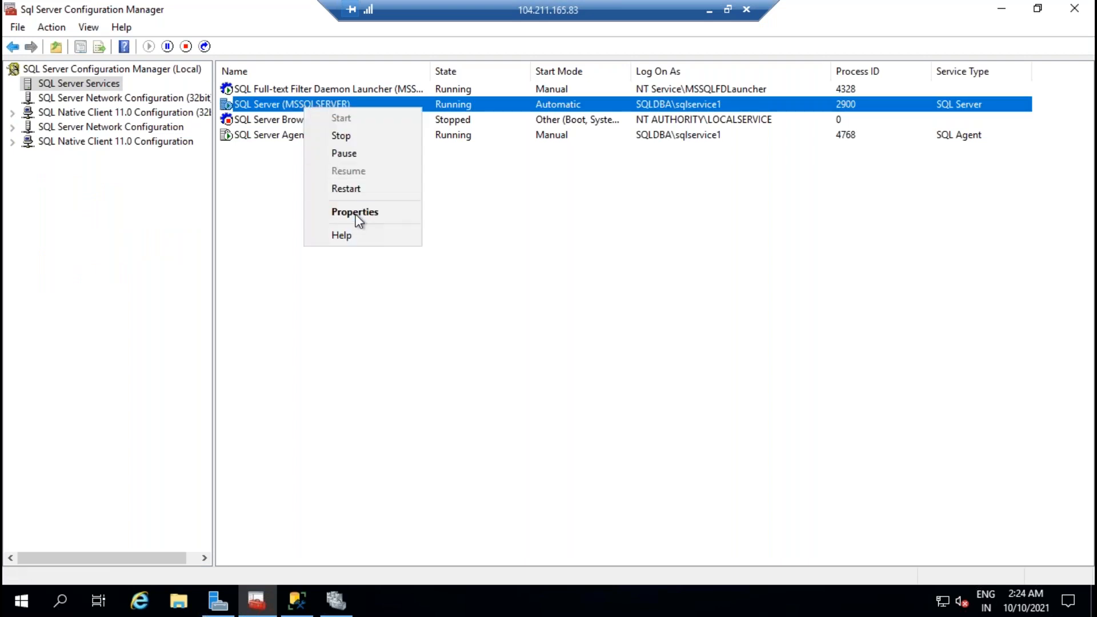
{"action": "left_click", "coordinate": [359, 214]}
{"action": "left_click", "coordinate": [440, 132]}
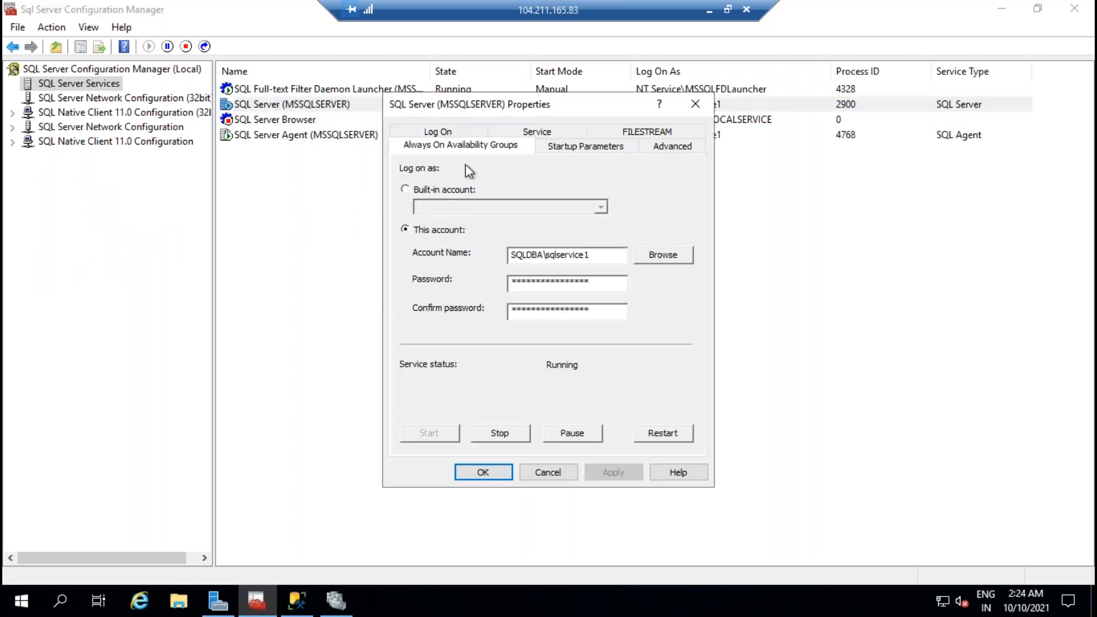
{"action": "left_click", "coordinate": [405, 215]}
{"action": "left_click", "coordinate": [623, 472]}
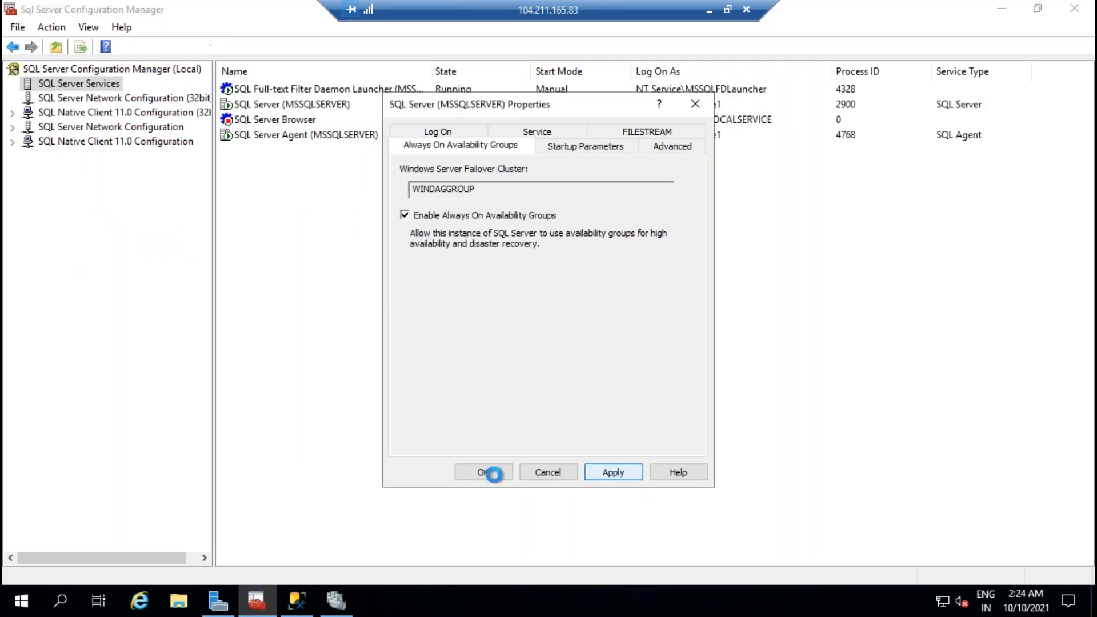
{"action": "left_click", "coordinate": [673, 357]}
{"action": "left_click", "coordinate": [485, 473]}
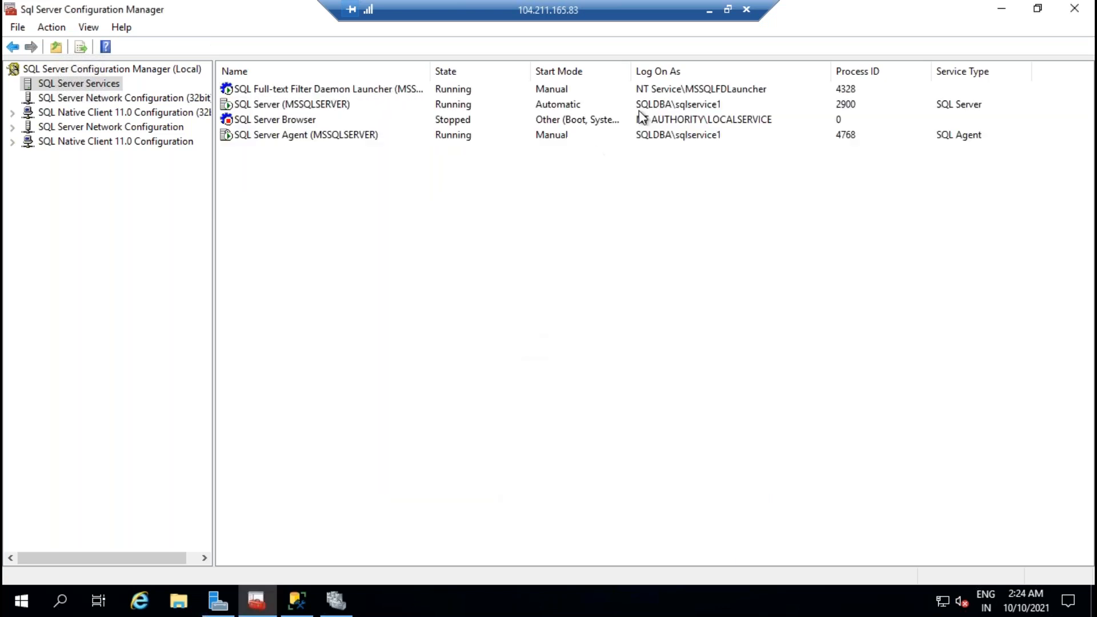
Step: Restart the SQL Server (MSSQLSERVER) service on SQLVM01 and minimize the session
{"action": "left_click", "coordinate": [299, 105]}
{"action": "right_click", "coordinate": [300, 105]}
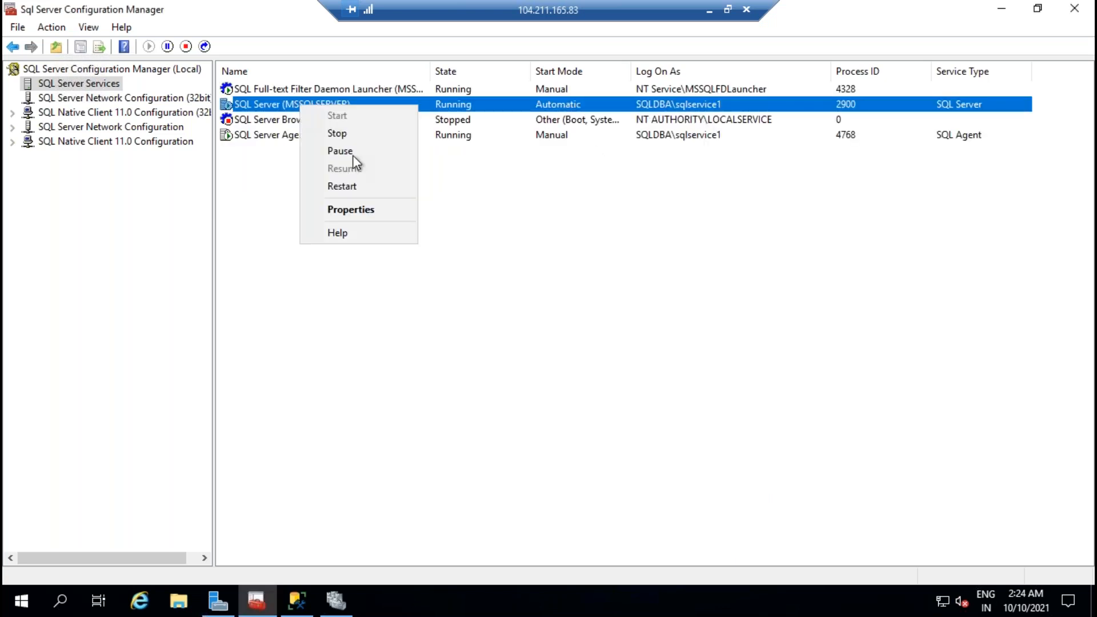
{"action": "left_click", "coordinate": [364, 190]}
{"action": "left_click", "coordinate": [709, 10]}
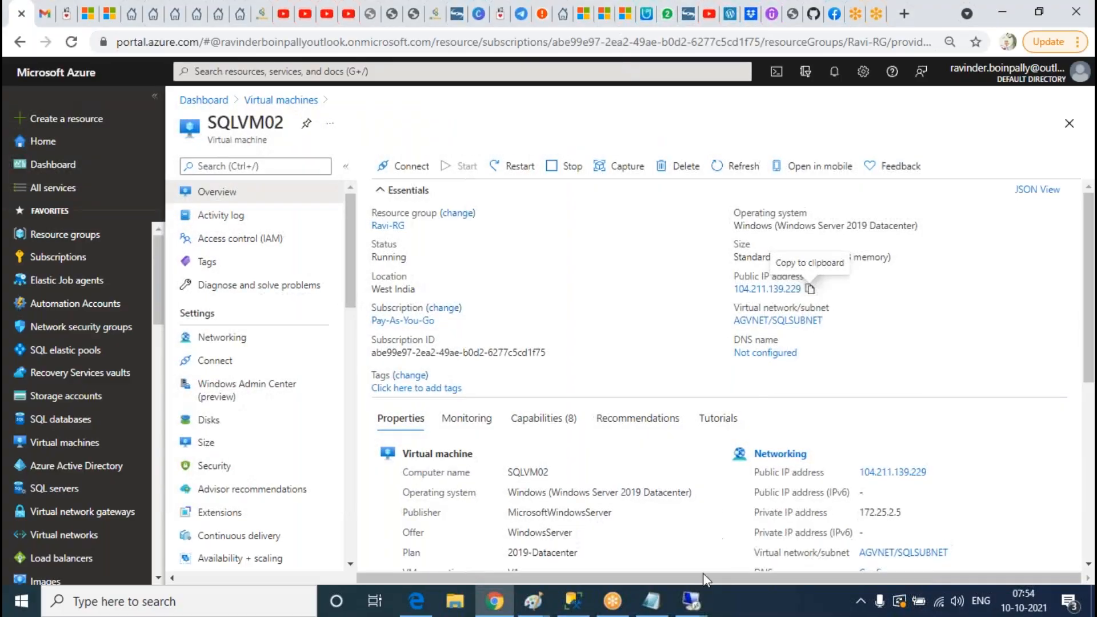
Step: On SQLVM02, show the SQL Server services list sorted by state with names fully visible
{"action": "left_click", "coordinate": [693, 600]}
{"action": "left_click", "coordinate": [814, 531]}
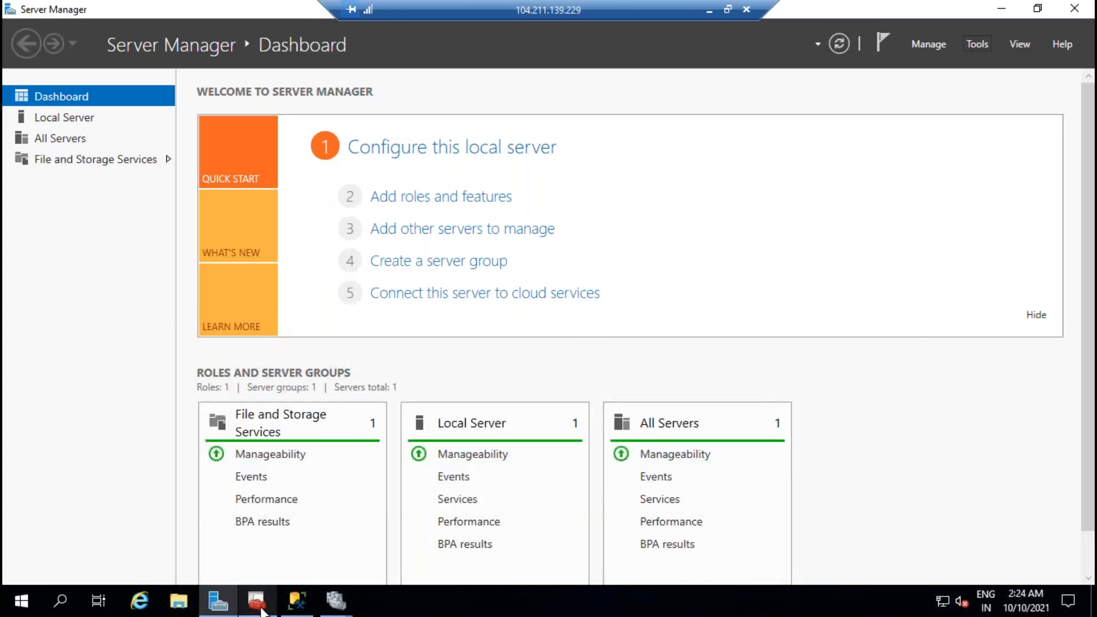
{"action": "left_click", "coordinate": [79, 83]}
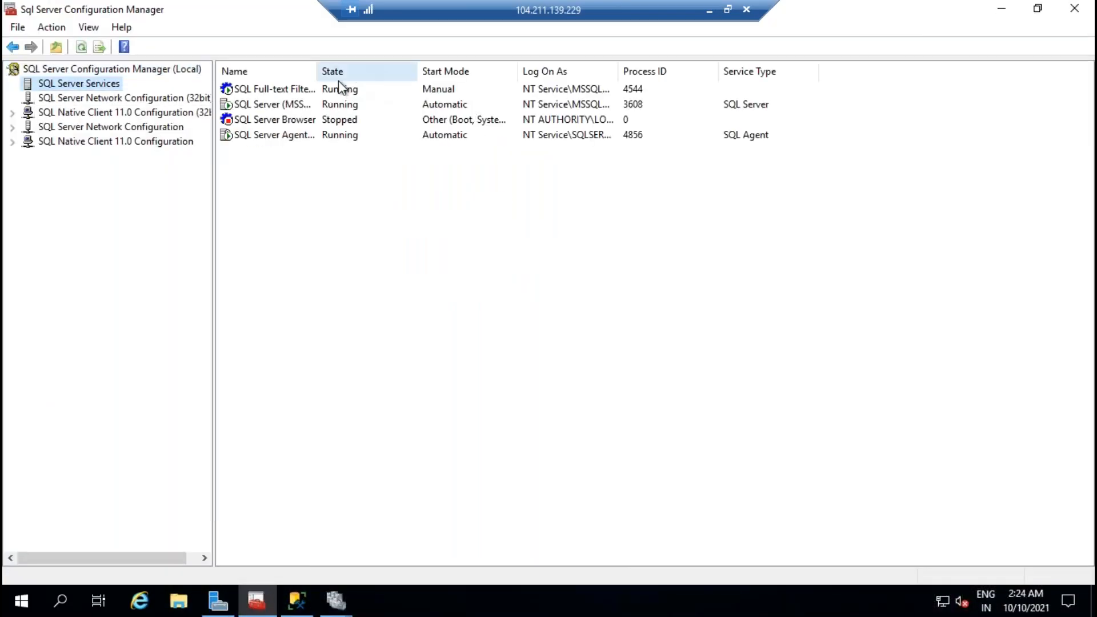
{"action": "left_click", "coordinate": [326, 73]}
{"action": "double_click", "coordinate": [317, 71]}
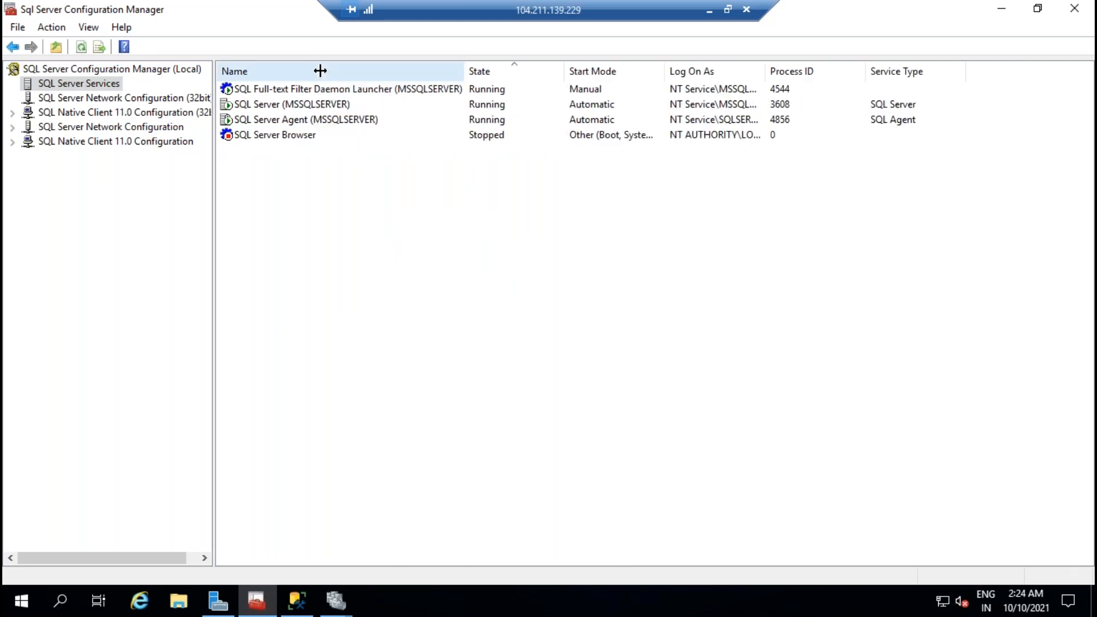
{"action": "left_click", "coordinate": [310, 122]}
{"action": "left_click", "coordinate": [308, 109]}
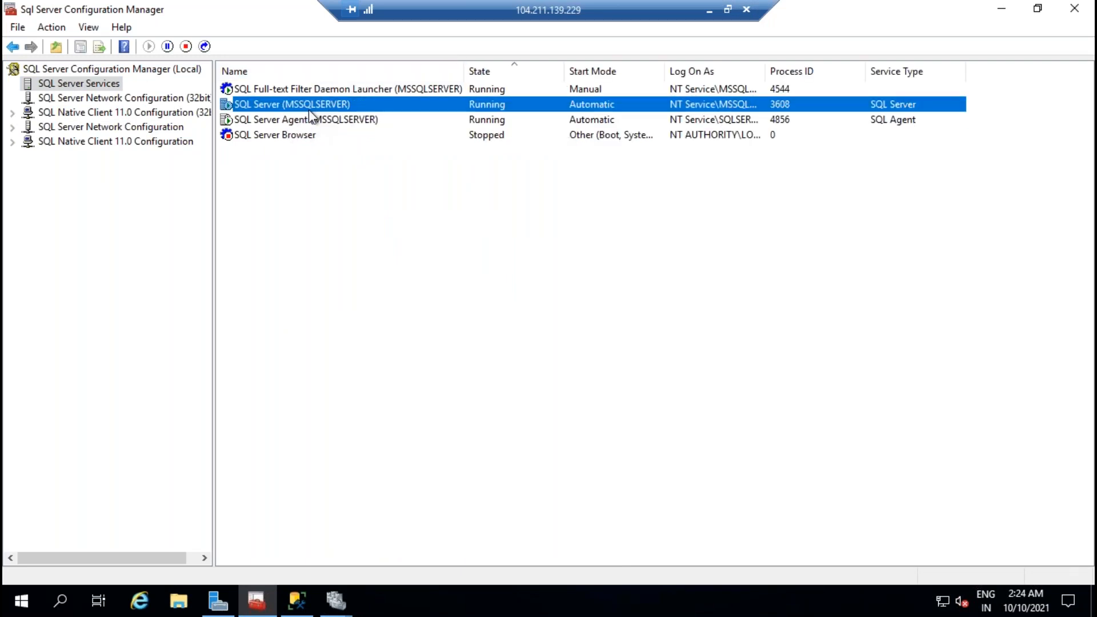
Step: Set the SQL Server log-on account to sqlservice2, searched in the entire directory
{"action": "right_click", "coordinate": [309, 108]}
{"action": "left_click", "coordinate": [388, 216]}
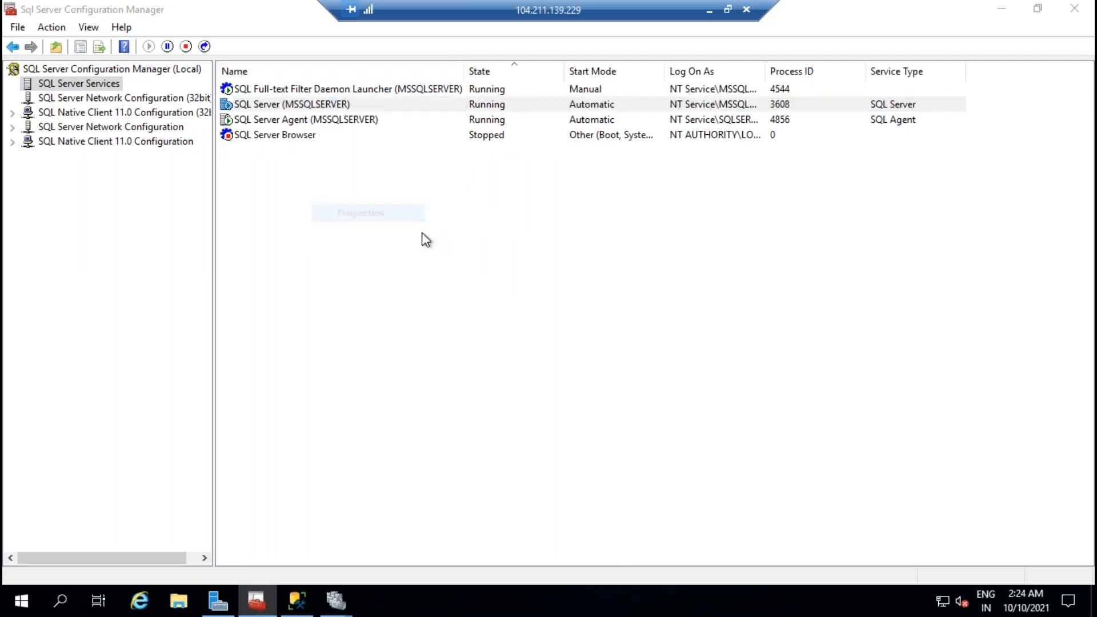
{"action": "left_click", "coordinate": [638, 255]}
{"action": "left_click", "coordinate": [710, 209]}
{"action": "left_click", "coordinate": [468, 235]}
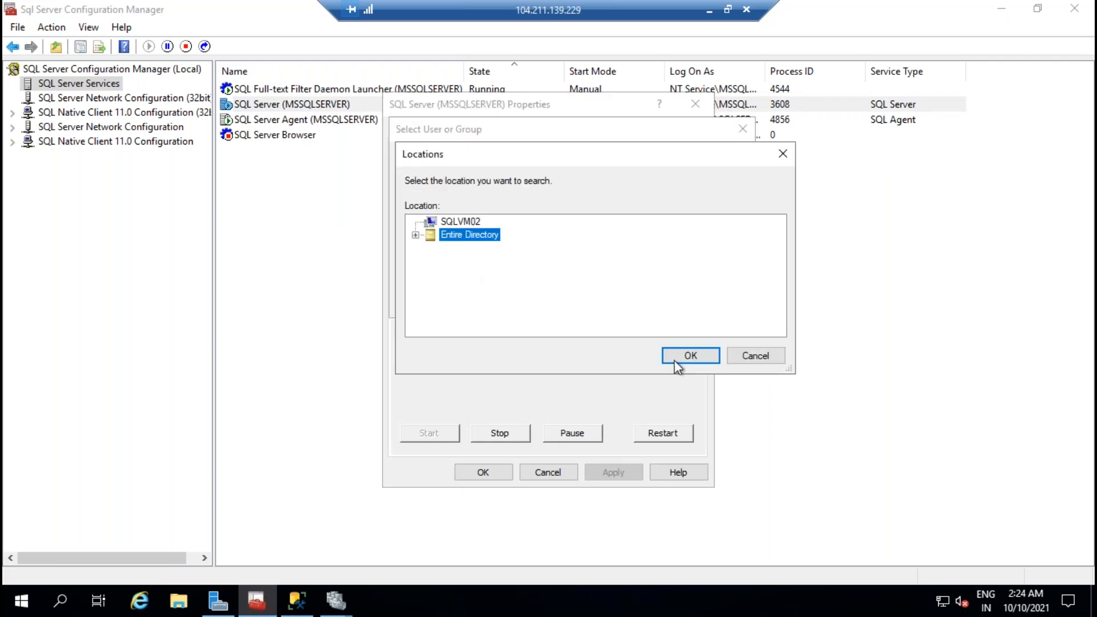
{"action": "left_click", "coordinate": [685, 356]}
{"action": "type", "text": "sq"}
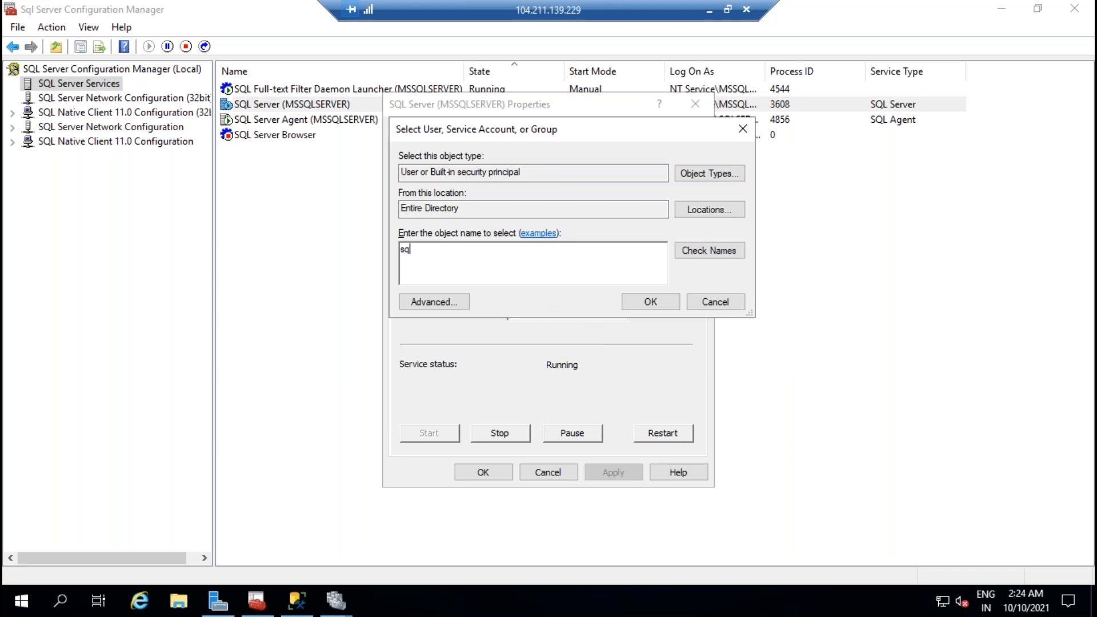
{"action": "type", "text": "lservice2"}
{"action": "left_click", "coordinate": [720, 256]}
{"action": "left_click", "coordinate": [654, 303]}
Step: Enter the account password, apply, and accept restarting the service
{"action": "left_click", "coordinate": [583, 284]}
{"action": "type", "text": "****"}
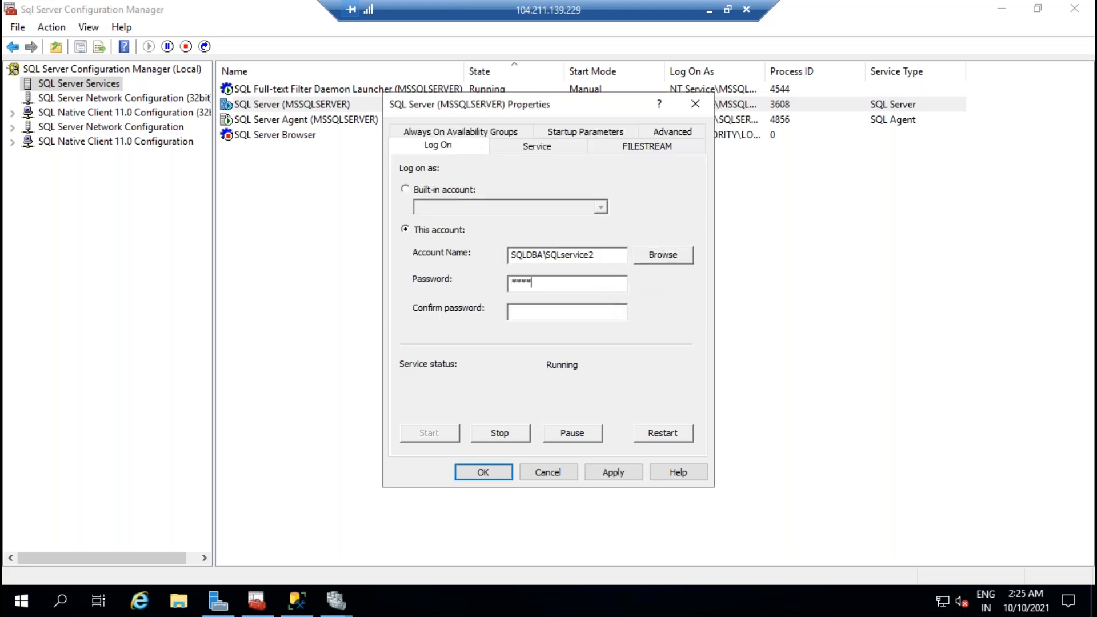
{"action": "type", "text": "**************"}
{"action": "left_click", "coordinate": [616, 478]}
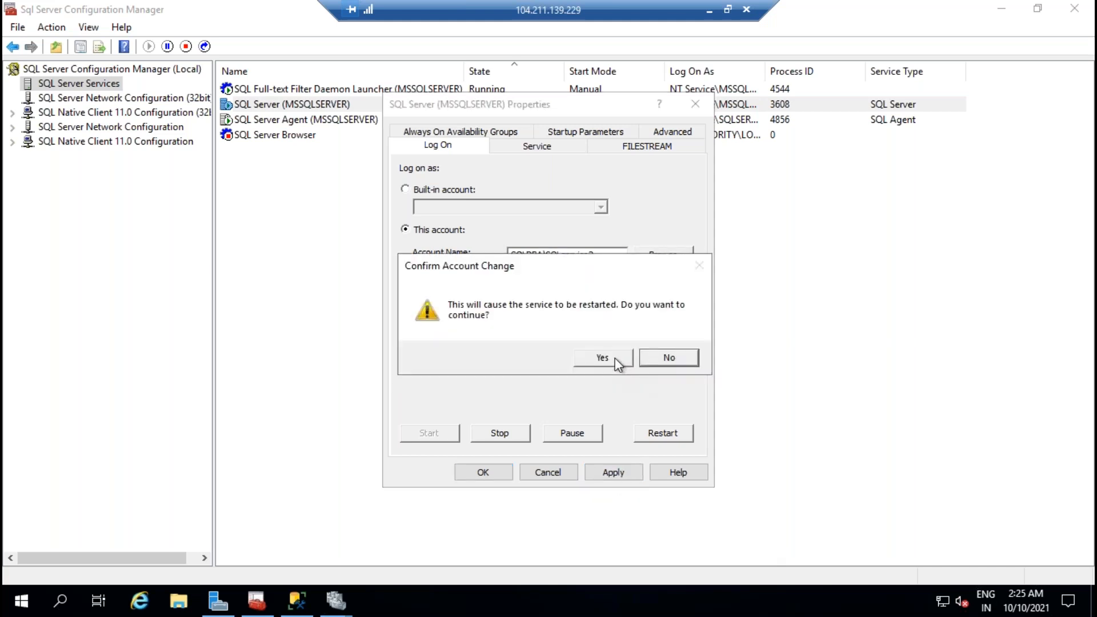
{"action": "left_click", "coordinate": [617, 362]}
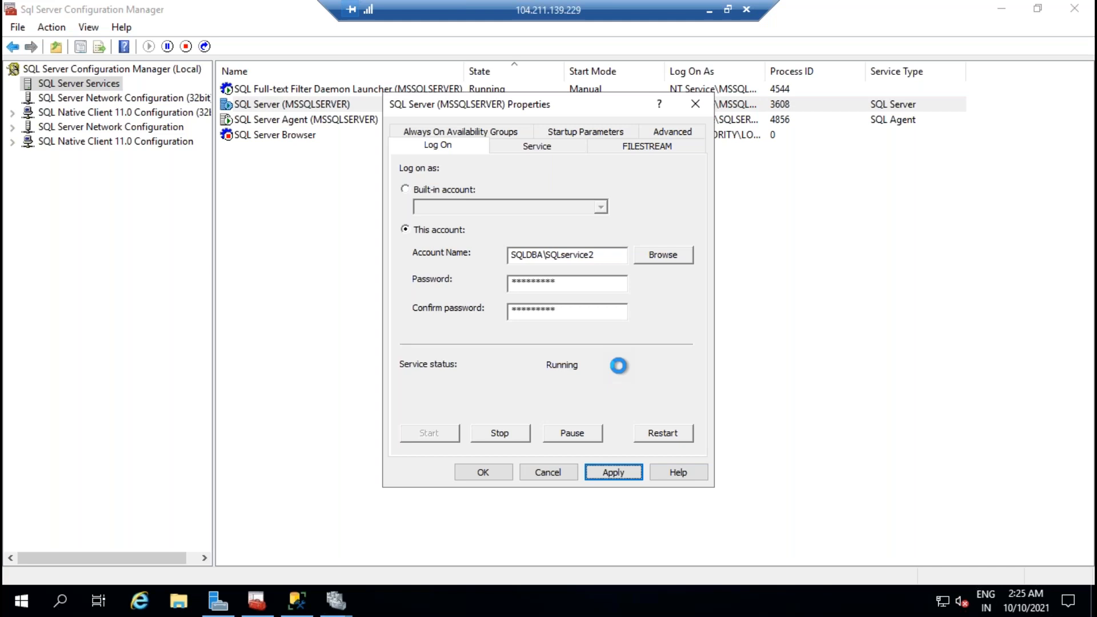
{"action": "left_click", "coordinate": [465, 472]}
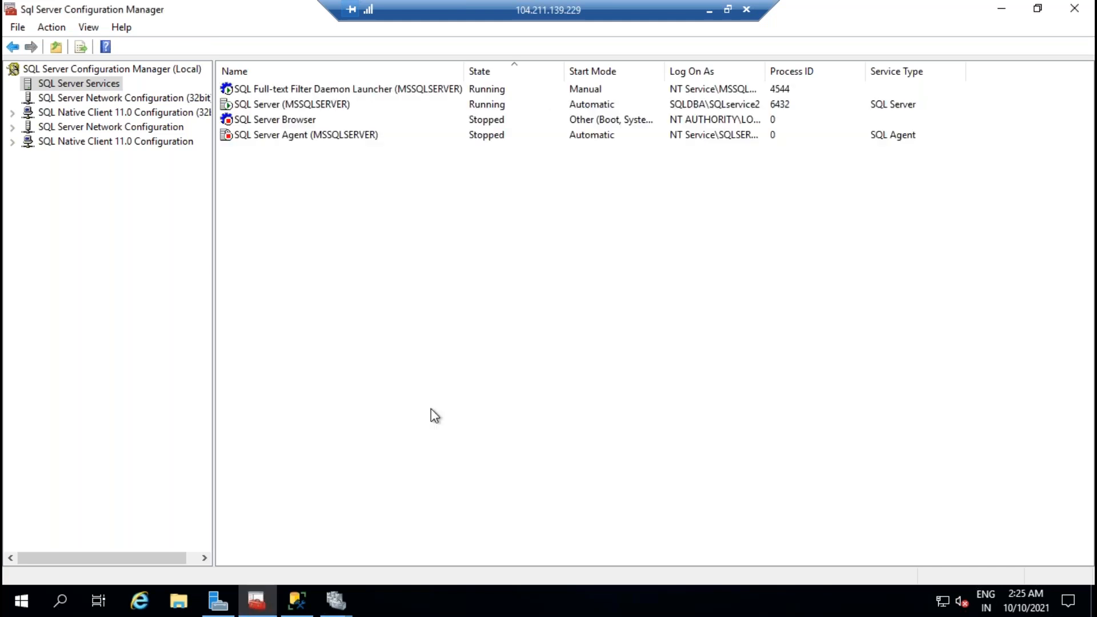
Step: Set the SQL Server Agent log-on account to sqlservice2 from the entire directory
{"action": "left_click", "coordinate": [330, 120]}
{"action": "left_click", "coordinate": [330, 134]}
{"action": "right_click", "coordinate": [329, 135]}
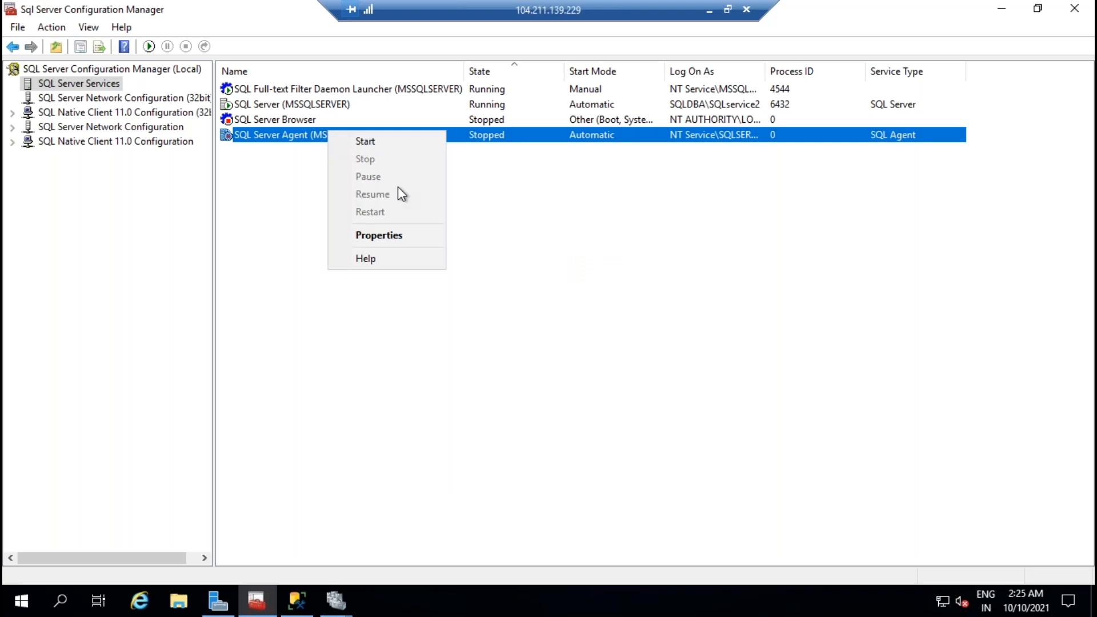
{"action": "left_click", "coordinate": [397, 236]}
{"action": "left_click", "coordinate": [688, 242]}
{"action": "left_click", "coordinate": [708, 209]}
{"action": "left_click", "coordinate": [462, 235]}
{"action": "left_click", "coordinate": [674, 351]}
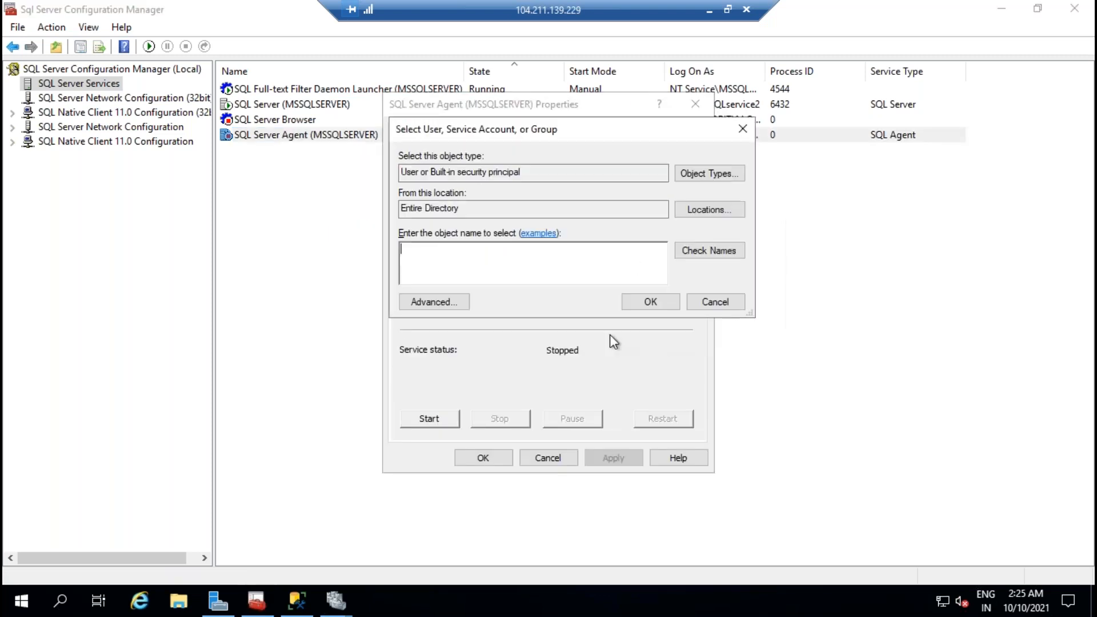
{"action": "type", "text": "sqlservice2"}
{"action": "left_click", "coordinate": [708, 250]}
{"action": "left_click", "coordinate": [650, 302]}
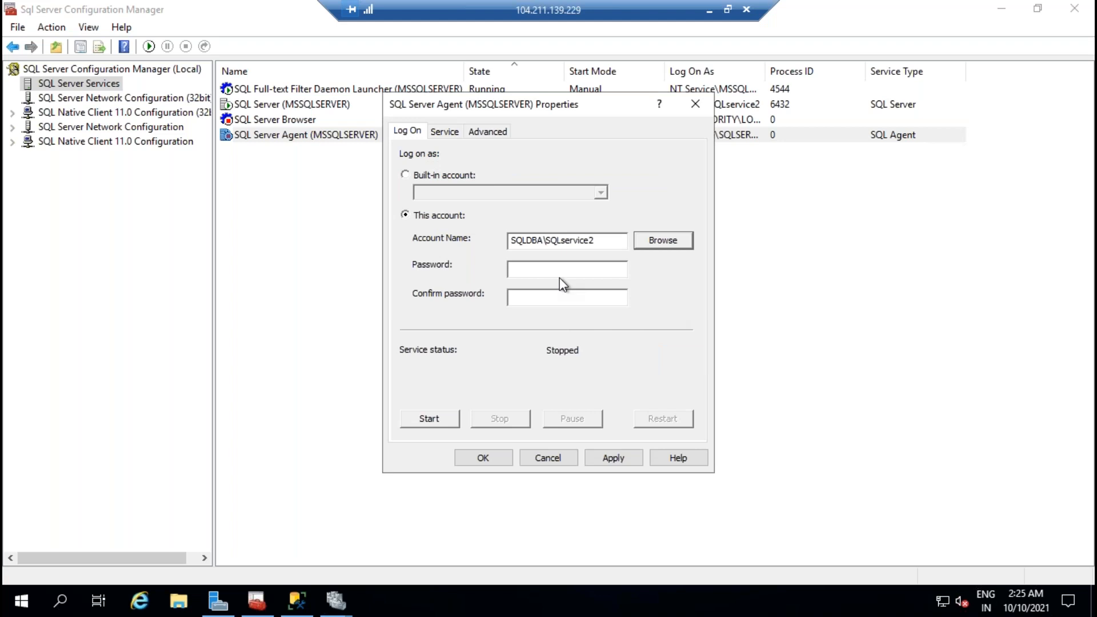
Step: Enter the account password, apply the change, and start the SQL Server Agent service
{"action": "left_click", "coordinate": [553, 276]}
{"action": "type", "text": "*****"}
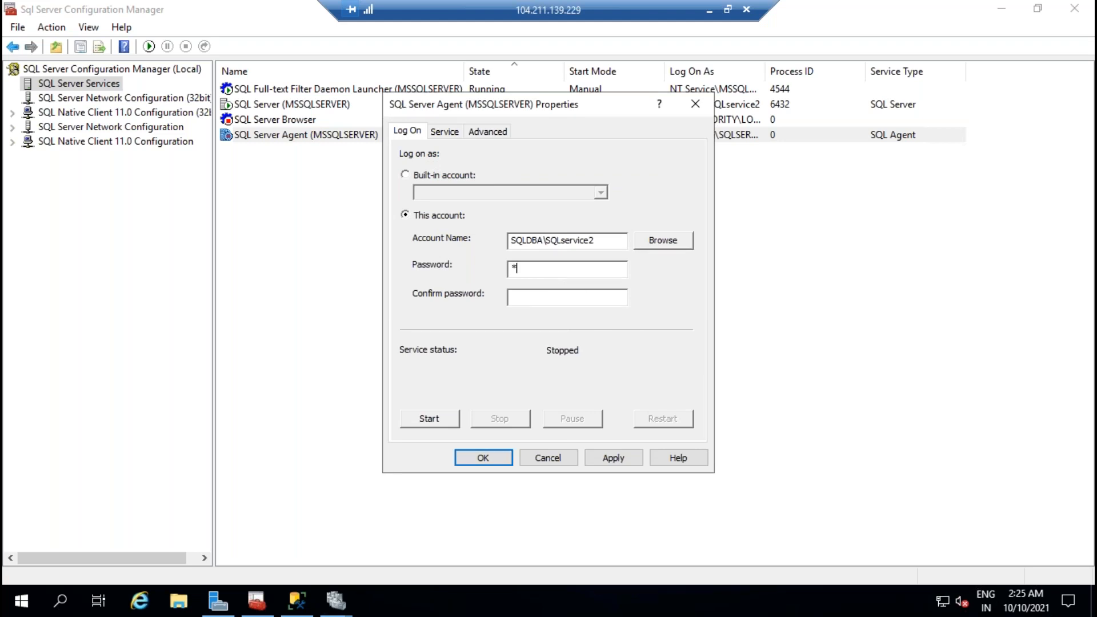
{"action": "type", "text": "***************"}
{"action": "left_click", "coordinate": [627, 464]}
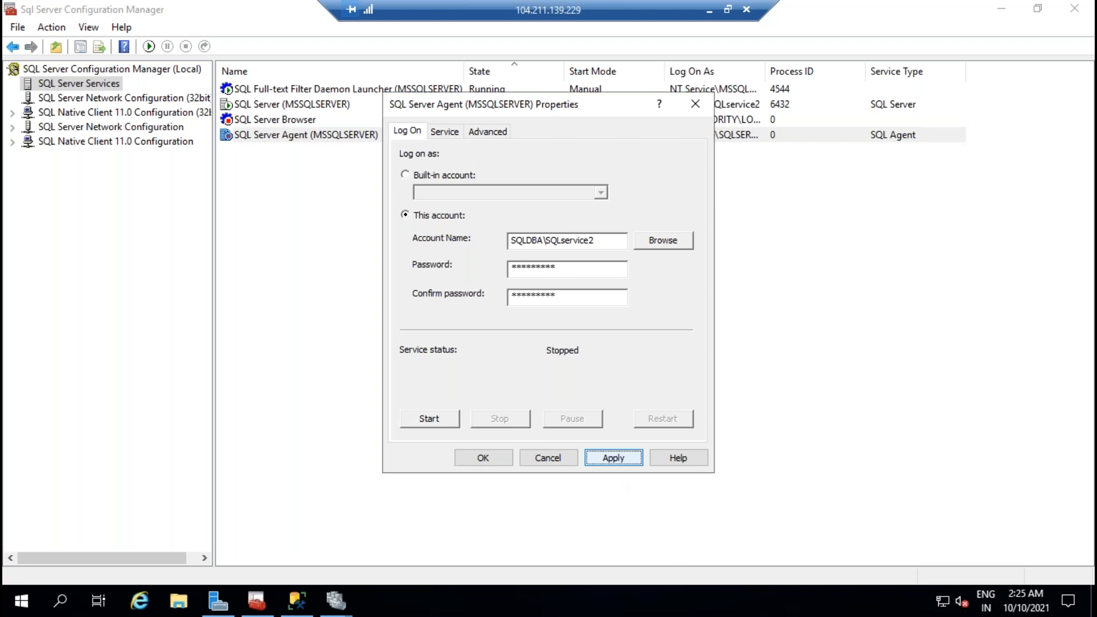
{"action": "left_click", "coordinate": [480, 460]}
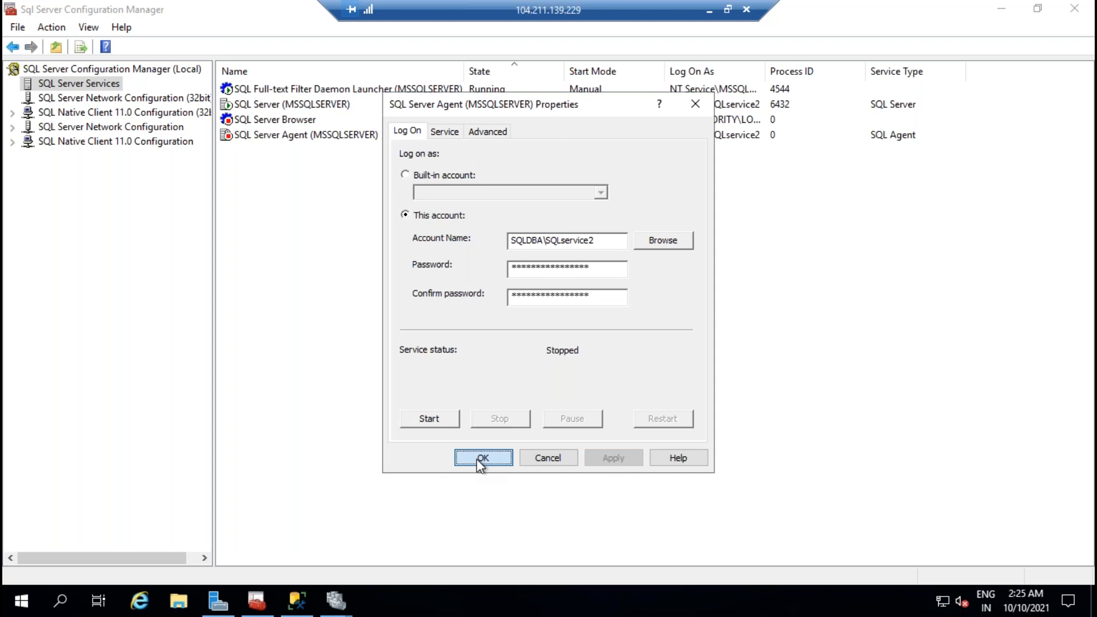
{"action": "right_click", "coordinate": [356, 139]}
{"action": "left_click", "coordinate": [392, 147]}
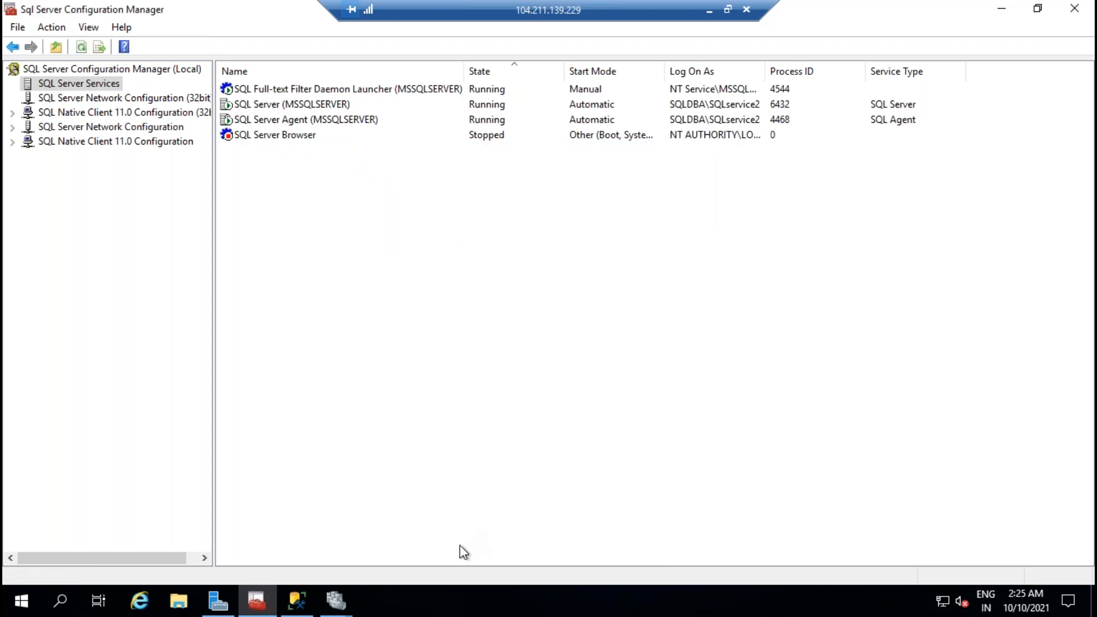
Step: Enable Always On Availability Groups for SQLVM02's SQL Server (MSSQLSERVER) service
{"action": "left_click", "coordinate": [319, 106]}
{"action": "right_click", "coordinate": [318, 105]}
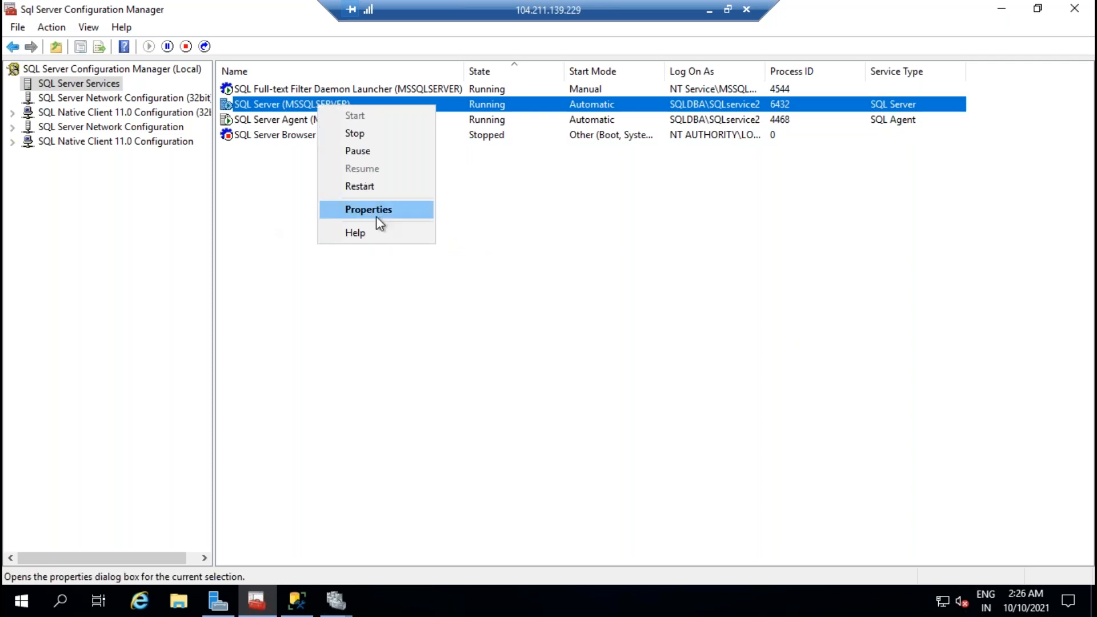
{"action": "left_click", "coordinate": [379, 210]}
{"action": "left_click", "coordinate": [451, 131]}
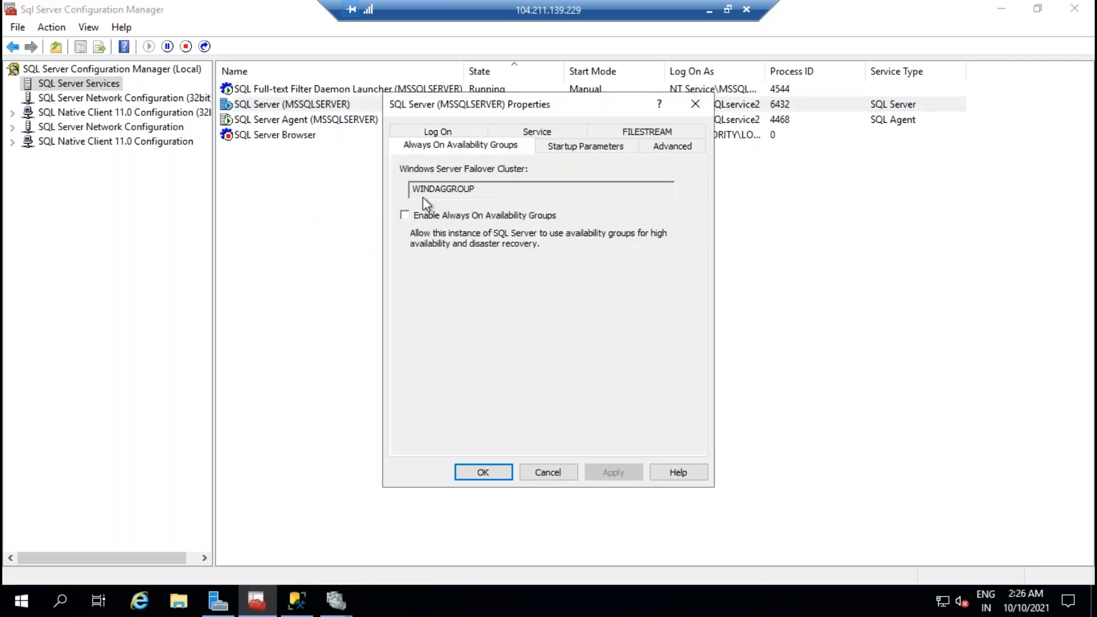
{"action": "left_click", "coordinate": [405, 215]}
{"action": "left_click", "coordinate": [613, 472]}
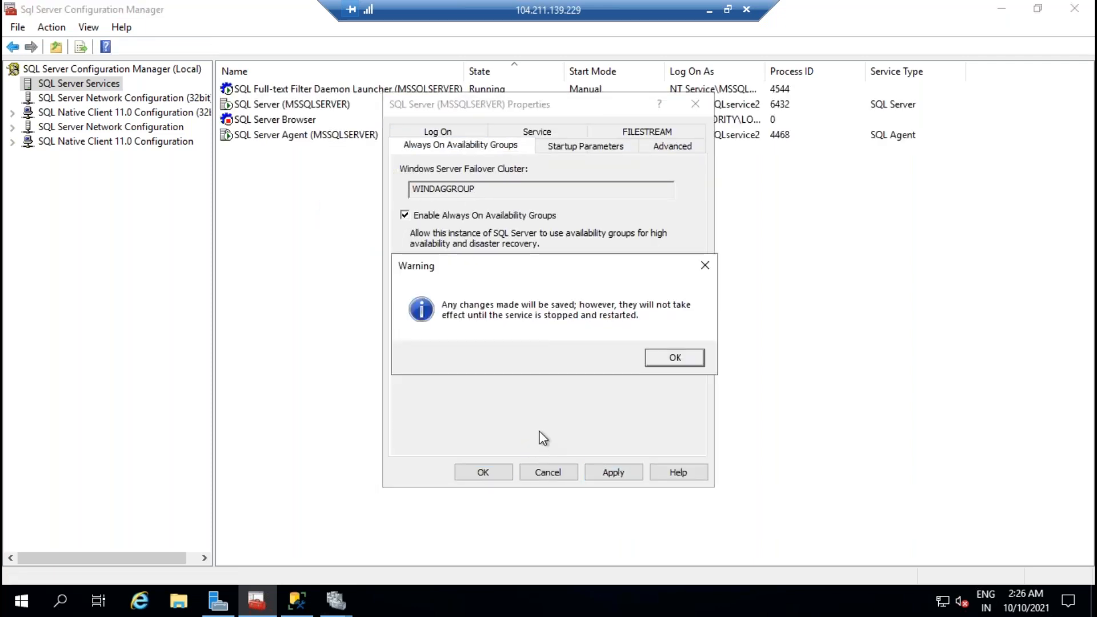
{"action": "left_click", "coordinate": [675, 358]}
{"action": "left_click", "coordinate": [489, 469]}
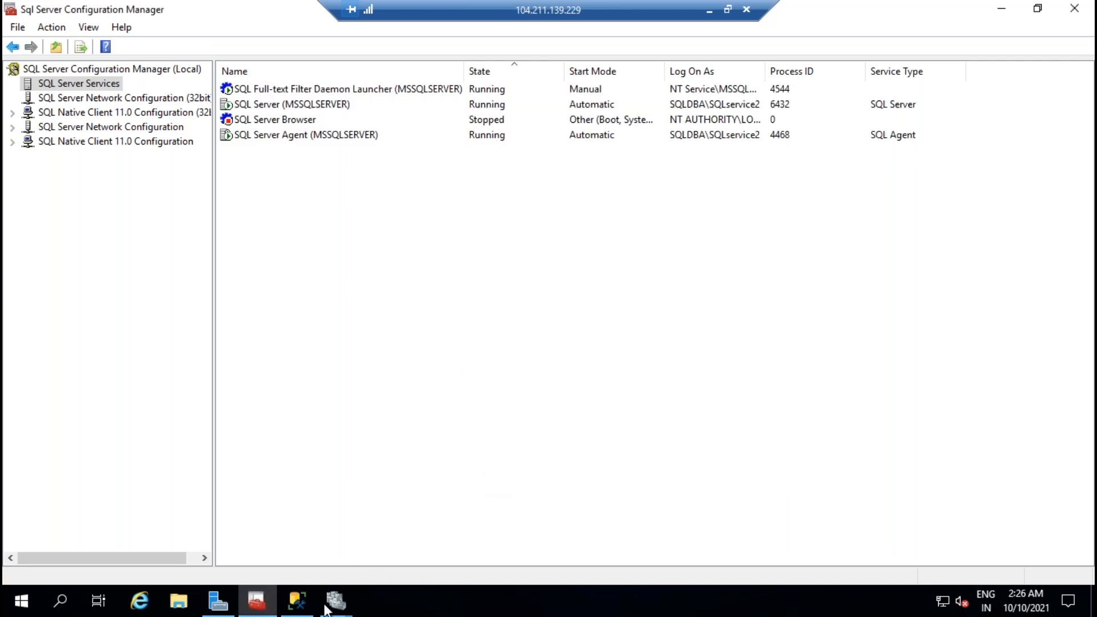
Step: Refresh Management Studio and retry Always On High Availability, dismissing the recurring error
{"action": "left_click", "coordinate": [297, 601]}
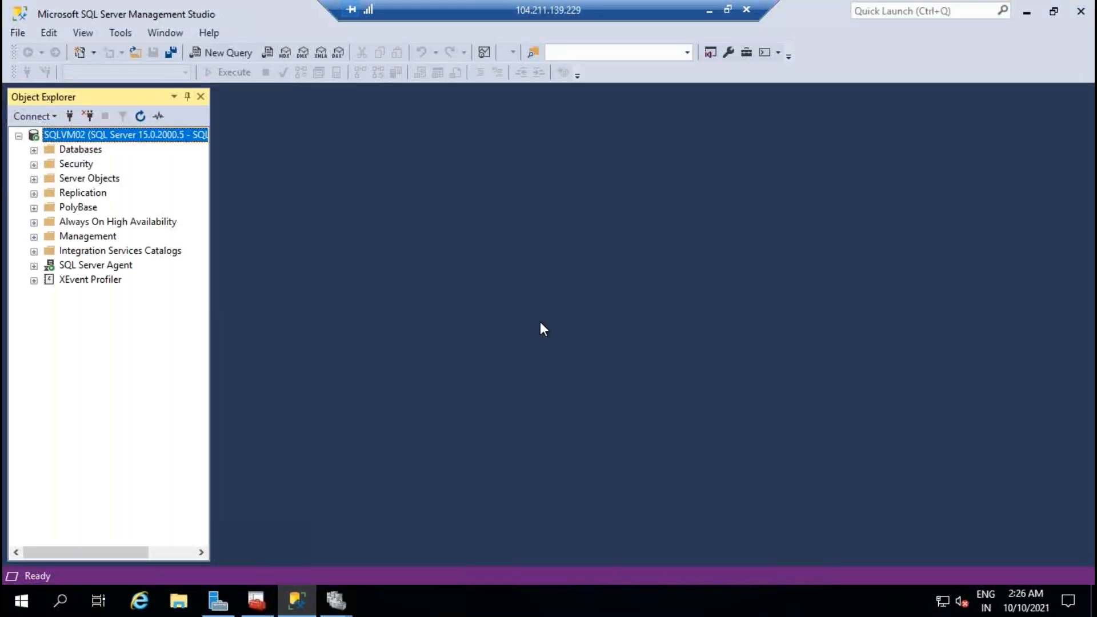
{"action": "left_click", "coordinate": [33, 222]}
{"action": "left_click", "coordinate": [739, 334]}
{"action": "left_click", "coordinate": [141, 117]}
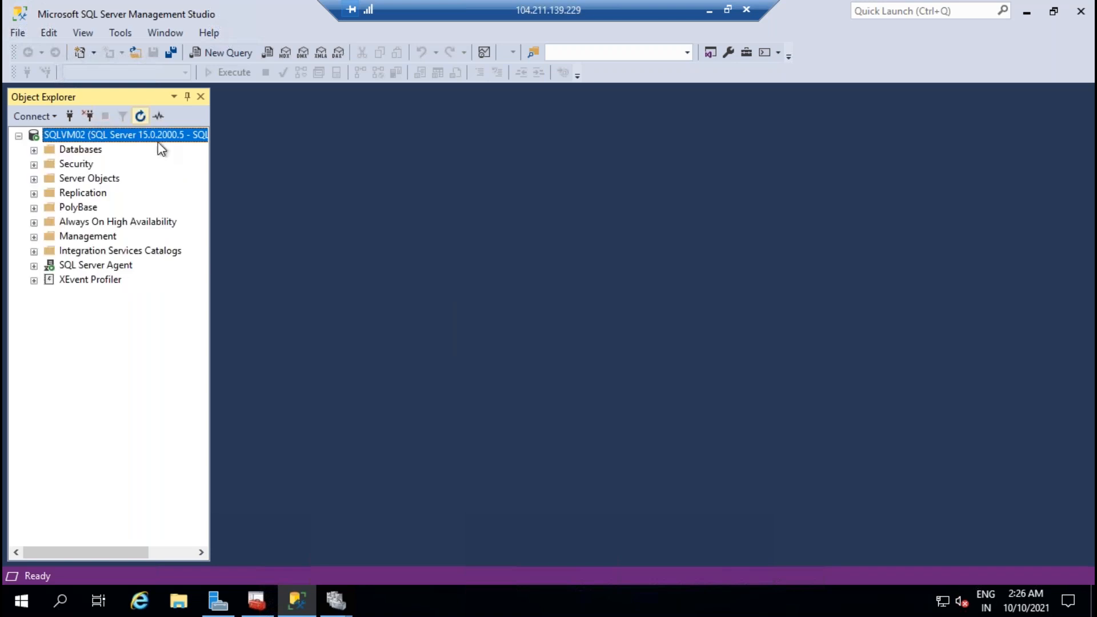
{"action": "left_click", "coordinate": [34, 223]}
{"action": "left_click", "coordinate": [748, 337]}
{"action": "left_click", "coordinate": [256, 600]}
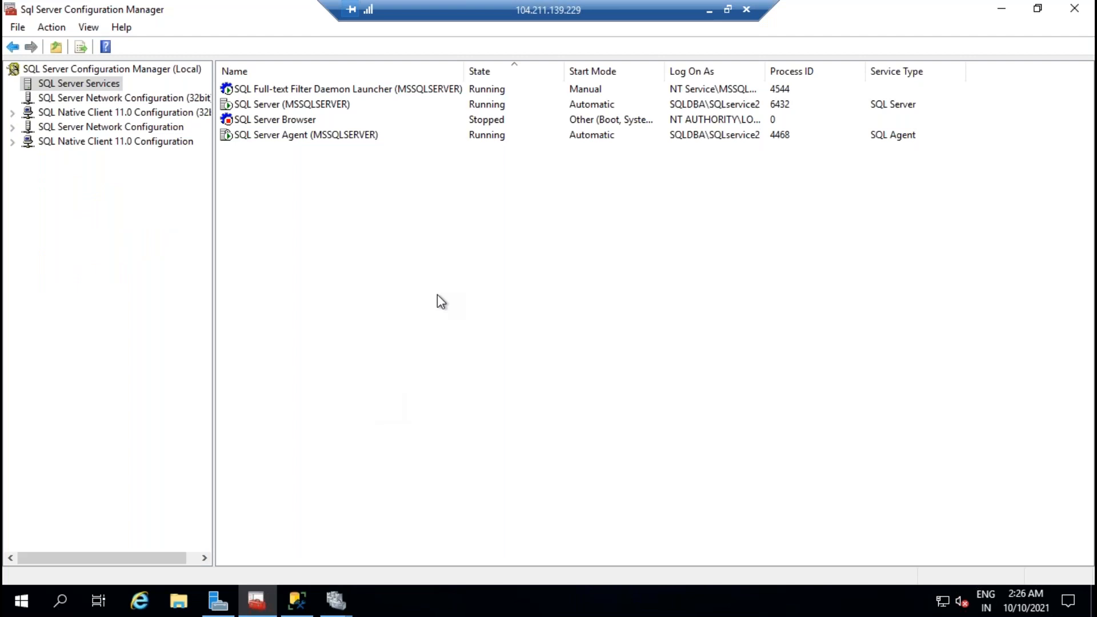
Step: Confirm the Always On setting, restart SQL Server, then switch to the 104.211.165.83 session
{"action": "right_click", "coordinate": [301, 108]}
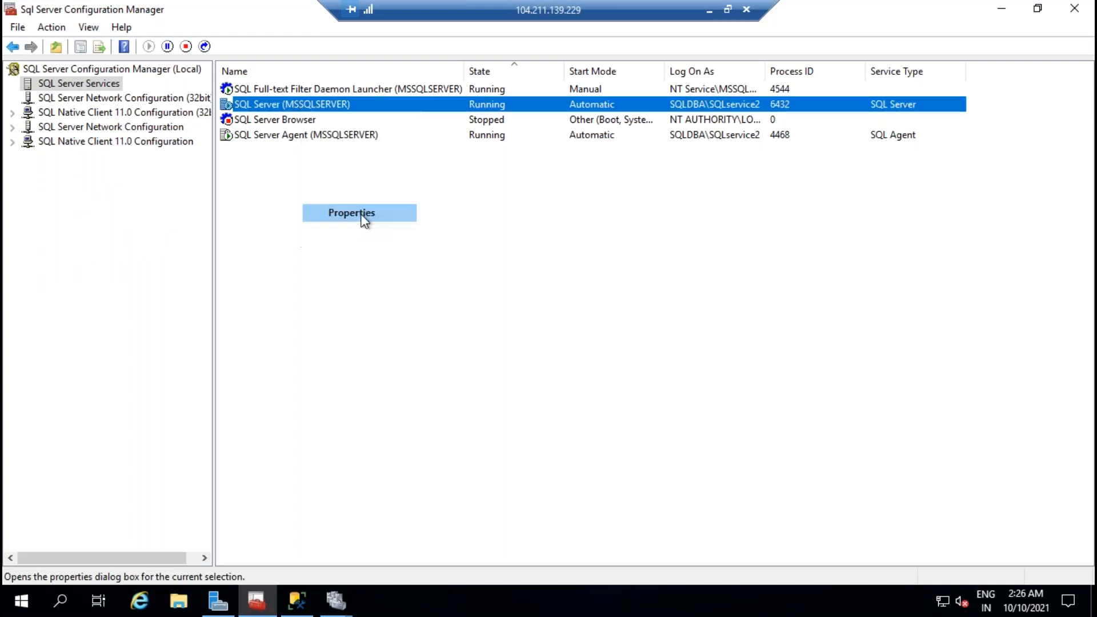
{"action": "left_click", "coordinate": [361, 213]}
{"action": "left_click", "coordinate": [443, 131]}
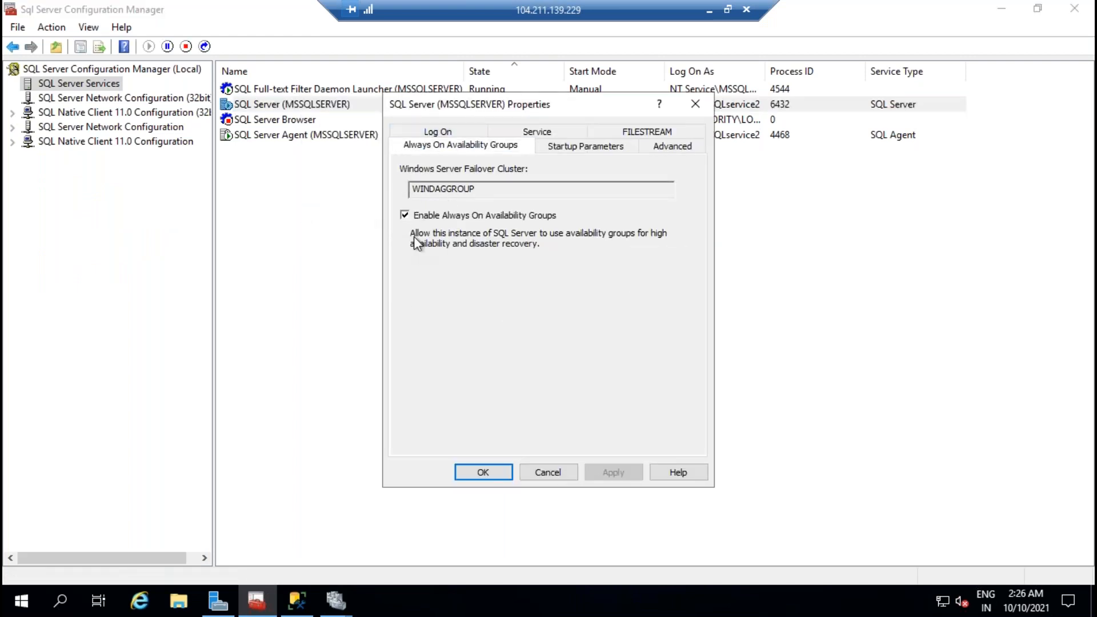
{"action": "left_click", "coordinate": [481, 472]}
{"action": "right_click", "coordinate": [268, 104]}
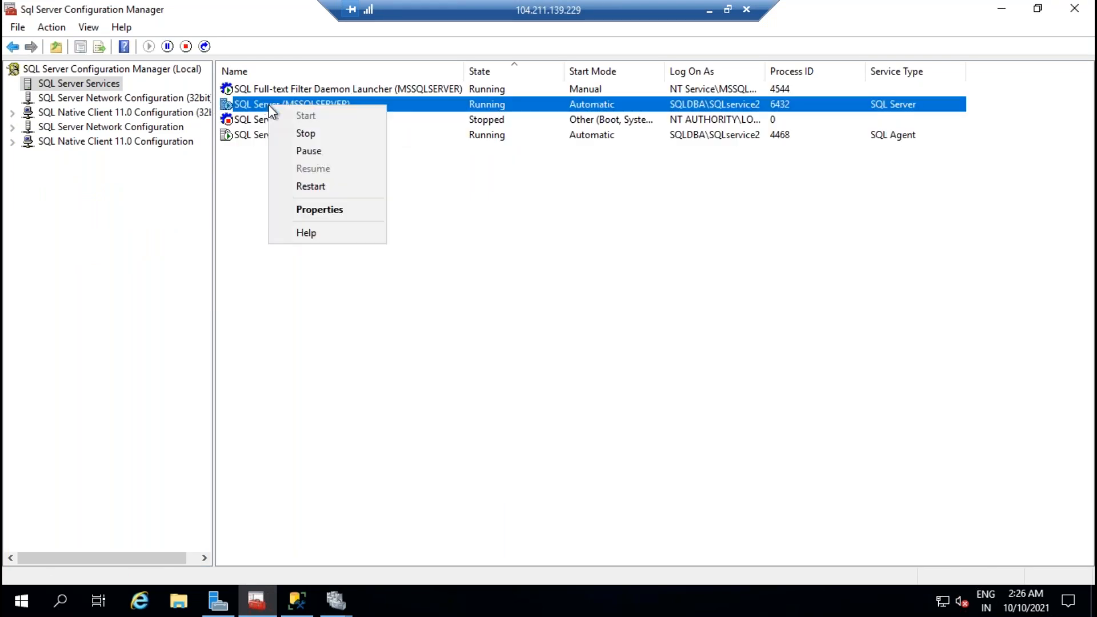
{"action": "left_click", "coordinate": [319, 187]}
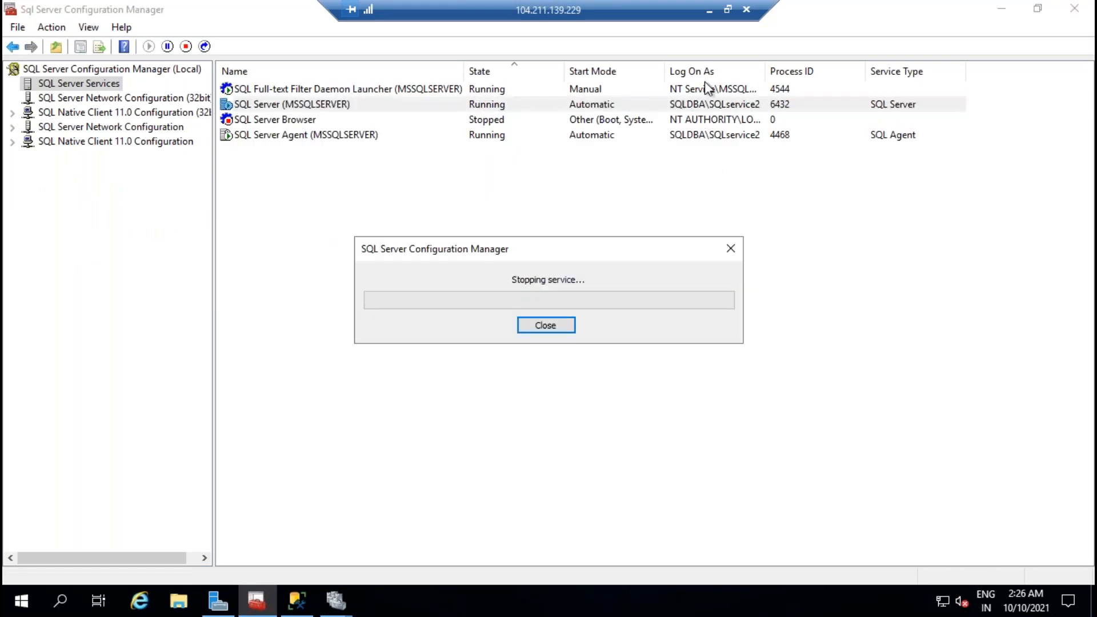
{"action": "left_click", "coordinate": [709, 10]}
{"action": "mouse_move", "coordinate": [690, 600]}
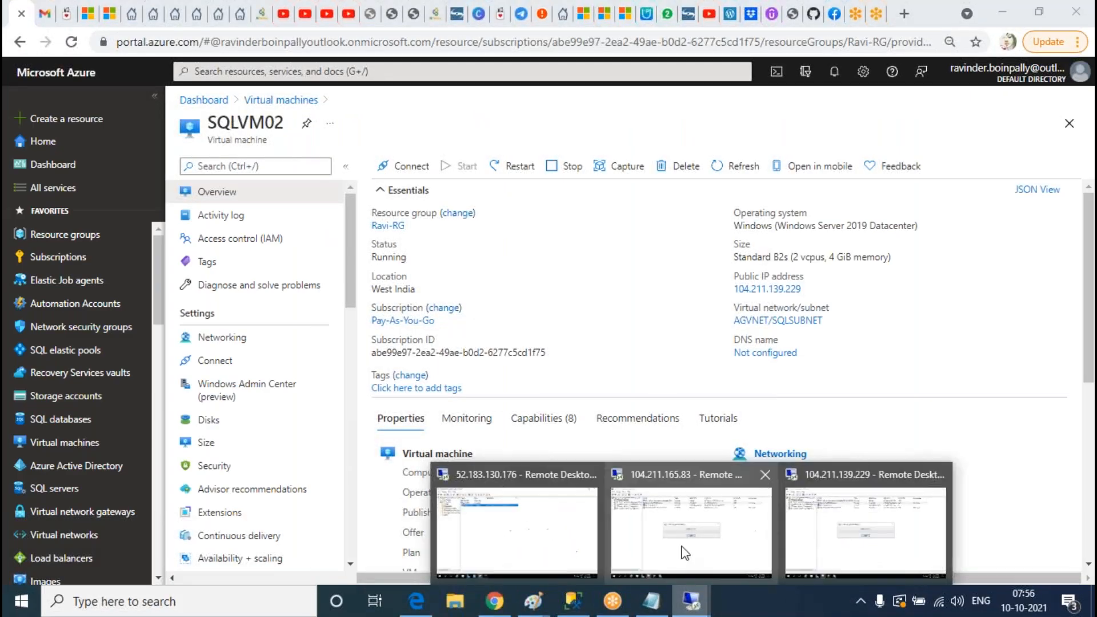
{"action": "left_click", "coordinate": [685, 552]}
Step: Refresh SQLVM01's object tree and expand Always On High Availability
{"action": "left_click", "coordinate": [297, 600]}
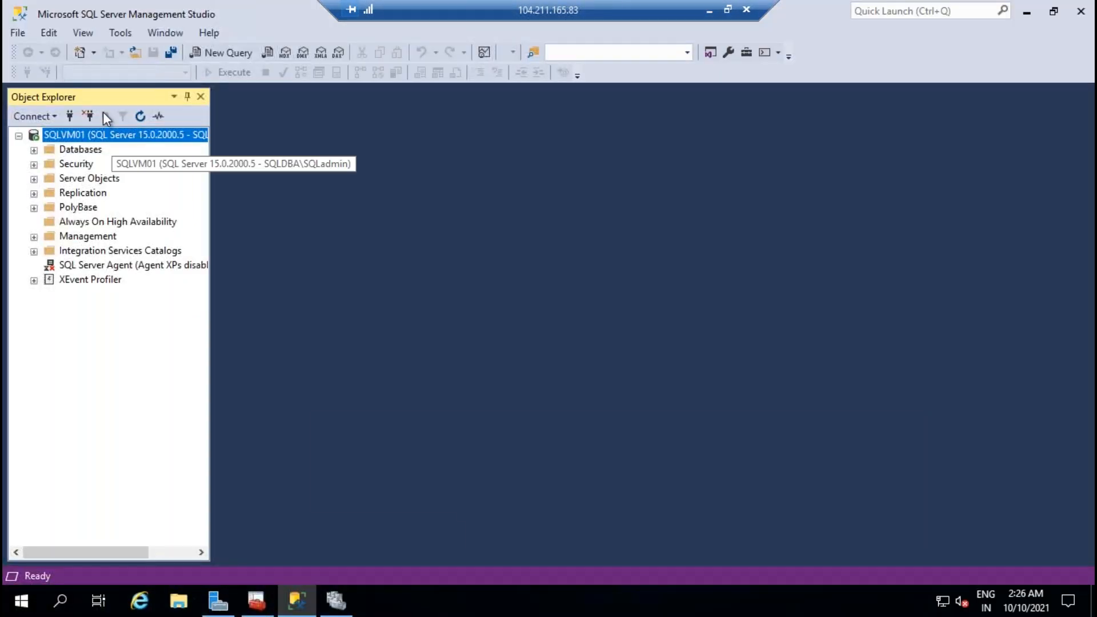
{"action": "left_click", "coordinate": [140, 116]}
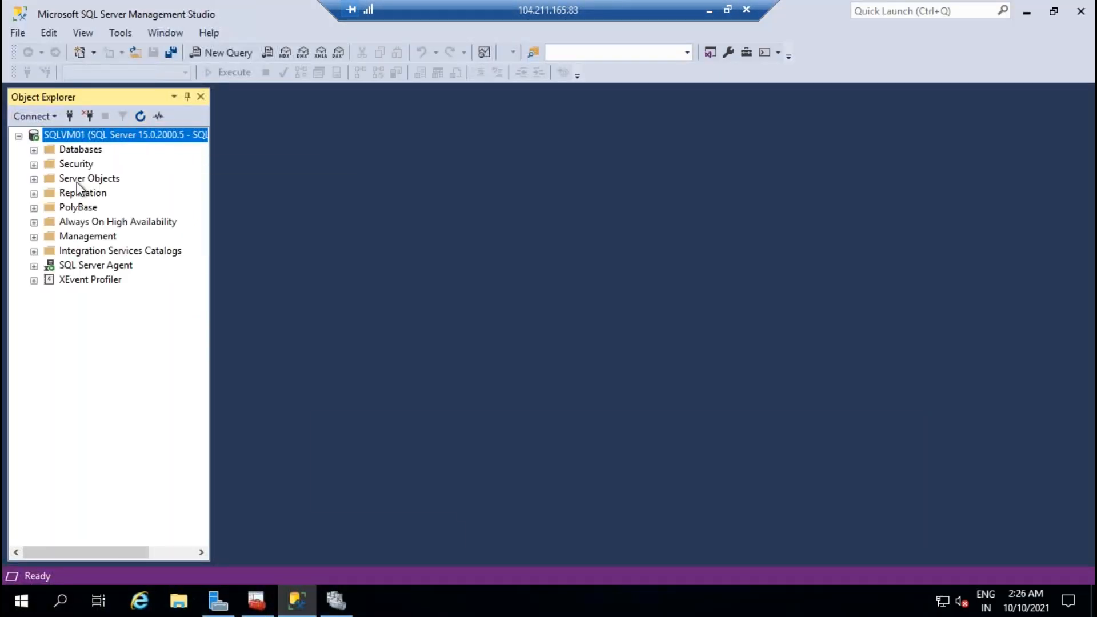
{"action": "left_click", "coordinate": [34, 222]}
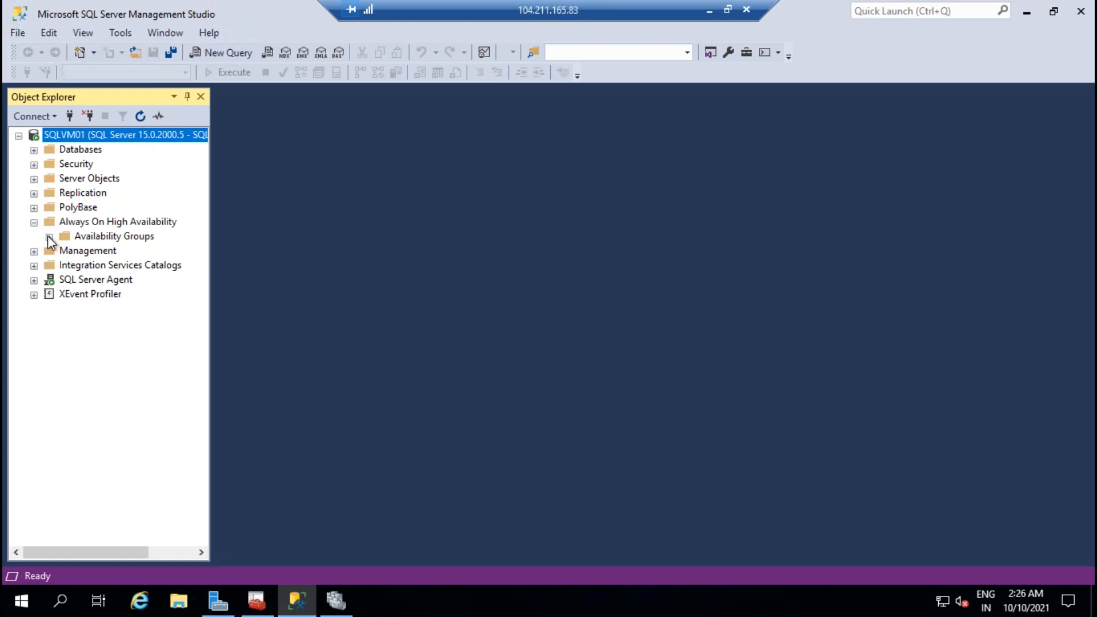
Step: On SQLVM02, refresh Management Studio and expand Always On High Availability
{"action": "left_click", "coordinate": [709, 10]}
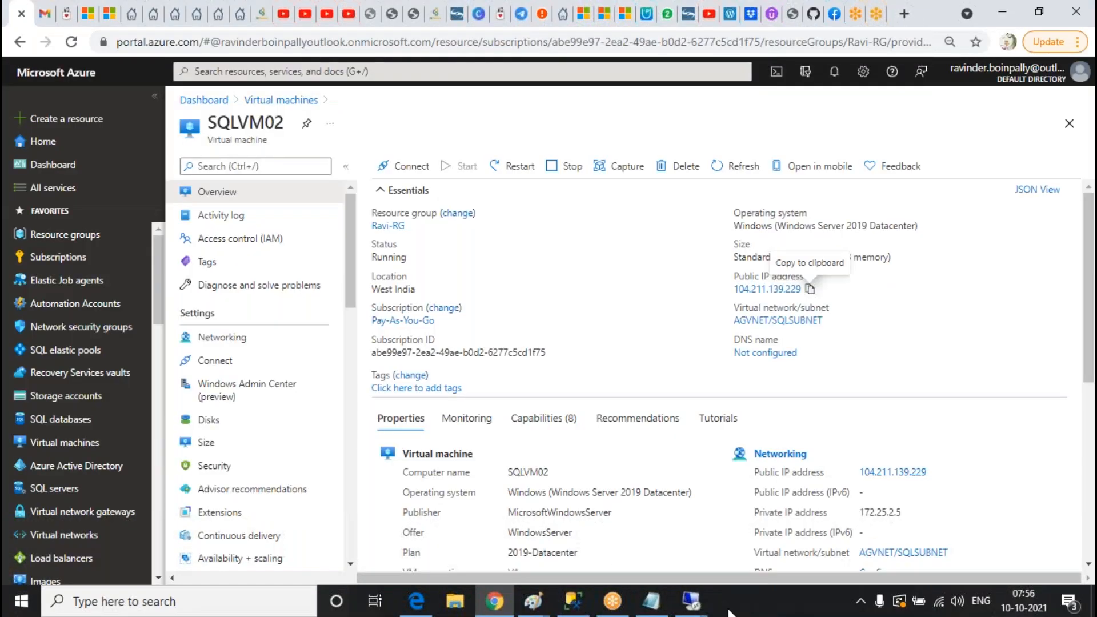
{"action": "left_click", "coordinate": [691, 600]}
{"action": "left_click", "coordinate": [595, 357]}
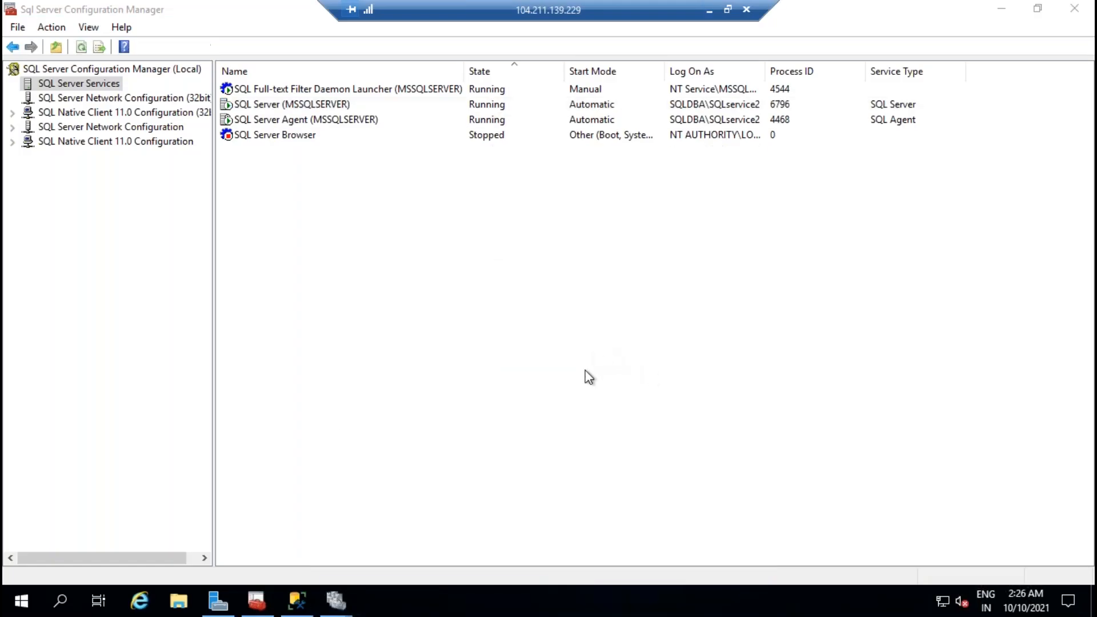
{"action": "left_click", "coordinate": [298, 600]}
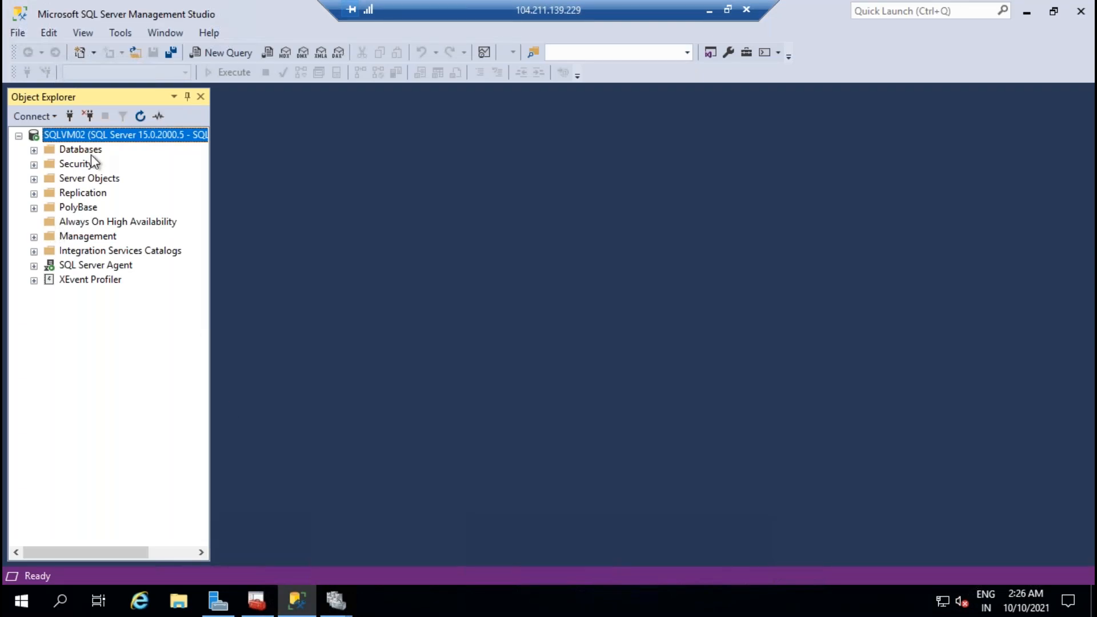
{"action": "left_click", "coordinate": [138, 118]}
{"action": "left_click", "coordinate": [33, 223]}
Step: Return to SQLVM01 and select the Availability Groups folder
{"action": "left_click", "coordinate": [709, 10]}
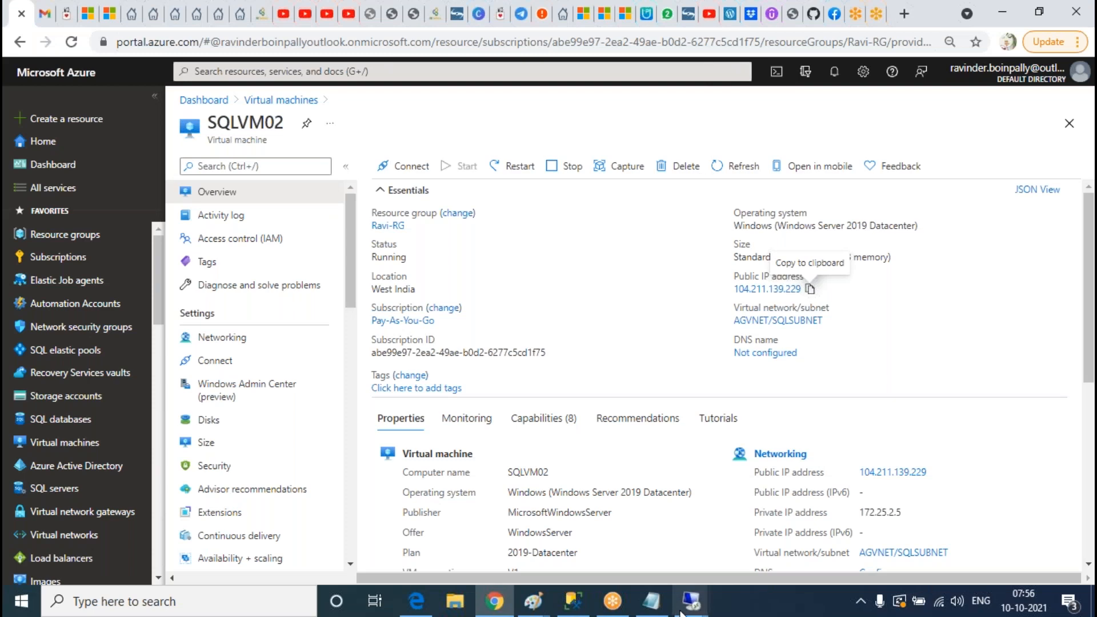
{"action": "mouse_move", "coordinate": [692, 600]}
{"action": "left_click", "coordinate": [587, 505]}
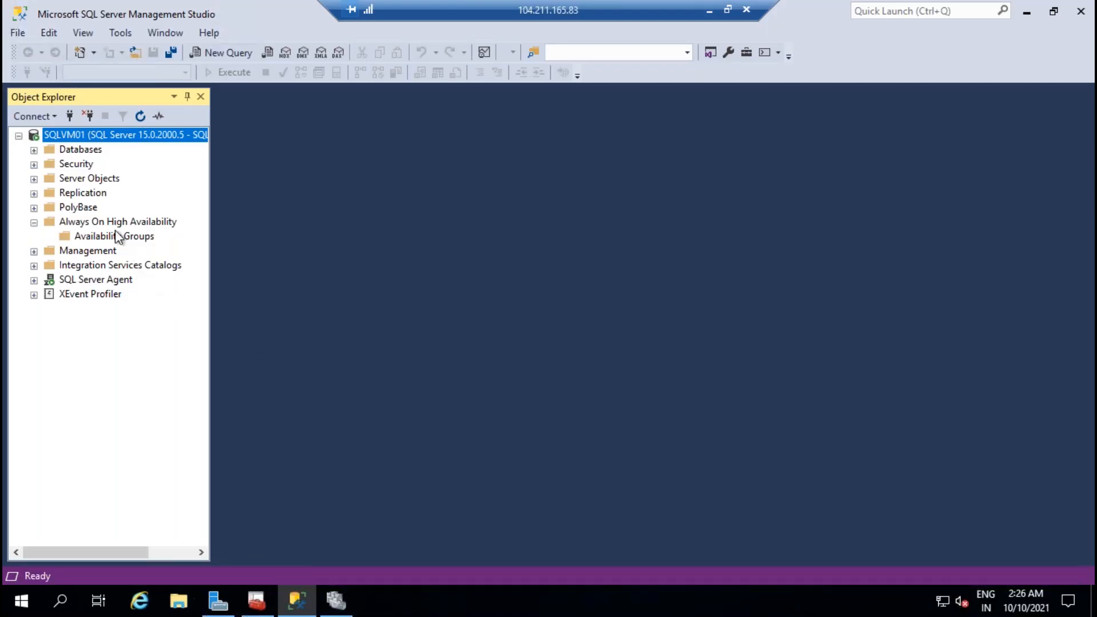
{"action": "left_click", "coordinate": [116, 236]}
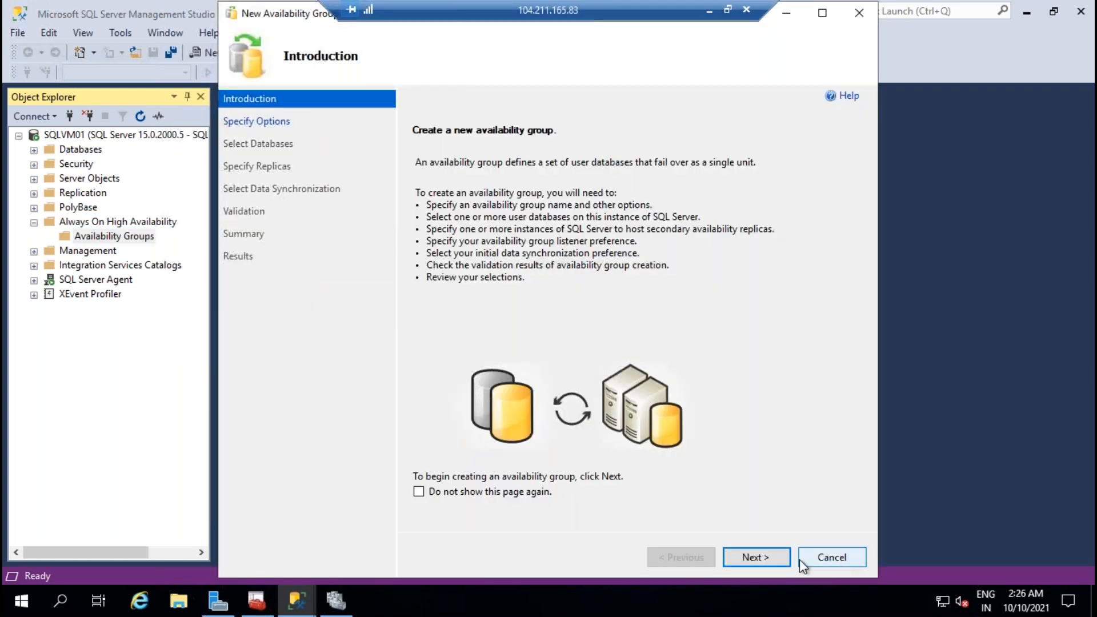
Step: Name the availability group SQLAGgroup, then cancel the wizard
{"action": "left_click", "coordinate": [762, 557]}
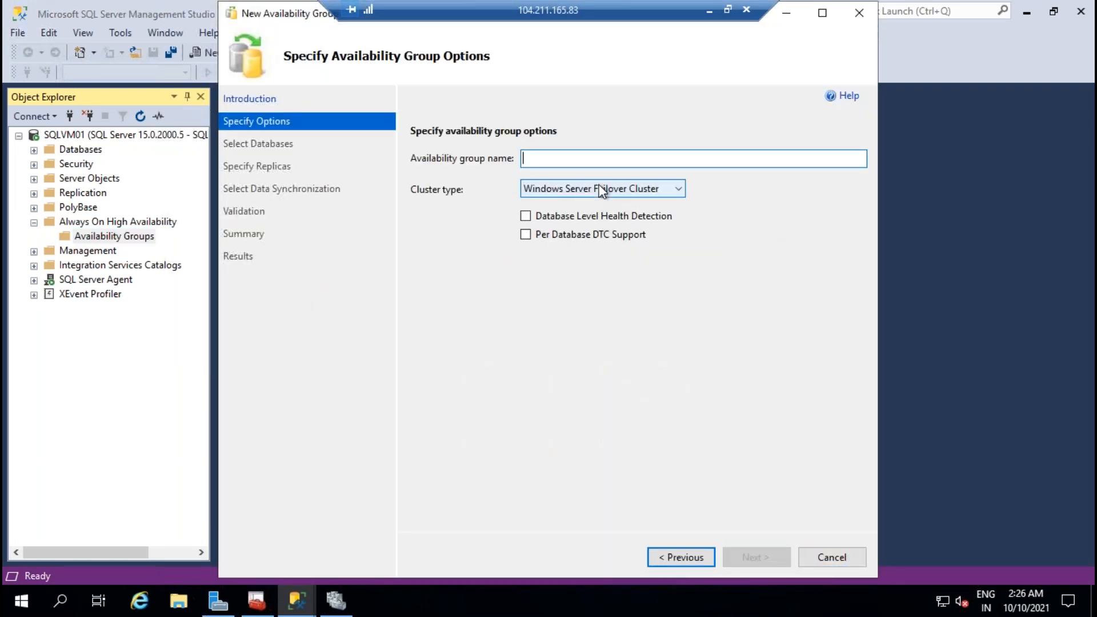
{"action": "type", "text": "SQL"}
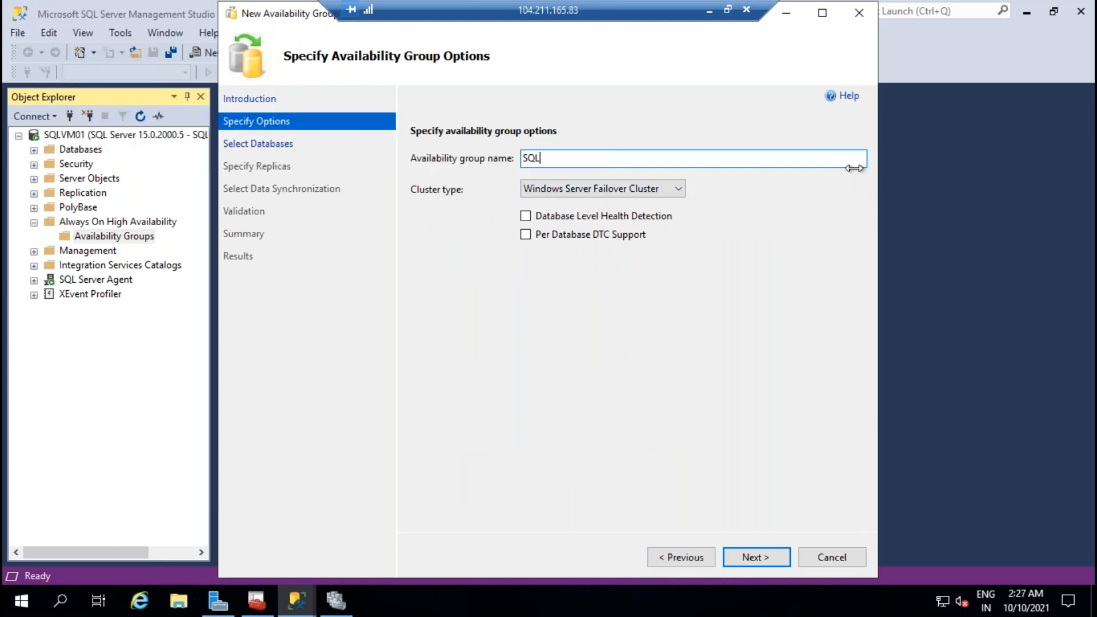
{"action": "type", "text": "AGgroup"}
{"action": "left_click", "coordinate": [762, 555]}
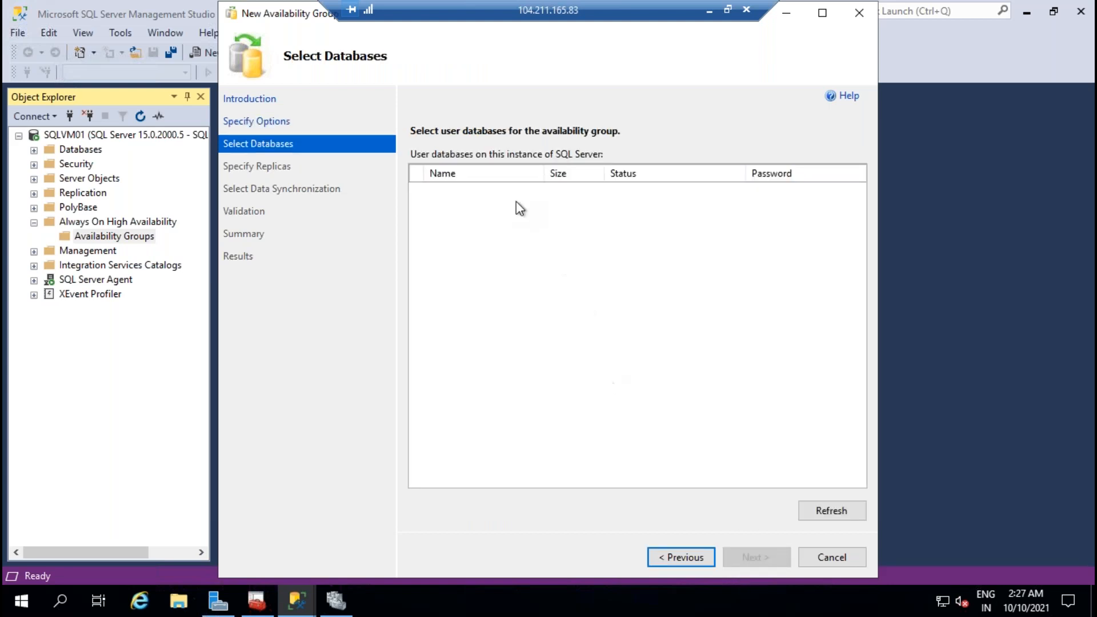
{"action": "left_click", "coordinate": [827, 564]}
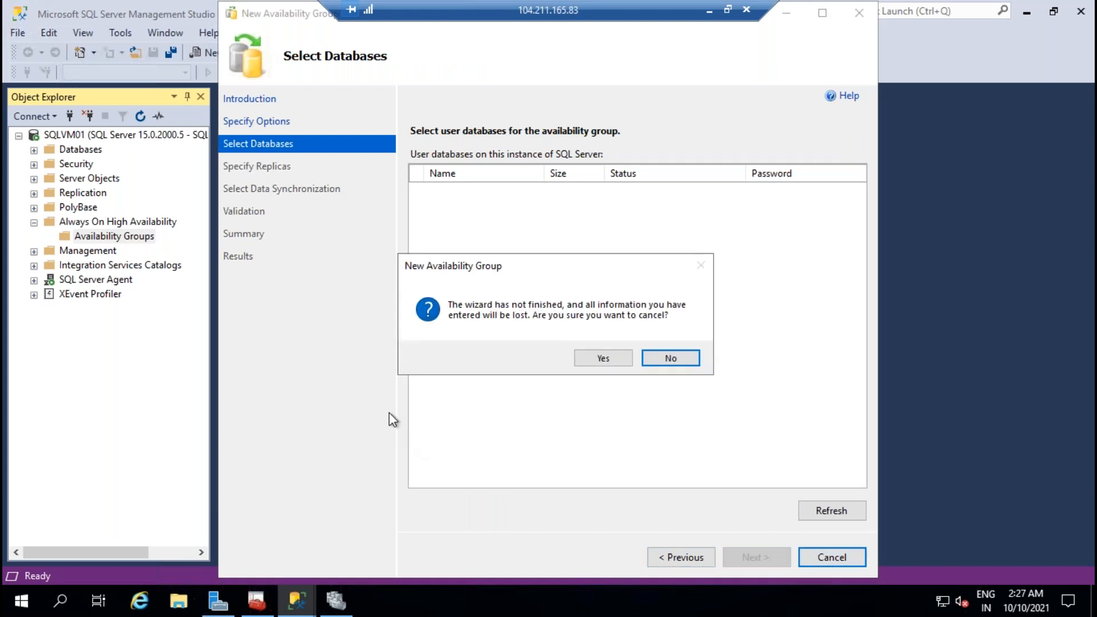
{"action": "left_click", "coordinate": [601, 359]}
Step: Create a new database named Test and relaunch the New Availability Group Wizard
{"action": "left_click", "coordinate": [34, 149]}
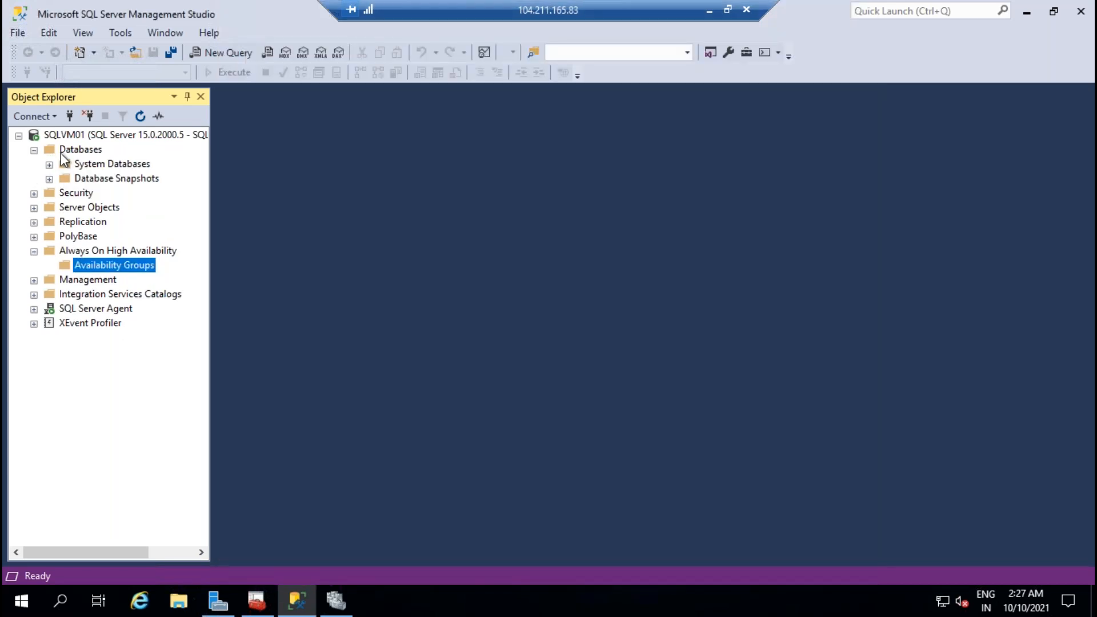
{"action": "left_click", "coordinate": [80, 150]}
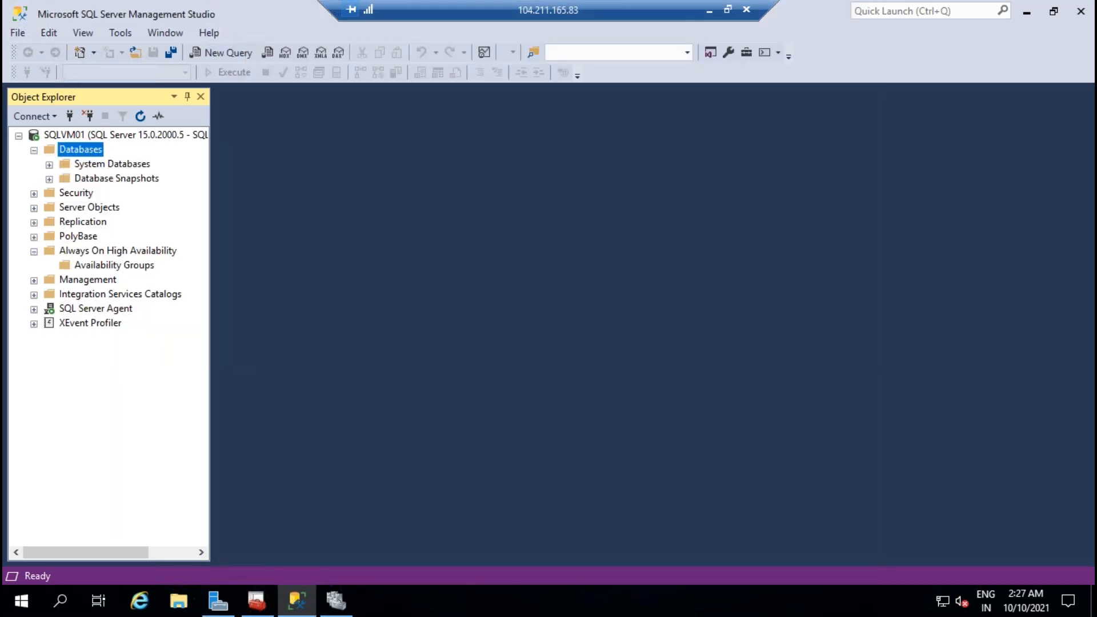
{"action": "type", "text": "Test"}
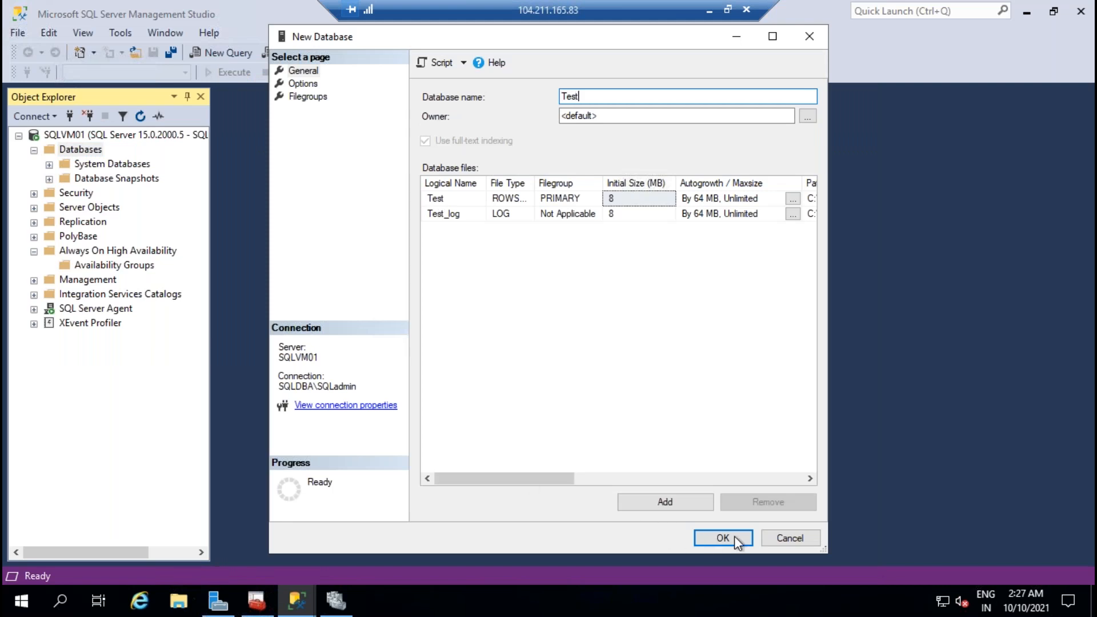
{"action": "left_click", "coordinate": [722, 538]}
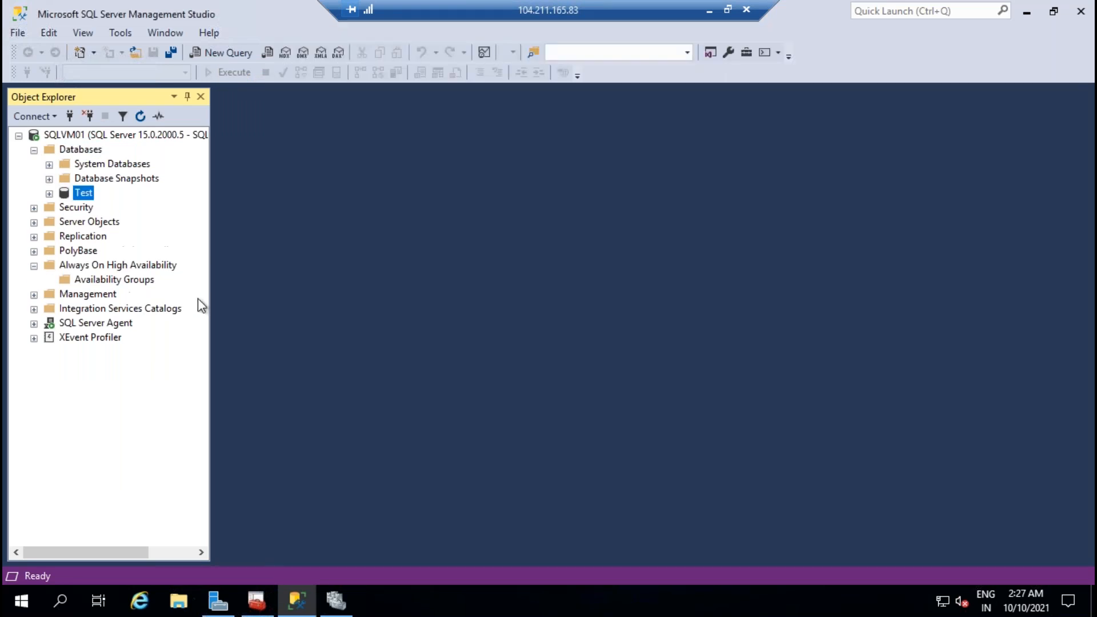
{"action": "right_click", "coordinate": [145, 280]}
{"action": "left_click", "coordinate": [191, 289]}
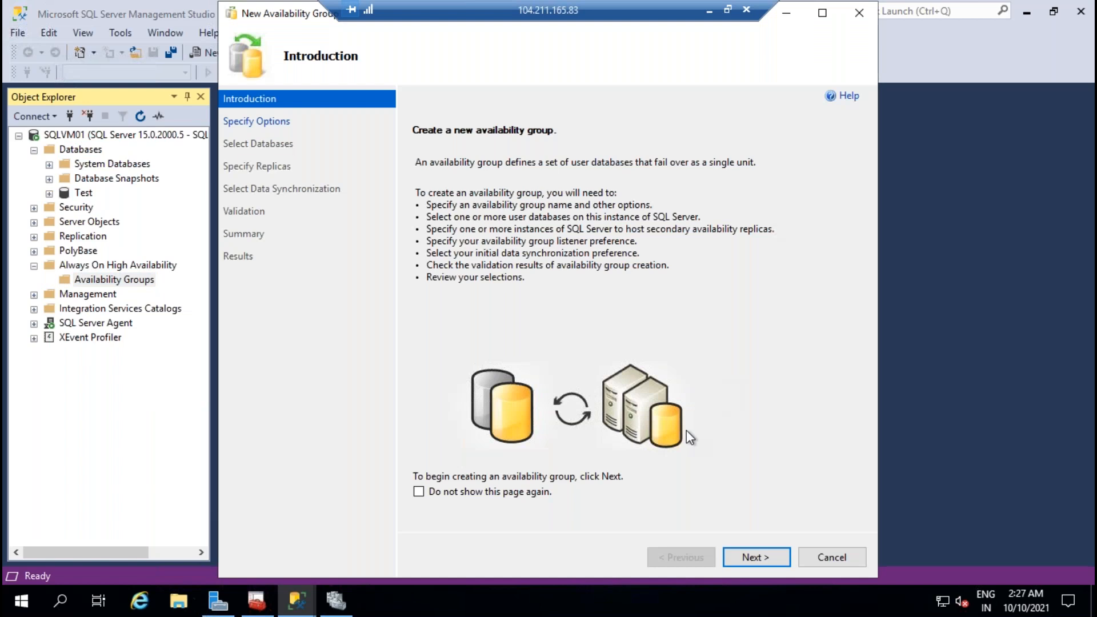
Step: Name the group sqlagrop, see that Test lacks a full backup, and cancel the wizard
{"action": "left_click", "coordinate": [754, 557]}
{"action": "type", "text": "s"}
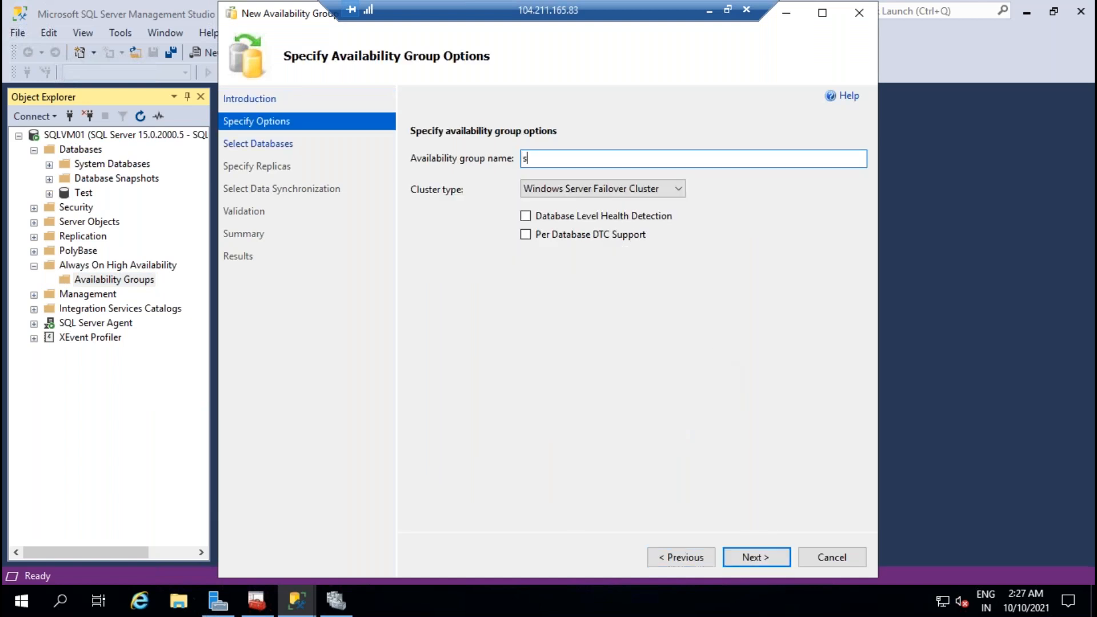
{"action": "type", "text": "qlagrop"}
{"action": "key", "text": "Return"}
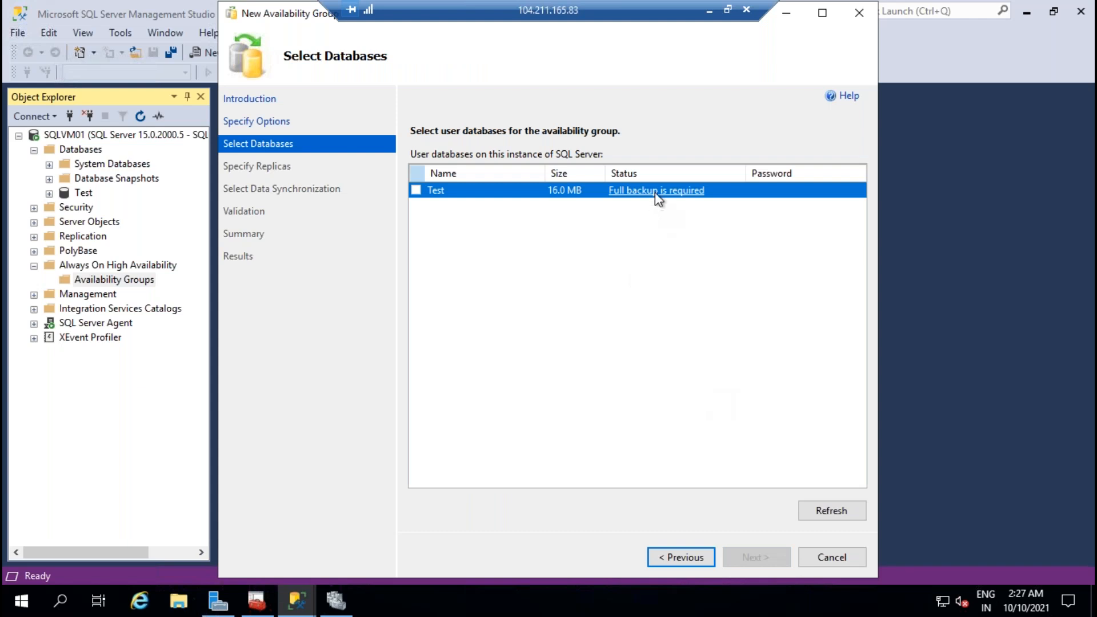
{"action": "left_click", "coordinate": [654, 191]}
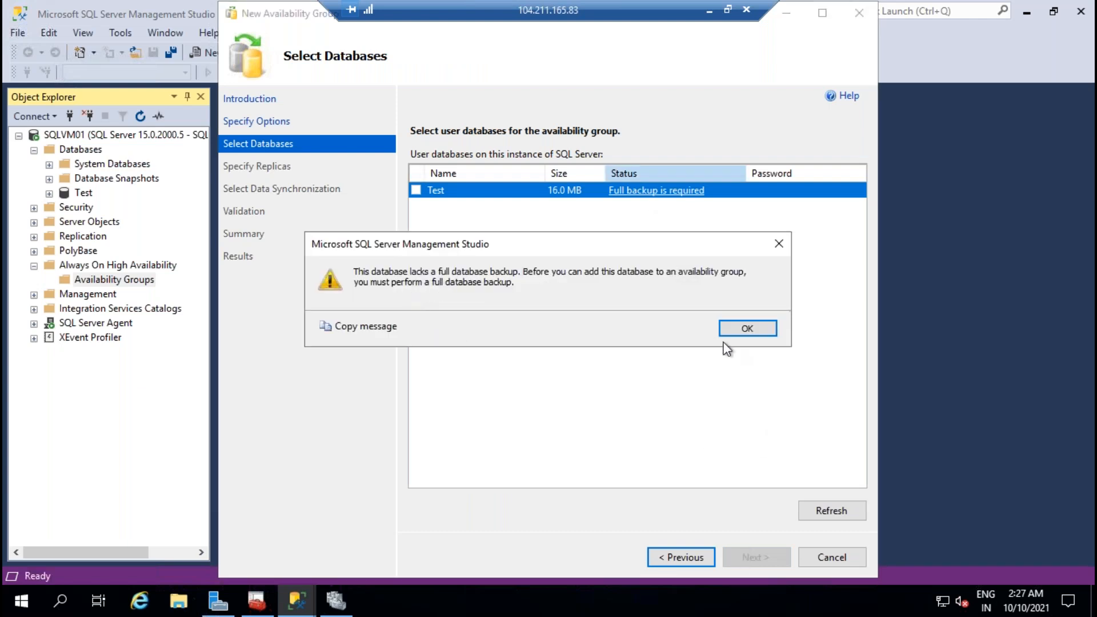
{"action": "left_click", "coordinate": [742, 330]}
{"action": "left_click", "coordinate": [831, 558]}
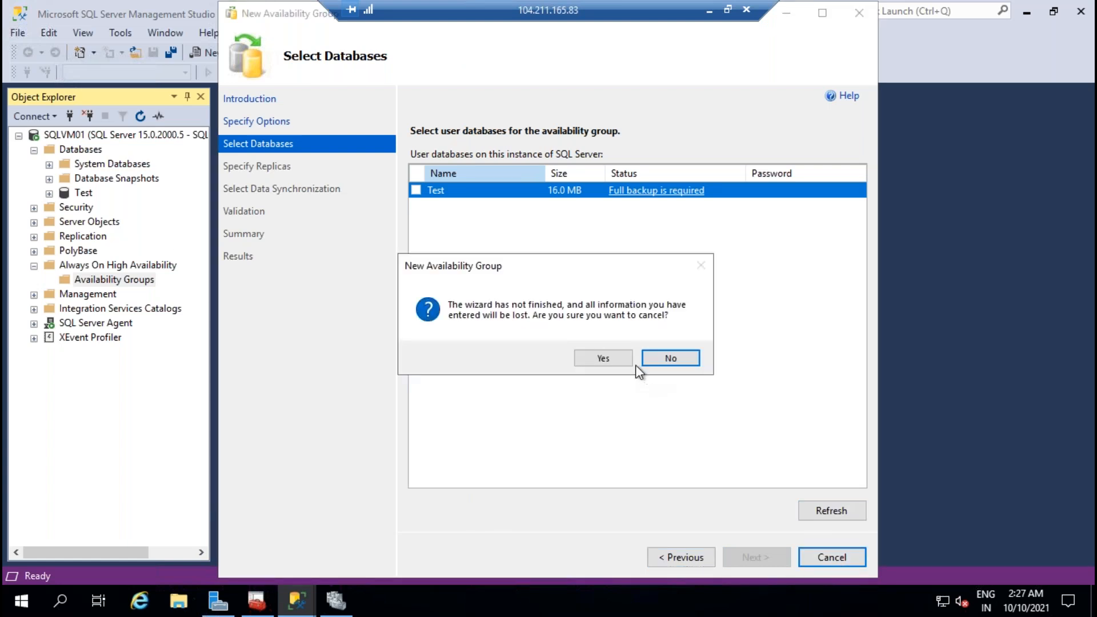
{"action": "left_click", "coordinate": [611, 359]}
Step: Take a full backup of the Test database and relaunch the New Availability Group Wizard
{"action": "right_click", "coordinate": [89, 197]}
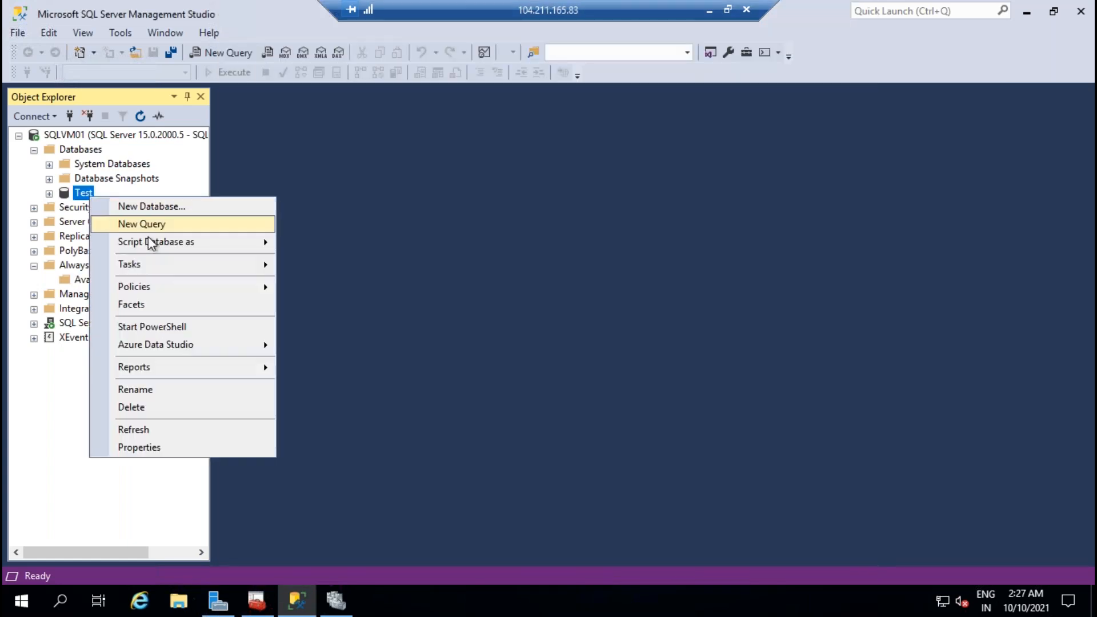
{"action": "mouse_move", "coordinate": [166, 262]}
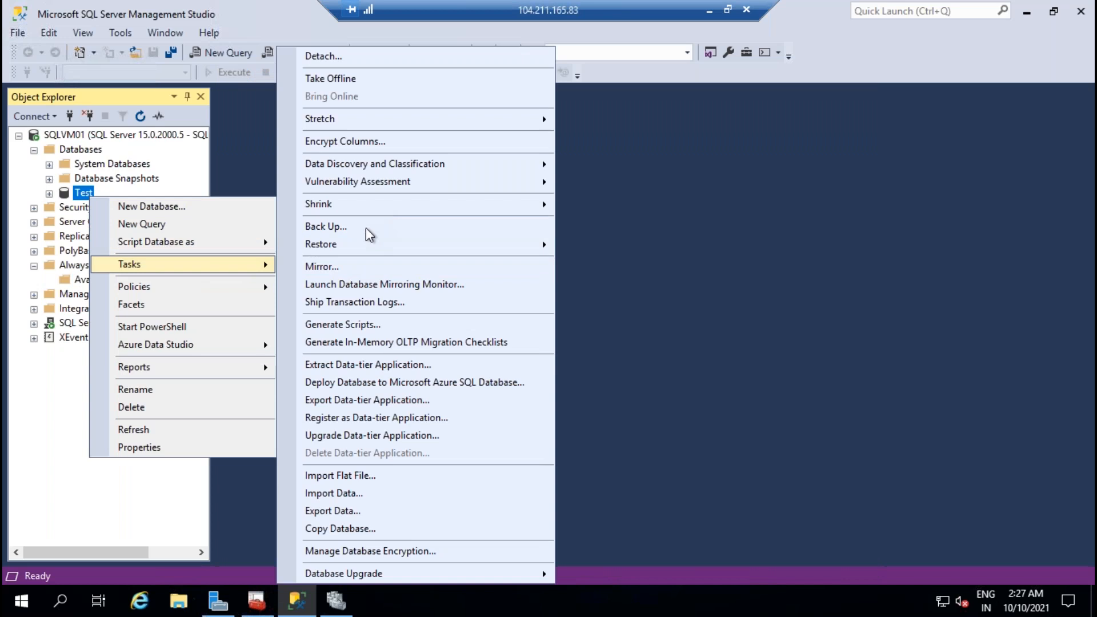
{"action": "left_click", "coordinate": [364, 229]}
{"action": "left_click", "coordinate": [880, 548]}
{"action": "left_click", "coordinate": [834, 326]}
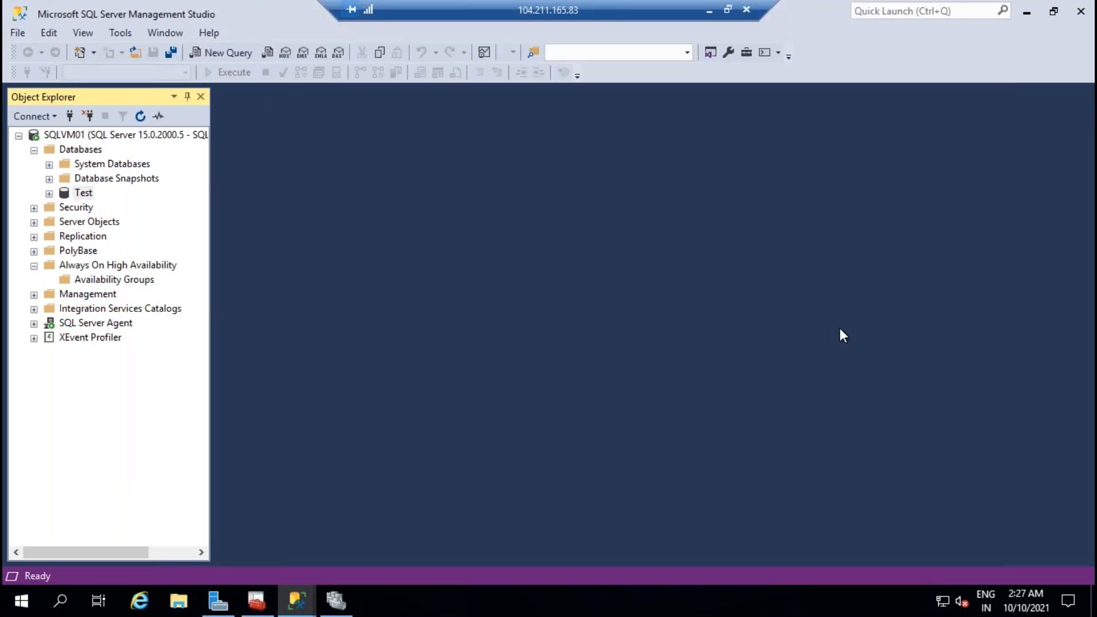
{"action": "right_click", "coordinate": [106, 280]}
{"action": "left_click", "coordinate": [194, 286]}
Step: Name the availability group SQLAGGOU, checking cluster roles in Failover Cluster Manager meanwhile
{"action": "left_click", "coordinate": [766, 558]}
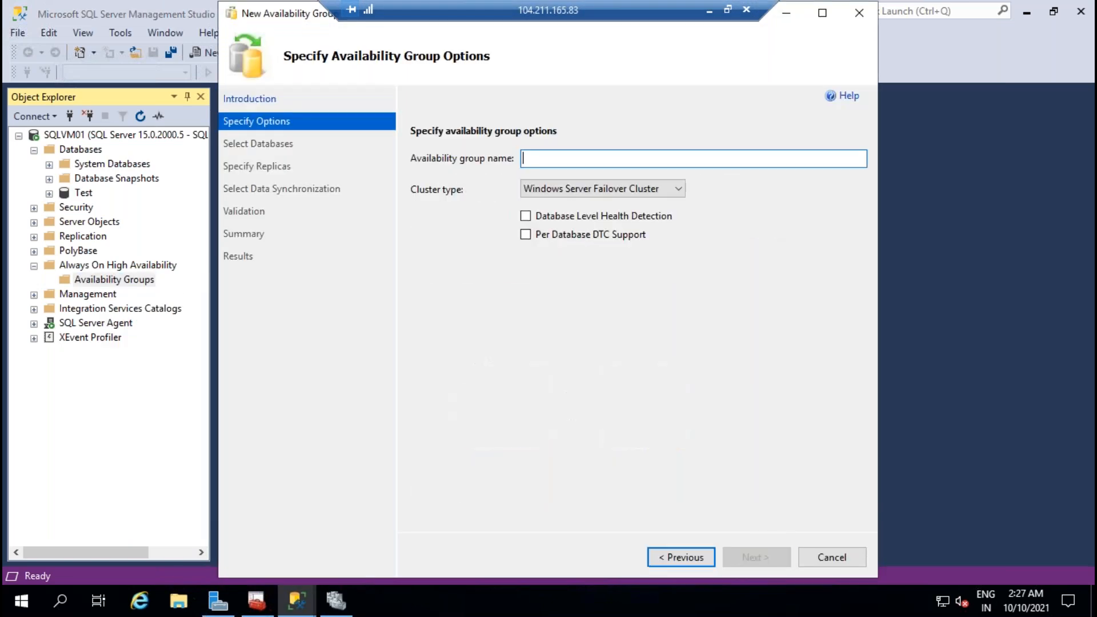
{"action": "type", "text": "S"}
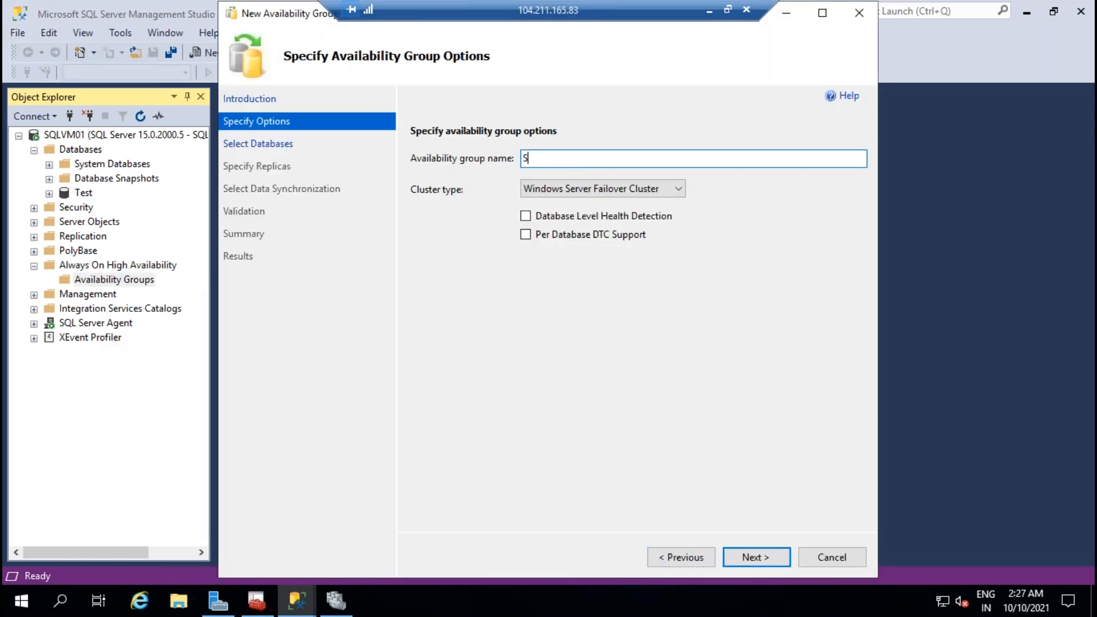
{"action": "type", "text": "QLAGGOUP"}
{"action": "left_click", "coordinate": [336, 599]}
{"action": "left_click", "coordinate": [75, 101]}
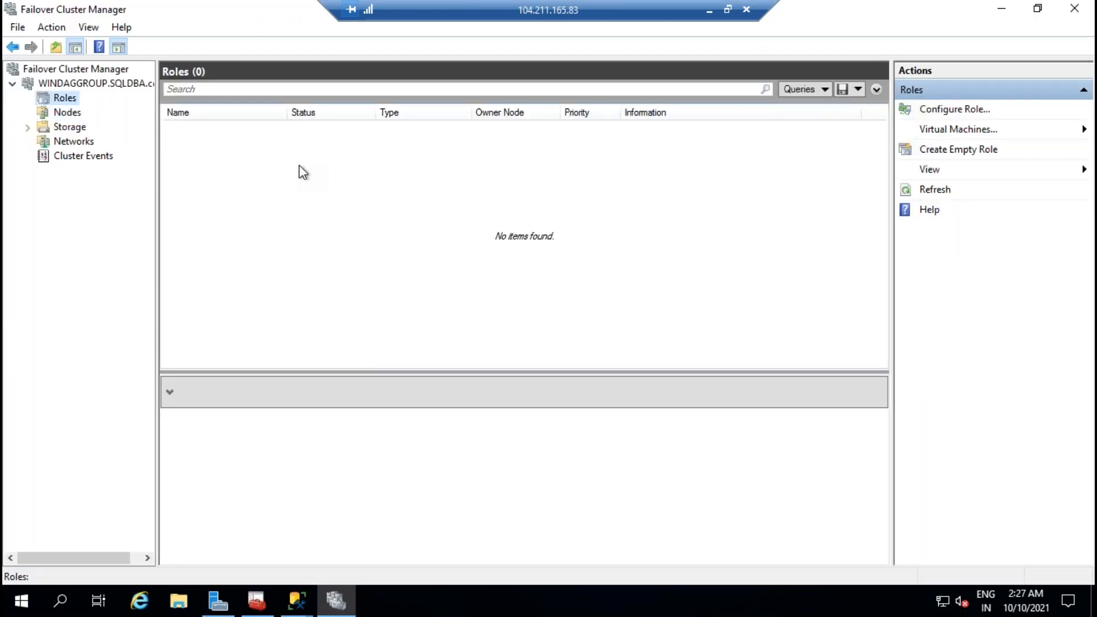
{"action": "left_click", "coordinate": [297, 604]}
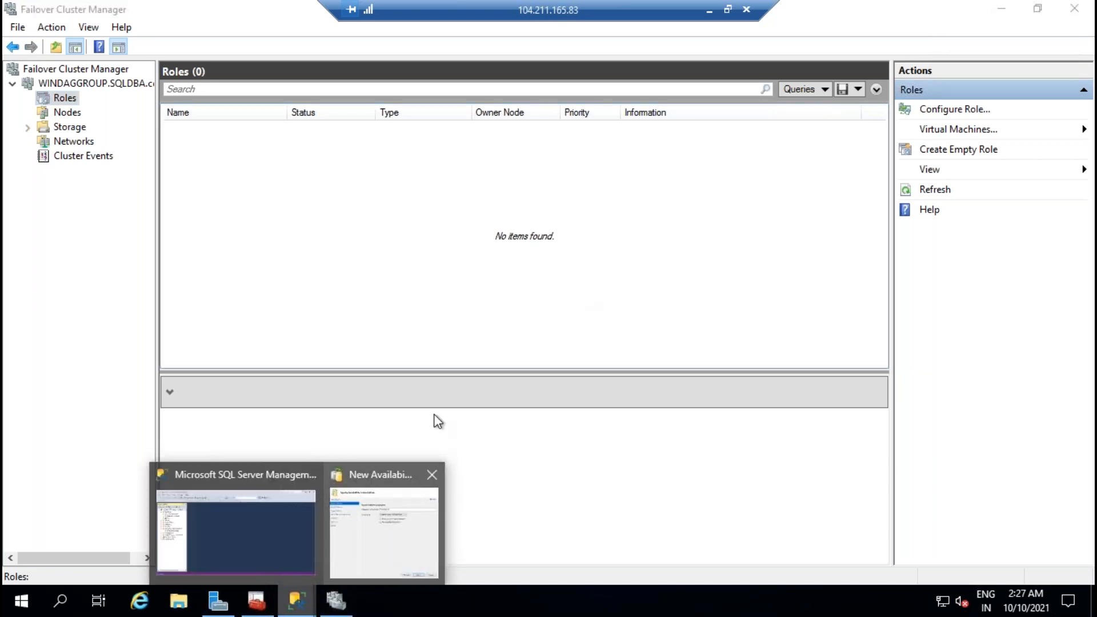
{"action": "left_click", "coordinate": [394, 531]}
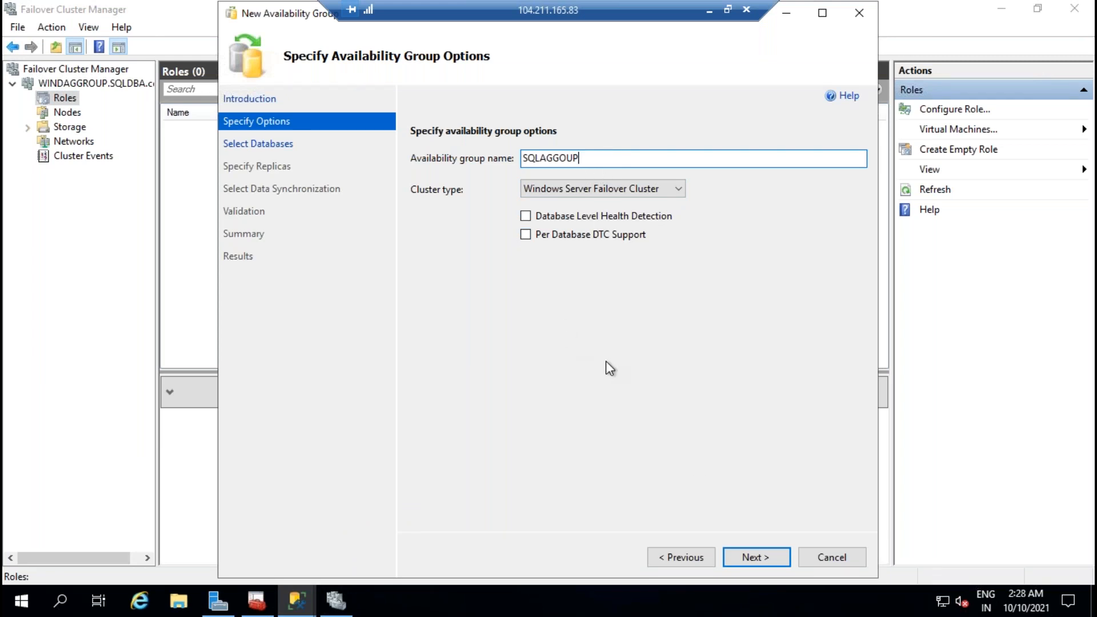
Step: Select the Test database for the group, then open File Explorer at This PC
{"action": "left_click", "coordinate": [754, 557]}
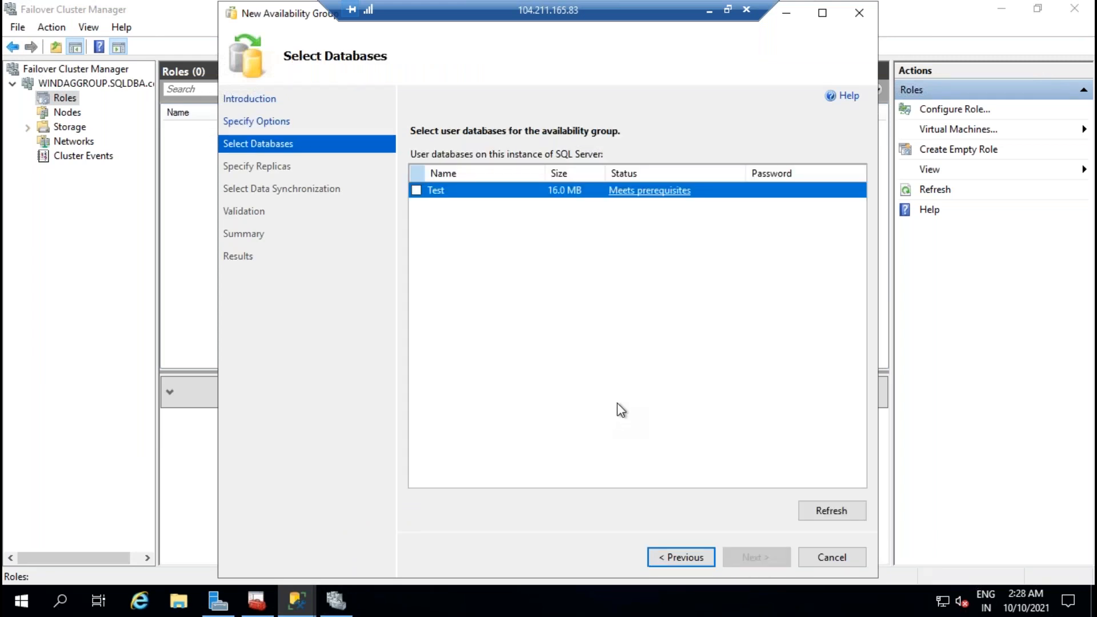
{"action": "left_click", "coordinate": [416, 190]}
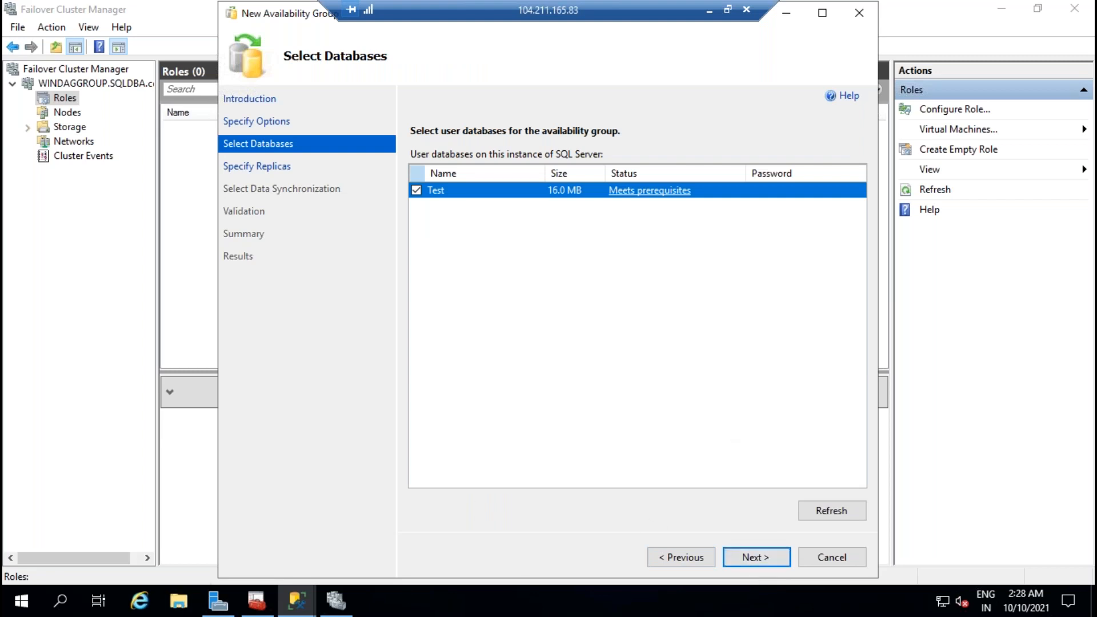
{"action": "left_click", "coordinate": [179, 601]}
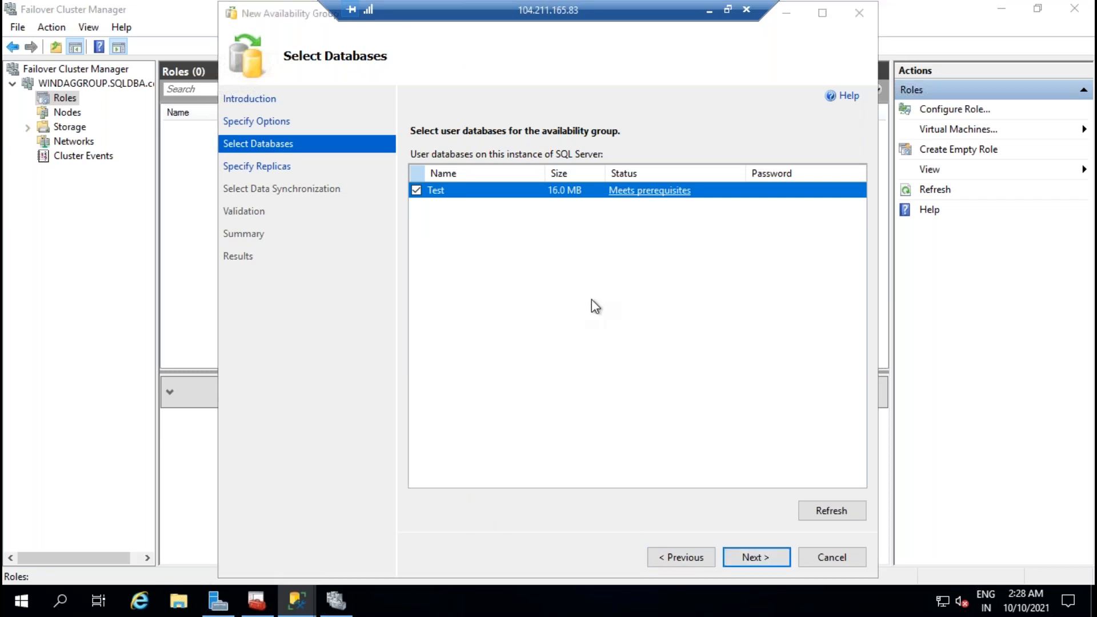
{"action": "left_click", "coordinate": [155, 258]}
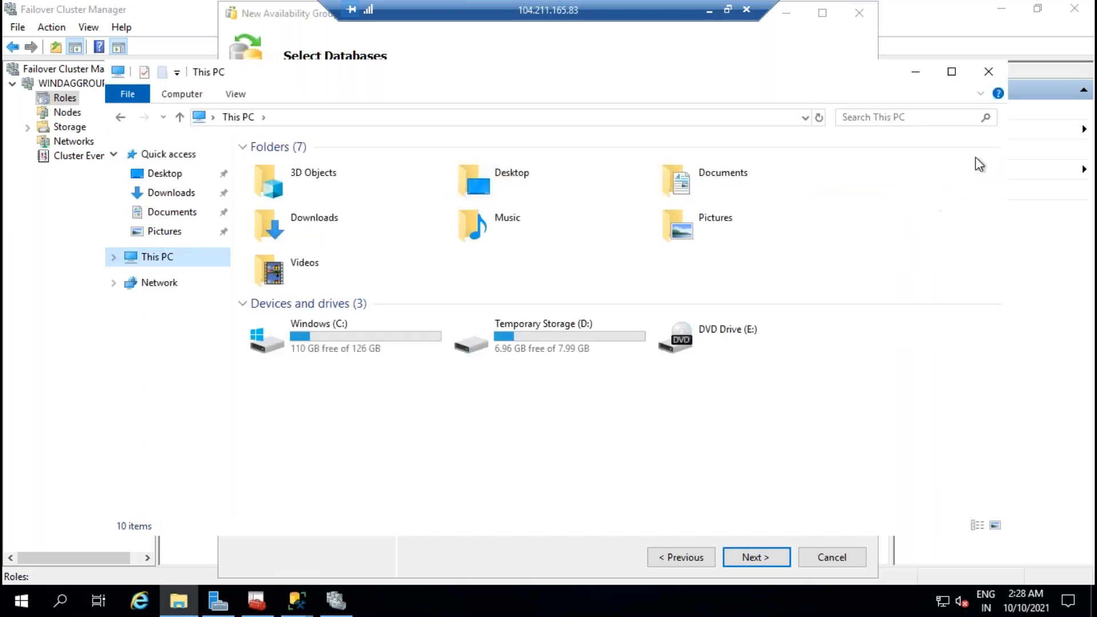
Step: Create a new folder named 'backups' on the C: drive
{"action": "left_click", "coordinate": [951, 71]}
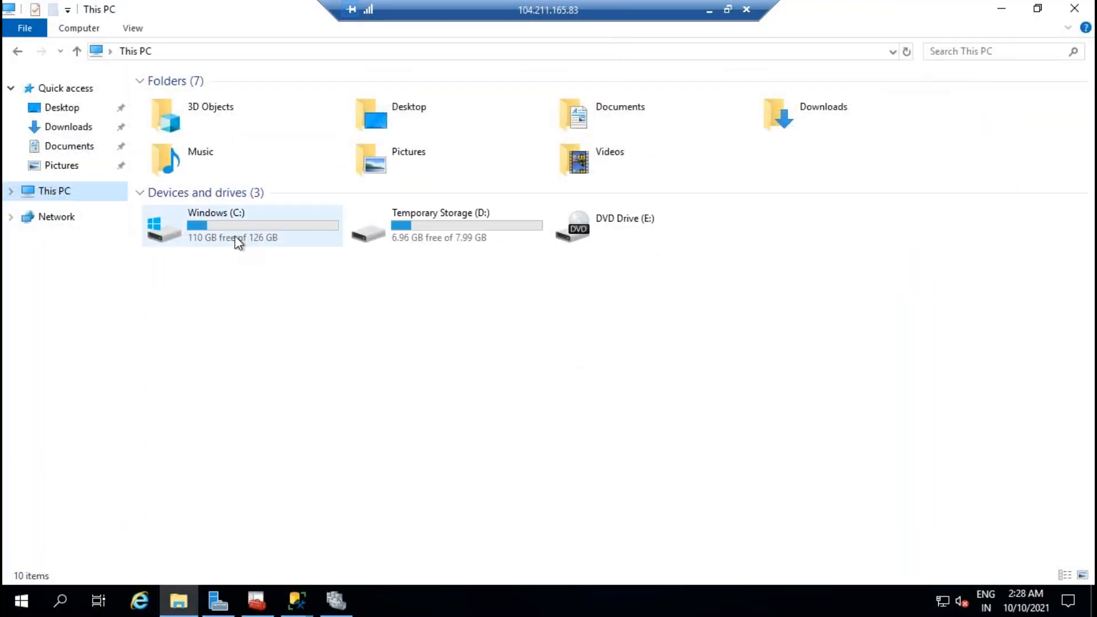
{"action": "double_click", "coordinate": [239, 244]}
{"action": "right_click", "coordinate": [322, 321]}
{"action": "mouse_move", "coordinate": [444, 477]}
{"action": "left_click", "coordinate": [514, 473]}
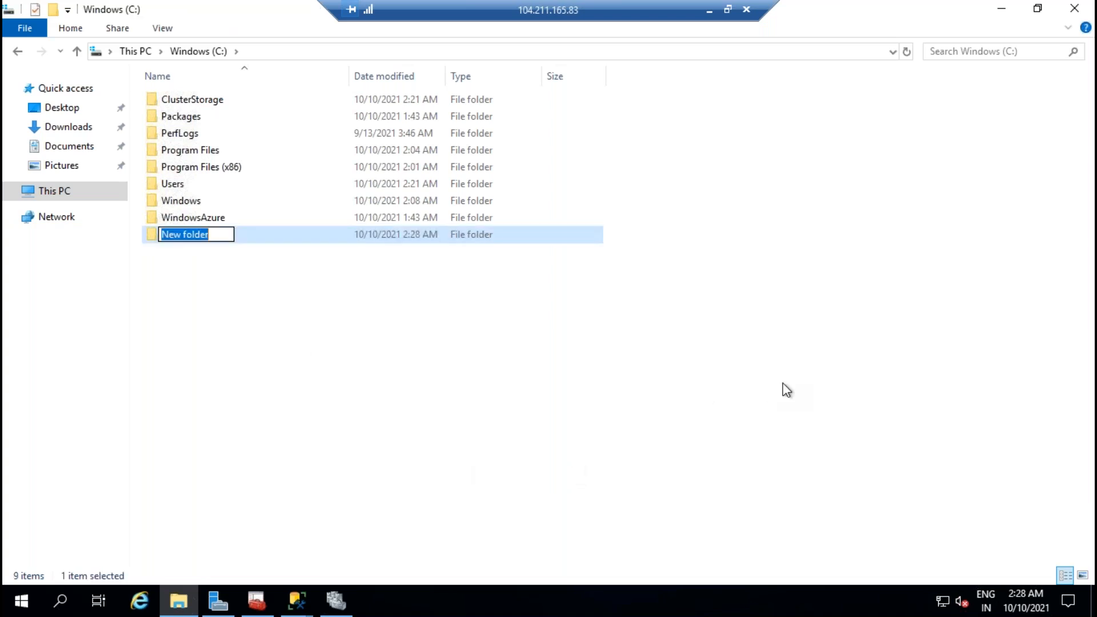
{"action": "type", "text": "backups"}
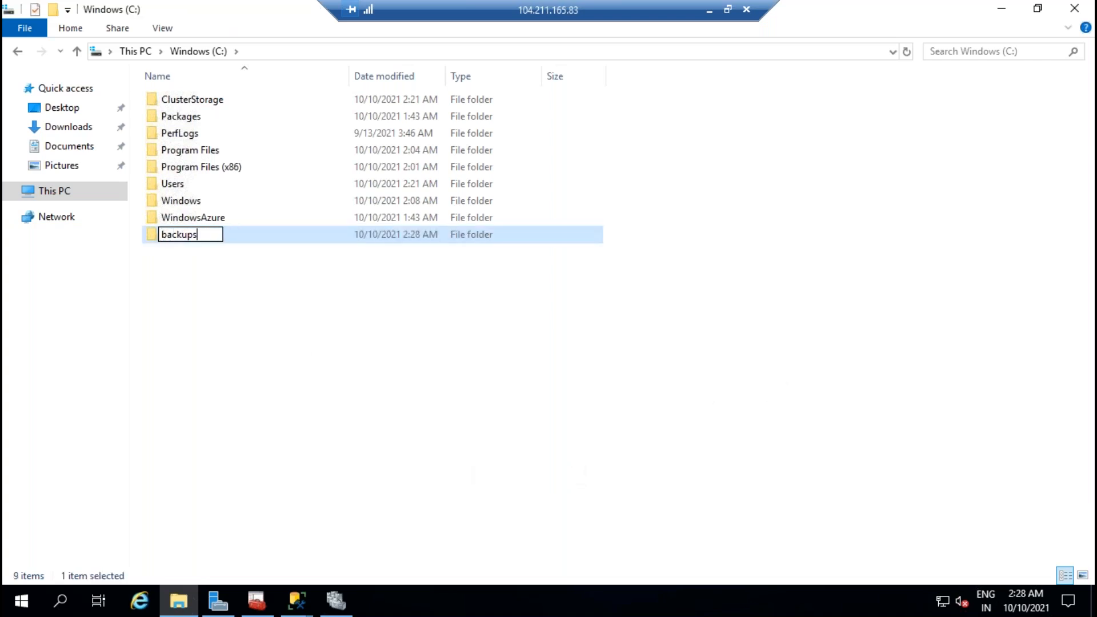
{"action": "key", "text": "Return"}
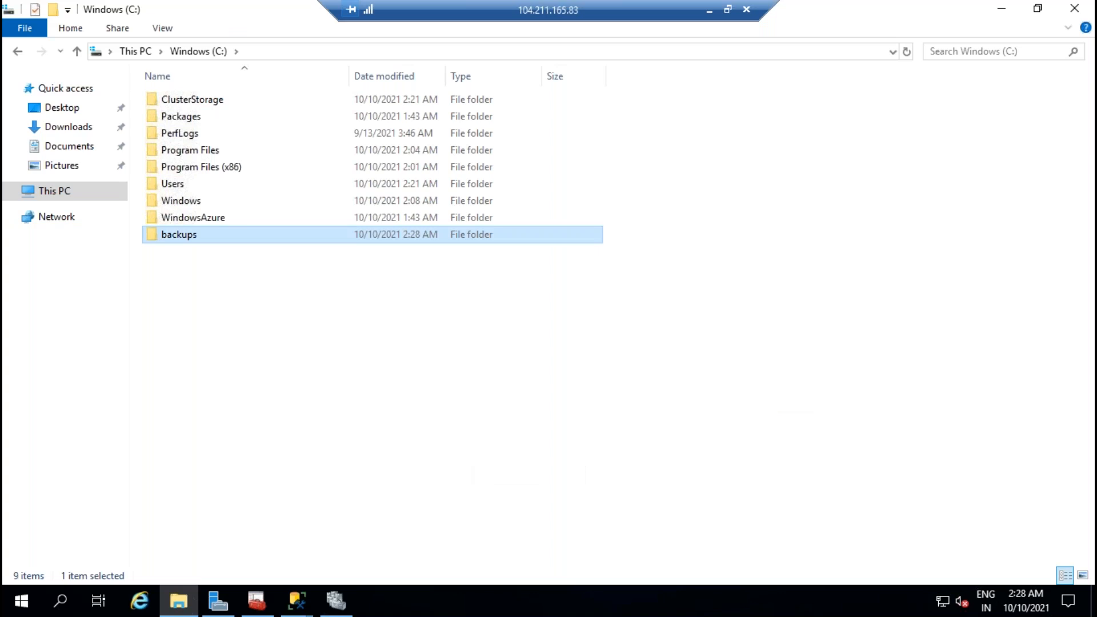
Step: Share the backups folder with Everyone at Read/Write permission
{"action": "right_click", "coordinate": [177, 227]}
{"action": "left_click", "coordinate": [253, 497]}
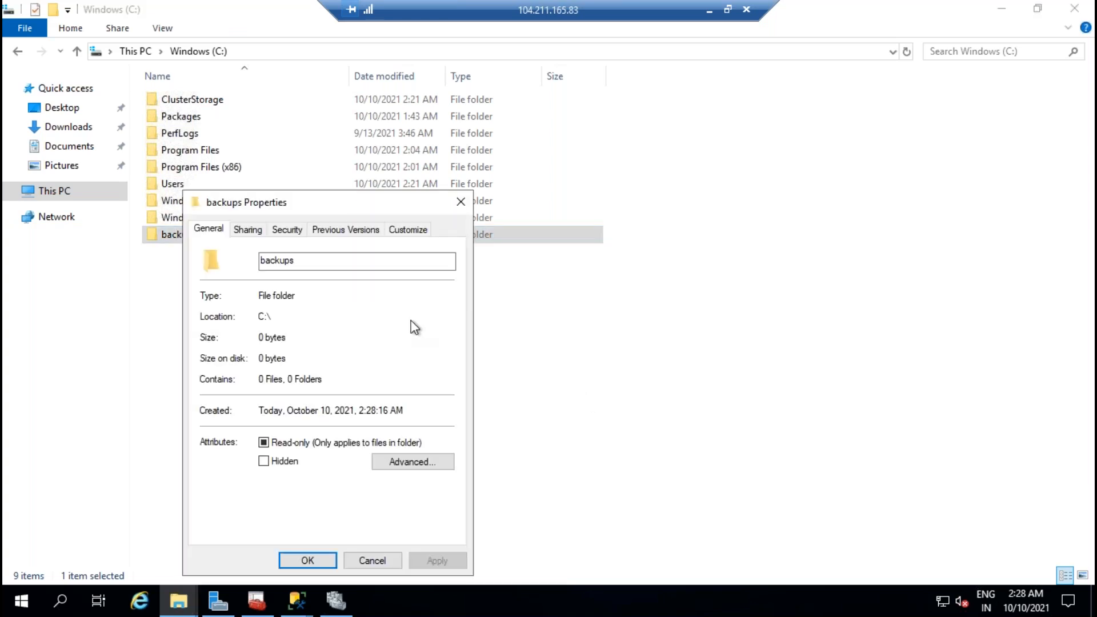
{"action": "left_click", "coordinate": [249, 230]}
{"action": "left_click", "coordinate": [247, 341]}
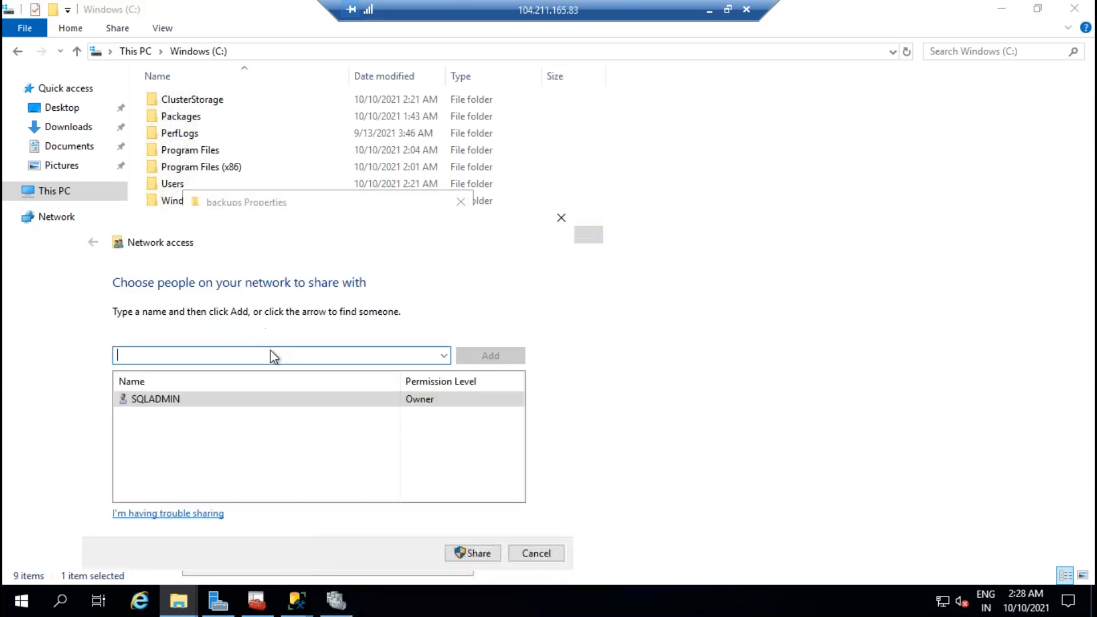
{"action": "left_click", "coordinate": [444, 355]}
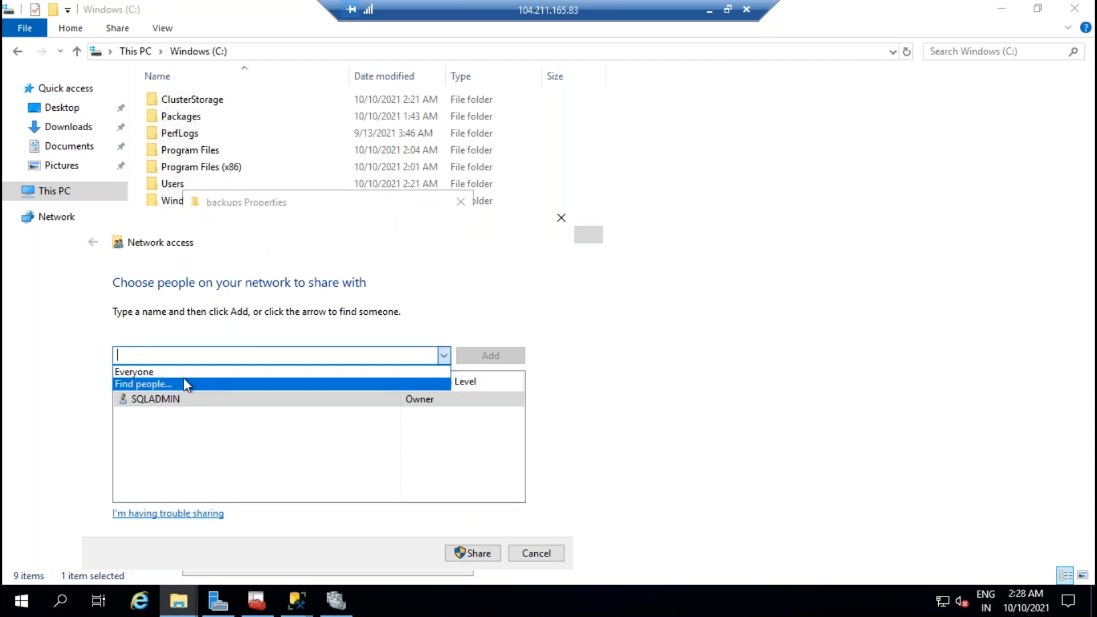
{"action": "left_click", "coordinate": [157, 371]}
{"action": "left_click", "coordinate": [502, 355]}
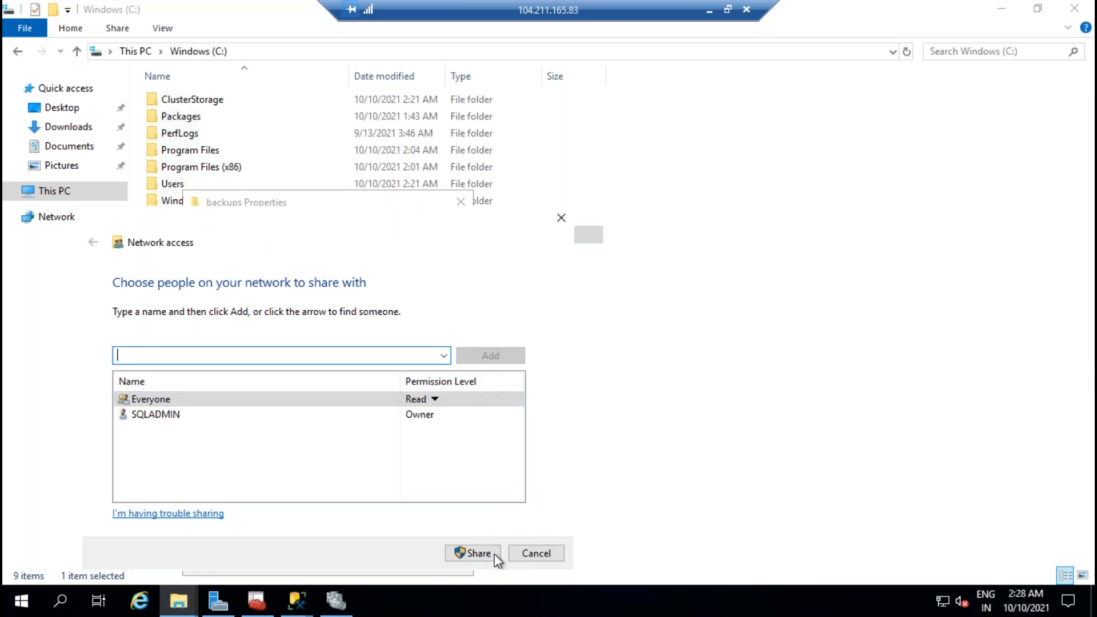
{"action": "left_click", "coordinate": [434, 398]}
{"action": "left_click", "coordinate": [479, 418]}
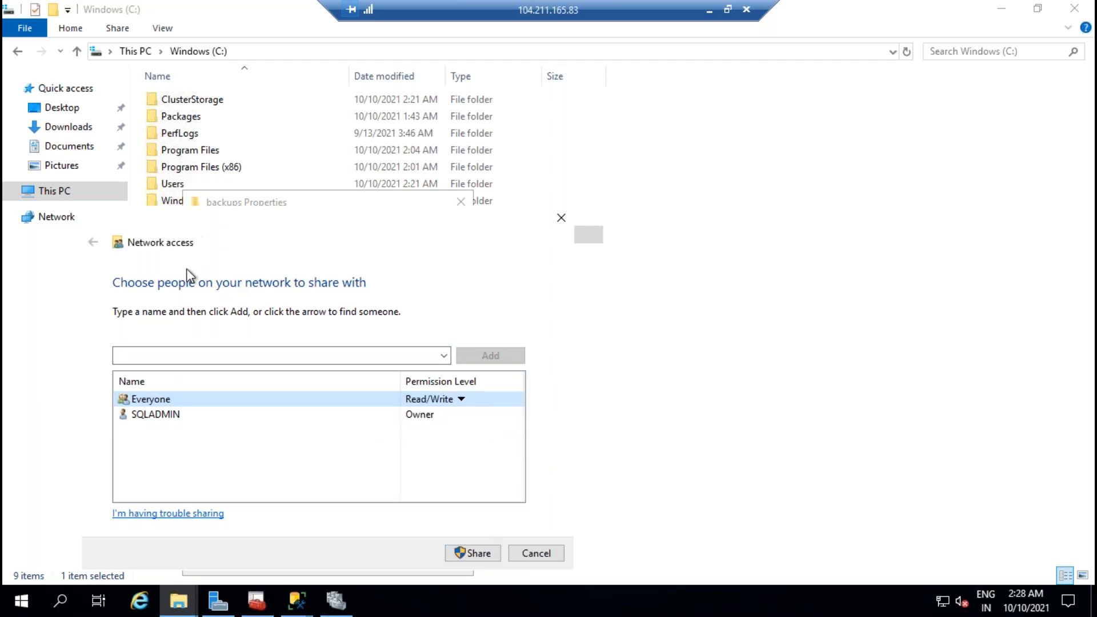
{"action": "left_click", "coordinate": [478, 553]}
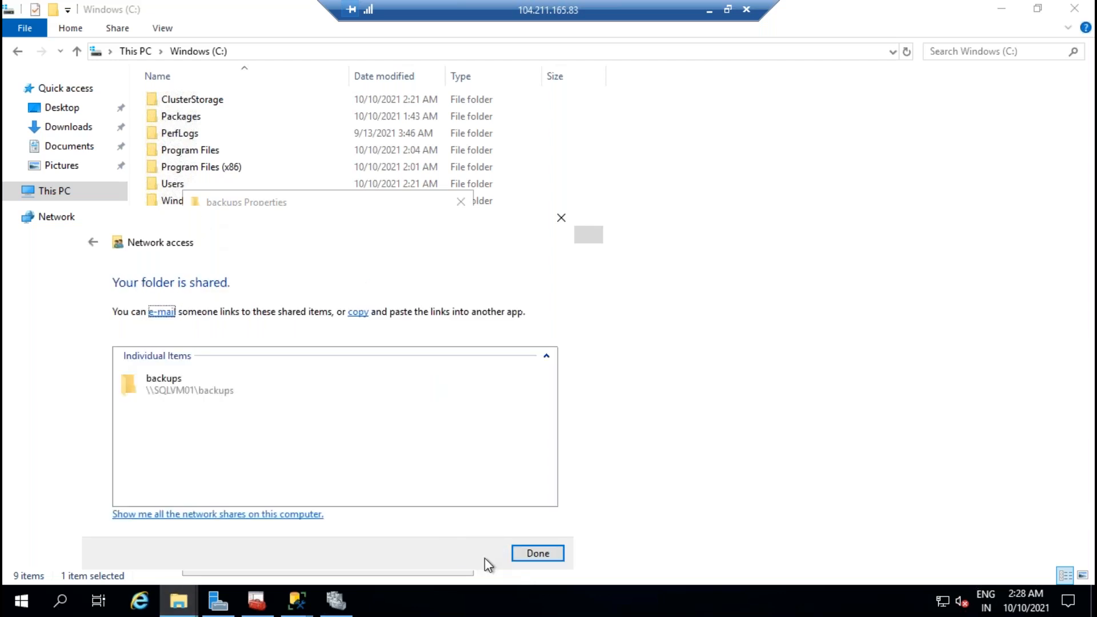
Step: Open the share and reveal its full network path \\SQLVM01\backups
{"action": "left_click", "coordinate": [231, 398]}
{"action": "double_click", "coordinate": [229, 393]}
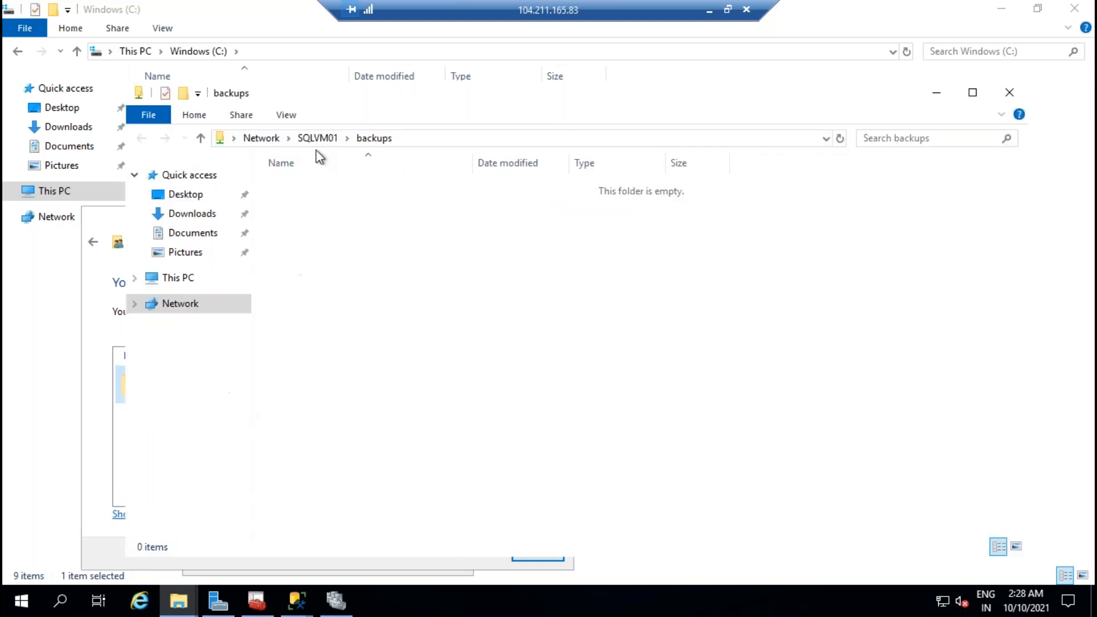
{"action": "left_click", "coordinate": [519, 145]}
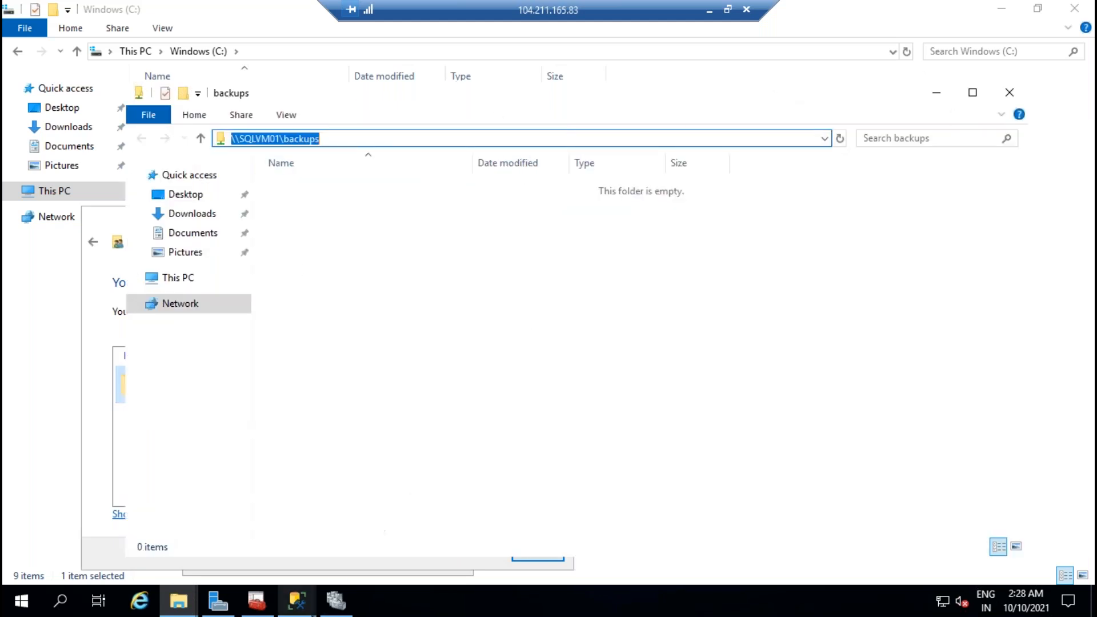
{"action": "left_click", "coordinate": [297, 601]}
Step: Add SQLVM02 as a secondary replica in the availability group wizard
{"action": "left_click", "coordinate": [429, 535]}
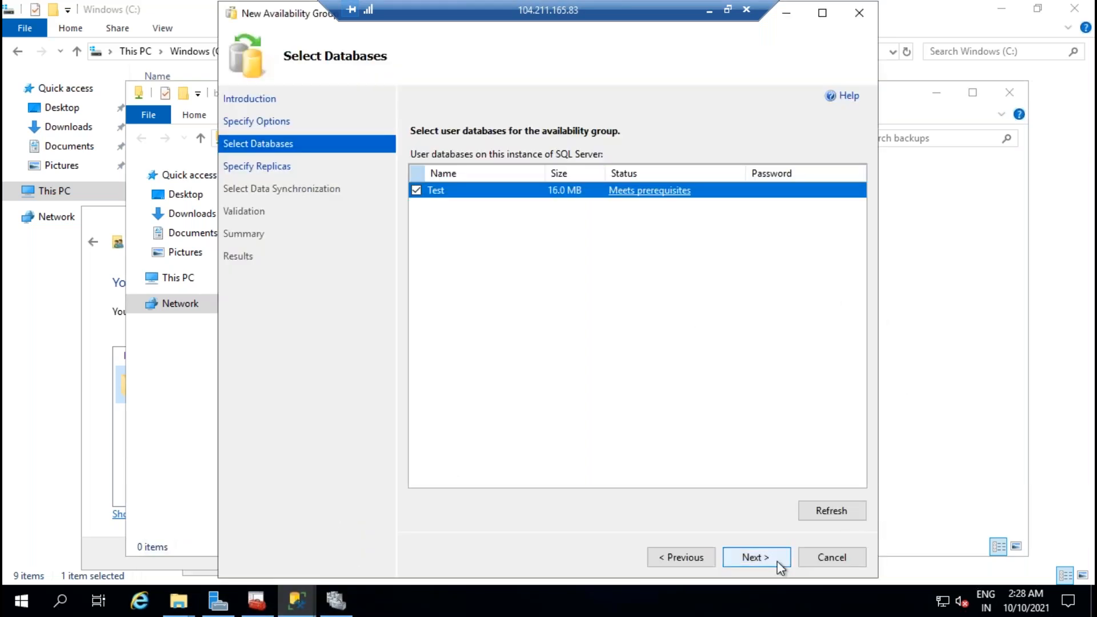
{"action": "left_click", "coordinate": [754, 557]}
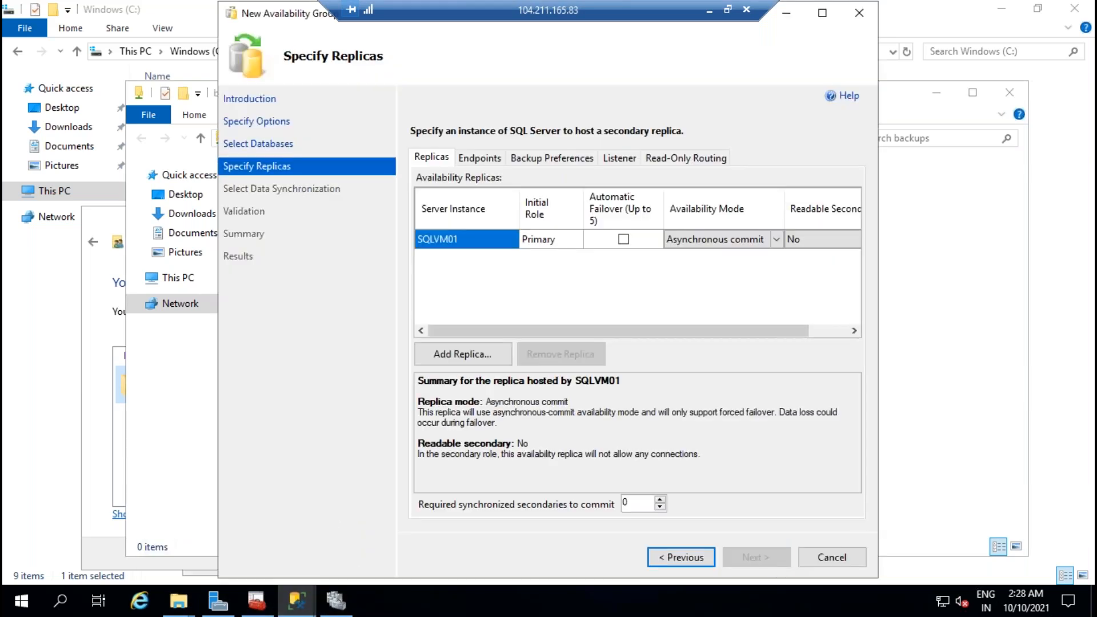
{"action": "left_click", "coordinate": [473, 355]}
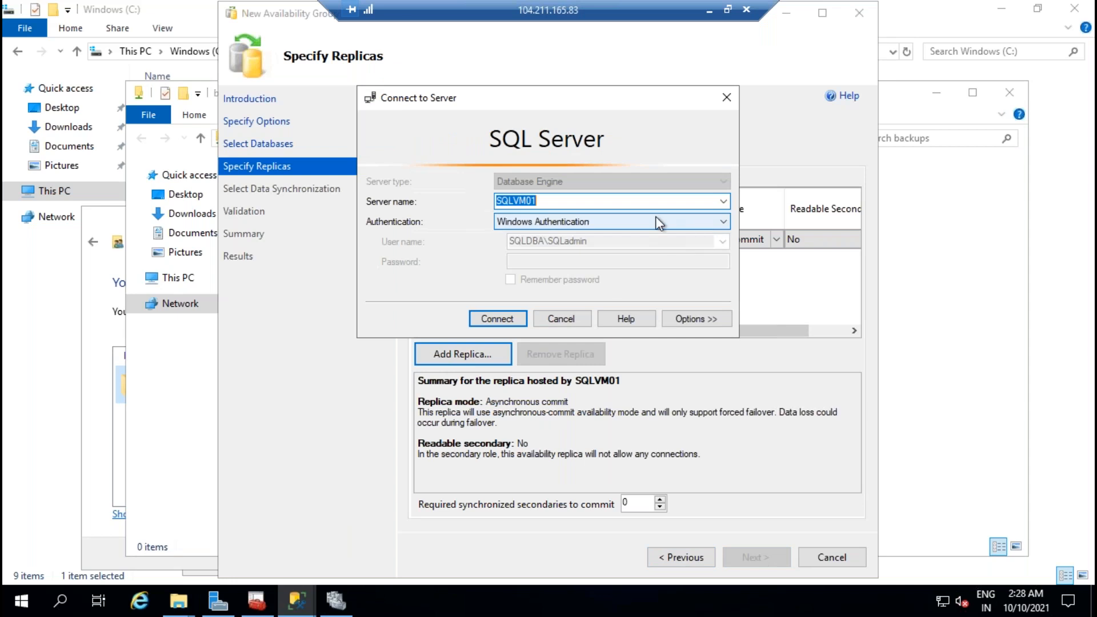
{"action": "left_click", "coordinate": [579, 199]}
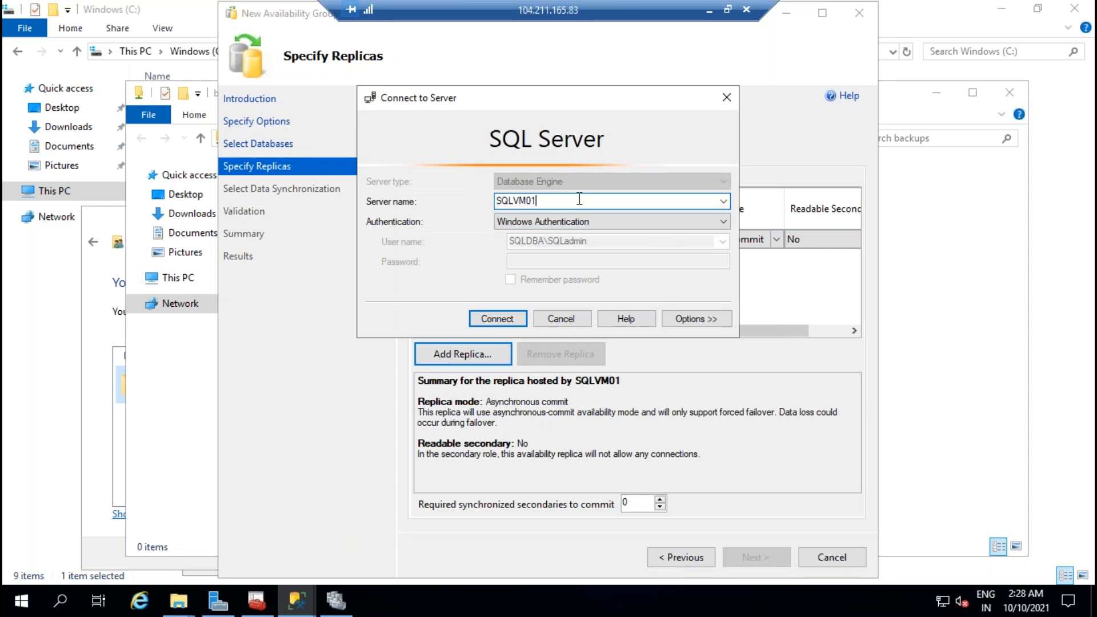
{"action": "type", "text": "2"}
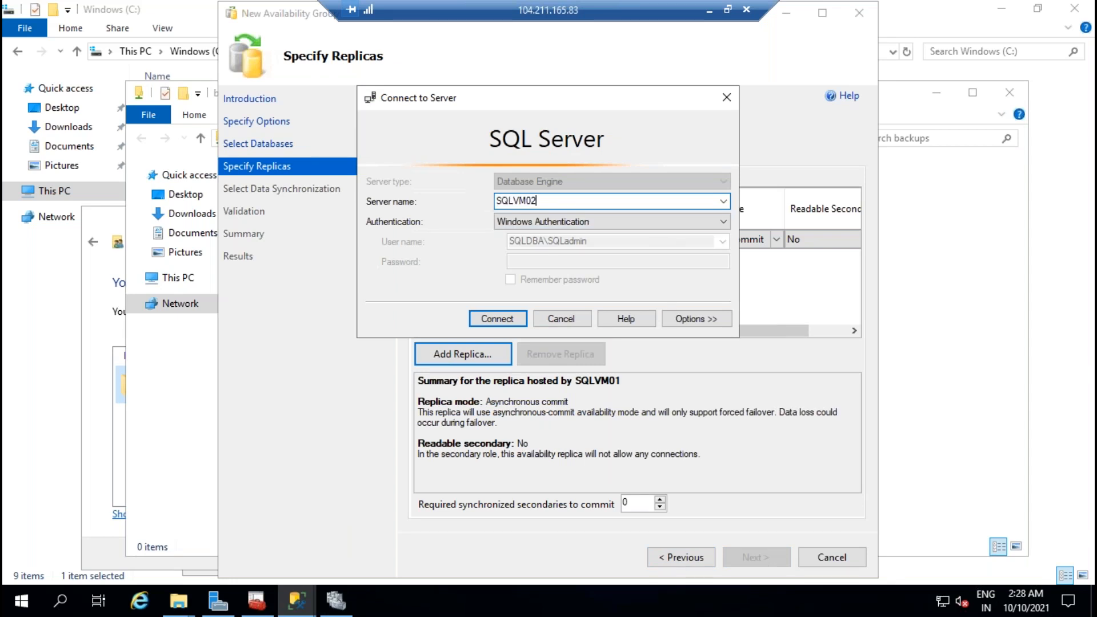
{"action": "left_click", "coordinate": [521, 317]}
Step: Enable Automatic Failover for both SQLVM02 and SQLVM01 with synchronous commit
{"action": "left_click", "coordinate": [615, 257]}
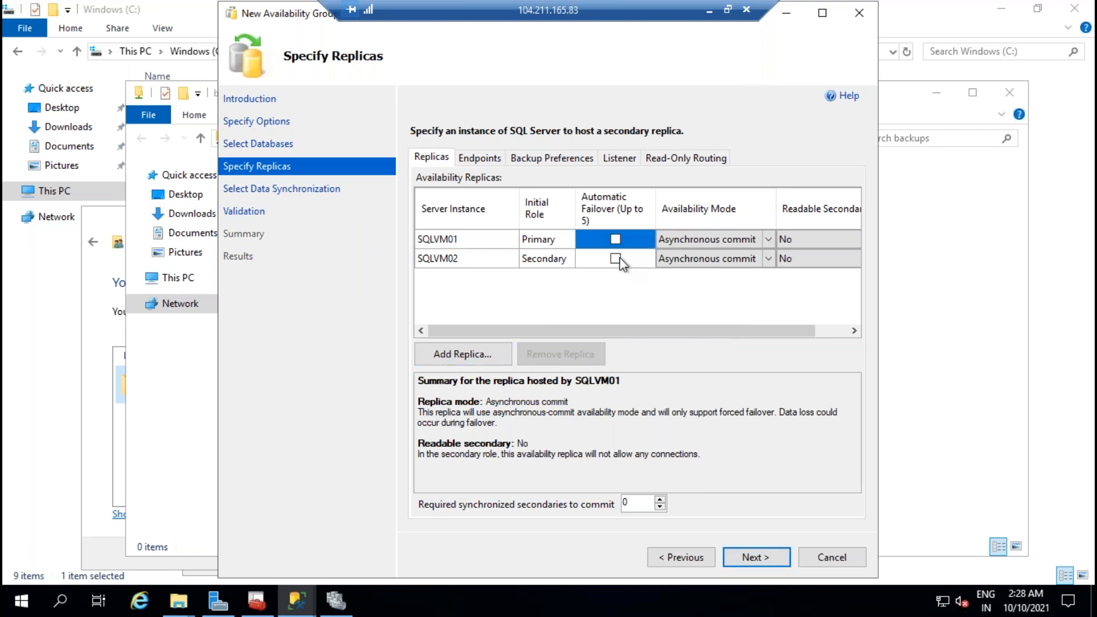
{"action": "left_click", "coordinate": [615, 238]}
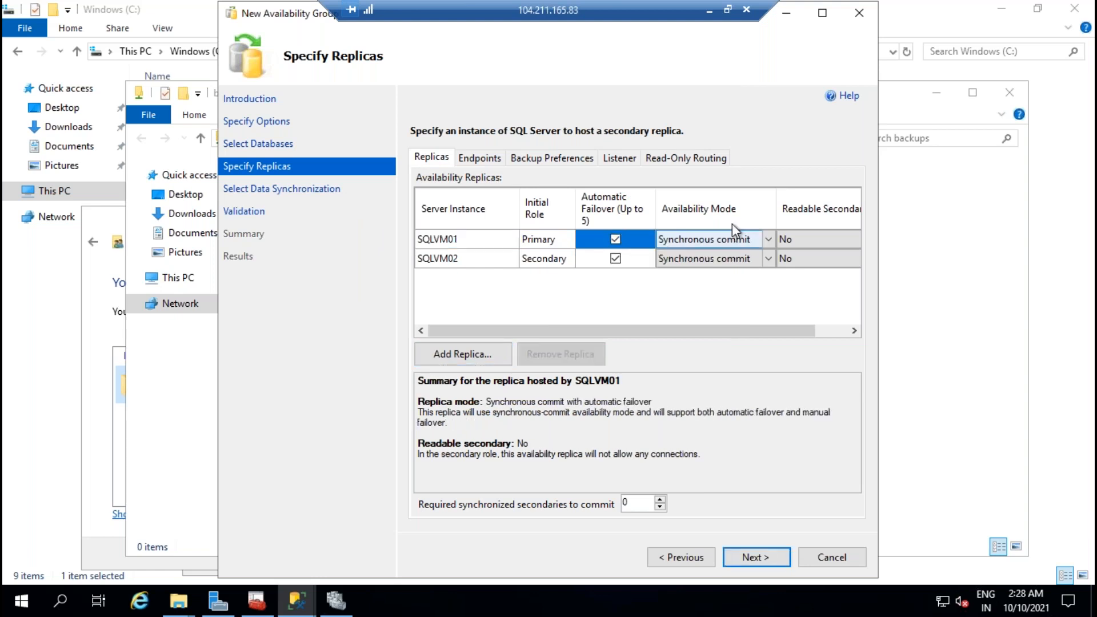
{"action": "left_click", "coordinate": [823, 13]}
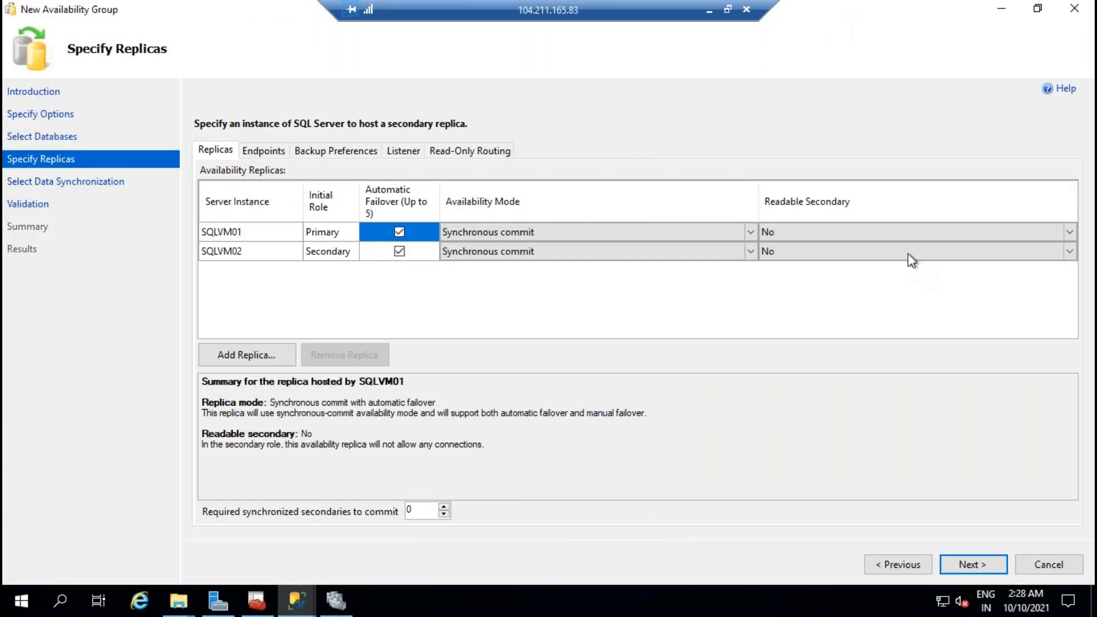
Step: Try Read-intent only, then set Readable Secondary to Yes for SQLVM01 and SQLVM02
{"action": "left_click", "coordinate": [901, 236]}
{"action": "left_click", "coordinate": [901, 236]}
{"action": "left_click", "coordinate": [815, 284]}
{"action": "left_click", "coordinate": [818, 255]}
{"action": "left_click", "coordinate": [818, 253]}
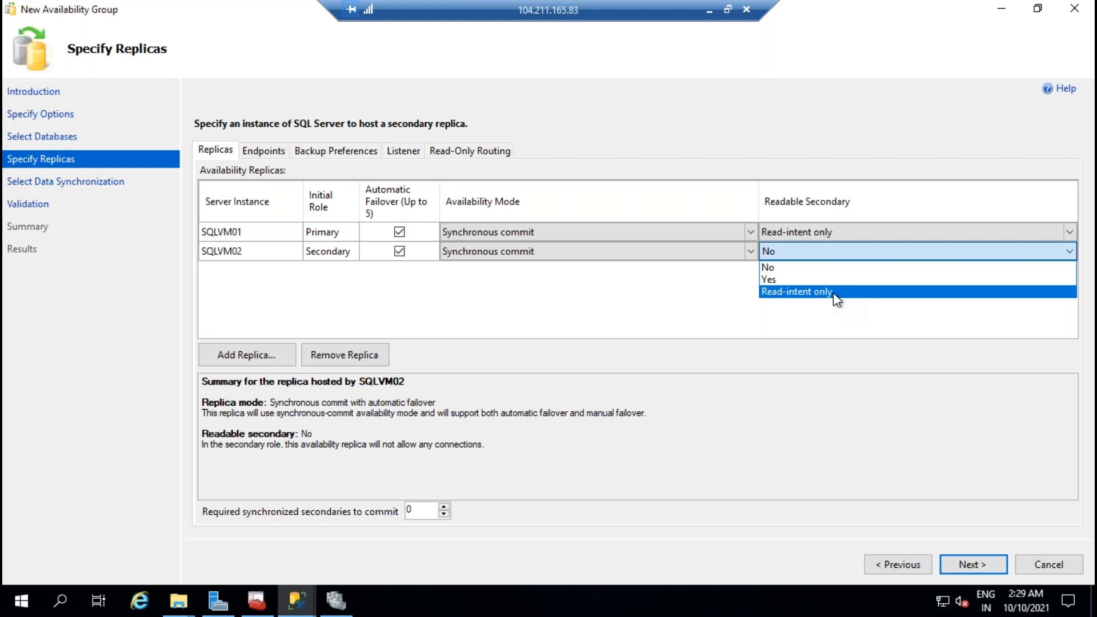
{"action": "left_click", "coordinate": [833, 291]}
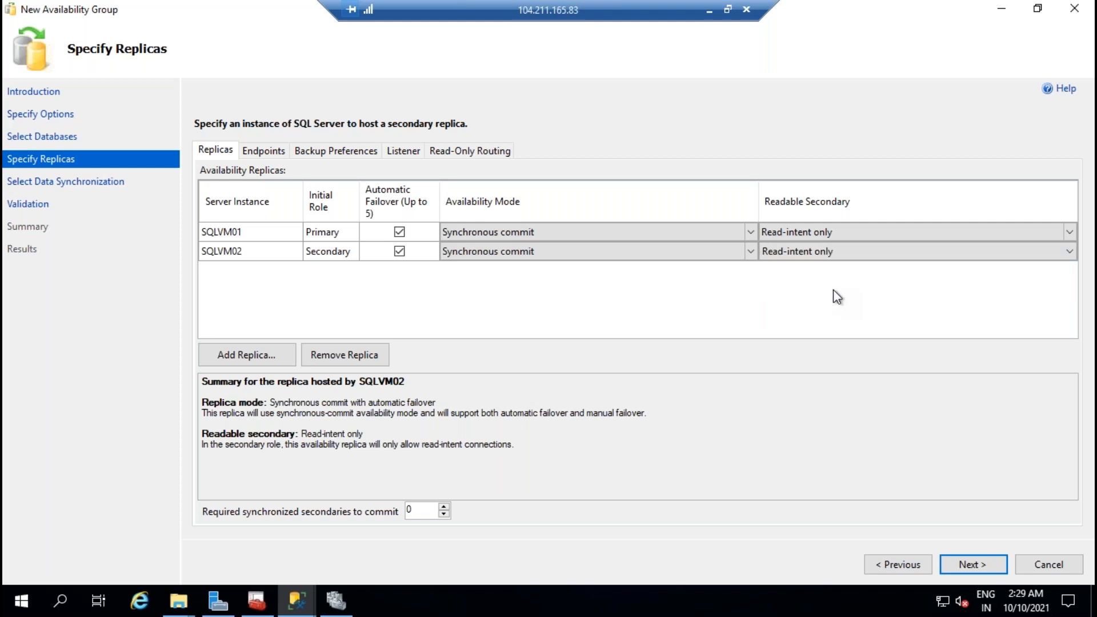
{"action": "left_click", "coordinate": [823, 233]}
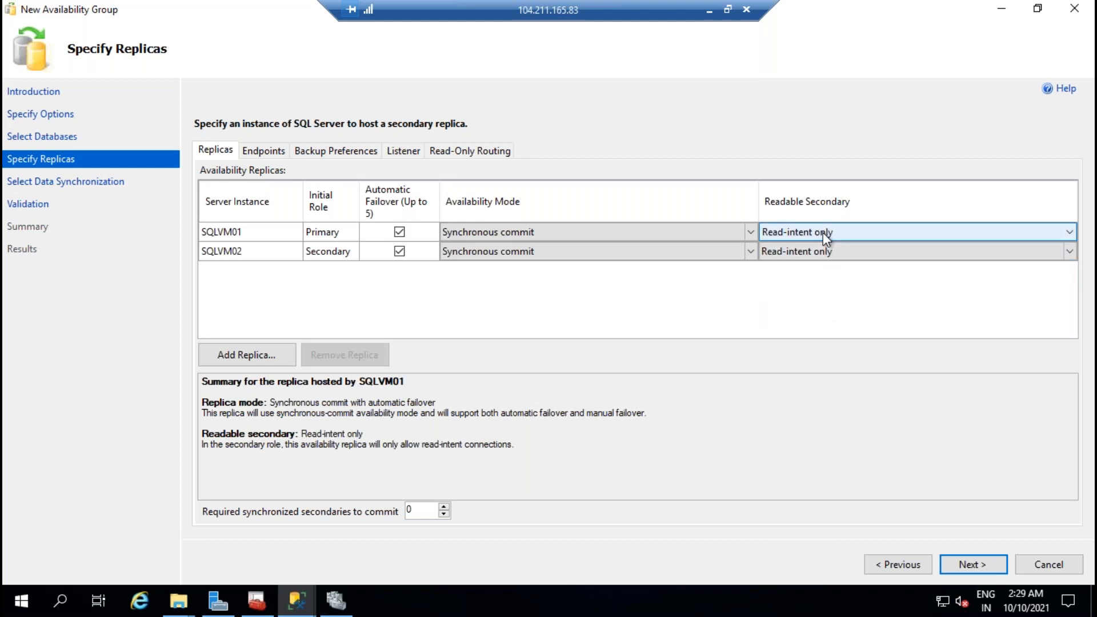
{"action": "left_click", "coordinate": [822, 232]}
{"action": "left_click", "coordinate": [800, 261]}
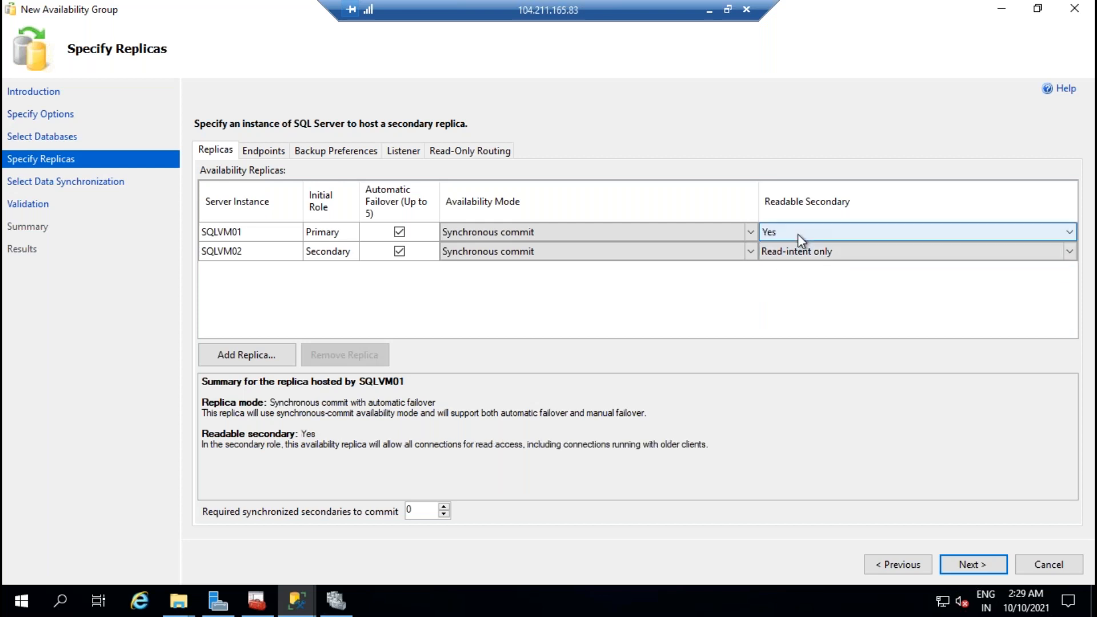
{"action": "left_click", "coordinate": [798, 252]}
{"action": "left_click", "coordinate": [797, 253]}
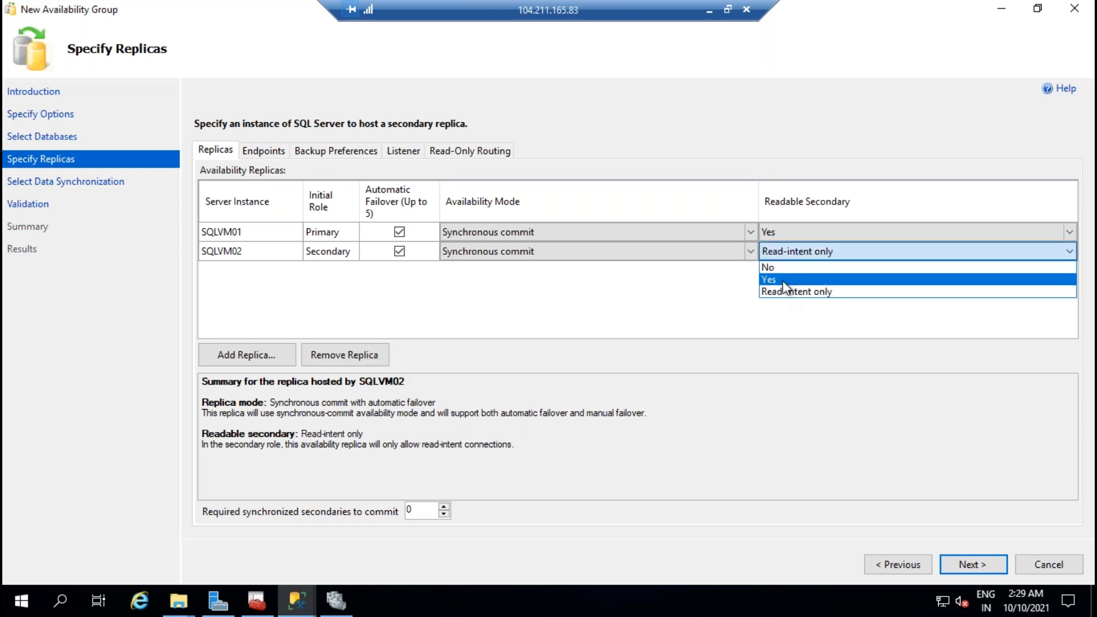
{"action": "left_click", "coordinate": [784, 280]}
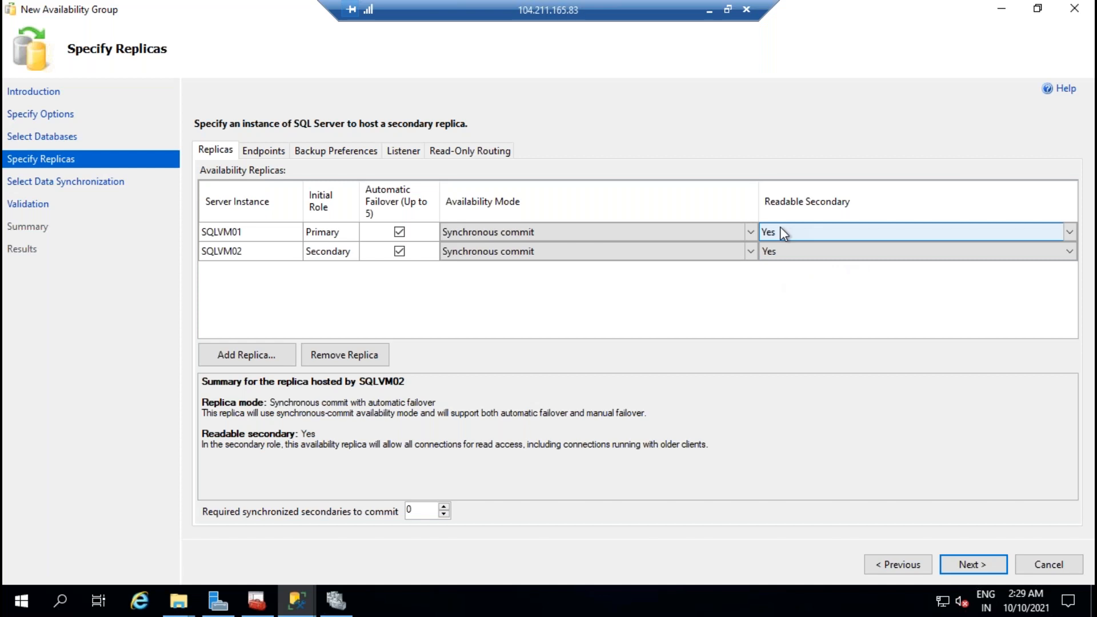
Step: Cycle both replicas' Readable Secondary through No and Read-intent only, returning to Yes
{"action": "left_click", "coordinate": [804, 235]}
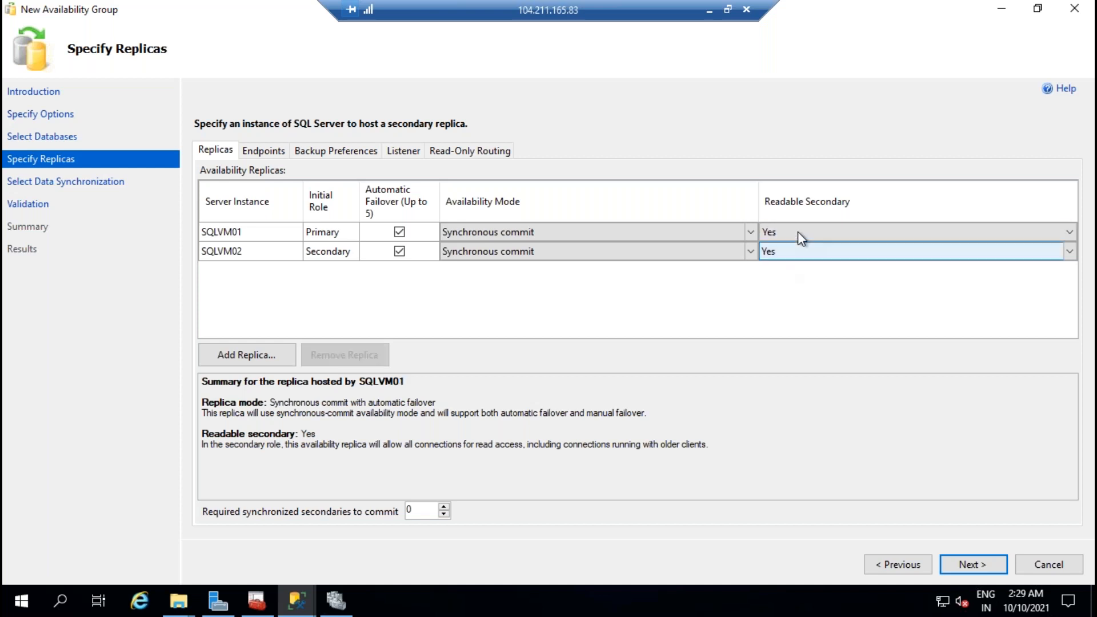
{"action": "left_click", "coordinate": [798, 232]}
{"action": "left_click", "coordinate": [786, 251]}
{"action": "left_click", "coordinate": [803, 253]}
{"action": "left_click", "coordinate": [803, 252]}
{"action": "left_click", "coordinate": [803, 266]}
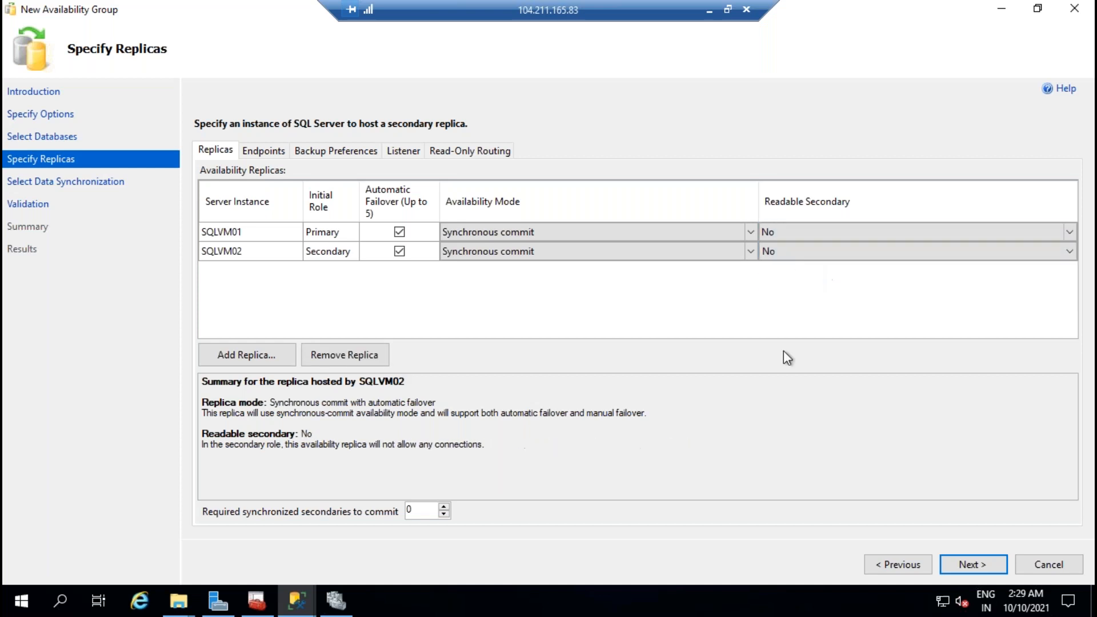
{"action": "left_click", "coordinate": [824, 235]}
{"action": "left_click", "coordinate": [825, 236]}
{"action": "left_click", "coordinate": [811, 273]}
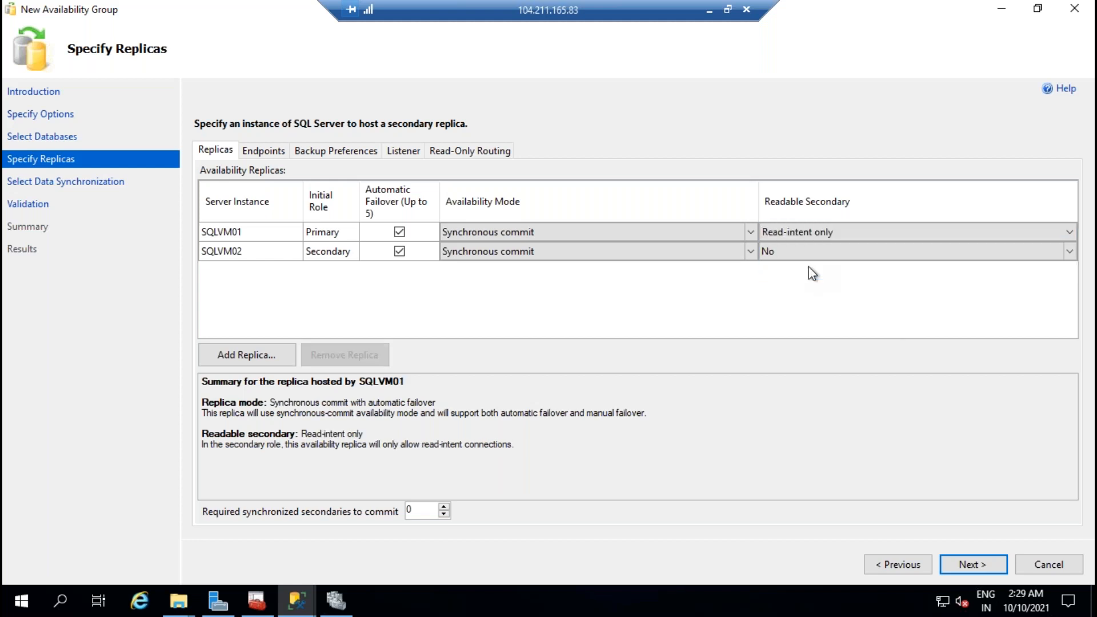
{"action": "left_click", "coordinate": [820, 232]}
{"action": "left_click", "coordinate": [800, 261]}
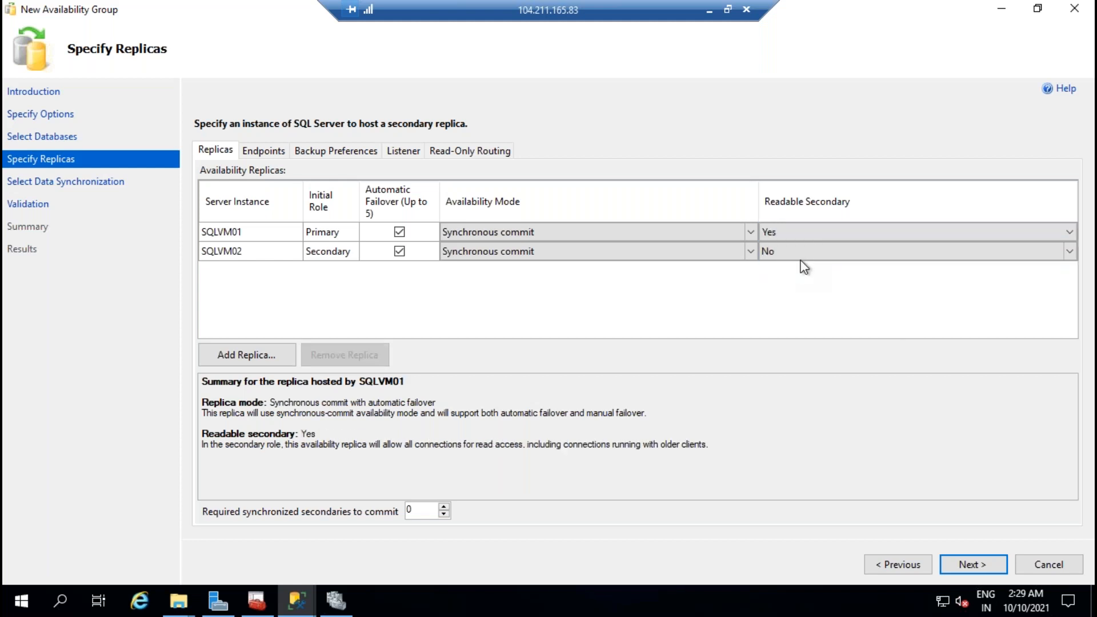
{"action": "left_click", "coordinate": [798, 252]}
{"action": "left_click", "coordinate": [806, 249]}
{"action": "left_click", "coordinate": [793, 281]}
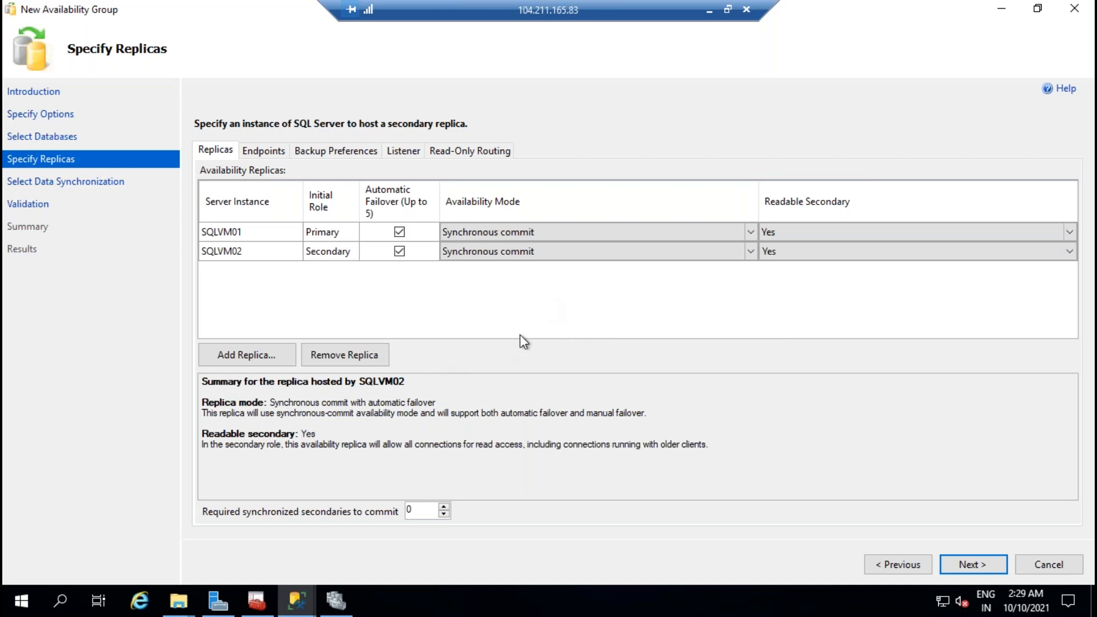
Step: Briefly switch both replicas to Read-intent only, then settle both on Yes
{"action": "left_click", "coordinate": [819, 234]}
{"action": "left_click", "coordinate": [819, 234]}
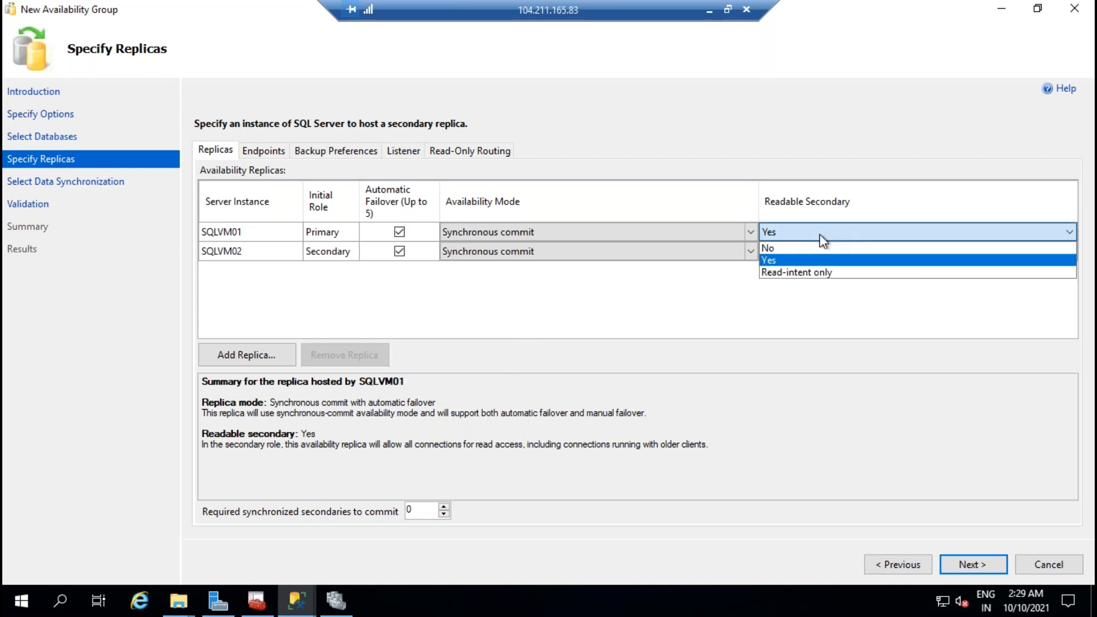
{"action": "left_click", "coordinate": [819, 274]}
{"action": "left_click", "coordinate": [824, 255]}
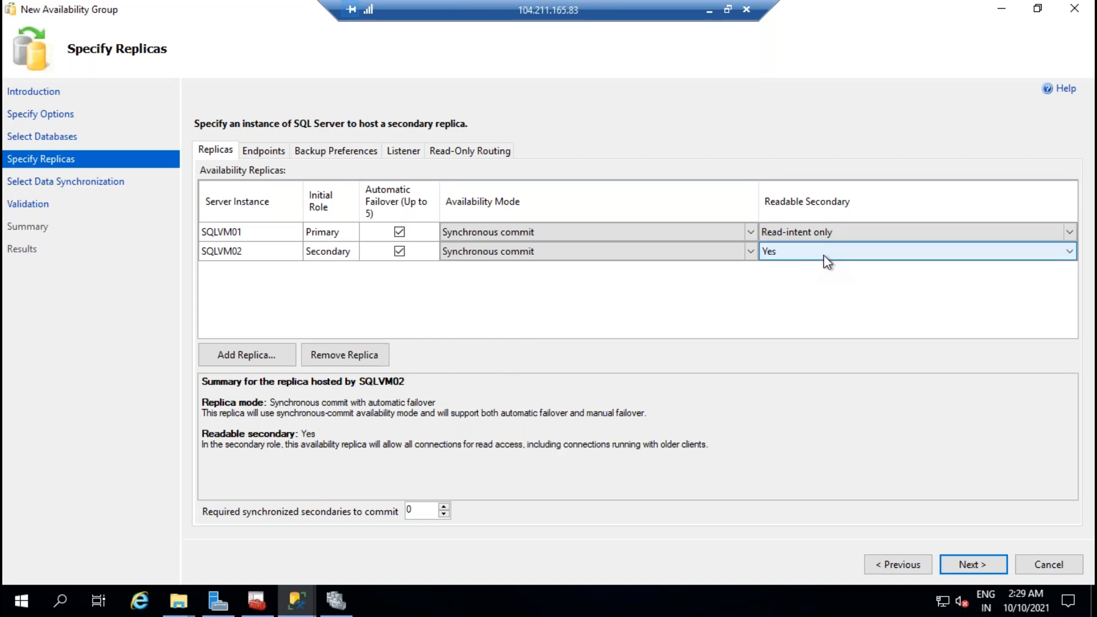
{"action": "left_click", "coordinate": [824, 255]}
{"action": "left_click", "coordinate": [815, 293]}
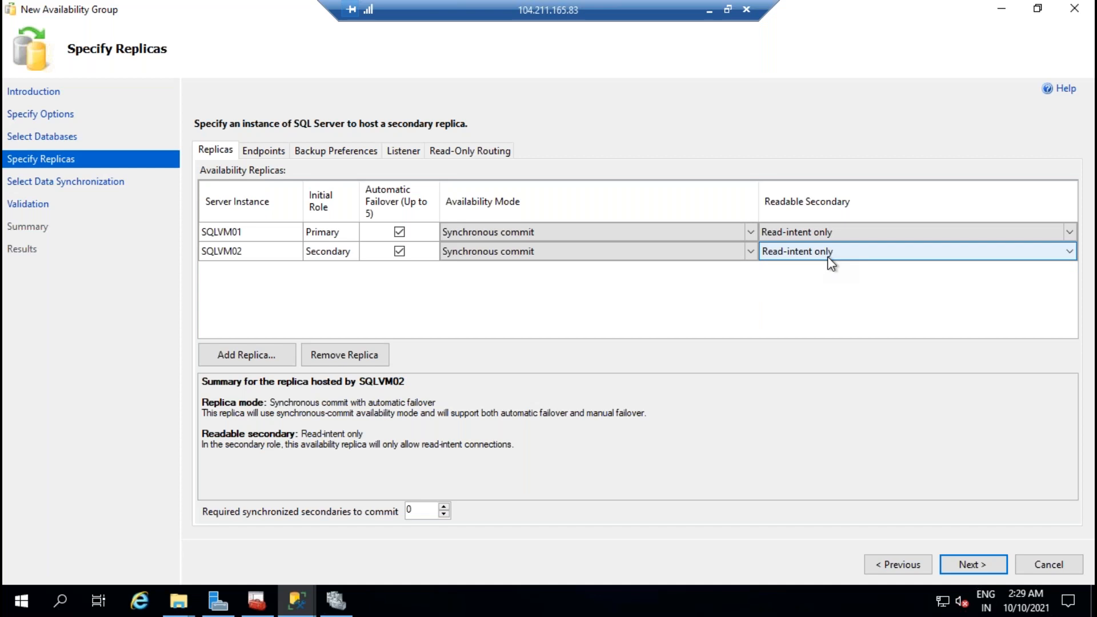
{"action": "left_click", "coordinate": [828, 257]}
{"action": "left_click", "coordinate": [831, 280]}
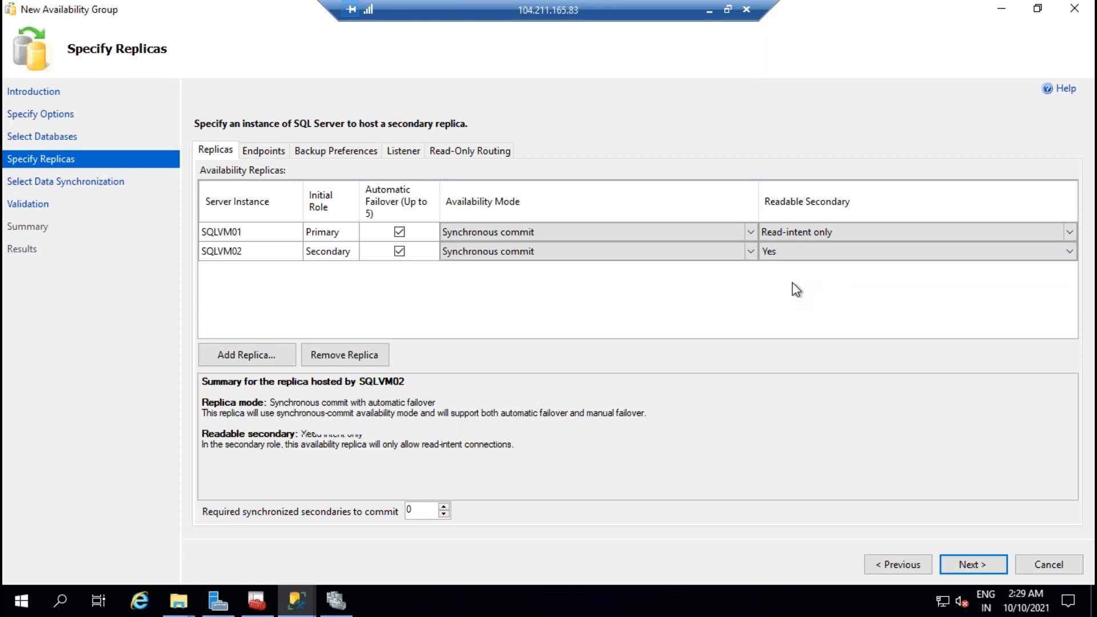
{"action": "left_click", "coordinate": [820, 240]}
{"action": "left_click", "coordinate": [820, 240]}
{"action": "left_click", "coordinate": [800, 261]}
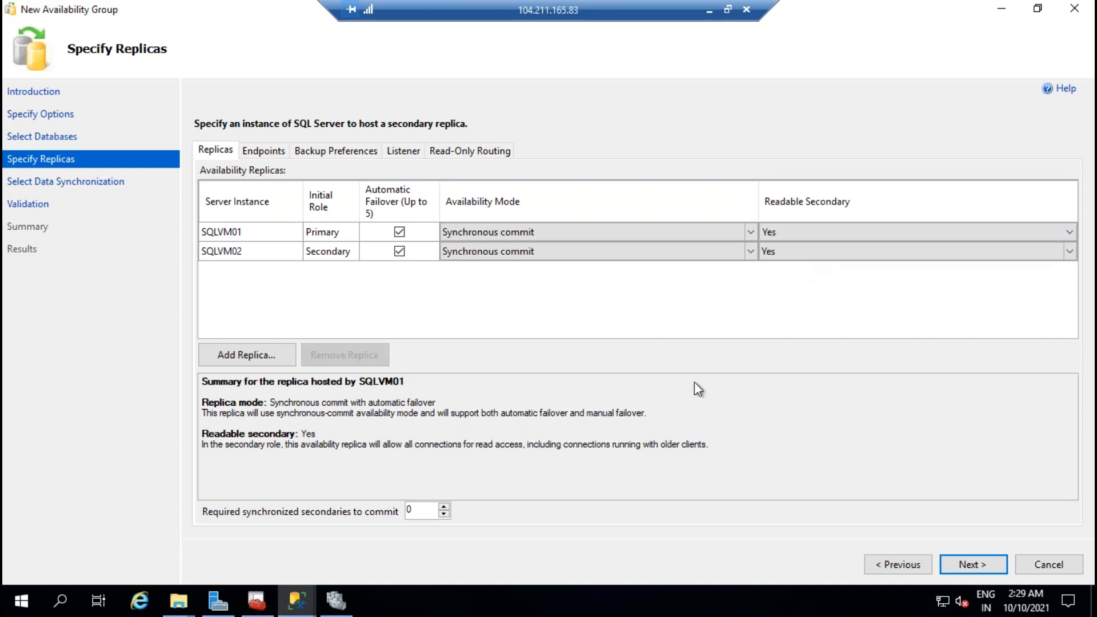
Step: Show the endpoint settings and select SQLVM01's 5022 port for editing
{"action": "left_click", "coordinate": [264, 151]}
{"action": "left_click", "coordinate": [594, 224]}
{"action": "left_click", "coordinate": [599, 222]}
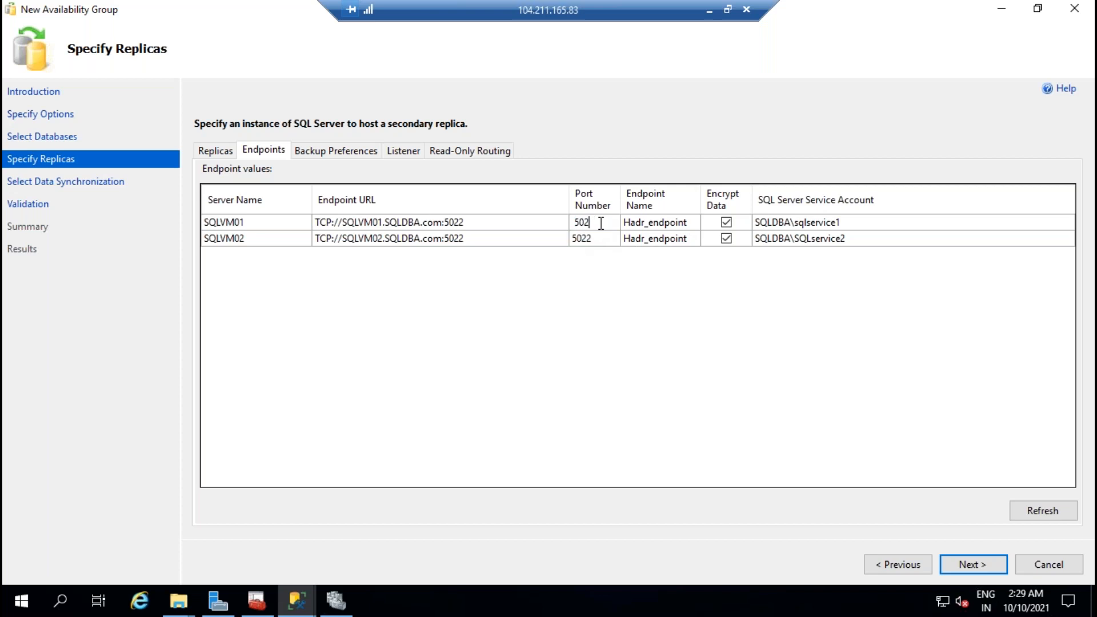
Step: Change SQLVM01's endpoint port from 5022 to 5030
{"action": "type", "text": "30"}
{"action": "left_click", "coordinate": [599, 238]}
{"action": "left_click", "coordinate": [600, 237]}
Step: Keep backups on Prefer Secondary, create no listener, and advance to initial data synchronization
{"action": "left_click", "coordinate": [321, 150]}
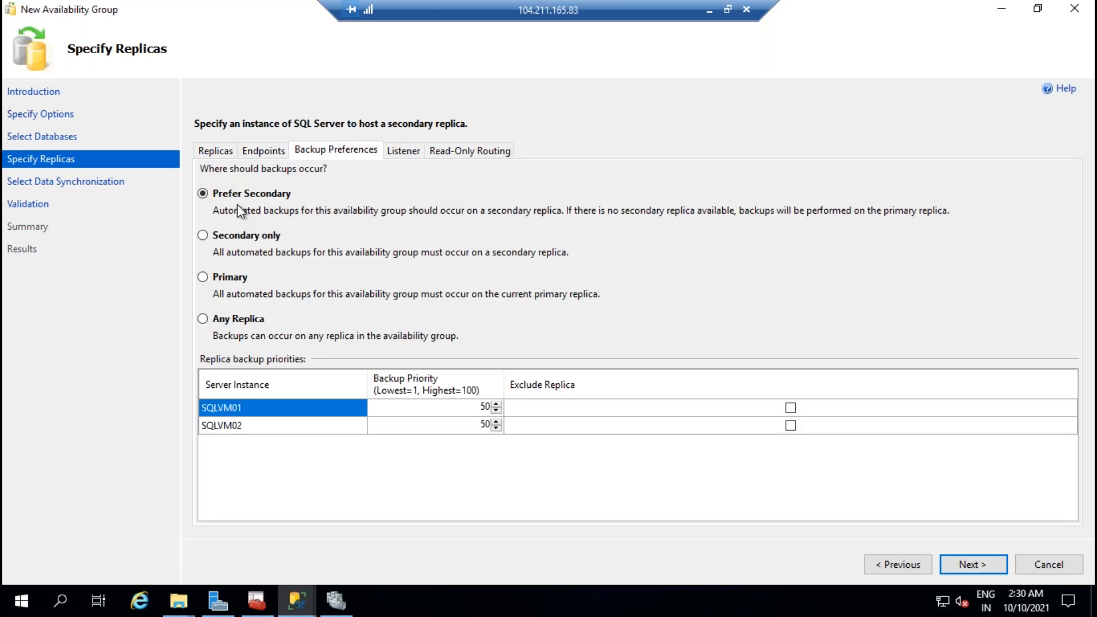
{"action": "left_click", "coordinate": [202, 235]}
{"action": "left_click", "coordinate": [224, 281]}
{"action": "left_click", "coordinate": [211, 319]}
{"action": "left_click", "coordinate": [260, 195]}
{"action": "left_click", "coordinate": [407, 154]}
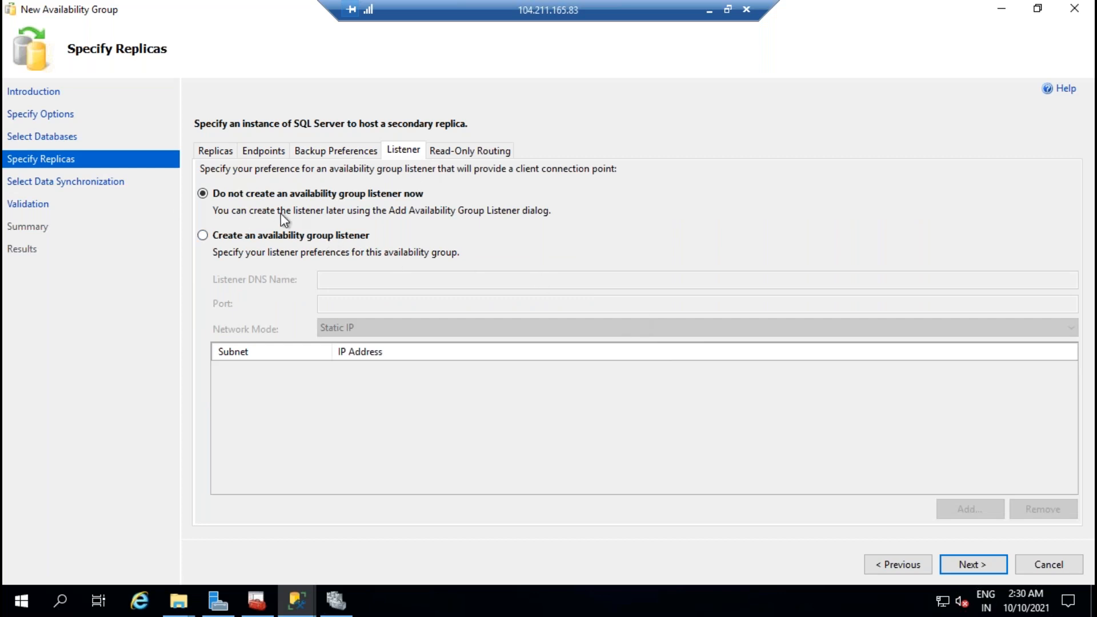
{"action": "left_click", "coordinate": [989, 569]}
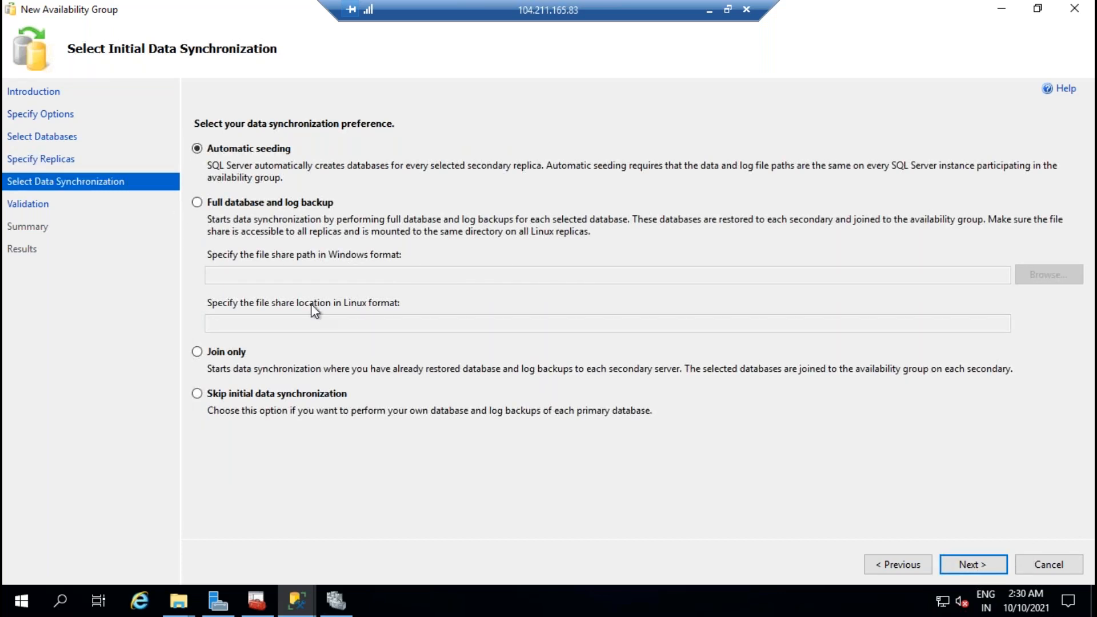
Step: Choose Full database and log backup using the \\SQLVM01\backups share, then run validation
{"action": "left_click", "coordinate": [280, 203]}
{"action": "left_click_drag", "start_coordinate": [296, 276], "coordinate": [182, 278]}
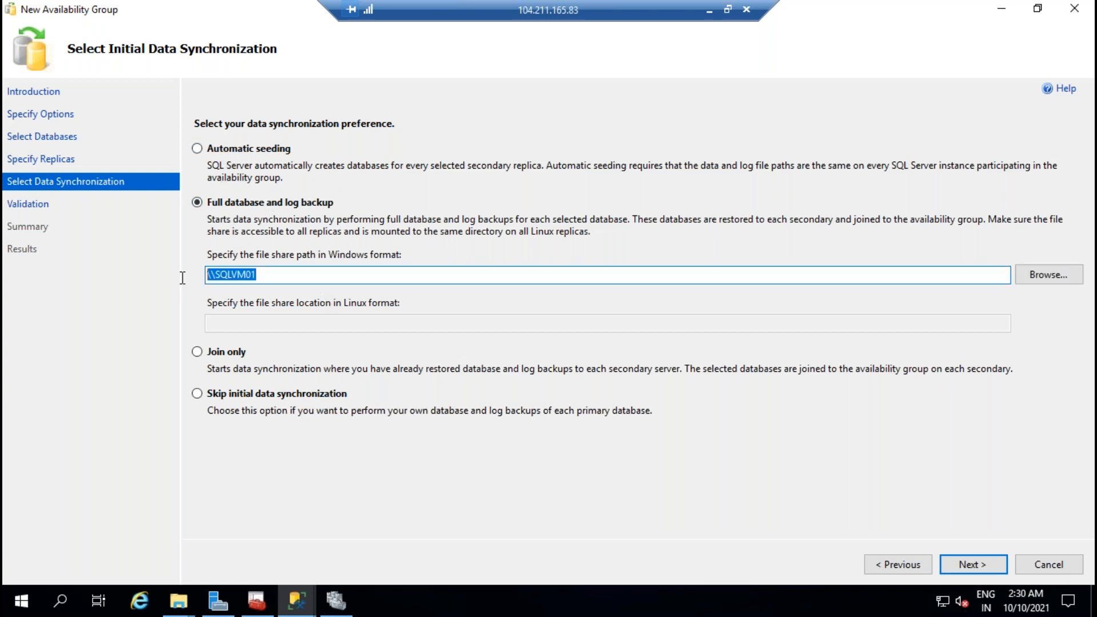
{"action": "type", "text": "\\\\SQLVM01\\backups"}
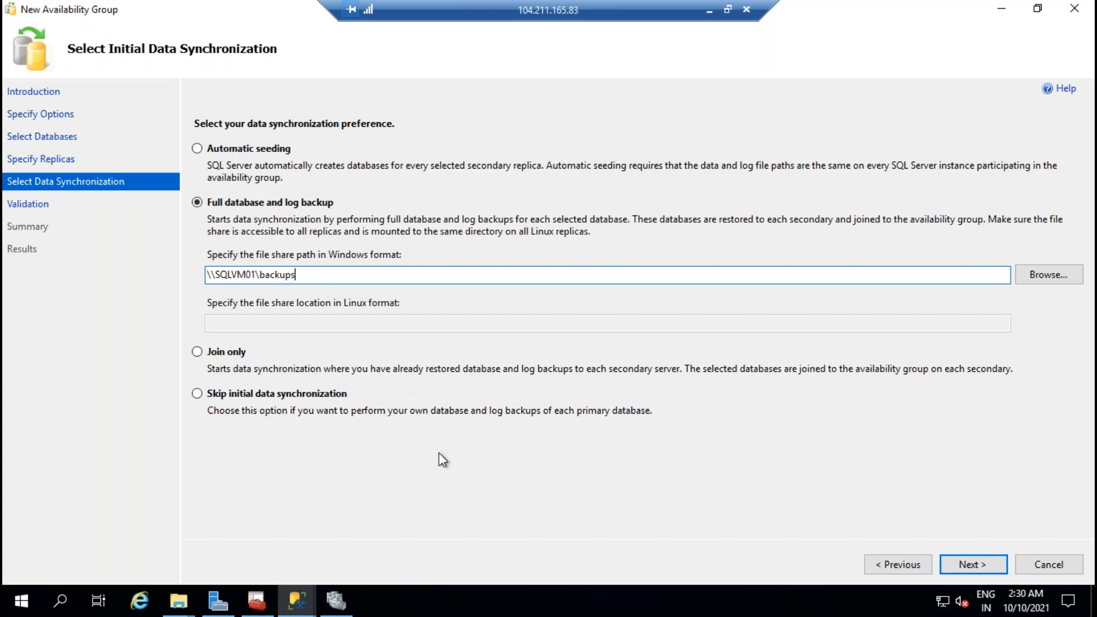
{"action": "mouse_move", "coordinate": [179, 600]}
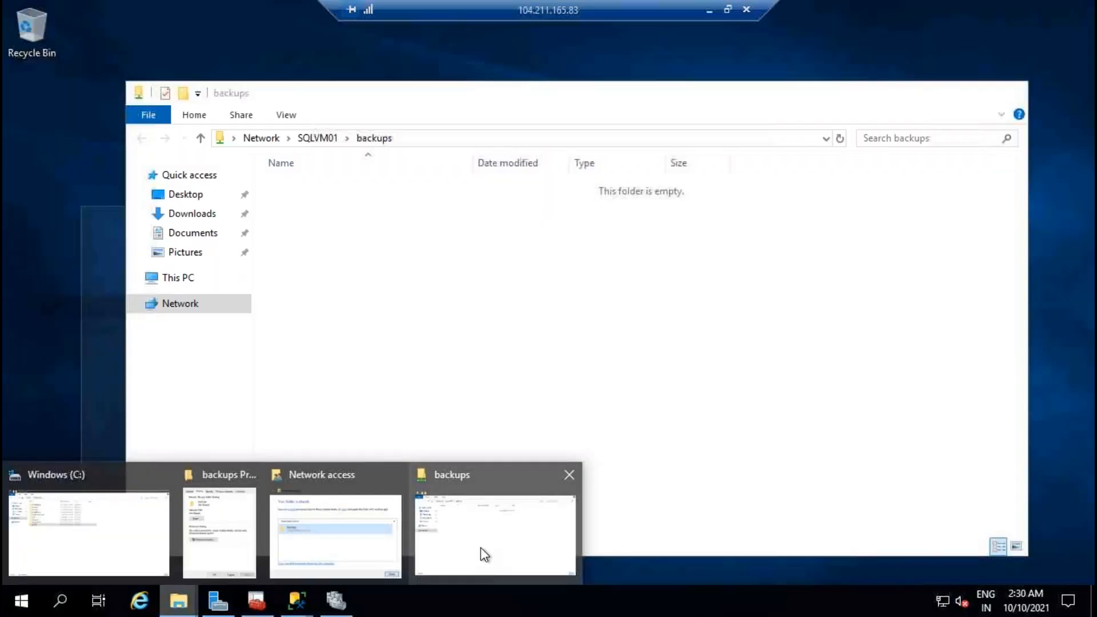
{"action": "left_click", "coordinate": [481, 547]}
{"action": "left_click", "coordinate": [468, 141]}
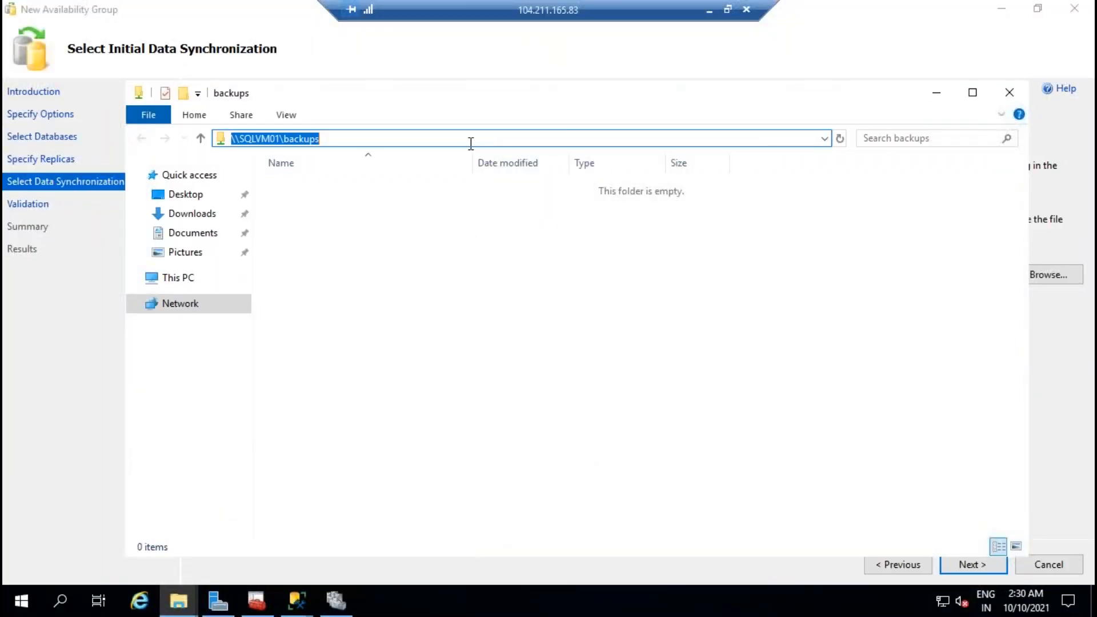
{"action": "left_click", "coordinate": [297, 599]}
{"action": "left_click", "coordinate": [381, 531]}
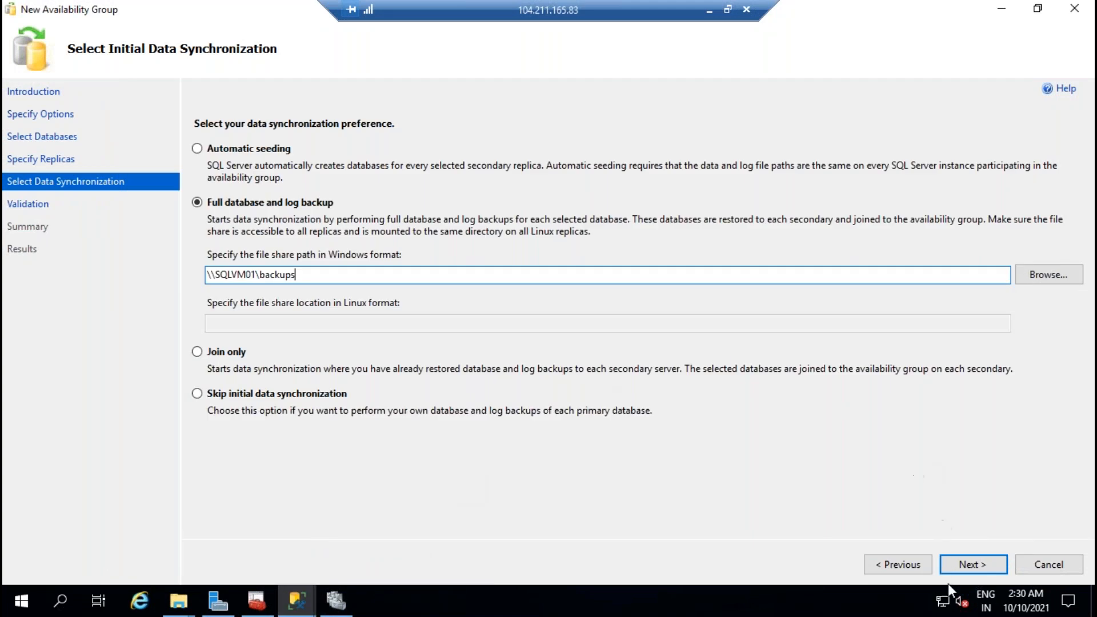
{"action": "left_click", "coordinate": [982, 565]}
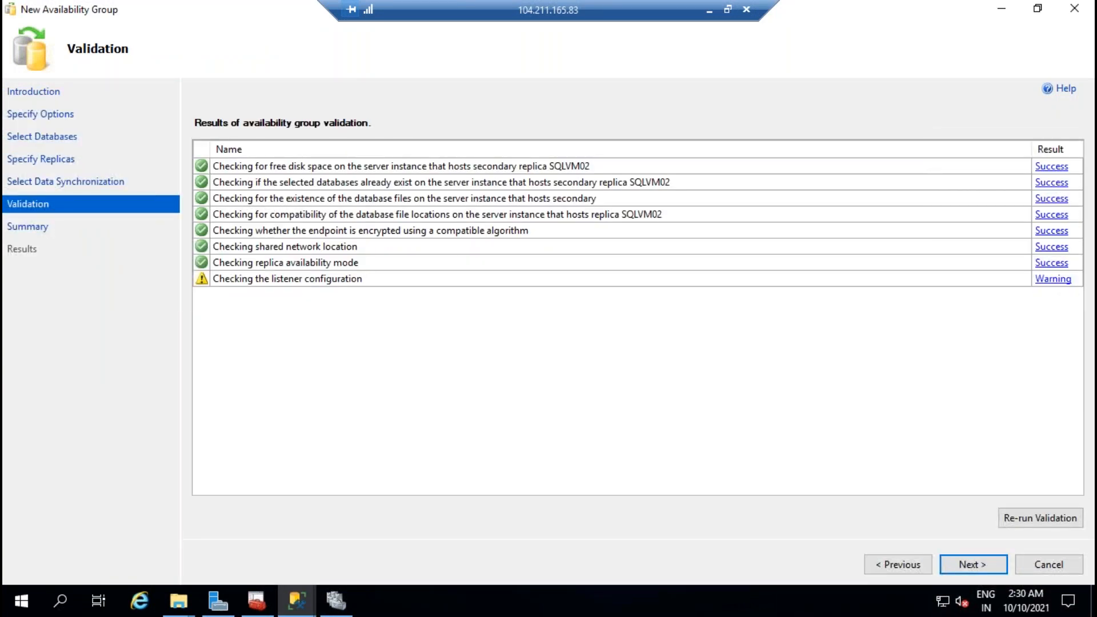
Step: Dismiss the listener warning, finish creating SQLAGGOUP, and review each step's status
{"action": "left_click", "coordinate": [1036, 279]}
{"action": "left_click", "coordinate": [737, 328]}
{"action": "left_click", "coordinate": [967, 565]}
{"action": "left_click", "coordinate": [971, 564]}
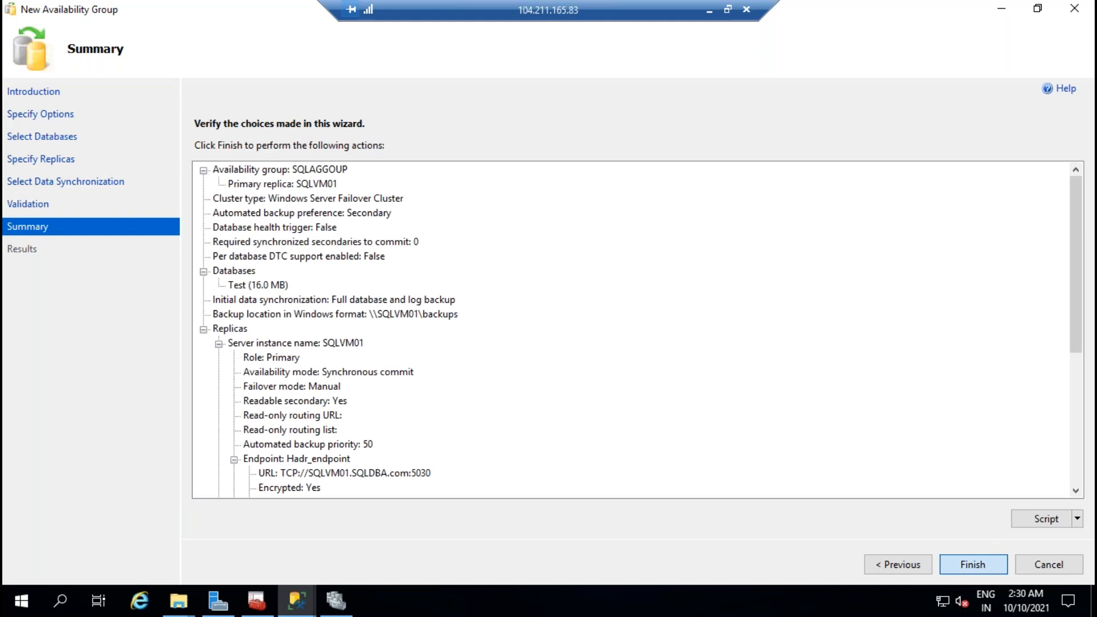
{"action": "left_click", "coordinate": [214, 199]}
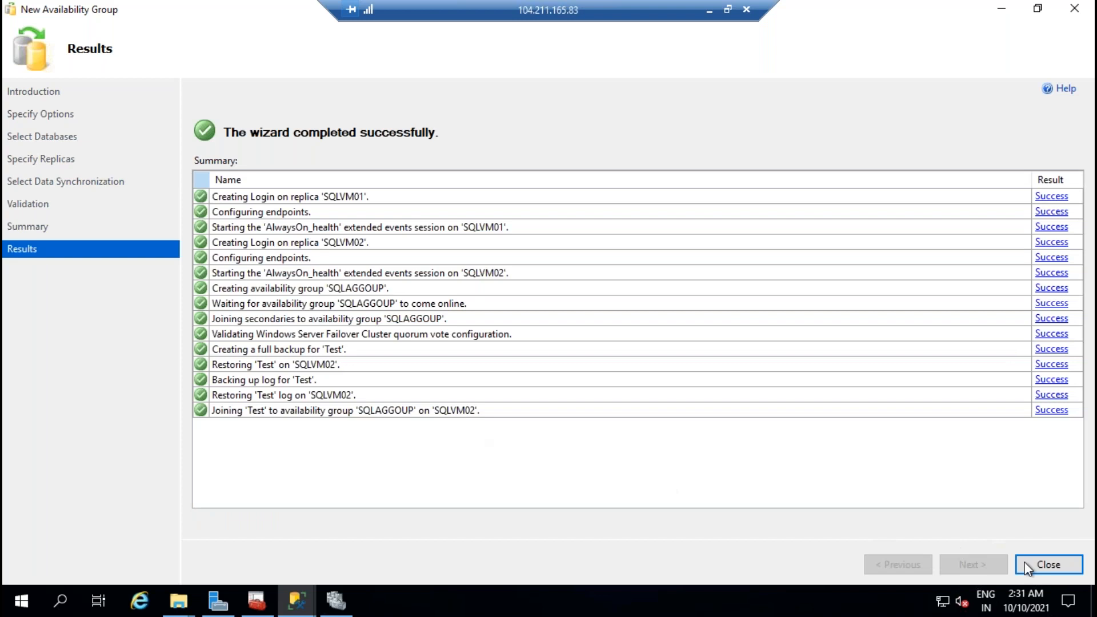
{"action": "key", "text": "alt+Tab"}
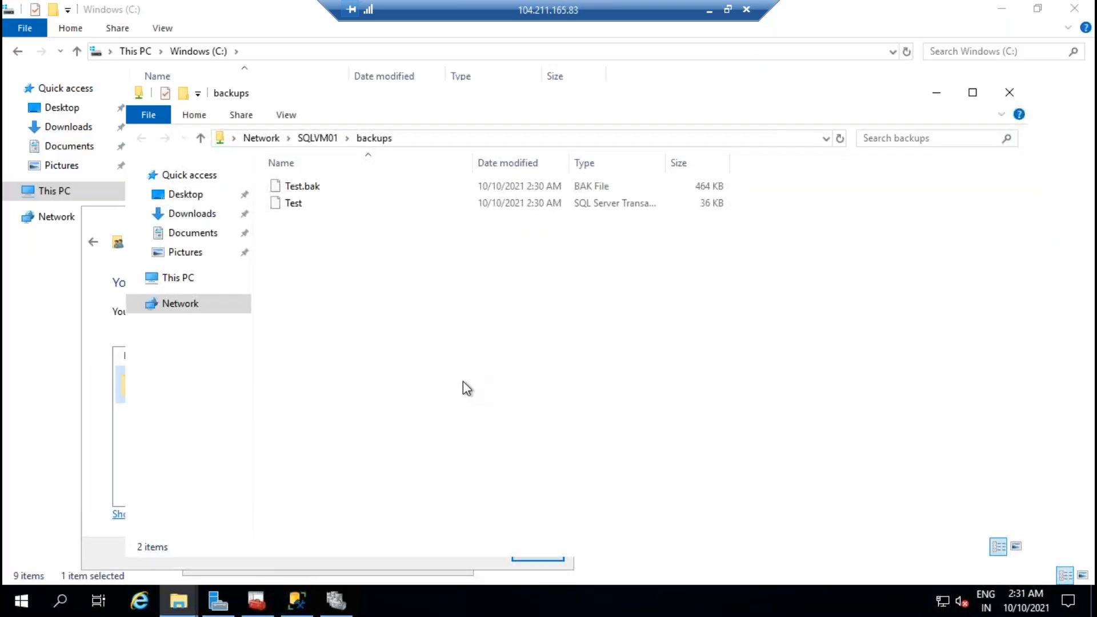
Step: Expand SQLAGGOUP's Availability Replicas, Databases and Listeners, then refresh the Databases folder
{"action": "left_click", "coordinate": [297, 600]}
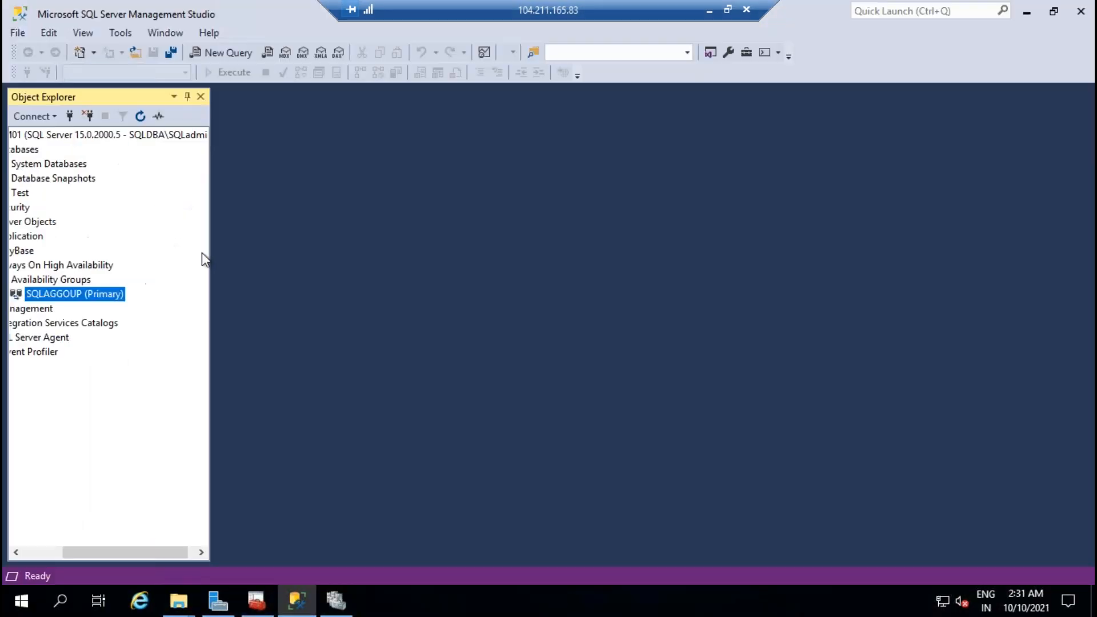
{"action": "left_click", "coordinate": [49, 554]}
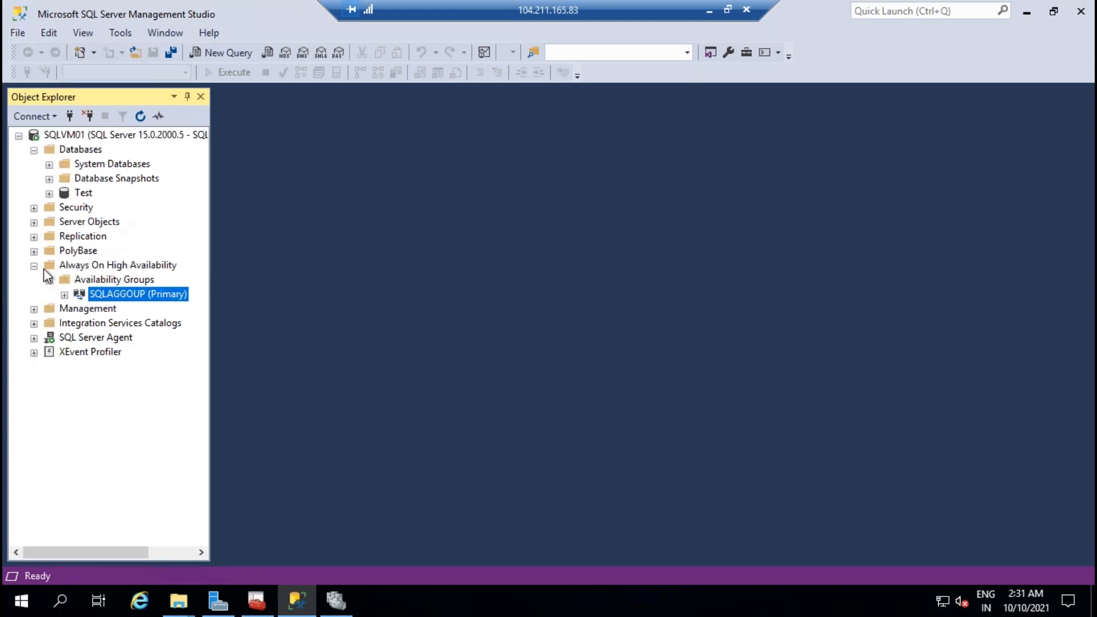
{"action": "left_click", "coordinate": [64, 295]}
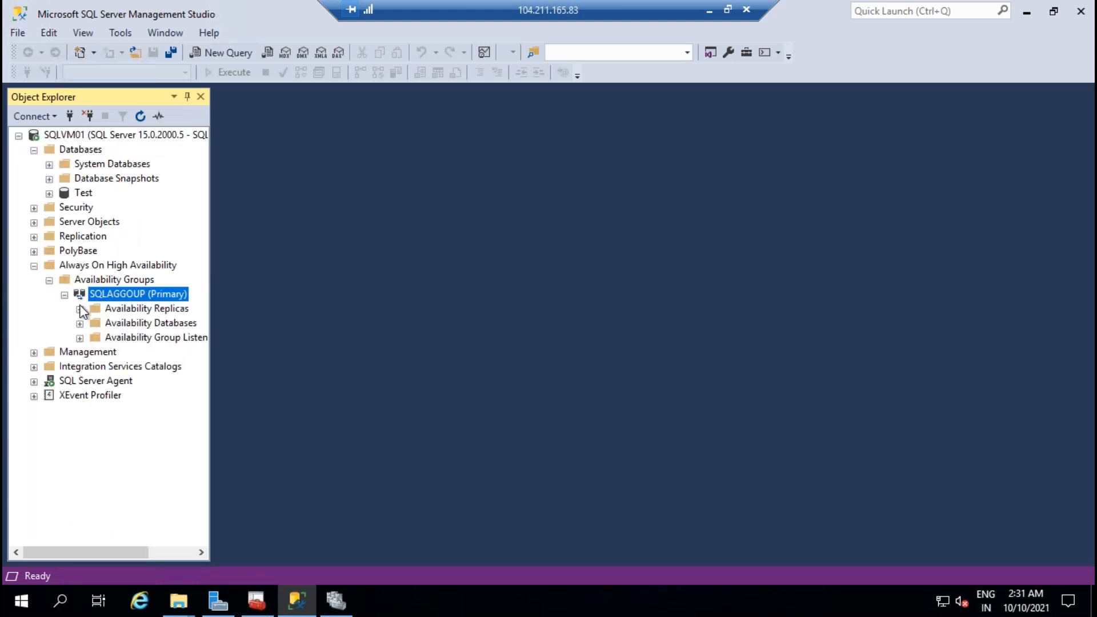
{"action": "left_click", "coordinate": [80, 309]}
{"action": "left_click", "coordinate": [80, 353]}
{"action": "left_click", "coordinate": [80, 382]}
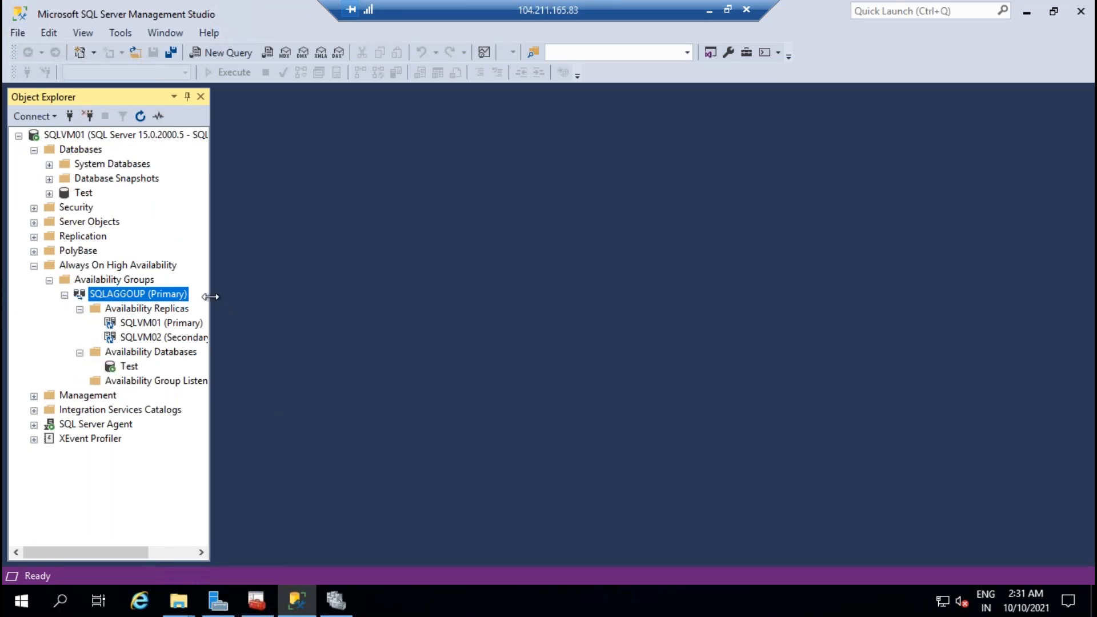
{"action": "right_click", "coordinate": [91, 149]}
{"action": "left_click", "coordinate": [131, 344]}
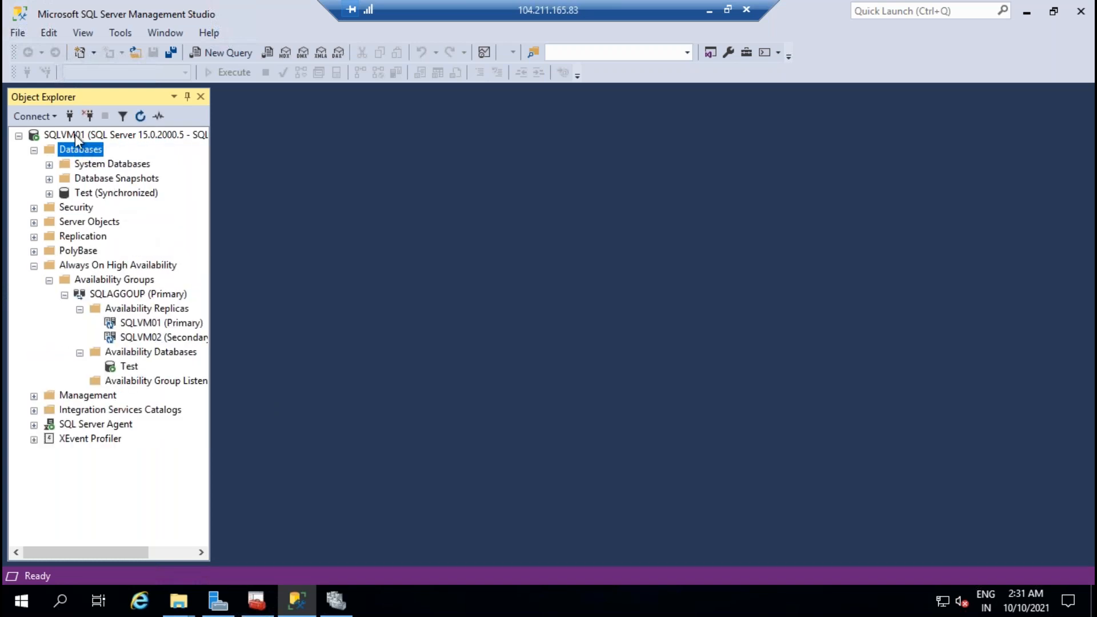
{"action": "left_click", "coordinate": [70, 116]}
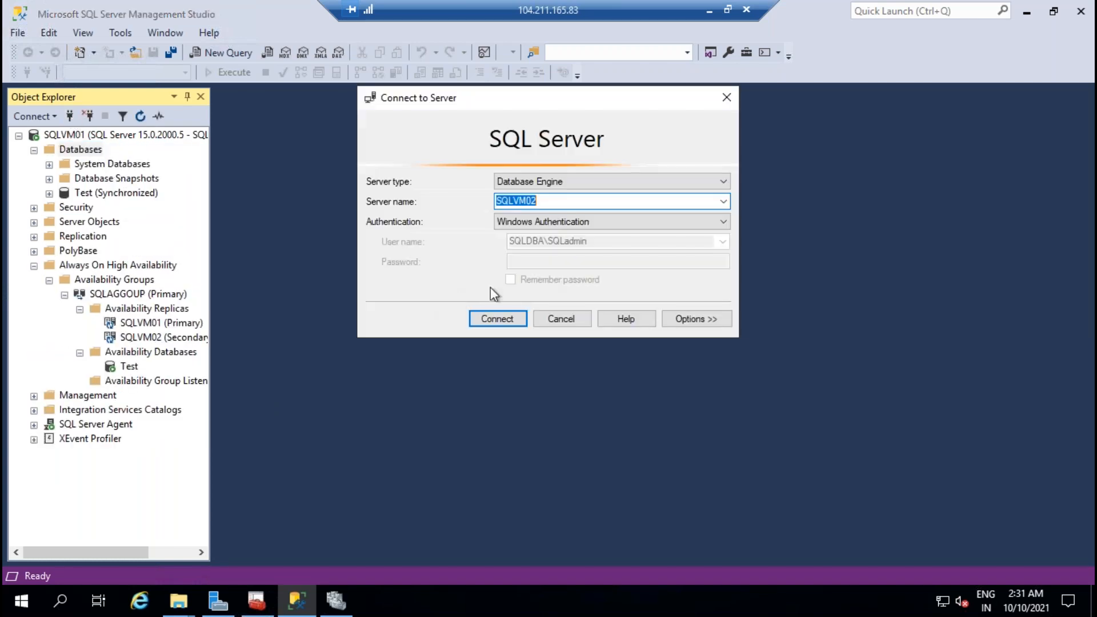
Step: Connect to SQLVM02 and expand its SQLAGGOUP (Secondary) replicas and availability databases
{"action": "left_click", "coordinate": [497, 319]}
{"action": "left_click", "coordinate": [34, 467]}
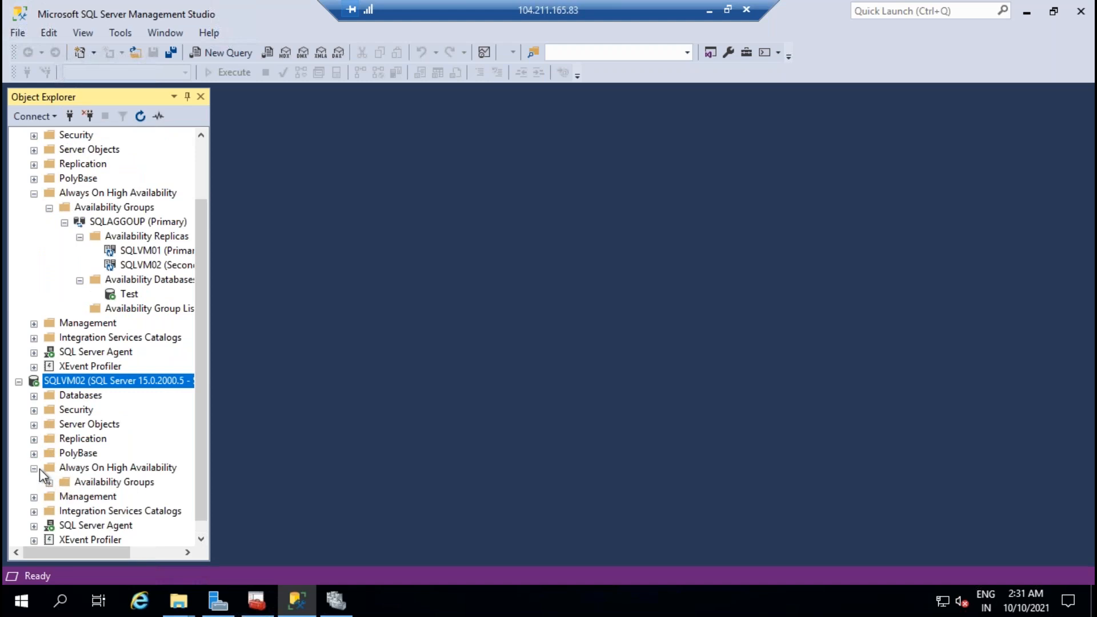
{"action": "left_click", "coordinate": [50, 481]}
{"action": "left_click", "coordinate": [65, 496]}
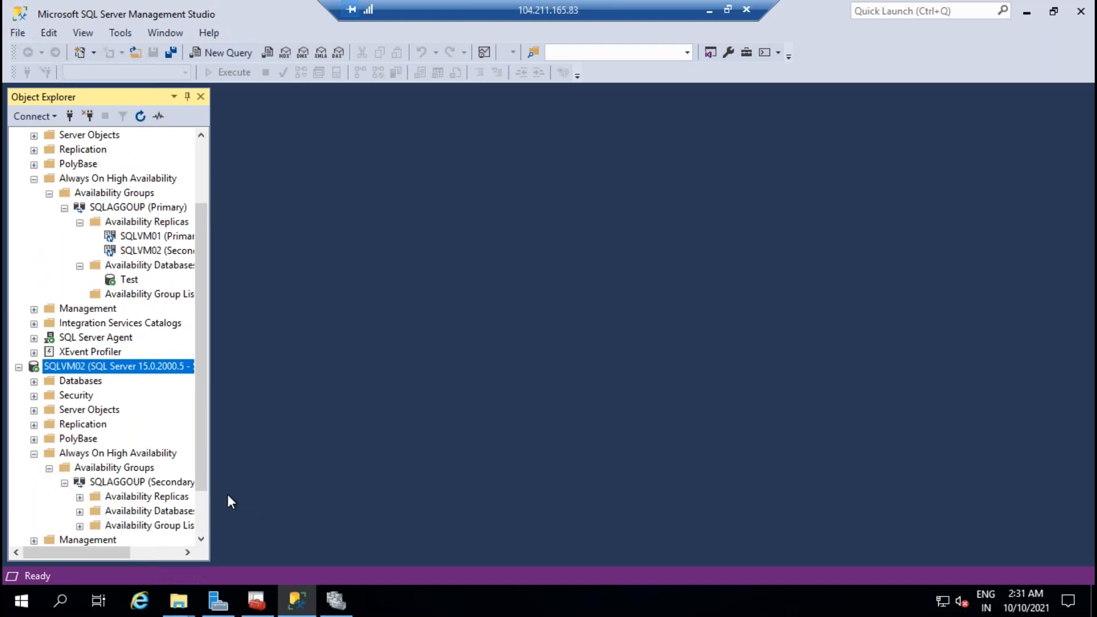
{"action": "left_click_drag", "start_coordinate": [263, 474], "coordinate": [348, 475]}
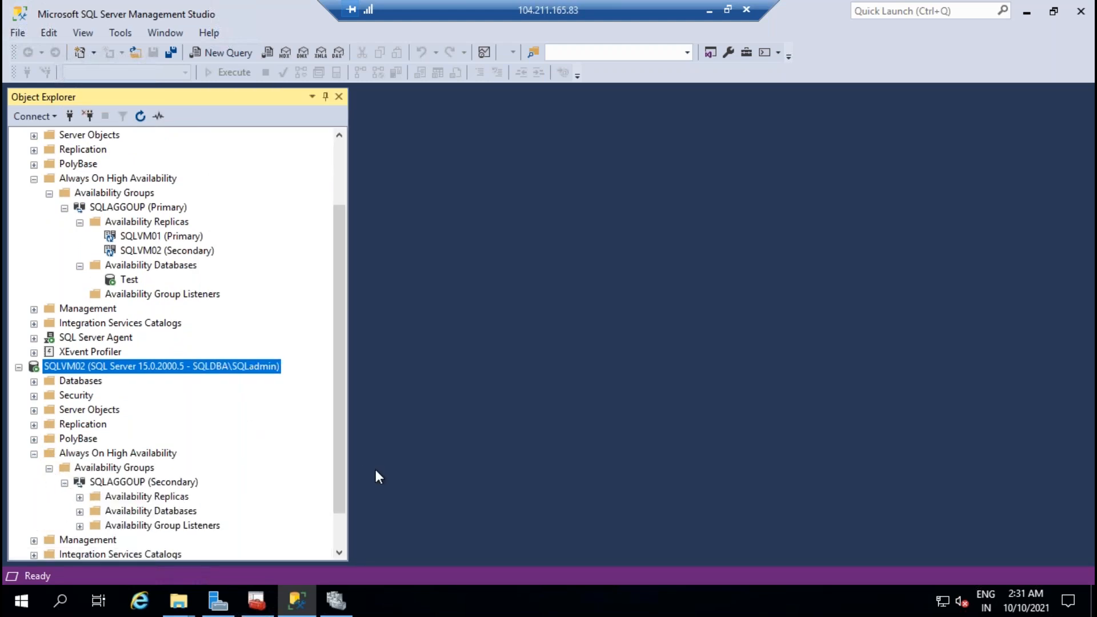
{"action": "scroll", "coordinate": [239, 399], "scroll_direction": "down", "scroll_amount": 1}
{"action": "left_click", "coordinate": [80, 453]}
{"action": "left_click", "coordinate": [80, 496]}
{"action": "left_click", "coordinate": [184, 482]}
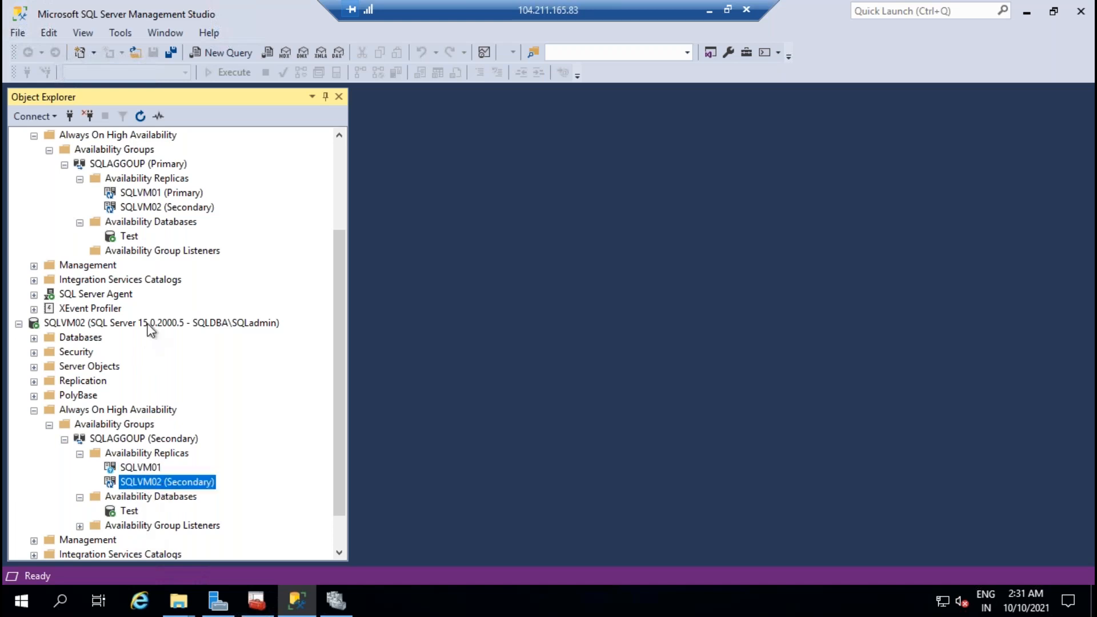
{"action": "scroll", "coordinate": [184, 265], "scroll_direction": "up", "scroll_amount": 3}
{"action": "scroll", "coordinate": [234, 334], "scroll_direction": "down", "scroll_amount": 4}
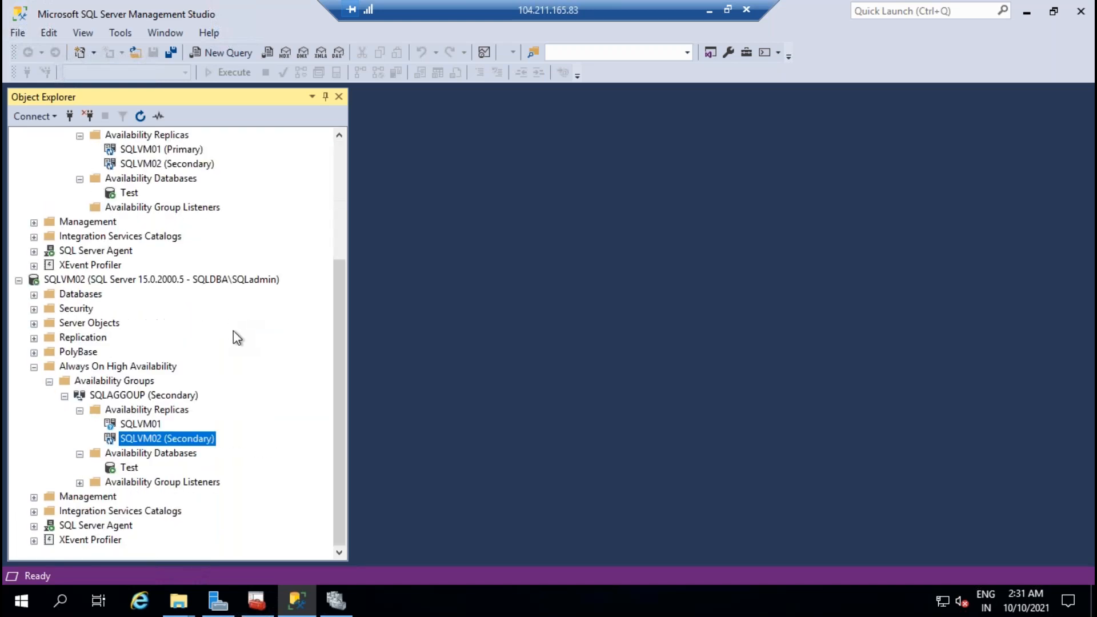
{"action": "scroll", "coordinate": [236, 337], "scroll_direction": "up", "scroll_amount": 3}
Step: Inspect the Availability Group Listeners folders on SQLVM01 and SQLVM02
{"action": "left_click", "coordinate": [181, 340]}
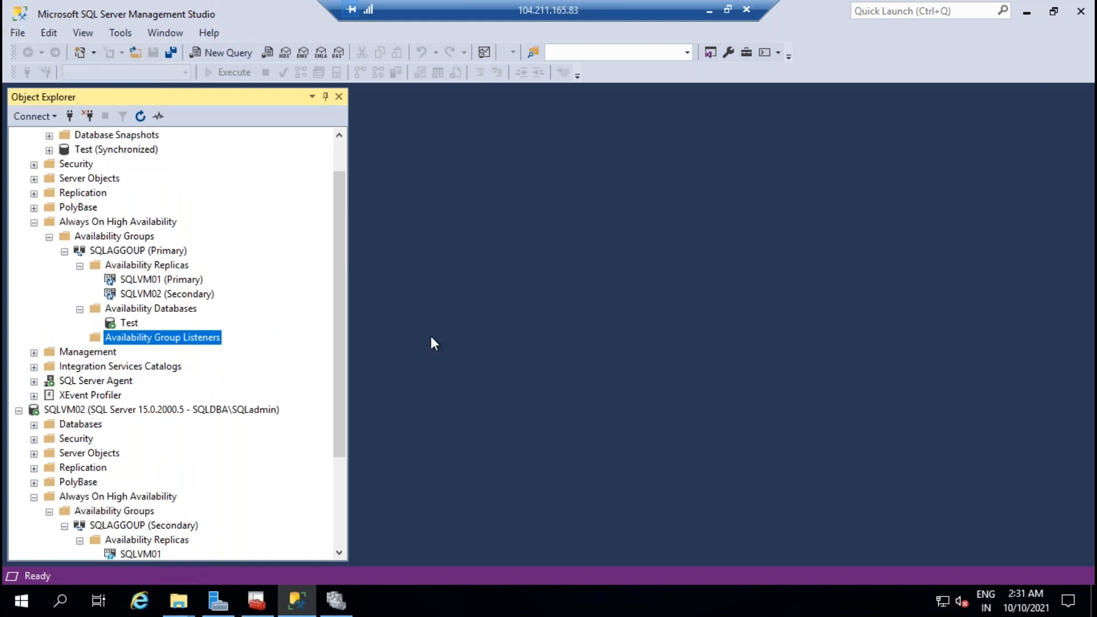
{"action": "scroll", "coordinate": [308, 338], "scroll_direction": "down", "scroll_amount": 3}
{"action": "left_click", "coordinate": [172, 485]}
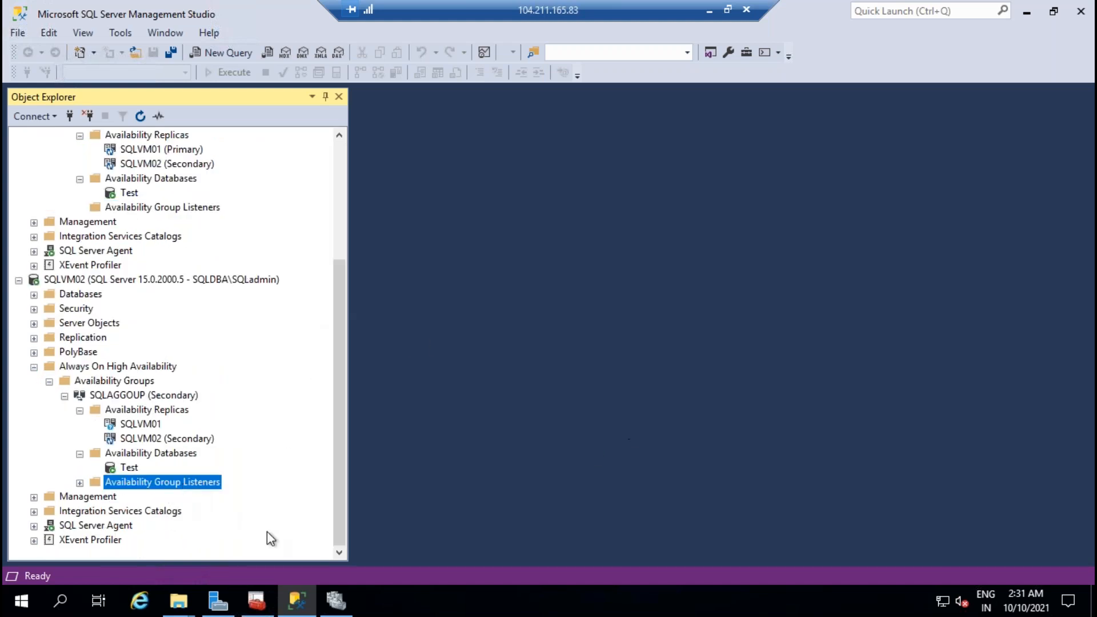
{"action": "left_click", "coordinate": [80, 483]}
{"action": "scroll", "coordinate": [231, 386], "scroll_direction": "up", "scroll_amount": 4}
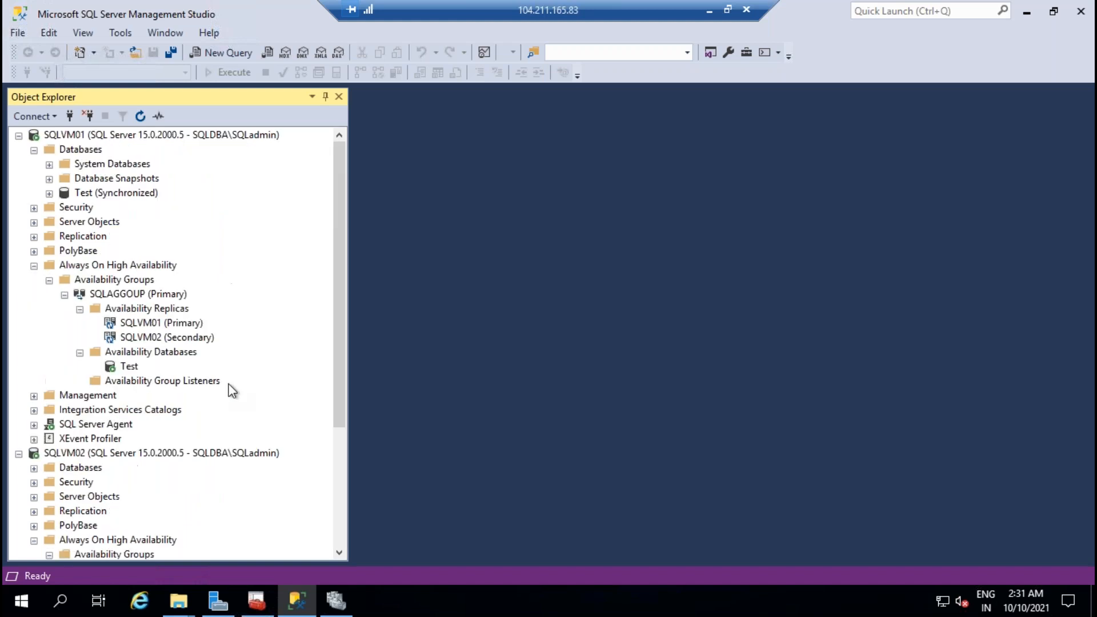
{"action": "scroll", "coordinate": [39, 372], "scroll_direction": "down", "scroll_amount": 4}
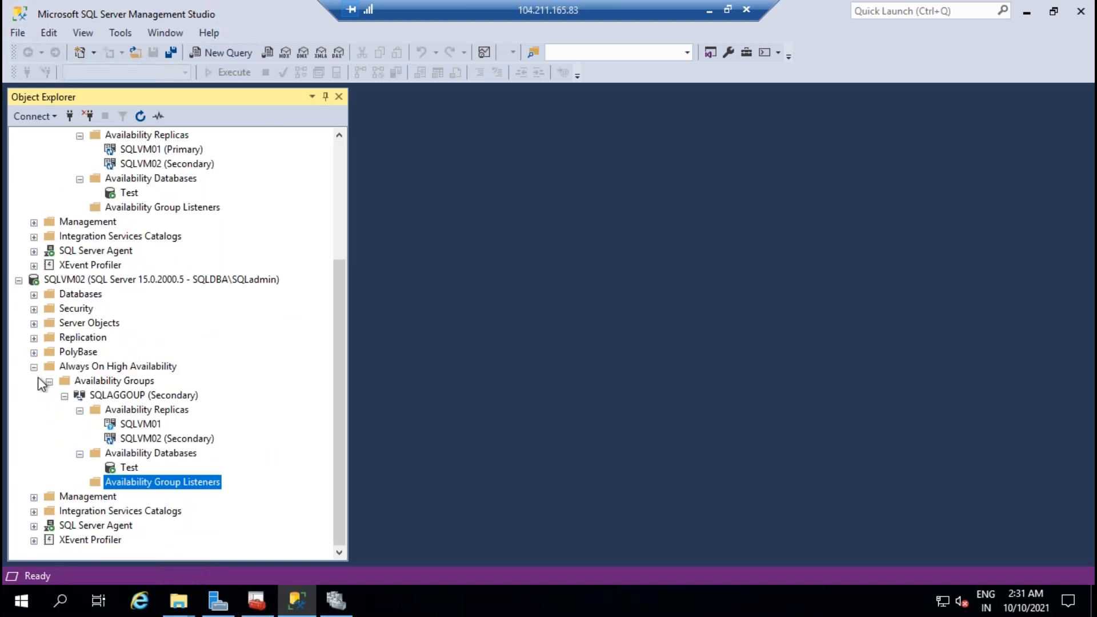
Step: Collapse SQLVM02's Always On nodes and expand its Databases folder showing Test Synchronized
{"action": "left_click", "coordinate": [50, 381]}
{"action": "left_click", "coordinate": [34, 468]}
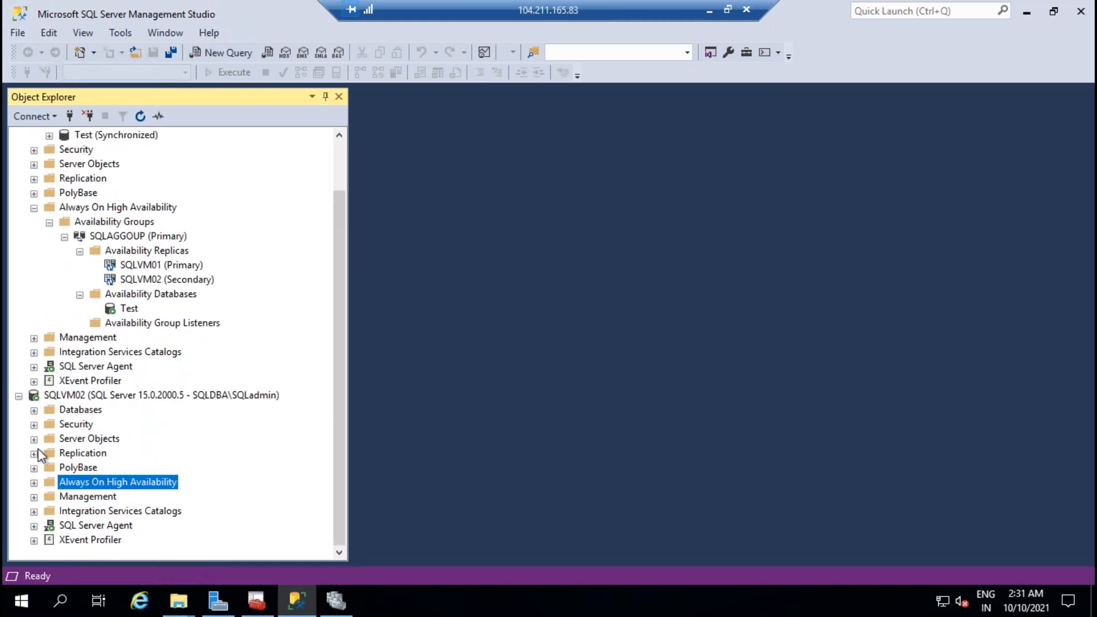
{"action": "left_click", "coordinate": [34, 410]}
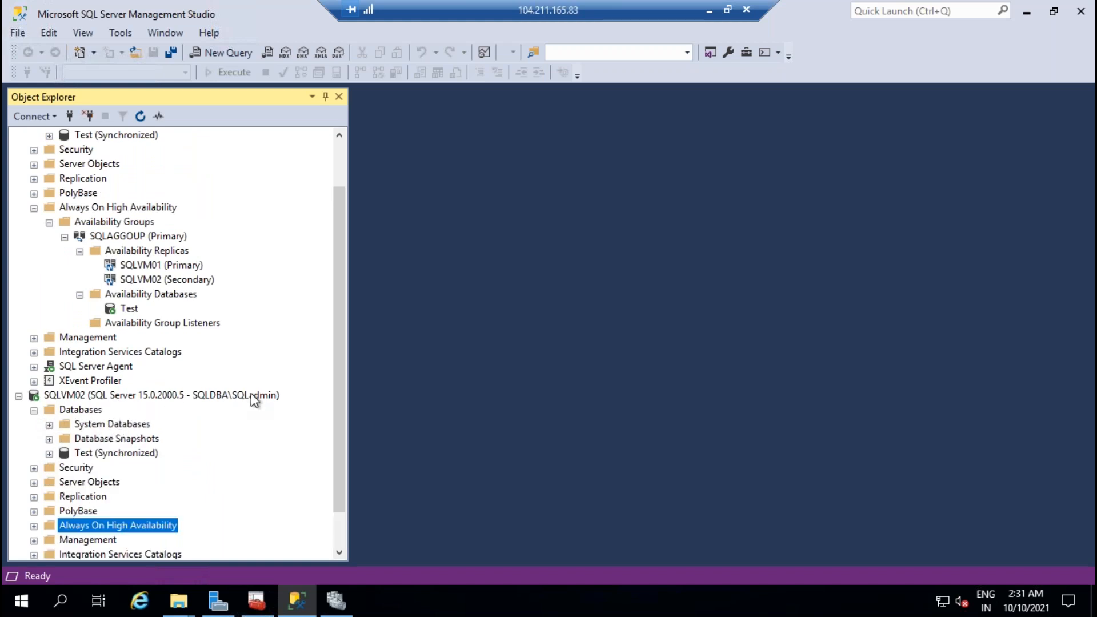
{"action": "scroll", "coordinate": [163, 205], "scroll_direction": "up", "scroll_amount": 2}
{"action": "right_click", "coordinate": [94, 153]}
{"action": "left_click", "coordinate": [157, 164]}
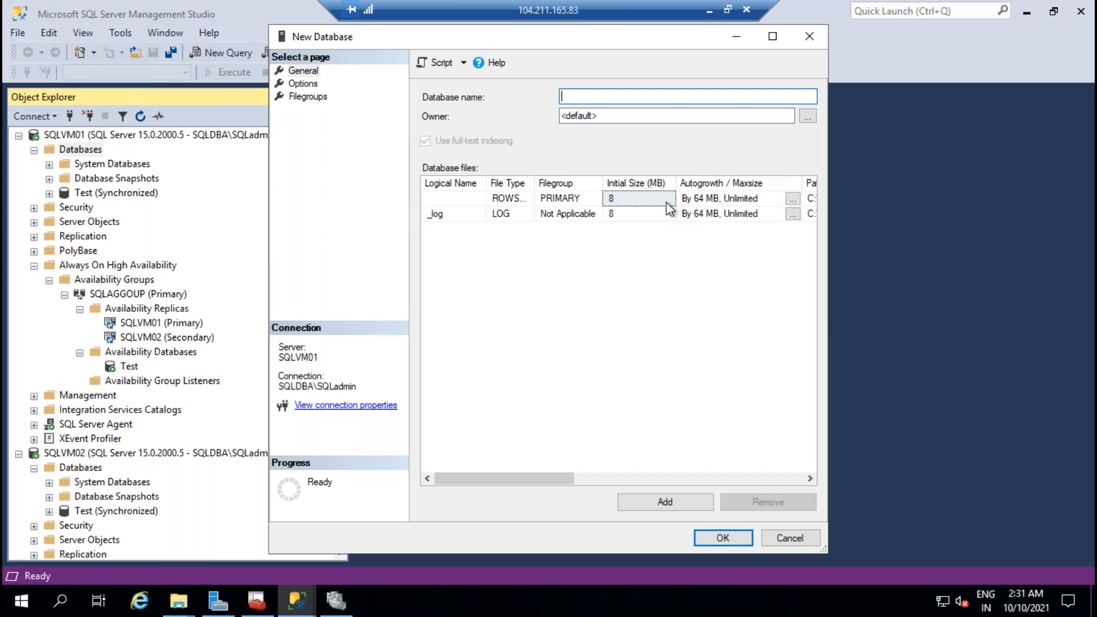
Step: Create the LAB database on SQLVM01 and run a full backup of it to LAB.bak
{"action": "type", "text": "LAB"}
{"action": "key", "text": "Return"}
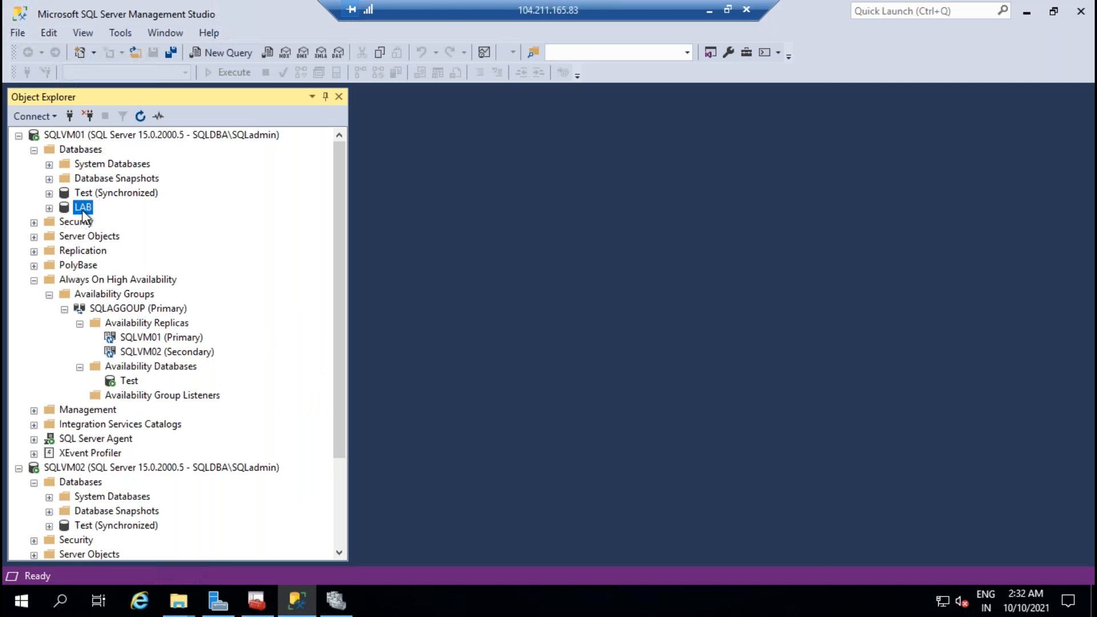
{"action": "right_click", "coordinate": [82, 208]}
{"action": "mouse_move", "coordinate": [154, 277]}
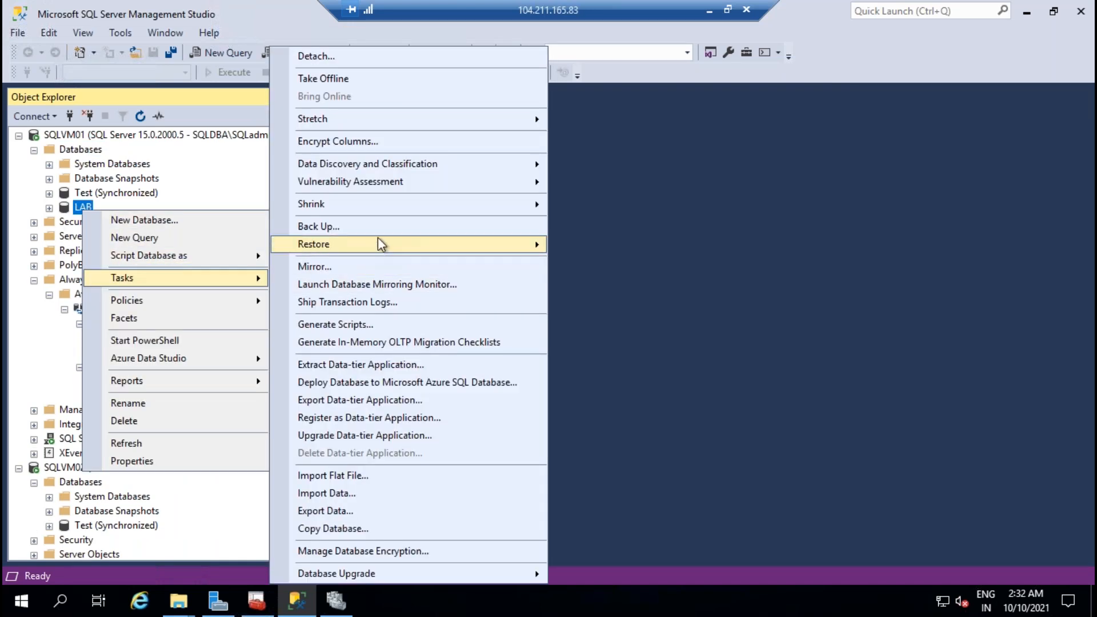
{"action": "left_click", "coordinate": [366, 228]}
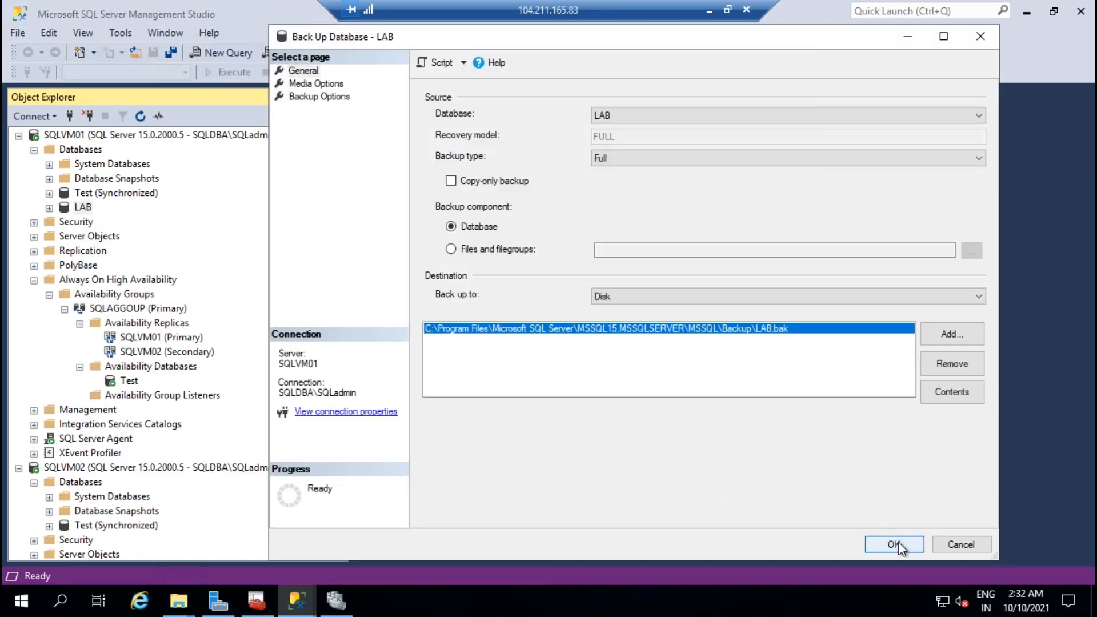
{"action": "left_click", "coordinate": [896, 542]}
{"action": "left_click", "coordinate": [828, 325]}
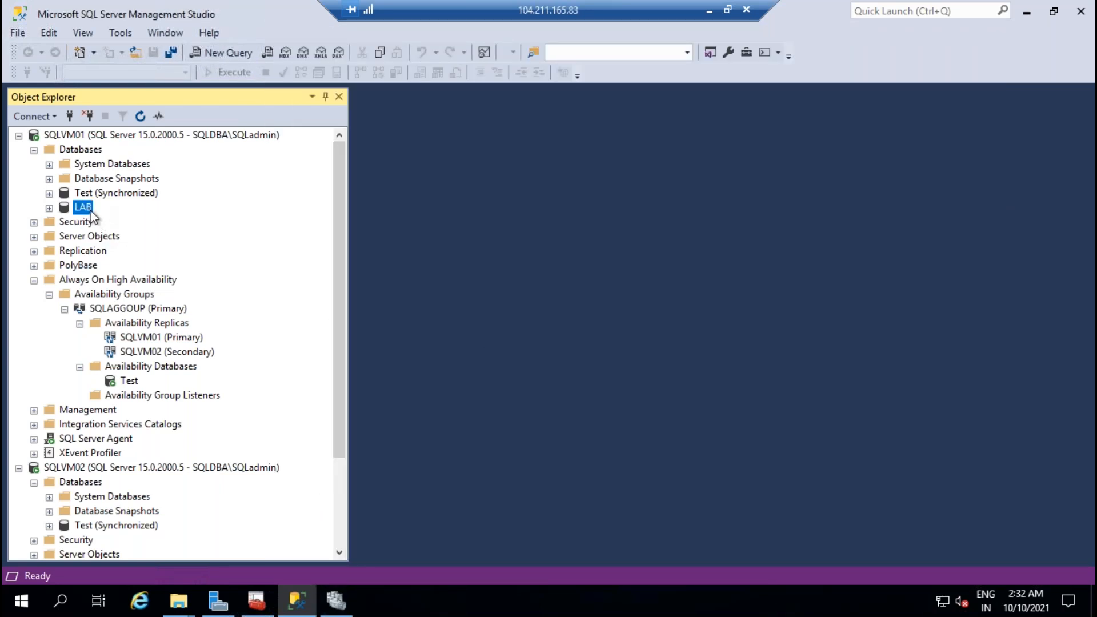
Step: Open and cancel SQLAGGOUP's Add Database wizard, then expand LAB and its Tables folder
{"action": "right_click", "coordinate": [157, 367]}
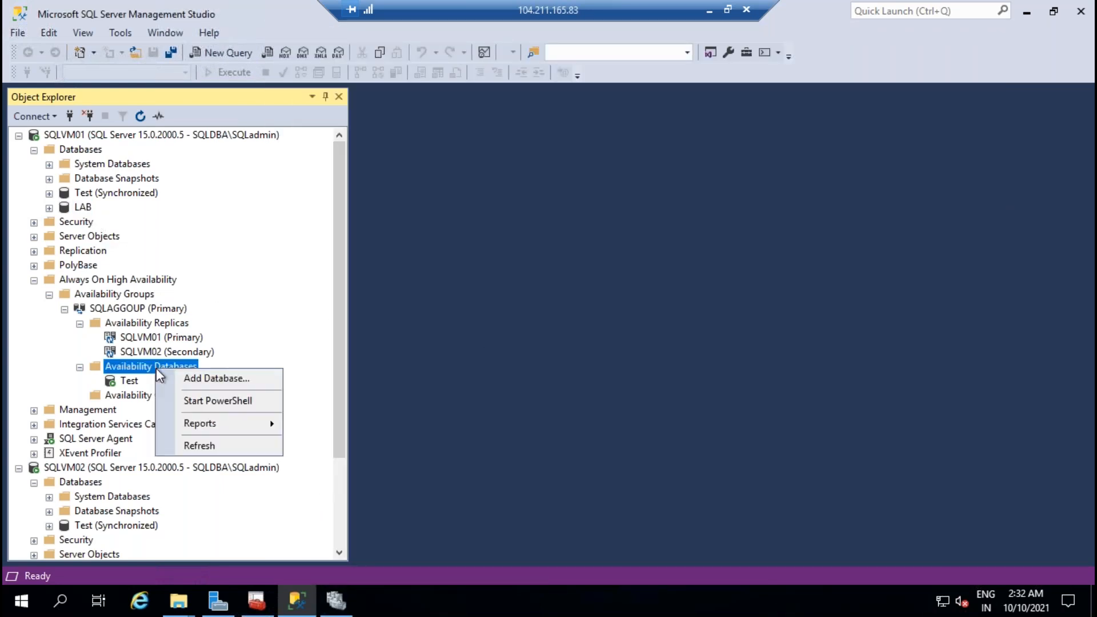
{"action": "left_click", "coordinate": [202, 378]}
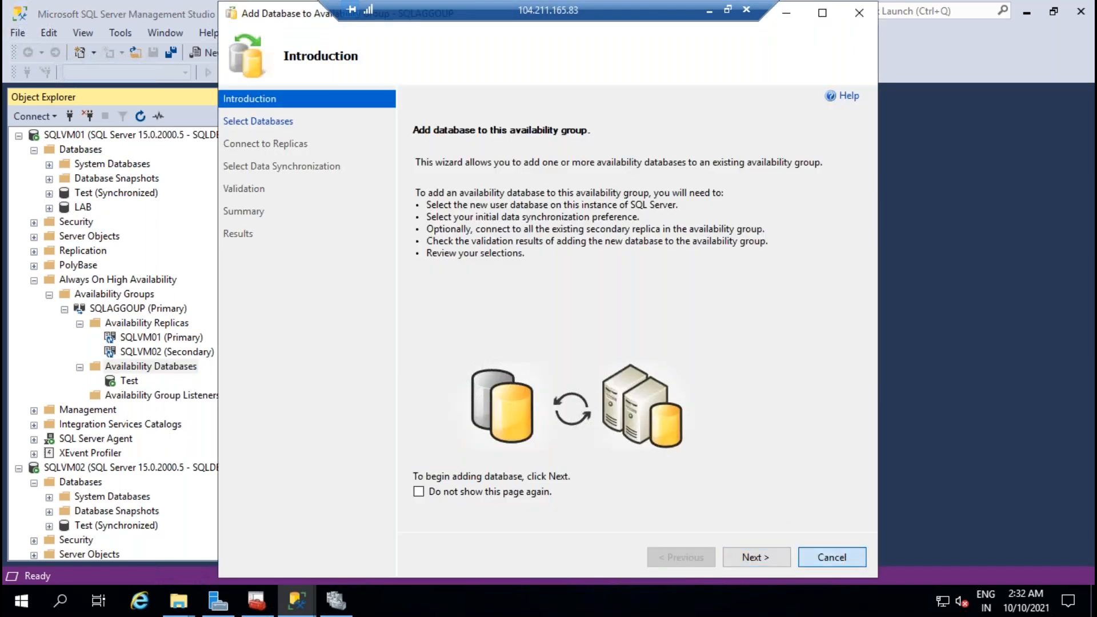
{"action": "key", "text": "Escape"}
{"action": "left_click", "coordinate": [604, 356]}
{"action": "left_click", "coordinate": [49, 208]}
{"action": "left_click", "coordinate": [65, 236]}
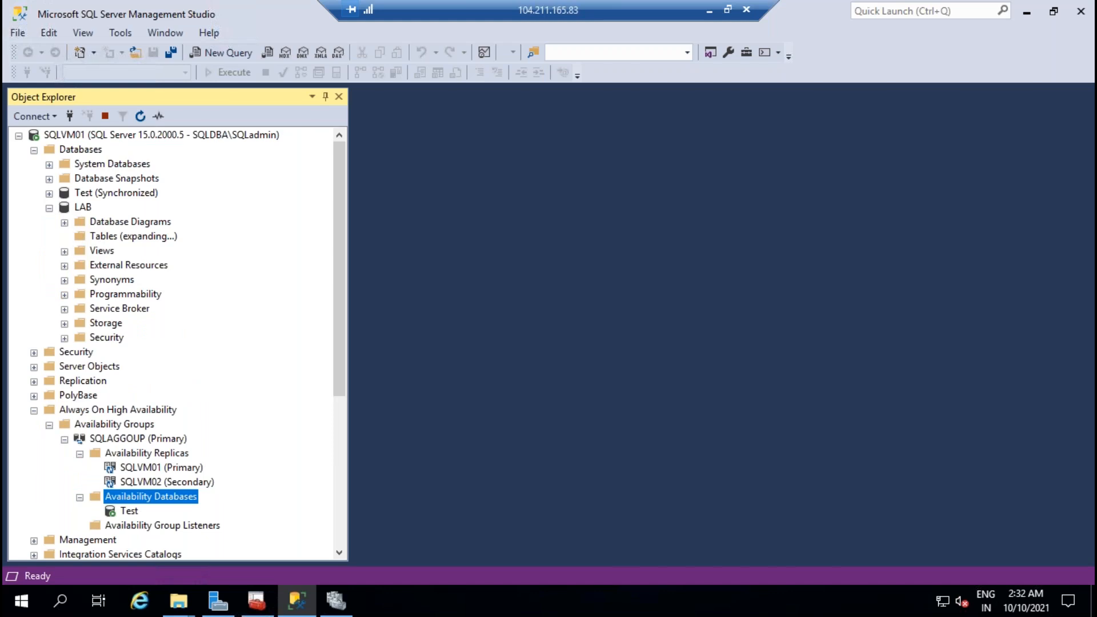
Step: Start a new table in LAB with a first column sno of type int
{"action": "right_click", "coordinate": [109, 238]}
{"action": "left_click", "coordinate": [620, 268]}
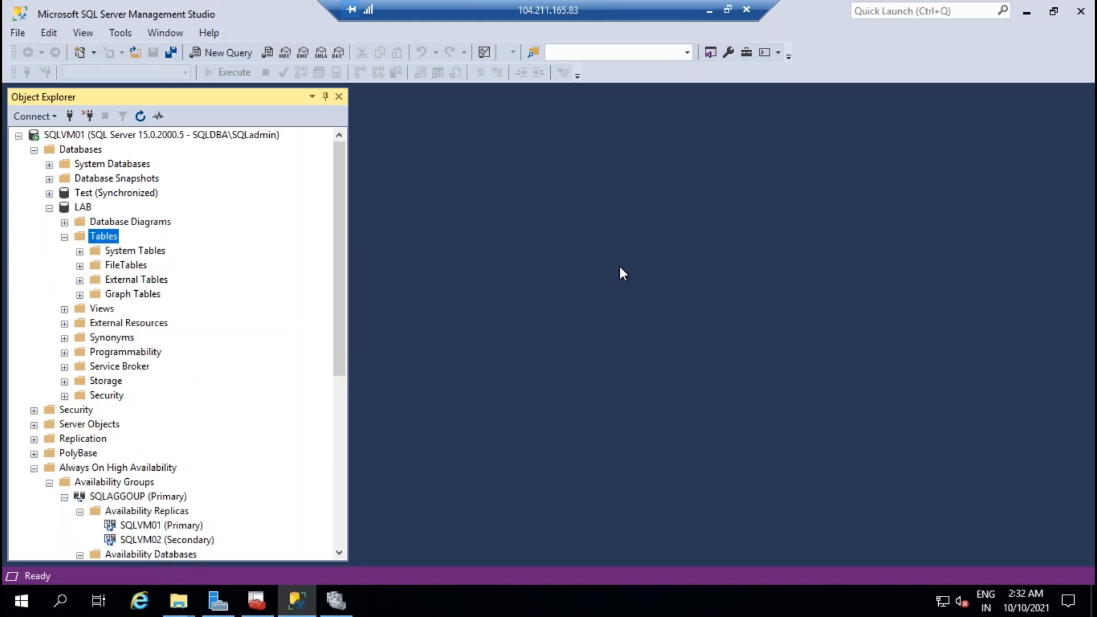
{"action": "type", "text": "sno"}
{"action": "key", "text": "Tab"}
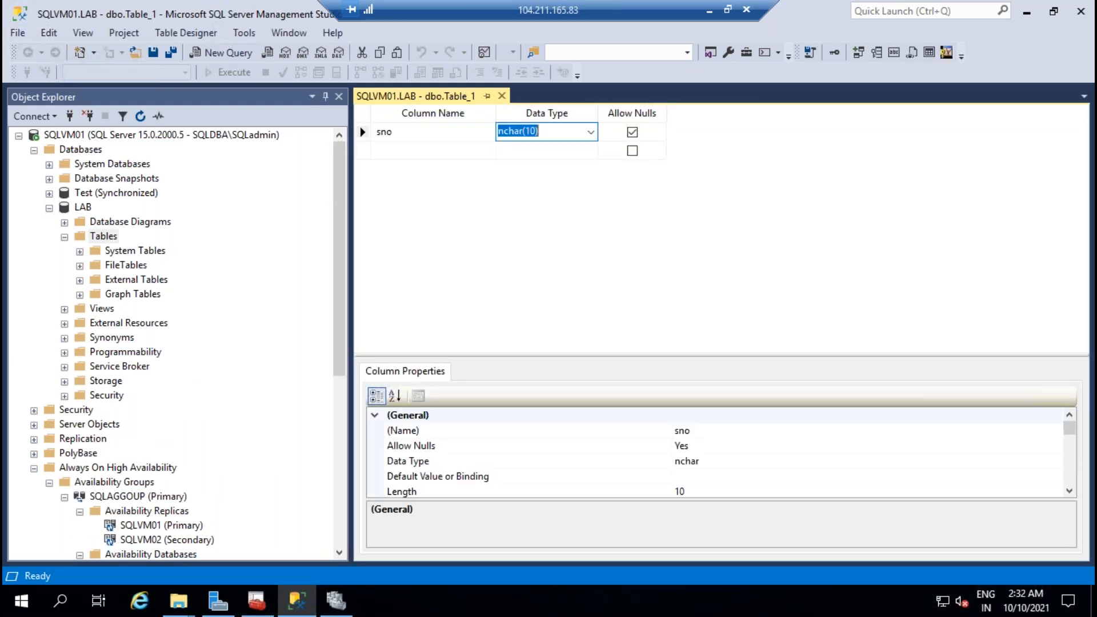
{"action": "type", "text": "int"}
{"action": "key", "text": "Tab"}
Step: Add columns sname varchar(50) and saddress varchar(50) to the table
{"action": "key", "text": "Tab"}
{"action": "type", "text": "nam"}
{"action": "key", "text": "BackSpace"}
{"action": "key", "text": "BackSpace"}
{"action": "type", "text": "sa"}
{"action": "key", "text": "BackSpace"}
{"action": "type", "text": "name"}
{"action": "key", "text": "Tab"}
{"action": "type", "text": "varchar(50)"}
{"action": "key", "text": "Tab"}
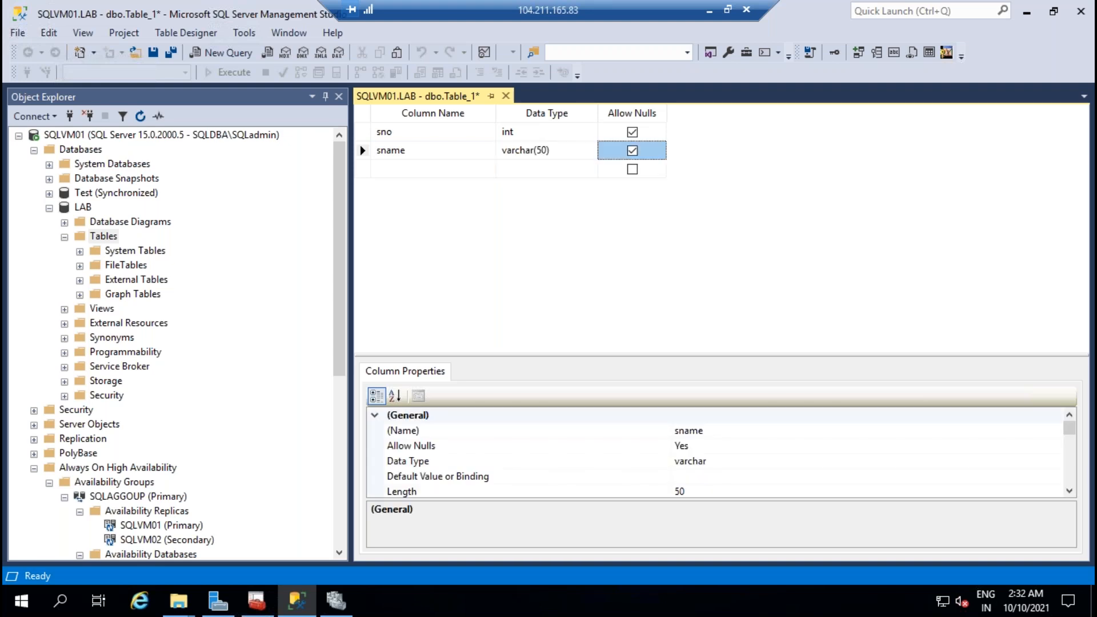
{"action": "key", "text": "Tab"}
{"action": "type", "text": "saddress"}
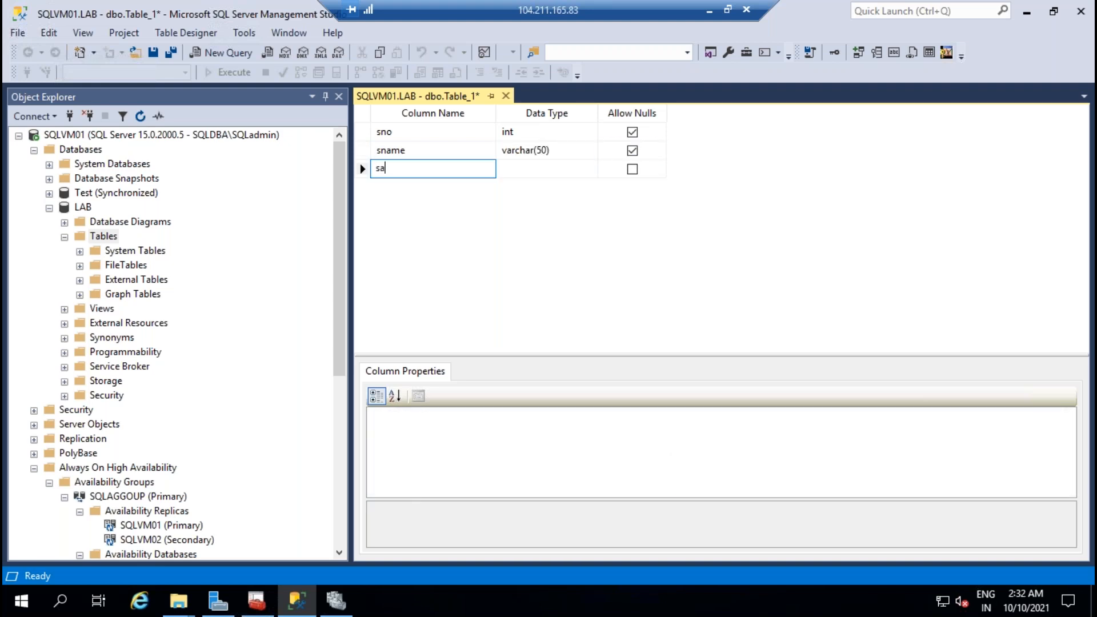
{"action": "key", "text": "Tab"}
{"action": "type", "text": "varh"}
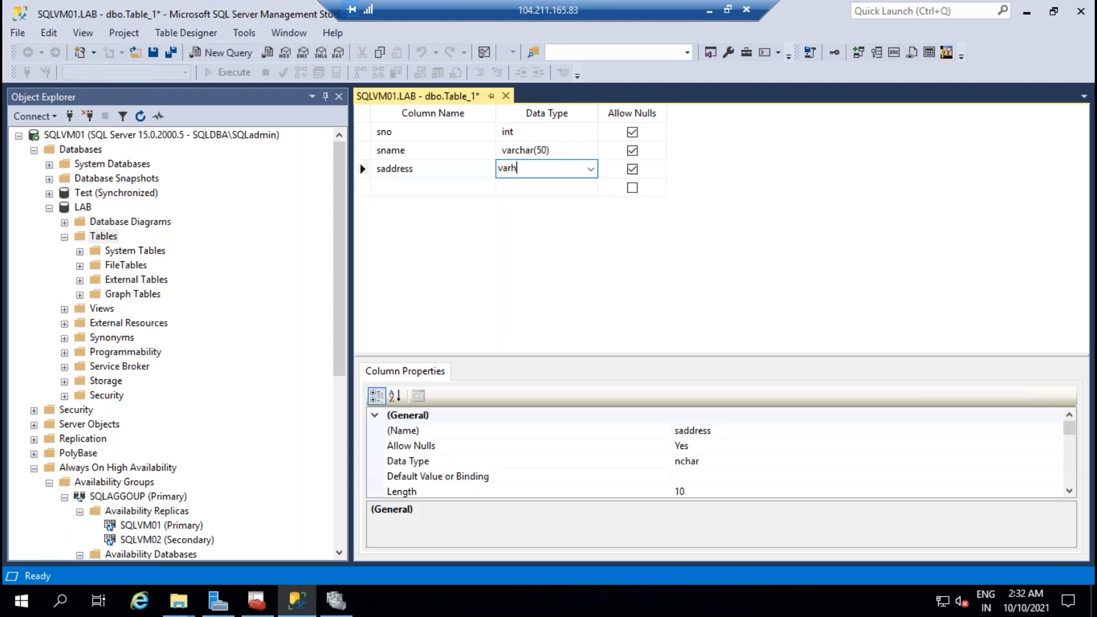
{"action": "key", "text": "BackSpace"}
{"action": "type", "text": "char(50"}
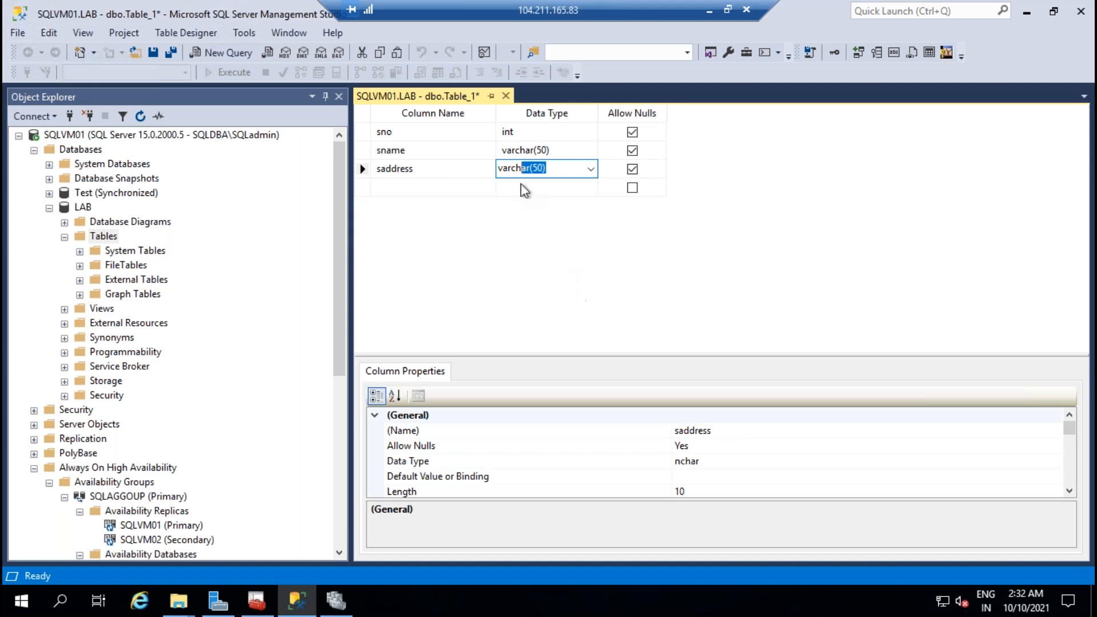
Step: Close the designer and save the new table as Student
{"action": "left_click", "coordinate": [505, 96]}
{"action": "left_click", "coordinate": [533, 394]}
{"action": "type", "text": "Student"}
{"action": "key", "text": "Return"}
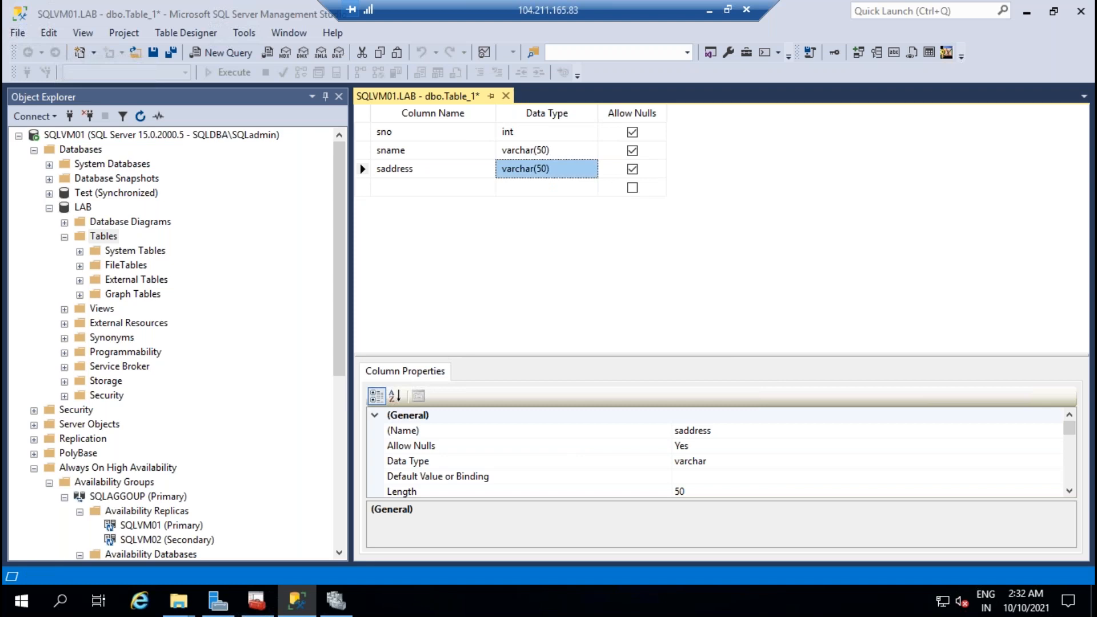
{"action": "right_click", "coordinate": [114, 236]}
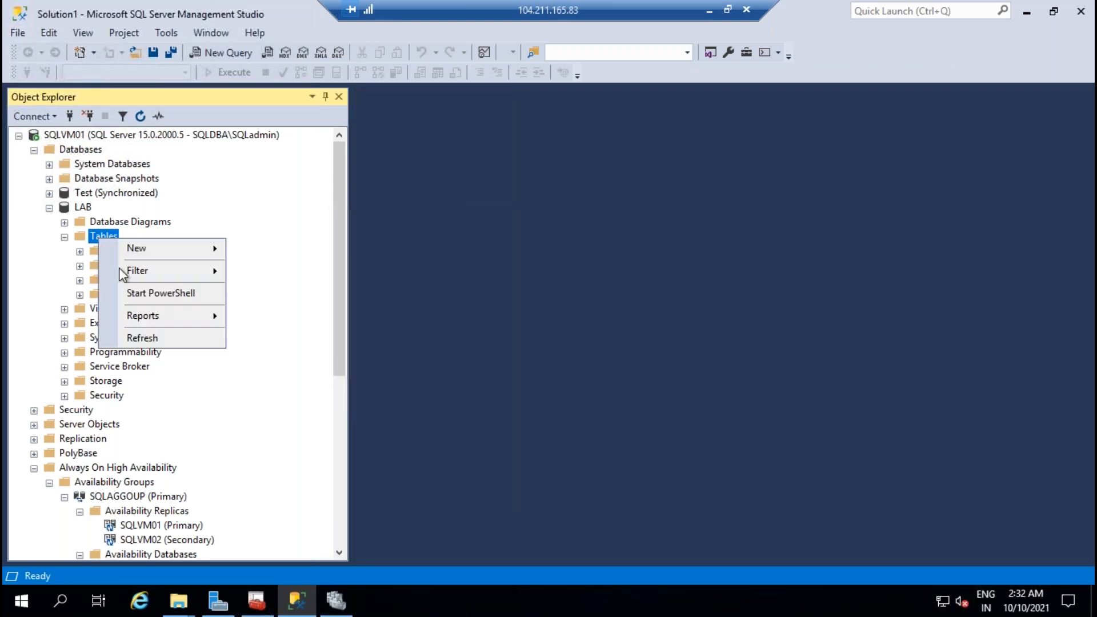
Step: Refresh Tables, open dbo.Student for editing, and enter row sno 1 with sample name and address
{"action": "left_click", "coordinate": [146, 337]}
{"action": "right_click", "coordinate": [128, 309]}
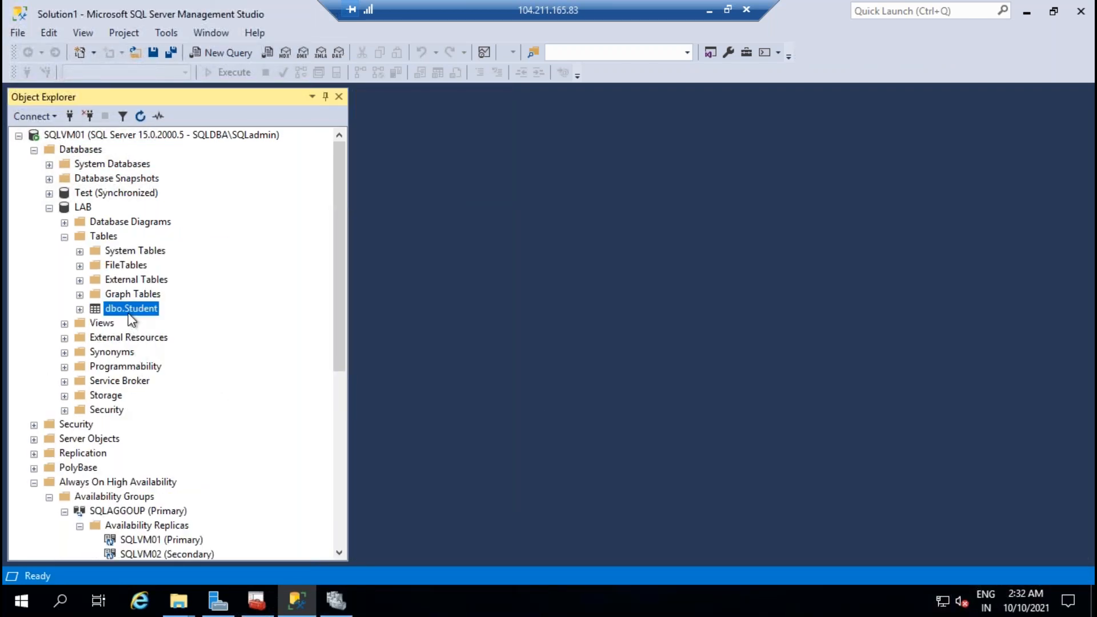
{"action": "left_click", "coordinate": [210, 266]}
{"action": "type", "text": "1"}
{"action": "key", "text": "Tab"}
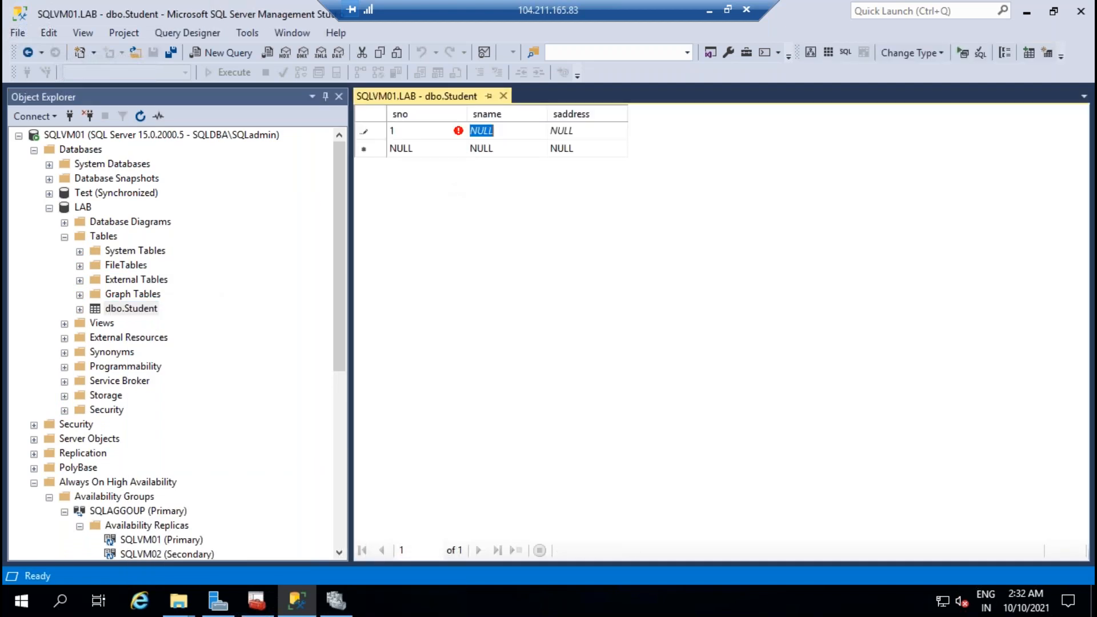
{"action": "type", "text": "dsagfdssdgsds"}
{"action": "key", "text": "Tab"}
{"action": "type", "text": "sdfgsdsgf"}
{"action": "key", "text": "Tab"}
Step: Enter row sno 2 with sample name and address, then close the editing view
{"action": "type", "text": "2"}
{"action": "key", "text": "Tab"}
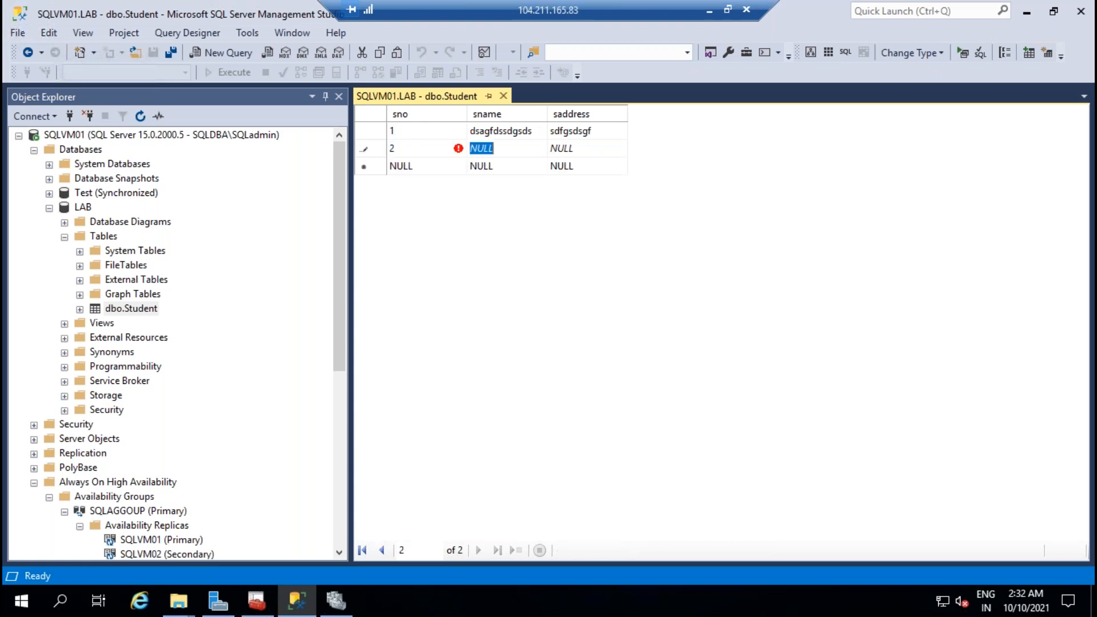
{"action": "type", "text": "dsgsdgf"}
{"action": "key", "text": "Tab"}
{"action": "type", "text": "sdfgds"}
{"action": "key", "text": "Tab"}
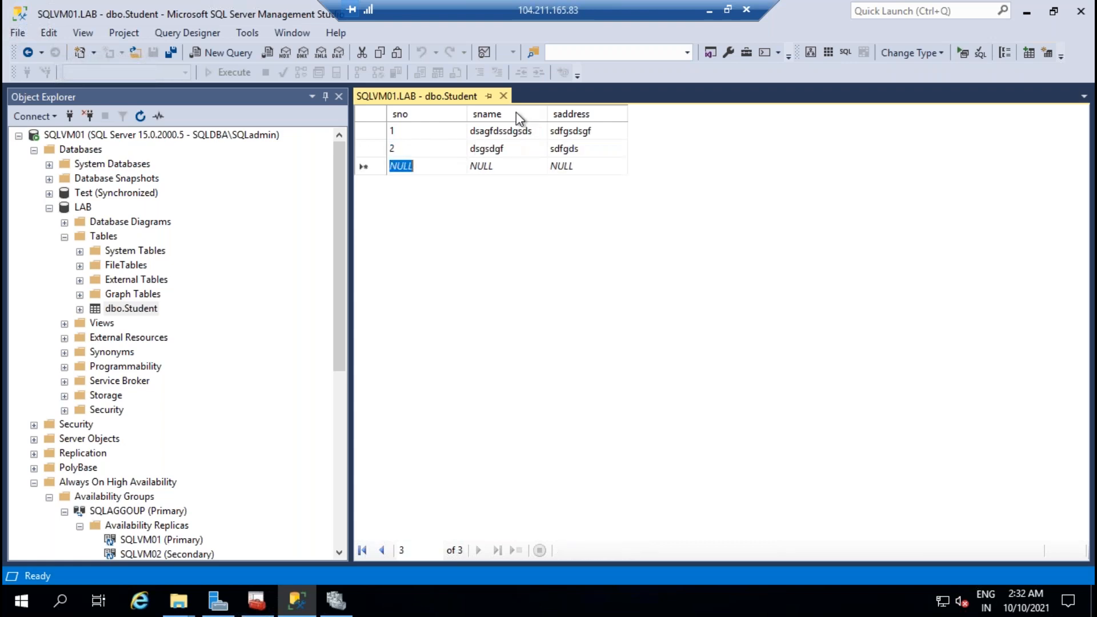
{"action": "left_click", "coordinate": [502, 95]}
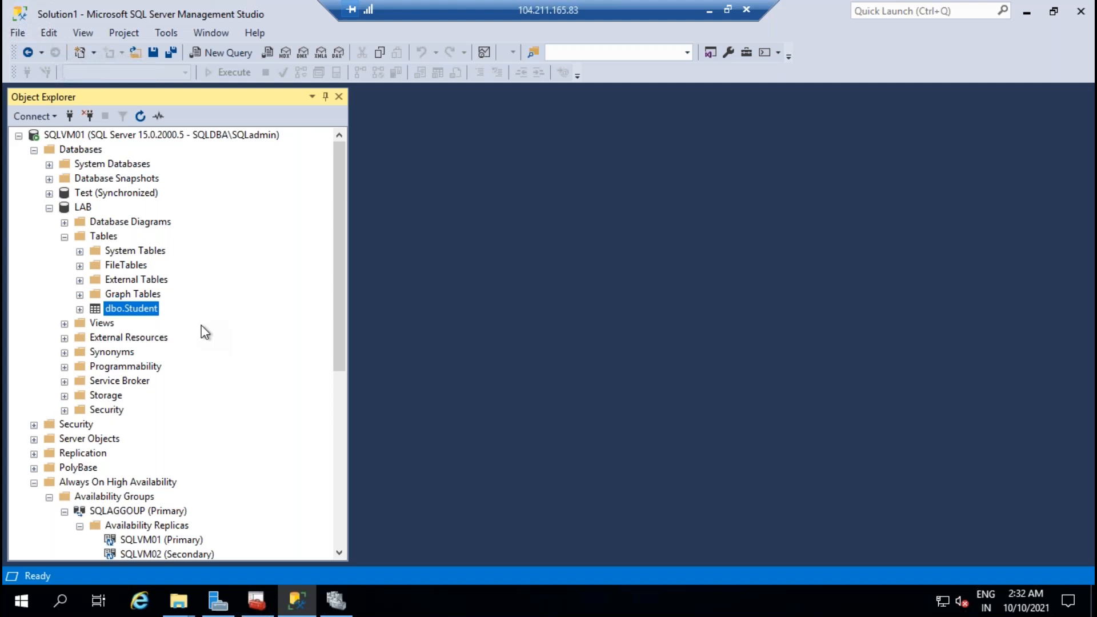
Step: Collapse LAB, launch SQLAGGOUP's Add Database wizard and select LAB
{"action": "left_click", "coordinate": [65, 237]}
{"action": "left_click", "coordinate": [49, 207]}
{"action": "scroll", "coordinate": [259, 324], "scroll_direction": "down", "scroll_amount": 3}
{"action": "scroll", "coordinate": [177, 321], "scroll_direction": "up", "scroll_amount": 3}
{"action": "right_click", "coordinate": [167, 369]}
{"action": "left_click", "coordinate": [252, 382]}
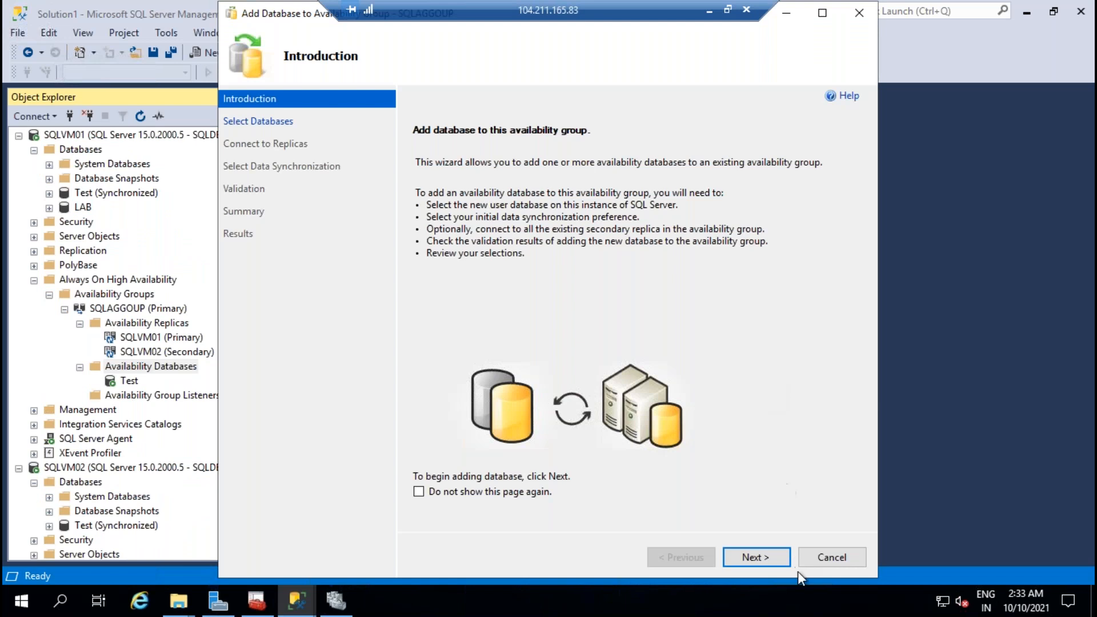
{"action": "left_click", "coordinate": [758, 558]}
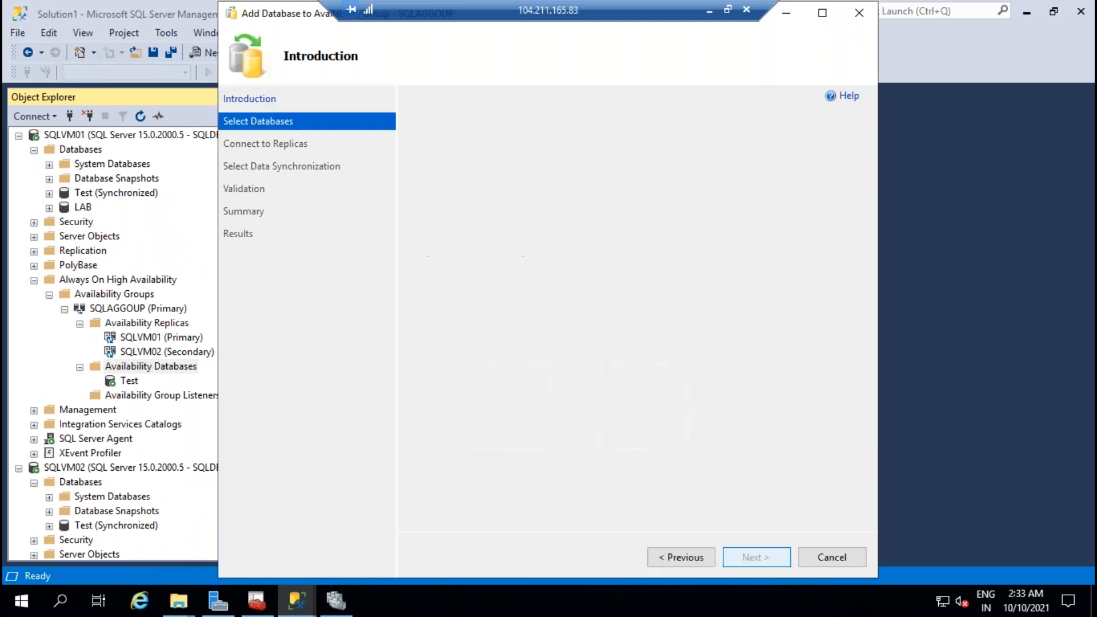
{"action": "left_click", "coordinate": [416, 190]}
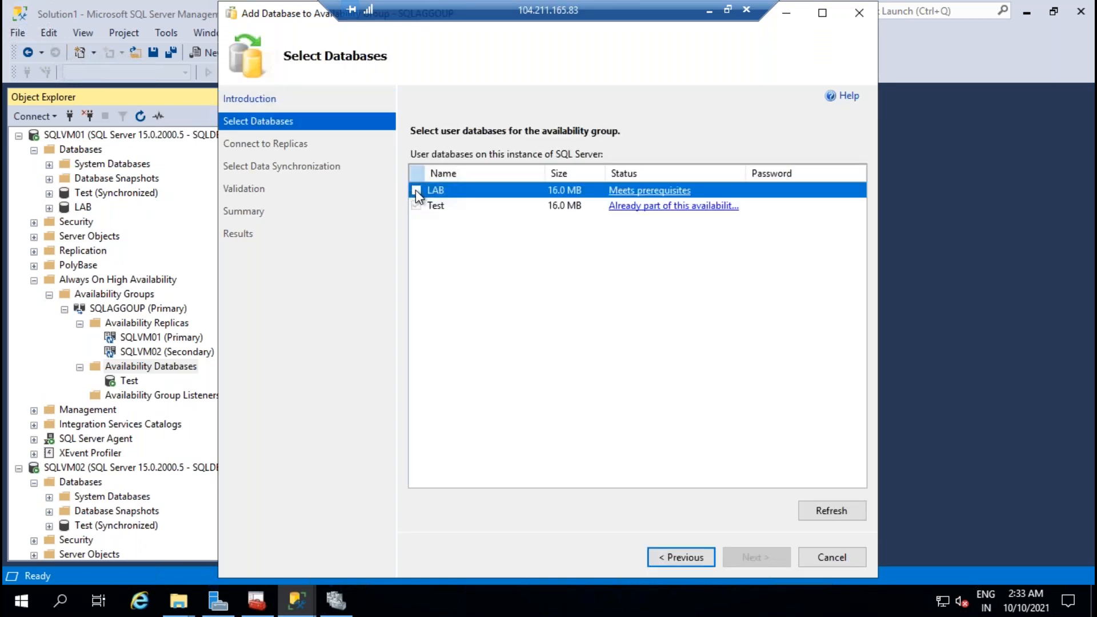
Step: Connect secondary replica SQLVM02, keep automatic seeding, and finish adding LAB to SQLAGGOUP
{"action": "left_click", "coordinate": [749, 559]}
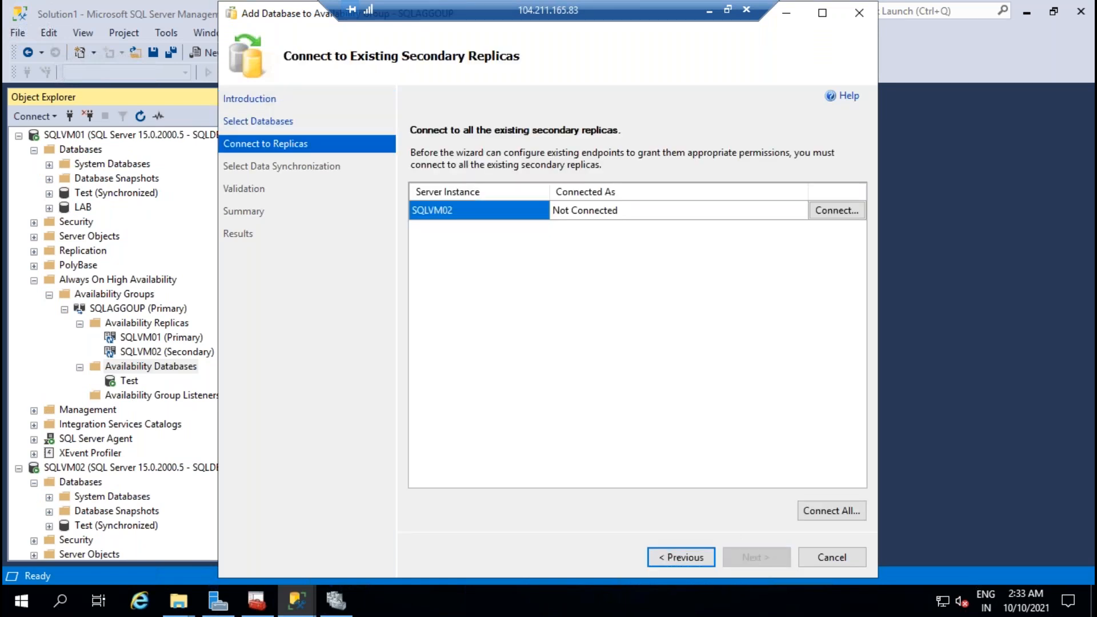
{"action": "left_click", "coordinate": [843, 211]}
{"action": "left_click", "coordinate": [502, 329]}
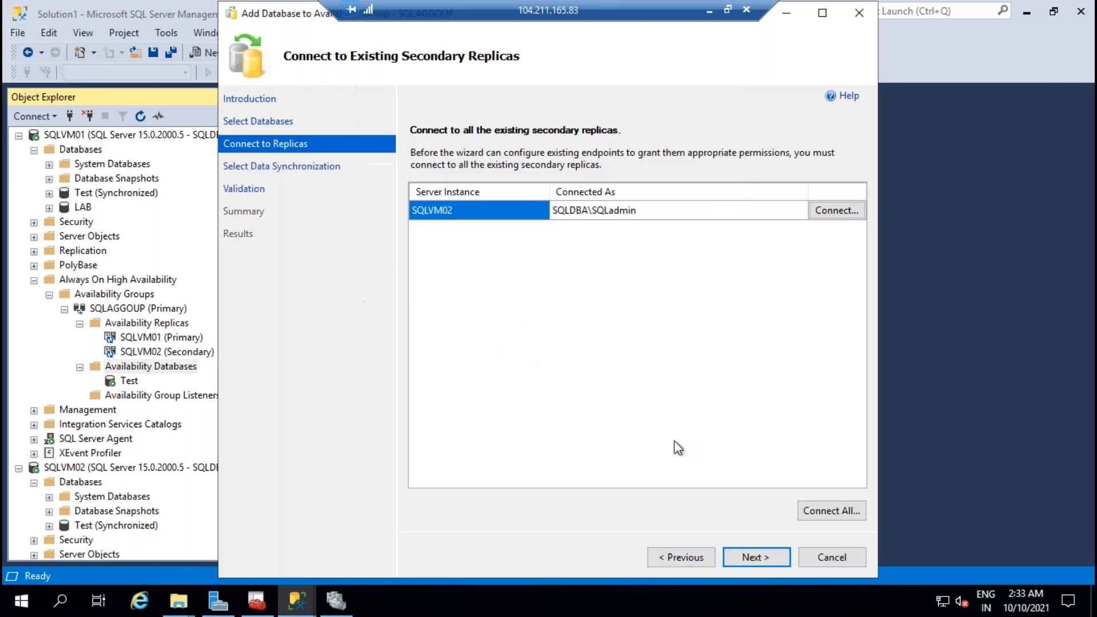
{"action": "left_click", "coordinate": [768, 554]}
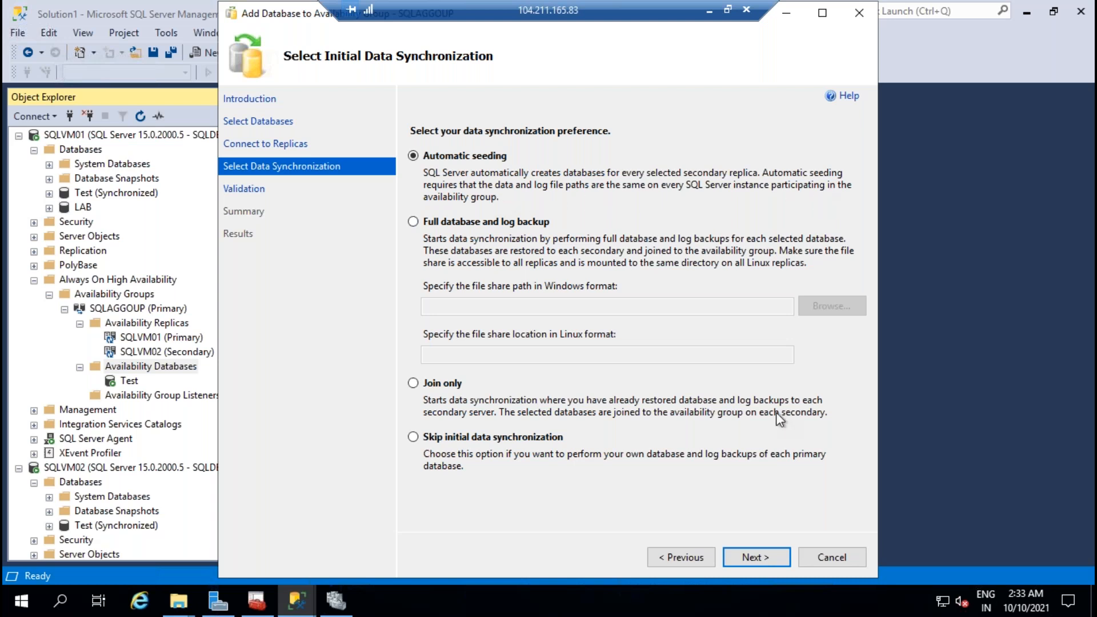
{"action": "left_click", "coordinate": [767, 560]}
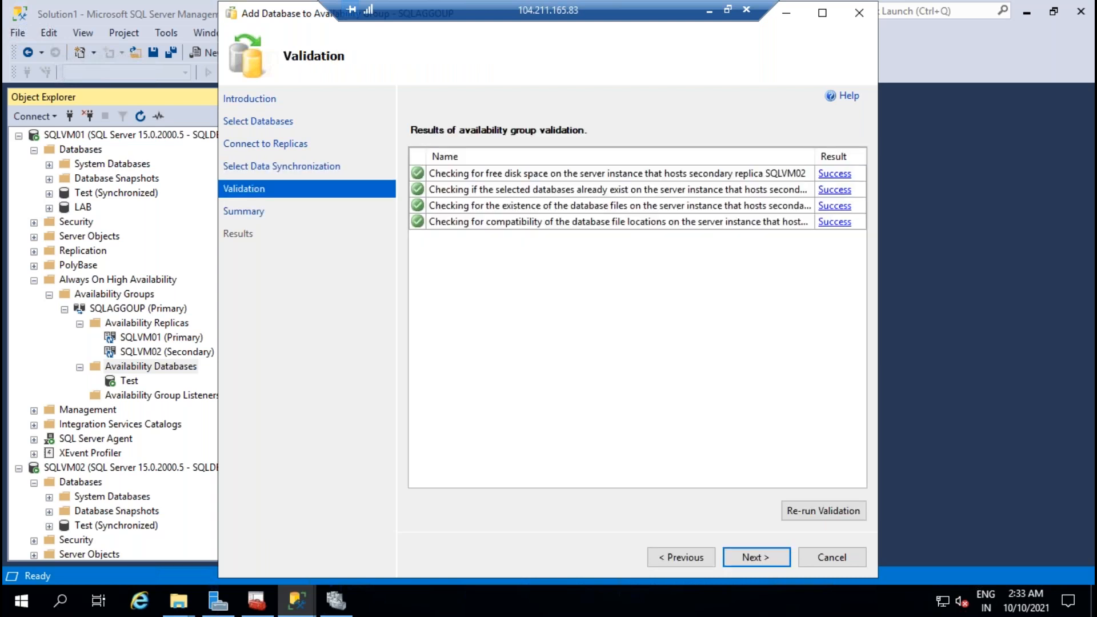
{"action": "left_click", "coordinate": [767, 560]}
{"action": "left_click", "coordinate": [766, 560]}
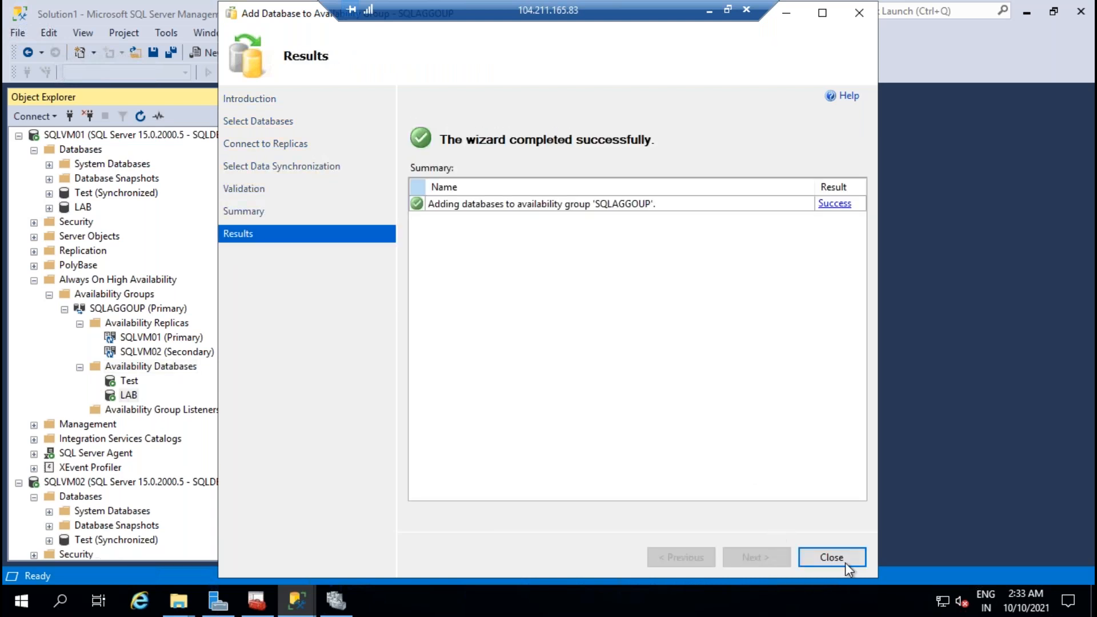
{"action": "left_click", "coordinate": [832, 558]}
Step: Refresh the Databases lists on SQLVM02 and SQLVM01
{"action": "scroll", "coordinate": [212, 351], "scroll_direction": "down", "scroll_amount": 3}
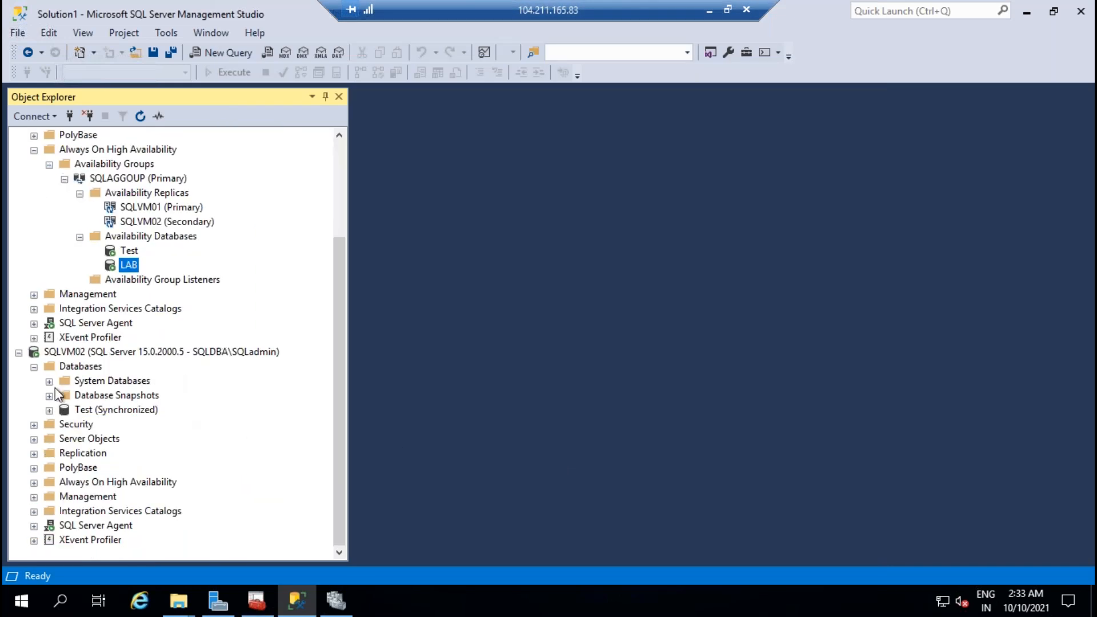
{"action": "right_click", "coordinate": [82, 370]}
{"action": "left_click", "coordinate": [134, 560]}
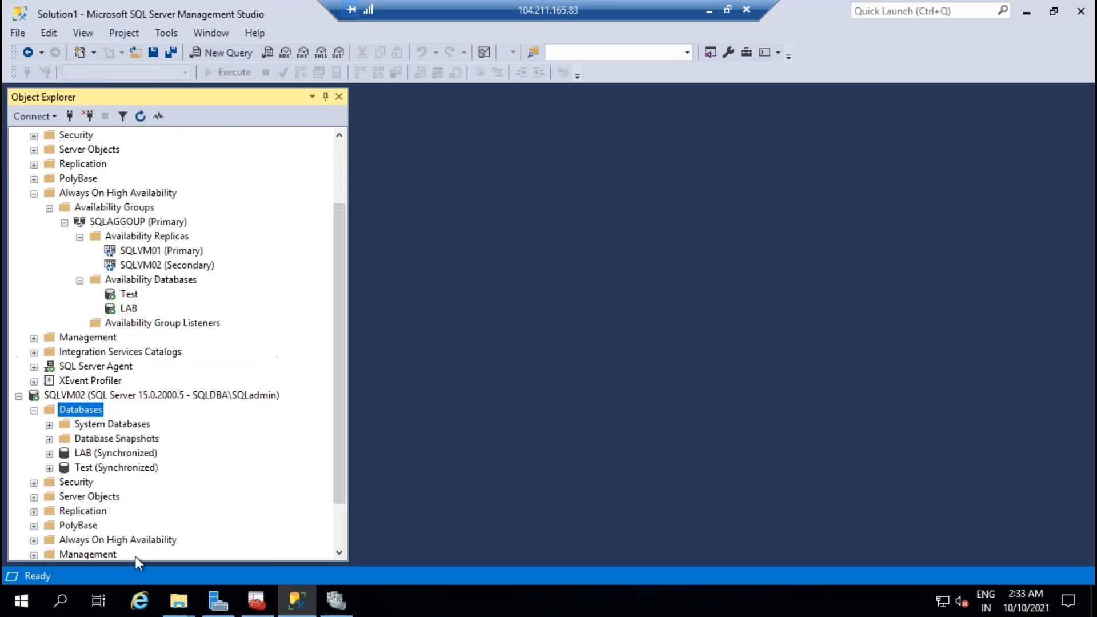
{"action": "scroll", "coordinate": [285, 369], "scroll_direction": "up", "scroll_amount": 2}
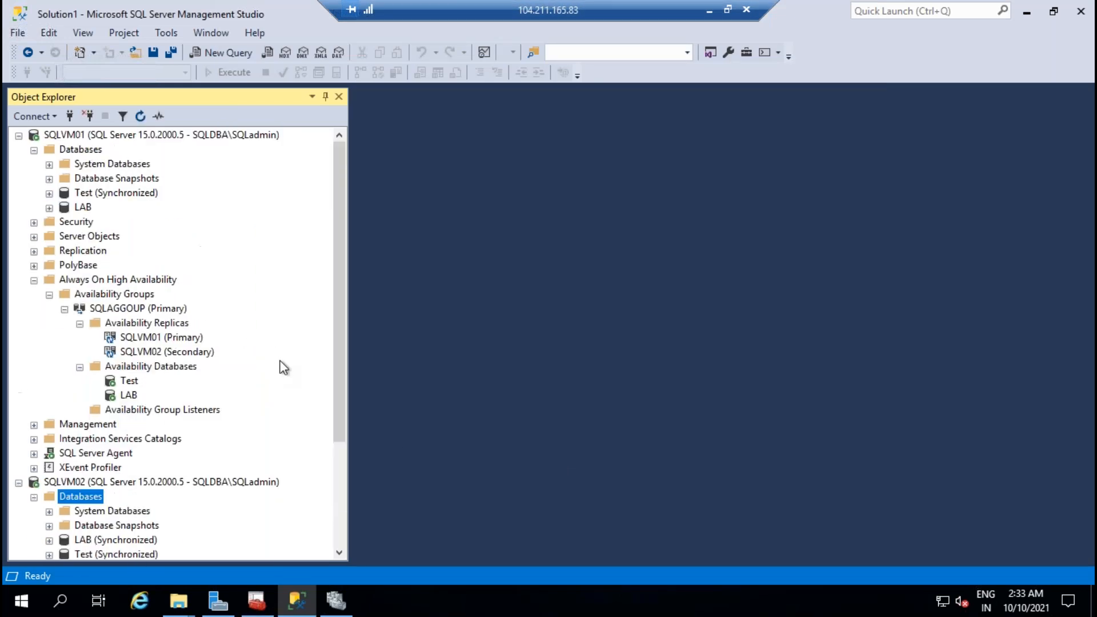
{"action": "right_click", "coordinate": [96, 151]}
{"action": "left_click", "coordinate": [143, 351]}
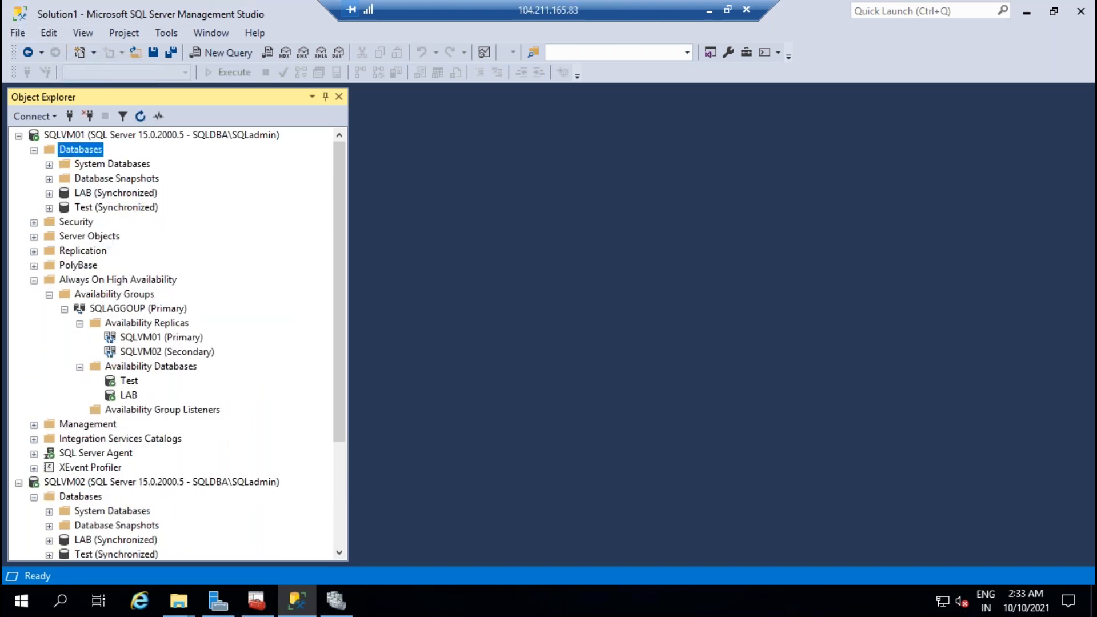
{"action": "left_click", "coordinate": [180, 606]}
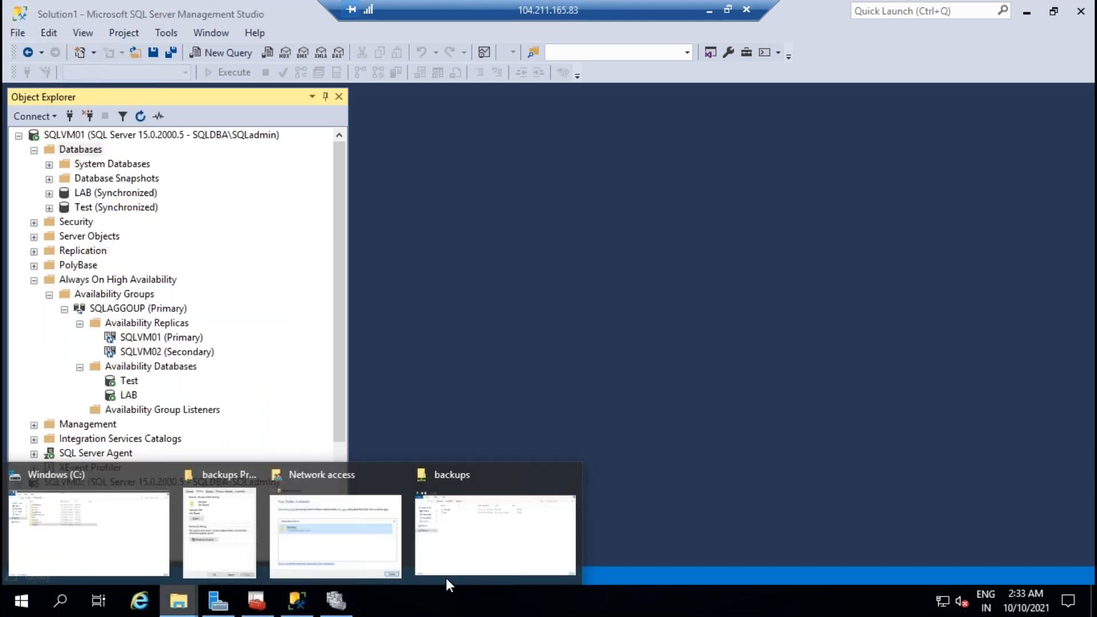
{"action": "left_click", "coordinate": [498, 520]}
{"action": "right_click", "coordinate": [594, 323]}
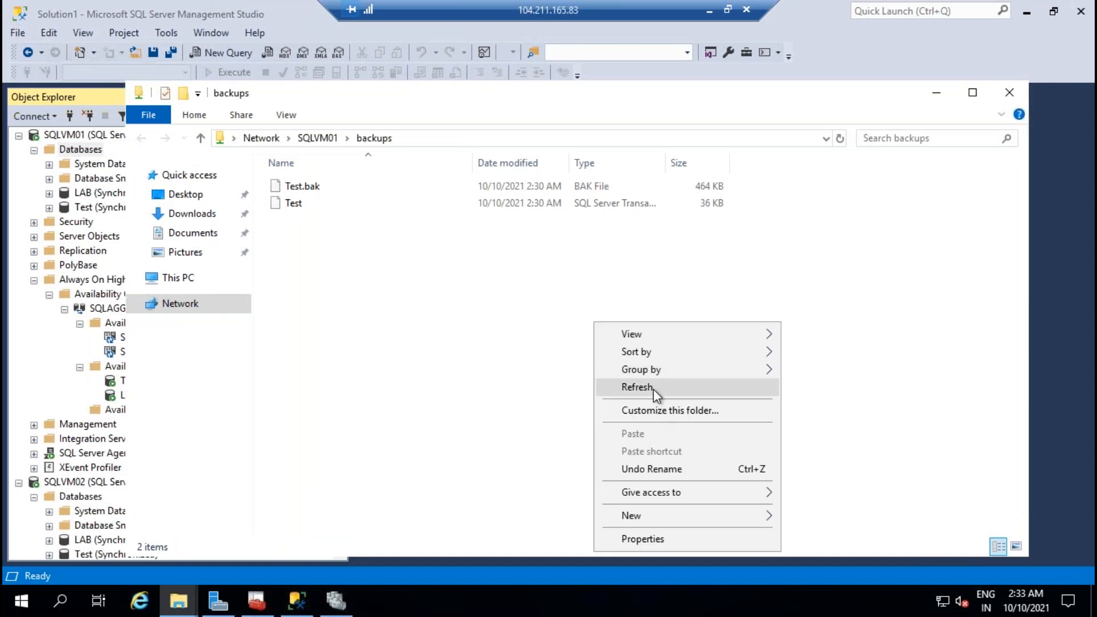
{"action": "left_click", "coordinate": [652, 390]}
{"action": "key", "text": "alt+Tab"}
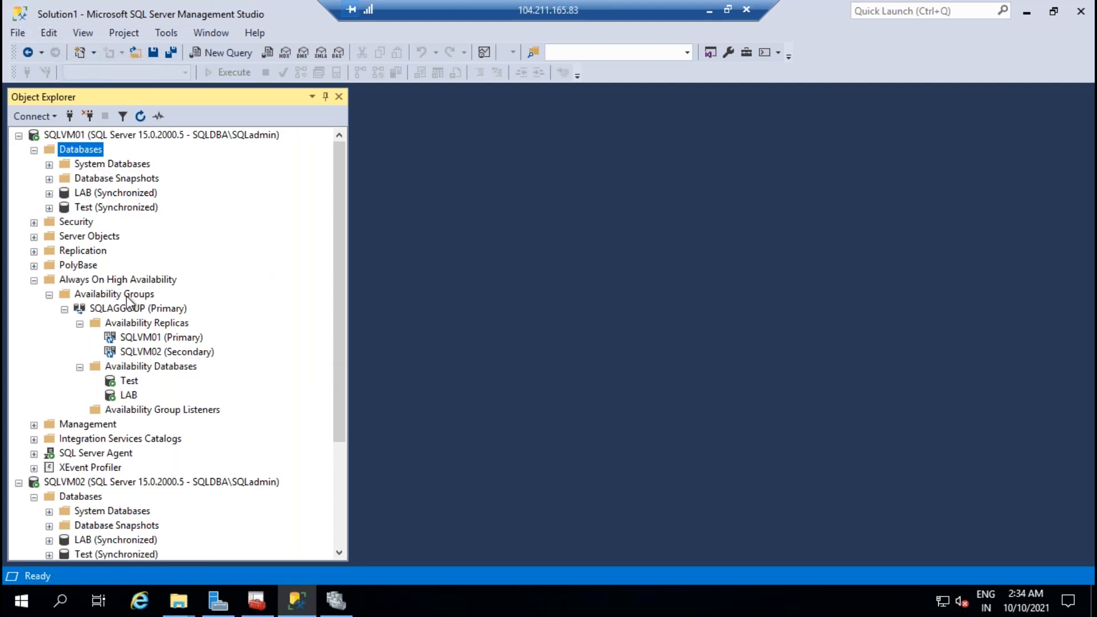
Step: Open SQLAGGOUP's Add Database wizard again, then cancel it
{"action": "right_click", "coordinate": [168, 370]}
{"action": "left_click", "coordinate": [200, 388]}
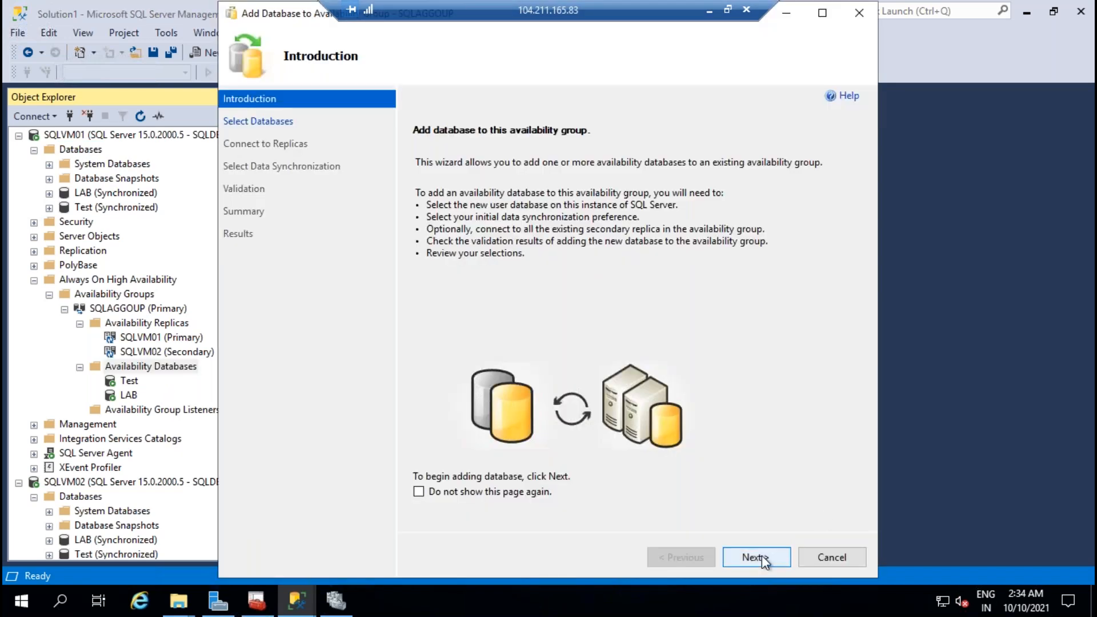
{"action": "left_click", "coordinate": [757, 557]}
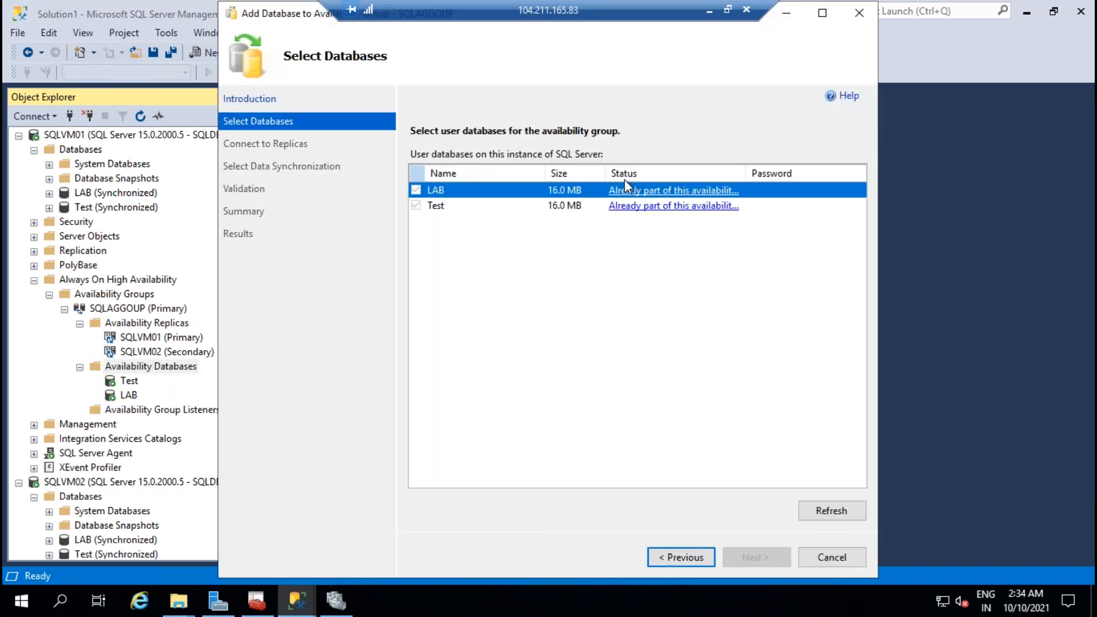
{"action": "left_click", "coordinate": [836, 565]}
{"action": "left_click", "coordinate": [592, 357]}
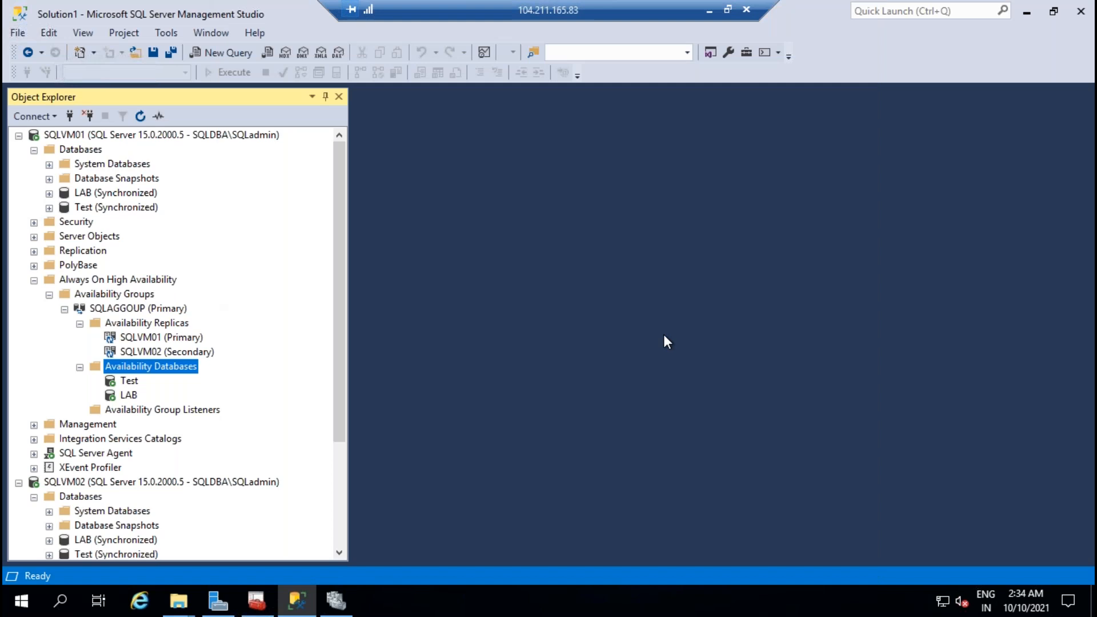
Step: Collapse the availability group folders and minimize the remote session to the local desktop
{"action": "left_click", "coordinate": [80, 324]}
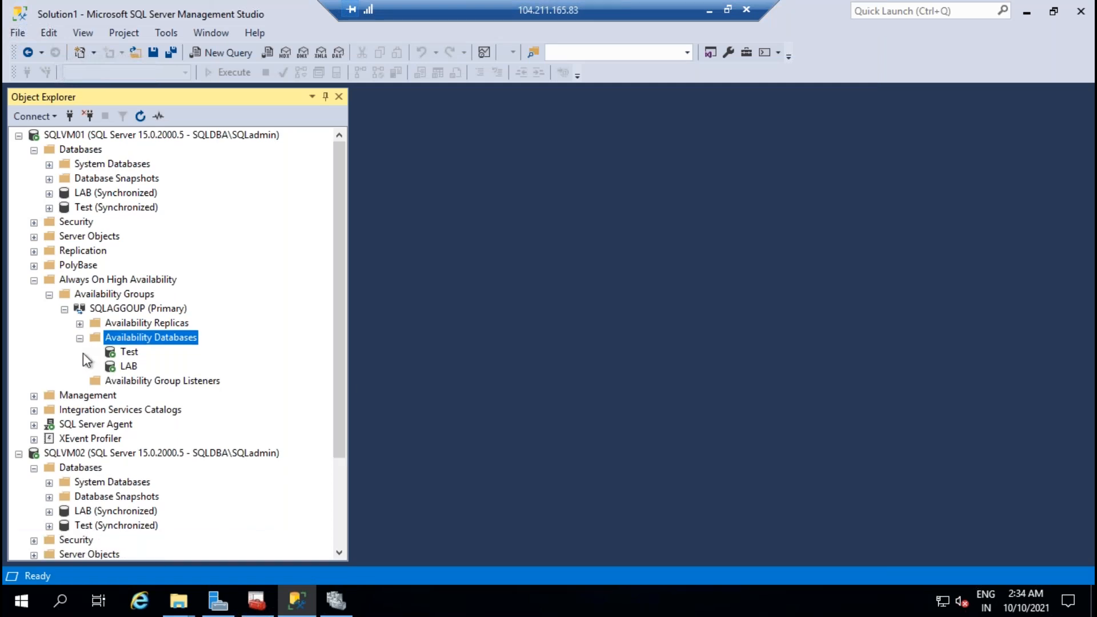
{"action": "left_click", "coordinate": [80, 338]}
{"action": "left_click", "coordinate": [65, 309]}
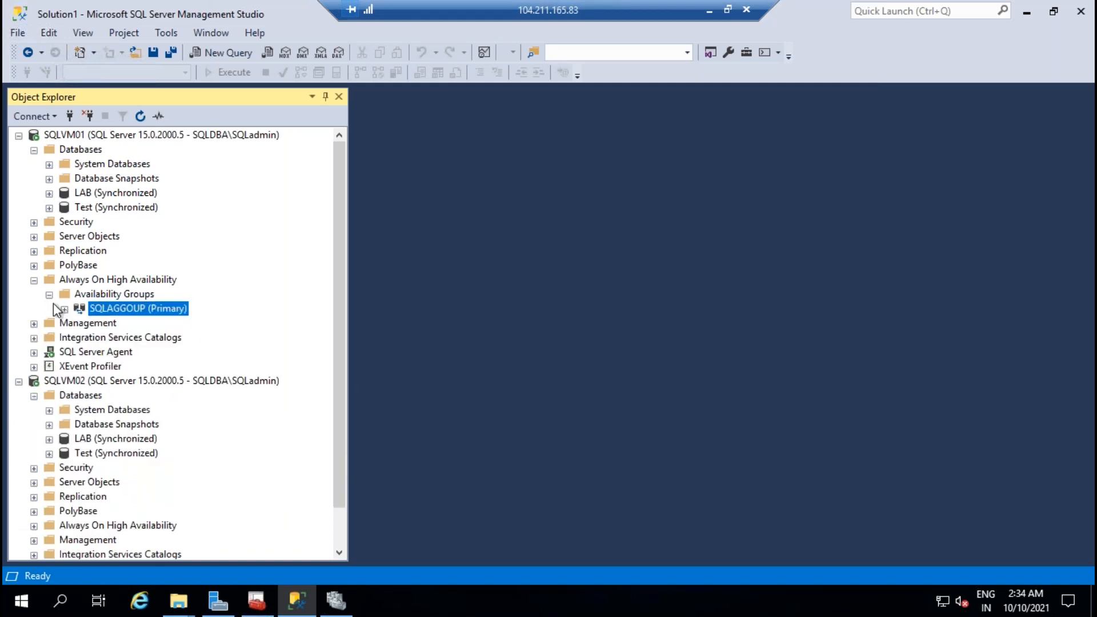
{"action": "left_click", "coordinate": [49, 295]}
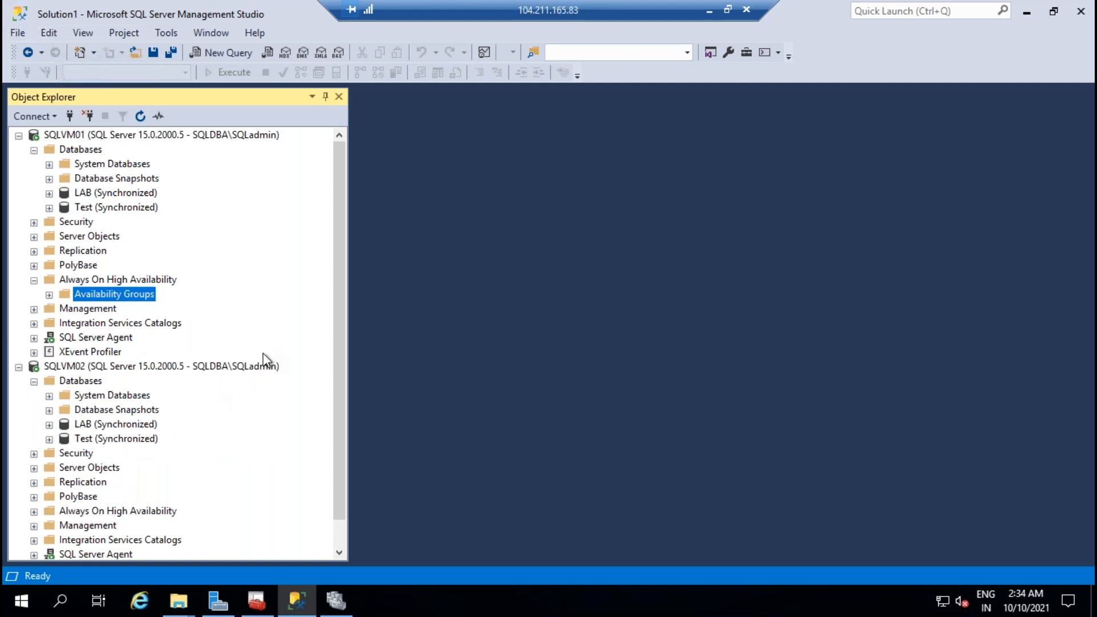
{"action": "left_click", "coordinate": [709, 12]}
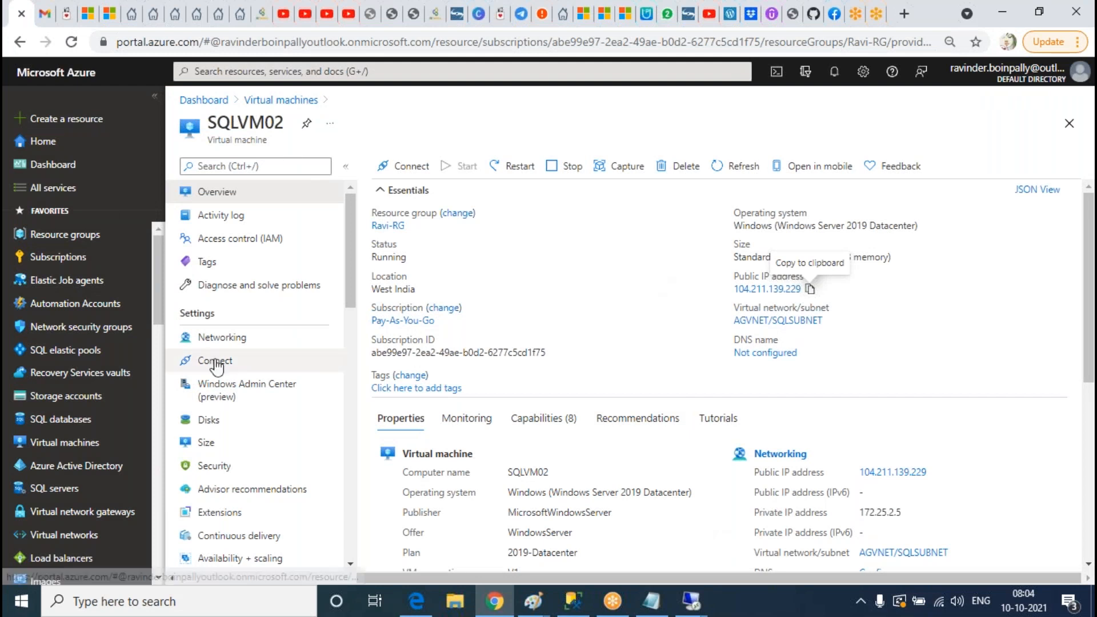
Step: Open the Load balancers list and start creating a load balancer
{"action": "scroll", "coordinate": [80, 400], "scroll_direction": "down", "scroll_amount": 2}
{"action": "left_click", "coordinate": [95, 466]}
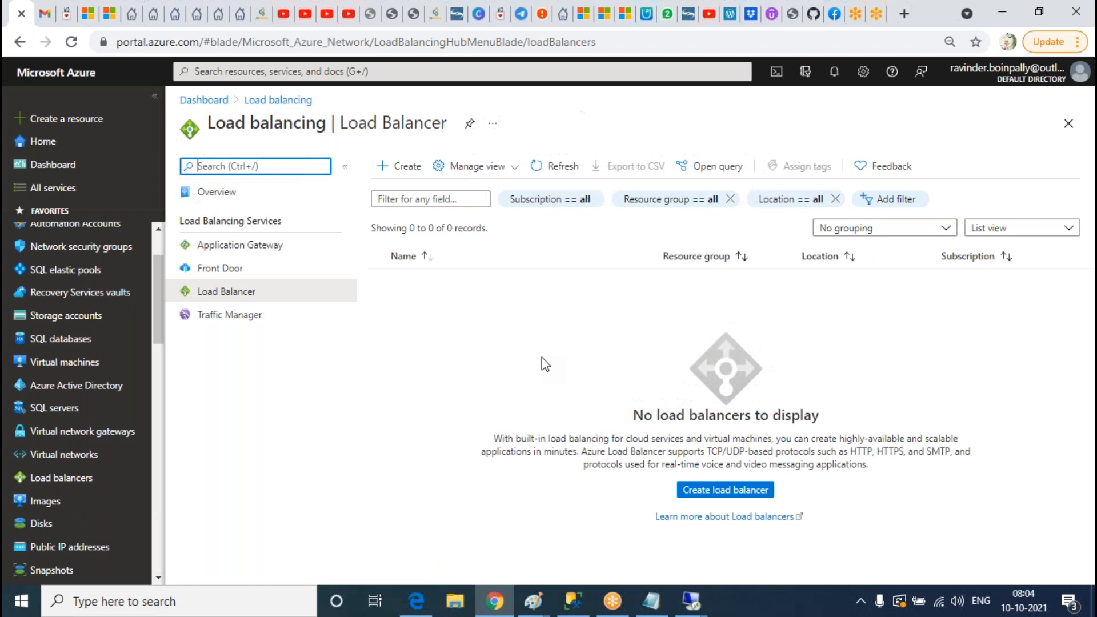
{"action": "left_click", "coordinate": [722, 492]}
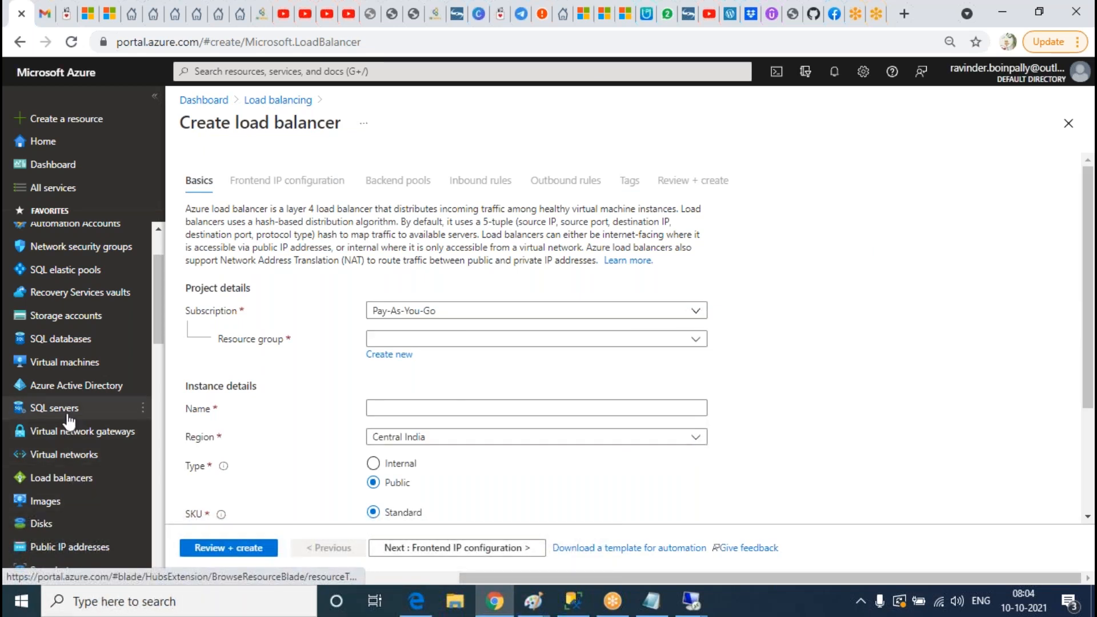
Step: Review SQLVM01's overview and public IP, then return to the empty Load balancers list
{"action": "left_click", "coordinate": [34, 363]}
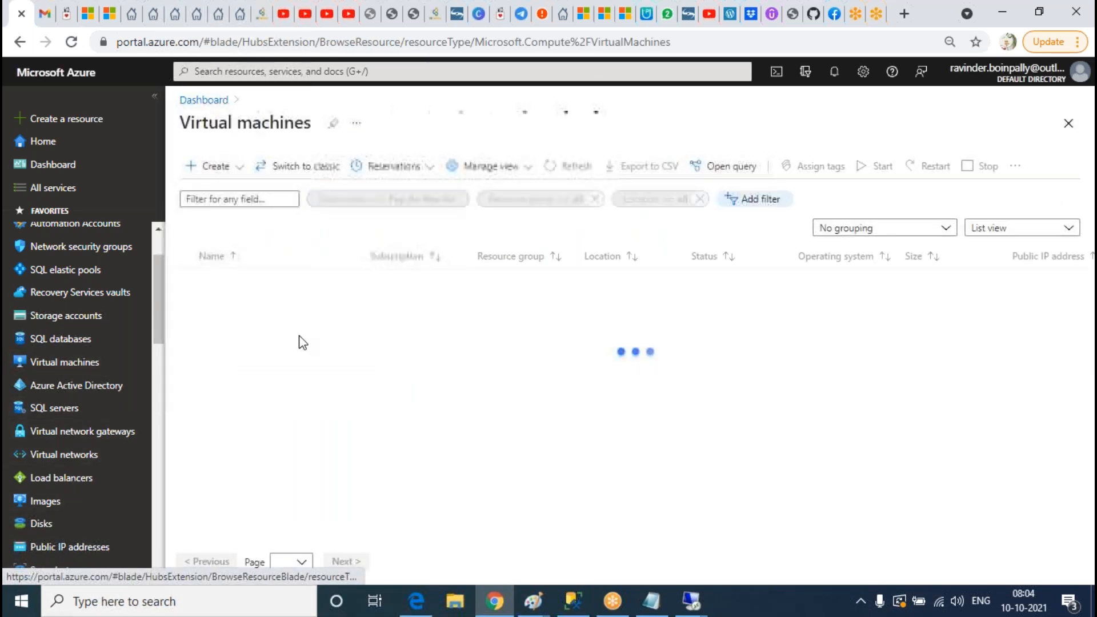
{"action": "left_click", "coordinate": [240, 304]}
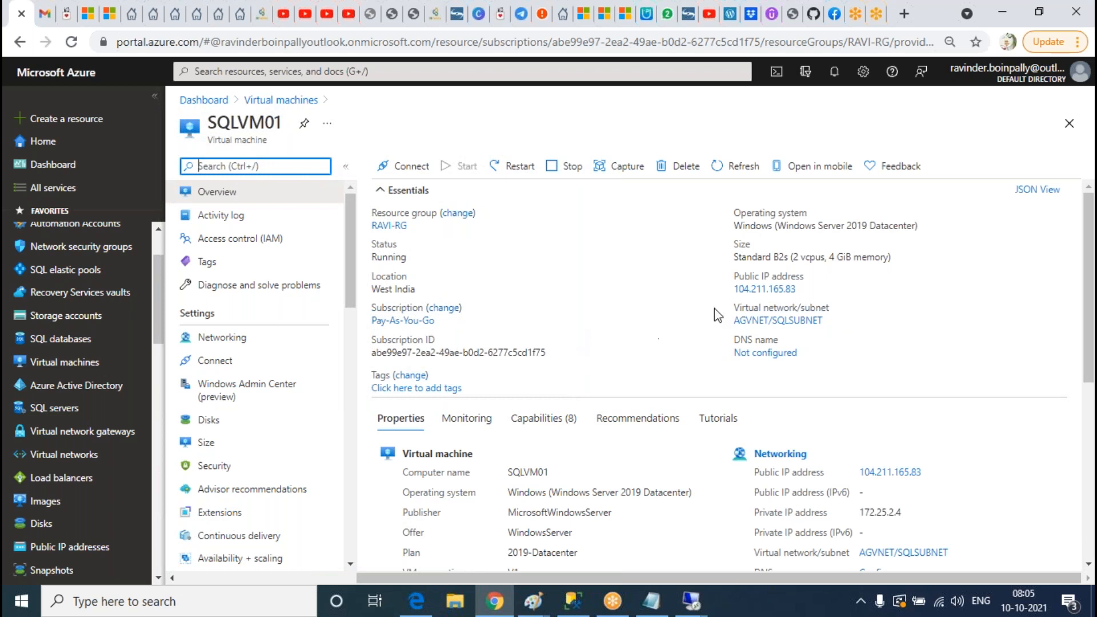
{"action": "left_click", "coordinate": [768, 289]}
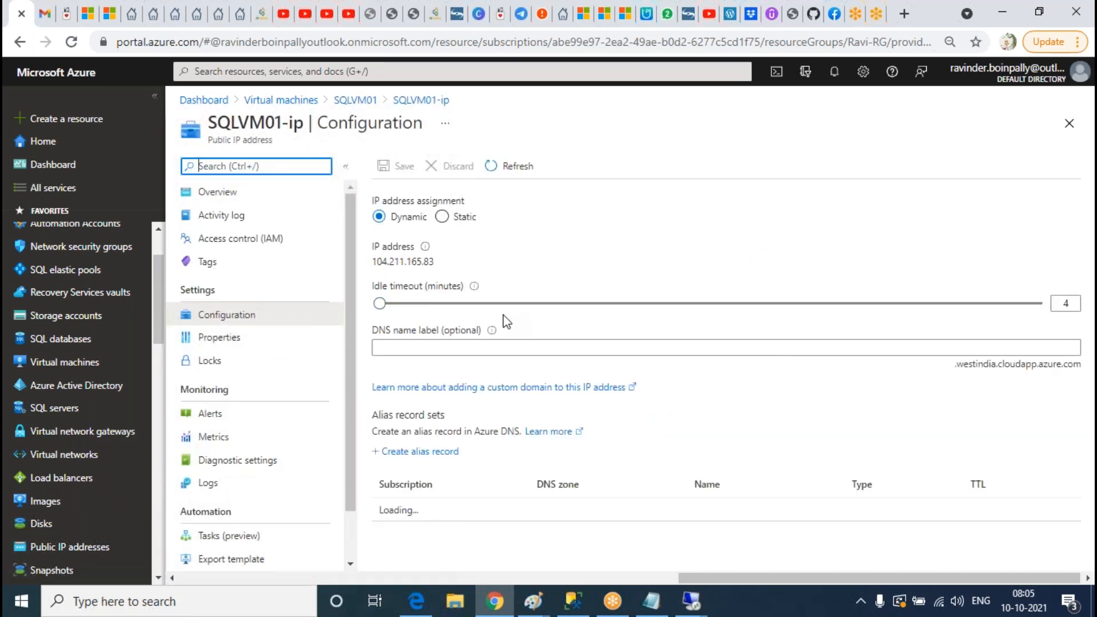
{"action": "left_click", "coordinate": [1069, 123]}
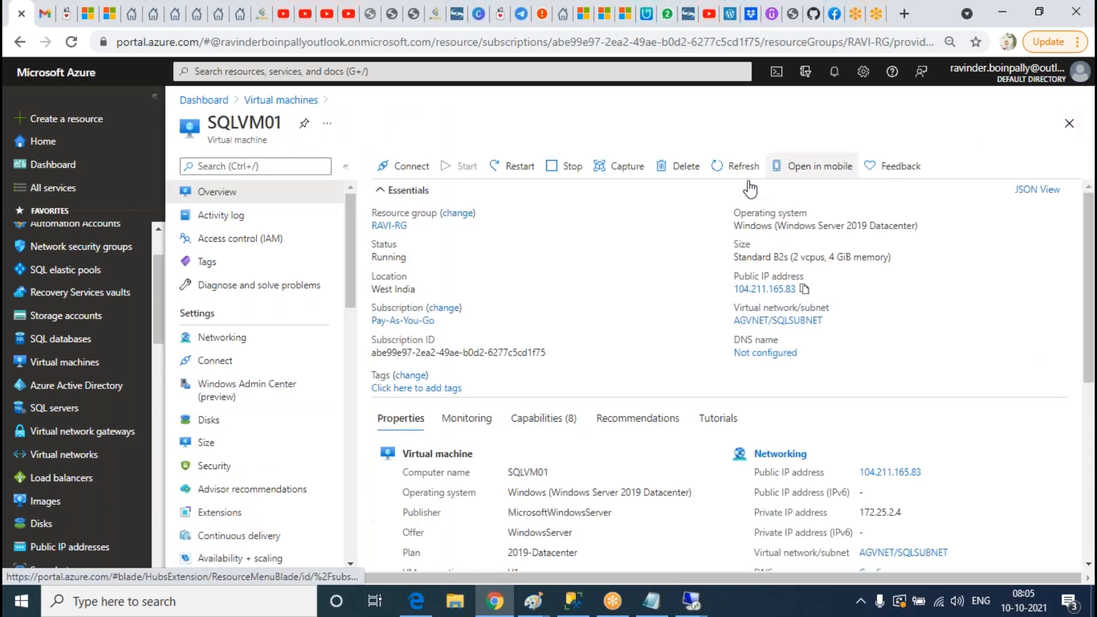
{"action": "left_click", "coordinate": [282, 107]}
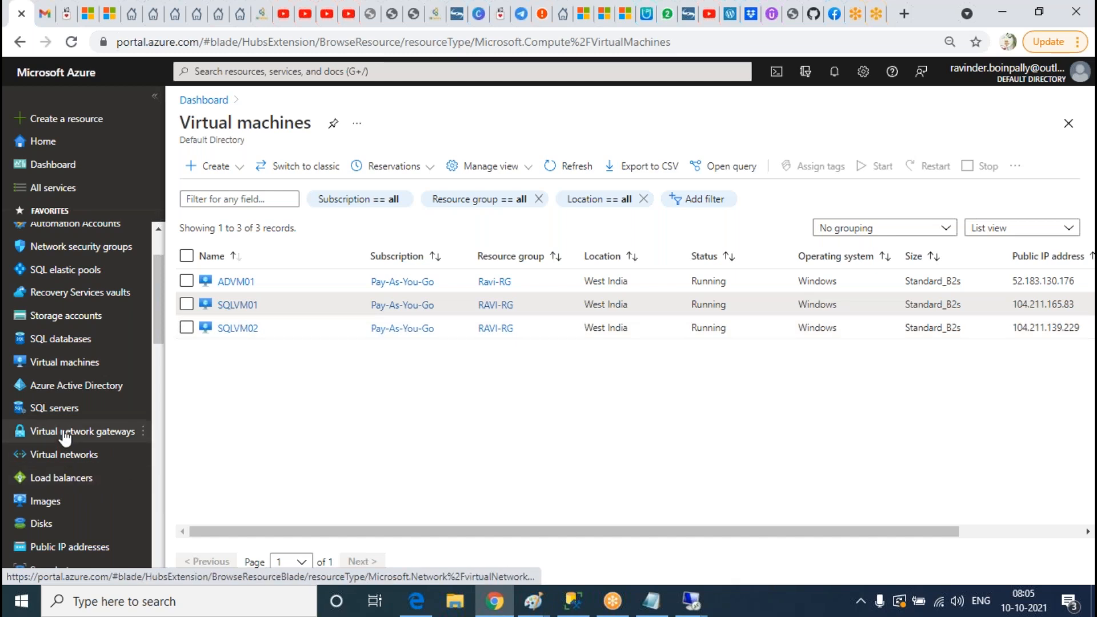
{"action": "left_click", "coordinate": [236, 306]}
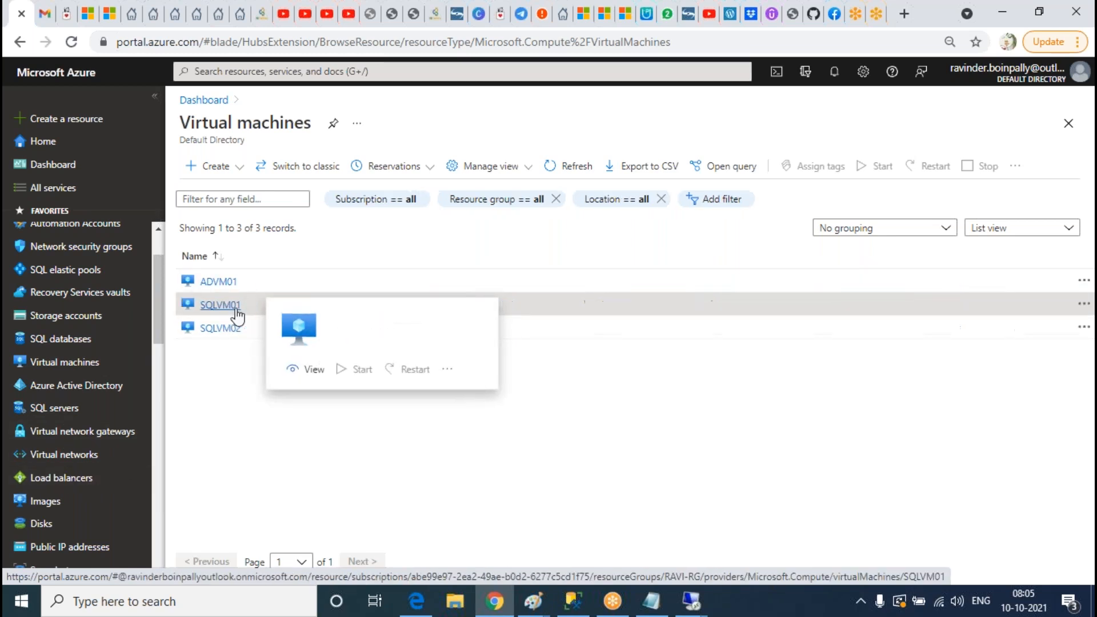
{"action": "left_click", "coordinate": [1068, 123]}
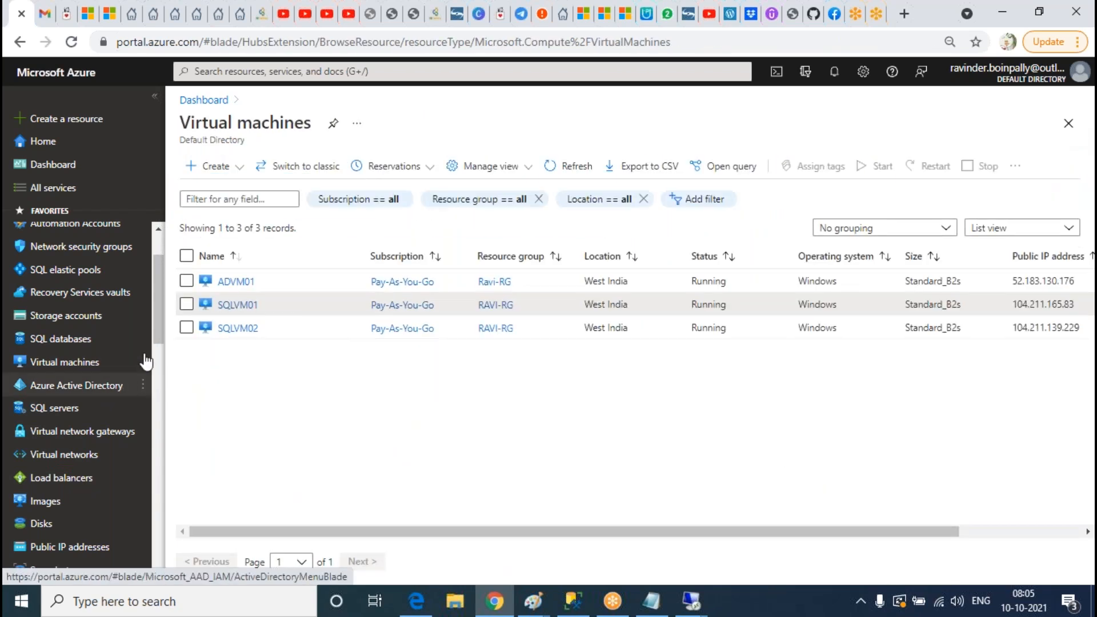
{"action": "left_click", "coordinate": [74, 457]}
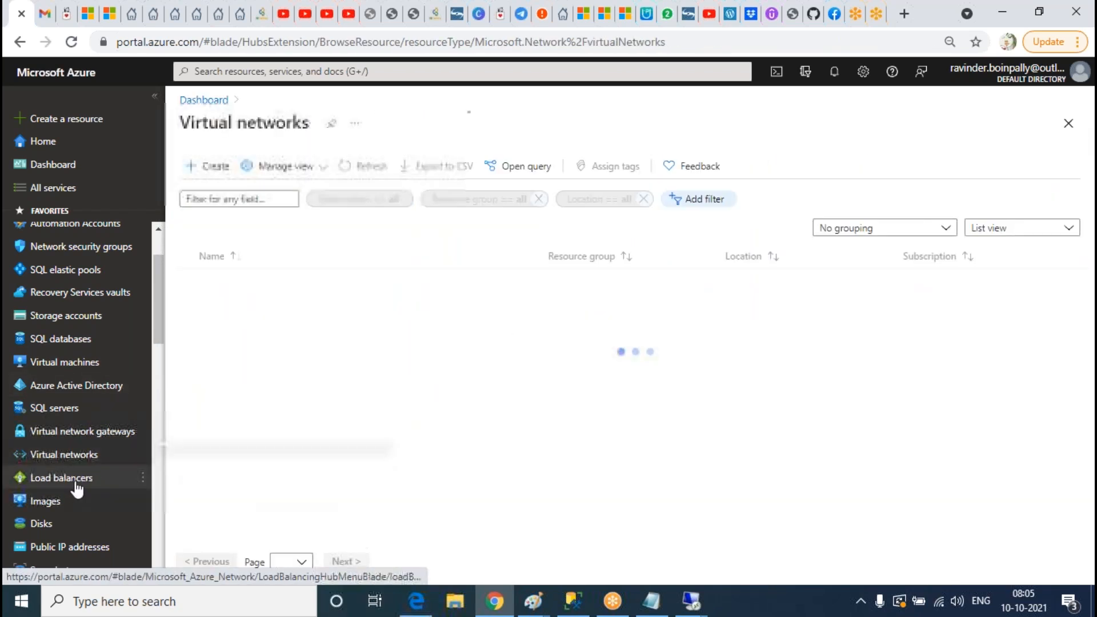
{"action": "left_click", "coordinate": [62, 478]}
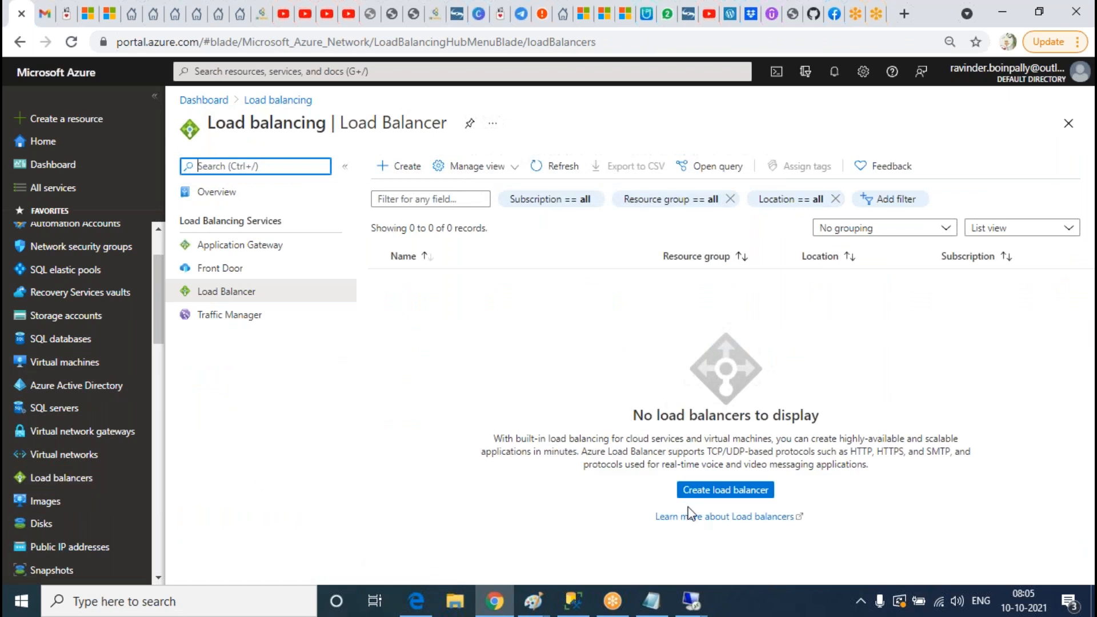
Step: Start a new load balancer named INTLB in resource group Ravi-RG
{"action": "left_click", "coordinate": [692, 493]}
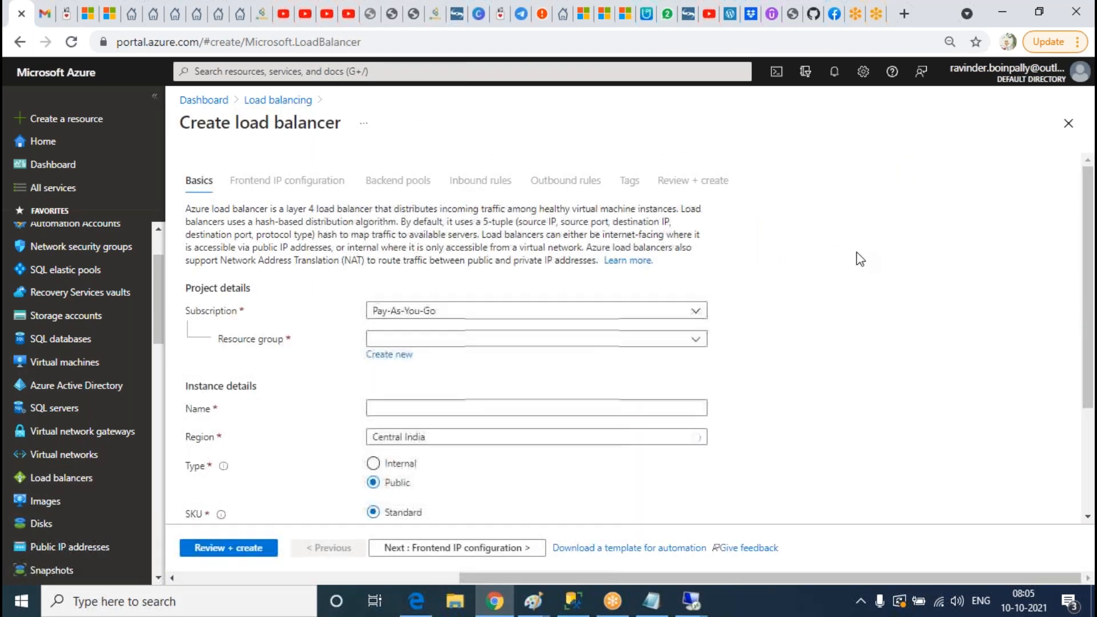
{"action": "scroll", "coordinate": [568, 227], "scroll_direction": "down", "scroll_amount": 3}
{"action": "left_click", "coordinate": [507, 183]}
{"action": "left_click", "coordinate": [394, 255]}
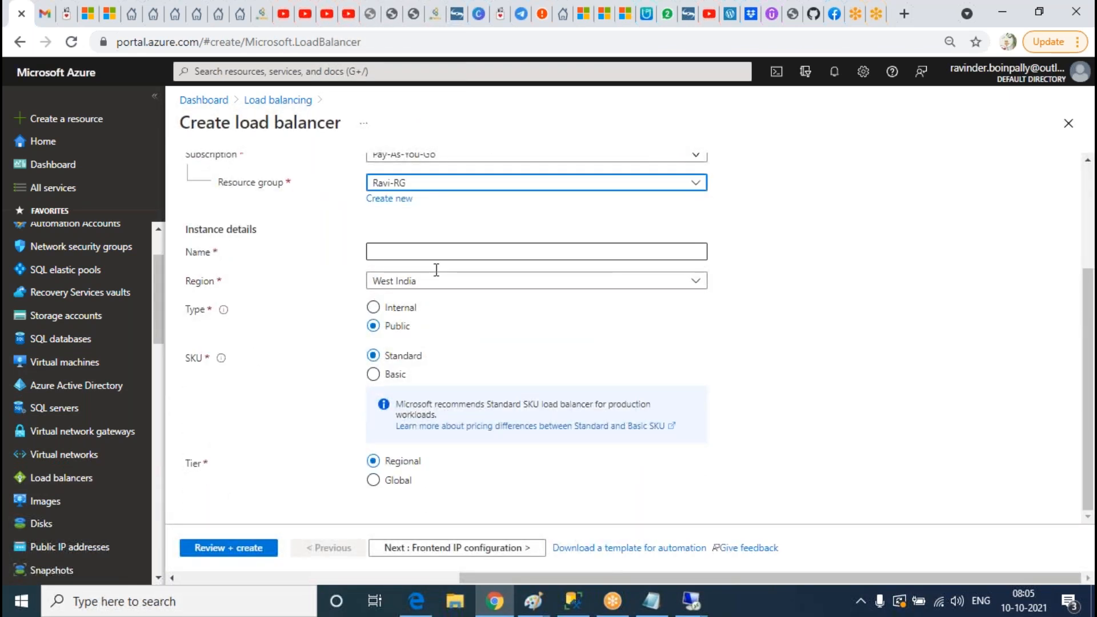
{"action": "left_click", "coordinate": [455, 252]}
{"action": "type", "text": "INTLB"}
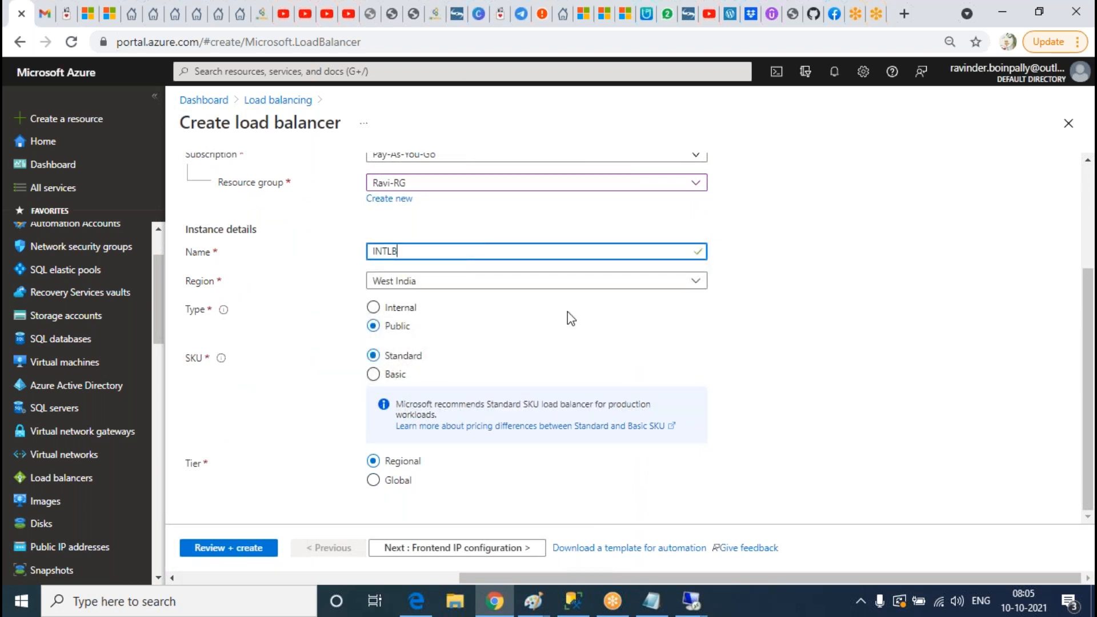
Step: Make INTLB Internal with the Basic SKU and continue to frontend IP configuration
{"action": "left_click", "coordinate": [400, 308]}
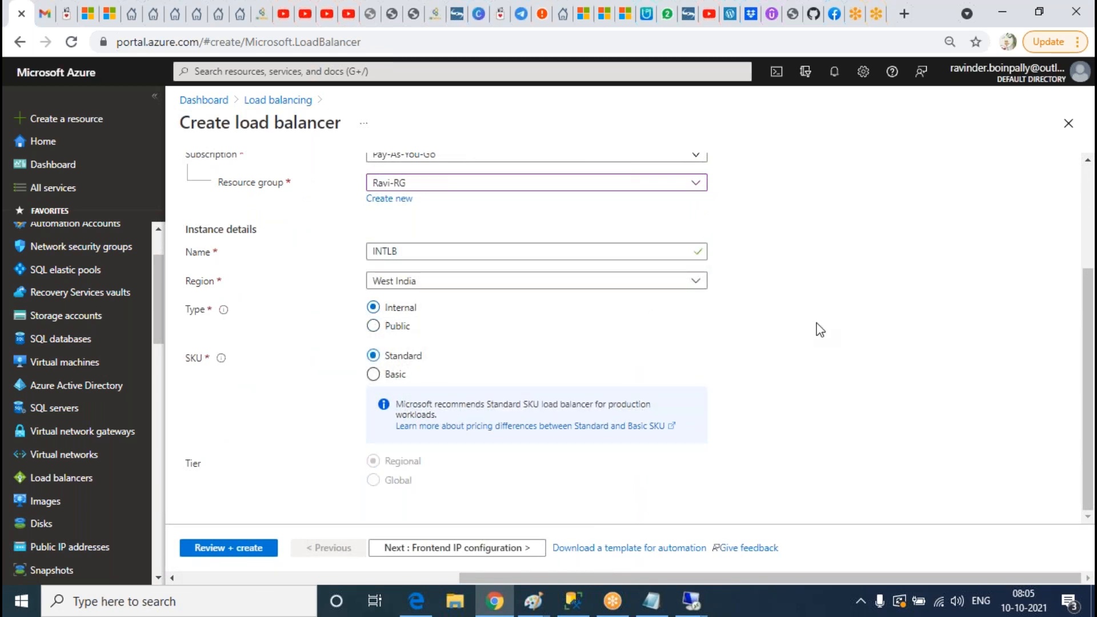
{"action": "left_click", "coordinate": [374, 375]}
{"action": "scroll", "coordinate": [815, 367], "scroll_direction": "up", "scroll_amount": 2}
{"action": "scroll", "coordinate": [816, 369], "scroll_direction": "down", "scroll_amount": 2}
{"action": "scroll", "coordinate": [815, 368], "scroll_direction": "up", "scroll_amount": 3}
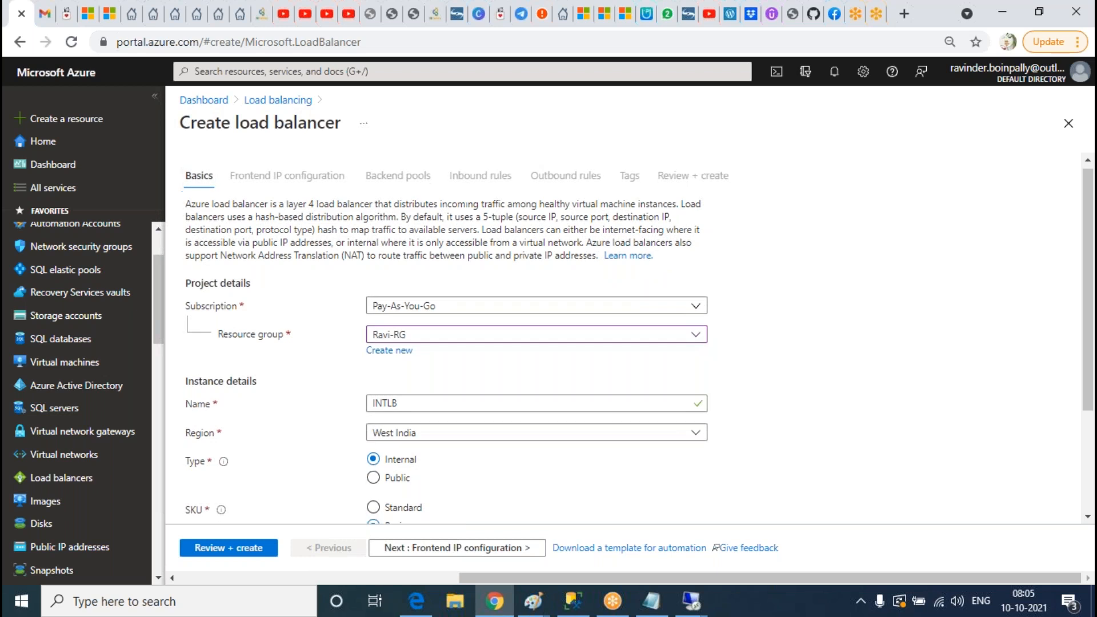
{"action": "scroll", "coordinate": [503, 514], "scroll_direction": "down", "scroll_amount": 3}
{"action": "left_click", "coordinate": [504, 553]}
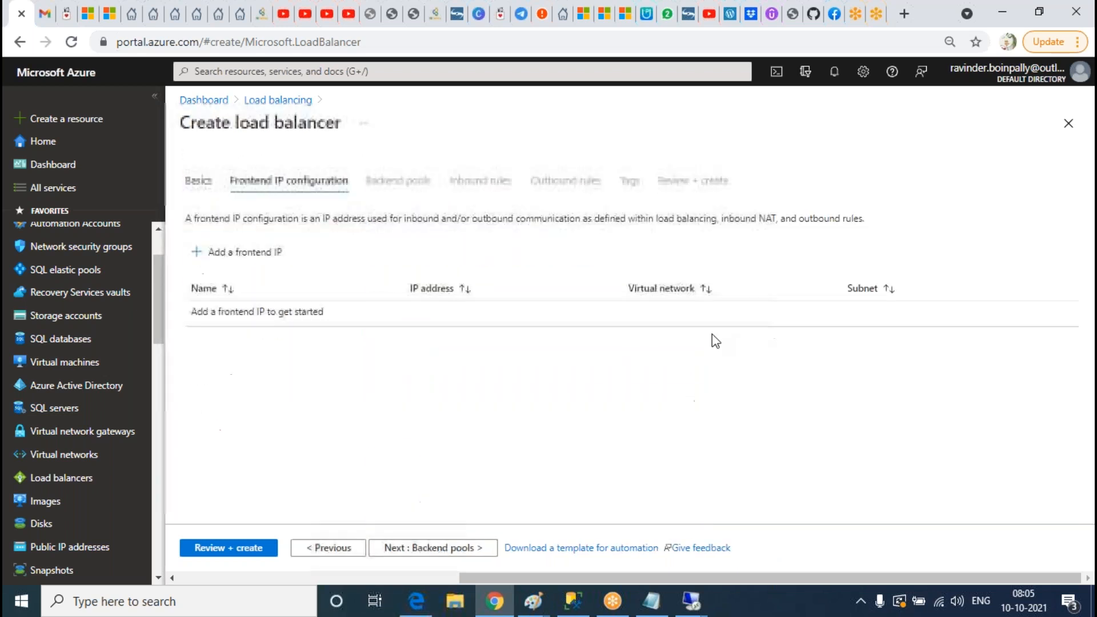
Step: Add a frontend IP on SQLSUBNET with static assignment
{"action": "left_click", "coordinate": [240, 252]}
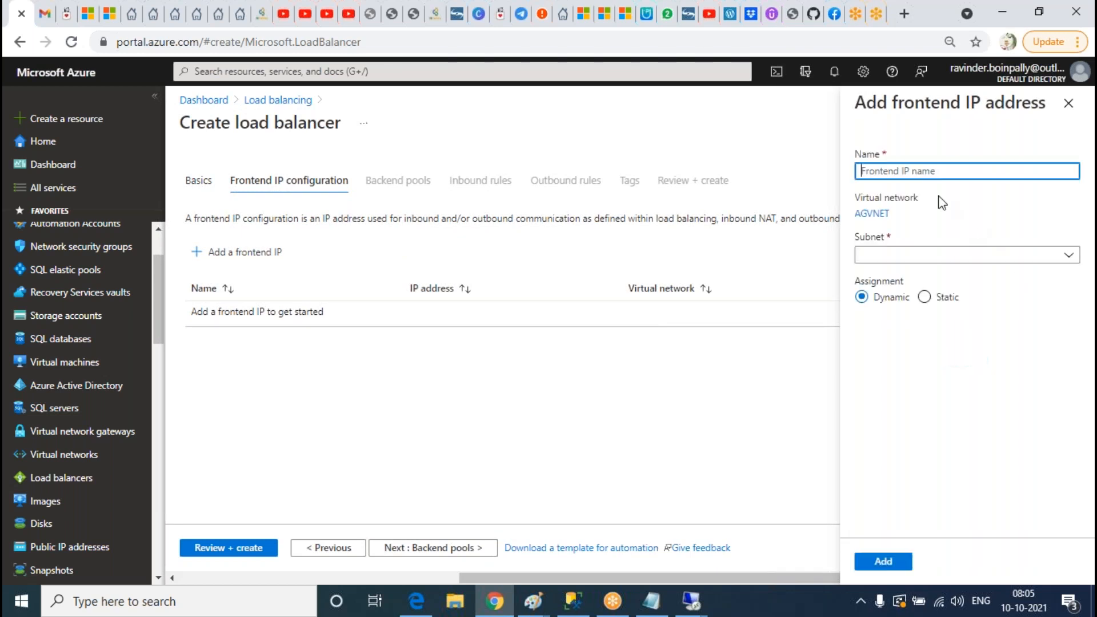
{"action": "left_click", "coordinate": [921, 174]}
{"action": "left_click", "coordinate": [901, 397]}
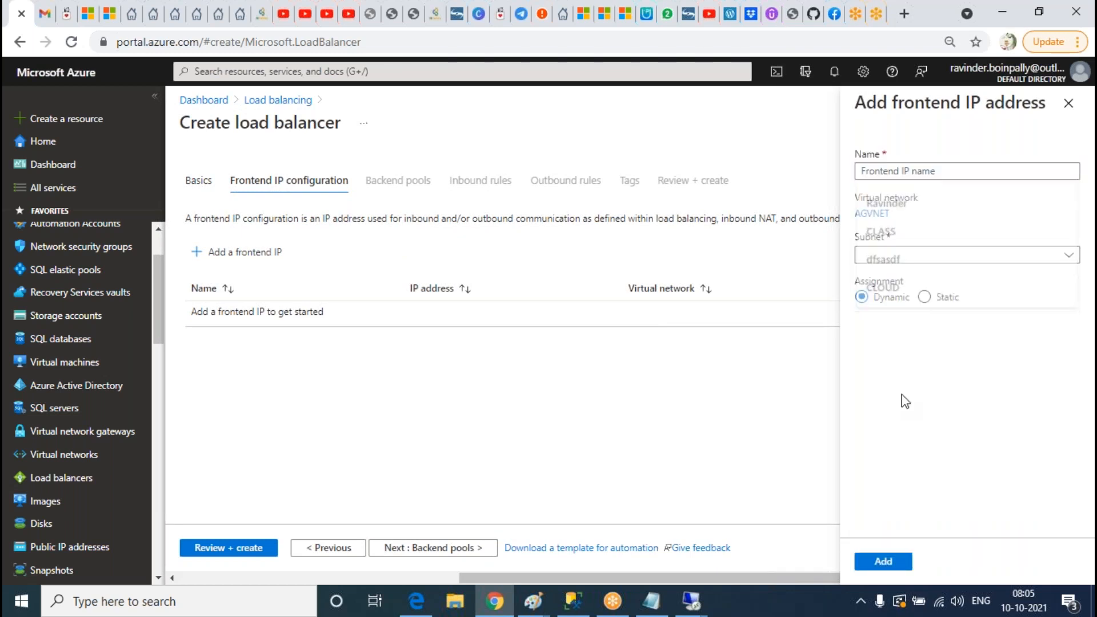
{"action": "left_click", "coordinate": [907, 255]}
{"action": "left_click", "coordinate": [909, 296]}
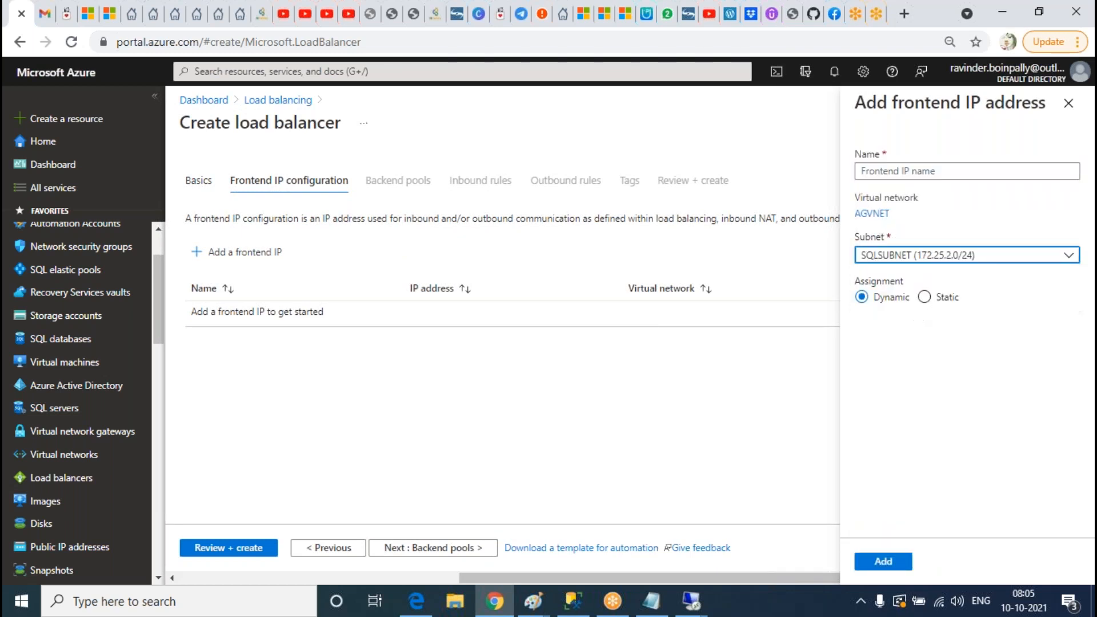
{"action": "left_click", "coordinate": [902, 173]}
{"action": "left_click", "coordinate": [941, 319]}
{"action": "left_click", "coordinate": [924, 296]}
Step: Name the frontend InternalIp with address 172.25.2.10 and add it to the load balancer
{"action": "left_click", "coordinate": [909, 175]}
{"action": "left_click", "coordinate": [914, 409]}
{"action": "left_click", "coordinate": [905, 172]}
{"action": "type", "text": "InternalIp"}
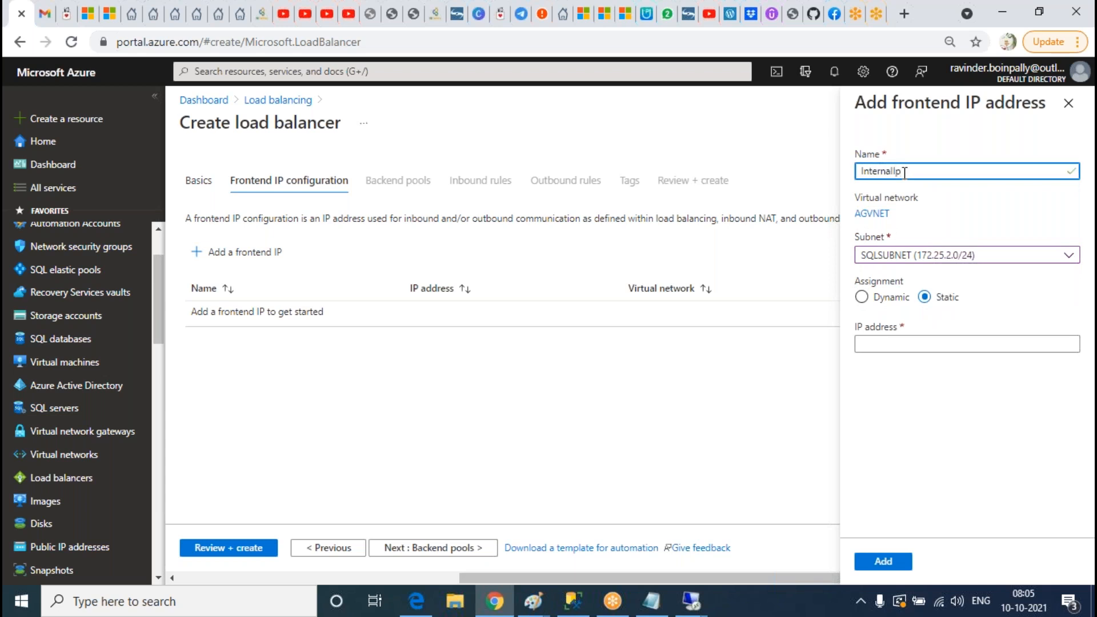
{"action": "left_click", "coordinate": [902, 342]}
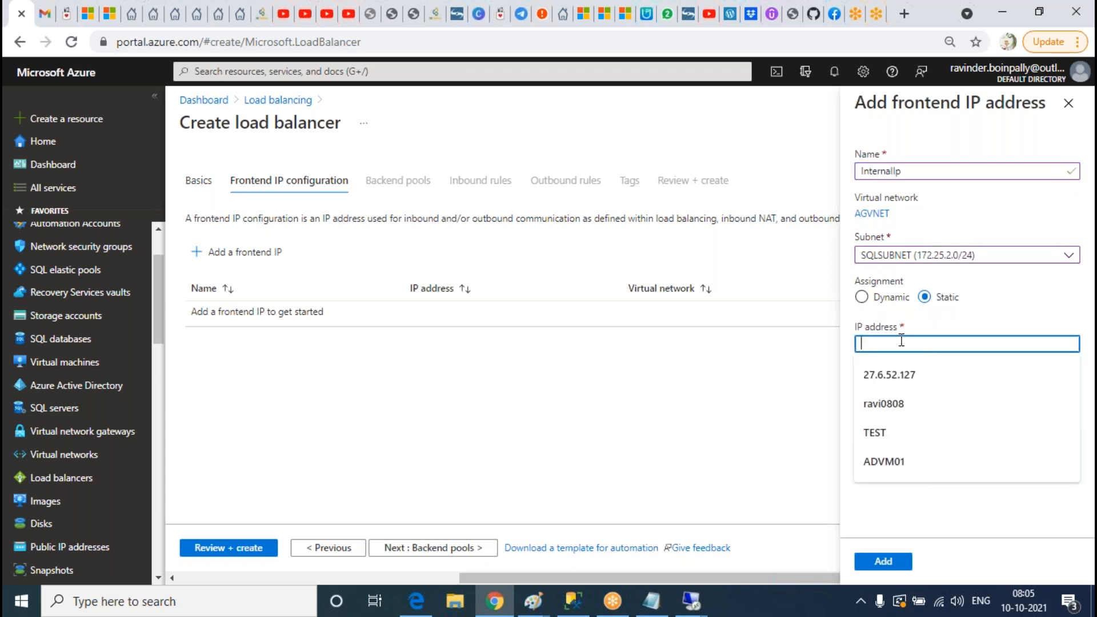
{"action": "type", "text": "172.25.2.10"}
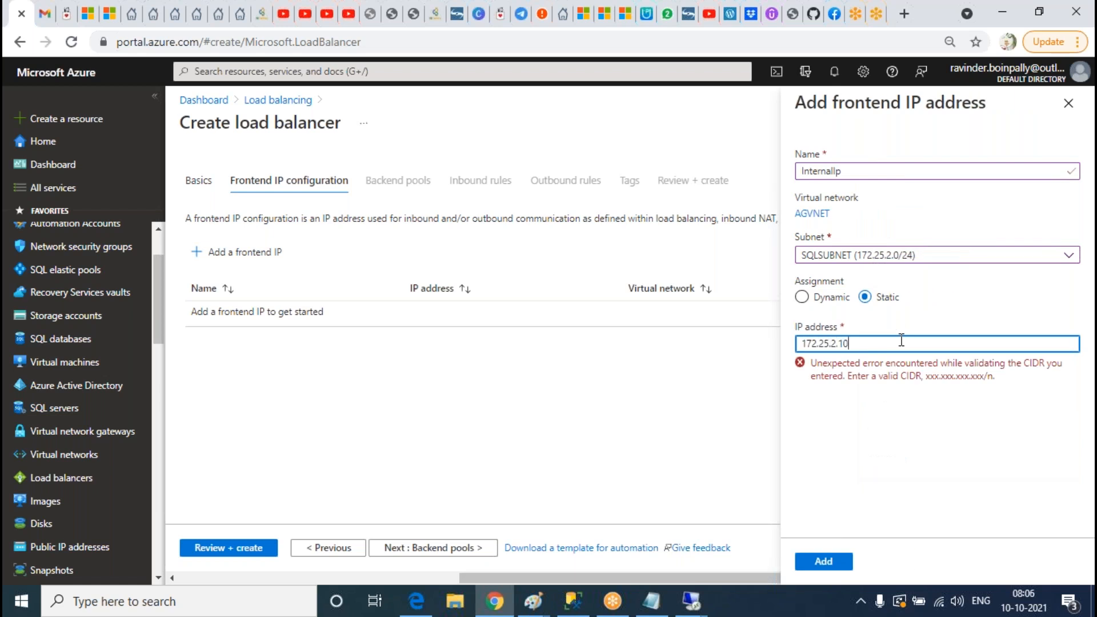
{"action": "left_click", "coordinate": [939, 450]}
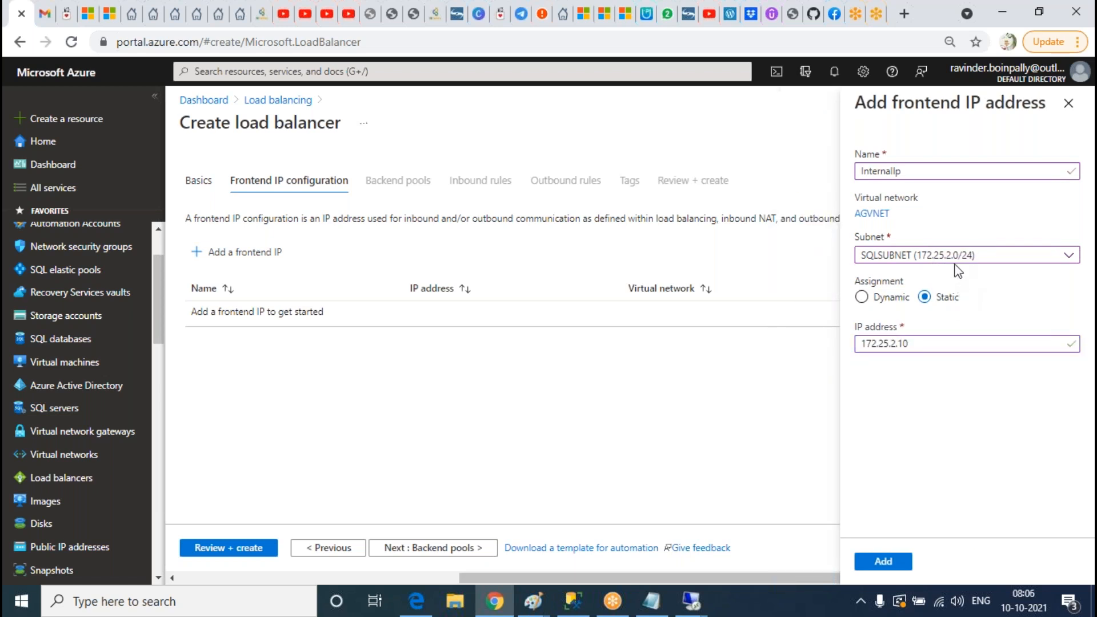
{"action": "left_click", "coordinate": [882, 561]}
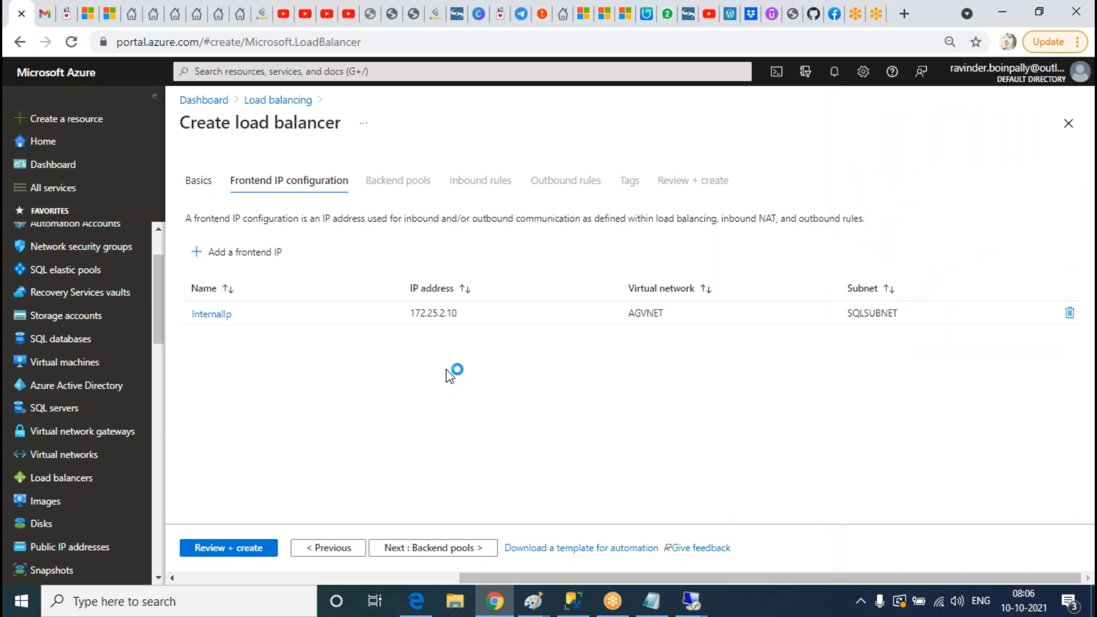
Step: Start a new backend pool associated with virtual machines, selecting sqlvm02 and sqlvm01
{"action": "left_click", "coordinate": [457, 547]}
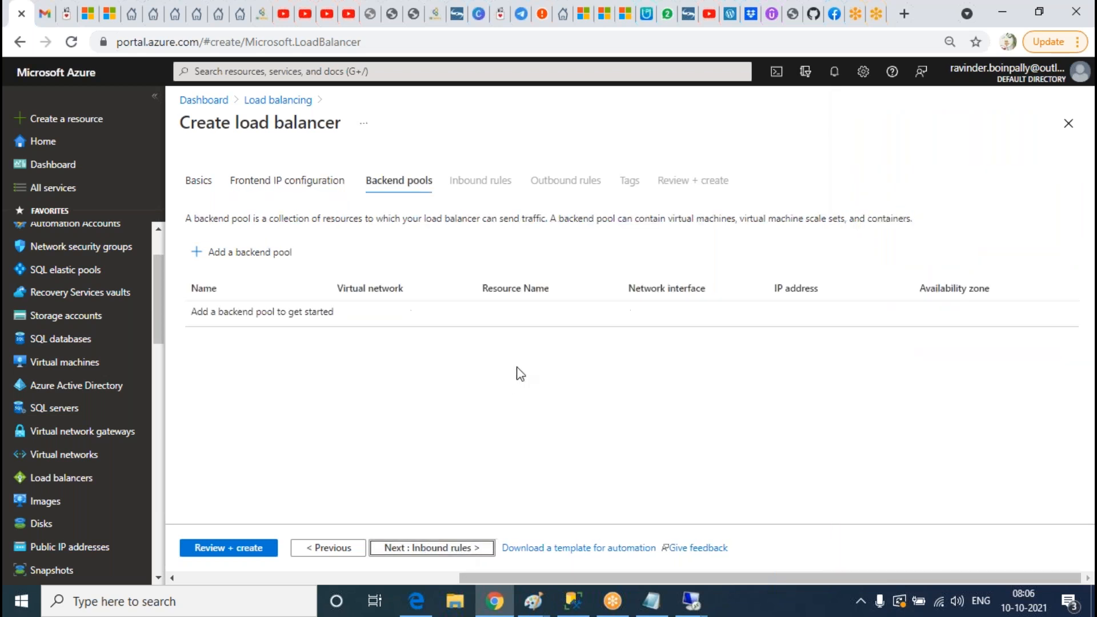
{"action": "left_click", "coordinate": [252, 253]}
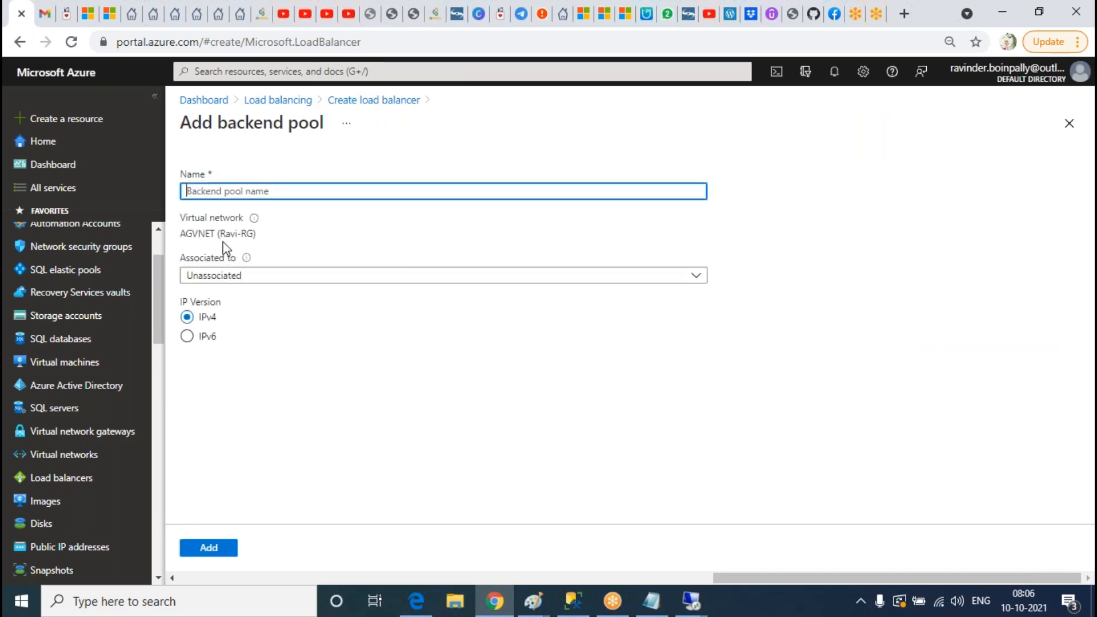
{"action": "left_click", "coordinate": [238, 277]}
{"action": "left_click", "coordinate": [249, 319]}
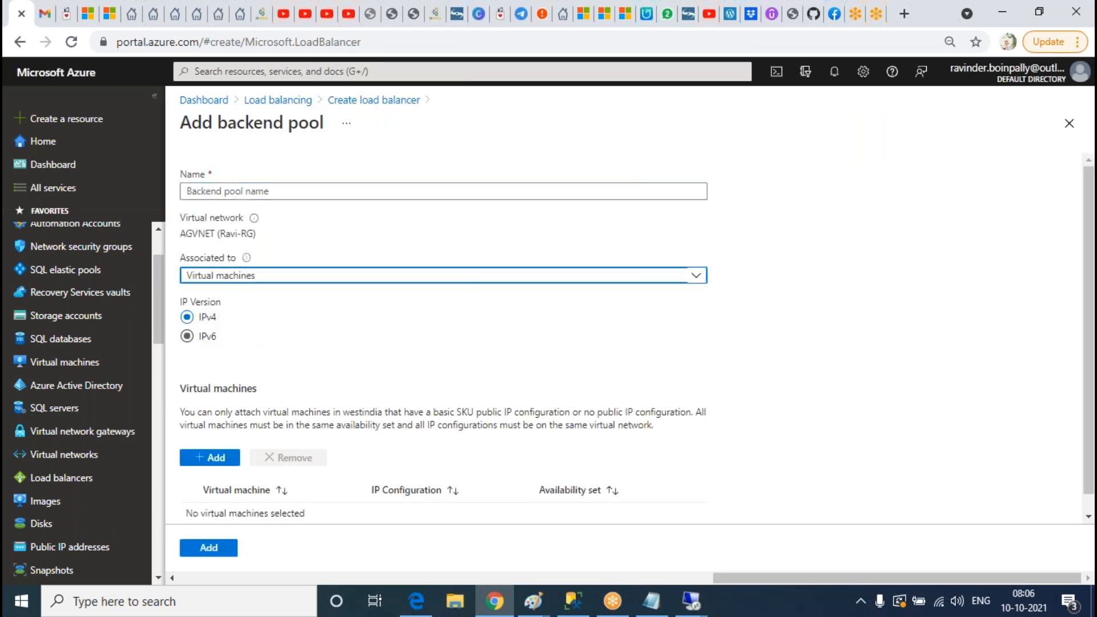
{"action": "left_click", "coordinate": [208, 458]}
{"action": "left_click", "coordinate": [307, 289]}
{"action": "left_click", "coordinate": [307, 266]}
{"action": "left_click", "coordinate": [324, 561]}
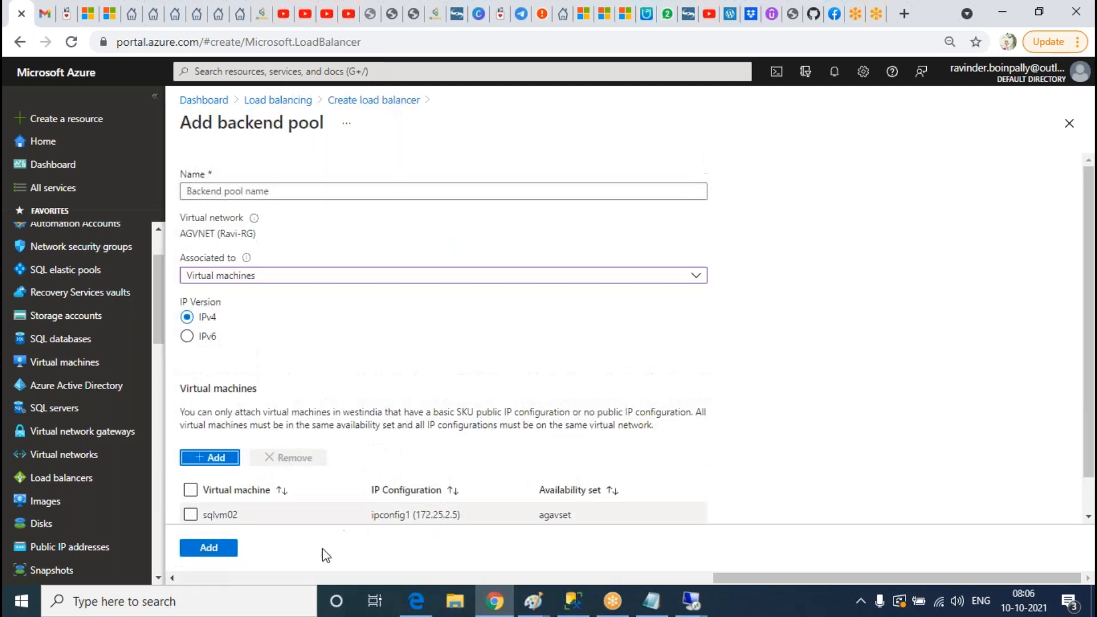
Step: Name the pool backendpool and add it, advancing to the empty Inbound rules step
{"action": "left_click", "coordinate": [251, 192]}
{"action": "type", "text": "backendpoo"}
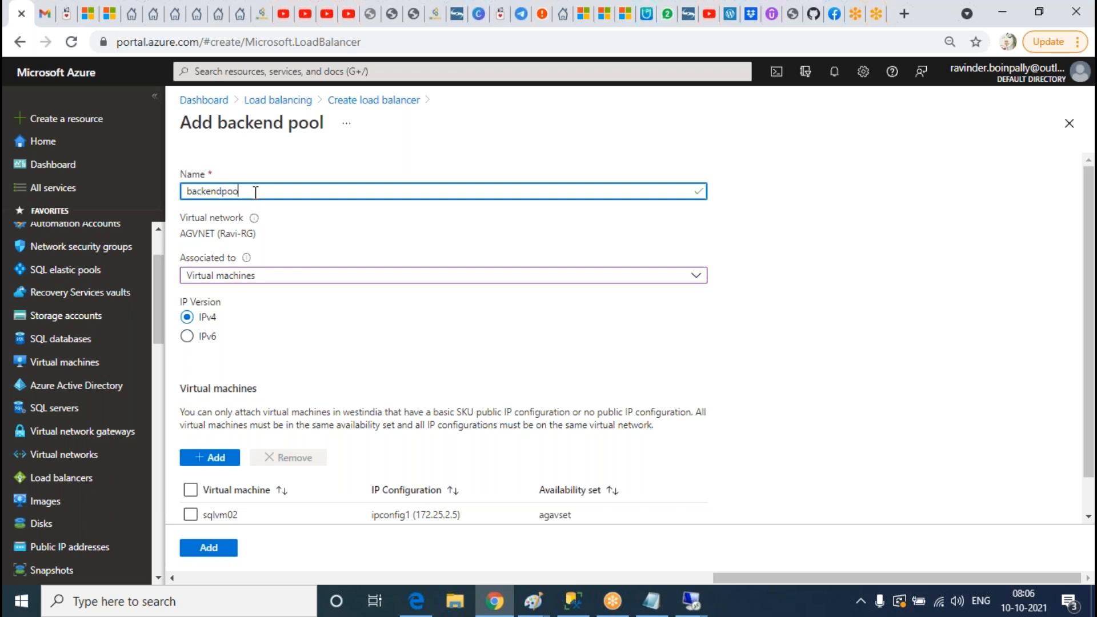
{"action": "scroll", "coordinate": [239, 371], "scroll_direction": "down", "scroll_amount": 2}
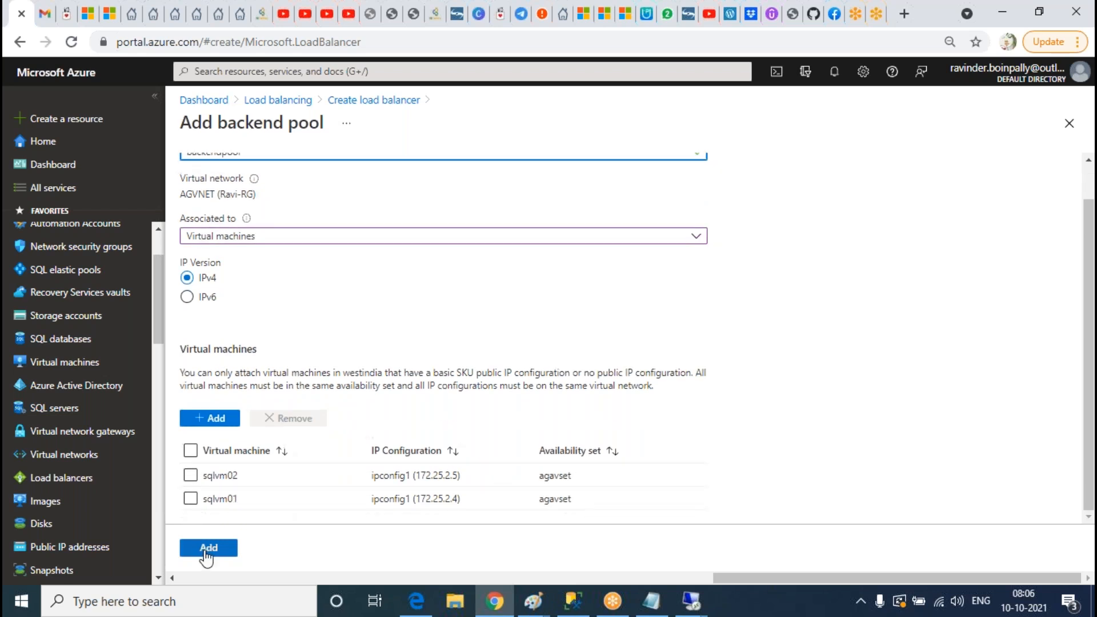
{"action": "left_click", "coordinate": [208, 547]}
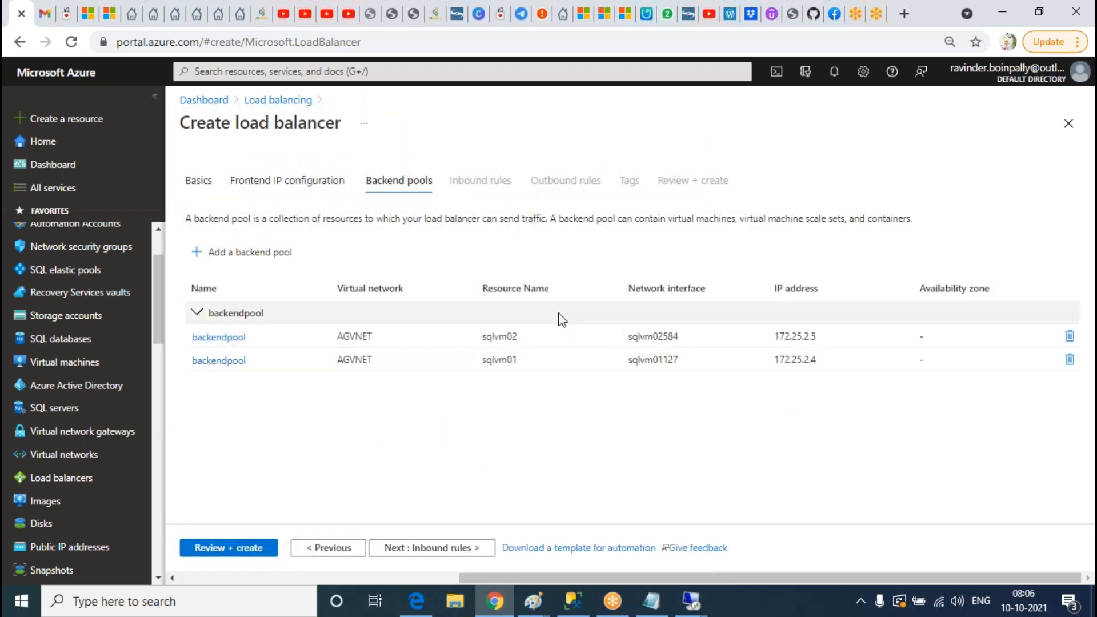
{"action": "left_click", "coordinate": [439, 547]}
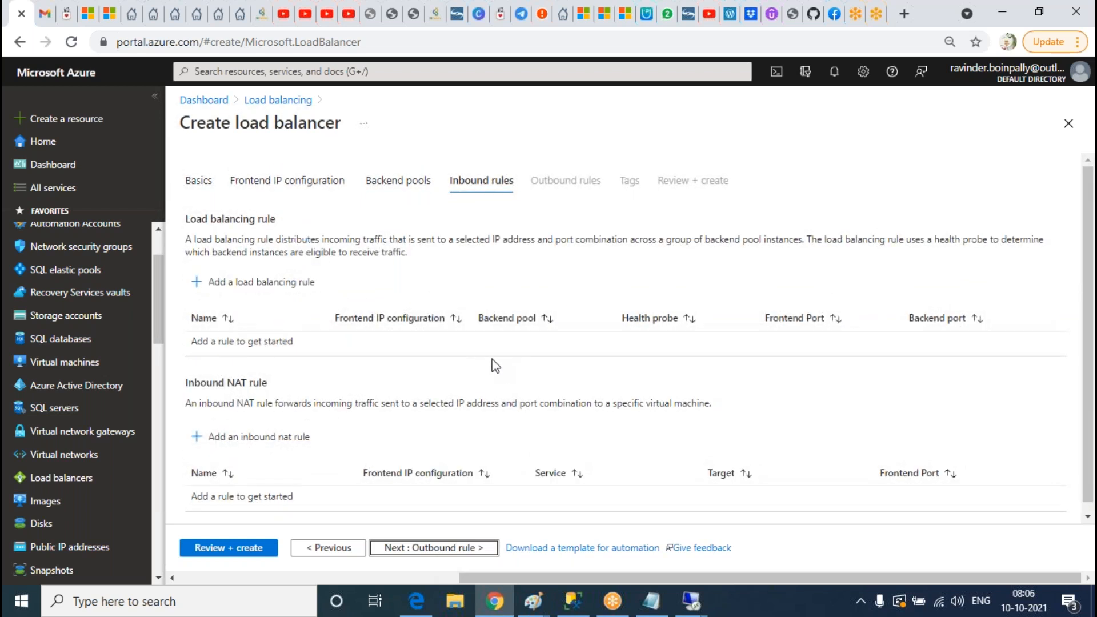
Step: Skip Inbound rules, Outbound rules and Tags, then create INTLB once validation passes
{"action": "left_click", "coordinate": [431, 549]}
{"action": "left_click", "coordinate": [411, 549]}
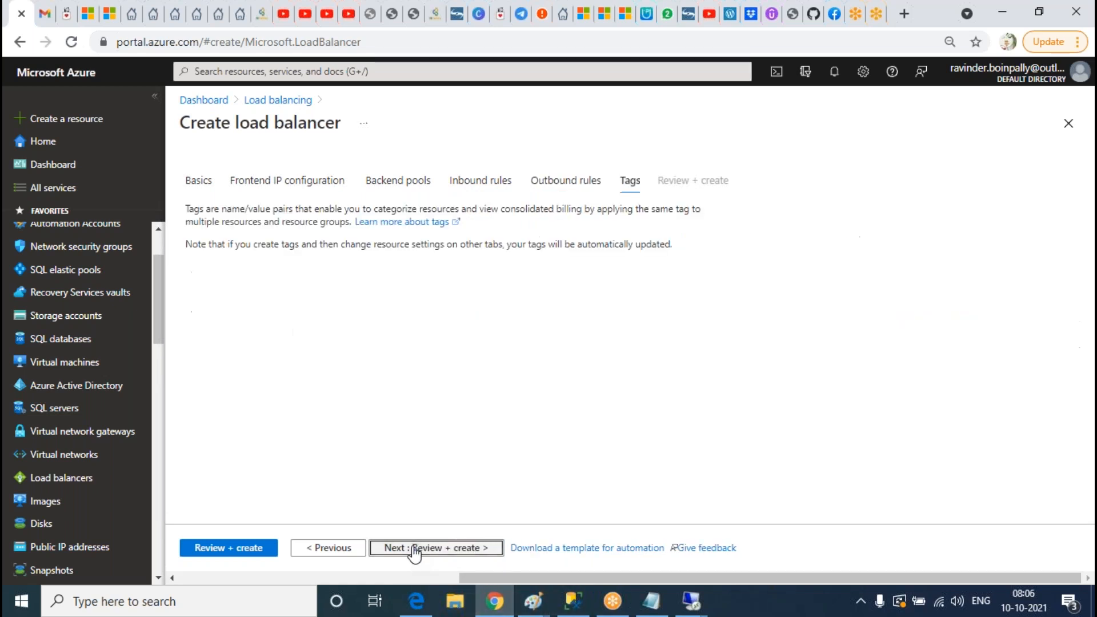
{"action": "left_click", "coordinate": [438, 553]}
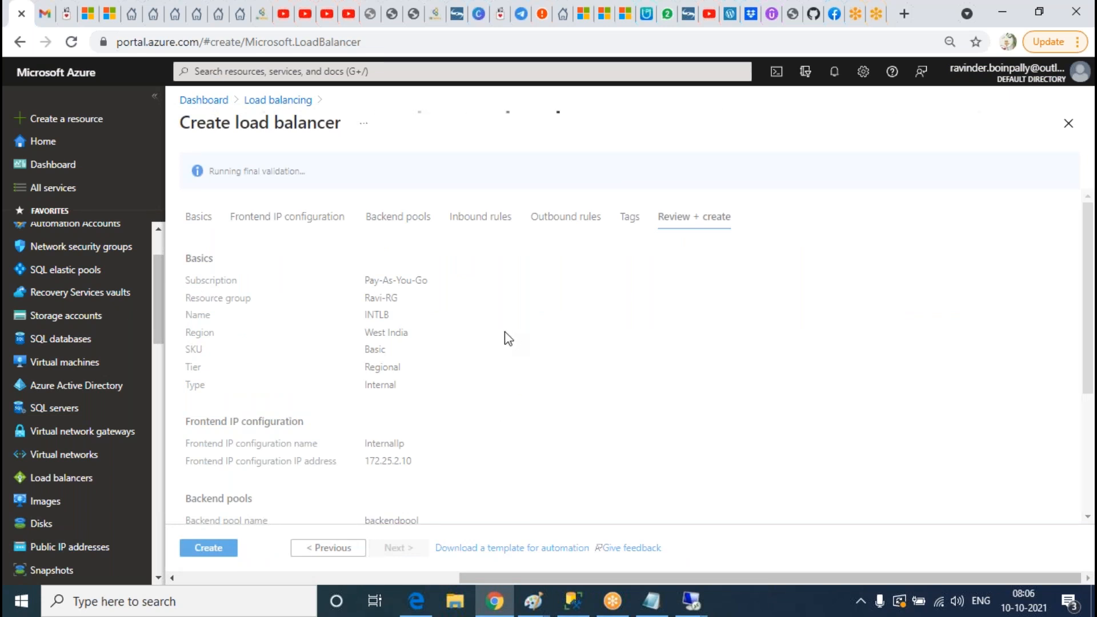
{"action": "scroll", "coordinate": [507, 337], "scroll_direction": "down", "scroll_amount": 3}
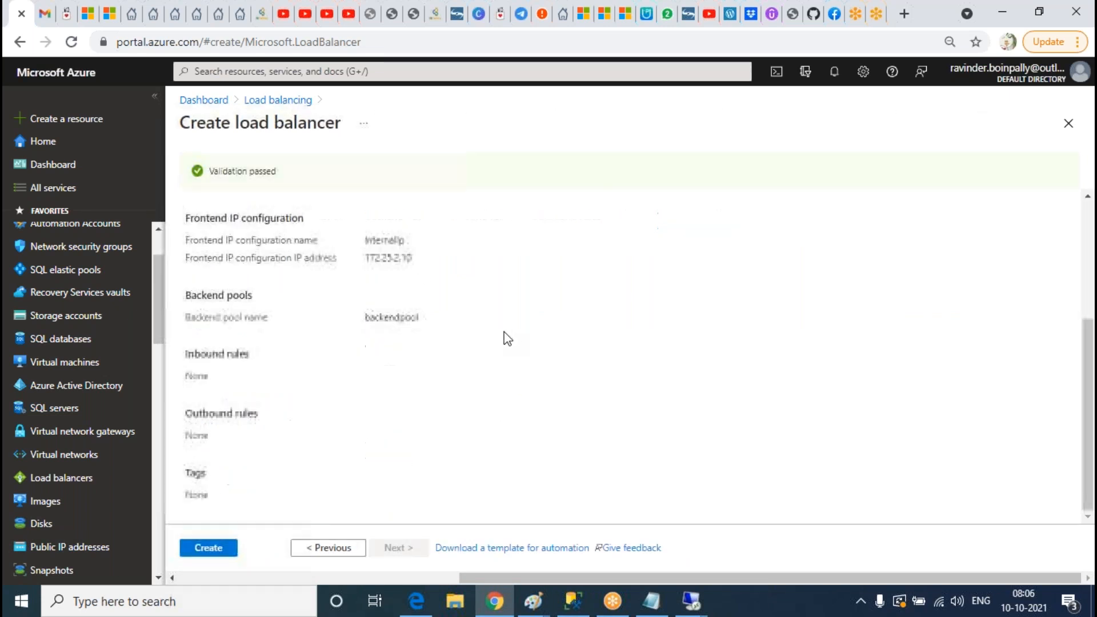
{"action": "left_click", "coordinate": [206, 554]}
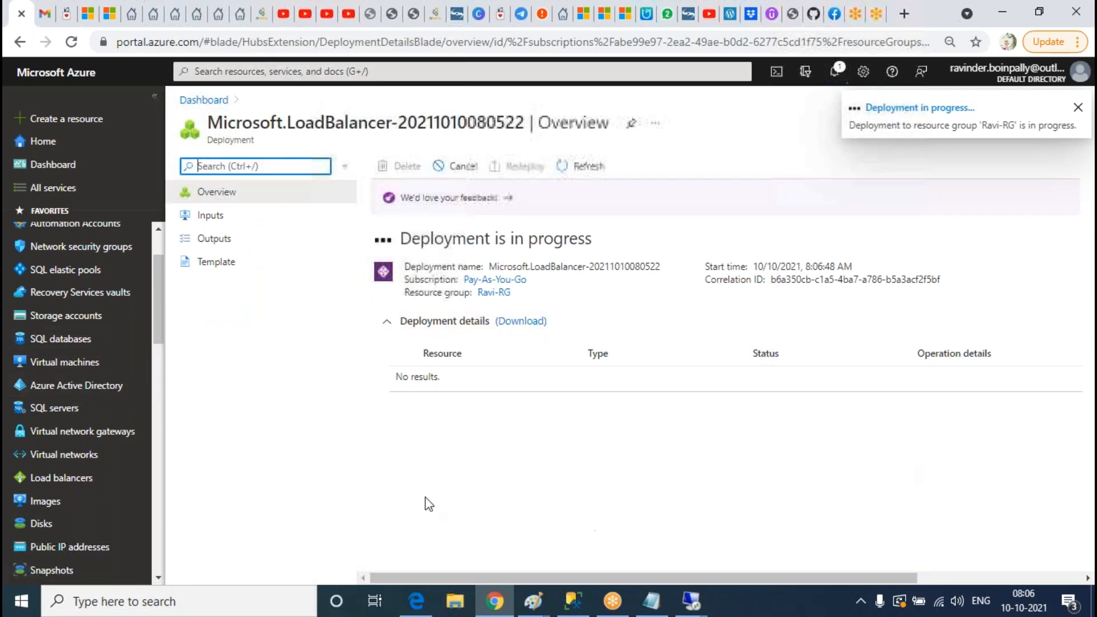
Step: Open the SQL servers list and refresh it twice while the deployment runs
{"action": "left_click", "coordinate": [55, 409]}
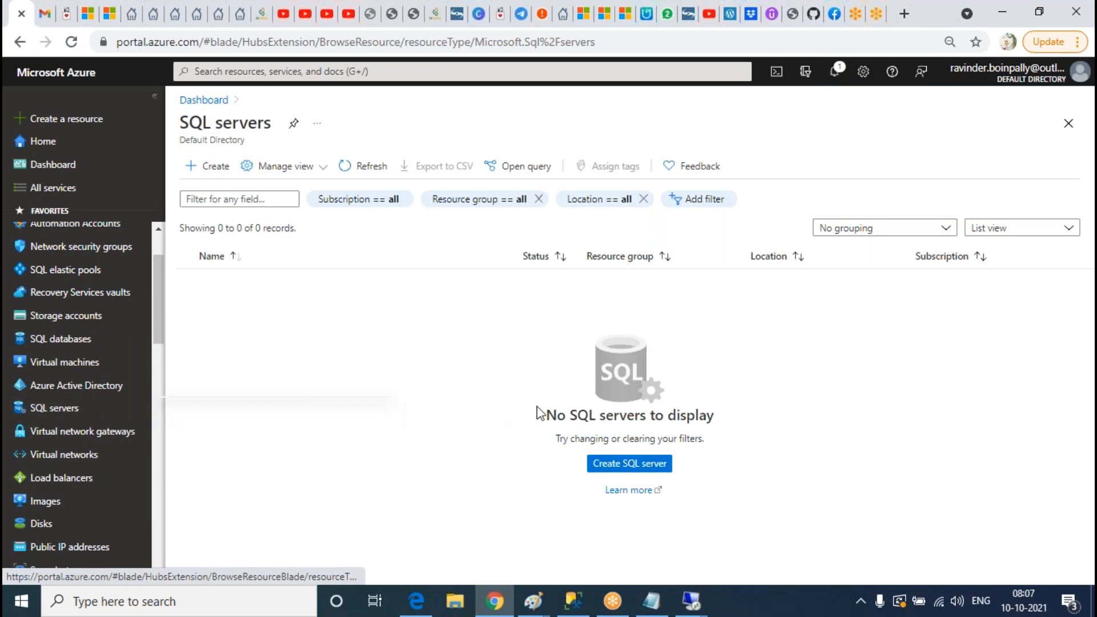
{"action": "left_click", "coordinate": [371, 166]}
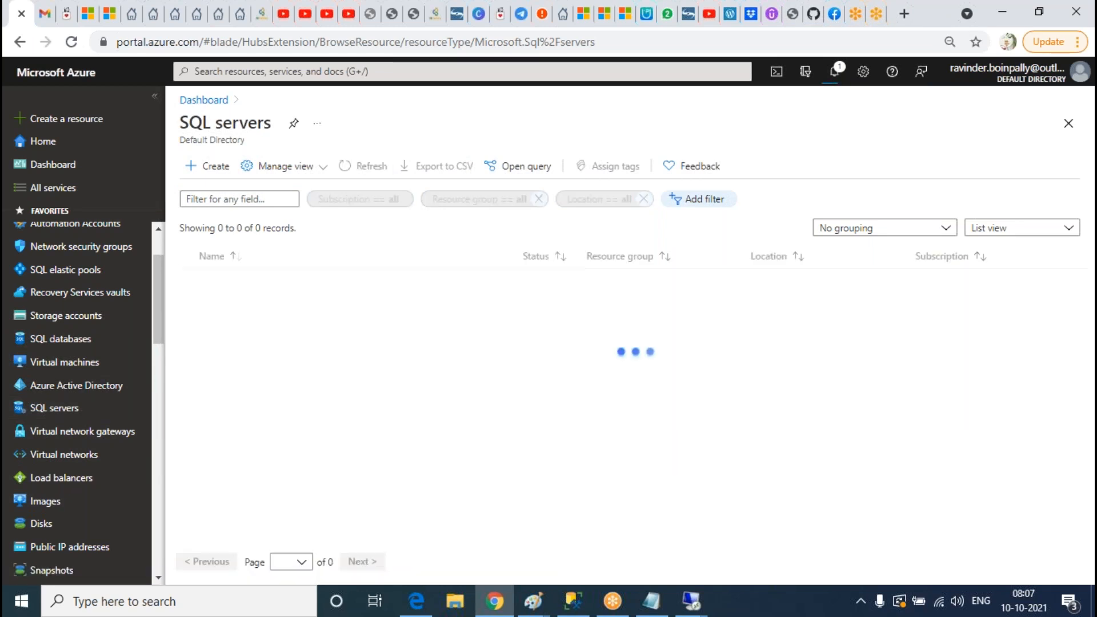
{"action": "left_click", "coordinate": [374, 168]}
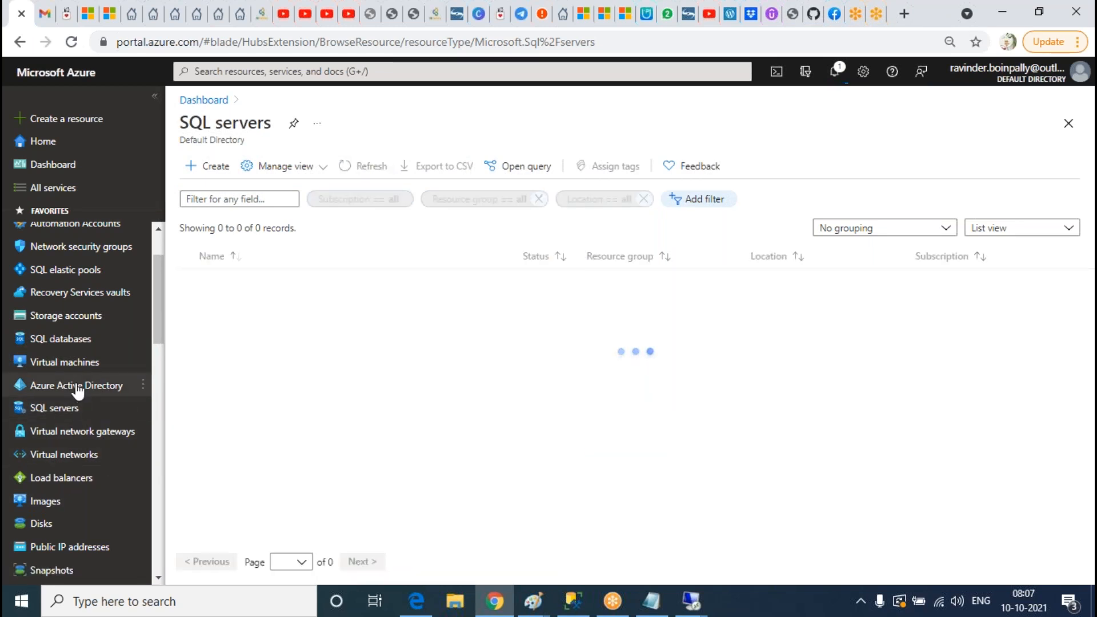
Step: Open Virtual machines and refresh until ADVM01, SQLVM01 and SQLVM02 show running
{"action": "scroll", "coordinate": [79, 391], "scroll_direction": "up", "scroll_amount": 2}
{"action": "left_click", "coordinate": [86, 443]}
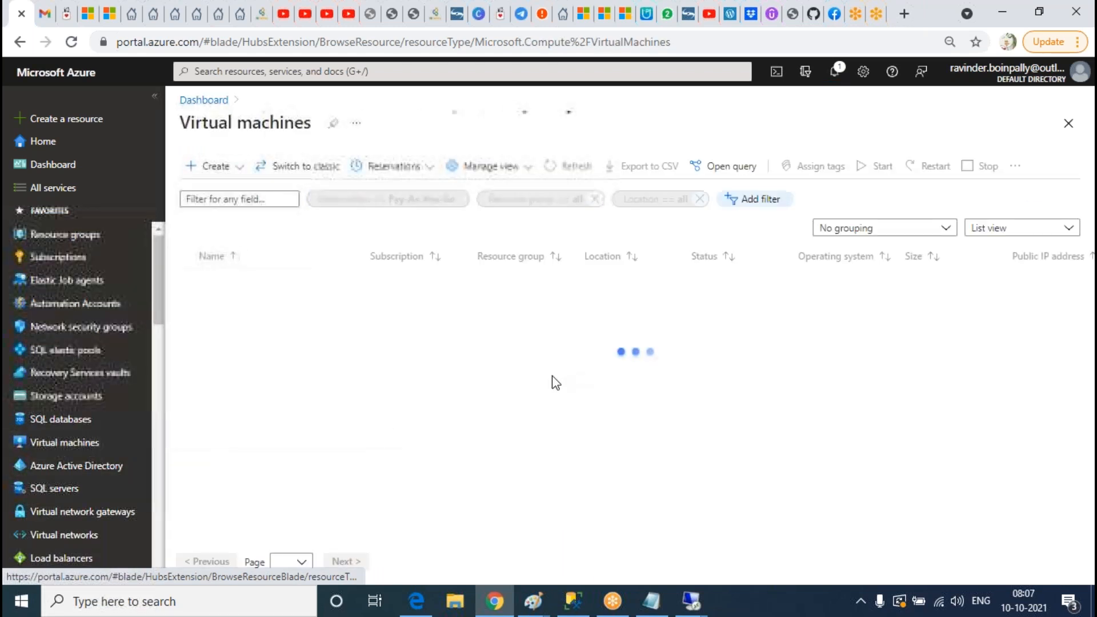
{"action": "left_click", "coordinate": [591, 170]}
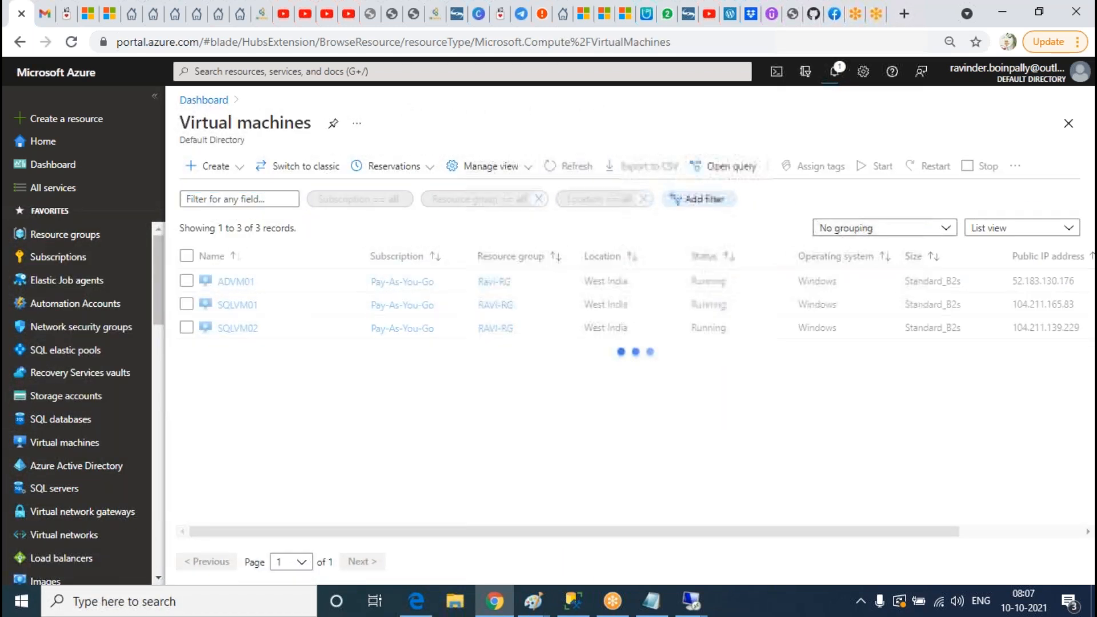
{"action": "left_click", "coordinate": [569, 166]}
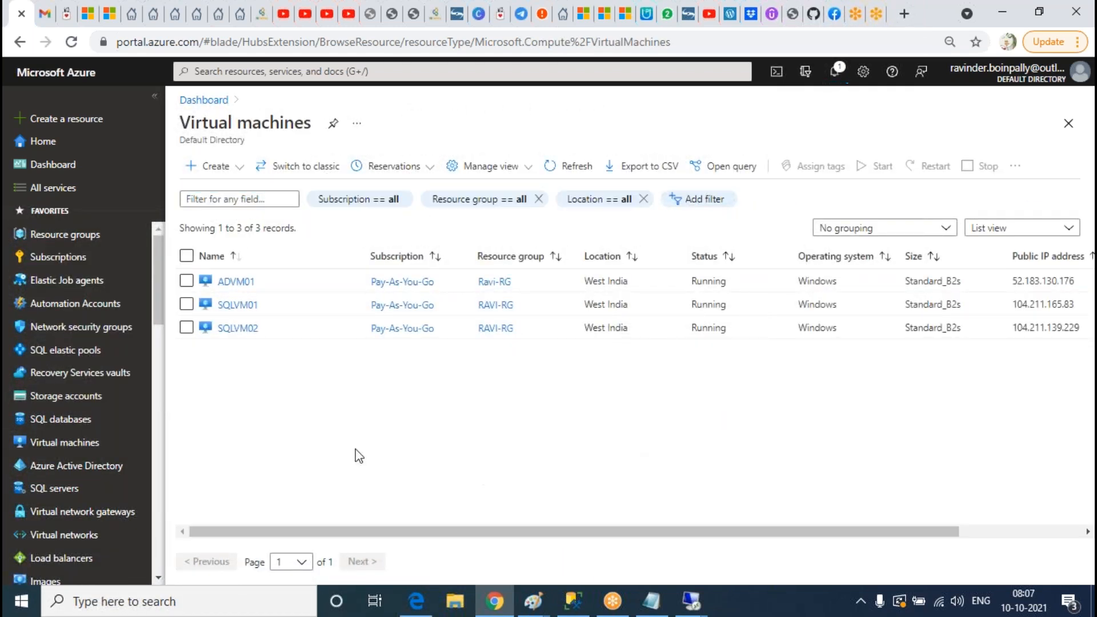
{"action": "left_click", "coordinate": [574, 167]}
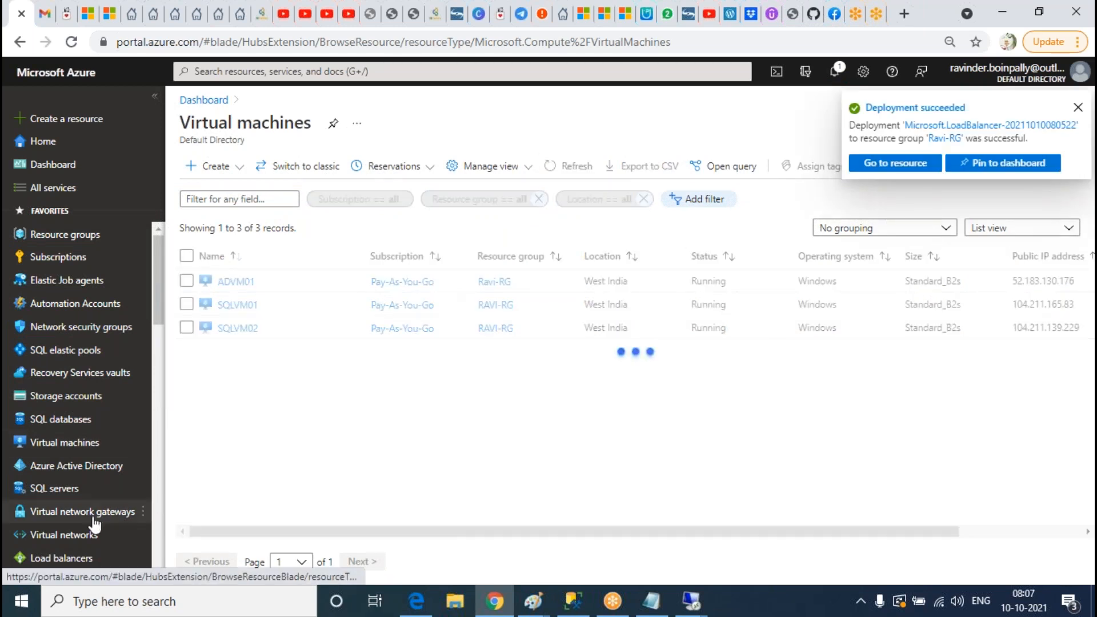
Step: Open Load balancers, refresh until INTLB appears, and open INTLB
{"action": "left_click", "coordinate": [51, 567]}
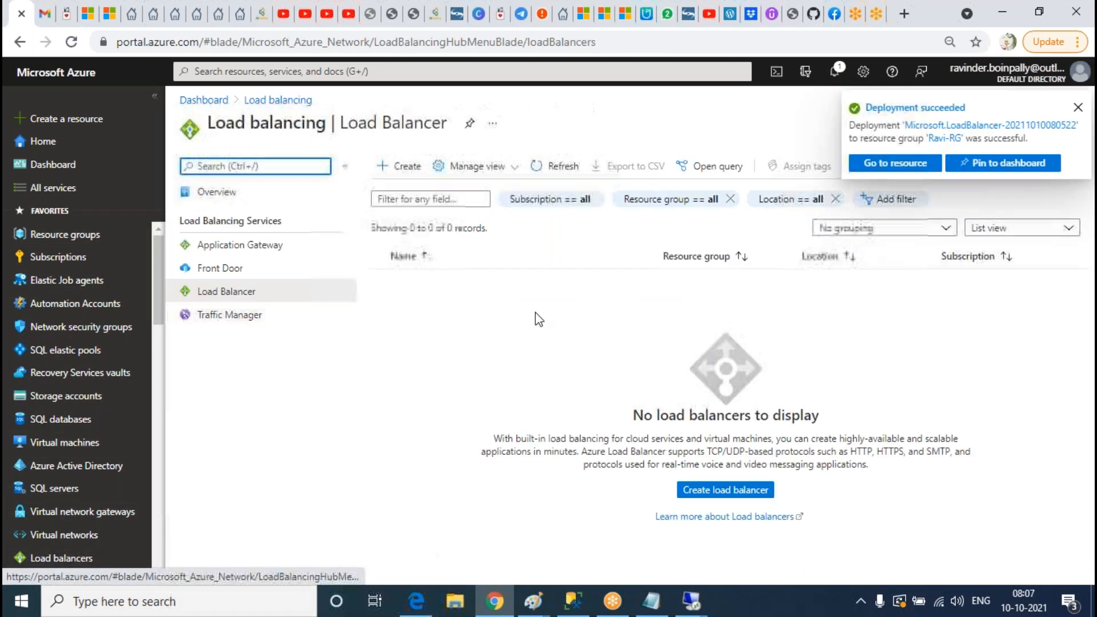
{"action": "left_click", "coordinate": [557, 165]}
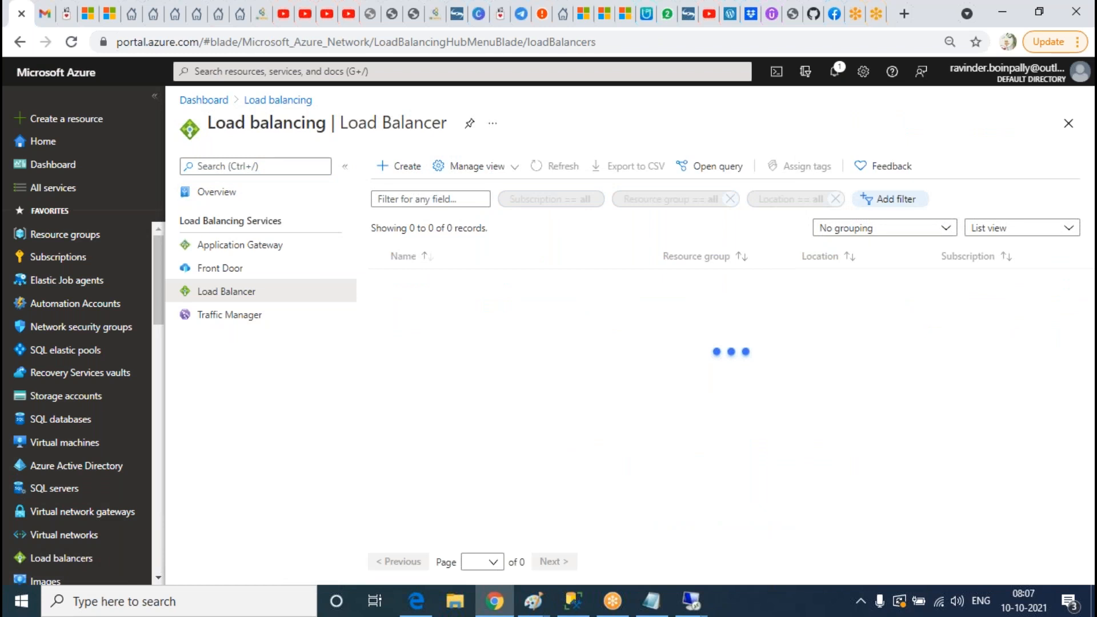
{"action": "left_click", "coordinate": [557, 166]}
{"action": "left_click", "coordinate": [557, 165]}
{"action": "left_click", "coordinate": [556, 166]}
{"action": "left_click", "coordinate": [428, 282]}
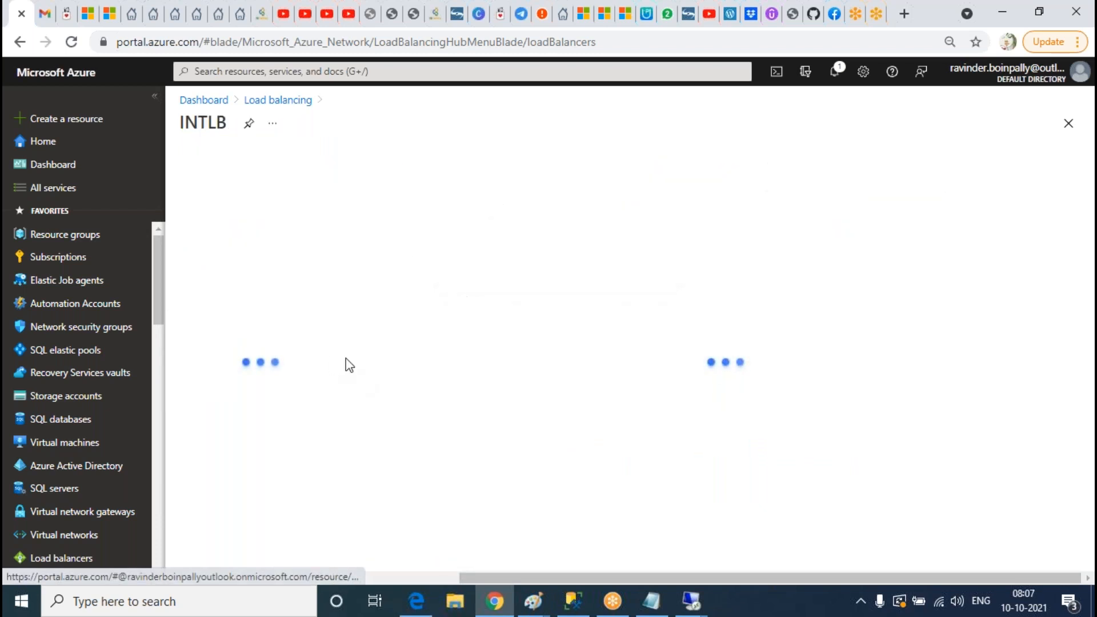
Step: Check INTLB's frontend IP configuration and backend pools, then start adding a health probe
{"action": "left_click", "coordinate": [246, 343]}
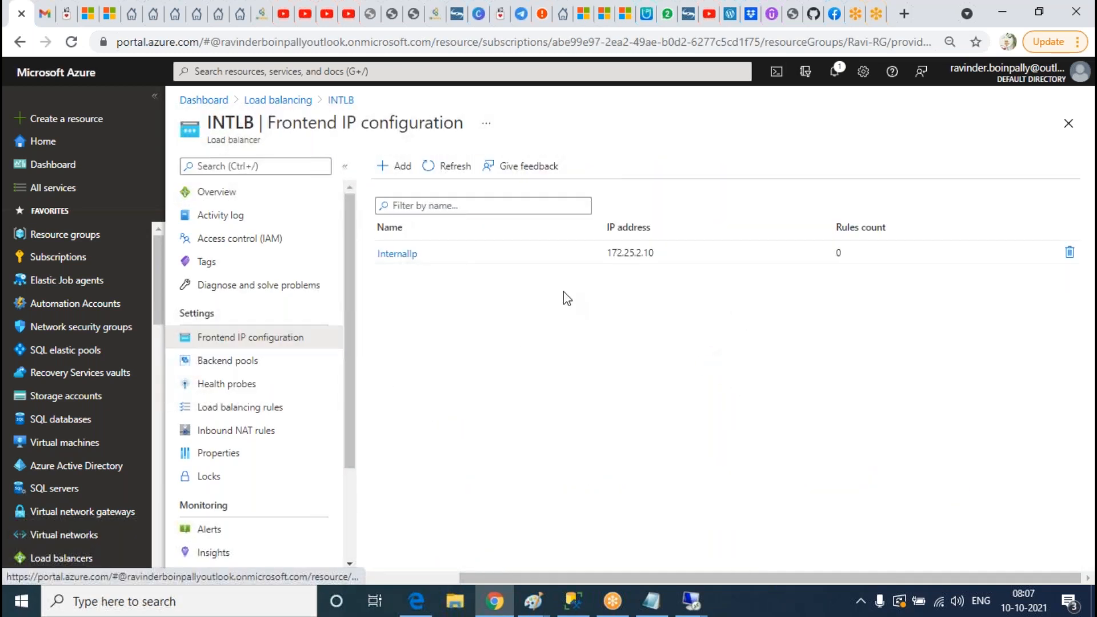
{"action": "left_click", "coordinate": [272, 361]}
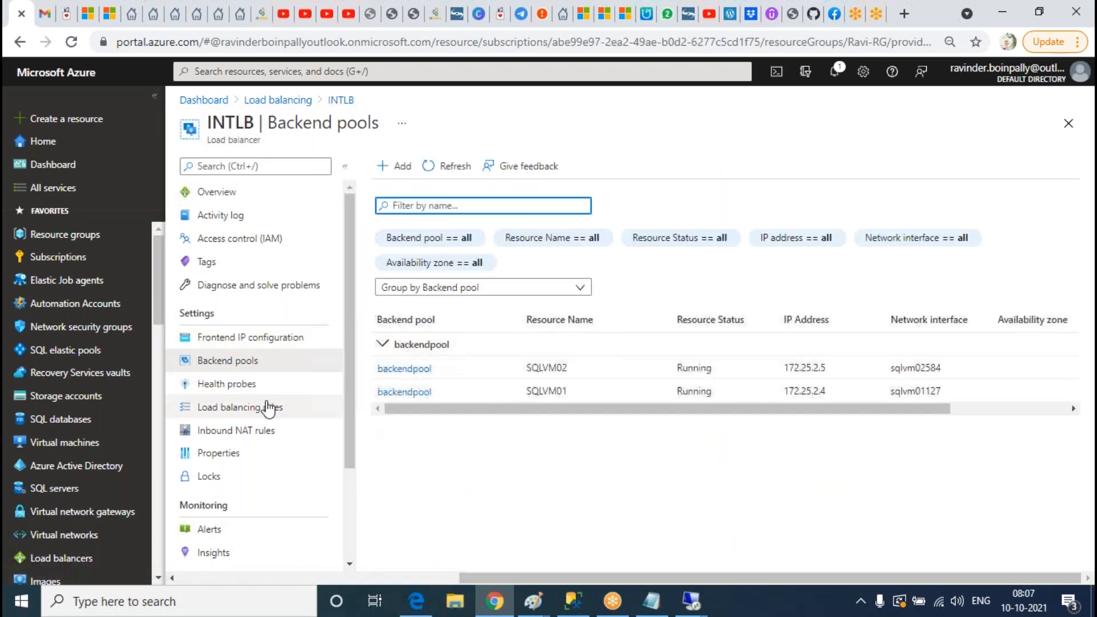
{"action": "left_click", "coordinate": [251, 386]}
{"action": "left_click", "coordinate": [396, 164]}
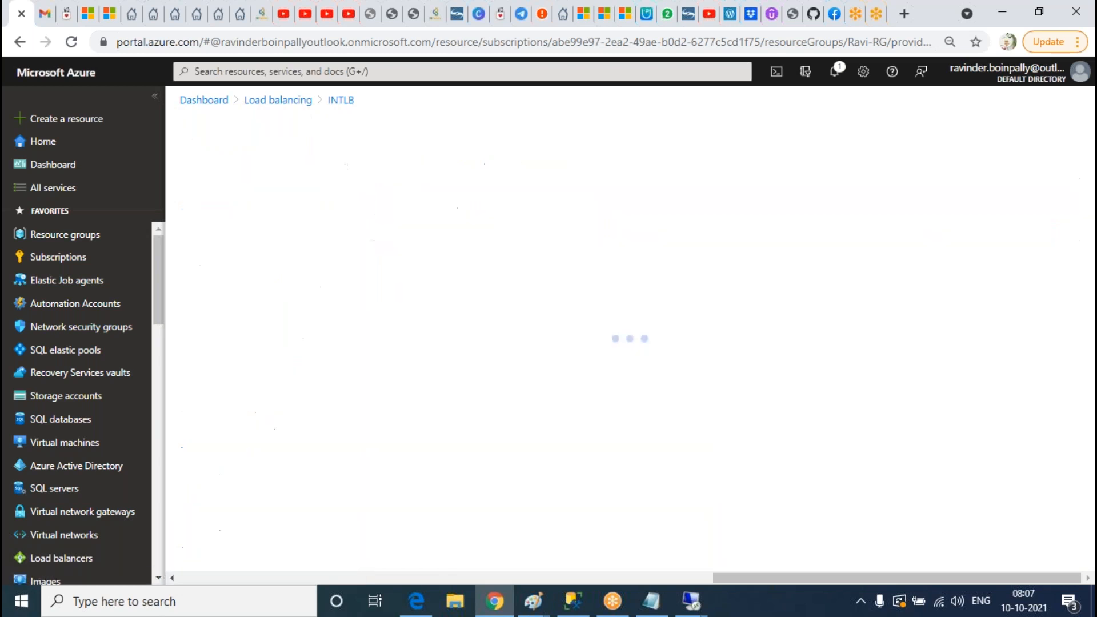
Step: Add TCP health probe sqlhealthprobe on port 5999, interval 5 seconds, threshold 2
{"action": "left_click", "coordinate": [442, 177]}
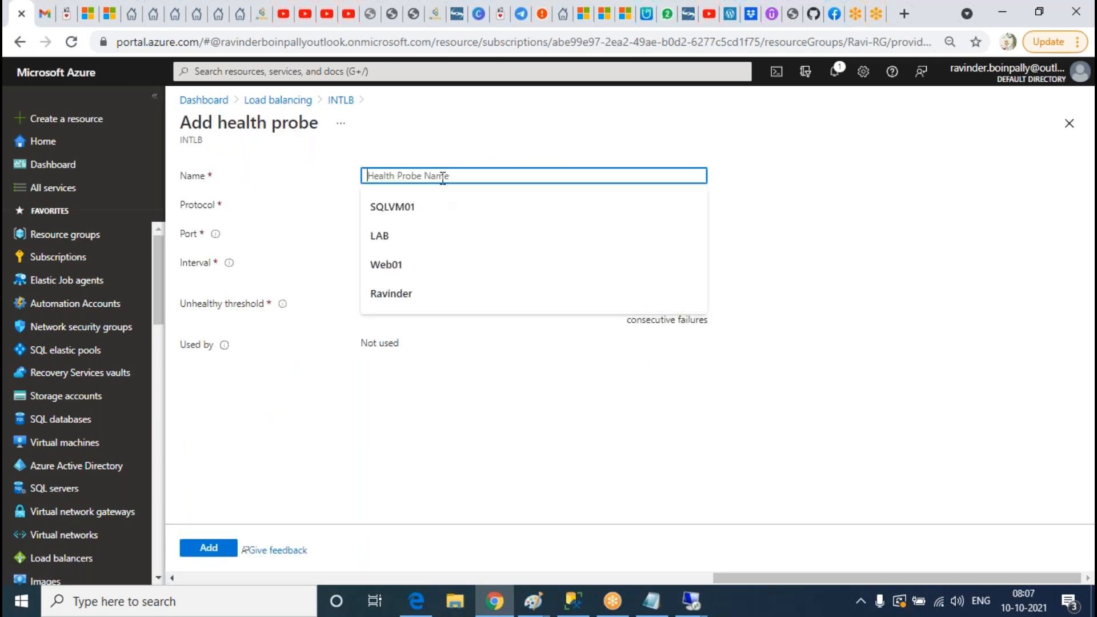
{"action": "type", "text": "sqo"}
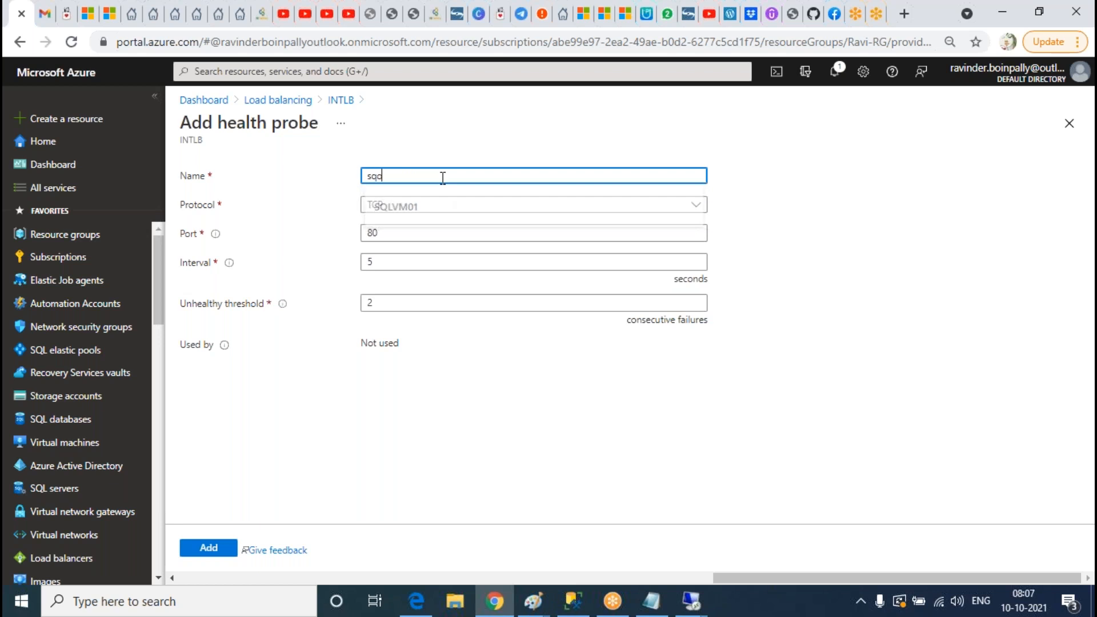
{"action": "key", "text": "BackSpace"}
{"action": "type", "text": "lhealthpro"}
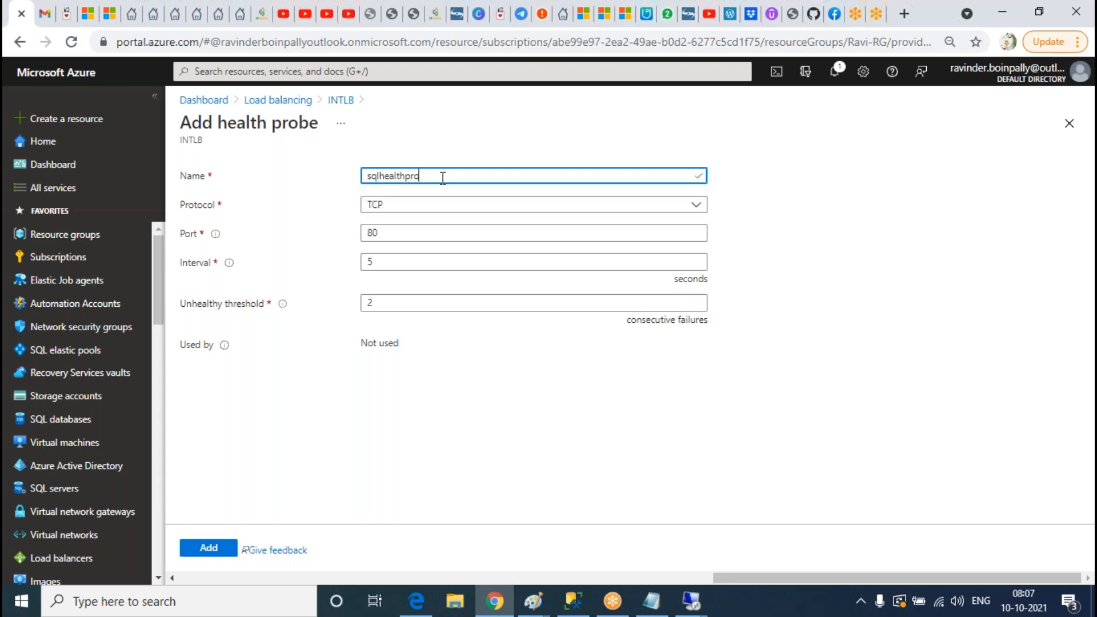
{"action": "key", "text": "Tab"}
{"action": "key", "text": "Tab"}
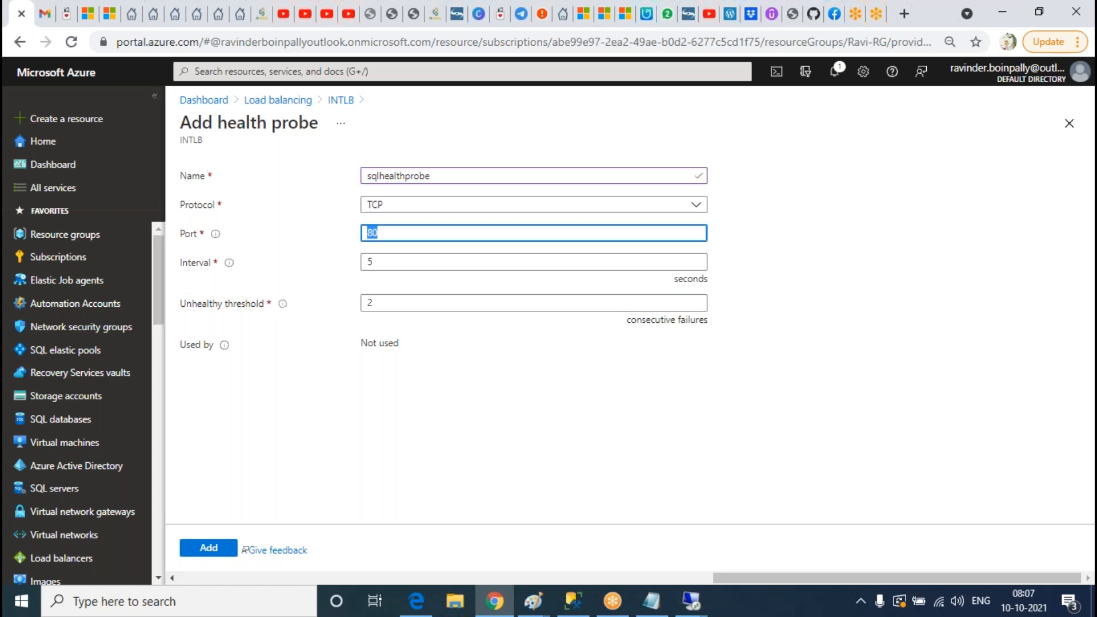
{"action": "type", "text": "5999"}
{"action": "left_click", "coordinate": [577, 420]}
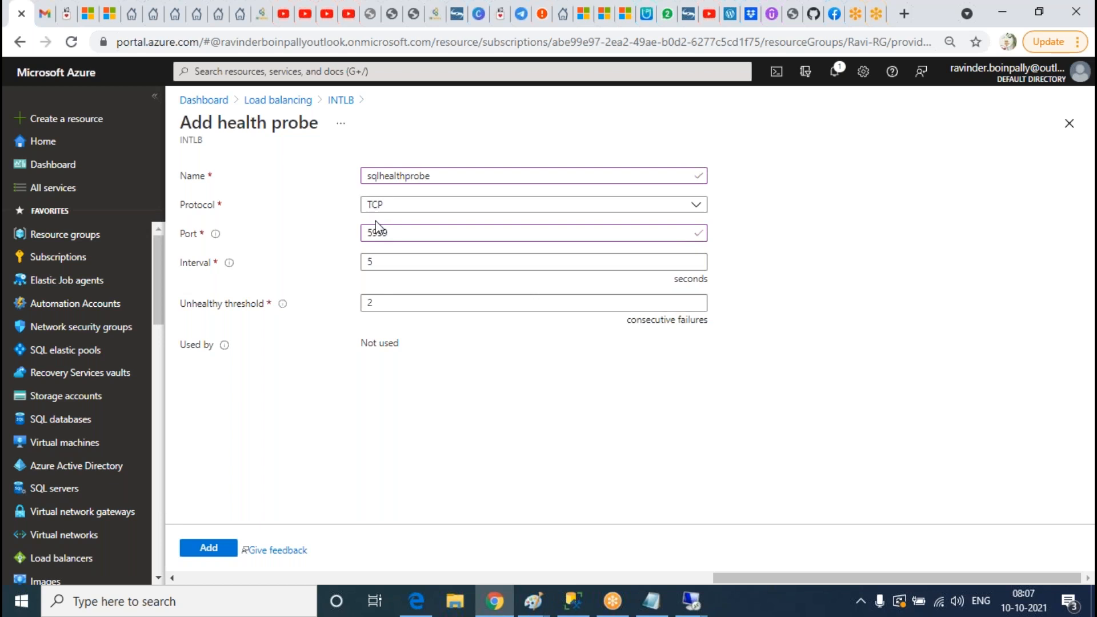
{"action": "double_click", "coordinate": [380, 236]}
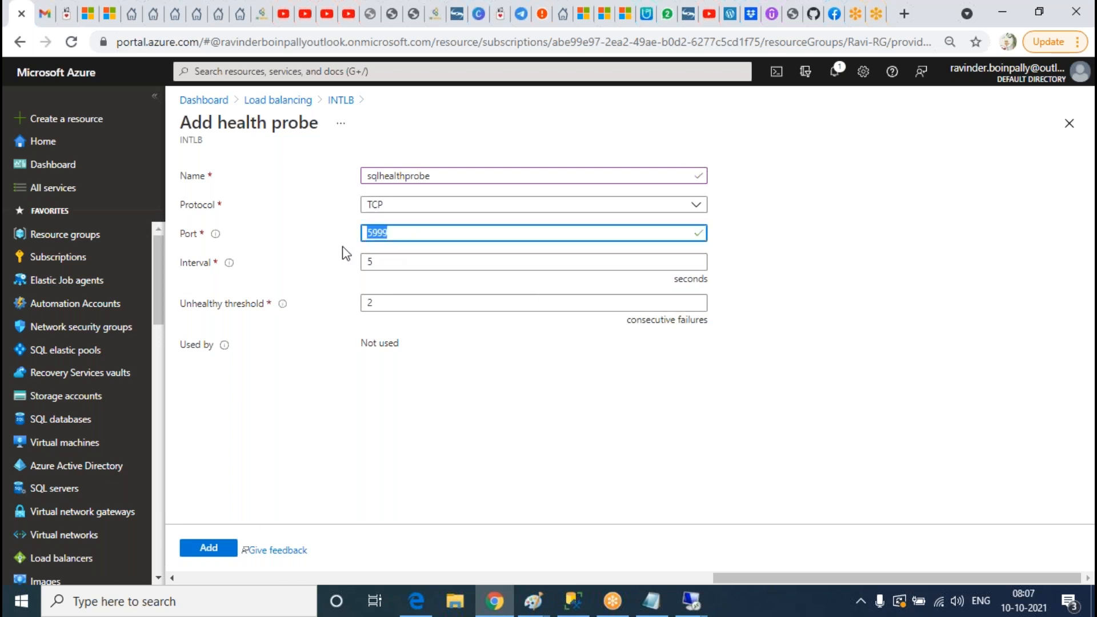
{"action": "left_click", "coordinate": [786, 337]}
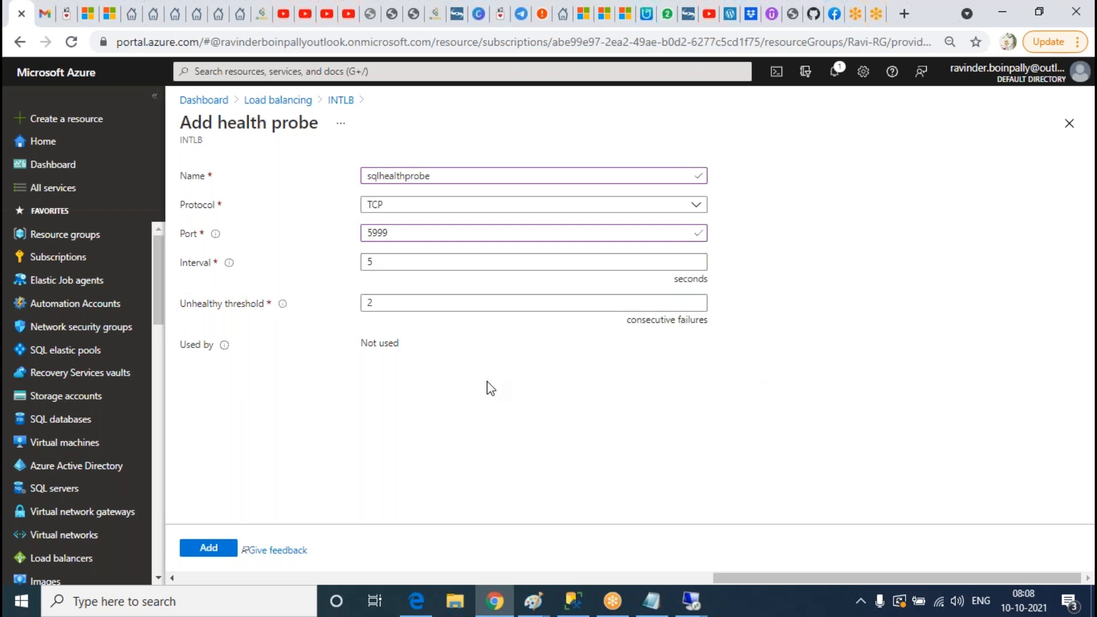
{"action": "left_click", "coordinate": [209, 550]}
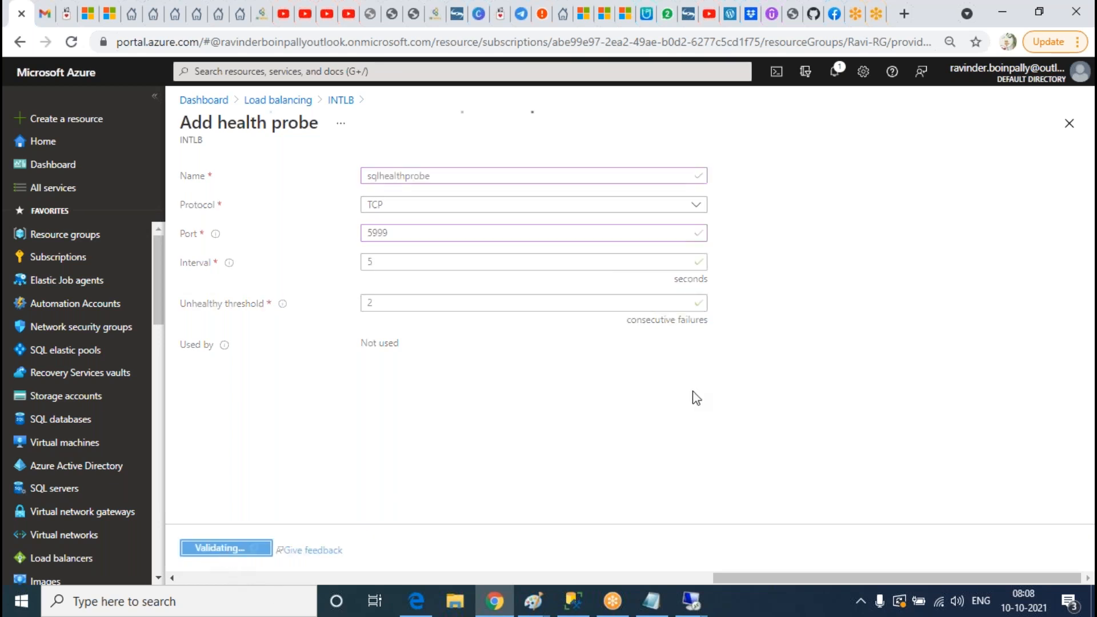
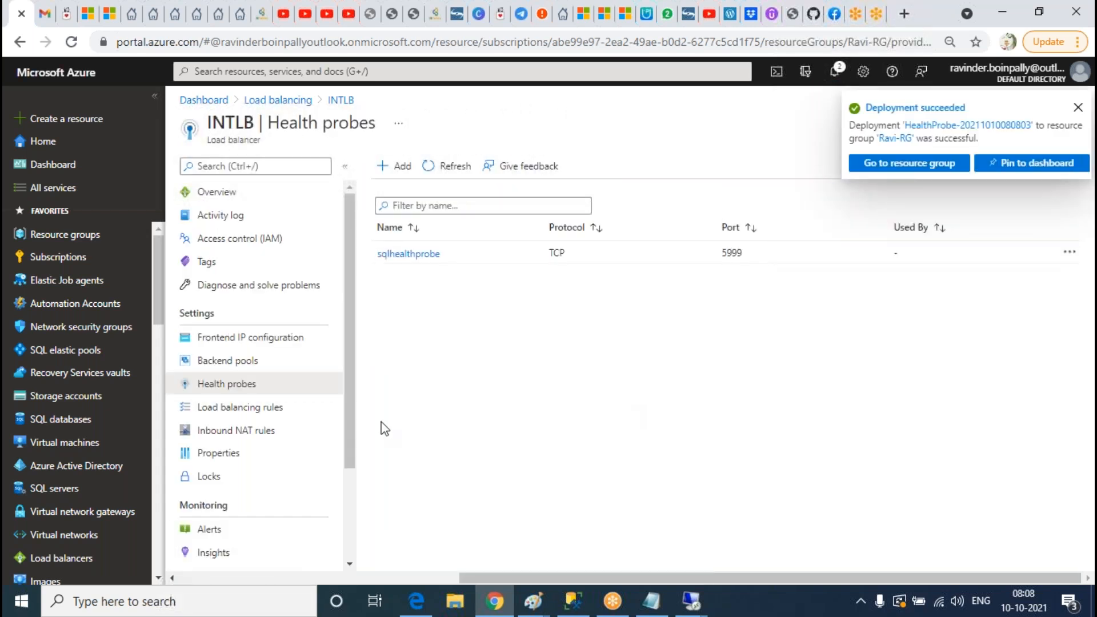
Step: Start a new INTLB rule named lbrules with frontend InternalIp and frontend port 1433
{"action": "left_click", "coordinate": [242, 408]}
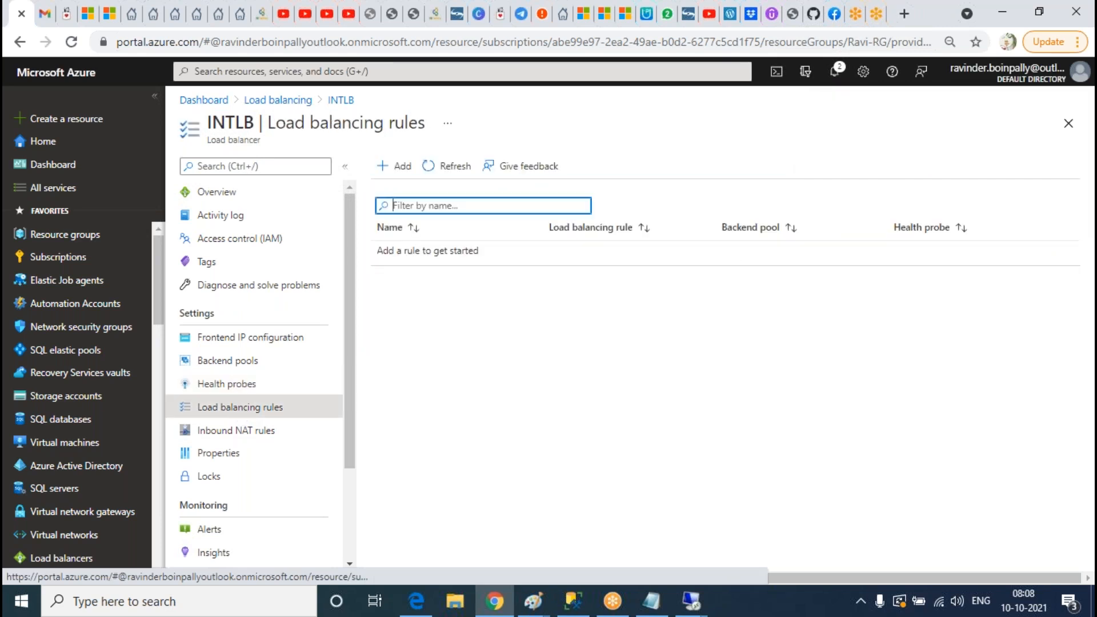
{"action": "left_click", "coordinate": [400, 166]}
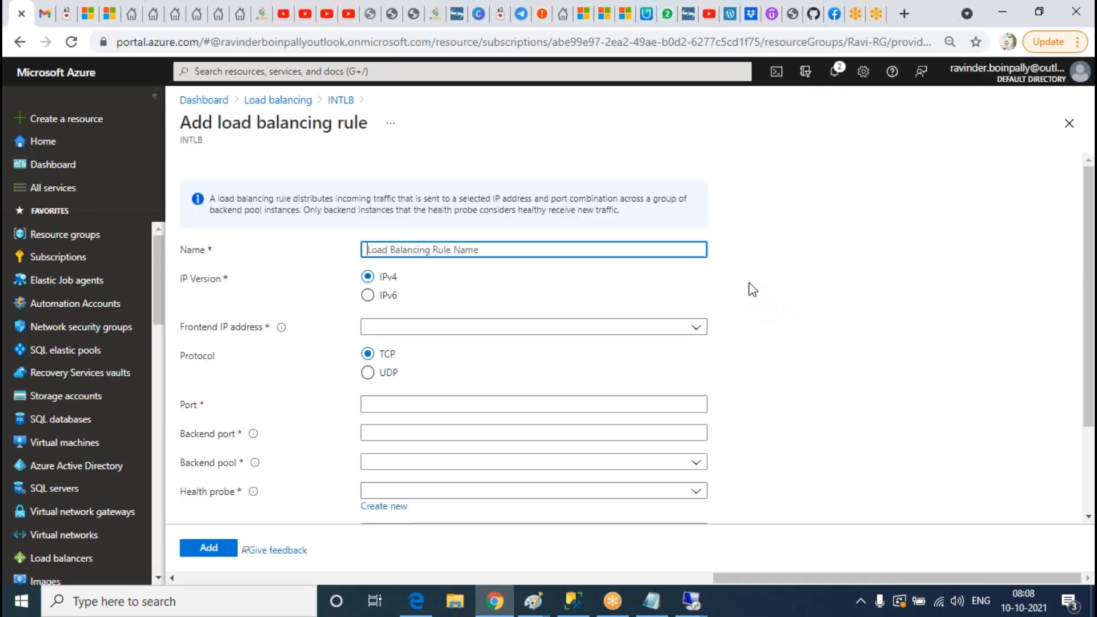
{"action": "type", "text": "lbrules"}
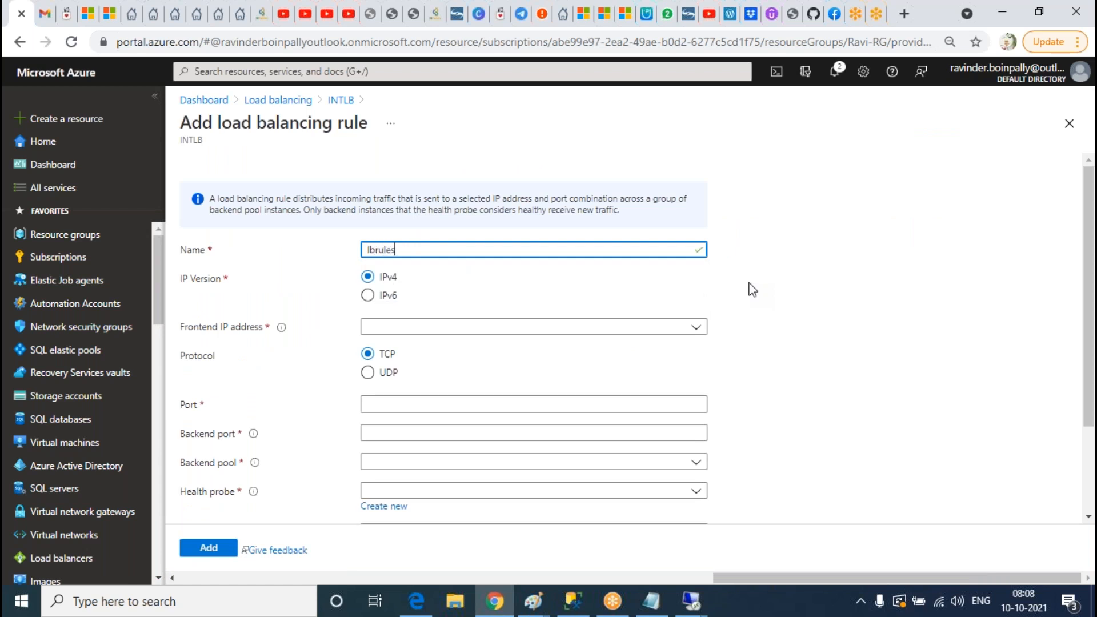
{"action": "left_click", "coordinate": [464, 328]}
{"action": "left_click", "coordinate": [448, 381]}
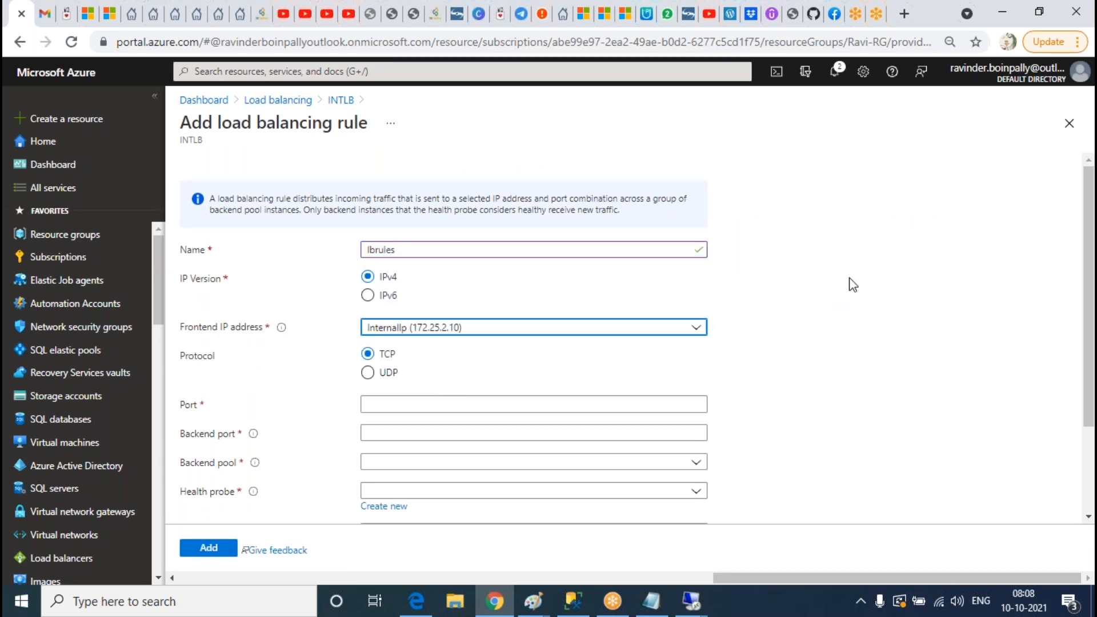
{"action": "scroll", "coordinate": [850, 284], "scroll_direction": "down", "scroll_amount": 2}
{"action": "left_click", "coordinate": [457, 330]}
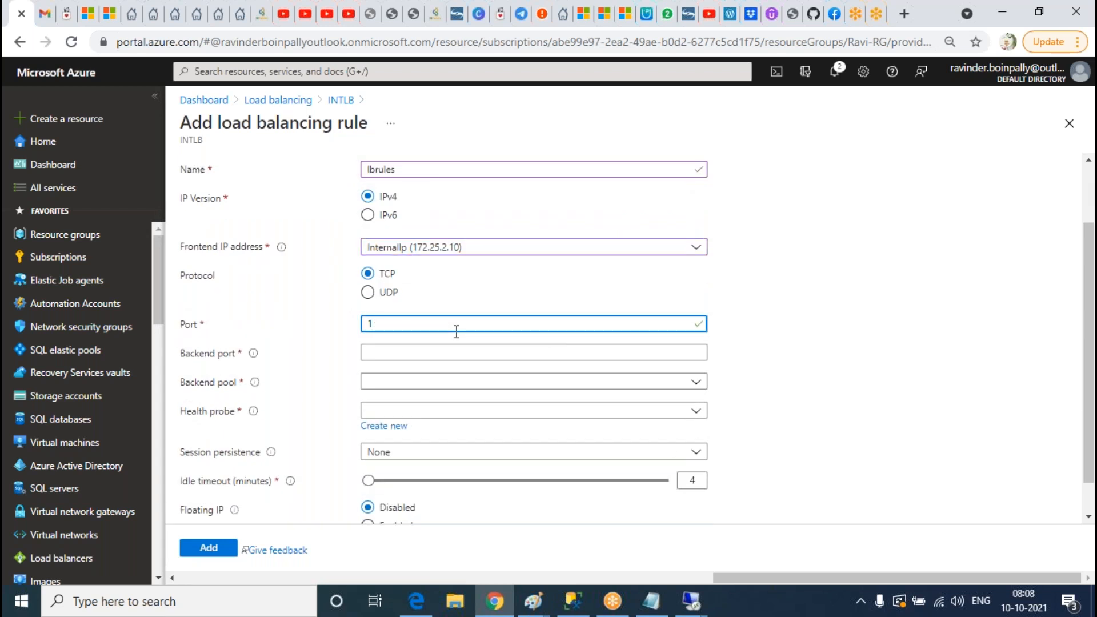
{"action": "type", "text": "1433"}
Step: Set backend port 1433, pool backendpool, probe sqlhealthprobe, and enable Floating IP
{"action": "left_click", "coordinate": [408, 358]}
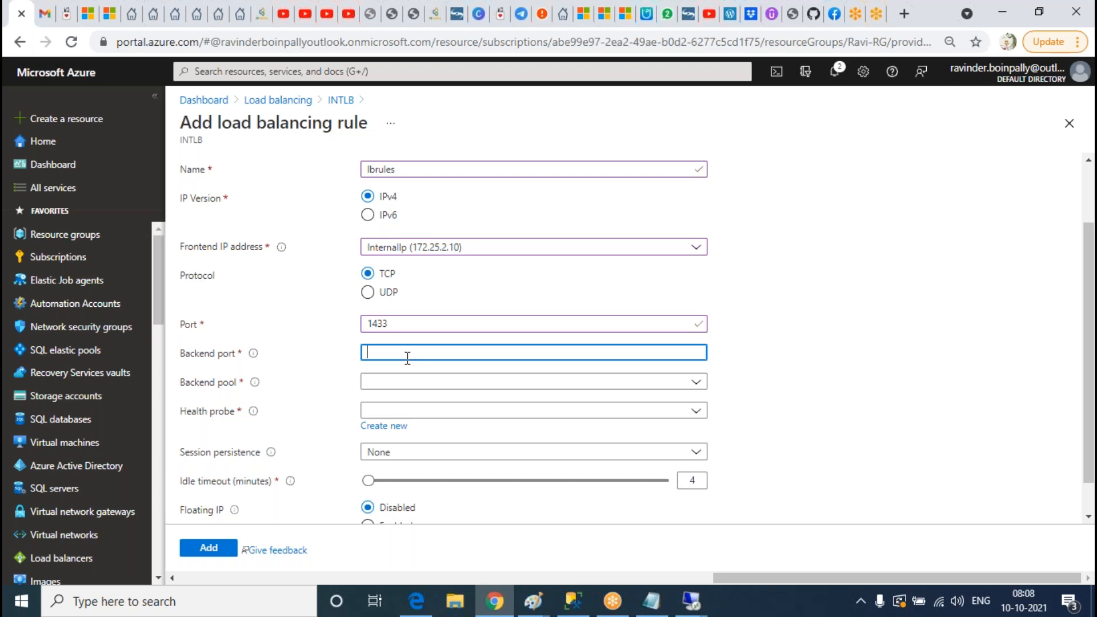
{"action": "left_click", "coordinate": [386, 382]}
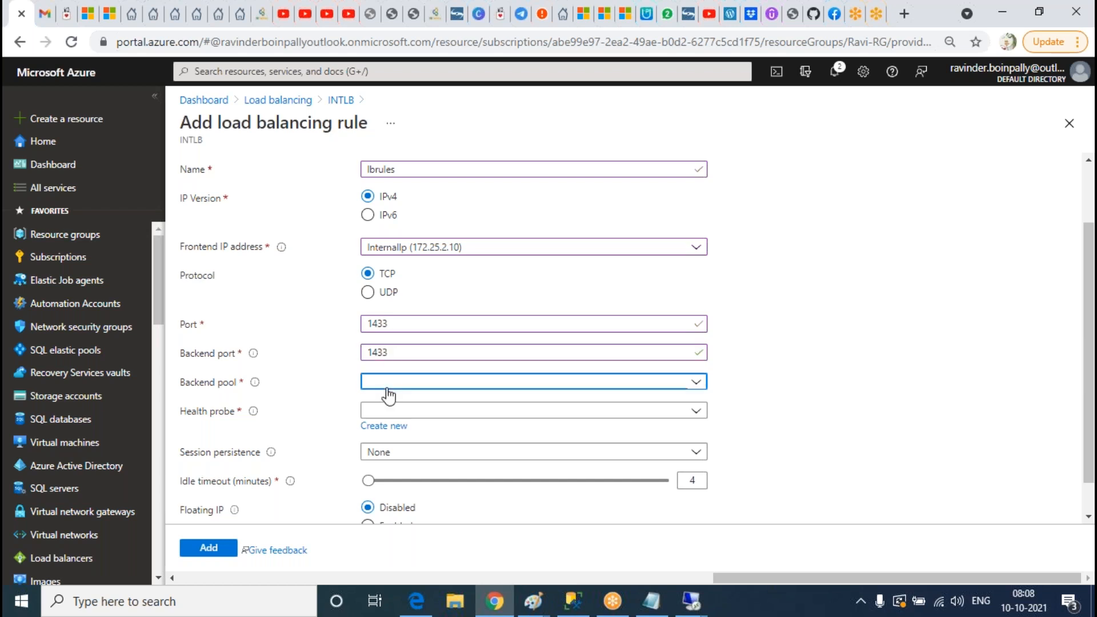
{"action": "left_click", "coordinate": [412, 431]}
{"action": "left_click", "coordinate": [424, 419]}
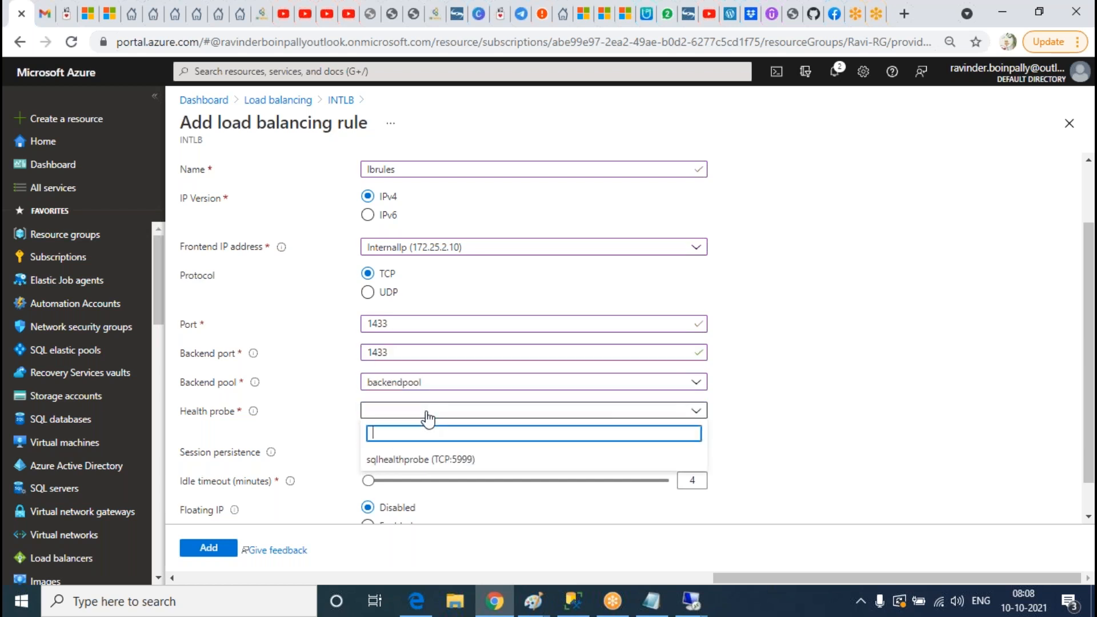
{"action": "left_click", "coordinate": [424, 466]}
{"action": "scroll", "coordinate": [821, 376], "scroll_direction": "down", "scroll_amount": 1}
{"action": "left_click", "coordinate": [368, 486]}
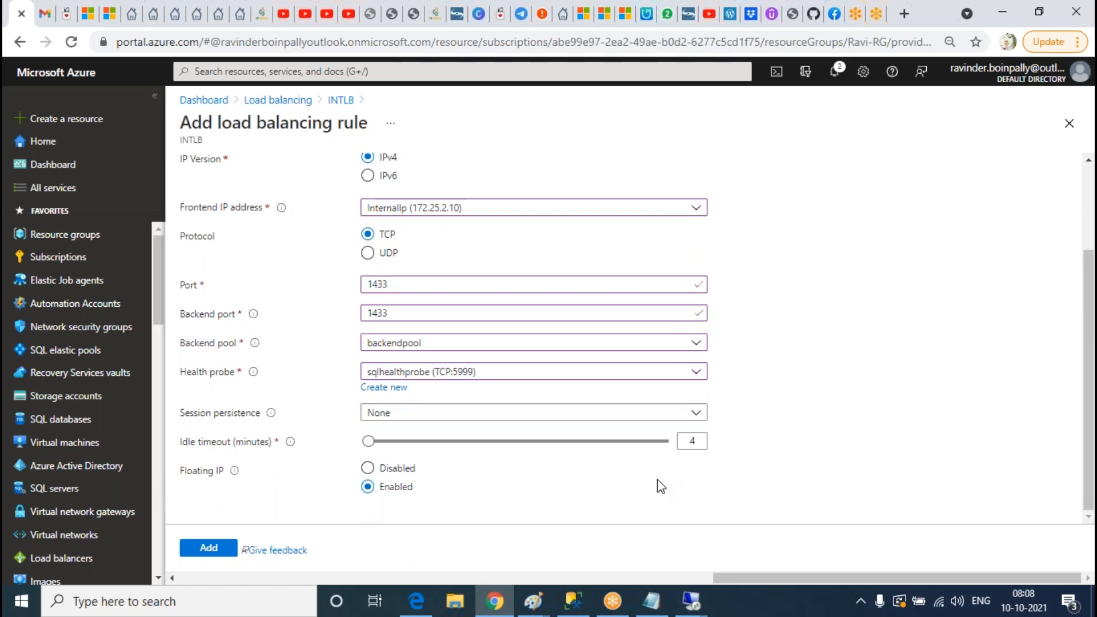
Step: Toggle Floating IP off and back on, and read its explanation
{"action": "left_click", "coordinate": [398, 469]}
{"action": "left_click", "coordinate": [370, 486]}
{"action": "mouse_move", "coordinate": [236, 472]}
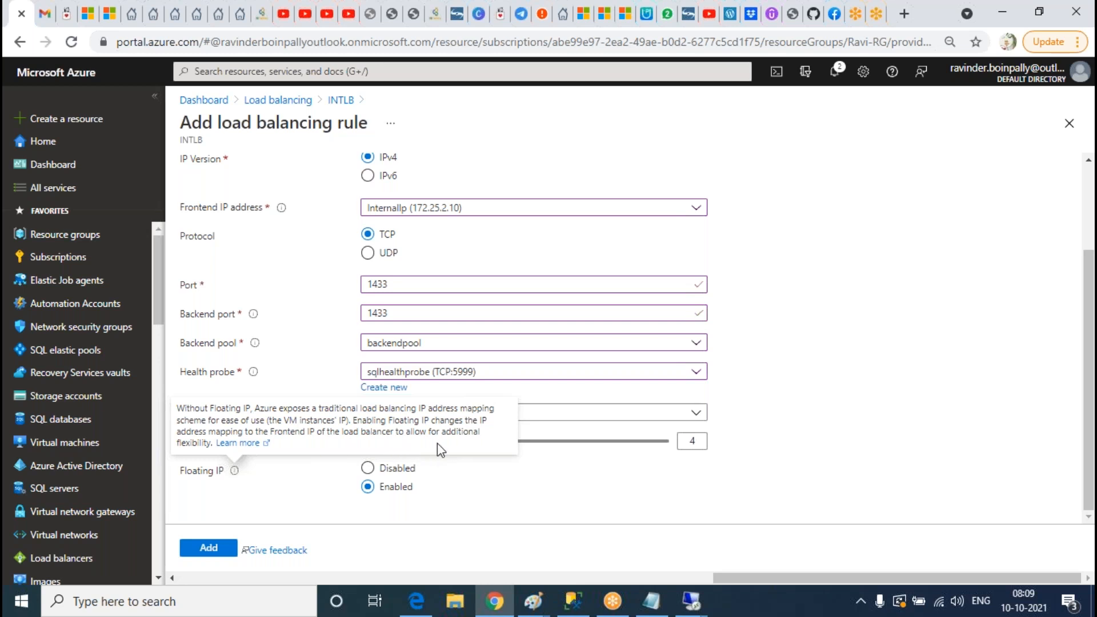
{"action": "double_click", "coordinate": [201, 445]}
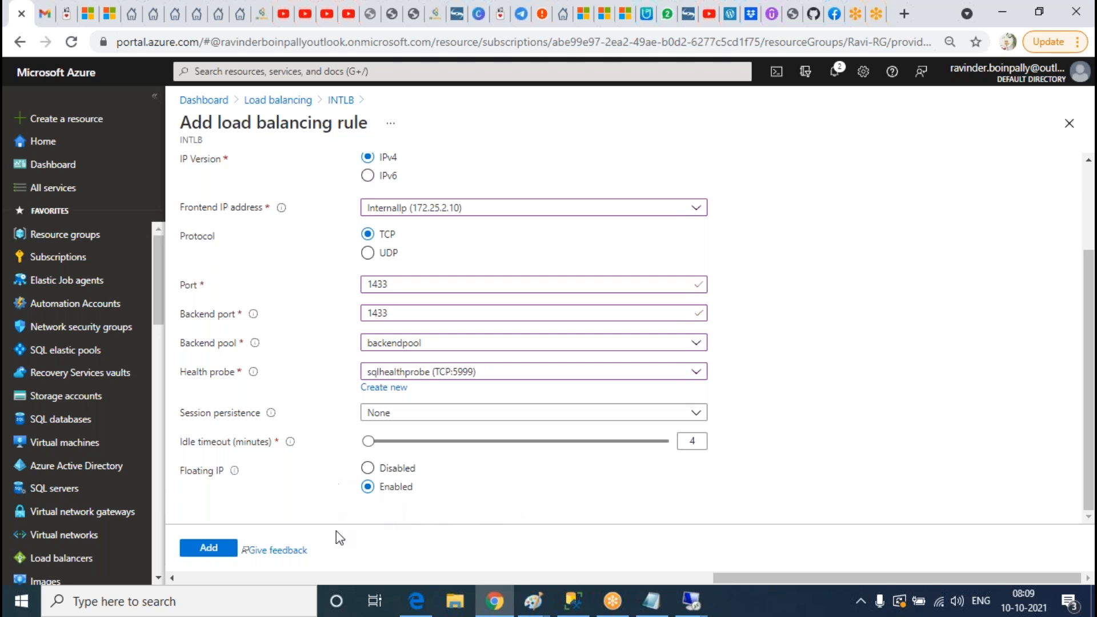
Step: Add the lbrules rule and bring up the 'AG configuration in Azure2' notes
{"action": "scroll", "coordinate": [551, 508], "scroll_direction": "up", "scroll_amount": 3}
{"action": "scroll", "coordinate": [748, 304], "scroll_direction": "down", "scroll_amount": 3}
{"action": "scroll", "coordinate": [845, 366], "scroll_direction": "up", "scroll_amount": 3}
{"action": "scroll", "coordinate": [850, 240], "scroll_direction": "down", "scroll_amount": 3}
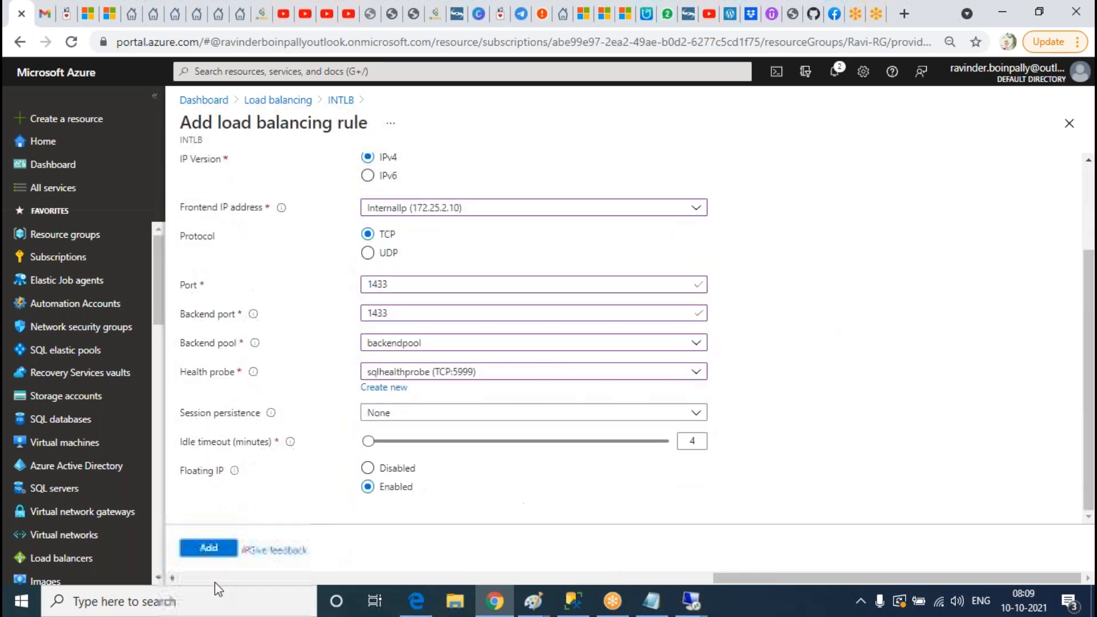
{"action": "left_click", "coordinate": [208, 547]}
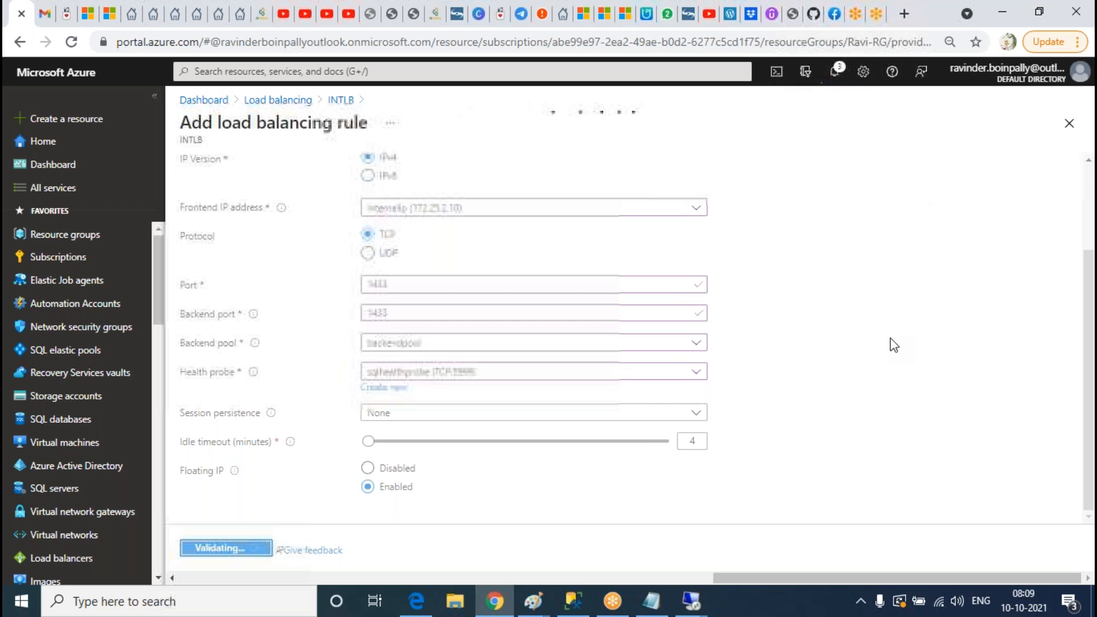
{"action": "left_click", "coordinate": [654, 602]}
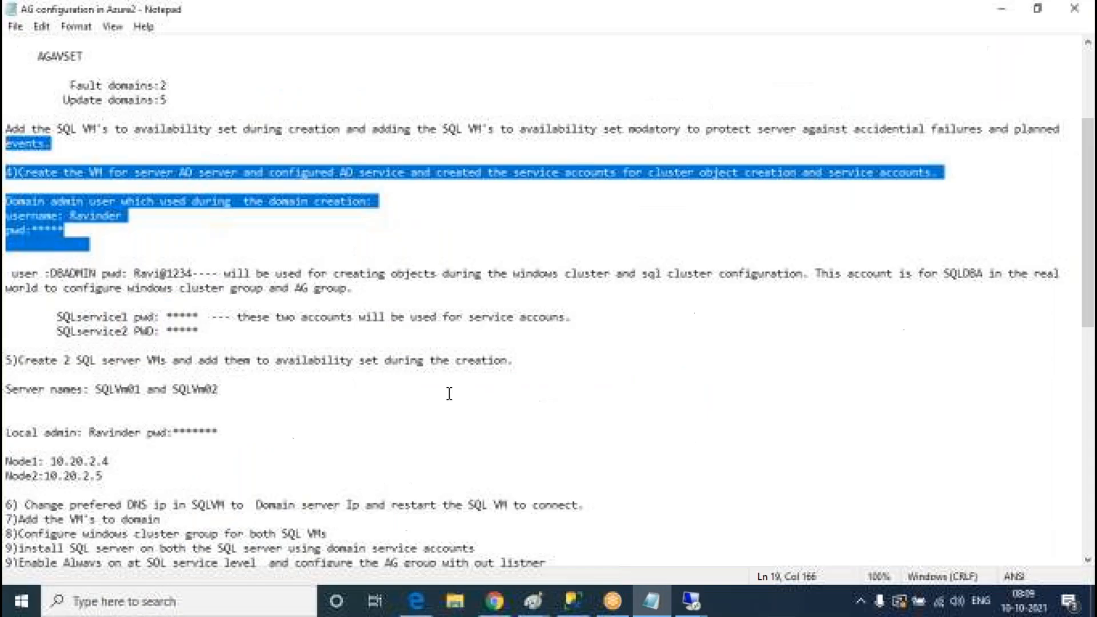
Step: Select the $ClusterNetworkName…EnableDhcp load balancer script and switch to the remote session
{"action": "scroll", "coordinate": [438, 378], "scroll_direction": "down", "scroll_amount": 13}
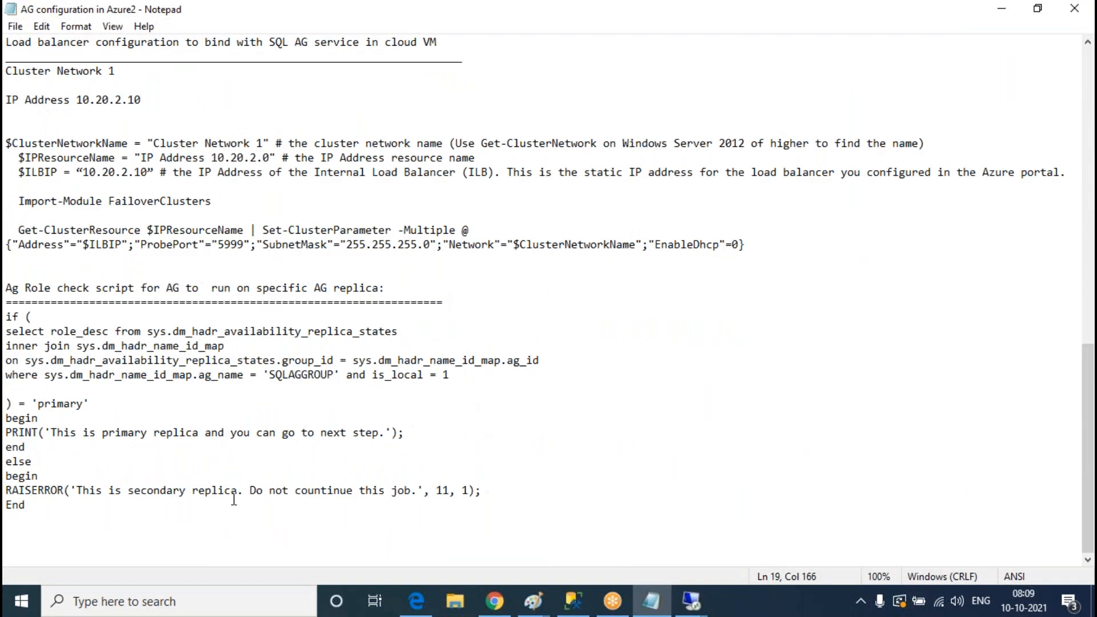
{"action": "scroll", "coordinate": [477, 390], "scroll_direction": "up", "scroll_amount": 5}
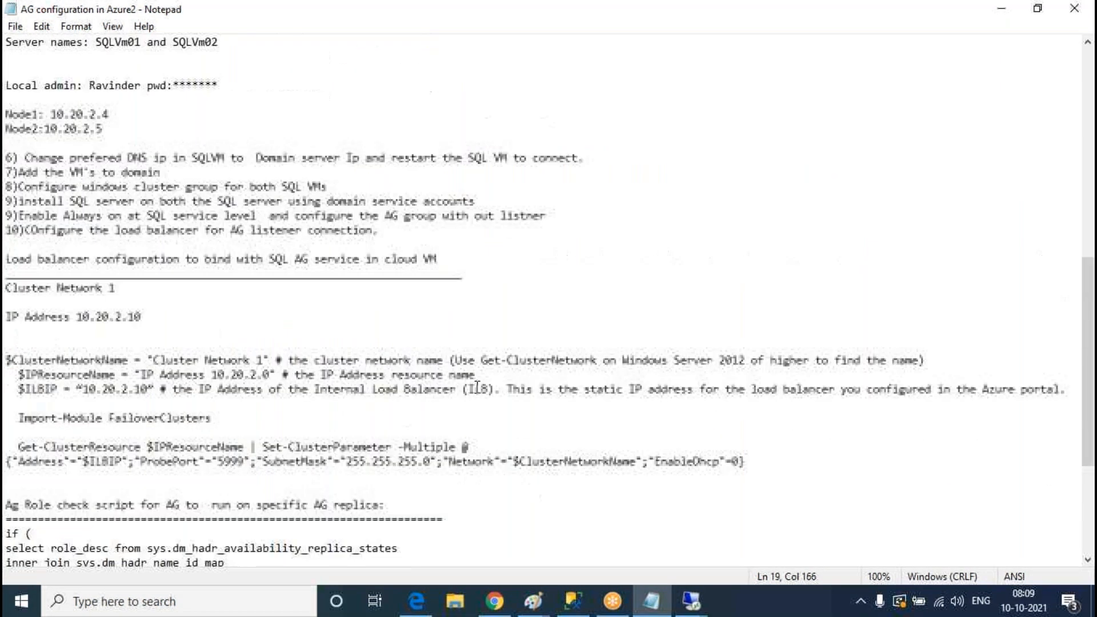
{"action": "left_click_drag", "start_coordinate": [803, 467], "coordinate": [8, 361]}
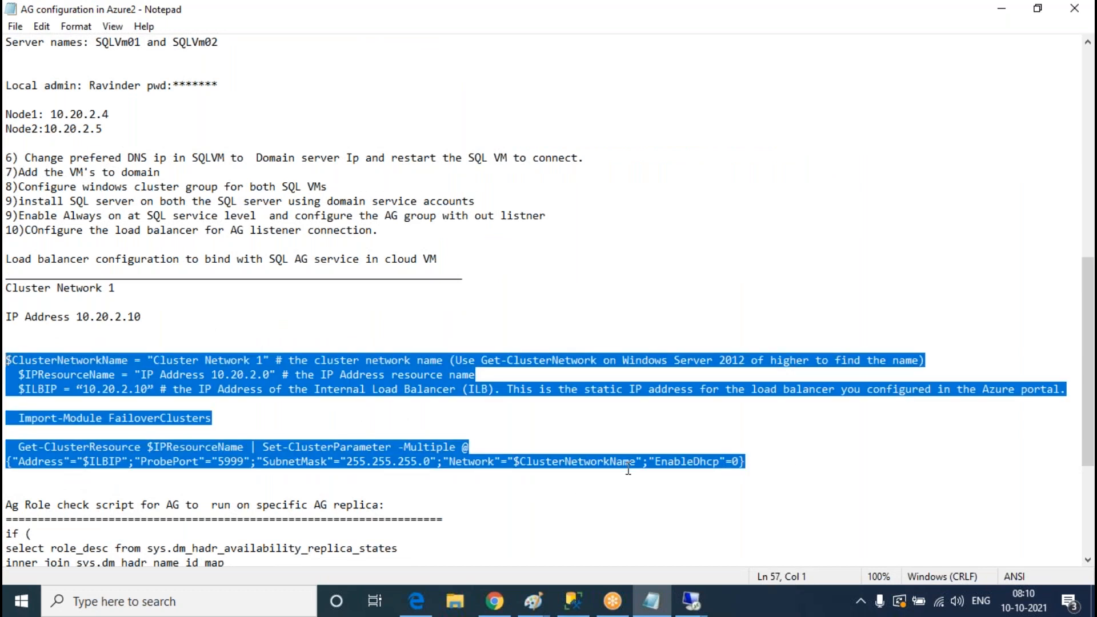
{"action": "mouse_move", "coordinate": [691, 601]}
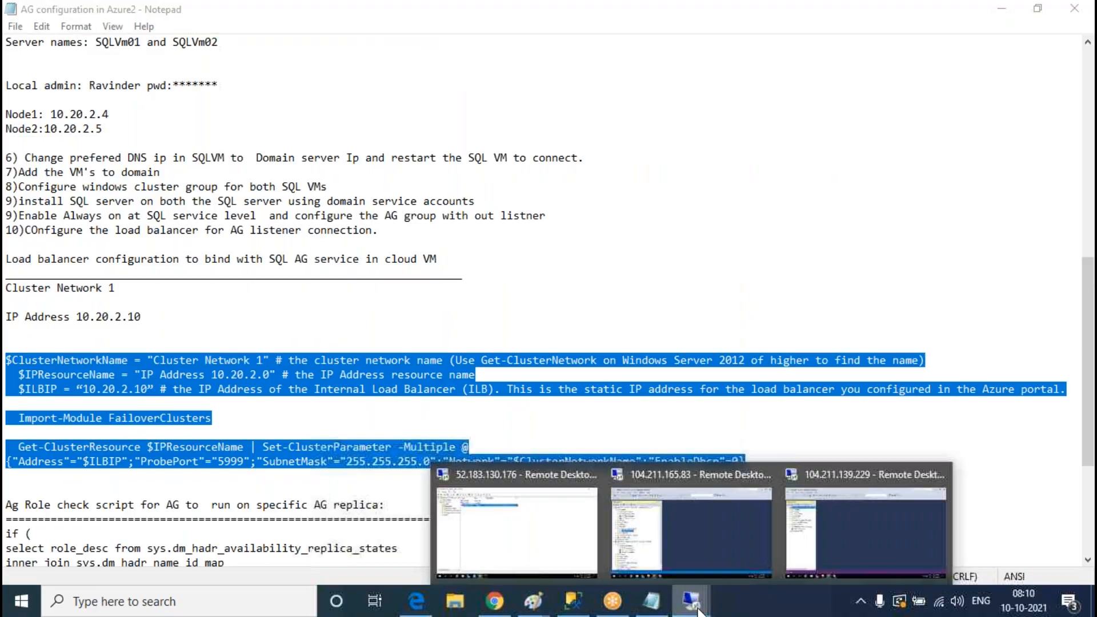
{"action": "left_click", "coordinate": [638, 459]}
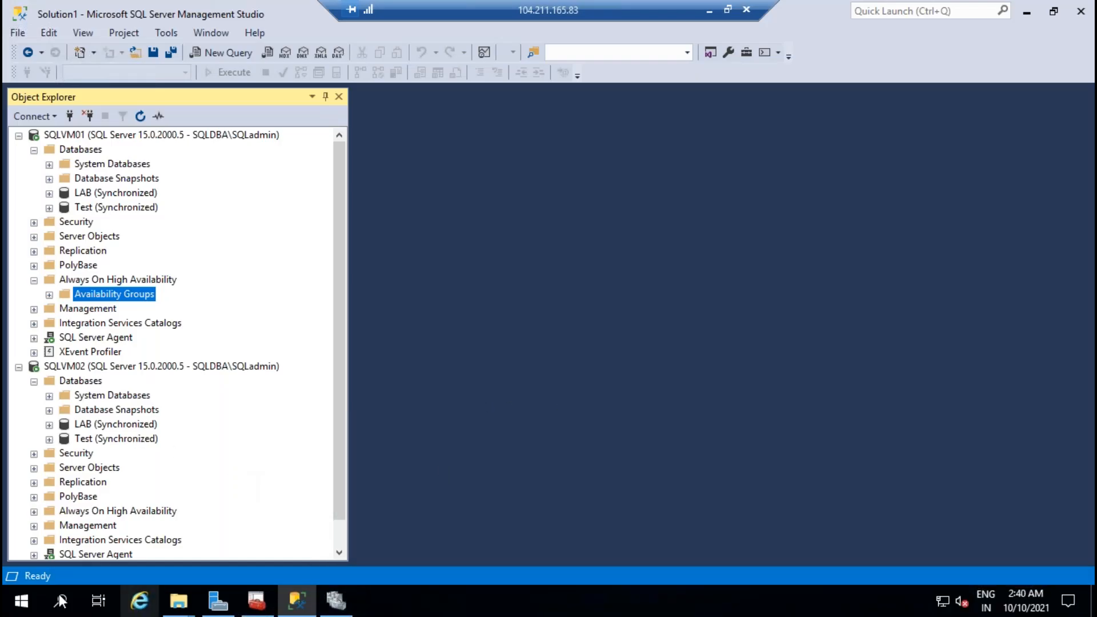
Step: Paste the cluster-parameter script into a new Notepad on the remote server
{"action": "left_click", "coordinate": [343, 605]}
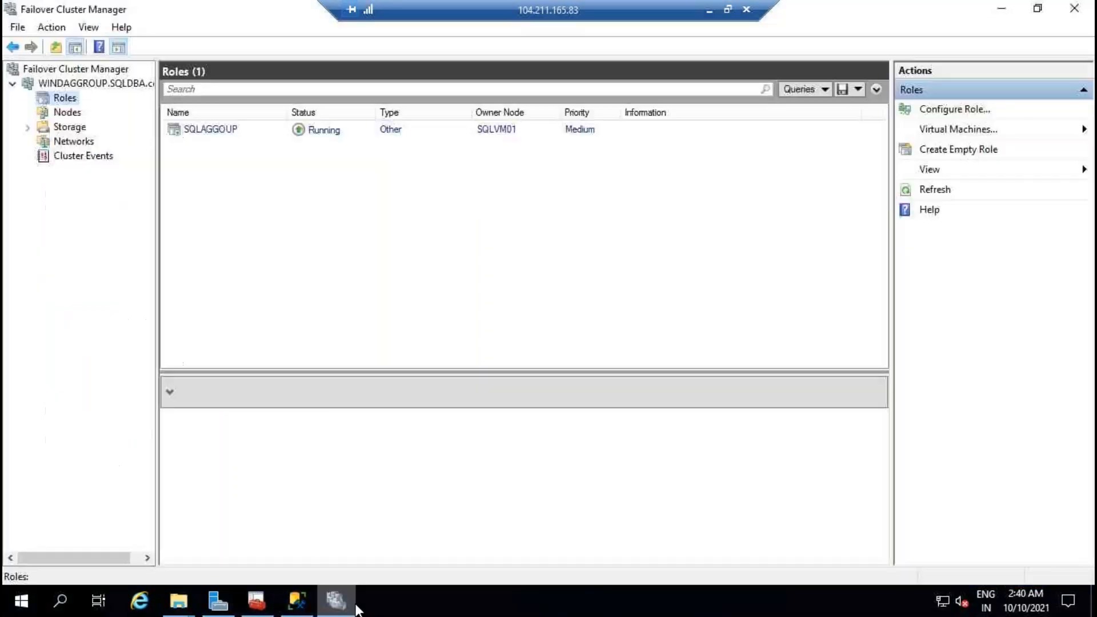
{"action": "left_click", "coordinate": [62, 599]}
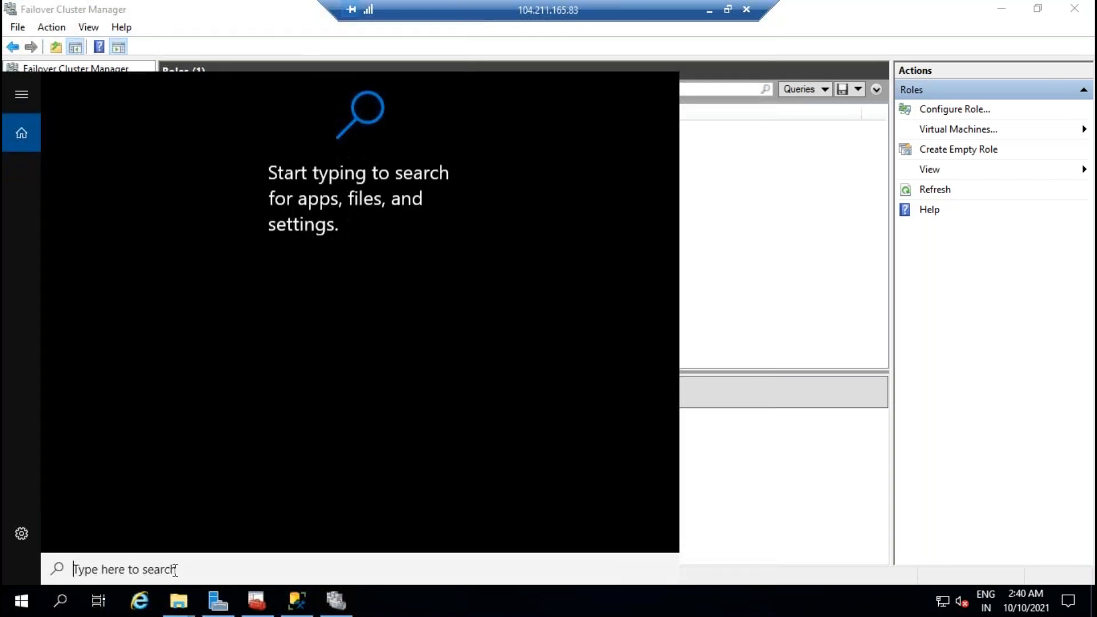
{"action": "type", "text": "n"}
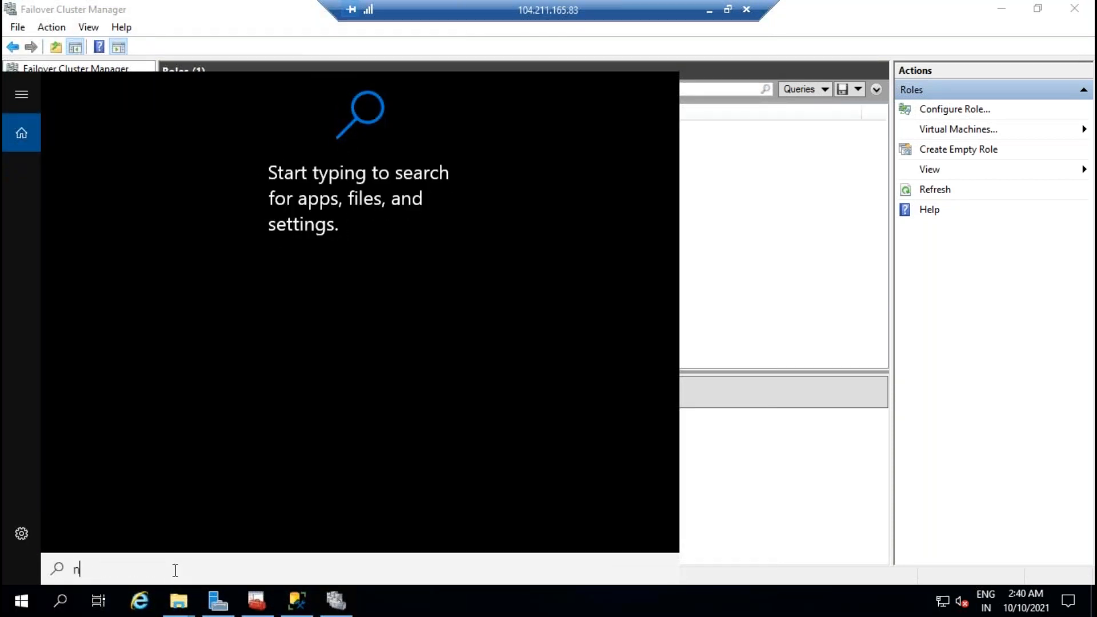
{"action": "type", "text": "otepad"}
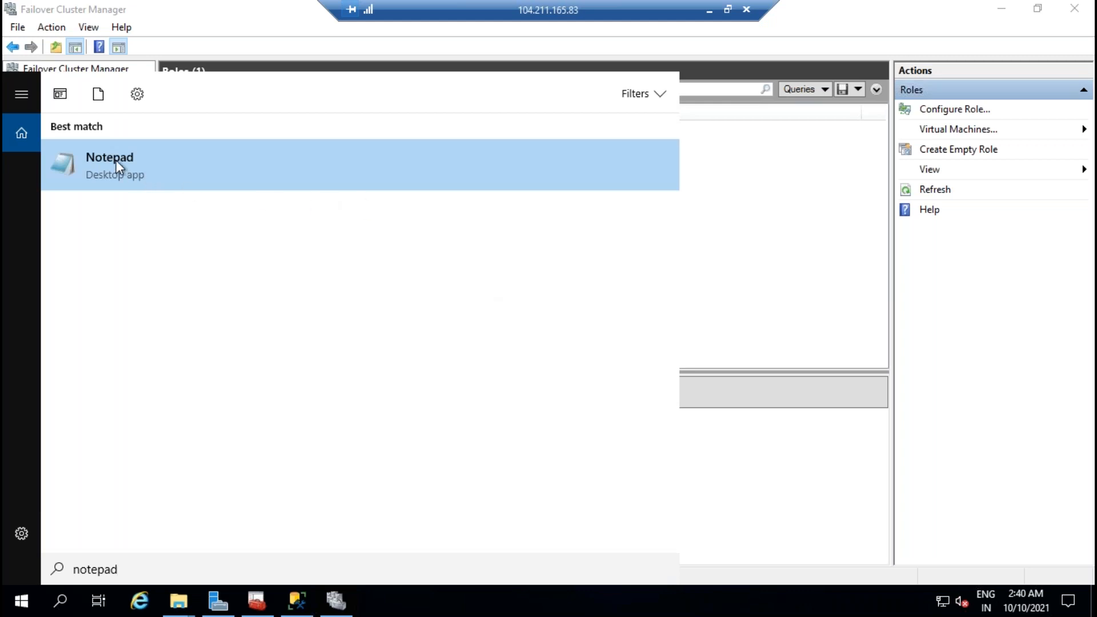
{"action": "left_click", "coordinate": [117, 172]}
{"action": "left_click_drag", "start_coordinate": [447, 59], "coordinate": [633, 182]}
{"action": "key", "text": "ctrl+v"}
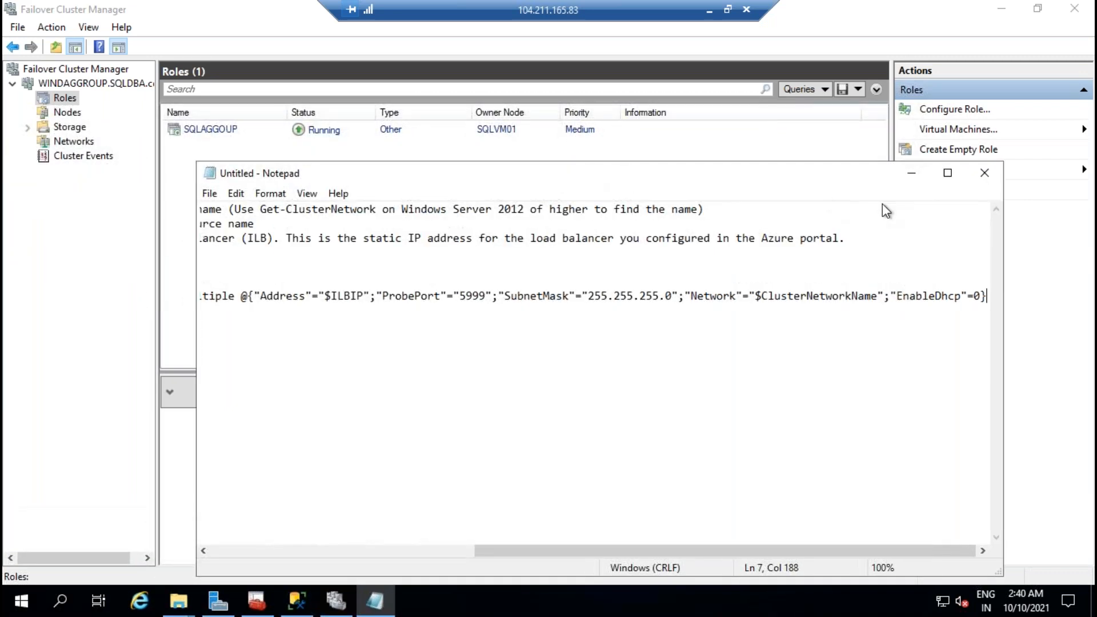
Step: Minimize Notepad and select the SQLAGGOUP role in Failover Cluster Manager
{"action": "left_click_drag", "start_coordinate": [679, 552], "coordinate": [414, 552]}
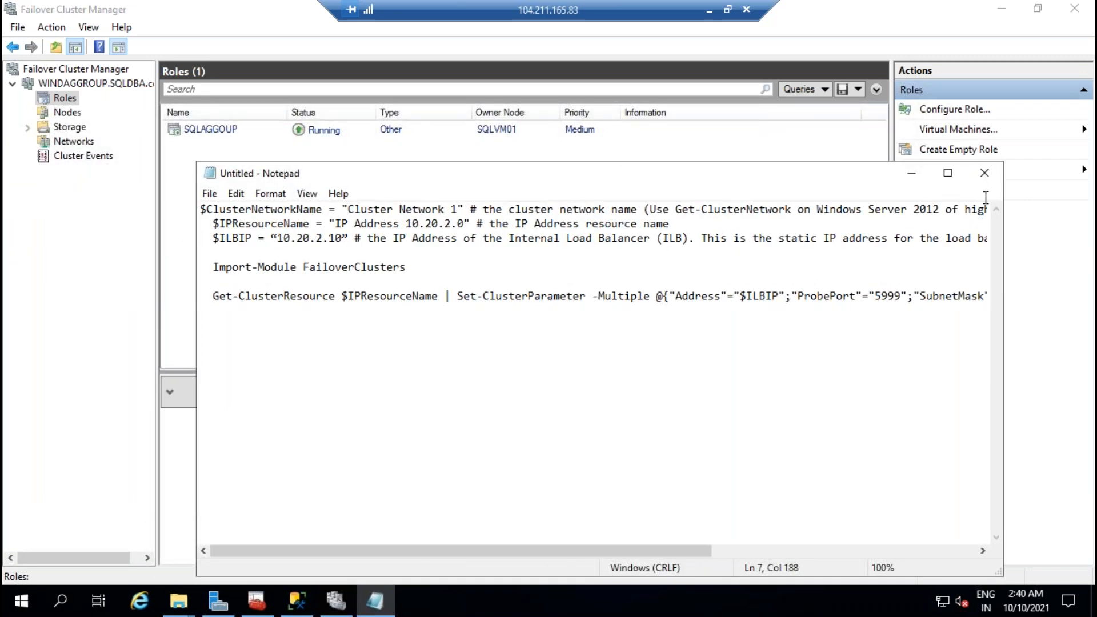
{"action": "left_click", "coordinate": [950, 175]}
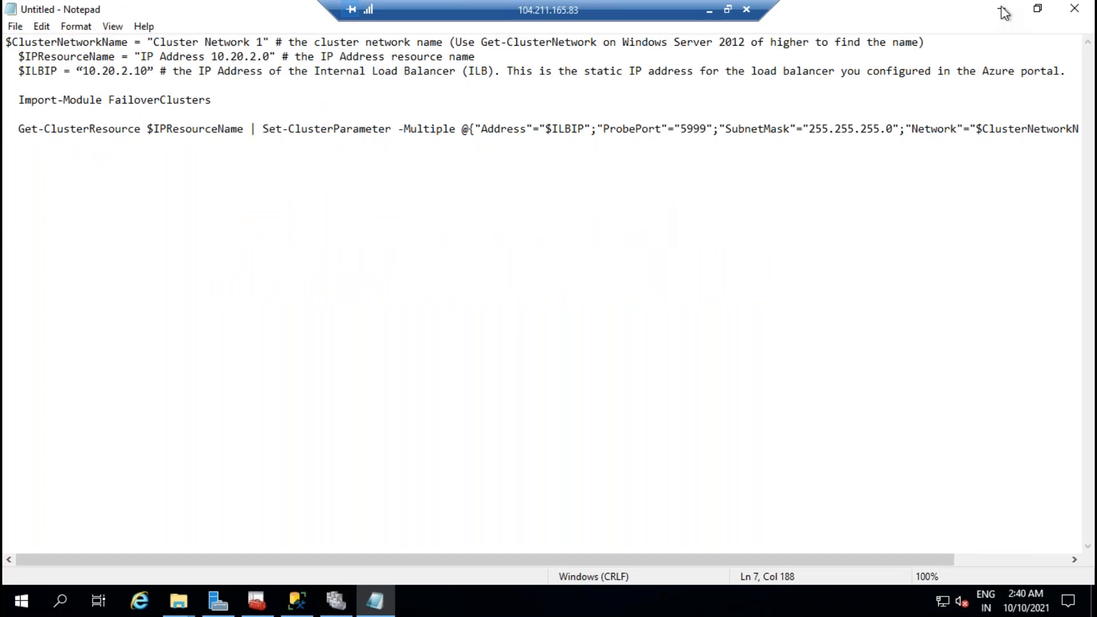
{"action": "left_click", "coordinate": [1001, 9]}
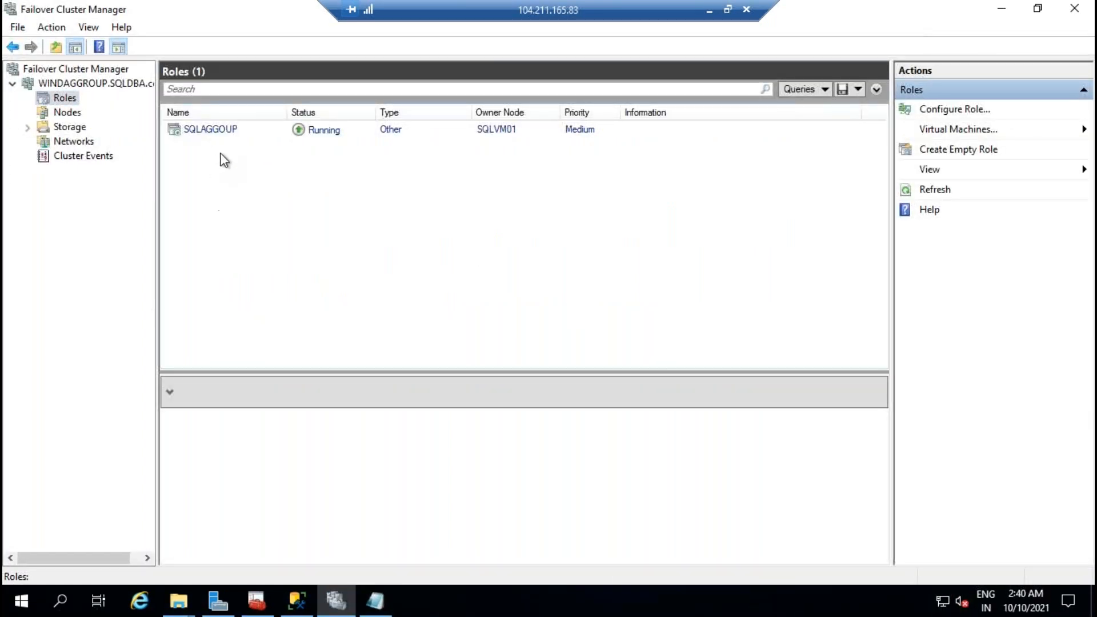
{"action": "left_click", "coordinate": [220, 136]}
Step: Add client access point SQLLSN to the SQLAGGOUP role and list its resources
{"action": "right_click", "coordinate": [221, 131]}
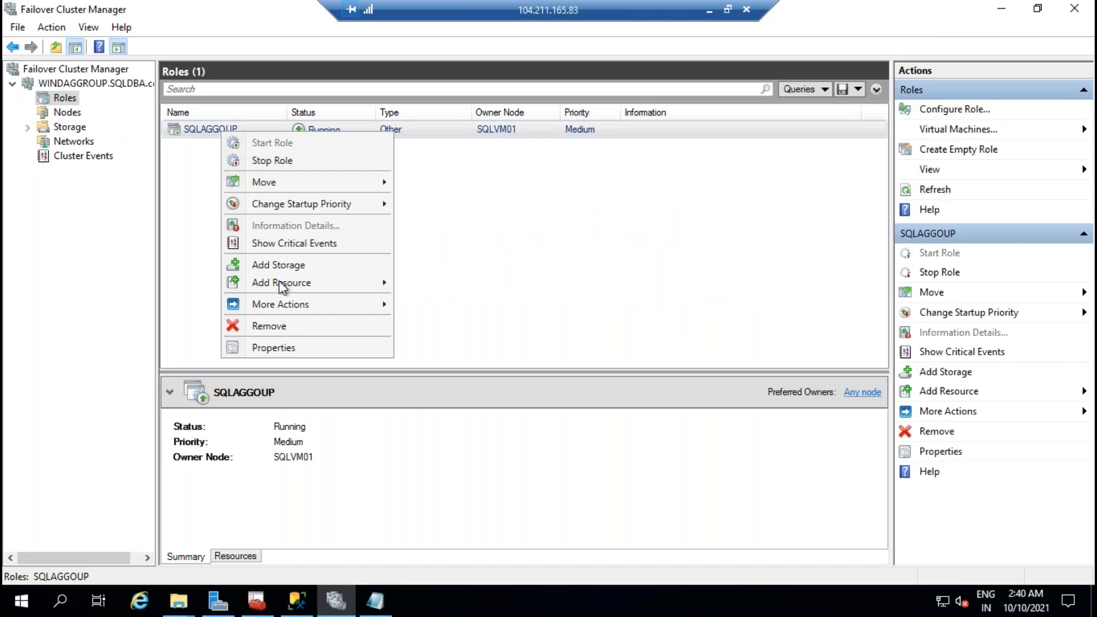
{"action": "mouse_move", "coordinate": [318, 283]}
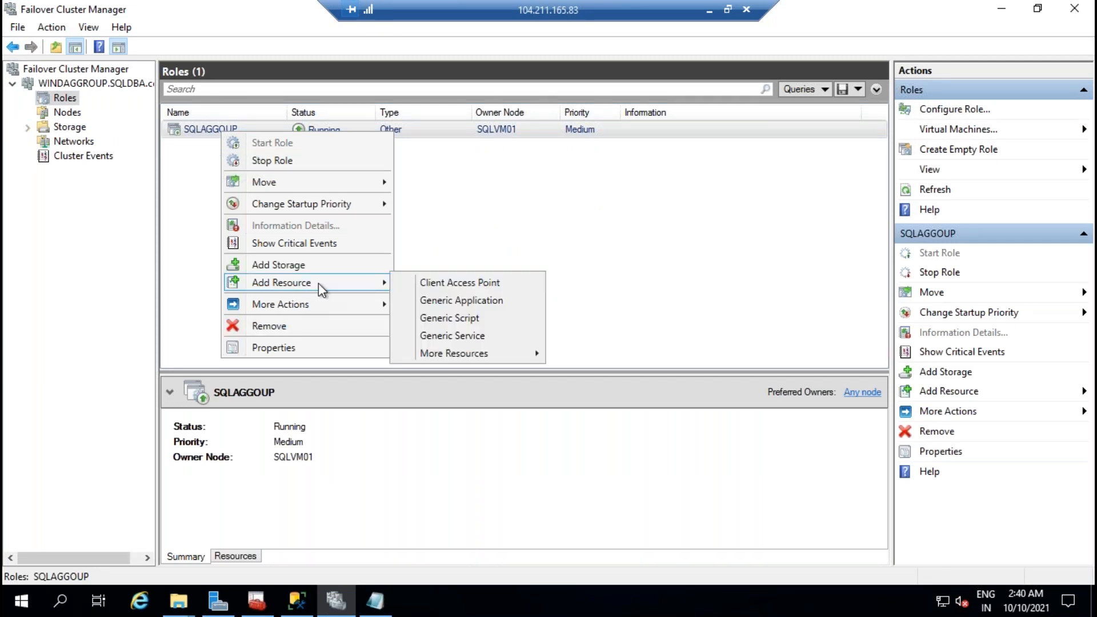
{"action": "left_click", "coordinate": [464, 286]}
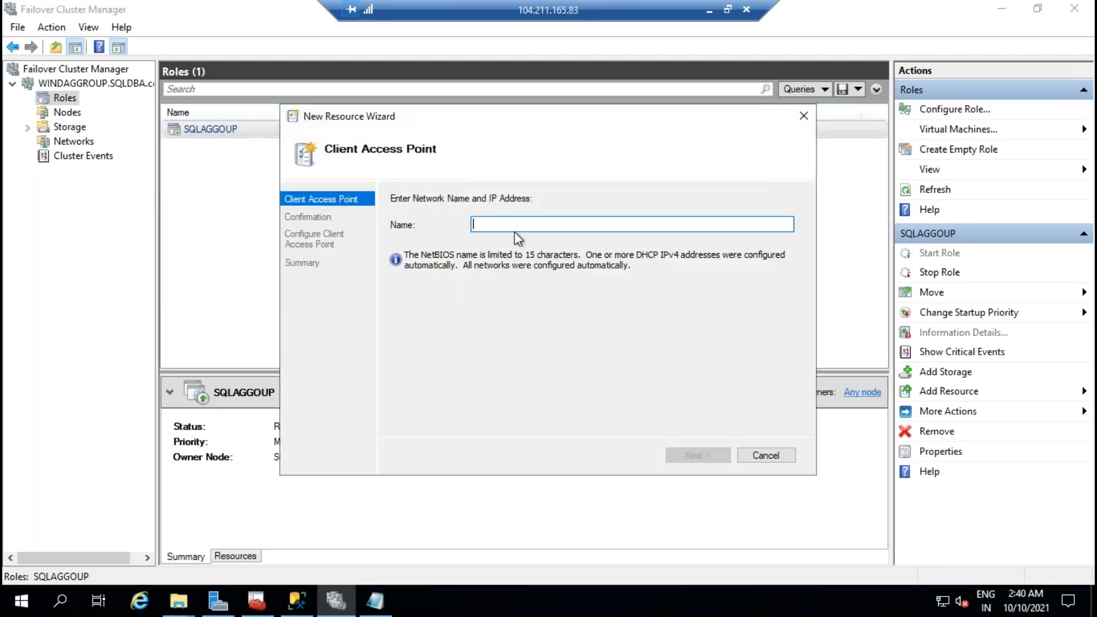
{"action": "type", "text": "SQLLSN"}
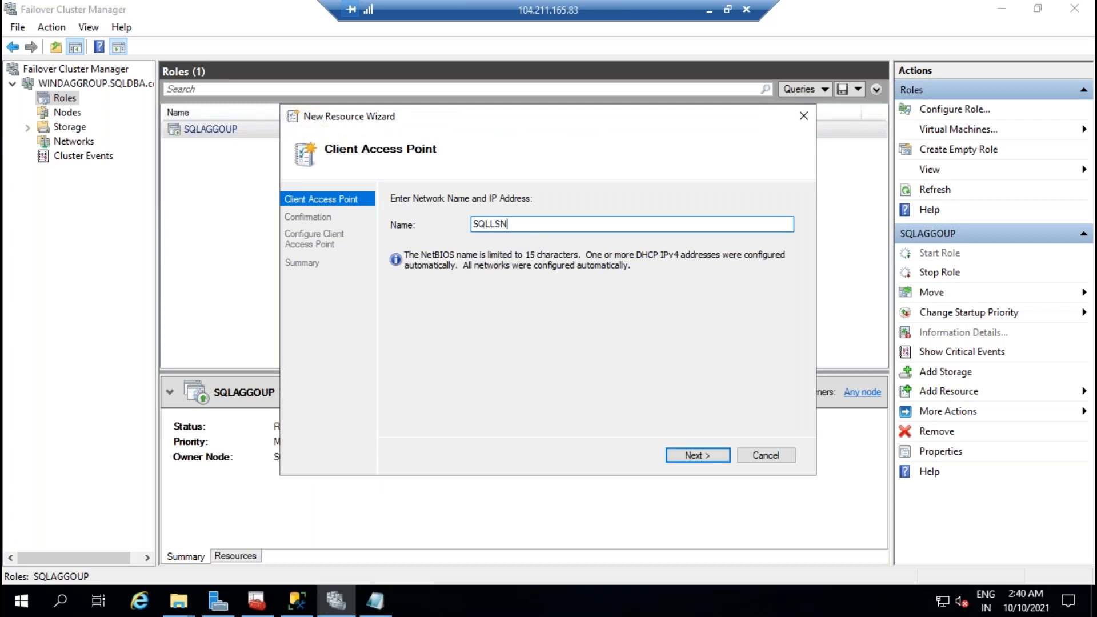
{"action": "left_click", "coordinate": [711, 457]}
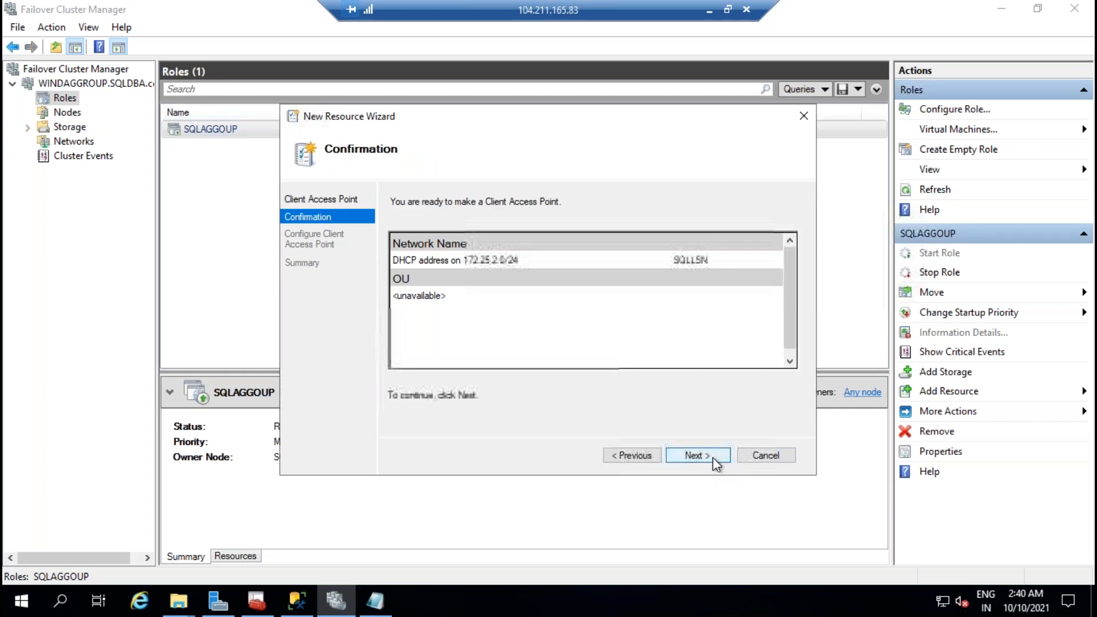
{"action": "left_click", "coordinate": [712, 457]}
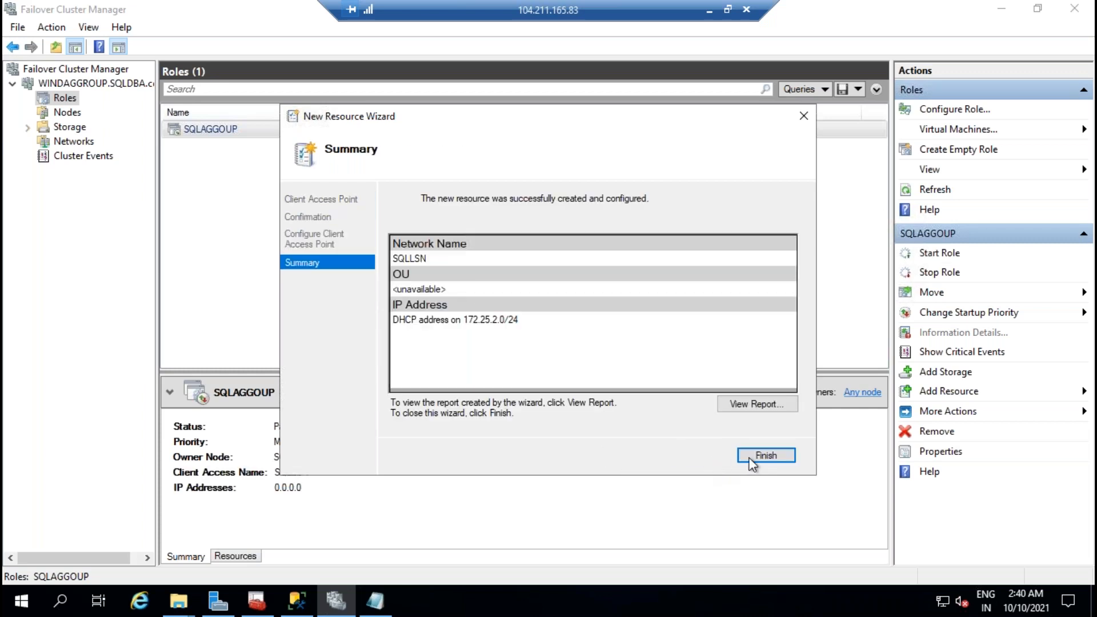
{"action": "left_click", "coordinate": [764, 456]}
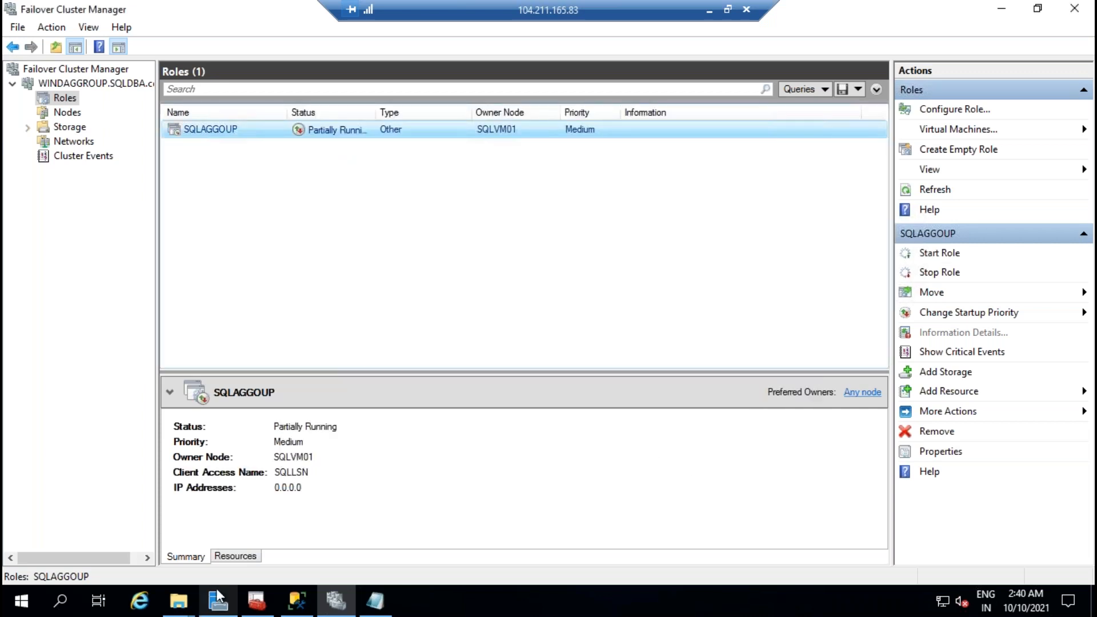
{"action": "left_click", "coordinate": [241, 554]}
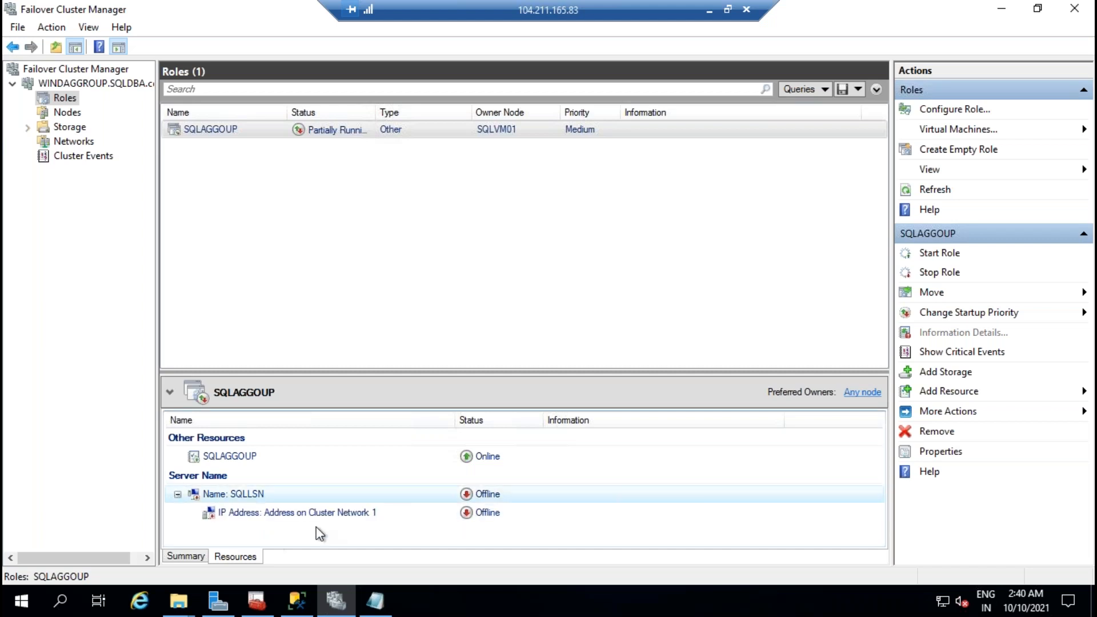
Step: Give the SQLLSN IP address resource static address 172.25.2.10, then return to the script
{"action": "right_click", "coordinate": [322, 512]}
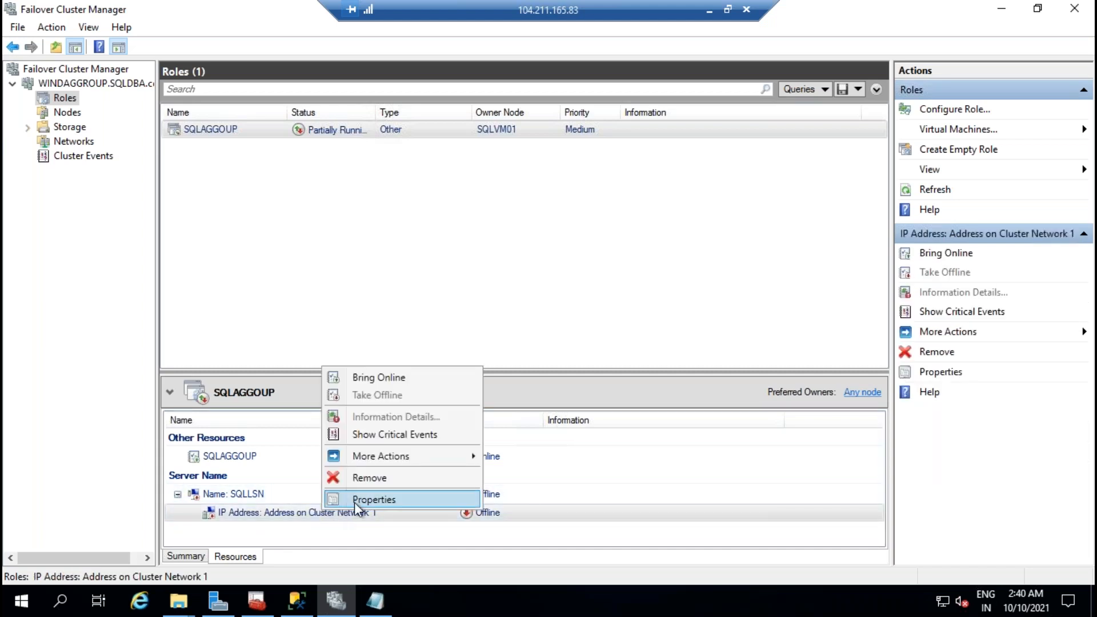
{"action": "left_click", "coordinate": [356, 500]}
{"action": "left_click", "coordinate": [432, 357]}
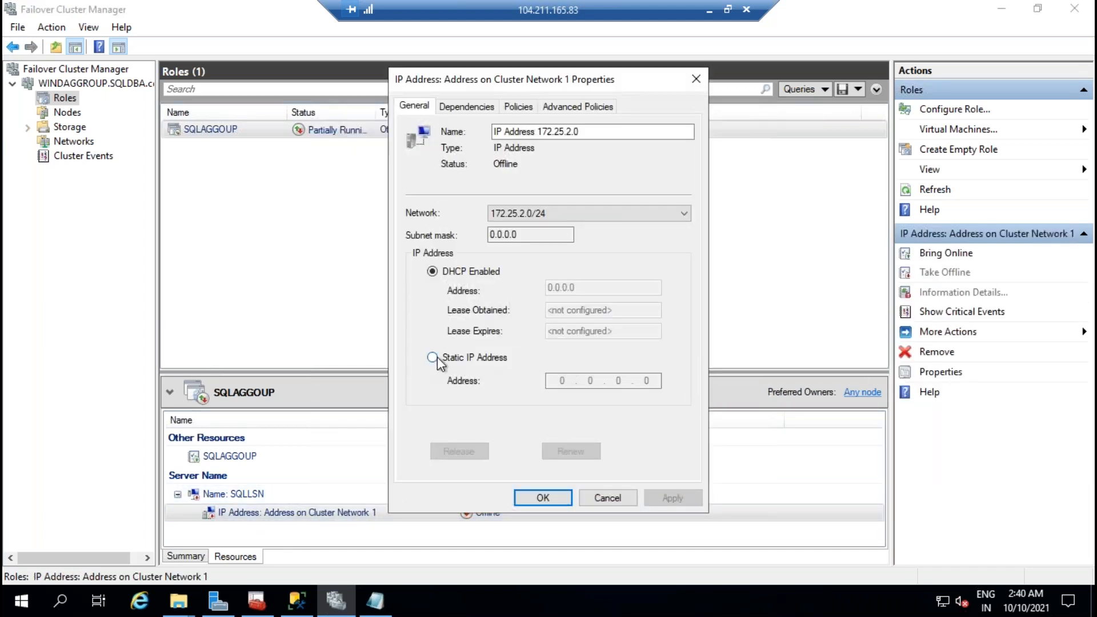
{"action": "double_click", "coordinate": [649, 384]}
{"action": "type", "text": "172.25.2.10"}
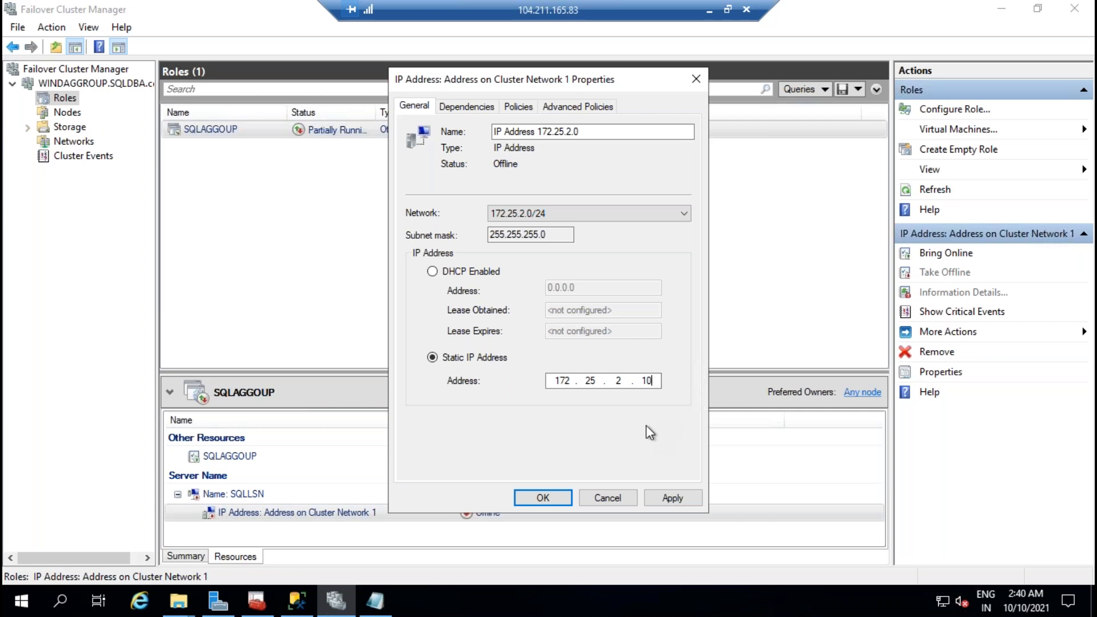
{"action": "left_click", "coordinate": [683, 499]}
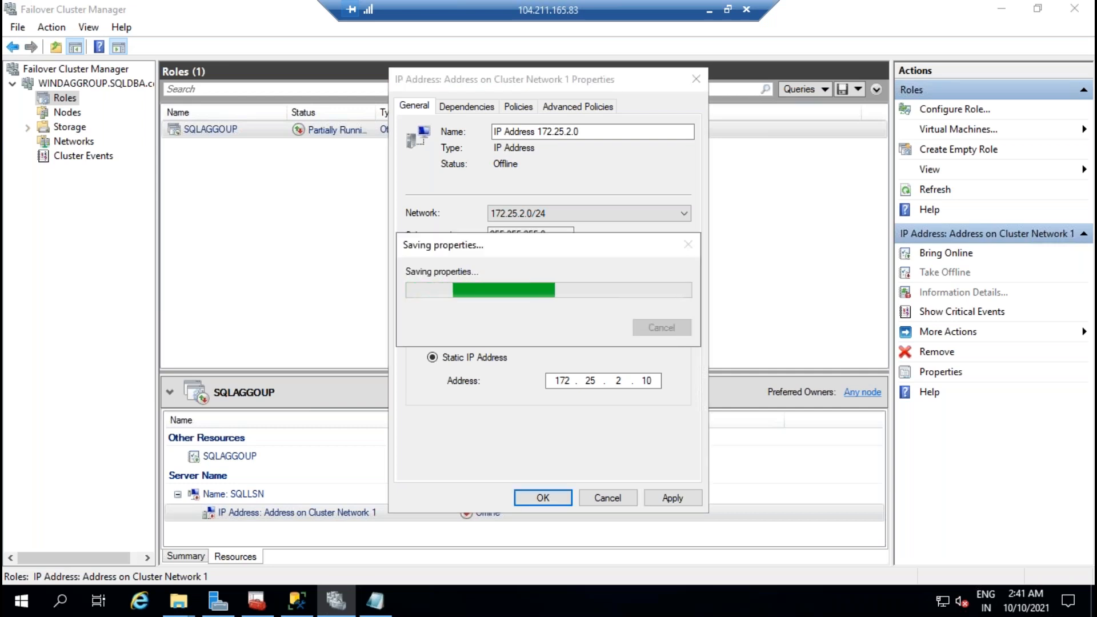
{"action": "left_click", "coordinate": [556, 501]}
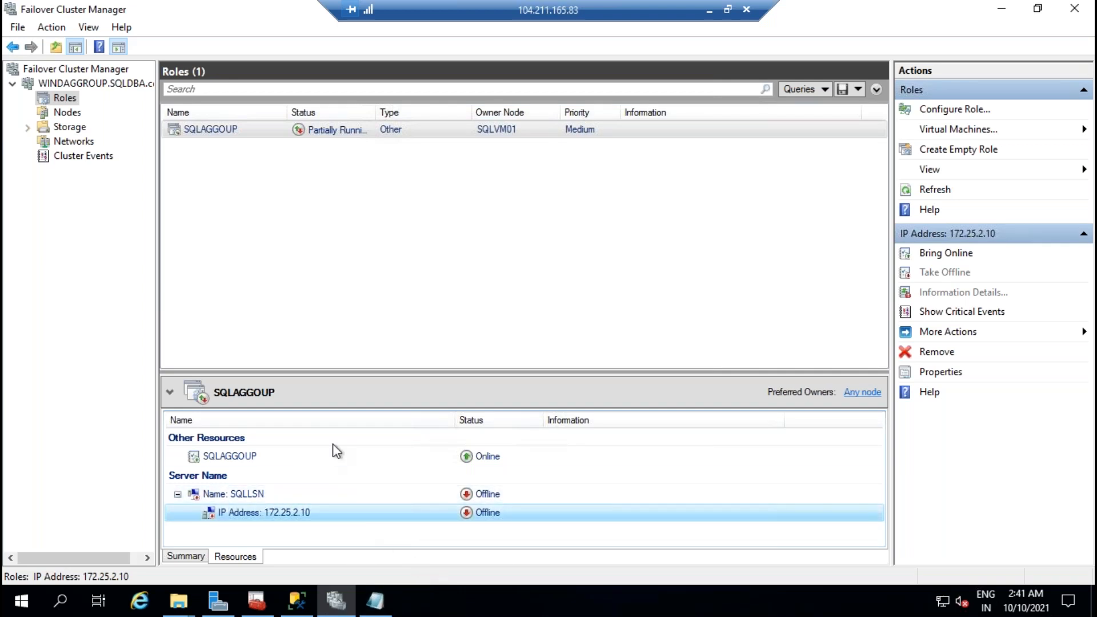
{"action": "left_click", "coordinate": [377, 603]}
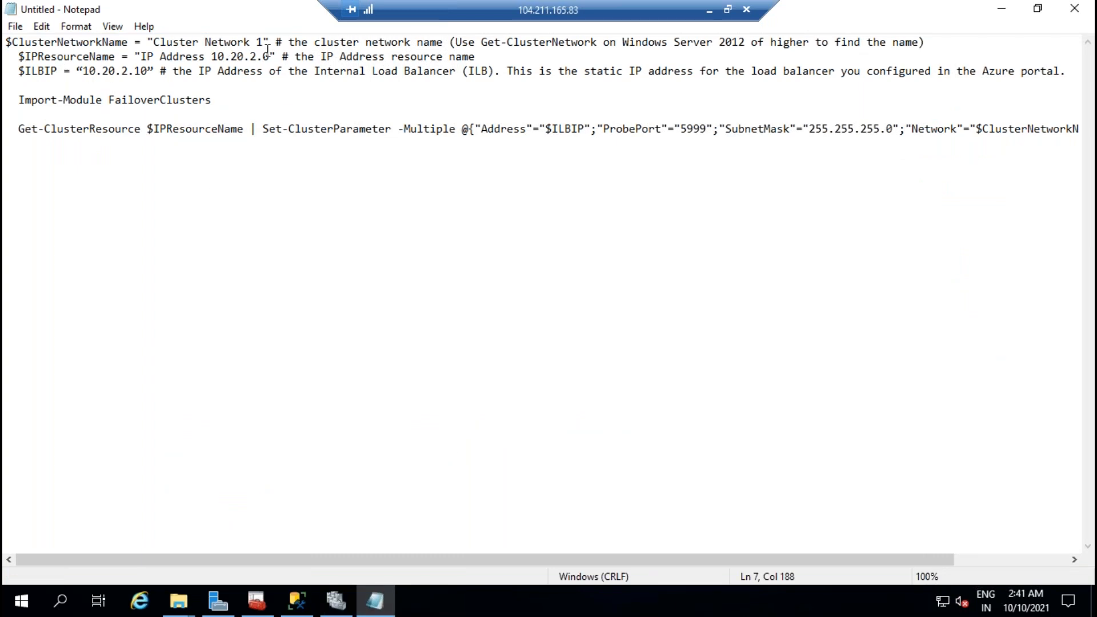
Step: Compare the script's cluster network name against Cluster Network 1's properties
{"action": "left_click_drag", "start_coordinate": [266, 44], "coordinate": [157, 44]}
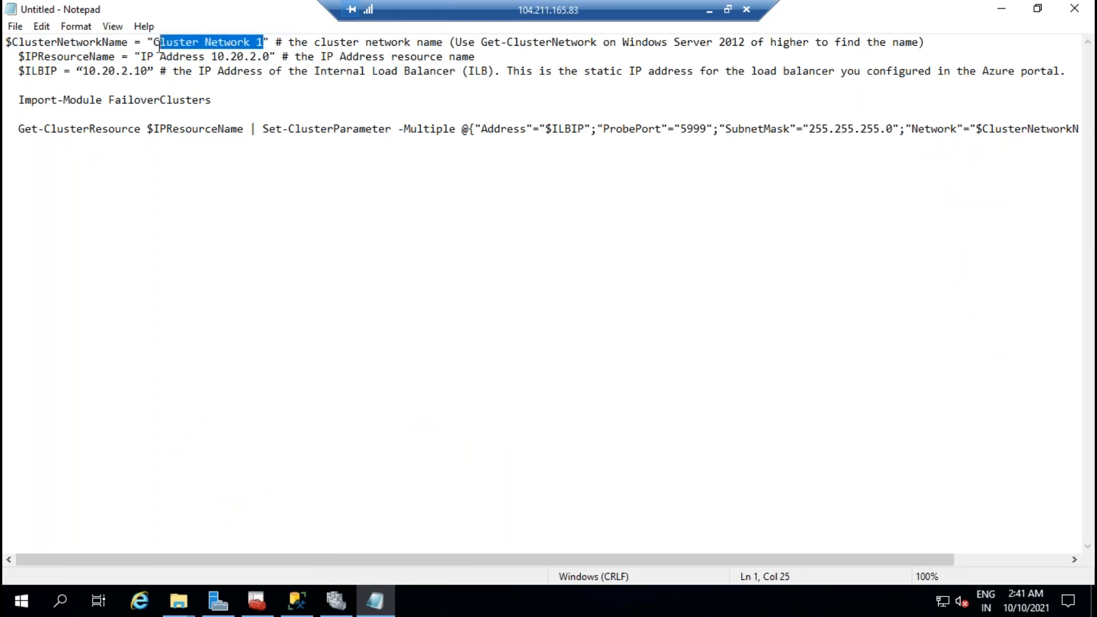
{"action": "left_click", "coordinate": [335, 602]}
{"action": "left_click", "coordinate": [89, 142]}
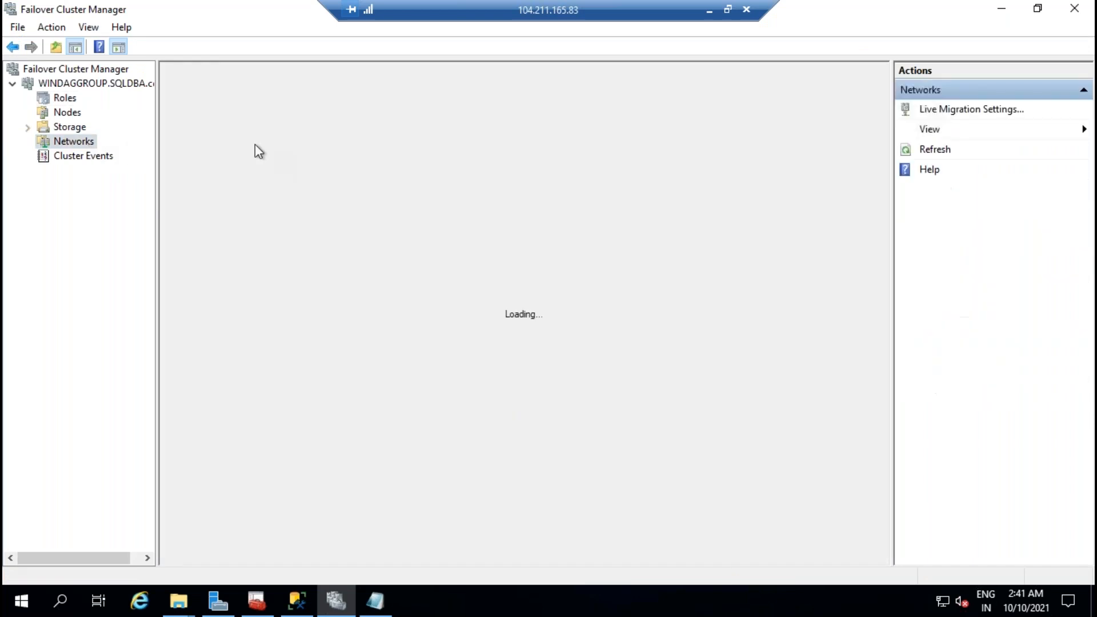
{"action": "left_click", "coordinate": [215, 132]}
{"action": "right_click", "coordinate": [215, 132]}
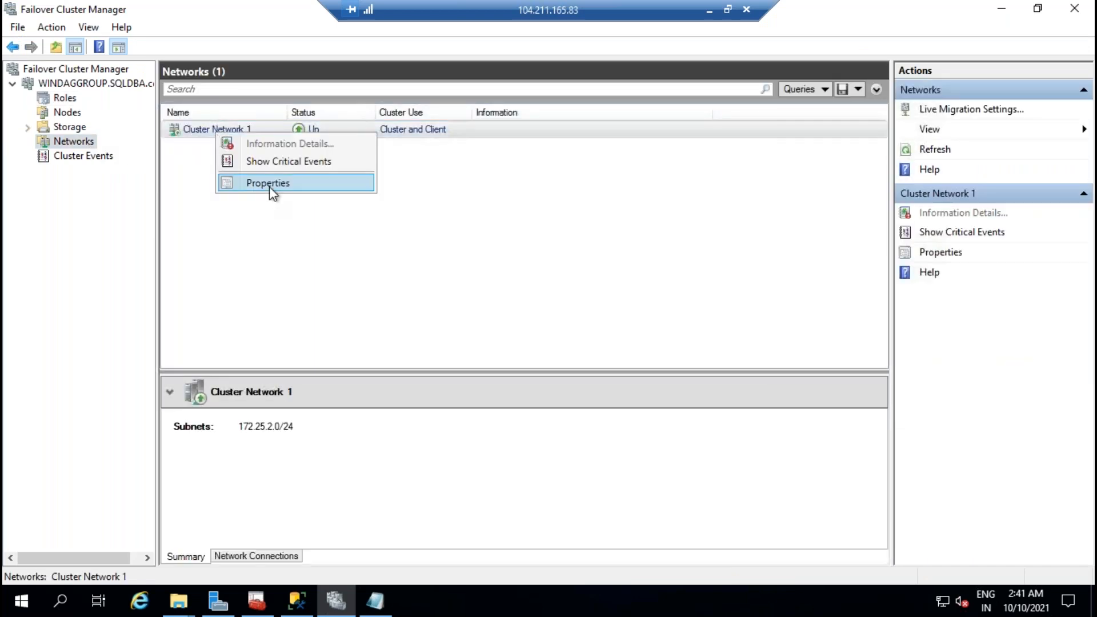
{"action": "left_click", "coordinate": [269, 186]}
{"action": "left_click_drag", "start_coordinate": [502, 183], "coordinate": [346, 183]}
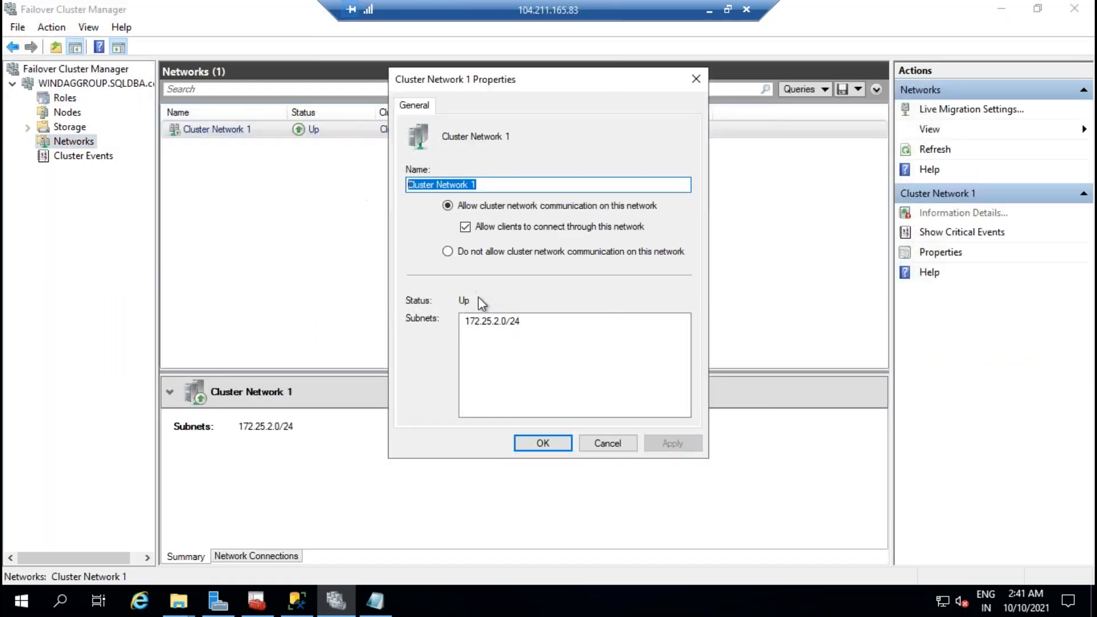
{"action": "left_click", "coordinate": [591, 440]}
{"action": "left_click", "coordinate": [371, 609]}
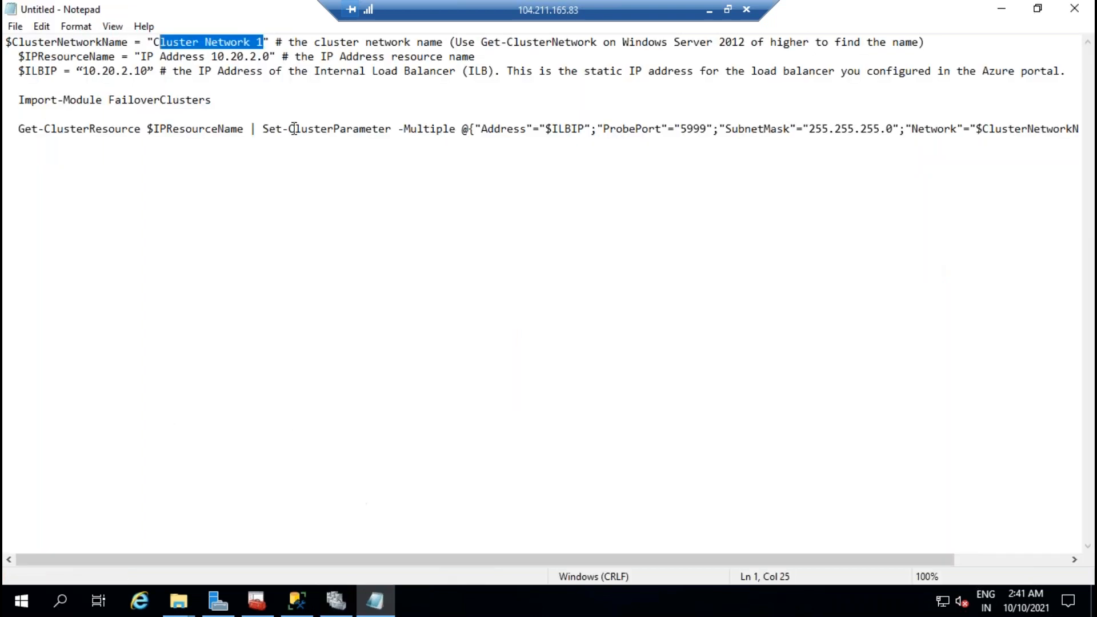
{"action": "left_click_drag", "start_coordinate": [263, 42], "coordinate": [153, 42]}
{"action": "key", "text": "Right"}
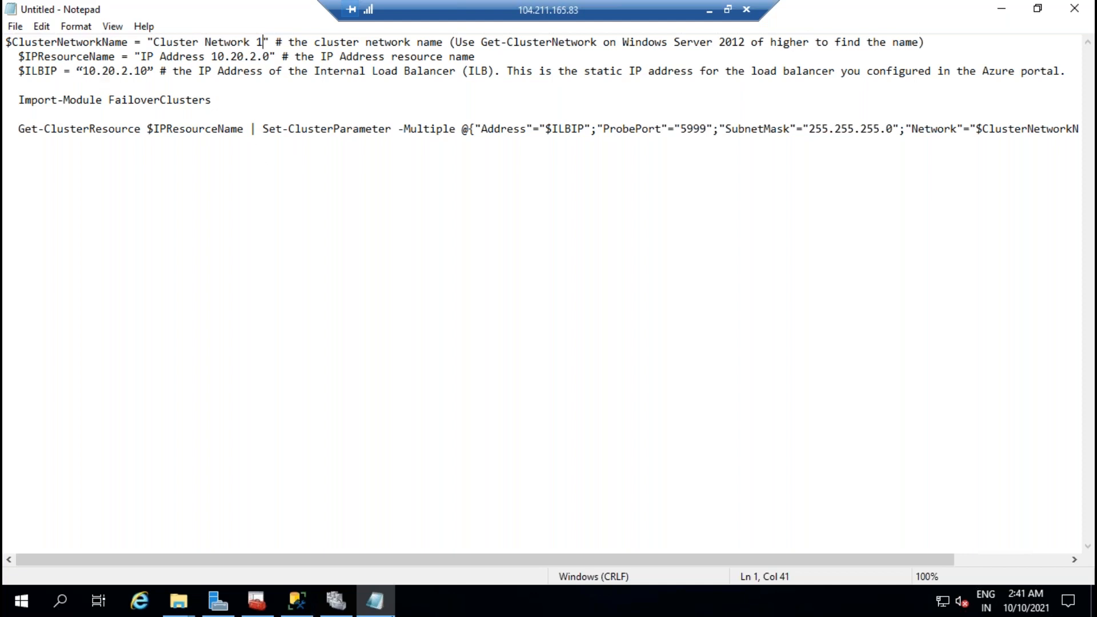
Step: Look up the 172.25.2.10 address resource's name in its properties
{"action": "left_click", "coordinate": [336, 600]}
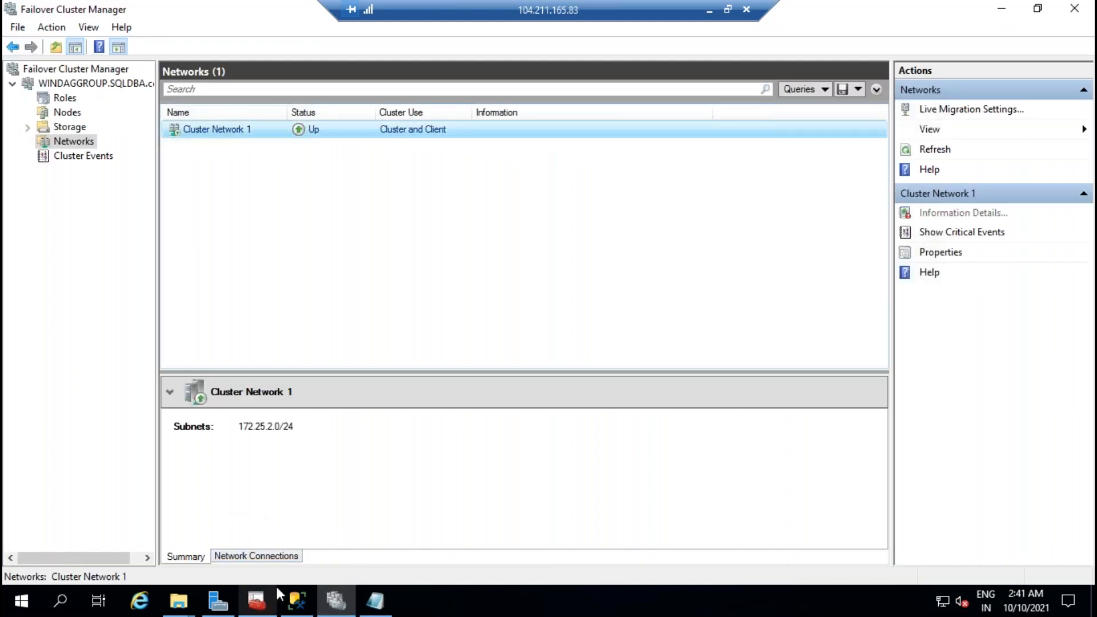
{"action": "left_click", "coordinate": [283, 557]}
{"action": "left_click", "coordinate": [197, 557]}
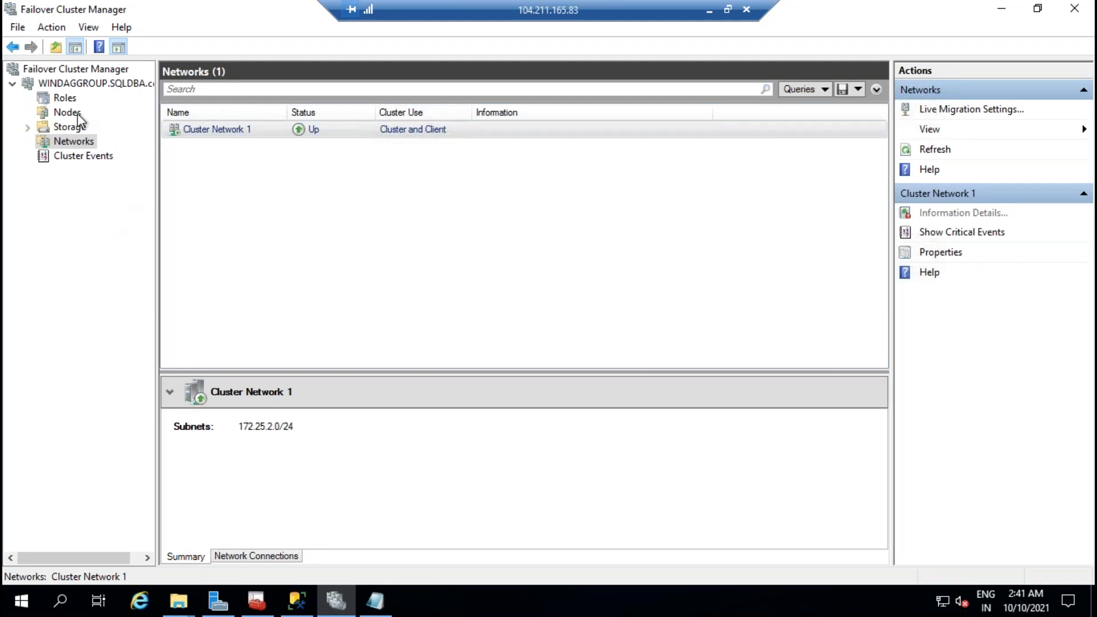
{"action": "left_click", "coordinate": [65, 99]}
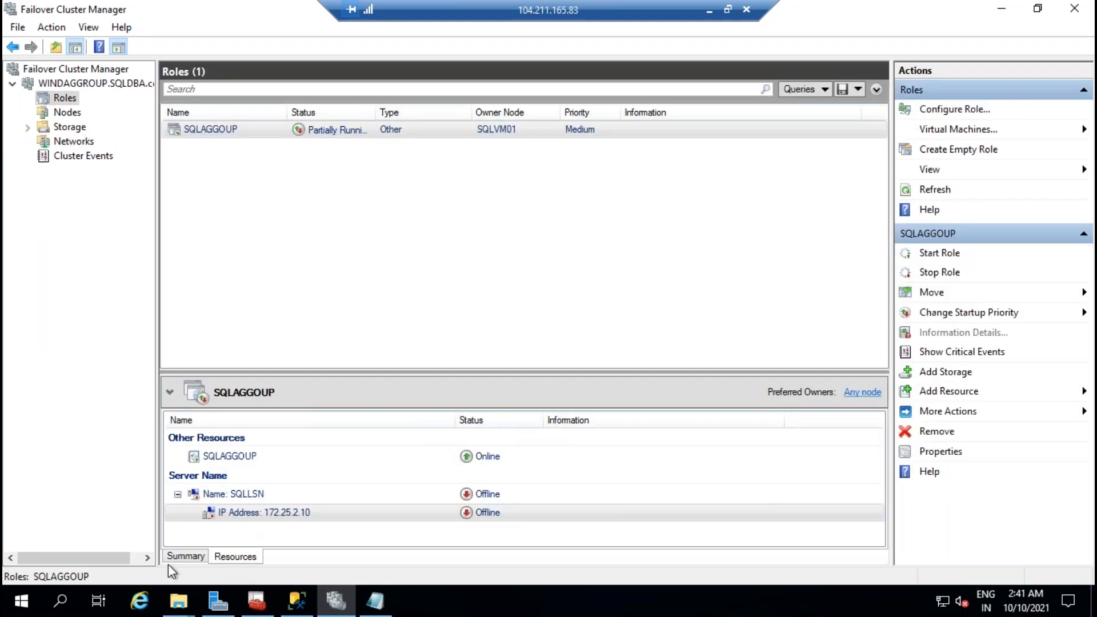
{"action": "right_click", "coordinate": [260, 514]}
{"action": "left_click", "coordinate": [310, 504]}
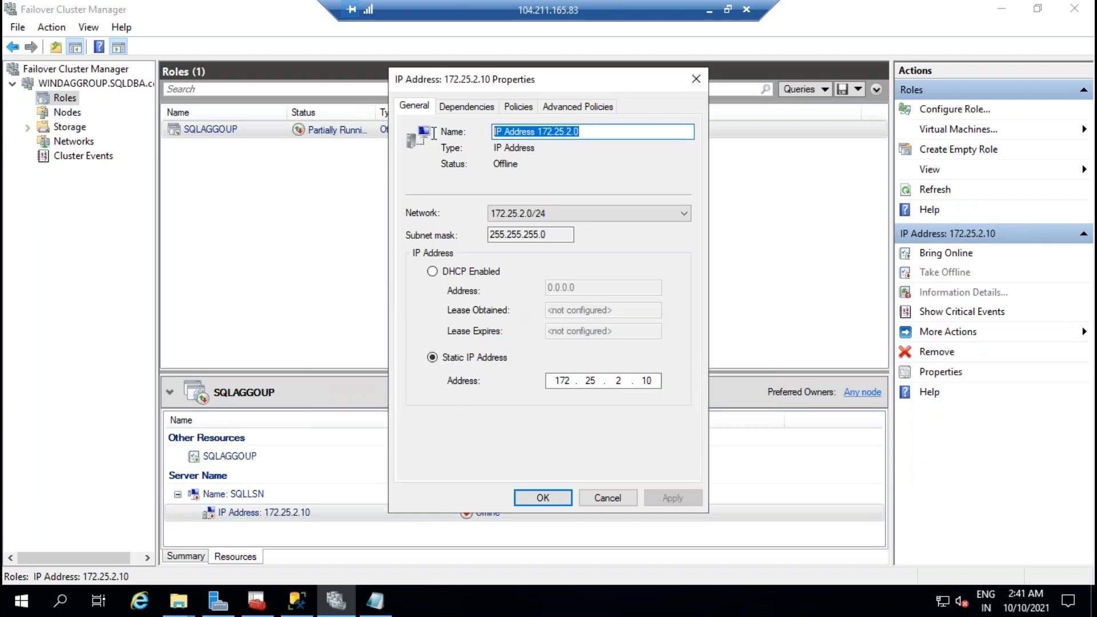
{"action": "left_click", "coordinate": [622, 499]}
Step: Replace the script's $IPResourceName with 'IP Address 172.25.2.0'
{"action": "left_click", "coordinate": [374, 600]}
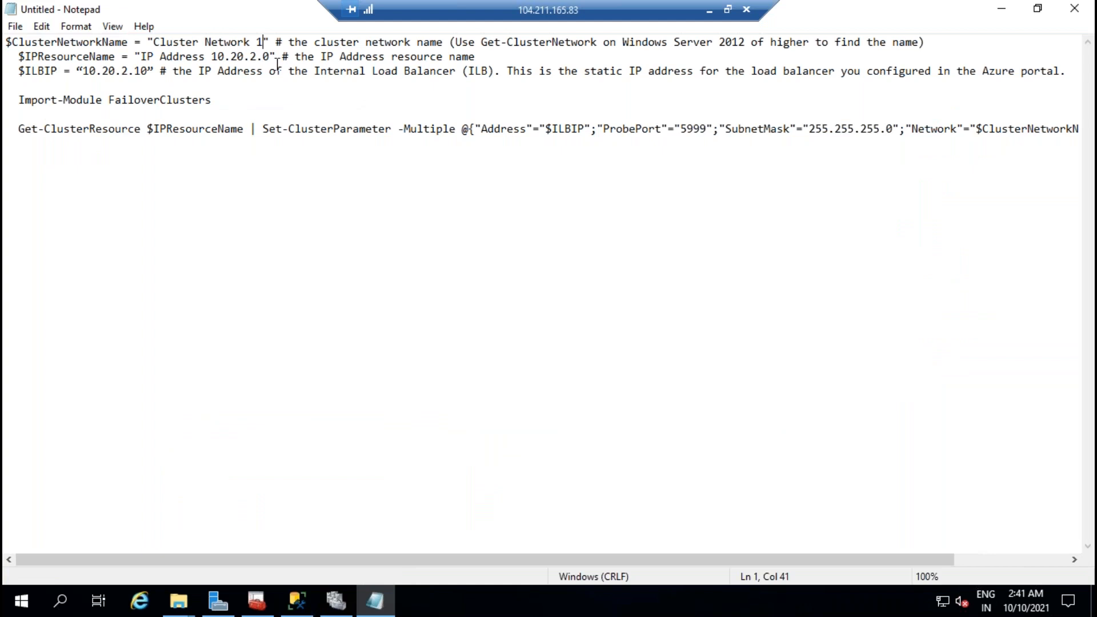
{"action": "left_click_drag", "start_coordinate": [270, 57], "coordinate": [141, 57]}
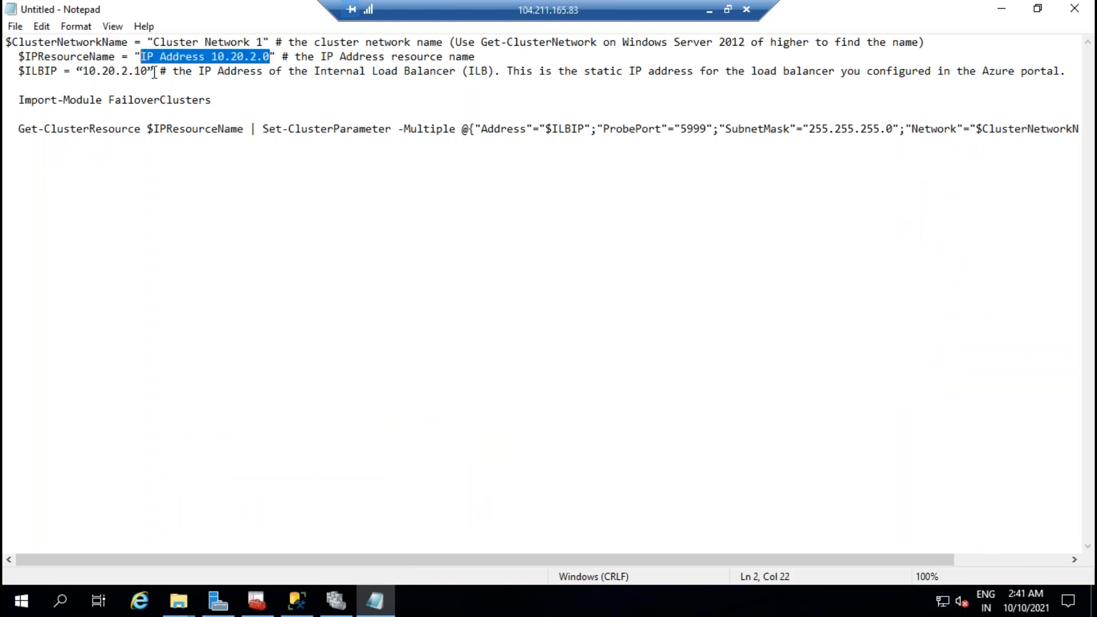
{"action": "type", "text": "IP Address 172.25.2.0"}
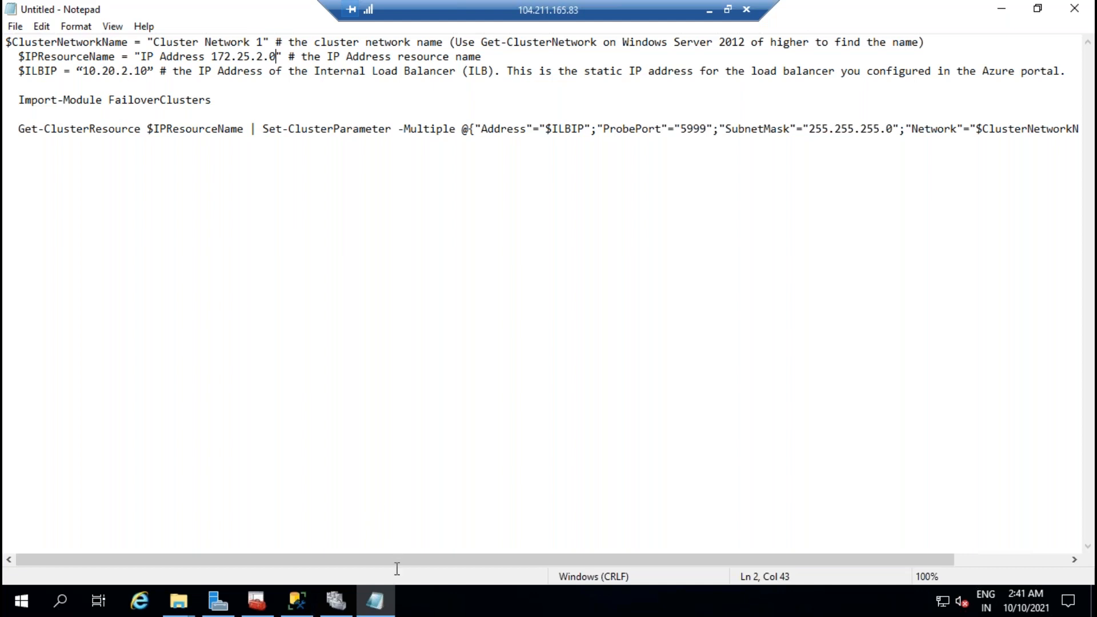
{"action": "left_click", "coordinate": [337, 601]}
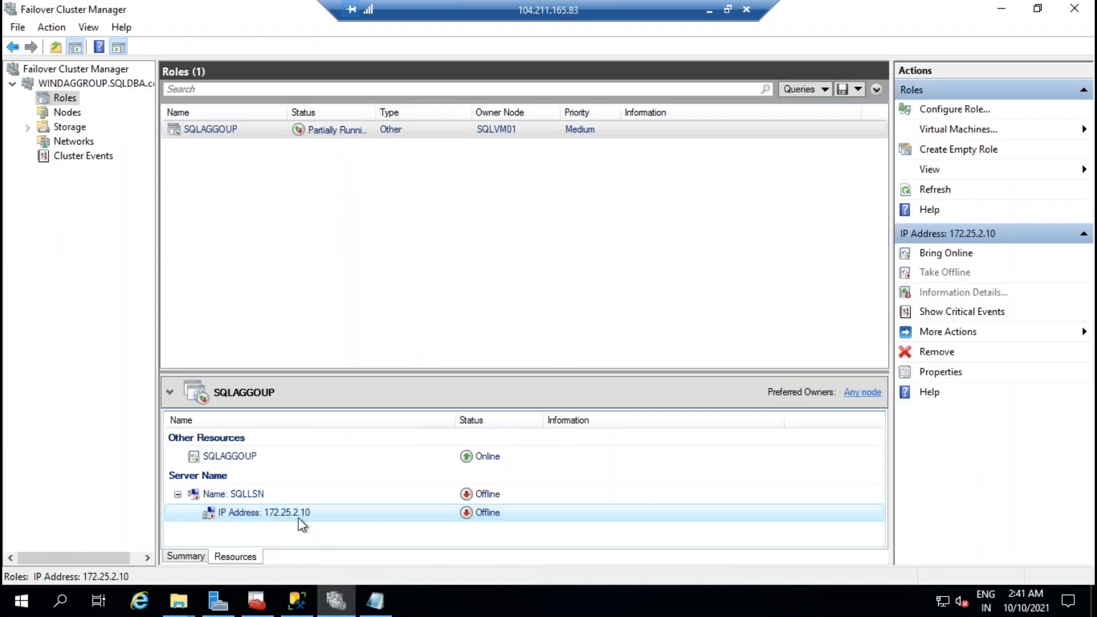
{"action": "left_click", "coordinate": [375, 601]}
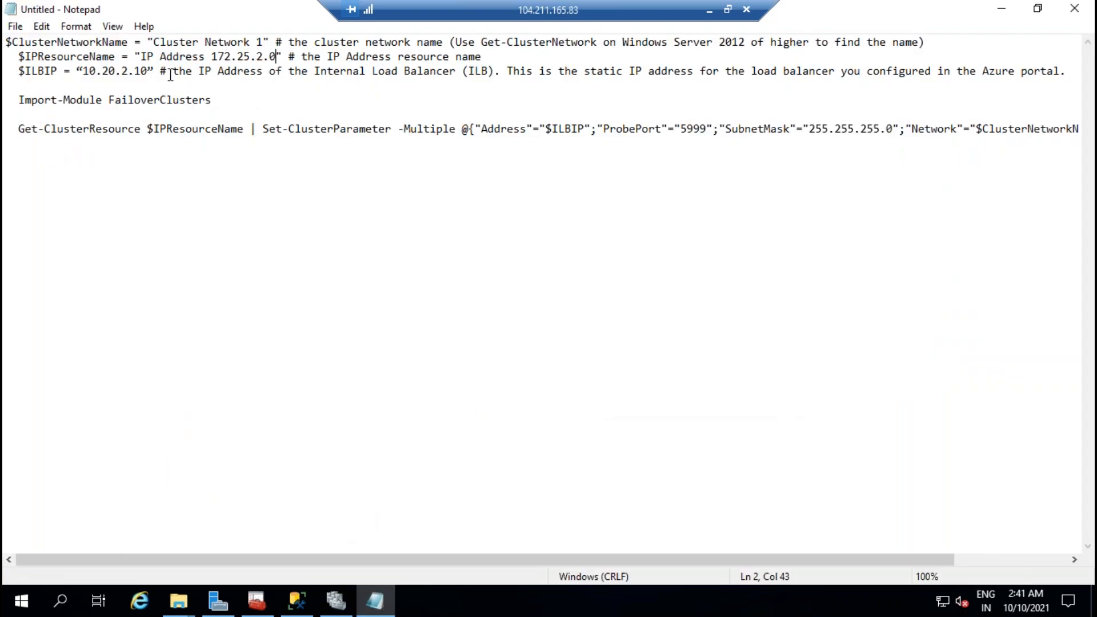
Step: Change the script's $ILBIP from 10.20.2.10 to 172.25.2.10
{"action": "left_click_drag", "start_coordinate": [117, 71], "coordinate": [87, 76]}
{"action": "type", "text": "172.25"}
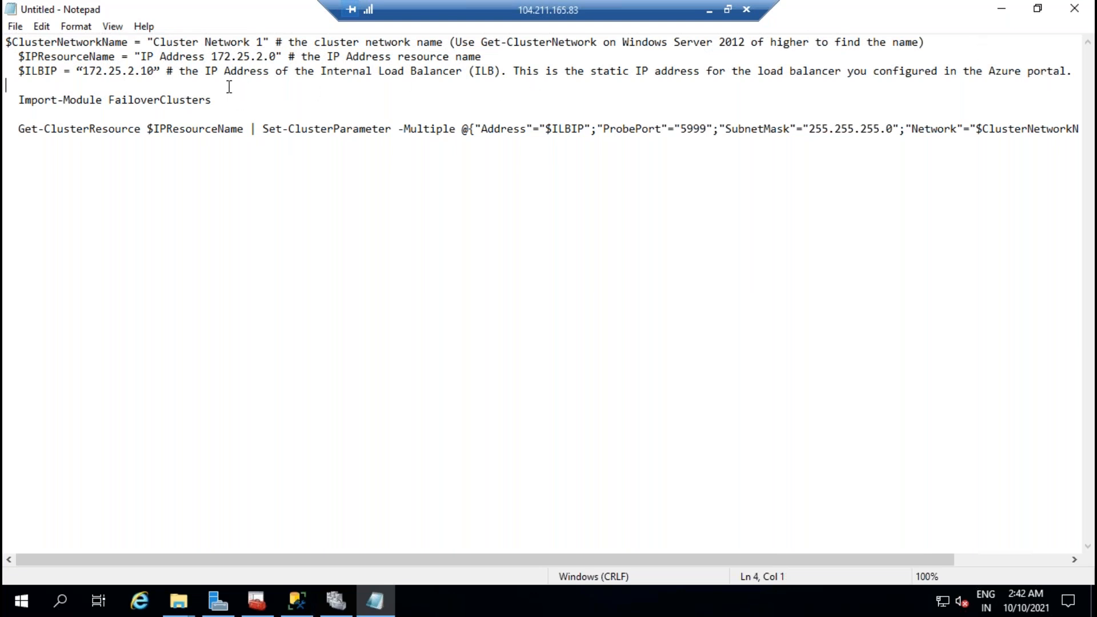
{"action": "key", "text": "shift+Up"}
{"action": "key", "text": "shift+Up"}
{"action": "key", "text": "shift+Up"}
{"action": "key", "text": "ctrl+c"}
{"action": "left_click", "coordinate": [345, 195]}
{"action": "double_click", "coordinate": [122, 77]}
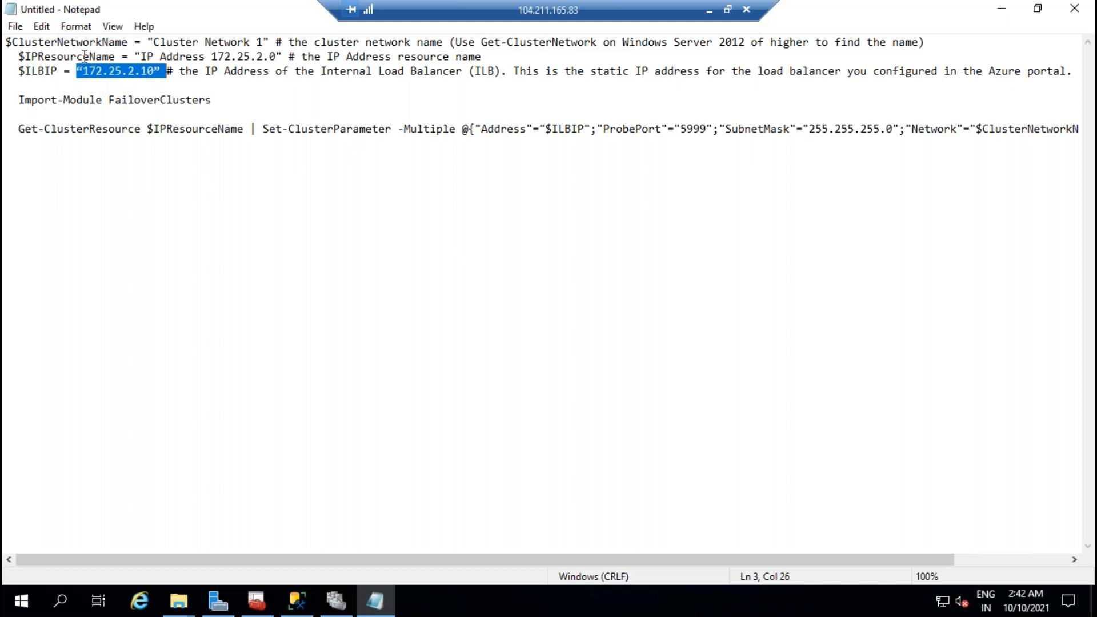
Step: Review the listener IP address and SQLLSN name resource properties
{"action": "left_click", "coordinate": [336, 600]}
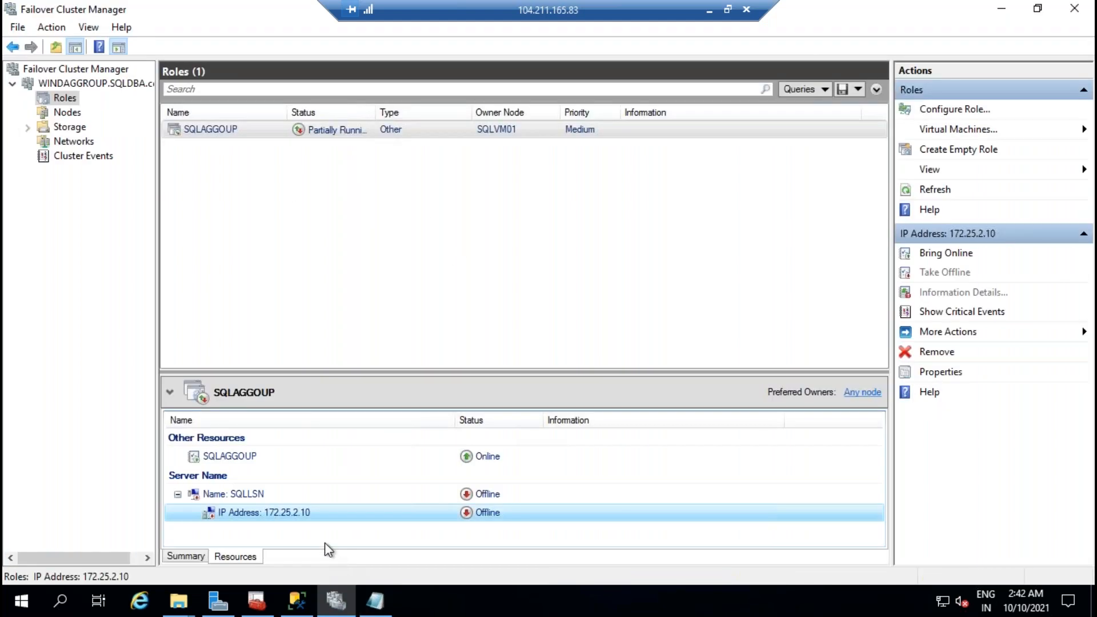
{"action": "right_click", "coordinate": [280, 514]}
{"action": "left_click", "coordinate": [331, 499]}
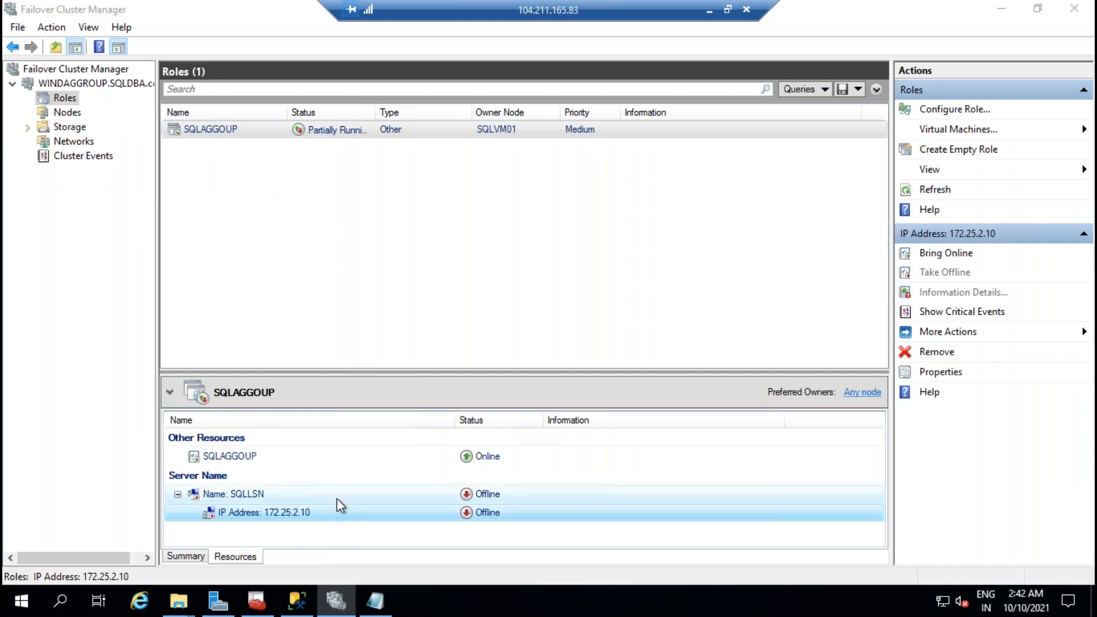
{"action": "double_click", "coordinate": [628, 494]}
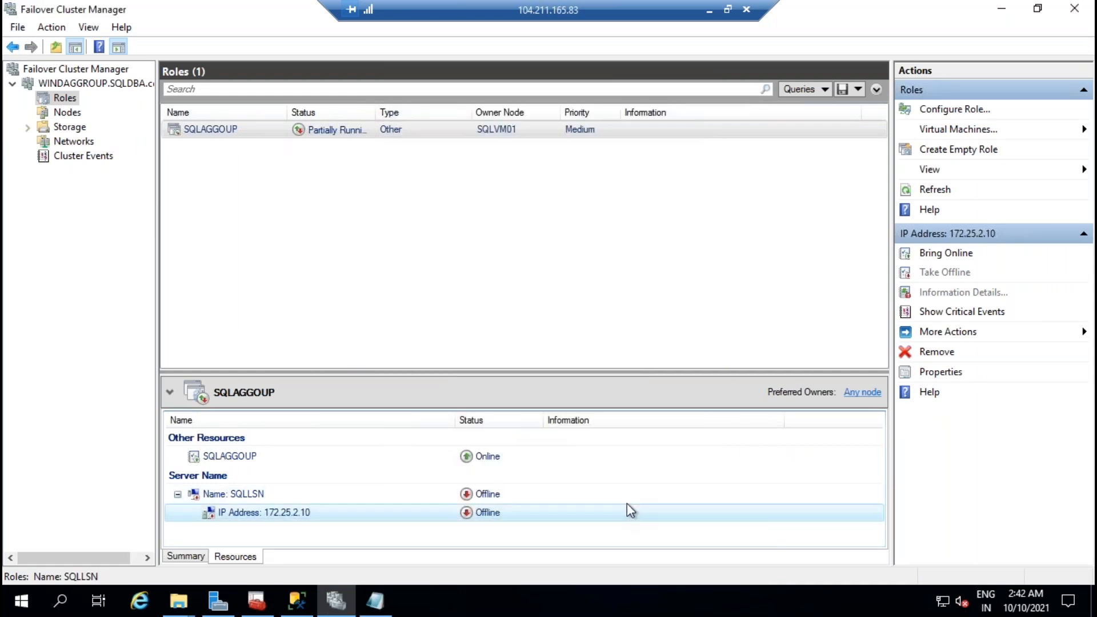
{"action": "key", "text": "Escape"}
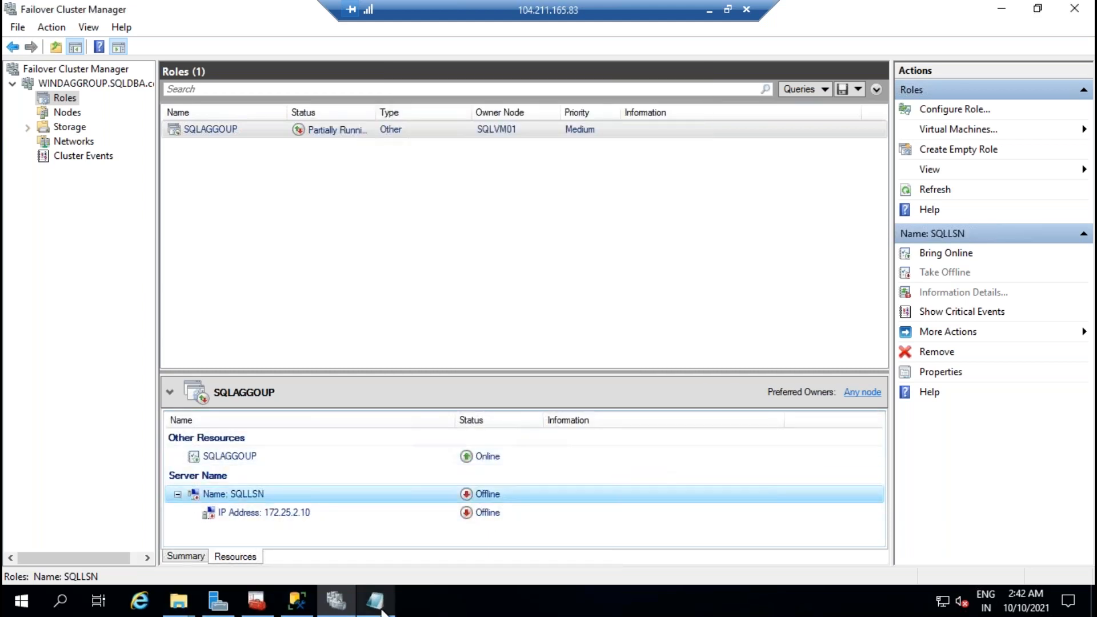
Step: Inspect the script's Import-Module line and Set-ClusterParameter parameters
{"action": "left_click", "coordinate": [375, 600]}
{"action": "left_click_drag", "start_coordinate": [228, 102], "coordinate": [6, 101]}
{"action": "left_click", "coordinate": [183, 103]}
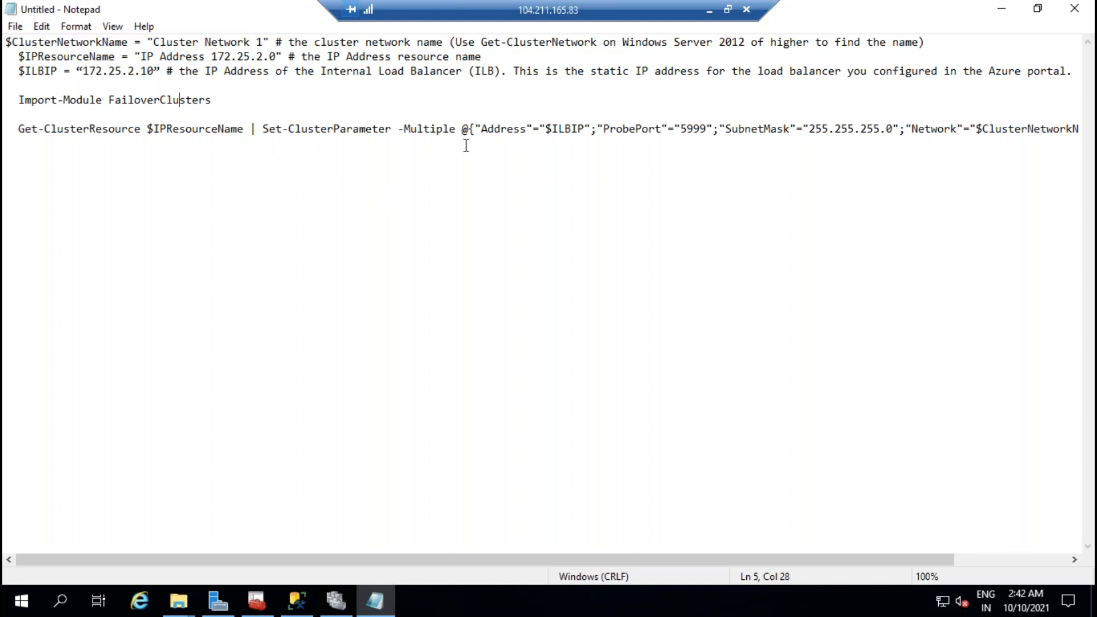
{"action": "left_click_drag", "start_coordinate": [456, 130], "coordinate": [397, 132]}
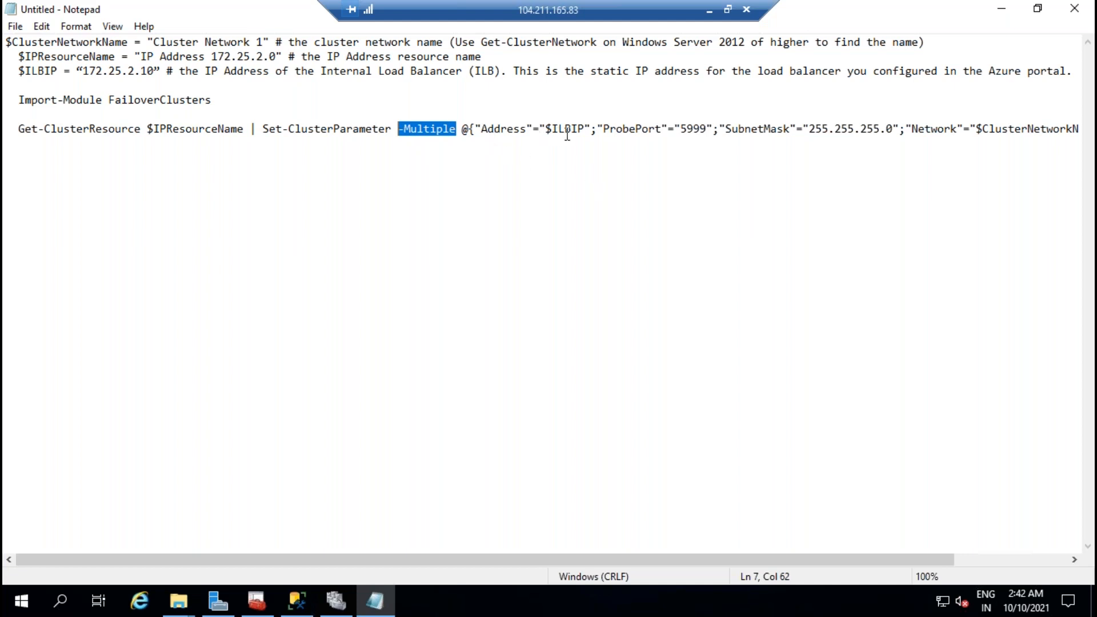
{"action": "left_click", "coordinate": [513, 130]}
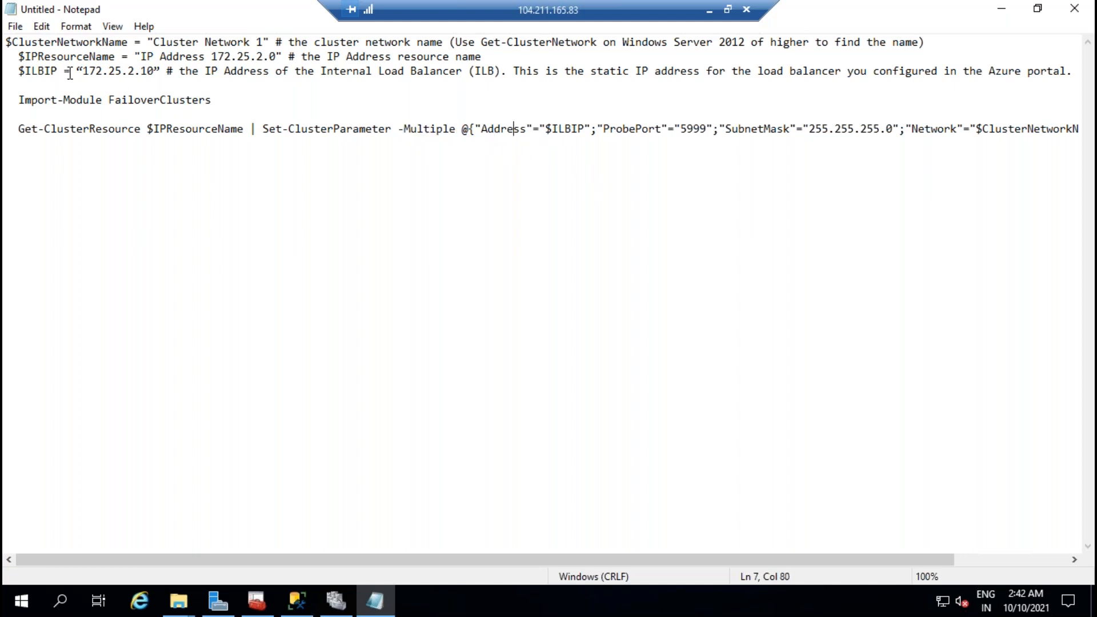
{"action": "double_click", "coordinate": [702, 132]}
{"action": "left_click", "coordinate": [742, 140]}
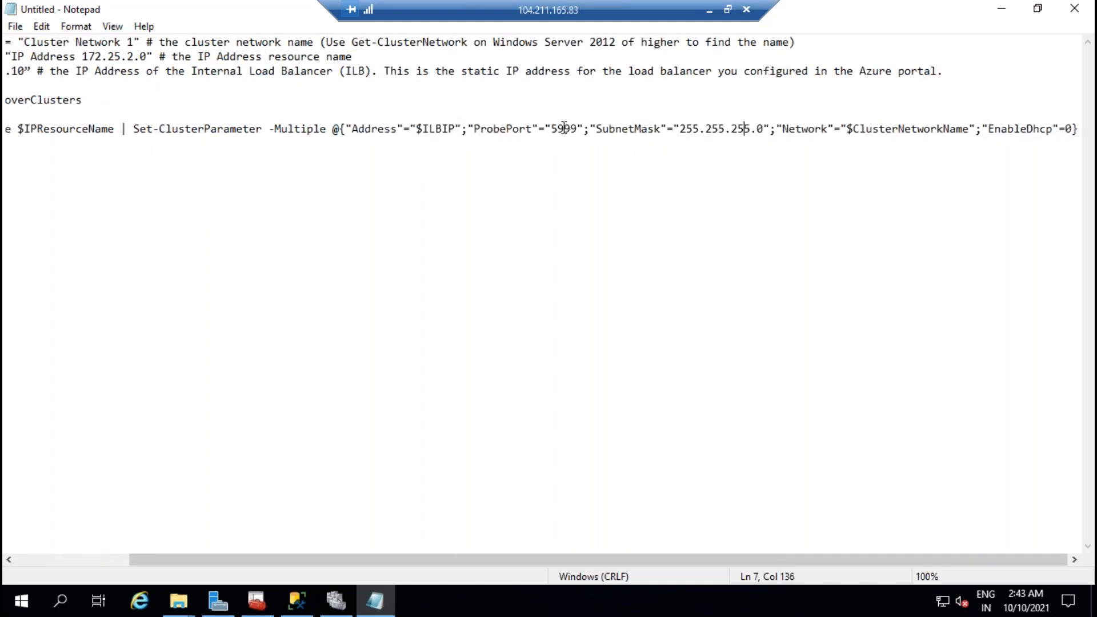
{"action": "left_click_drag", "start_coordinate": [684, 130], "coordinate": [757, 131]}
Step: Check the script's SubnetMask against the resource's 255.255.255.0 mask
{"action": "left_click", "coordinate": [350, 605]}
{"action": "left_click", "coordinate": [275, 508]}
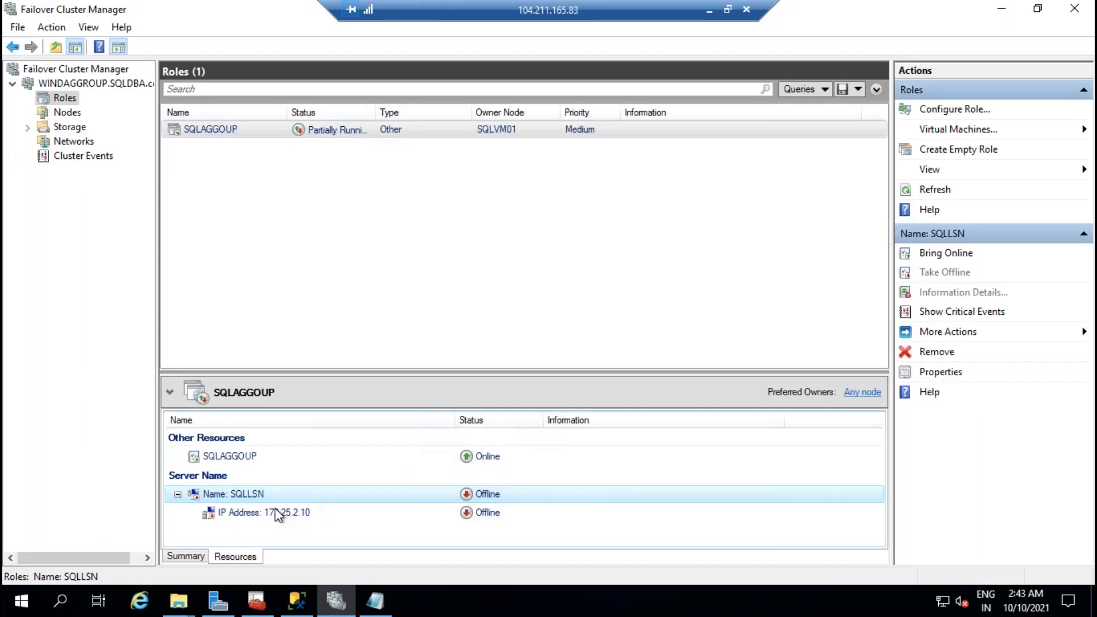
{"action": "right_click", "coordinate": [273, 510]}
{"action": "left_click", "coordinate": [295, 505]}
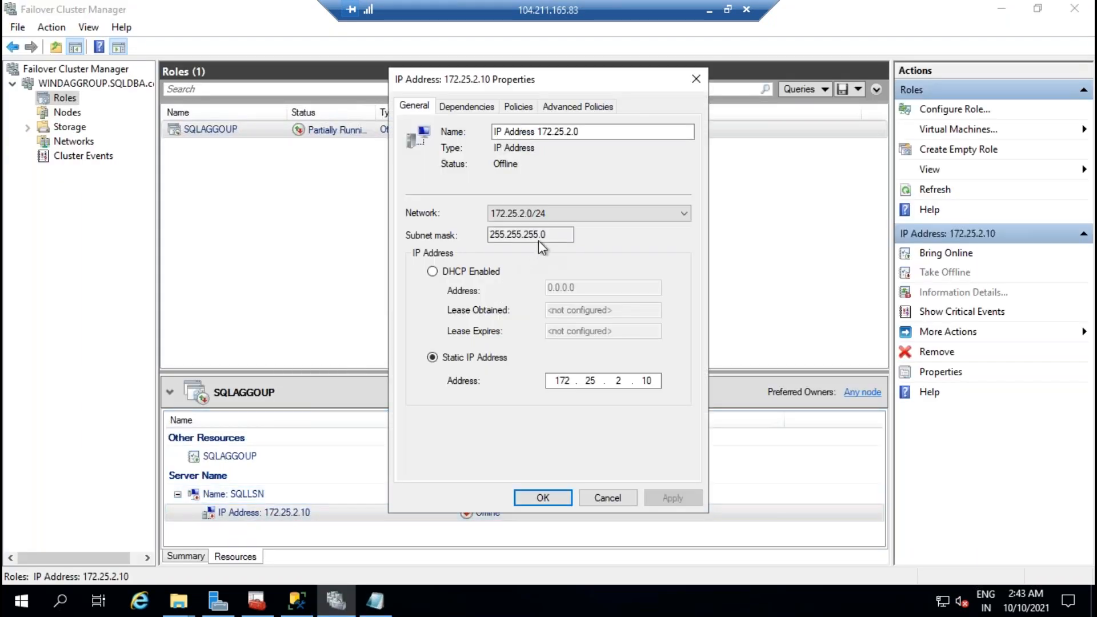
{"action": "double_click", "coordinate": [531, 235]}
{"action": "left_click", "coordinate": [375, 601]}
{"action": "left_click", "coordinate": [738, 154]}
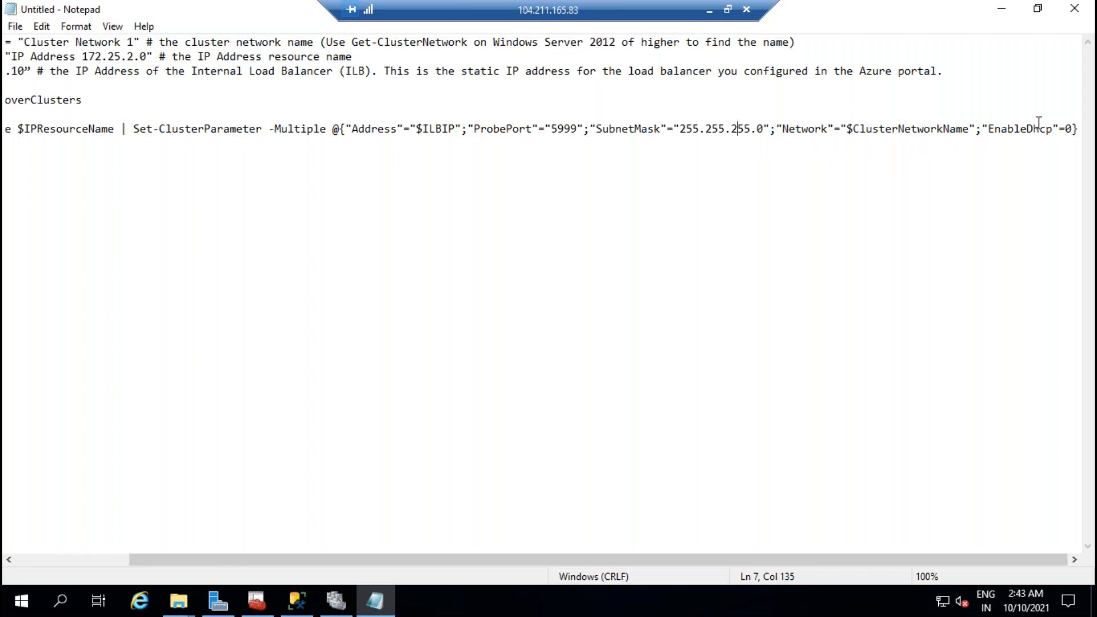
Step: Scan the full parameter line, then select the entire script
{"action": "left_click", "coordinate": [1070, 127]}
{"action": "scroll", "coordinate": [695, 178], "scroll_direction": "left", "scroll_amount": 3}
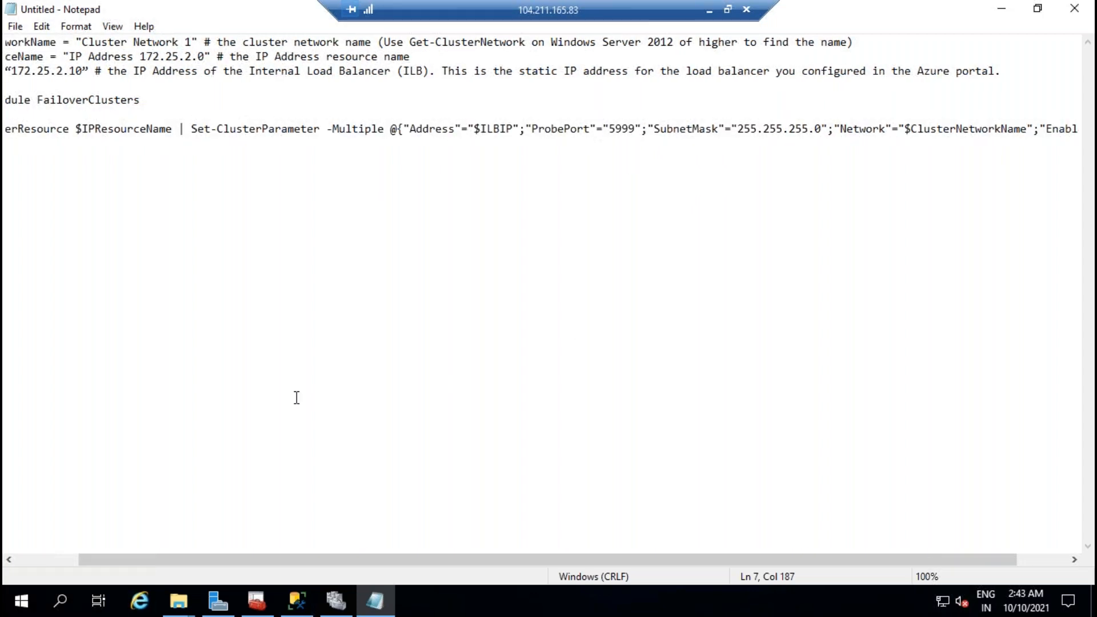
{"action": "scroll", "coordinate": [328, 423], "scroll_direction": "left", "scroll_amount": 4}
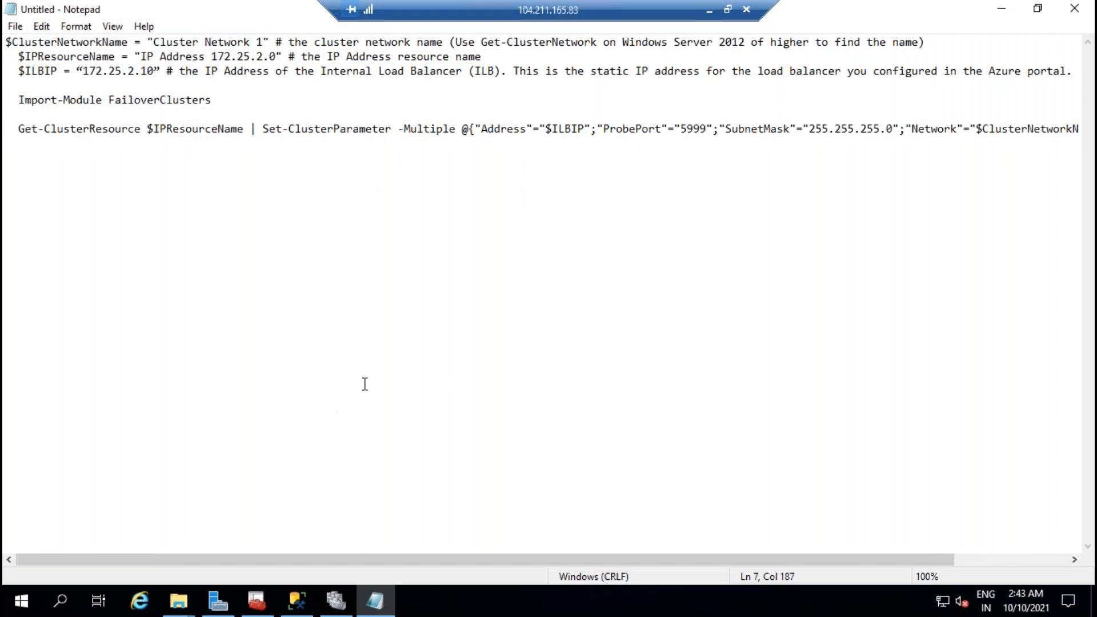
{"action": "scroll", "coordinate": [380, 401], "scroll_direction": "right", "scroll_amount": 3}
{"action": "scroll", "coordinate": [378, 401], "scroll_direction": "left", "scroll_amount": 3}
{"action": "left_click", "coordinate": [385, 397]}
{"action": "key", "text": "ctrl+a"}
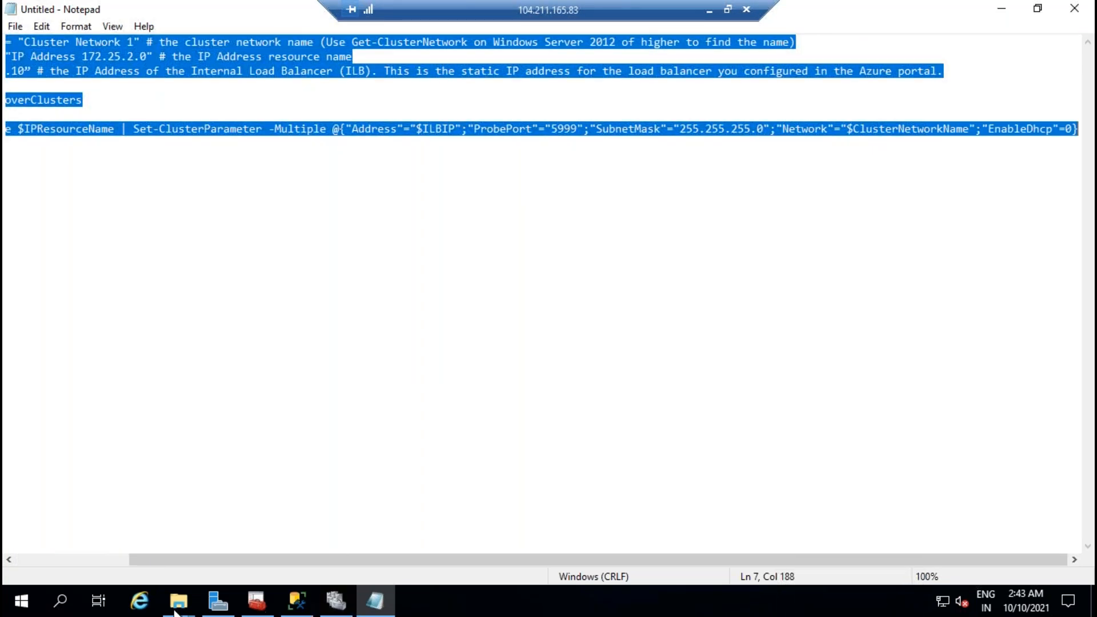
Step: Run the pasted ILB cluster-parameter script in an administrator PowerShell session
{"action": "left_click", "coordinate": [60, 600]}
{"action": "type", "text": "power"}
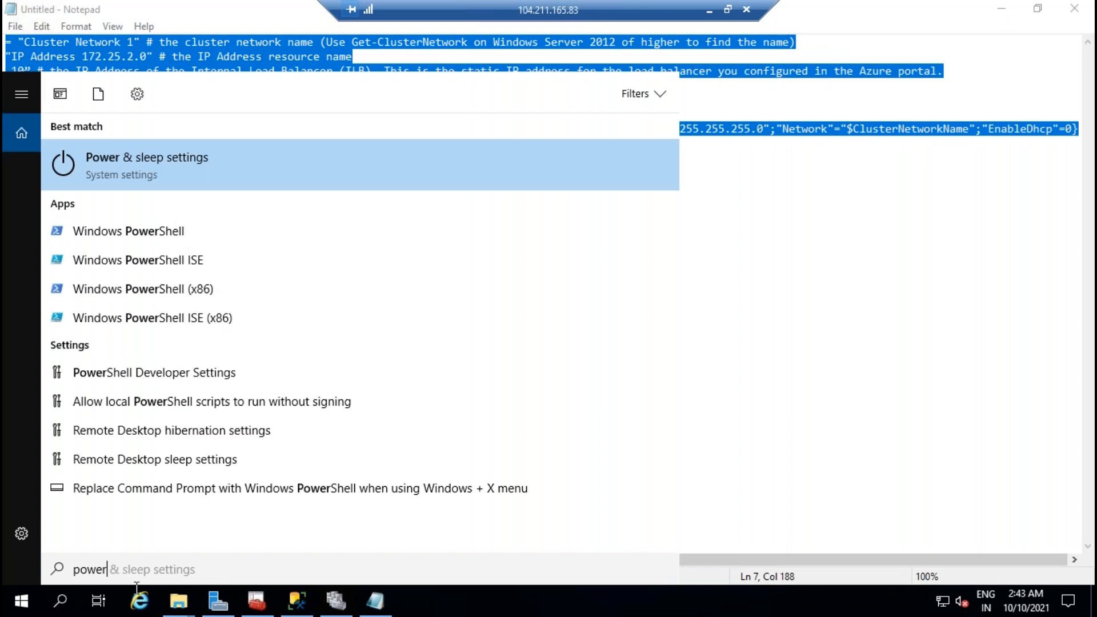
{"action": "right_click", "coordinate": [166, 237]}
{"action": "left_click", "coordinate": [228, 255]}
{"action": "left_click", "coordinate": [465, 405]}
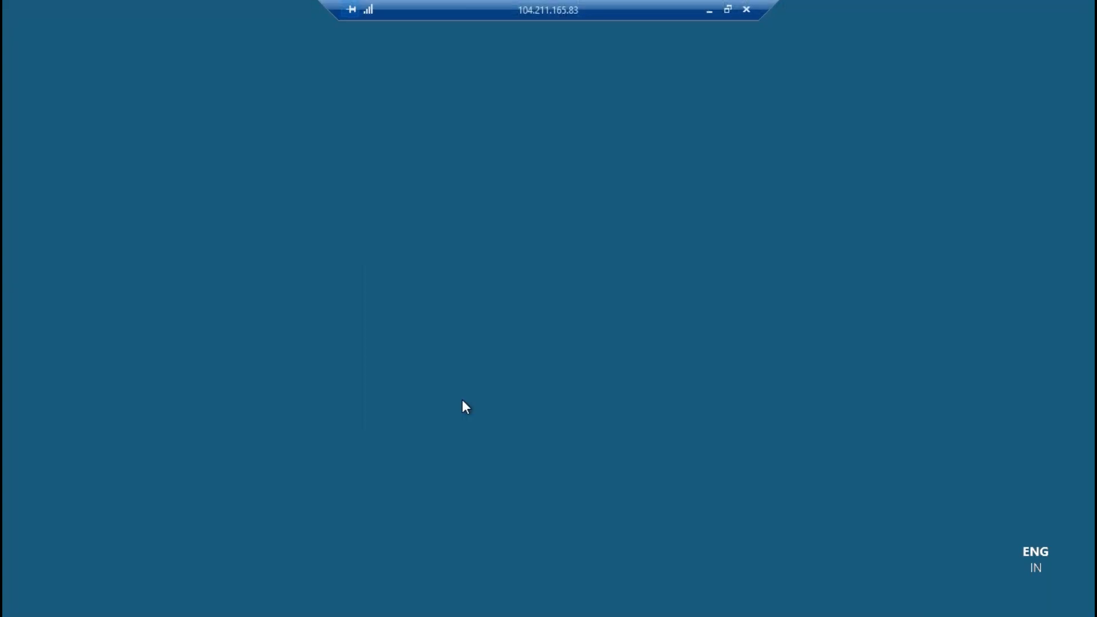
{"action": "right_click", "coordinate": [445, 193]}
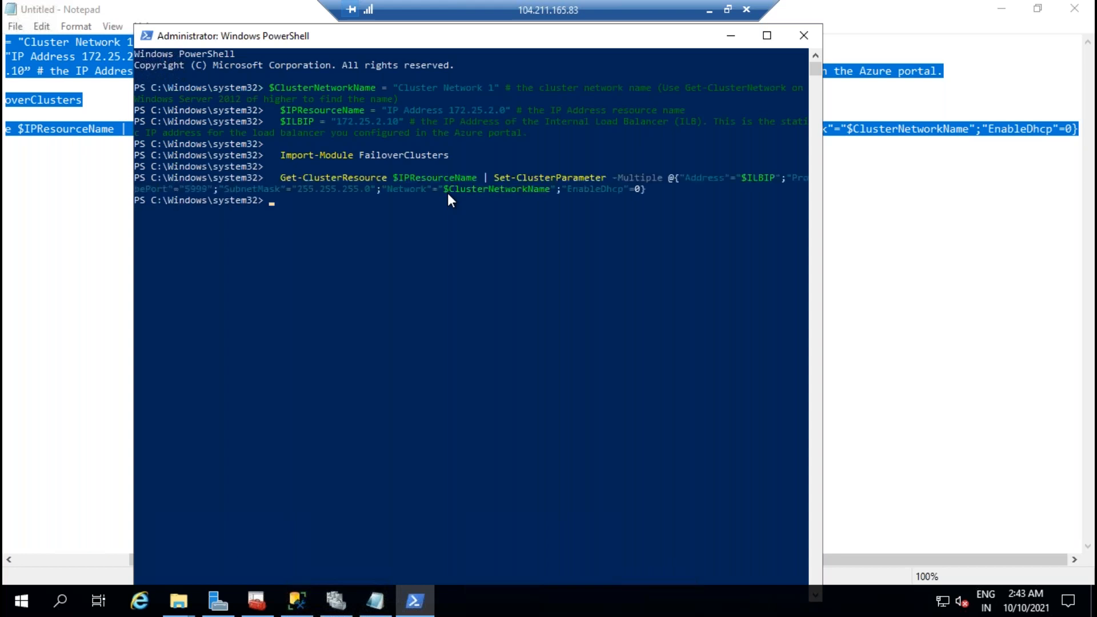
{"action": "left_click", "coordinate": [731, 36]}
{"action": "left_click", "coordinate": [336, 600]}
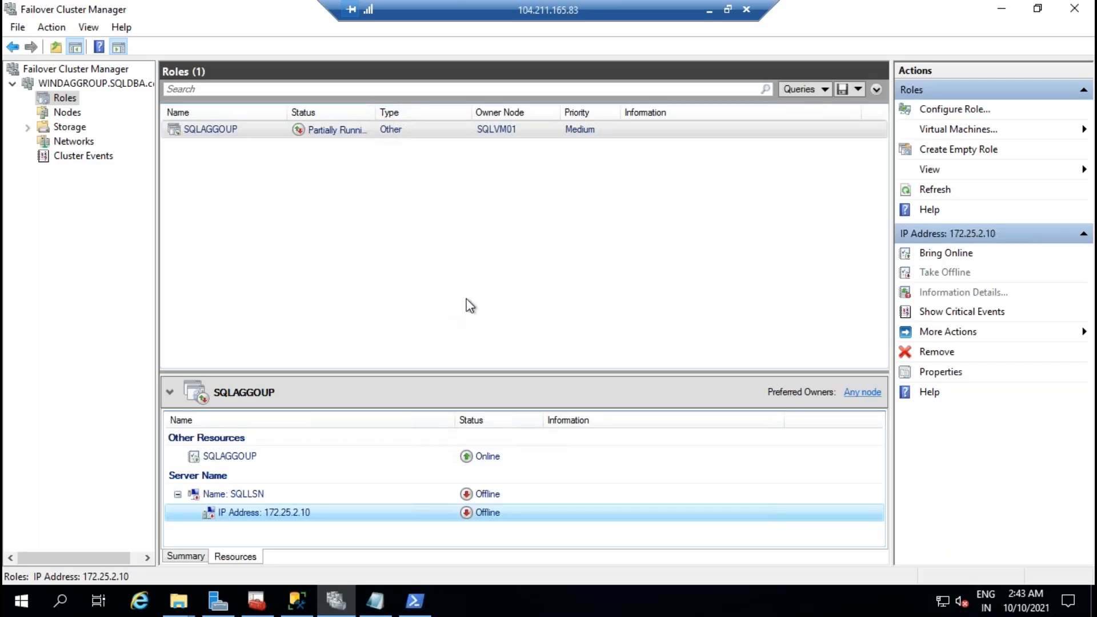
Step: Bring the SQLLSN name resource online
{"action": "right_click", "coordinate": [251, 496]}
{"action": "left_click", "coordinate": [345, 364]}
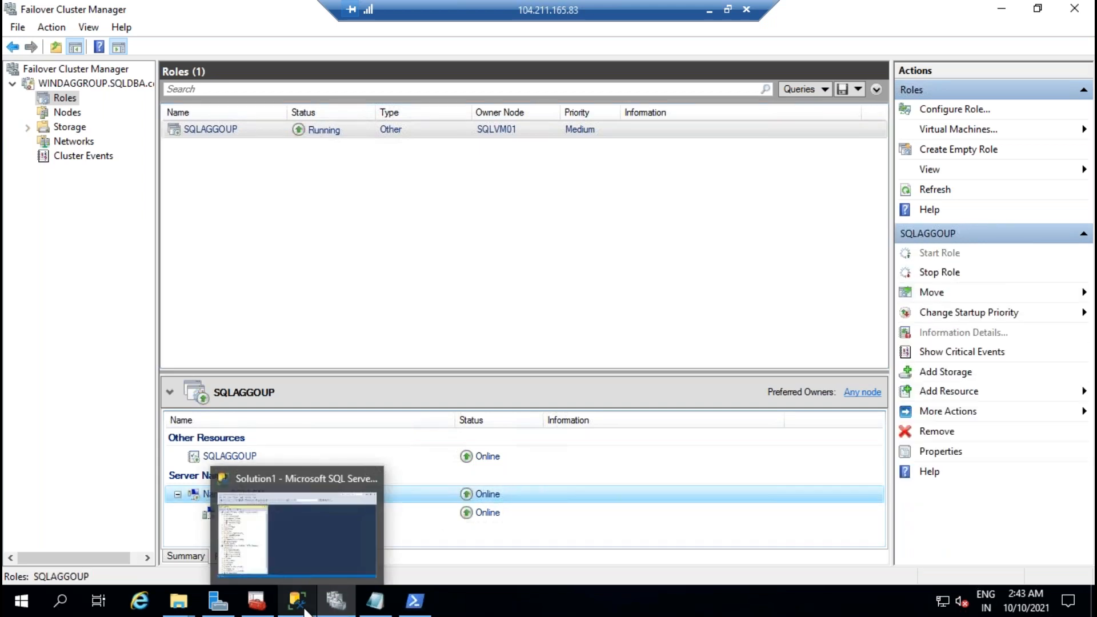
{"action": "left_click", "coordinate": [301, 605]}
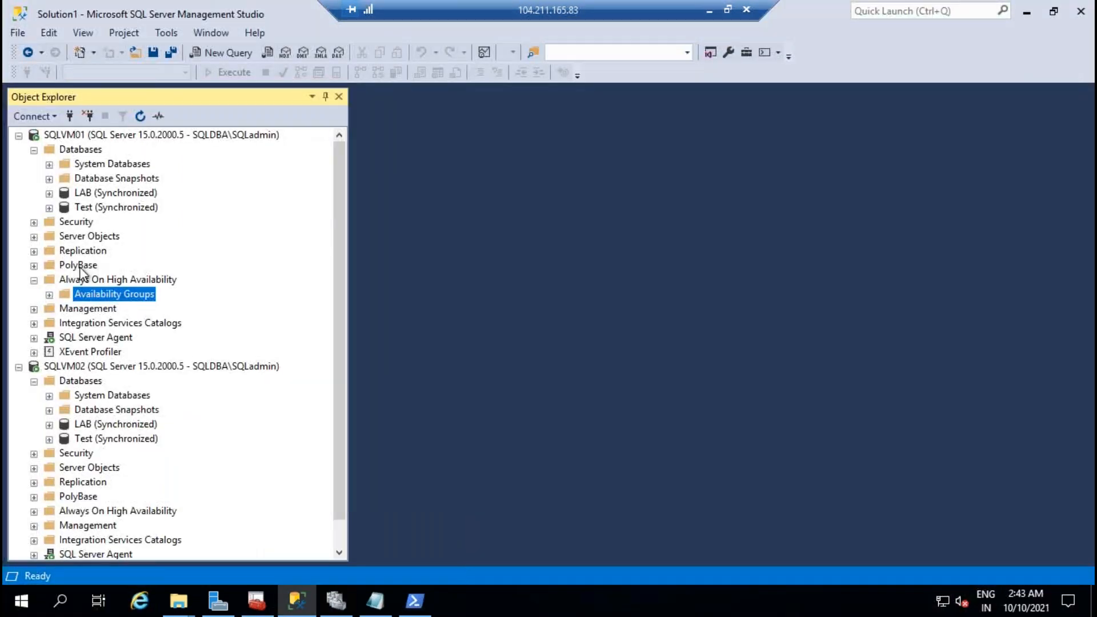
Step: Refresh SQLAGGOUP's Availability Group Listeners in SSMS and minimize the remote session
{"action": "left_click", "coordinate": [50, 295]}
{"action": "left_click", "coordinate": [65, 309]}
{"action": "left_click", "coordinate": [154, 352]}
{"action": "right_click", "coordinate": [154, 354]}
{"action": "left_click", "coordinate": [203, 428]}
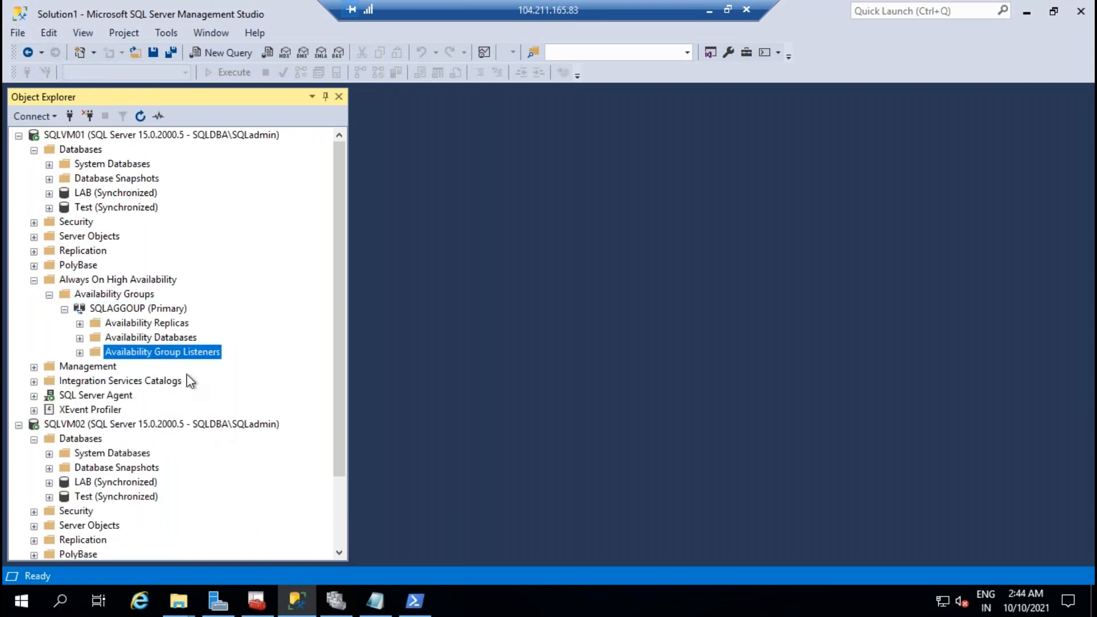
{"action": "left_click", "coordinate": [710, 11]}
Step: On the domain controller, refresh the Computers container and select the new SQLLSN account
{"action": "mouse_move", "coordinate": [691, 601]}
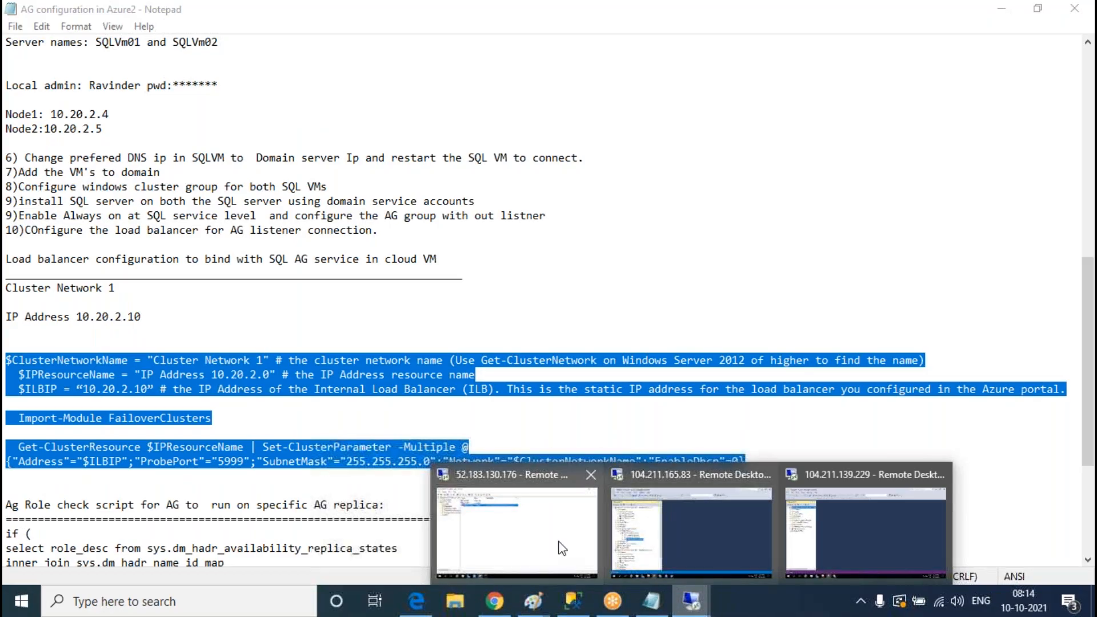
{"action": "left_click", "coordinate": [559, 542]}
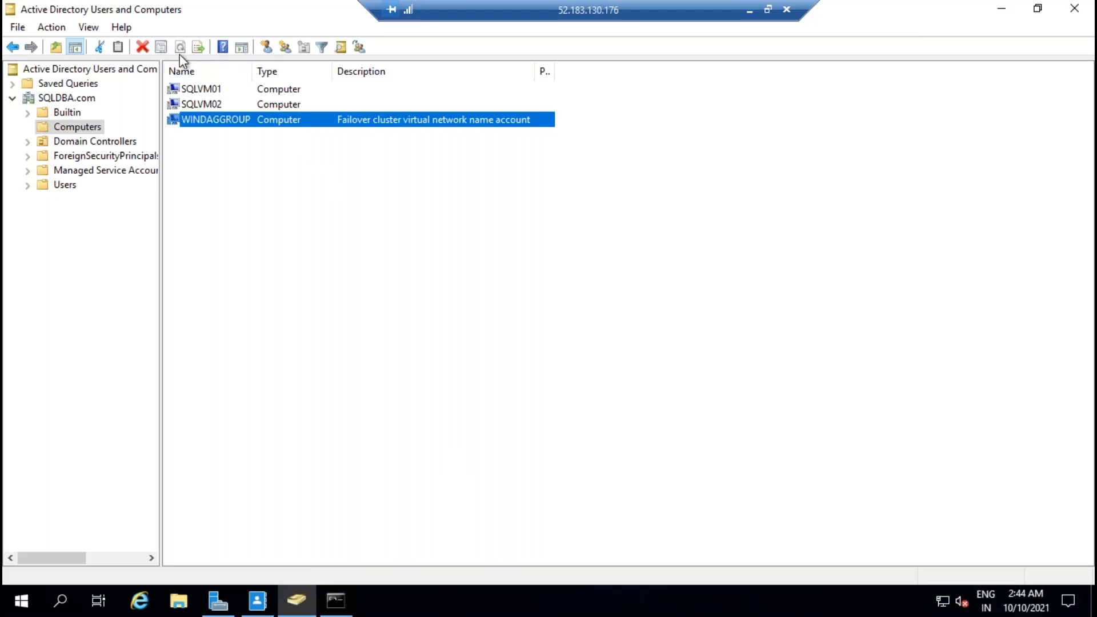
{"action": "left_click", "coordinate": [325, 248]}
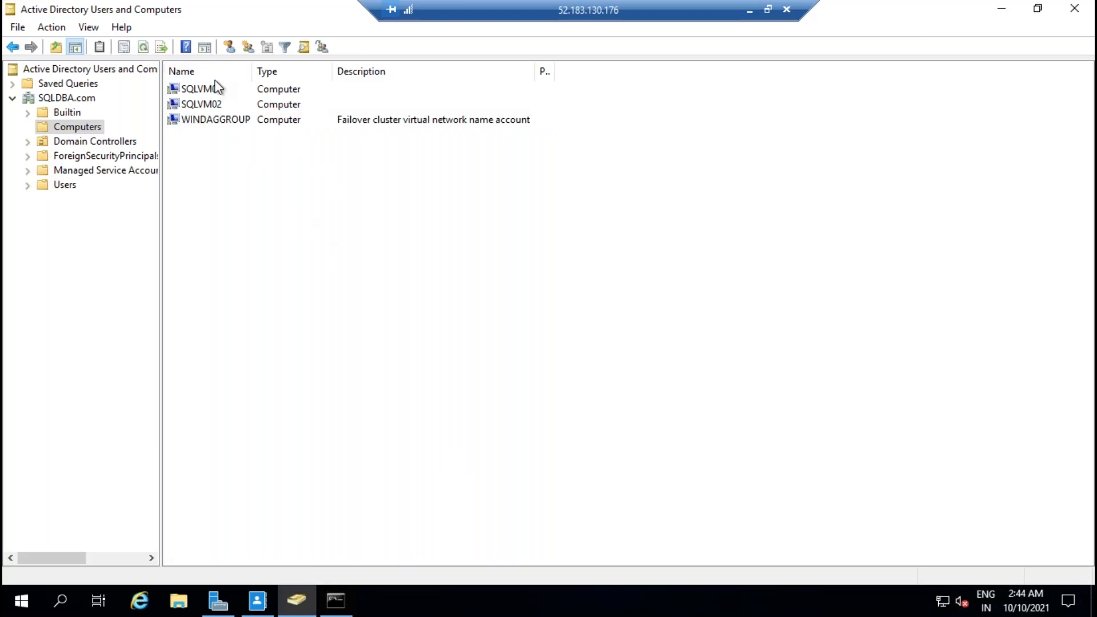
{"action": "left_click", "coordinate": [144, 47]}
{"action": "left_click", "coordinate": [282, 95]}
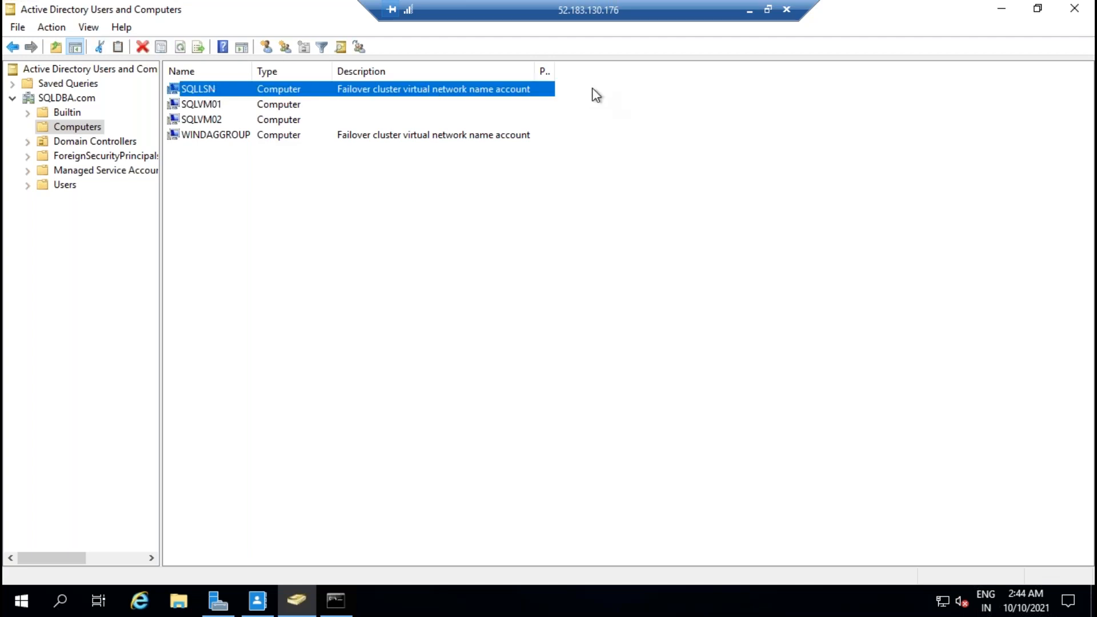
Step: Sort by and narrow the Description column to read SQLLSN's entry, then minimize the session
{"action": "left_click", "coordinate": [547, 72]}
{"action": "left_click_drag", "start_coordinate": [532, 71], "coordinate": [389, 71]}
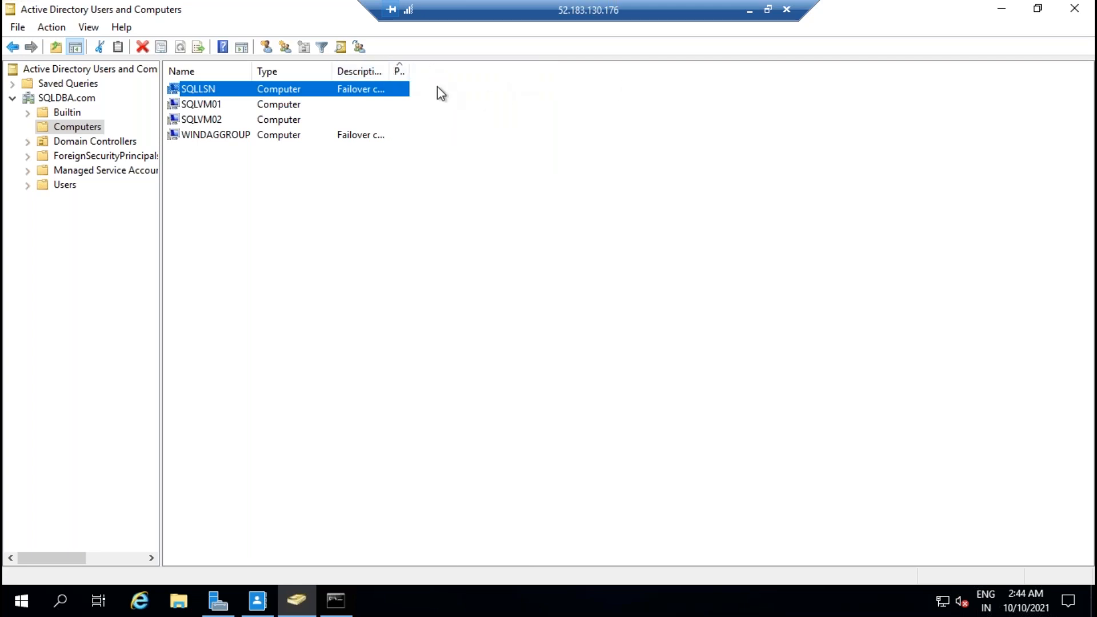
{"action": "left_click", "coordinate": [802, 180]}
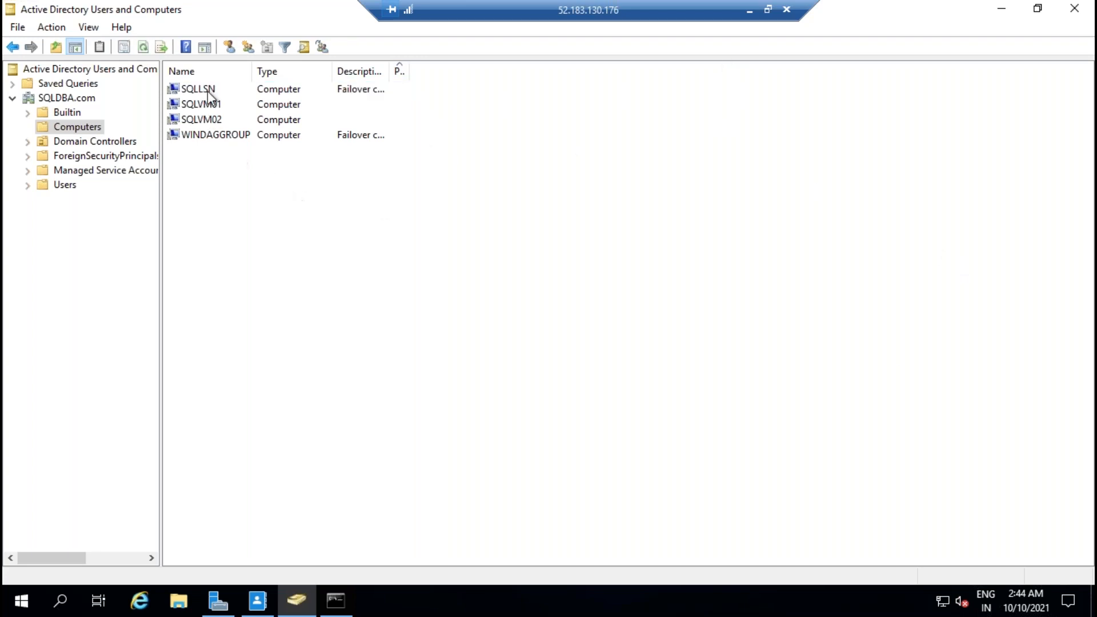
{"action": "left_click", "coordinate": [749, 9]}
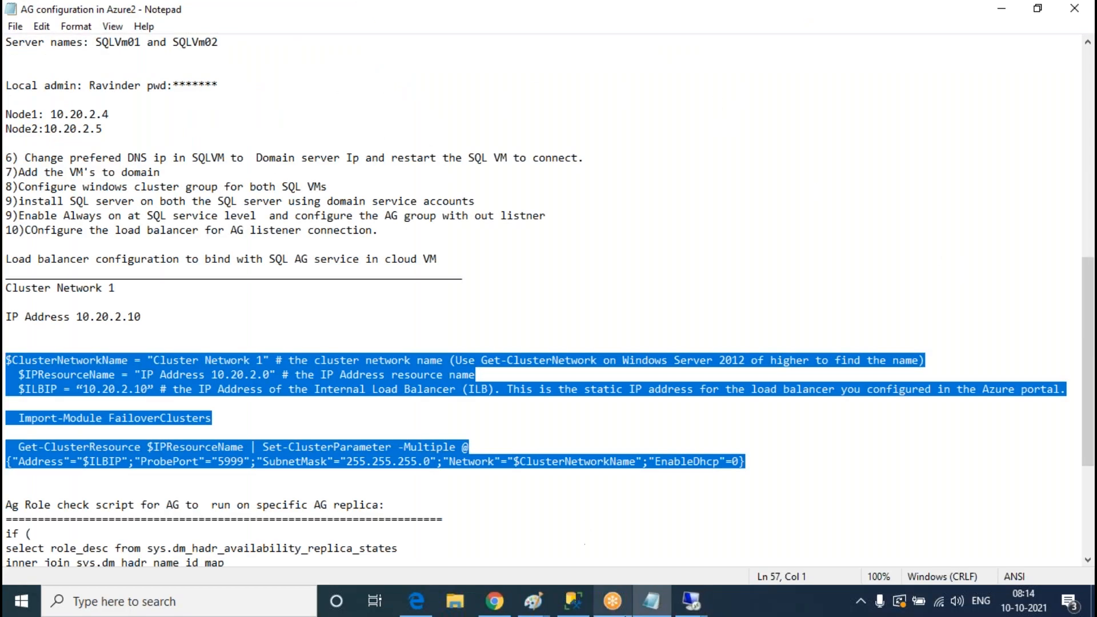
Step: In the SQL server session, expand the Availability Group Listeners folder, then return to Failover Cluster Manager
{"action": "left_click", "coordinate": [691, 601]}
{"action": "left_click", "coordinate": [666, 526]}
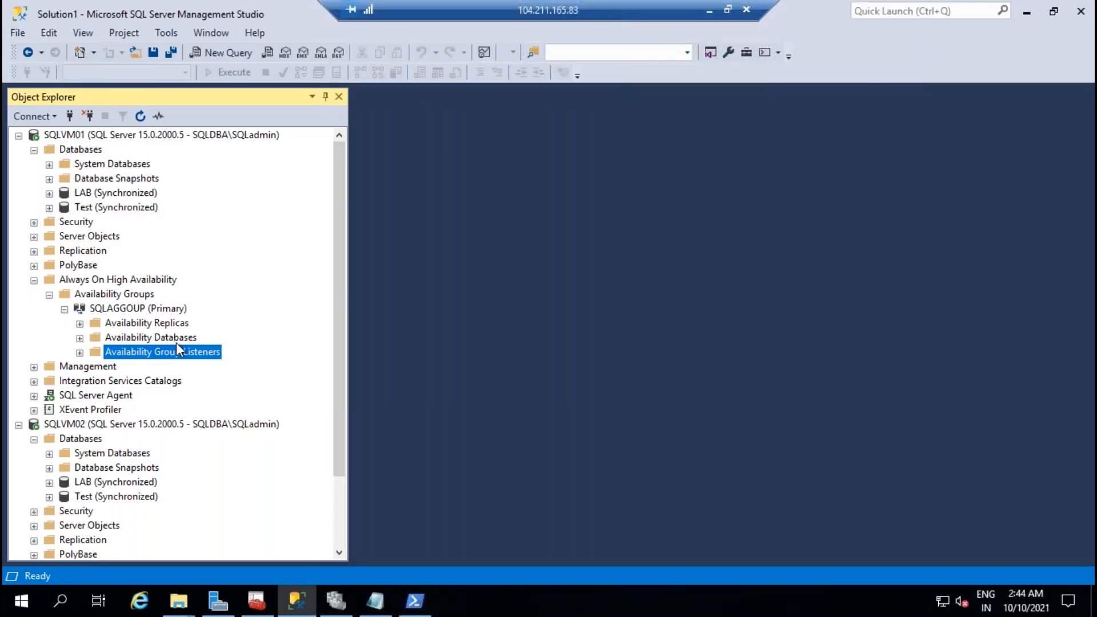
{"action": "left_click", "coordinate": [79, 352]}
{"action": "left_click", "coordinate": [336, 601]}
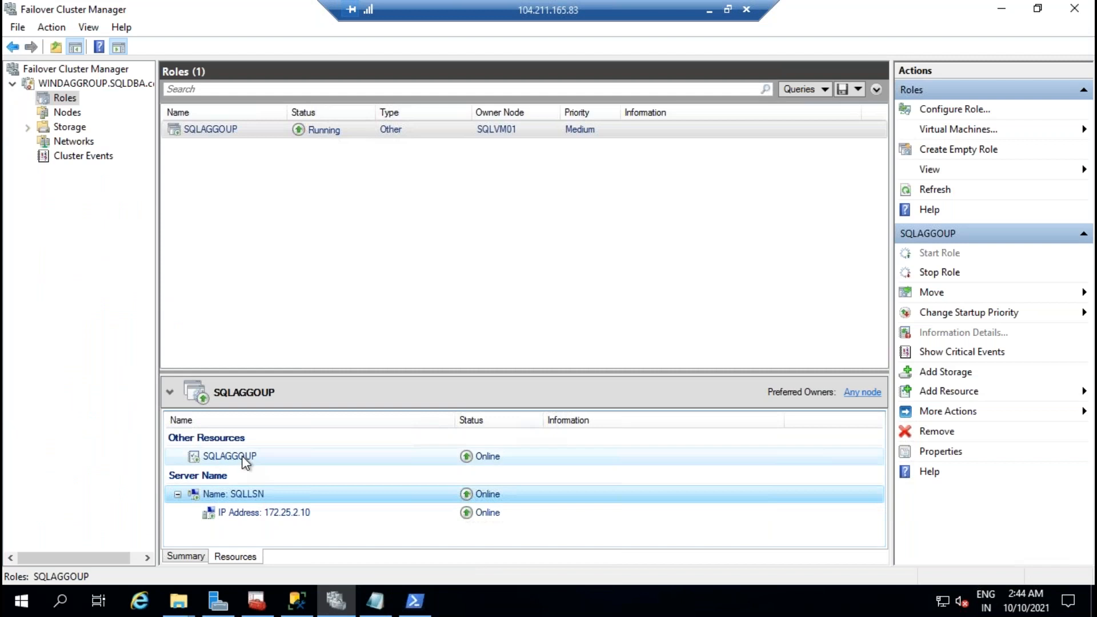
Step: Add the SQLLSN network name as a dependency of the SQLAGGOUP resource and apply it
{"action": "right_click", "coordinate": [245, 461]}
{"action": "left_click", "coordinate": [320, 464]}
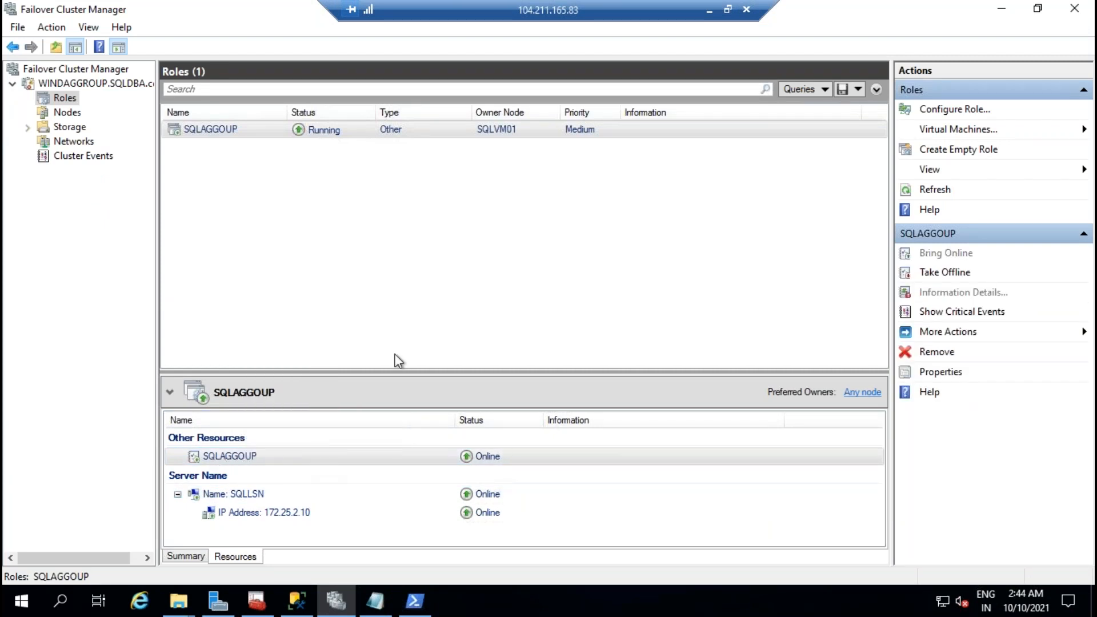
{"action": "left_click", "coordinate": [502, 128]}
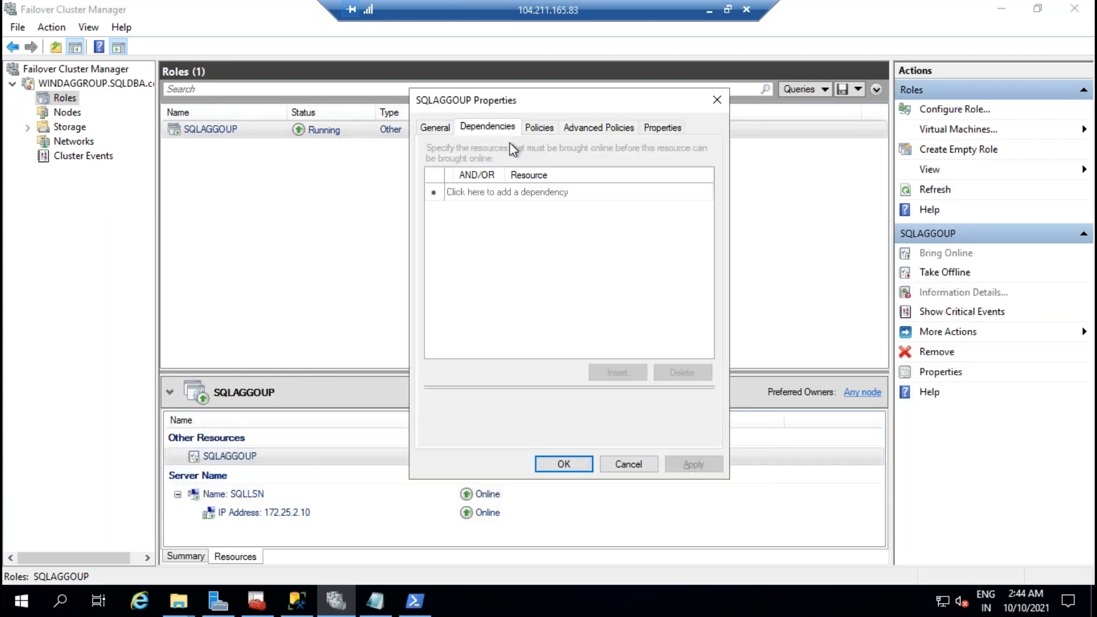
{"action": "left_click", "coordinate": [632, 194]}
{"action": "left_click", "coordinate": [707, 193]}
{"action": "left_click", "coordinate": [585, 215]}
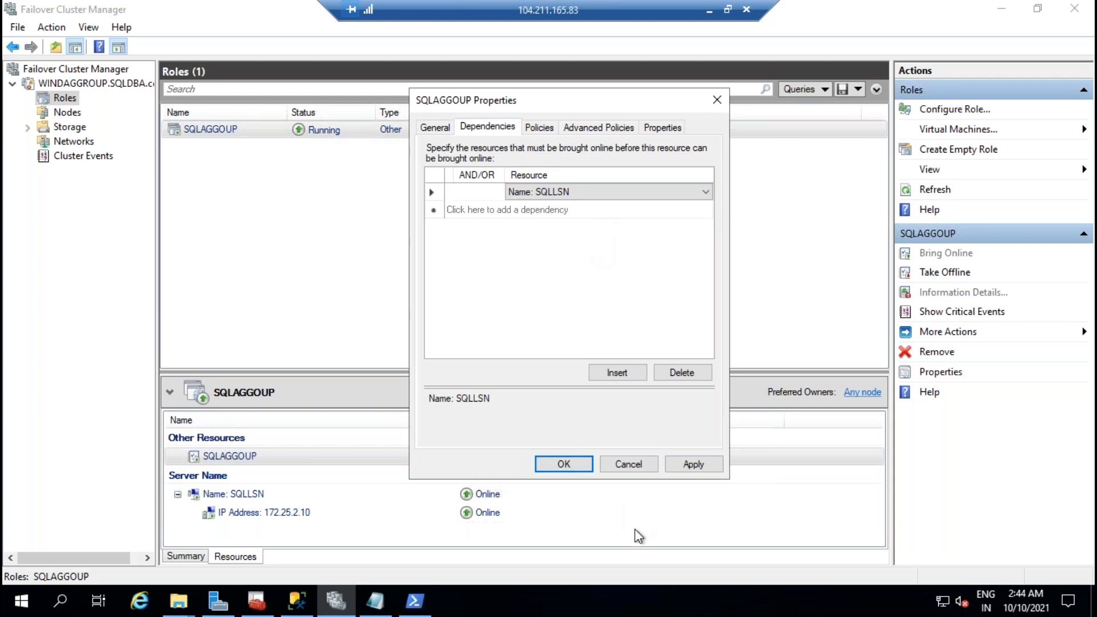
{"action": "left_click", "coordinate": [698, 466]}
{"action": "left_click", "coordinate": [563, 464]}
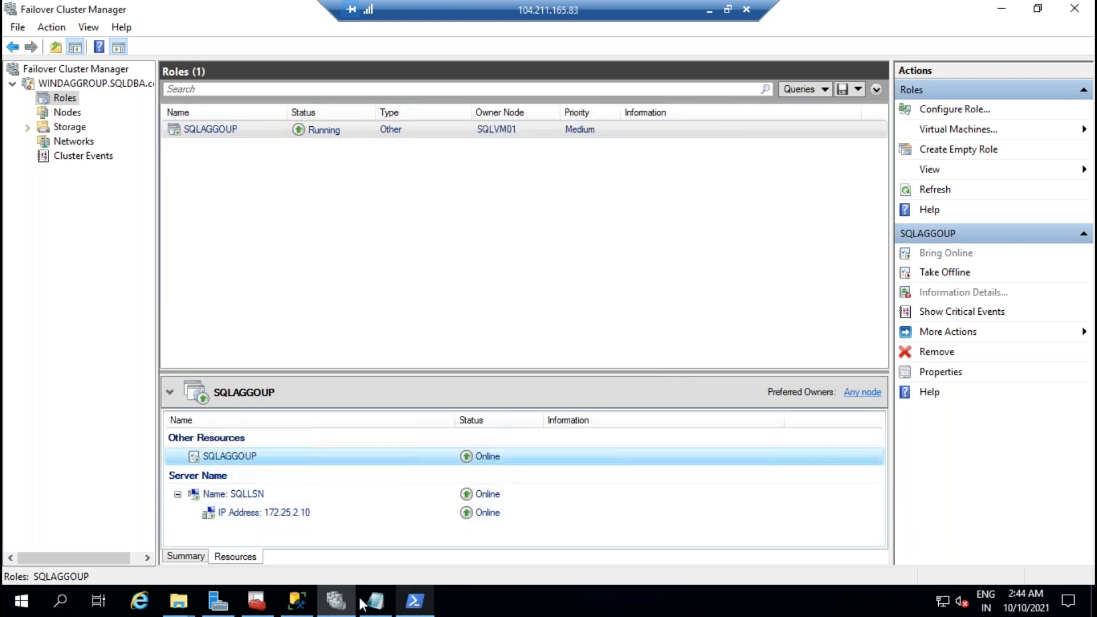
{"action": "left_click", "coordinate": [296, 600]}
{"action": "right_click", "coordinate": [175, 360]}
Step: Refresh the listeners to reveal SQLLSN and connect Object Explorer through the SQLLSN listener
{"action": "left_click", "coordinate": [206, 430]}
{"action": "left_click", "coordinate": [80, 352]}
{"action": "left_click", "coordinate": [150, 365]}
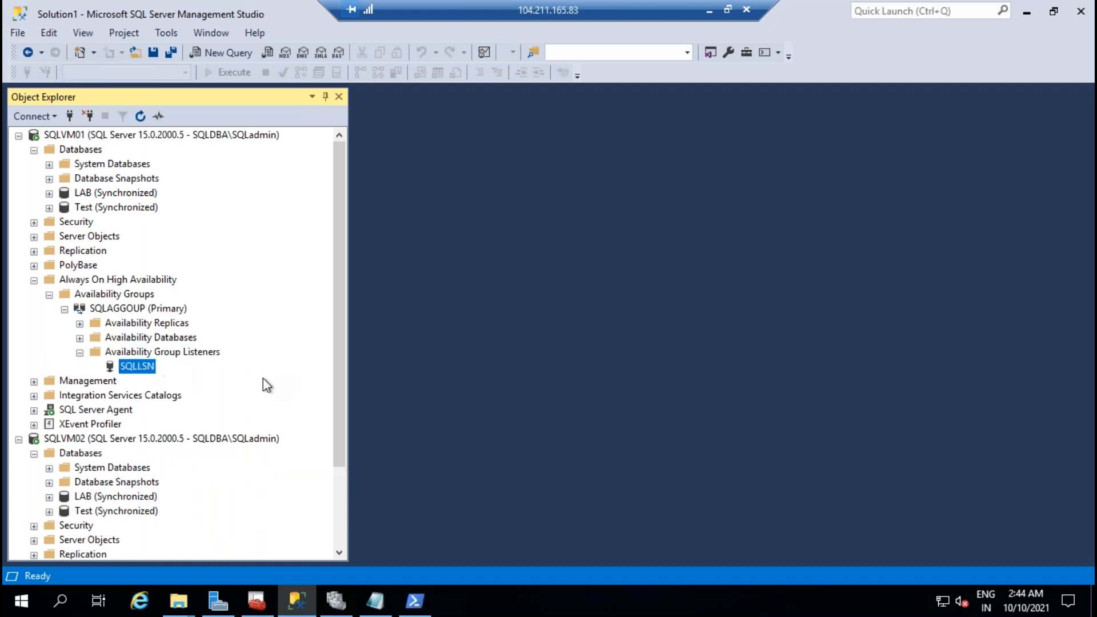
{"action": "scroll", "coordinate": [236, 255], "scroll_direction": "down", "scroll_amount": 3}
{"action": "scroll", "coordinate": [235, 255], "scroll_direction": "up", "scroll_amount": 3}
{"action": "left_click", "coordinate": [70, 116]}
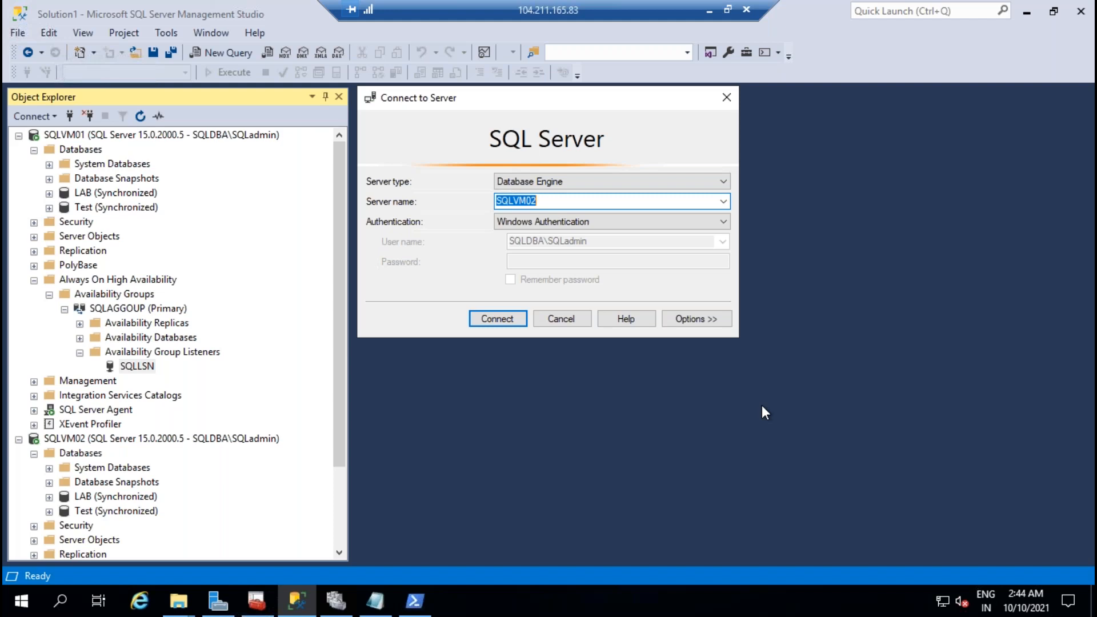
{"action": "type", "text": "SQLLSN"}
{"action": "key", "text": "Return"}
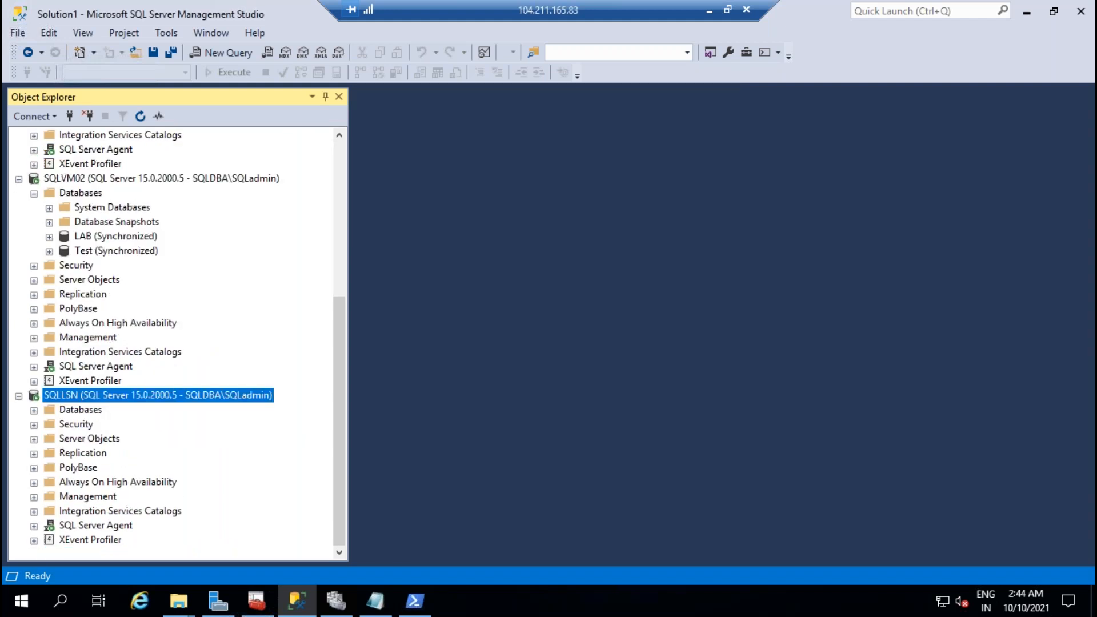
Step: Create a new database named CLOUD under the SQLLSN connection
{"action": "left_click", "coordinate": [34, 410]}
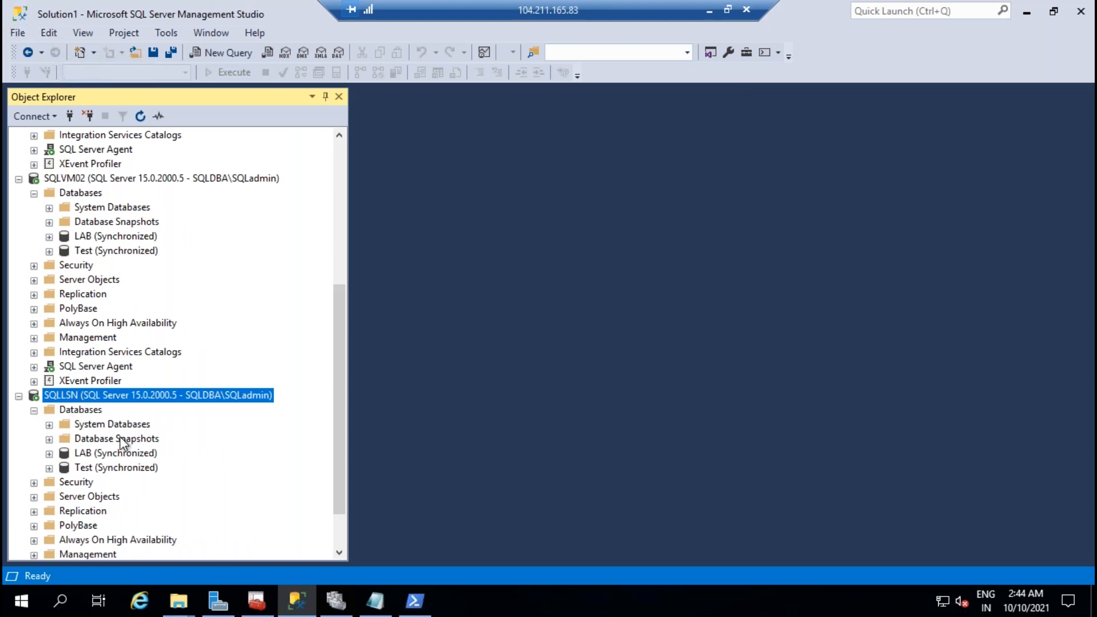
{"action": "right_click", "coordinate": [100, 410]}
{"action": "left_click", "coordinate": [171, 384]}
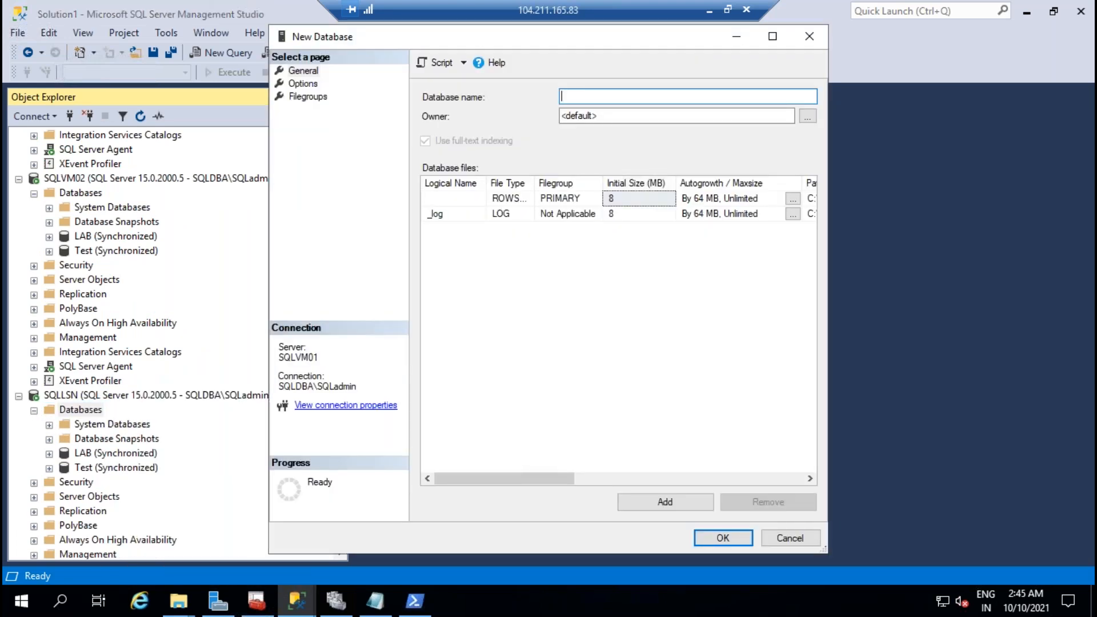
{"action": "type", "text": "CLOUD"}
{"action": "key", "text": "Return"}
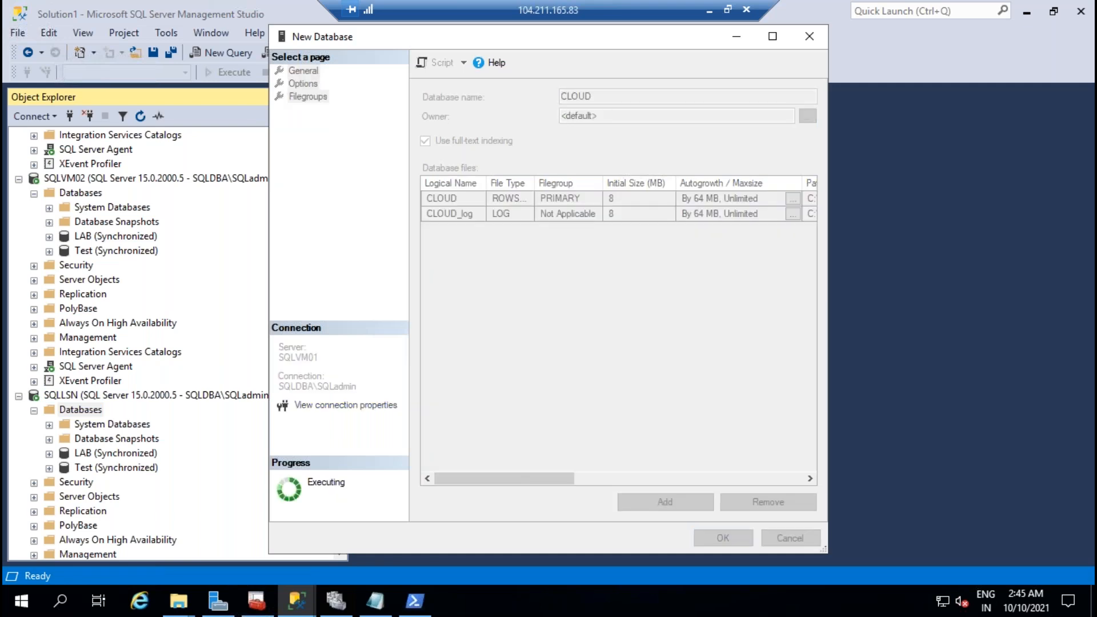
Step: Refresh SQLVM01's databases and check whether CLOUD appears on SQLVM02
{"action": "scroll", "coordinate": [201, 376], "scroll_direction": "up", "scroll_amount": 5}
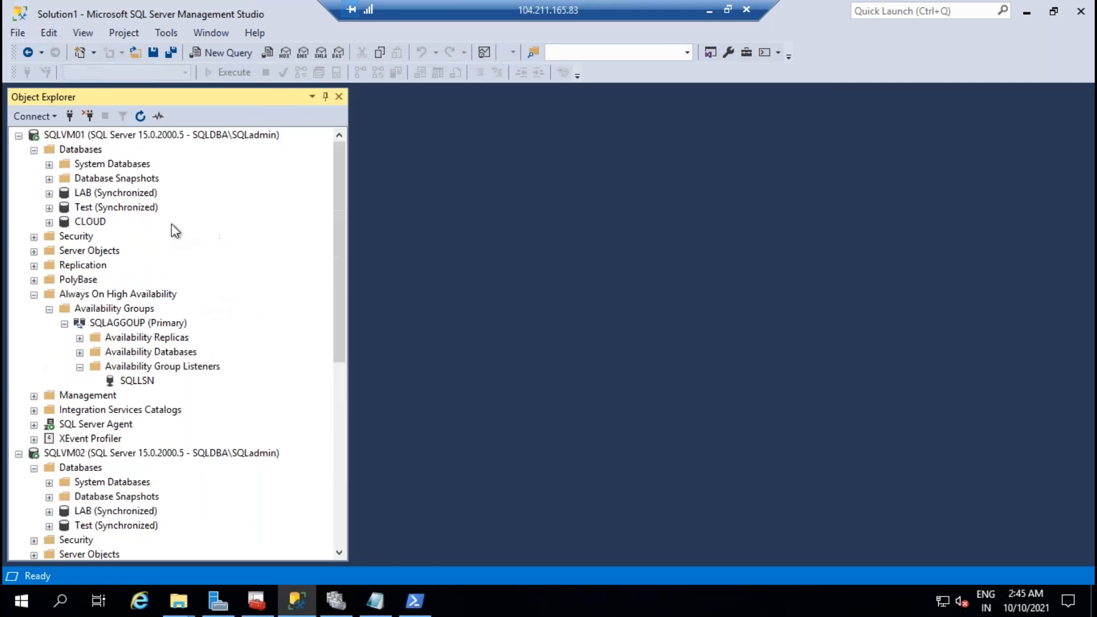
{"action": "right_click", "coordinate": [81, 150]}
{"action": "left_click", "coordinate": [132, 349]}
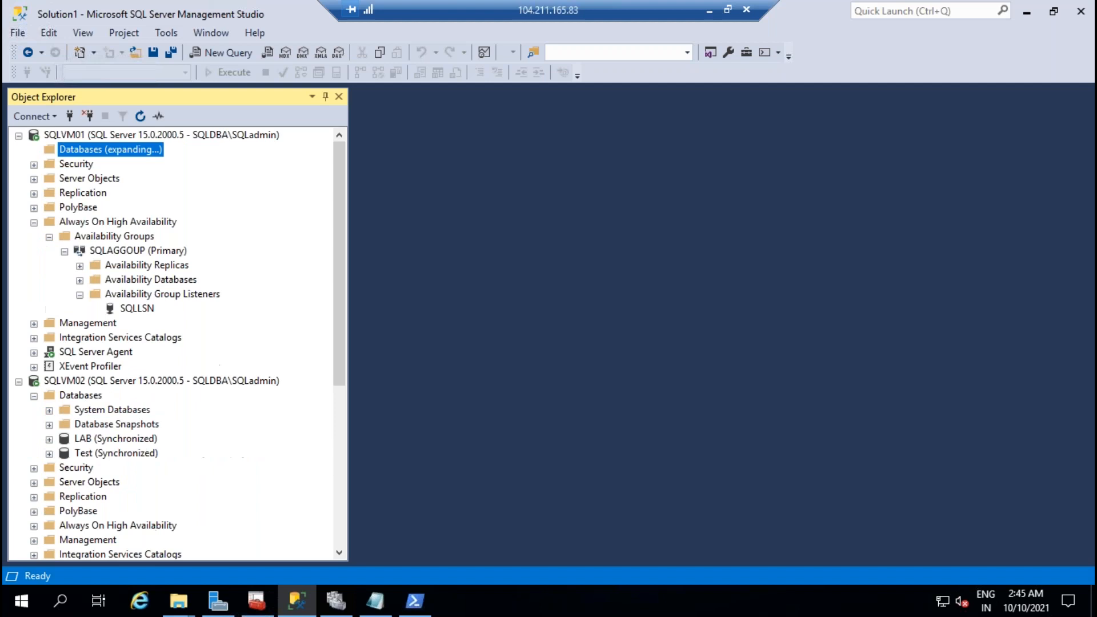
{"action": "scroll", "coordinate": [241, 296], "scroll_direction": "down", "scroll_amount": 6}
{"action": "left_click", "coordinate": [82, 207]}
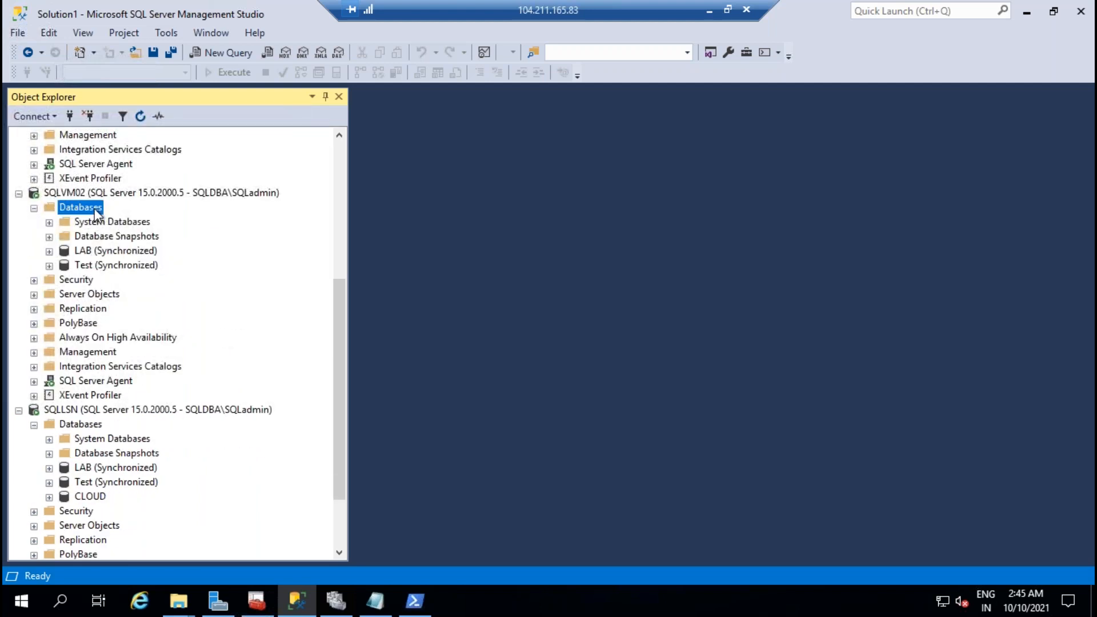
{"action": "scroll", "coordinate": [233, 368], "scroll_direction": "up", "scroll_amount": 5}
{"action": "right_click", "coordinate": [130, 279]}
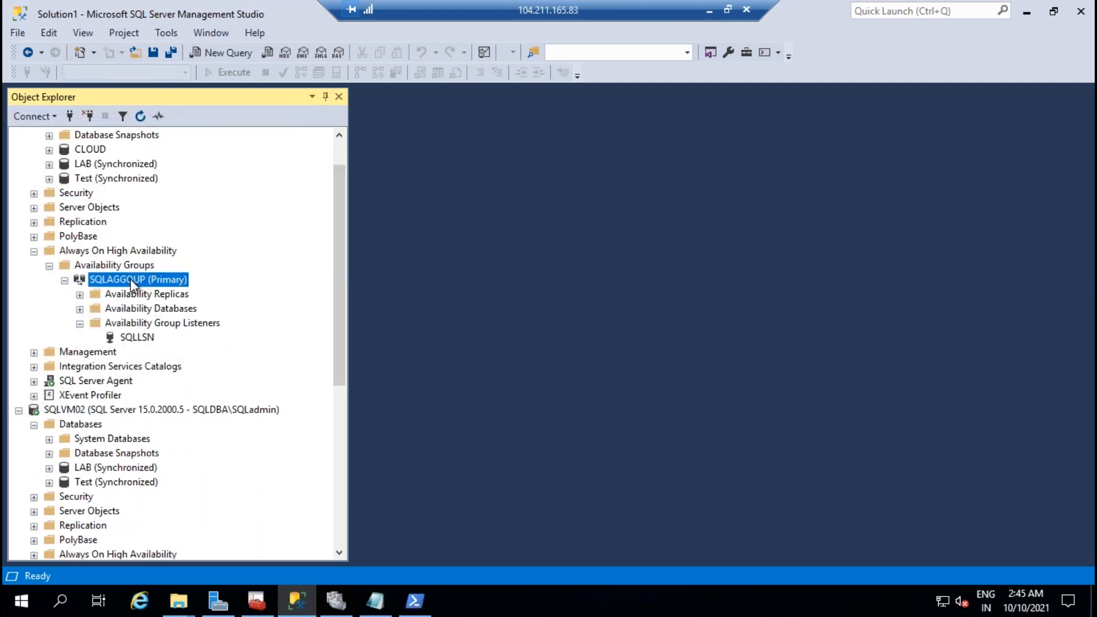
Step: Manually fail over the SQLAGGOUP availability group to SQLVM02 through the failover wizard
{"action": "left_click", "coordinate": [177, 365]}
{"action": "left_click", "coordinate": [766, 554]}
{"action": "left_click", "coordinate": [766, 557]}
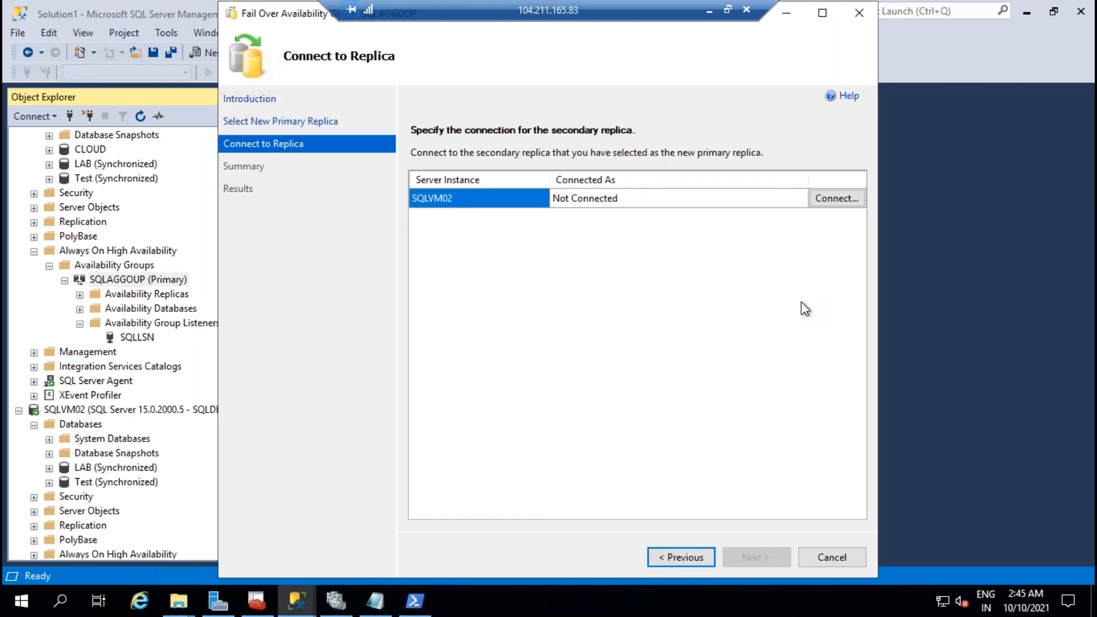
{"action": "left_click", "coordinate": [837, 198]}
{"action": "left_click", "coordinate": [501, 319]}
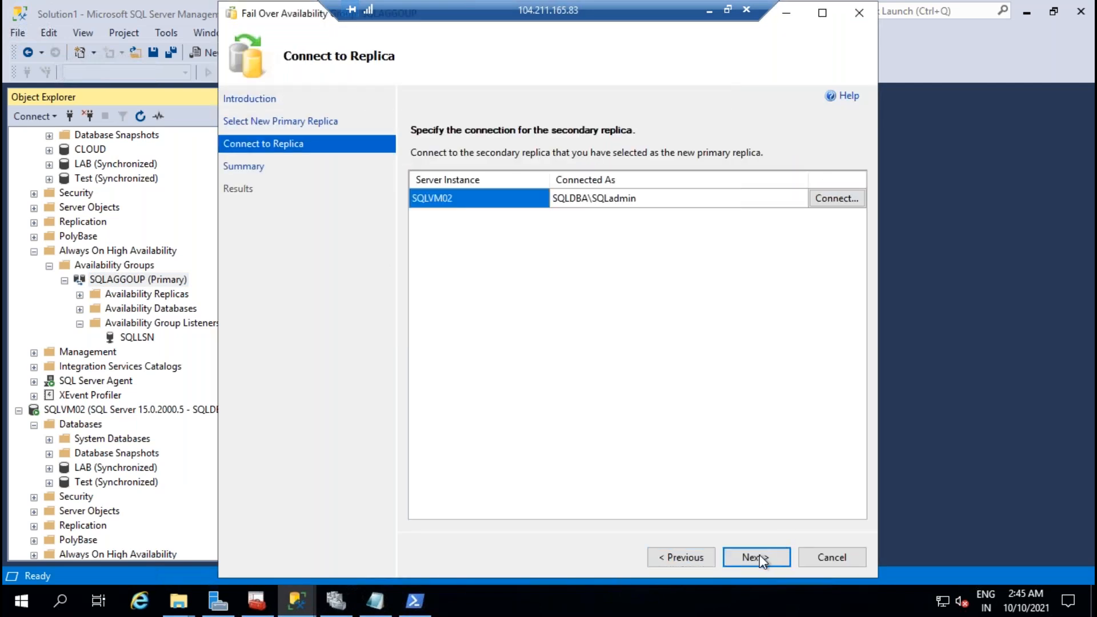
{"action": "left_click", "coordinate": [755, 557]}
{"action": "left_click", "coordinate": [755, 557]}
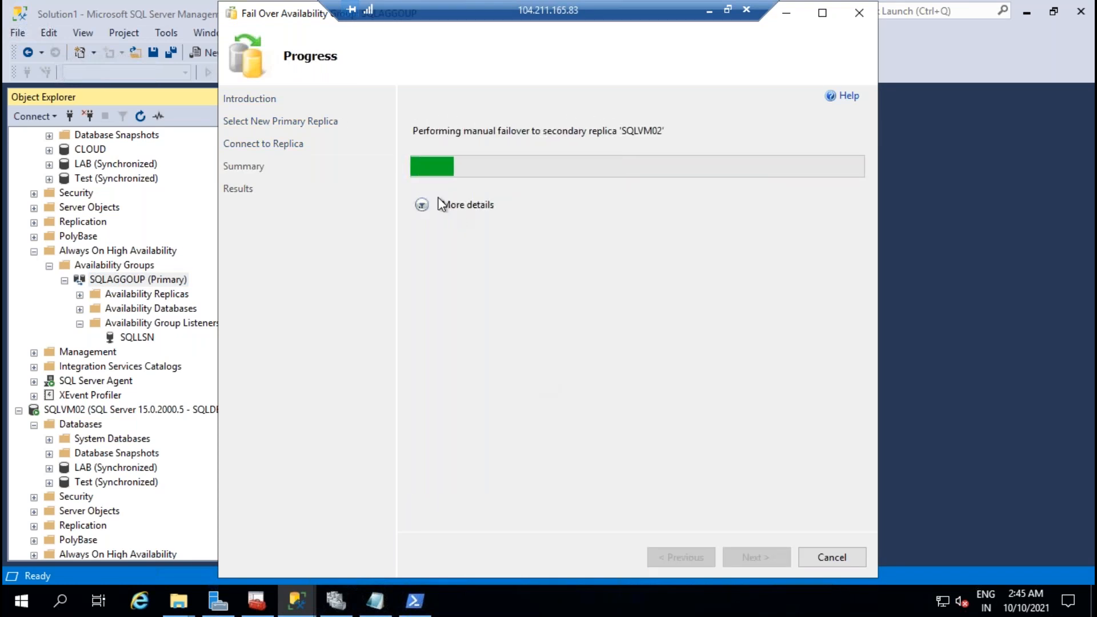
{"action": "left_click", "coordinate": [421, 206]}
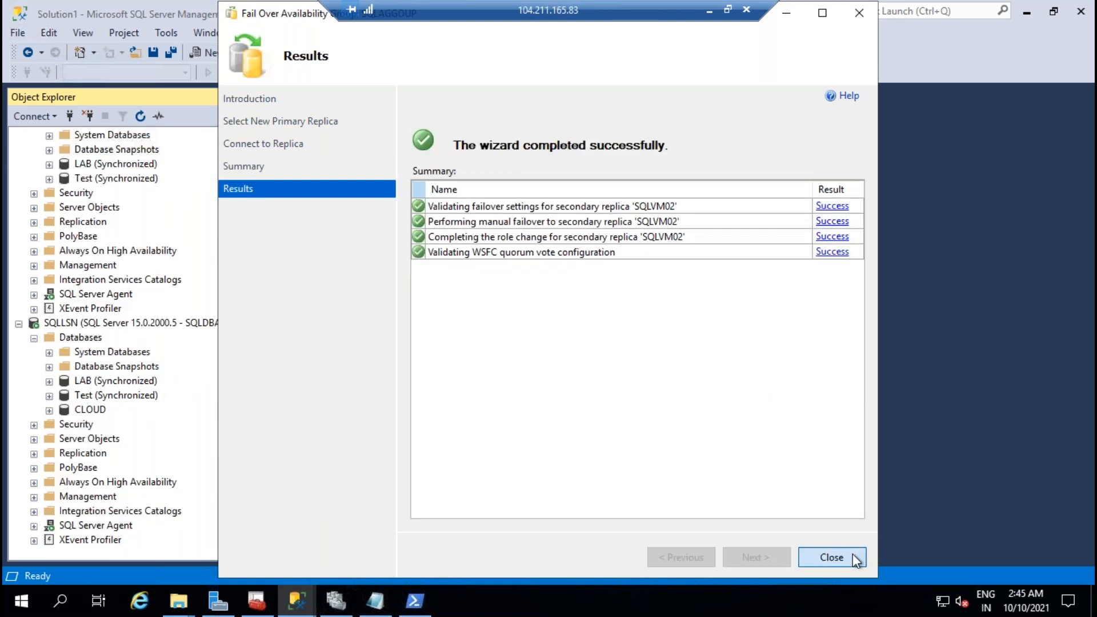
{"action": "left_click", "coordinate": [832, 557]}
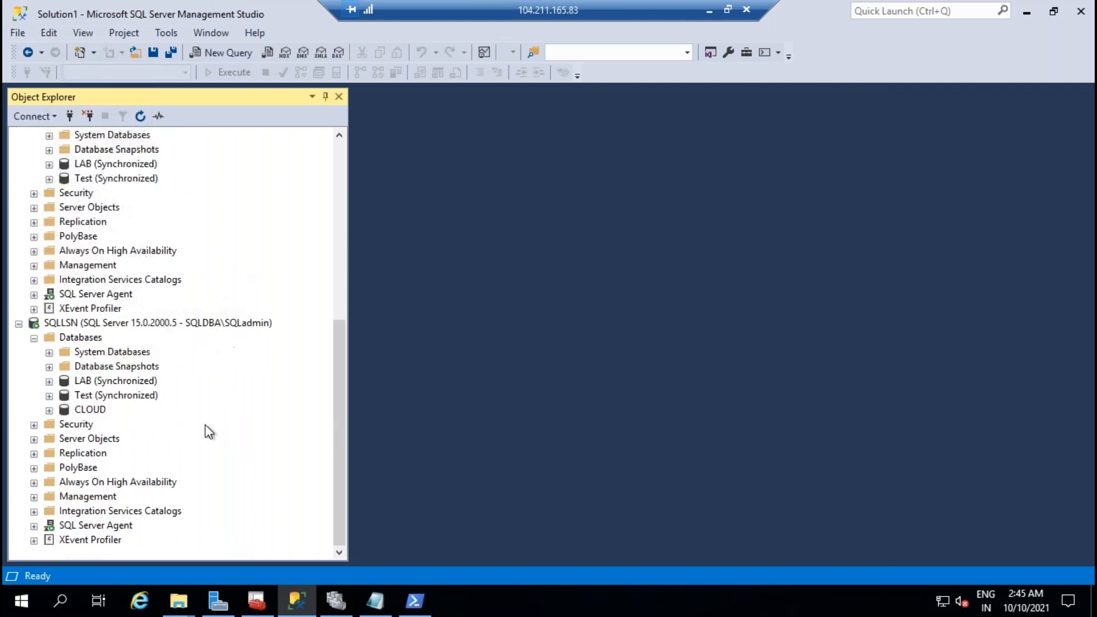
Step: Refresh the tree to confirm SQLLSN lists only LAB and Test, then minimize to the notes
{"action": "left_click", "coordinate": [125, 324]}
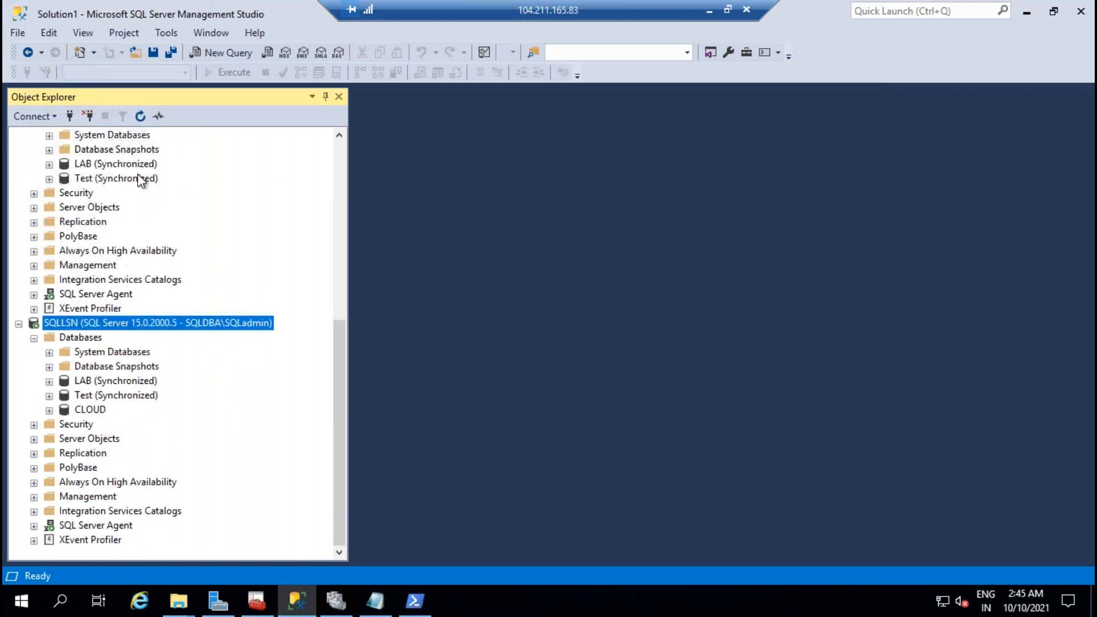
{"action": "left_click", "coordinate": [141, 116]}
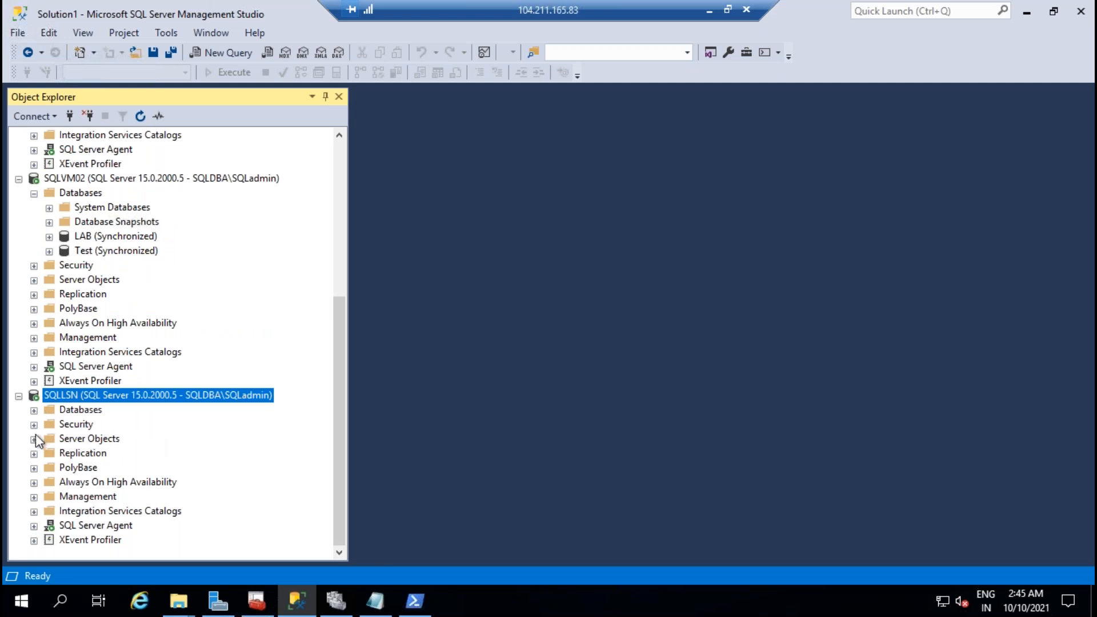
{"action": "left_click", "coordinate": [34, 412]}
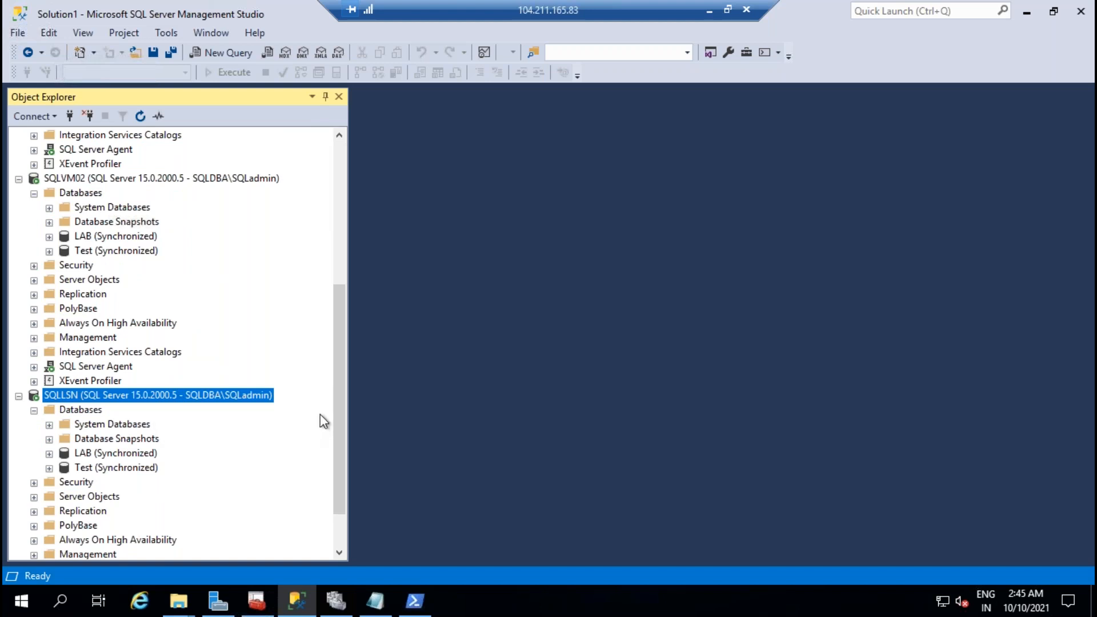
{"action": "left_click", "coordinate": [708, 17]}
{"action": "left_click", "coordinate": [461, 288]}
{"action": "scroll", "coordinate": [442, 243], "scroll_direction": "up", "scroll_amount": 6}
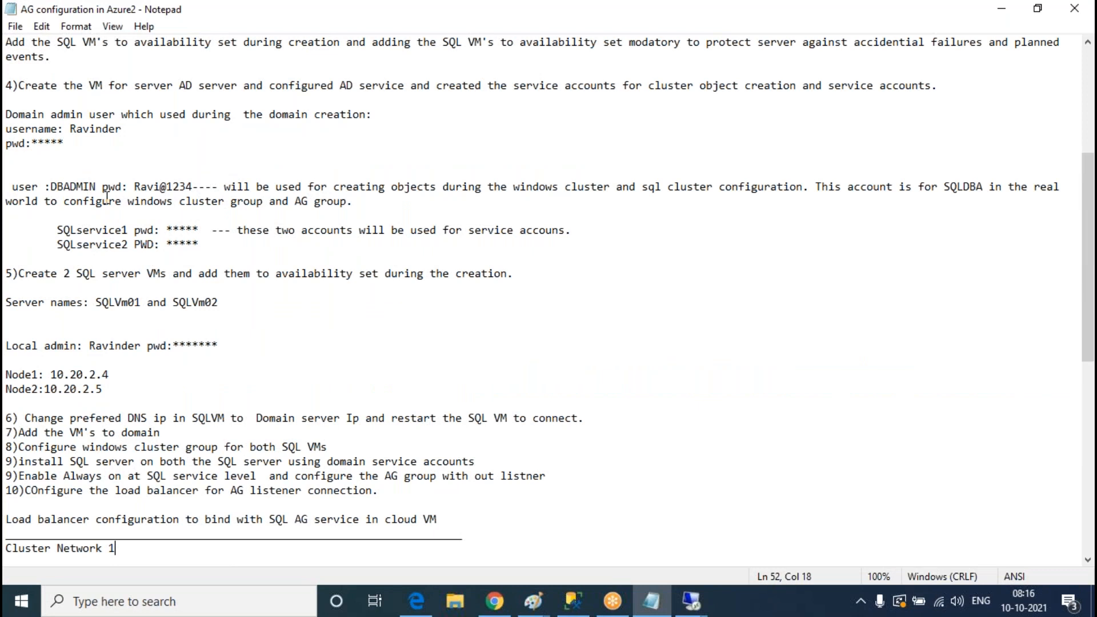
Step: Change the admin user name in the notes, replacing DBA with SQL
{"action": "left_click", "coordinate": [67, 190]}
{"action": "key", "text": "BackSpace"}
{"action": "key", "text": "BackSpace"}
{"action": "key", "text": "BackSpace"}
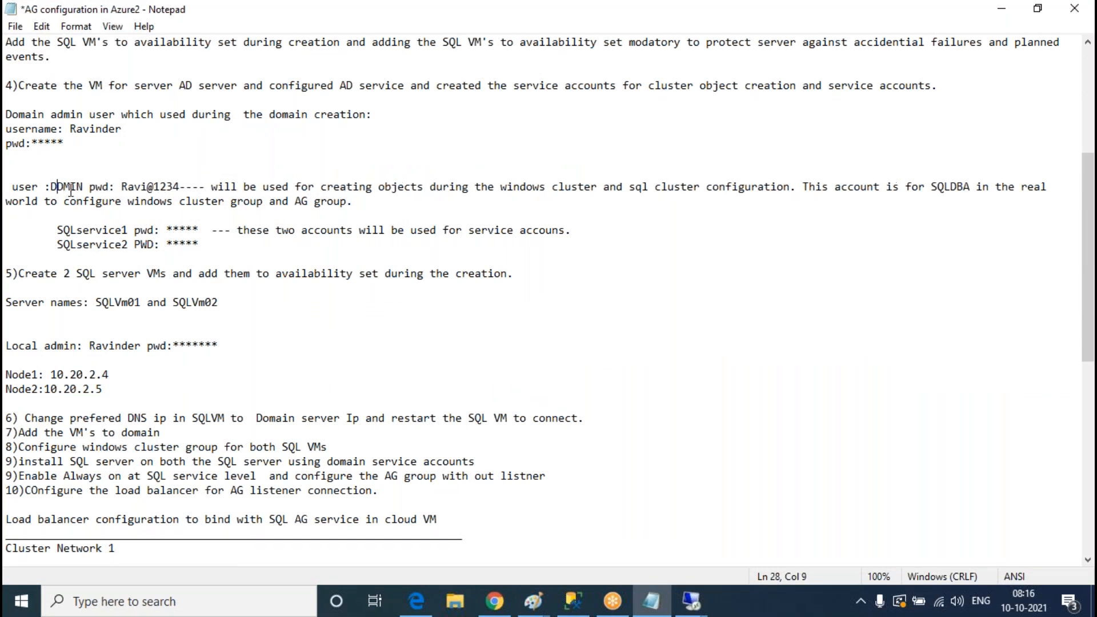
{"action": "type", "text": "SQL"}
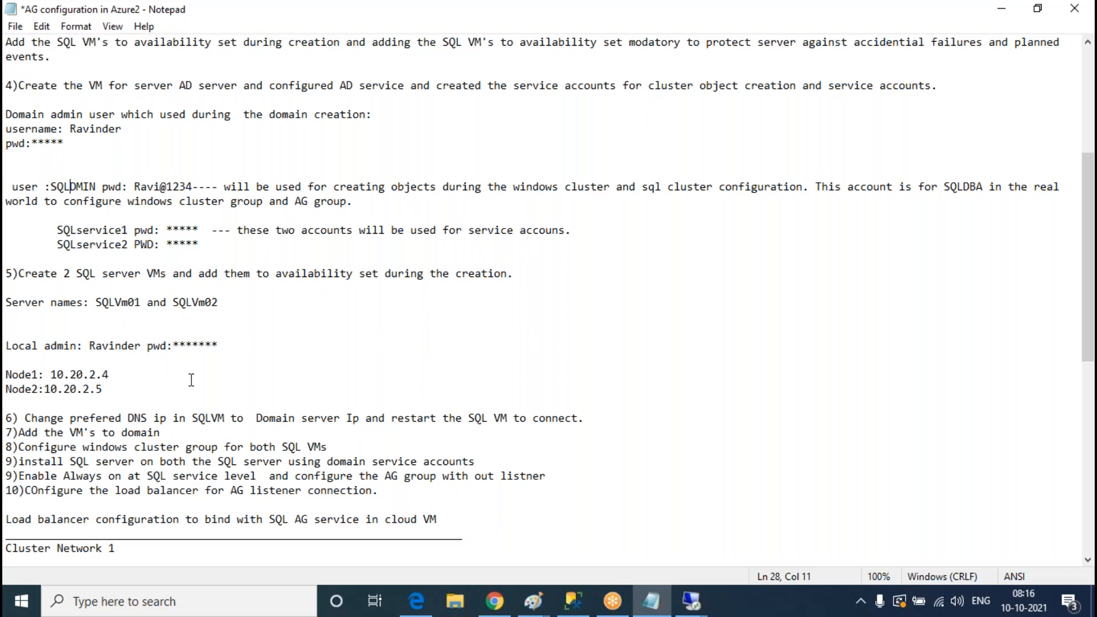
{"action": "scroll", "coordinate": [191, 380], "scroll_direction": "down", "scroll_amount": 1}
{"action": "scroll", "coordinate": [170, 334], "scroll_direction": "up", "scroll_amount": 3}
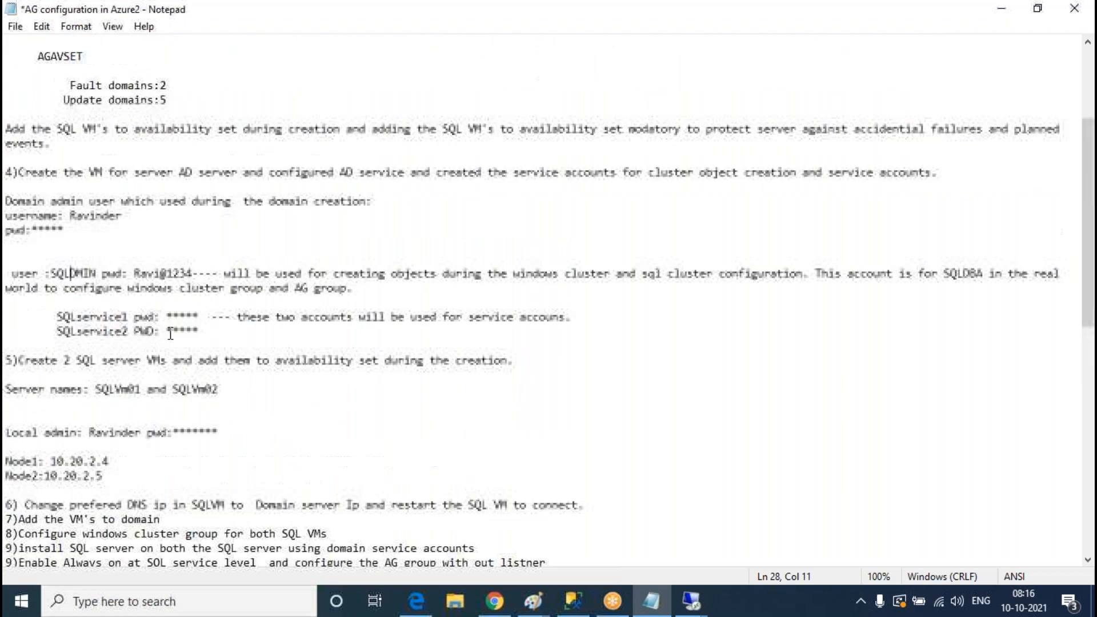
{"action": "scroll", "coordinate": [170, 334], "scroll_direction": "up", "scroll_amount": 4}
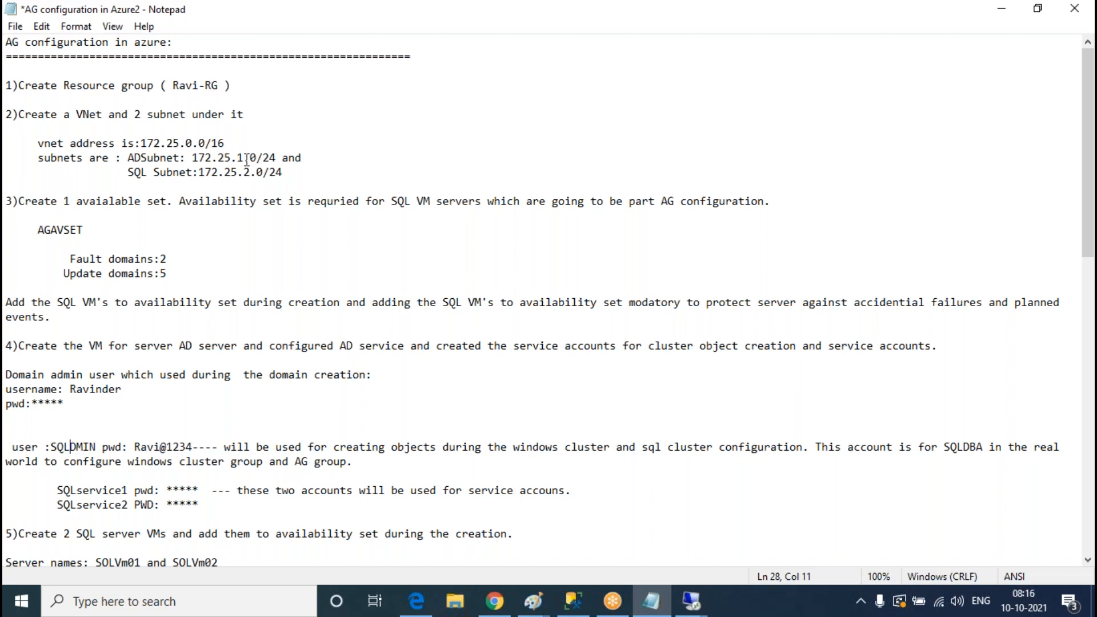
{"action": "scroll", "coordinate": [273, 174], "scroll_direction": "down", "scroll_amount": 5}
Step: Change the Node1 and Node2 address prefixes from 10.20 to 172.25, making Node2 172.25.2.5
{"action": "left_click", "coordinate": [80, 417]}
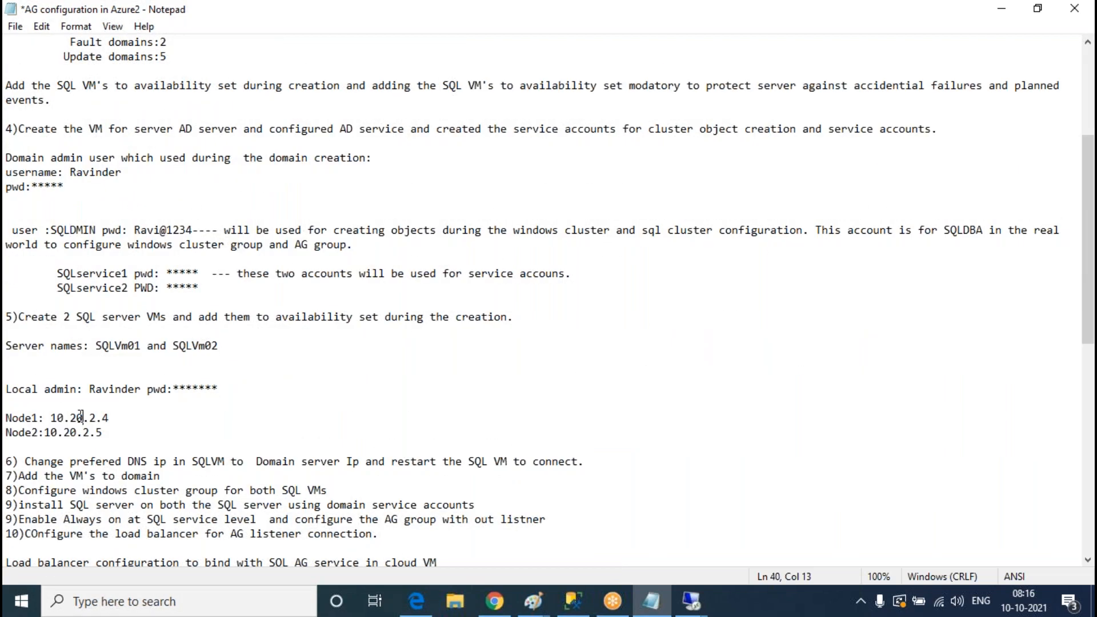
{"action": "left_click_drag", "start_coordinate": [81, 418], "coordinate": [51, 417]}
{"action": "type", "text": "7"}
{"action": "key", "text": "BackSpace"}
{"action": "type", "text": "172.25."}
{"action": "key", "text": "BackSpace"}
{"action": "left_click_drag", "start_coordinate": [96, 419], "coordinate": [44, 432]}
{"action": "type", "text": "172.25."}
{"action": "key", "text": "BackSpace"}
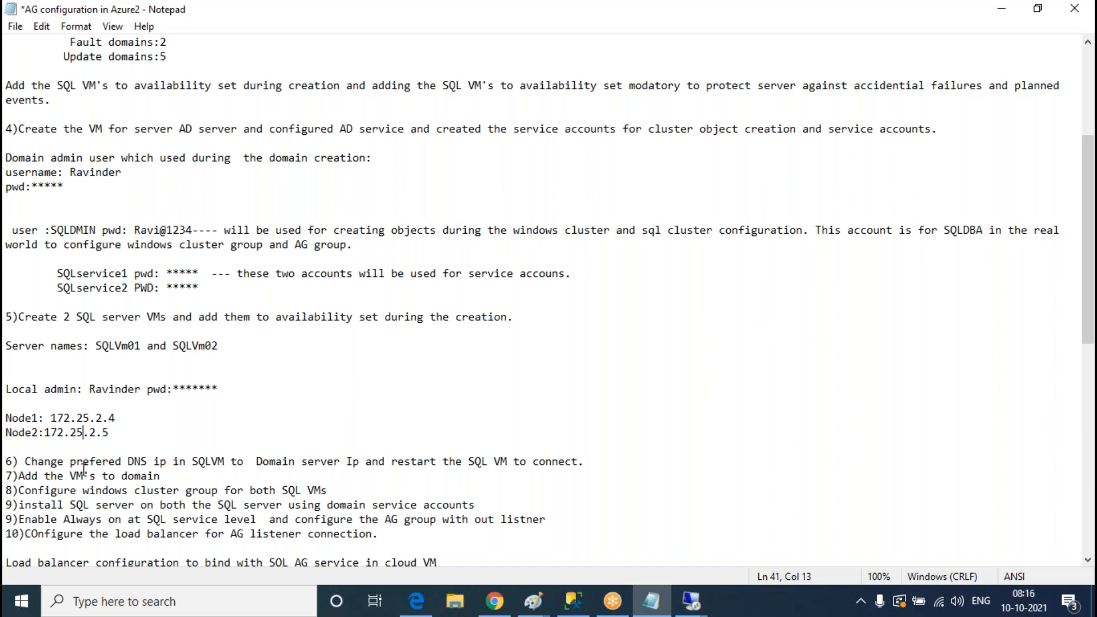
Step: Scroll to the AG role check script, then bring the 104.211.165.83 remote session forward
{"action": "scroll", "coordinate": [460, 301], "scroll_direction": "down", "scroll_amount": 6}
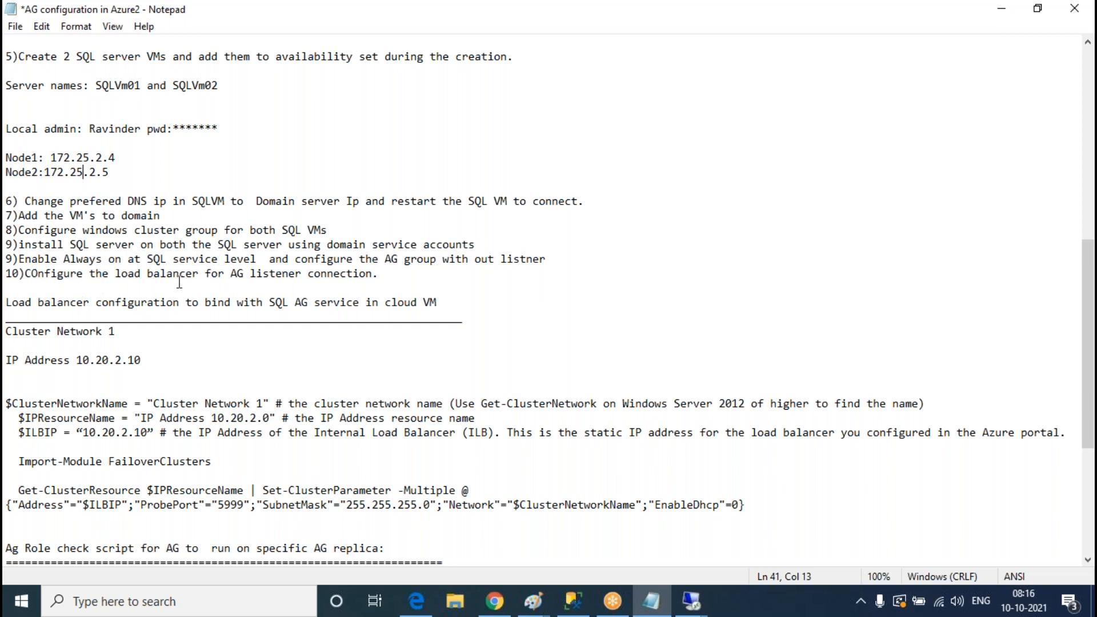
{"action": "scroll", "coordinate": [771, 385], "scroll_direction": "down", "scroll_amount": 6}
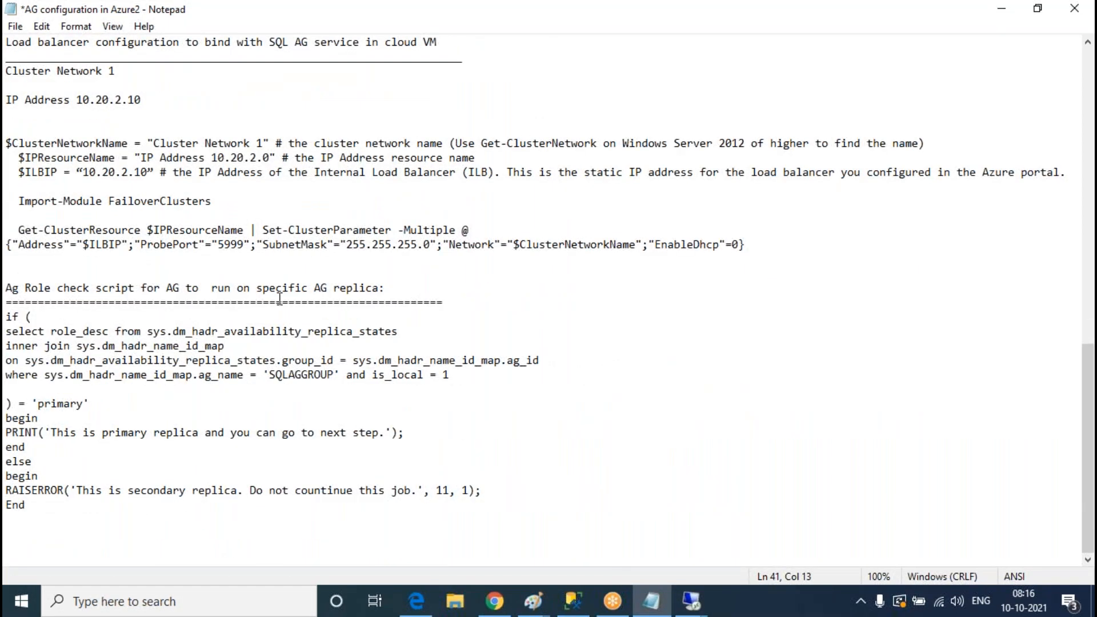
{"action": "left_click", "coordinate": [391, 272]}
{"action": "mouse_move", "coordinate": [692, 601]}
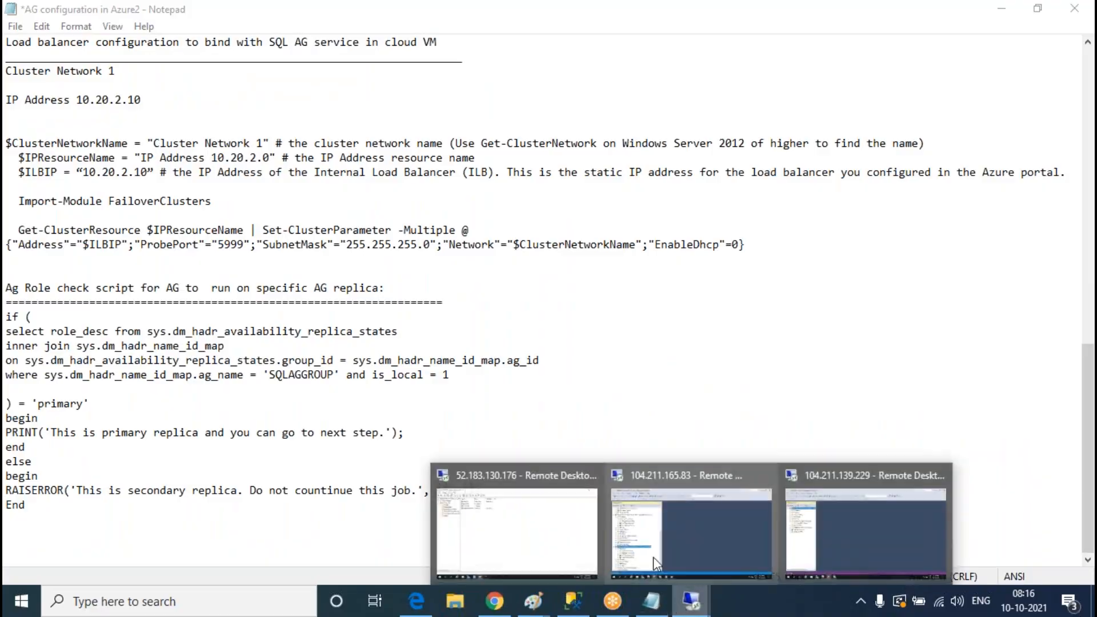
{"action": "left_click", "coordinate": [766, 531]}
Step: Collapse SQLVM01's Databases and SQLAGGOUP nodes, and briefly expand then collapse SQL Server Agent
{"action": "scroll", "coordinate": [187, 314], "scroll_direction": "up", "scroll_amount": 6}
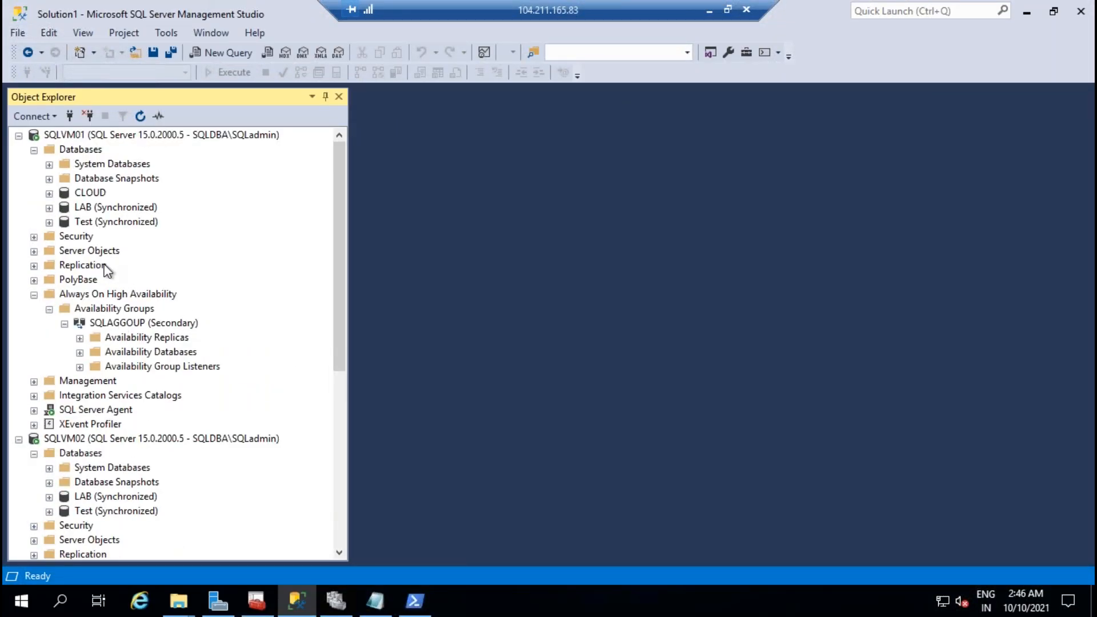
{"action": "left_click", "coordinate": [34, 151]}
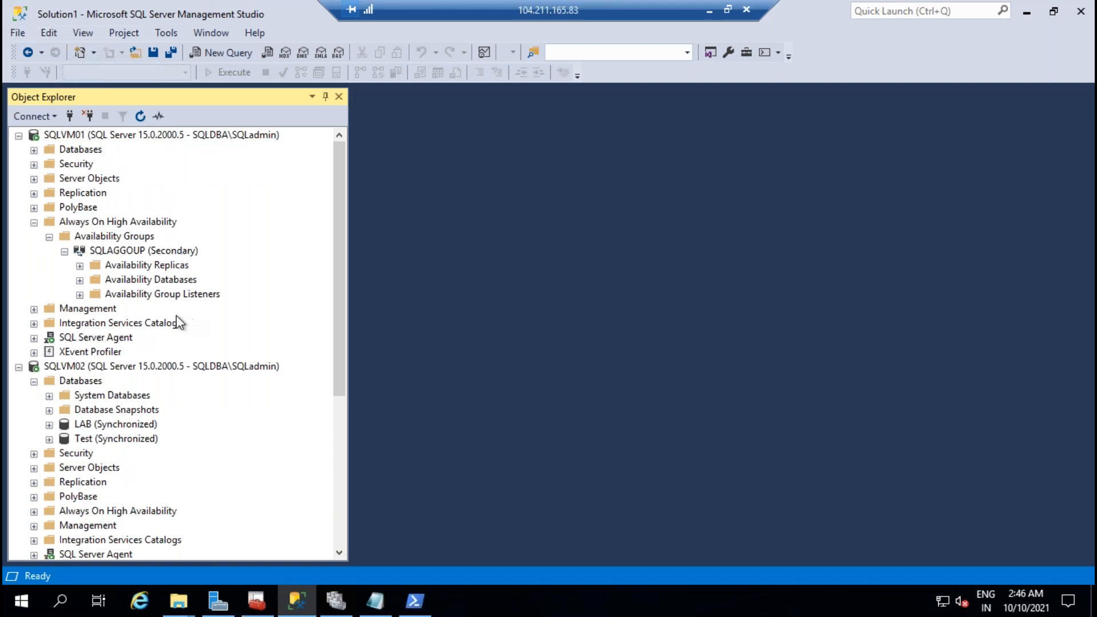
{"action": "left_click", "coordinate": [63, 251]}
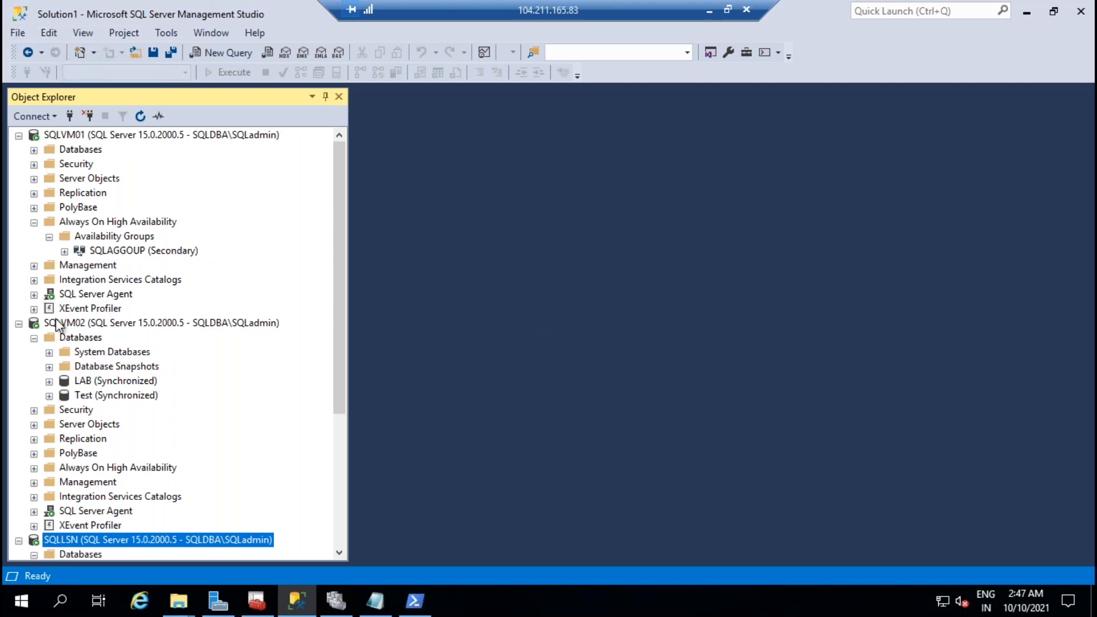
{"action": "left_click", "coordinate": [34, 294]}
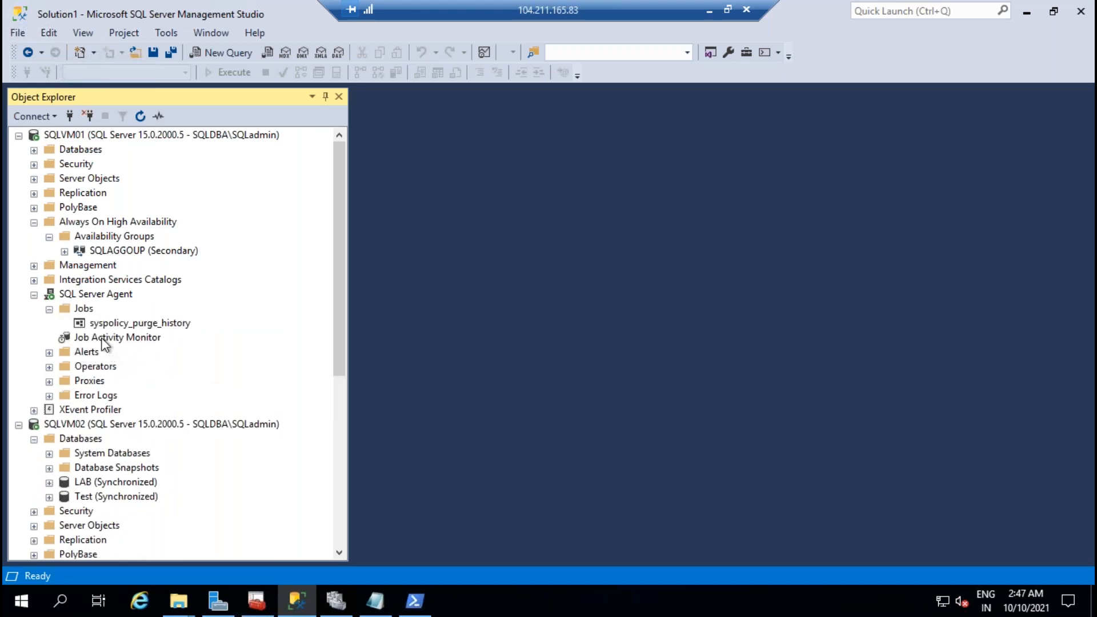
{"action": "left_click", "coordinate": [49, 308]}
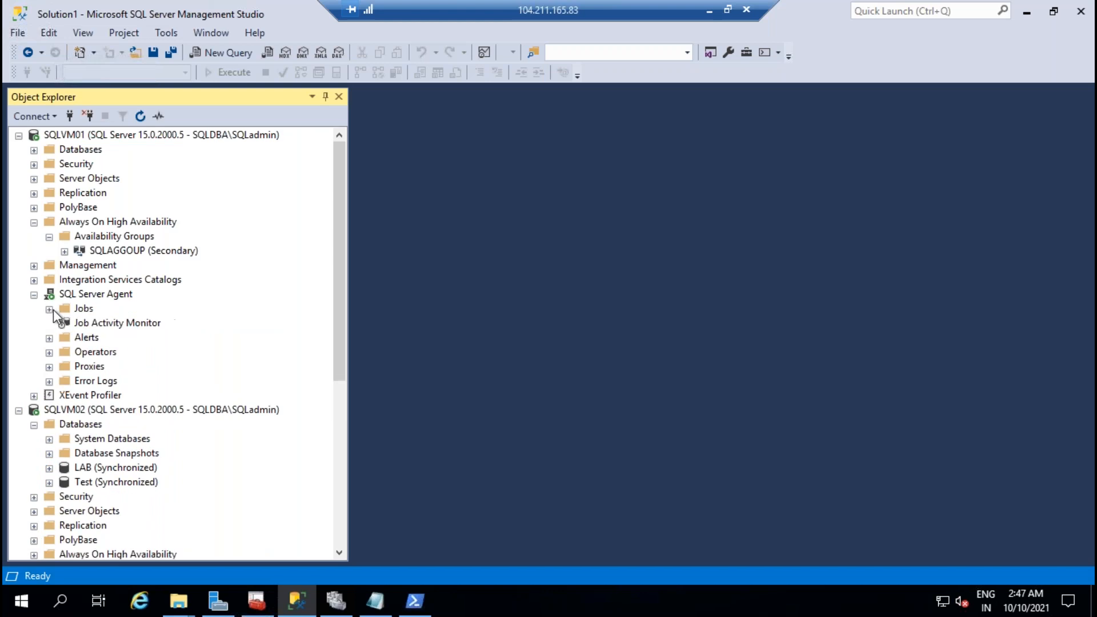
{"action": "left_click", "coordinate": [34, 295]}
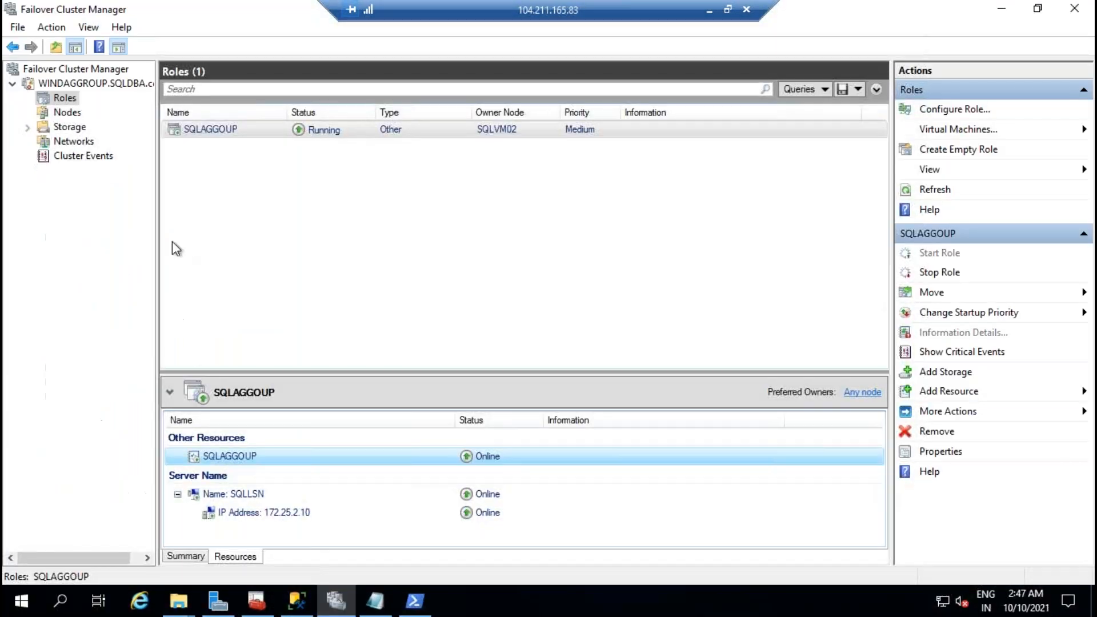
Step: Review Failover Cluster Manager and Server Manager, then view SQLVM02's local server properties
{"action": "left_click", "coordinate": [343, 602]}
{"action": "left_click", "coordinate": [213, 604]}
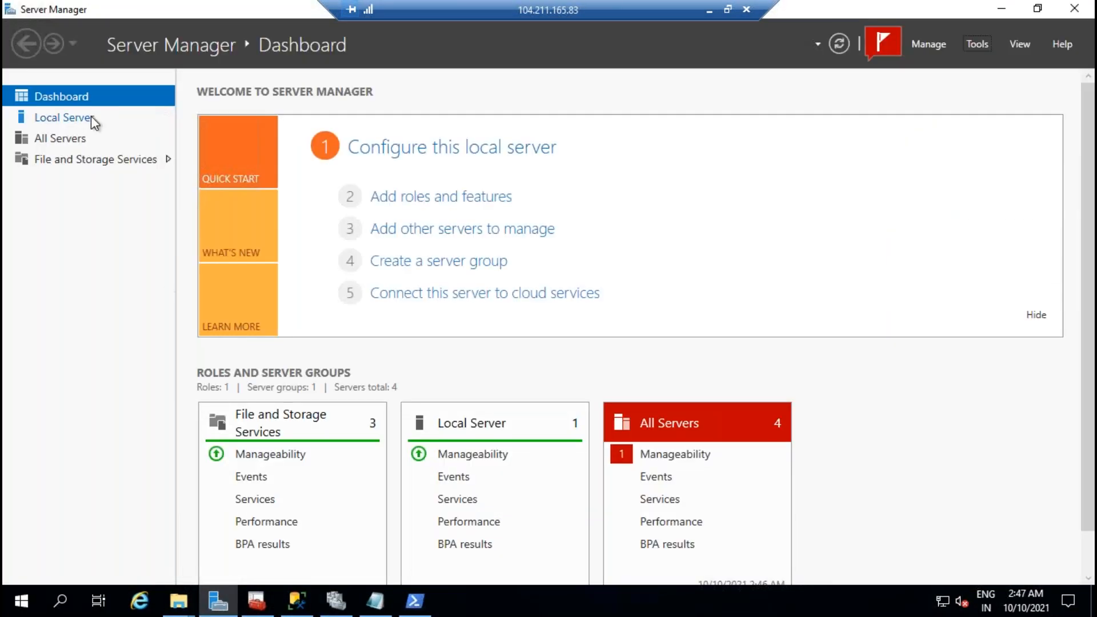
{"action": "left_click", "coordinate": [91, 115]}
{"action": "left_click", "coordinate": [709, 10]}
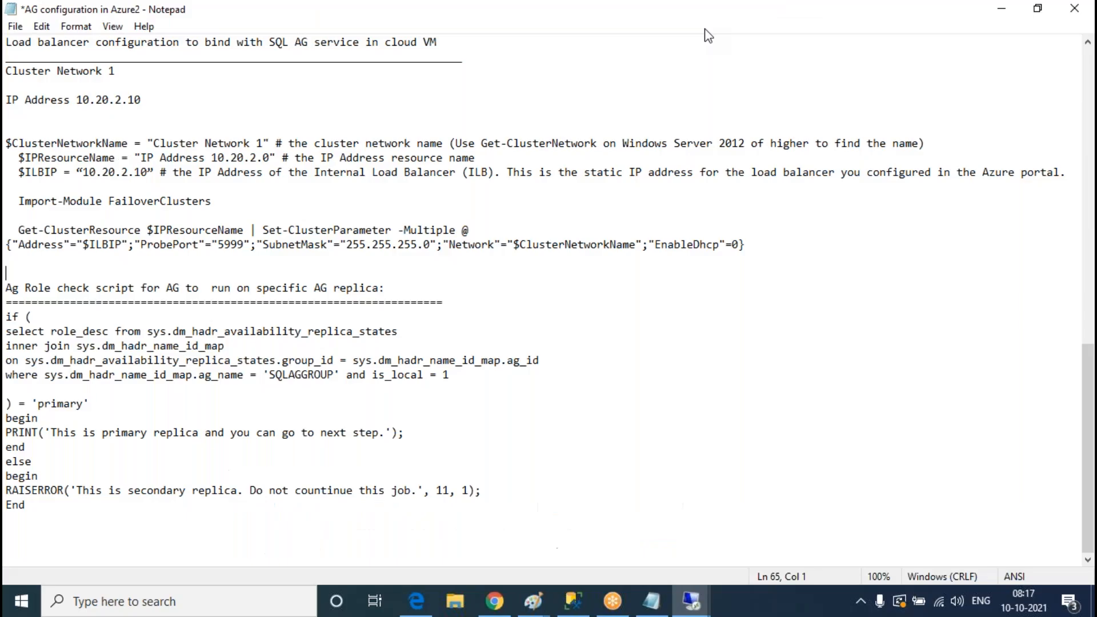
{"action": "mouse_move", "coordinate": [692, 605]}
{"action": "left_click", "coordinate": [686, 526]}
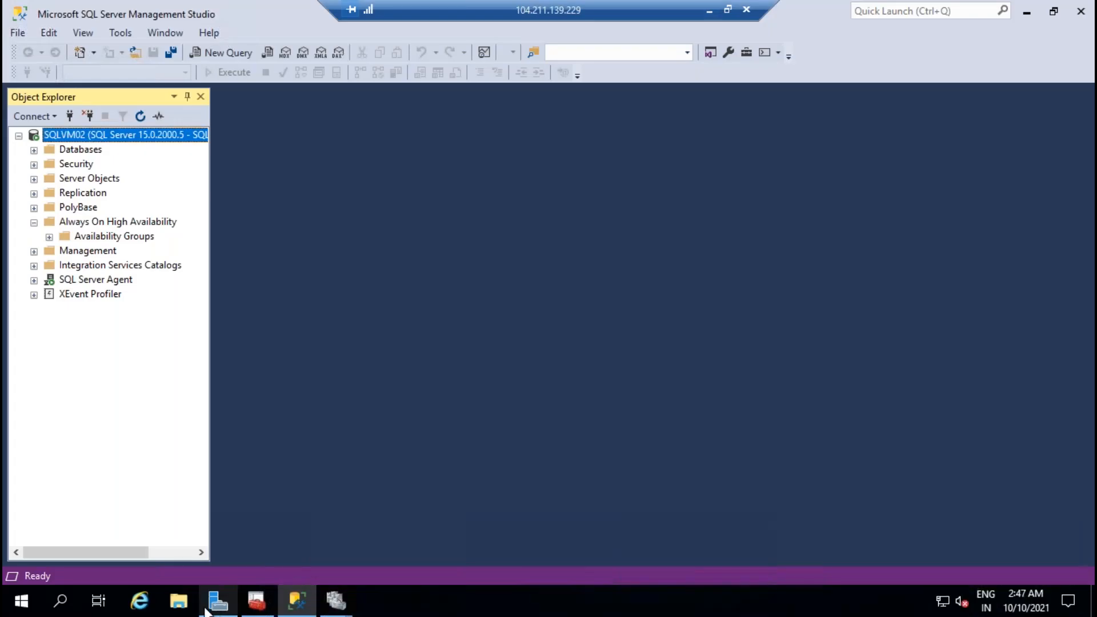
{"action": "left_click", "coordinate": [218, 601]}
{"action": "left_click", "coordinate": [73, 119]}
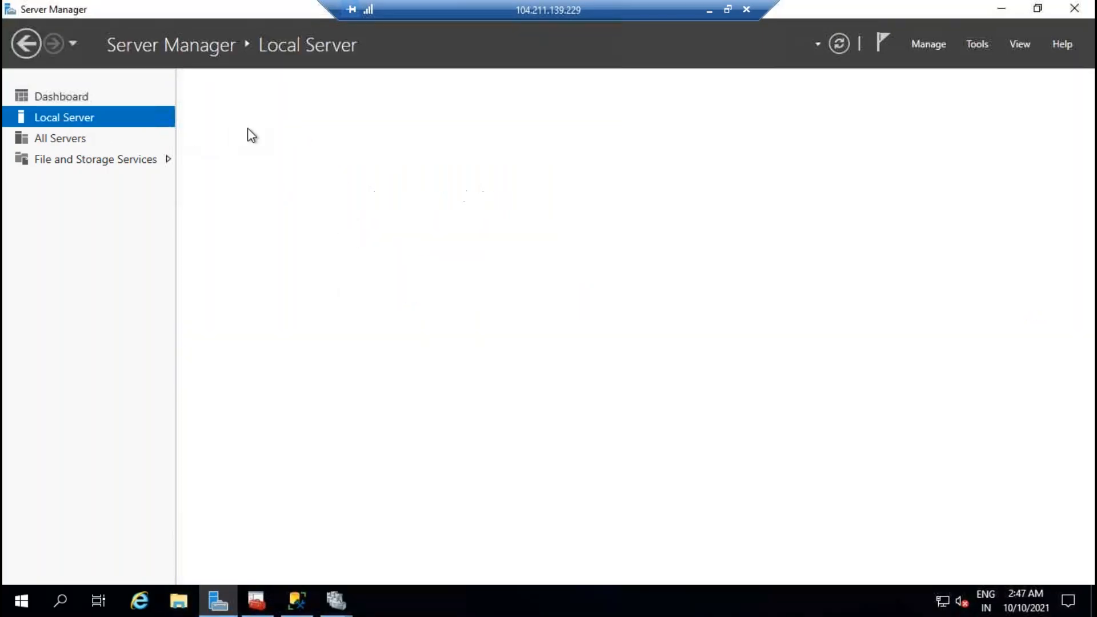
Step: Create a new folder named backups on SQLVM02's C: drive
{"action": "left_click", "coordinate": [179, 601]}
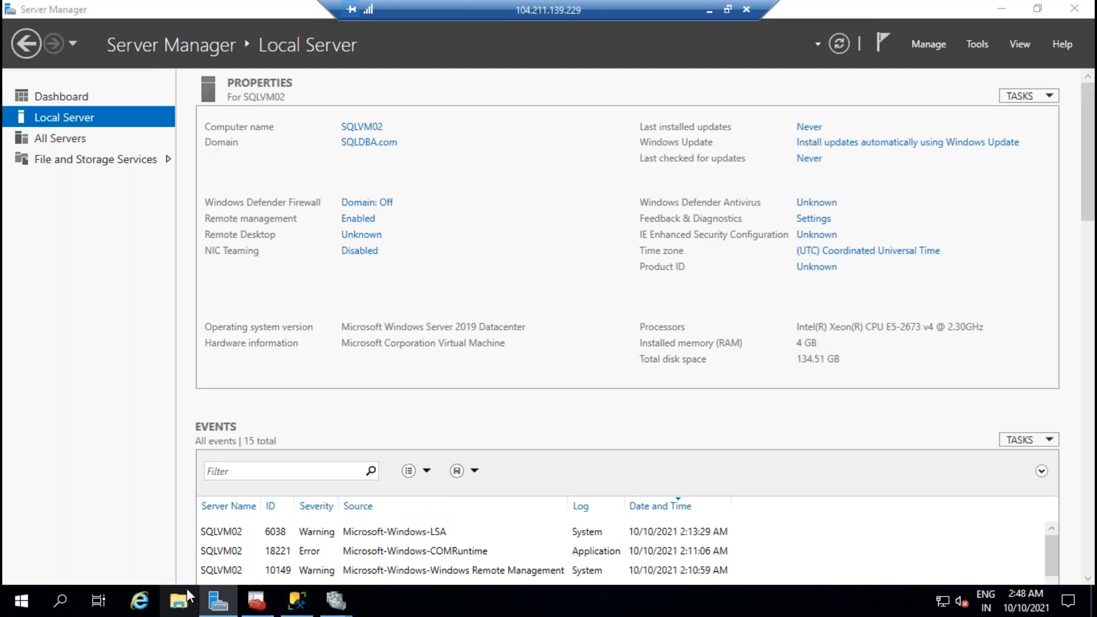
{"action": "left_click", "coordinate": [157, 257]}
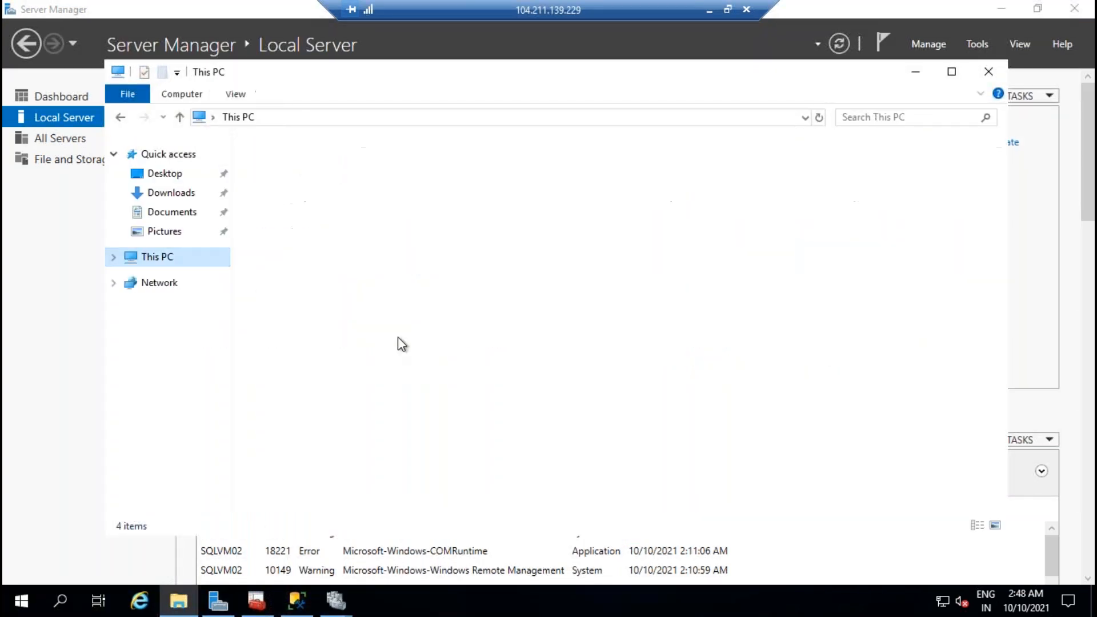
{"action": "double_click", "coordinate": [381, 351]}
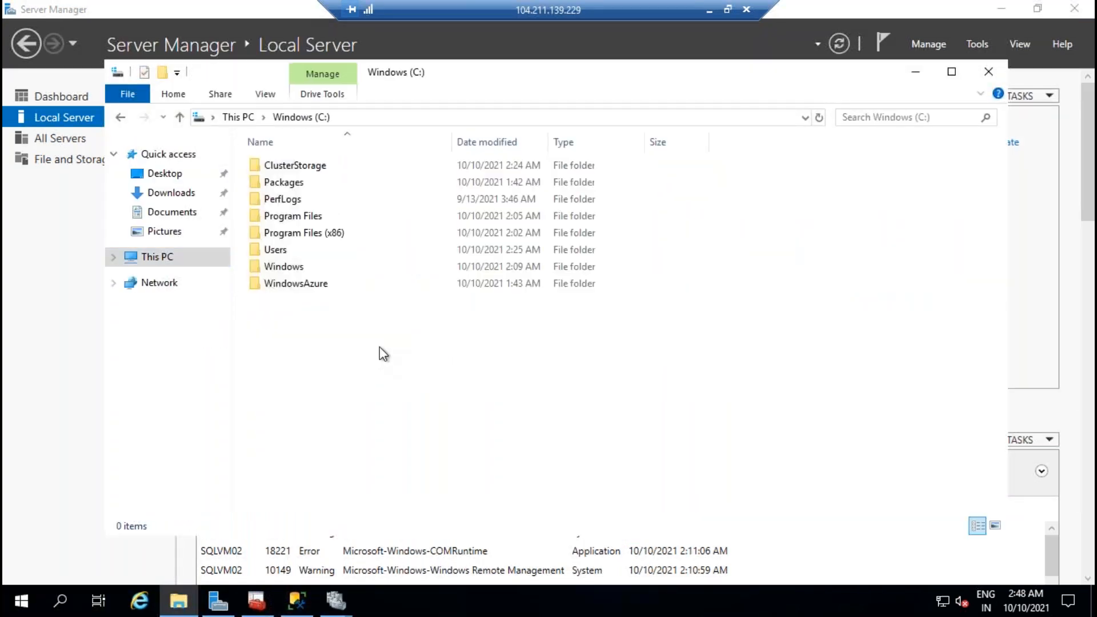
{"action": "right_click", "coordinate": [362, 329]}
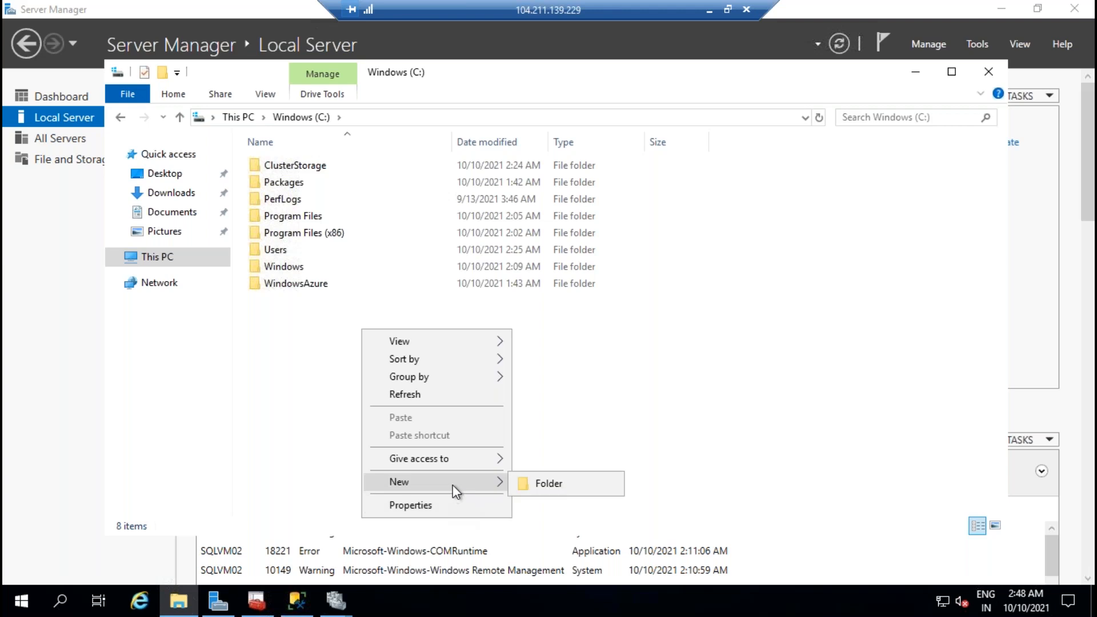
{"action": "left_click", "coordinate": [565, 486]}
{"action": "type", "text": "bacusp"}
{"action": "key", "text": "BackSpace"}
{"action": "key", "text": "BackSpace"}
{"action": "key", "text": "BackSpace"}
{"action": "type", "text": "kups"}
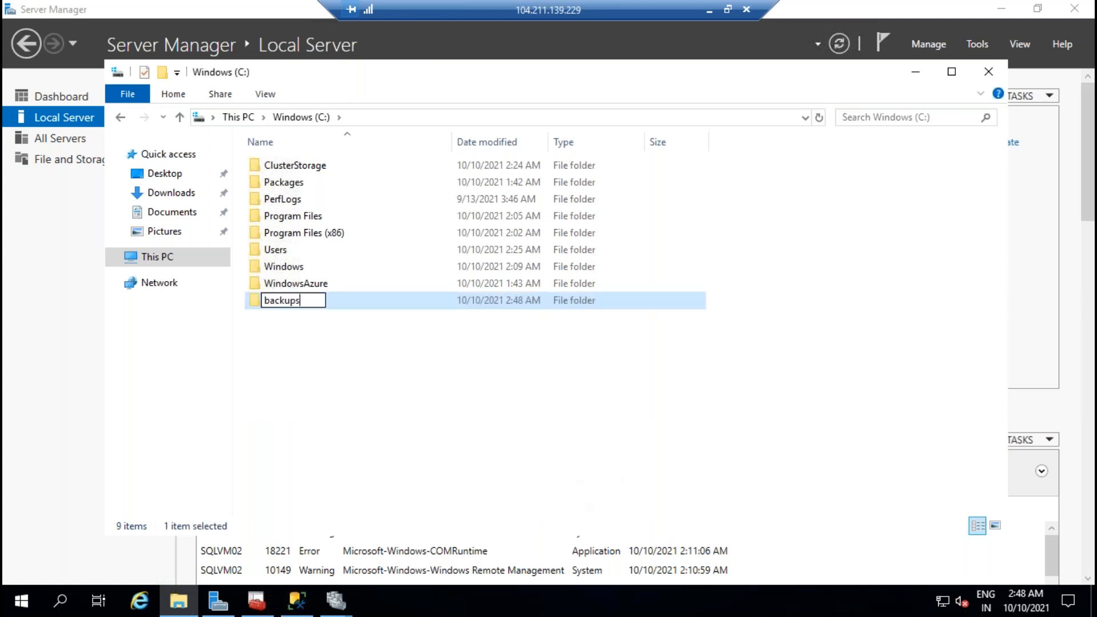
{"action": "key", "text": "Return"}
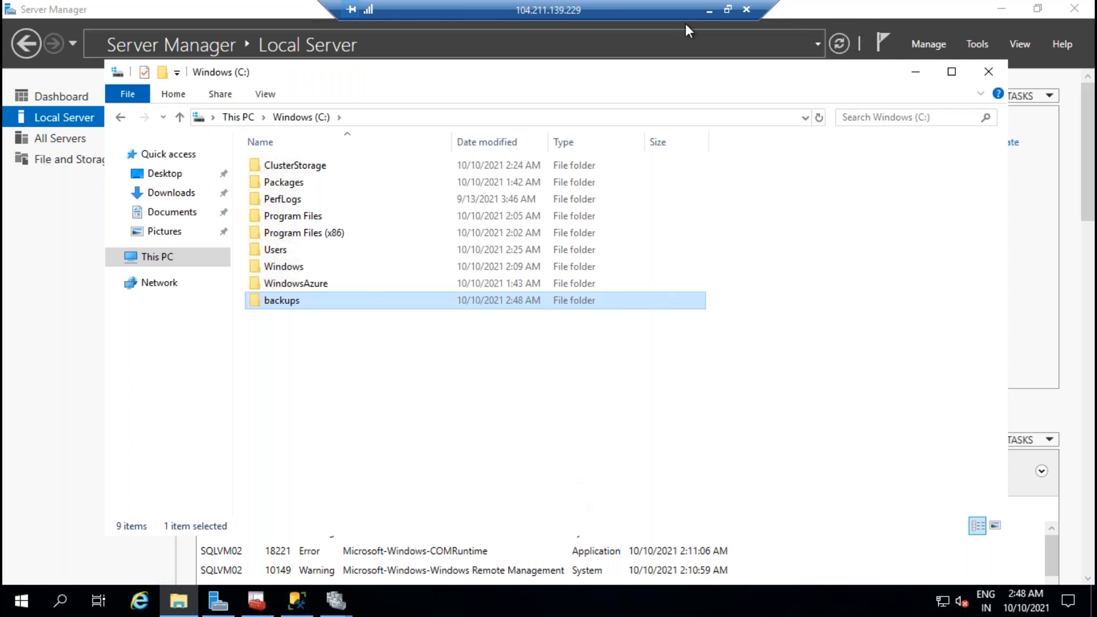
Step: Leave the SQLVM02 session and return to the 104.211.165.83 SQLVM01 session
{"action": "left_click", "coordinate": [708, 10]}
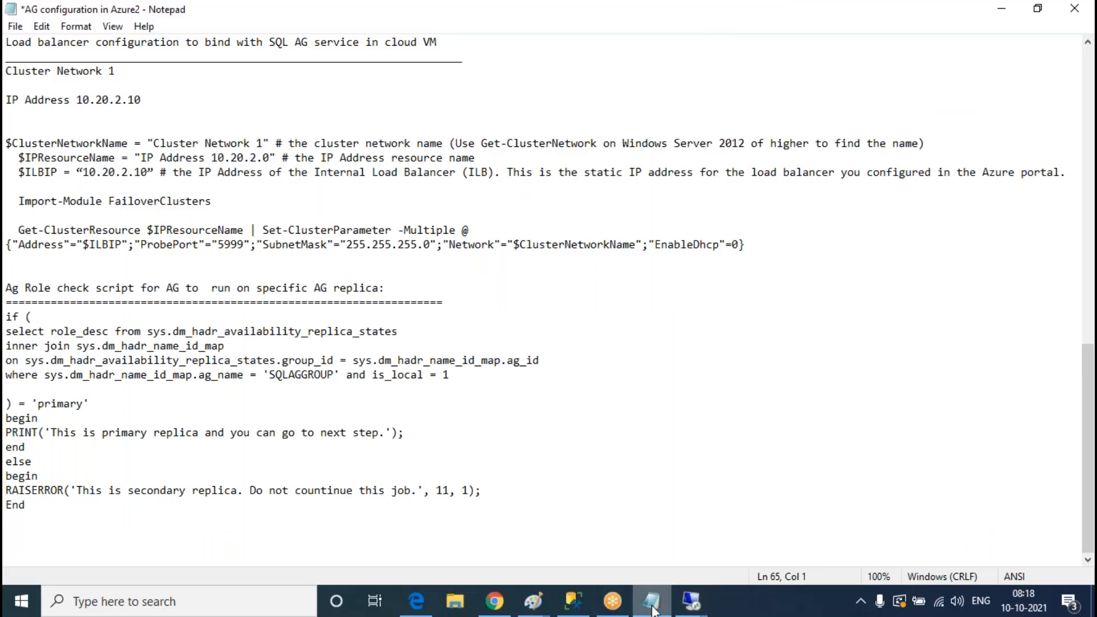
{"action": "mouse_move", "coordinate": [687, 608]}
{"action": "left_click", "coordinate": [726, 554]}
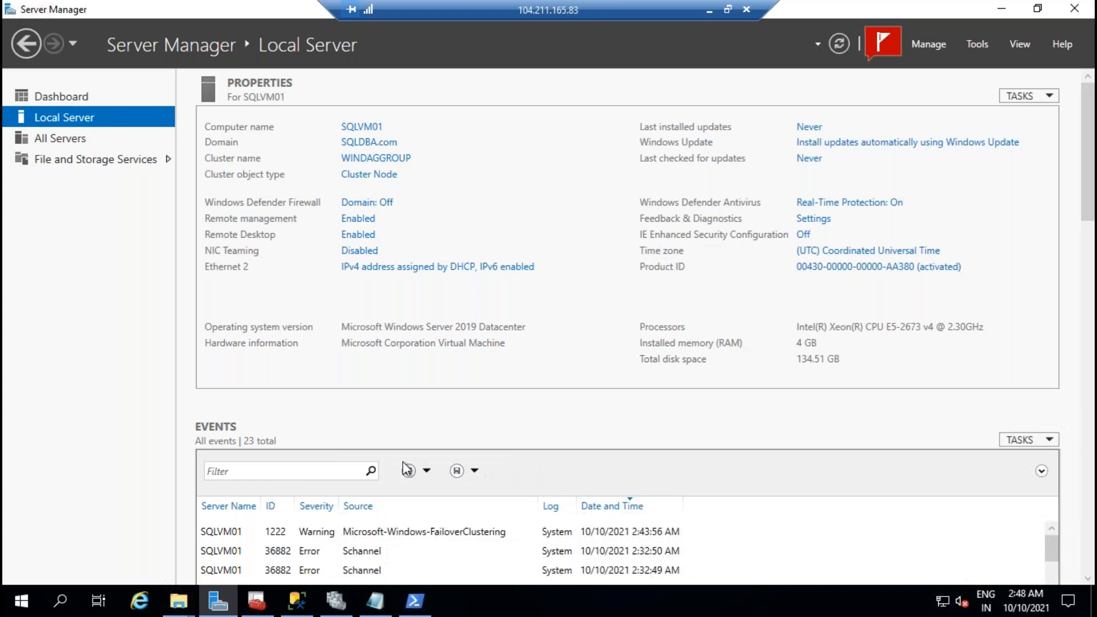
Step: Under SQL Server Agent on SQLVM01, start a new agent job and cancel it
{"action": "left_click", "coordinate": [307, 611]}
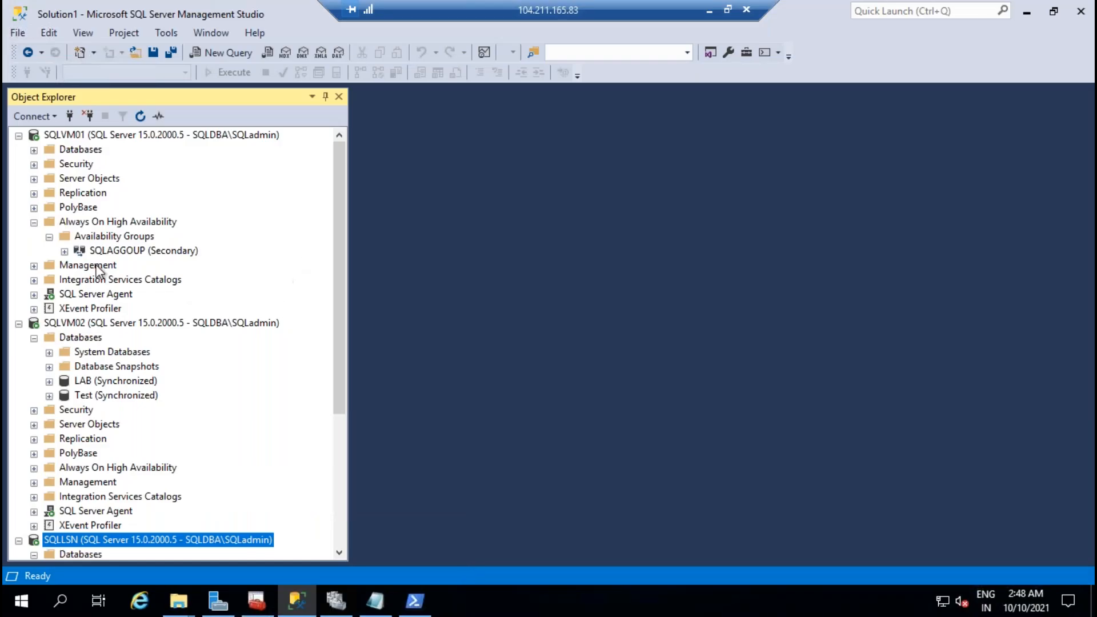
{"action": "left_click", "coordinate": [34, 294]}
{"action": "right_click", "coordinate": [83, 309]}
{"action": "left_click", "coordinate": [147, 320]}
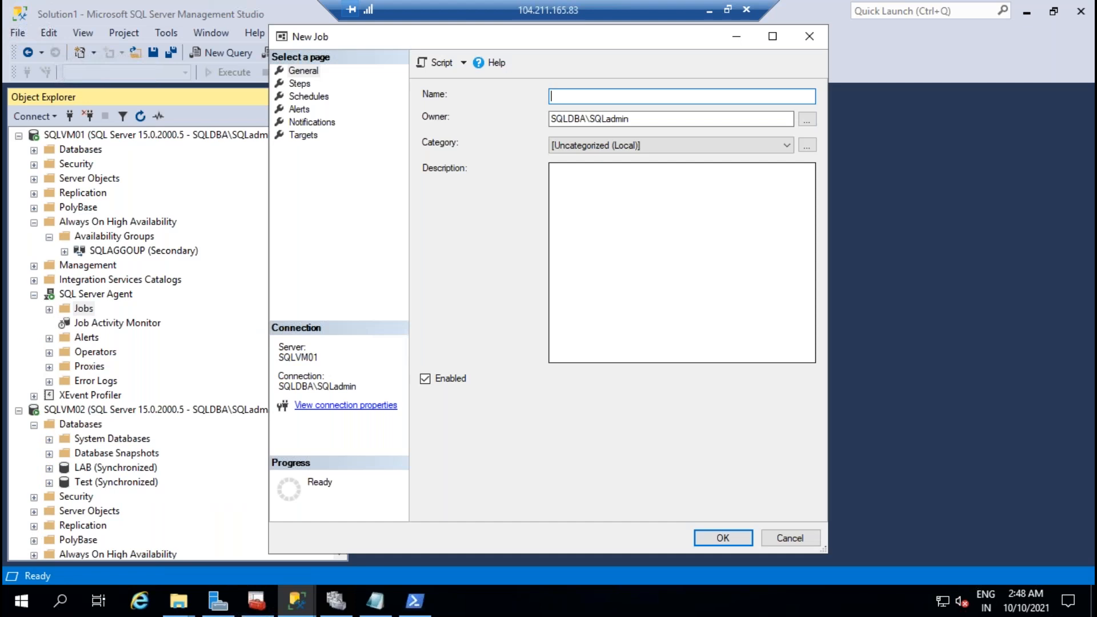
{"action": "left_click", "coordinate": [789, 538]}
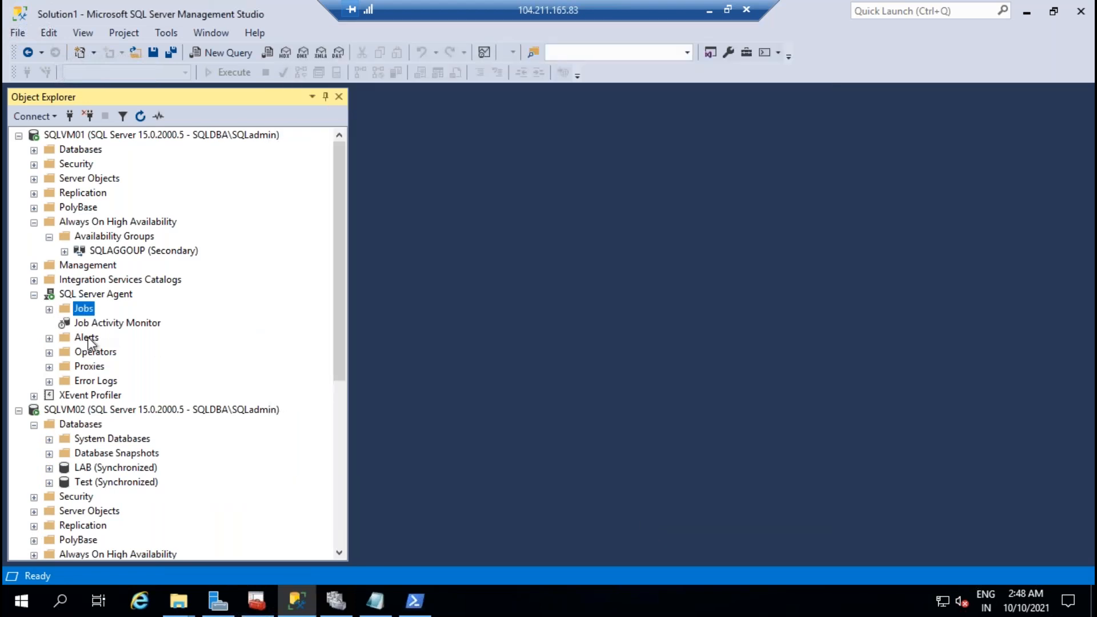
{"action": "left_click", "coordinate": [34, 295]}
Step: Start a New Maintenance Plan from SQLVM01's Management > Maintenance Plans folder
{"action": "left_click", "coordinate": [35, 223]}
{"action": "left_click", "coordinate": [34, 237]}
{"action": "left_click", "coordinate": [50, 309]}
{"action": "right_click", "coordinate": [111, 312]}
{"action": "left_click", "coordinate": [181, 321]}
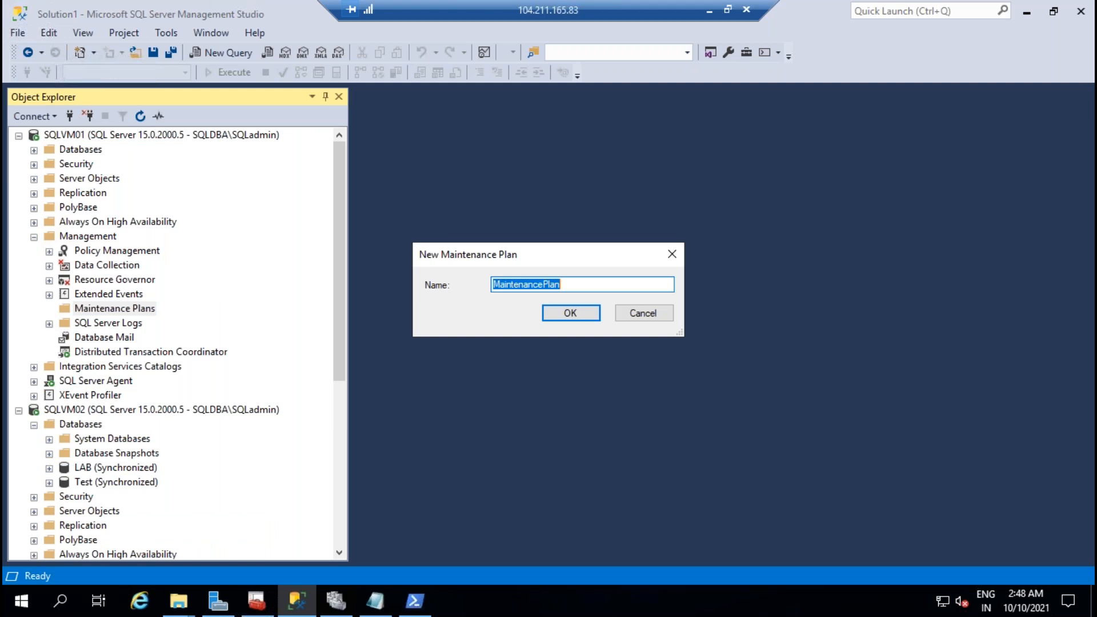
Step: Name the new maintenance plan ALL-DBsbackups
{"action": "type", "text": "AUDB"}
{"action": "key", "text": "BackSpace"}
{"action": "key", "text": "BackSpace"}
{"action": "key", "text": "BackSpace"}
{"action": "key", "text": "BackSpace"}
{"action": "type", "text": "I"}
{"action": "type", "text": "AL"}
{"action": "type", "text": "L"}
{"action": "type", "text": "-DBabac"}
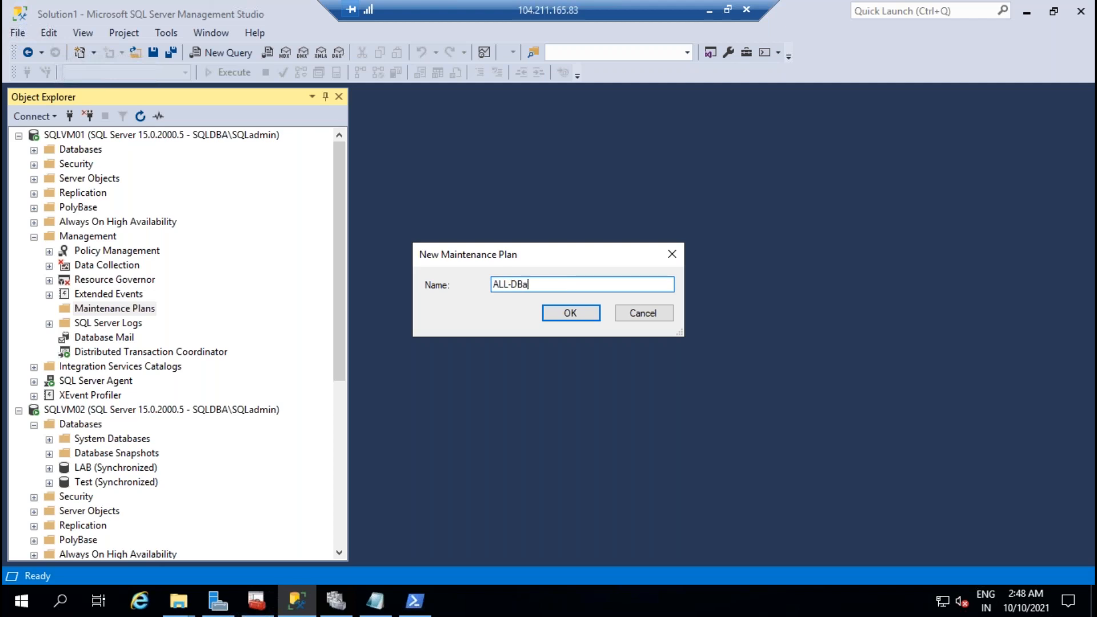
{"action": "key", "text": "BackSpace"}
{"action": "key", "text": "BackSpace"}
{"action": "key", "text": "BackSpace"}
{"action": "key", "text": "BackSpace"}
{"action": "type", "text": "sbackusp"}
{"action": "key", "text": "BackSpace"}
{"action": "key", "text": "BackSpace"}
{"action": "key", "text": "BackSpace"}
{"action": "type", "text": "up"}
{"action": "key", "text": "Return"}
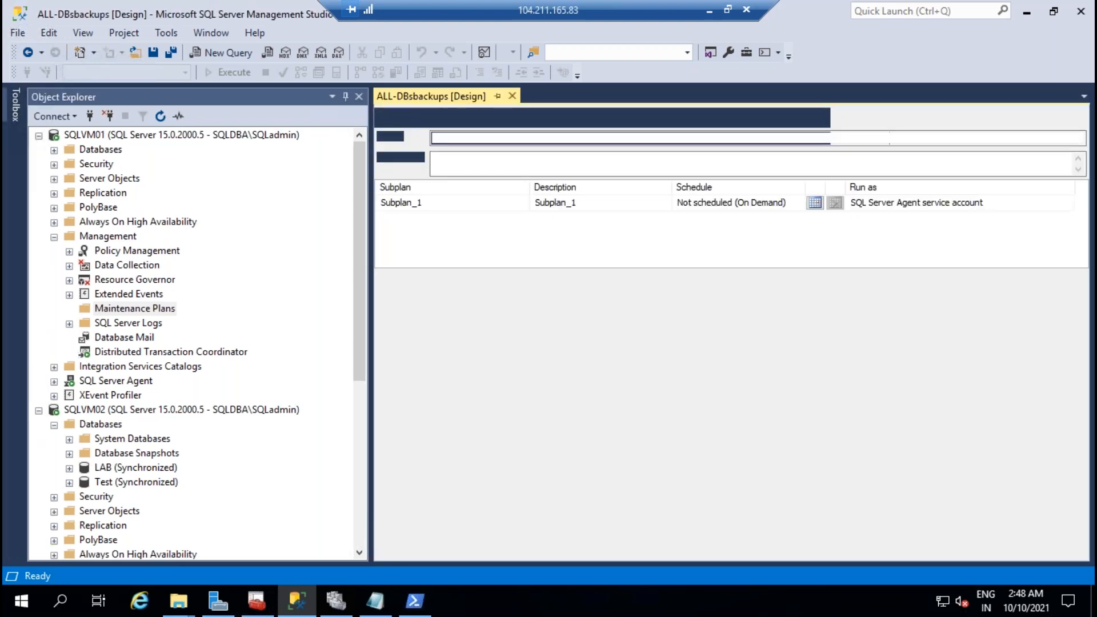
Step: Add a Back Up Database Task from the Toolbox to the Subplan_1 design surface
{"action": "left_click", "coordinate": [15, 105]}
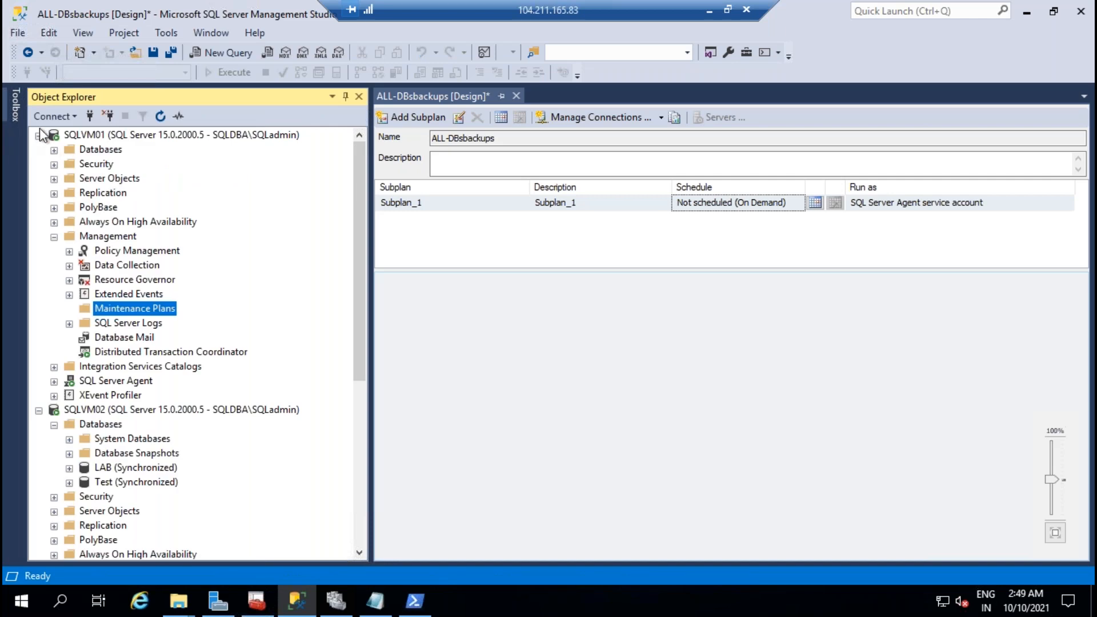
{"action": "left_click", "coordinate": [9, 111]}
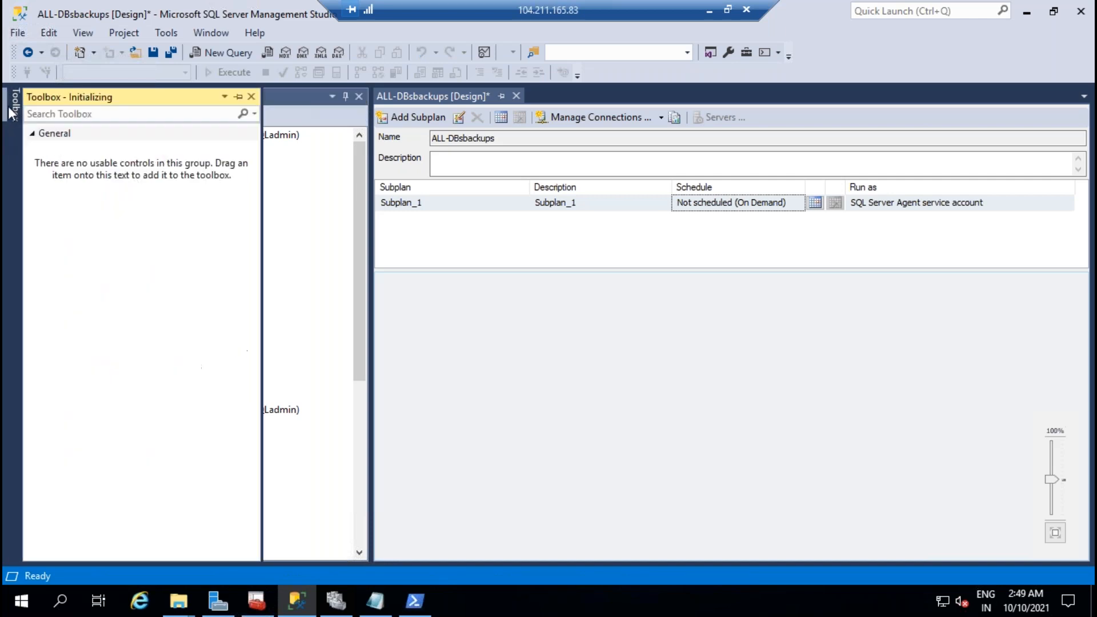
{"action": "left_click", "coordinate": [34, 133]}
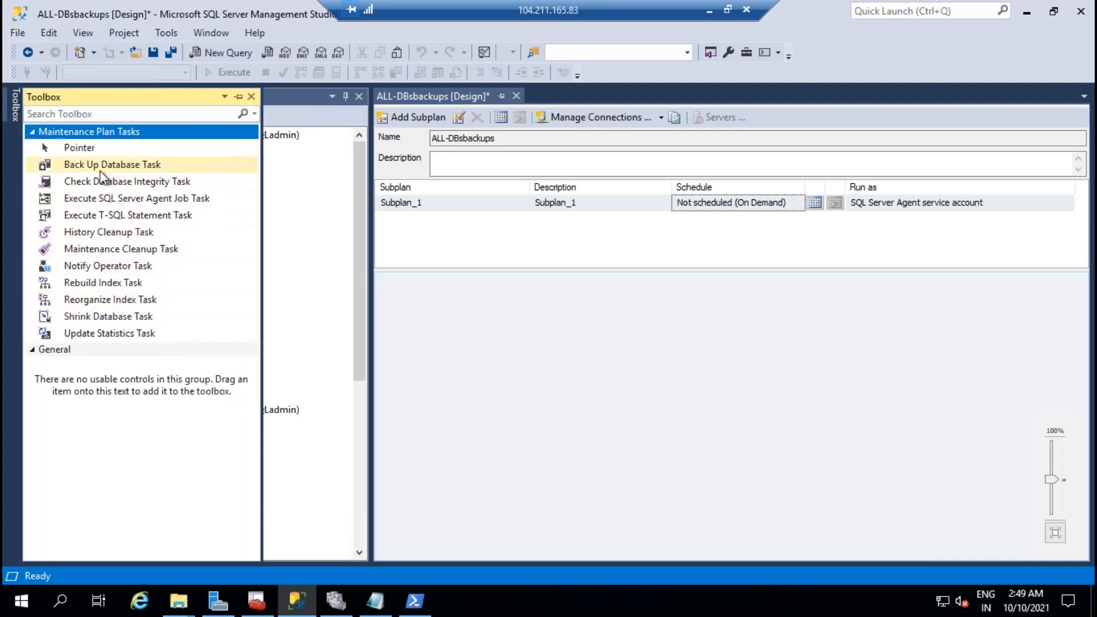
{"action": "left_click_drag", "start_coordinate": [103, 165], "coordinate": [642, 336]}
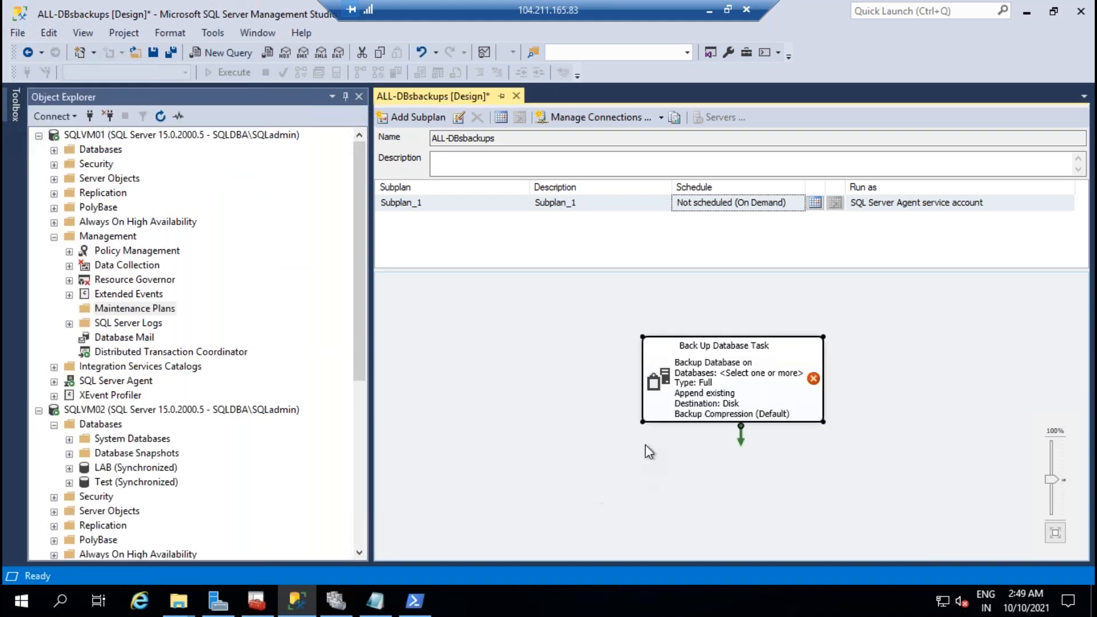
Step: Set the Back Up Database Task to back up all databases
{"action": "double_click", "coordinate": [706, 384]}
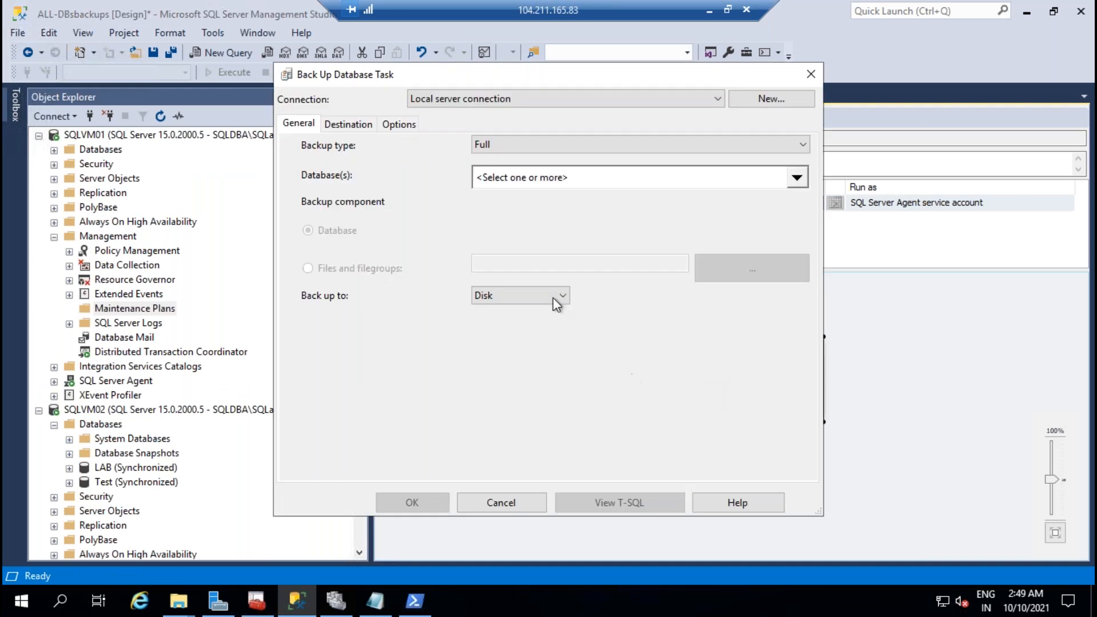
{"action": "left_click", "coordinate": [796, 177]}
{"action": "left_click", "coordinate": [539, 261]}
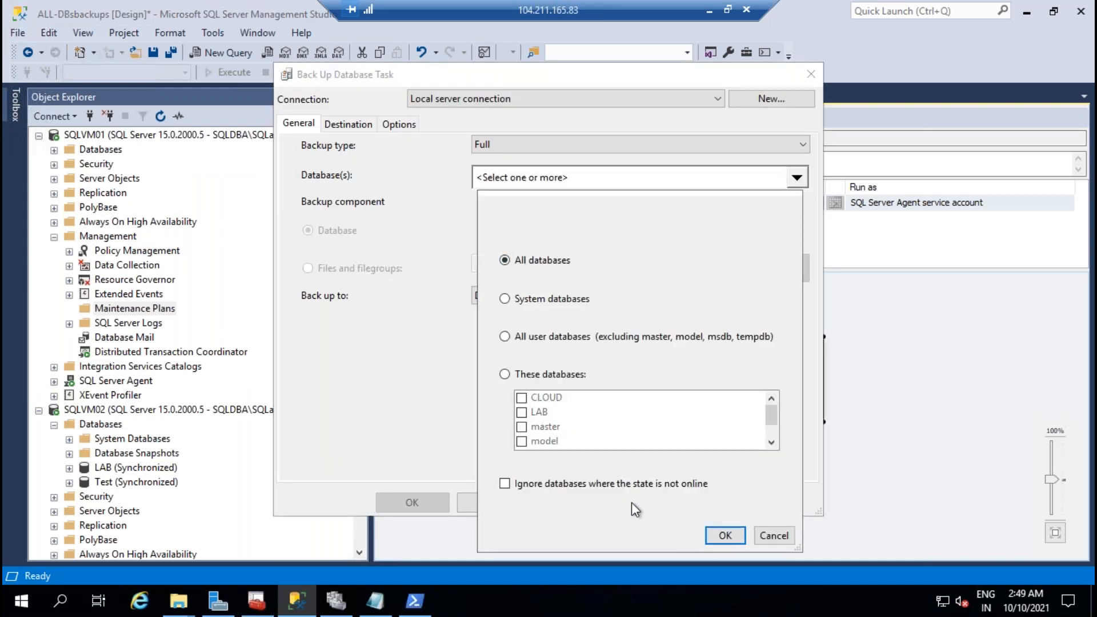
{"action": "left_click", "coordinate": [725, 535]}
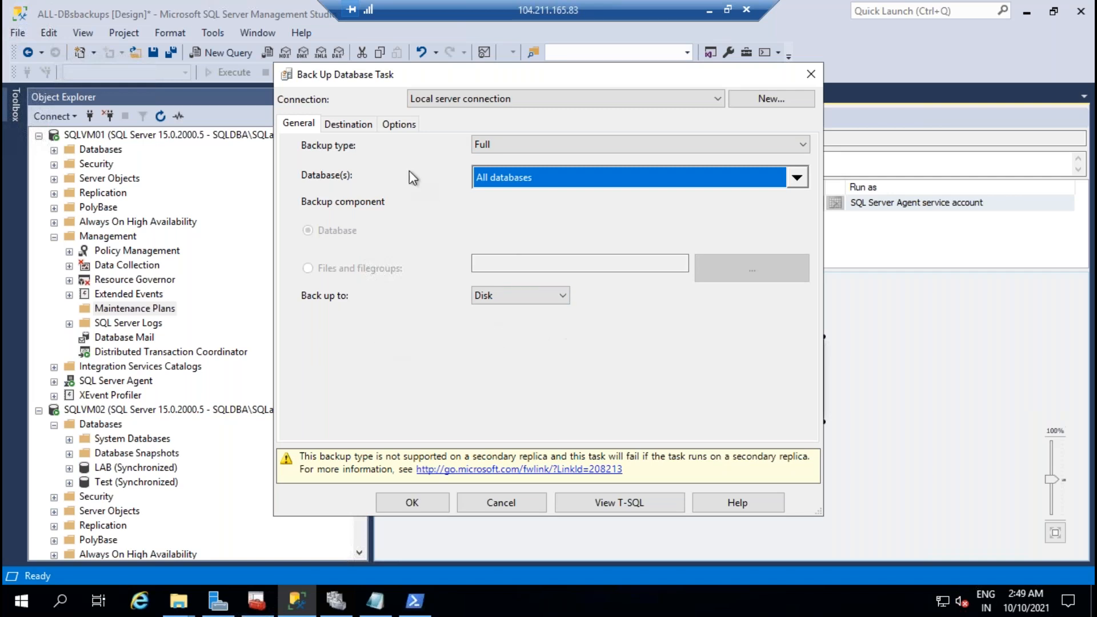
Step: Point the backup destination at C:\backups with a sub-directory for each database
{"action": "left_click", "coordinate": [348, 124]}
{"action": "left_click", "coordinate": [312, 297]}
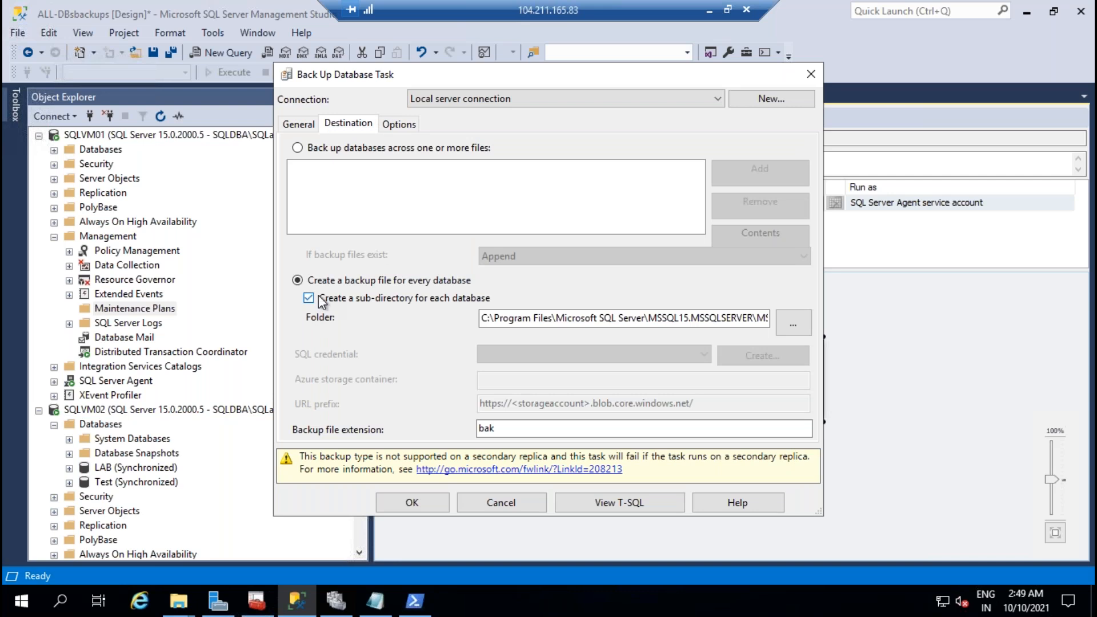
{"action": "mouse_move", "coordinate": [192, 605]}
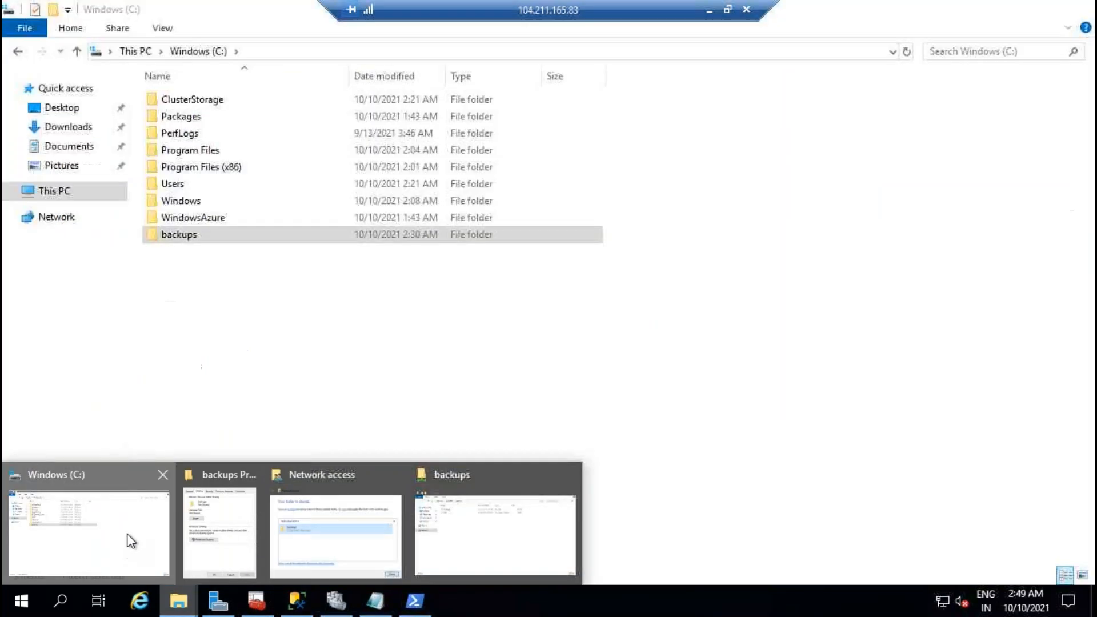
{"action": "left_click", "coordinate": [127, 538]}
{"action": "double_click", "coordinate": [196, 234]}
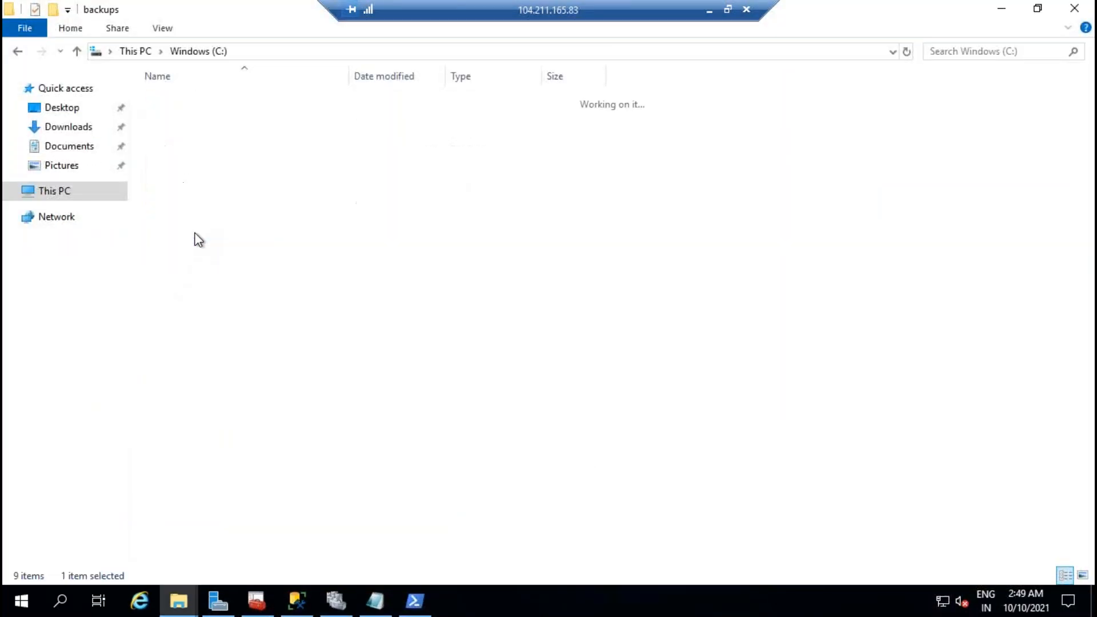
{"action": "left_click", "coordinate": [325, 53]}
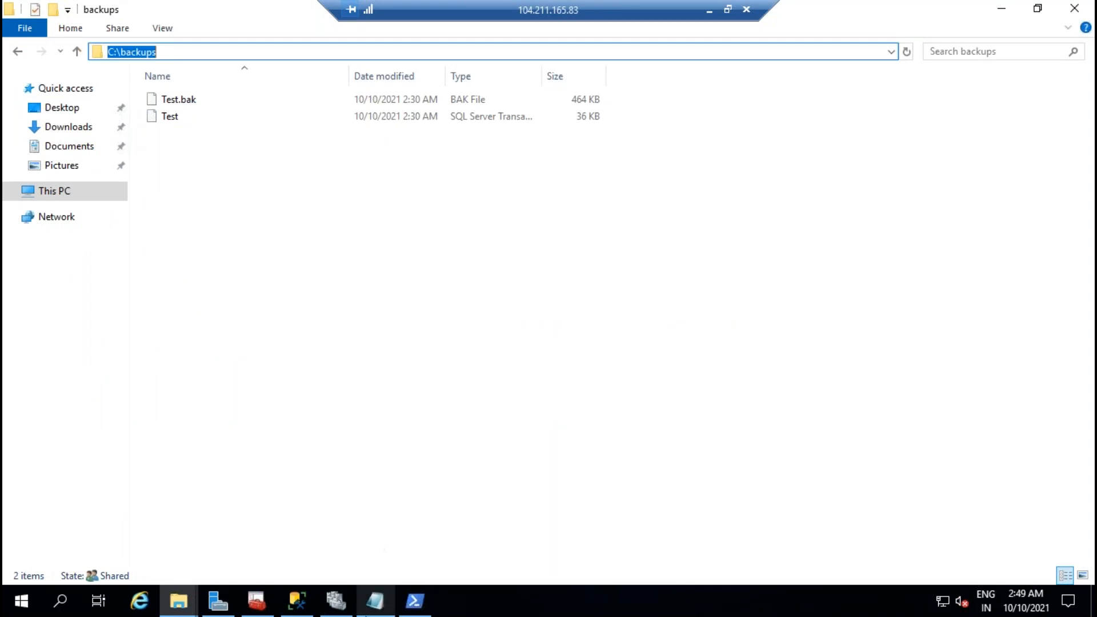
{"action": "left_click", "coordinate": [298, 600]}
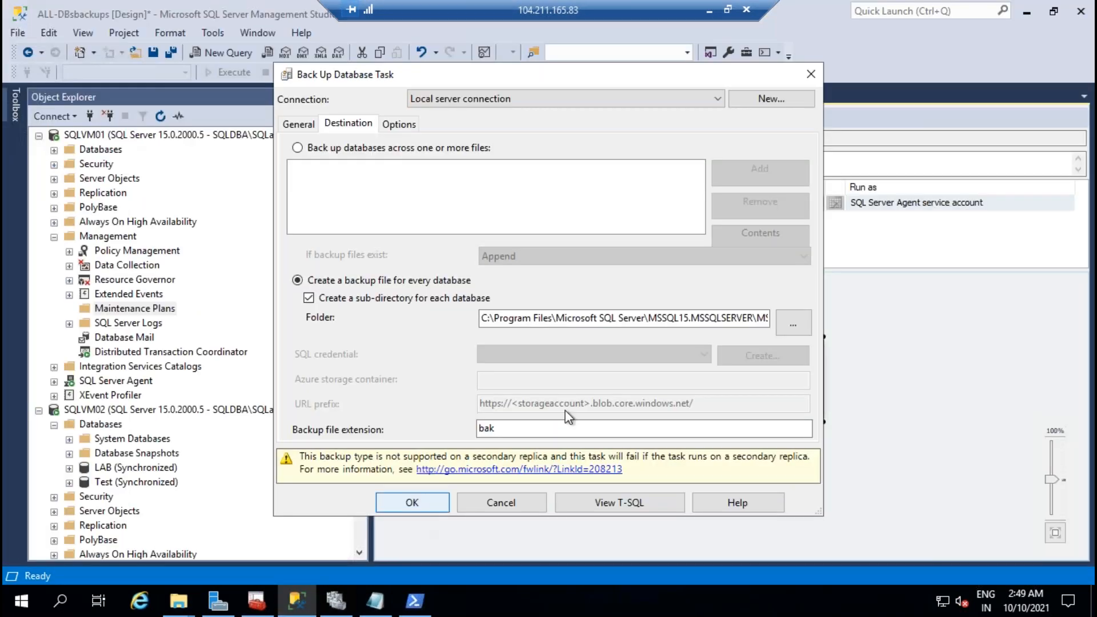
{"action": "double_click", "coordinate": [573, 317]}
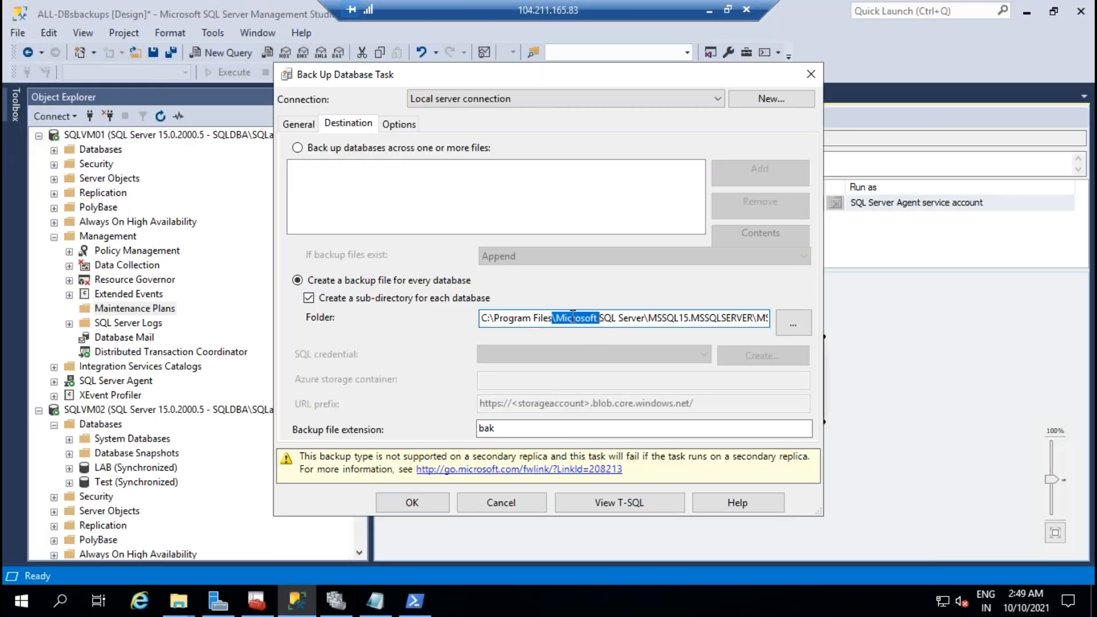
{"action": "key", "text": "ctrl+a"}
{"action": "key", "text": "BackSpace"}
{"action": "type", "text": "C:\backups"}
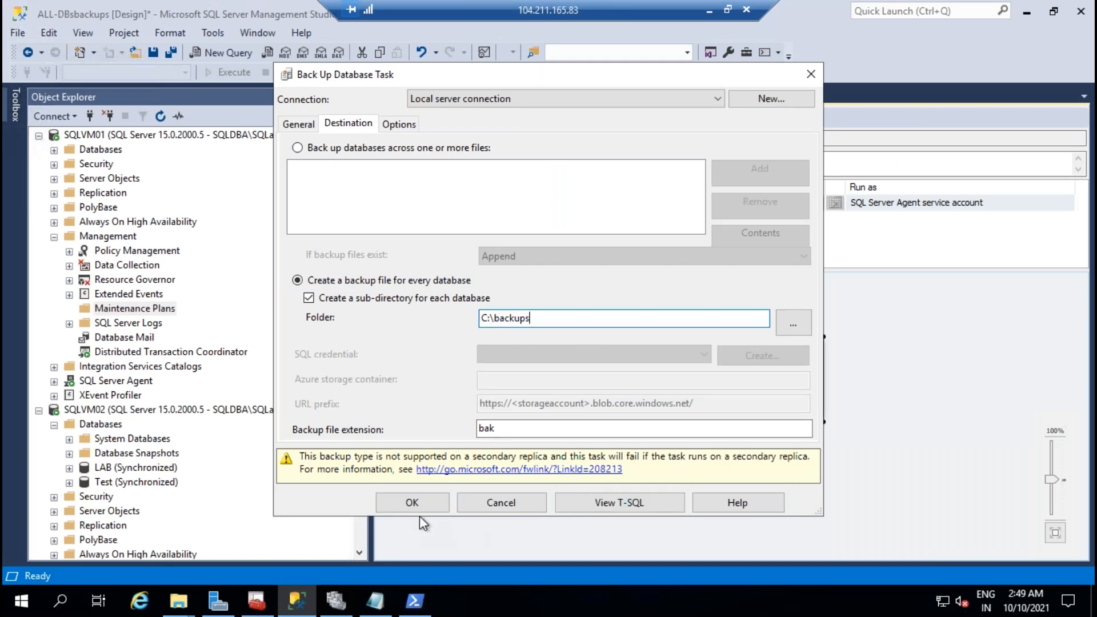
Step: Turn on ignore replica priority for availability databases and apply the task settings
{"action": "left_click", "coordinate": [412, 128]}
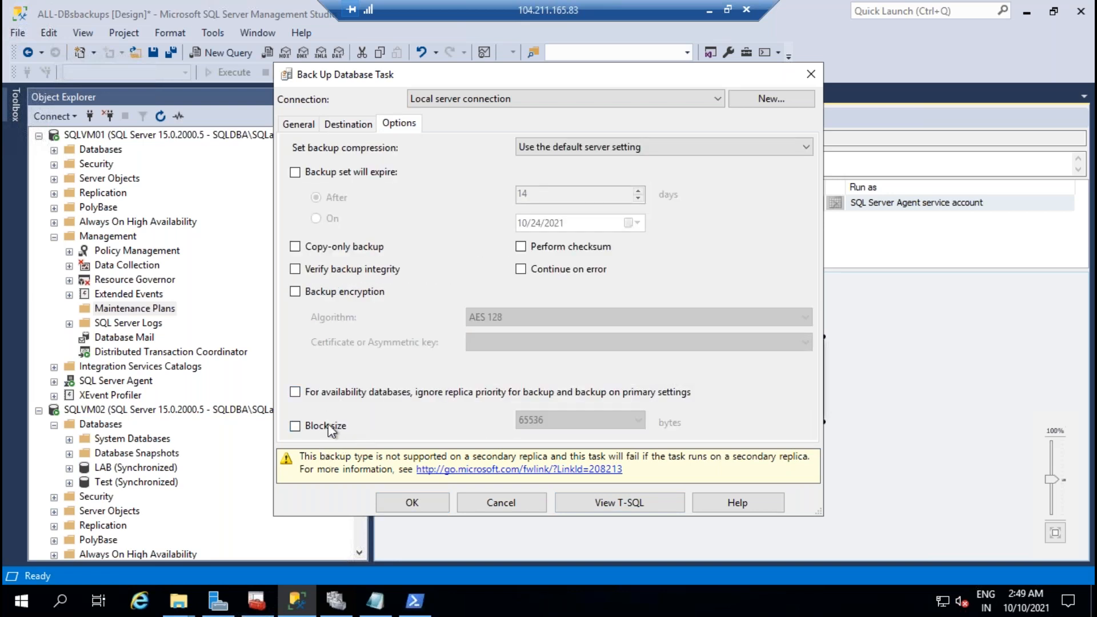
{"action": "left_click", "coordinate": [310, 395]}
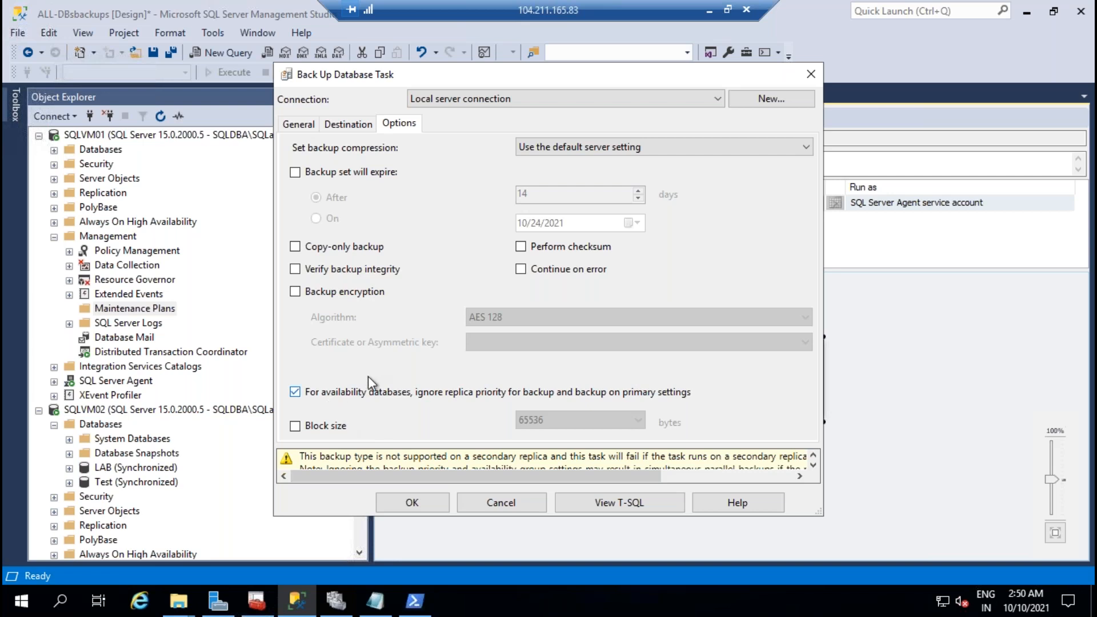
{"action": "left_click", "coordinate": [412, 502]}
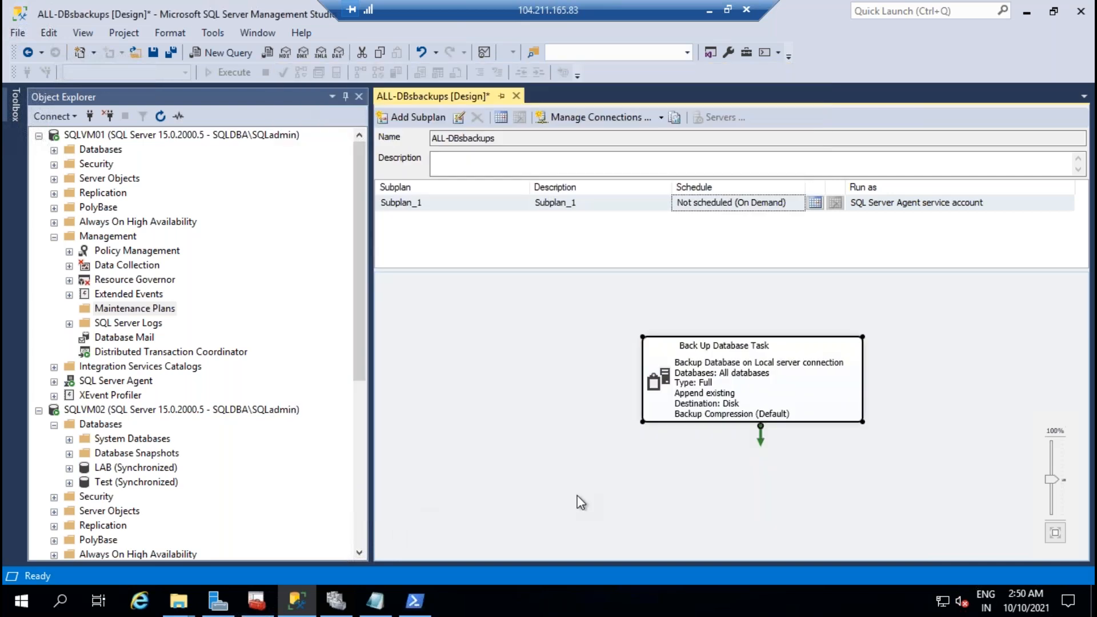
Step: Save the SQLVM01 plan and copy its name, ALL-DBsbackups
{"action": "left_click", "coordinate": [153, 53]}
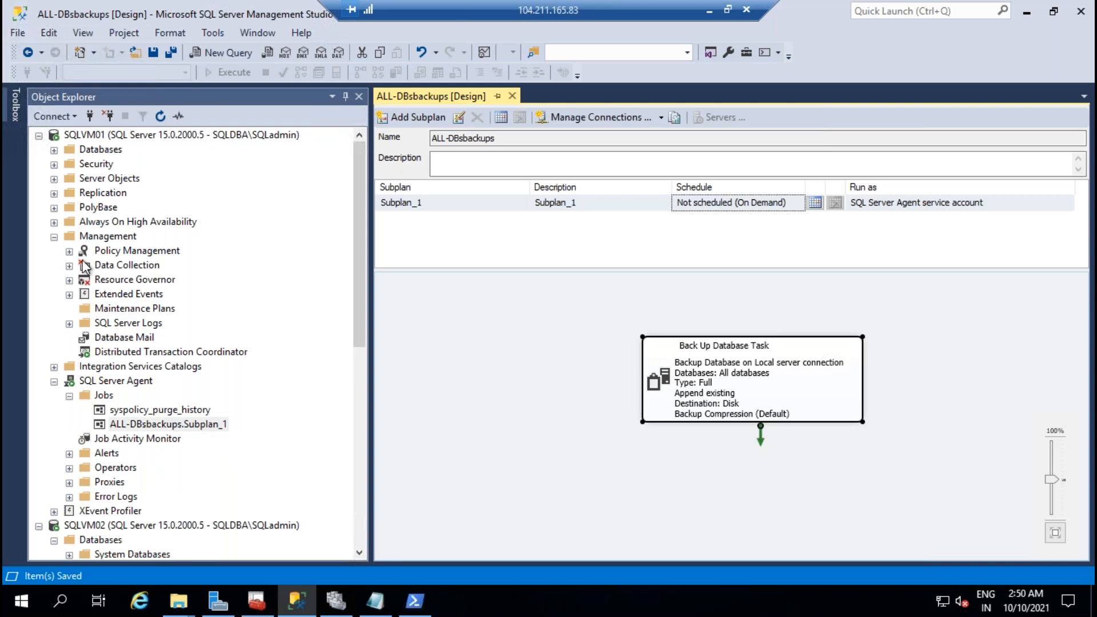
{"action": "left_click", "coordinate": [54, 238]}
{"action": "scroll", "coordinate": [183, 362], "scroll_direction": "down", "scroll_amount": 4}
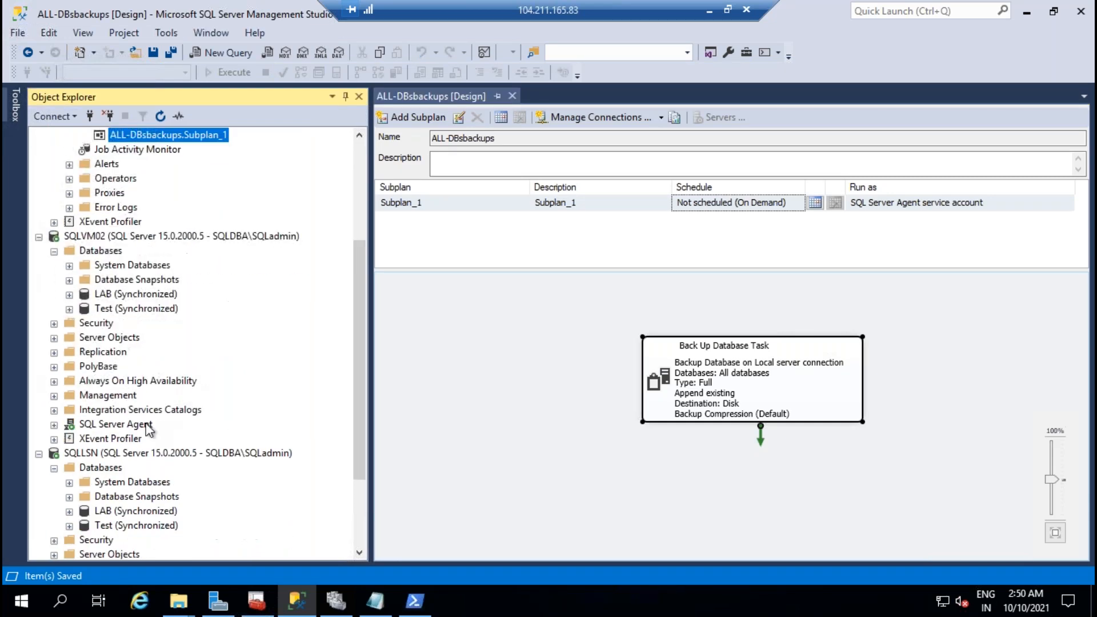
{"action": "left_click", "coordinate": [53, 396]}
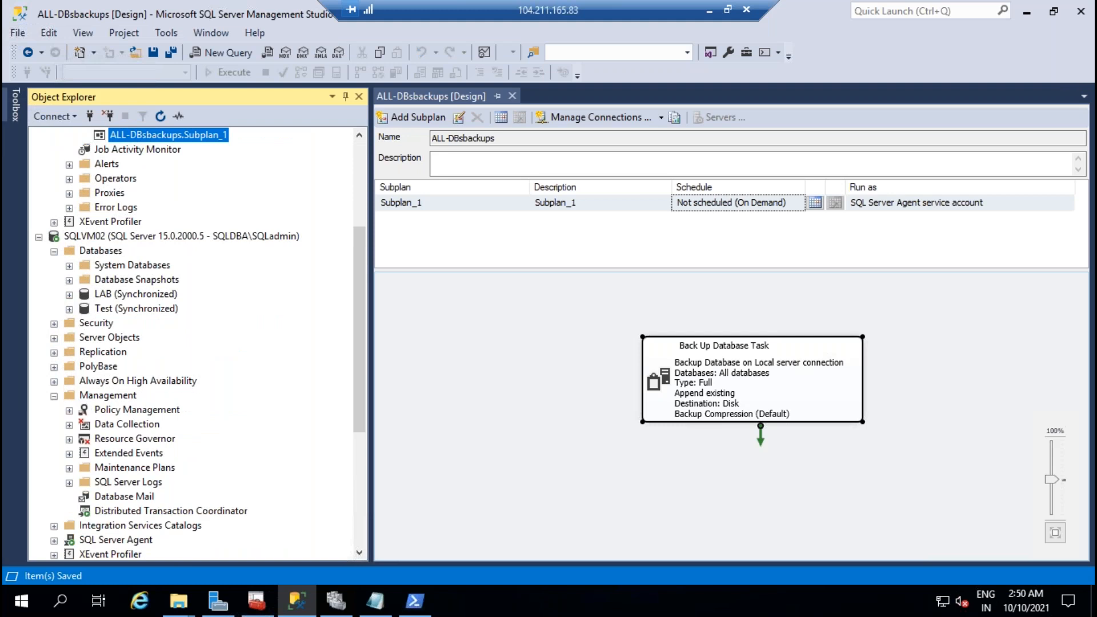
{"action": "left_click", "coordinate": [453, 139]}
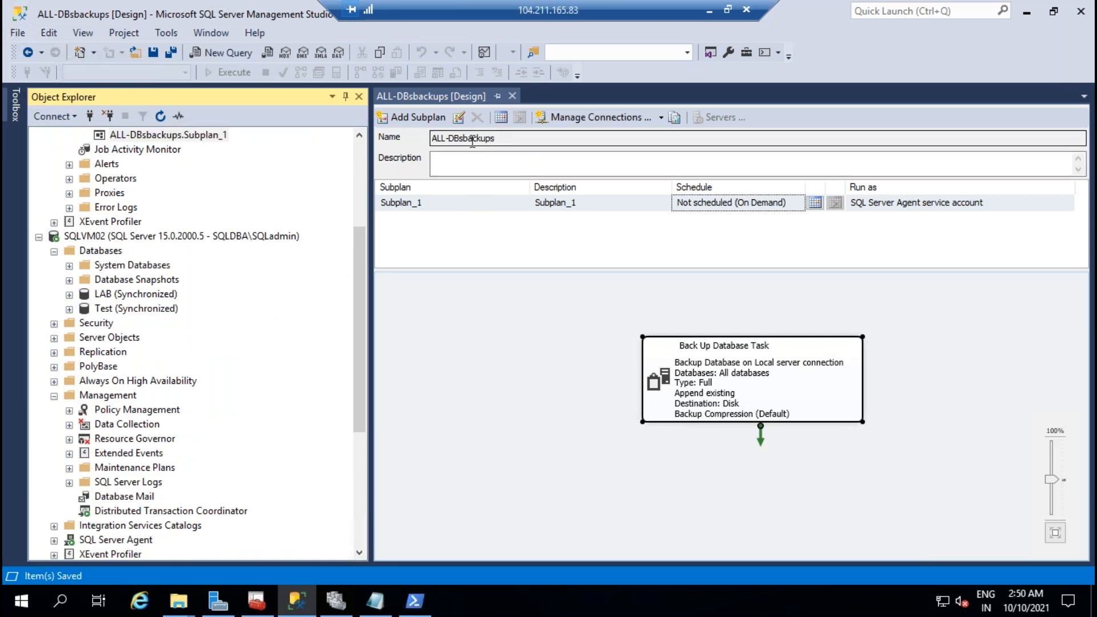
{"action": "right_click", "coordinate": [453, 138]}
{"action": "left_click", "coordinate": [495, 186]}
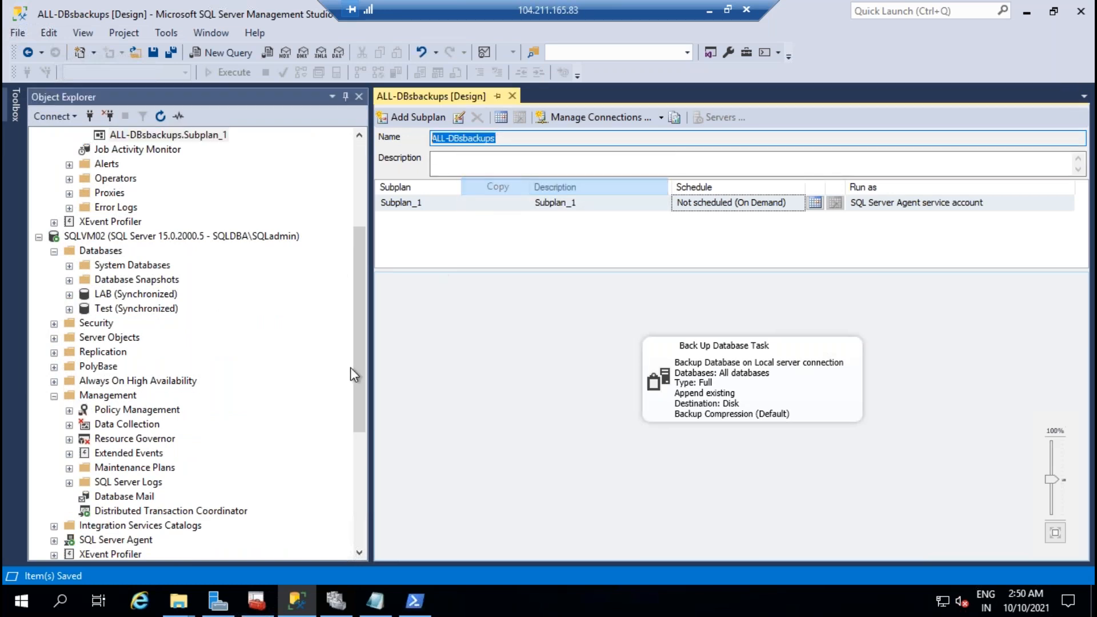
Step: Create a new maintenance plan on SQLVM02 named ALL-DBsbackups
{"action": "left_click", "coordinate": [70, 467]}
{"action": "right_click", "coordinate": [171, 468]}
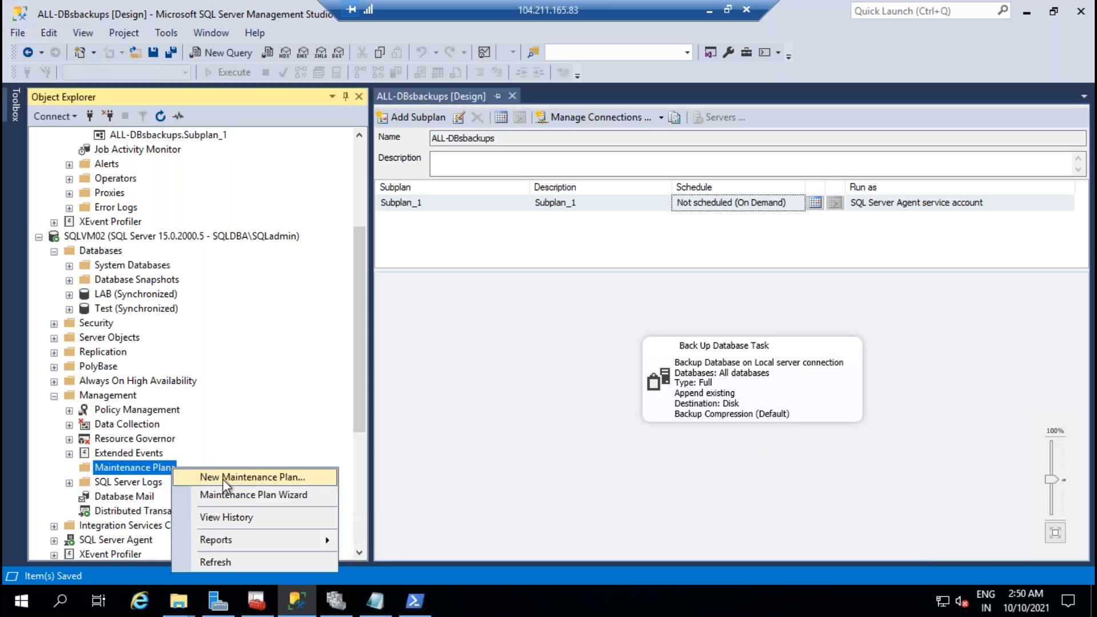
{"action": "left_click", "coordinate": [222, 478]}
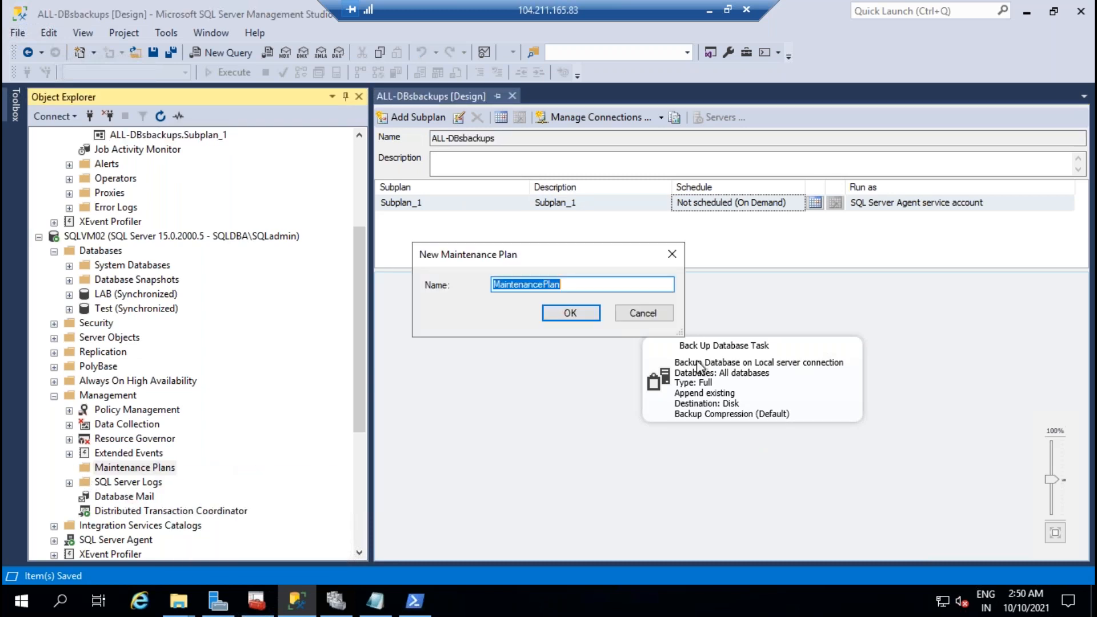
{"action": "key", "text": "BackSpace"}
{"action": "right_click", "coordinate": [573, 284]}
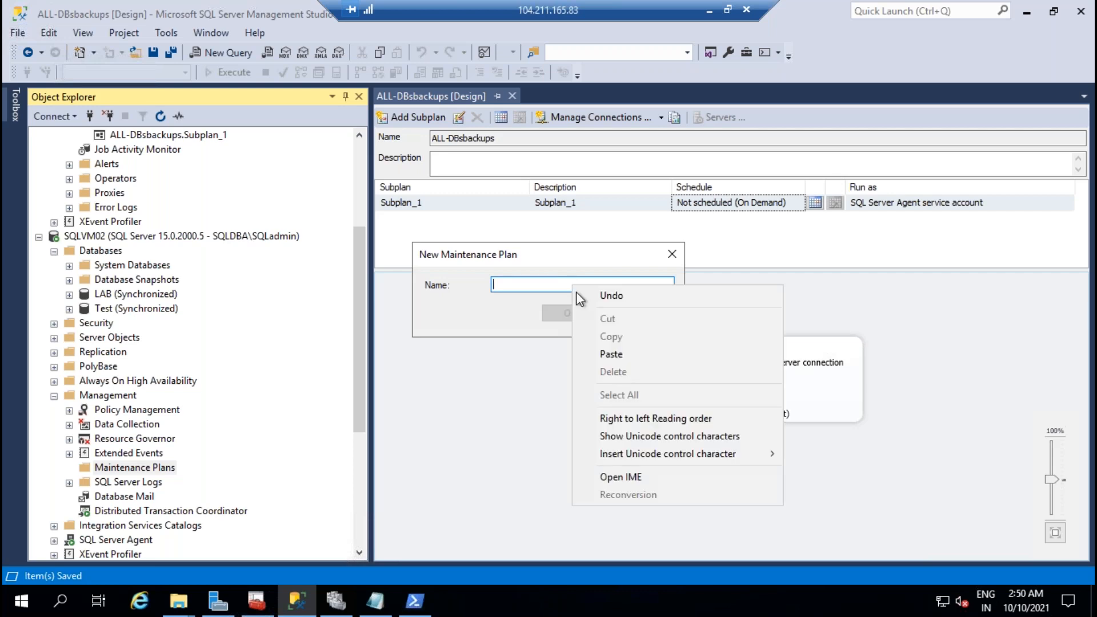
{"action": "left_click", "coordinate": [633, 357]}
{"action": "left_click", "coordinate": [585, 314]}
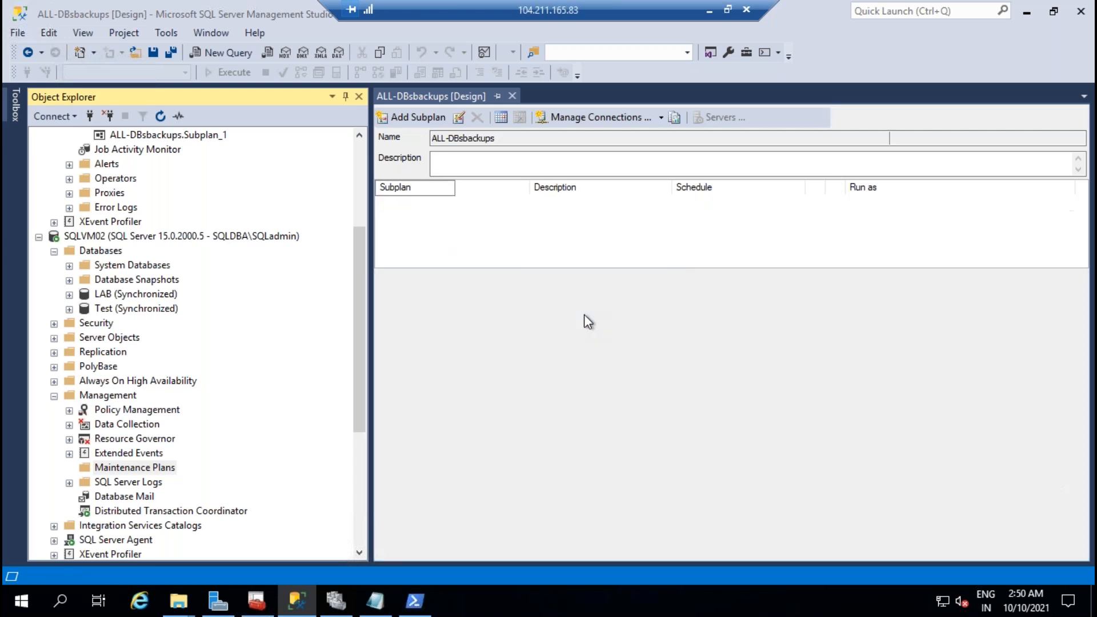
Step: Add a Back Up Database Task covering all databases, ignoring offline ones
{"action": "left_click", "coordinate": [17, 101]}
{"action": "left_click_drag", "start_coordinate": [116, 166], "coordinate": [582, 344]}
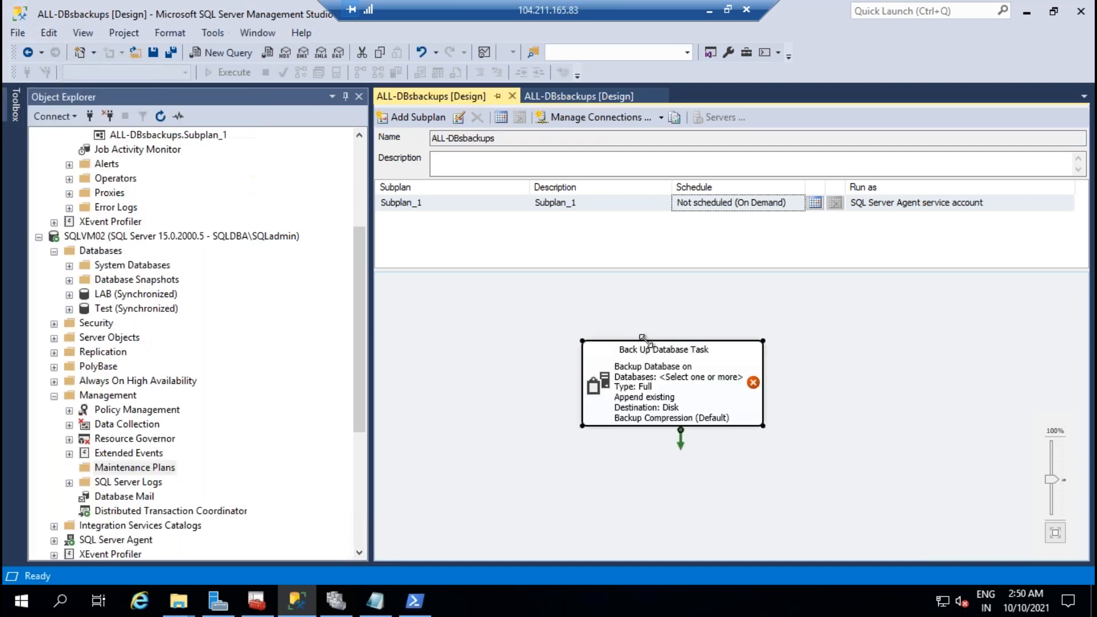
{"action": "double_click", "coordinate": [726, 386]}
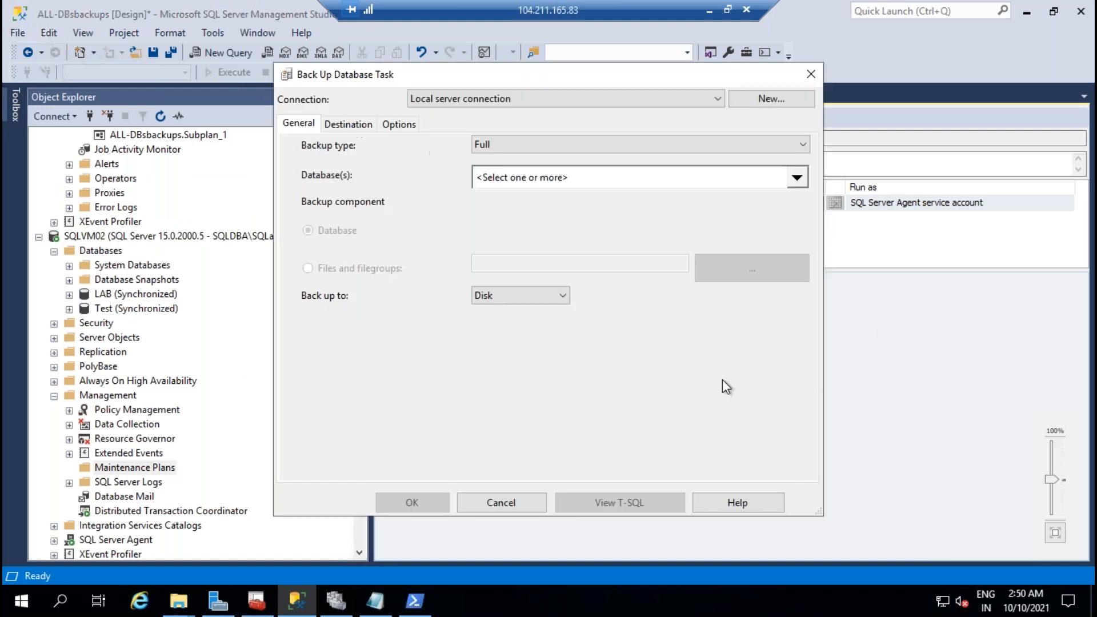
{"action": "left_click", "coordinate": [797, 178]}
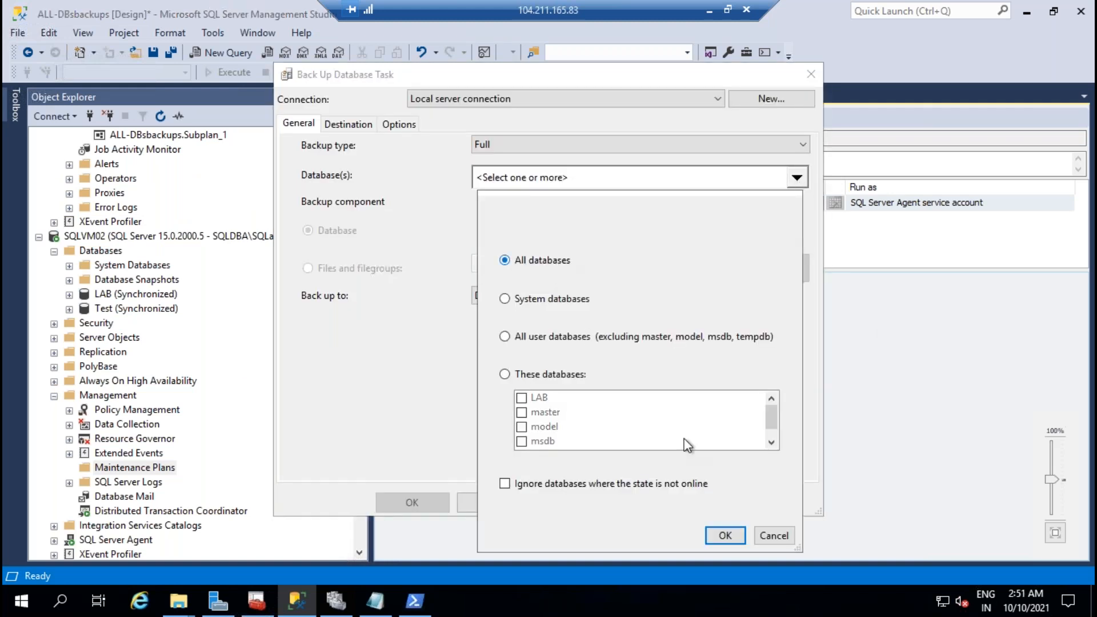
{"action": "left_click", "coordinate": [605, 484]}
{"action": "left_click", "coordinate": [722, 534]}
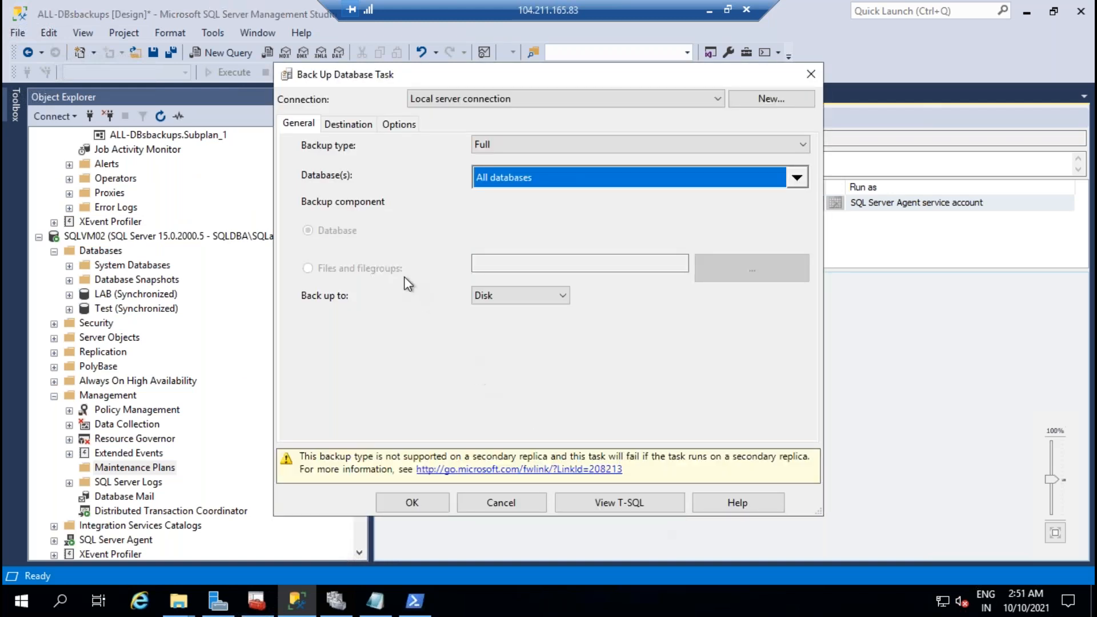
{"action": "left_click", "coordinate": [339, 125]}
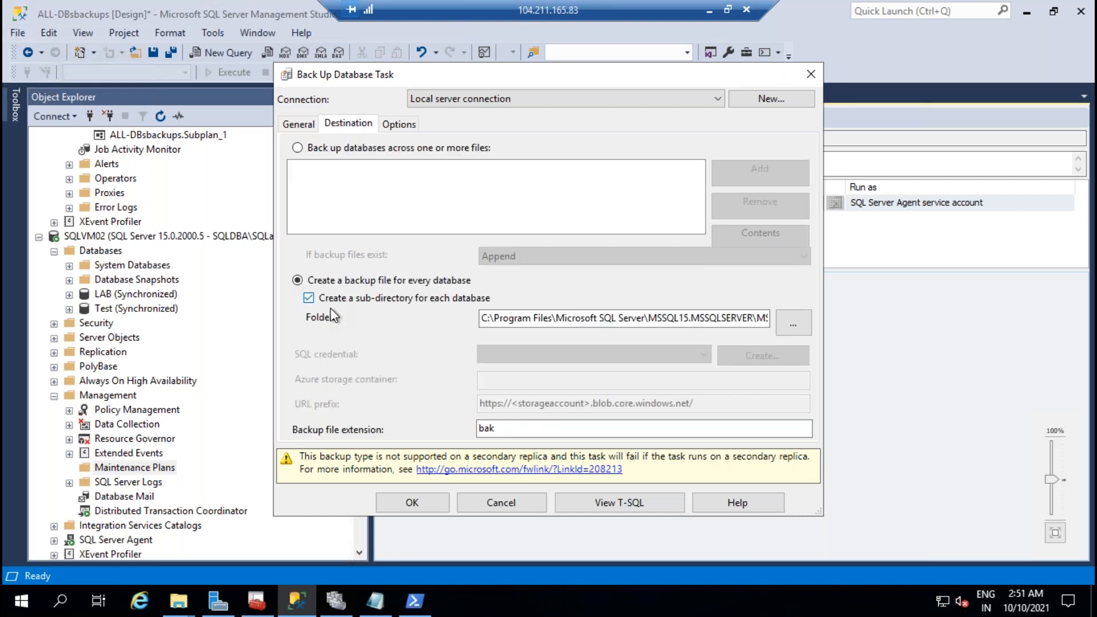
{"action": "left_click", "coordinate": [709, 10]}
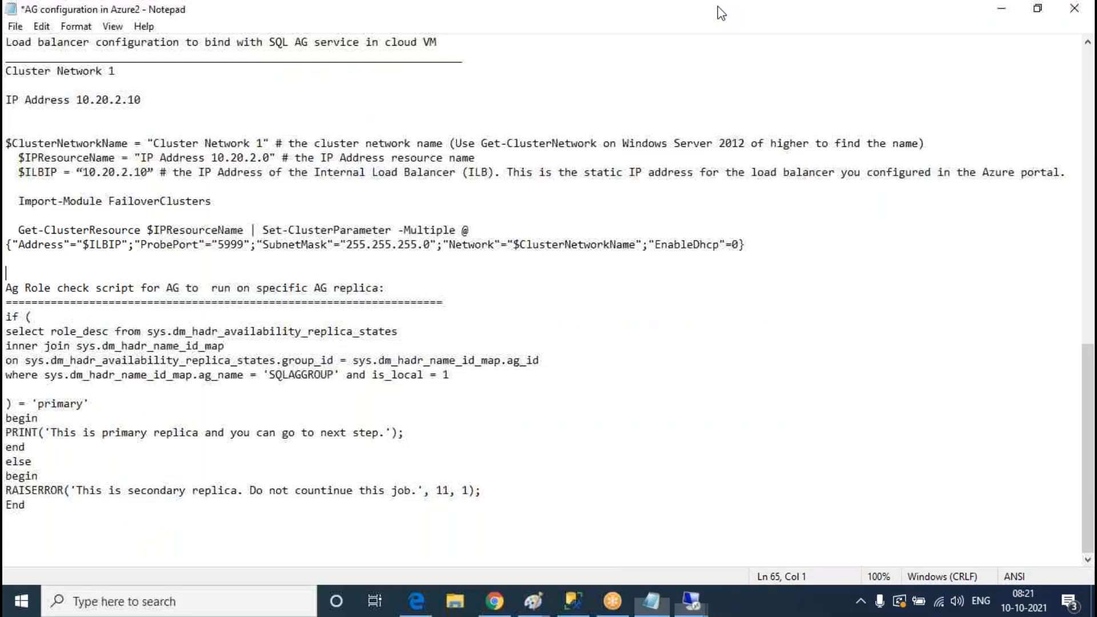
Step: Open the backups folder on the other server's C: drive and copy its path C:\backups
{"action": "mouse_move", "coordinate": [690, 601]}
{"action": "left_click", "coordinate": [812, 554]}
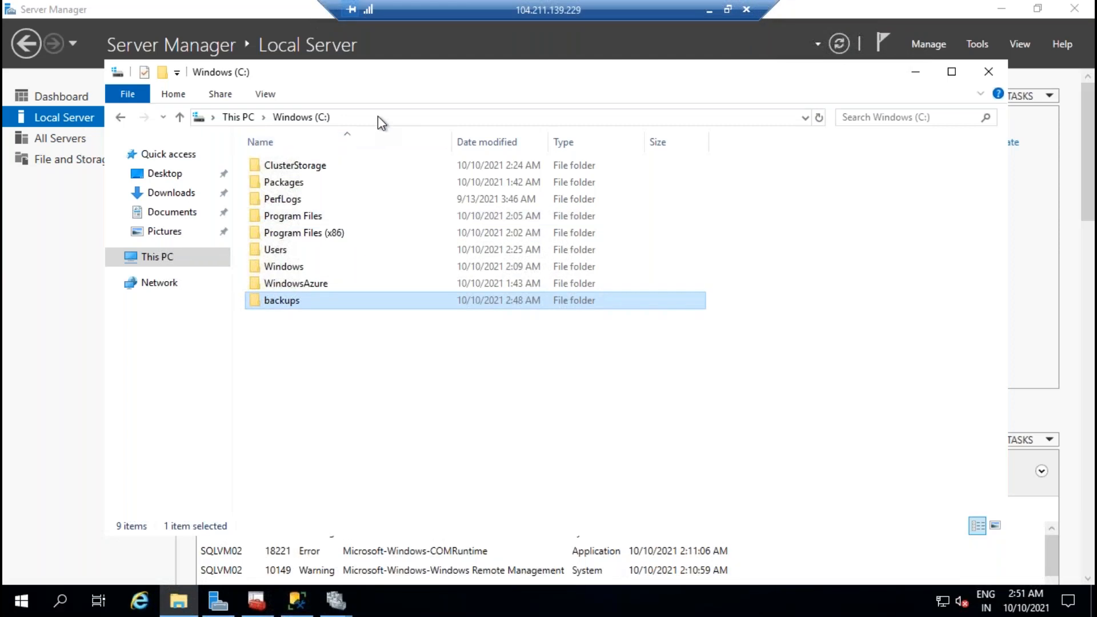
{"action": "double_click", "coordinate": [296, 301]}
{"action": "left_click", "coordinate": [254, 118]}
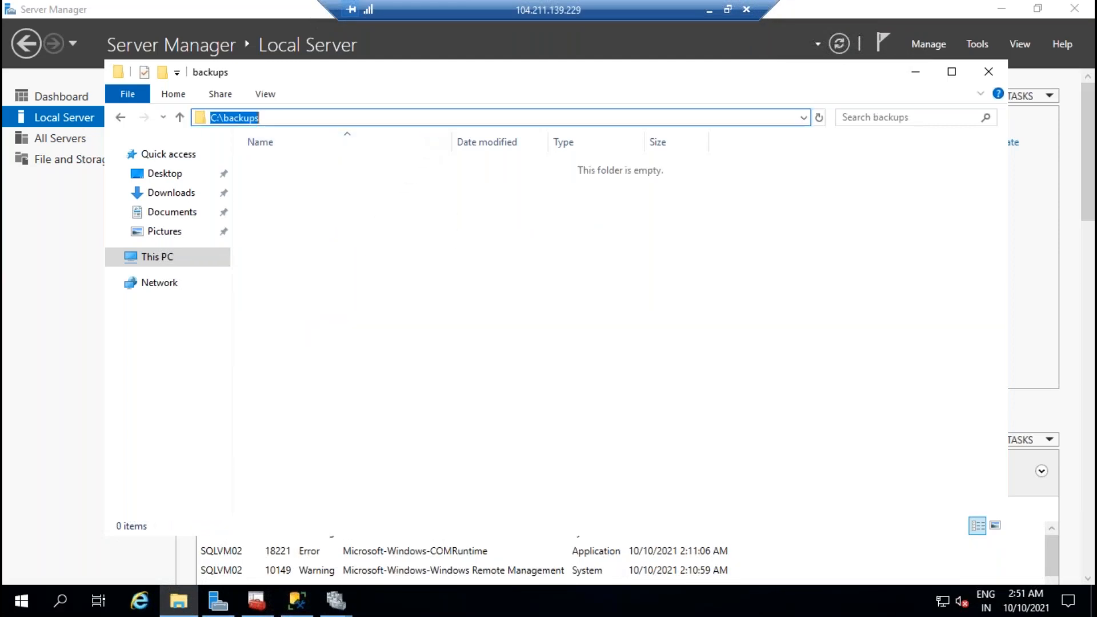
{"action": "right_click", "coordinate": [240, 119]}
{"action": "left_click", "coordinate": [263, 169]}
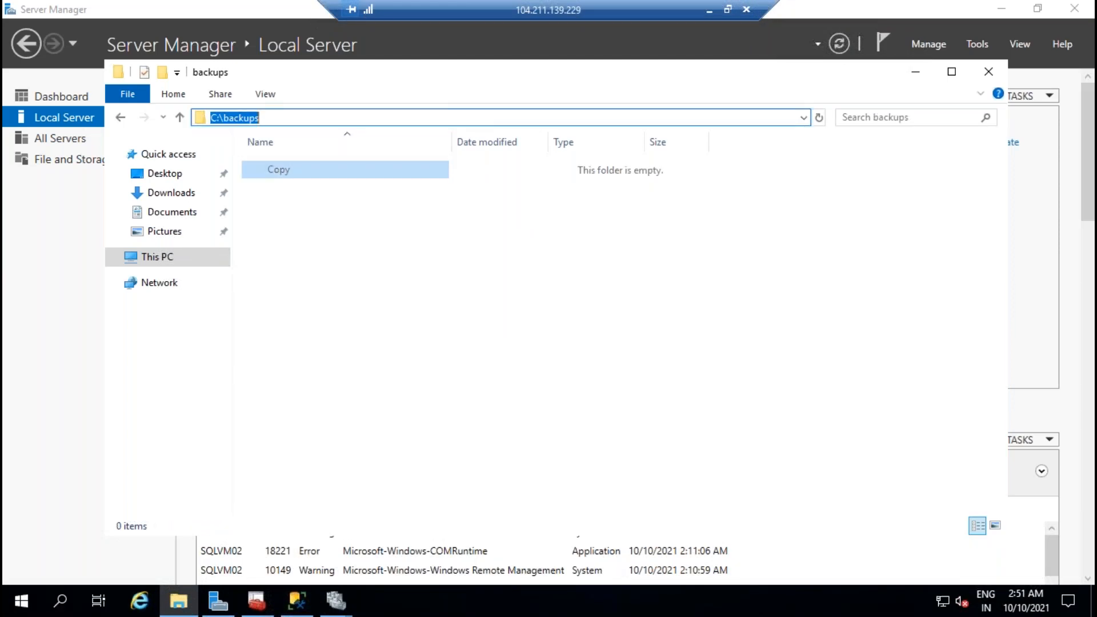
Step: Return to the SSMS backup task and select the existing destination folder path
{"action": "left_click", "coordinate": [709, 10]}
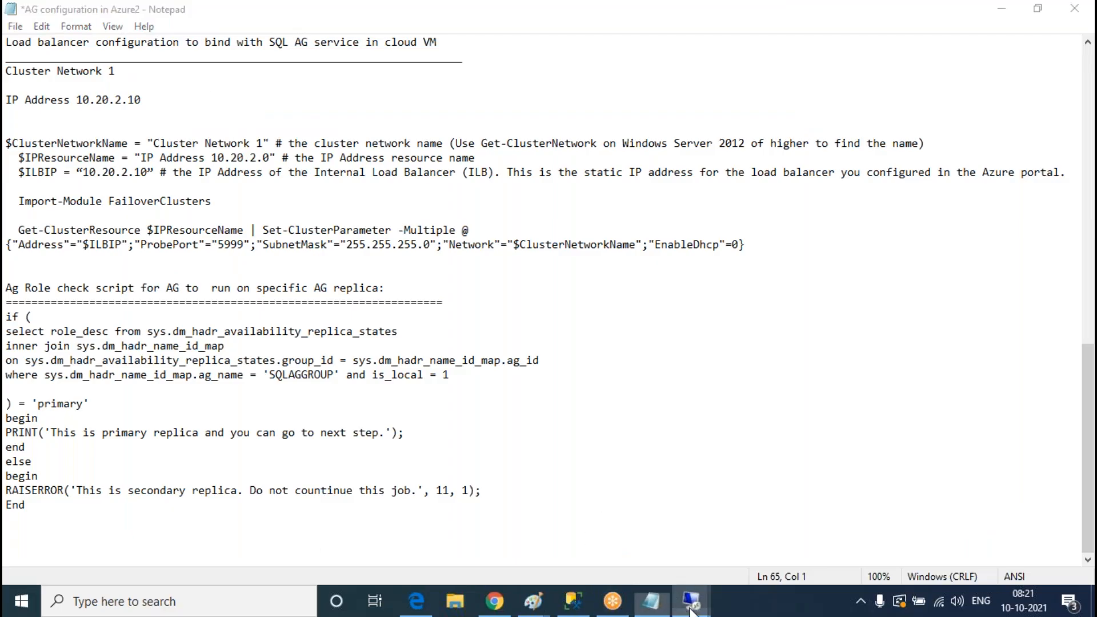
{"action": "mouse_move", "coordinate": [691, 601]}
{"action": "left_click", "coordinate": [680, 533]}
{"action": "double_click", "coordinate": [600, 319]}
{"action": "left_click", "coordinate": [599, 319]}
{"action": "key", "text": "ctrl+a"}
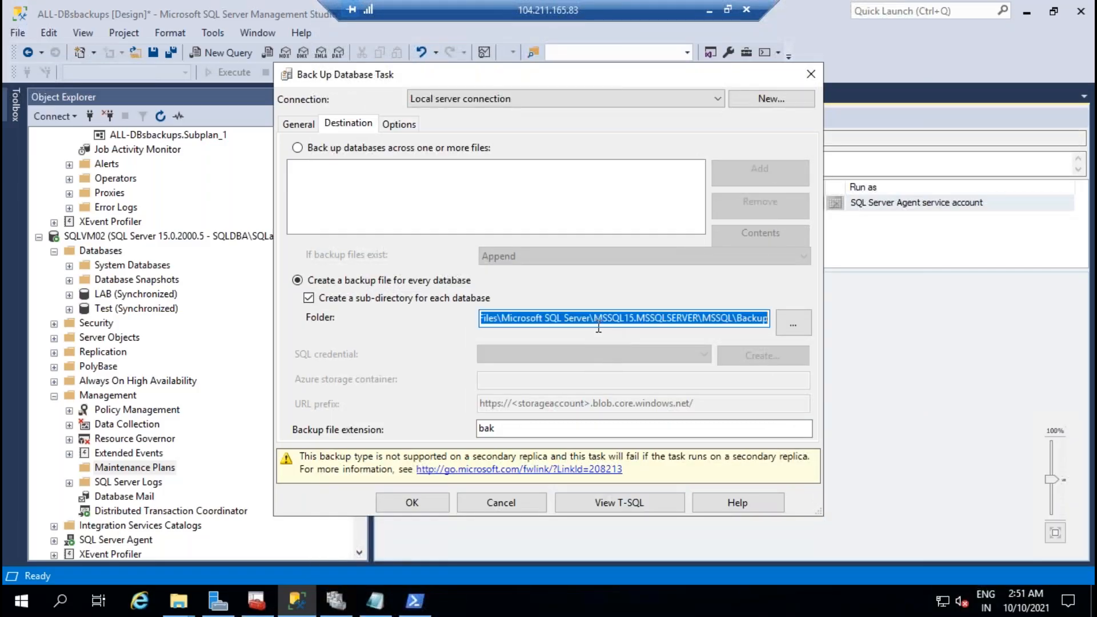
Step: Replace the backup folder path with the pasted C:\backups
{"action": "key", "text": "BackSpace"}
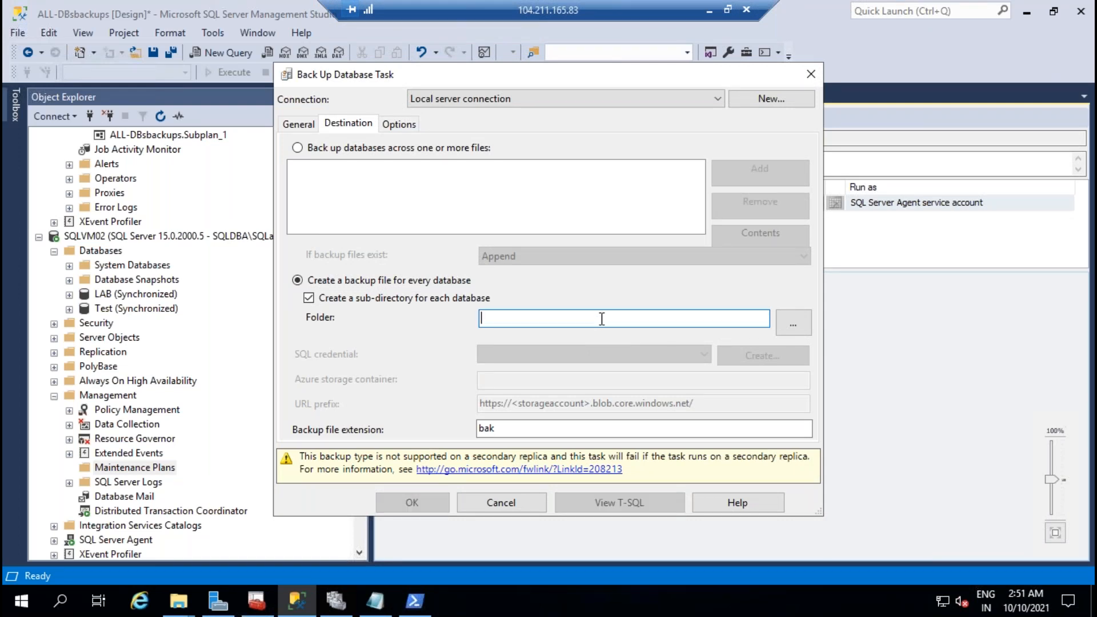
{"action": "right_click", "coordinate": [602, 319]}
{"action": "left_click", "coordinate": [647, 389]}
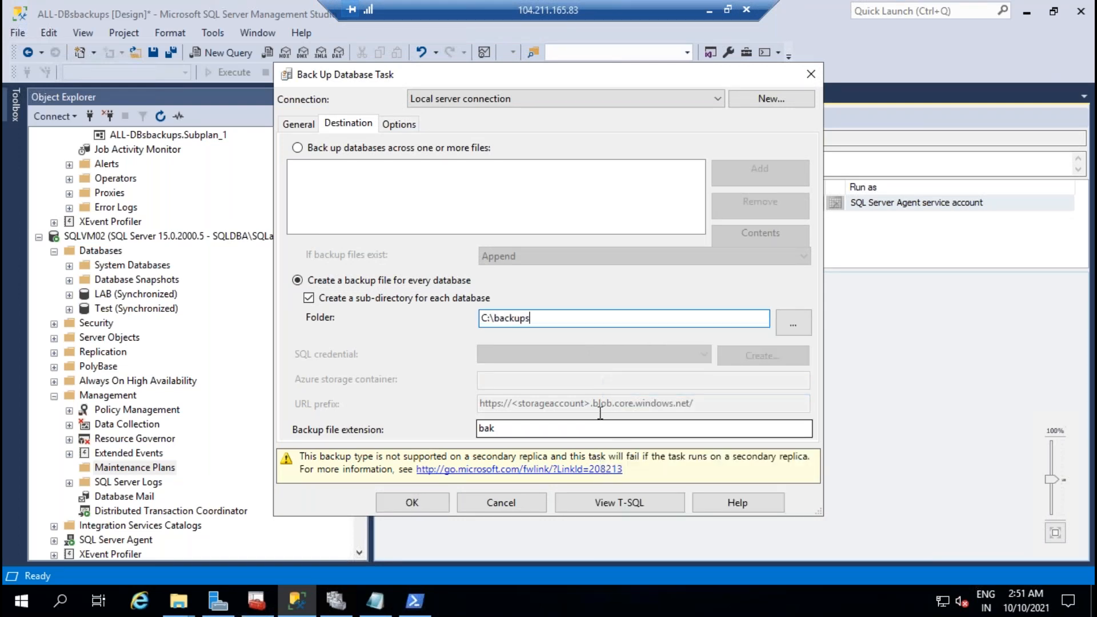
Step: Ignore replica priority for availability databases, confirm the task, and save the plan
{"action": "left_click", "coordinate": [398, 125]}
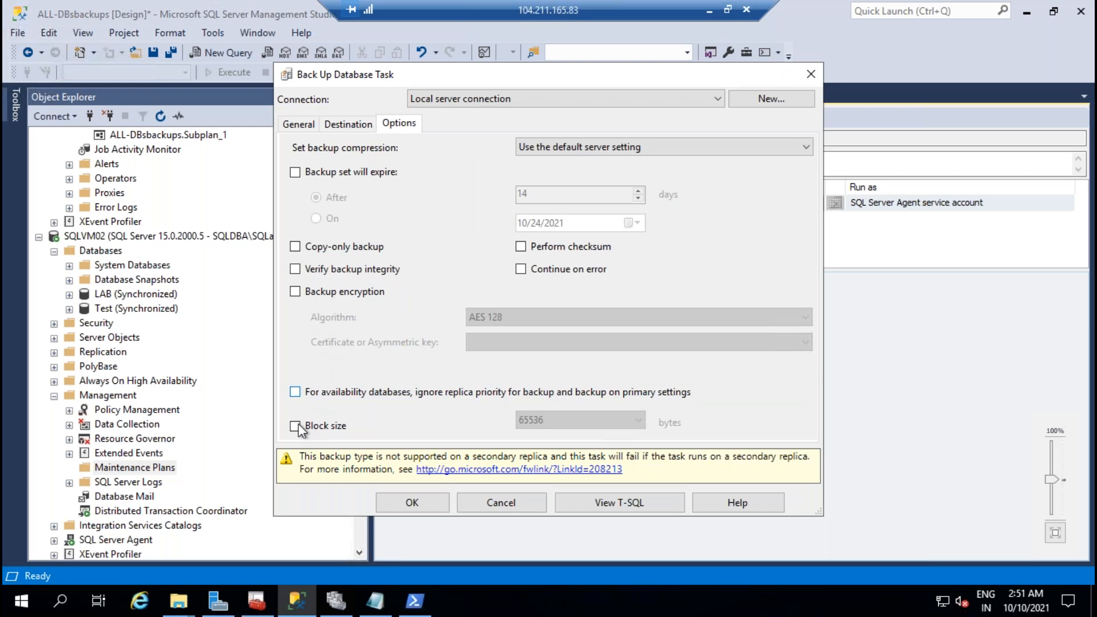
{"action": "left_click", "coordinate": [300, 395]}
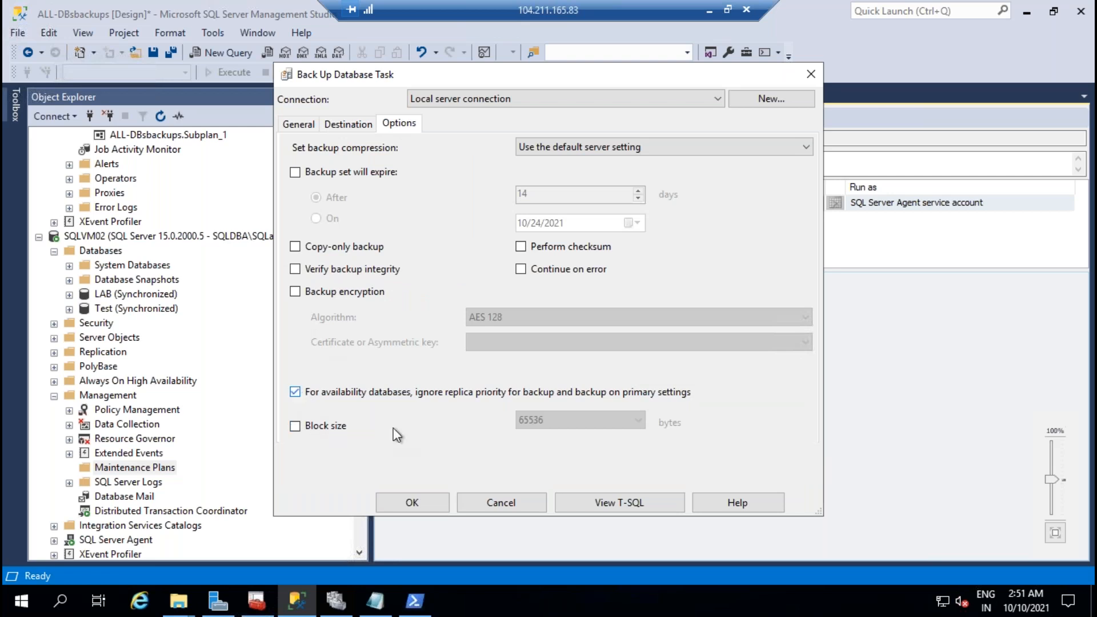
{"action": "left_click", "coordinate": [366, 128]}
{"action": "left_click", "coordinate": [298, 128]}
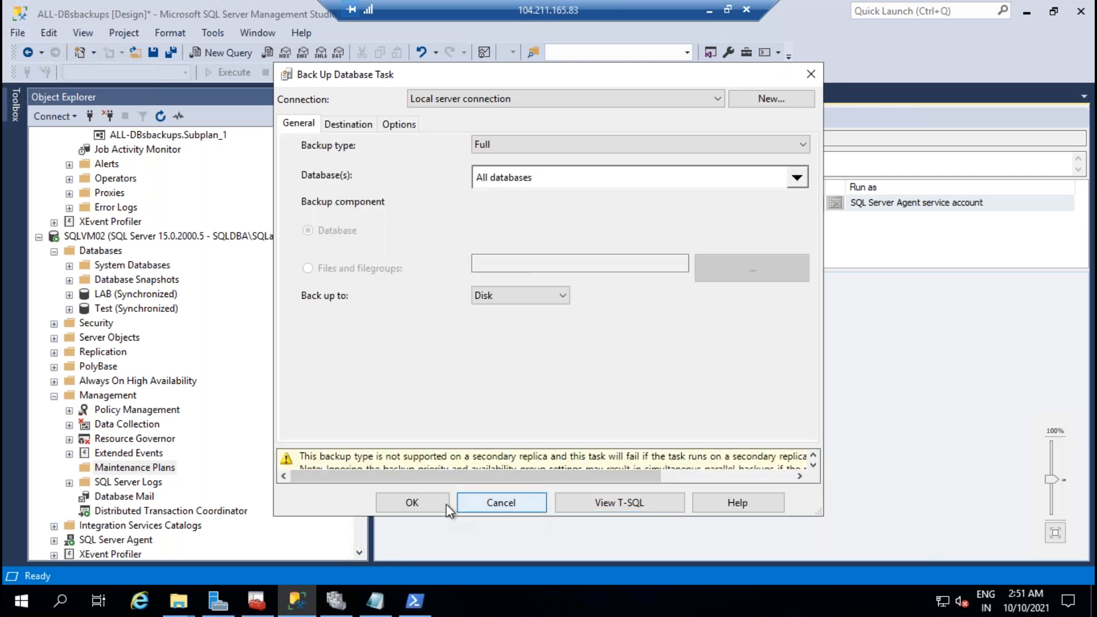
{"action": "left_click", "coordinate": [418, 502]}
{"action": "left_click", "coordinate": [153, 55]}
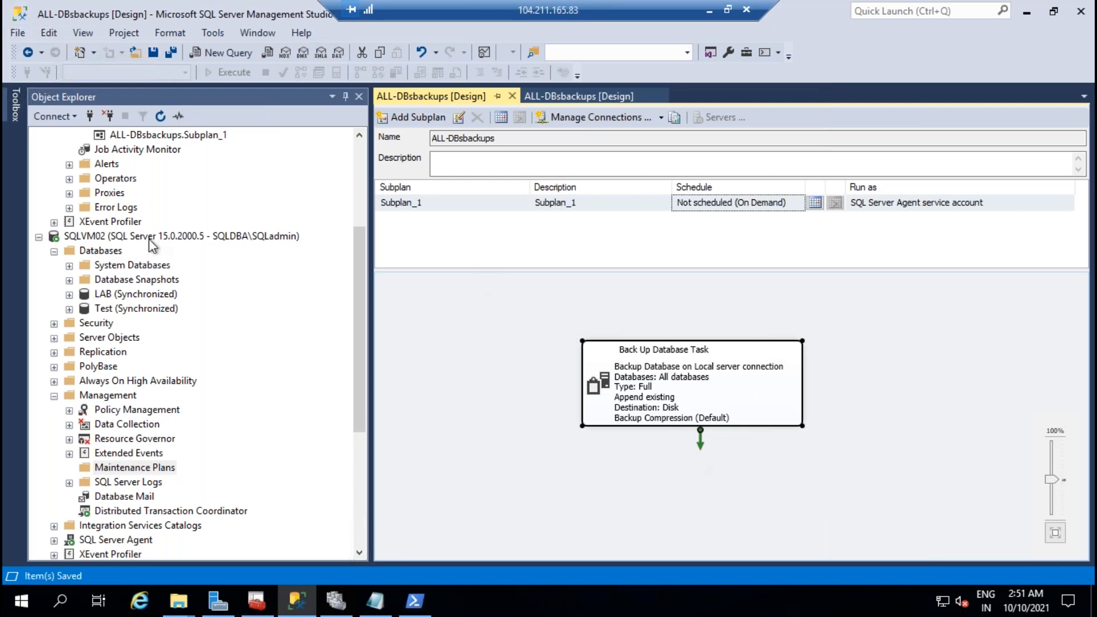
{"action": "scroll", "coordinate": [147, 252], "scroll_direction": "up", "scroll_amount": 4}
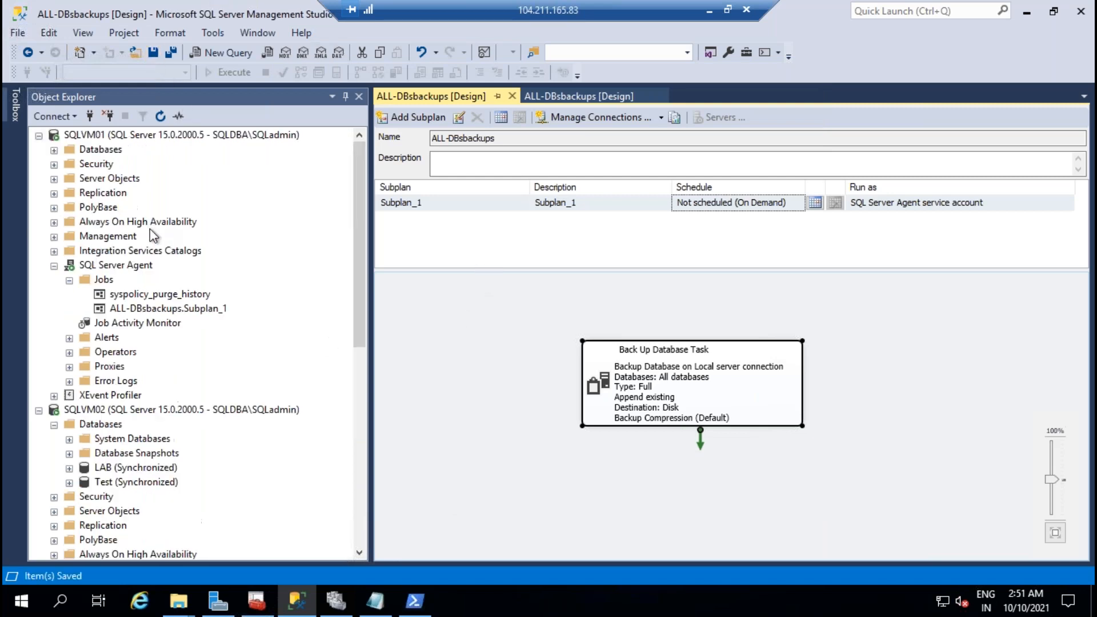
Step: Start the ALL-DBsbackups job on SQLVM01 and refresh Job Activity Monitor until it fails
{"action": "left_click", "coordinate": [69, 280]}
{"action": "left_click", "coordinate": [148, 297]}
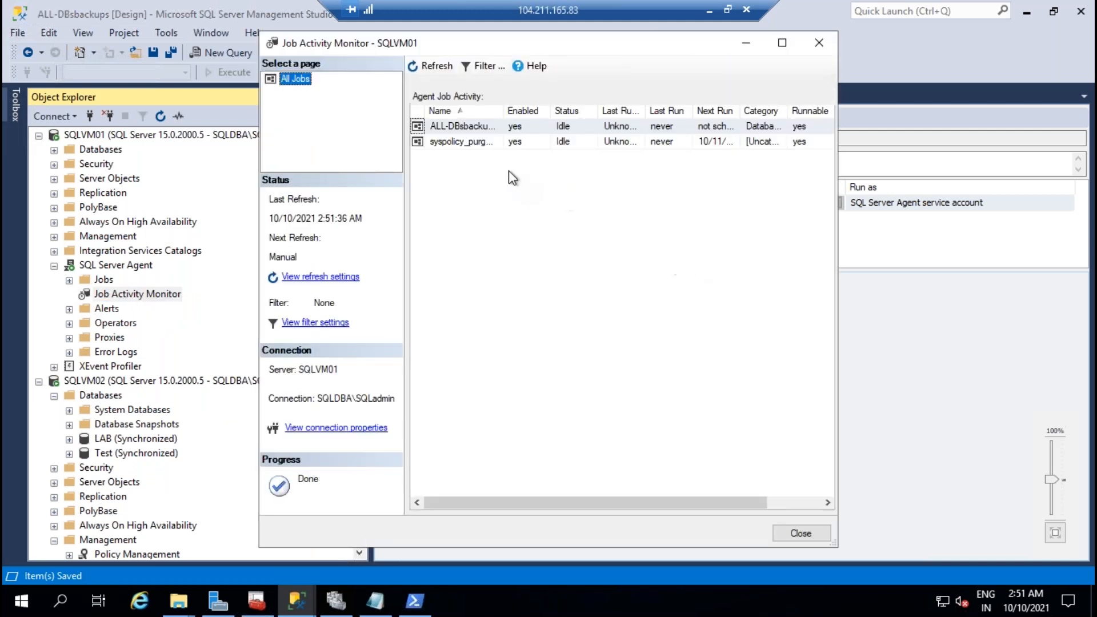
{"action": "right_click", "coordinate": [478, 130]}
{"action": "left_click", "coordinate": [552, 149]}
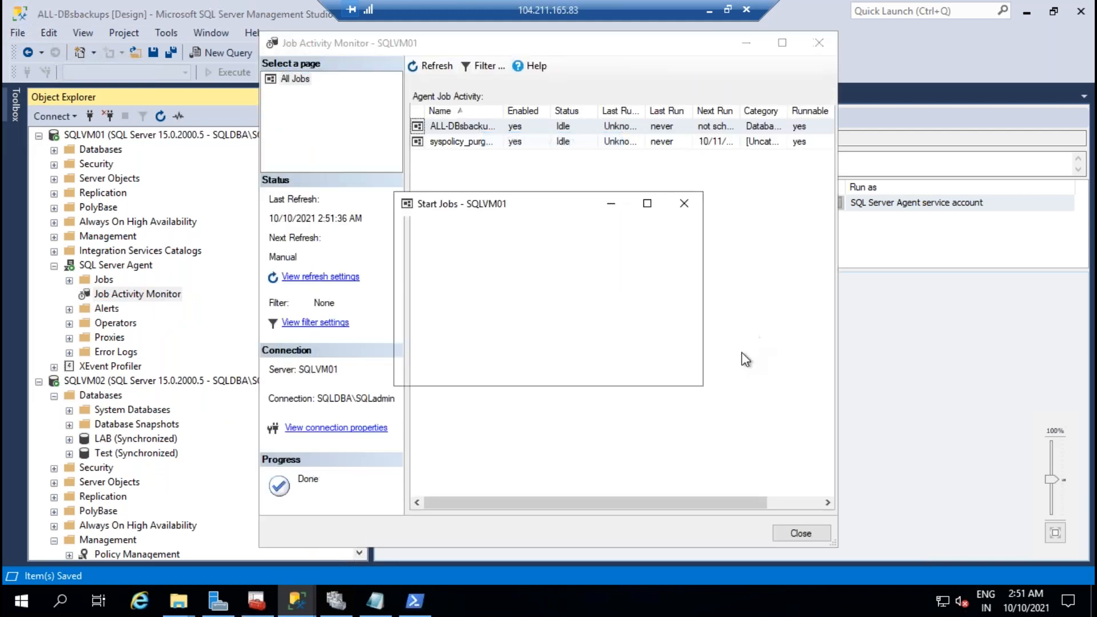
{"action": "left_click", "coordinate": [662, 369]}
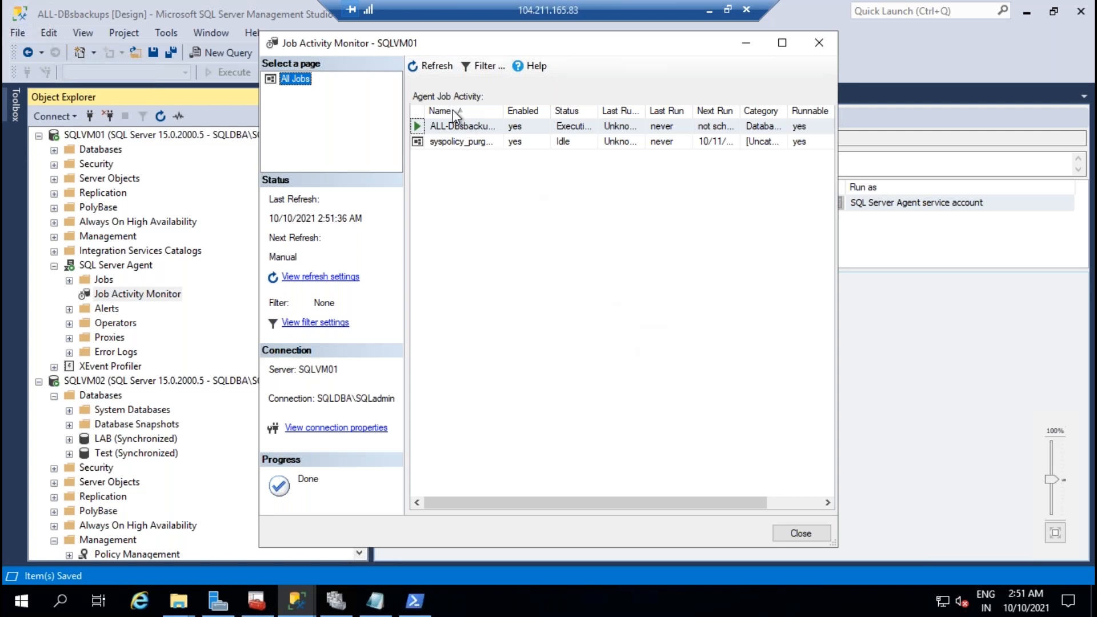
{"action": "left_click", "coordinate": [439, 66]}
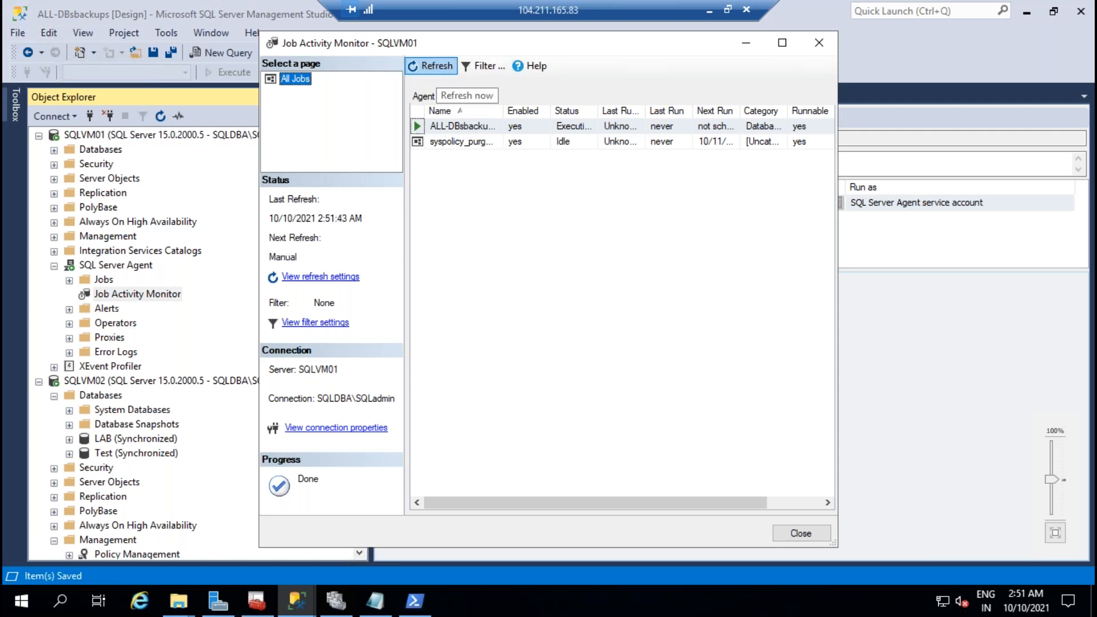
{"action": "left_click", "coordinate": [440, 67]}
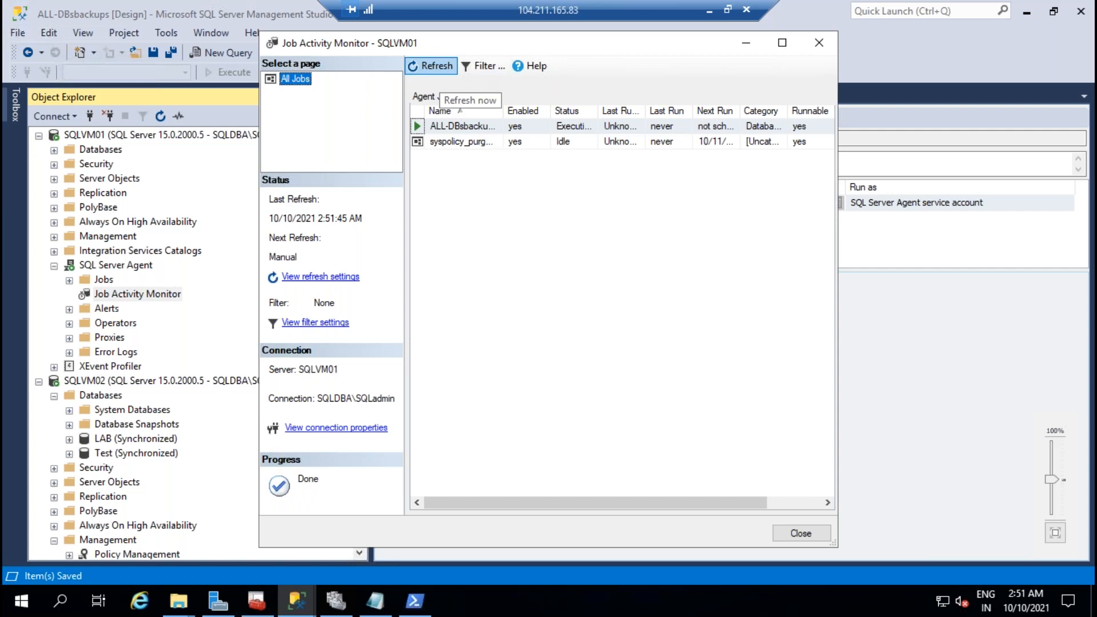
{"action": "left_click", "coordinate": [440, 67]}
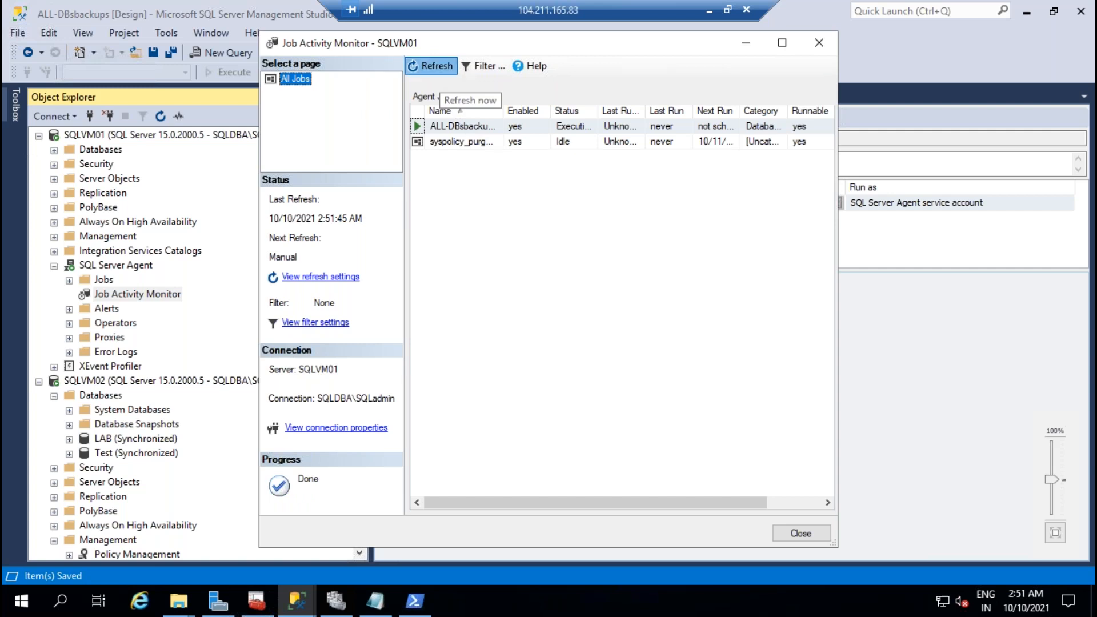
Step: Open the failed ALL-DBsbackups job's history
{"action": "left_click", "coordinate": [475, 131]}
{"action": "right_click", "coordinate": [479, 129]}
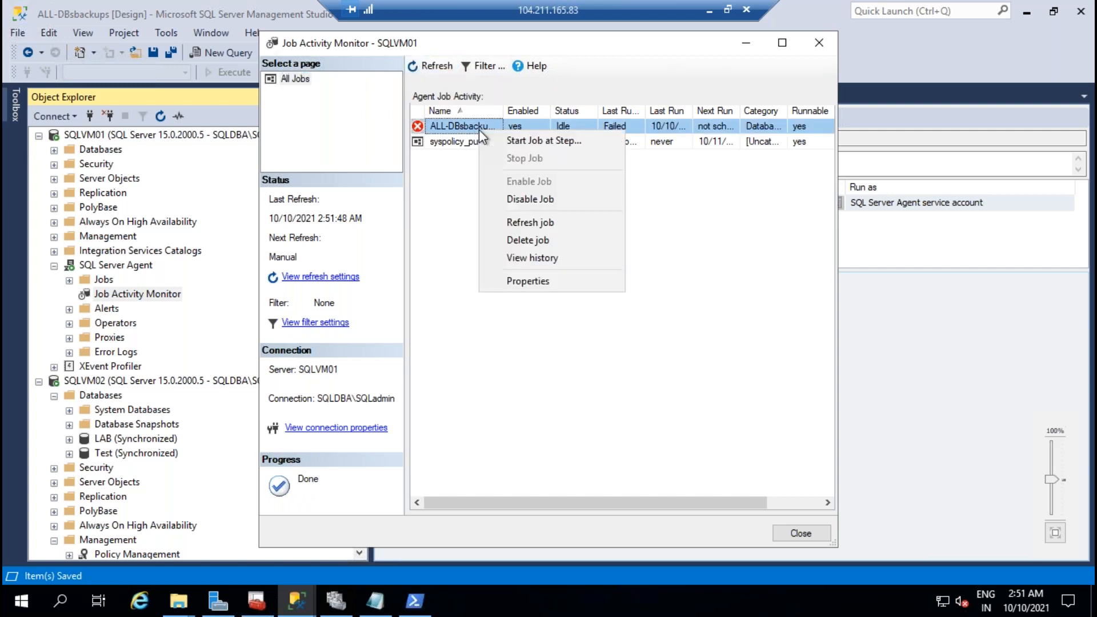
{"action": "left_click", "coordinate": [550, 259]}
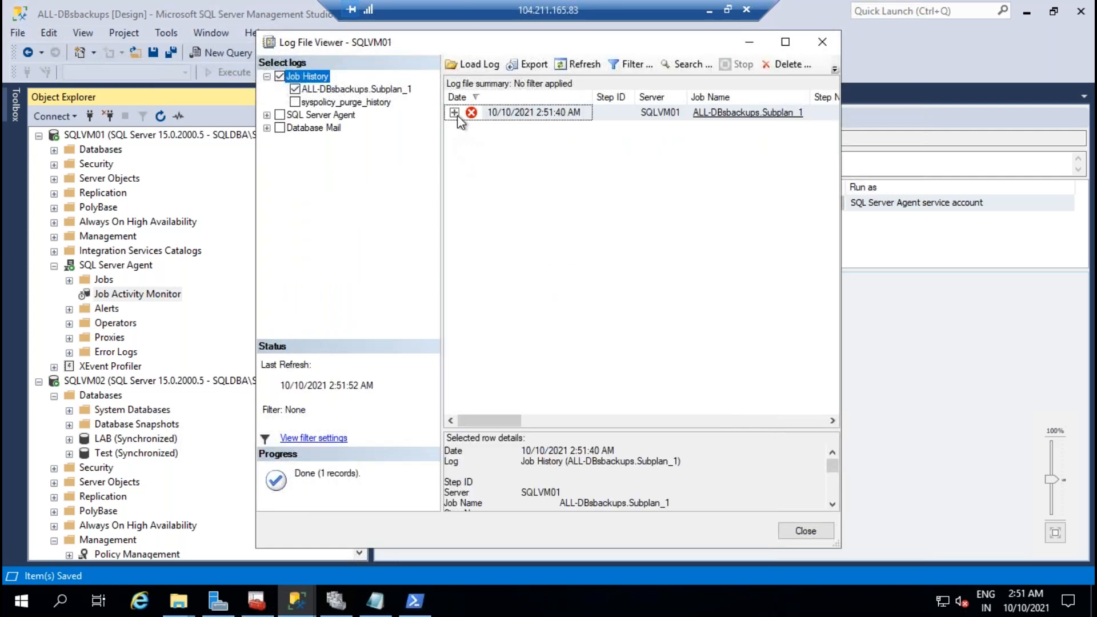
Step: Inspect the failed step's message showing LAB and Test backups unsupported on secondary replicas, then close the history
{"action": "left_click", "coordinate": [455, 112]}
{"action": "left_click", "coordinate": [540, 129]}
{"action": "left_click_drag", "start_coordinate": [591, 429], "coordinate": [519, 184]}
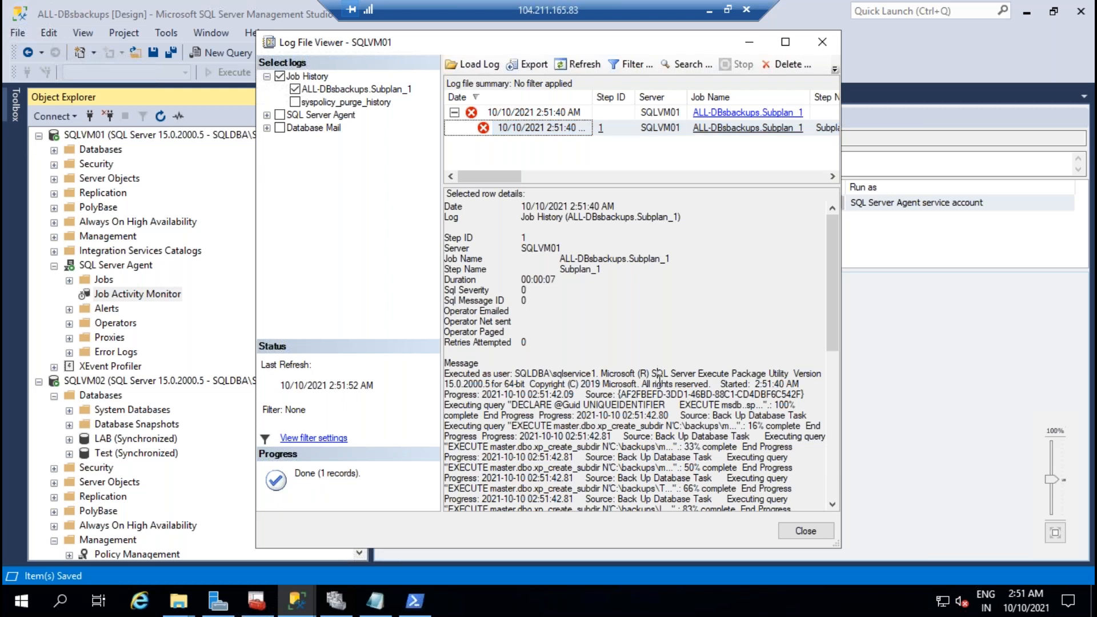
{"action": "scroll", "coordinate": [672, 401], "scroll_direction": "down", "scroll_amount": 9}
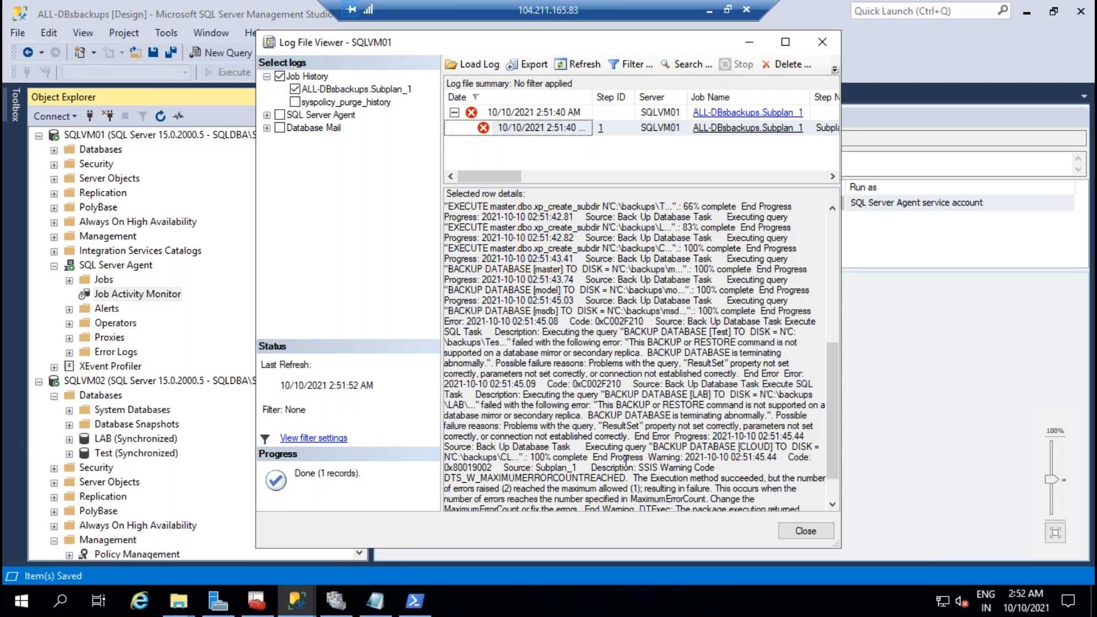
{"action": "scroll", "coordinate": [731, 446], "scroll_direction": "down", "scroll_amount": 2}
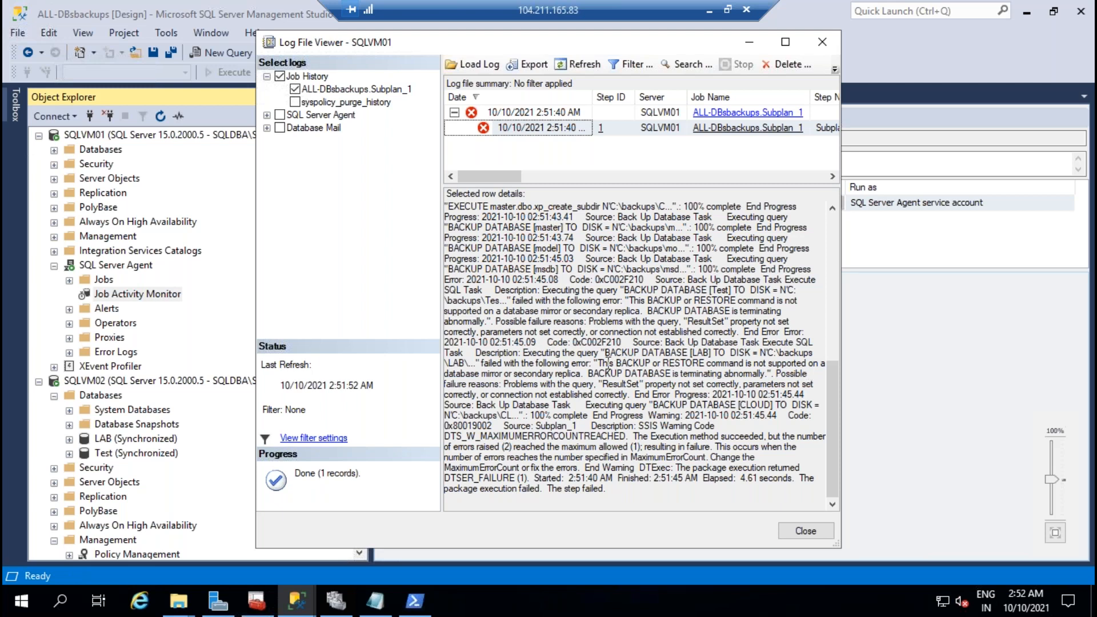
{"action": "left_click_drag", "start_coordinate": [603, 364], "coordinate": [581, 373]}
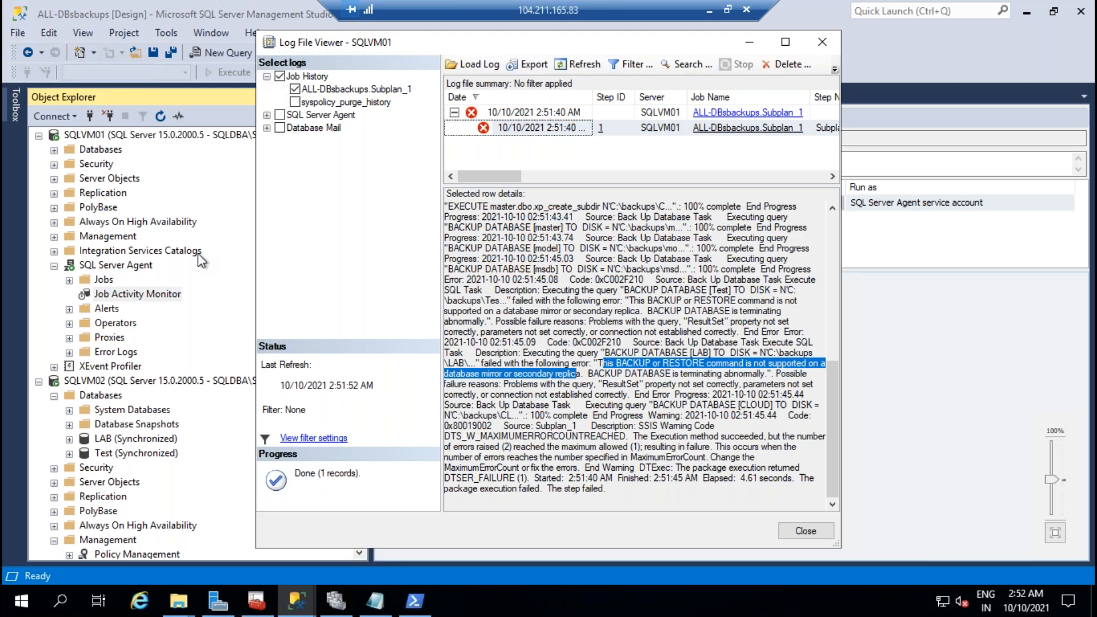
{"action": "left_click", "coordinate": [157, 158]}
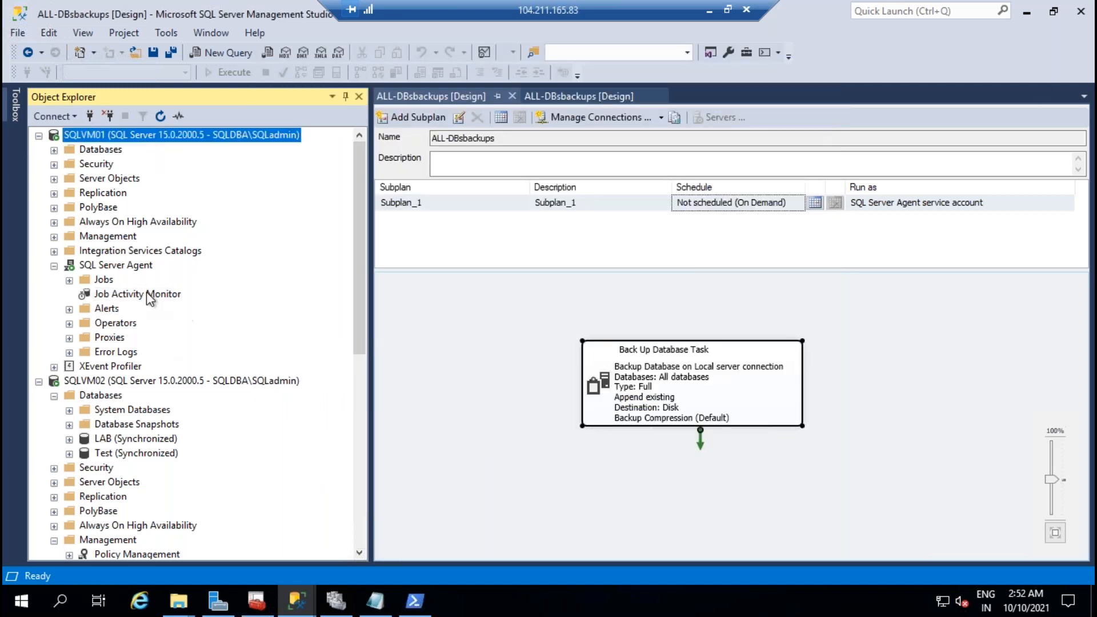
Step: Start the ALL-DBsbackups job on SQLVM02 from its Job Activity Monitor
{"action": "left_click", "coordinate": [54, 222]}
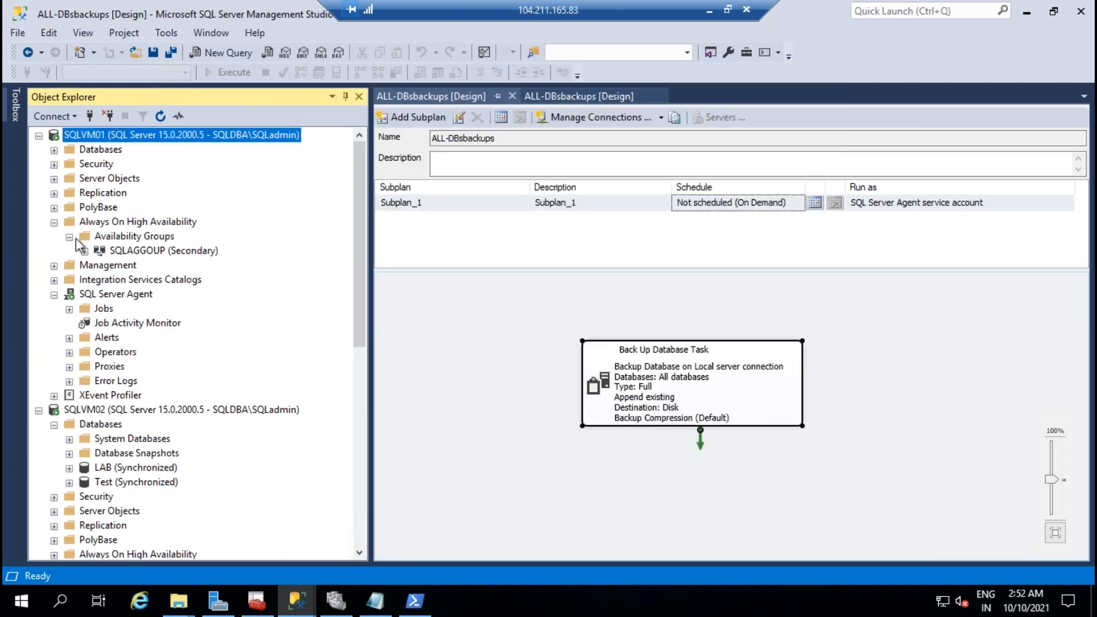
{"action": "left_click", "coordinate": [53, 222]}
{"action": "scroll", "coordinate": [150, 397], "scroll_direction": "down", "scroll_amount": 4}
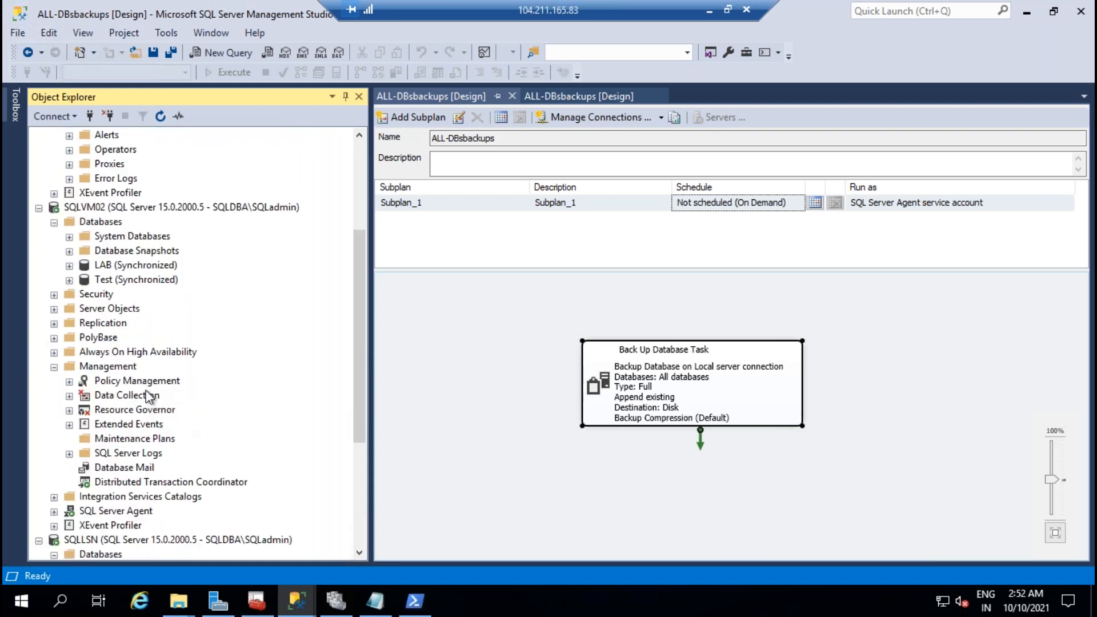
{"action": "left_click", "coordinate": [54, 511]}
{"action": "double_click", "coordinate": [164, 485]}
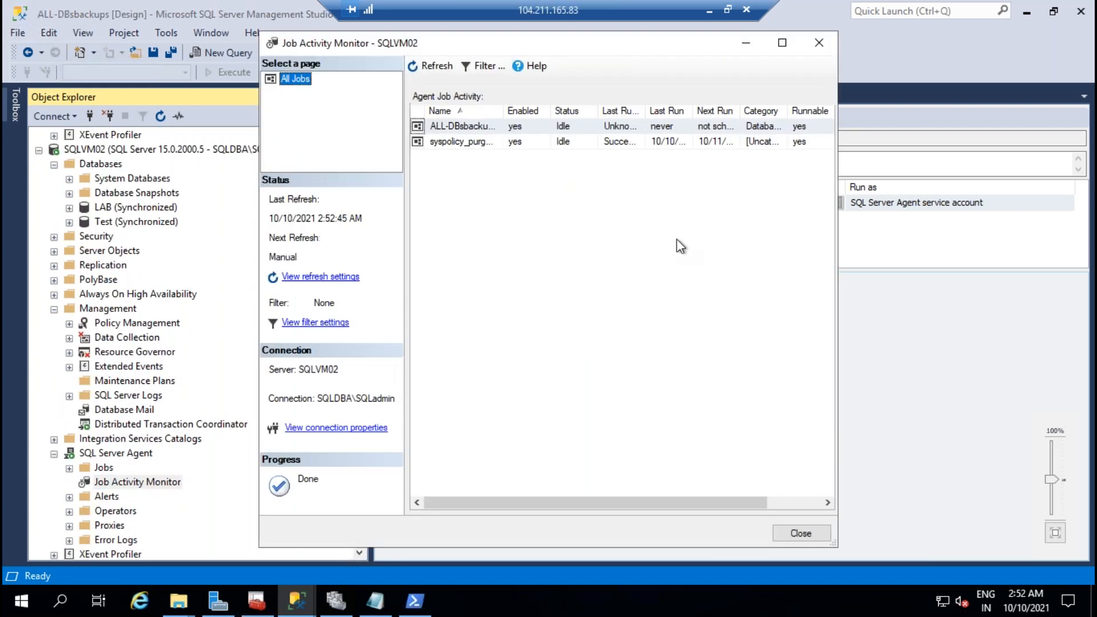
{"action": "right_click", "coordinate": [477, 126]}
{"action": "left_click", "coordinate": [546, 136]}
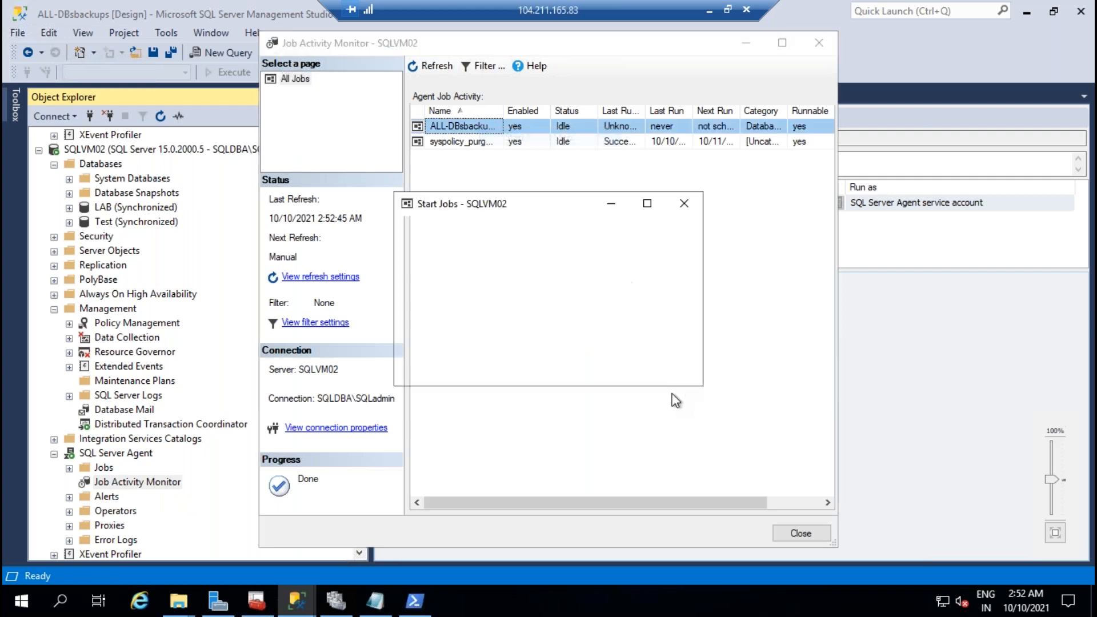
{"action": "left_click", "coordinate": [662, 371]}
{"action": "left_click", "coordinate": [433, 67]}
{"action": "left_click", "coordinate": [138, 266]}
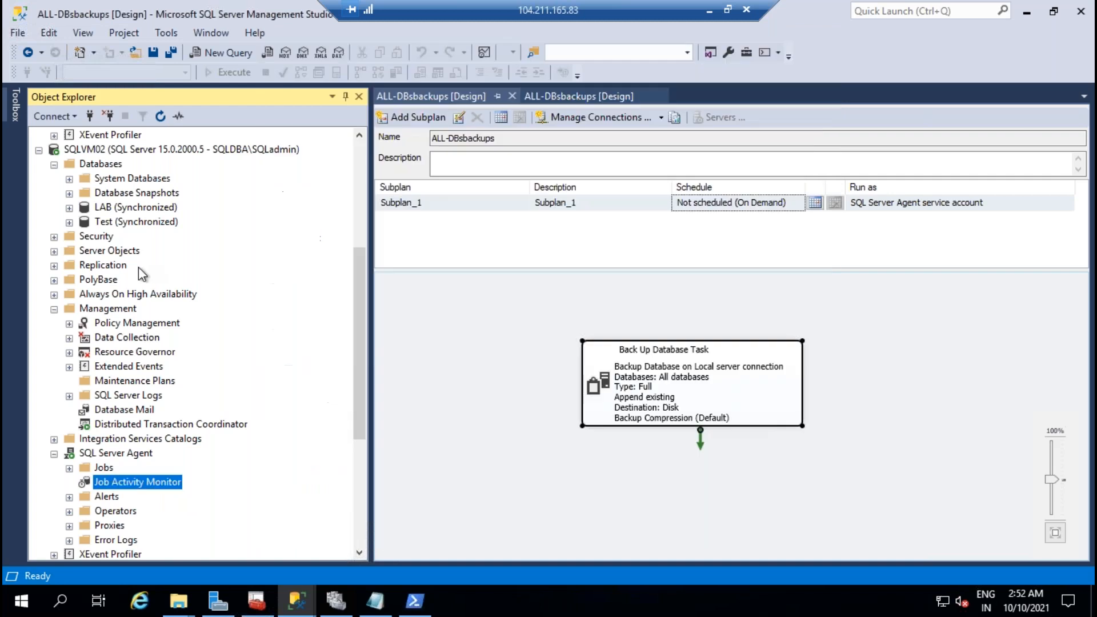
Step: Review SQLVM01's failed ALL-DBsbackups run in its job activity and history
{"action": "scroll", "coordinate": [213, 284], "scroll_direction": "up", "scroll_amount": 5}
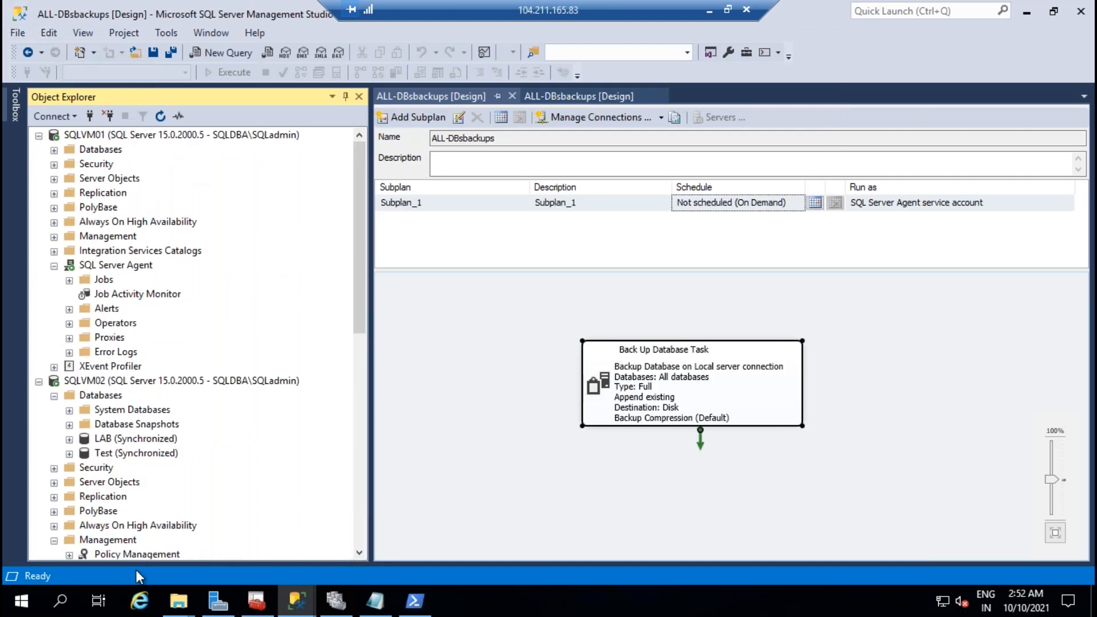
{"action": "double_click", "coordinate": [154, 297]}
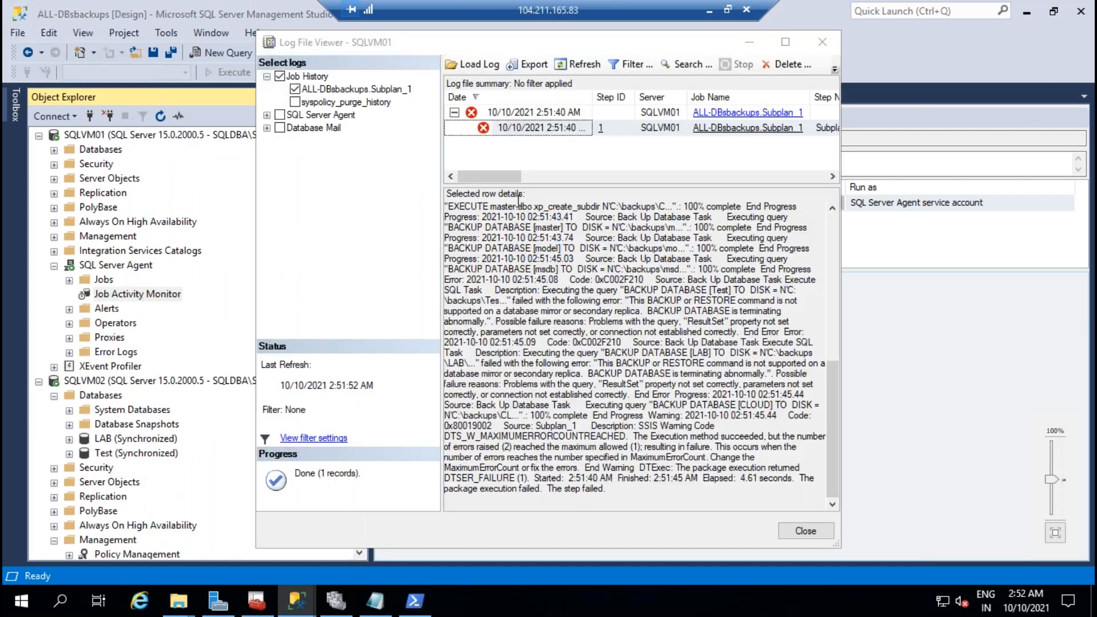
{"action": "left_click", "coordinate": [821, 534]}
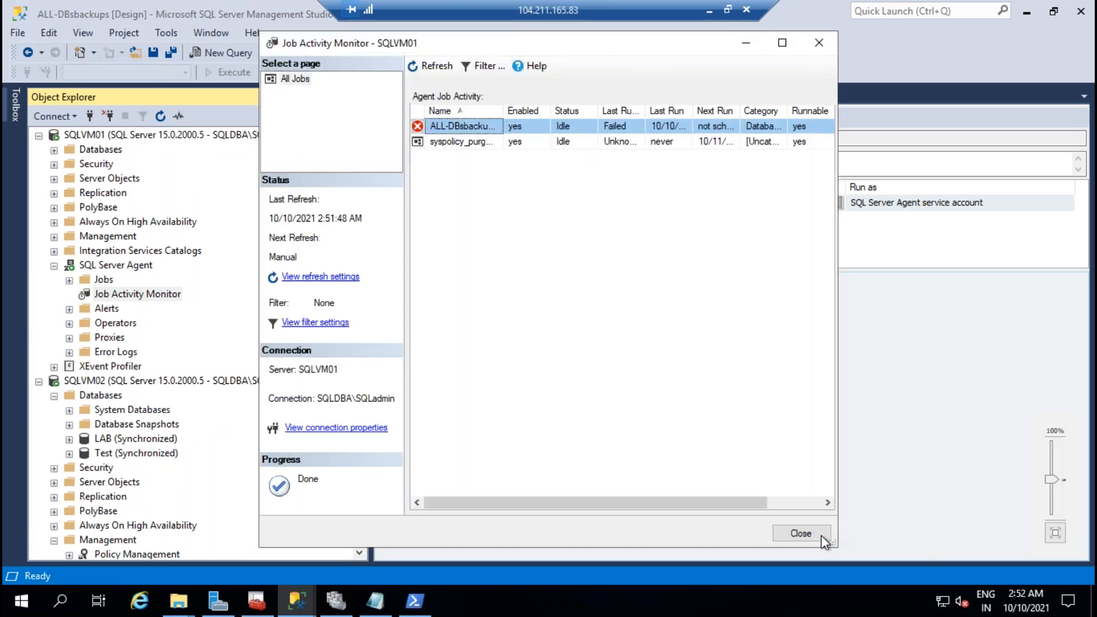
{"action": "left_click", "coordinate": [434, 66]}
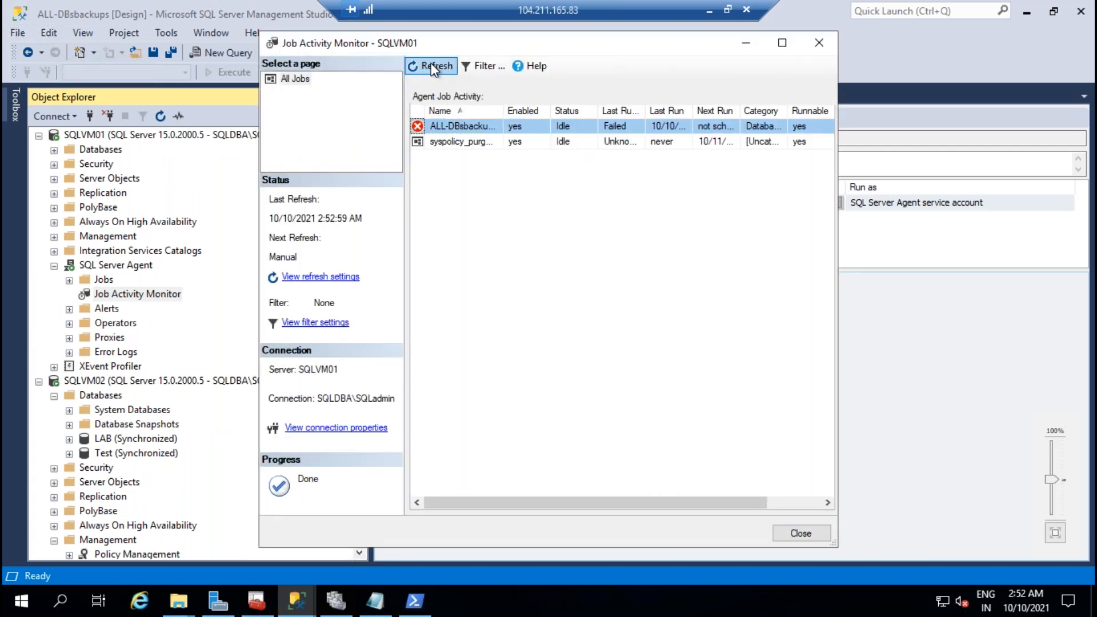
{"action": "left_click", "coordinate": [800, 533]}
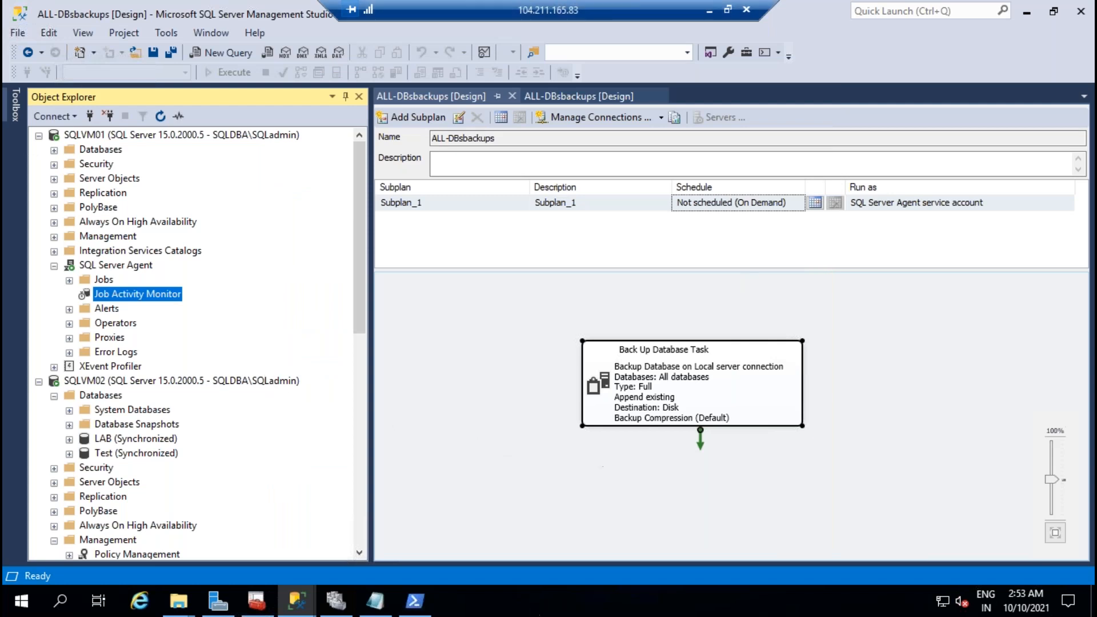
Step: Copy the AG role-check script from Notepad and return to the server session
{"action": "left_click", "coordinate": [709, 10]}
{"action": "left_click_drag", "start_coordinate": [95, 523], "coordinate": [11, 318]}
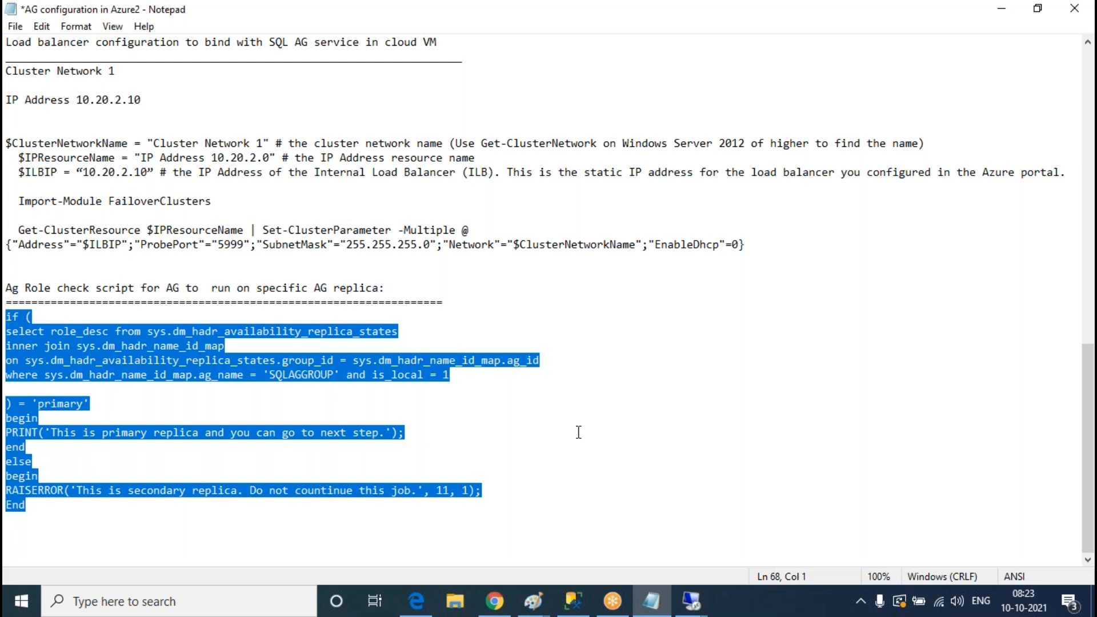
{"action": "left_click", "coordinate": [579, 588]}
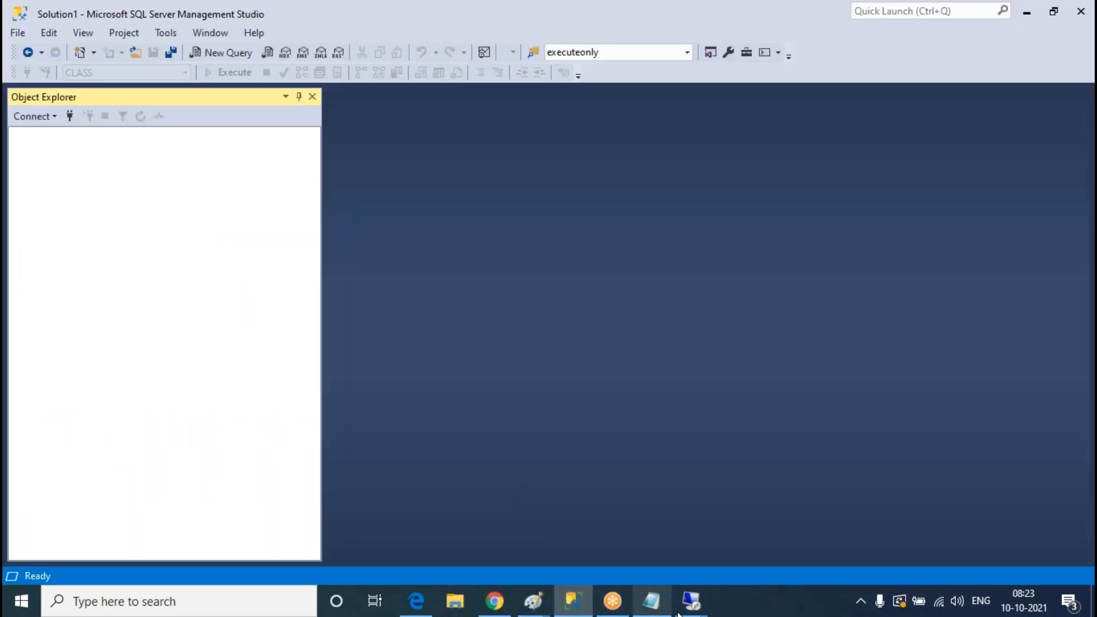
{"action": "left_click", "coordinate": [688, 604]}
{"action": "left_click", "coordinate": [519, 543]}
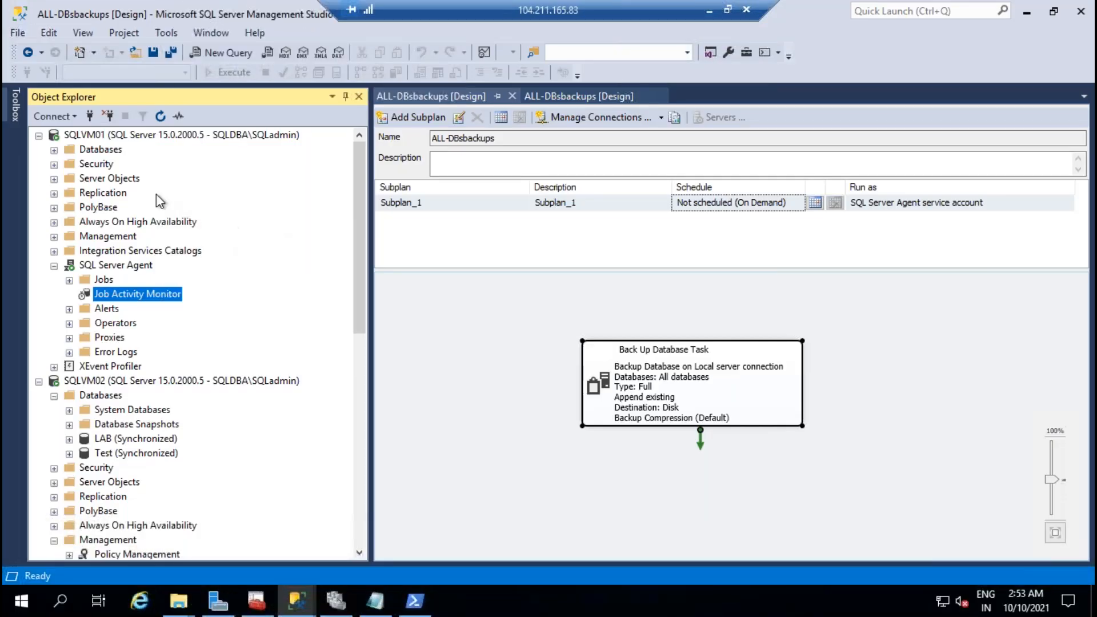
{"action": "right_click", "coordinate": [123, 149]}
Step: Run the role-check script in a new SQLVM01 query, which reports 'This is secondary replica'
{"action": "right_click", "coordinate": [125, 138]}
{"action": "key", "text": "Escape"}
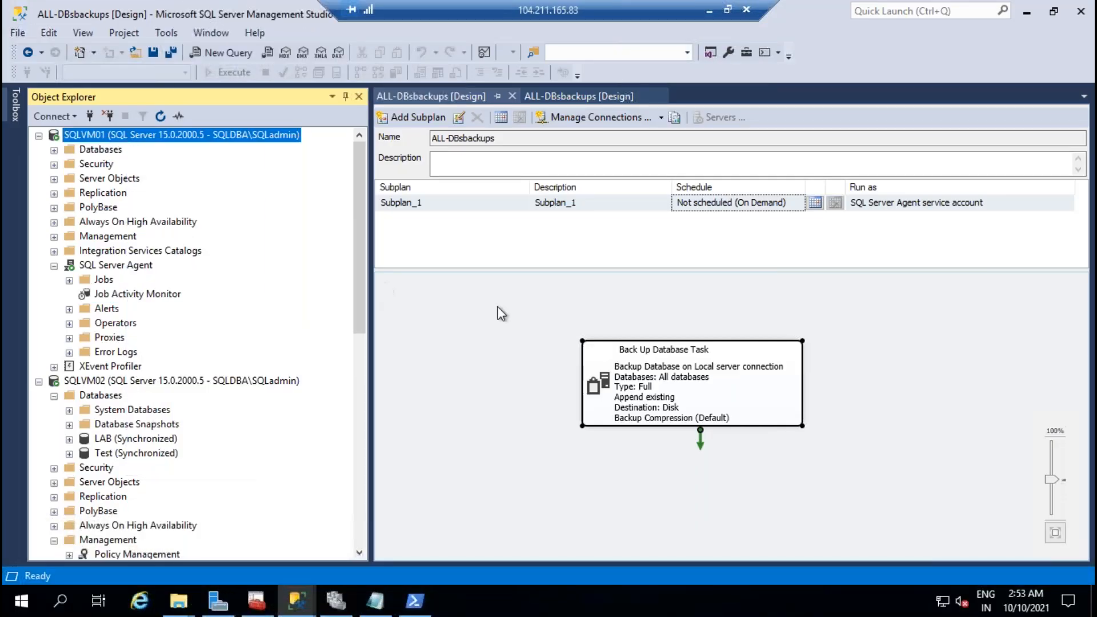
{"action": "key", "text": "ctrl+n"}
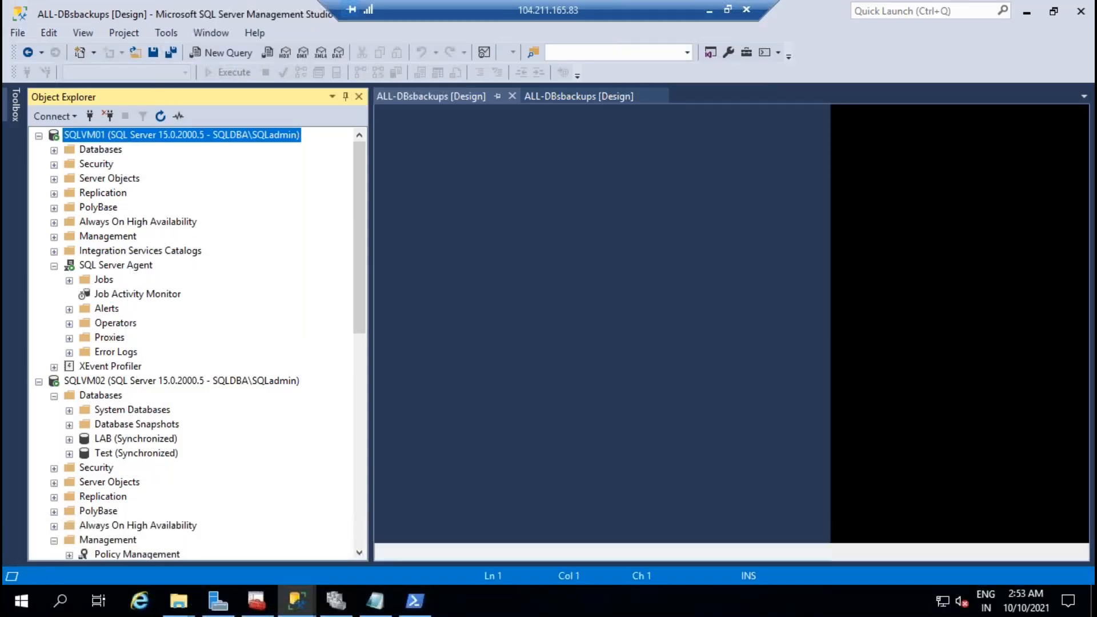
{"action": "type", "text": "if ( select role_desc from sys.dm_hadr_availability_replica_states inner join sys.dm_hadr_name_id_map on sys.dm_hadr_availability_replica_states.group_id = sys.dm_hadr_name_id_map.ag_id where sys.dm_hadr_name_id_map.ag_name = 'SQLAGGROUP' and is_local = 1  ) = 'primary' begin PRINT('This is primary replica and you can go to next step.'); end else begin RAISERROR('This is secondary replica. Do not countinue this job.', 11, 1); End if ( select role_desc from sys.dm_hadr_availability_replica_states inner join sys.dm_hadr_name_id_map on sys.dm_hadr_availability_replica_states.group_id = sys.dm_hadr_name_id_map.ag_id where sys.dm_hadr_name_id_map.ag_name = 'SQLAGGROUP' and is_local = 1  ) = 'primary' begin PRINT('This is primary replica and you can go to next step.'); end else begin RAISERROR('This is secondary replica. Do not countinue this job.', 11, 1); End"}
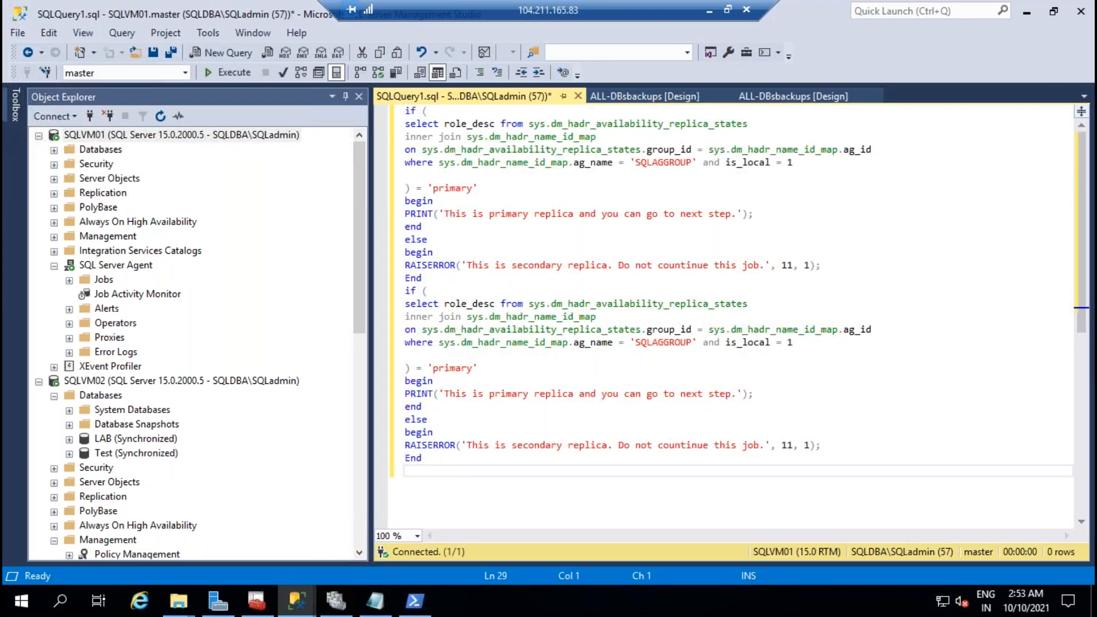
{"action": "key", "text": "ctrl+z"}
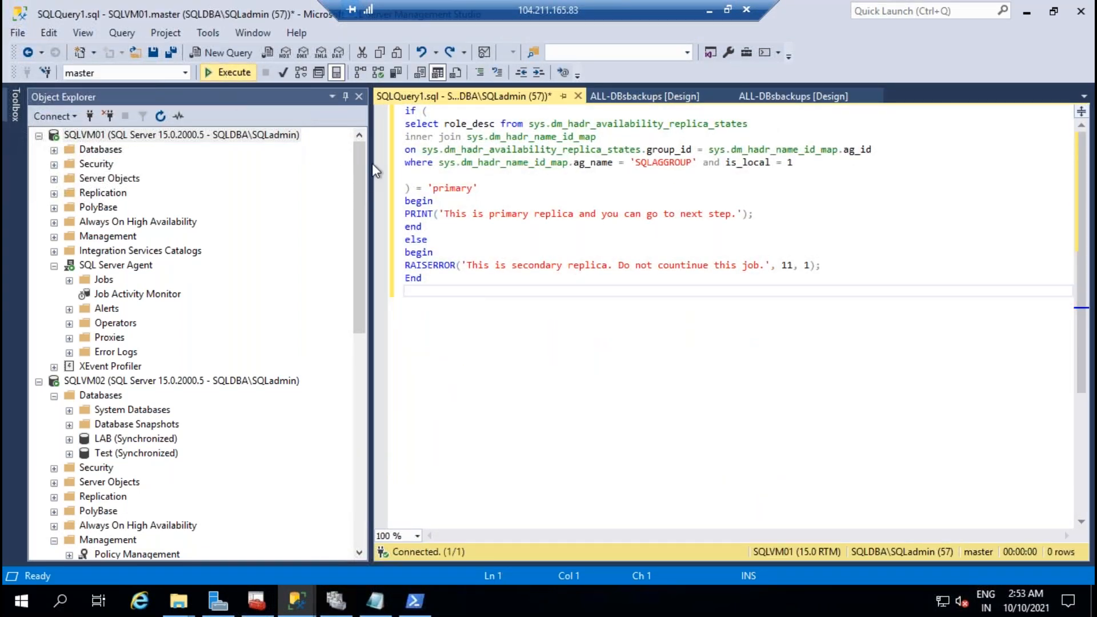
{"action": "left_click", "coordinate": [226, 77]}
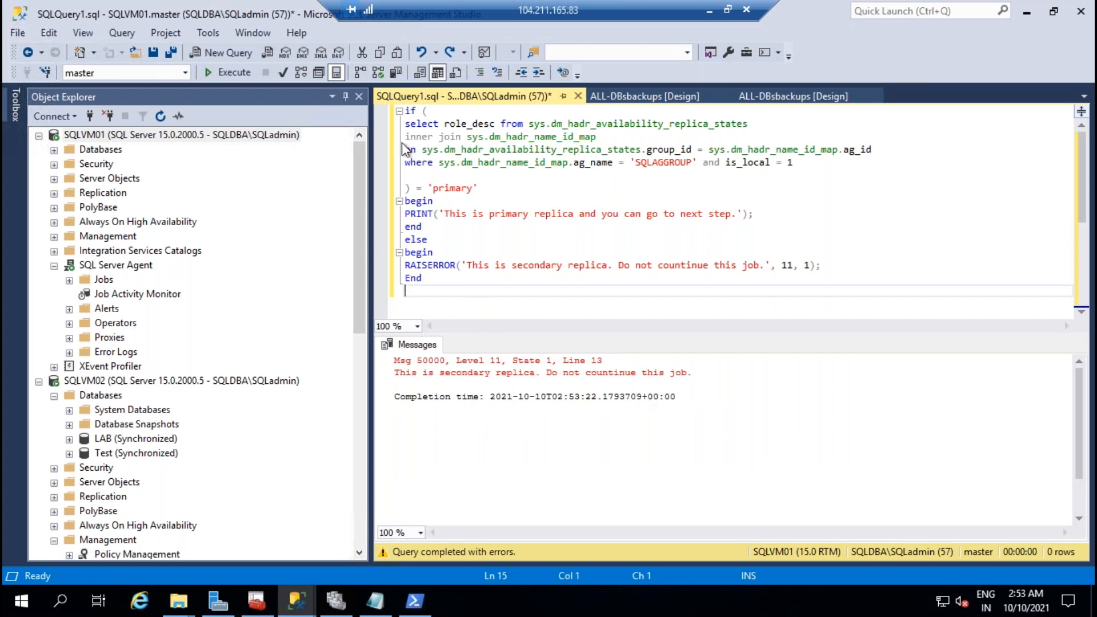
Step: Paste the same role-check script into a new SQLVM02 query
{"action": "left_click", "coordinate": [389, 104], "text": "shift"}
{"action": "key", "text": "ctrl+c"}
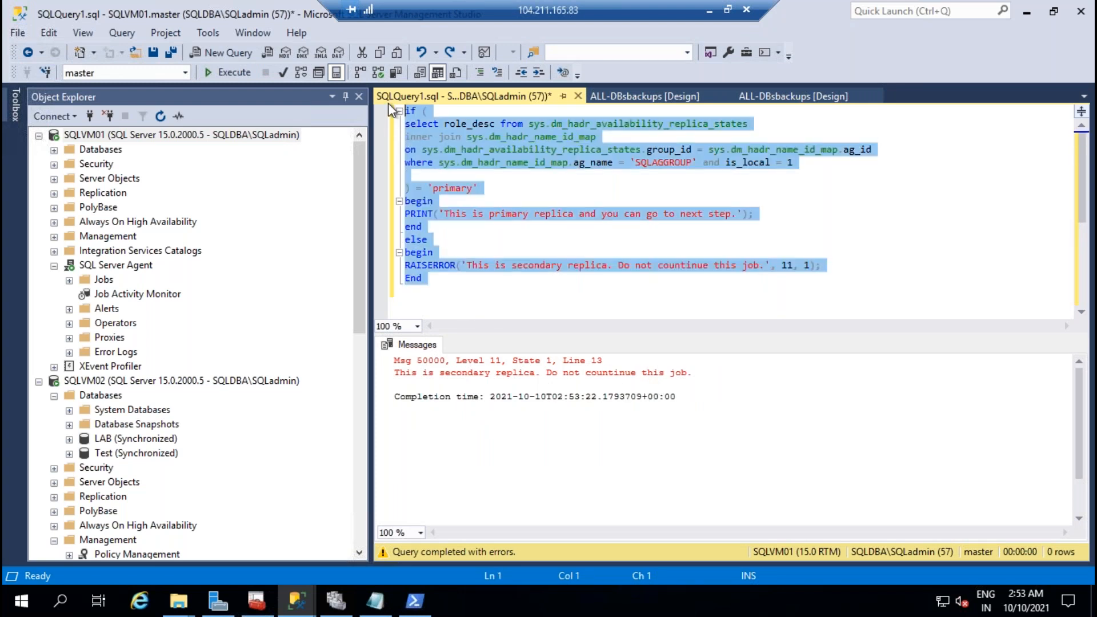
{"action": "right_click", "coordinate": [142, 383]}
{"action": "left_click", "coordinate": [222, 314]}
{"action": "key", "text": "ctrl+v"}
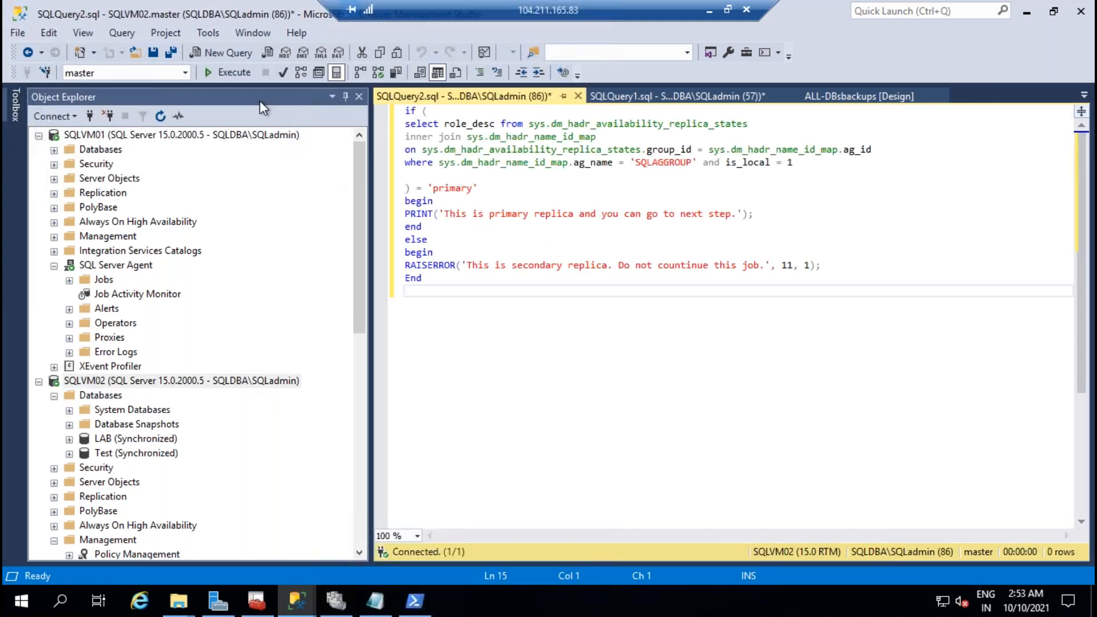
Step: Execute the role-check script on SQLVM02 and compare its result with SQLVM01's query
{"action": "left_click", "coordinate": [240, 72]}
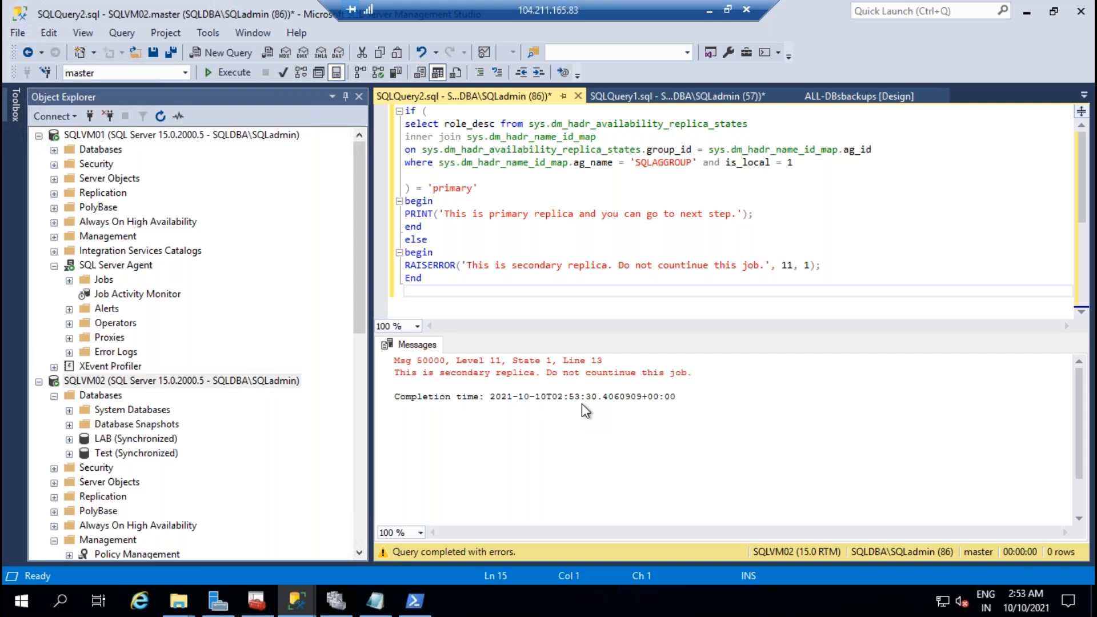
{"action": "left_click", "coordinate": [538, 231]}
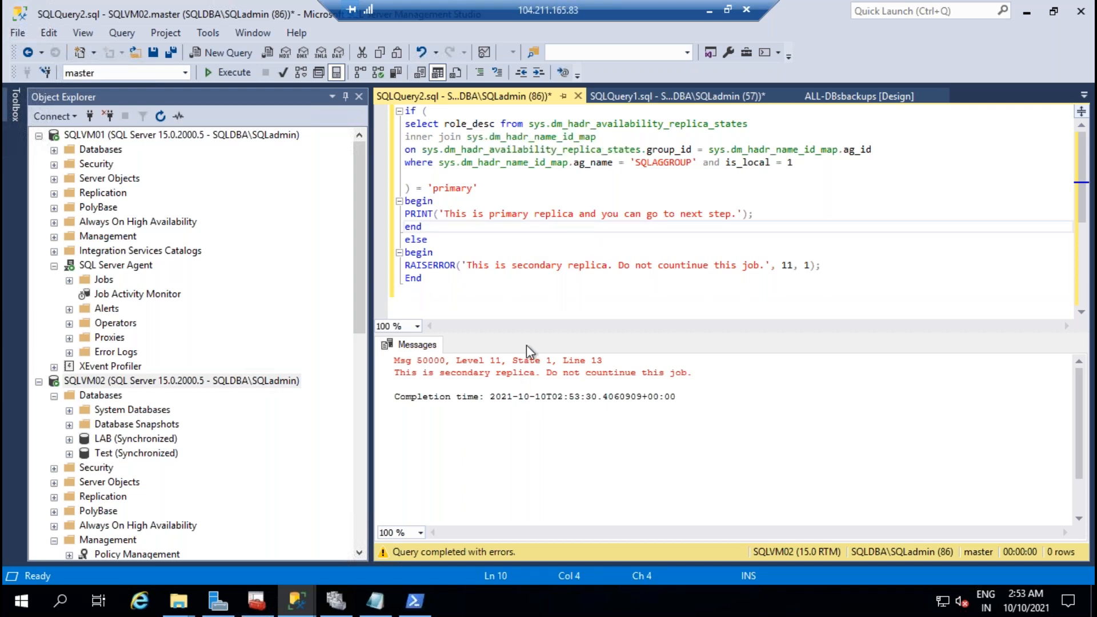
{"action": "left_click", "coordinate": [636, 96]}
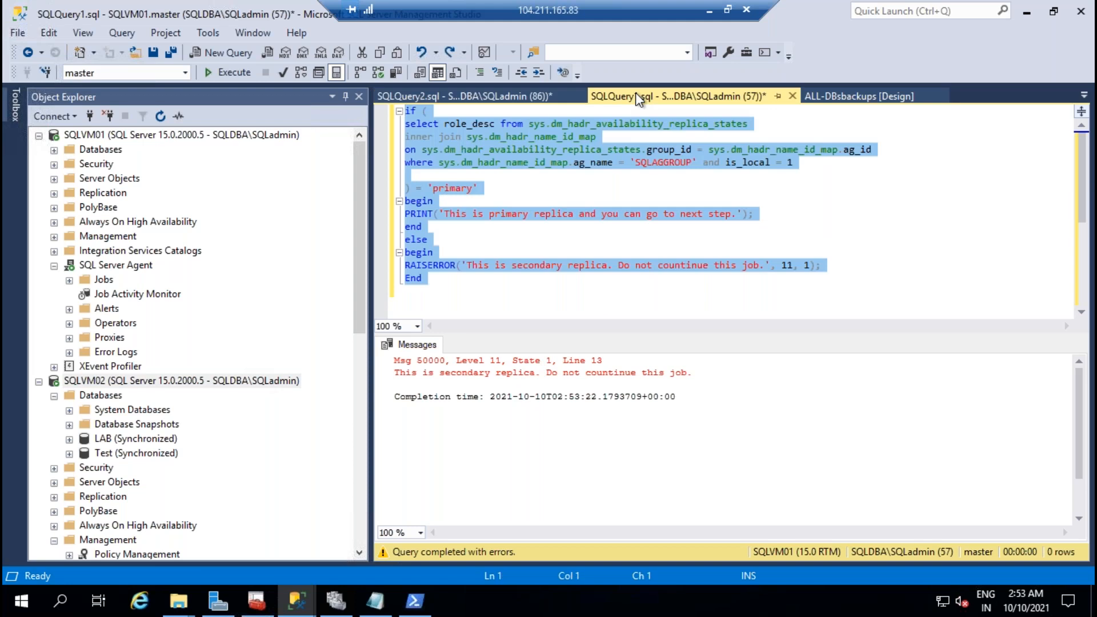
{"action": "left_click", "coordinate": [467, 95]}
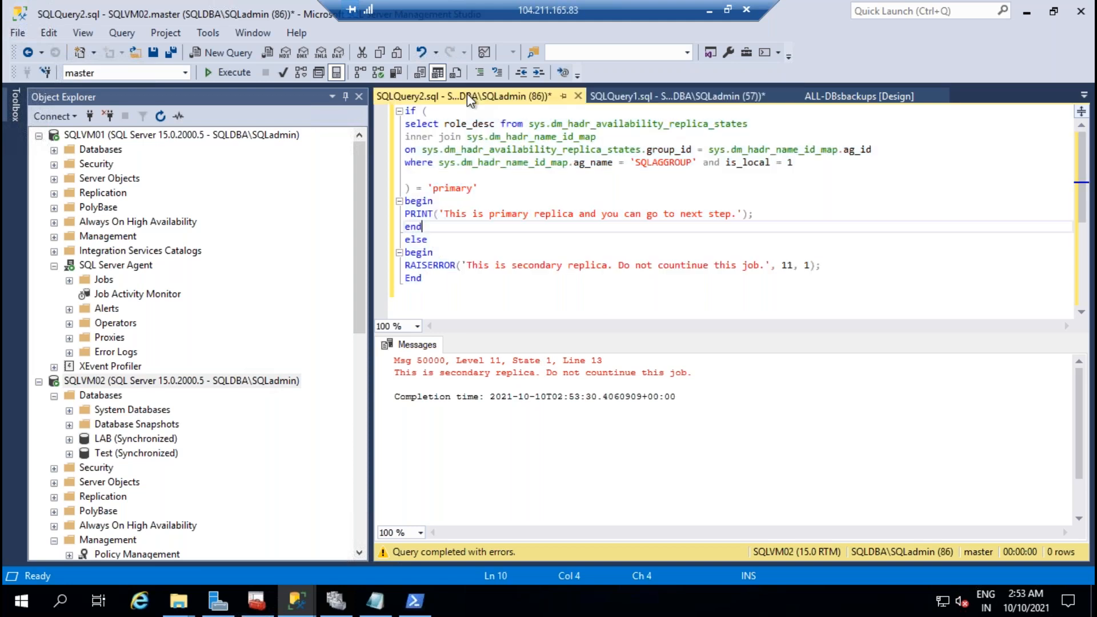
{"action": "left_click", "coordinate": [670, 97]}
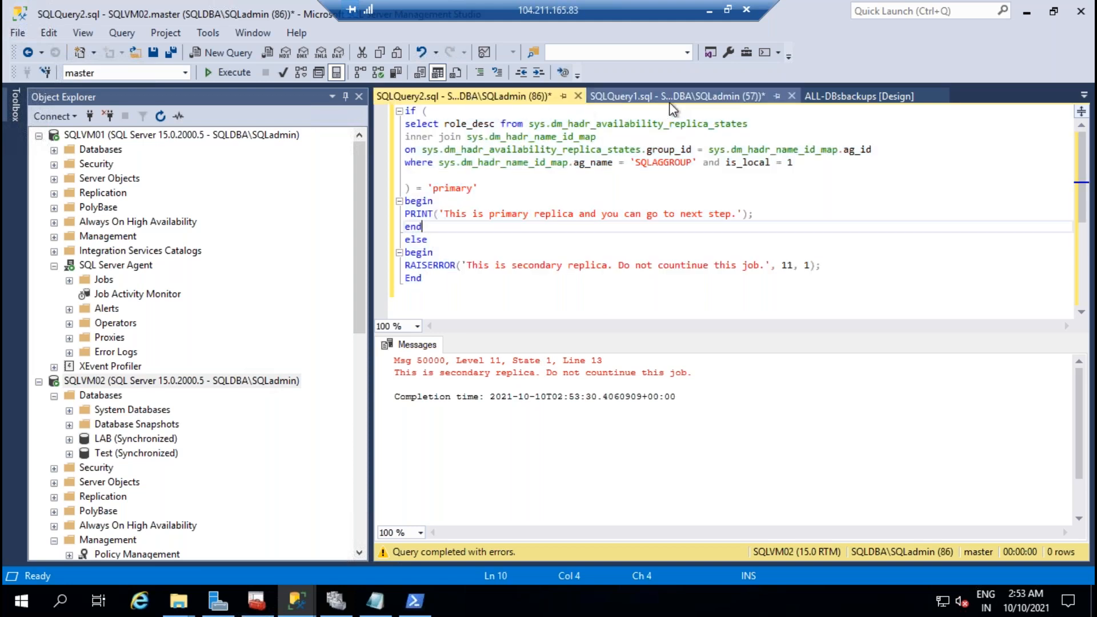
{"action": "left_click", "coordinate": [571, 189]}
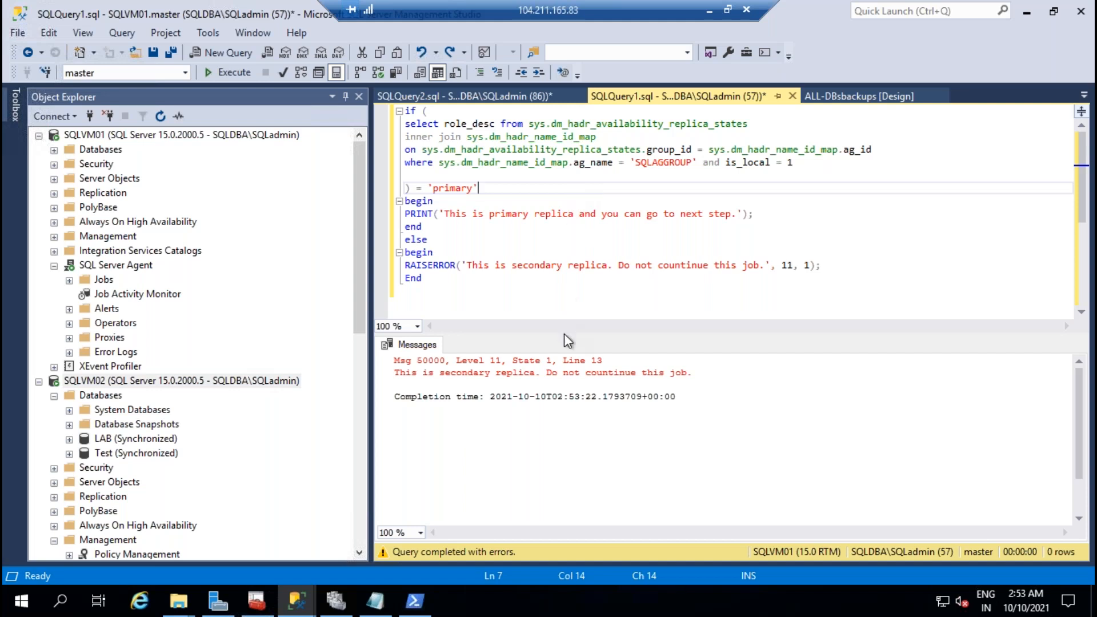
{"action": "left_click", "coordinate": [560, 243]}
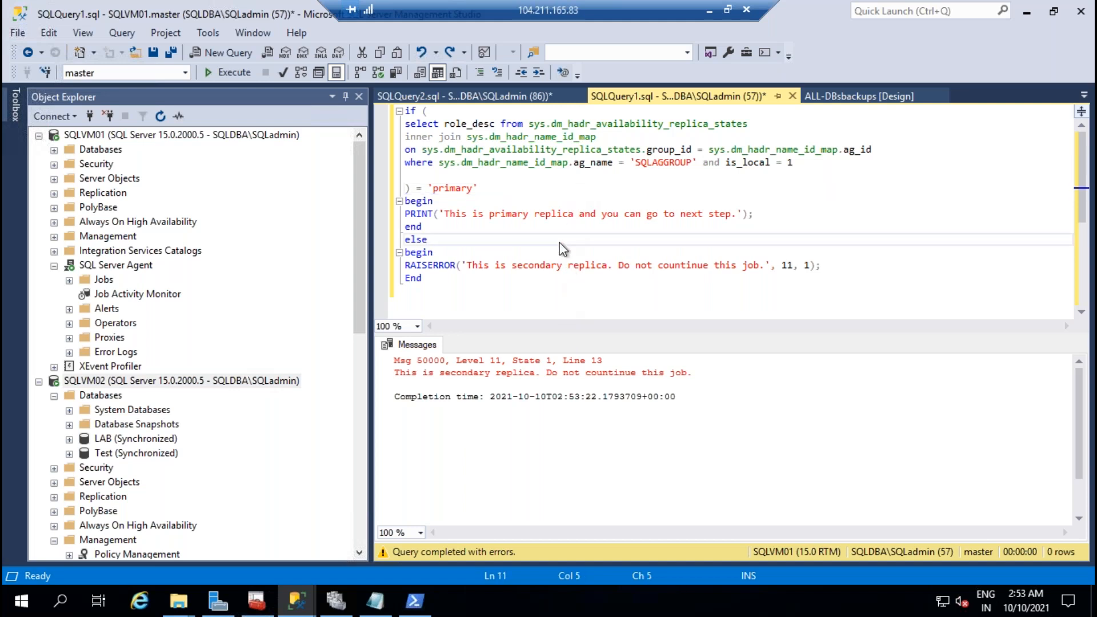
{"action": "scroll", "coordinate": [541, 228], "scroll_direction": "down", "scroll_amount": 4}
{"action": "scroll", "coordinate": [541, 229], "scroll_direction": "up", "scroll_amount": 4}
{"action": "left_click", "coordinate": [519, 97]}
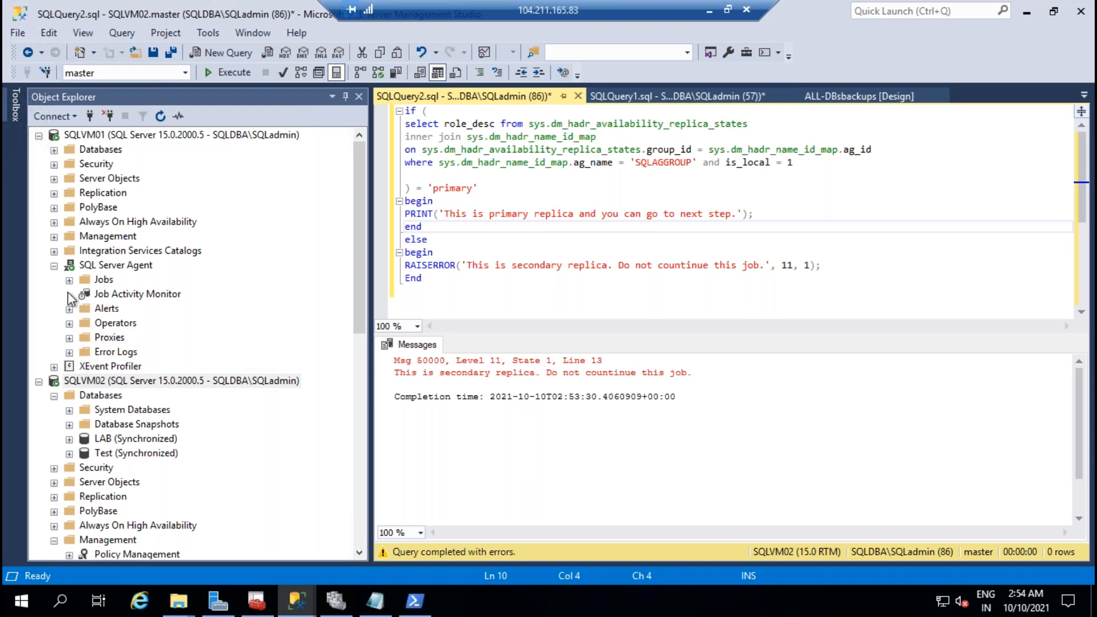
Step: Check the availability group's name, fix the misspelled group name in the WHERE clause, and rerun
{"action": "left_click", "coordinate": [54, 222]}
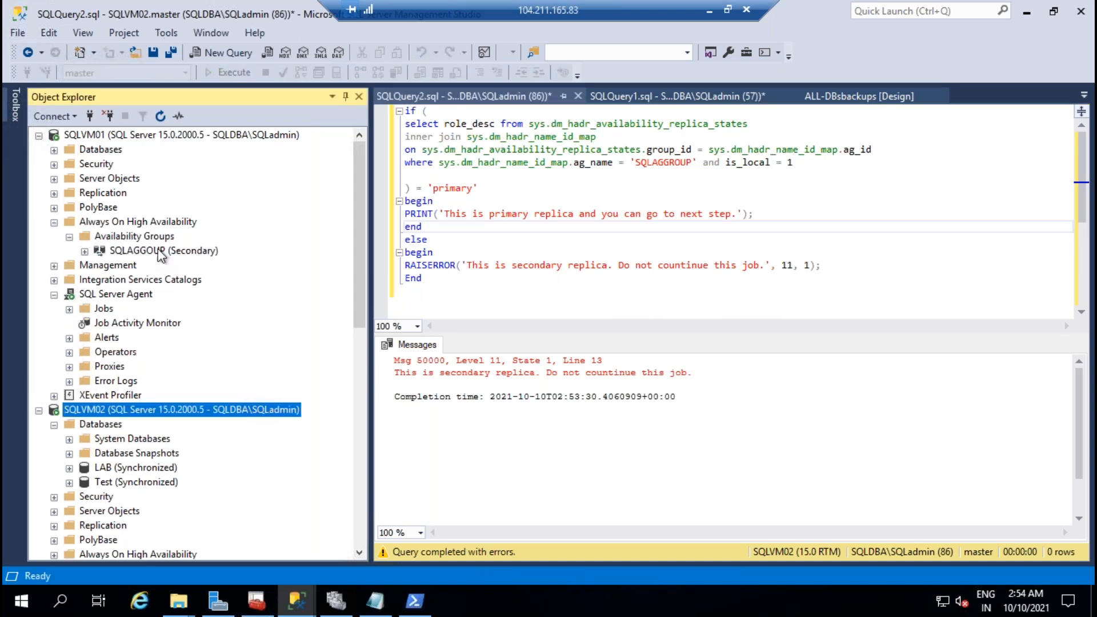
{"action": "left_click", "coordinate": [155, 251]}
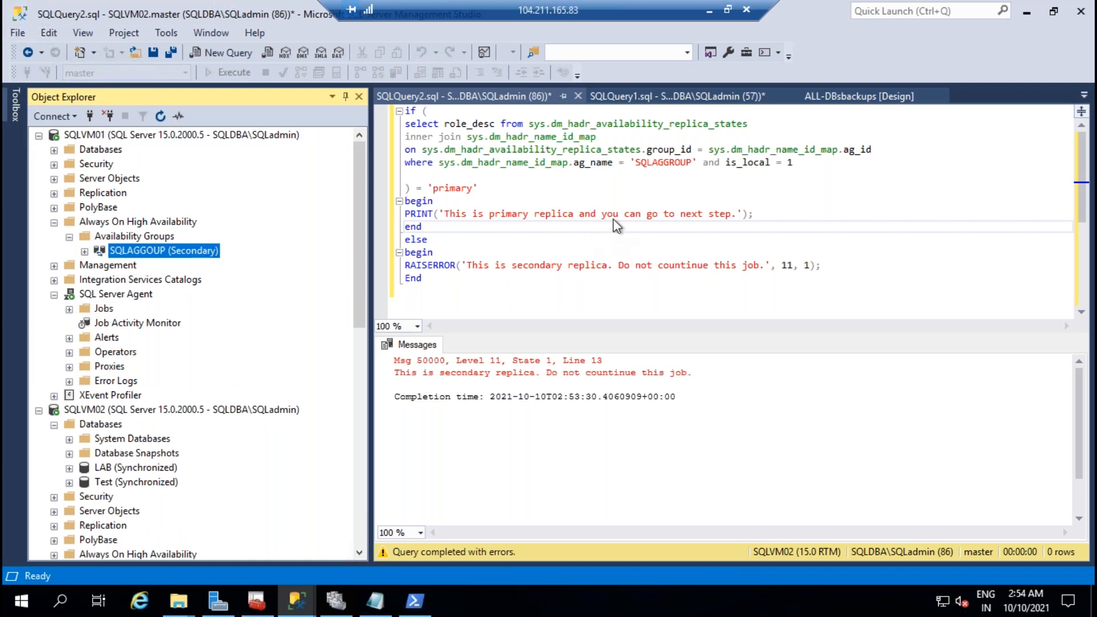
{"action": "double_click", "coordinate": [663, 165]}
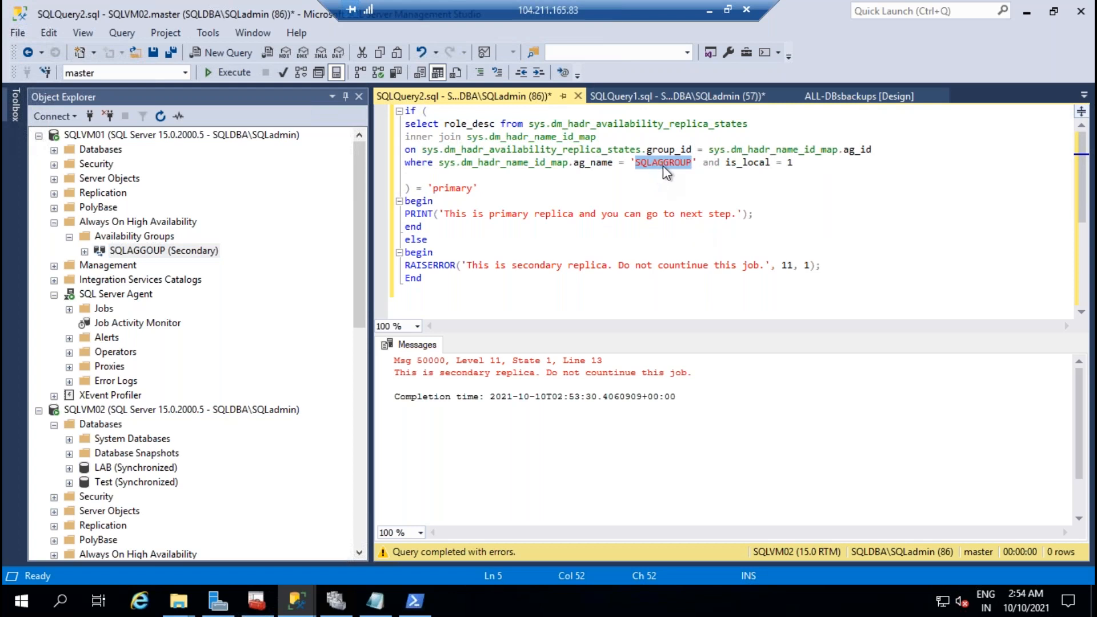
{"action": "left_click", "coordinate": [685, 165]}
{"action": "key", "text": "BackSpace"}
{"action": "key", "text": "BackSpace"}
{"action": "key", "text": "BackSpace"}
{"action": "key", "text": "BackSpace"}
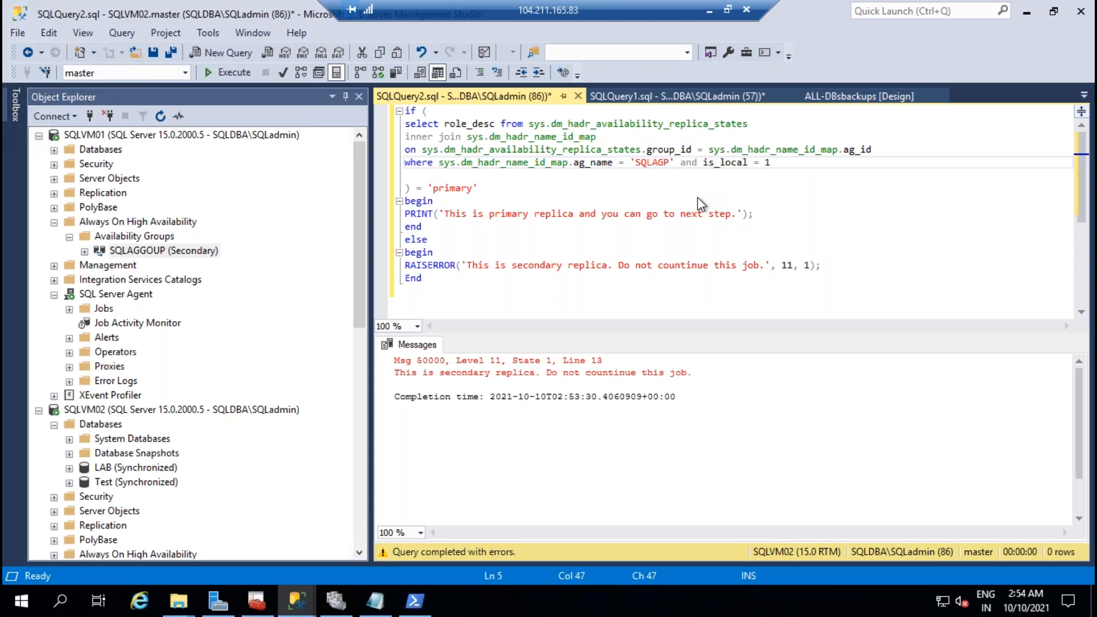
{"action": "type", "text": "ou"}
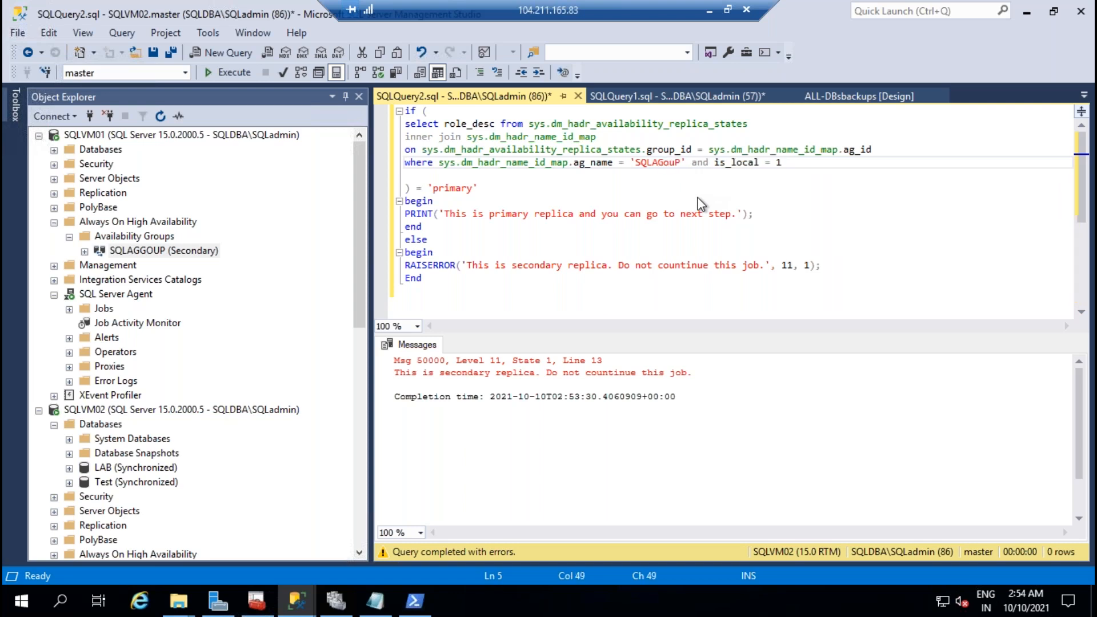
{"action": "left_click", "coordinate": [234, 73]}
Step: Add the missing 'G' to the group name and rerun the query on SQLVM02
{"action": "left_click", "coordinate": [639, 254]}
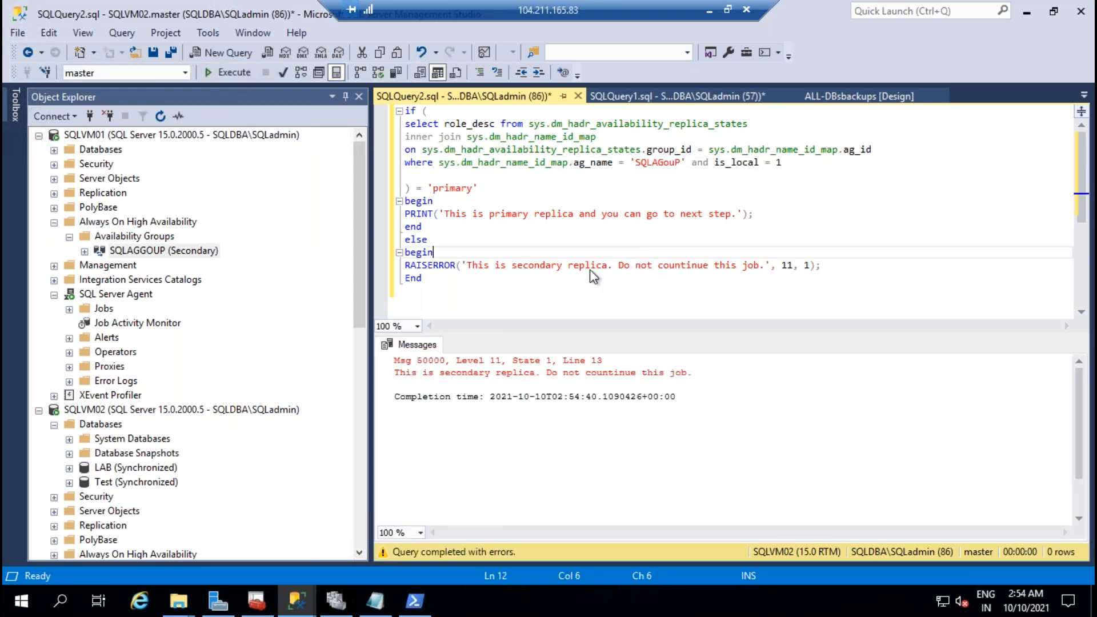
{"action": "left_click", "coordinate": [640, 90]}
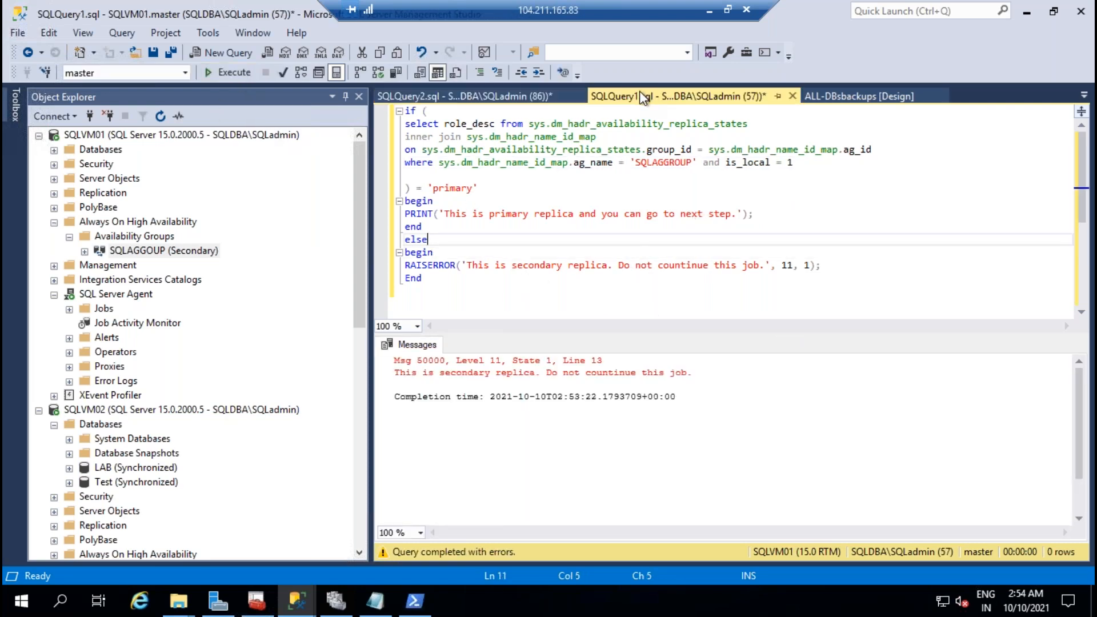
{"action": "left_click", "coordinate": [474, 95]}
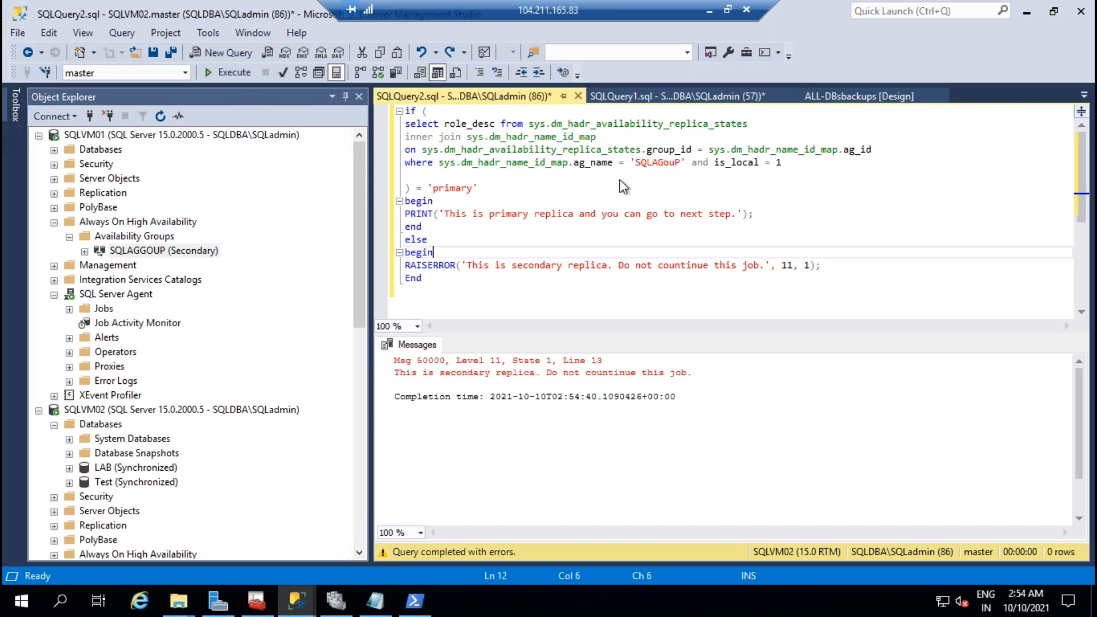
{"action": "left_click", "coordinate": [664, 164]}
{"action": "type", "text": "G"}
{"action": "left_click", "coordinate": [227, 80]}
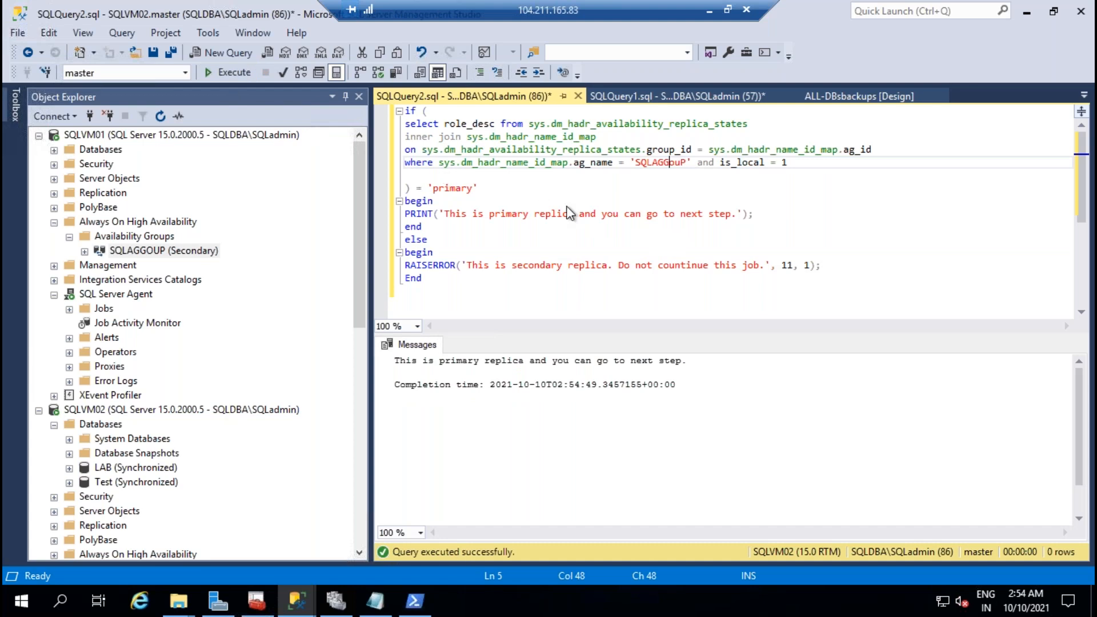
Step: Replace SQLVM01's old query with the corrected role-check script, run it, and reselect the script
{"action": "left_click_drag", "start_coordinate": [438, 288], "coordinate": [398, 113]}
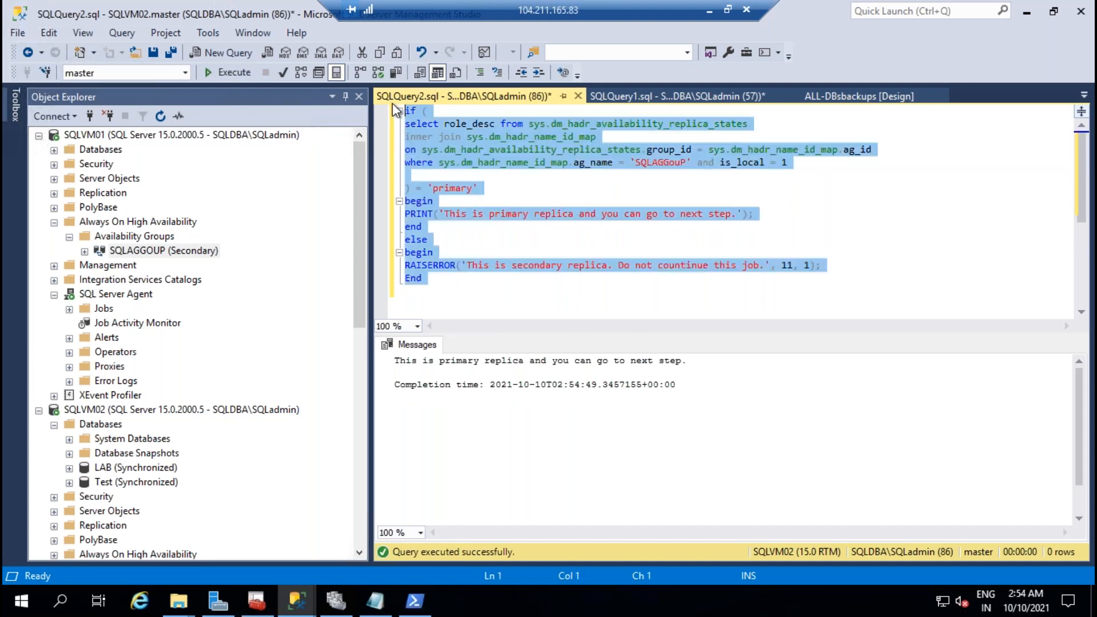
{"action": "left_click", "coordinate": [662, 96]}
{"action": "left_click_drag", "start_coordinate": [476, 297], "coordinate": [385, 84]}
{"action": "type", "text": "if ( select role_desc from sys.dm_hadr_availability_replica_states inner join sys.dm_hadr_name_id_map on sys.dm_hadr_availability_replica_states.group_id = sys.dm_hadr_name_id_map.ag_id where sys.dm_hadr_name_id_map.ag_name = 'SQLAGGouP' and is_local = 1  ) = 'primary' begin PRINT('This is primary replica and you can go to next step.'); end else begin RAISERROR('This is secondary replica. Do not countinue this job.', 11, 1); End"}
{"action": "left_click", "coordinate": [240, 72]}
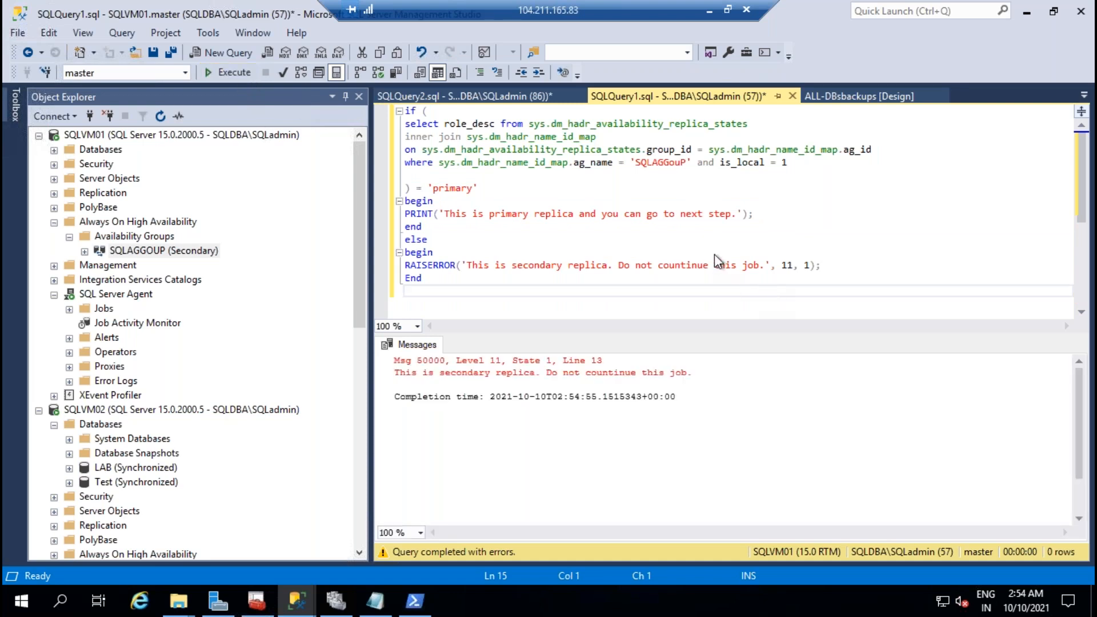
{"action": "left_click", "coordinate": [494, 96]}
{"action": "left_click", "coordinate": [540, 190]}
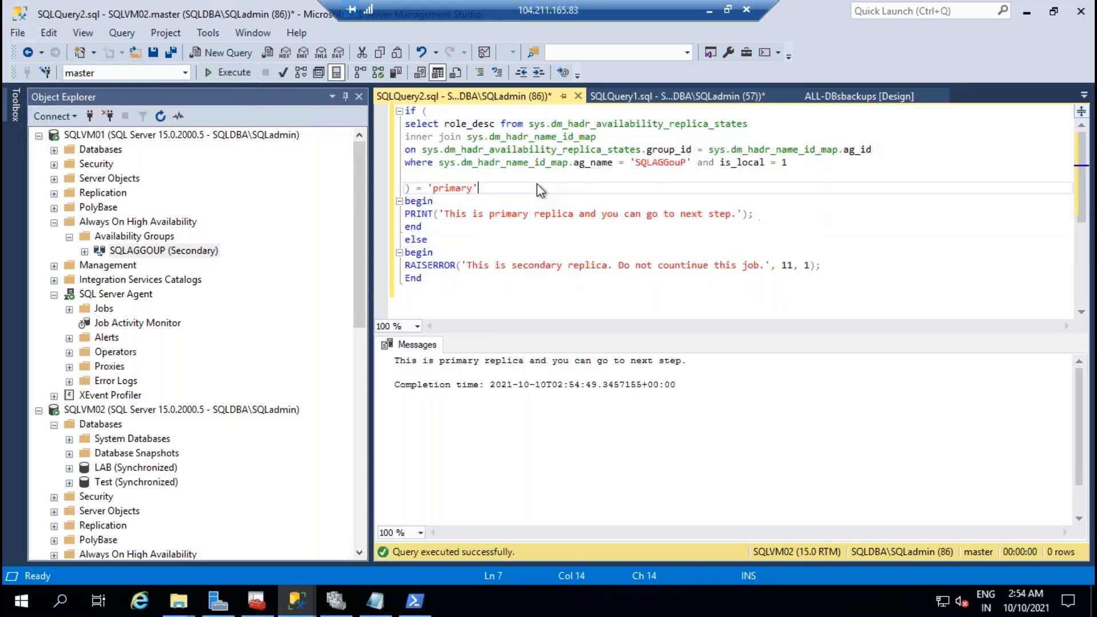
{"action": "left_click_drag", "start_coordinate": [454, 309], "coordinate": [400, 109]}
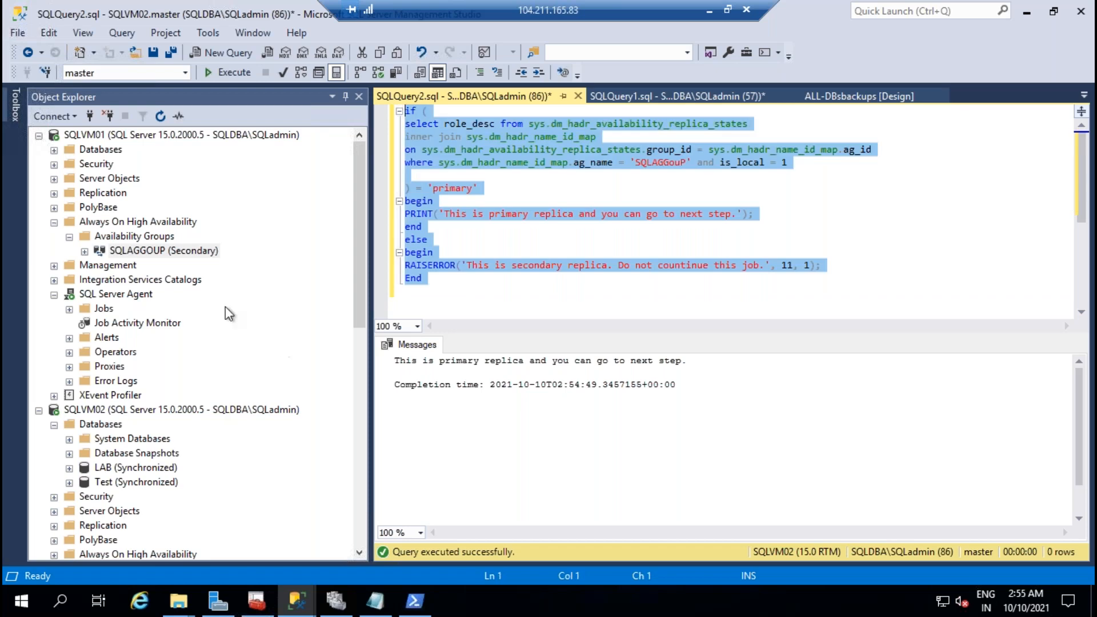
Step: Add a T-SQL step named Ag_rolecheck with the role-check script to SQLVM01's ALL-DBsbackups job
{"action": "double_click", "coordinate": [145, 327]}
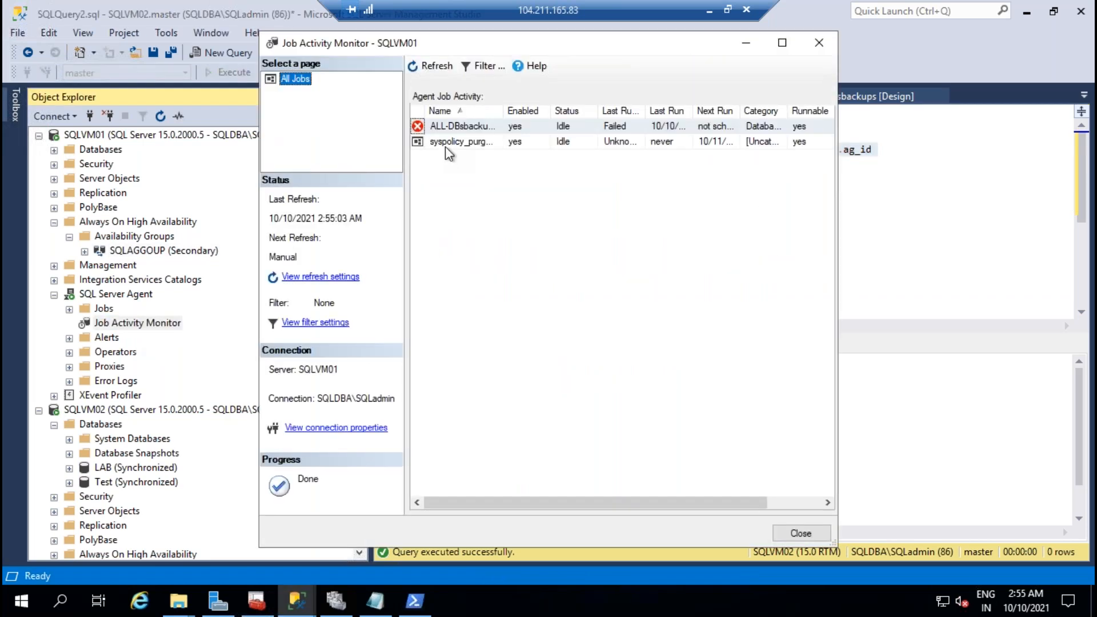
{"action": "right_click", "coordinate": [453, 123]}
{"action": "left_click", "coordinate": [523, 275]}
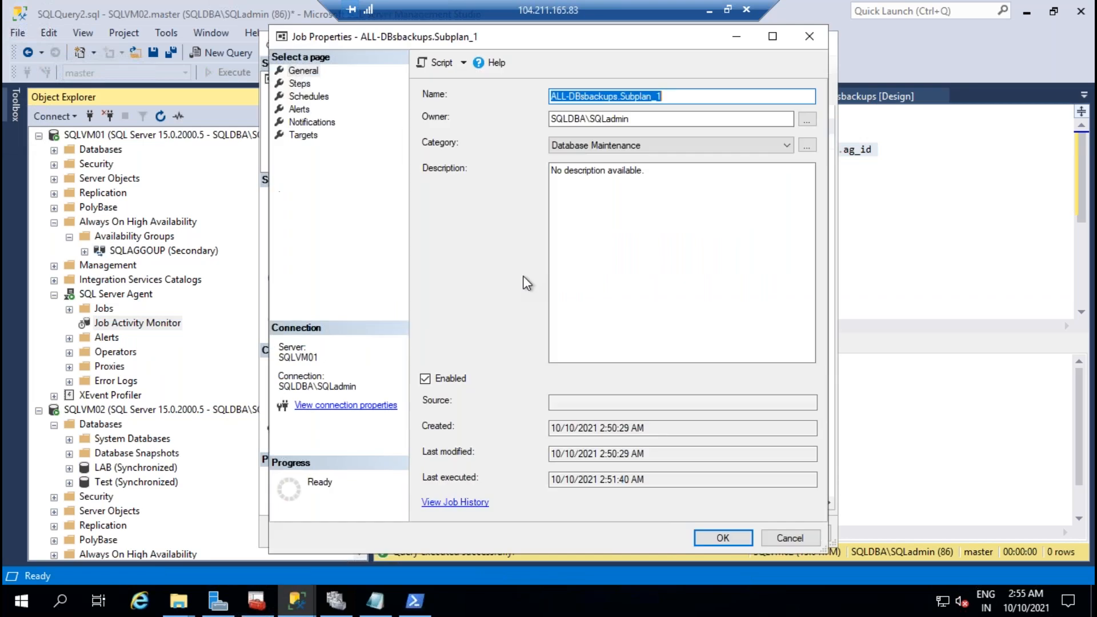
{"action": "left_click", "coordinate": [299, 84]}
{"action": "left_click", "coordinate": [464, 502]}
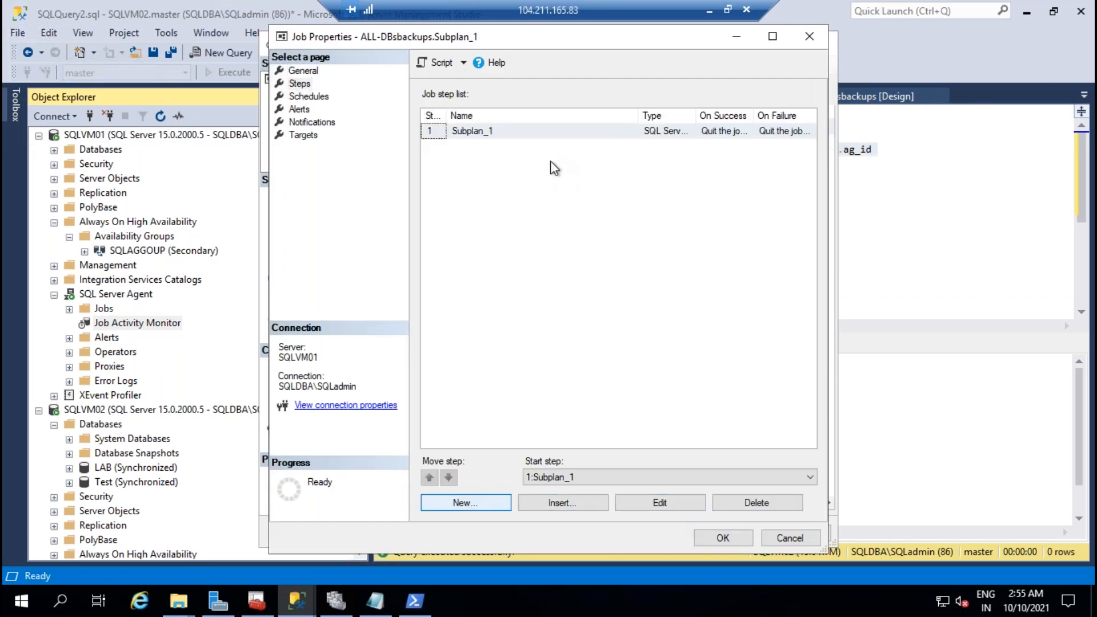
{"action": "type", "text": "Ag_role"}
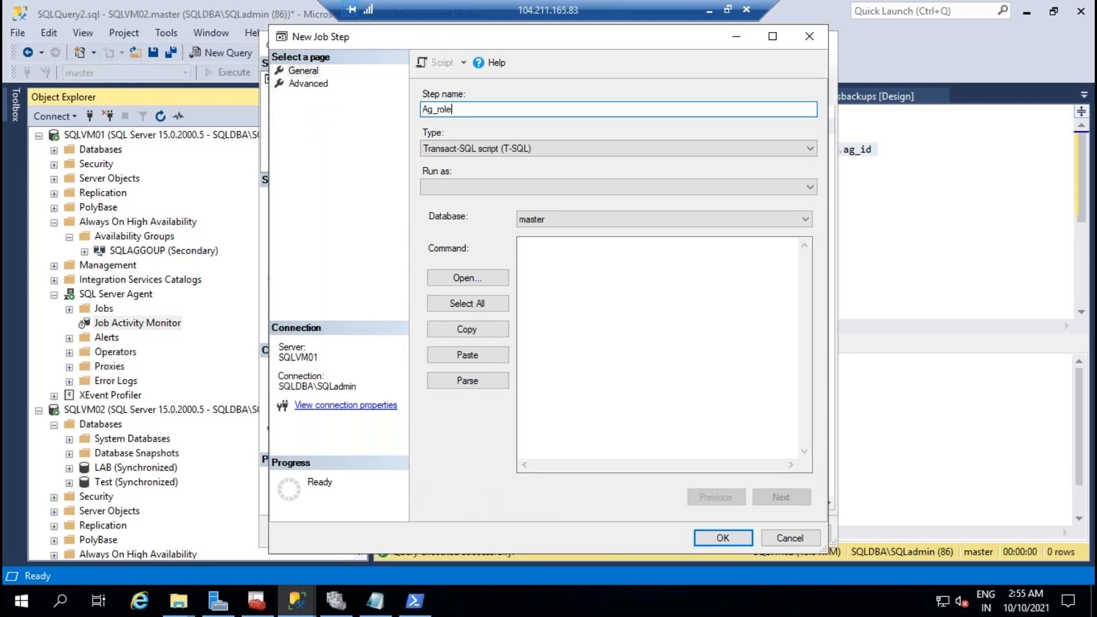
{"action": "left_click", "coordinate": [573, 315]}
{"action": "key", "text": "ctrl+v"}
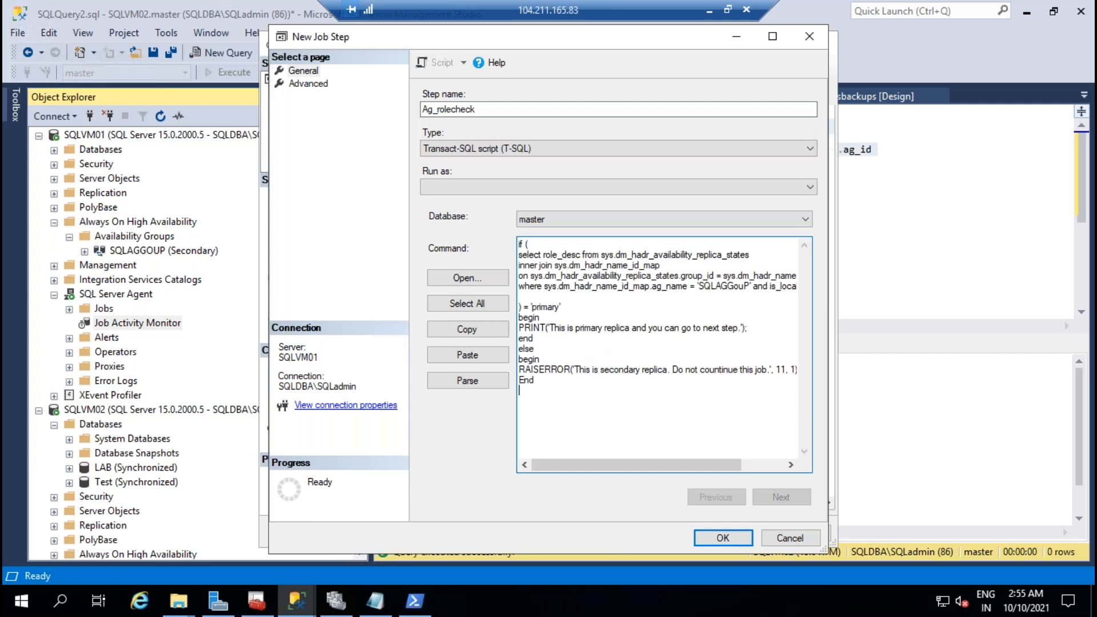
{"action": "left_click", "coordinate": [712, 540]}
Step: Move Ag_rolecheck ahead of Subplan_1 and make it the job's start step
{"action": "left_click", "coordinate": [430, 479]}
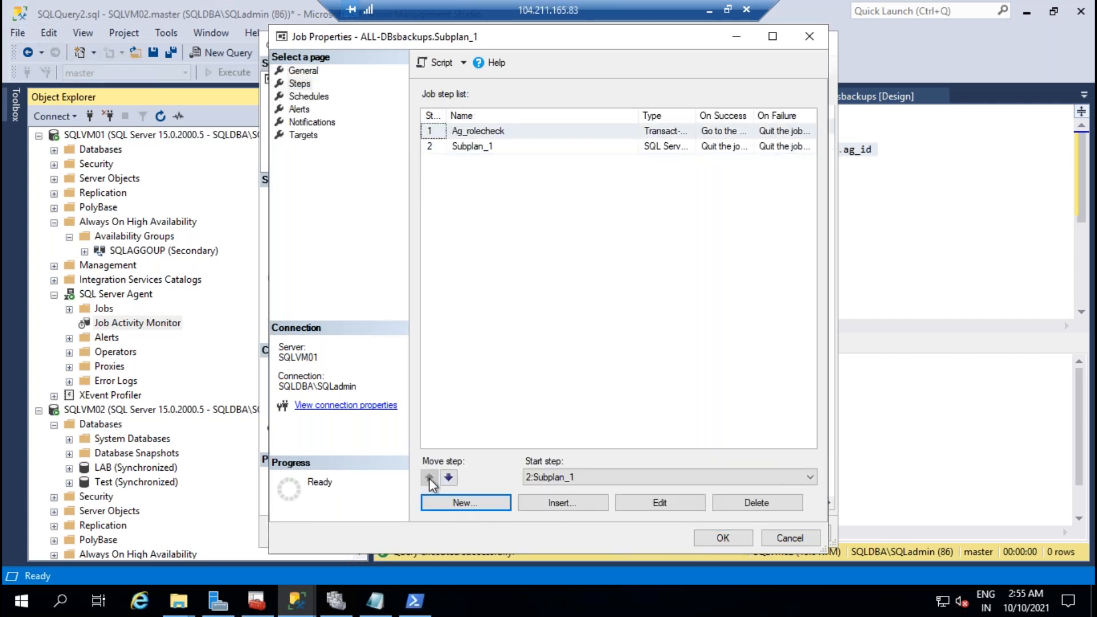
{"action": "left_click", "coordinate": [615, 477]}
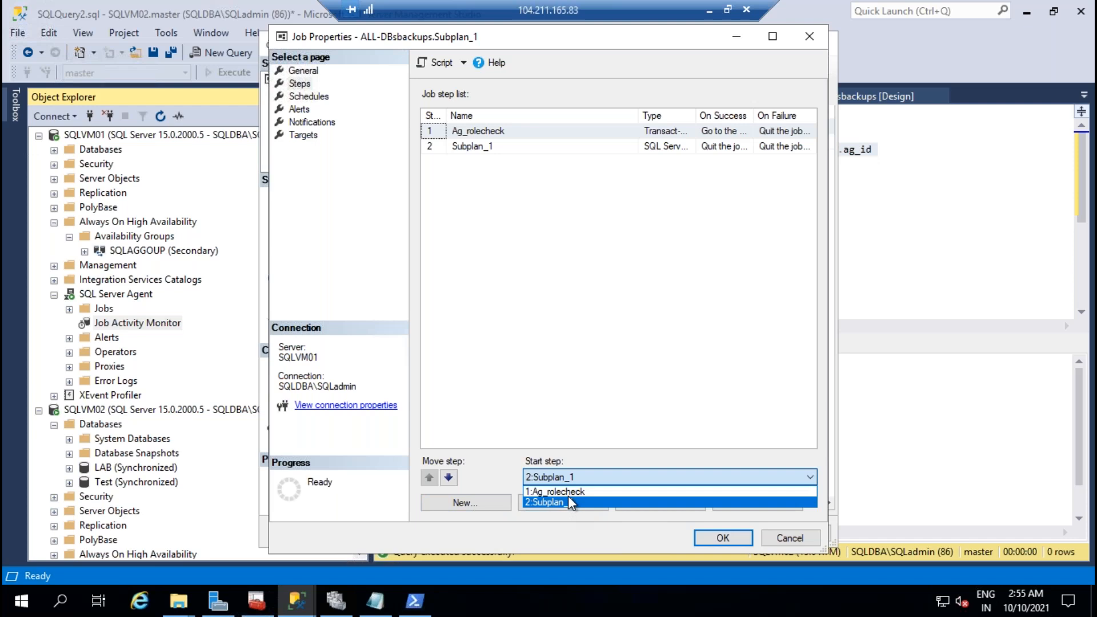
{"action": "left_click", "coordinate": [568, 492]}
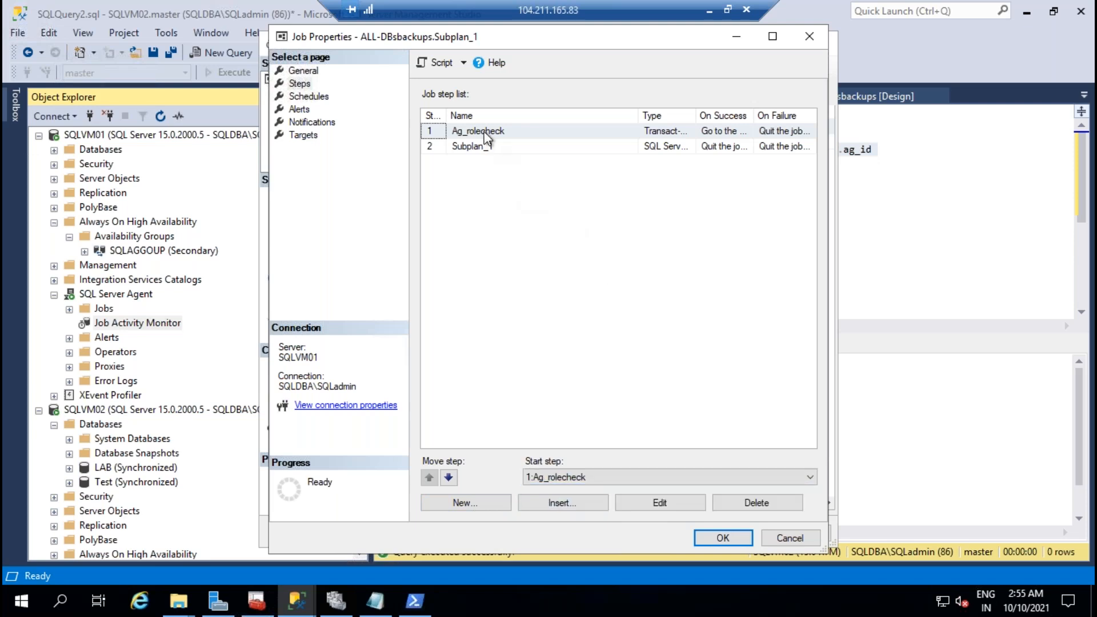
Step: Set Ag_rolecheck's on-failure action to 'Quit the job reporting success' and save the job
{"action": "left_click", "coordinate": [676, 504]}
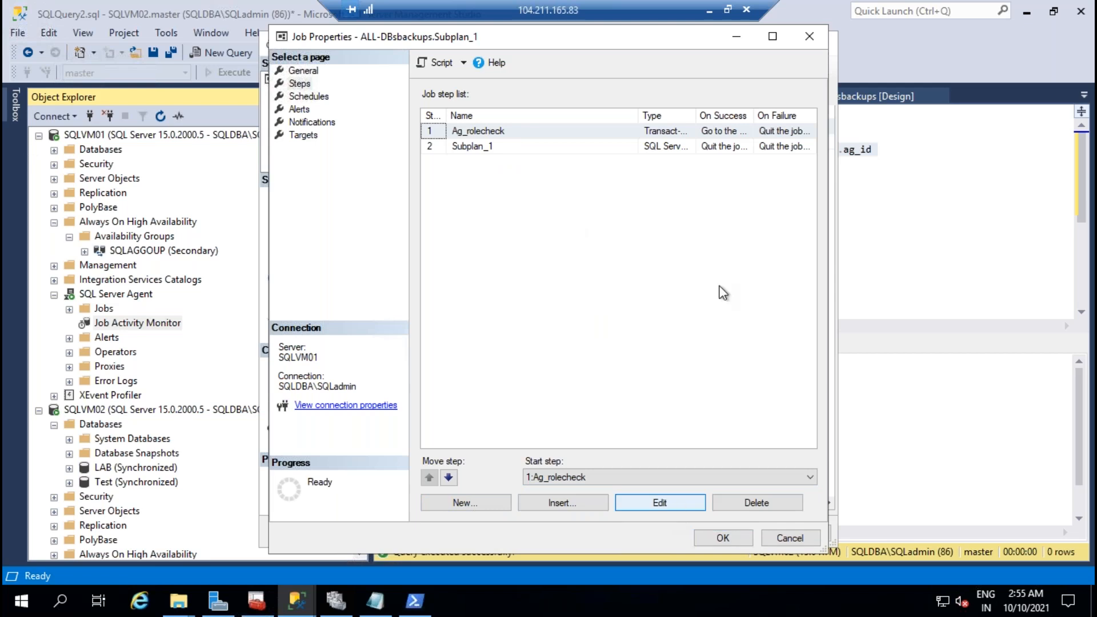
{"action": "left_click", "coordinate": [667, 503]}
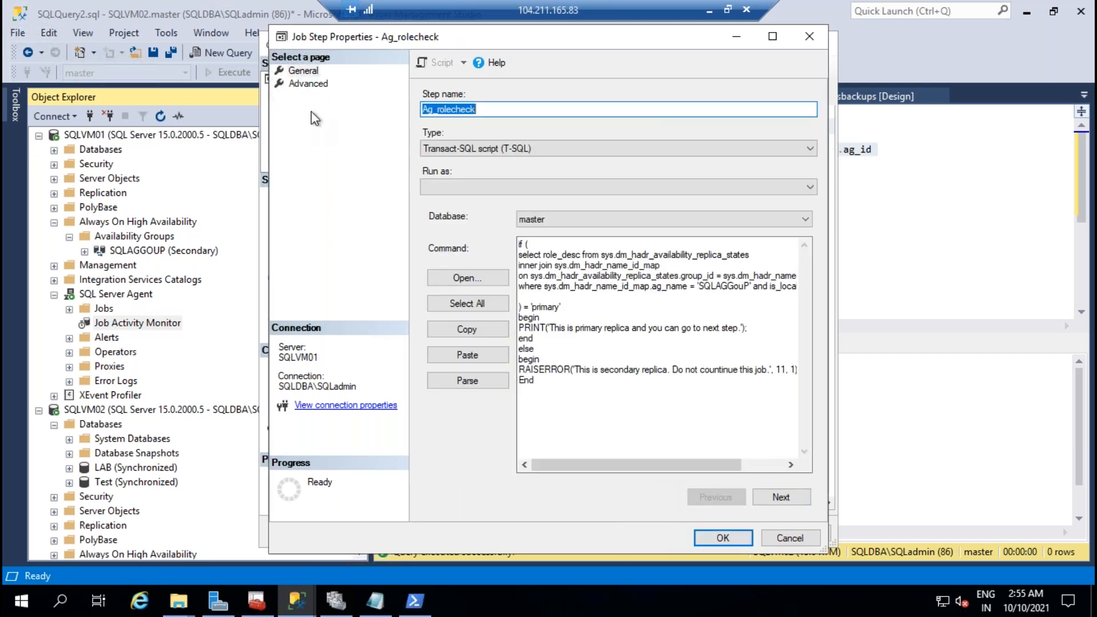
{"action": "left_click", "coordinate": [318, 86]}
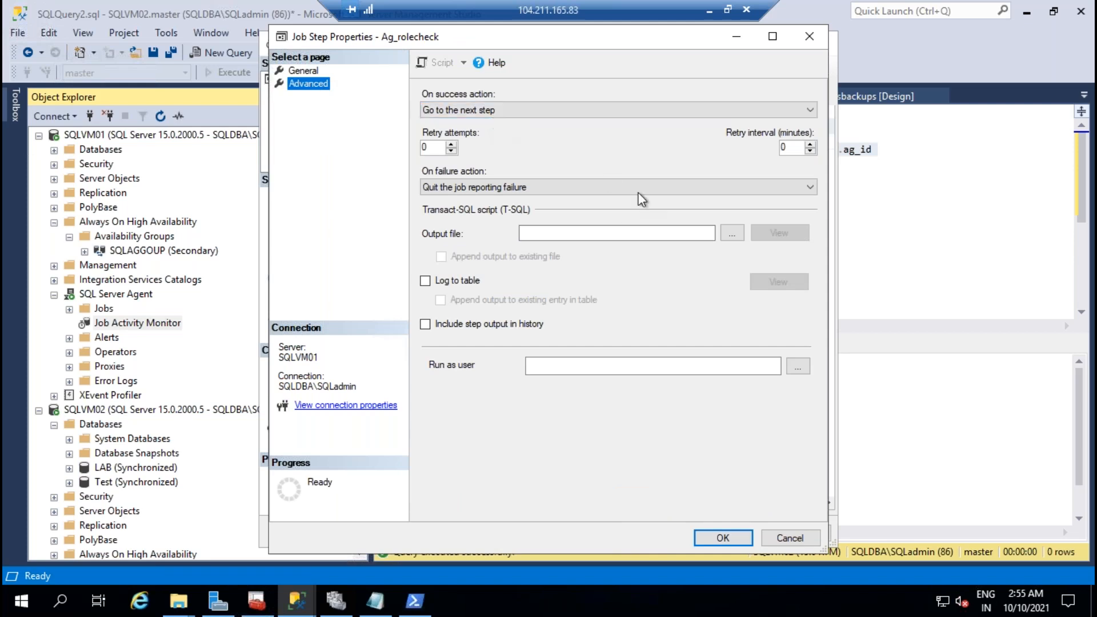
{"action": "left_click", "coordinate": [502, 188]}
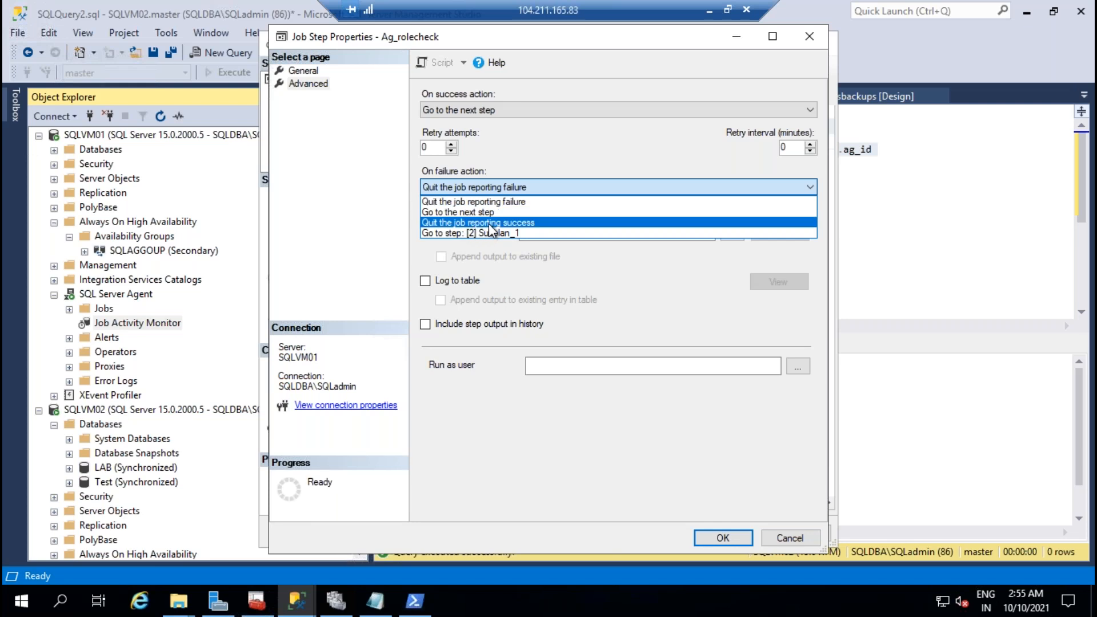
{"action": "left_click", "coordinate": [490, 224]}
{"action": "left_click", "coordinate": [495, 186]}
{"action": "left_click", "coordinate": [494, 224]}
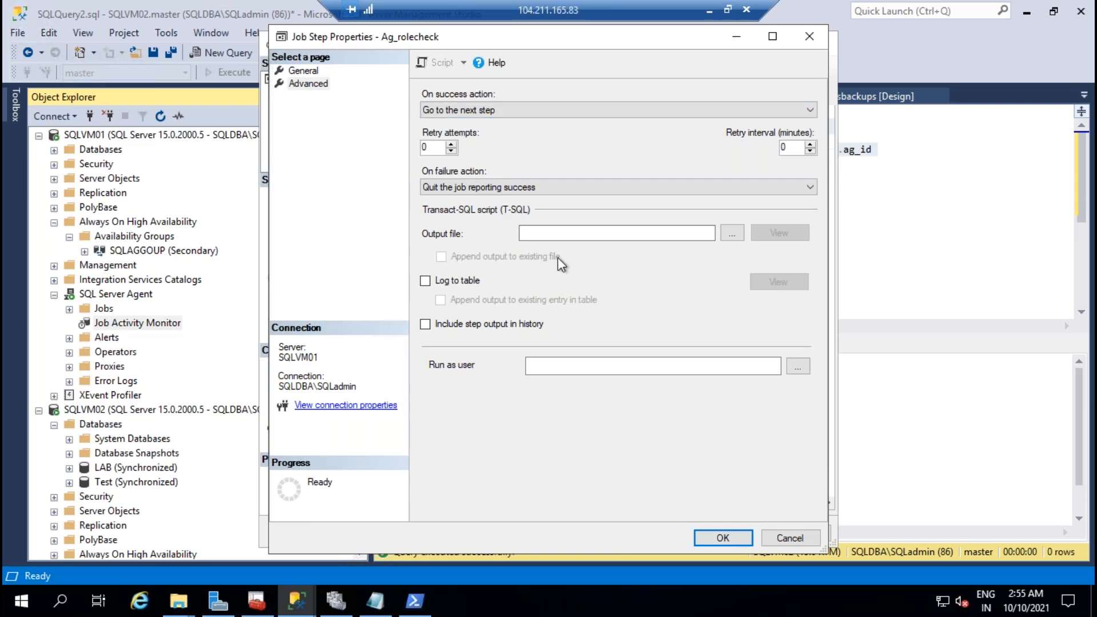
{"action": "left_click", "coordinate": [723, 539]}
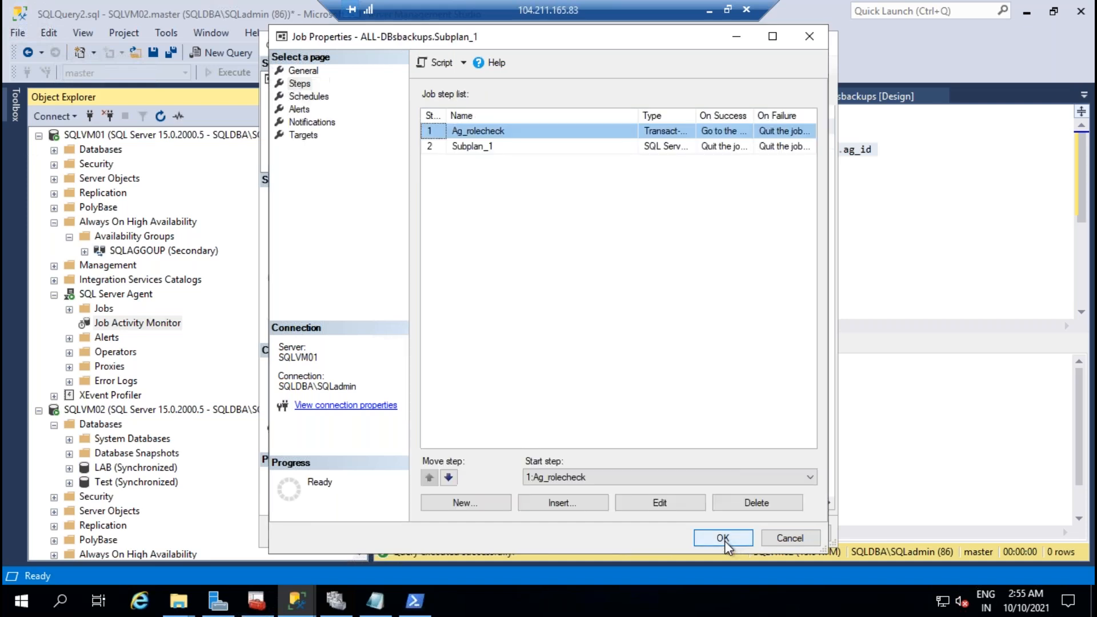
{"action": "left_click", "coordinate": [723, 539]}
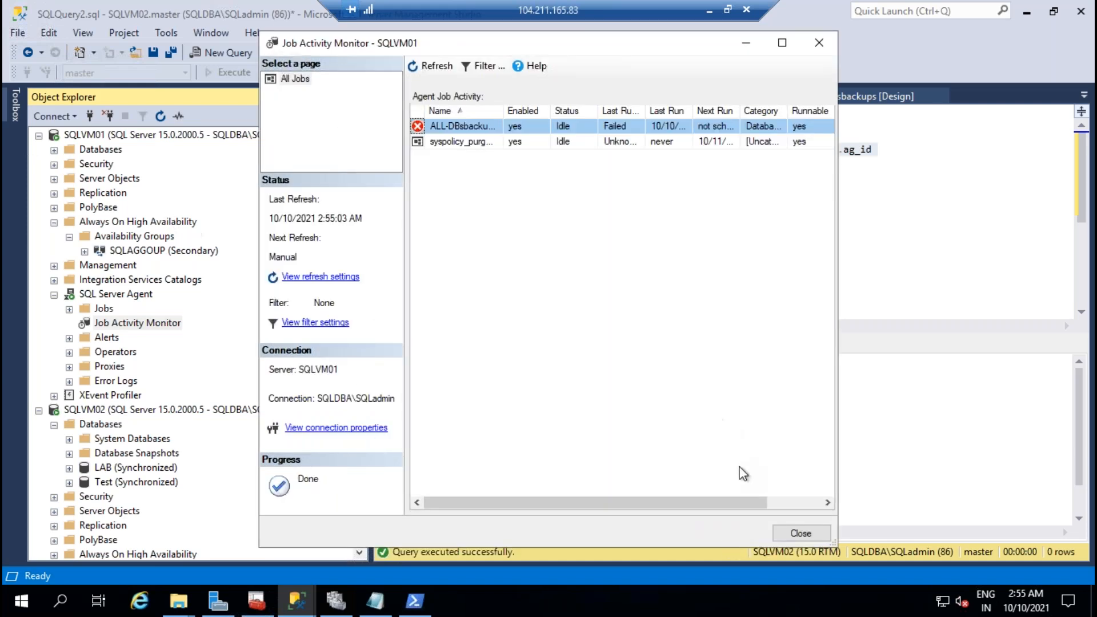
{"action": "left_click", "coordinate": [790, 533]}
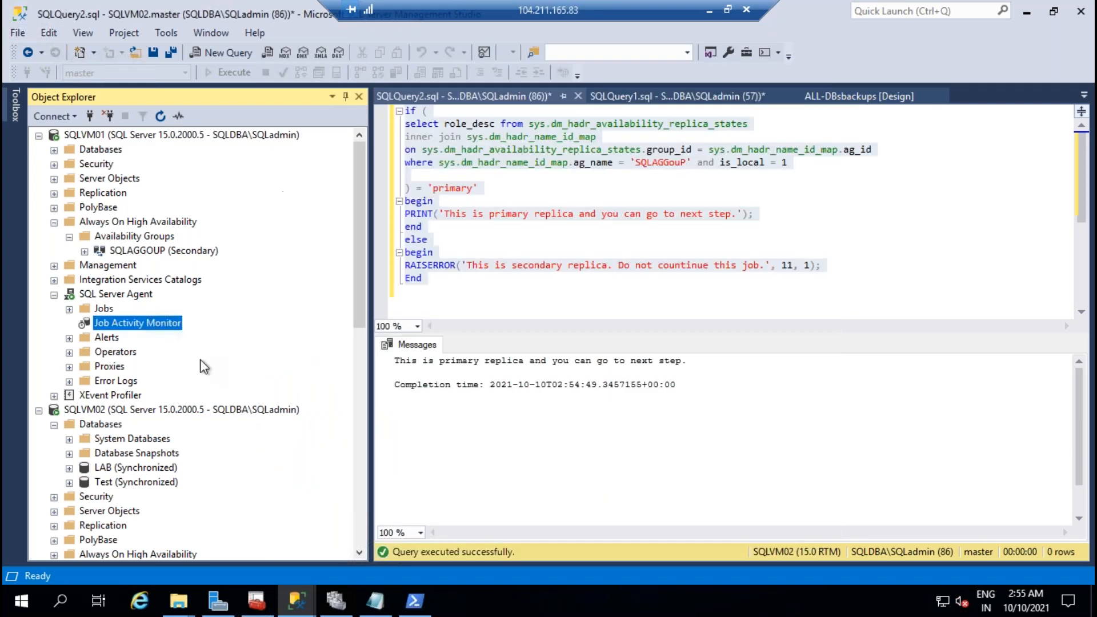
Step: Open the Job Activity Monitor for SQLVM02
{"action": "left_click", "coordinate": [54, 221]}
{"action": "scroll", "coordinate": [188, 343], "scroll_direction": "down", "scroll_amount": 5}
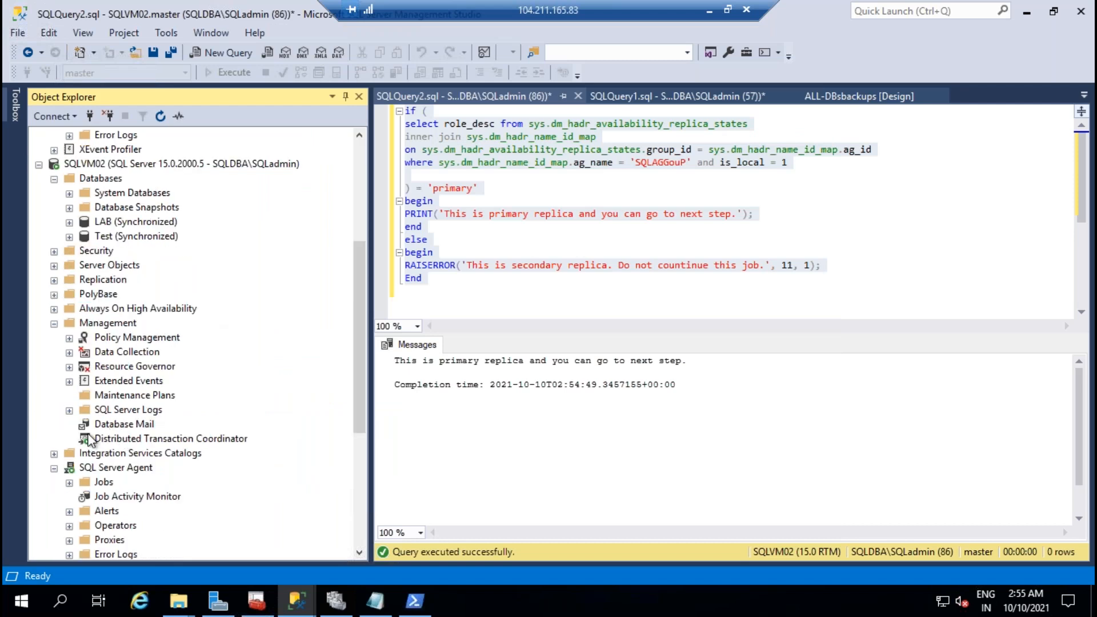
{"action": "left_click", "coordinate": [69, 410]}
{"action": "left_click", "coordinate": [69, 410]}
{"action": "left_click", "coordinate": [117, 497]}
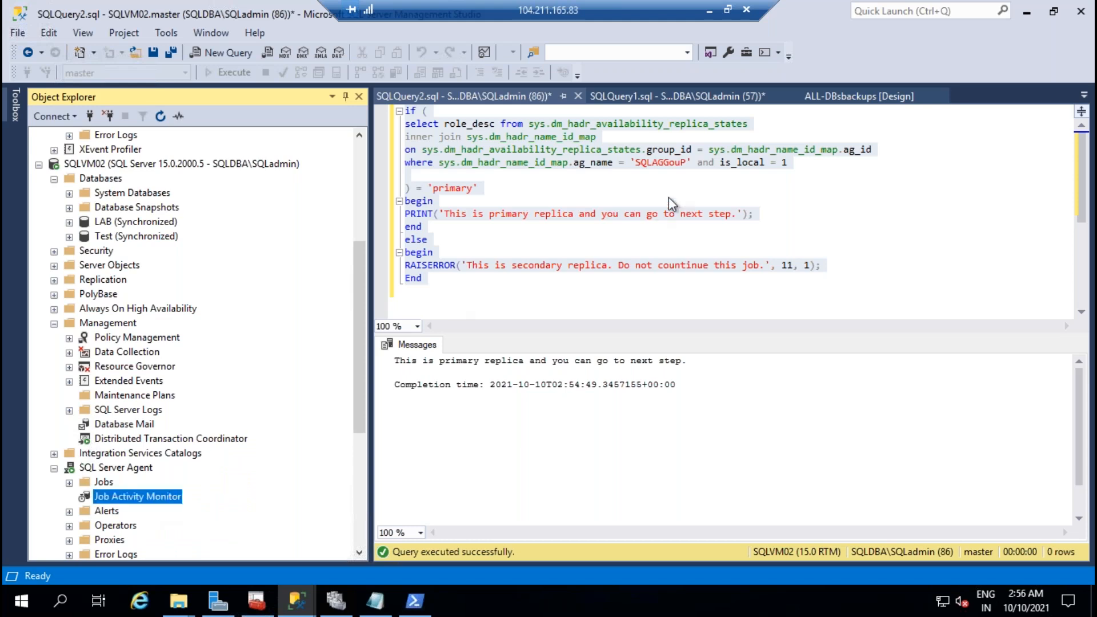
{"action": "double_click", "coordinate": [170, 496]}
Step: Add a new Ag_rolecheck step with the pasted role-check script to SQLVM02's ALL-DBsbackups job
{"action": "left_click", "coordinate": [430, 66]}
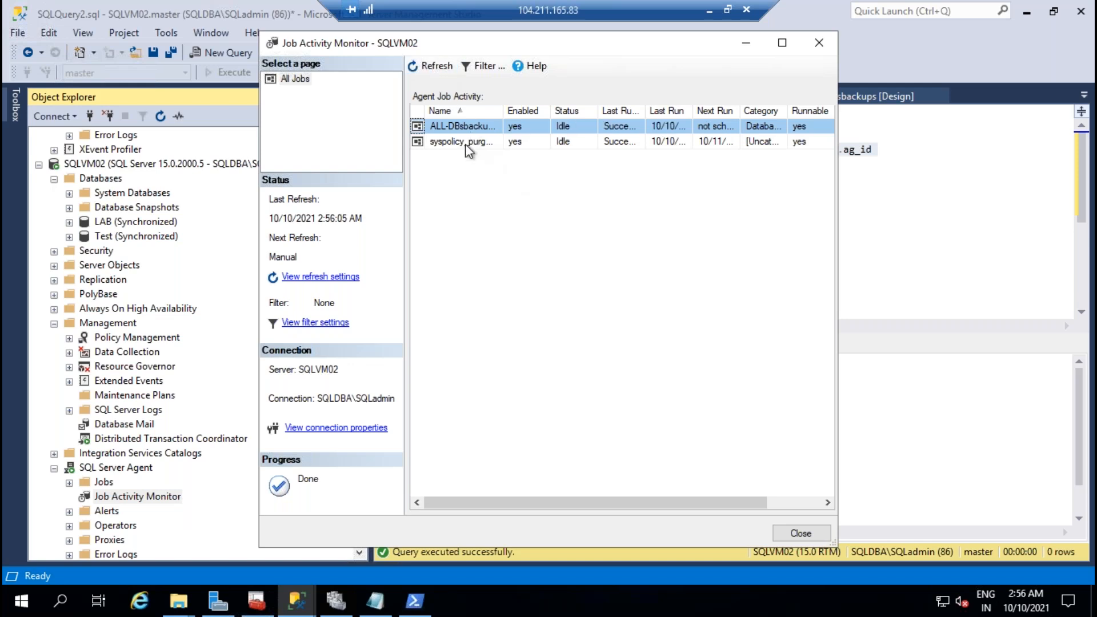
{"action": "right_click", "coordinate": [465, 129]}
{"action": "left_click", "coordinate": [521, 284]}
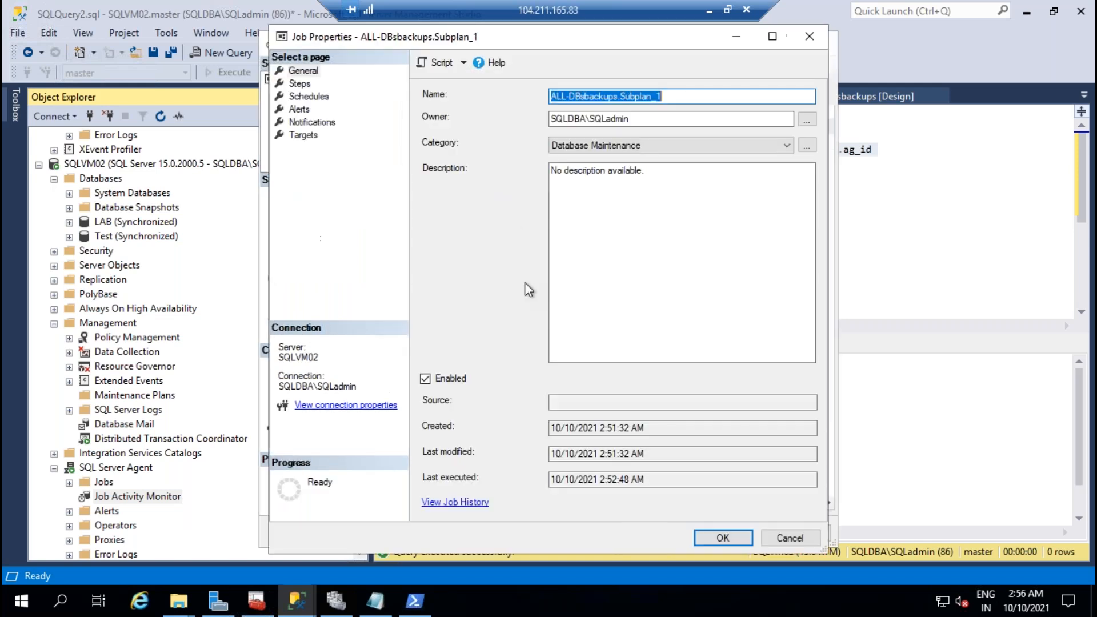
{"action": "left_click", "coordinate": [299, 83]}
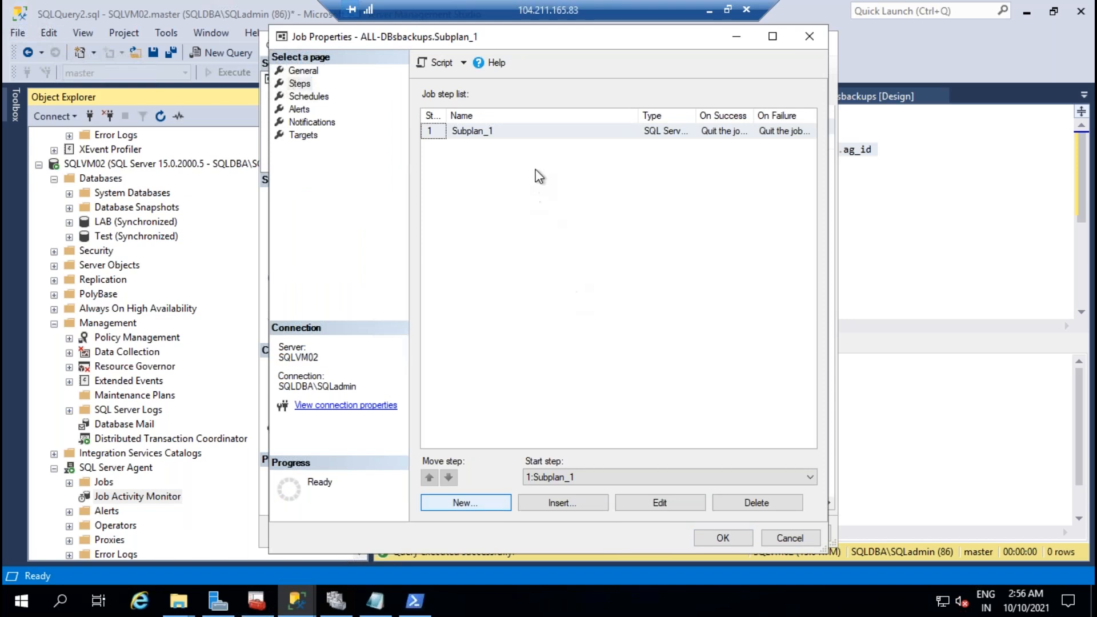
{"action": "type", "text": "Ag_role"}
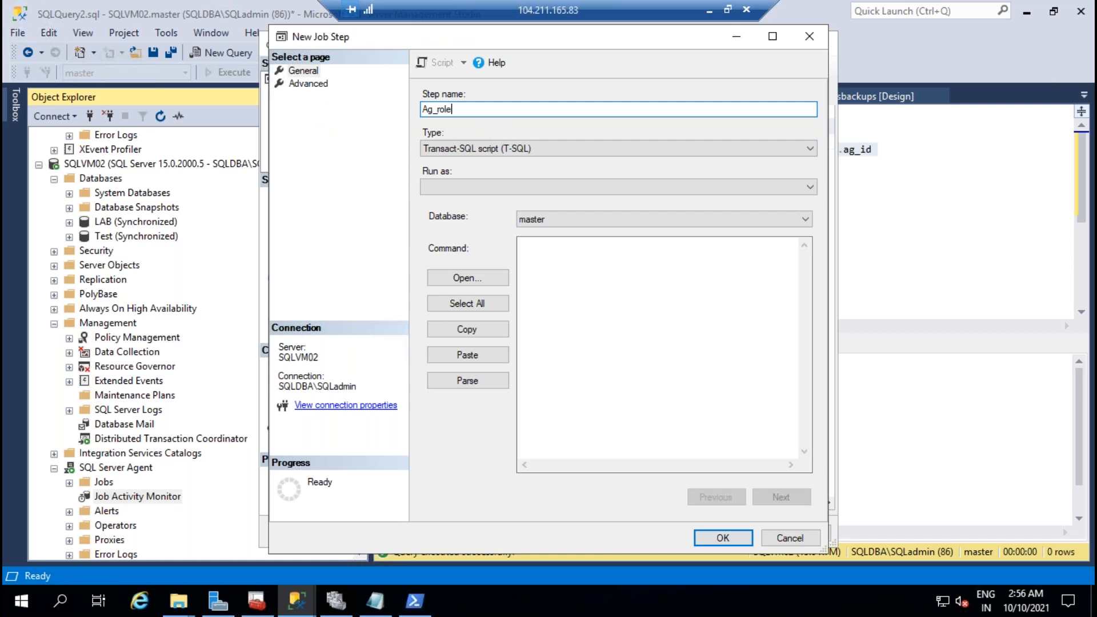
{"action": "left_click", "coordinate": [602, 334]}
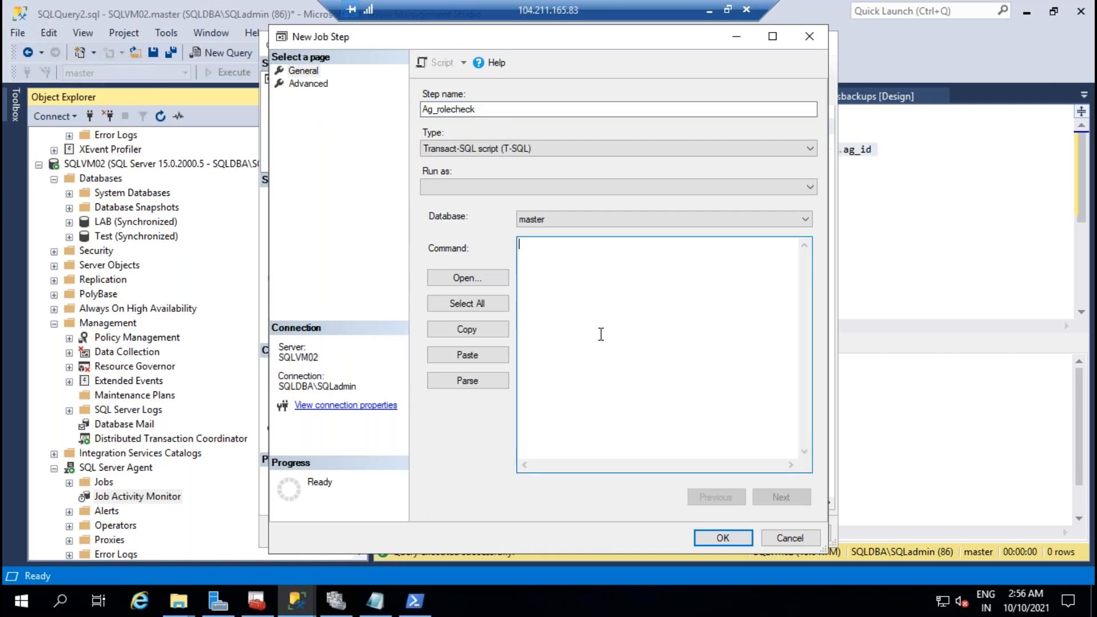
{"action": "key", "text": "ctrl+v"}
{"action": "left_click", "coordinate": [715, 541]}
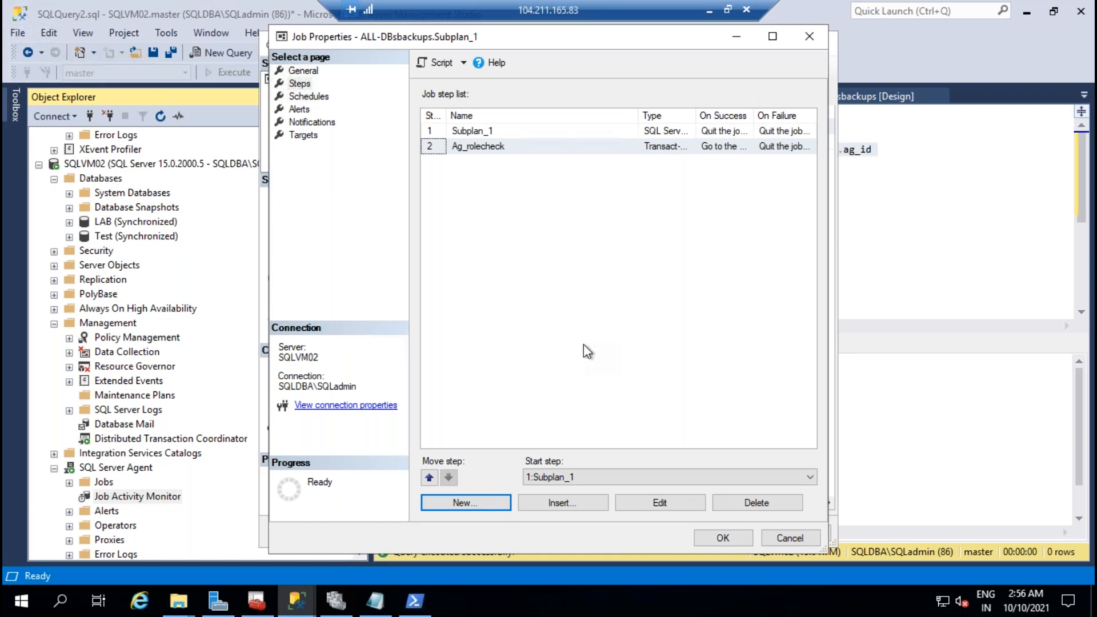
Step: Return to the SQLVM02 query editor and select 'primary' in the role comparison
{"action": "left_click", "coordinate": [297, 601]}
{"action": "left_click", "coordinate": [193, 526]}
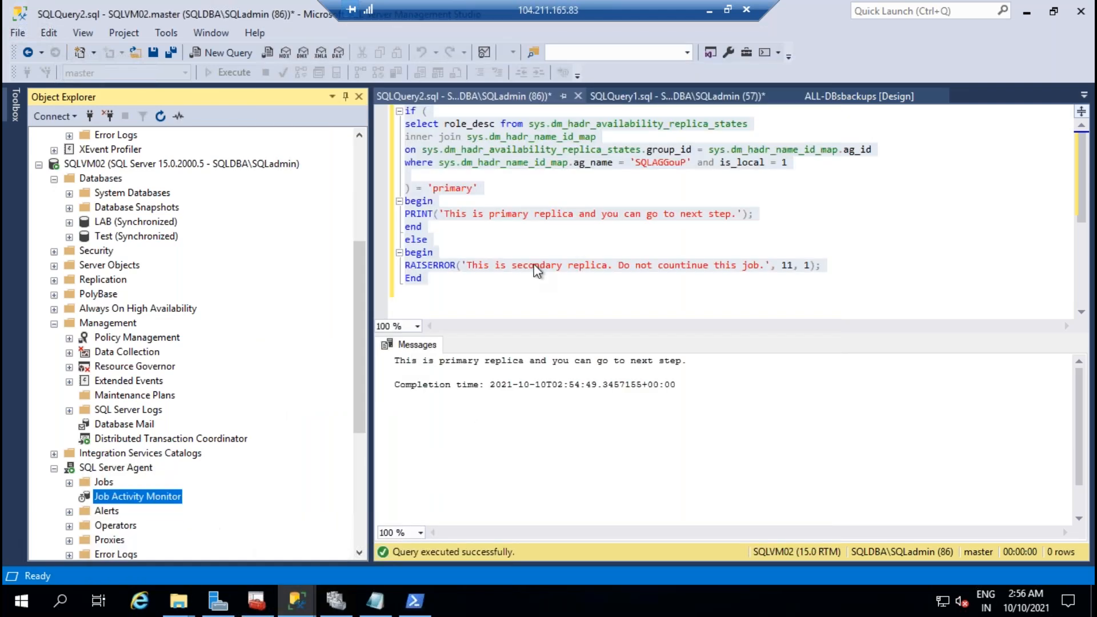
{"action": "left_click", "coordinate": [503, 214]}
{"action": "double_click", "coordinate": [454, 190]}
Step: Swap 'primary' and 'secondary' in the comparison, PRINT and RAISERROR messages, then run on SQLVM02
{"action": "type", "text": "secondar"}
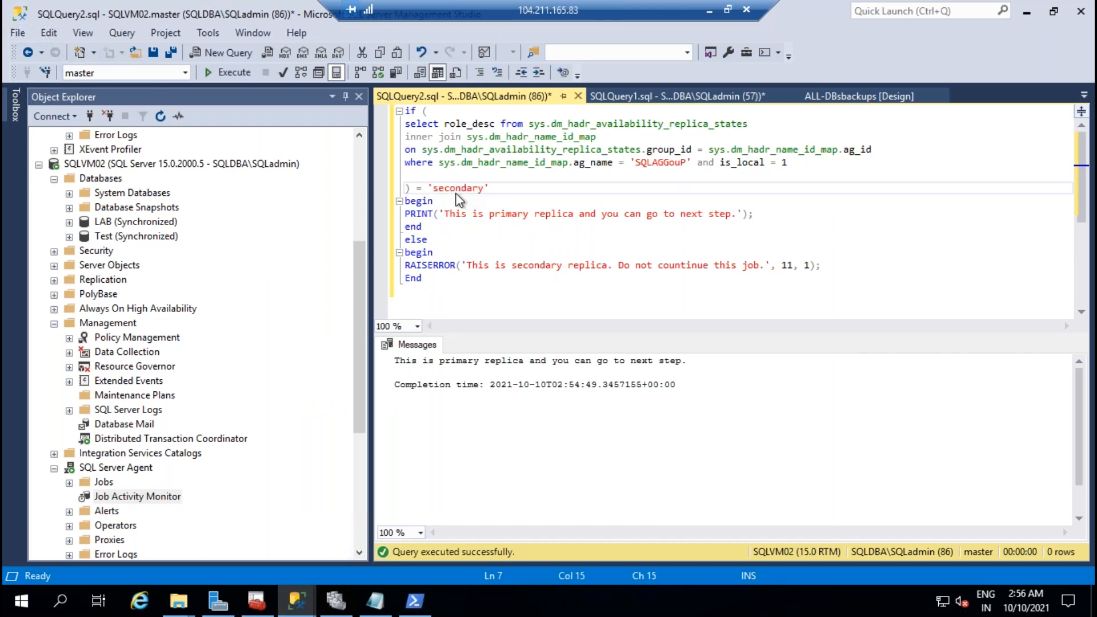
{"action": "double_click", "coordinate": [508, 215]}
{"action": "type", "text": "secondary"}
{"action": "left_click", "coordinate": [544, 266]}
{"action": "double_click", "coordinate": [544, 266]}
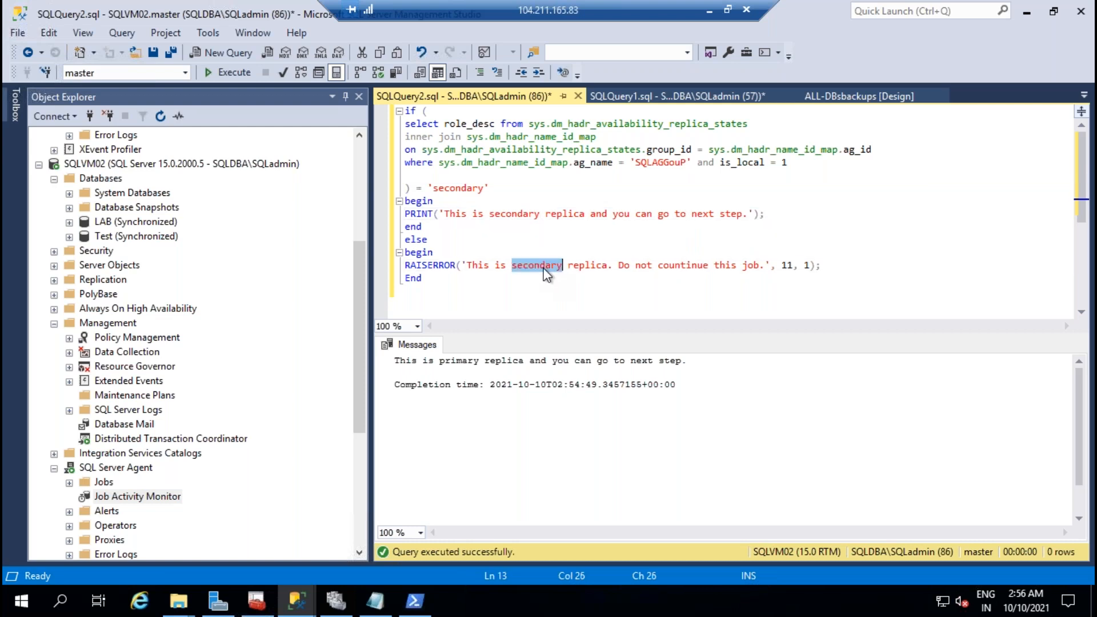
{"action": "type", "text": "primary"}
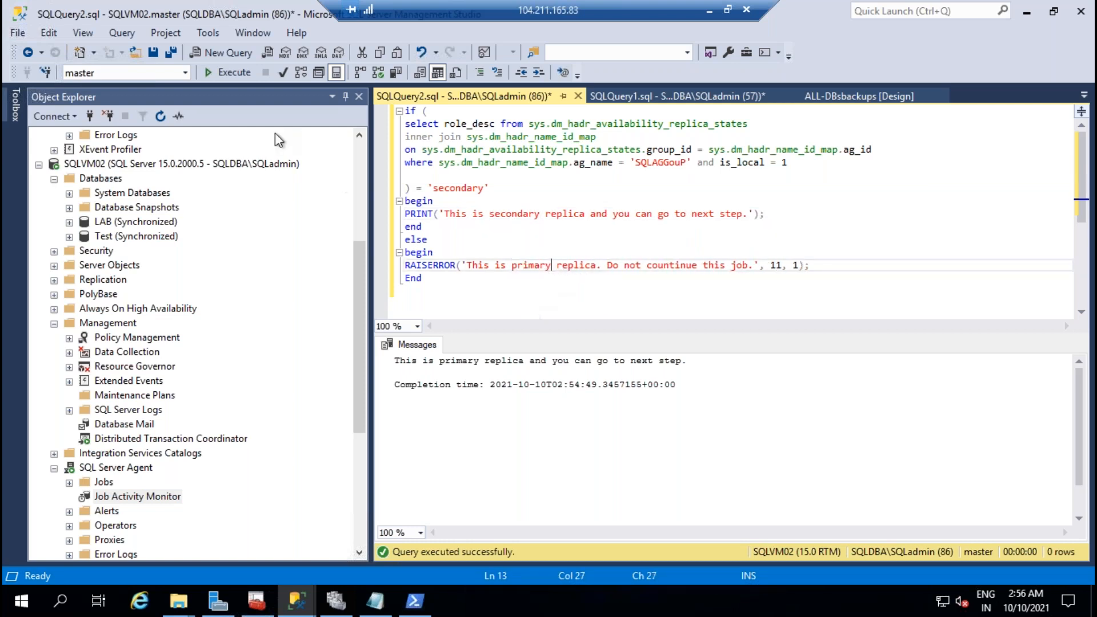
{"action": "left_click", "coordinate": [224, 72]}
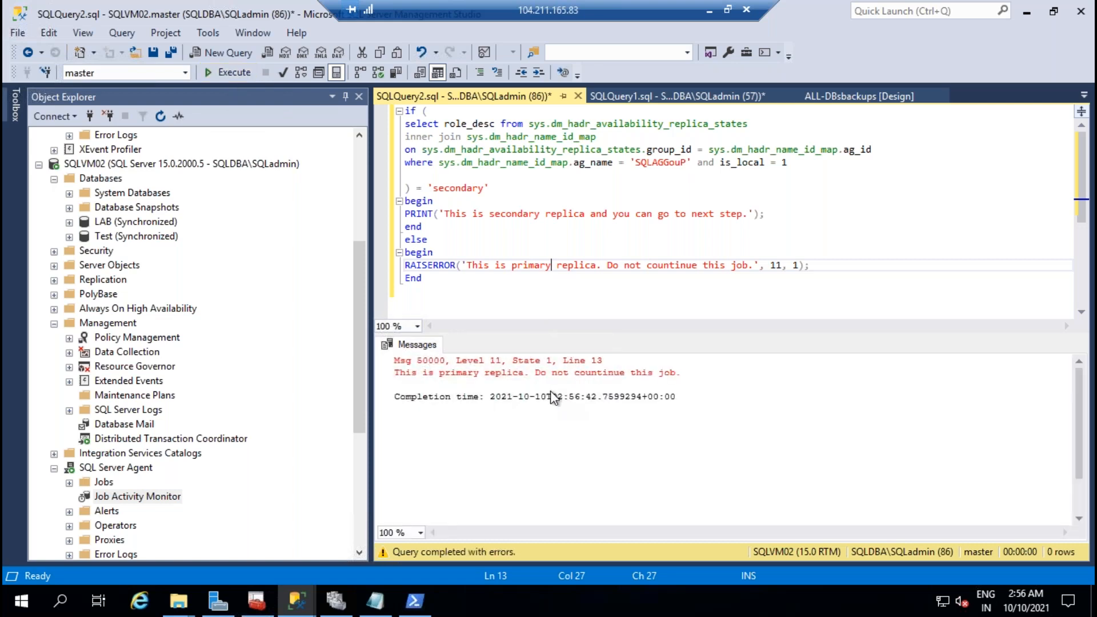
Step: Copy the reworked script into a new SQLVM01 query and run it
{"action": "key", "text": "ctrl+a"}
{"action": "key", "text": "ctrl+c"}
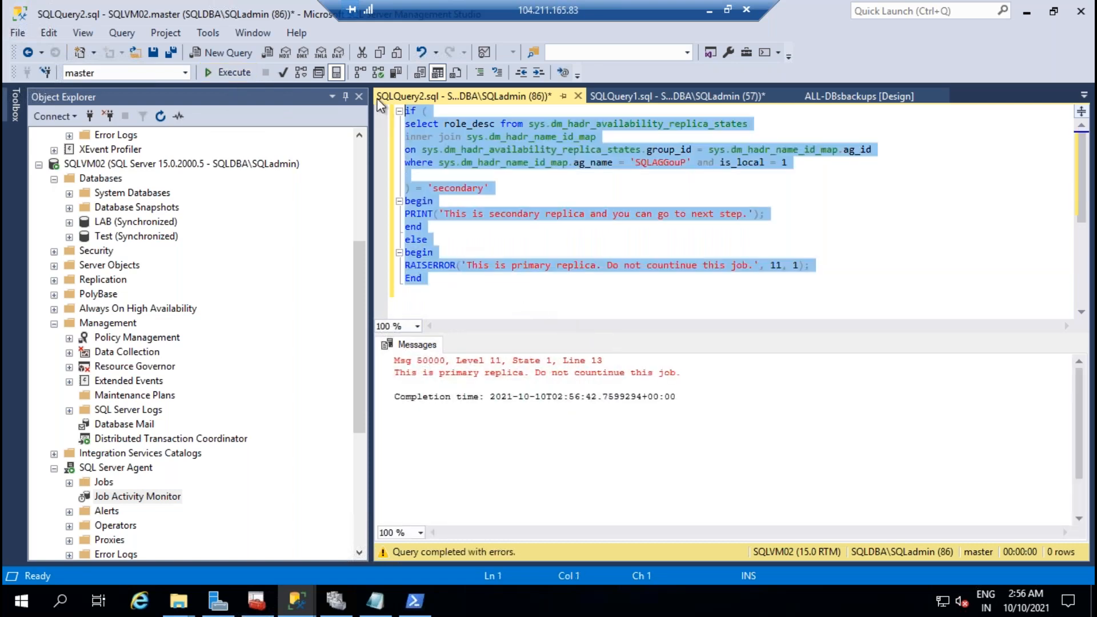
{"action": "scroll", "coordinate": [139, 207], "scroll_direction": "up", "scroll_amount": 5}
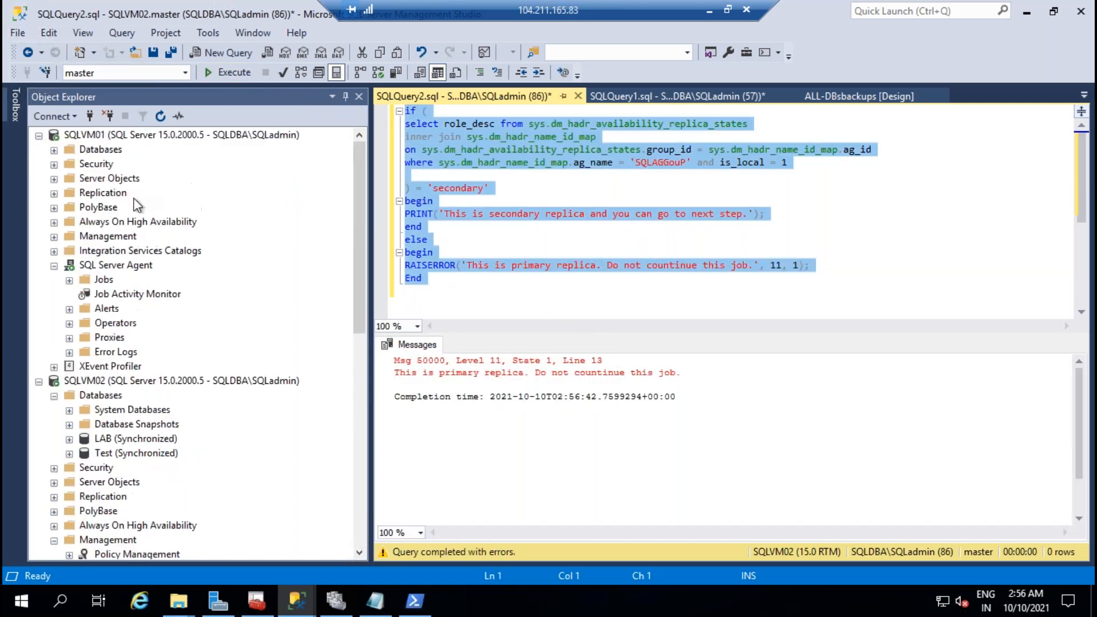
{"action": "right_click", "coordinate": [128, 135]}
{"action": "left_click", "coordinate": [174, 203]}
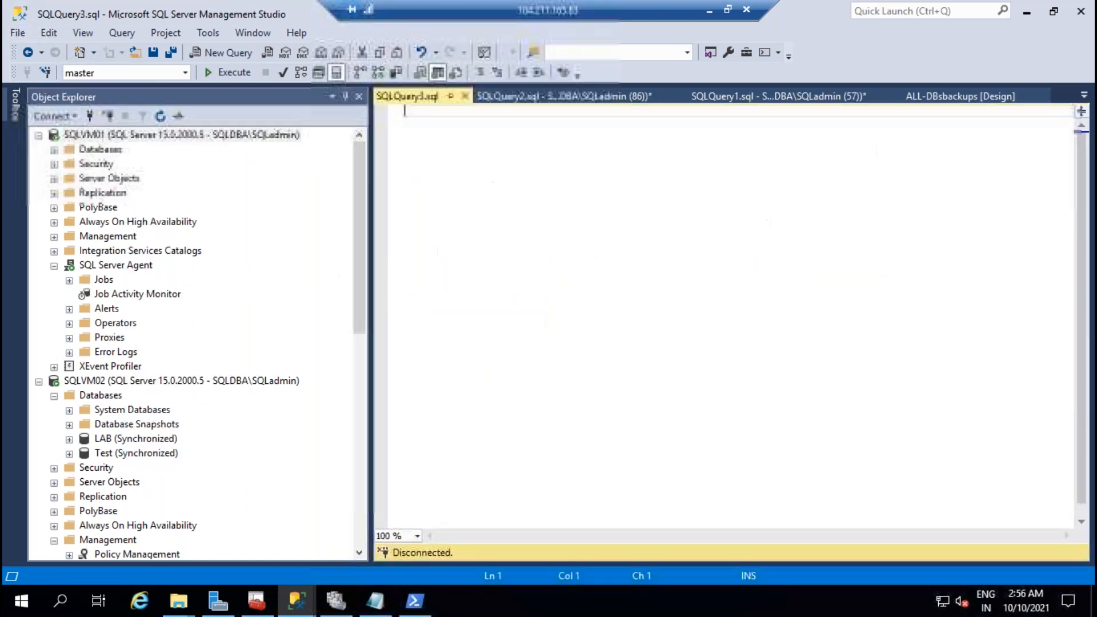
{"action": "key", "text": "ctrl+v"}
{"action": "left_click", "coordinate": [235, 77]}
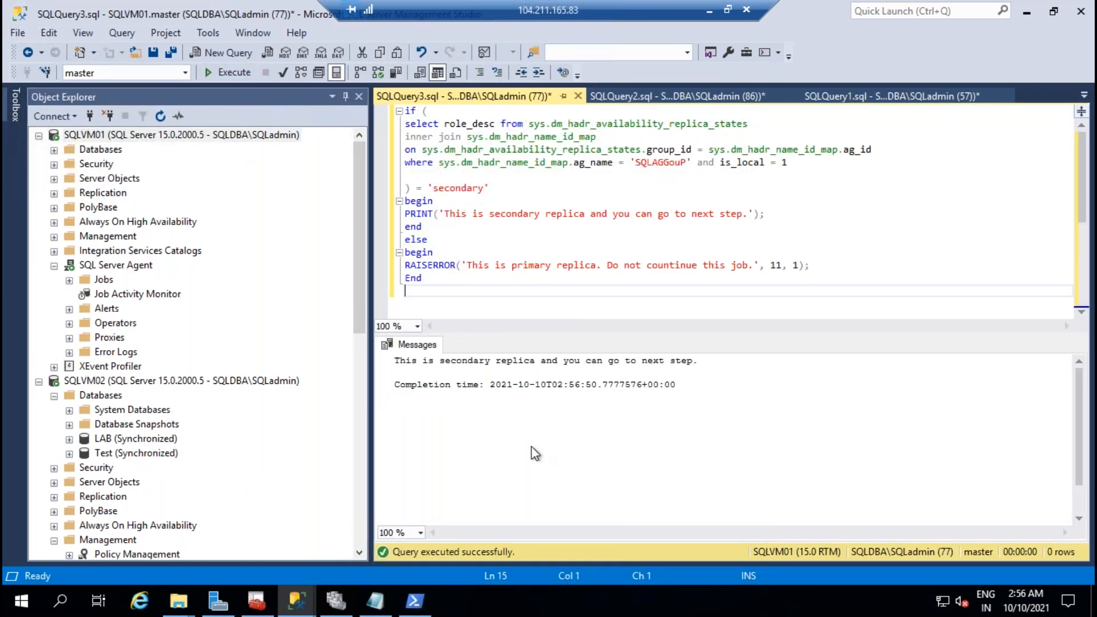
Step: Move Ag_rolecheck up to step 1 and make it the job's start step
{"action": "mouse_move", "coordinate": [296, 600]}
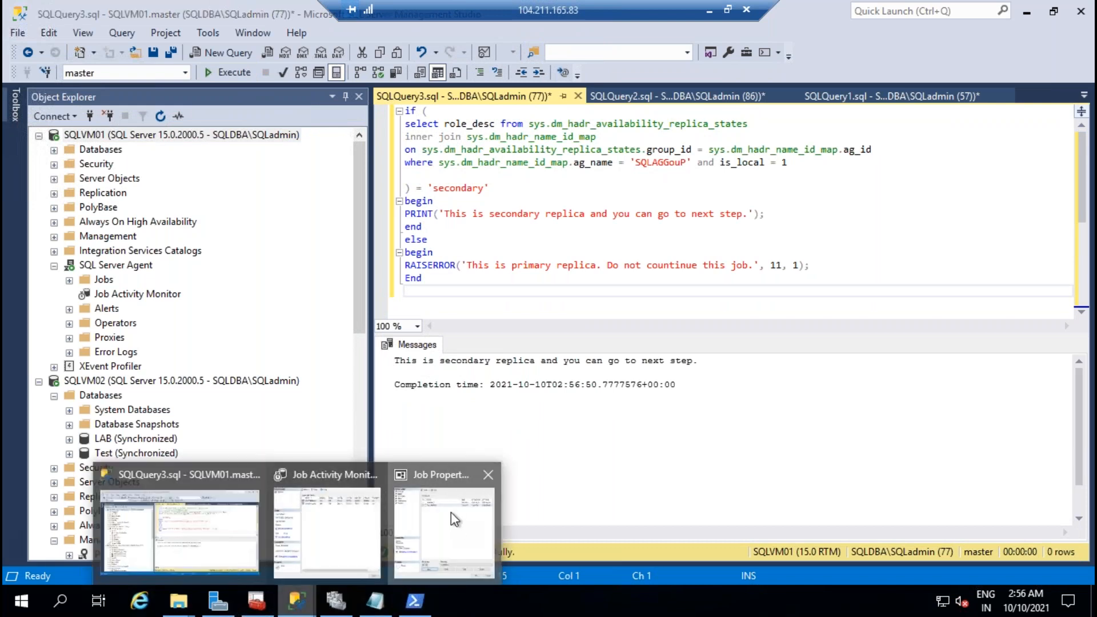
{"action": "left_click", "coordinate": [450, 511]}
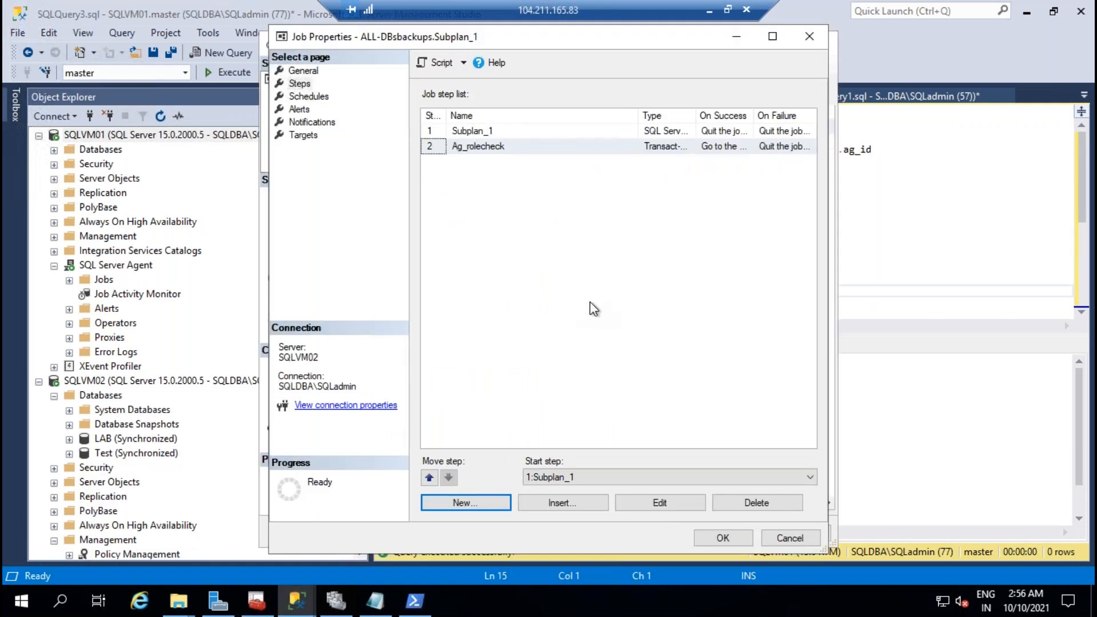
{"action": "left_click", "coordinate": [429, 477]}
{"action": "left_click", "coordinate": [633, 482]}
{"action": "left_click", "coordinate": [591, 491]}
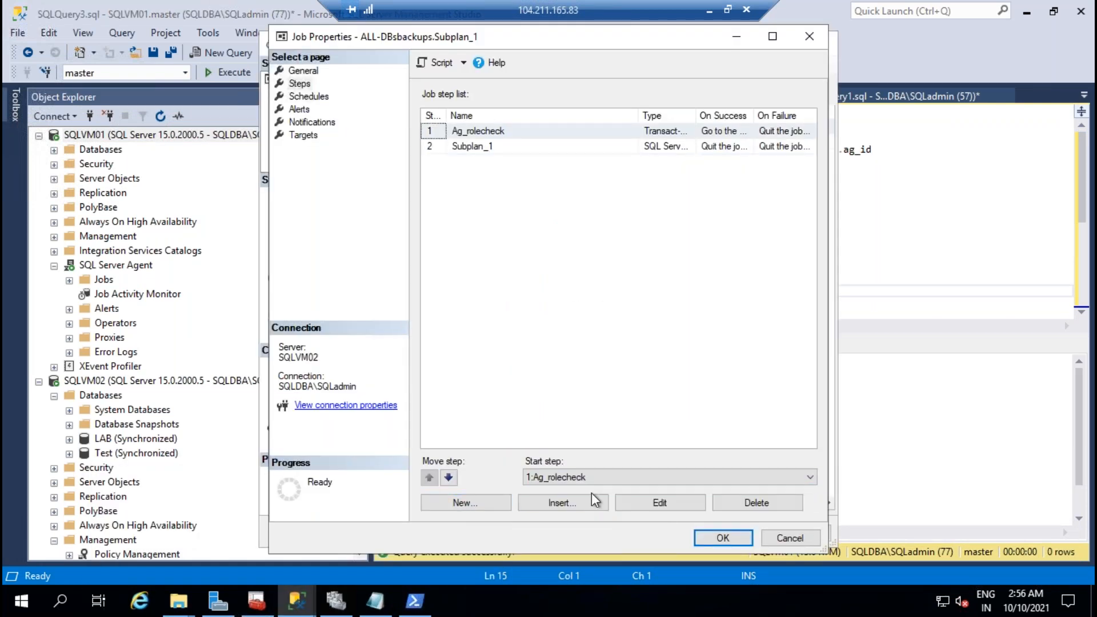
Step: Make Ag_rolecheck quit the job reporting success on failure, save the job, and close the monitor
{"action": "left_click", "coordinate": [491, 133]}
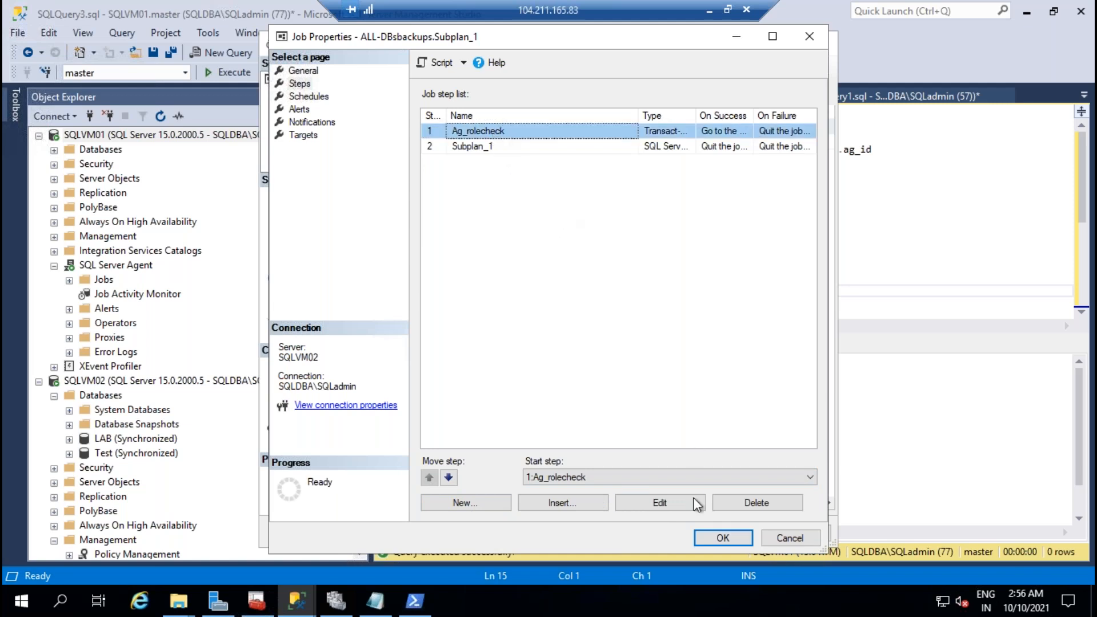
{"action": "left_click", "coordinate": [656, 503]}
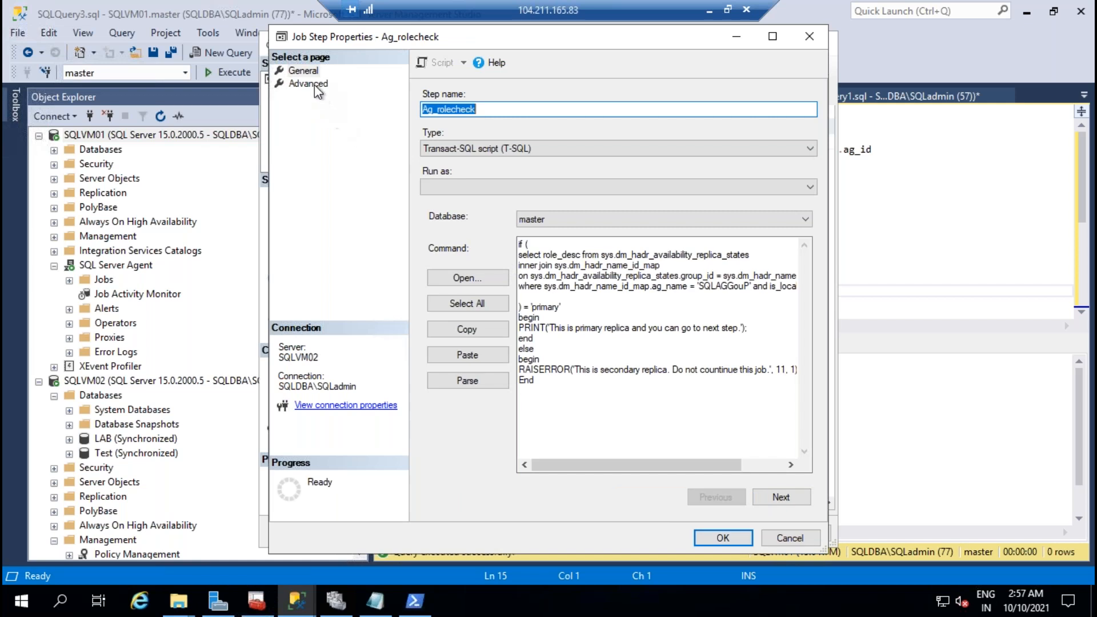
{"action": "left_click", "coordinate": [308, 83]}
{"action": "left_click", "coordinate": [496, 188]}
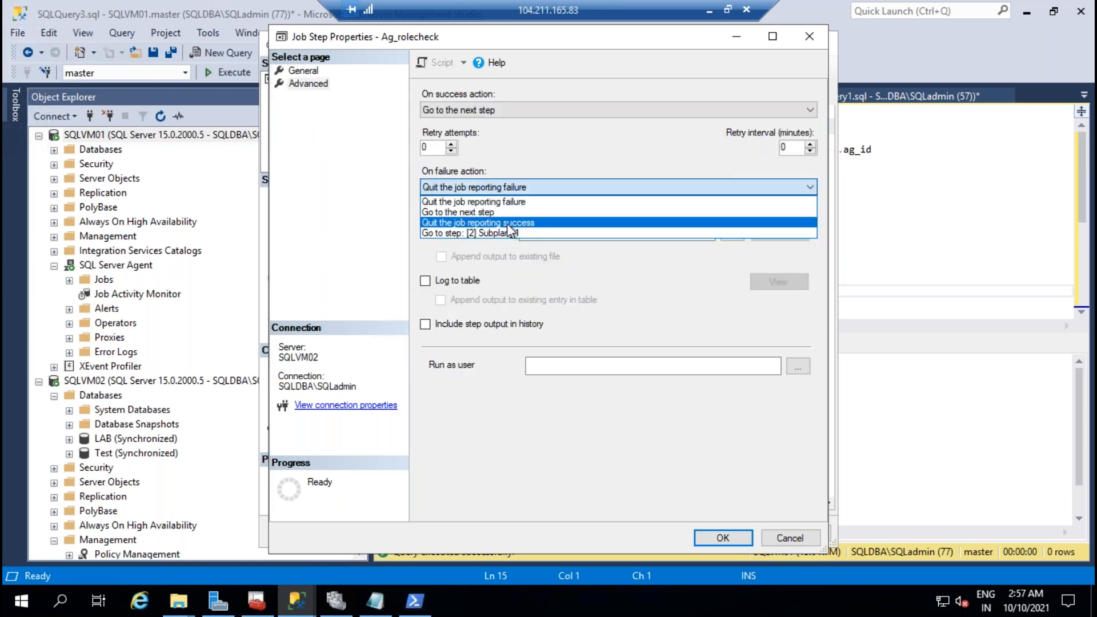
{"action": "left_click", "coordinate": [510, 223]}
{"action": "left_click", "coordinate": [729, 544]}
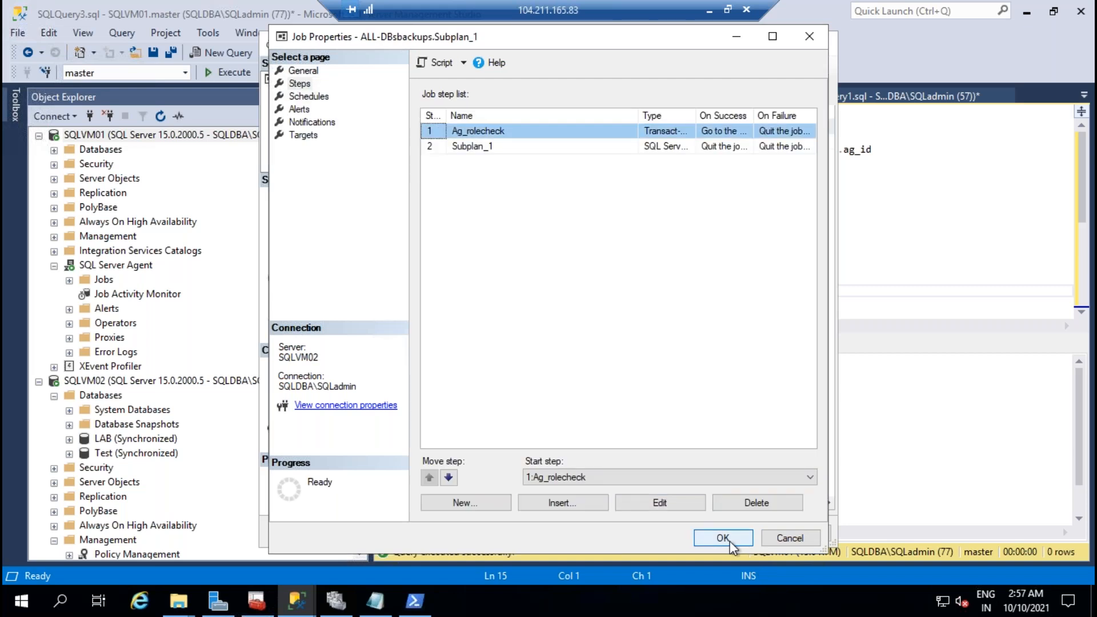
{"action": "left_click", "coordinate": [729, 544]}
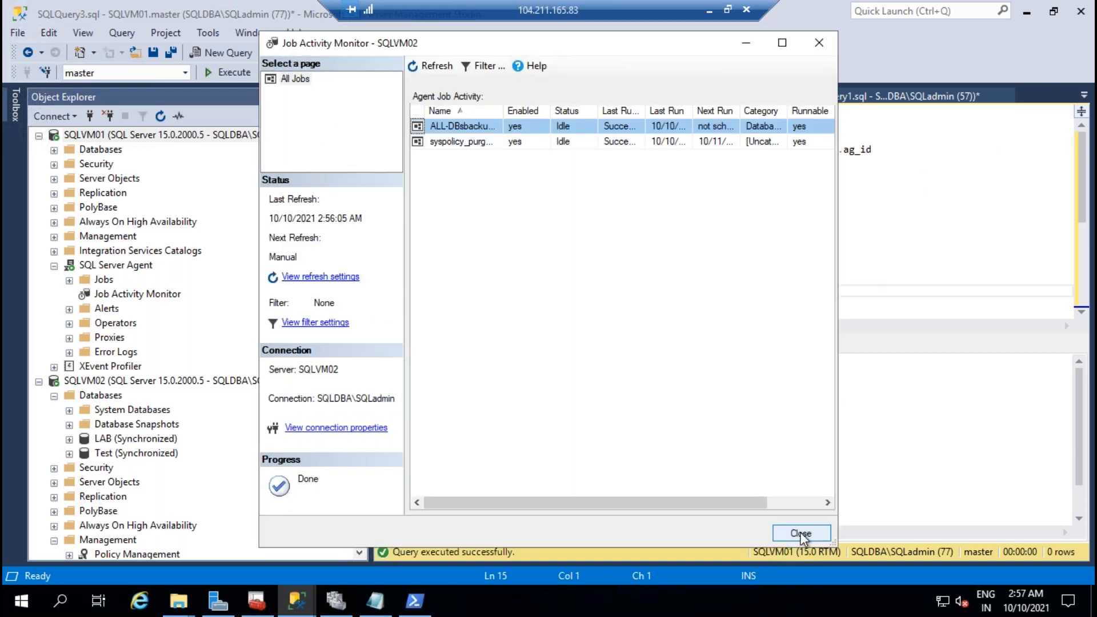
{"action": "left_click", "coordinate": [802, 534]}
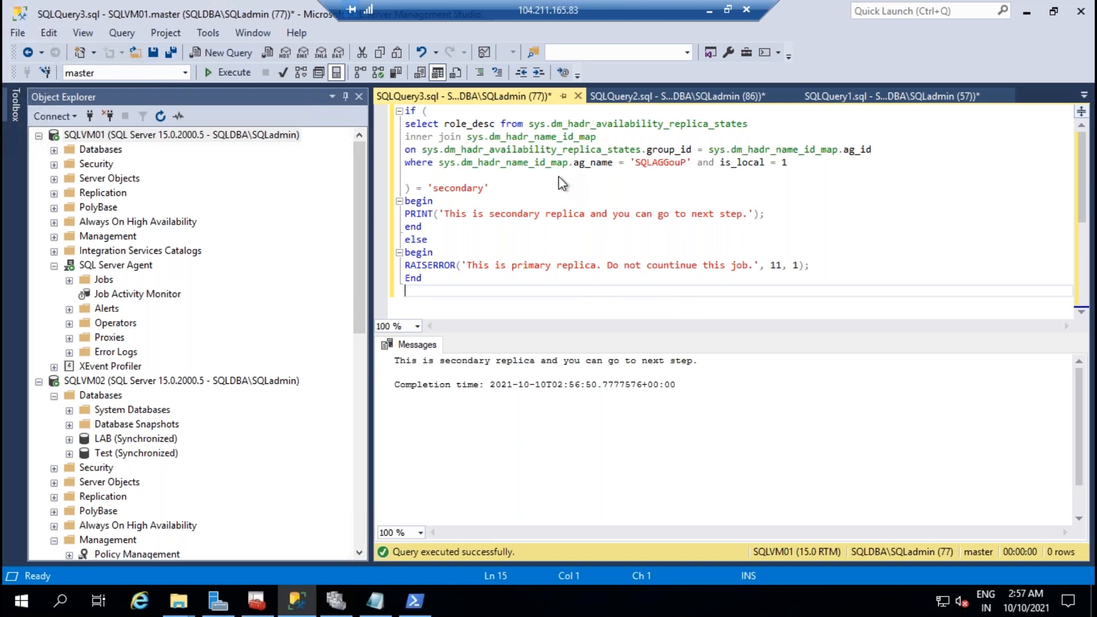
Step: Start SQLVM01's ALL-DBsbackups job from step 1, twice
{"action": "left_click", "coordinate": [170, 295]}
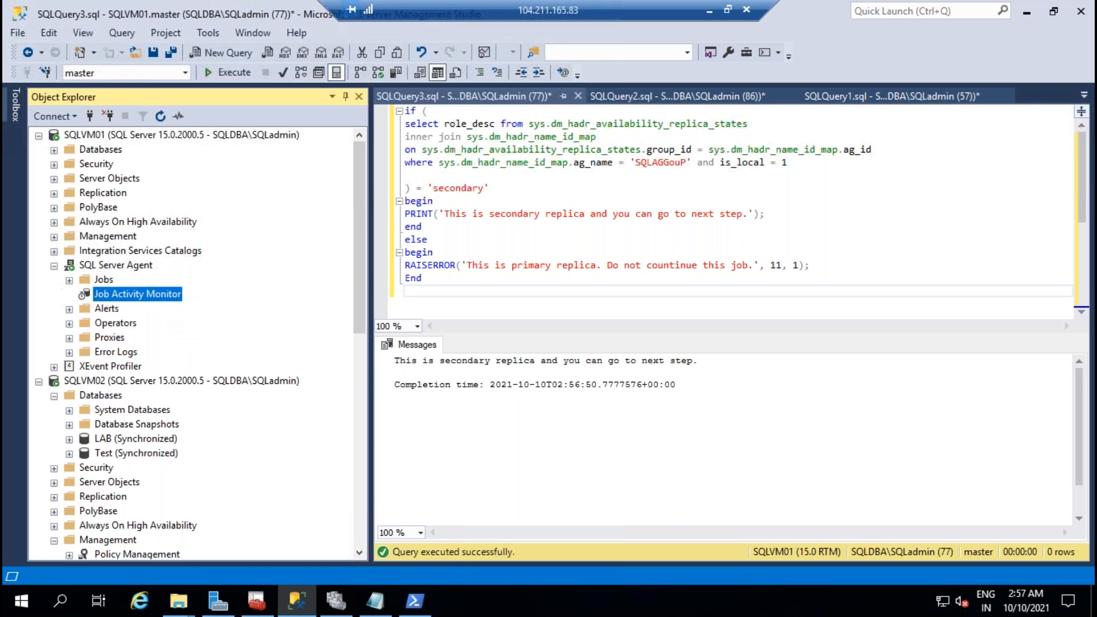
{"action": "double_click", "coordinate": [169, 295]}
{"action": "right_click", "coordinate": [475, 127]}
{"action": "left_click", "coordinate": [516, 142]}
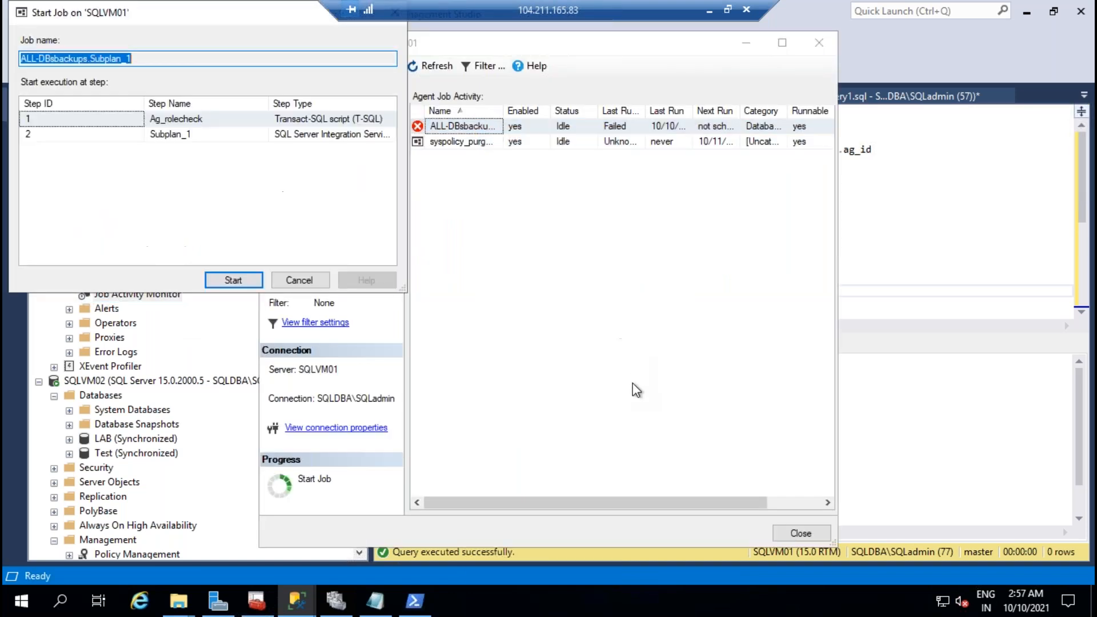
{"action": "left_click", "coordinate": [212, 277]}
{"action": "left_click", "coordinate": [663, 366]}
{"action": "right_click", "coordinate": [455, 129]}
{"action": "left_click", "coordinate": [497, 142]}
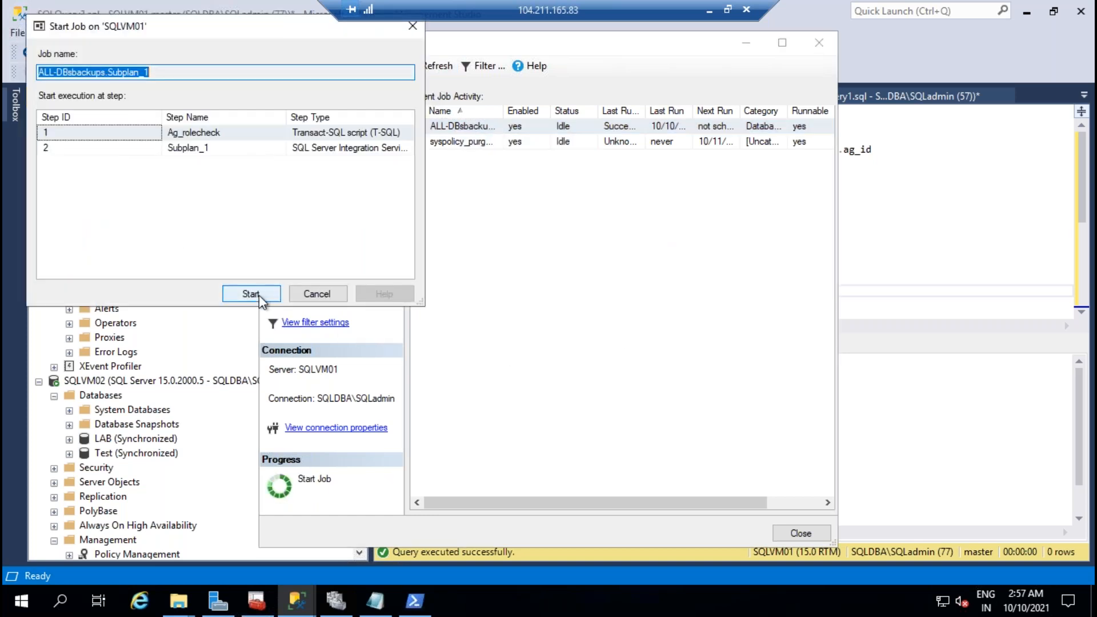
{"action": "left_click", "coordinate": [258, 294]}
{"action": "left_click", "coordinate": [663, 370]}
Step: Review the job history, inspecting the failed step 1 Ag_rolecheck in the 2:57 AM runs
{"action": "left_click", "coordinate": [460, 129]}
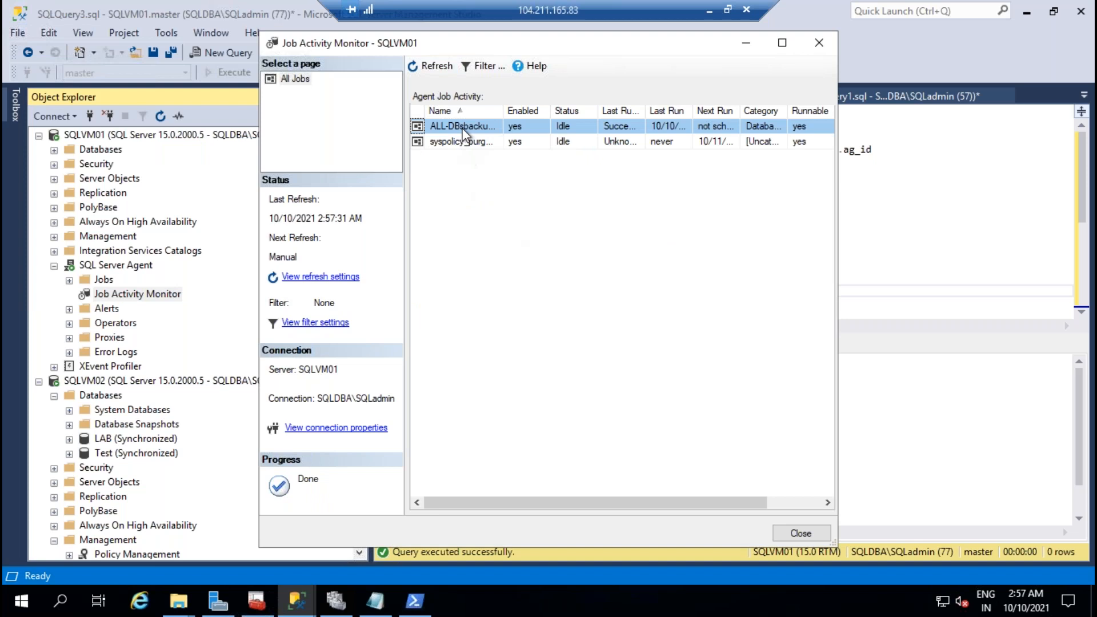
{"action": "right_click", "coordinate": [460, 129]}
{"action": "left_click", "coordinate": [522, 260]}
{"action": "left_click", "coordinate": [455, 127]}
{"action": "left_click", "coordinate": [545, 144]}
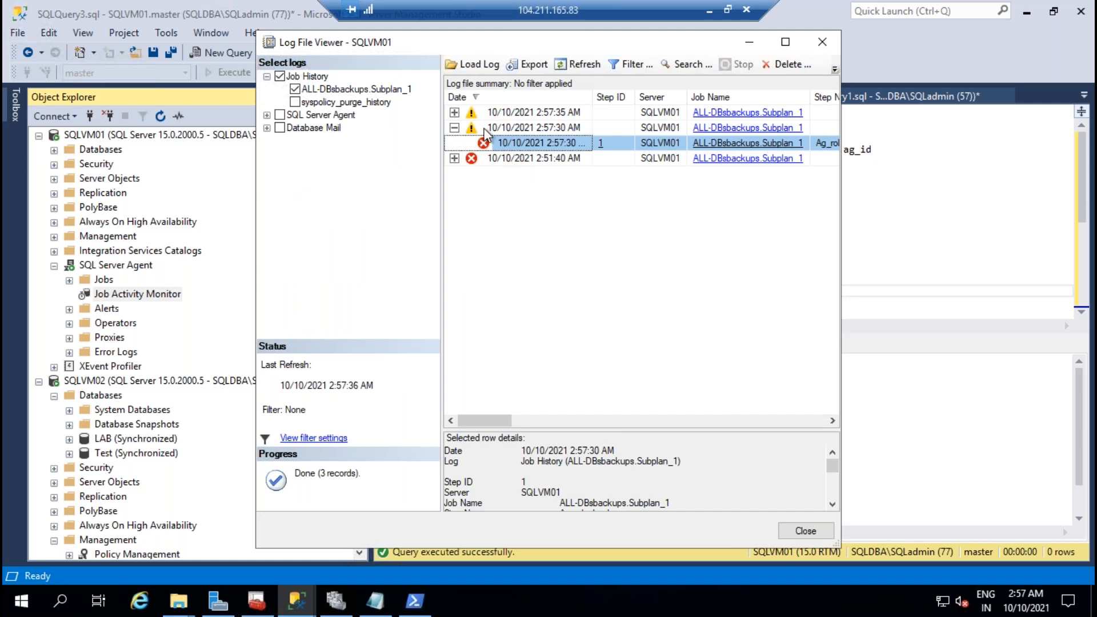
{"action": "left_click", "coordinate": [454, 112]}
{"action": "left_click", "coordinate": [477, 144]}
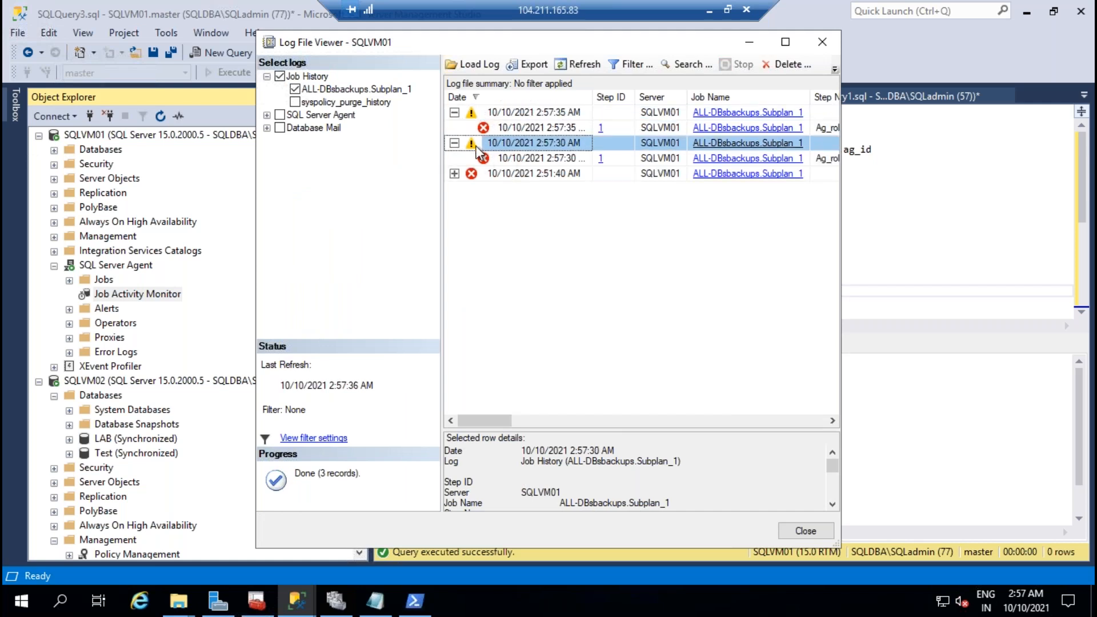
{"action": "left_click", "coordinate": [454, 112]}
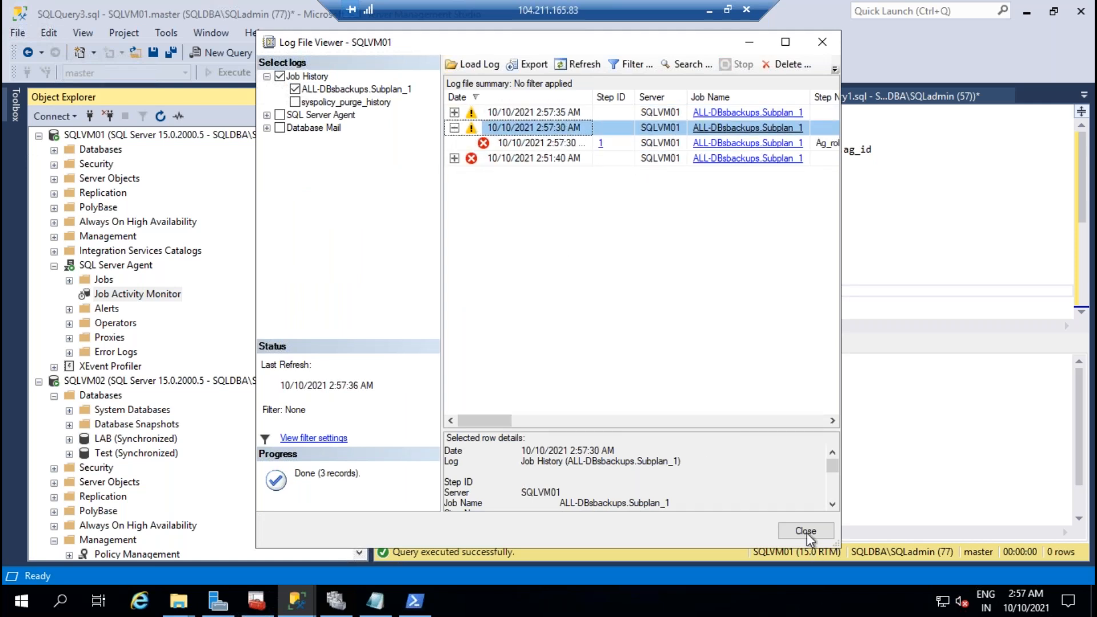
Step: Close the job history and the Job Activity Monitor
{"action": "left_click", "coordinate": [806, 531]}
{"action": "left_click", "coordinate": [788, 537]}
{"action": "left_click", "coordinate": [137, 365]}
{"action": "scroll", "coordinate": [219, 474], "scroll_direction": "down", "scroll_amount": 4}
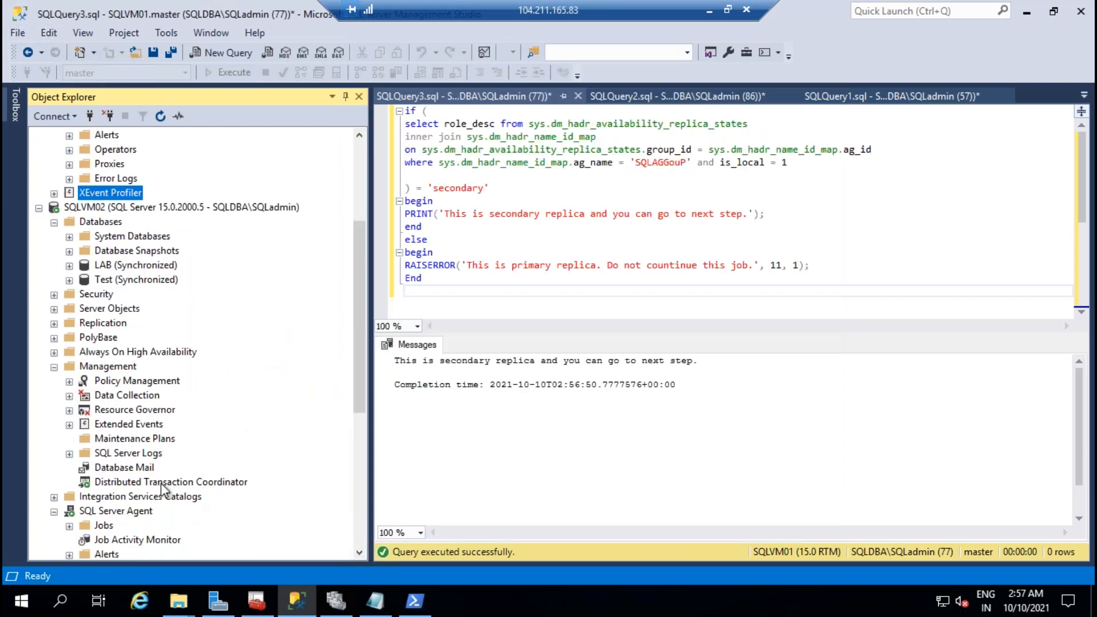
Step: Start SQLVM02's ALL-DBsbackups job from step 1 and refresh until it shows idle
{"action": "scroll", "coordinate": [166, 451], "scroll_direction": "down", "scroll_amount": 3}
{"action": "double_click", "coordinate": [174, 414]}
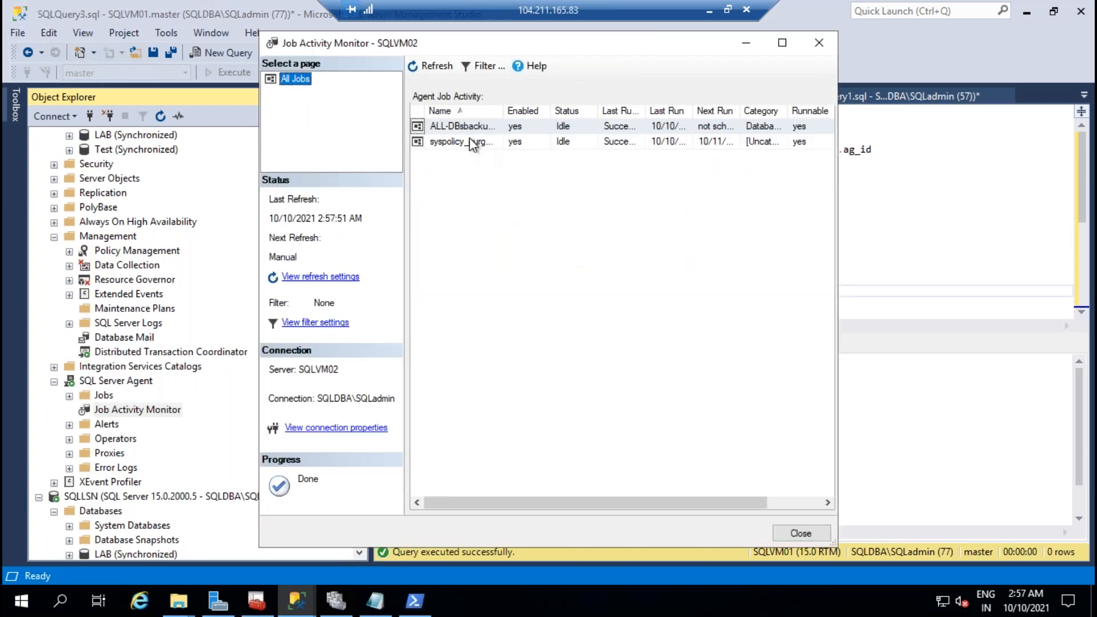
{"action": "right_click", "coordinate": [469, 138]}
{"action": "left_click", "coordinate": [510, 143]}
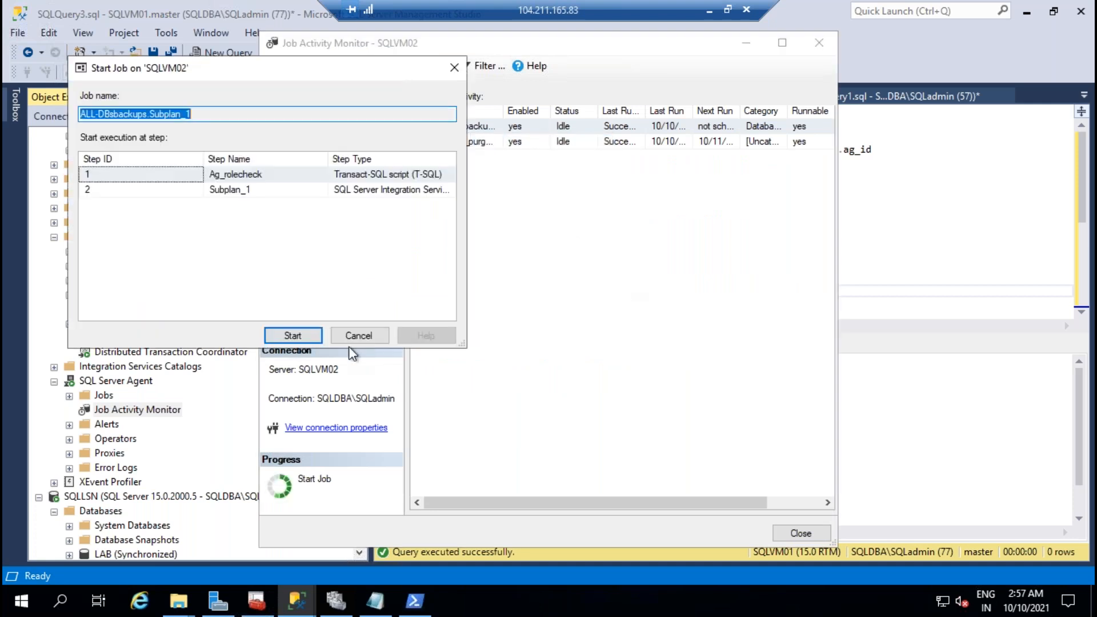
{"action": "left_click", "coordinate": [293, 334]}
{"action": "left_click", "coordinate": [663, 368]}
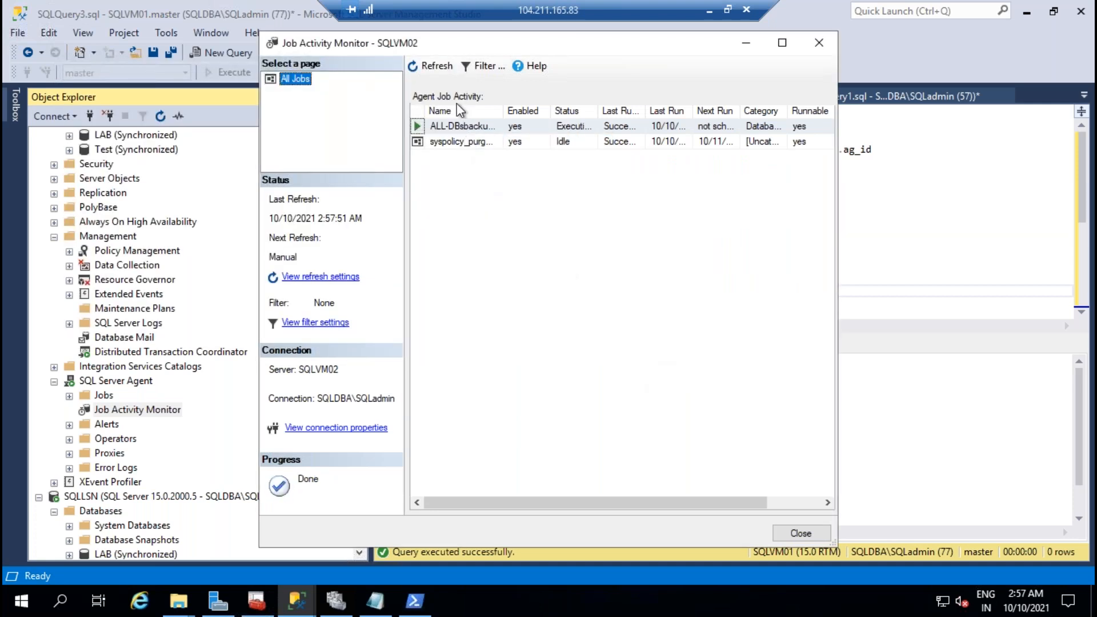
{"action": "left_click", "coordinate": [431, 65]}
{"action": "left_click", "coordinate": [431, 65]}
{"action": "left_click", "coordinate": [438, 66]}
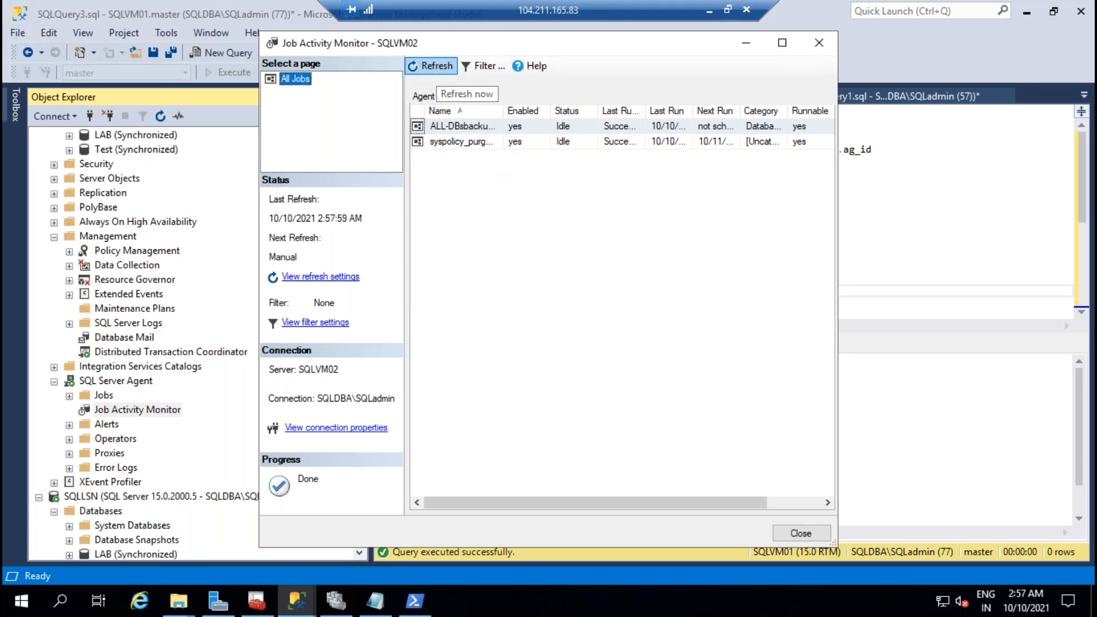
Step: Run the job from step 1 again and refresh until it finishes
{"action": "right_click", "coordinate": [455, 125]}
{"action": "left_click", "coordinate": [494, 137]}
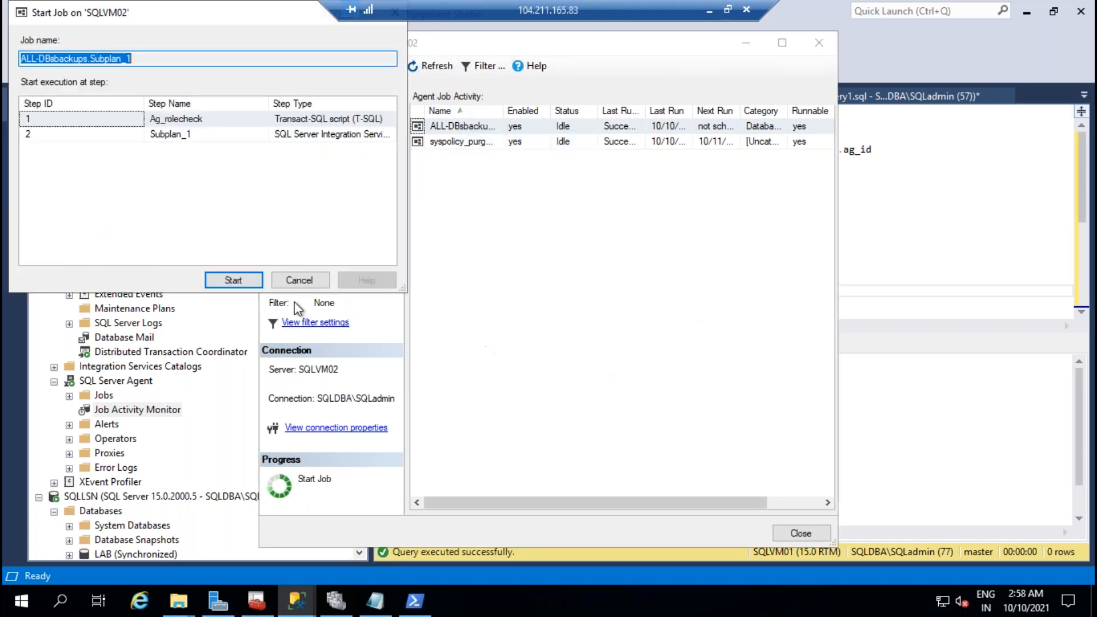
{"action": "left_click", "coordinate": [214, 278]}
{"action": "left_click", "coordinate": [666, 366]}
{"action": "left_click", "coordinate": [446, 67]}
{"action": "left_click", "coordinate": [447, 68]}
{"action": "left_click", "coordinate": [445, 68]}
{"action": "left_click", "coordinate": [437, 66]}
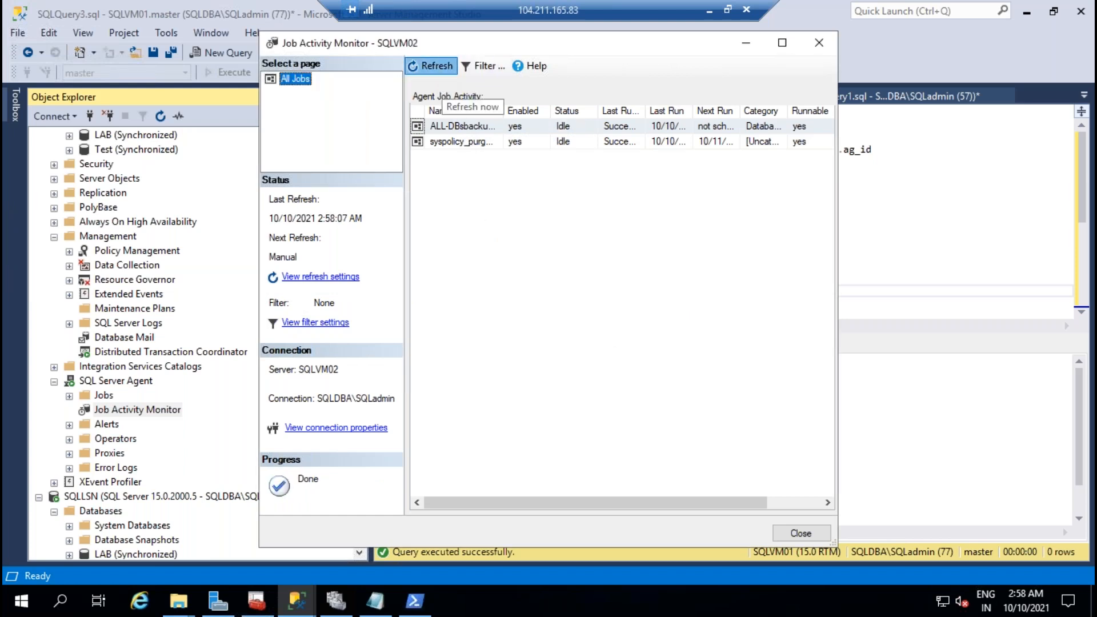
Step: Check the job's run history, then close the history and the activity monitor
{"action": "right_click", "coordinate": [457, 126]}
{"action": "left_click", "coordinate": [522, 257]}
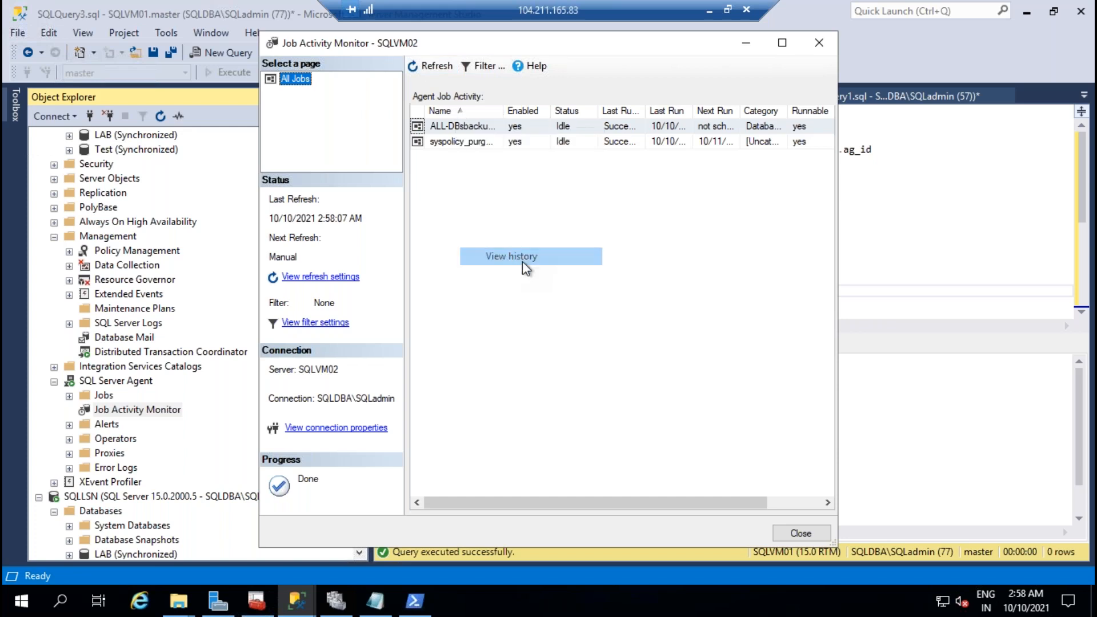
{"action": "left_click", "coordinate": [806, 531]}
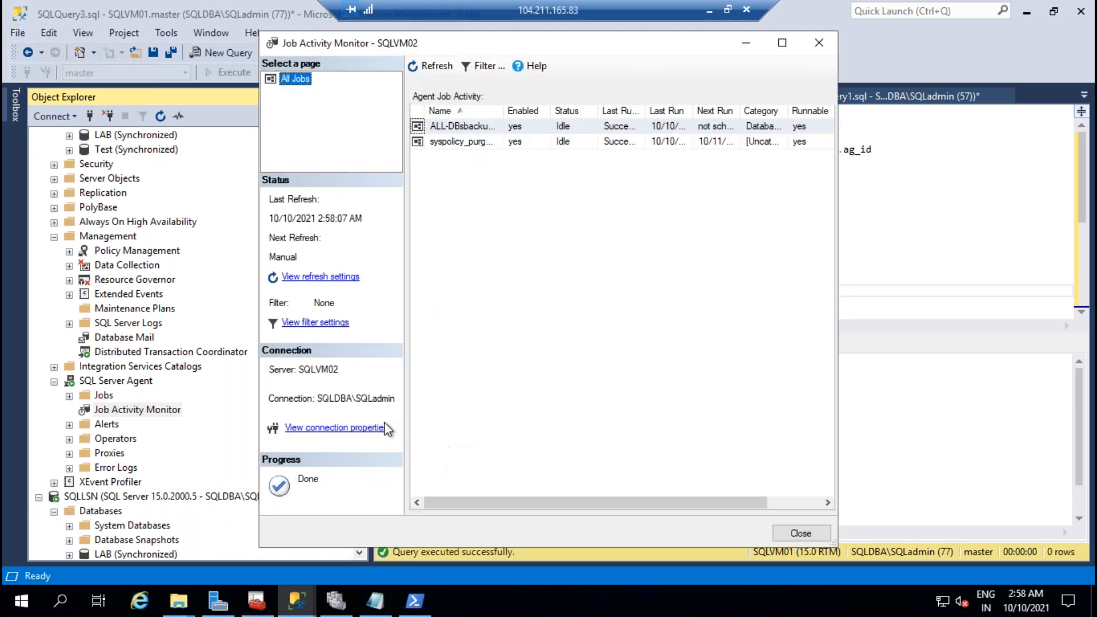
{"action": "left_click", "coordinate": [800, 533]}
{"action": "scroll", "coordinate": [252, 379], "scroll_direction": "up", "scroll_amount": 6}
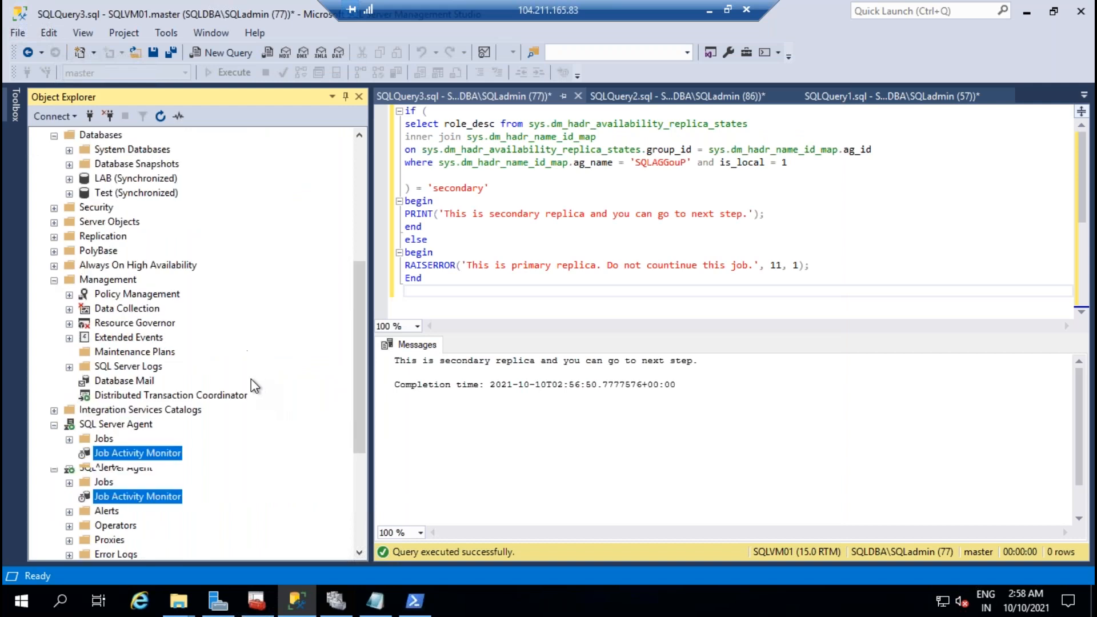
Step: Expand Always On High Availability > Availability Groups on SQLVM02 to reveal SQLAGGOUP
{"action": "left_click", "coordinate": [120, 342]}
{"action": "scroll", "coordinate": [252, 417], "scroll_direction": "down", "scroll_amount": 2}
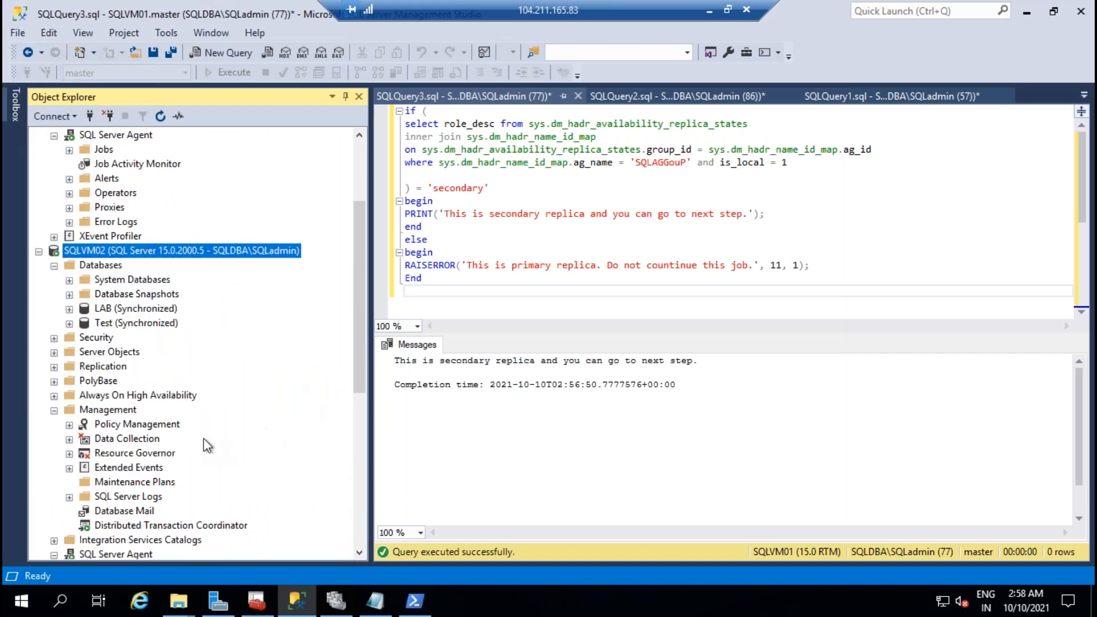
{"action": "scroll", "coordinate": [132, 423], "scroll_direction": "down", "scroll_amount": 2}
{"action": "left_click", "coordinate": [55, 309]}
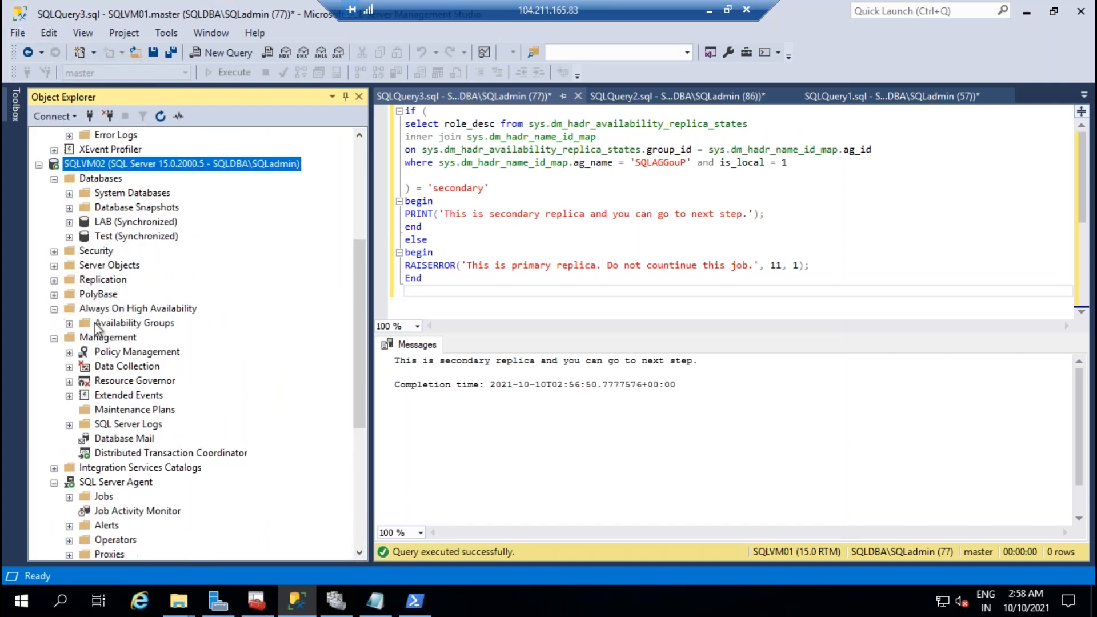
{"action": "left_click", "coordinate": [69, 323]}
Step: Run a planned failover of SQLAGGOUP to SQLVM01, connecting to SQLVM01 and finishing the wizard
{"action": "right_click", "coordinate": [162, 338]}
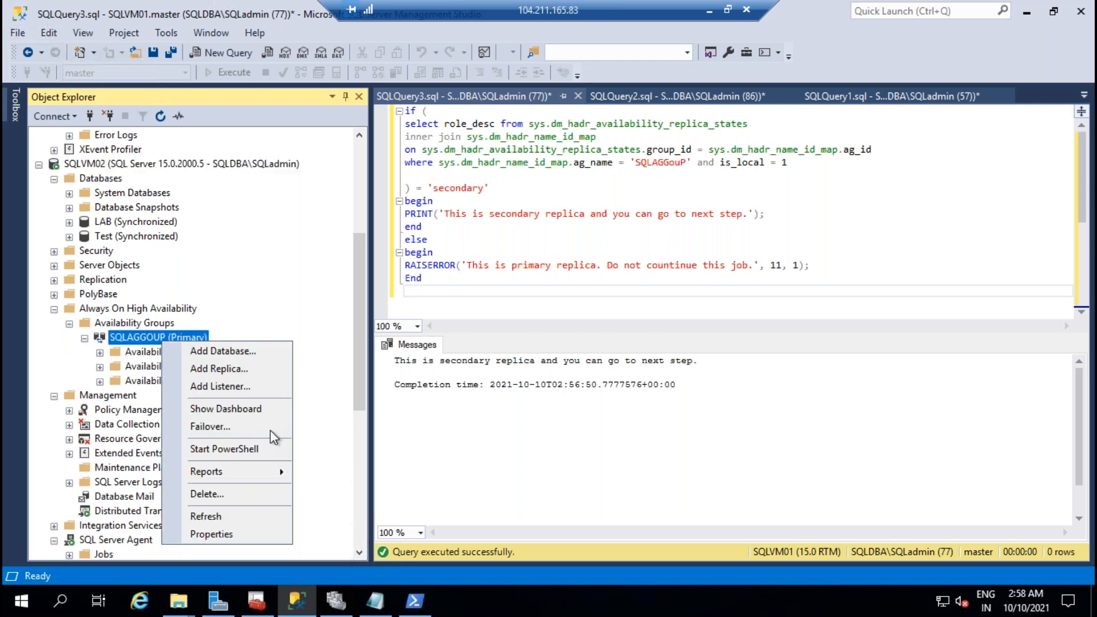
{"action": "left_click", "coordinate": [227, 427]}
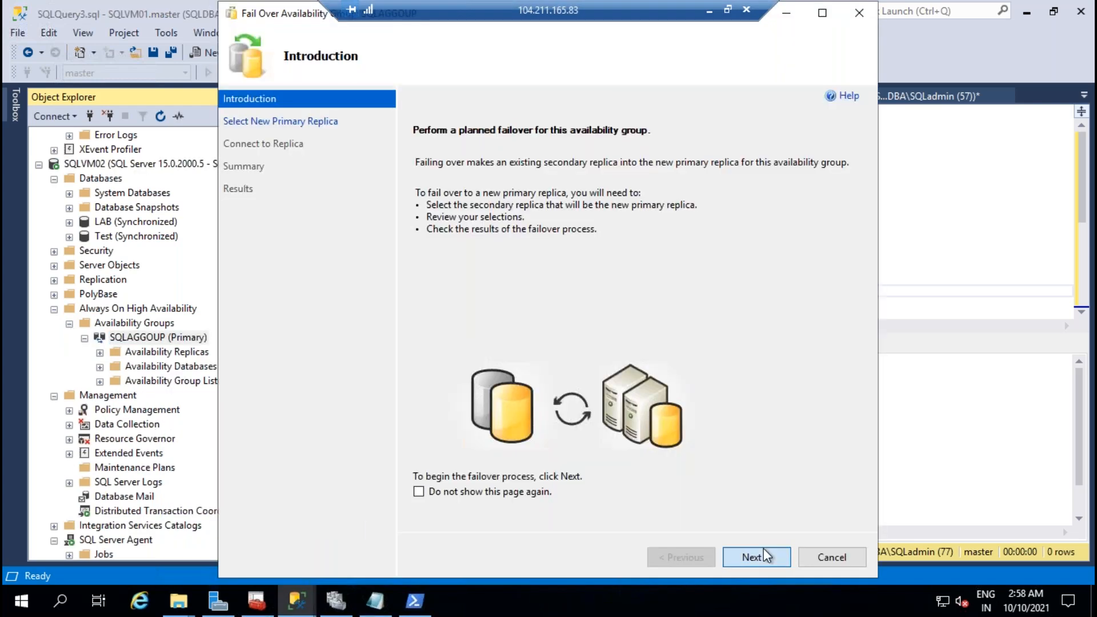
{"action": "left_click", "coordinate": [763, 555]}
{"action": "left_click", "coordinate": [760, 558]}
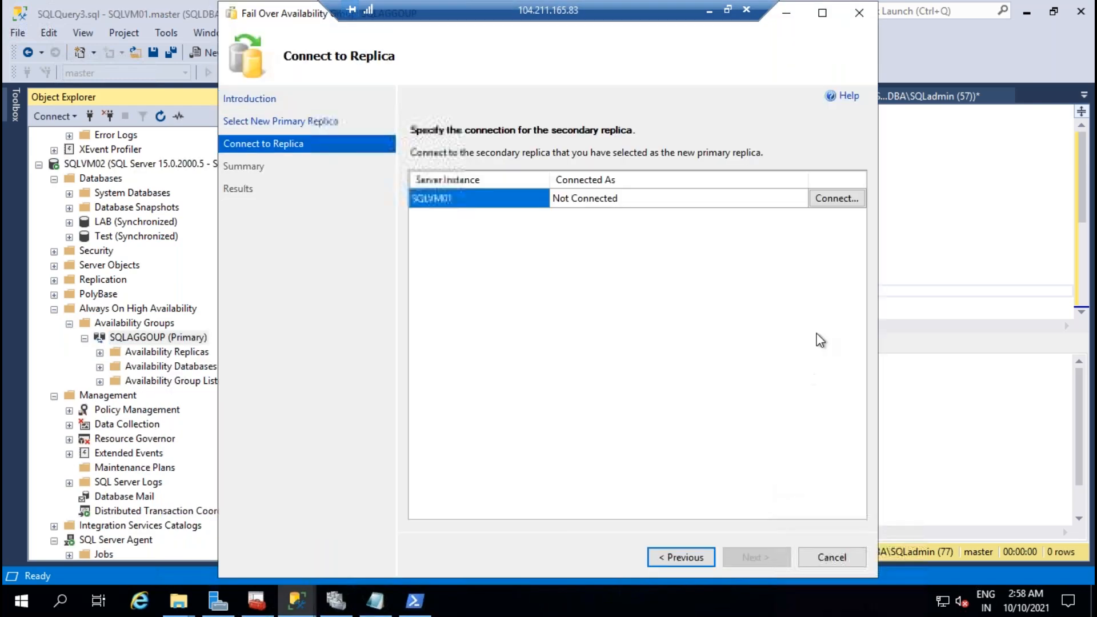
{"action": "left_click", "coordinate": [836, 198]}
{"action": "left_click", "coordinate": [498, 320]}
{"action": "left_click", "coordinate": [753, 558]}
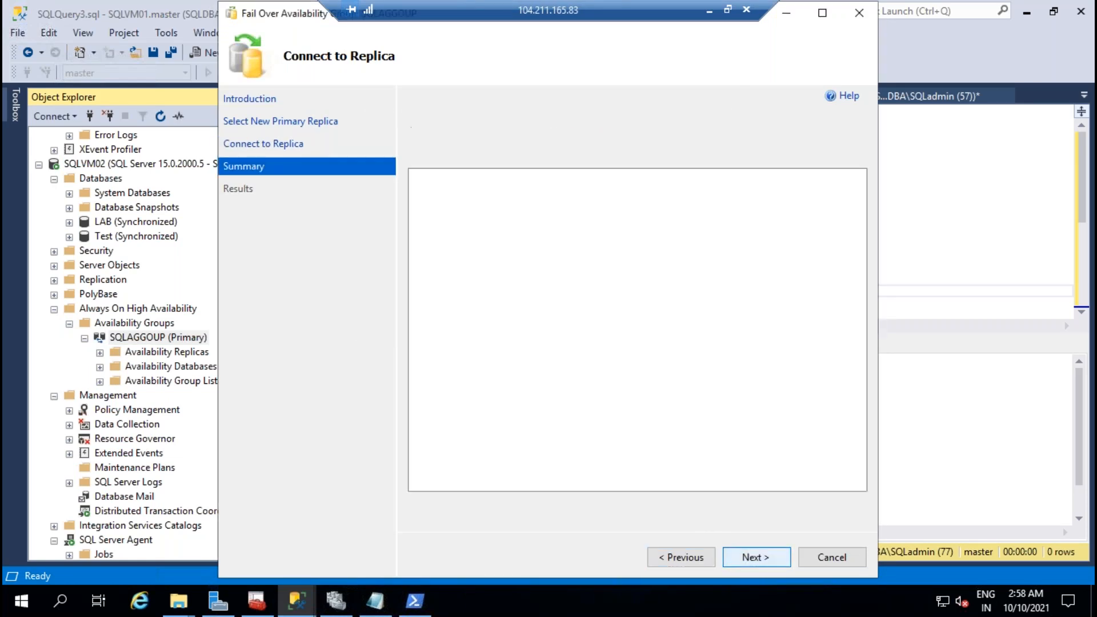
{"action": "left_click", "coordinate": [754, 557]}
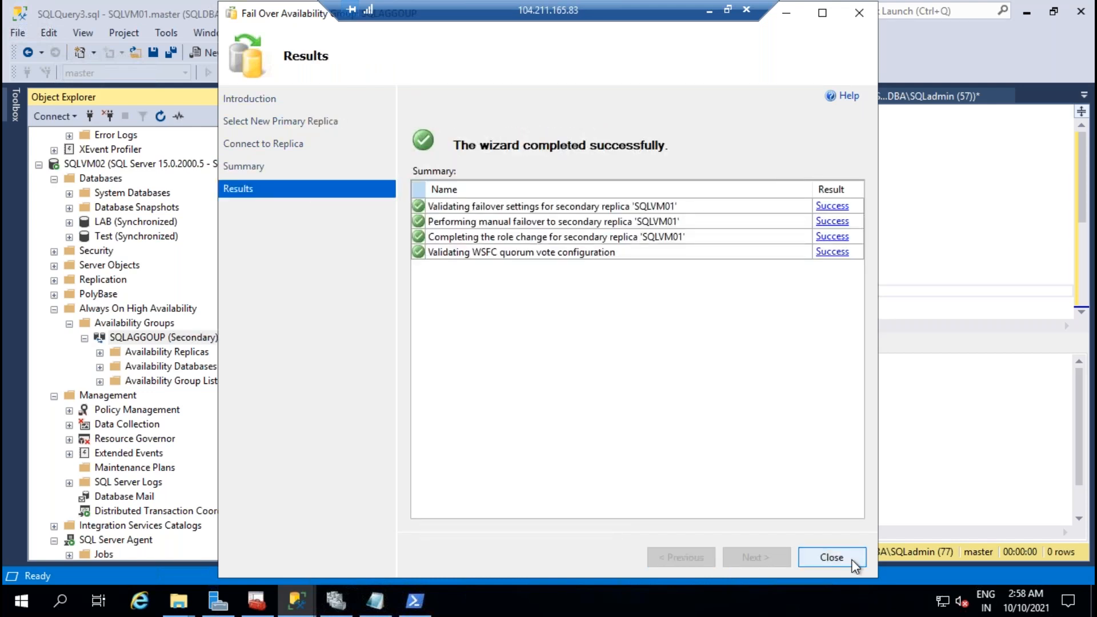
{"action": "left_click", "coordinate": [831, 557]}
{"action": "scroll", "coordinate": [162, 289], "scroll_direction": "up", "scroll_amount": 5}
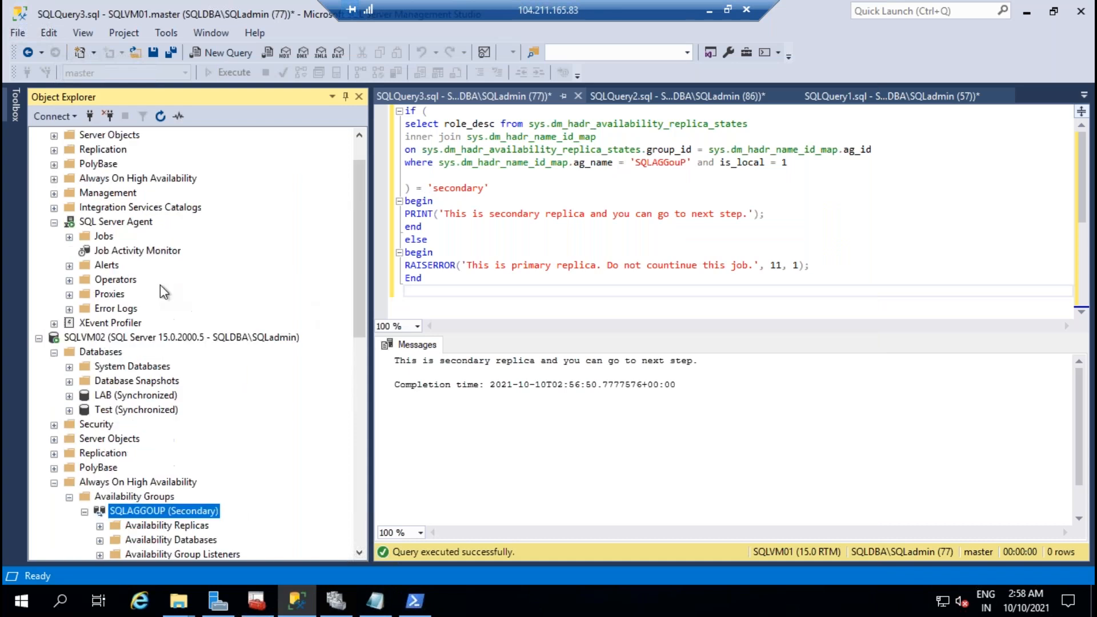
Step: Start ALL-DBsbackups on SQLVM01 from step 1 and refresh Job Activity Monitor until idle
{"action": "double_click", "coordinate": [136, 294]}
{"action": "right_click", "coordinate": [440, 127]}
{"action": "left_click", "coordinate": [443, 139]}
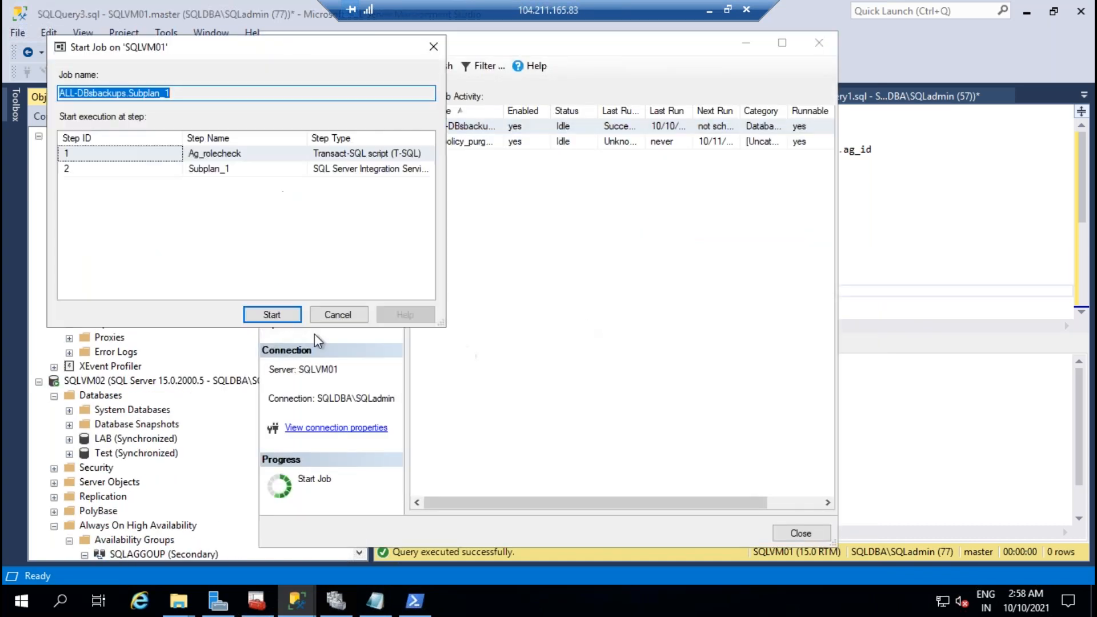
{"action": "left_click", "coordinate": [283, 314]}
{"action": "left_click", "coordinate": [663, 369]}
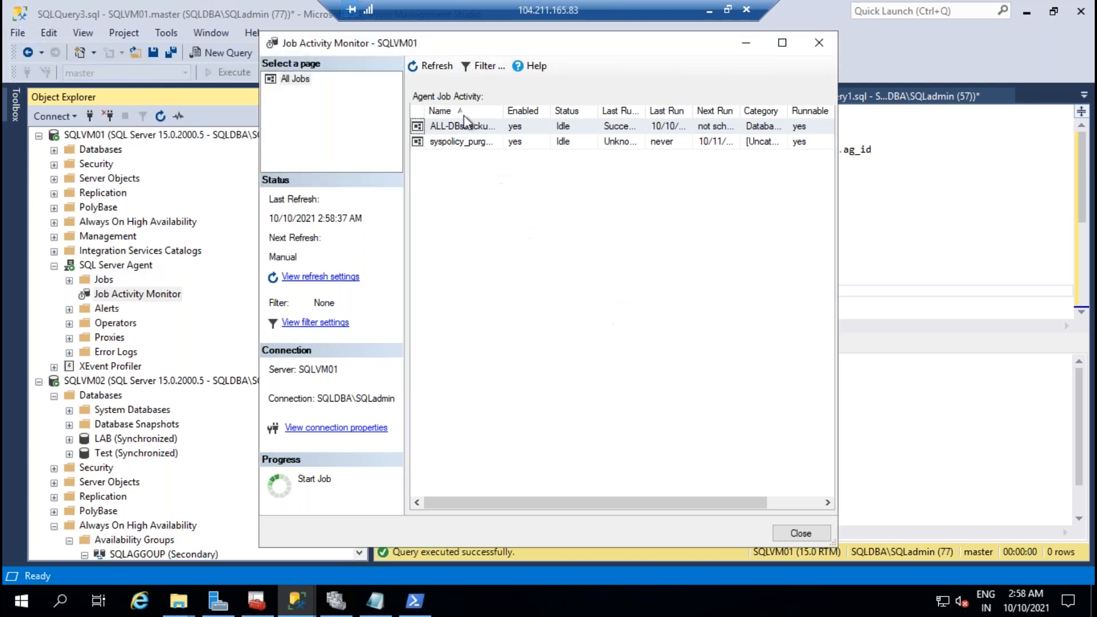
{"action": "left_click", "coordinate": [437, 67]}
{"action": "left_click", "coordinate": [438, 67]}
{"action": "left_click", "coordinate": [437, 66]}
{"action": "left_click", "coordinate": [437, 66]}
{"action": "left_click", "coordinate": [437, 66]}
{"action": "left_click", "coordinate": [439, 67]}
Step: Check the ALL-DBsbackups run history on SQLVM01, then close the history and monitor
{"action": "right_click", "coordinate": [461, 130]}
{"action": "left_click", "coordinate": [508, 257]}
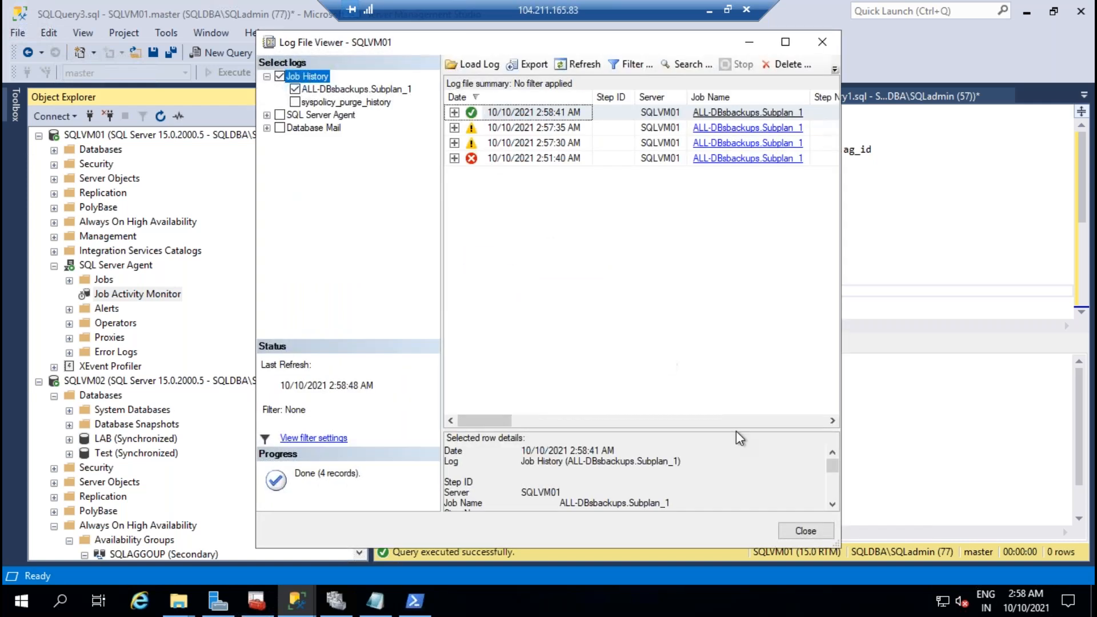
{"action": "left_click", "coordinate": [803, 531]}
{"action": "left_click", "coordinate": [819, 534]}
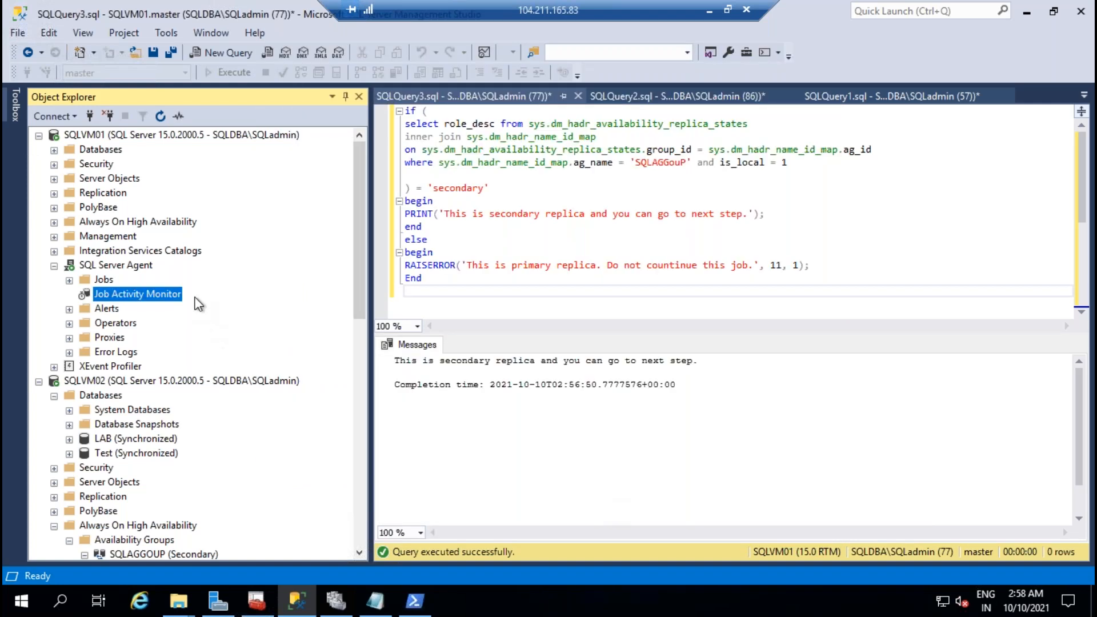
Step: Start ALL-DBsbackups on SQLVM02 from step 1 in Job Activity Monitor
{"action": "scroll", "coordinate": [238, 252], "scroll_direction": "down", "scroll_amount": 4}
{"action": "scroll", "coordinate": [171, 456], "scroll_direction": "down", "scroll_amount": 3}
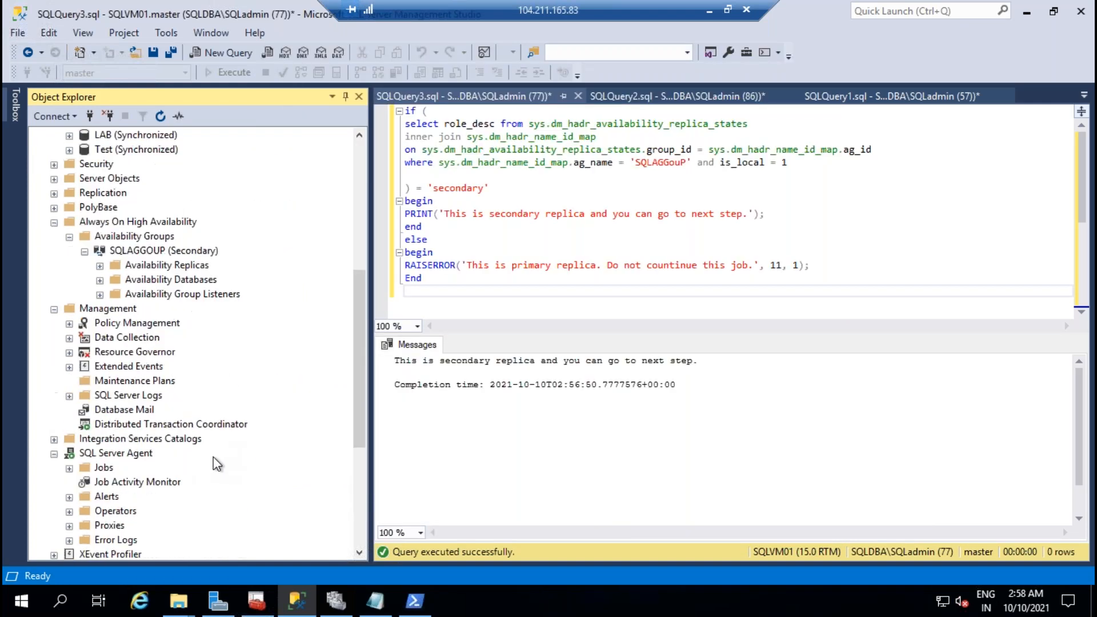
{"action": "double_click", "coordinate": [172, 481]}
{"action": "left_click", "coordinate": [461, 130]}
{"action": "right_click", "coordinate": [474, 138]}
{"action": "left_click", "coordinate": [502, 146]}
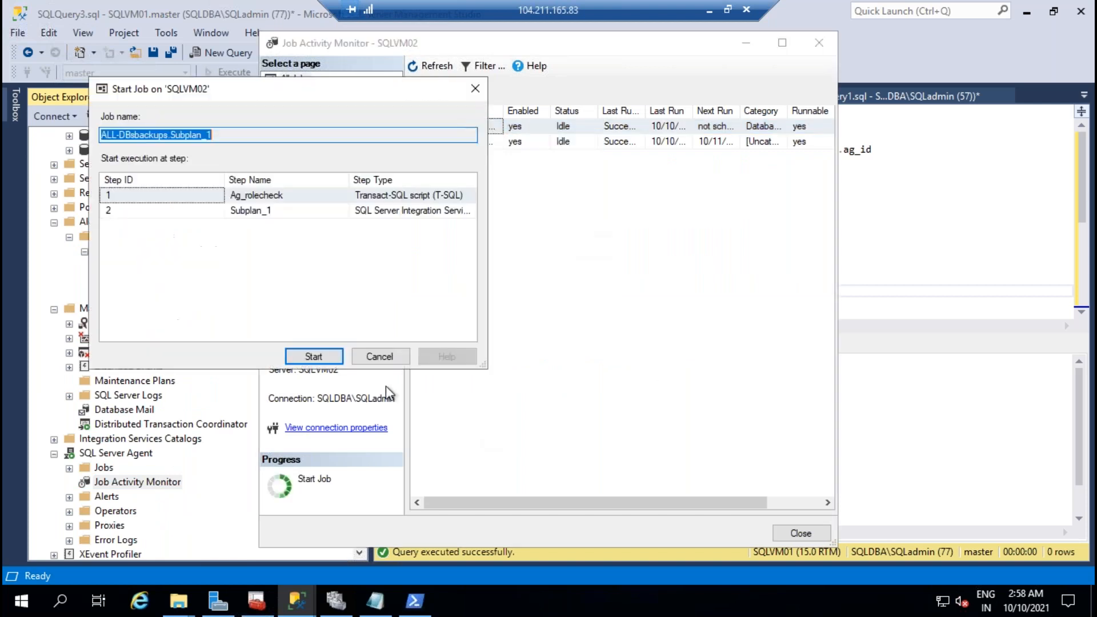
{"action": "left_click", "coordinate": [313, 356]}
{"action": "left_click", "coordinate": [655, 367]}
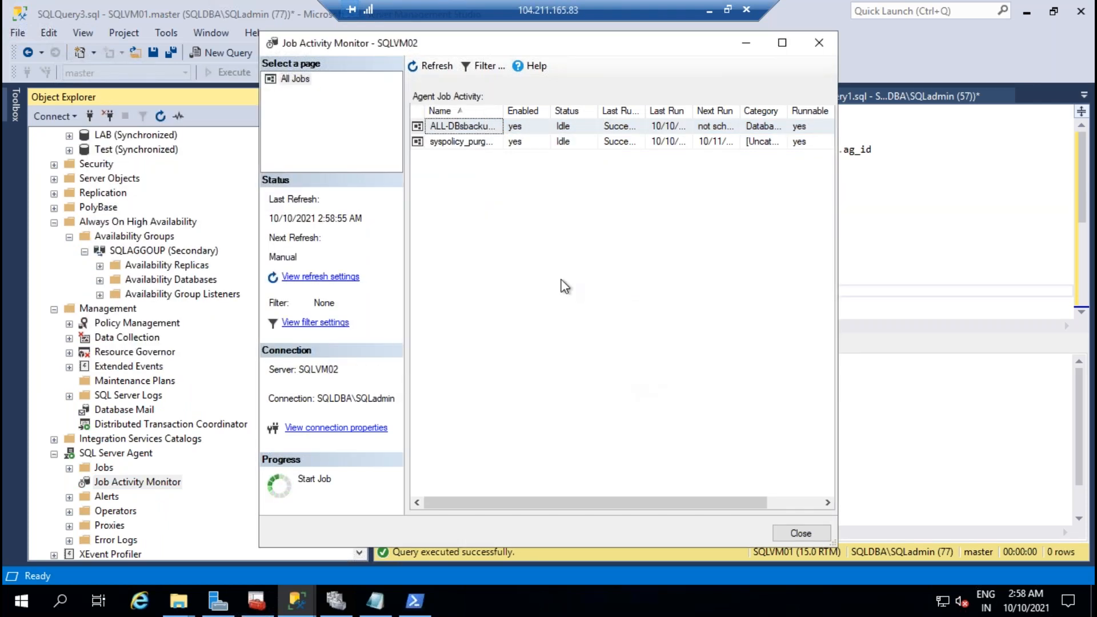
{"action": "left_click", "coordinate": [437, 65]}
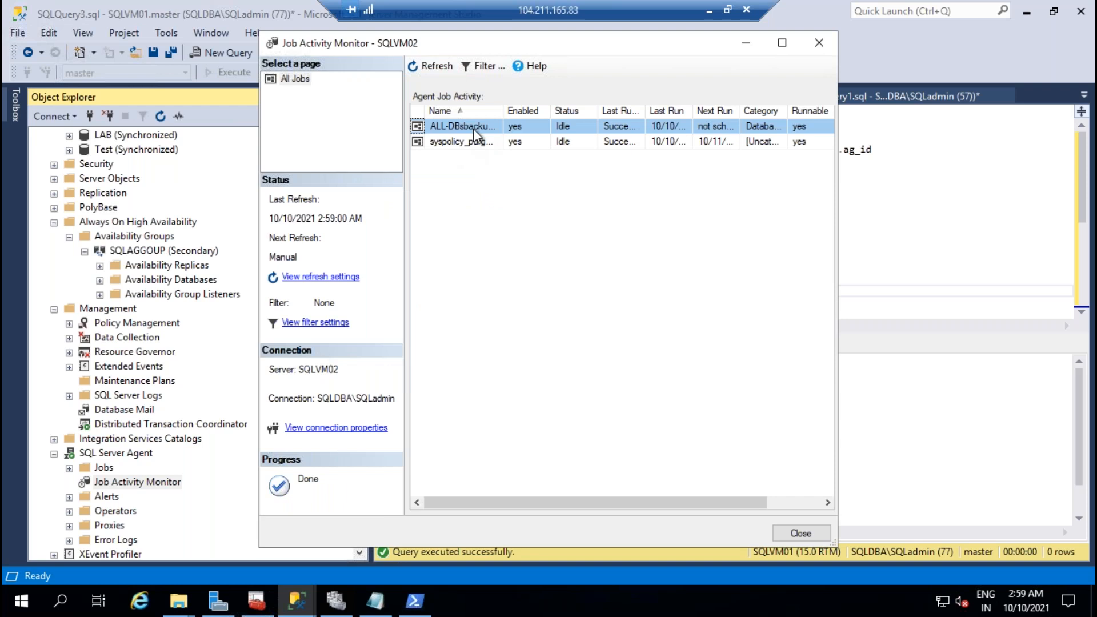
Step: Expand the latest 2:58:59 AM warning run in the job history, then close both windows
{"action": "right_click", "coordinate": [472, 128]}
{"action": "left_click", "coordinate": [538, 263]}
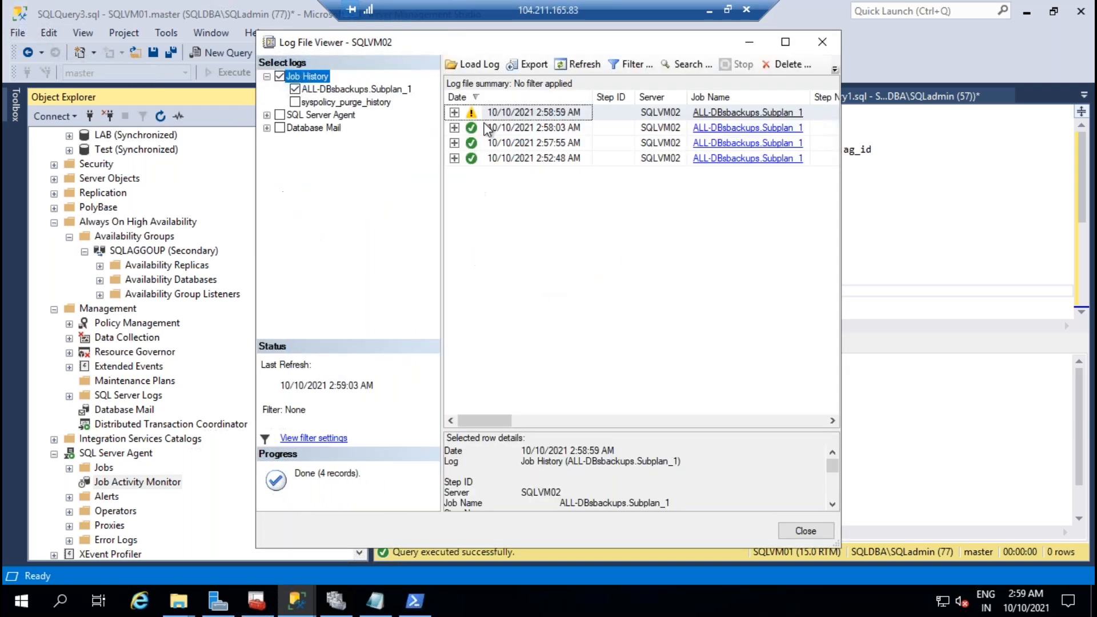
{"action": "left_click", "coordinate": [454, 113]}
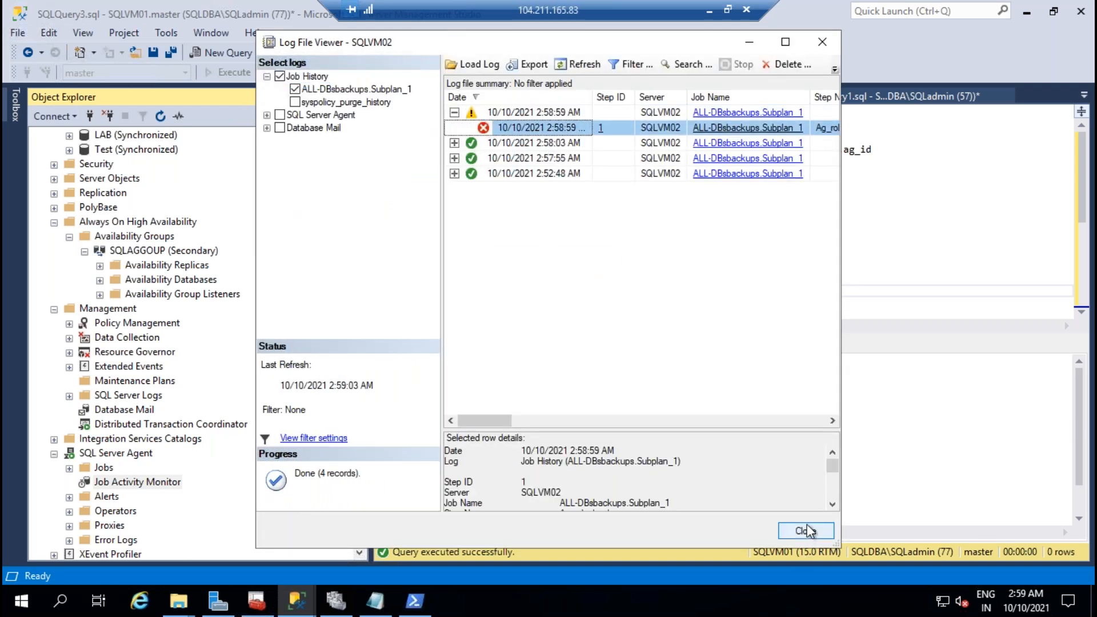
{"action": "left_click", "coordinate": [806, 531]}
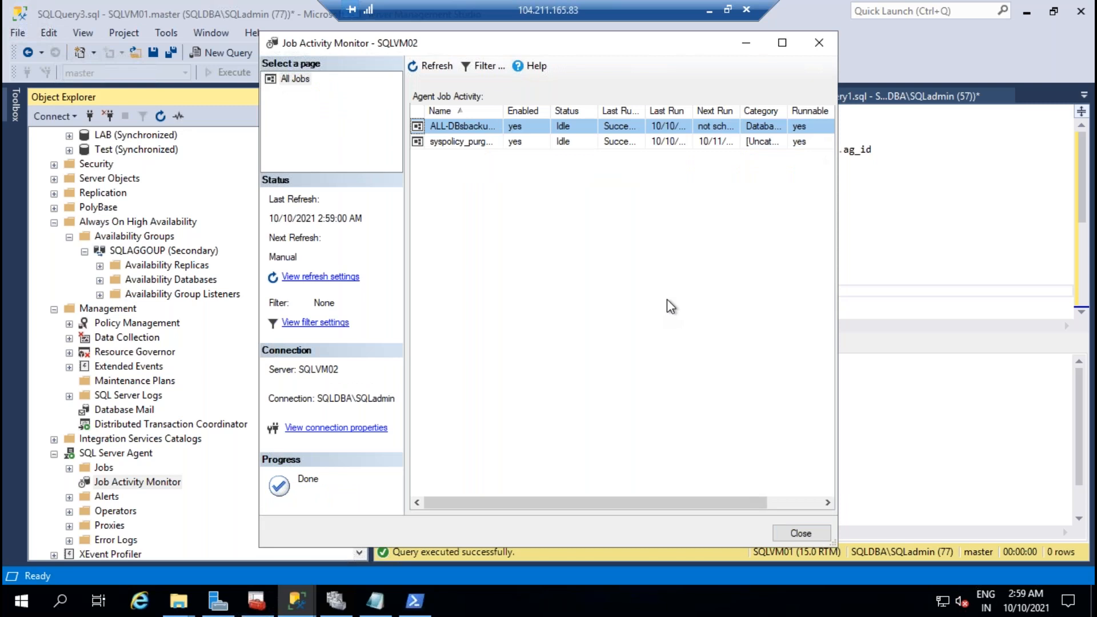
{"action": "left_click", "coordinate": [800, 532]}
{"action": "scroll", "coordinate": [177, 396], "scroll_direction": "up", "scroll_amount": 5}
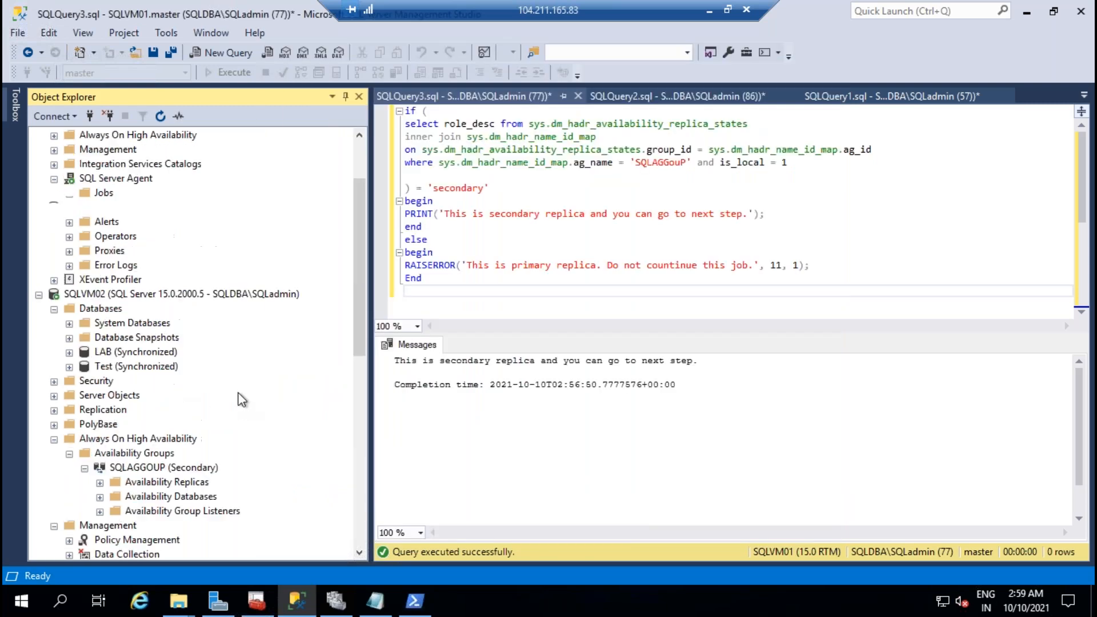
Step: Collapse SQL Server Agent, Databases, Always On High Availability and Management folders under SQLVM01 and SQLVM02
{"action": "scroll", "coordinate": [241, 394], "scroll_direction": "up", "scroll_amount": 2}
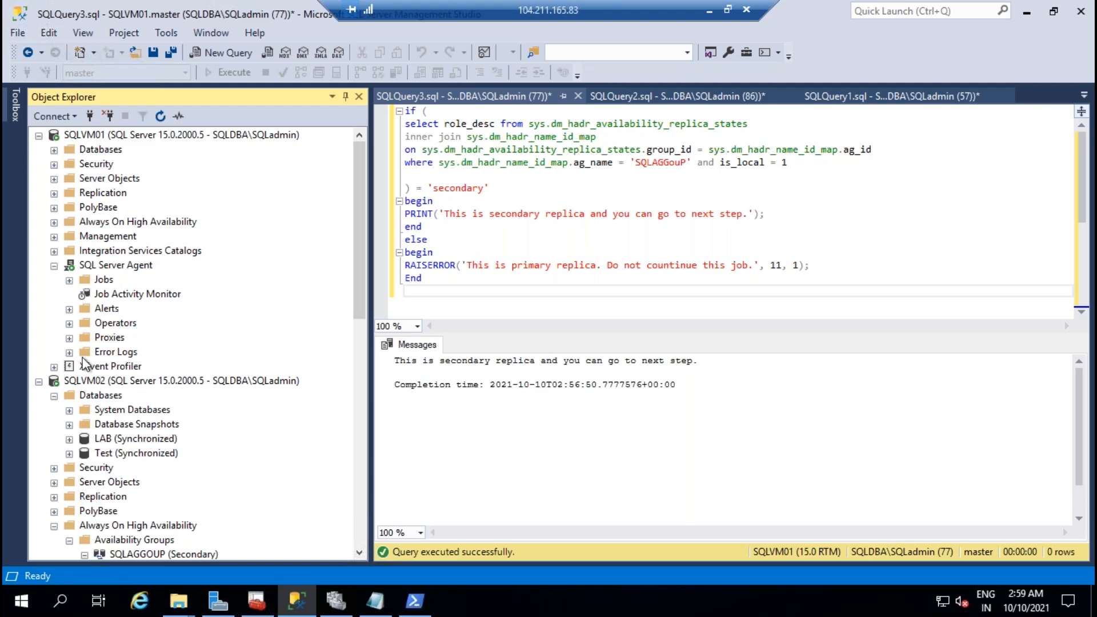
{"action": "left_click", "coordinate": [55, 267]}
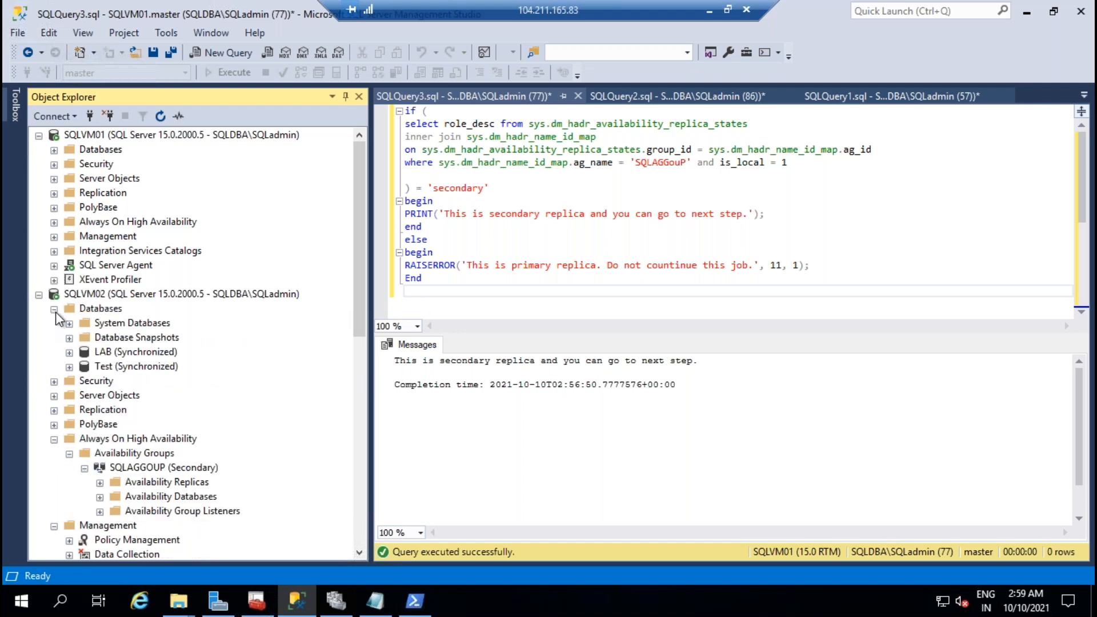
{"action": "left_click", "coordinate": [54, 309]}
{"action": "left_click", "coordinate": [55, 380]}
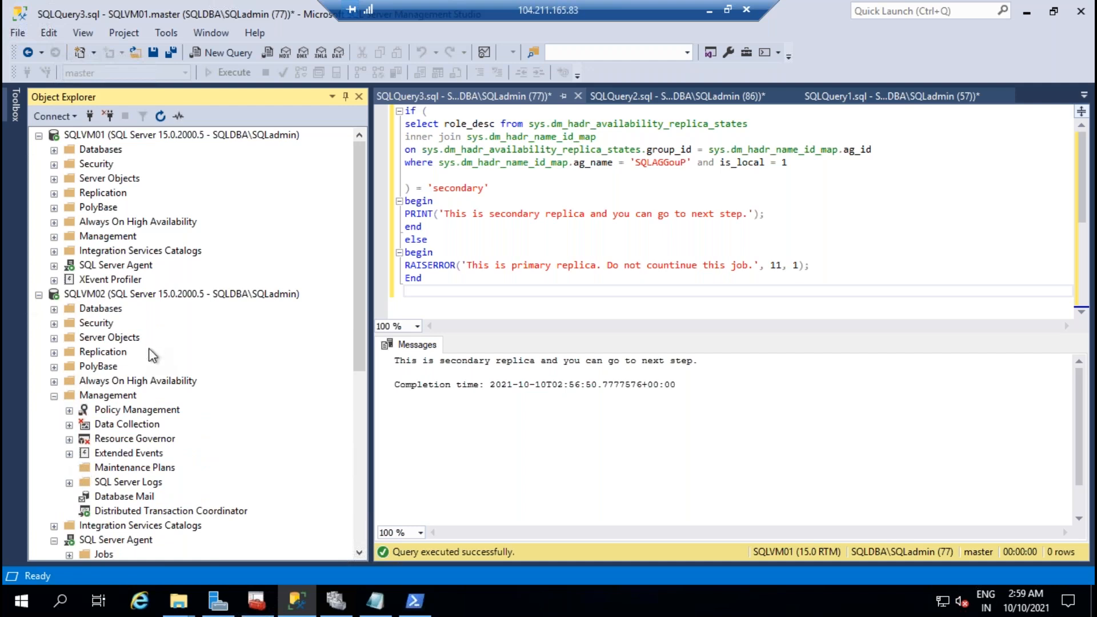
{"action": "left_click", "coordinate": [54, 395]}
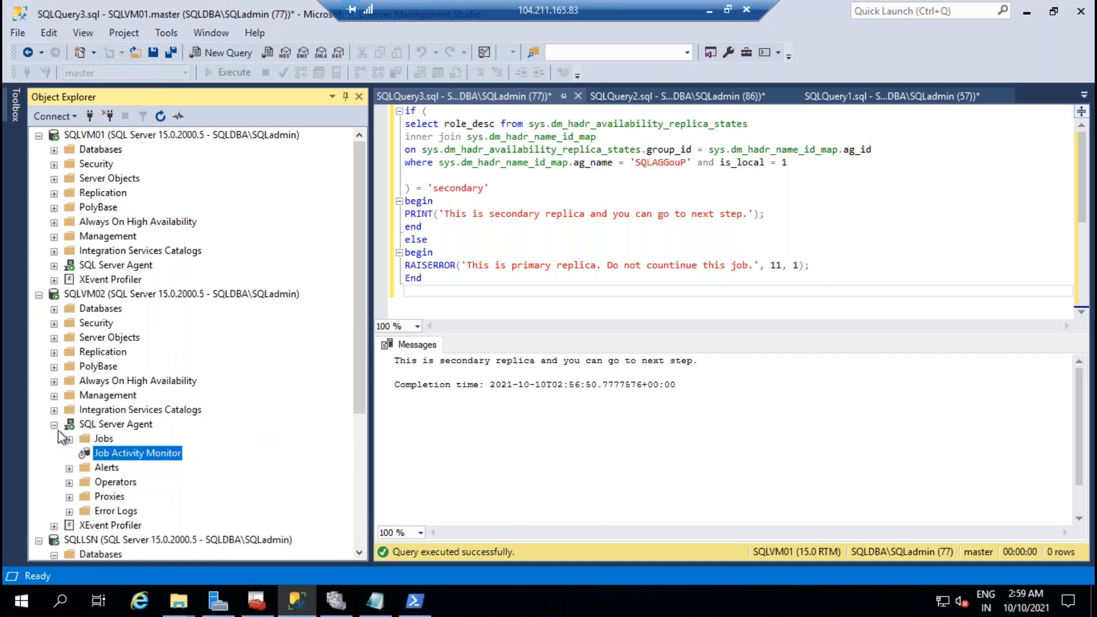
{"action": "left_click", "coordinate": [55, 425]}
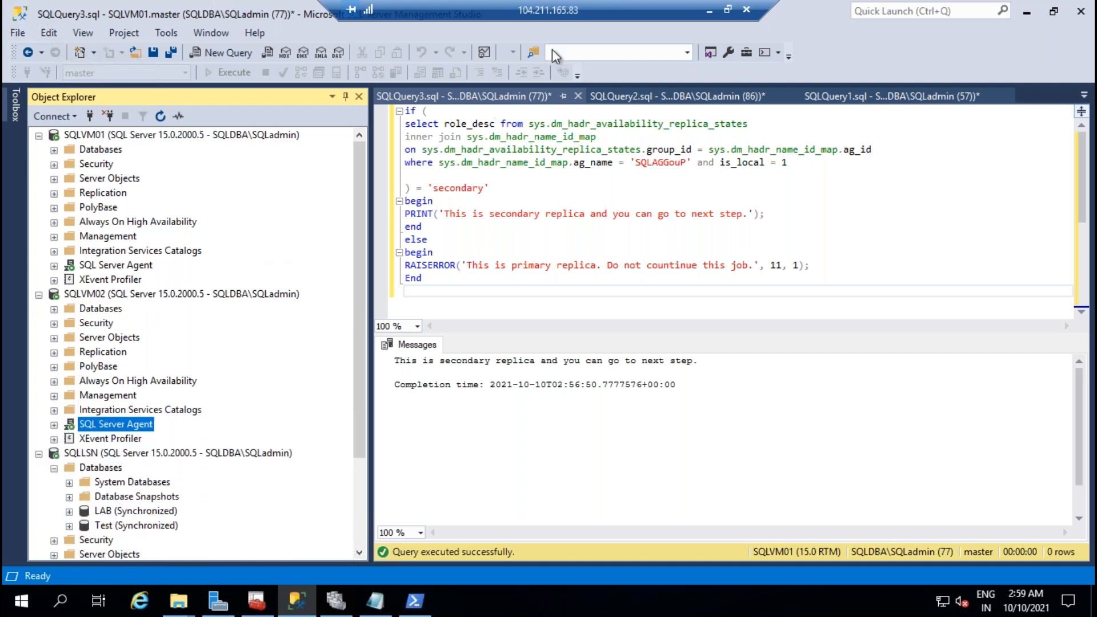
Step: Glance at the Notepad role-check script, then return to the remote SSMS session
{"action": "left_click", "coordinate": [710, 11]}
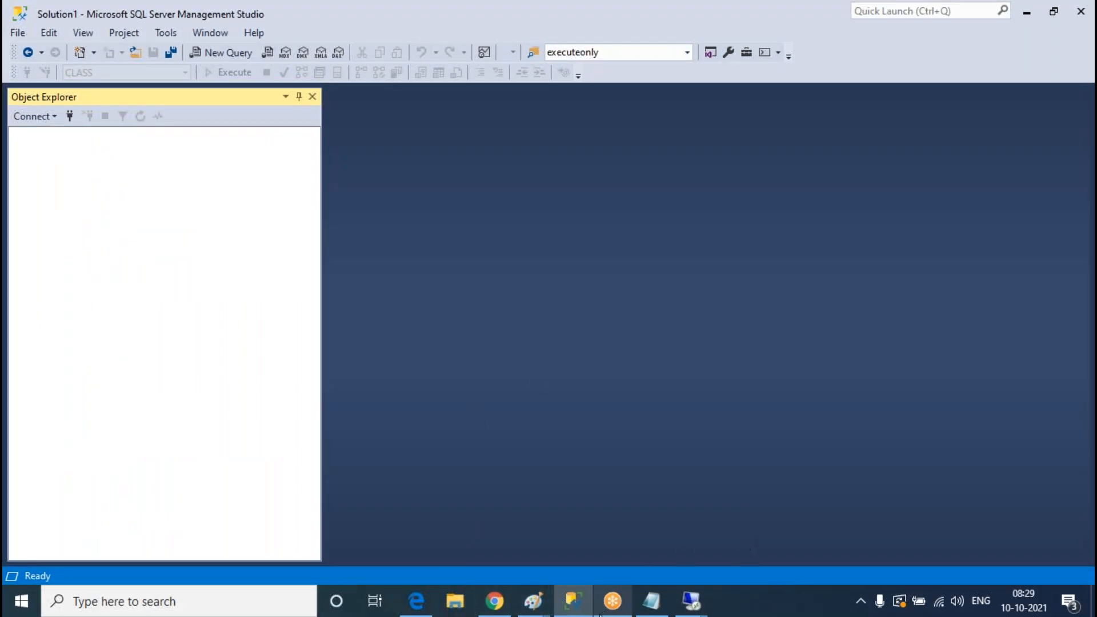
{"action": "left_click", "coordinate": [652, 600]}
{"action": "left_click", "coordinate": [710, 392]}
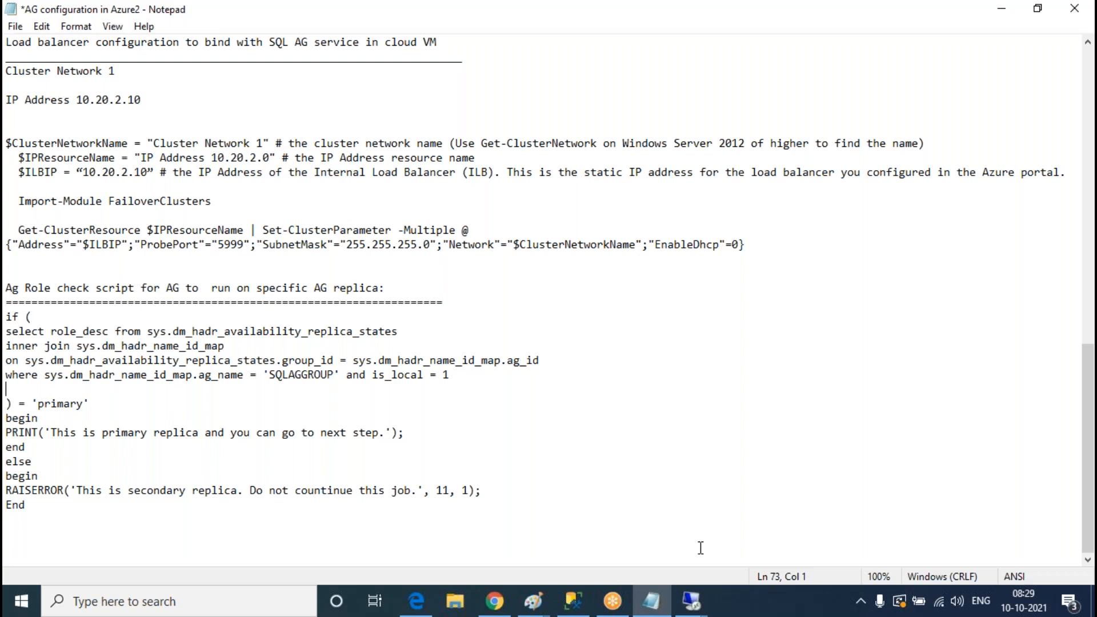
{"action": "mouse_move", "coordinate": [692, 601]}
{"action": "left_click", "coordinate": [657, 525]}
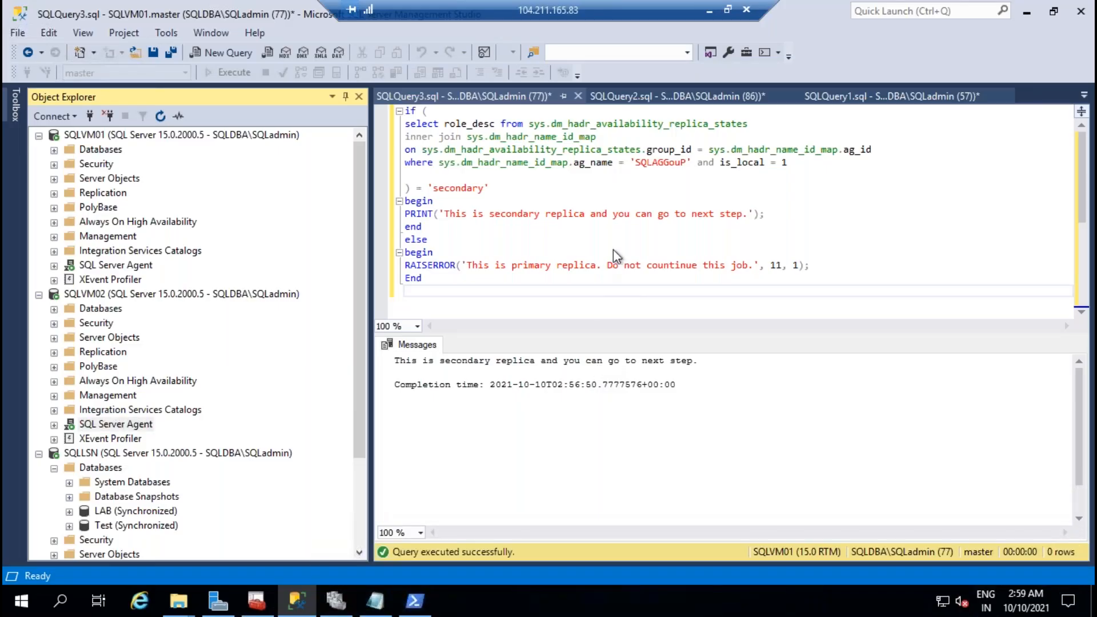
{"action": "left_click", "coordinate": [613, 249]}
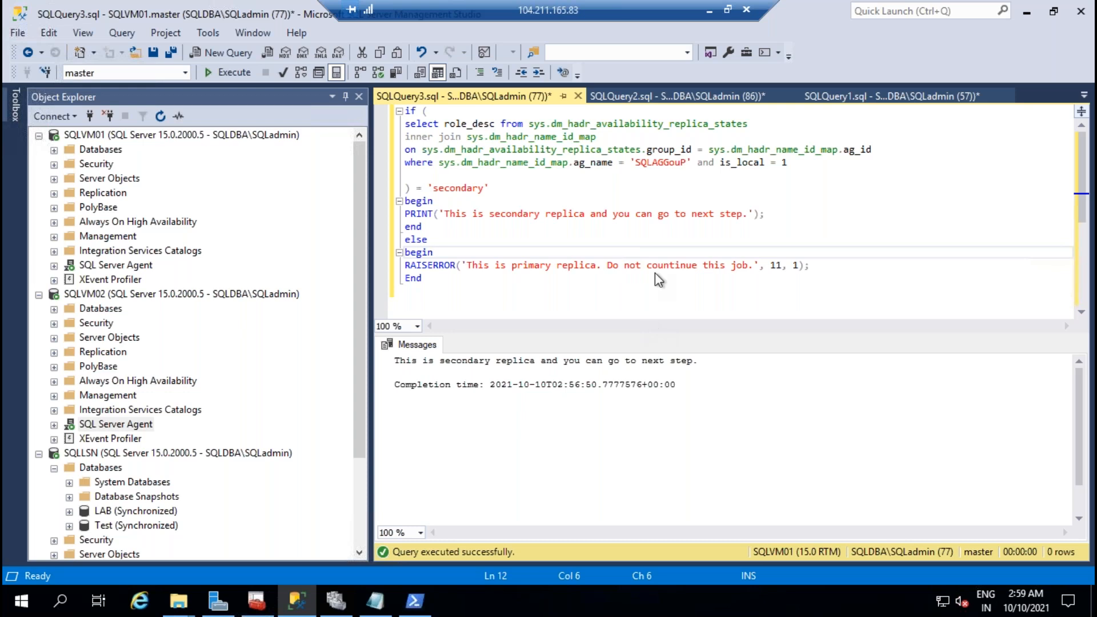
{"action": "left_click", "coordinate": [631, 242]}
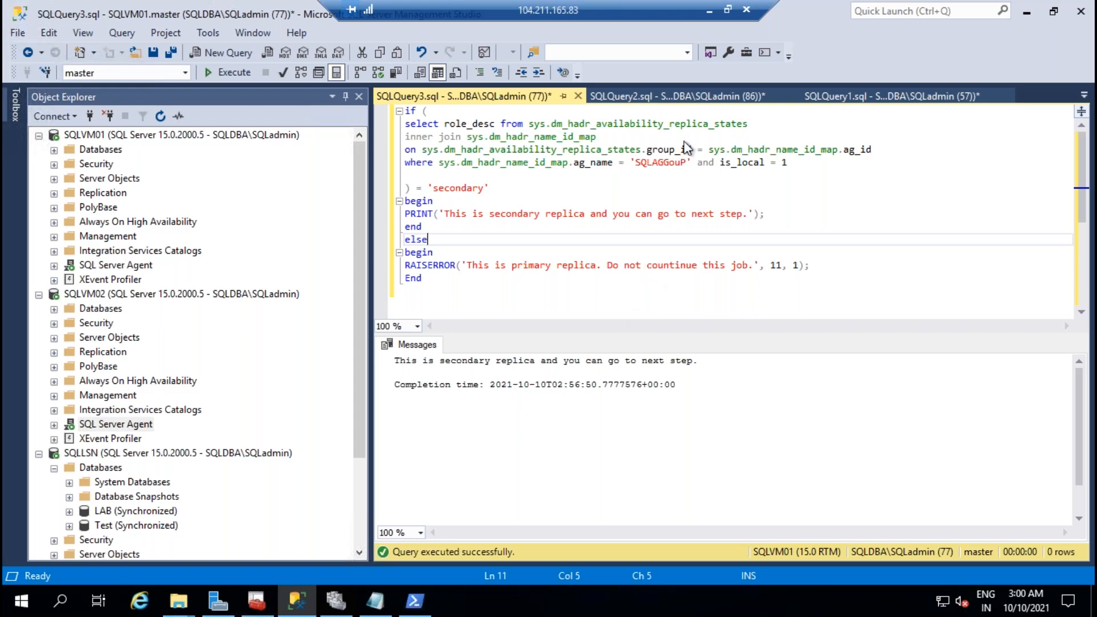
{"action": "left_click", "coordinate": [710, 12]}
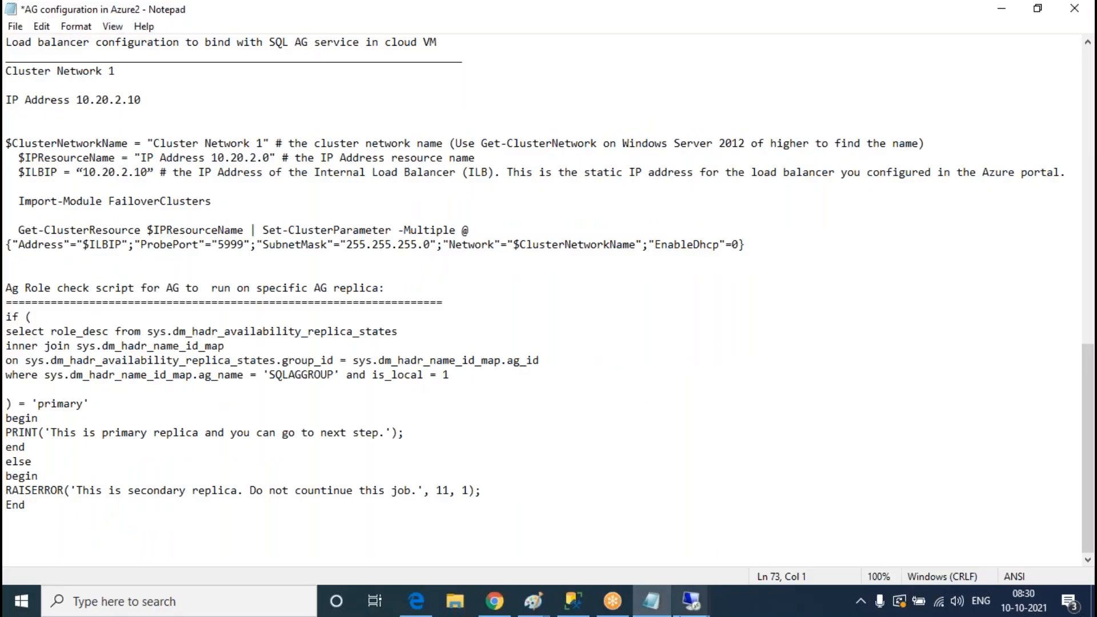
{"action": "left_click", "coordinate": [691, 599]}
{"action": "left_click", "coordinate": [702, 526]}
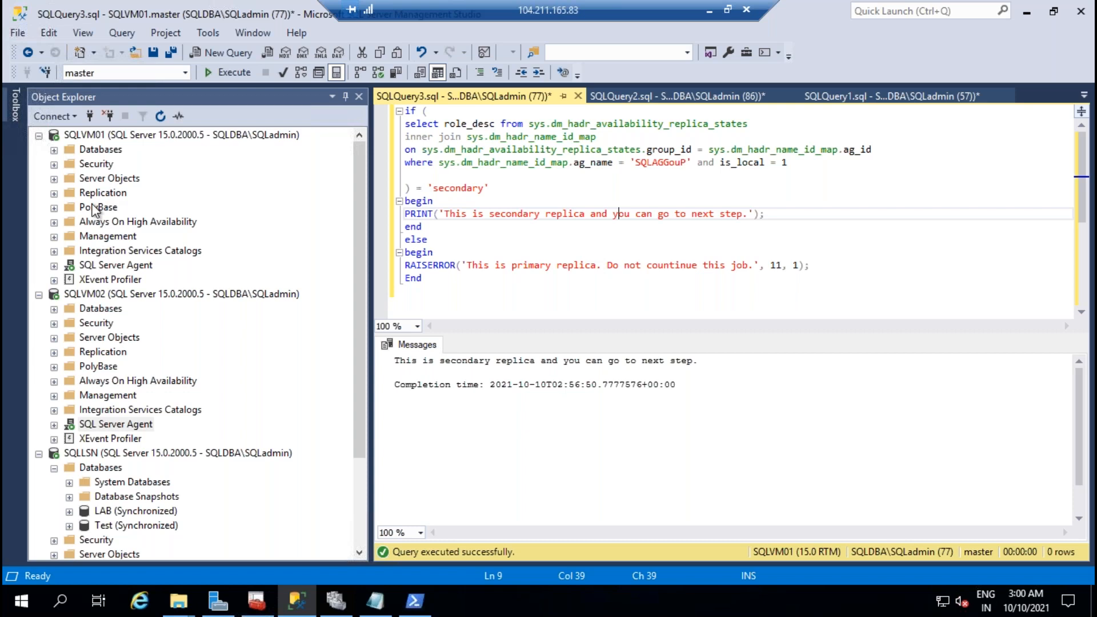
{"action": "left_click", "coordinate": [266, 219]}
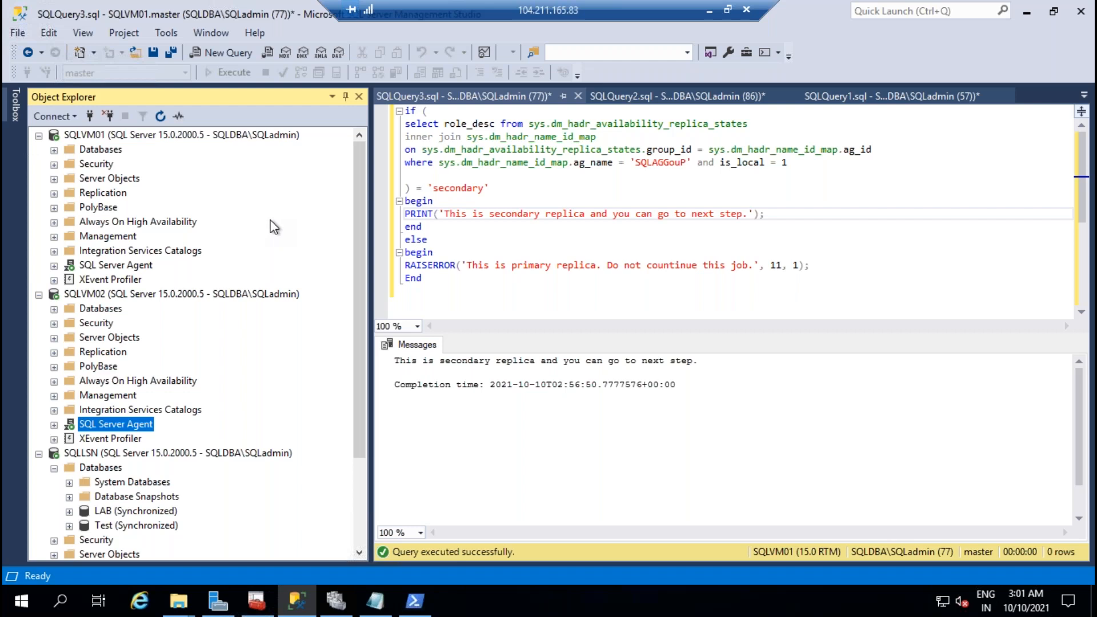
{"action": "left_click", "coordinate": [604, 230]}
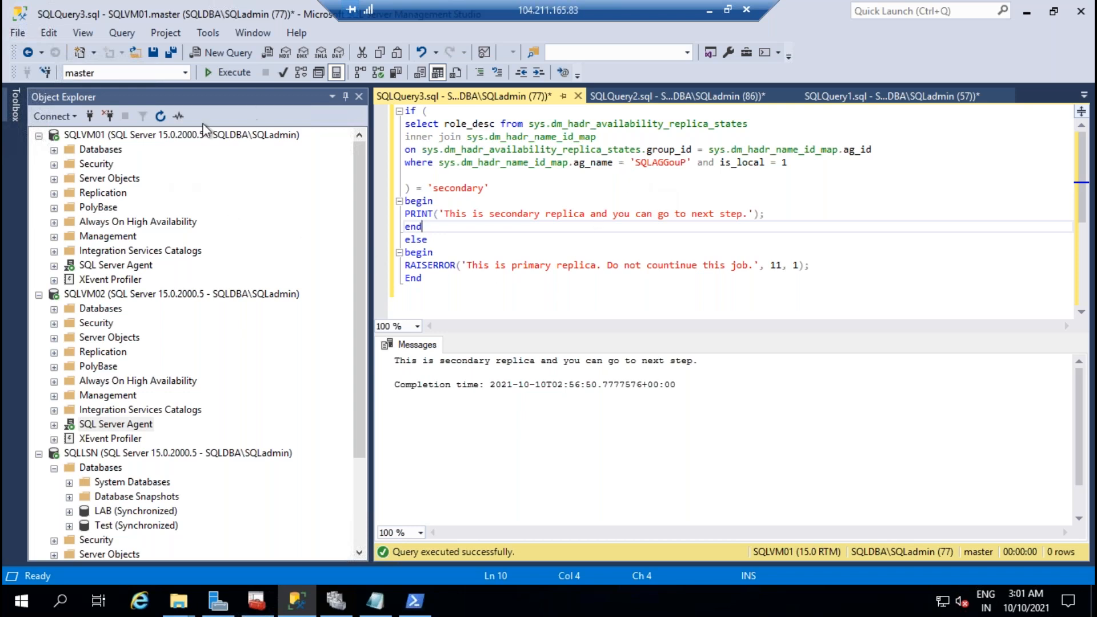
{"action": "left_click", "coordinate": [179, 136]}
{"action": "left_click", "coordinate": [179, 295]}
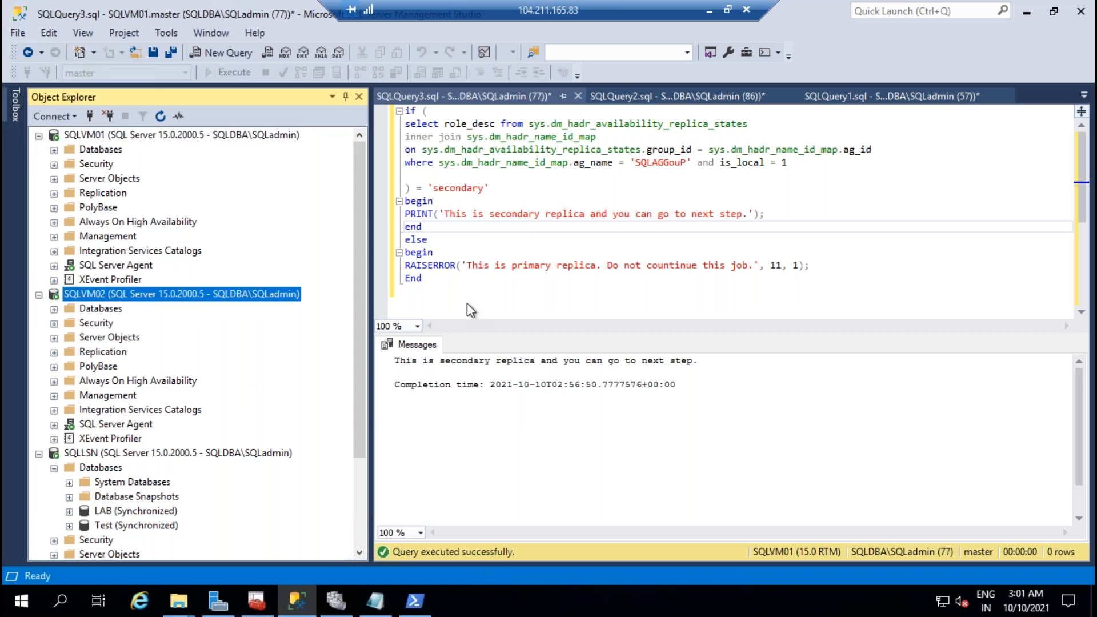
Step: Confirm in Failover Cluster Manager that SQLAGGOUP runs on SQLVM01 with both nodes up, then show Notepad
{"action": "left_click", "coordinate": [336, 600]}
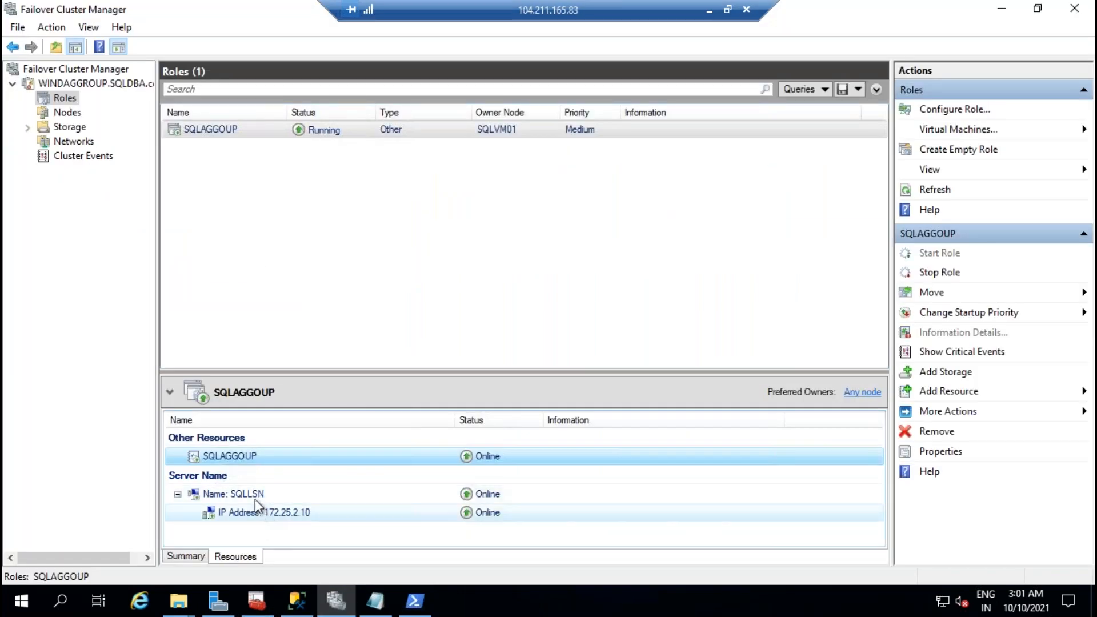
{"action": "left_click", "coordinate": [118, 88]}
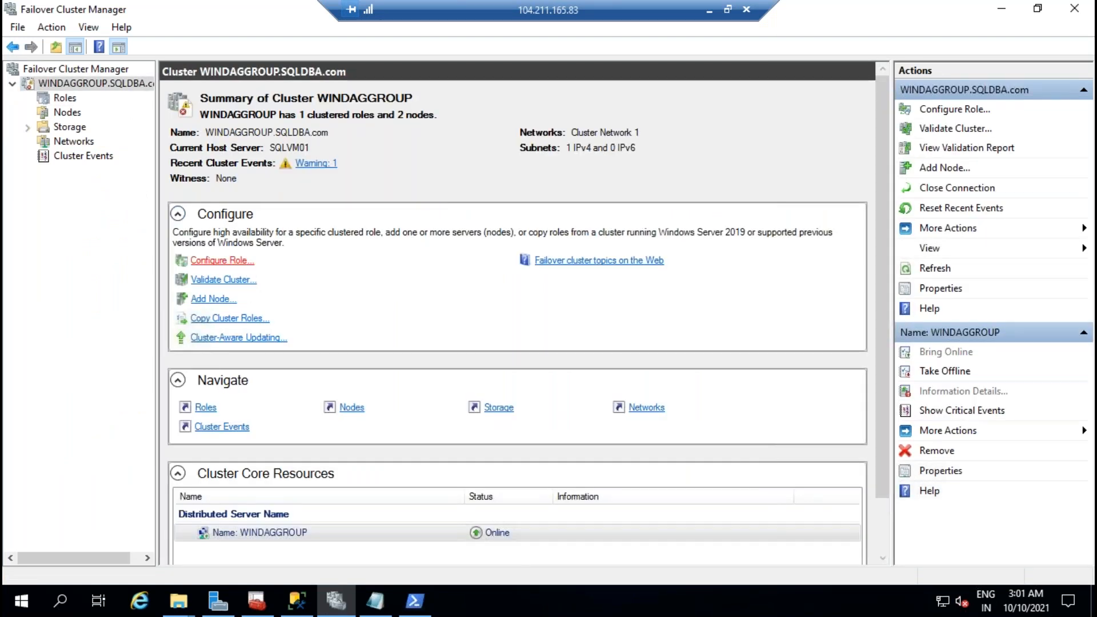
{"action": "left_click", "coordinate": [64, 99]}
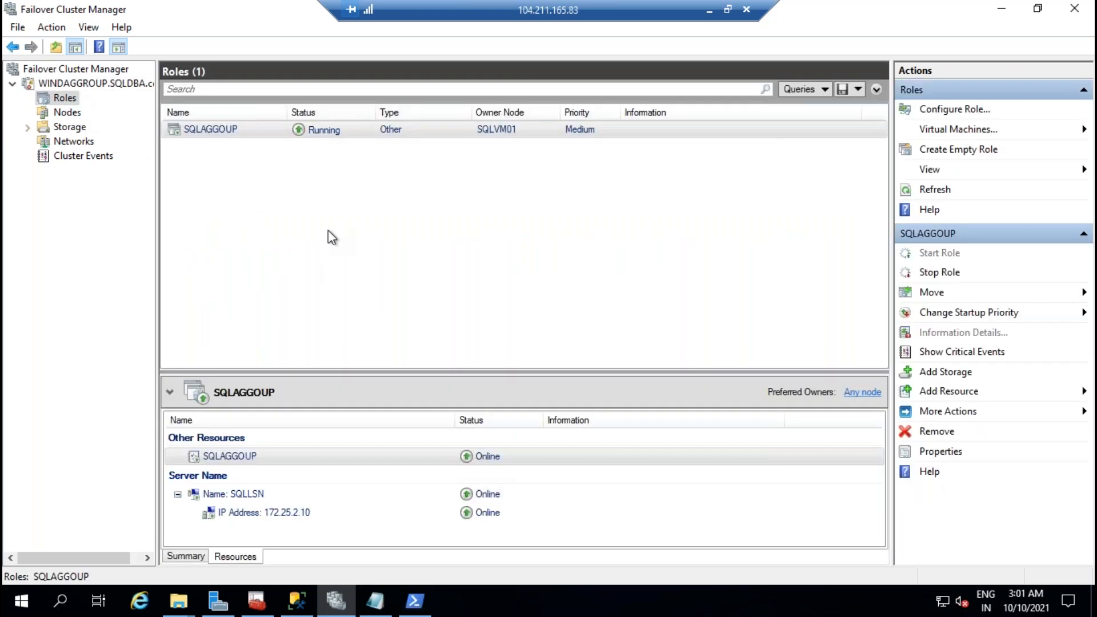
{"action": "left_click", "coordinate": [69, 113]}
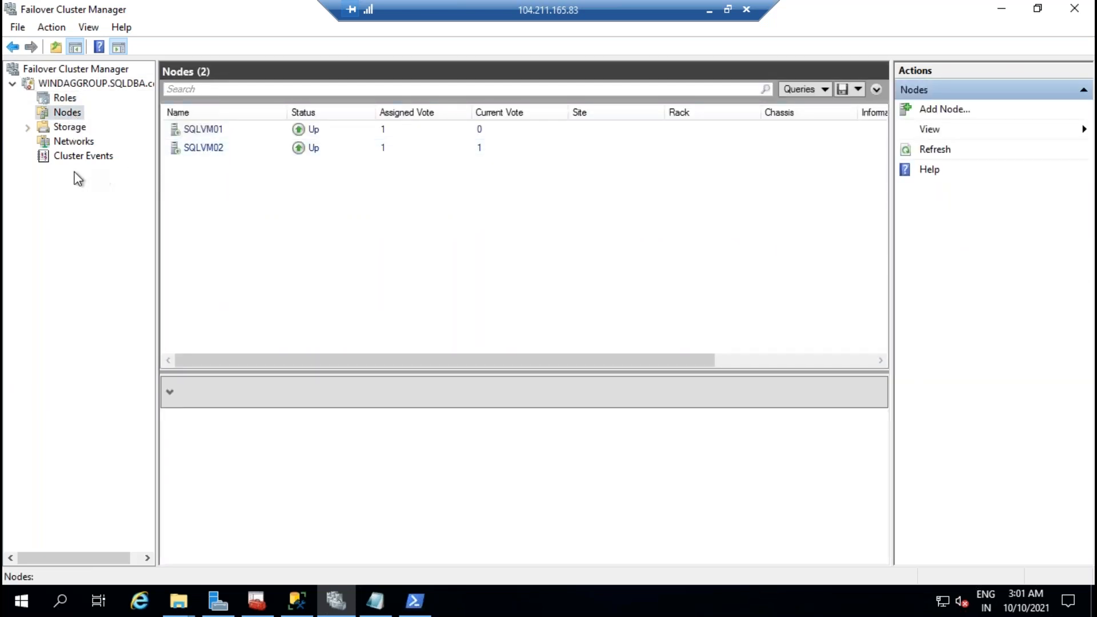
{"action": "left_click", "coordinate": [64, 99]}
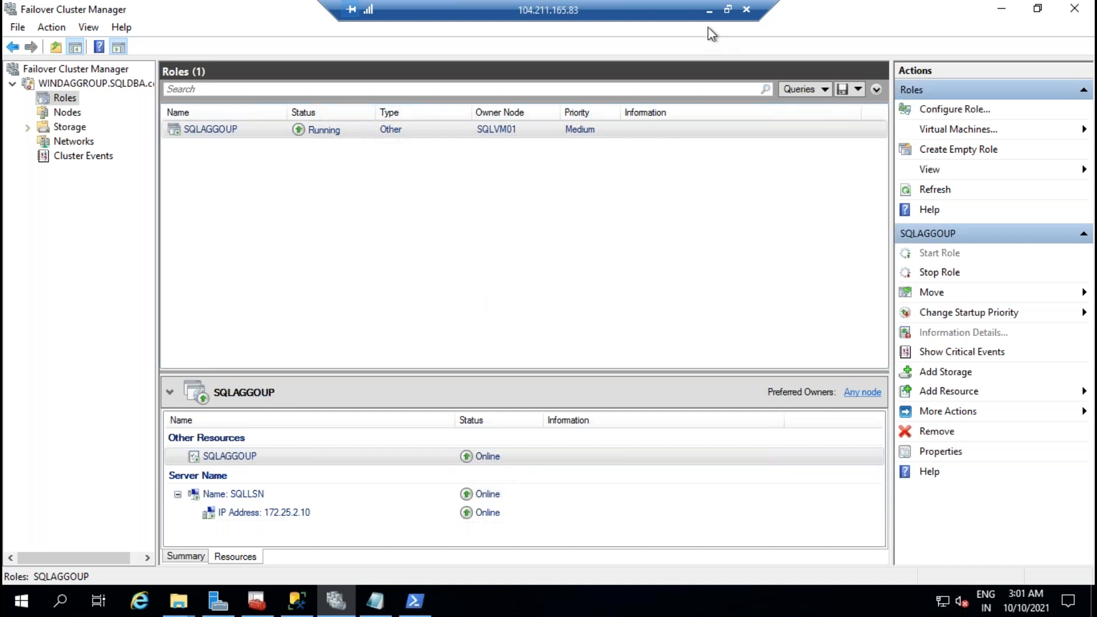
{"action": "left_click", "coordinate": [709, 10]}
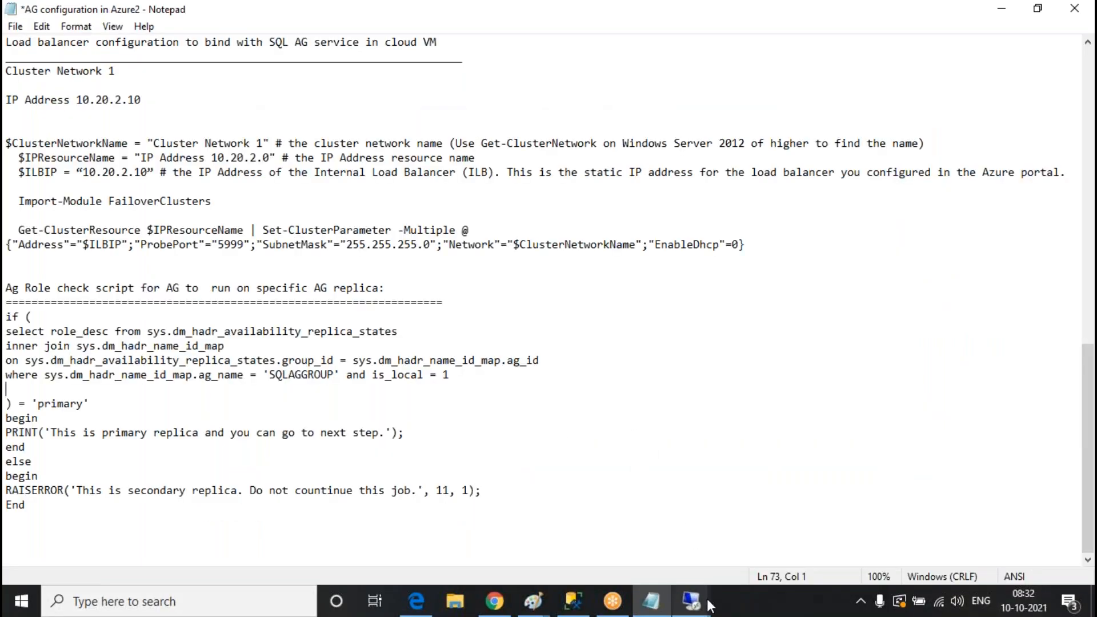
{"action": "mouse_move", "coordinate": [709, 598]}
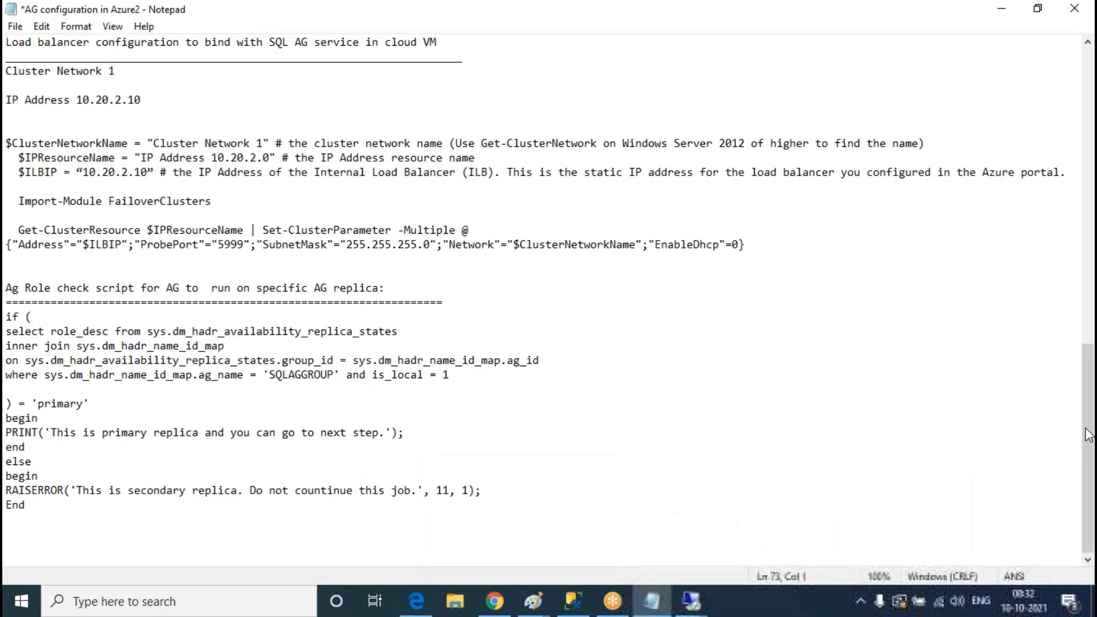